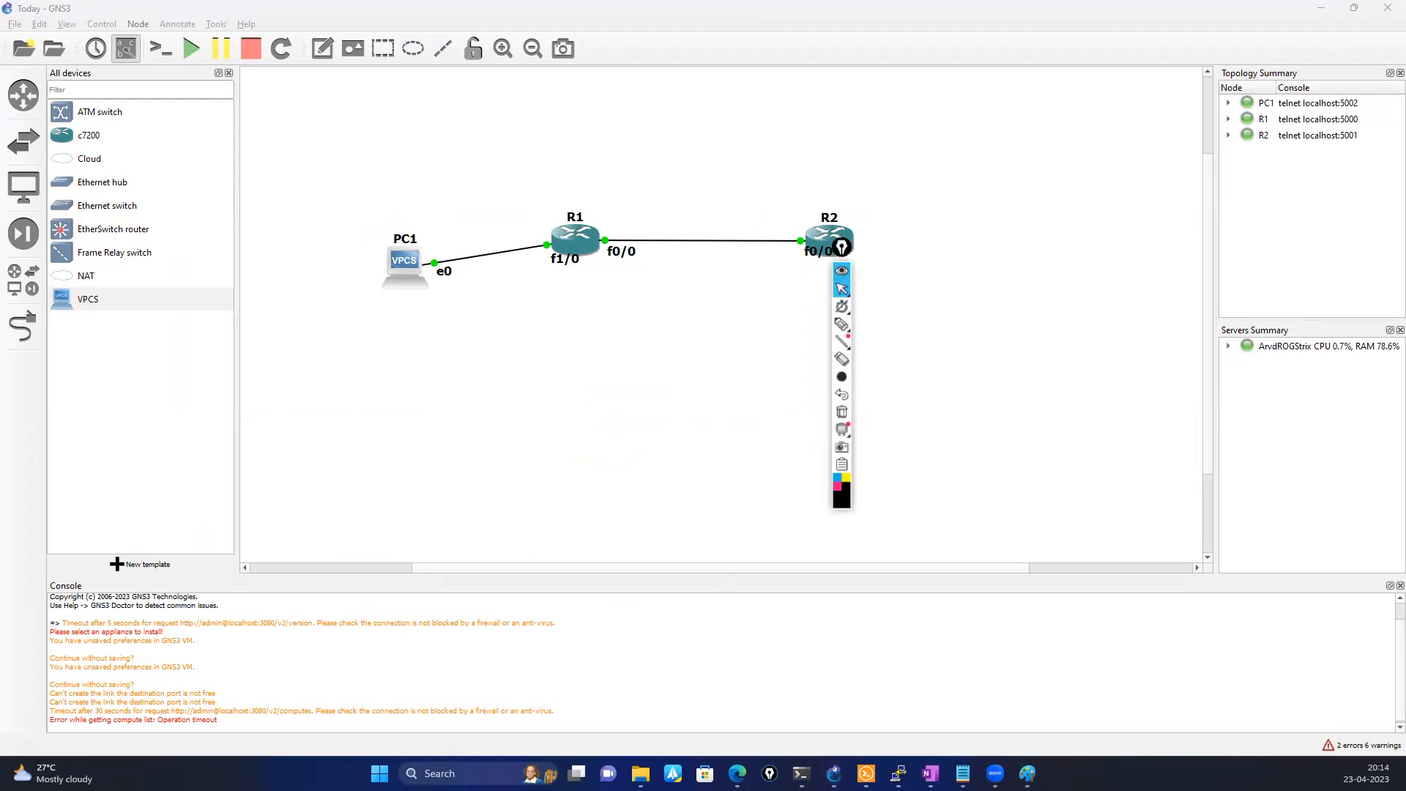
Annotate the topology with an arrow pointing away from R2 towards a new rectangle, with TEL handwritten inside it
left_click_drag(838, 249, 0, 314)
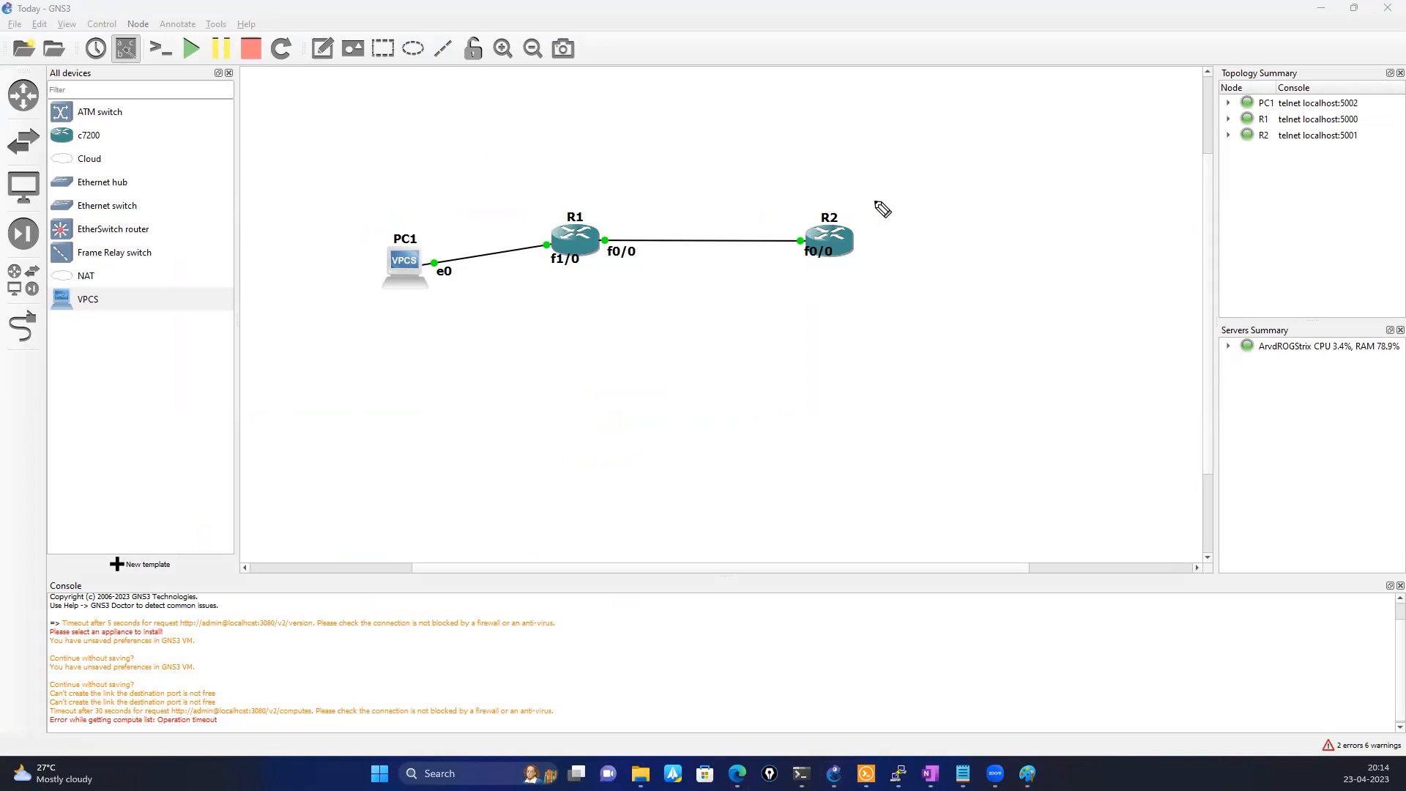
mouse_move(869, 200)
left_mouse_down()
mouse_move(930, 199)
mouse_move(916, 221)
left_mouse_up()
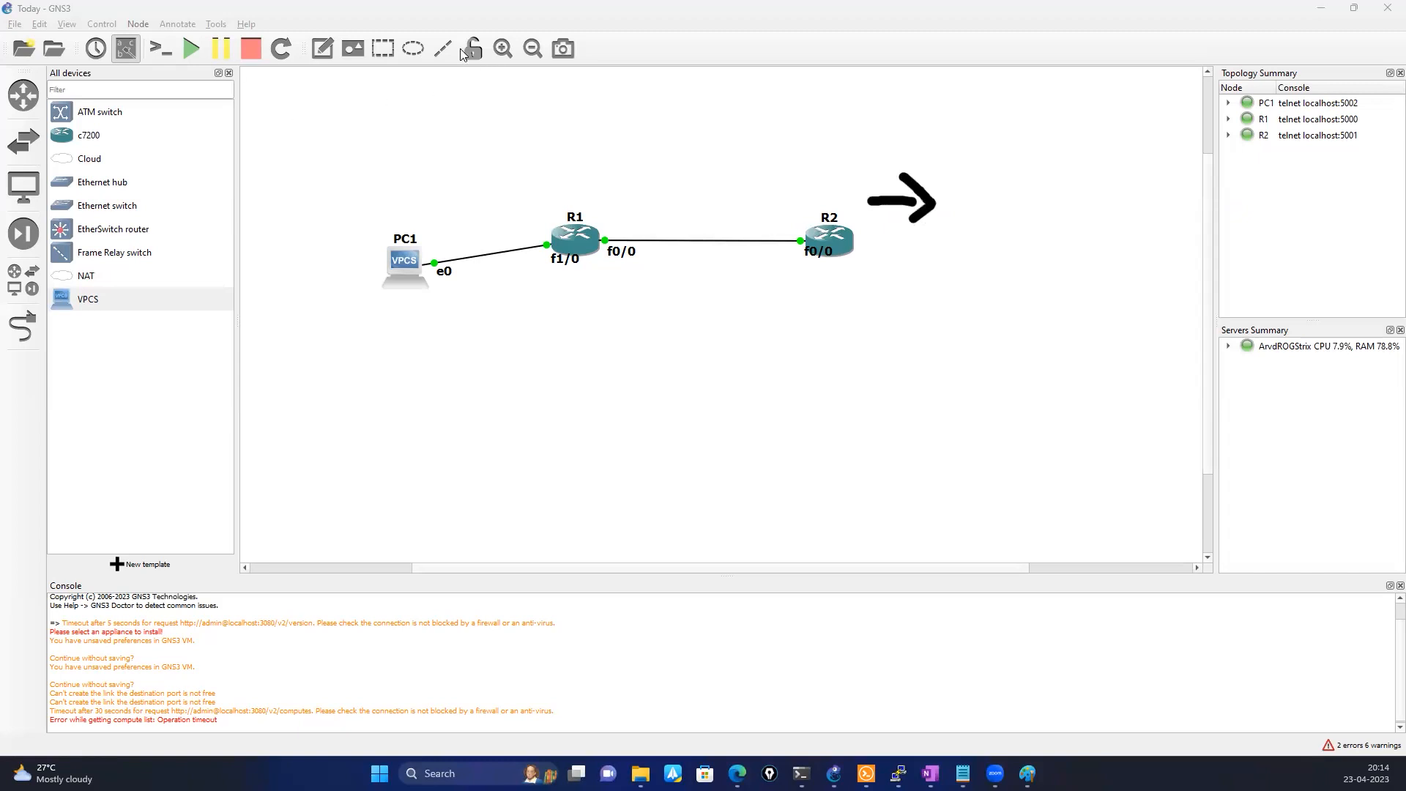
left_click(382, 49)
left_click(1007, 197)
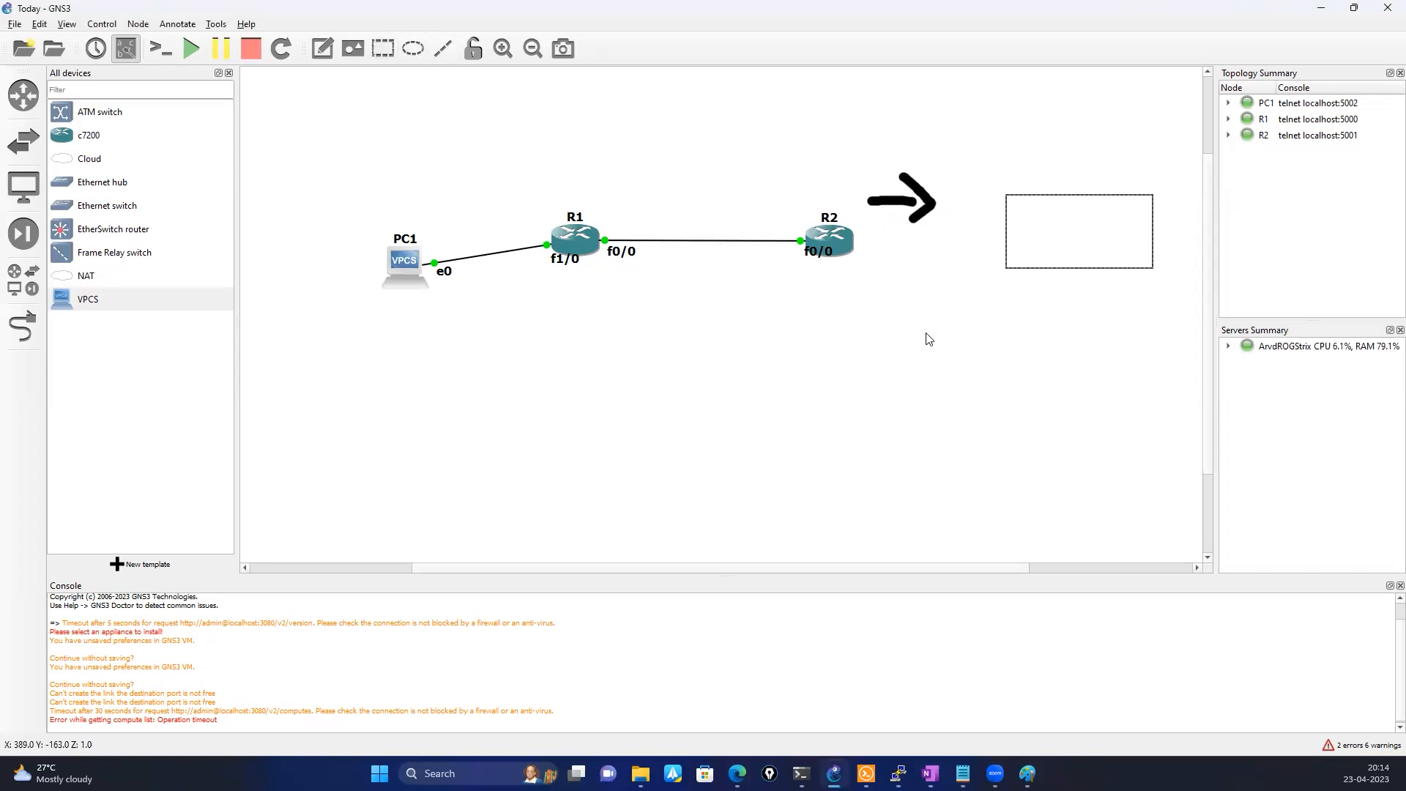
left_click(616, 398)
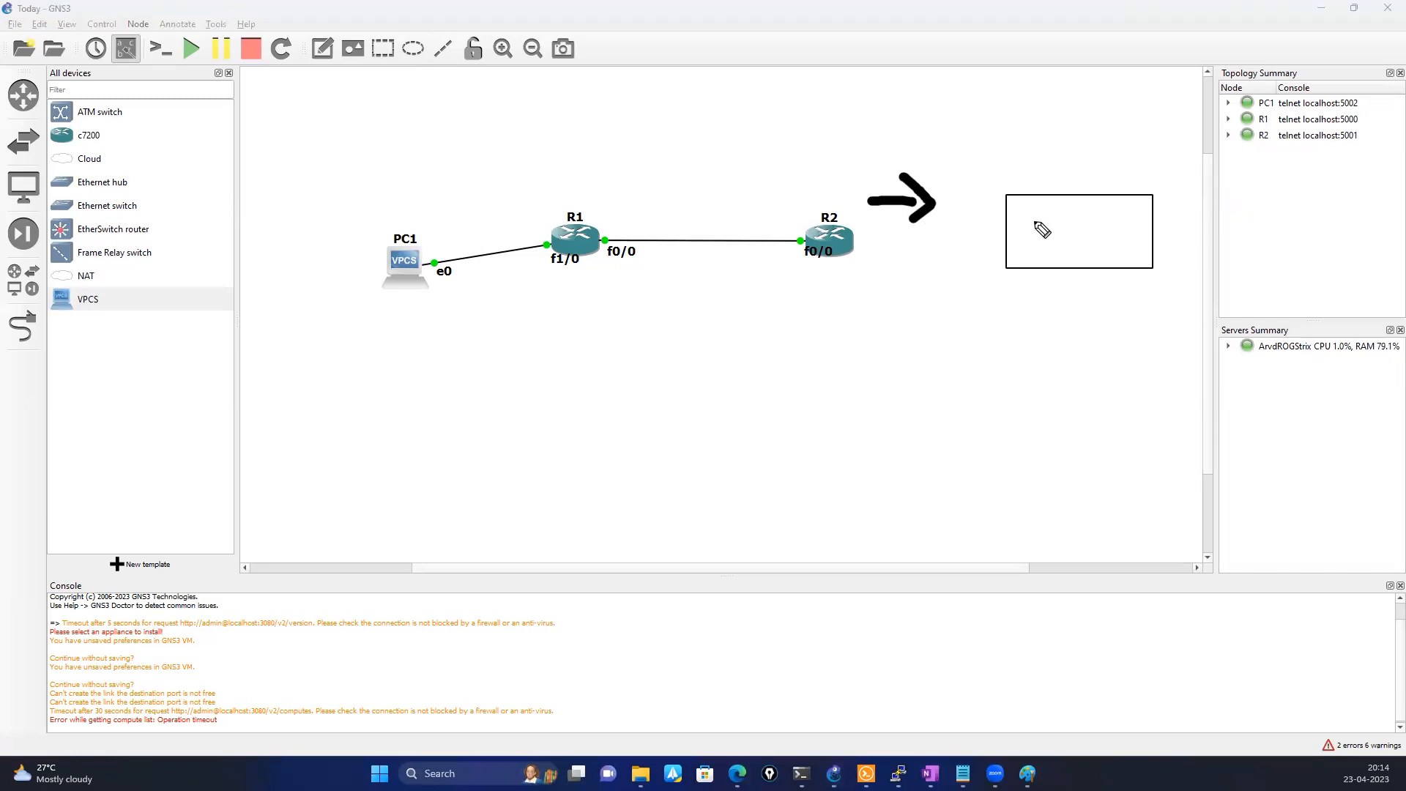
mouse_move(1033, 220)
left_mouse_down()
mouse_move(1062, 223)
mouse_move(1040, 258)
mouse_move(1084, 249)
mouse_move(1083, 221)
mouse_move(1083, 233)
mouse_move(1121, 250)
left_mouse_up()
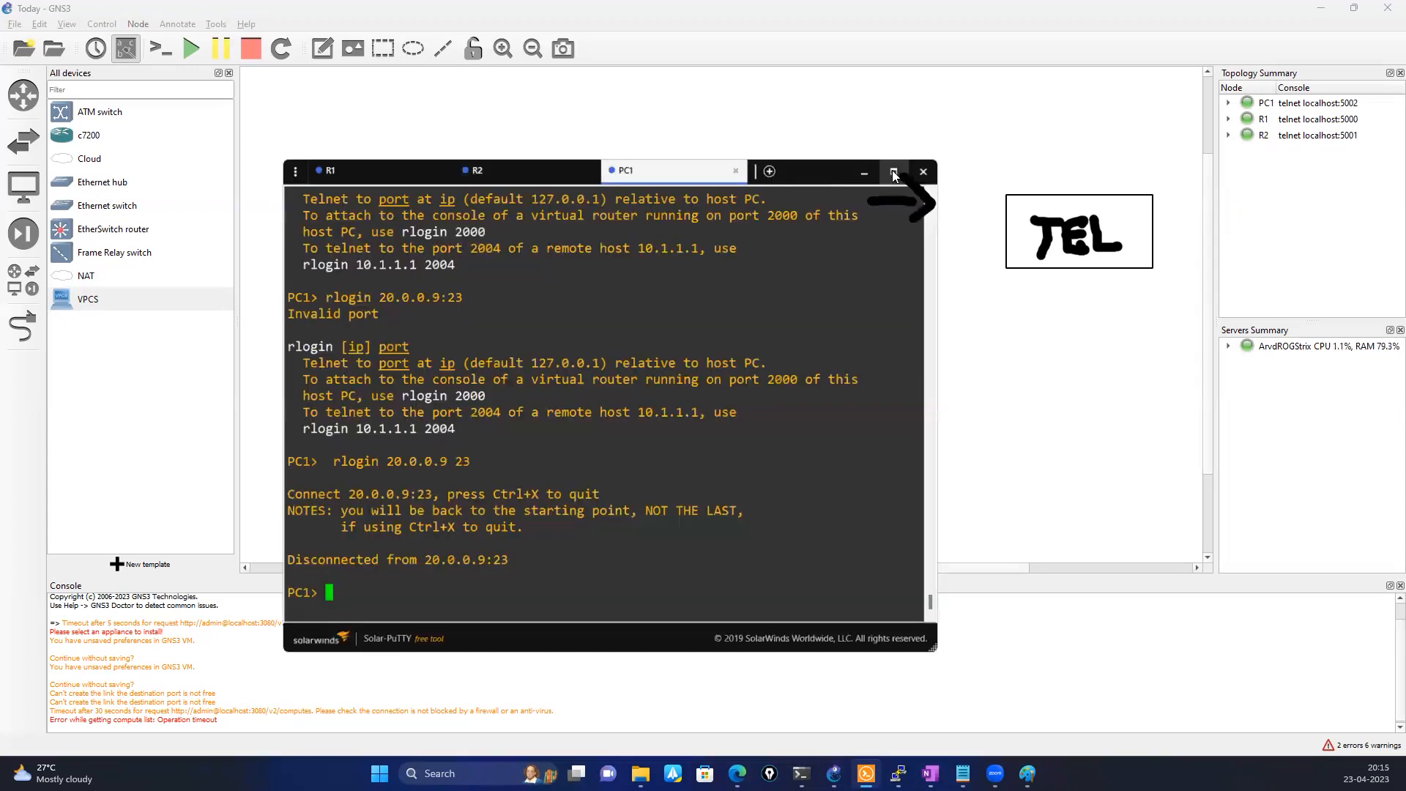
Bring up R1's console session and move its window below the topology so the devices stay in view
left_click(892, 171)
left_click(114, 9)
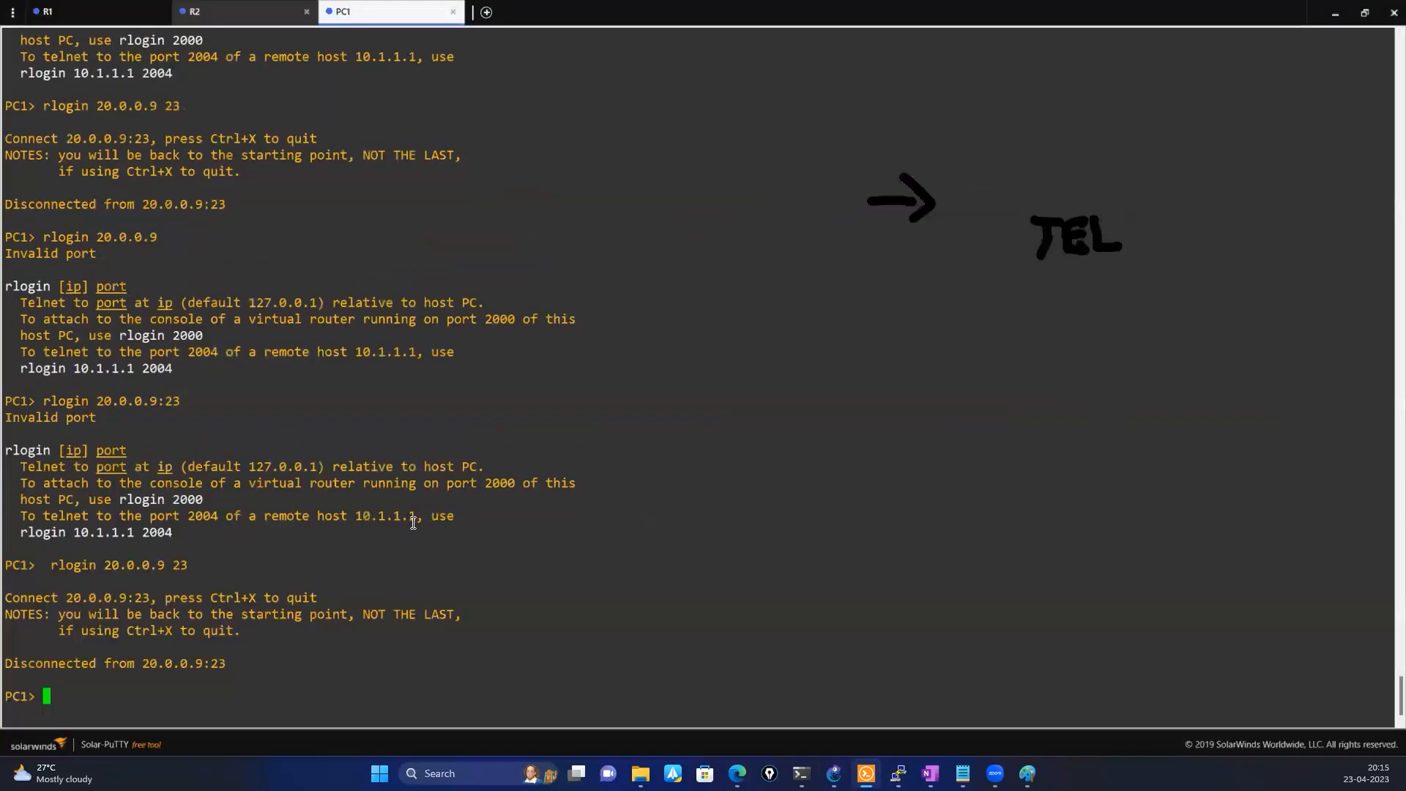
key("Return")
key("Return")
key("Return")
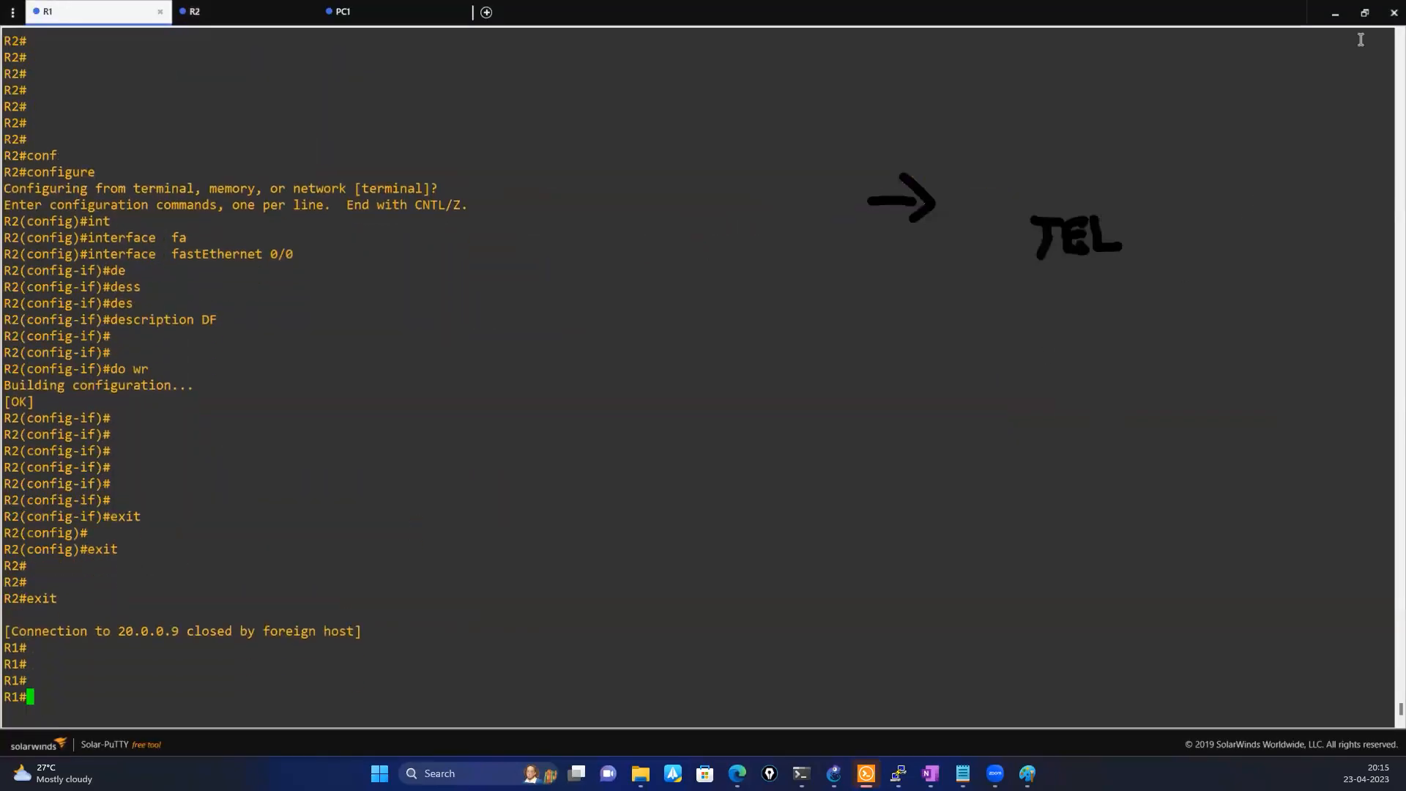
left_click(1365, 20)
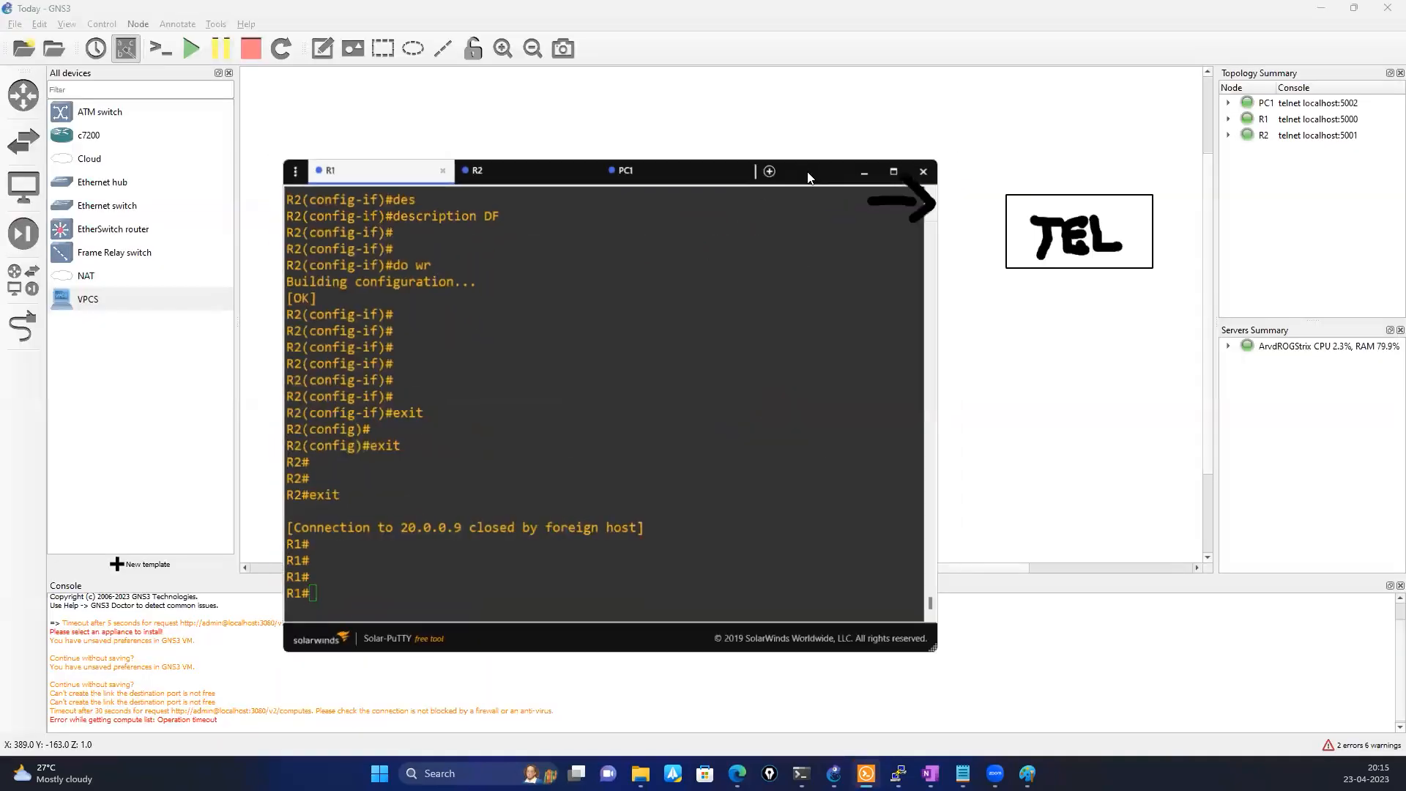
left_click_drag(635, 288, 635, 298)
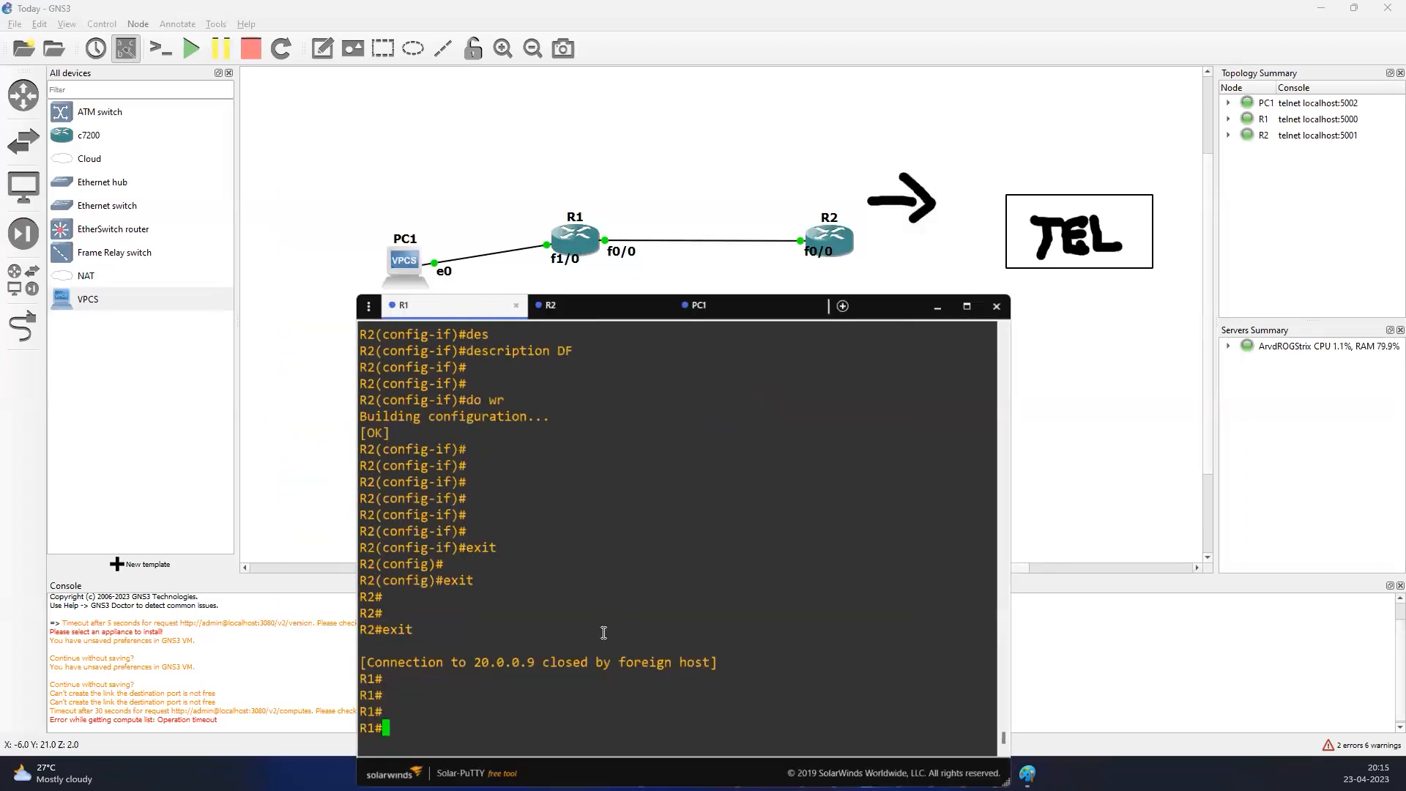
Run show ip interface brief on R1 and highlight the IP address of FastEthernet0/0
type("sh ip iny")
key("Tab")
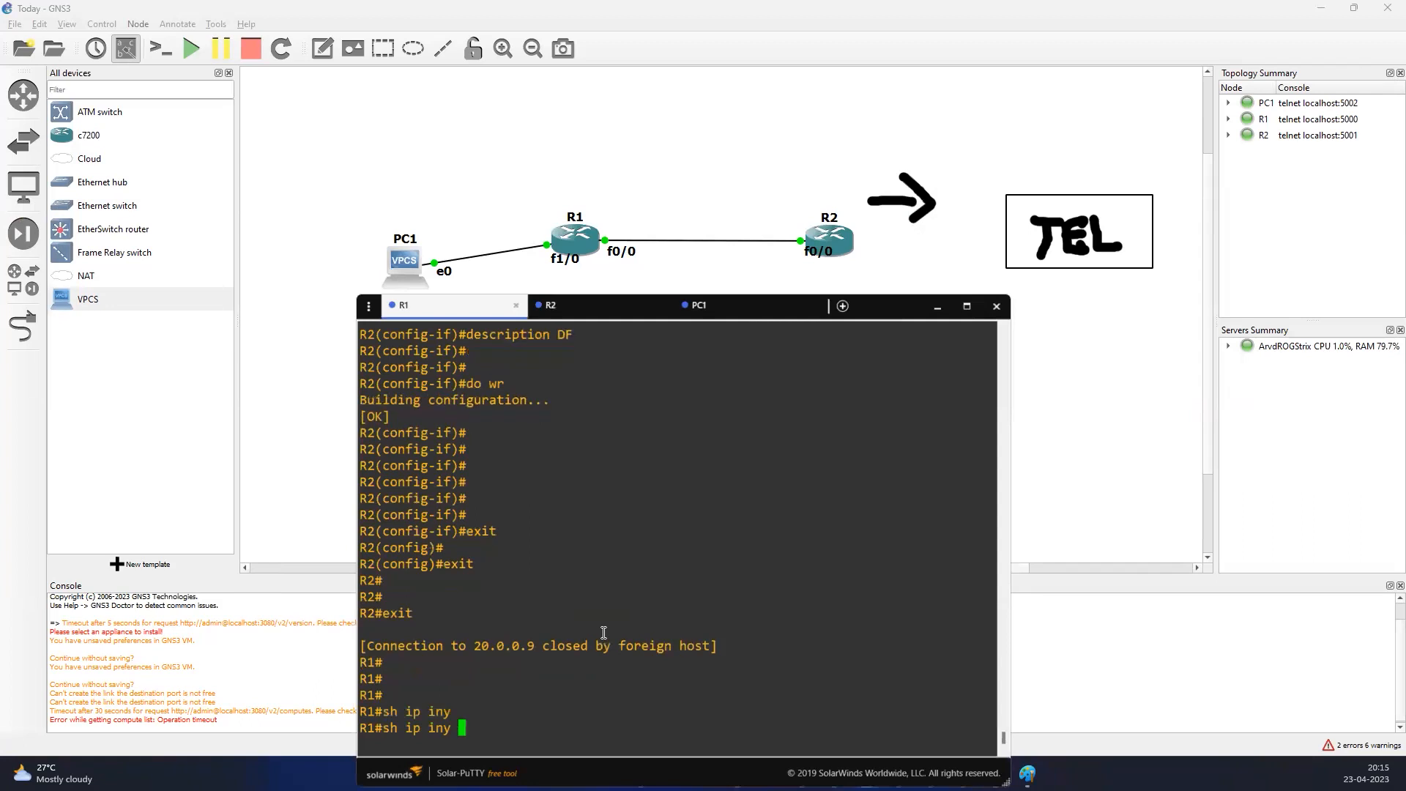
key("BackSpace")
key("BackSpace")
type("t")
key("Tab")
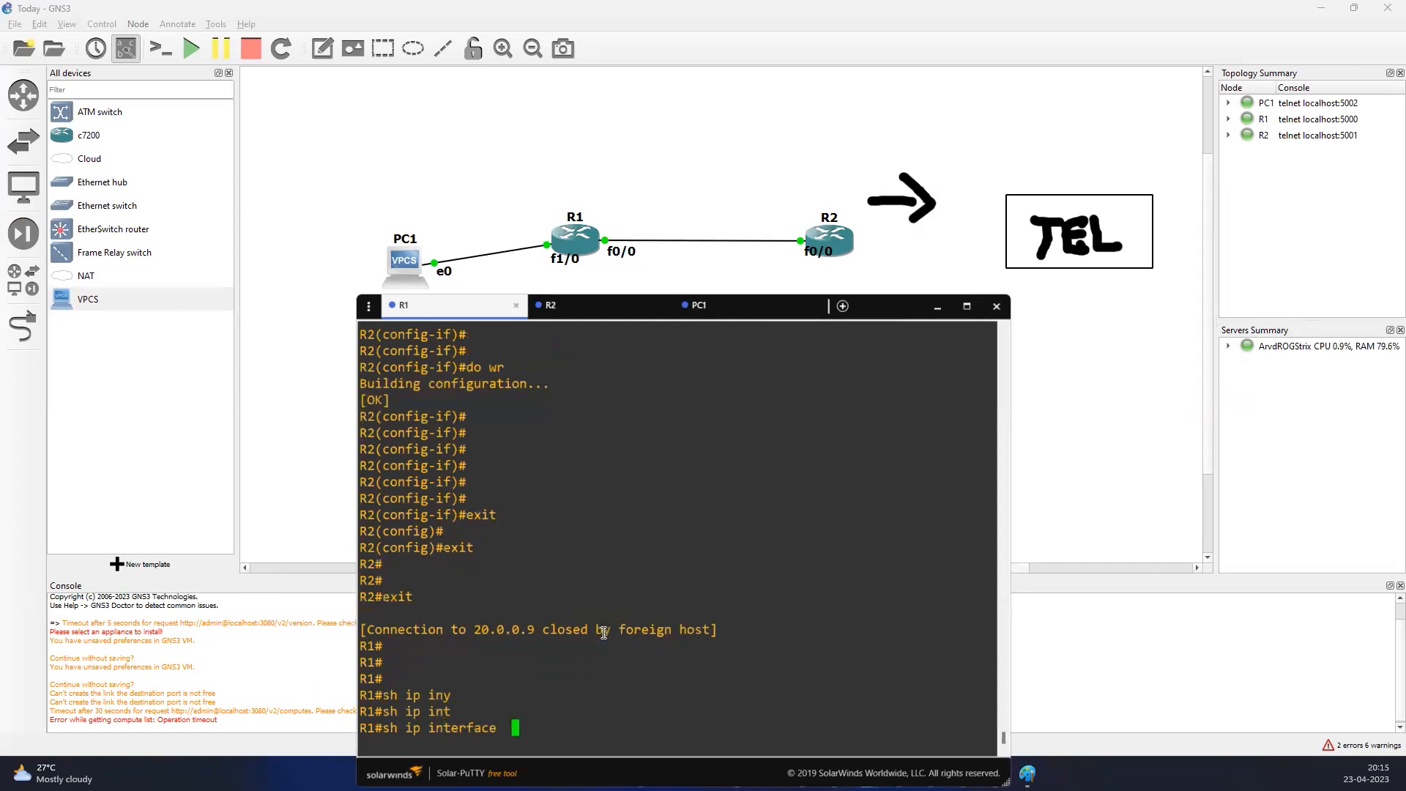
type("br")
key("Tab")
key("Return")
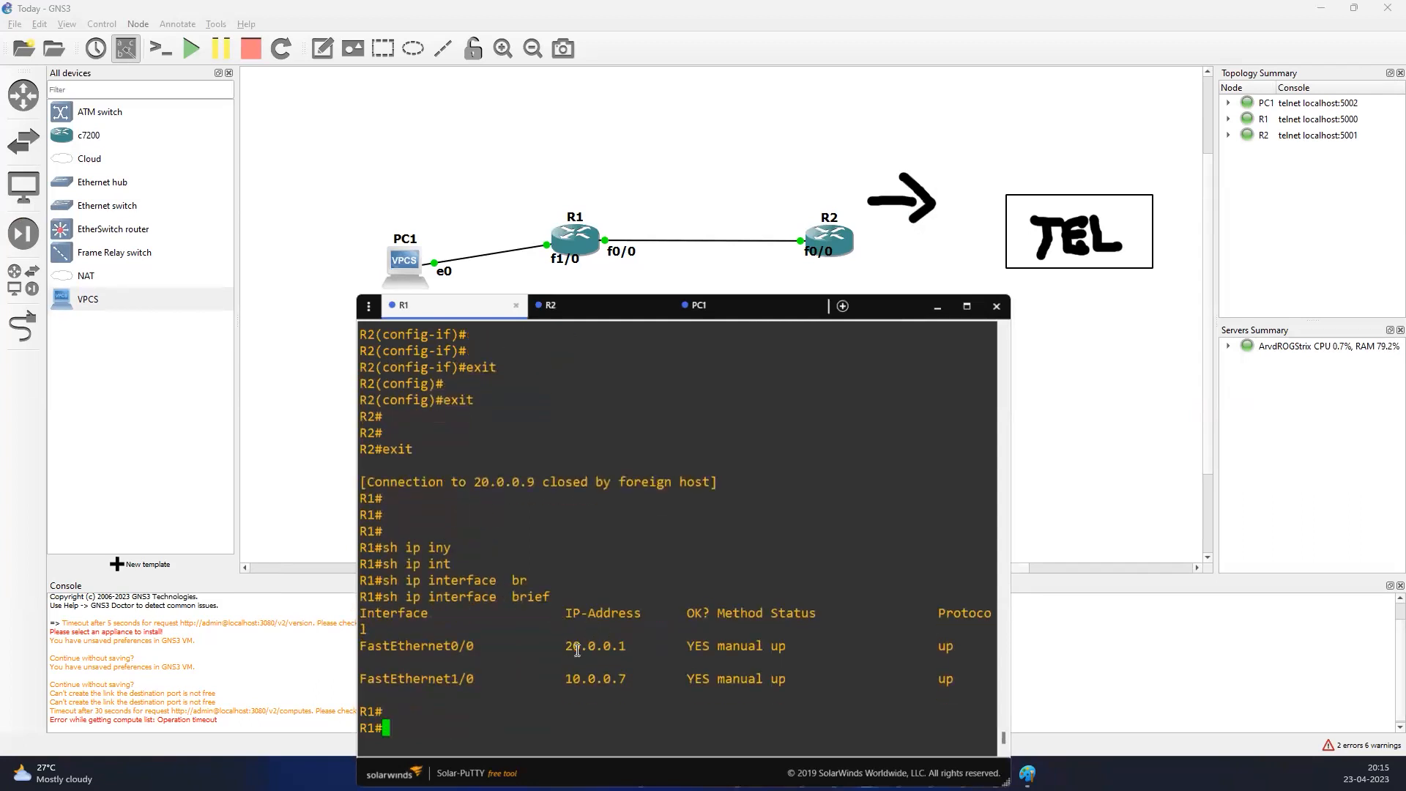
left_click_drag(566, 646, 627, 646)
Switch to R2's console and exit interface and global configuration modes back to the privileged prompt
left_click(605, 308)
type("exit")
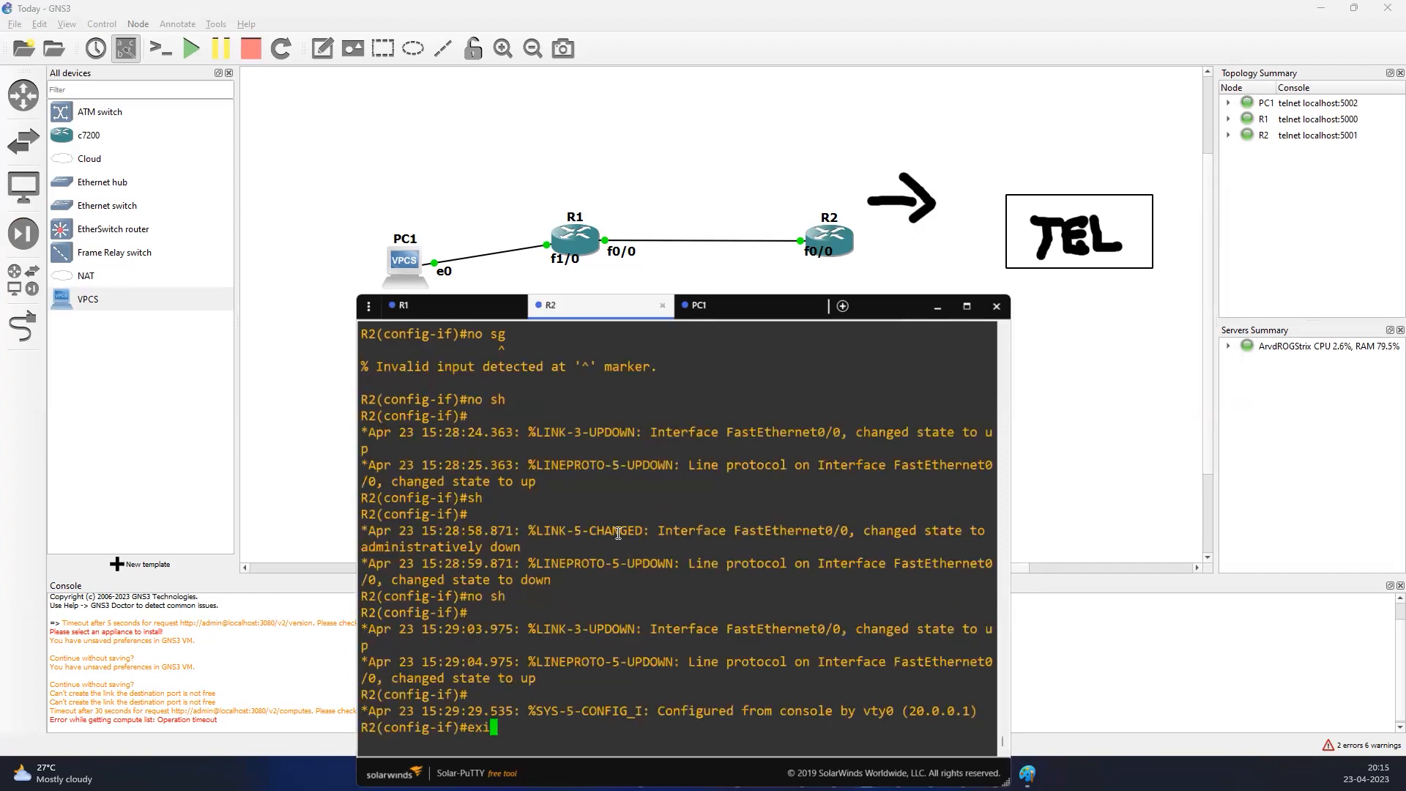
key("Return")
key("Return")
key("Return")
type("exit")
key("Return")
key("Return")
key("Return")
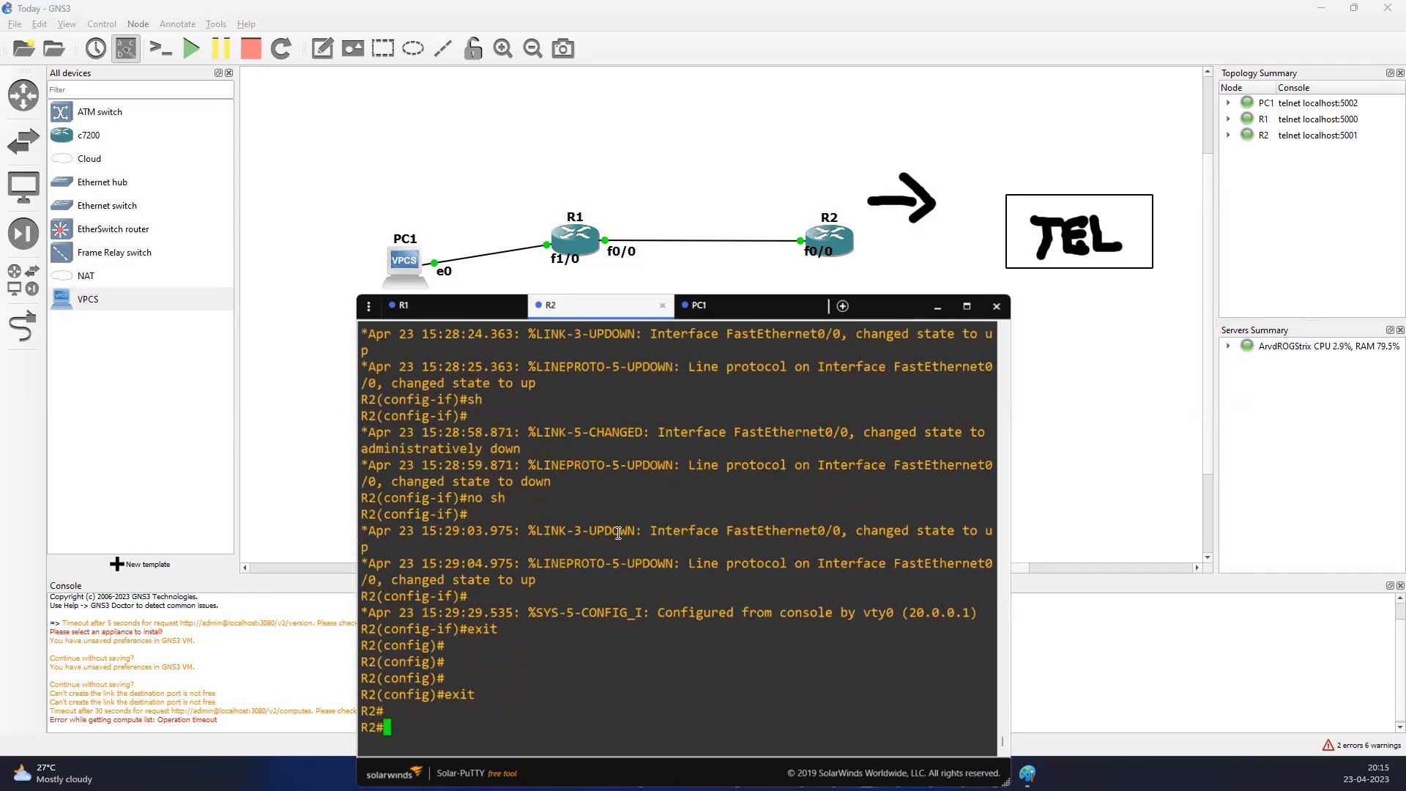
List R2's interfaces and IP addresses with show ip interface brief
type("sh ip int")
key("Tab")
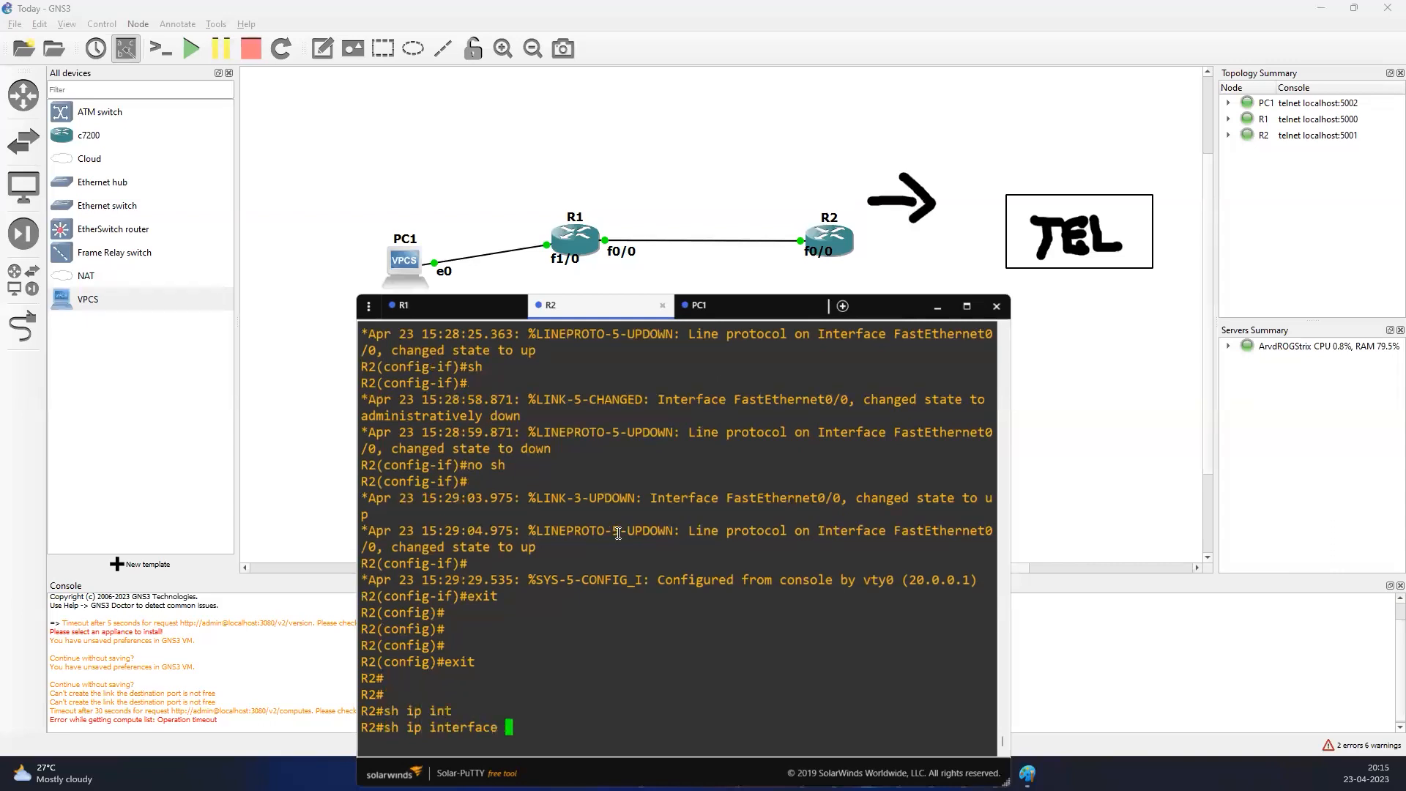
type("nr")
key("Return")
key("Up")
key("BackSpace")
key("BackSpace")
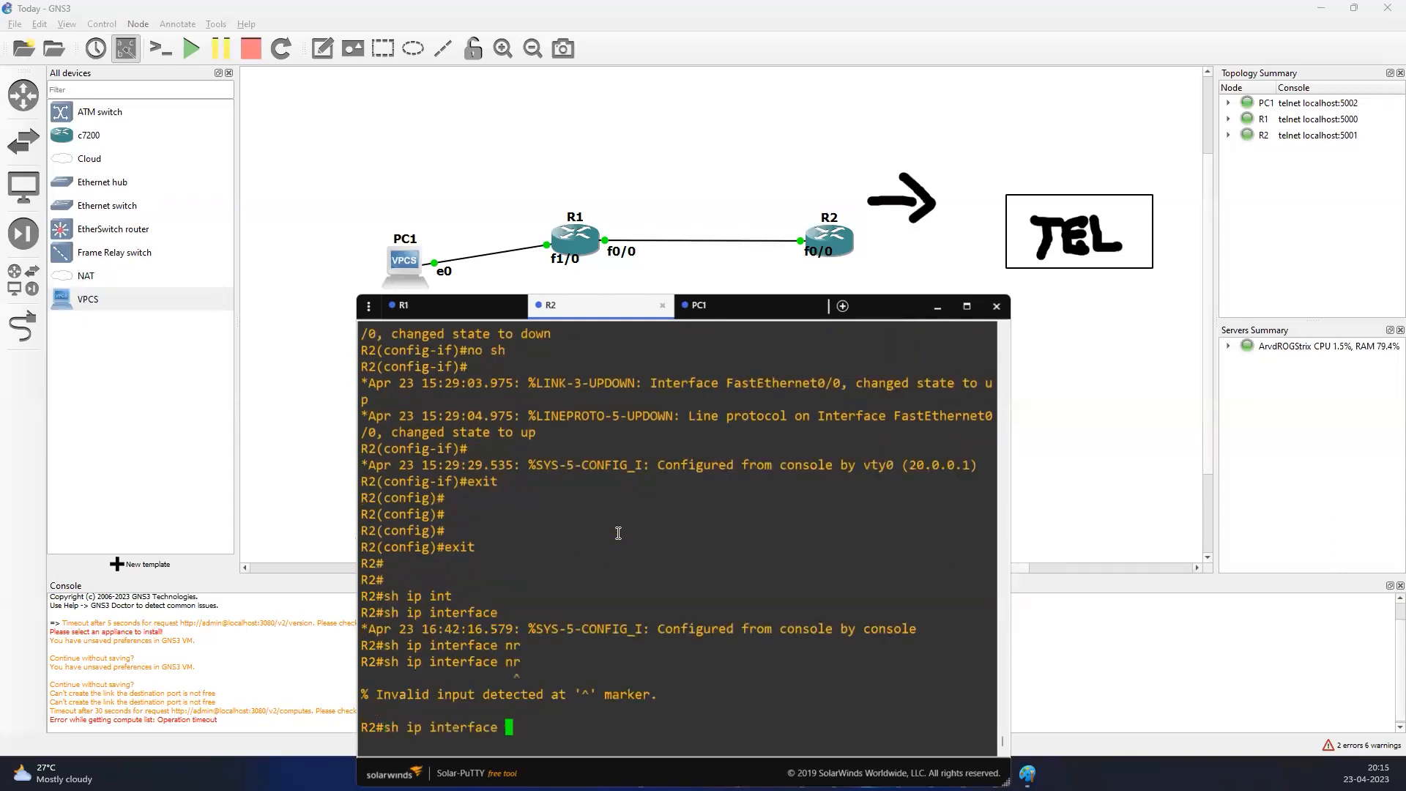
type("n")
key("BackSpace")
type("bnr")
key("Tab")
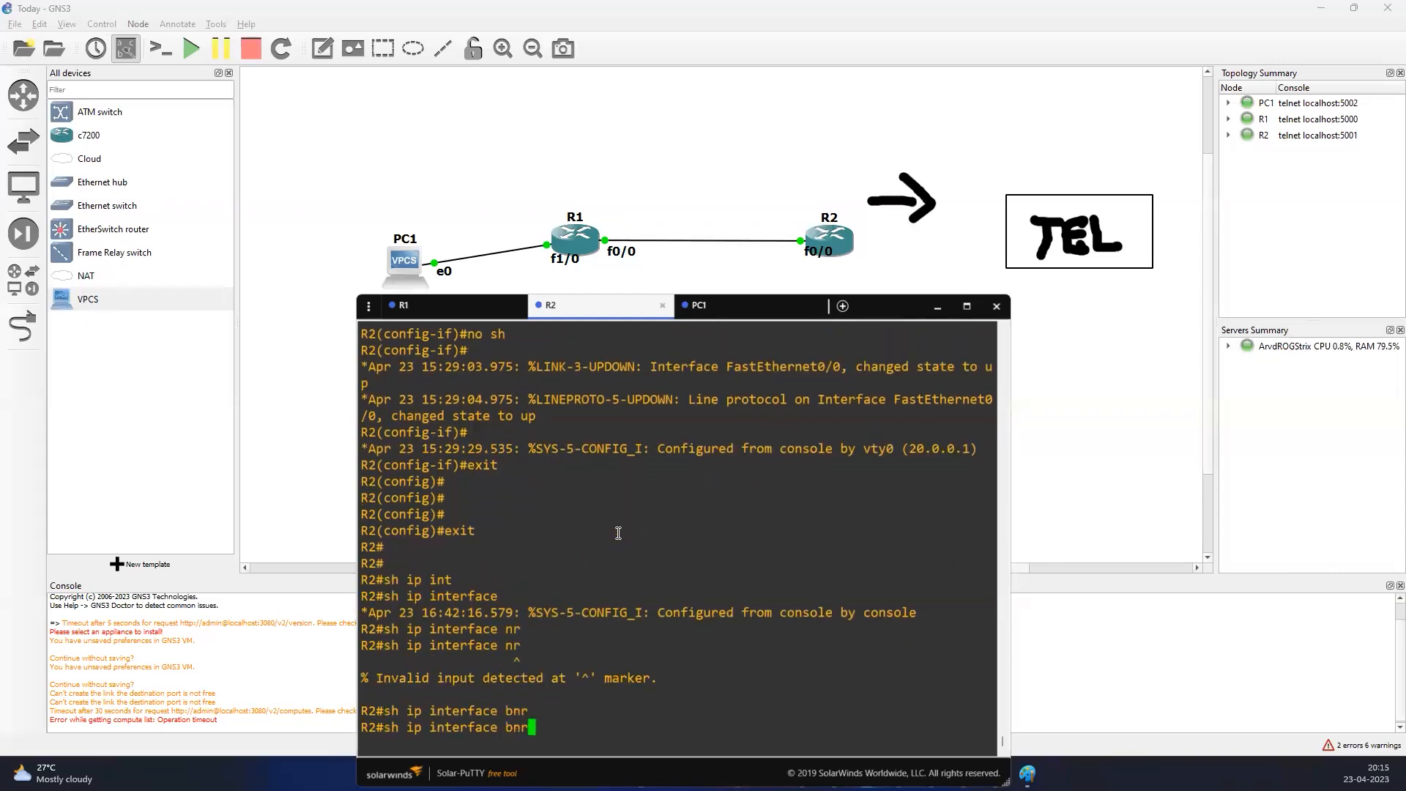
key("BackSpace")
key("BackSpace")
type("r")
key("Tab")
key("Return")
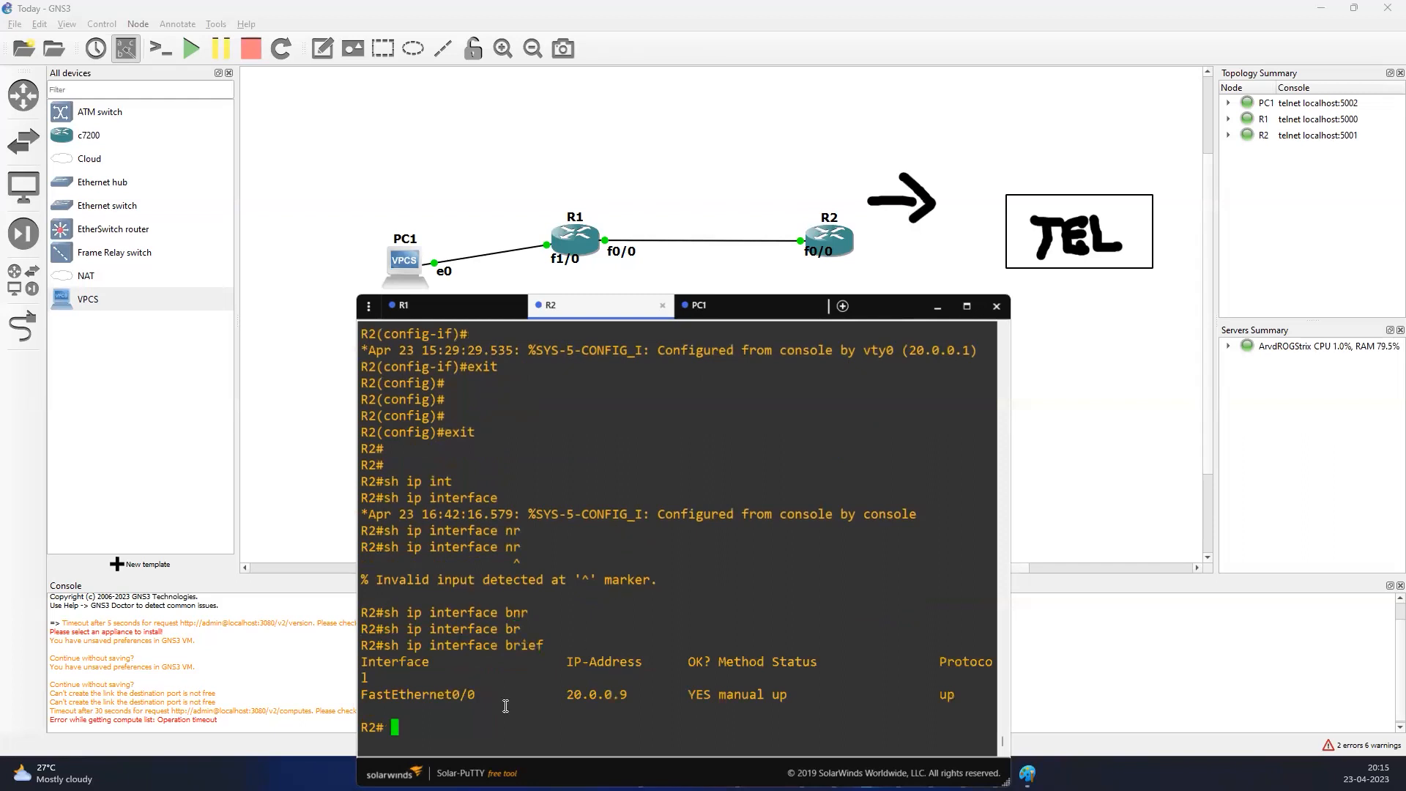
Display R2's running configuration for FastEthernet0/0 and highlight its subnet mask
double_click(443, 695)
key("super+c")
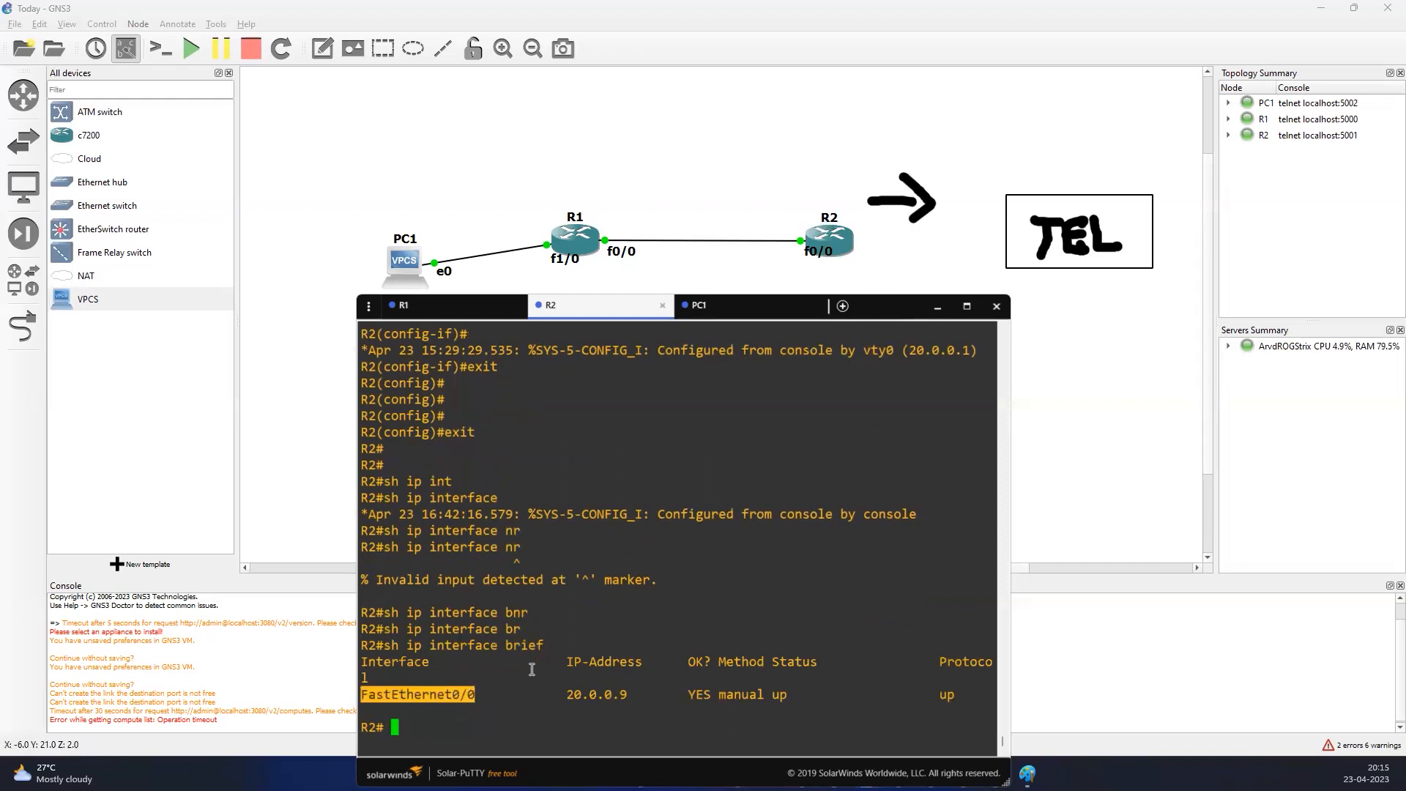
type("sho")
key("Tab")
type("run")
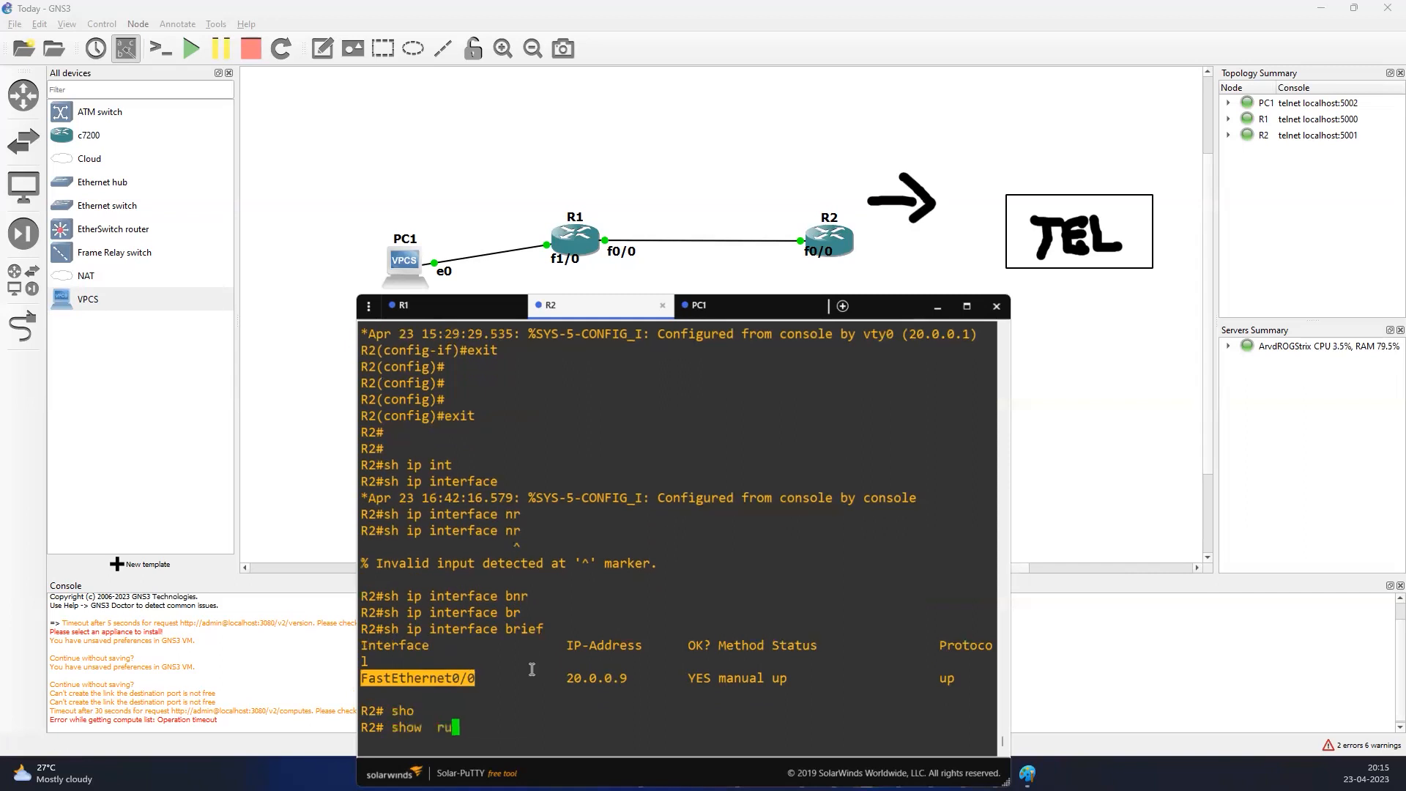
key("Tab")
type("in")
key("Tab")
double_click(505, 673)
double_click(429, 646)
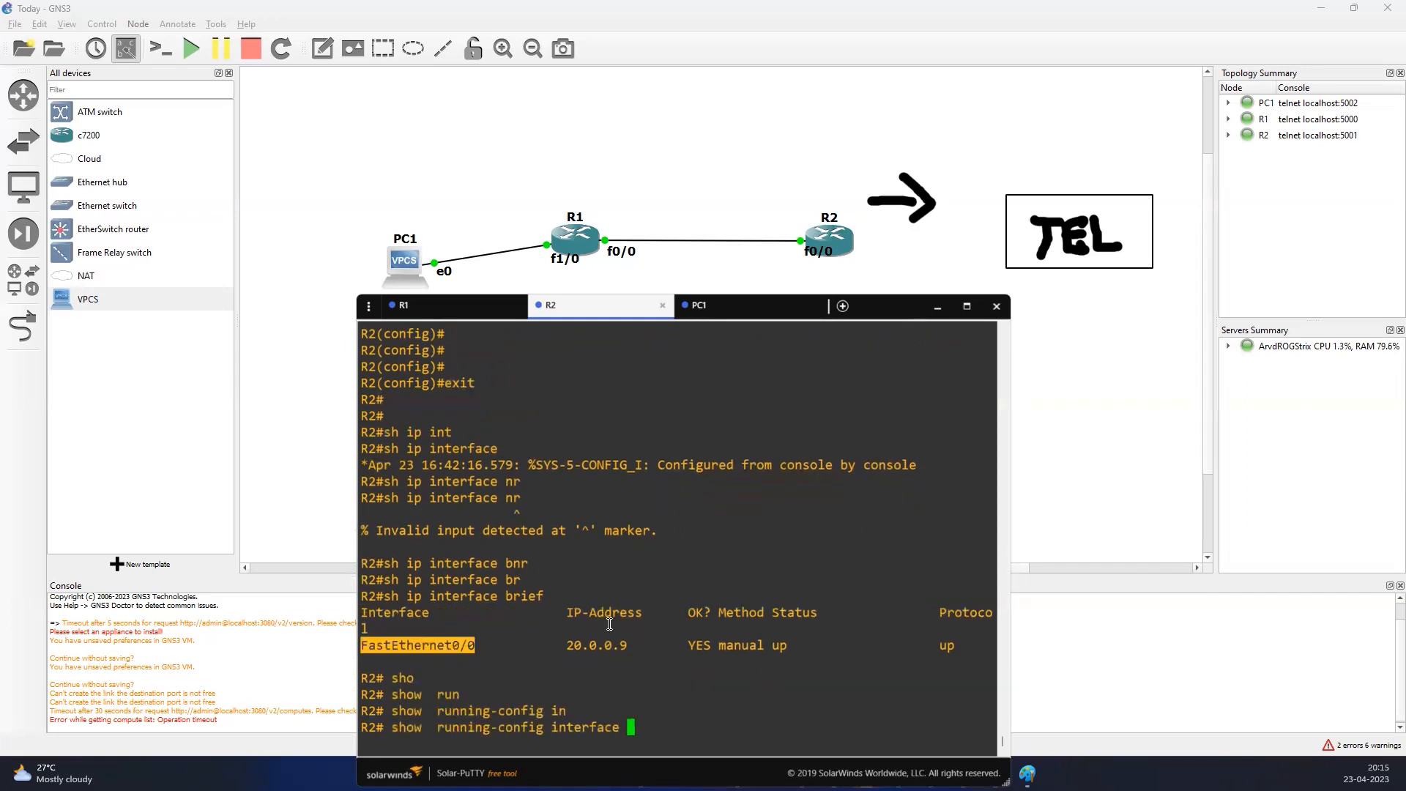
right_click(626, 610)
key("Return")
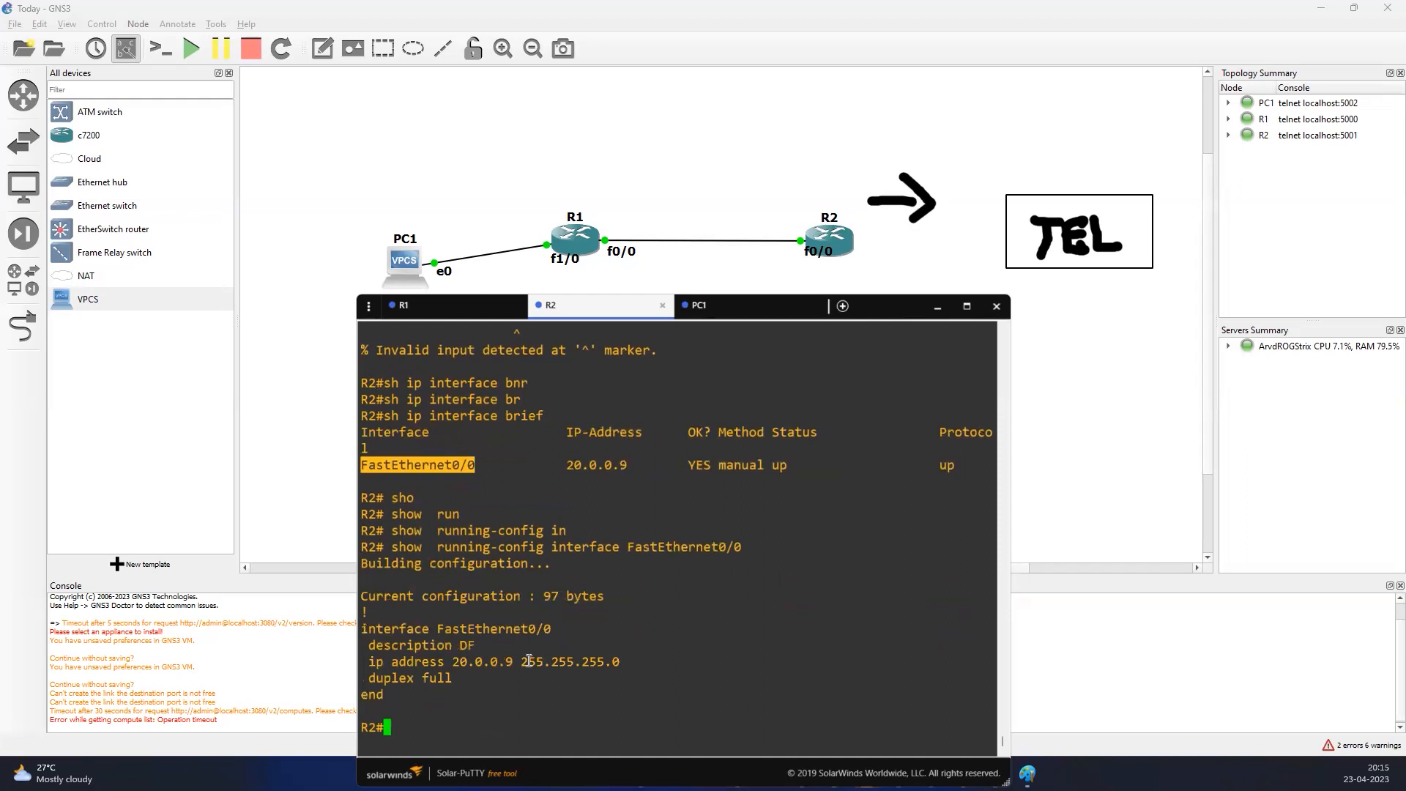
left_click_drag(515, 662, 631, 664)
left_click(647, 619)
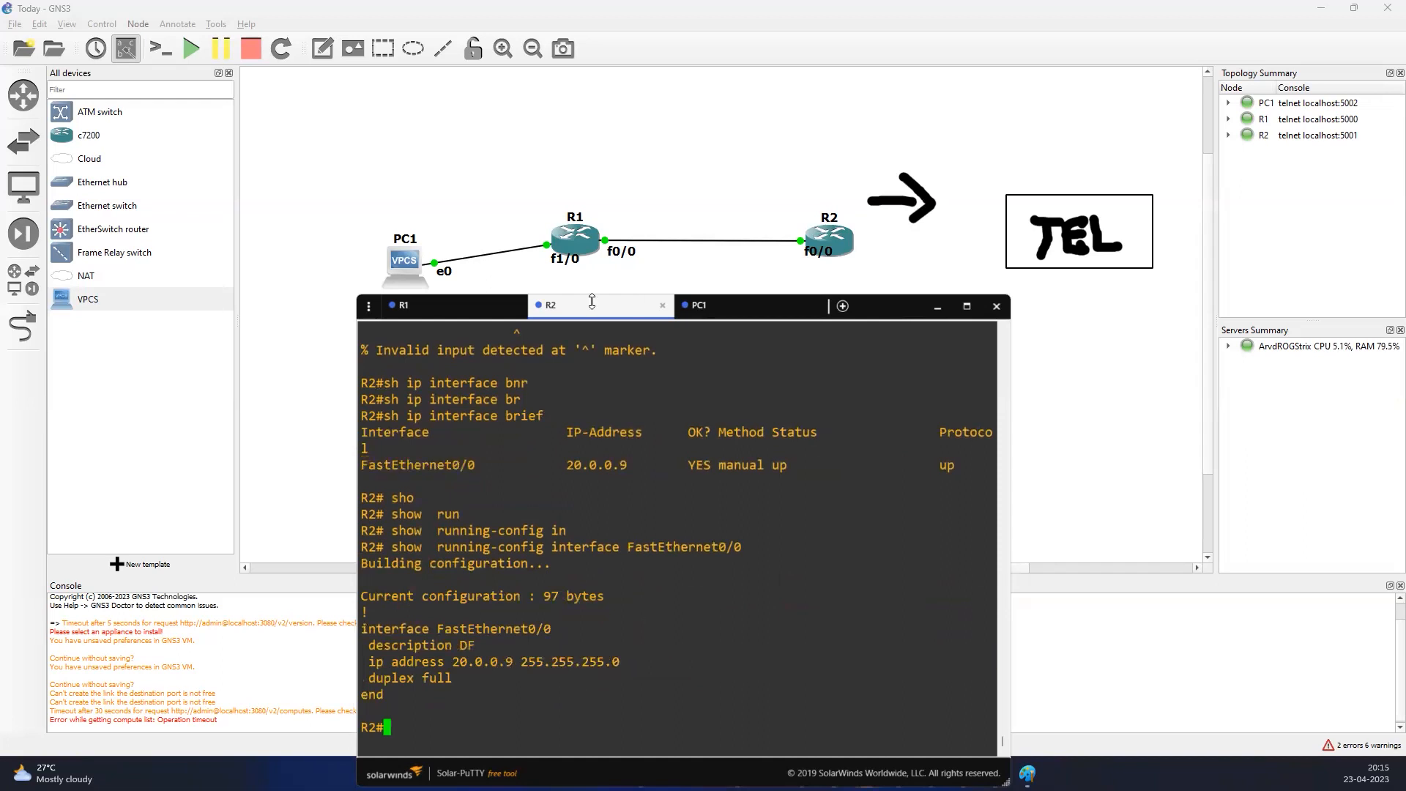
Return to R1's console, show the running configuration of FastEthernet0/0, and highlight its IP address and subnet mask
left_click(465, 313)
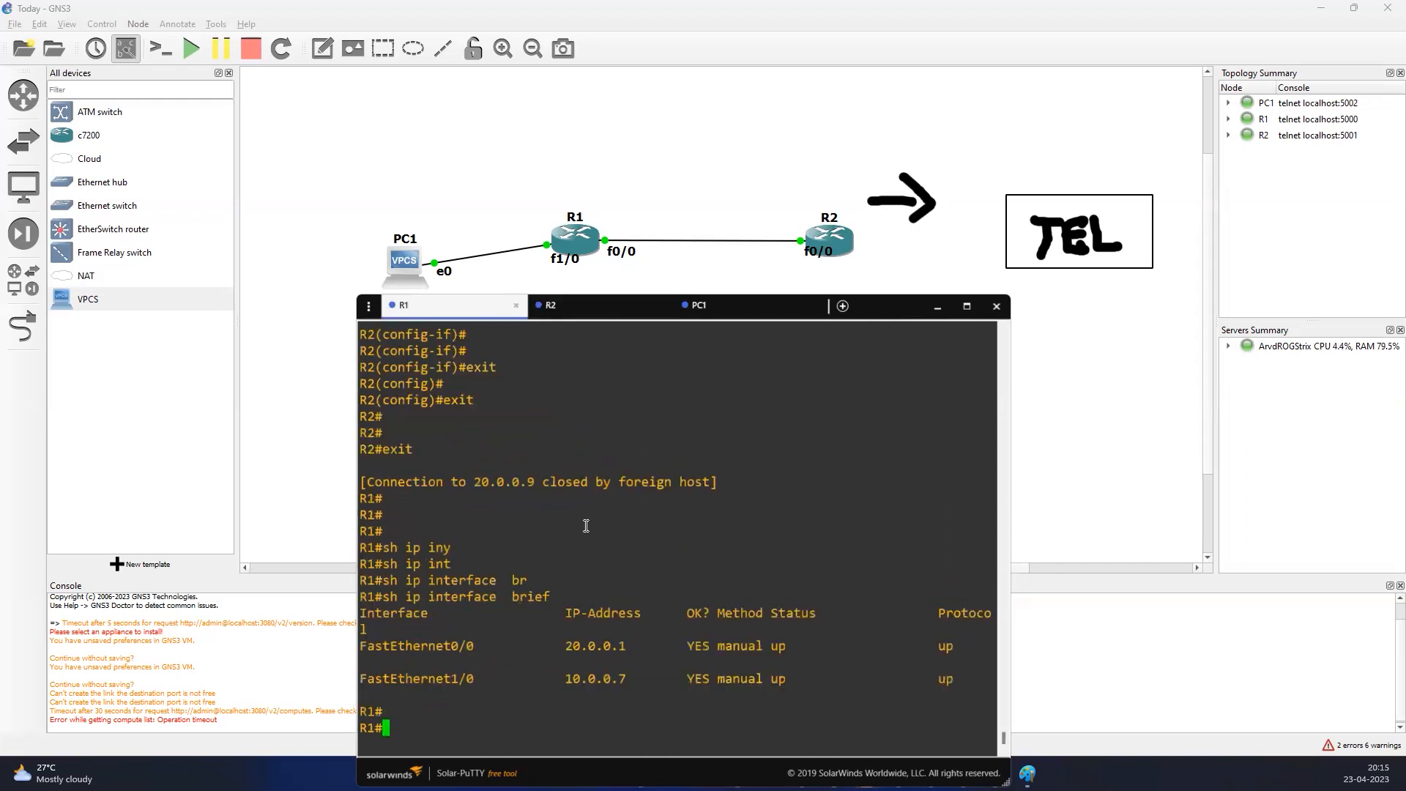
type("sho")
key("Tab")
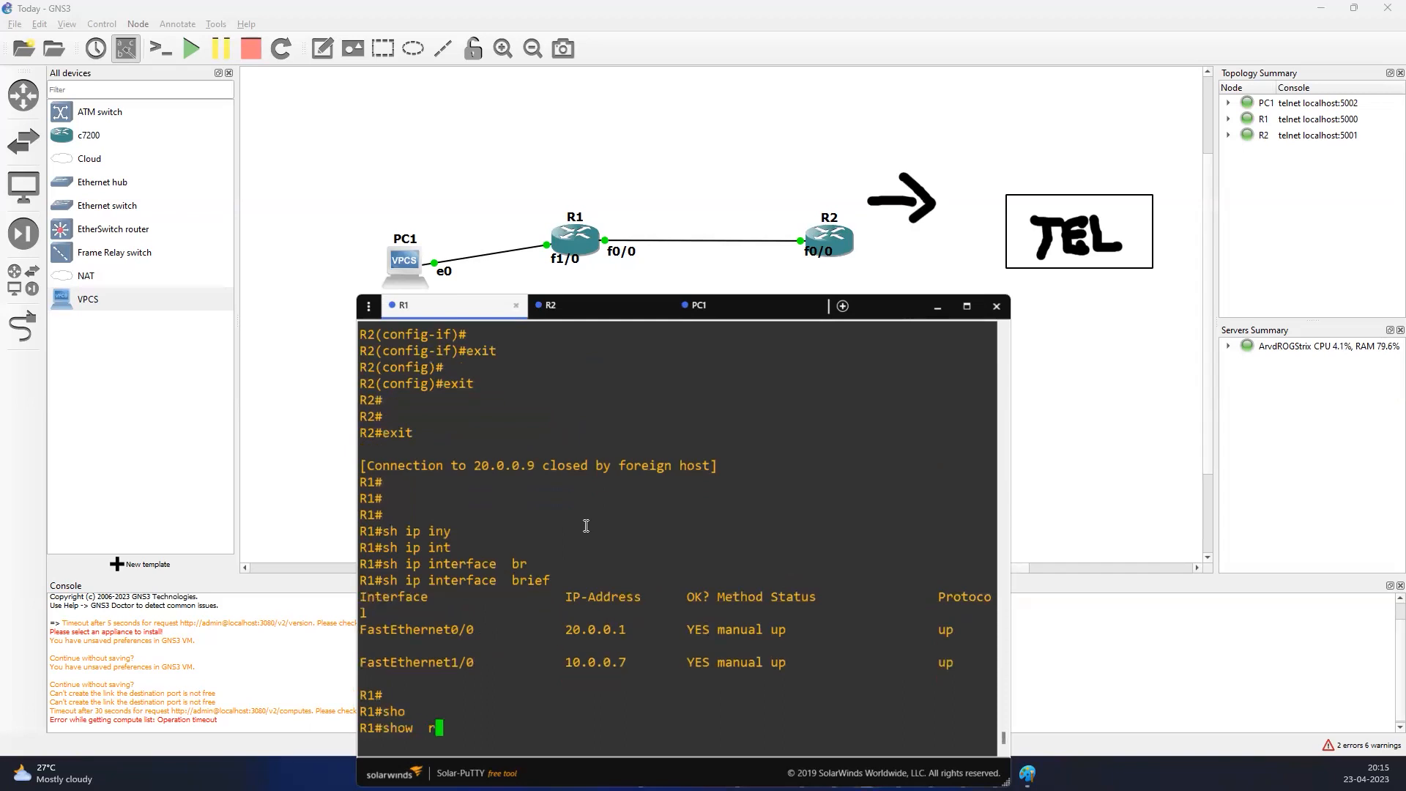
type("run")
key("Tab")
type("in")
key("Tab")
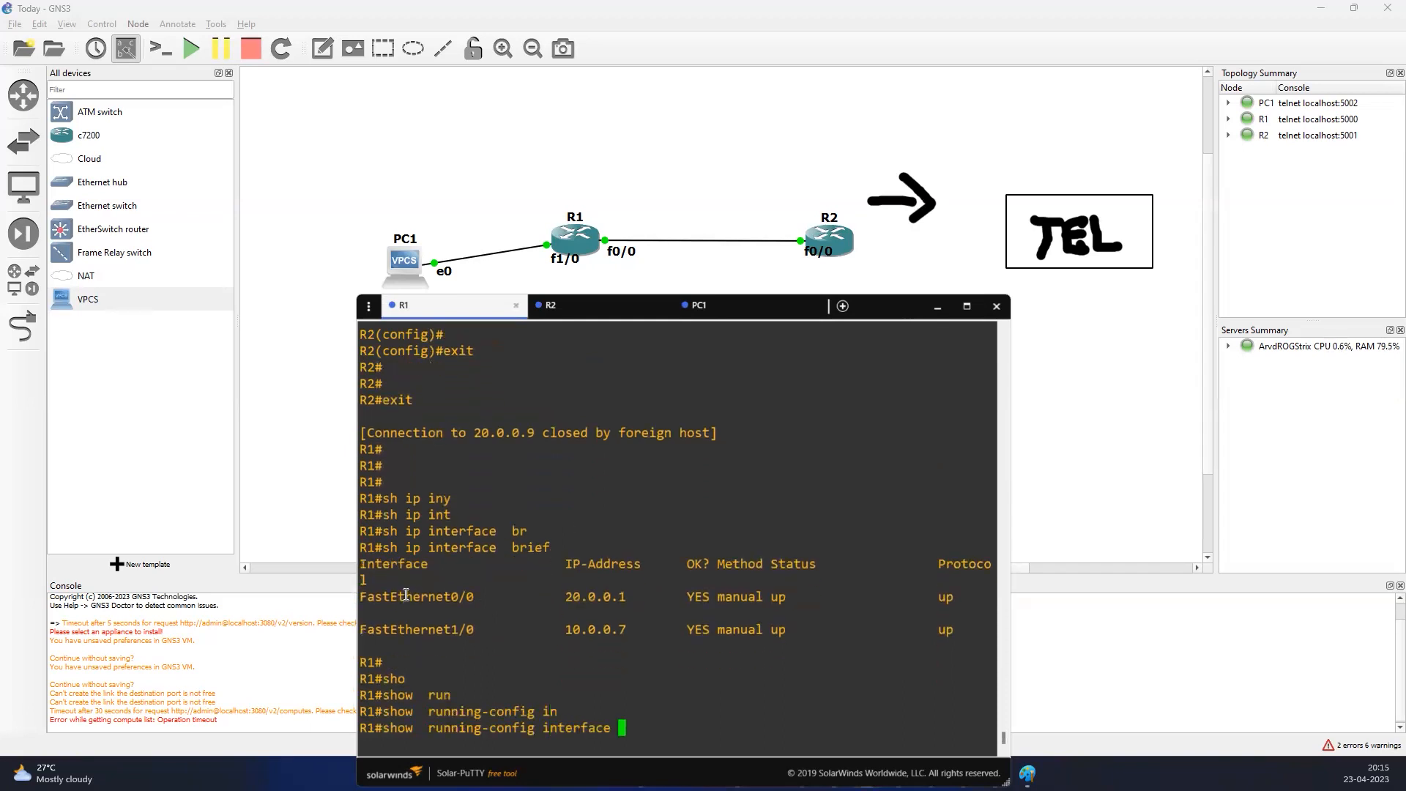
type("th")
key("BackSpace")
key("BackSpace")
triple_click(403, 596)
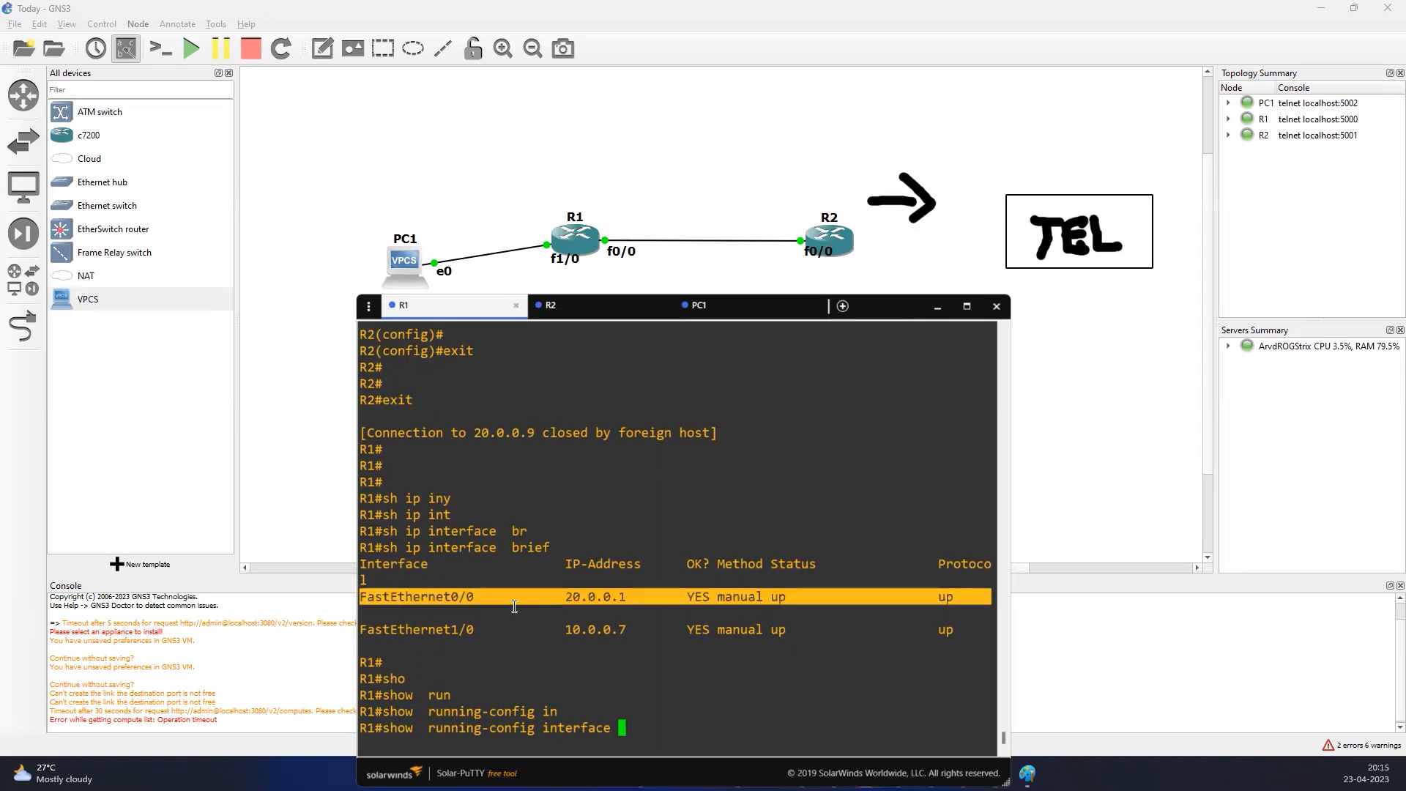
double_click(433, 601)
right_click(536, 557)
key("Return")
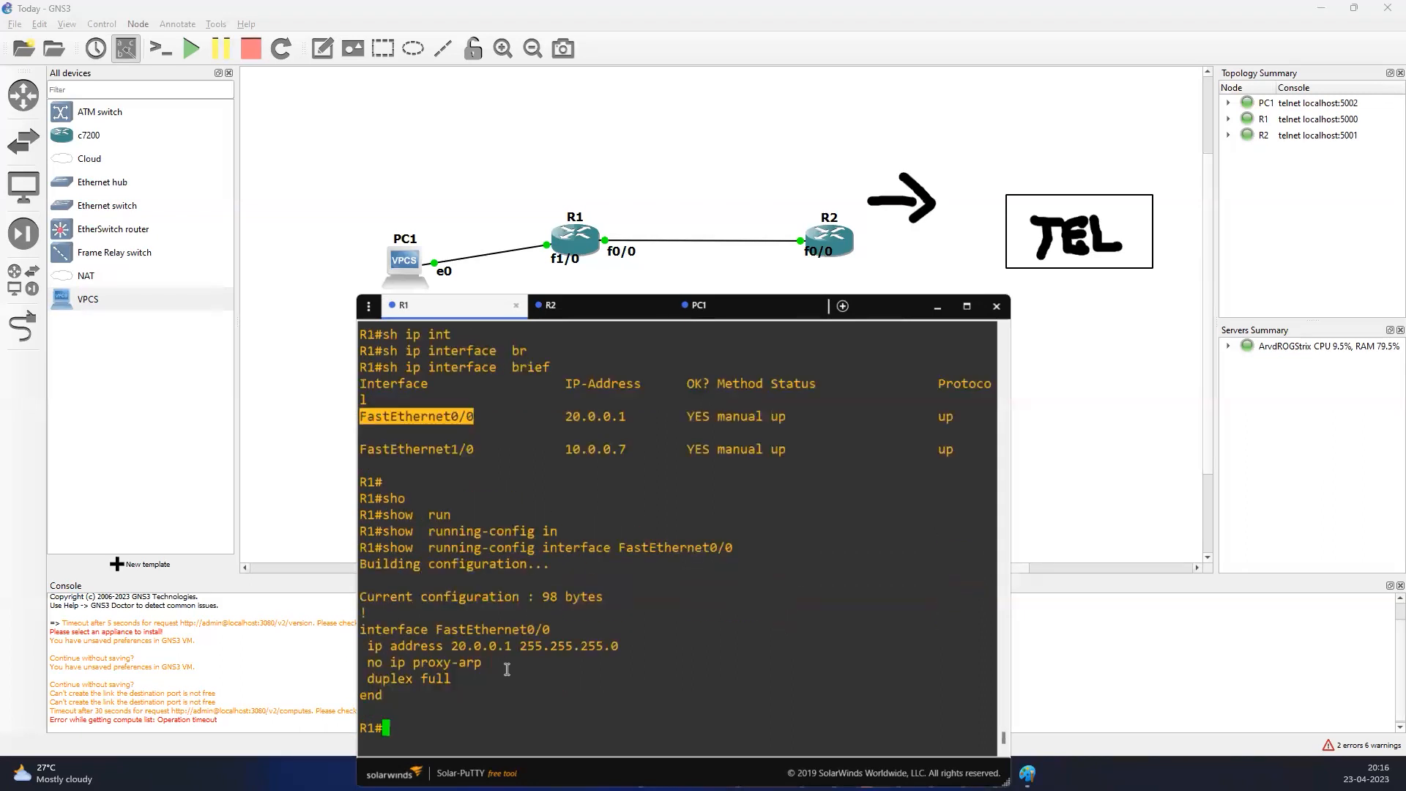
left_click_drag(444, 645, 615, 645)
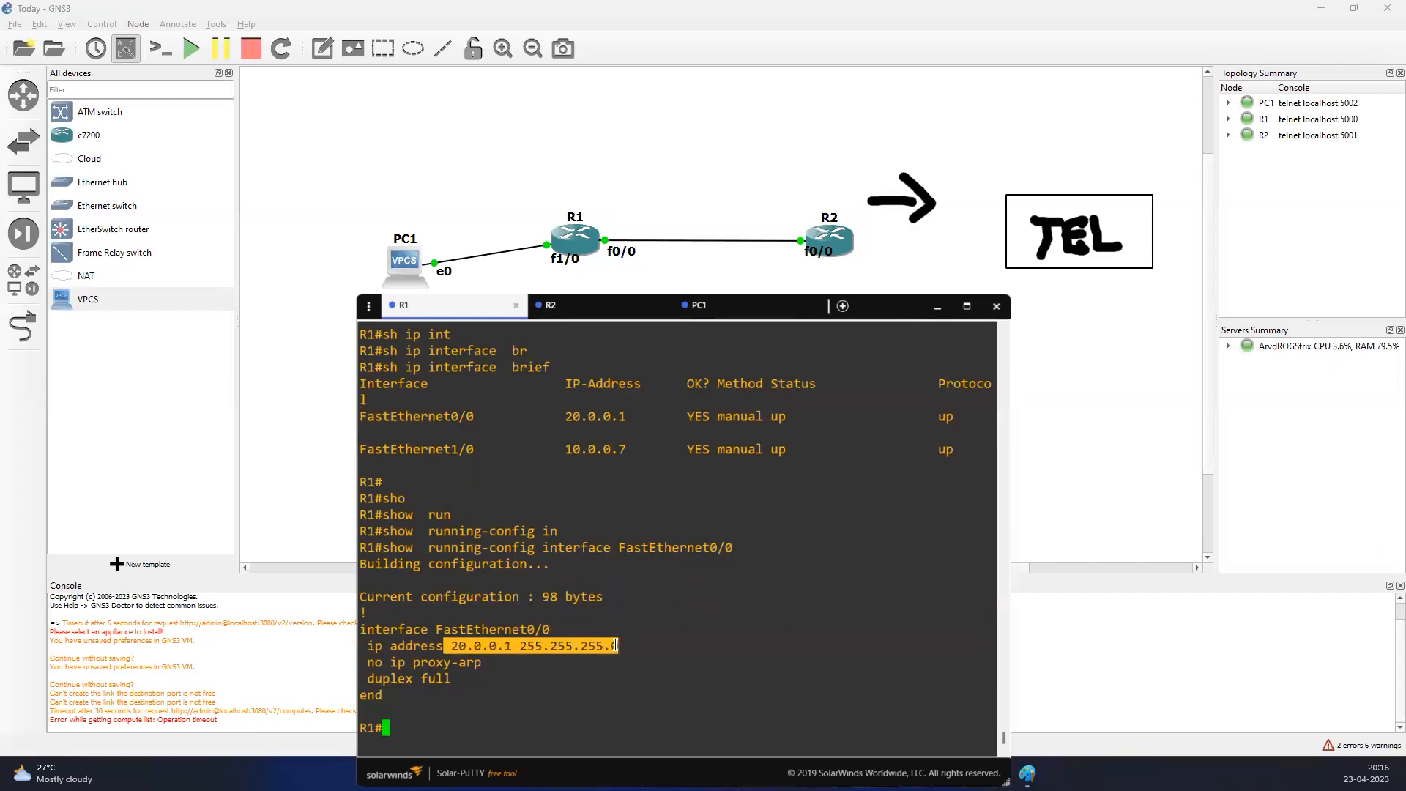
Ping R1's own interface address 20.0.0.1 from the R1 console
left_click(532, 701)
type("ping ")
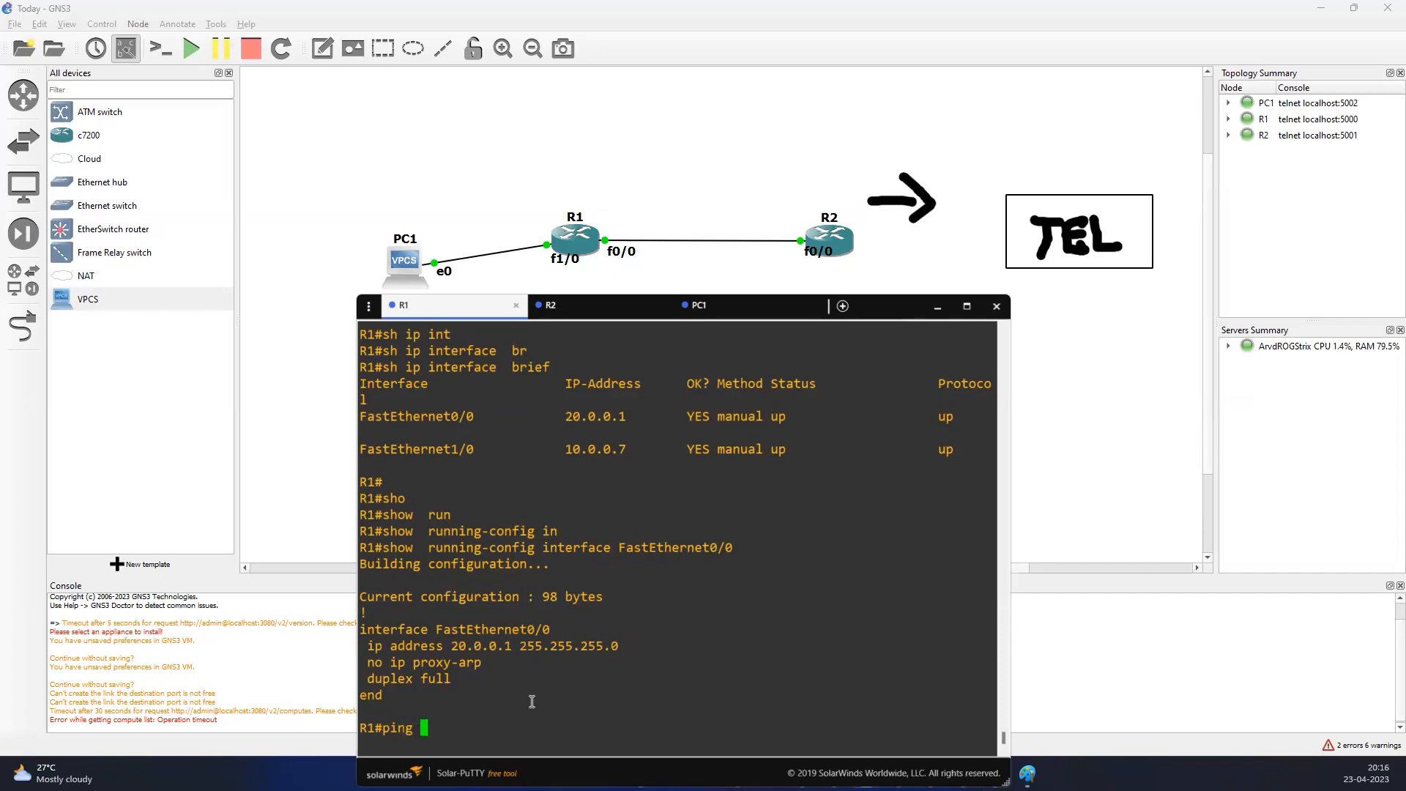
type("20.0.0.1")
key("Return")
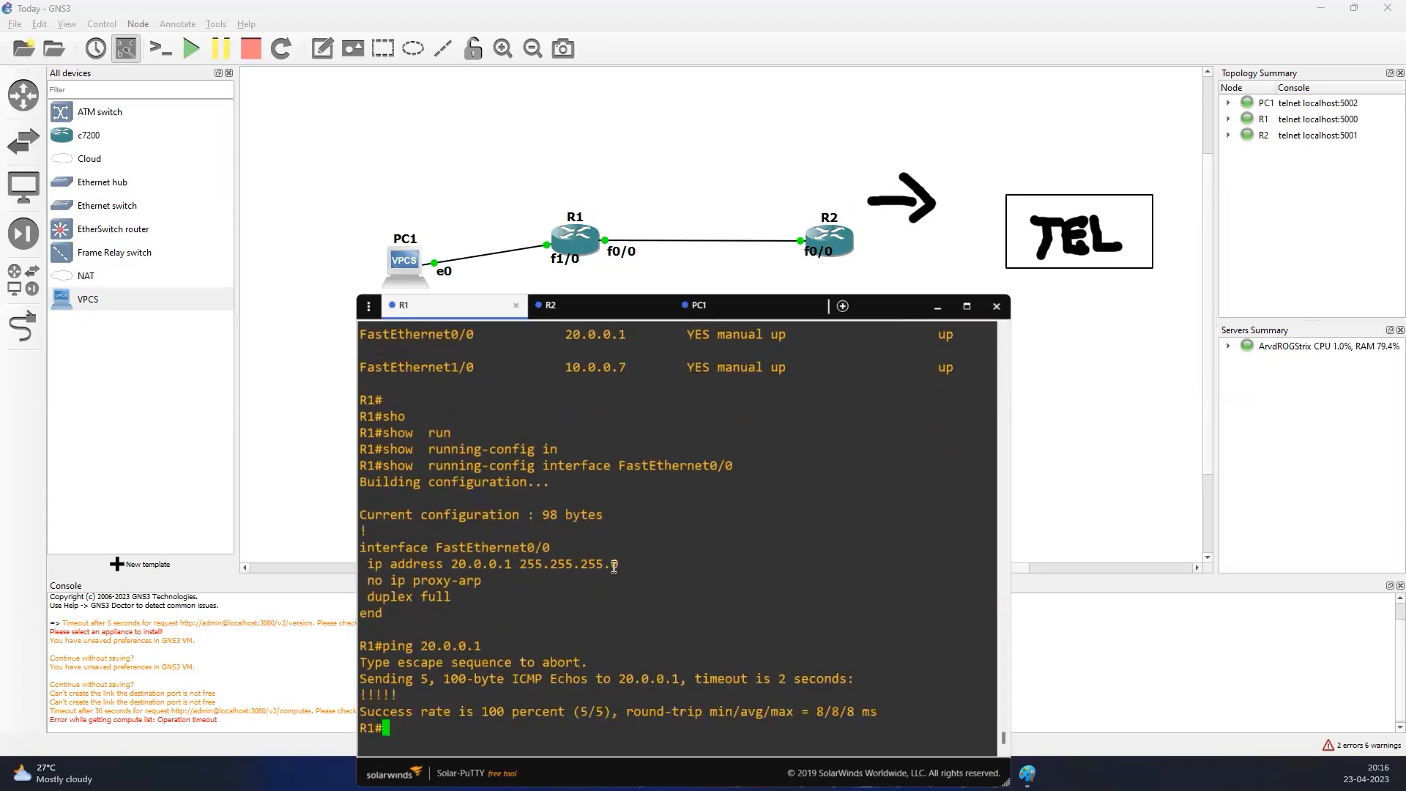
Show R1's ARP table with show ip arp
type("sh ip ar")
key("Tab")
key("Return")
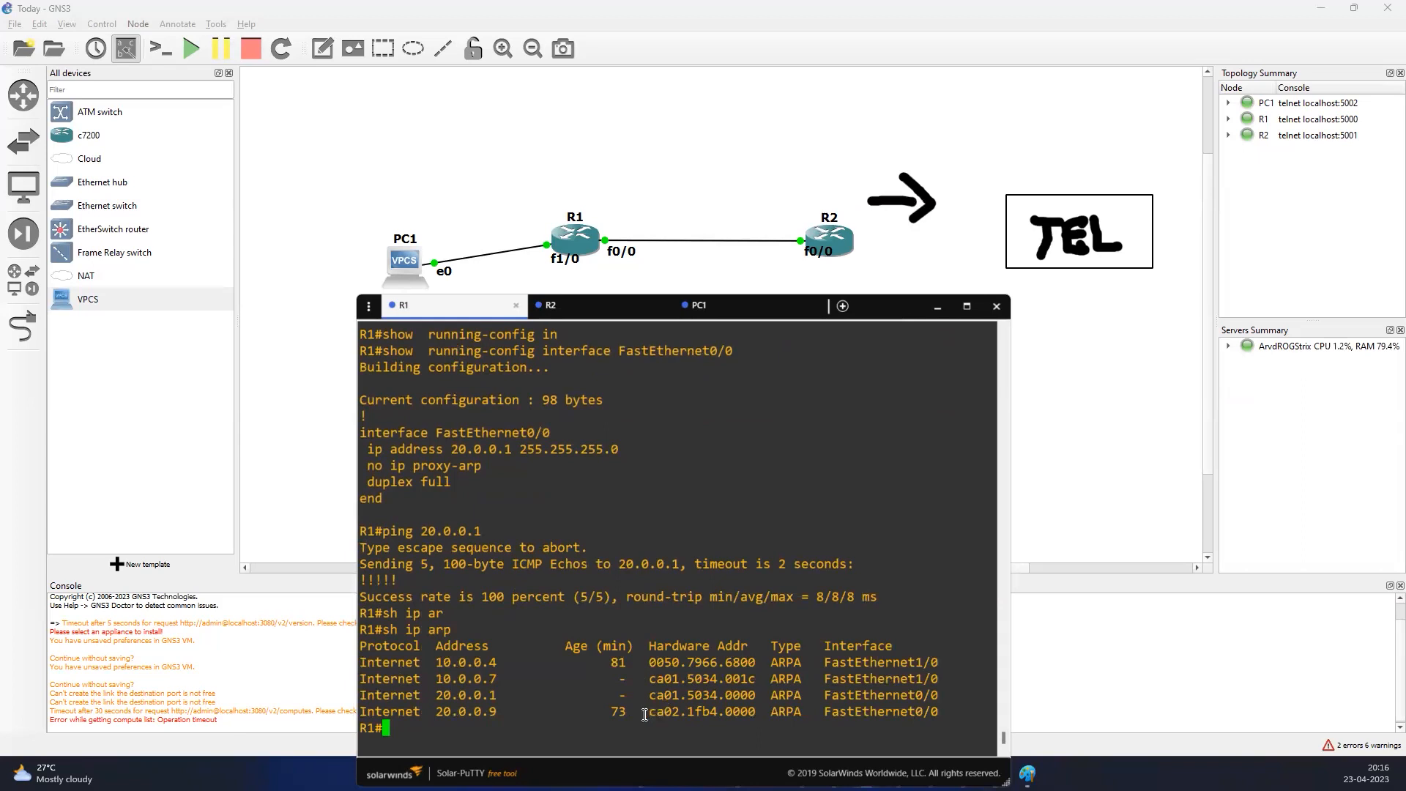
Ping R2 at 20.0.0.9 from R1, copying the address from the ARP table
left_click_drag(433, 717, 495, 709)
key("super+c")
type("ping")
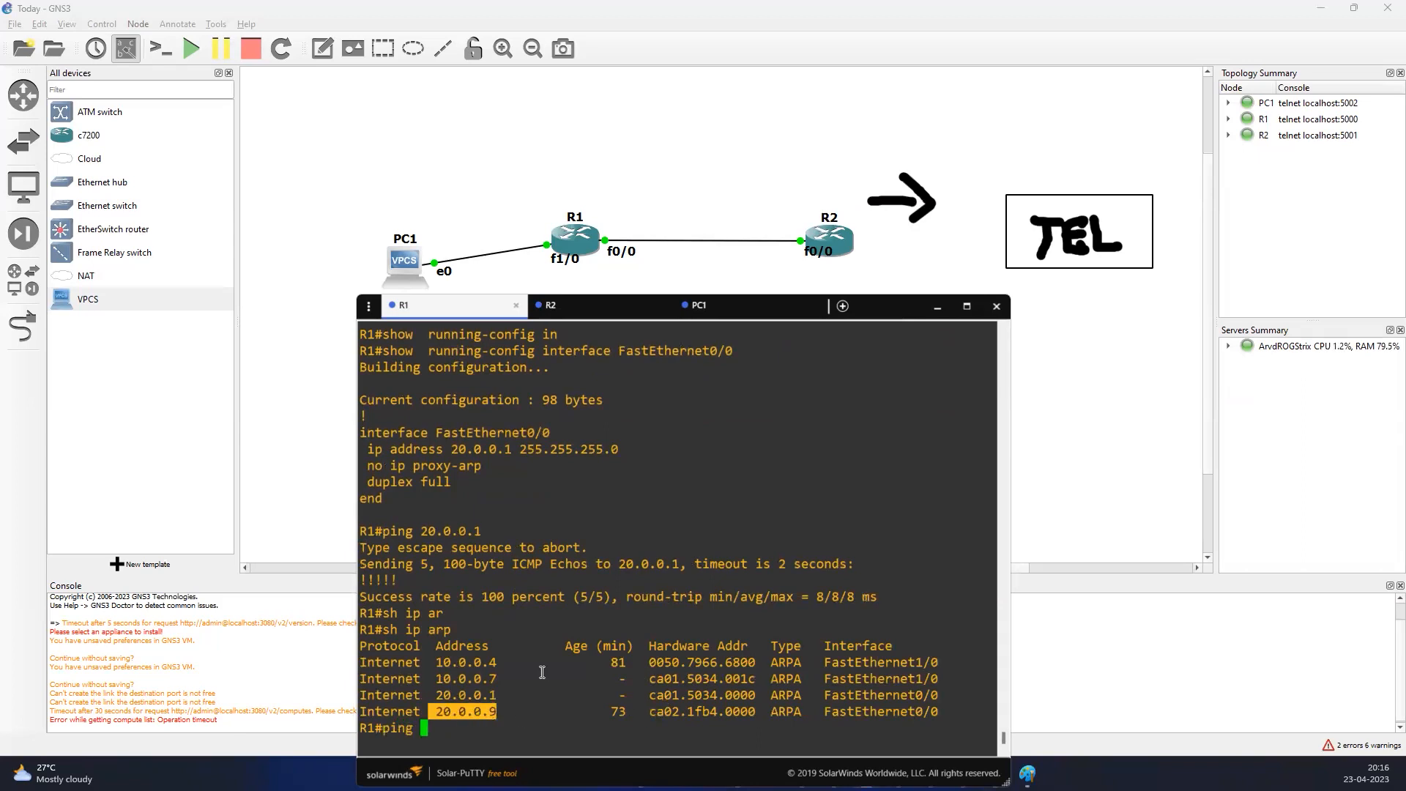
left_click(444, 719)
double_click(454, 711)
right_click(548, 626)
key("Return")
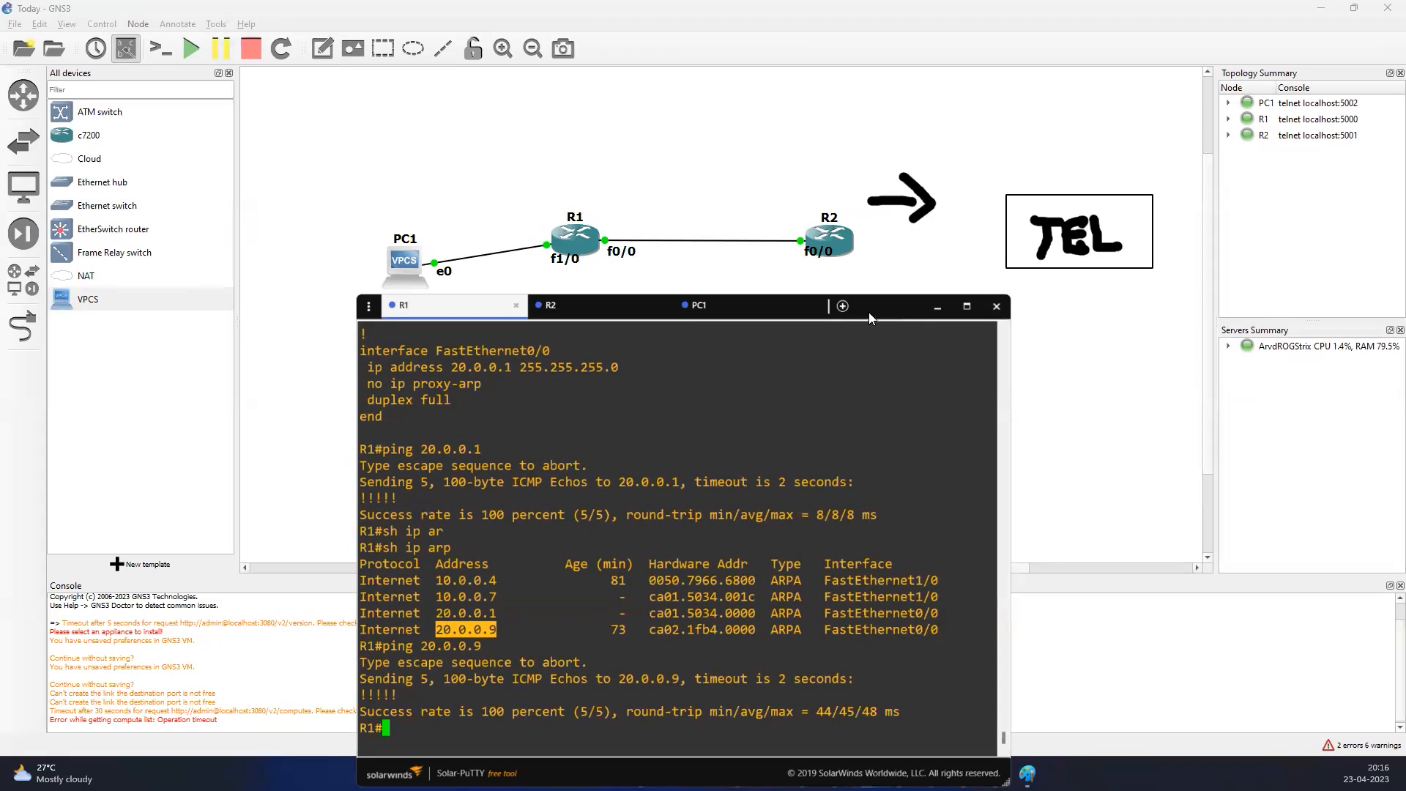
Display R1's full running configuration and review it from the header down to the vty lines
left_click_drag(881, 318, 867, 291)
left_click(522, 612)
type("sho")
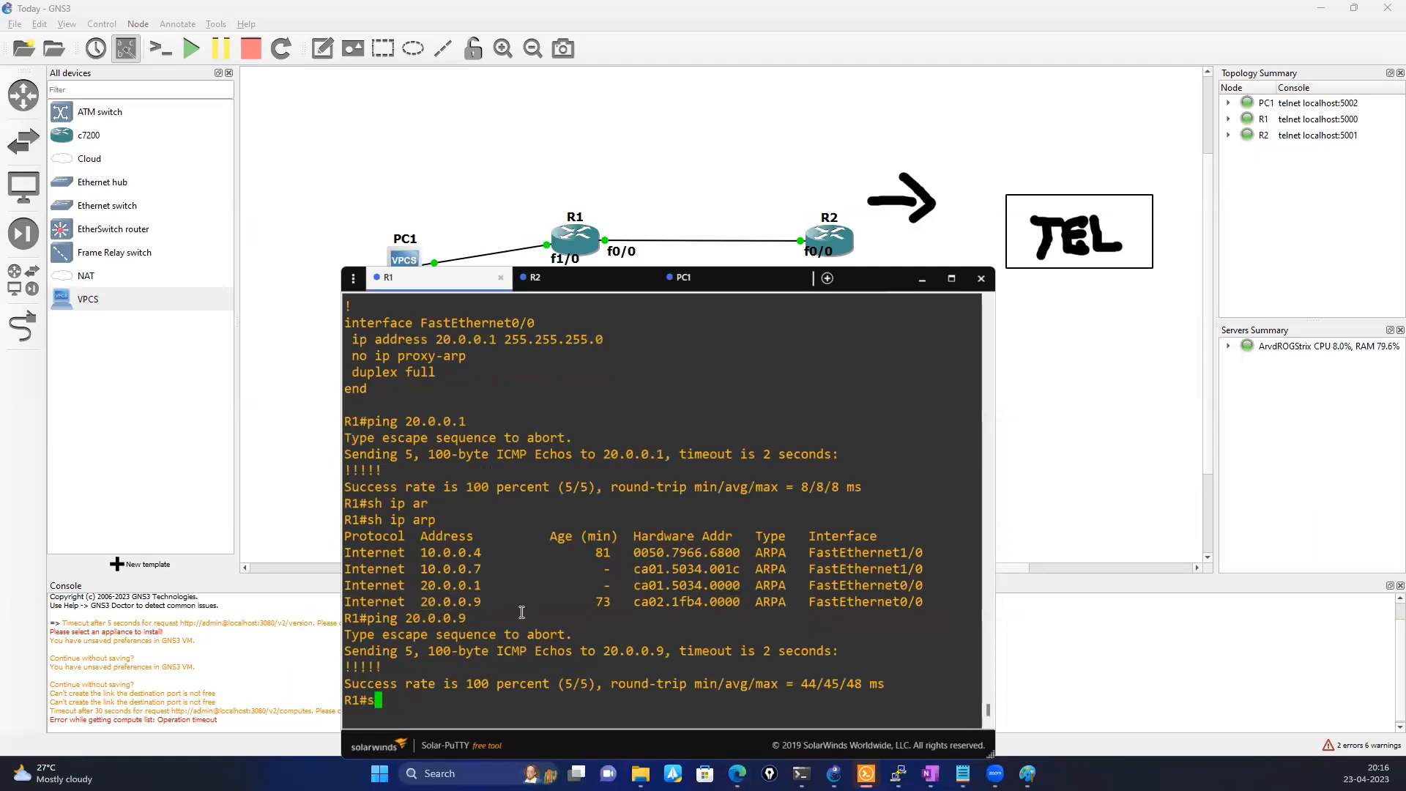
key("Tab")
type("run")
key("Tab")
key("Return")
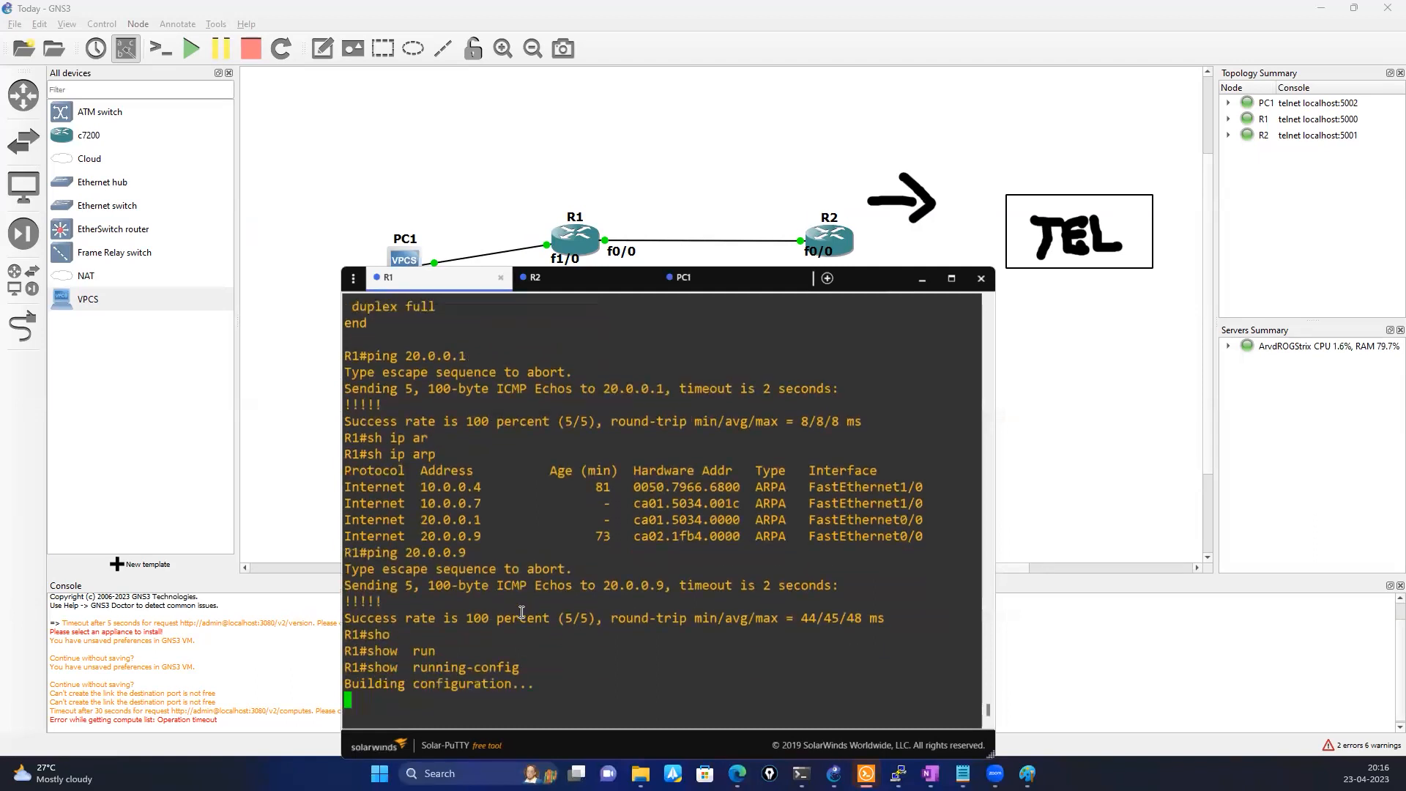
key("space")
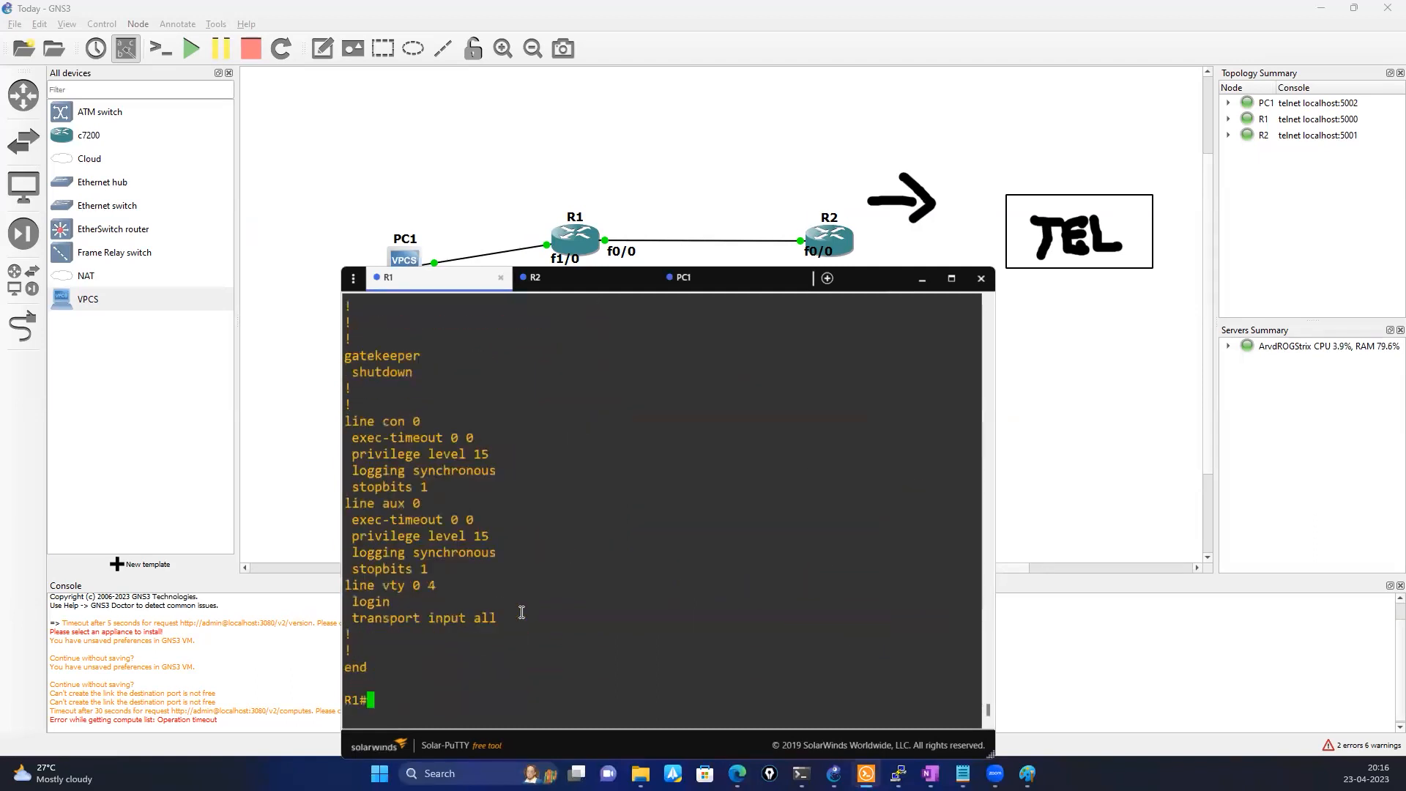
scroll(511, 592, "up", 8)
scroll(511, 592, "up", 4)
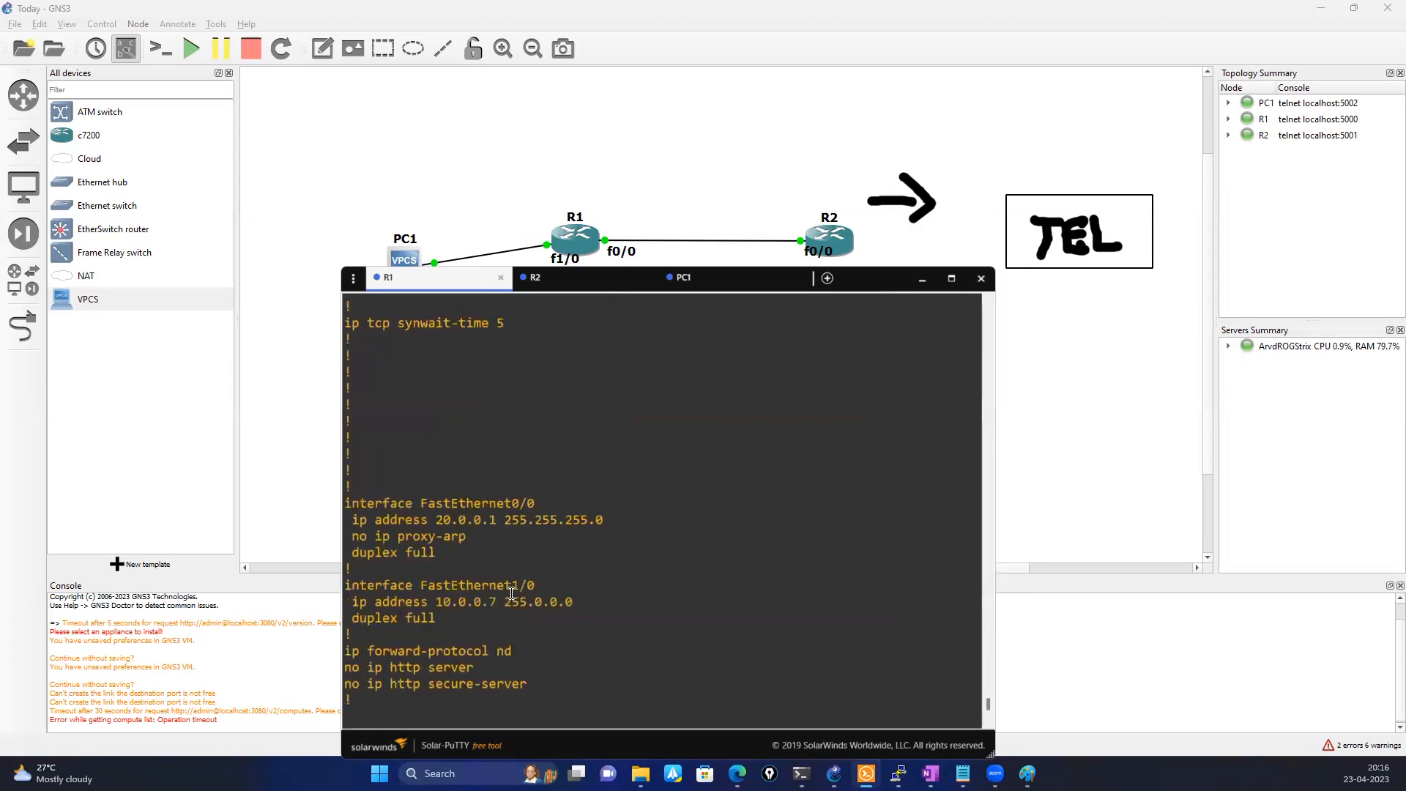
scroll(511, 593, "up", 10)
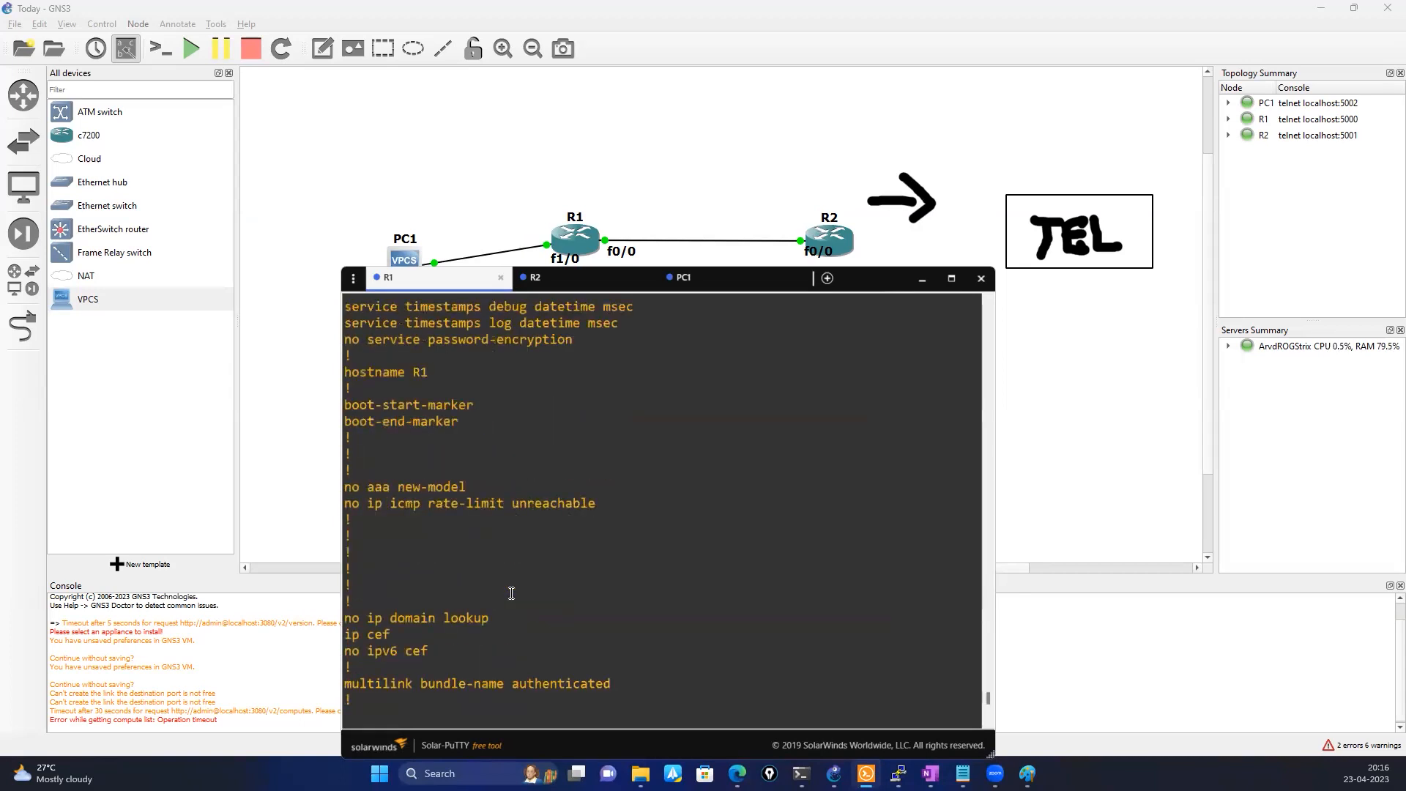
scroll(511, 593, "up", 4)
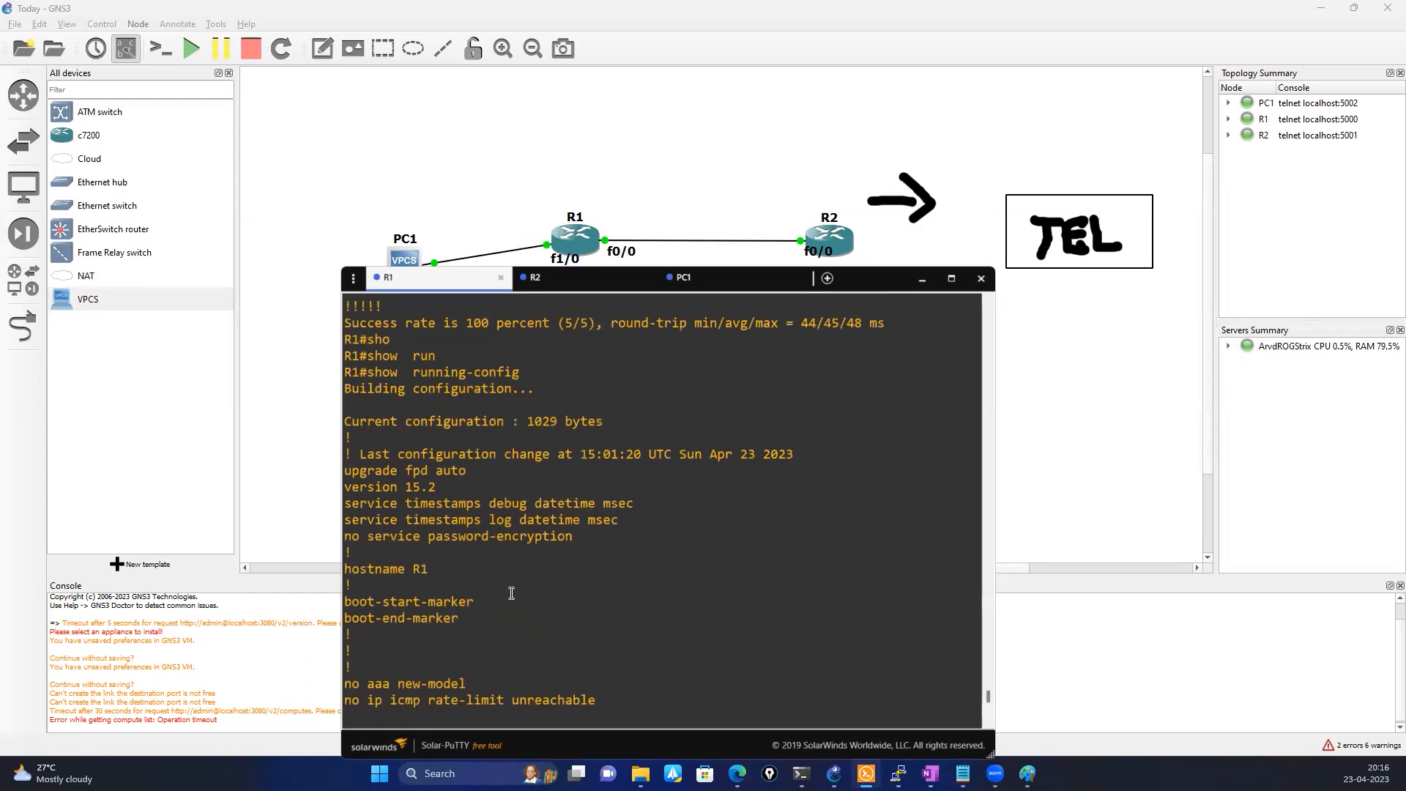
scroll(511, 592, "down", 15)
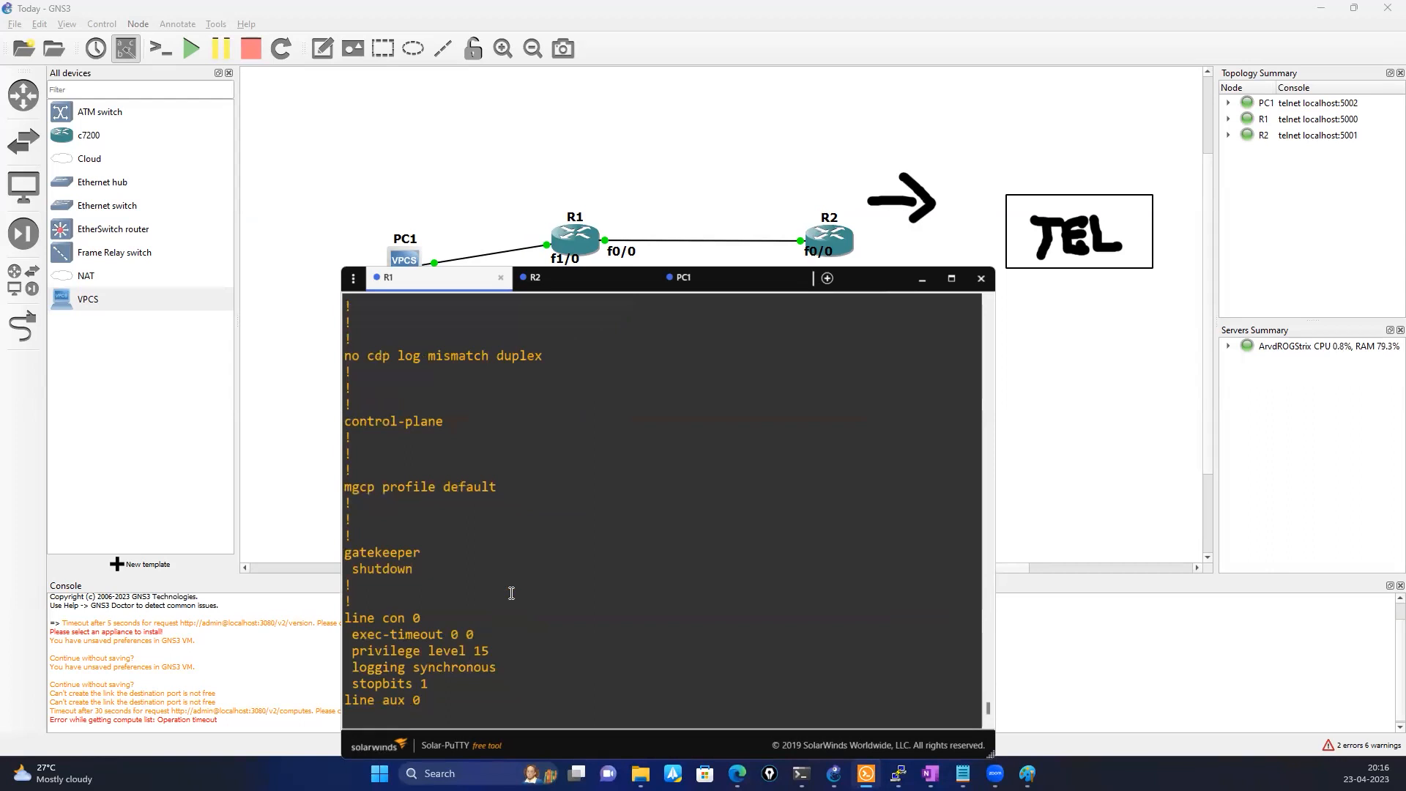
scroll(511, 593, "down", 4)
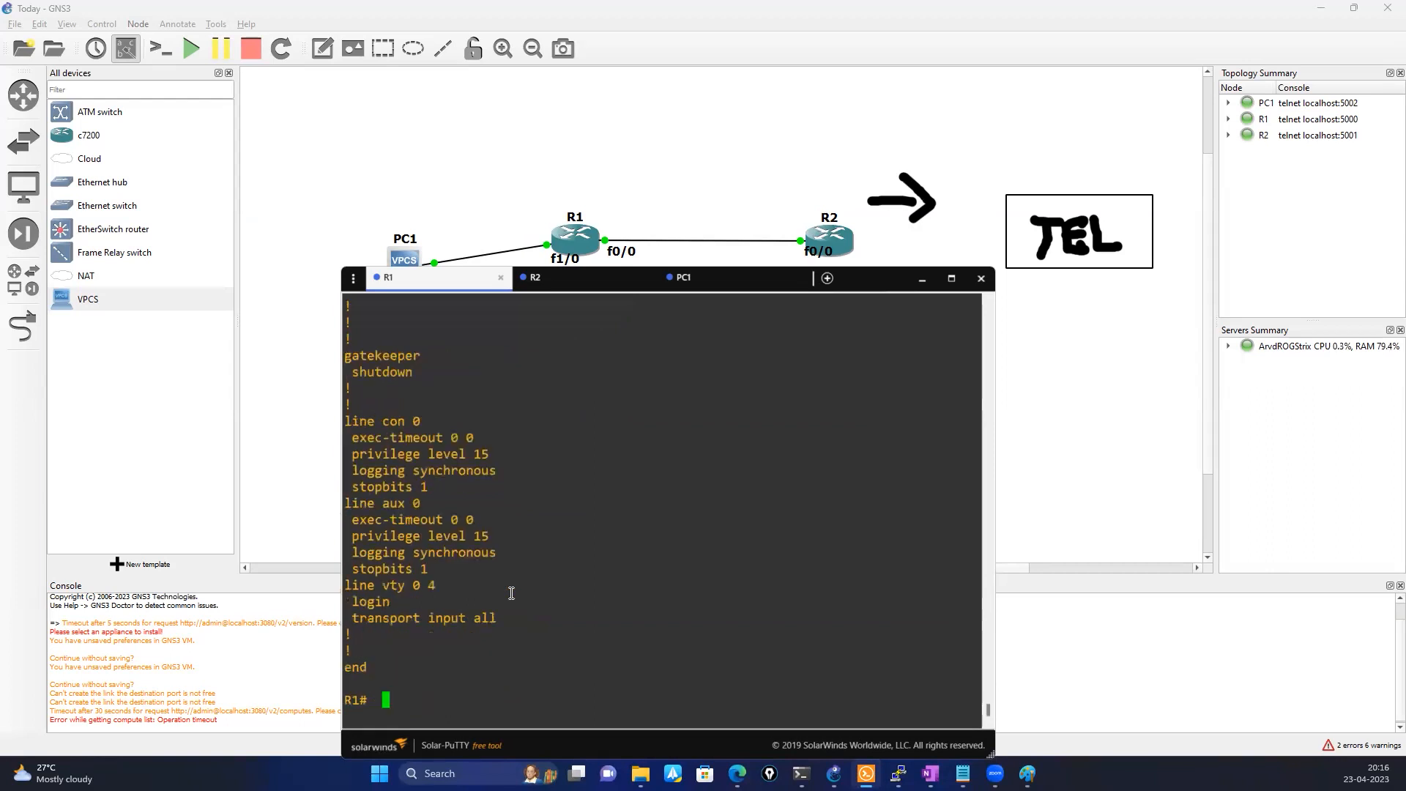
Enter global configuration mode on R1, configuring from the terminal
type("conf")
key("Tab")
key("Return")
key("Return")
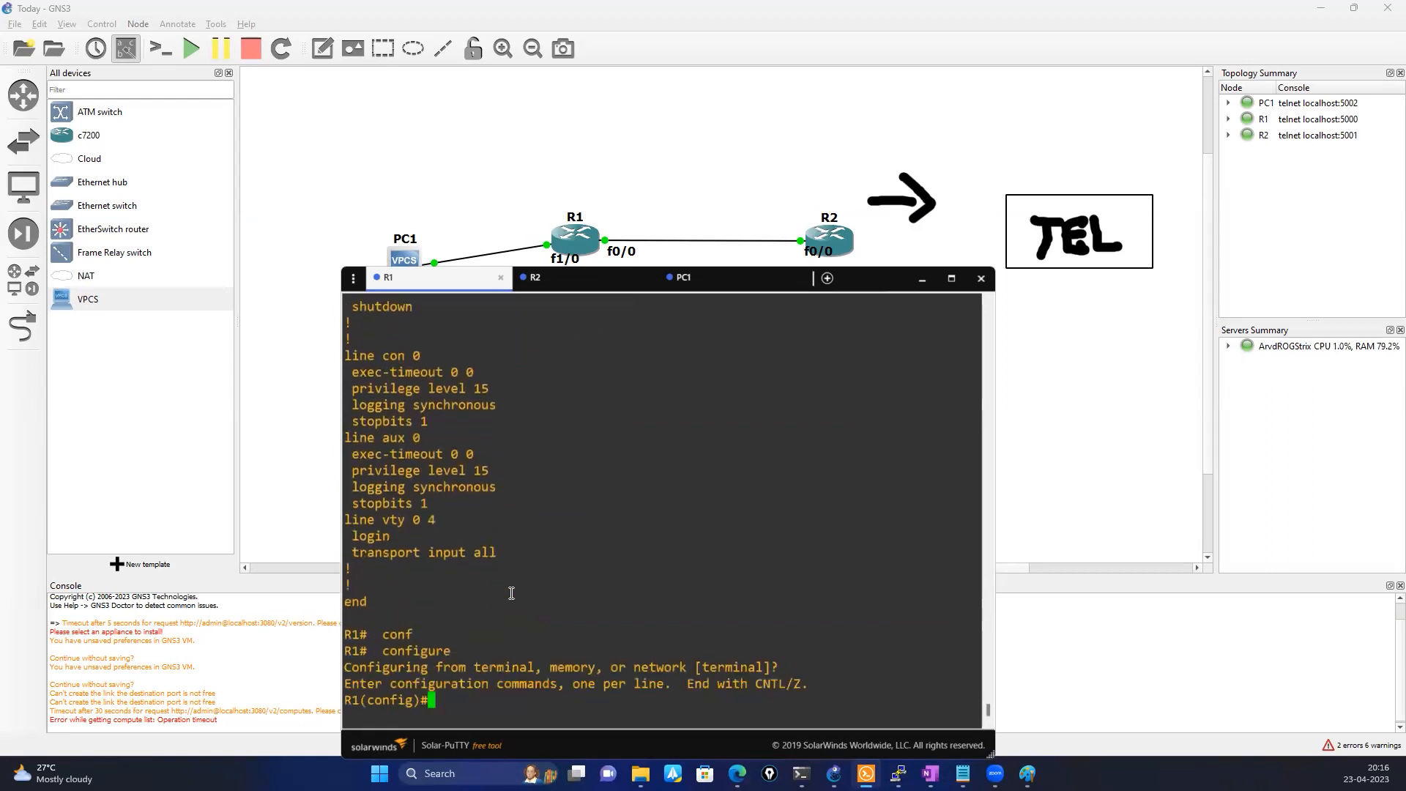
List R1's available tcp- service options and enable incoming keepalives with service tcp-keepalives-in
type("ser")
key("Tab")
type("tc")
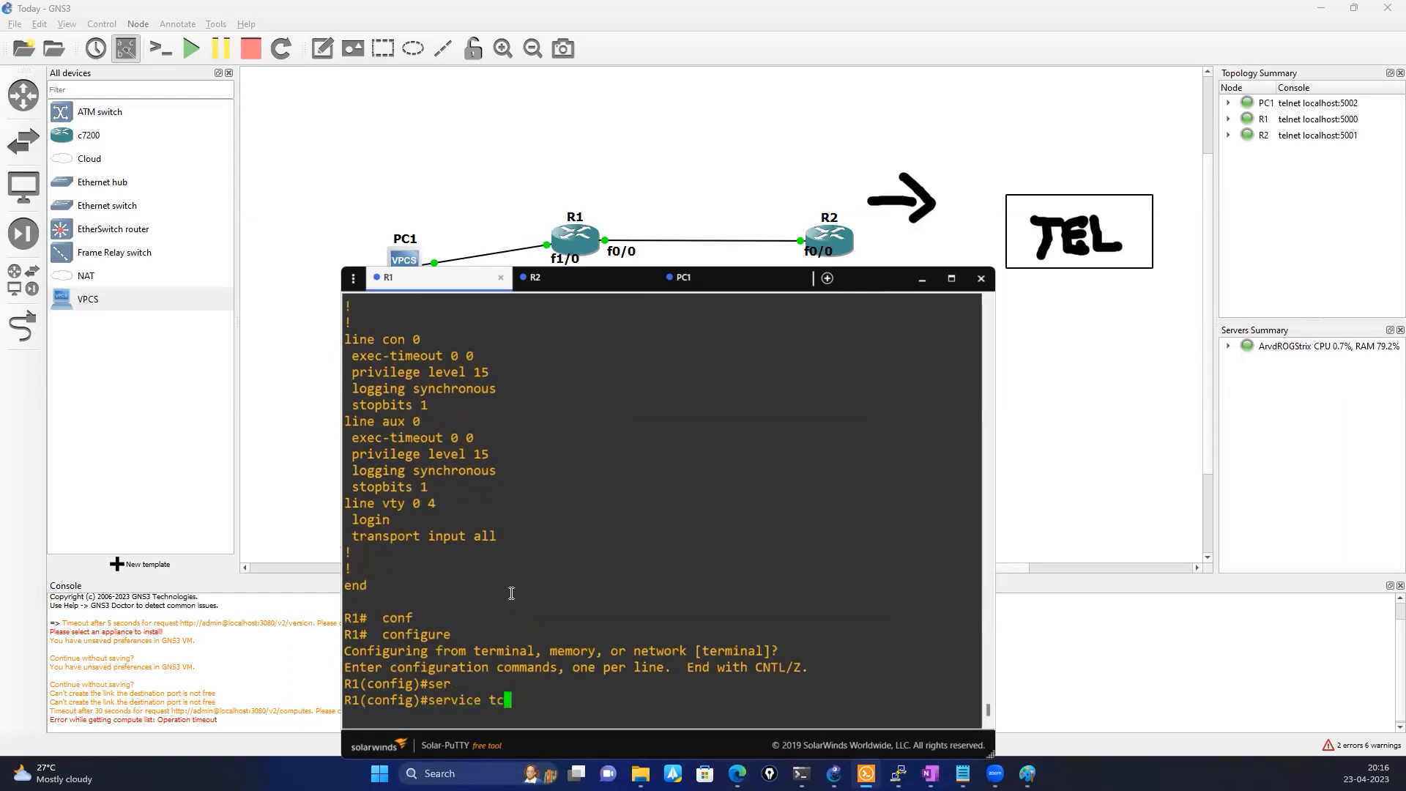
key("Tab")
type("?")
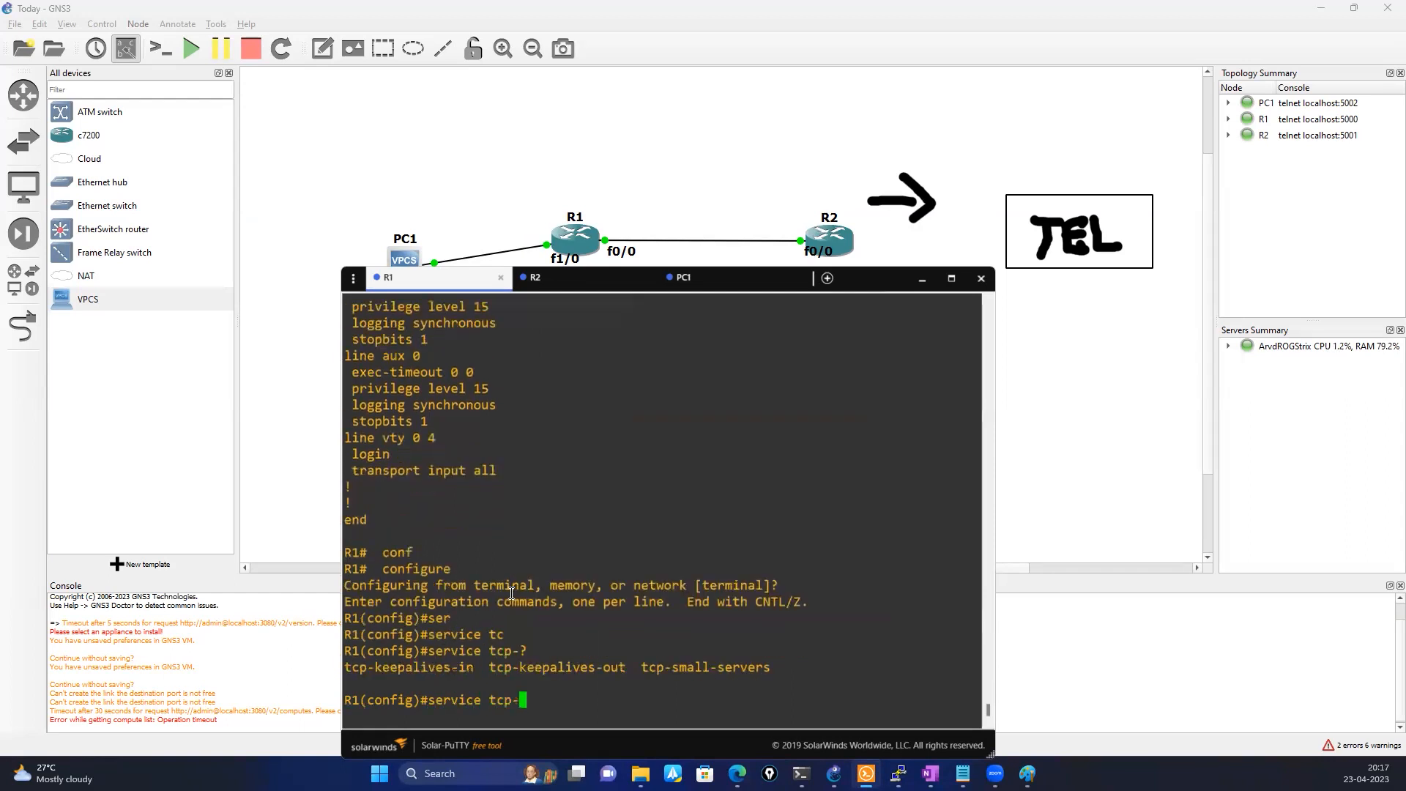
type("ke")
key("Tab")
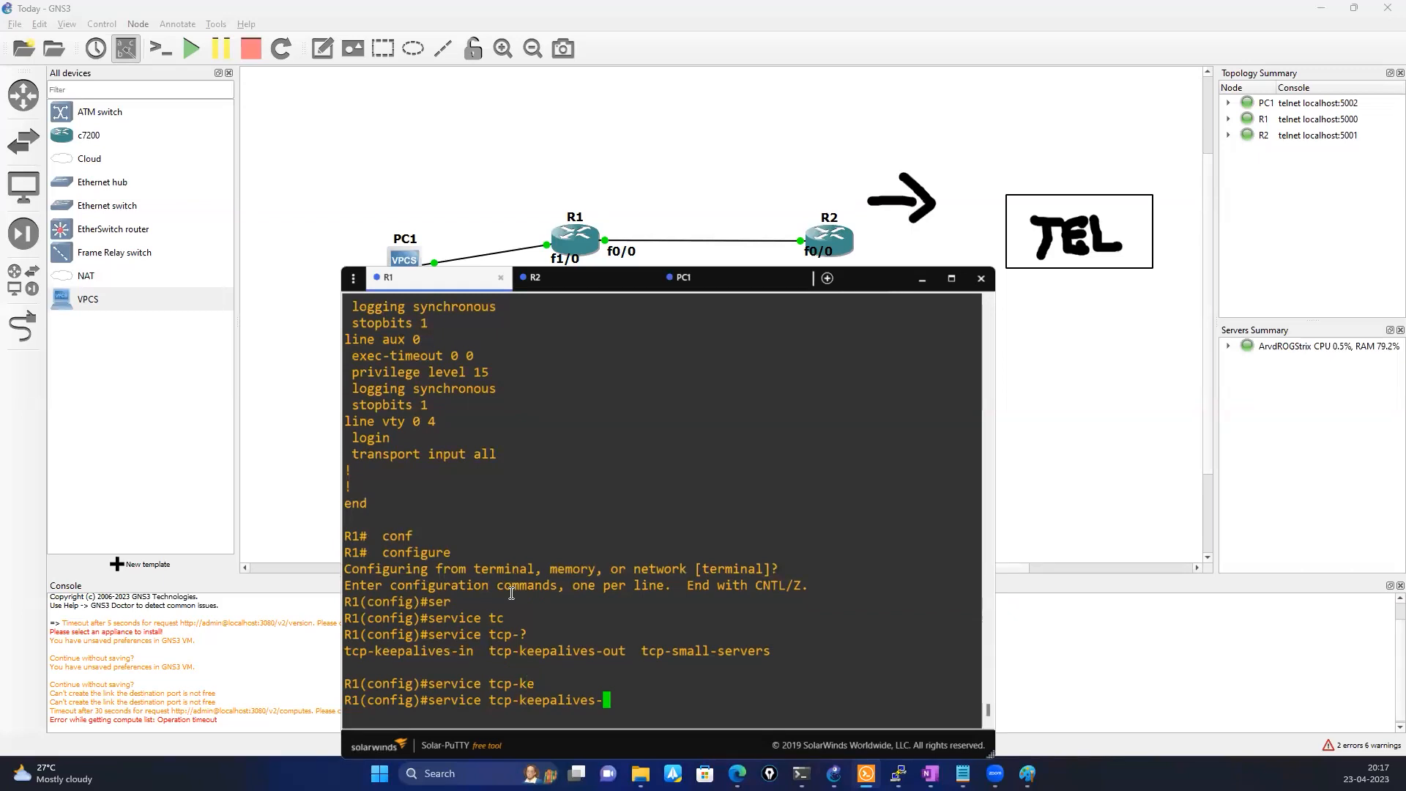
type("in")
key("Tab")
key("Return")
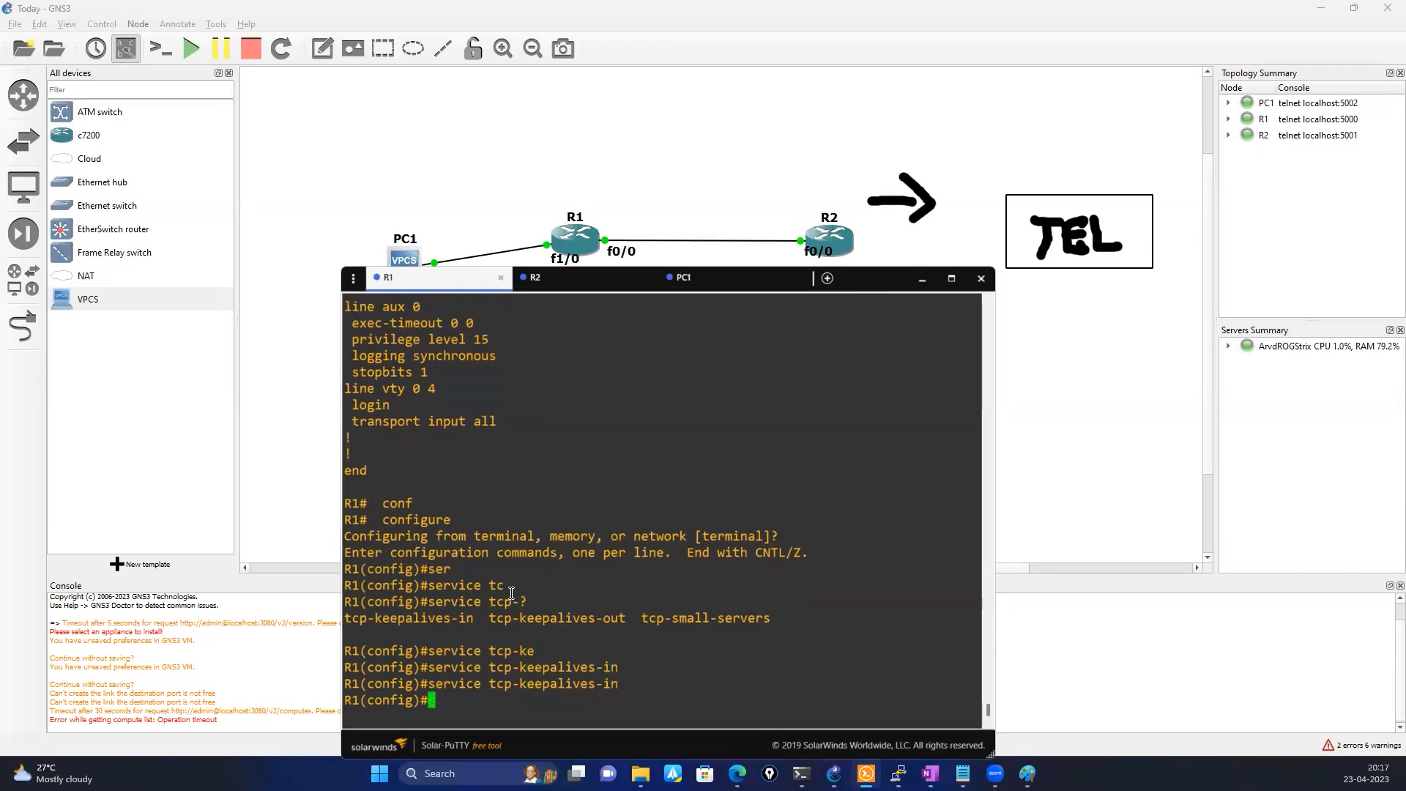
Enable outgoing TCP keepalives on R1 with service tcp-keepalives-out
key("Up")
key("BackSpace")
key("BackSpace")
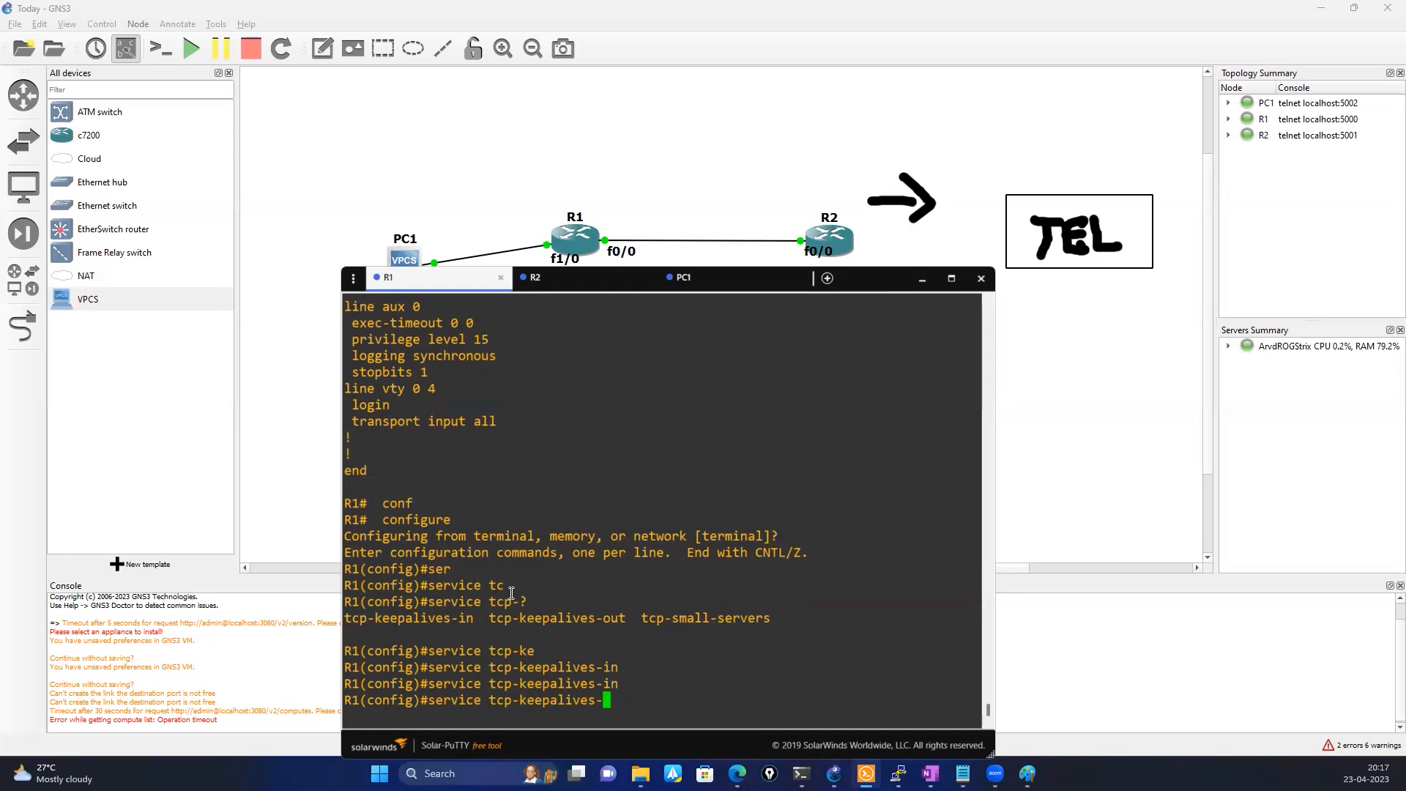
type("ou")
key("Tab")
key("Return")
key("Return")
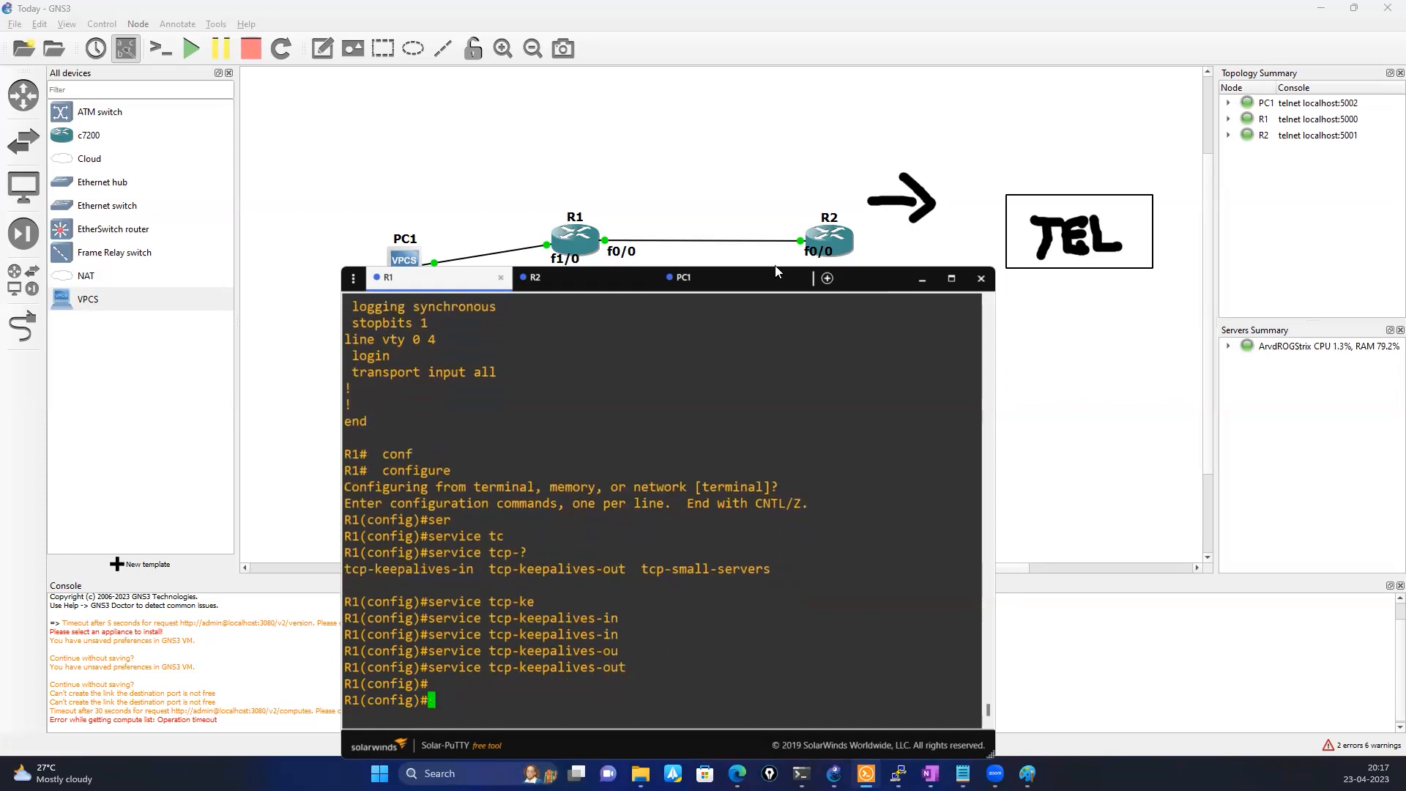
Switch to R2's console and show its service settings with show running-config | include serv
left_click(615, 286)
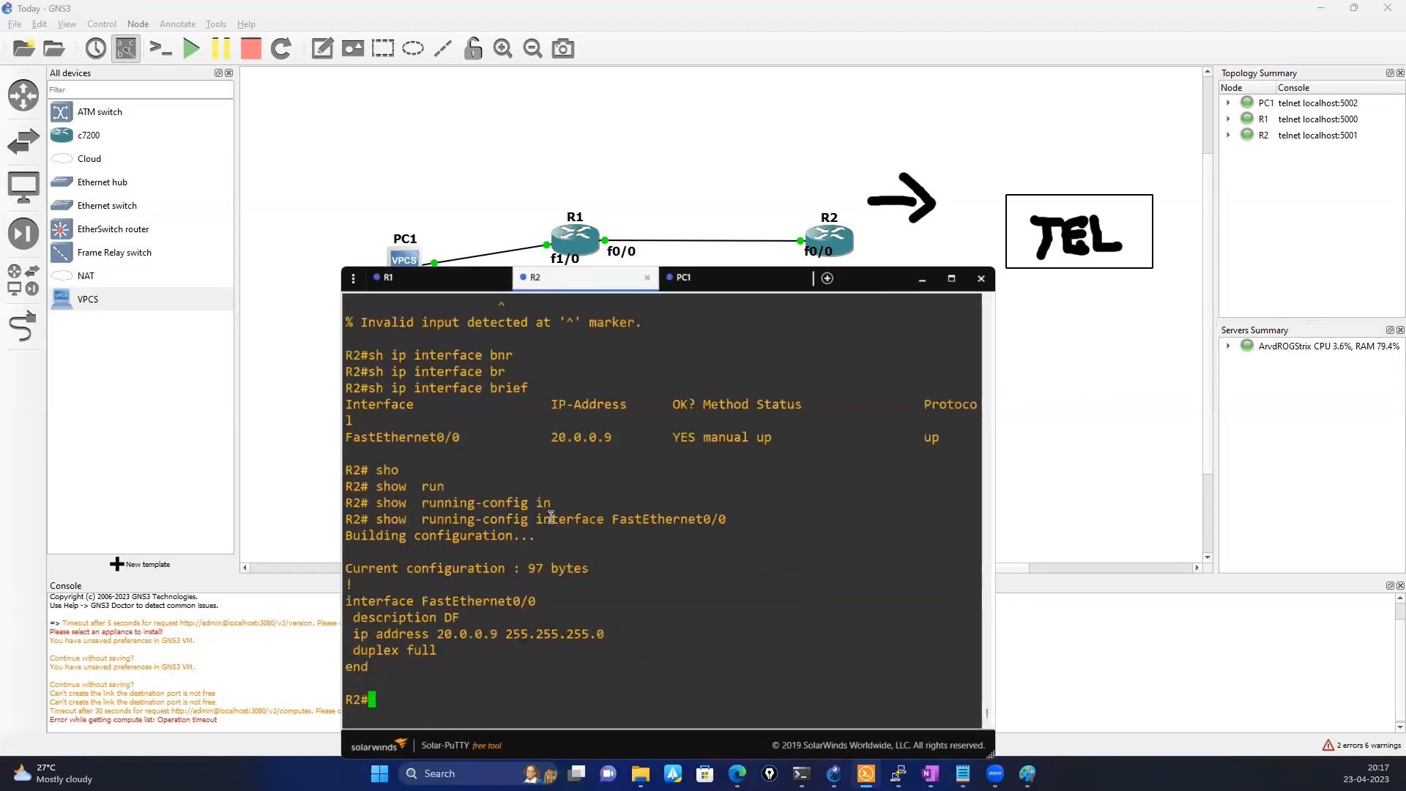
left_click(420, 285)
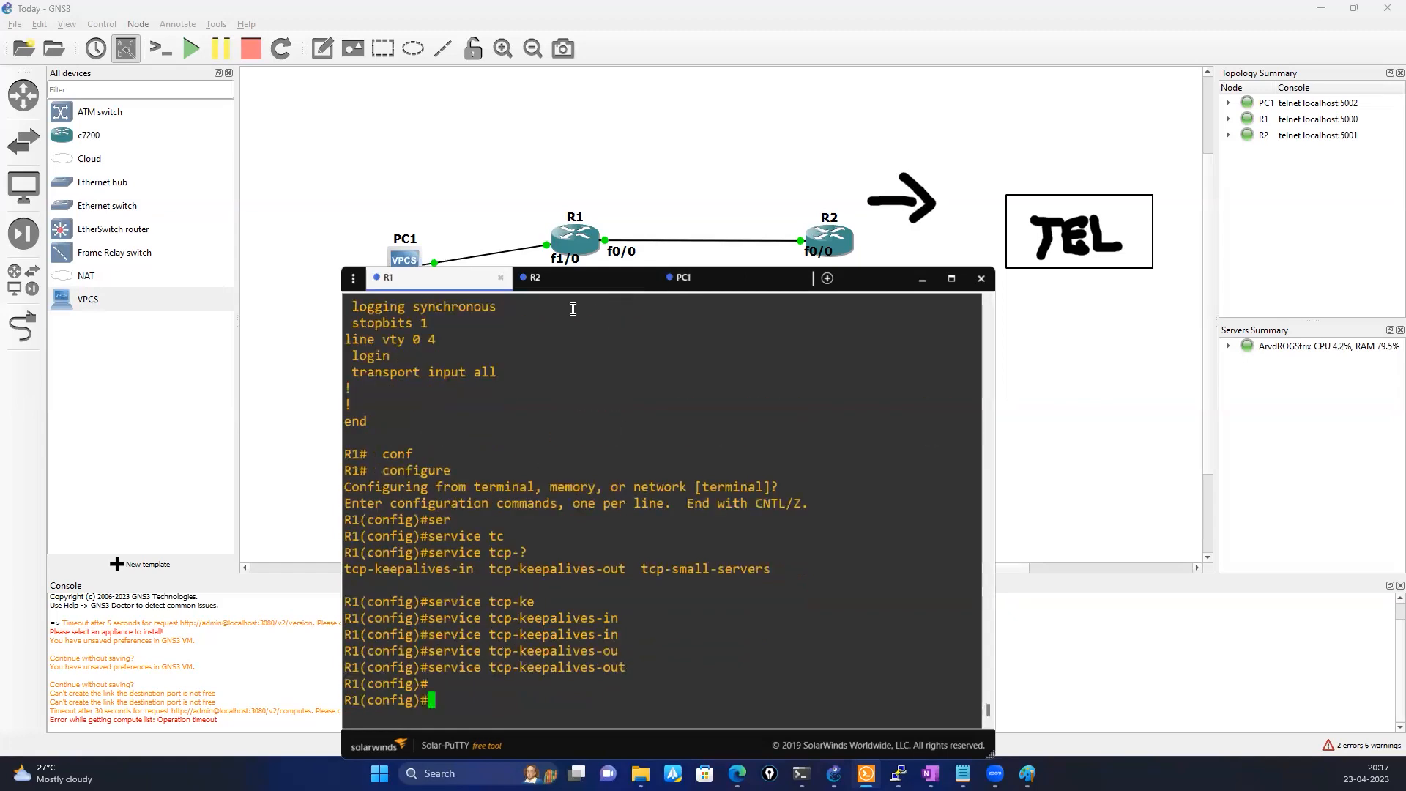
left_click(556, 289)
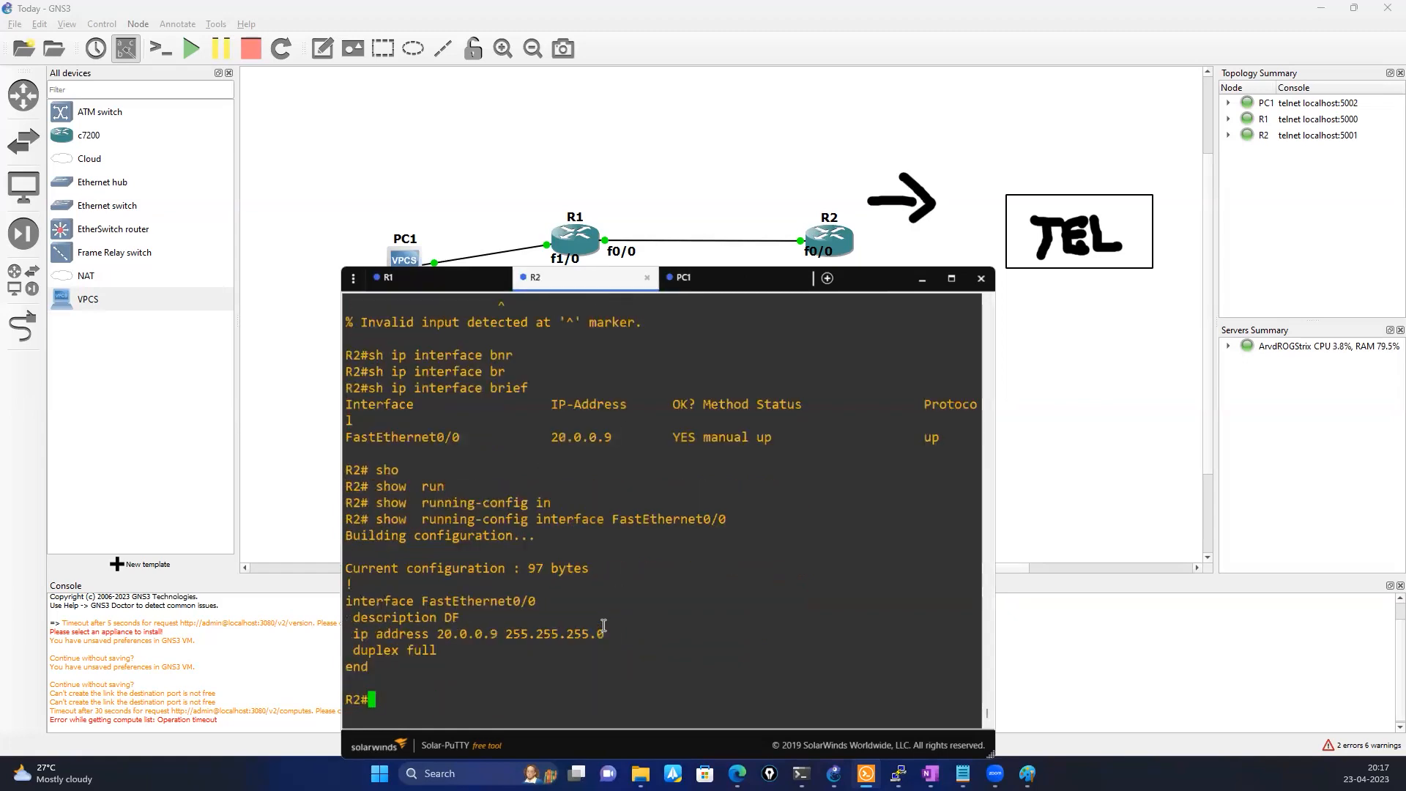
type("sh")
key("Tab")
type("o")
key("BackSpace")
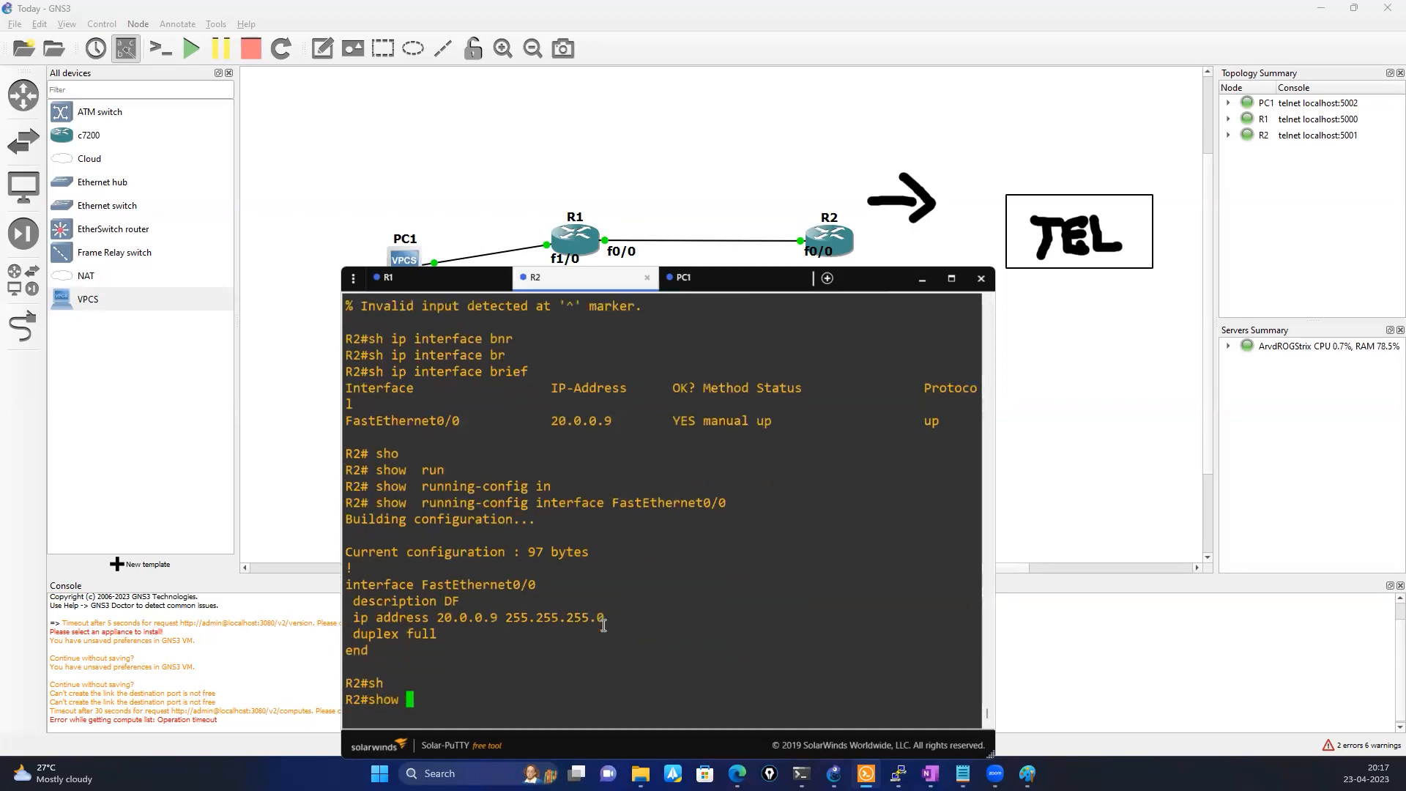
type("run")
key("Tab")
type("|  in")
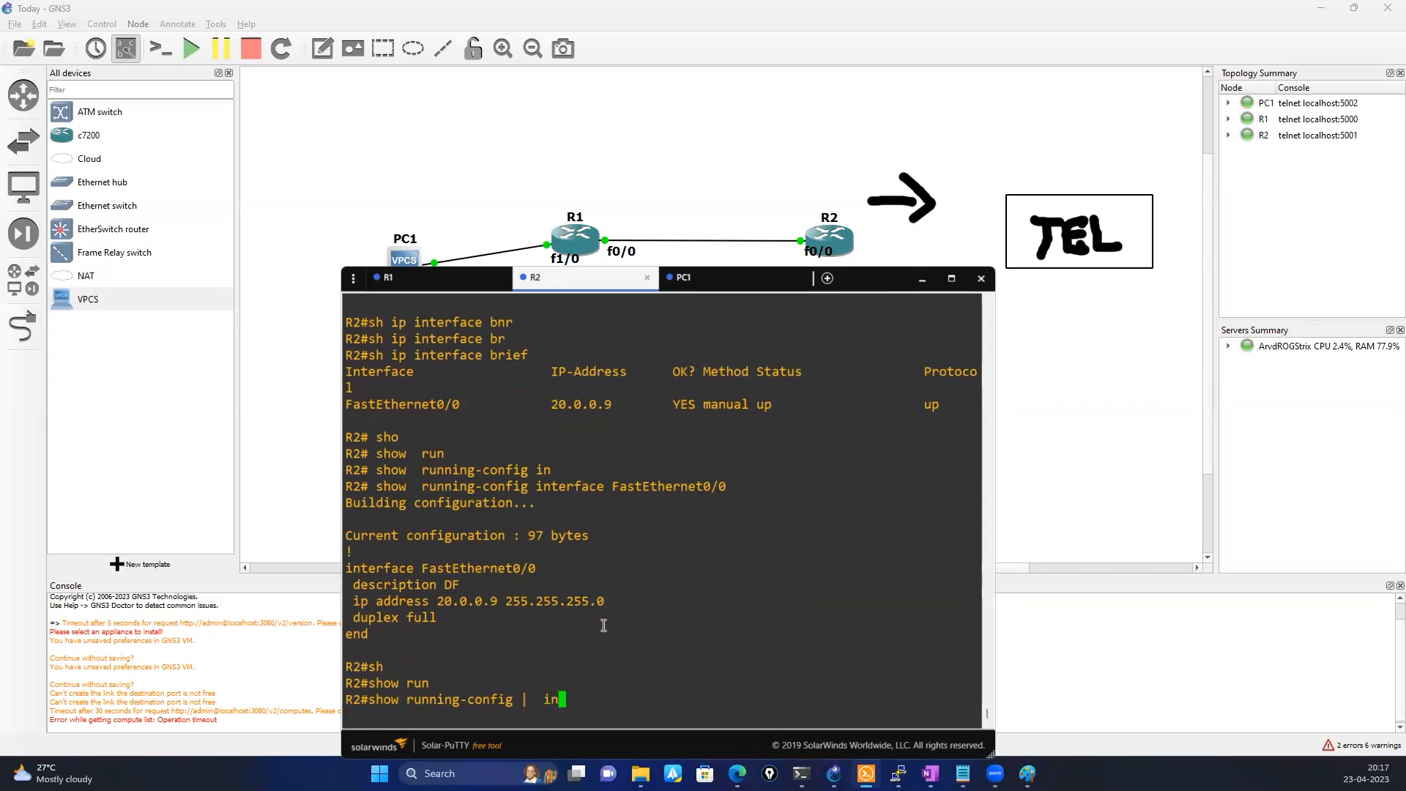
key("Tab")
type("serv")
key("Return")
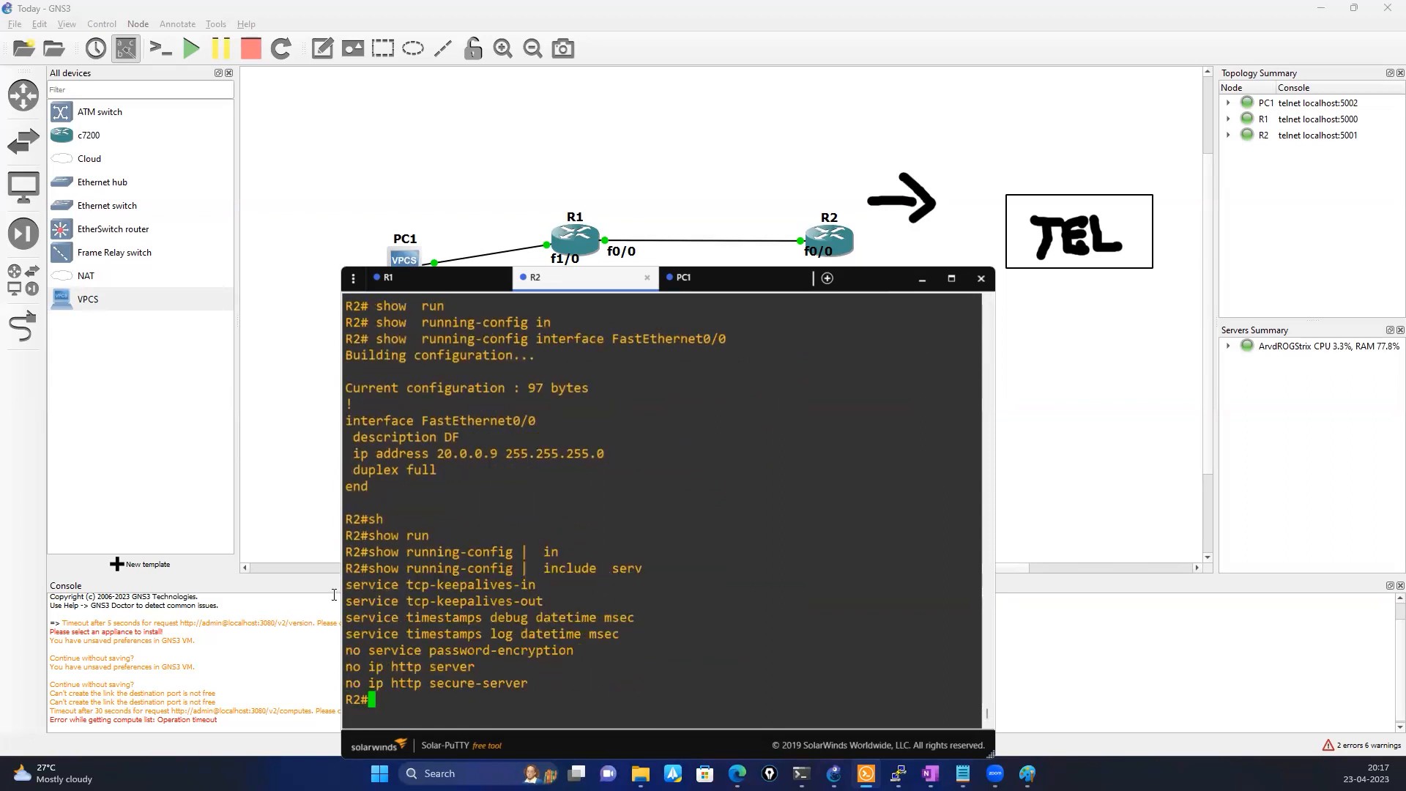
Highlight the two tcp-keepalives lines on R2 and compare them with the commands in R1's console
left_click_drag(346, 585, 551, 596)
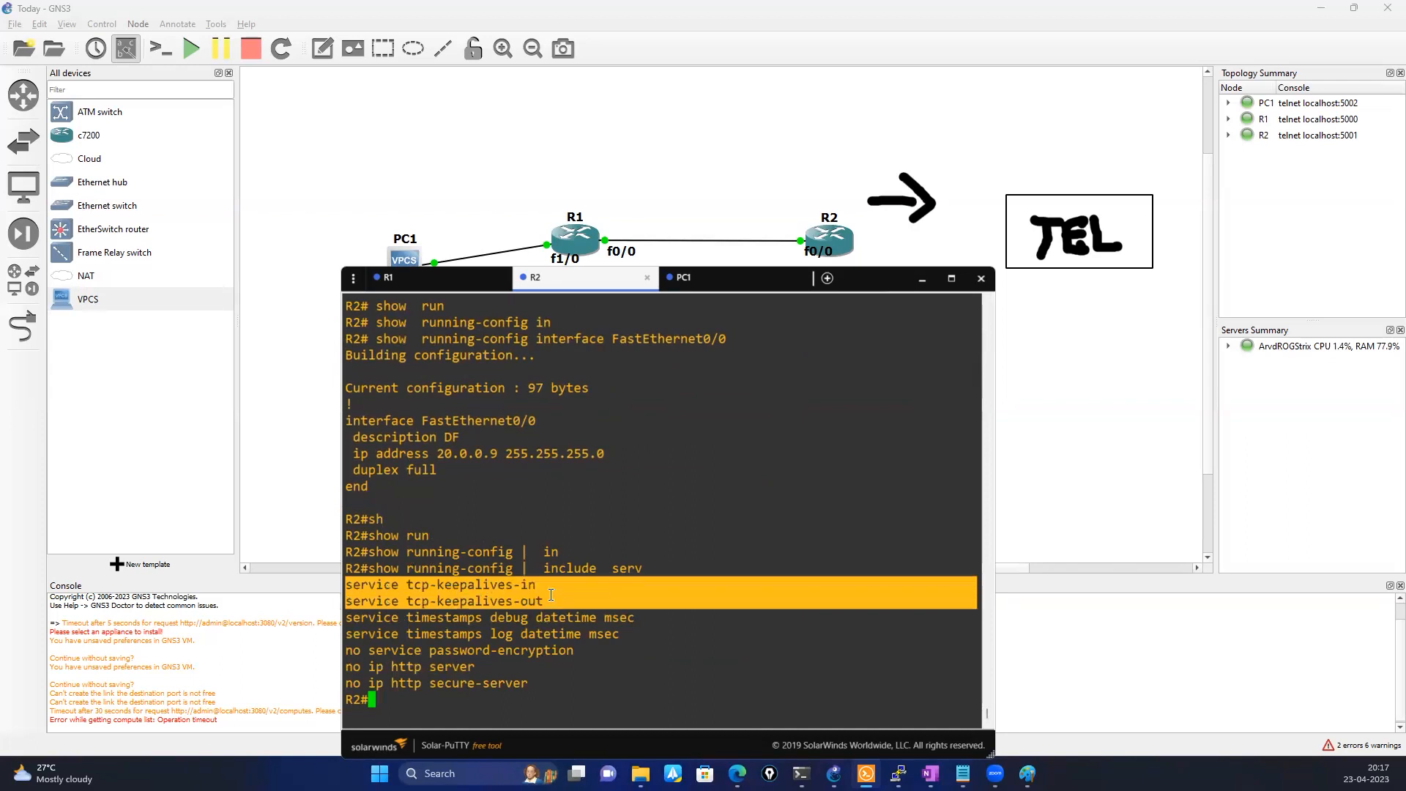
left_click(442, 292)
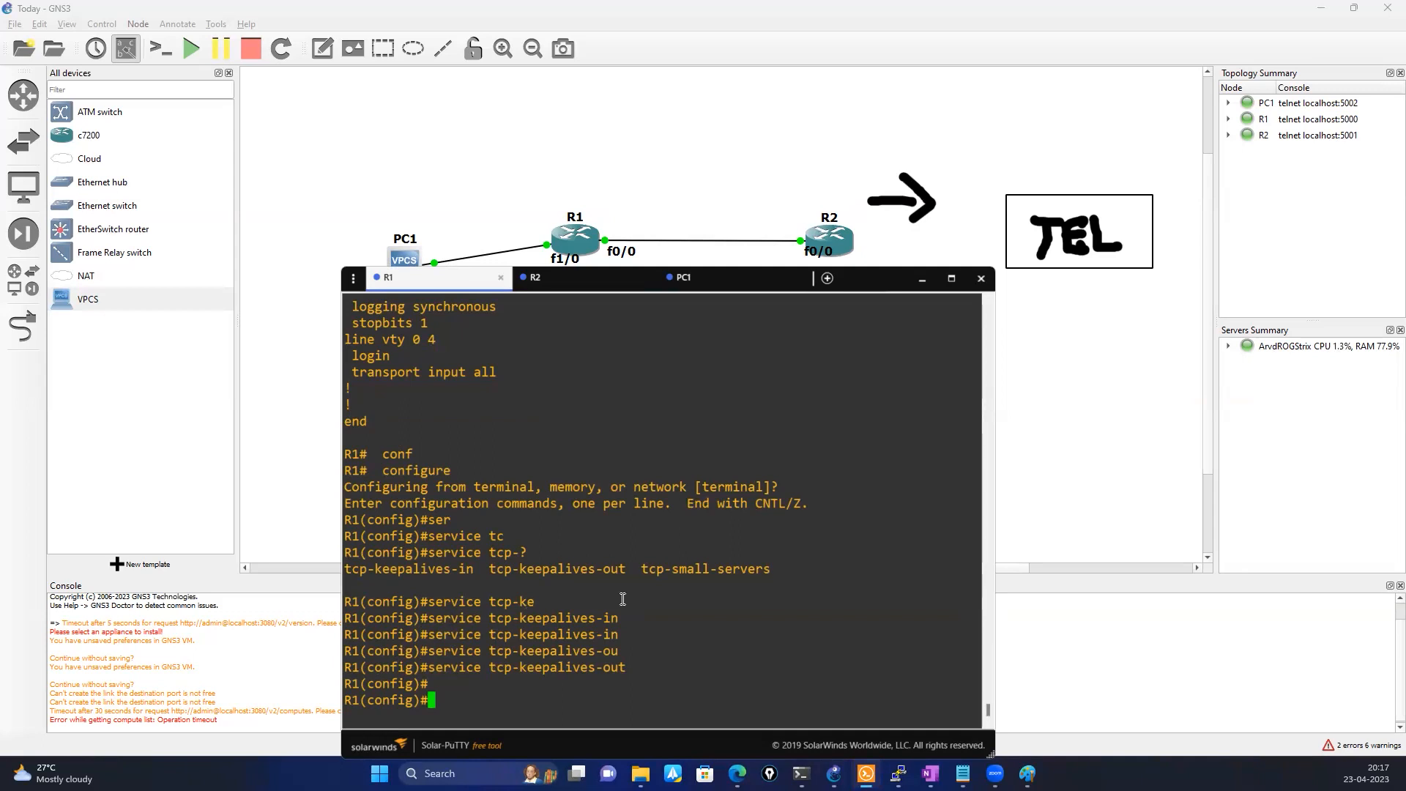
left_click(538, 278)
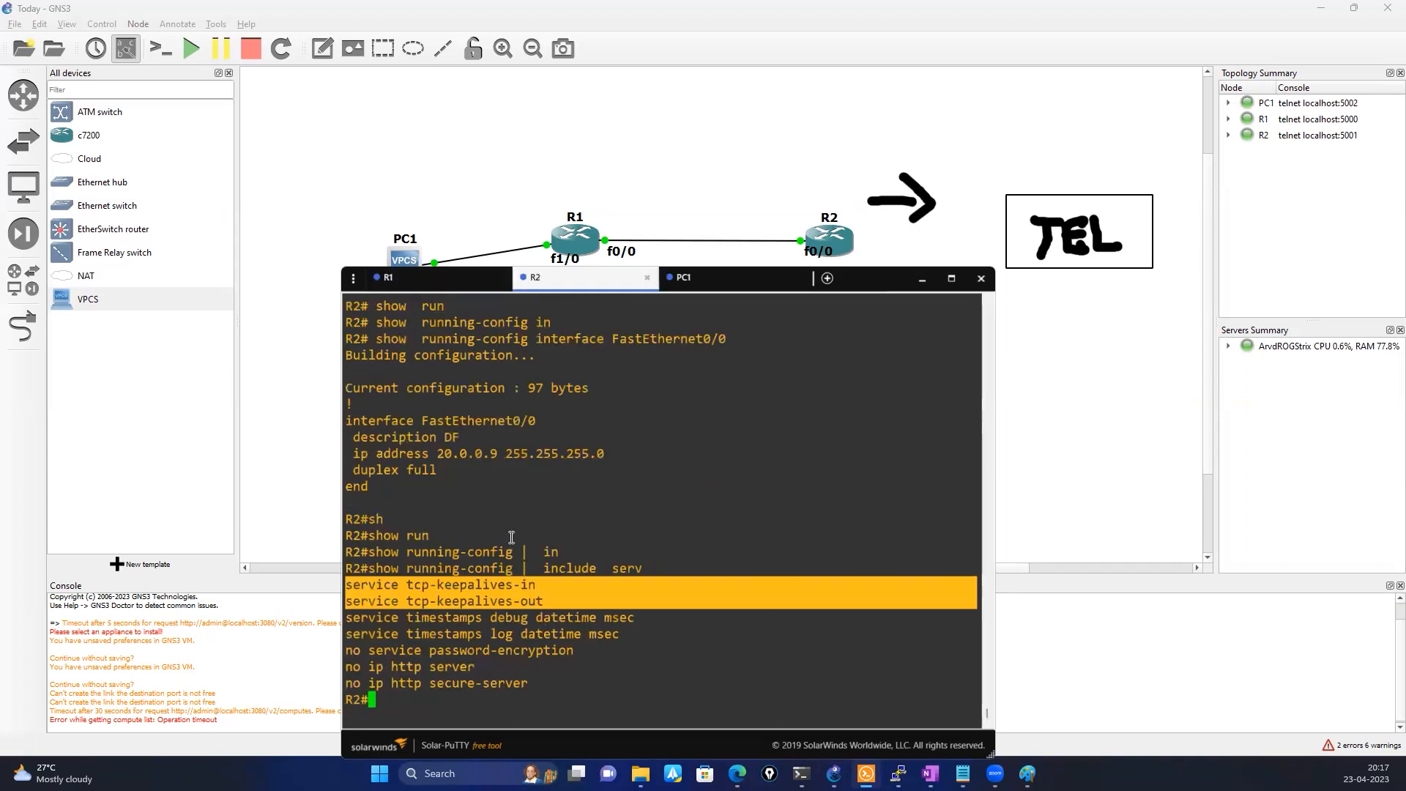
Show a summary of R2's TCP connections with sh tcp brief
left_click(486, 530)
type("sh i")
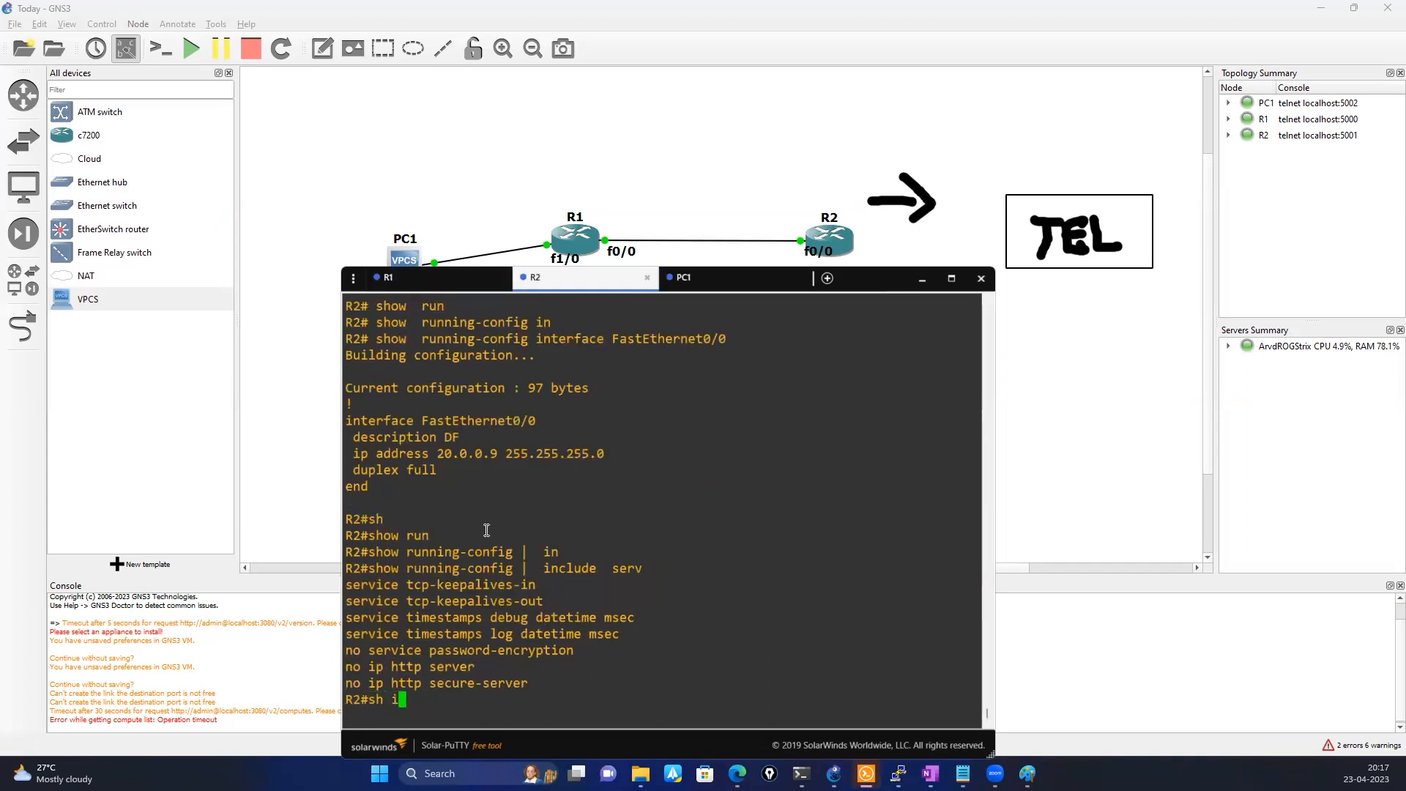
type("p tc")
key("Tab")
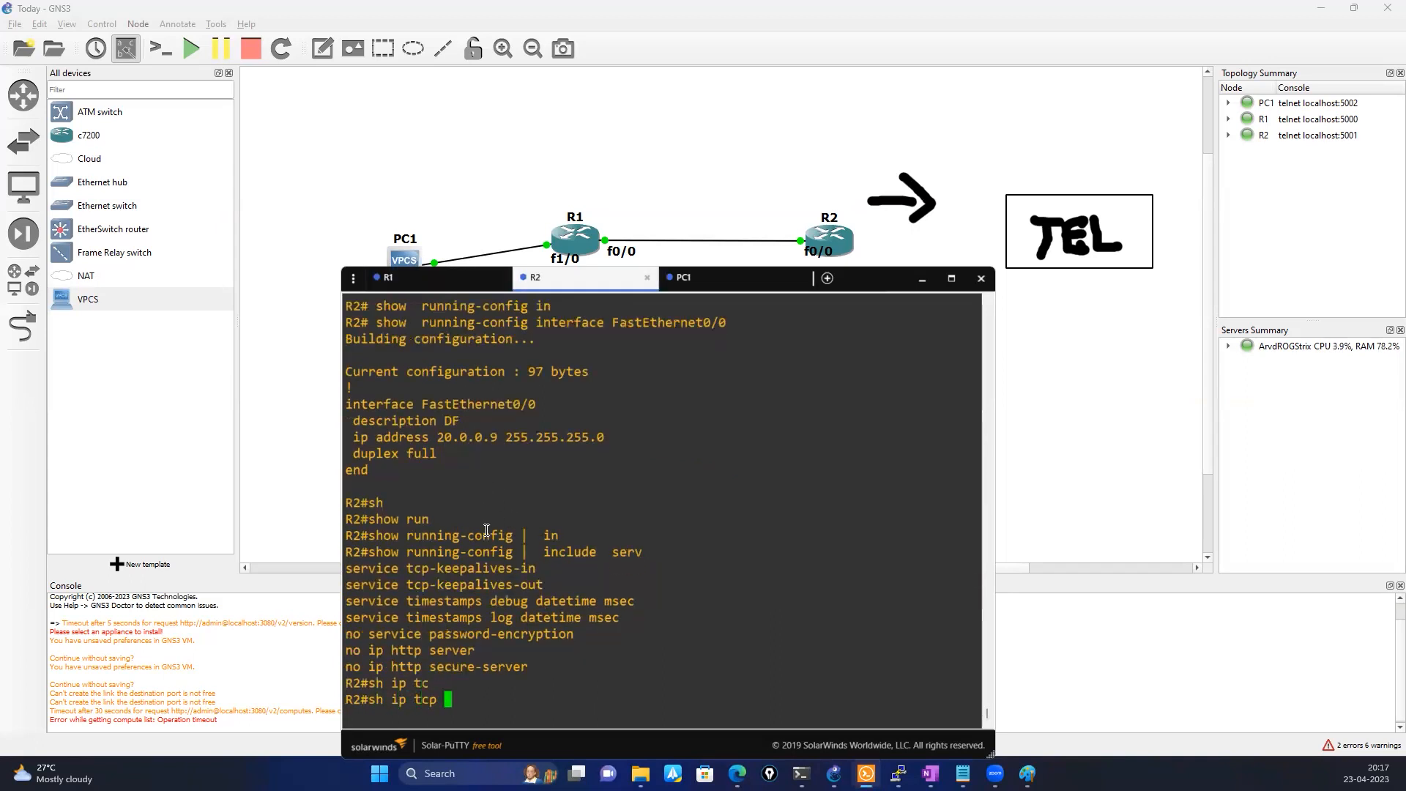
type("br")
key("Tab")
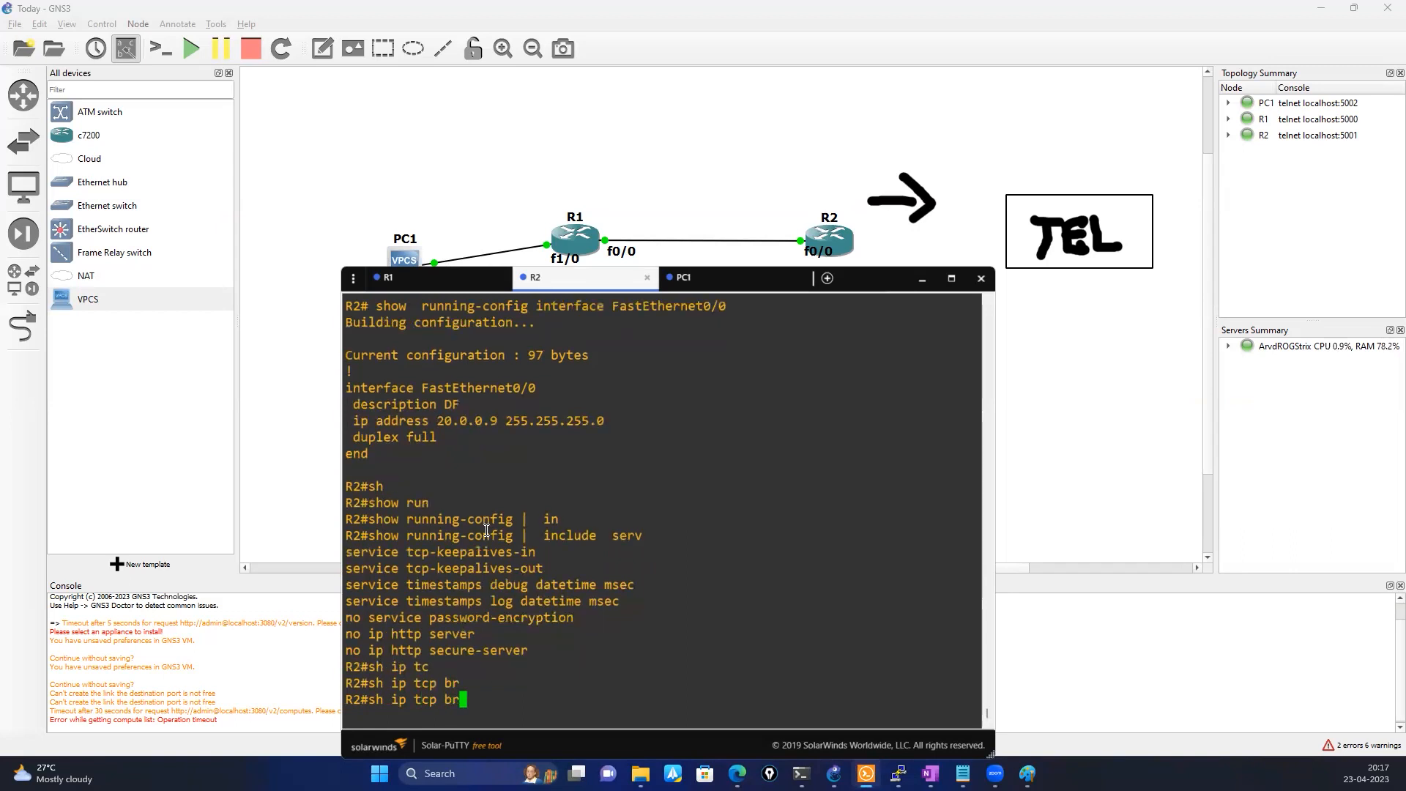
key("BackSpace")
key("BackSpace")
key("BackSpace")
key("BackSpace")
key("BackSpace")
key("BackSpace")
key("BackSpace")
key("BackSpace")
key("BackSpace")
type("tc")
key("Tab")
type("br")
key("Tab")
key("Return")
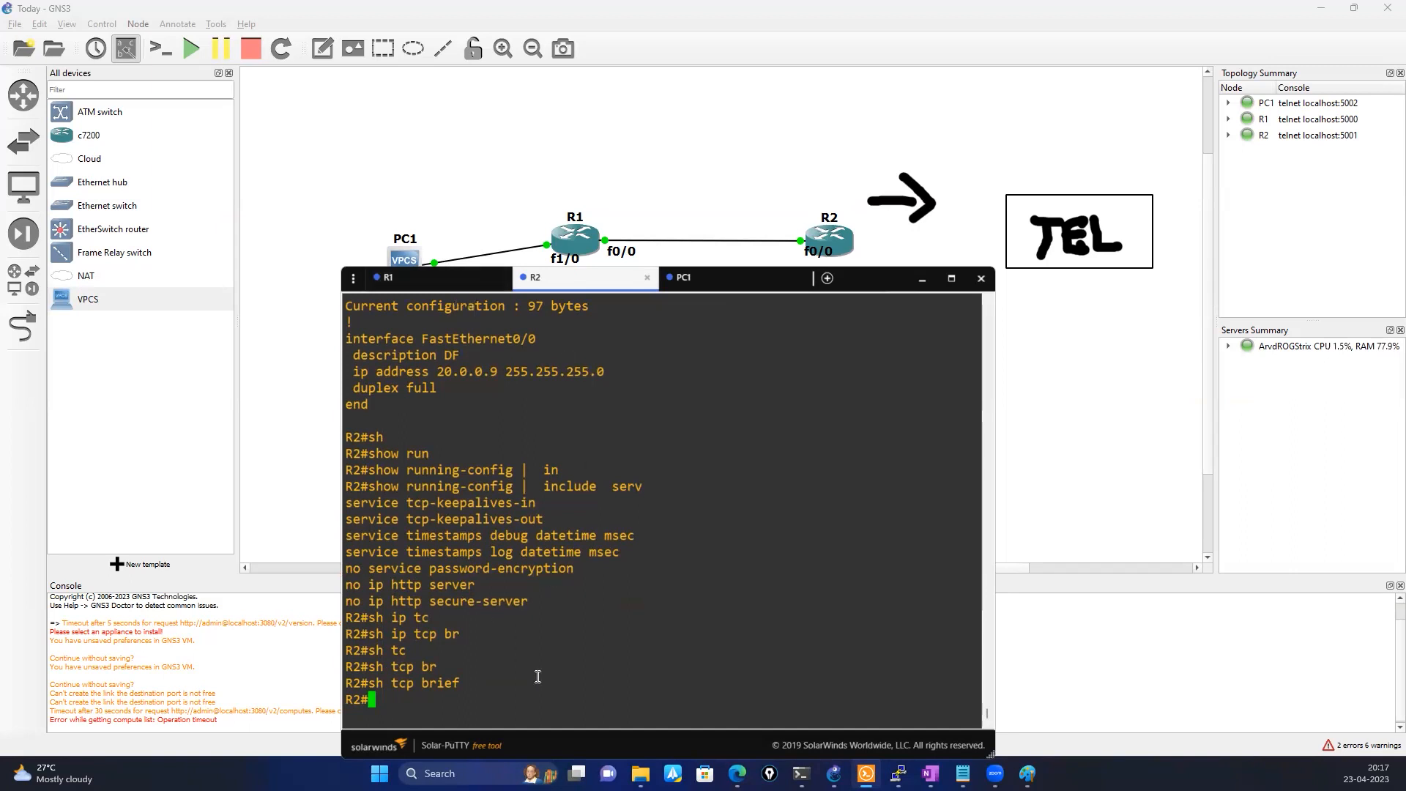
Display R2's full running configuration and highlight the line vty 0 4 section with its password and login settings
type("sho")
key("Tab")
type("run")
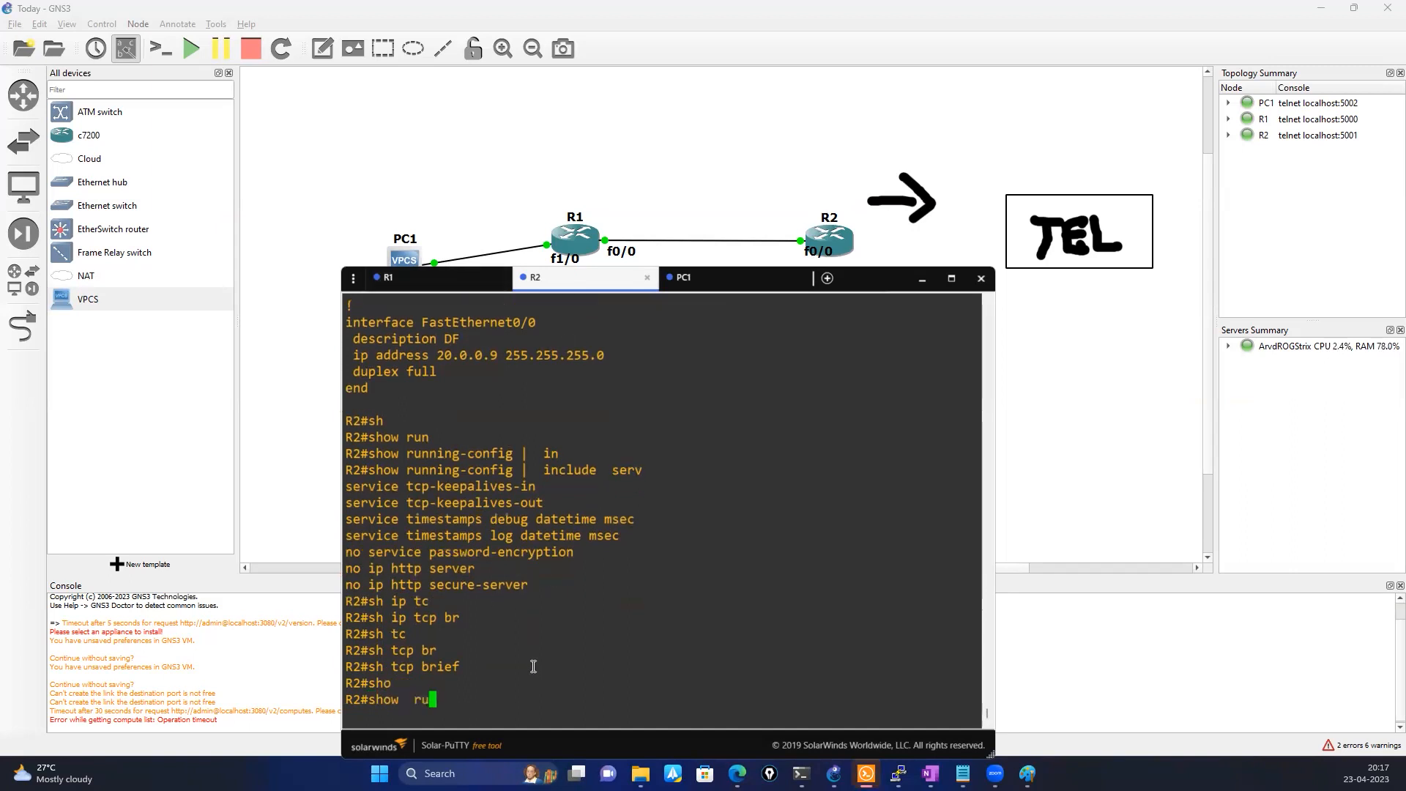
key("Tab")
key("Return")
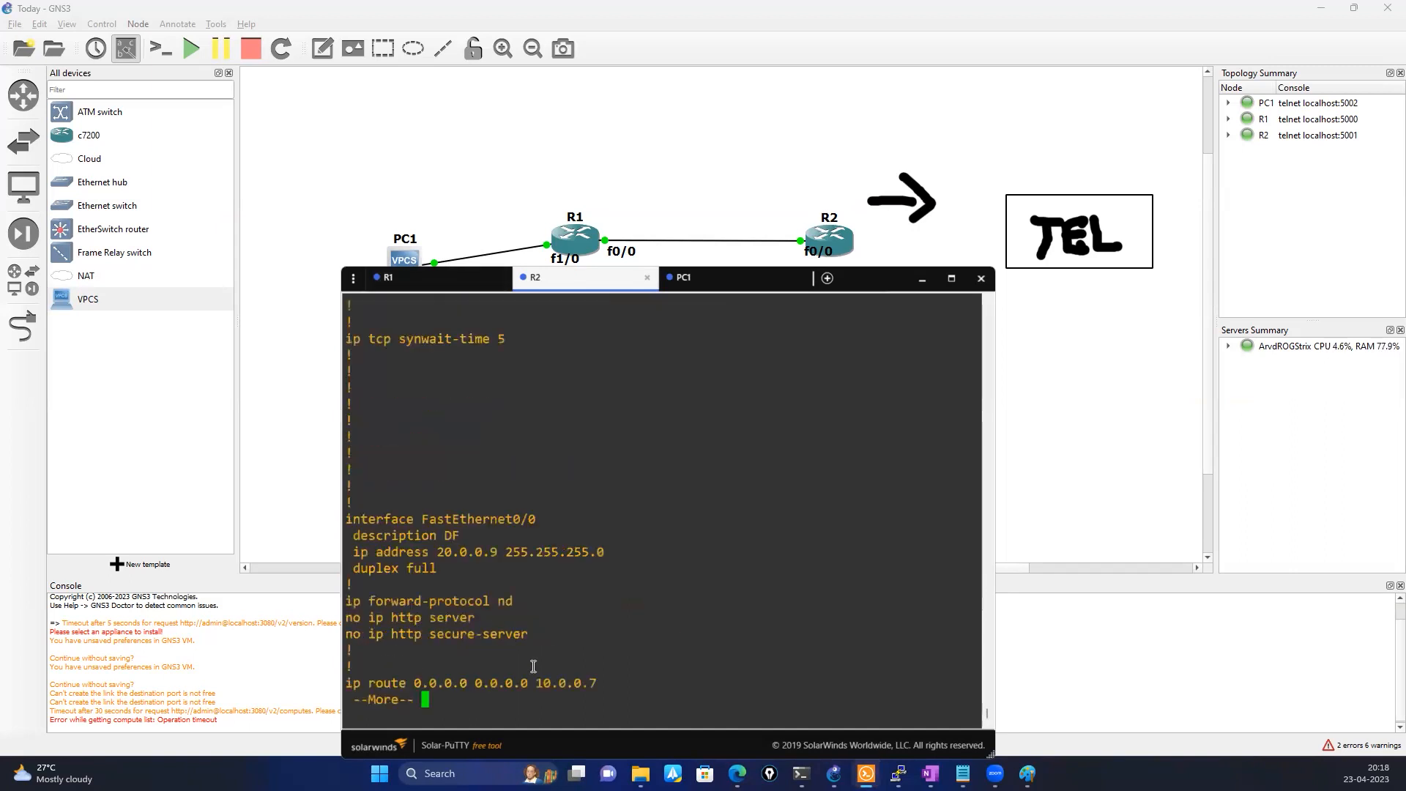
key("space")
key("space")
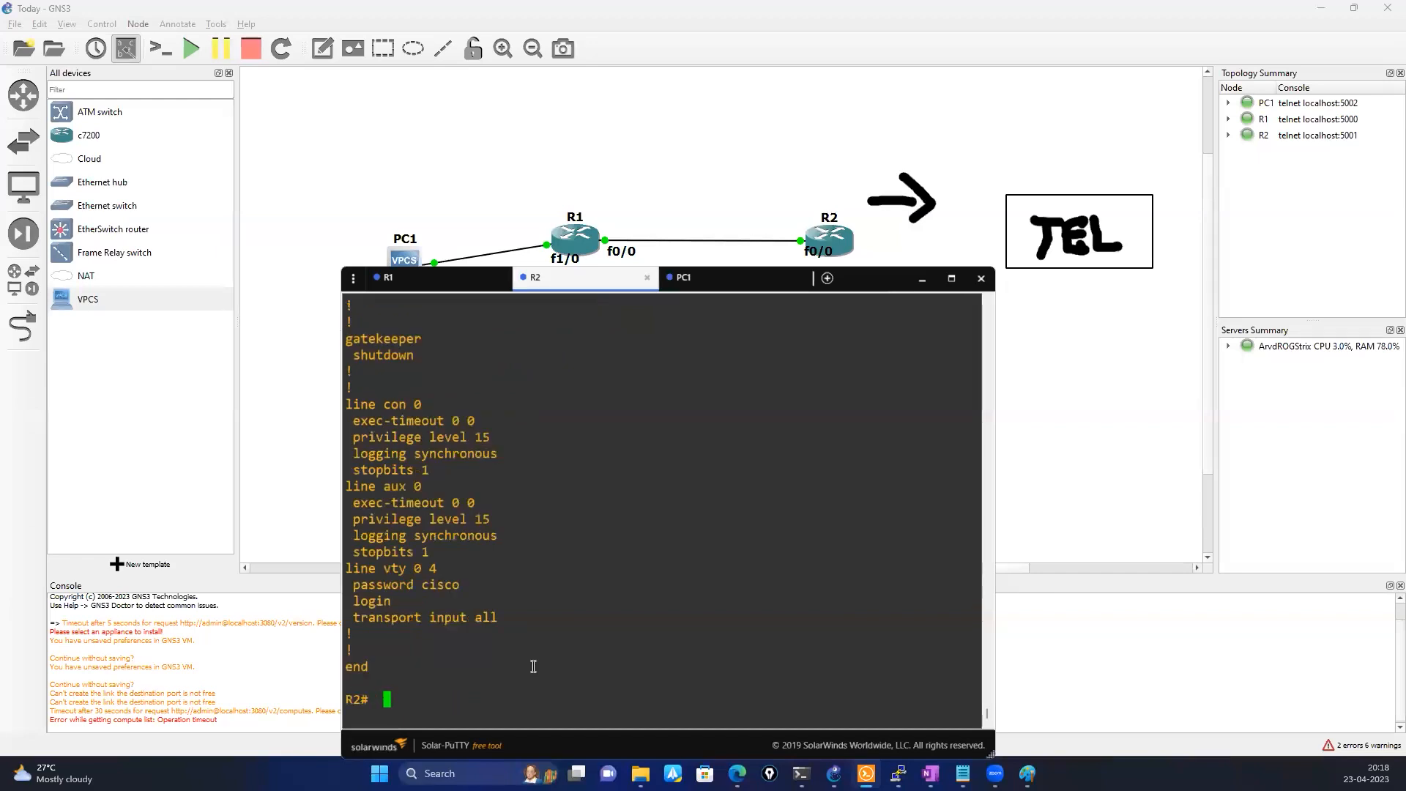
scroll(533, 665, "up", 10)
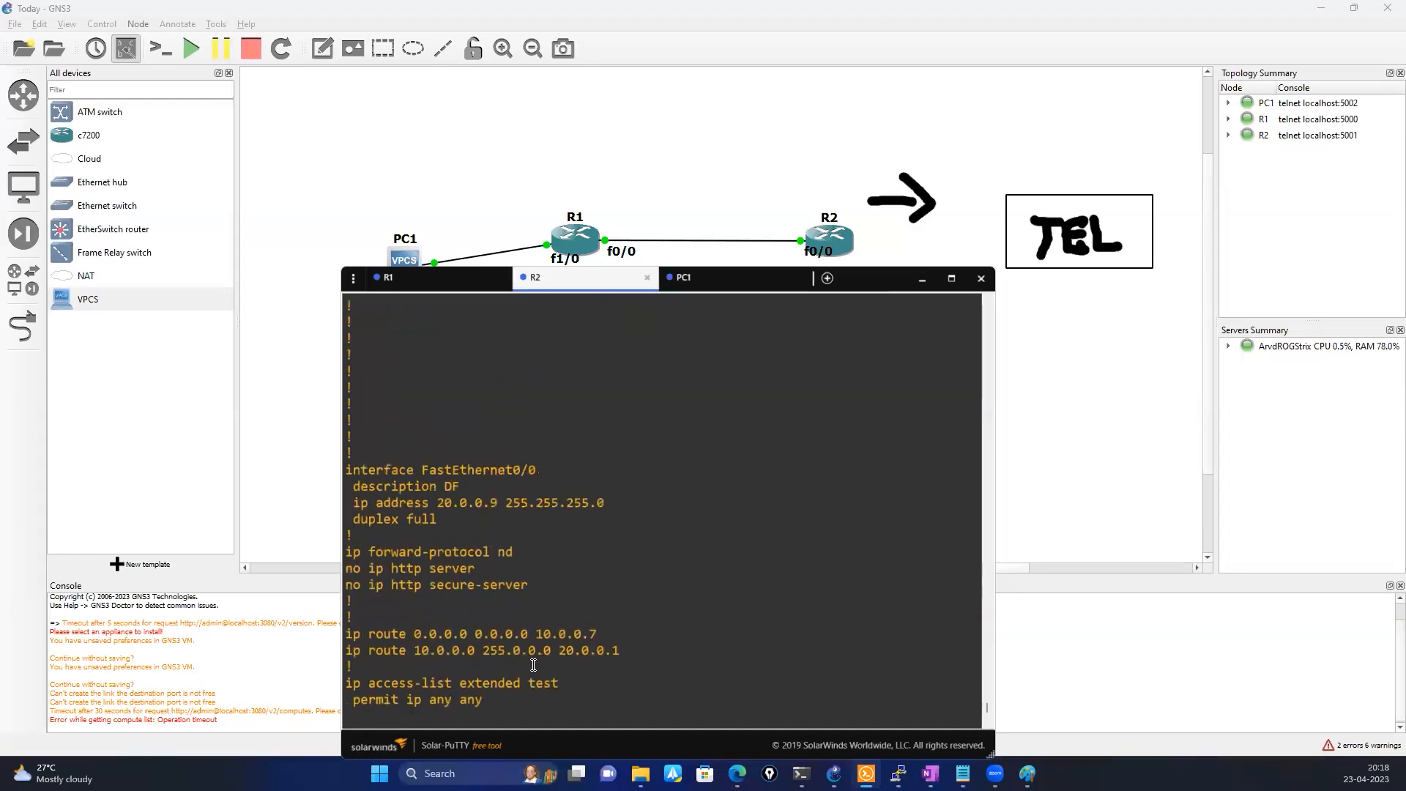
scroll(533, 665, "down", 10)
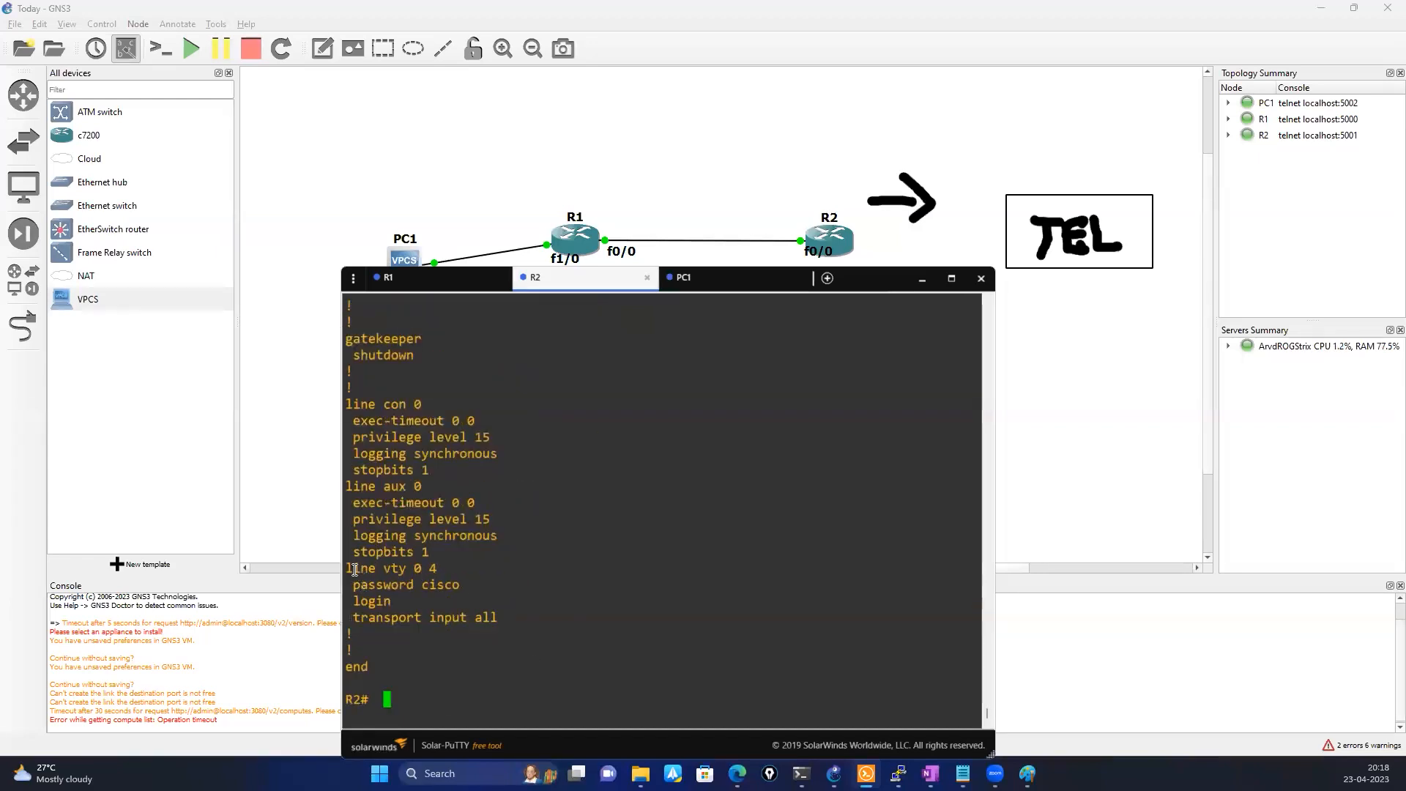
left_click_drag(354, 569, 501, 602)
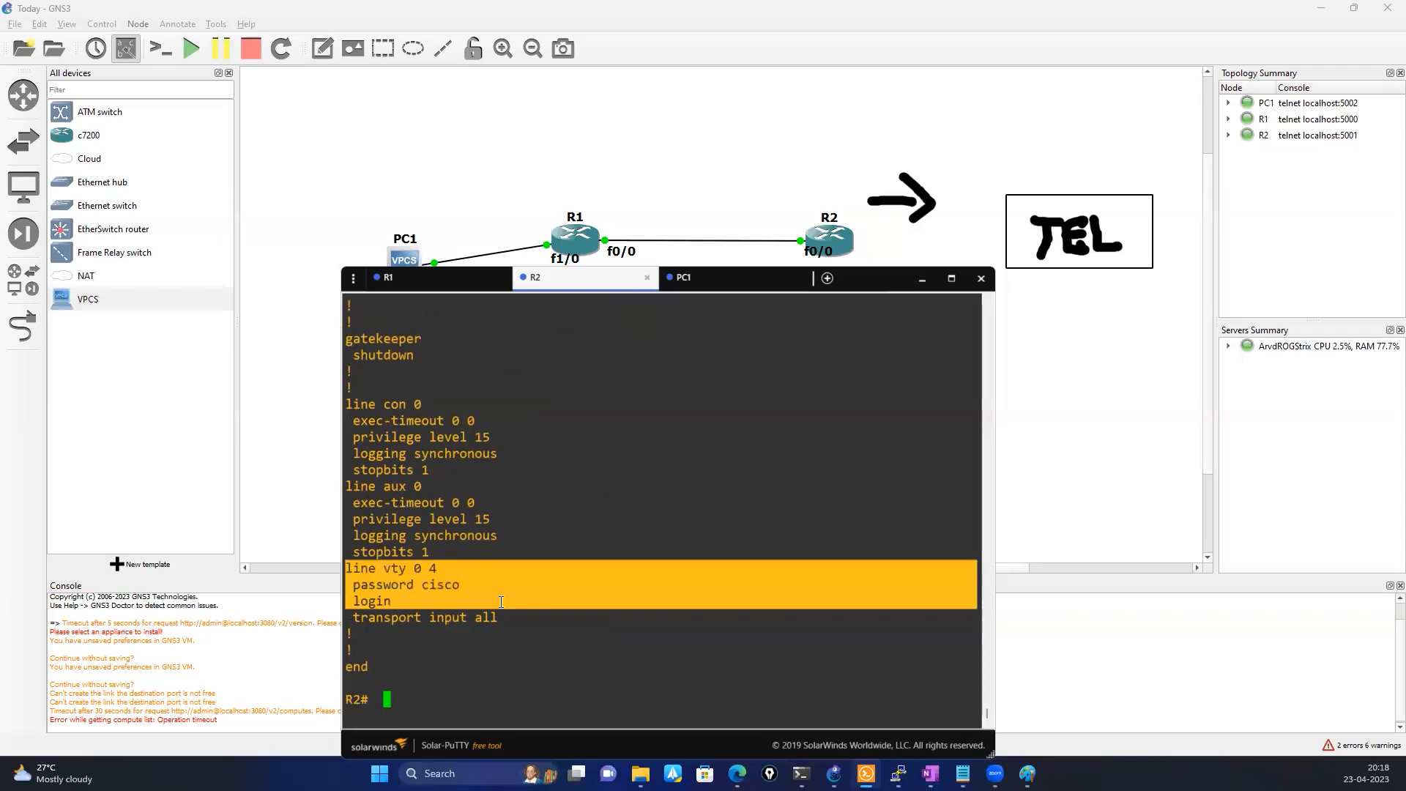
left_click(501, 593)
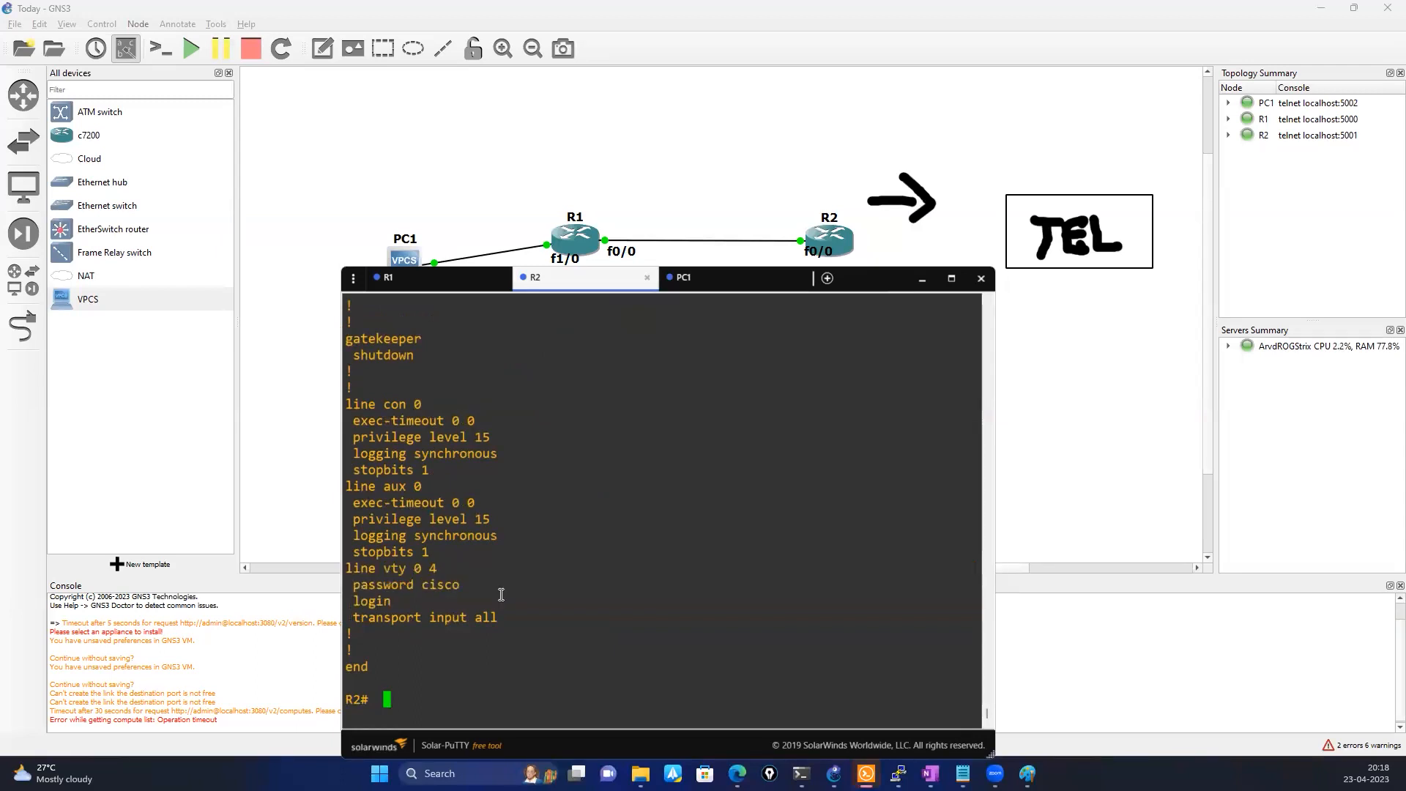
Show R2's user account settings with show running-config | include user and highlight the username line and its password field
type("sho")
key("Tab")
type("run")
key("Tab")
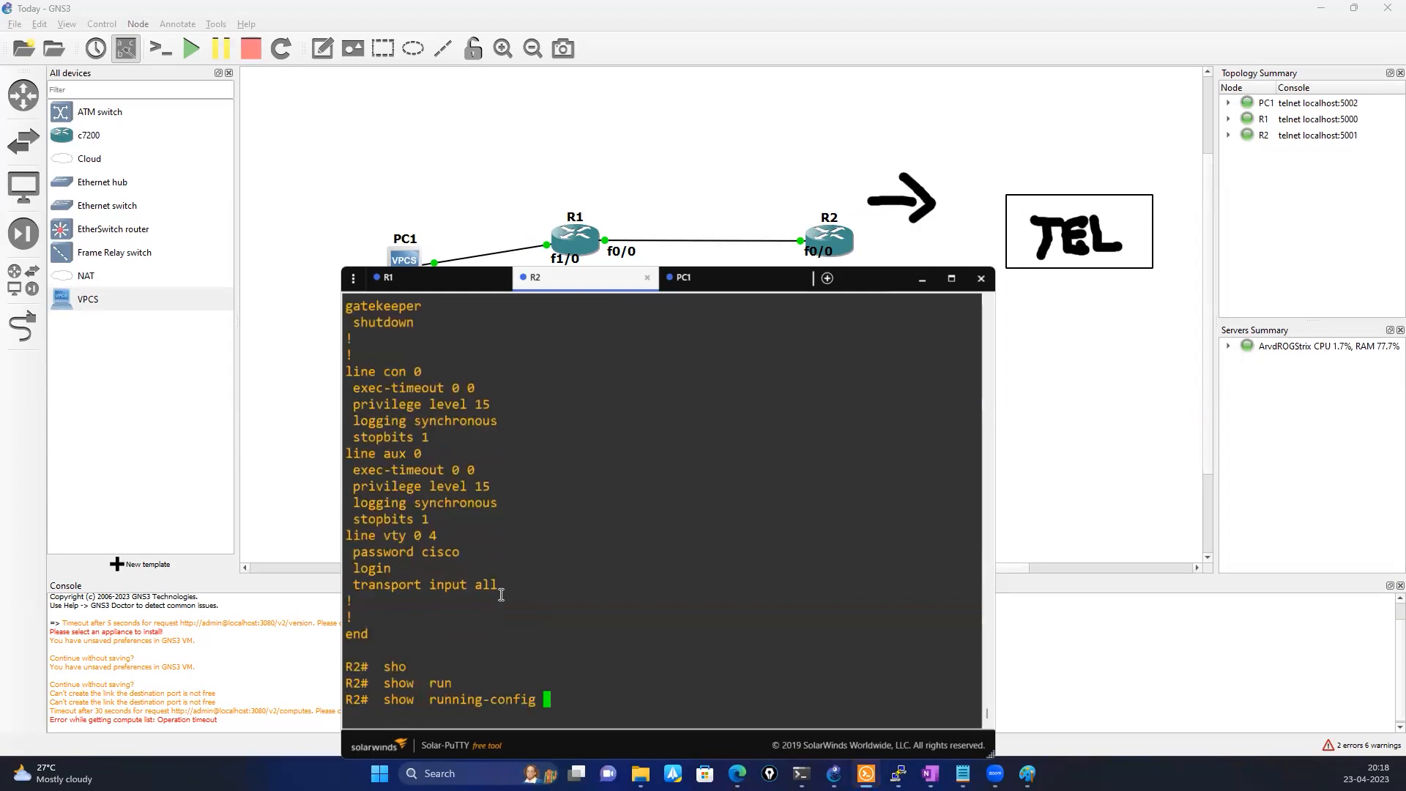
type("| in")
key("Tab")
type("user")
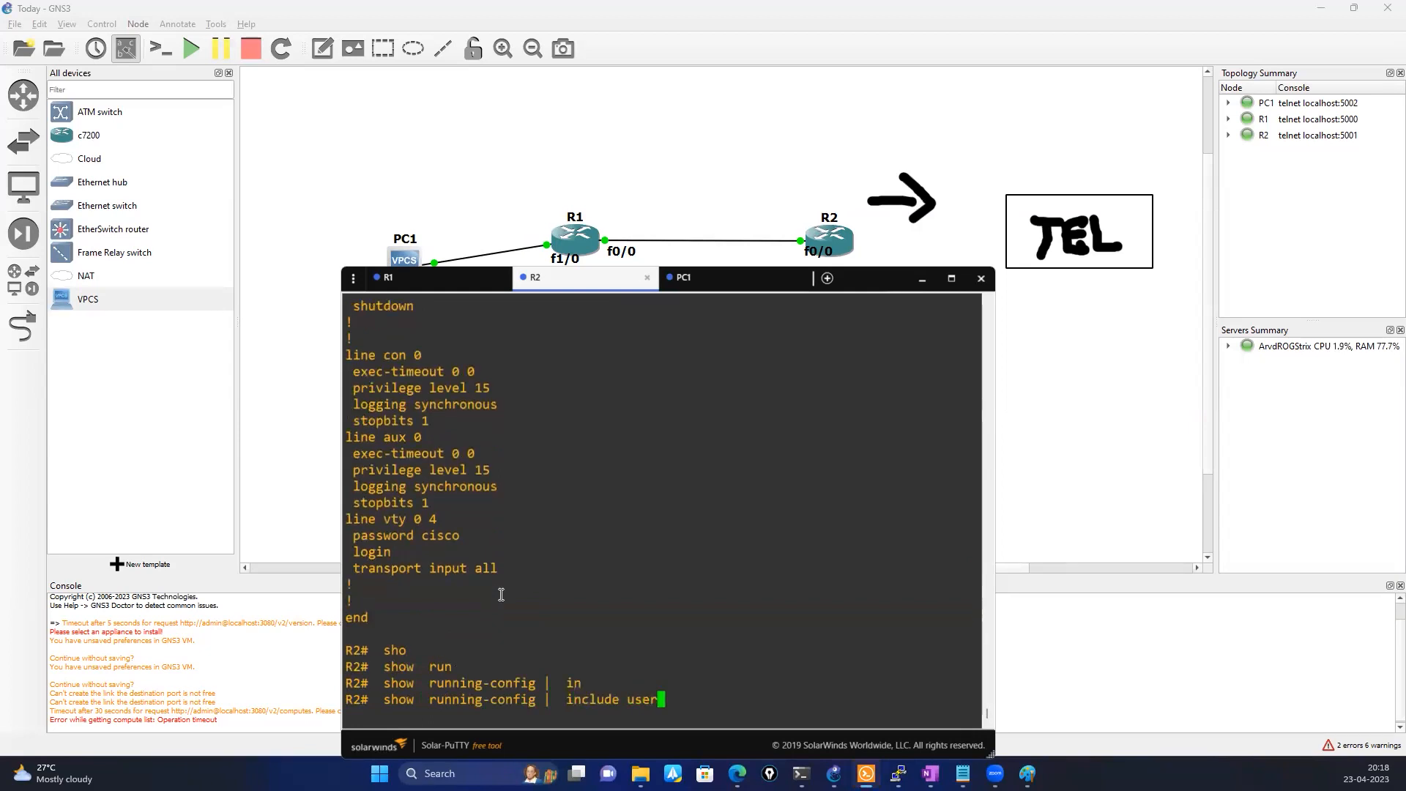
key("Return")
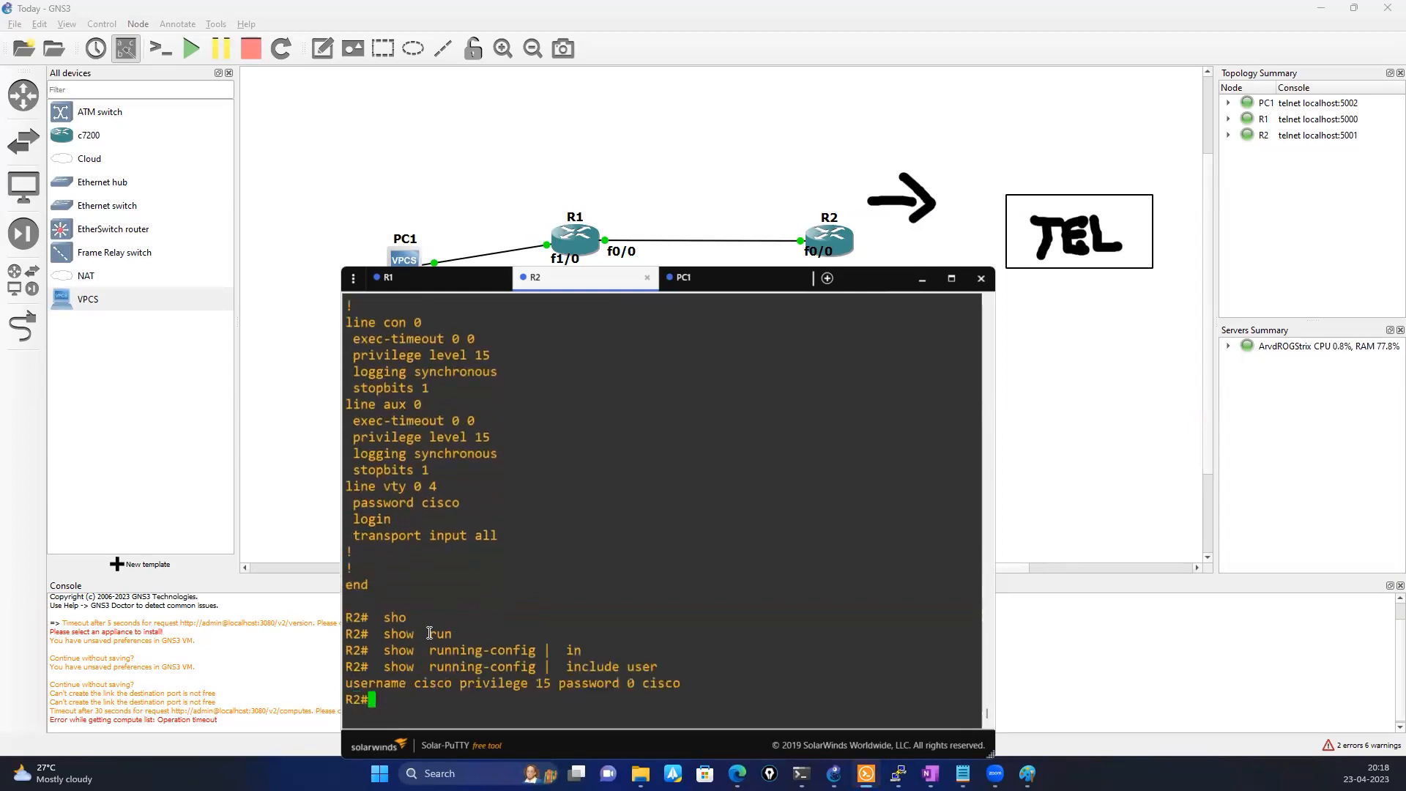
left_click_drag(348, 682, 663, 685)
double_click(546, 683)
left_click(488, 705)
Show R2's enable password setting with show running-config | include enable and highlight the resulting line
type("sho")
key("Tab")
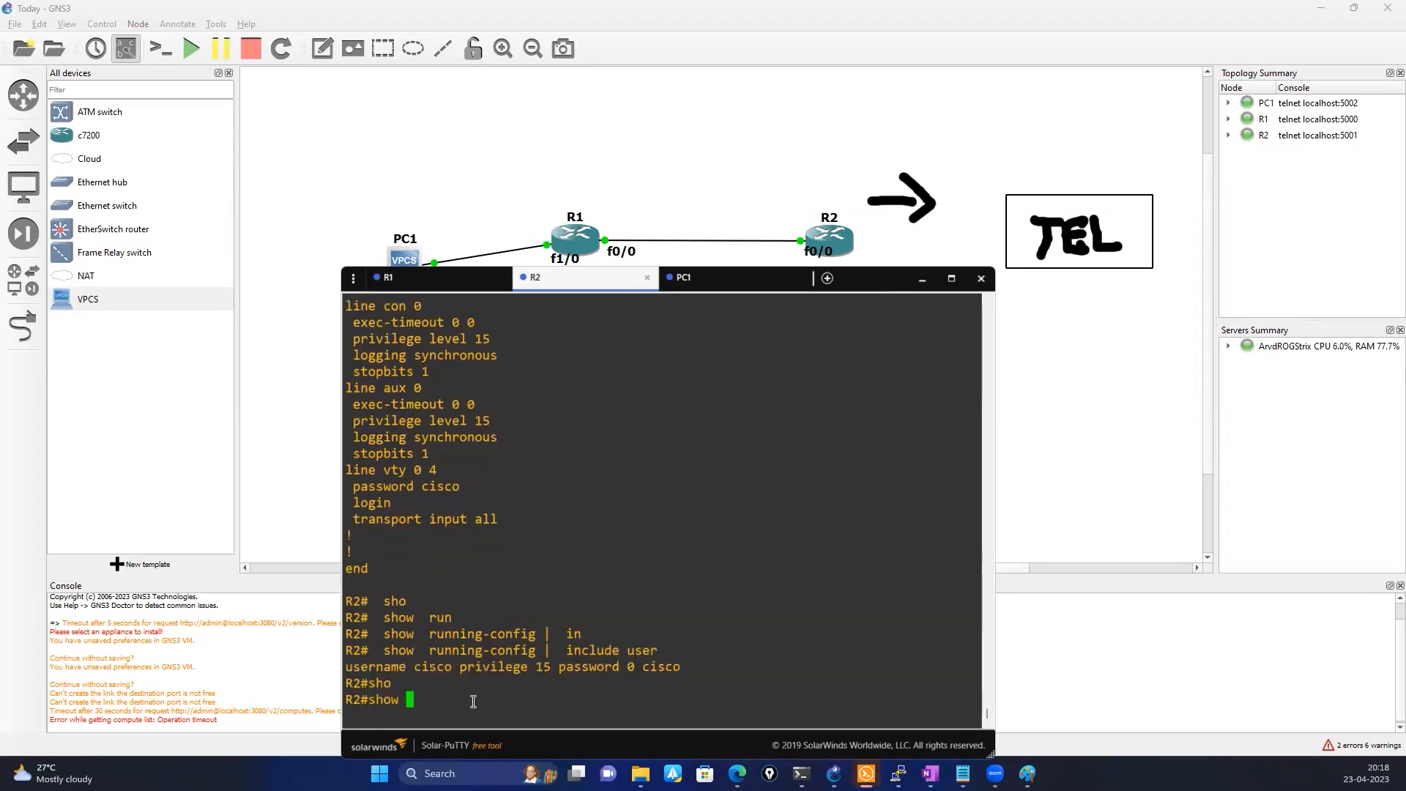
type("run")
key("Tab")
type("| in")
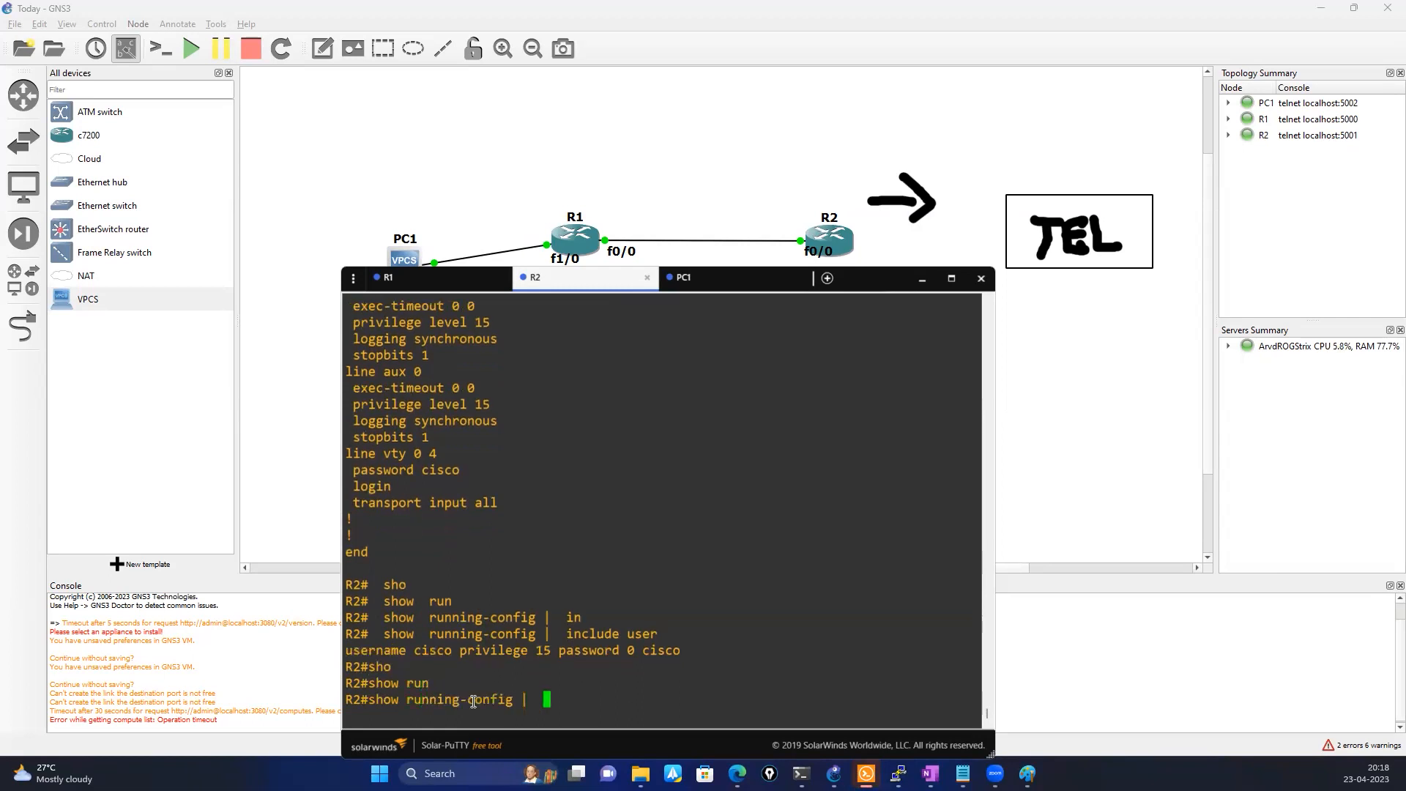
key("Tab")
type("enable")
key("Return")
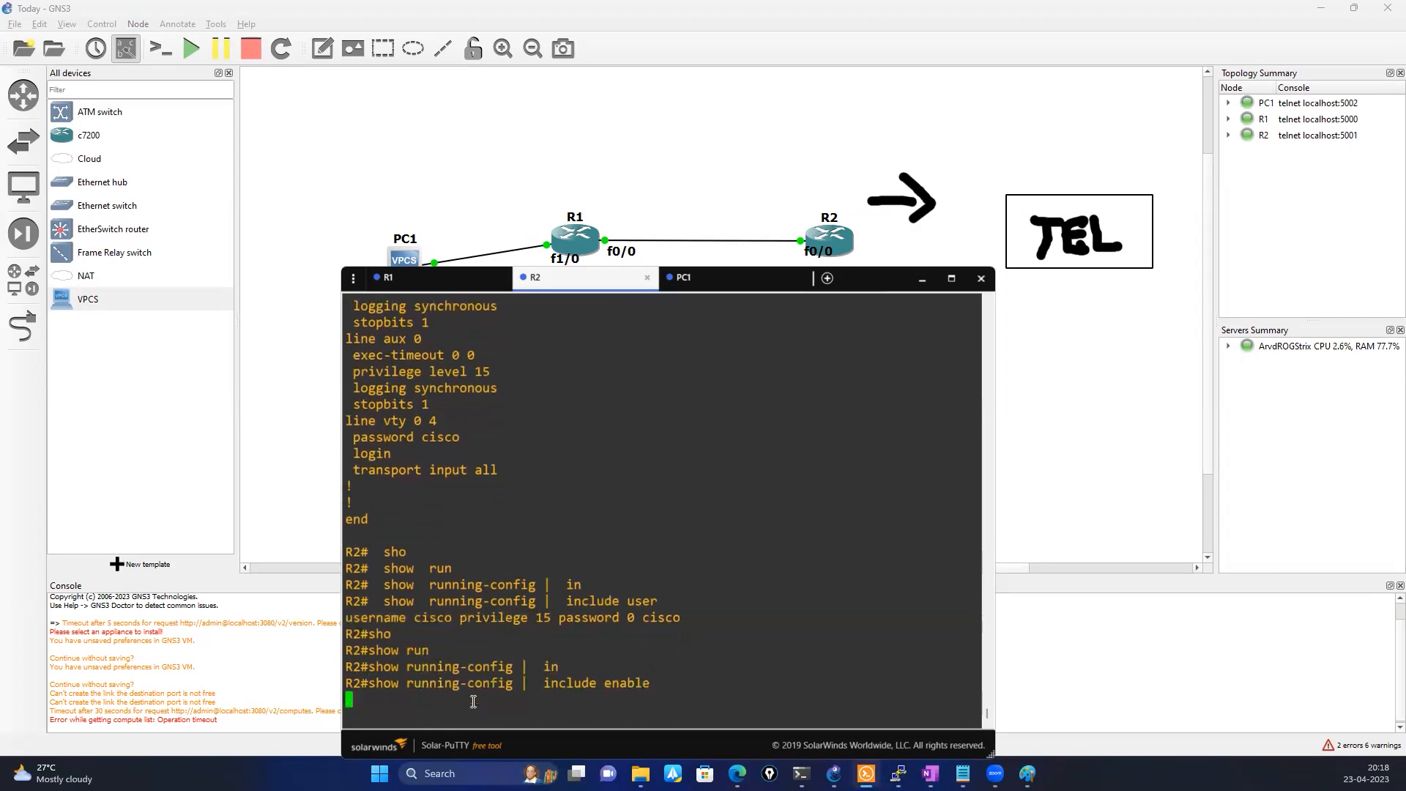
left_click_drag(384, 683, 507, 683)
left_click(527, 627)
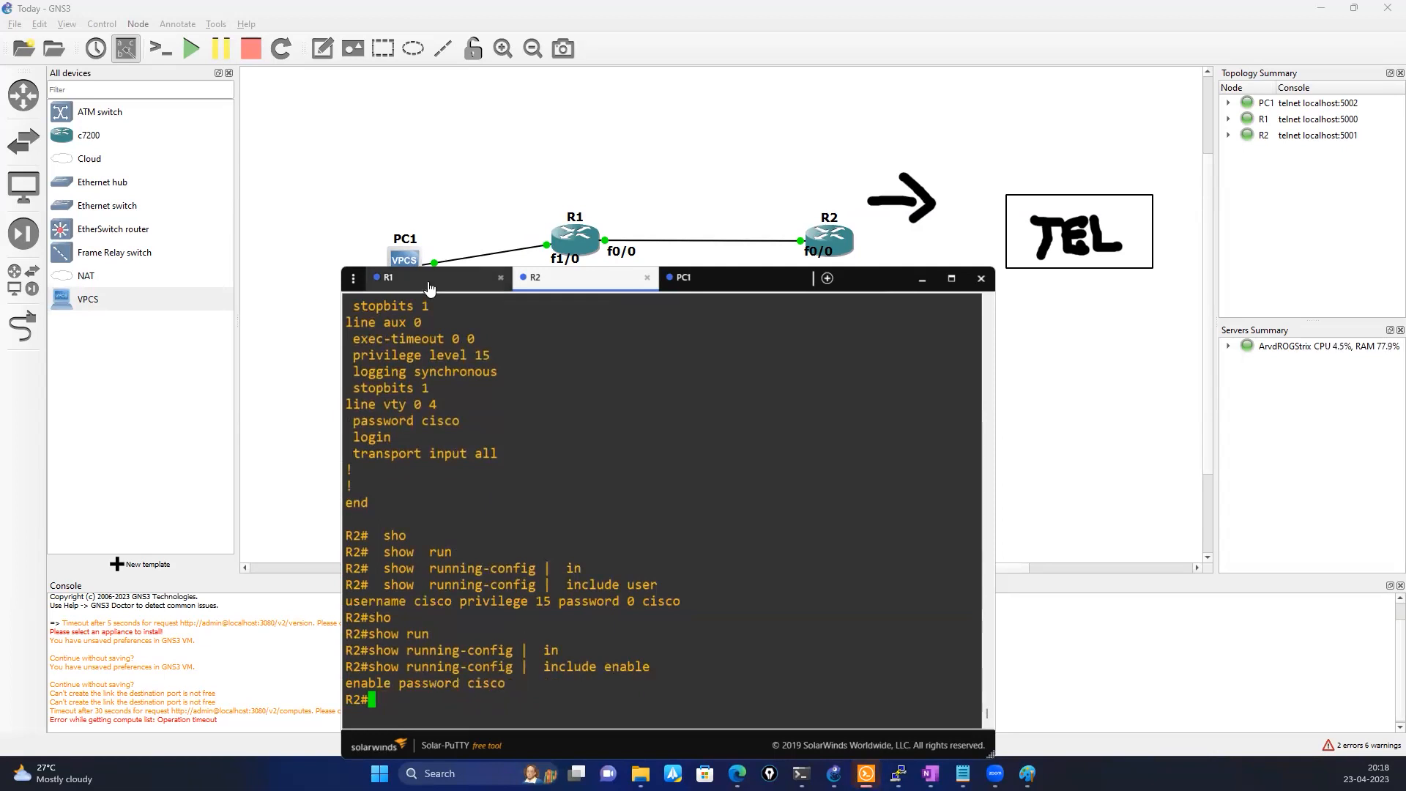
Switch to R1's console and exit global configuration mode to the privileged prompt
key("ctrl+shift+Tab")
type("exit")
key("Return")
key("Return")
key("Return")
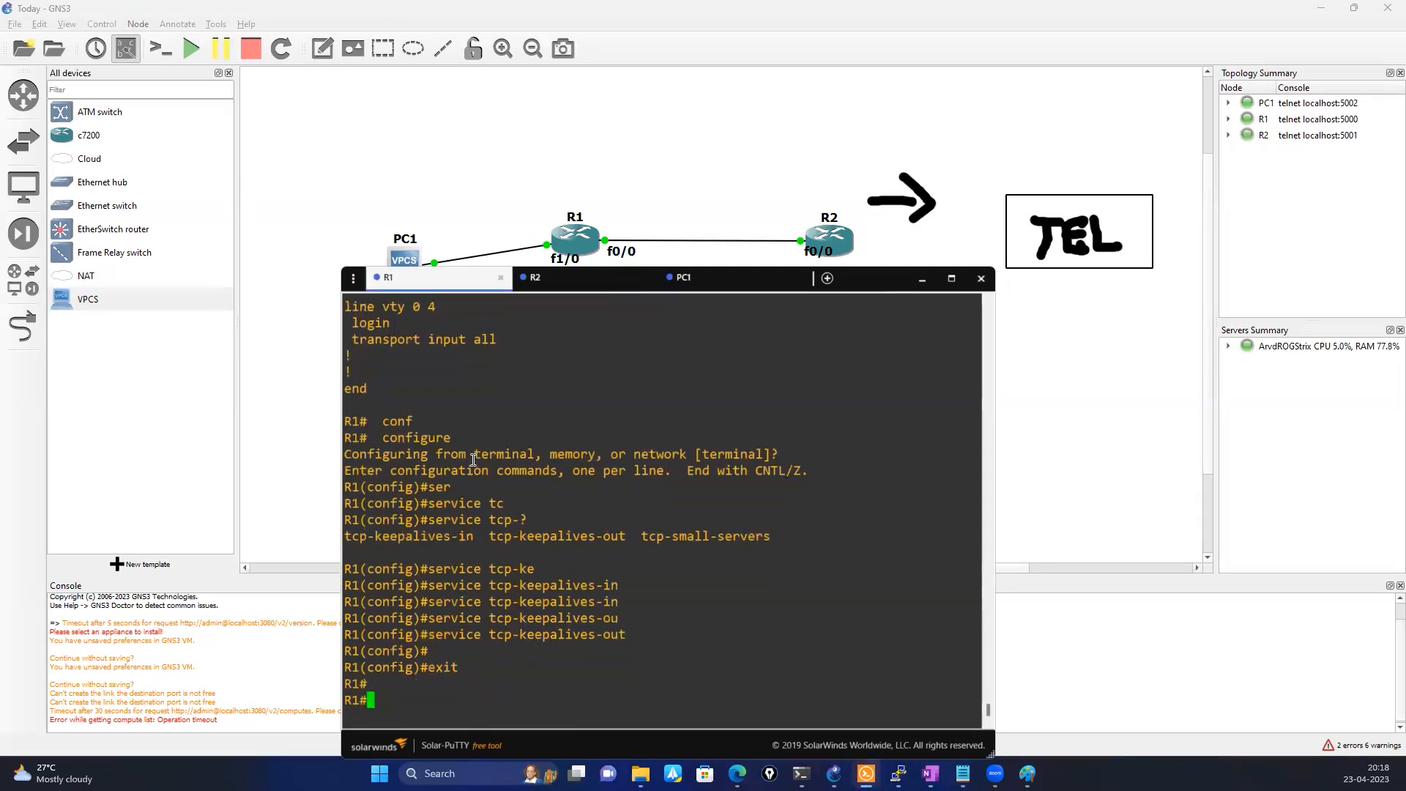
left_click(923, 278)
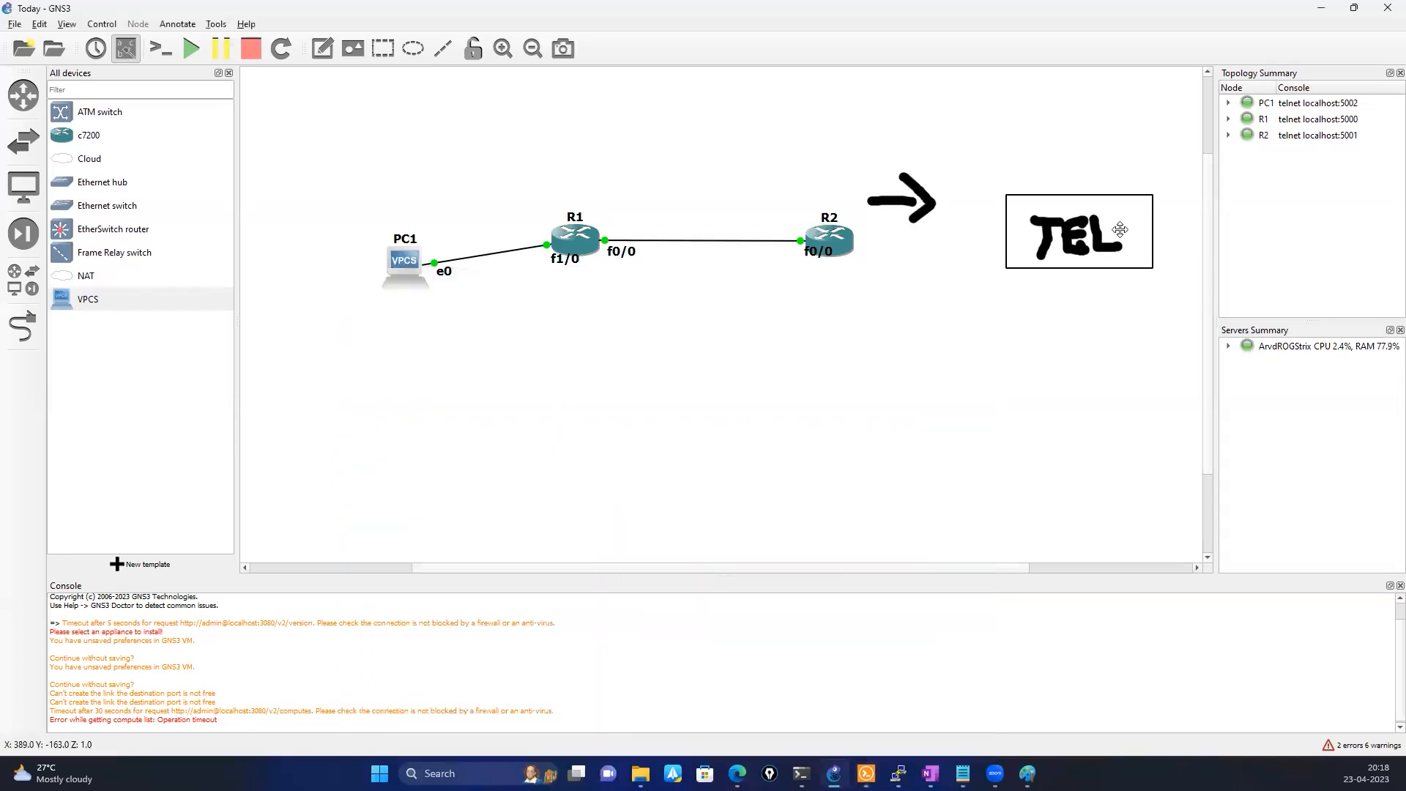
left_click(1120, 228)
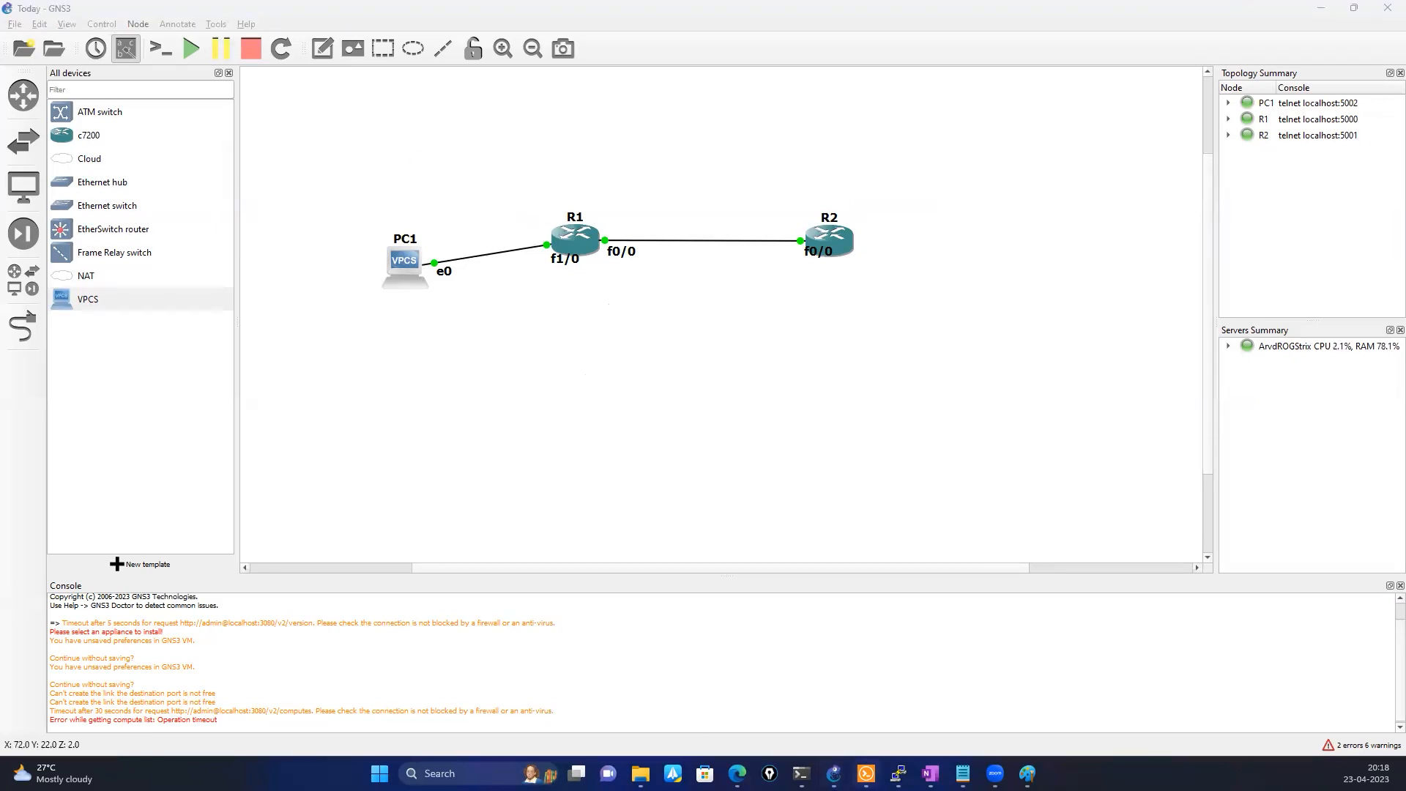
left_click(865, 773)
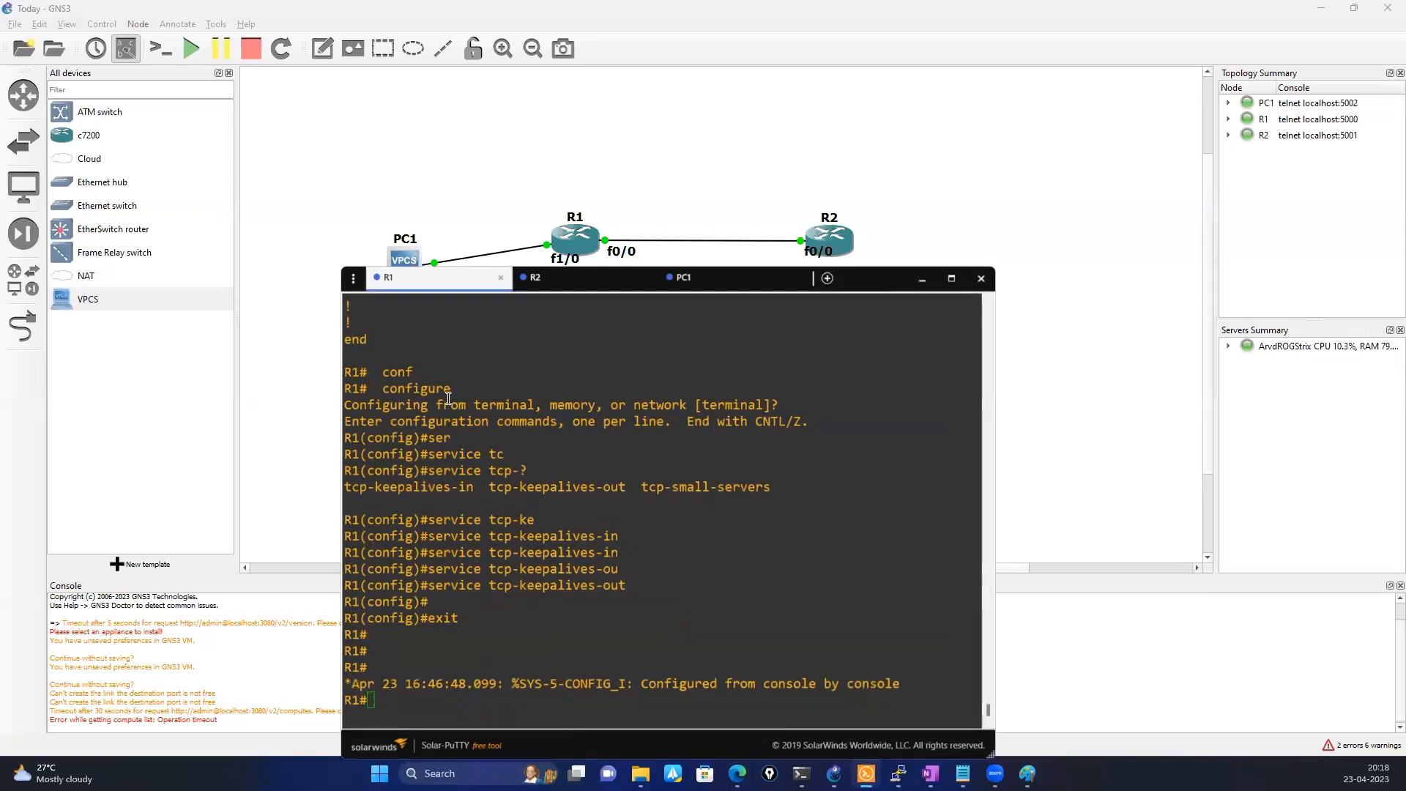
Copy R2's FastEthernet0/0 address from its running configuration and ping 20.0.0.9 from R1
left_click(579, 282)
scroll(533, 638, "up", 10)
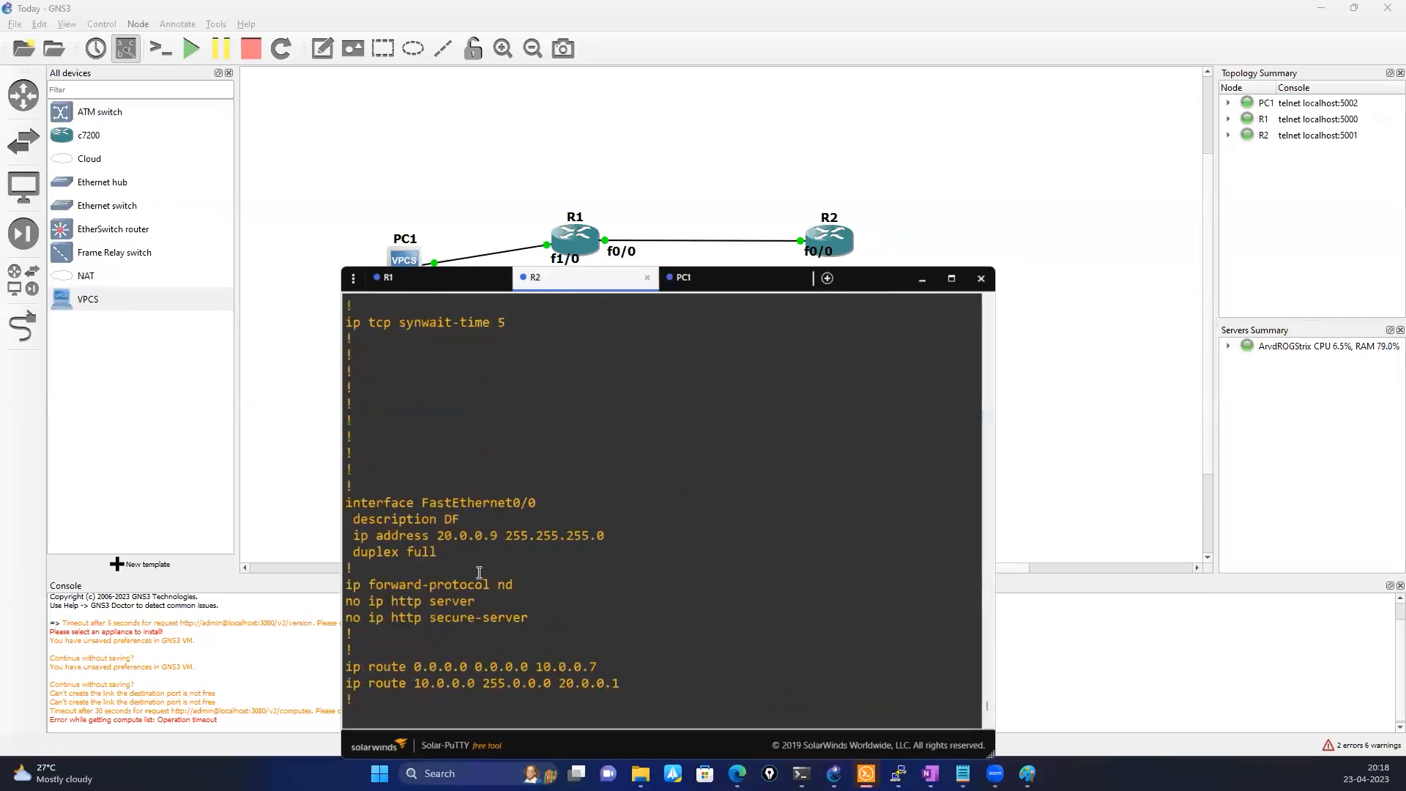
double_click(459, 535)
key("super+c")
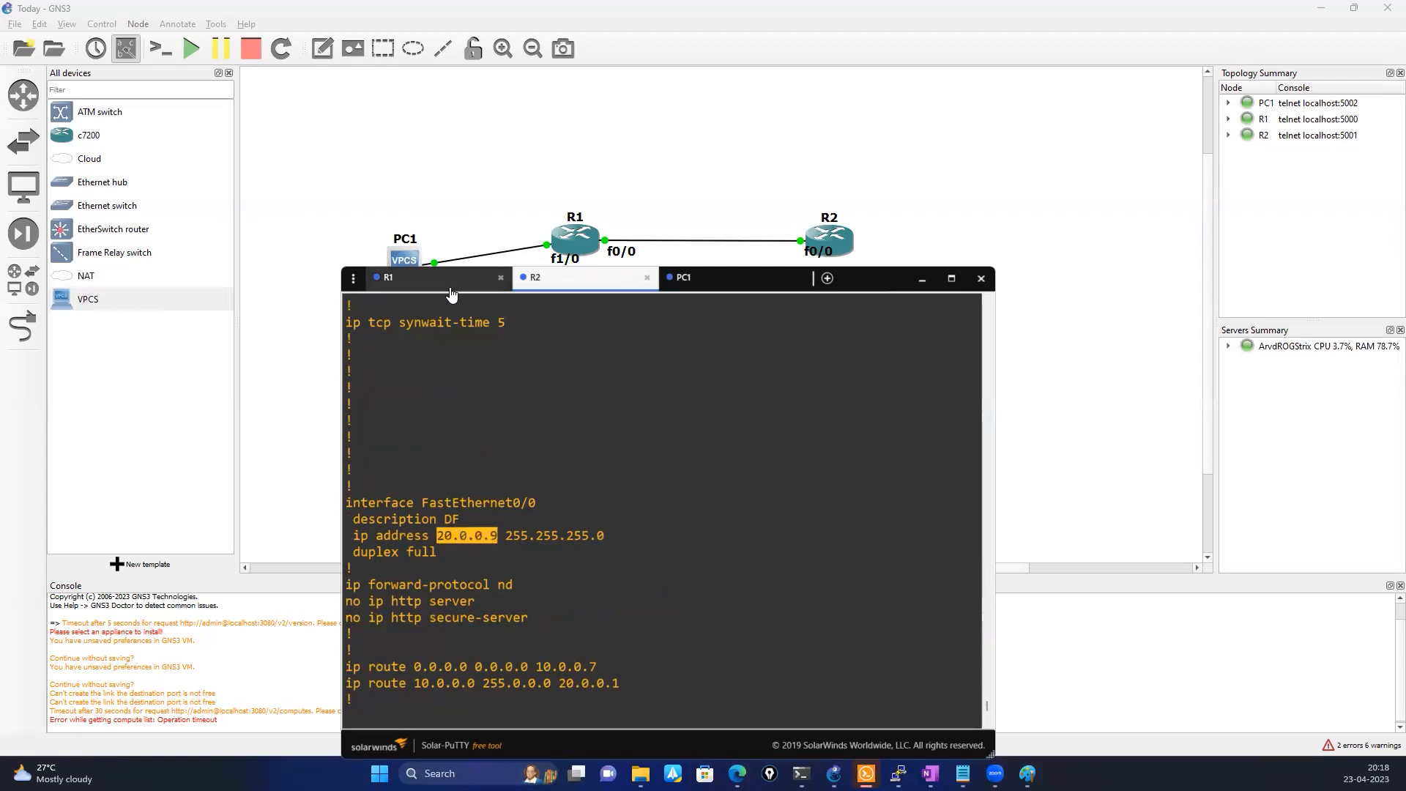
left_click(446, 281)
type("ping")
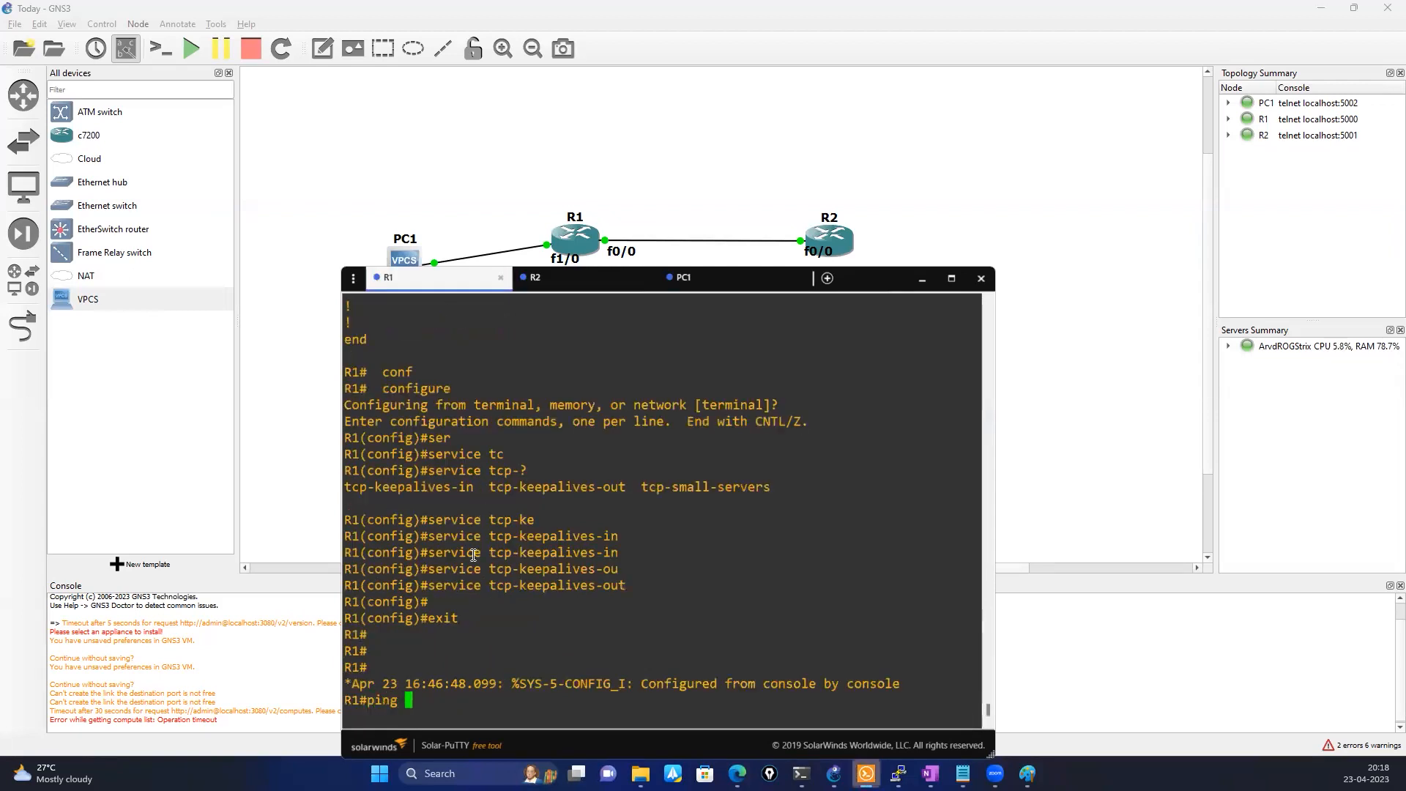
right_click(474, 555)
key("Return")
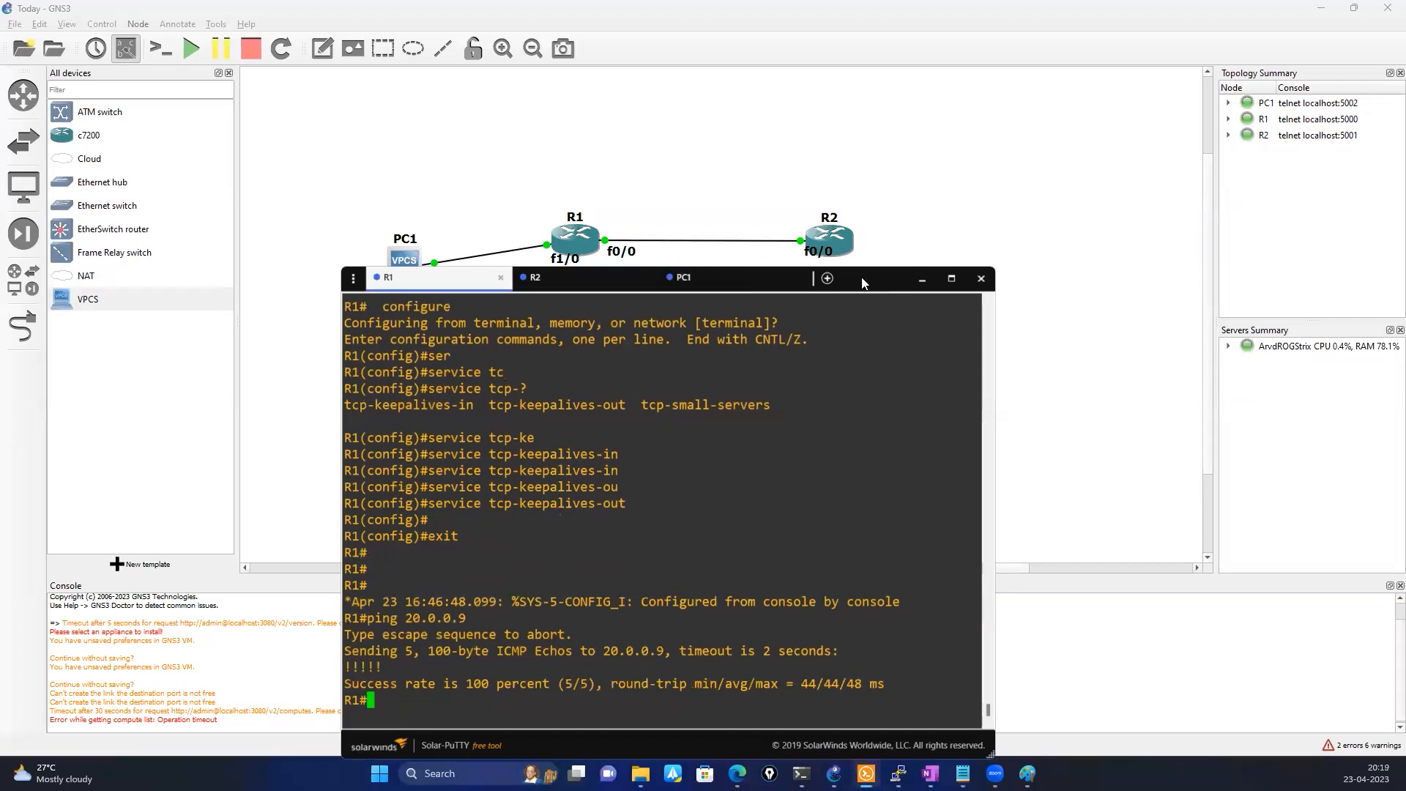
List R2's interfaces with show ip interface brief and highlight FastEthernet0/0
left_click(859, 245)
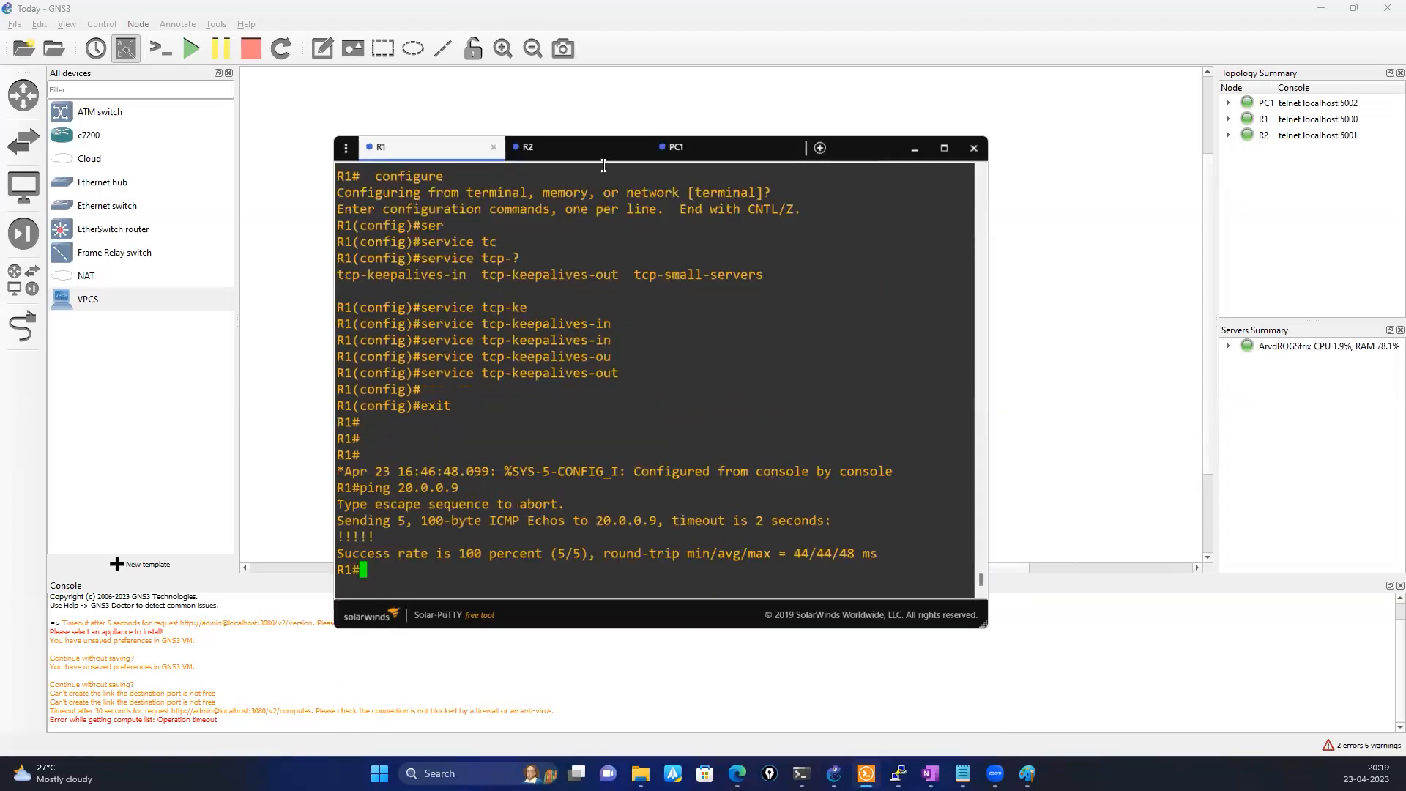
left_click(574, 150)
scroll(615, 472, "down", 10)
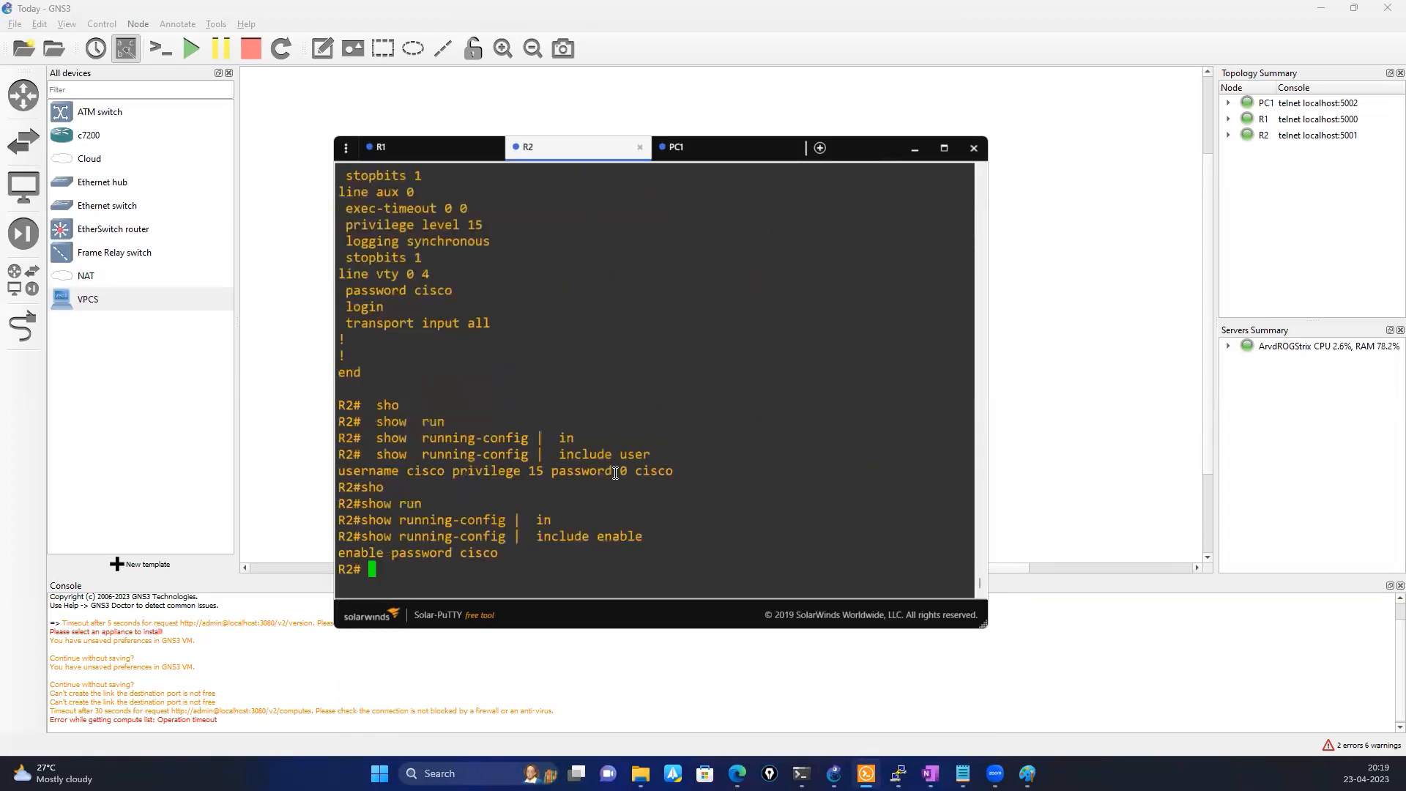
type("sho")
key("Tab")
type("ip ")
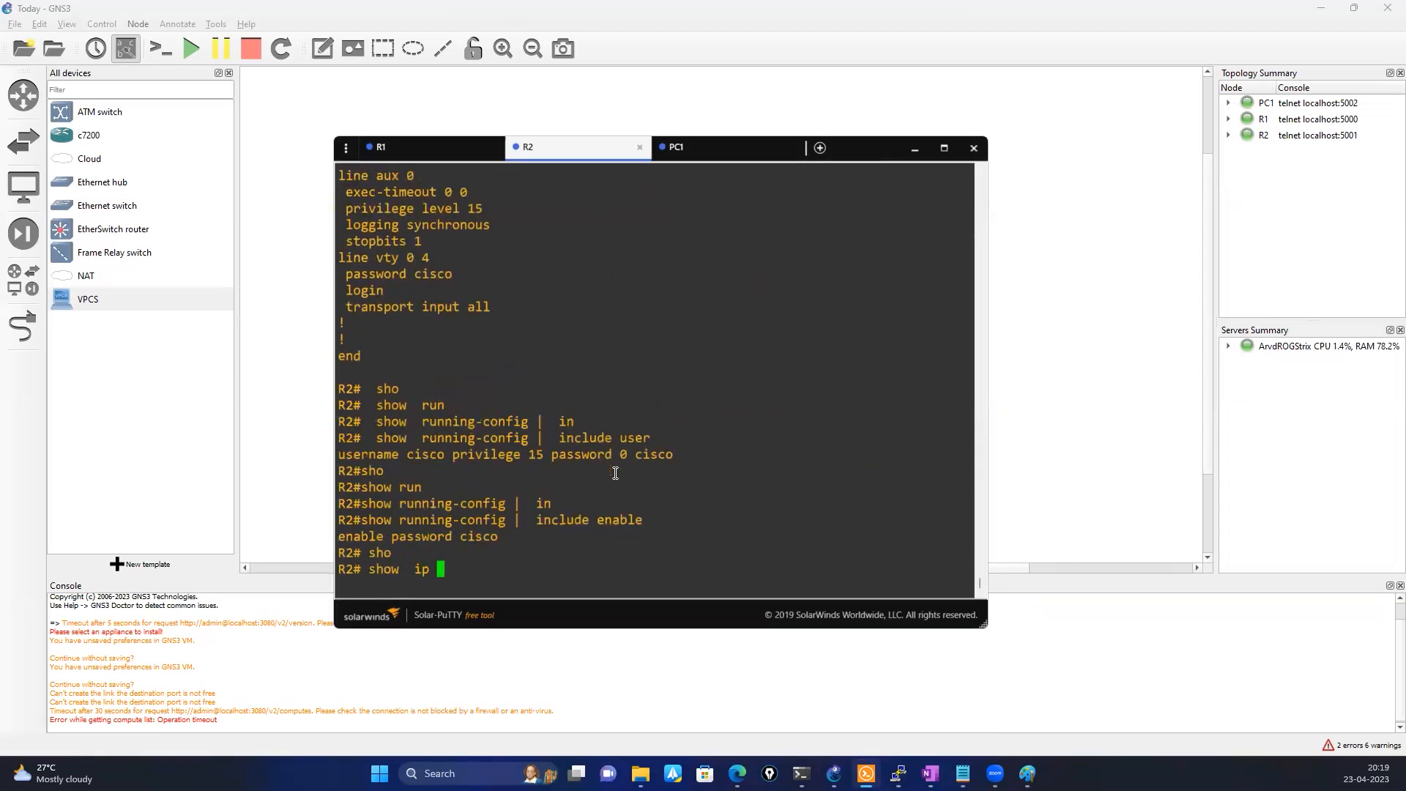
type("int")
key("Tab")
type("nr")
key("Tab")
key("Return")
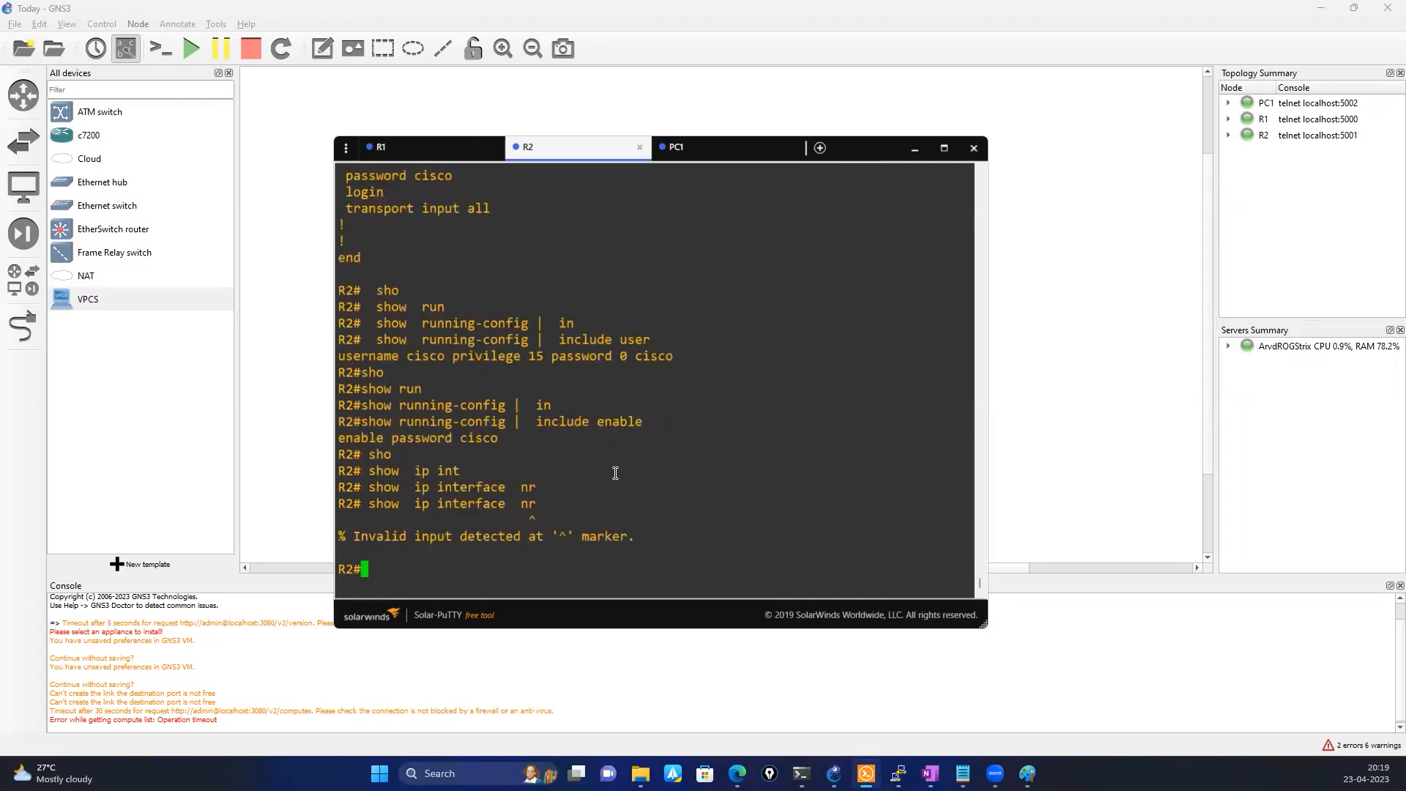
key("Up")
key("BackSpace")
key("BackSpace")
type("br")
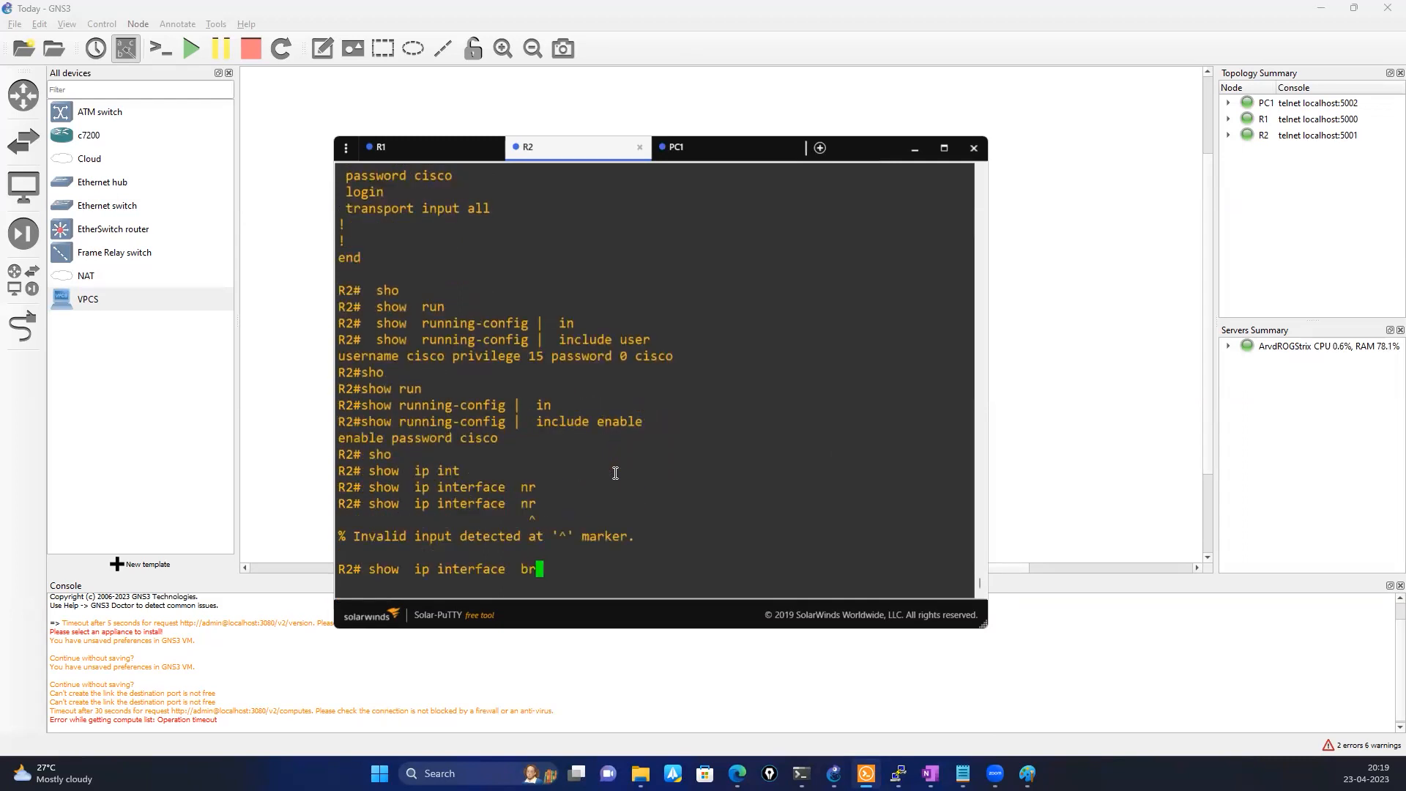
key("Tab")
key("Return")
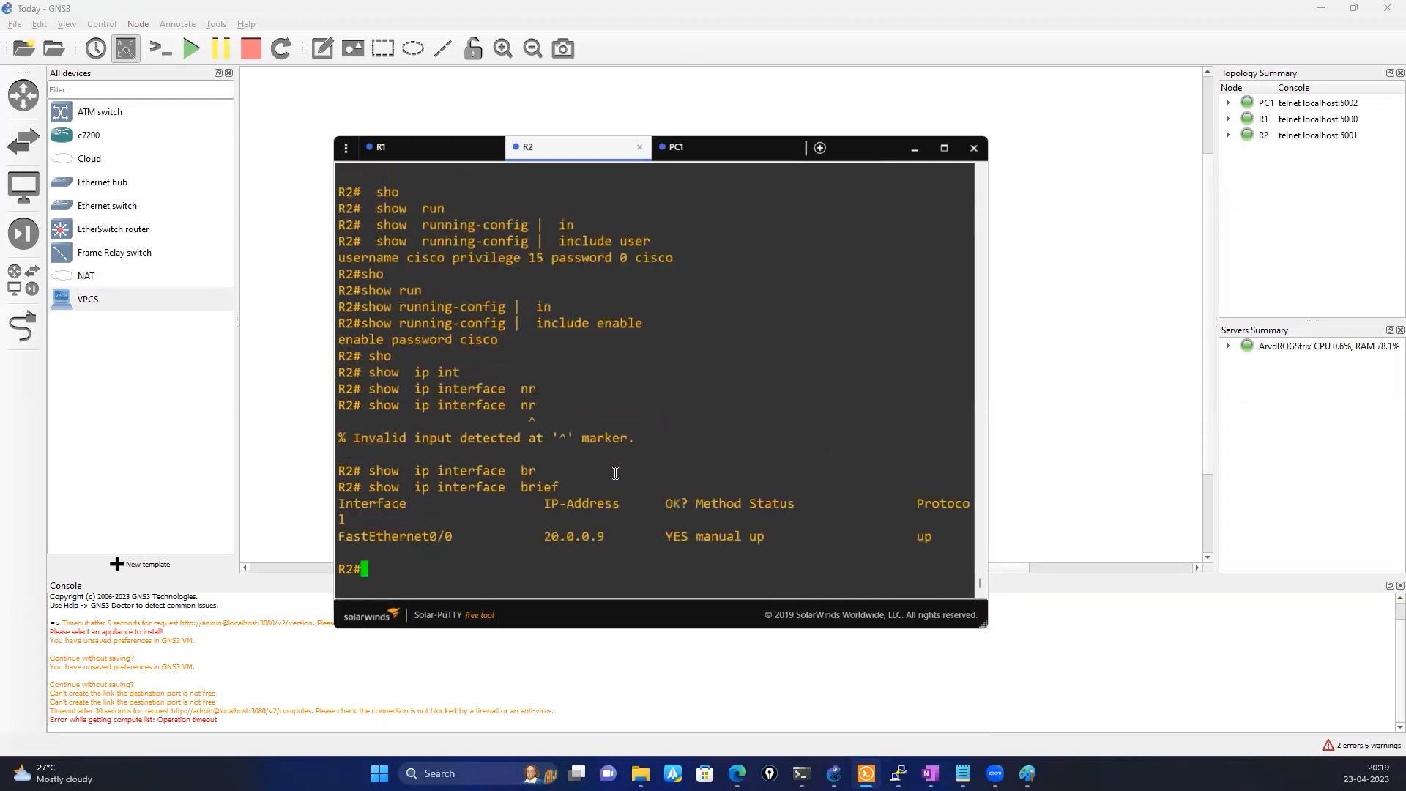
double_click(411, 537)
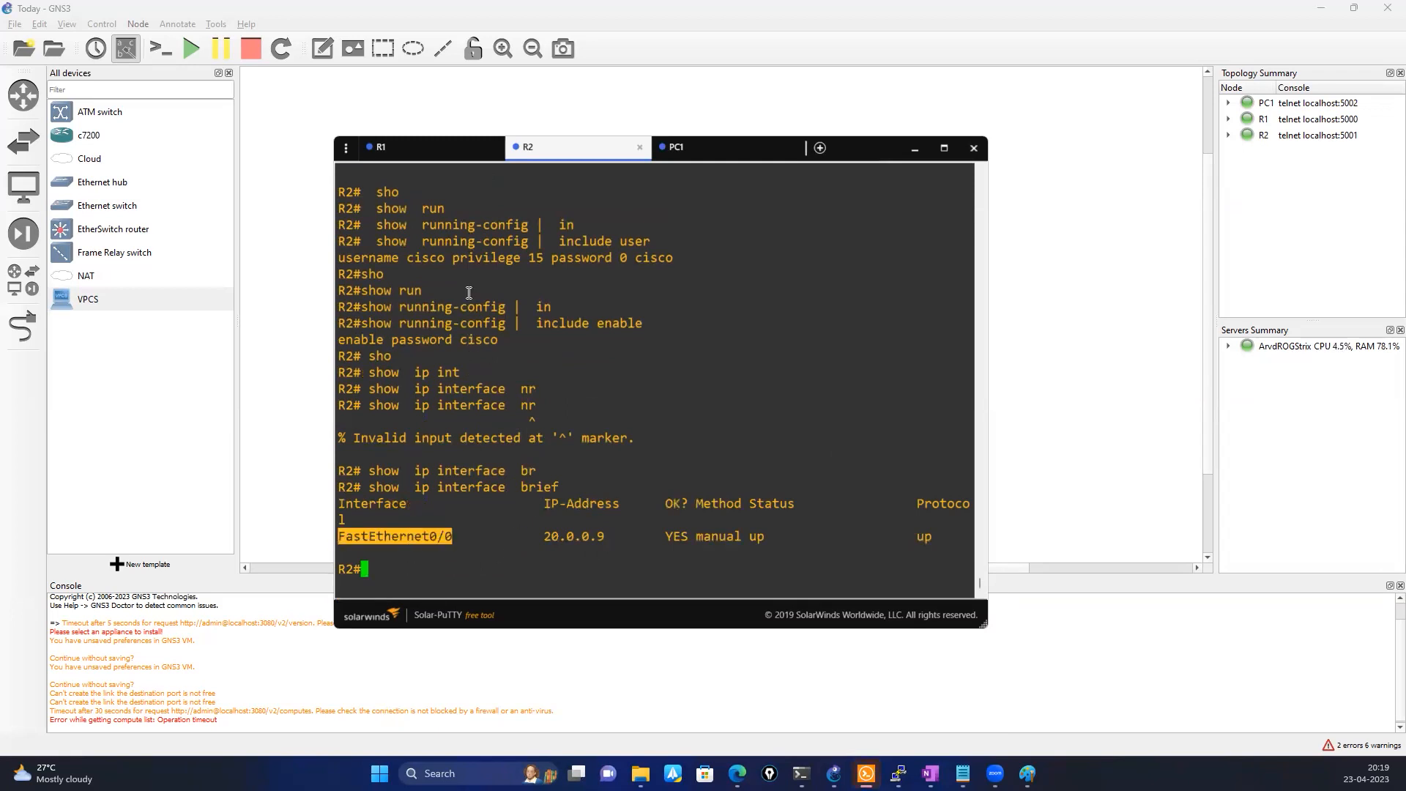
Open a Telnet session from R1 to R2 at 20.0.0.9, reusing the address from the earlier ping
left_click(388, 151)
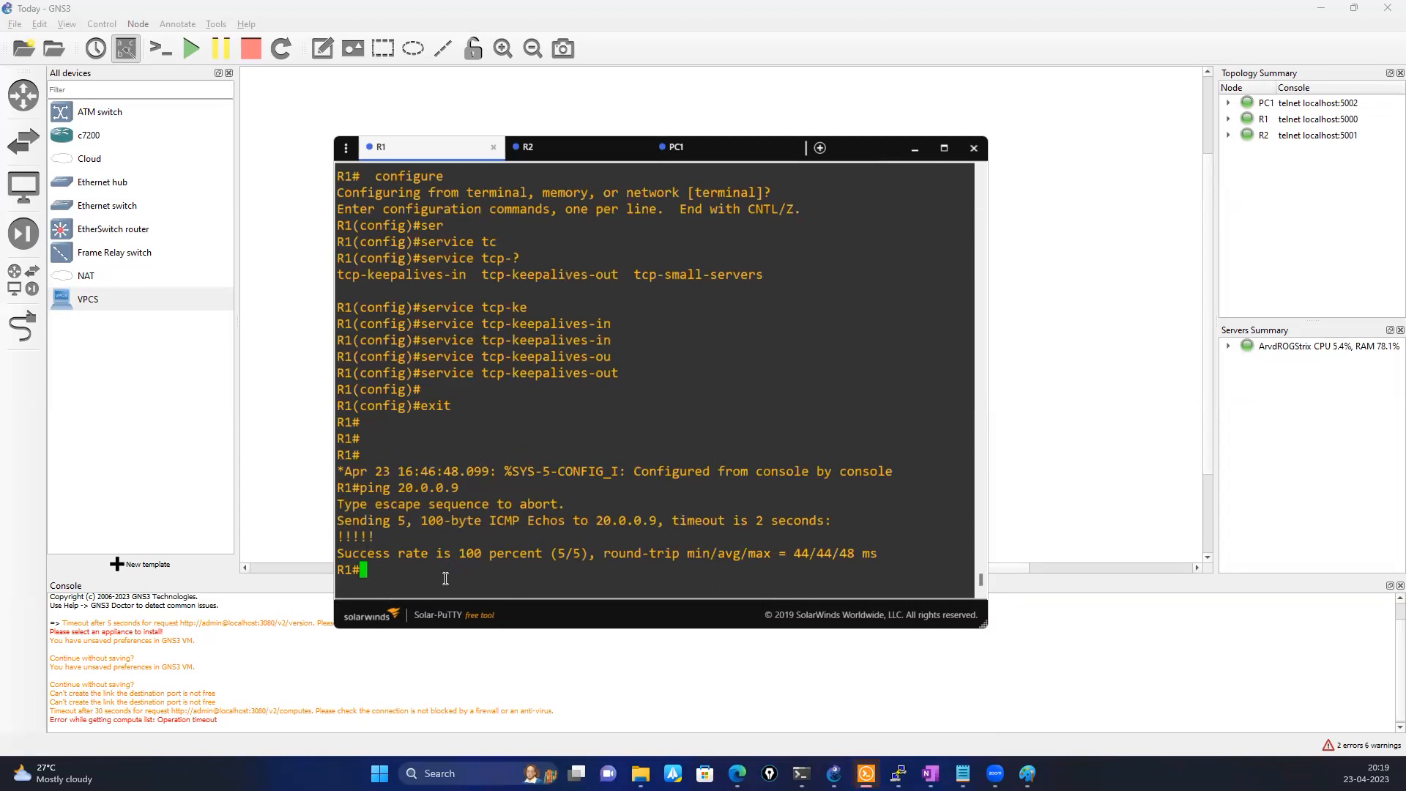
type("tel")
key("Tab")
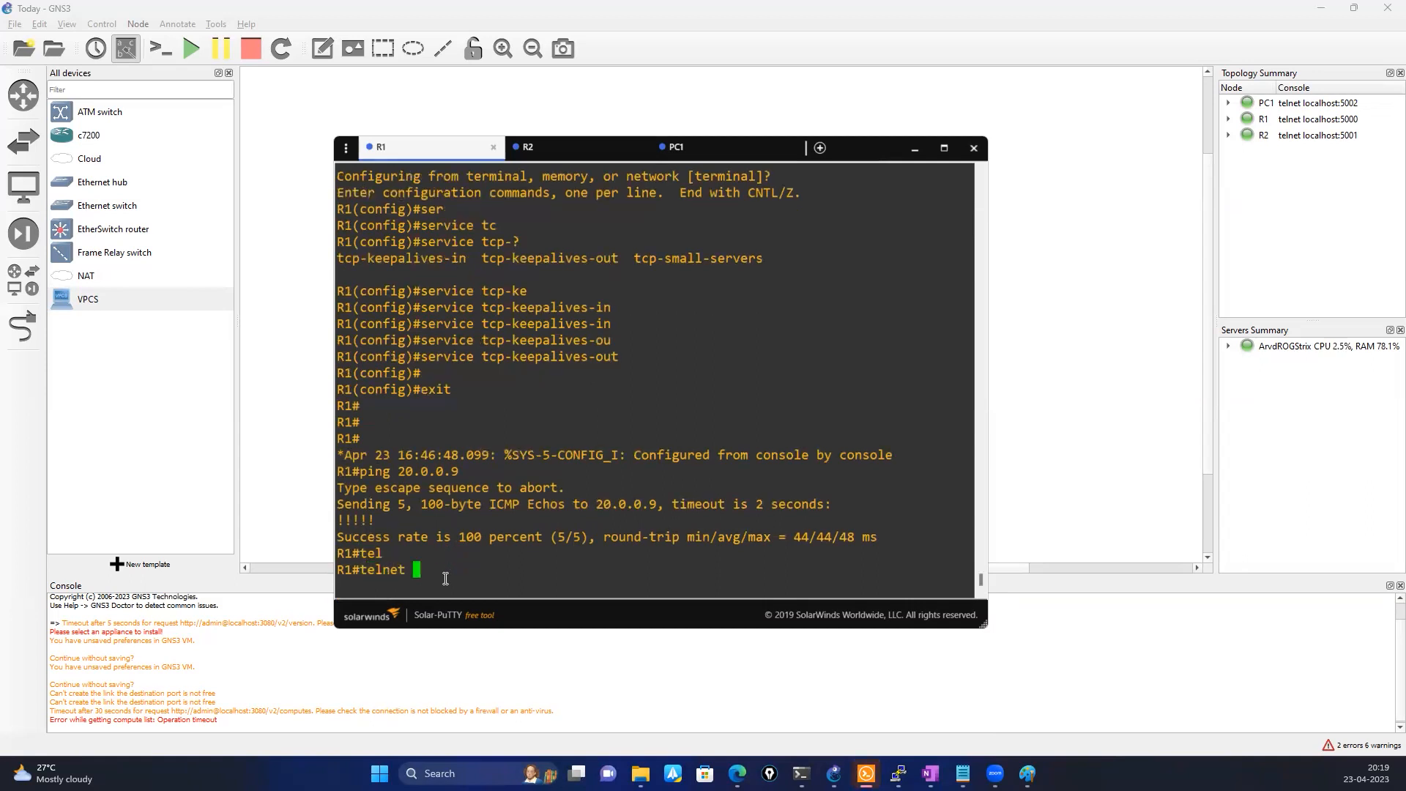
double_click(424, 469)
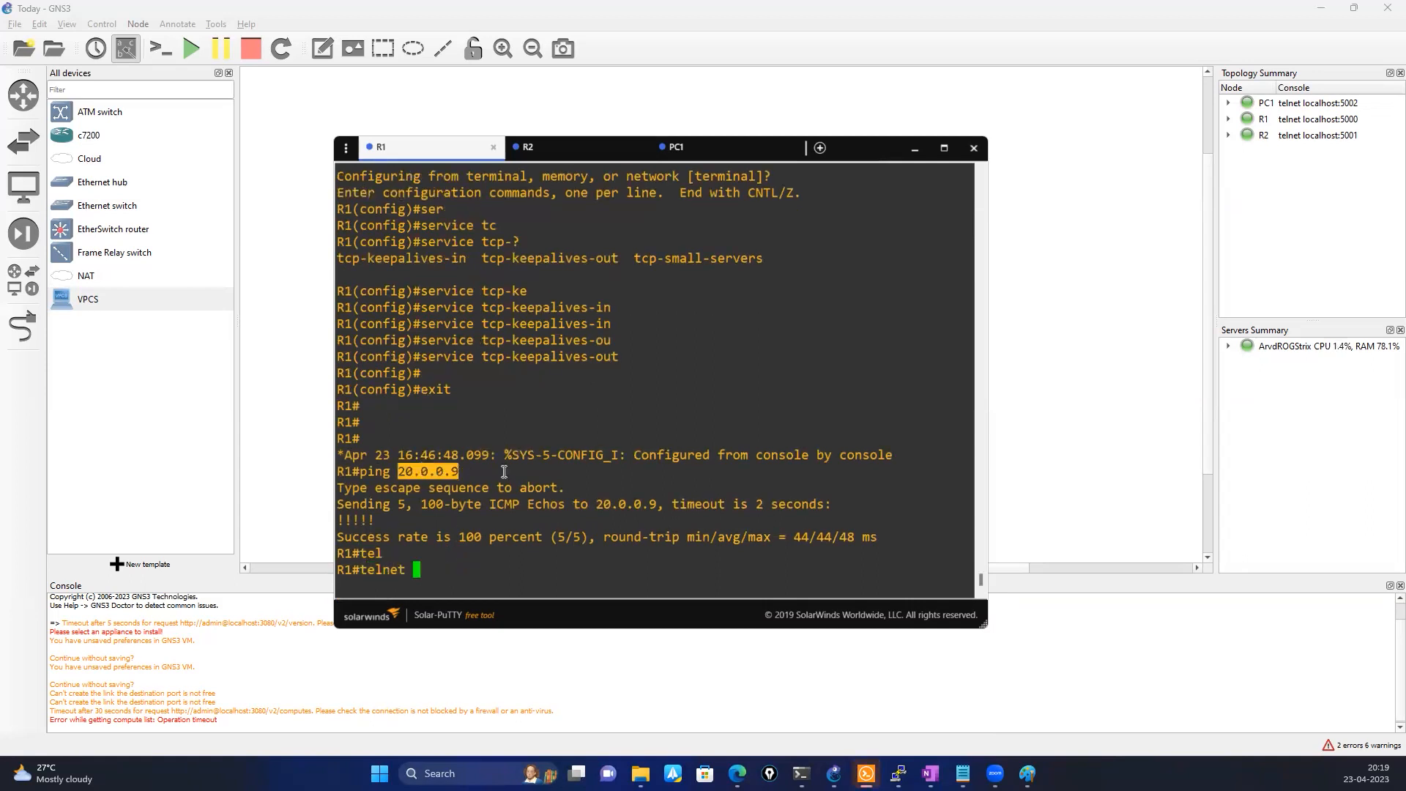
right_click(506, 470)
key("Return")
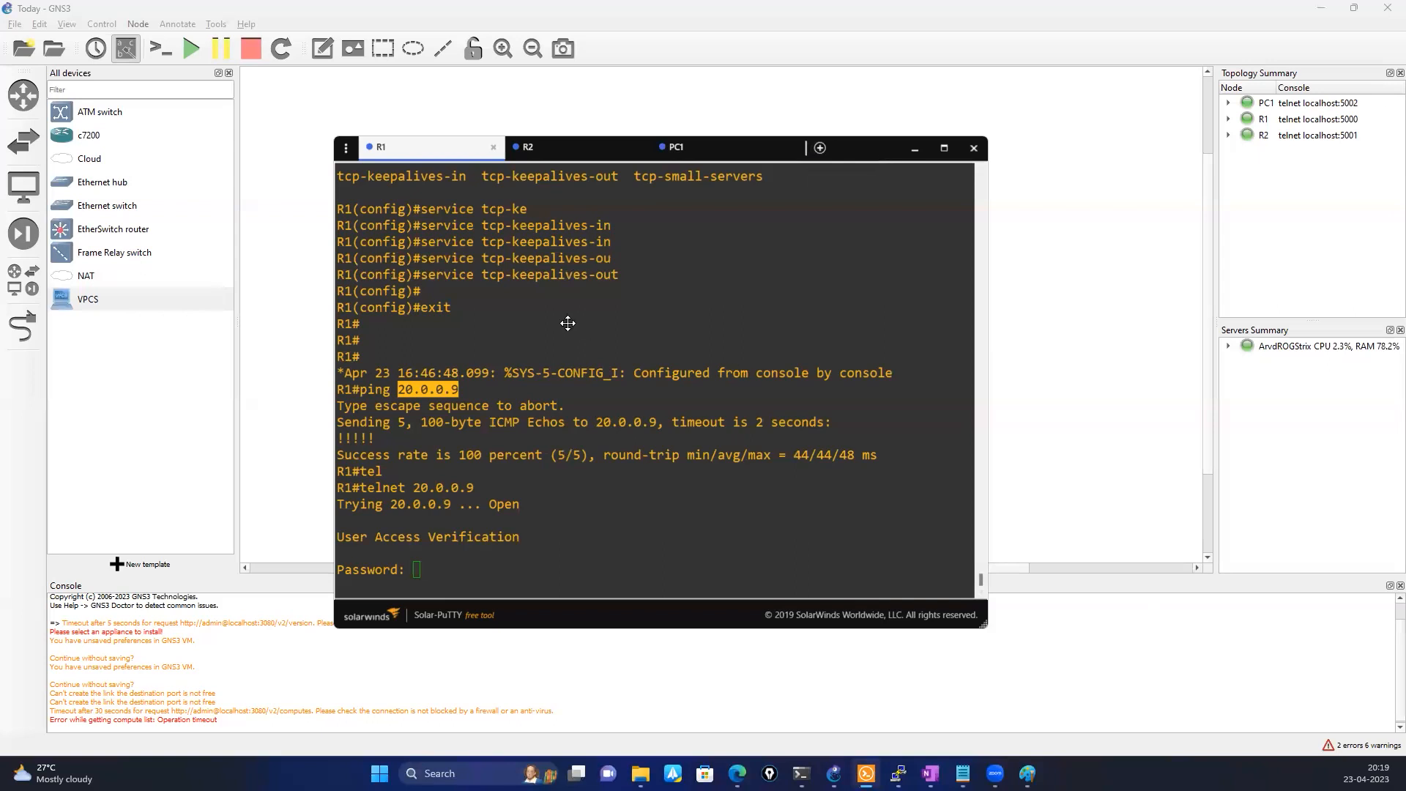
Uncover the topology and start an Ethernet packet capture on the R1–R2 link with the default file name and the capture visualization program enabled
left_click_drag(874, 153, 850, 391)
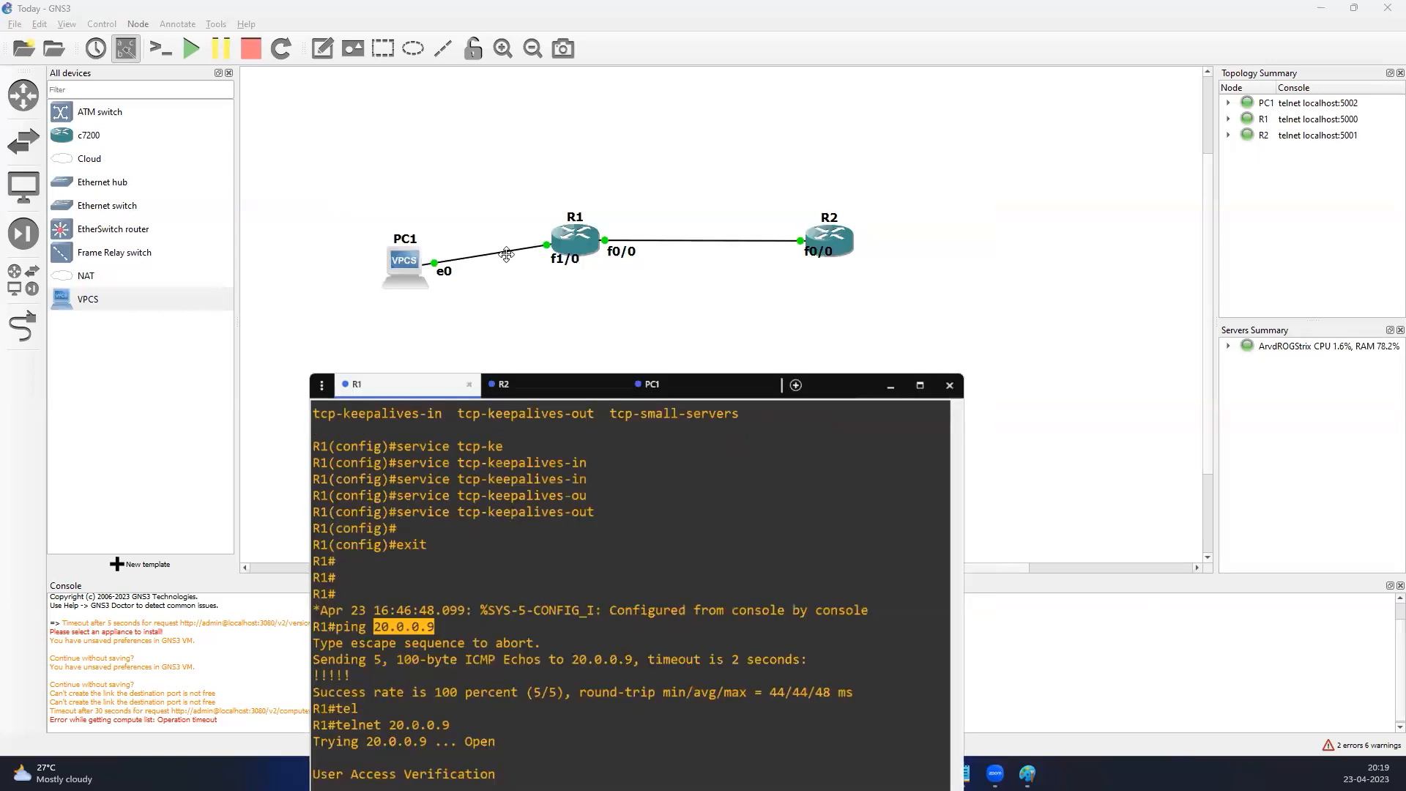
left_click(641, 240)
right_click(641, 240)
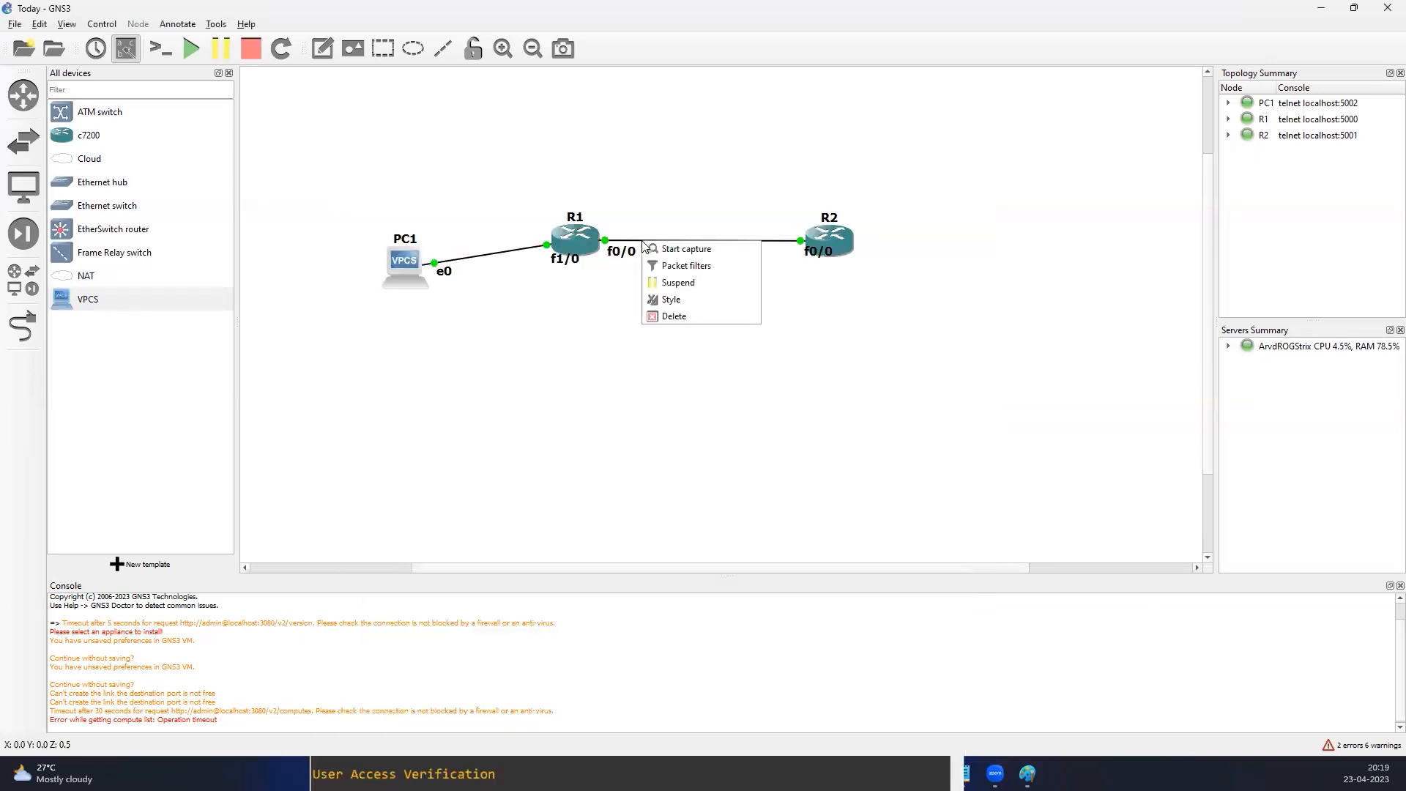
left_click(675, 249)
left_click(777, 412)
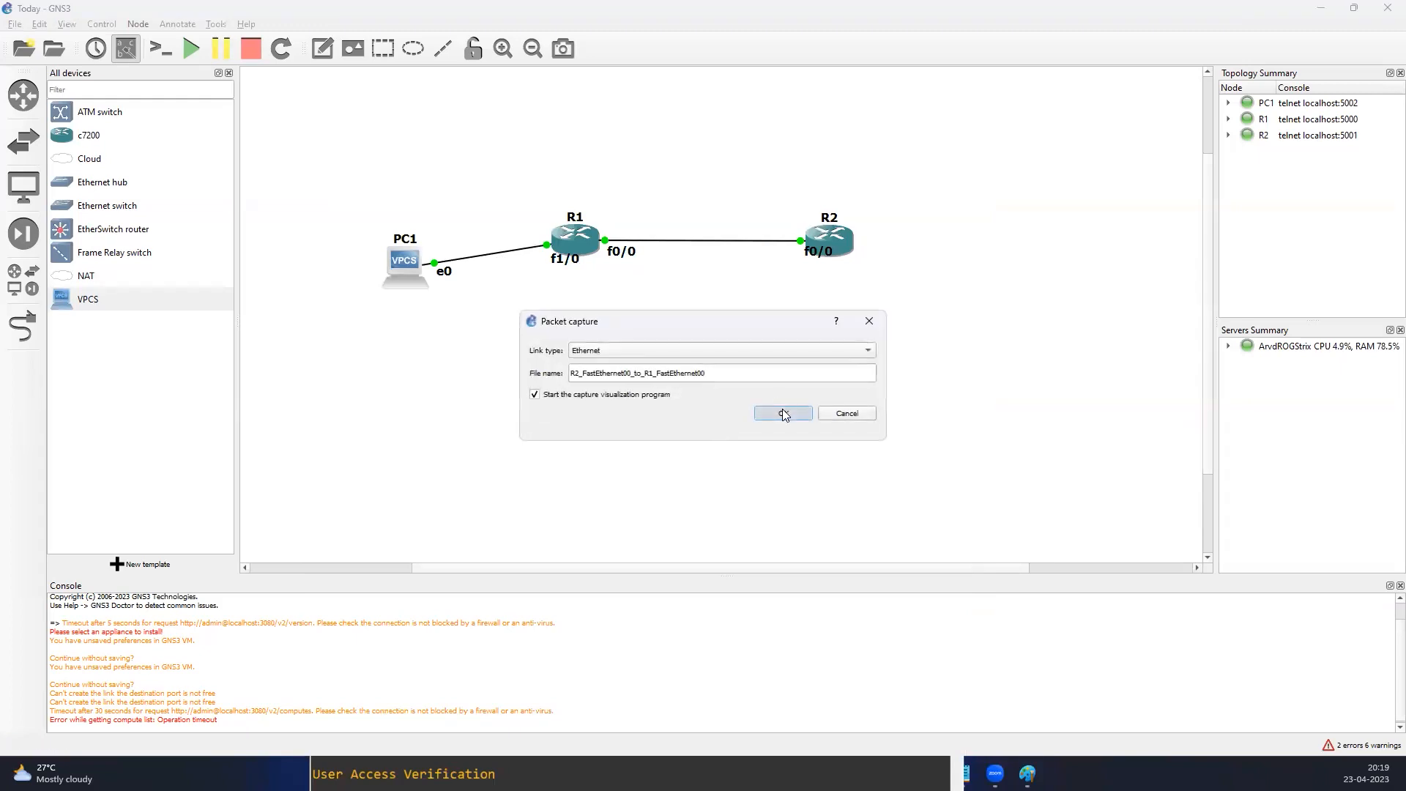
Launch Wireshark for the running capture on the R1–R2 link
left_click(485, 766)
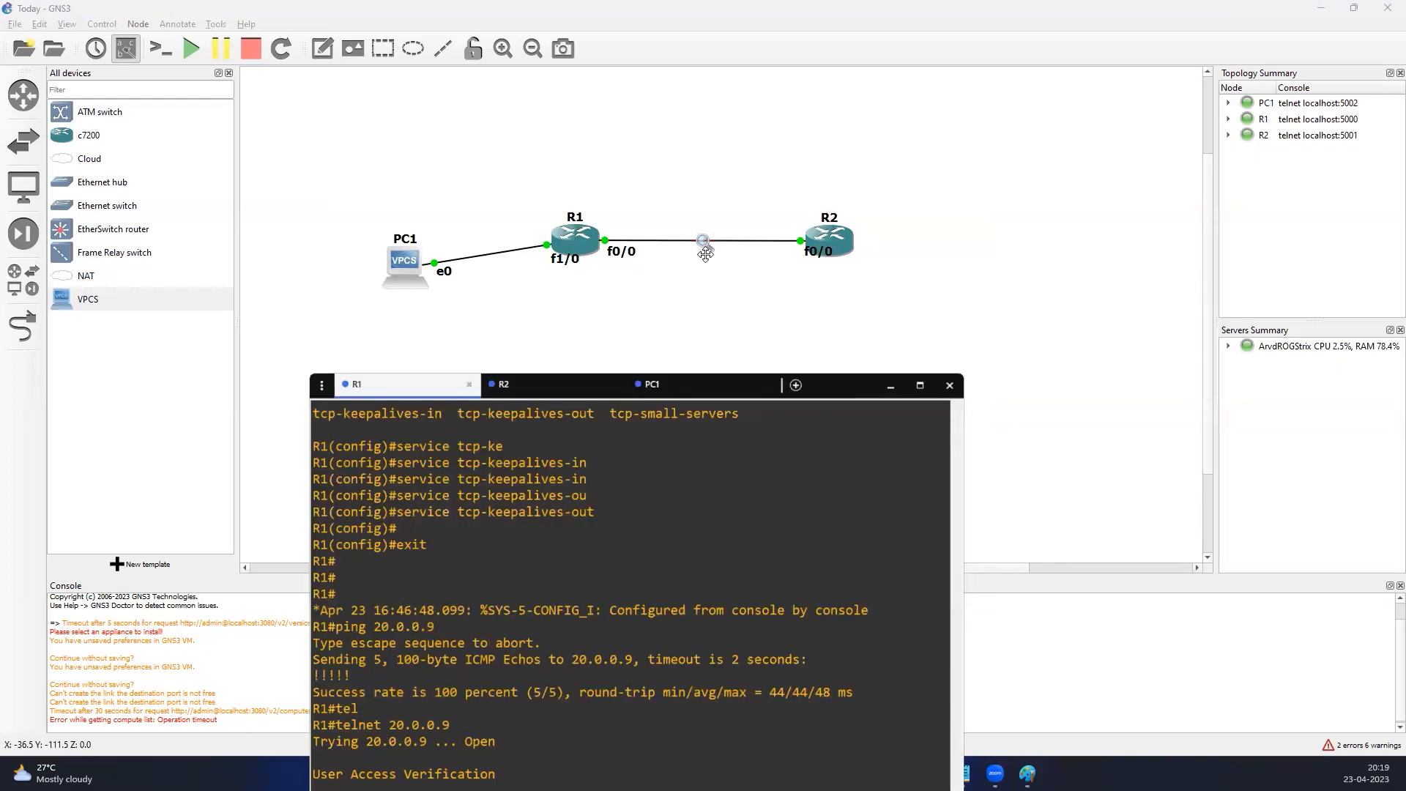
right_click(703, 241)
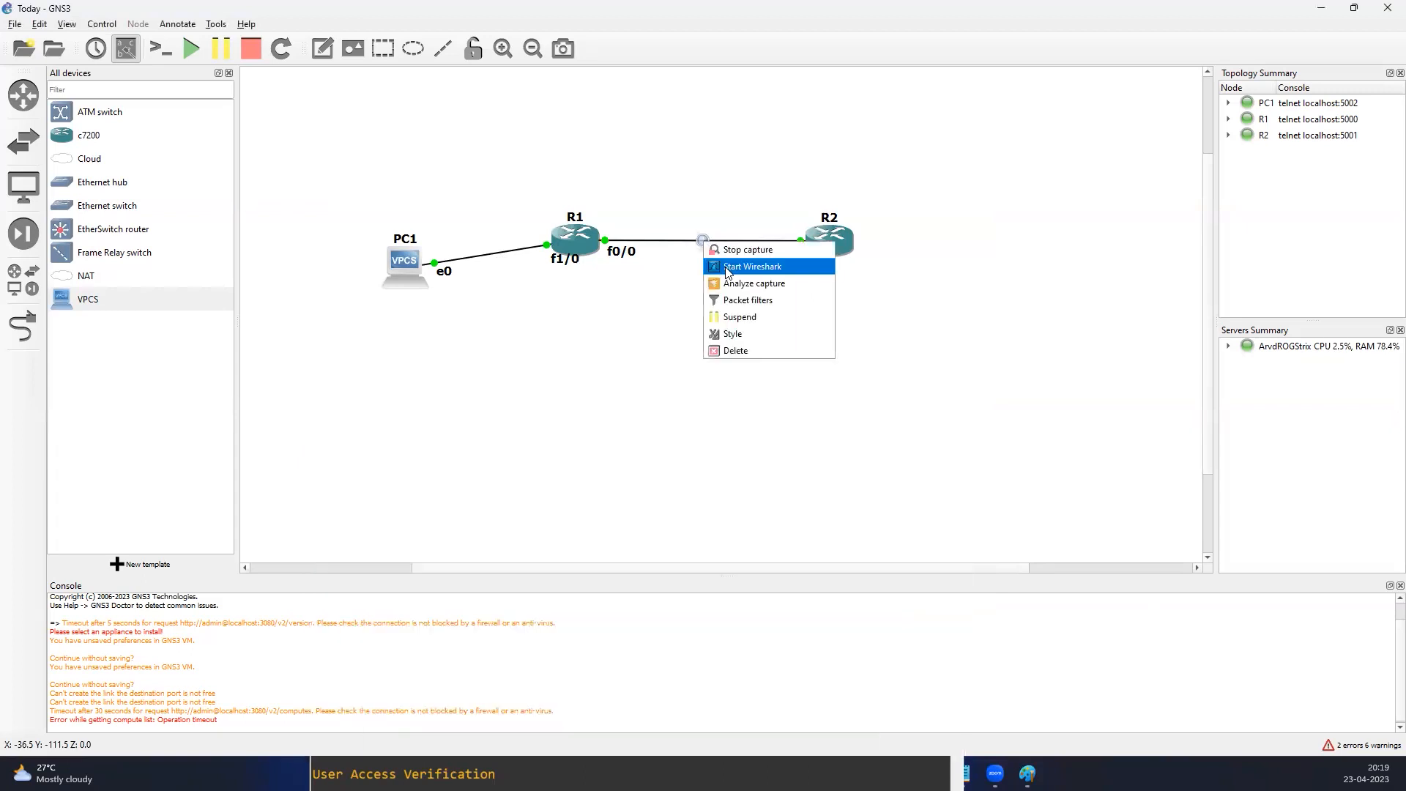
left_click(725, 266)
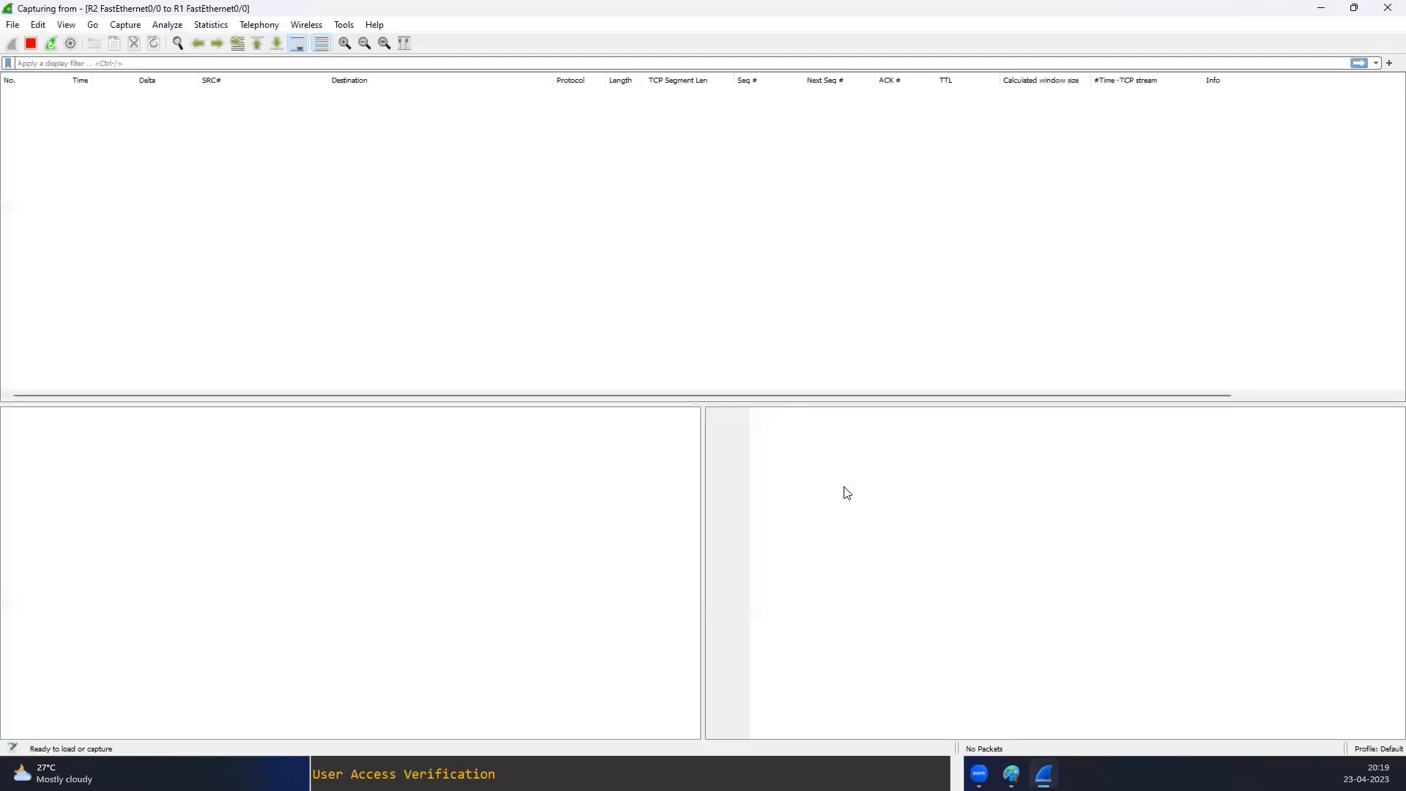
Shrink the Wireshark window, place it below the topology and select the TELNET packet sent from 20.0.0.9 to 20.0.0.1
left_click(1348, 13)
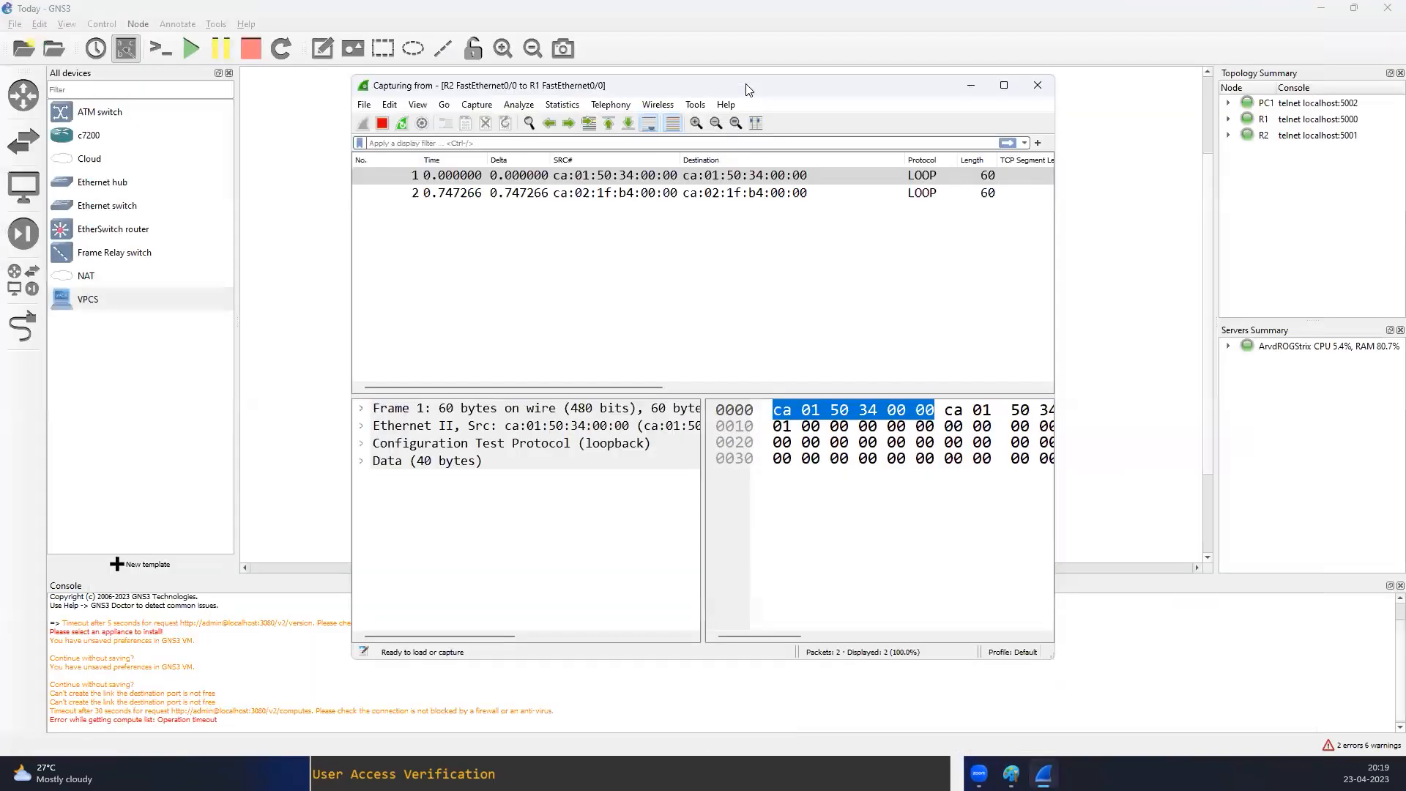
left_click_drag(641, 86, 647, 307)
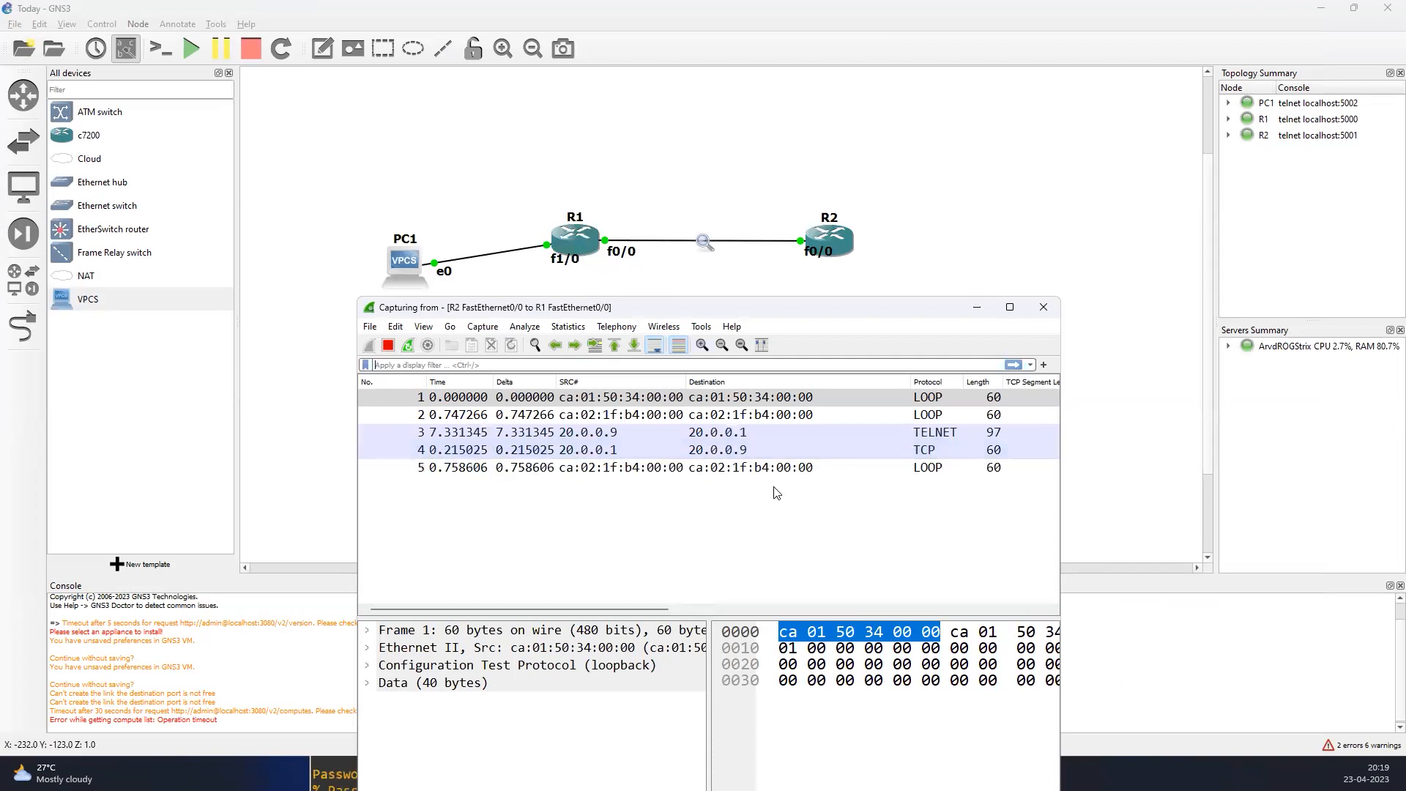
left_click(623, 432)
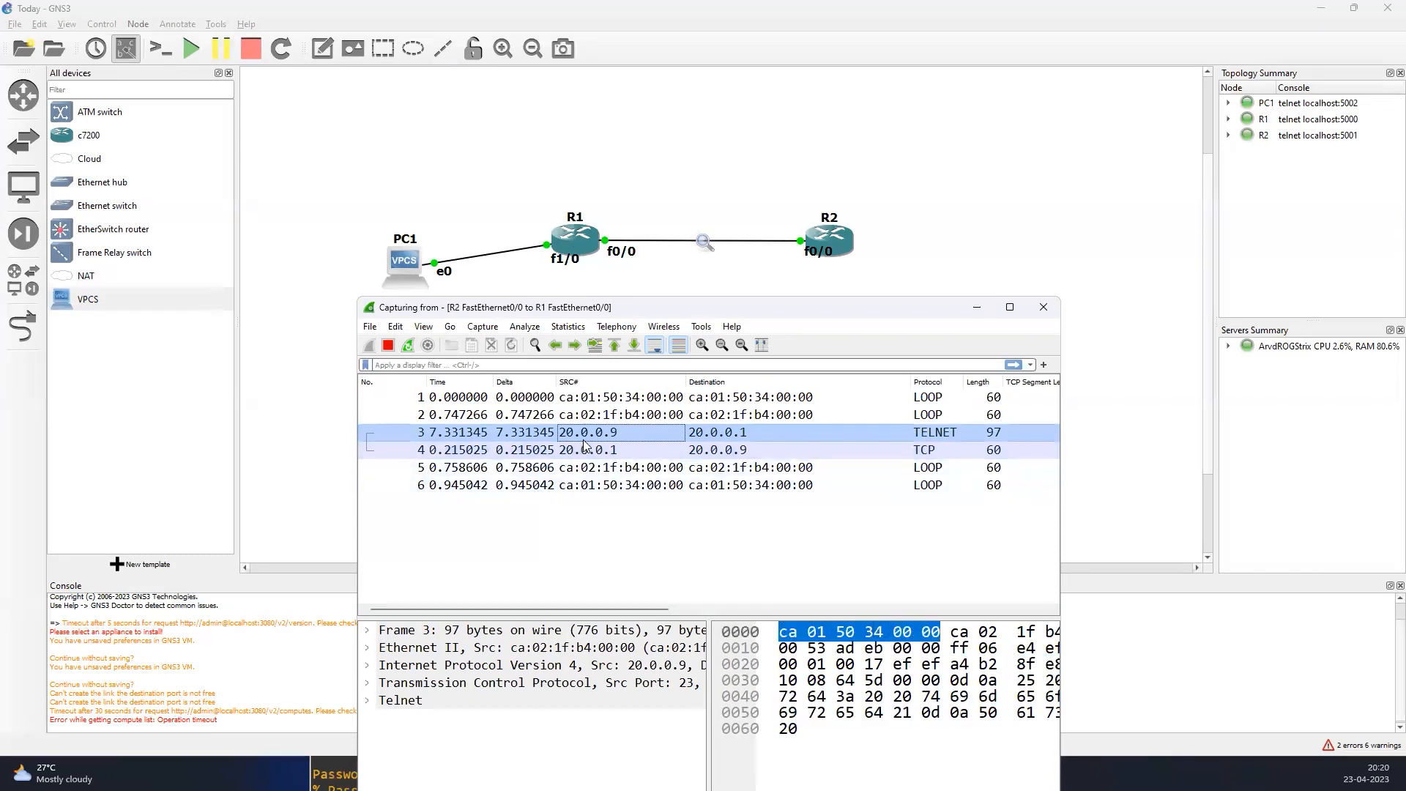
Submit the pending Telnet password prompts blank in R1's console and expand Wireshark to full screen to view the exchange
left_click(334, 774)
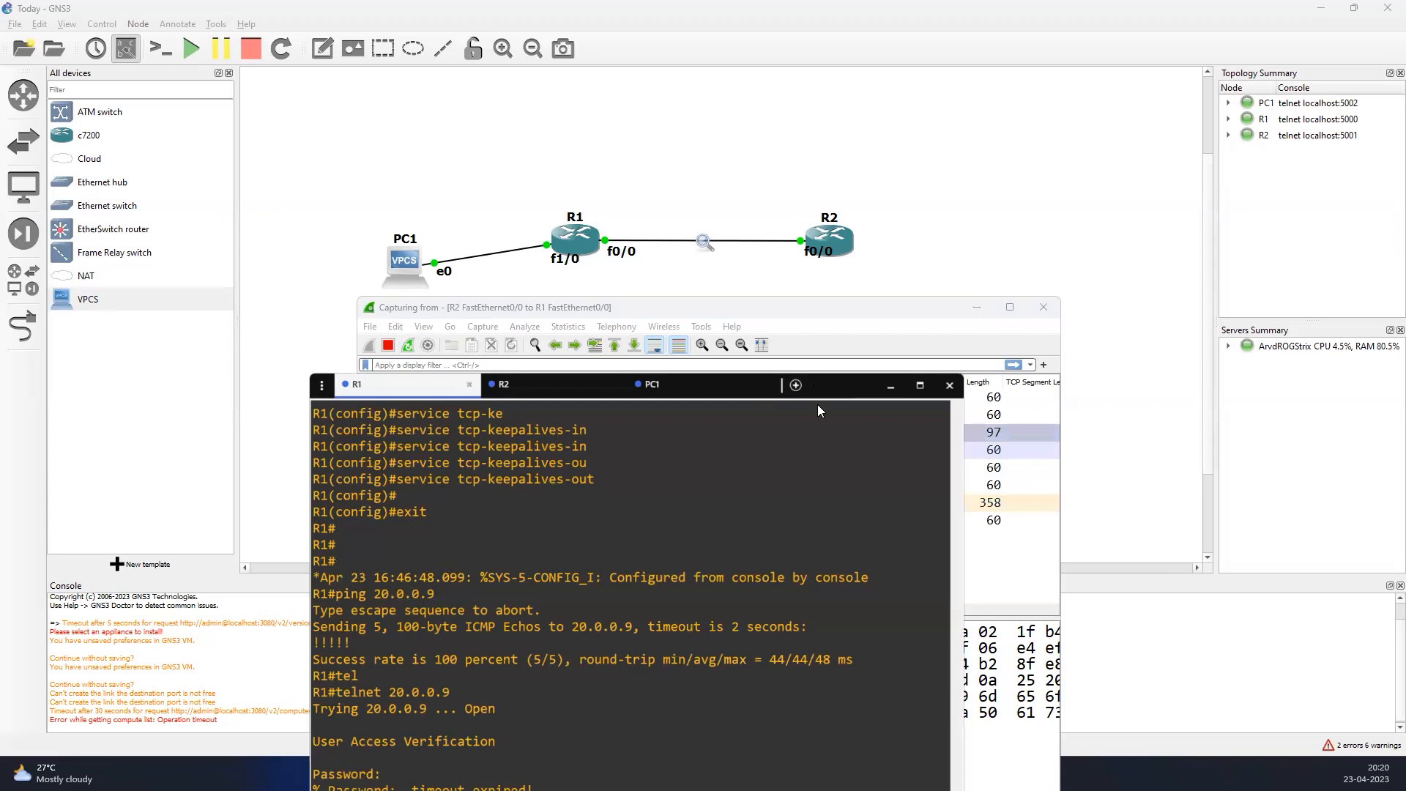
left_click_drag(817, 386, 796, 143)
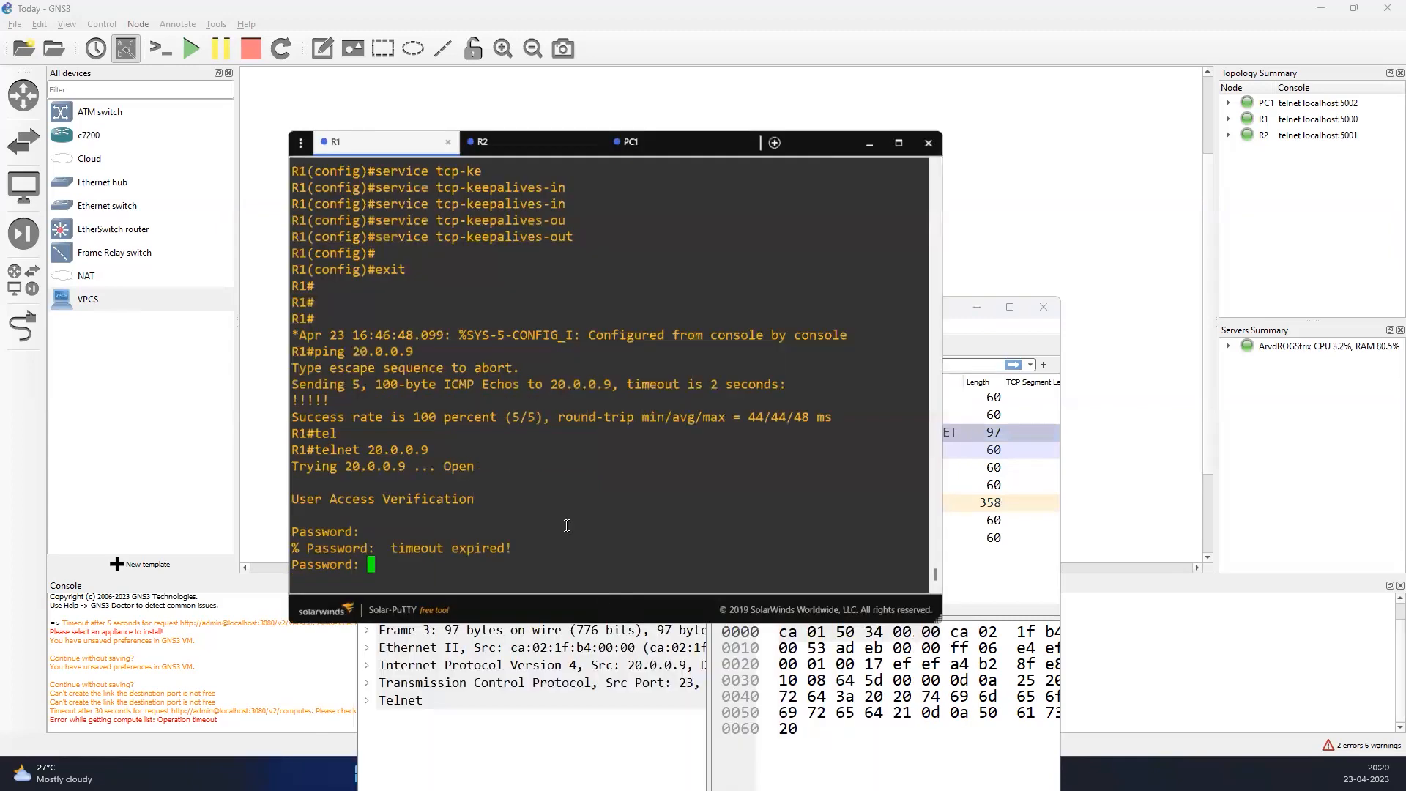
key("Return")
key("Return")
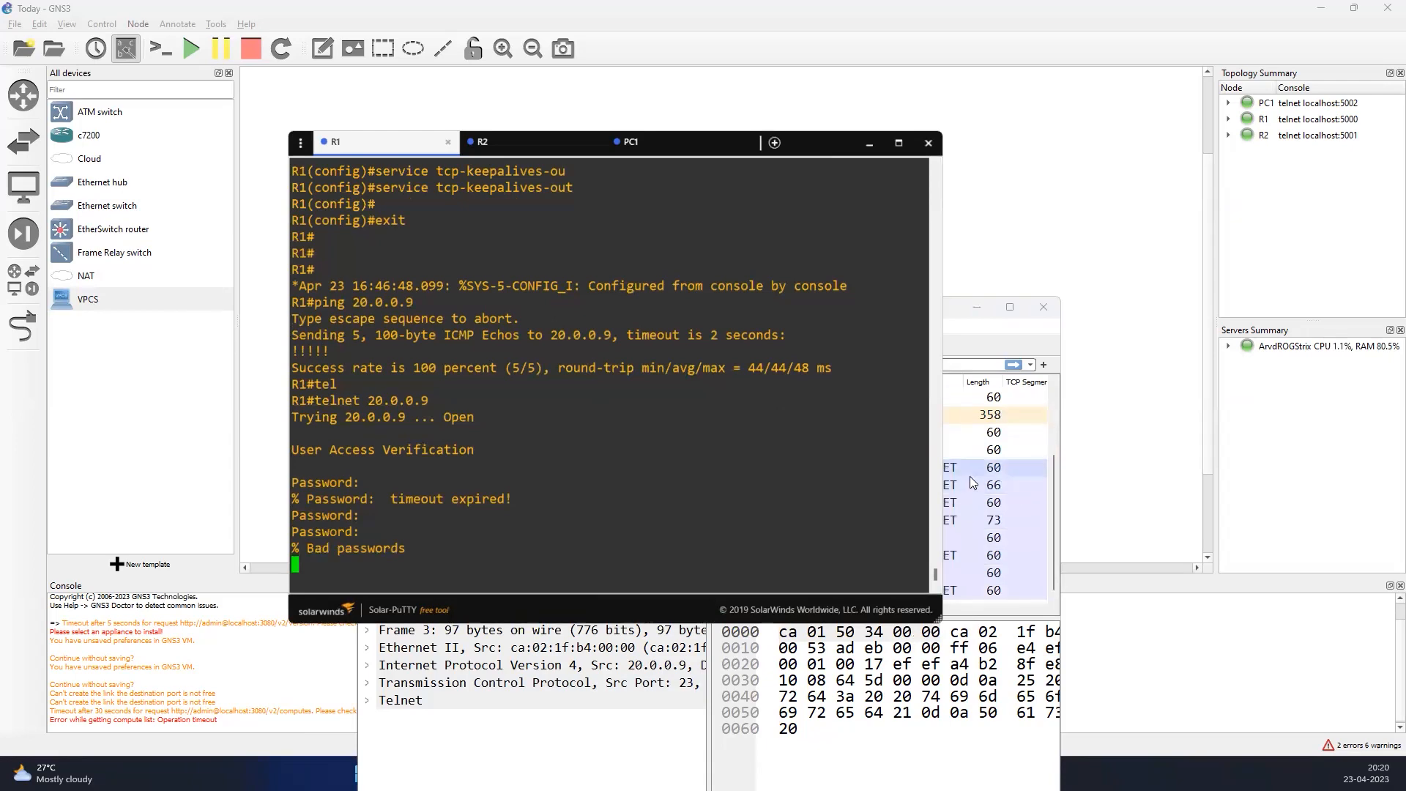
left_click(1017, 331)
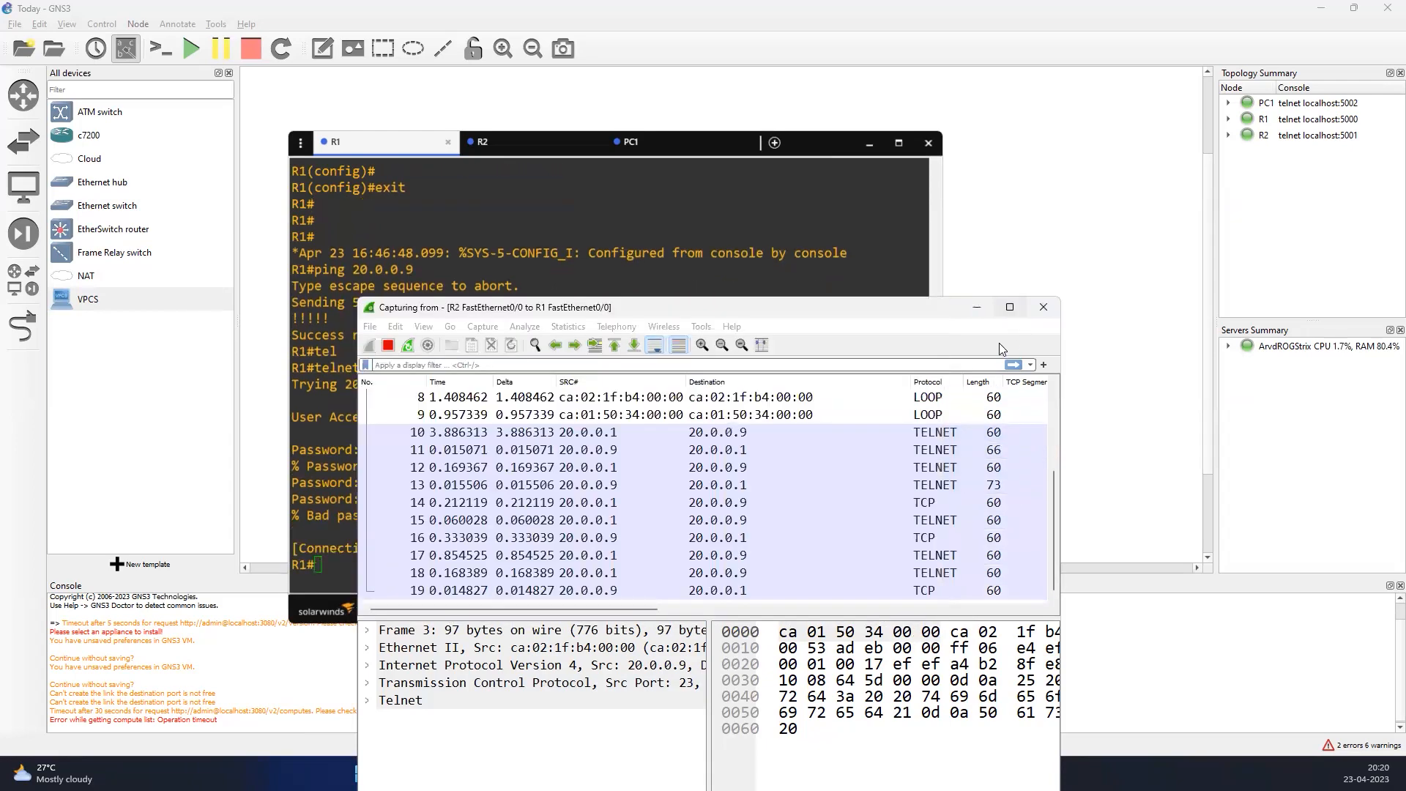
double_click(833, 319)
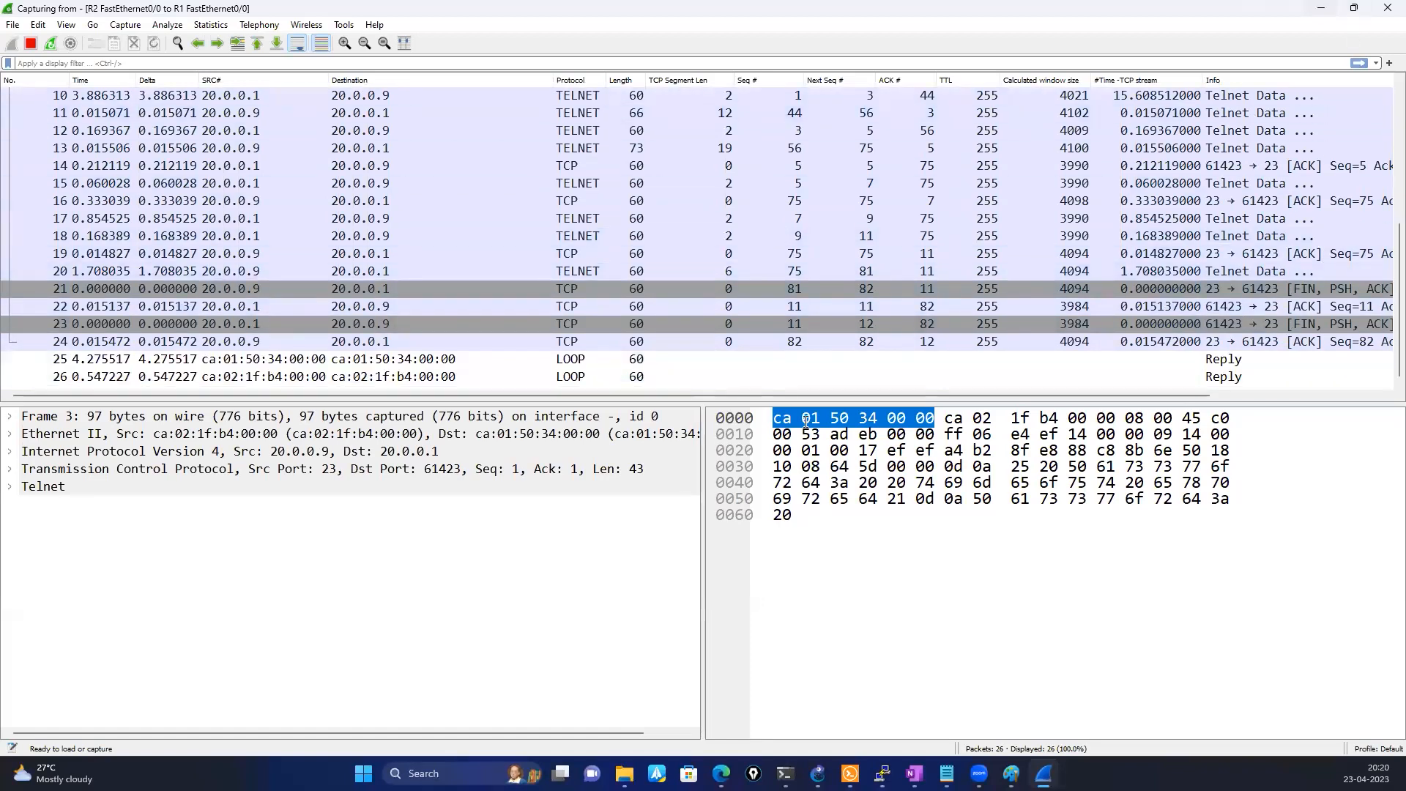
Reconnect from R1 to 20.0.0.9 by Telnet with the login password and enter R2's privileged mode with the enable password
left_click(1322, 9)
key("Up")
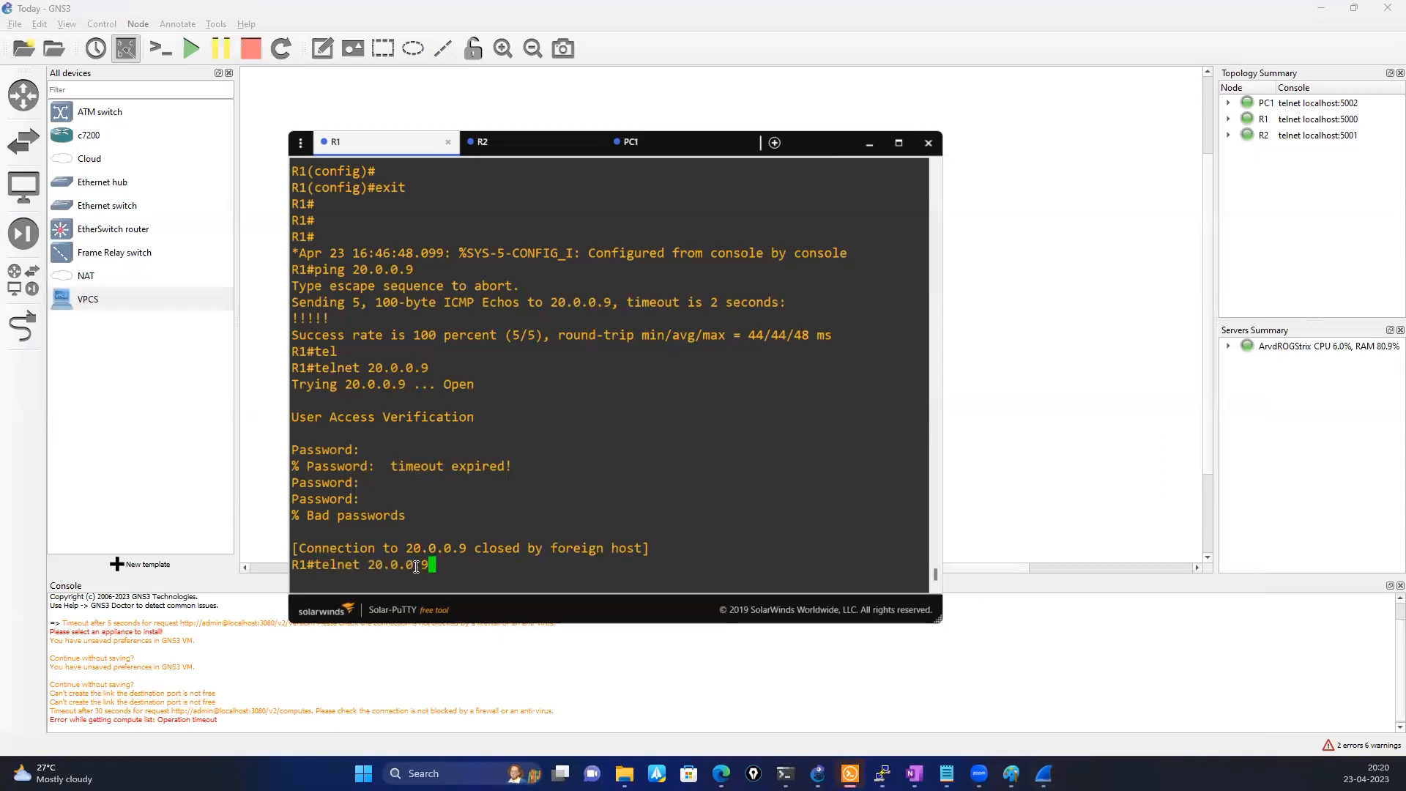
key("Return")
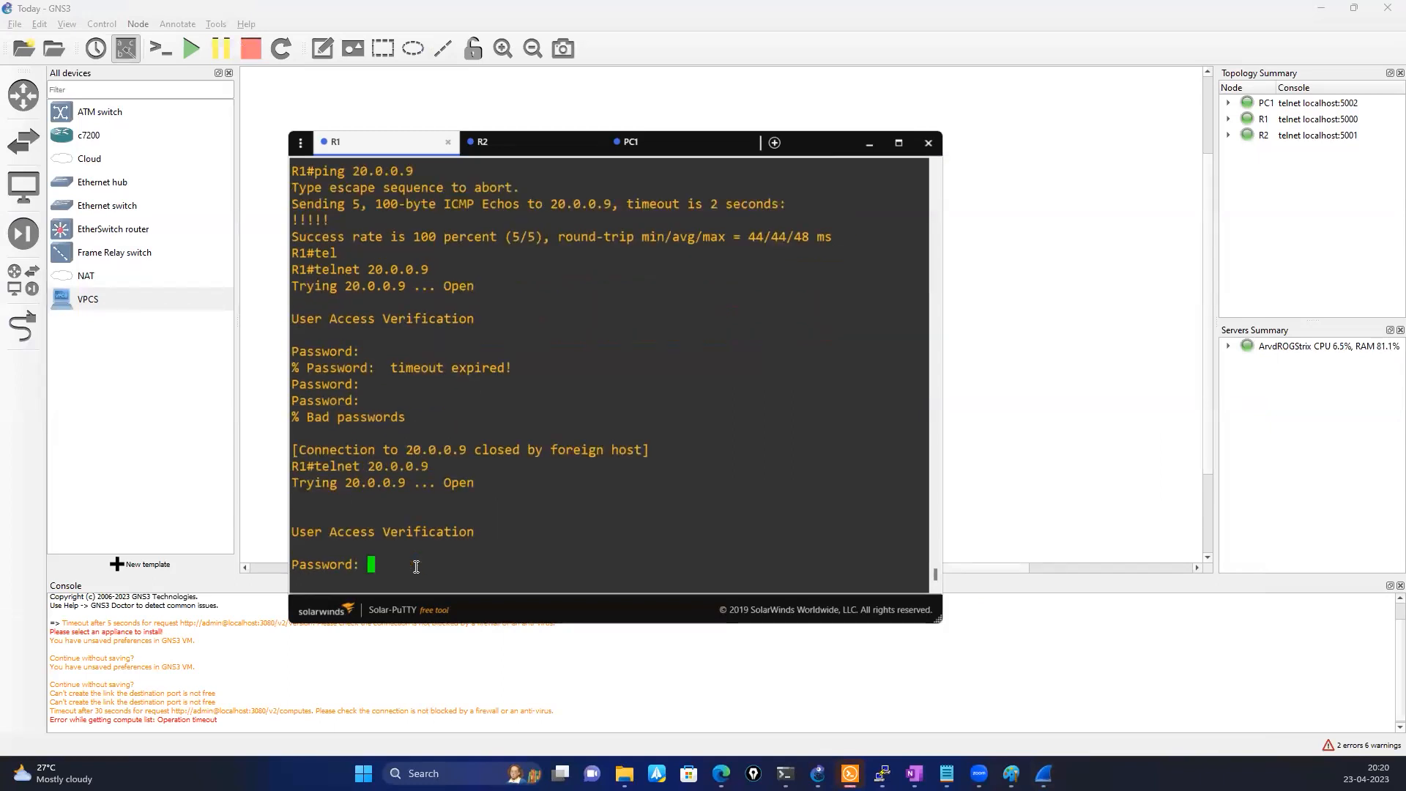
key("Return")
type("en")
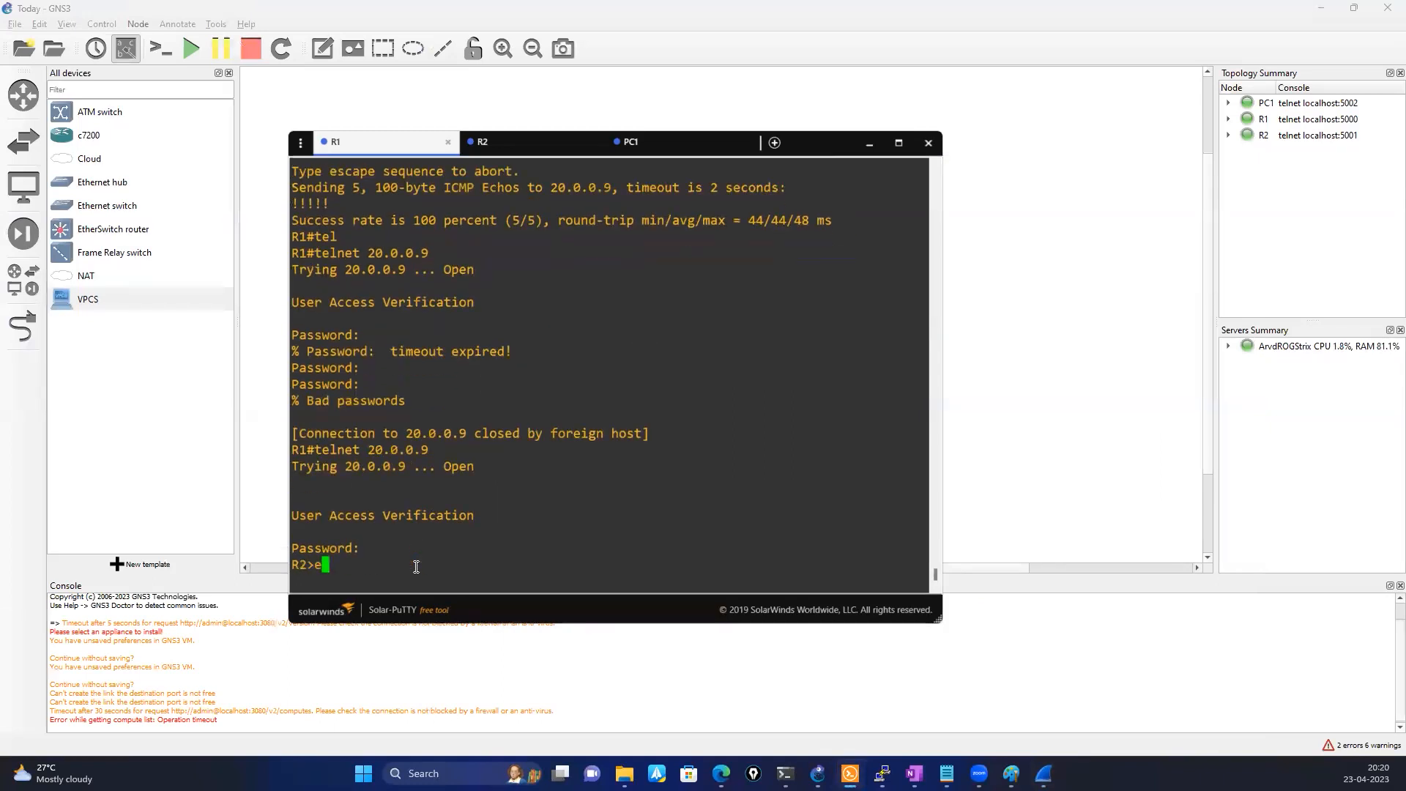
key("Return")
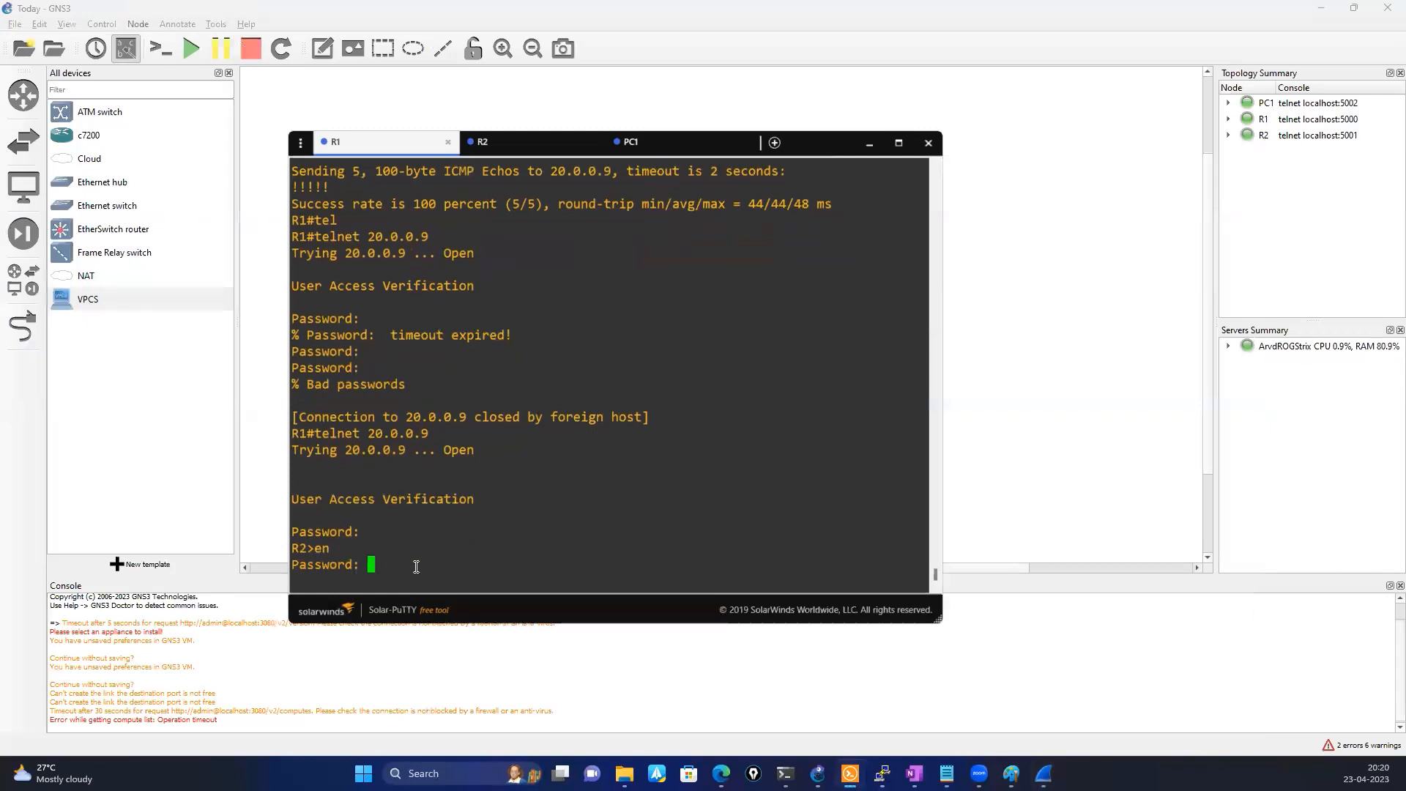
key("Return")
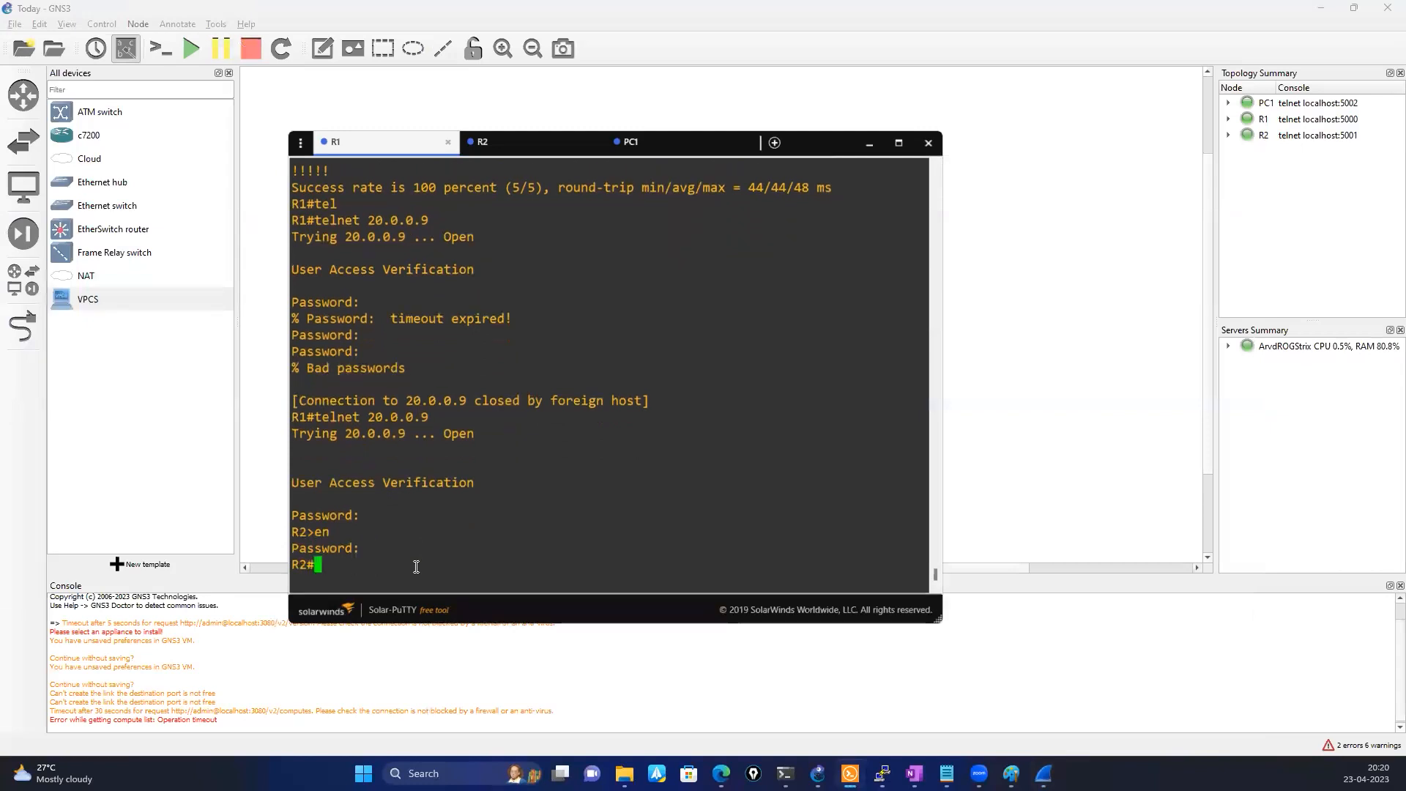
Bring R2's console in front of the Wireshark capture and run show tcp brief to list its TCP connections
left_click(1043, 773)
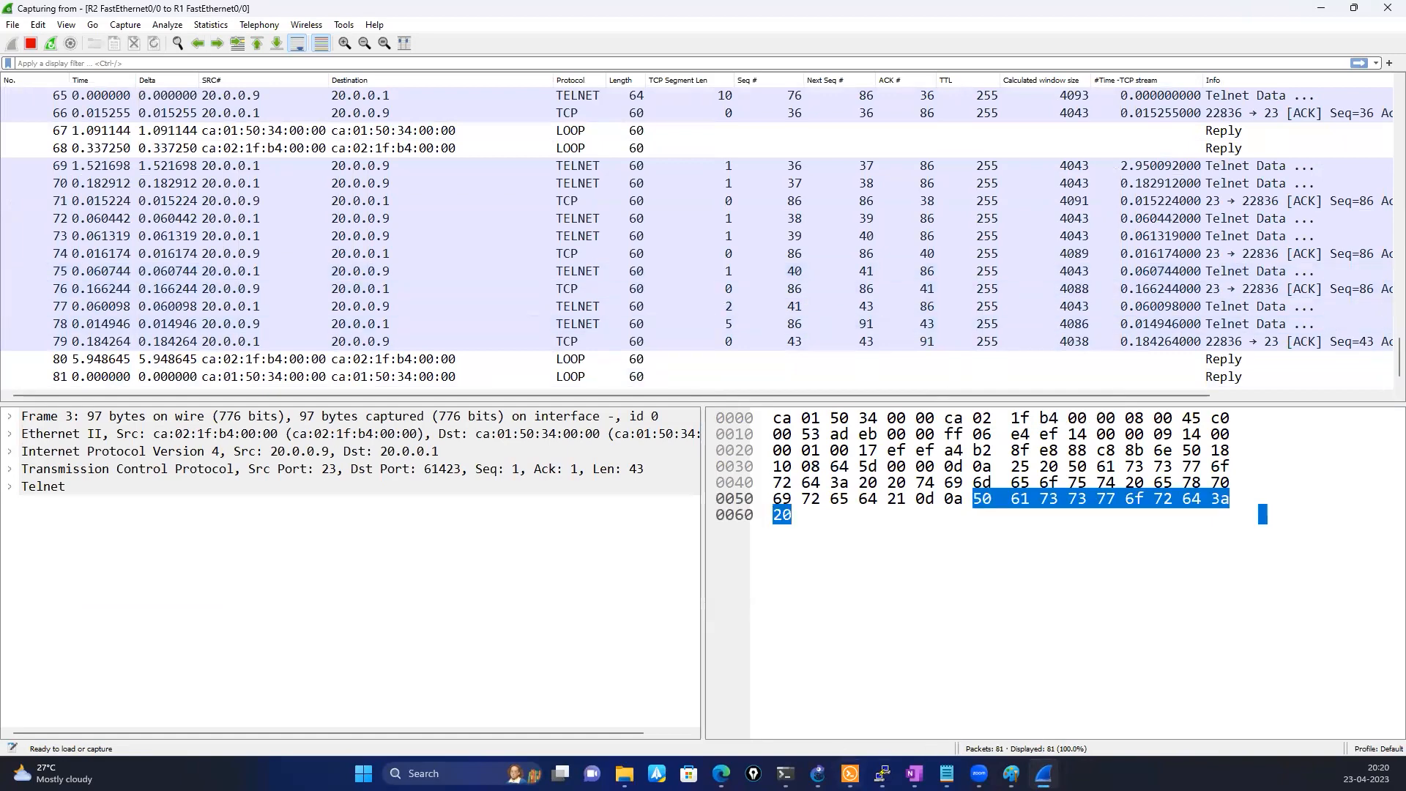
left_click(849, 774)
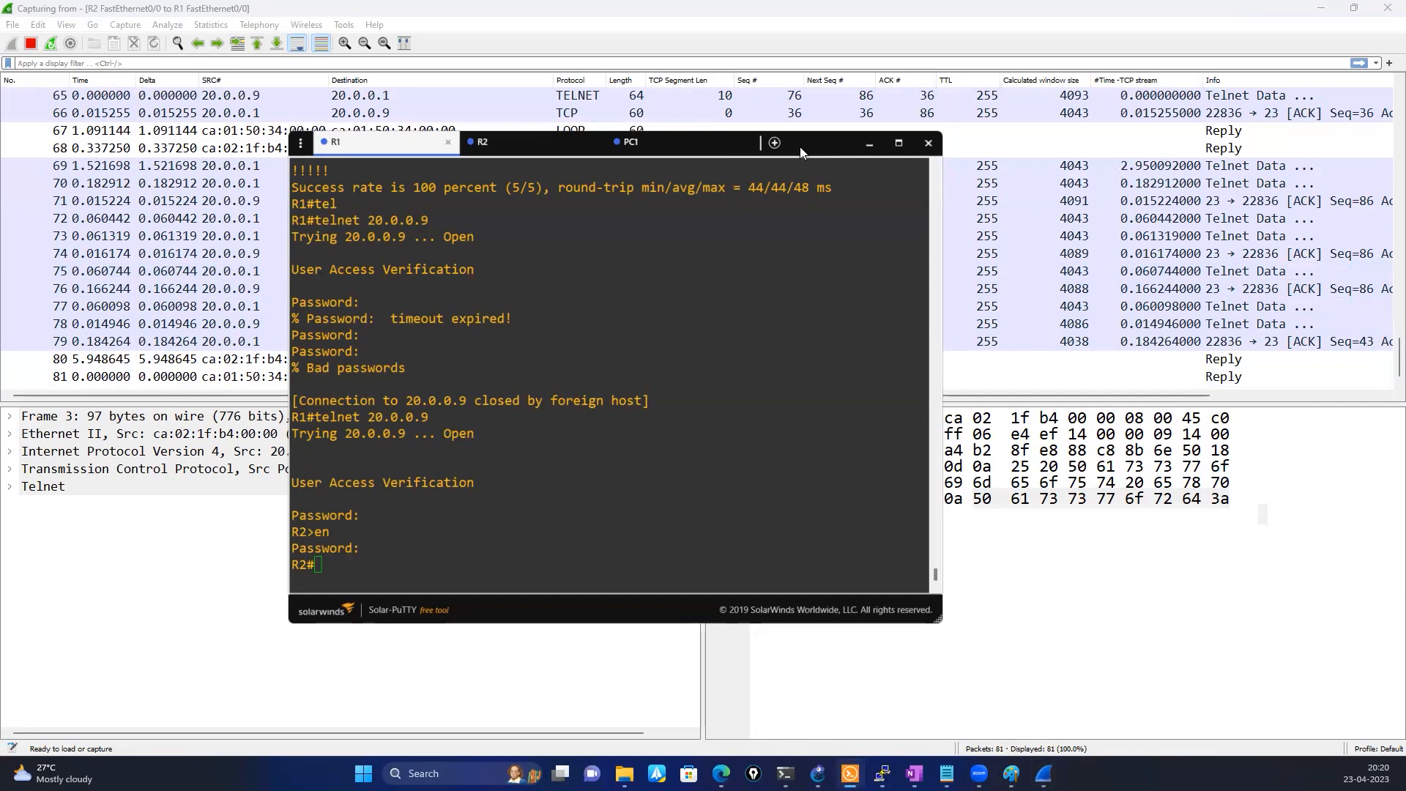
left_click_drag(800, 146, 930, 204)
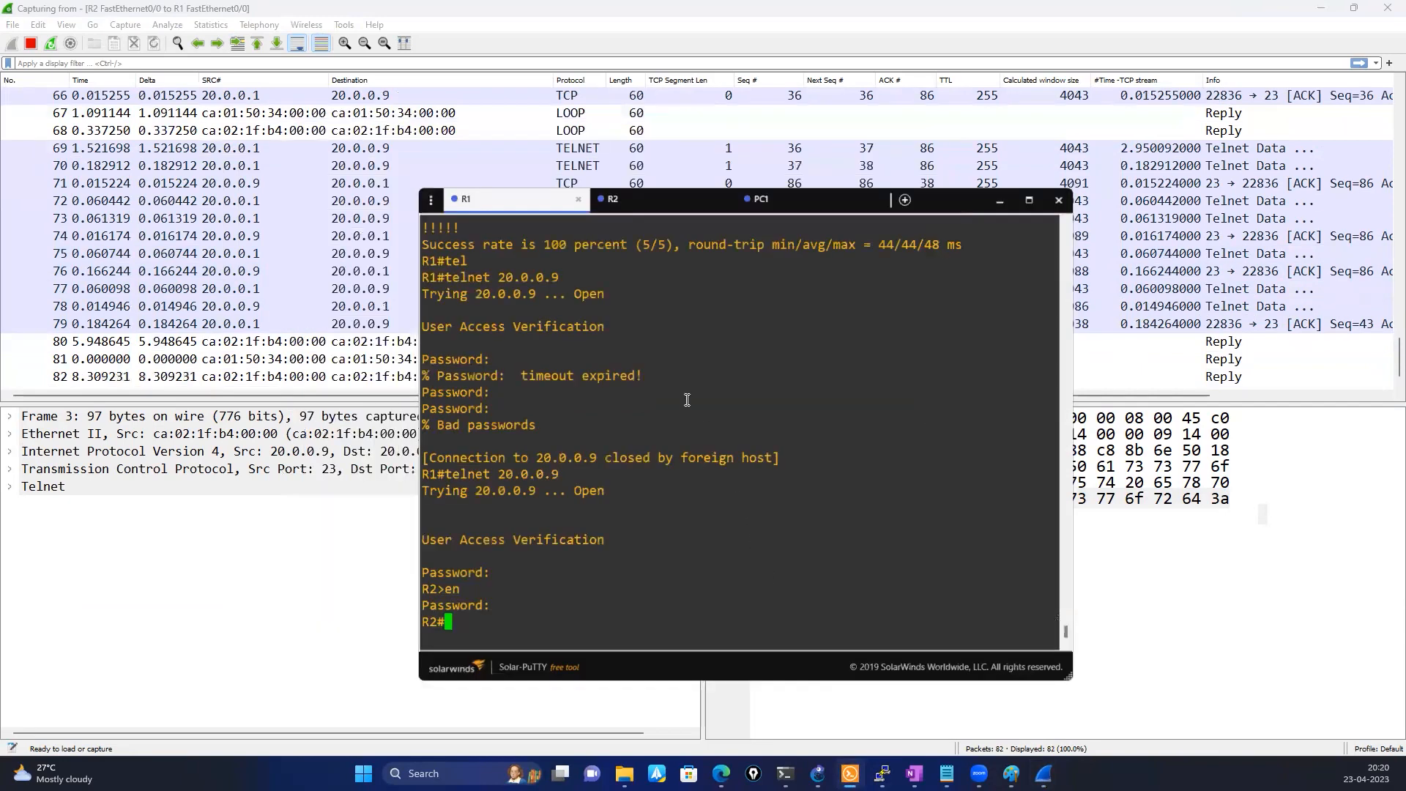
left_click(640, 213)
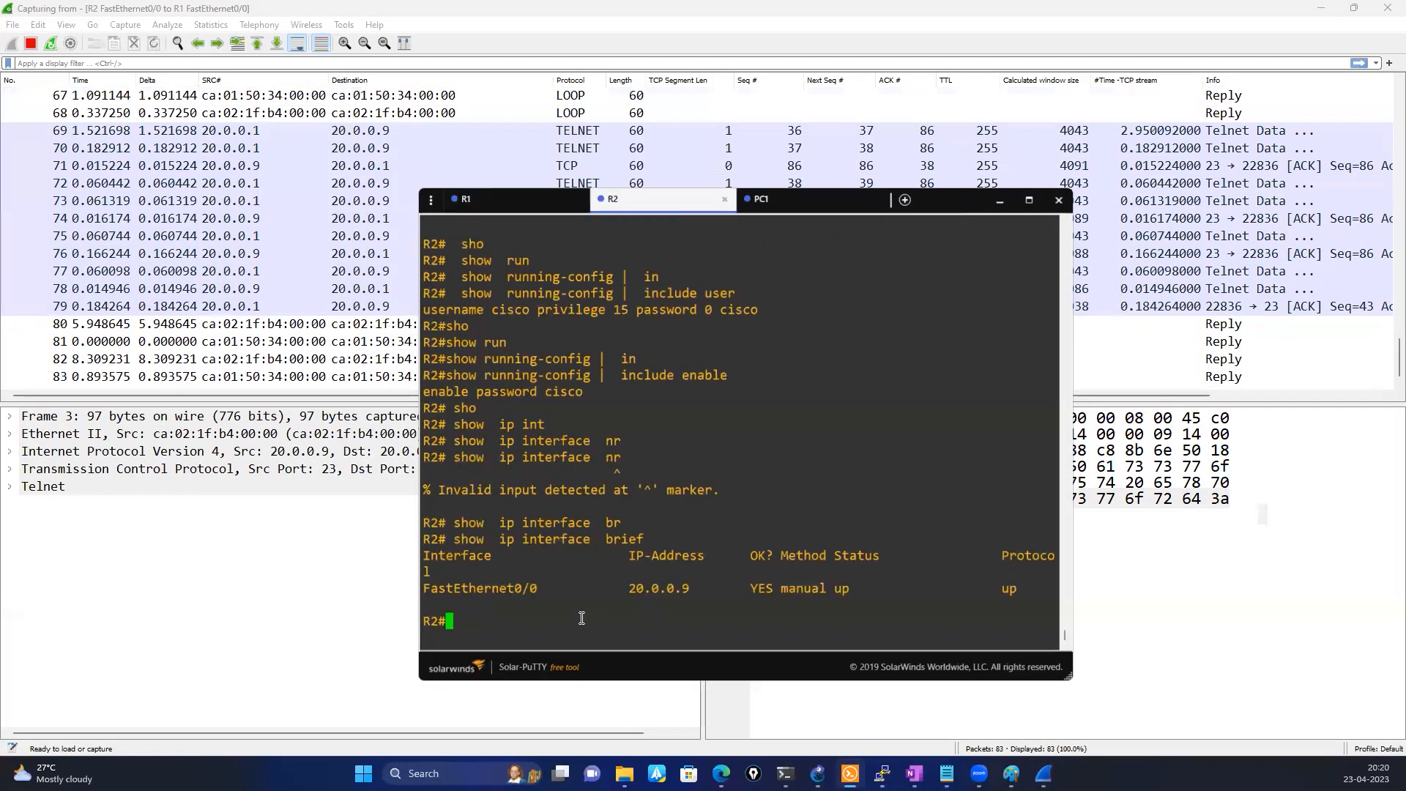
type("sho")
key("Tab")
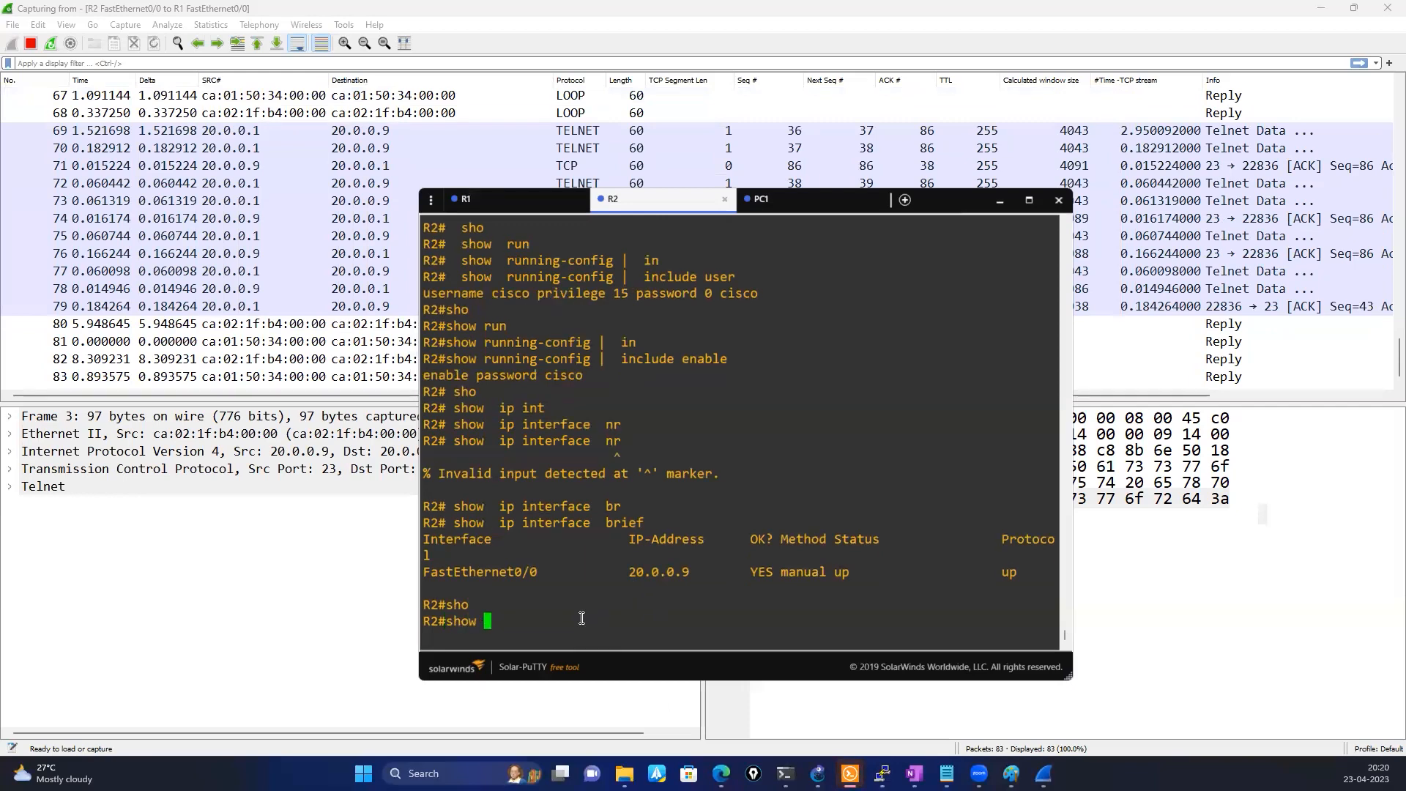
type("tc")
key("Tab")
type("br")
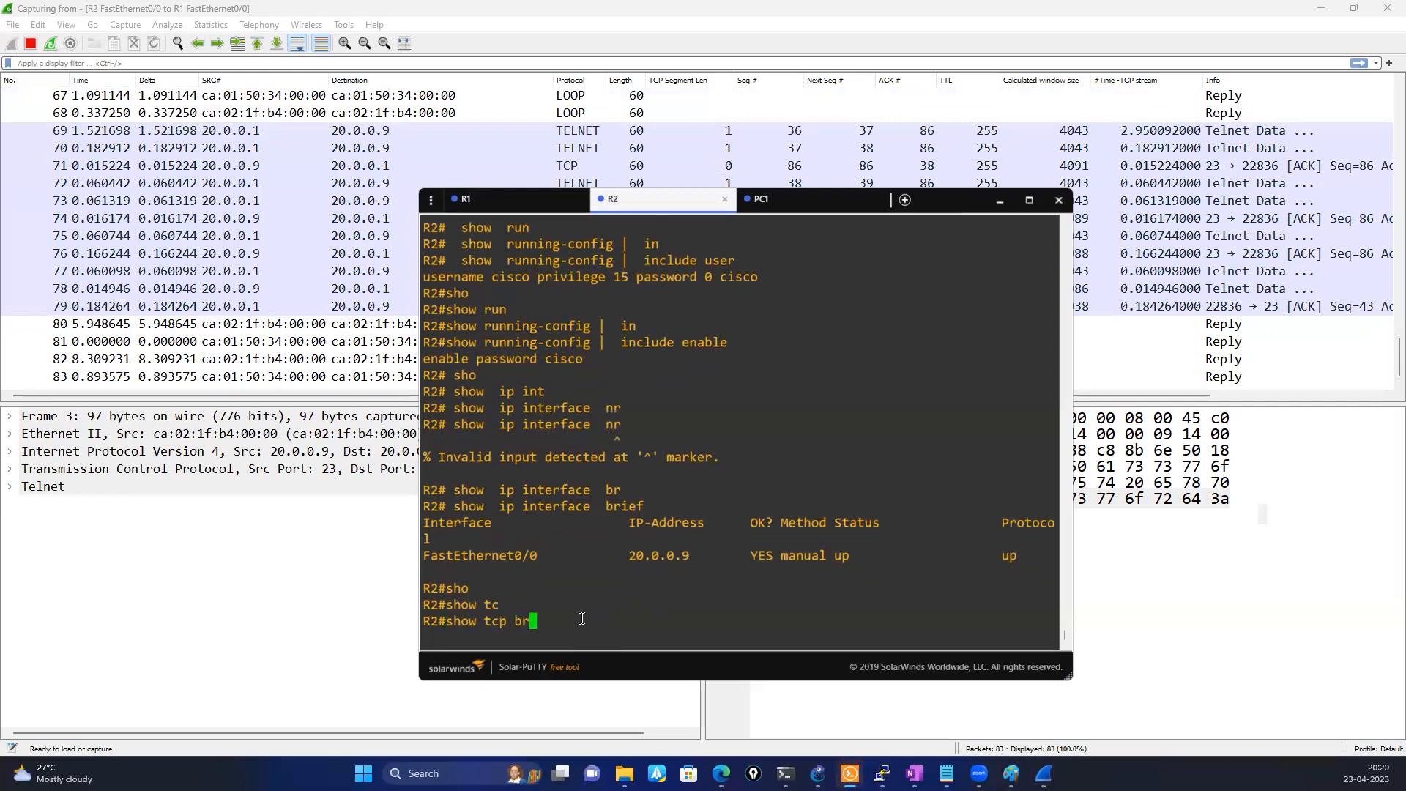
key("Tab")
key("Return")
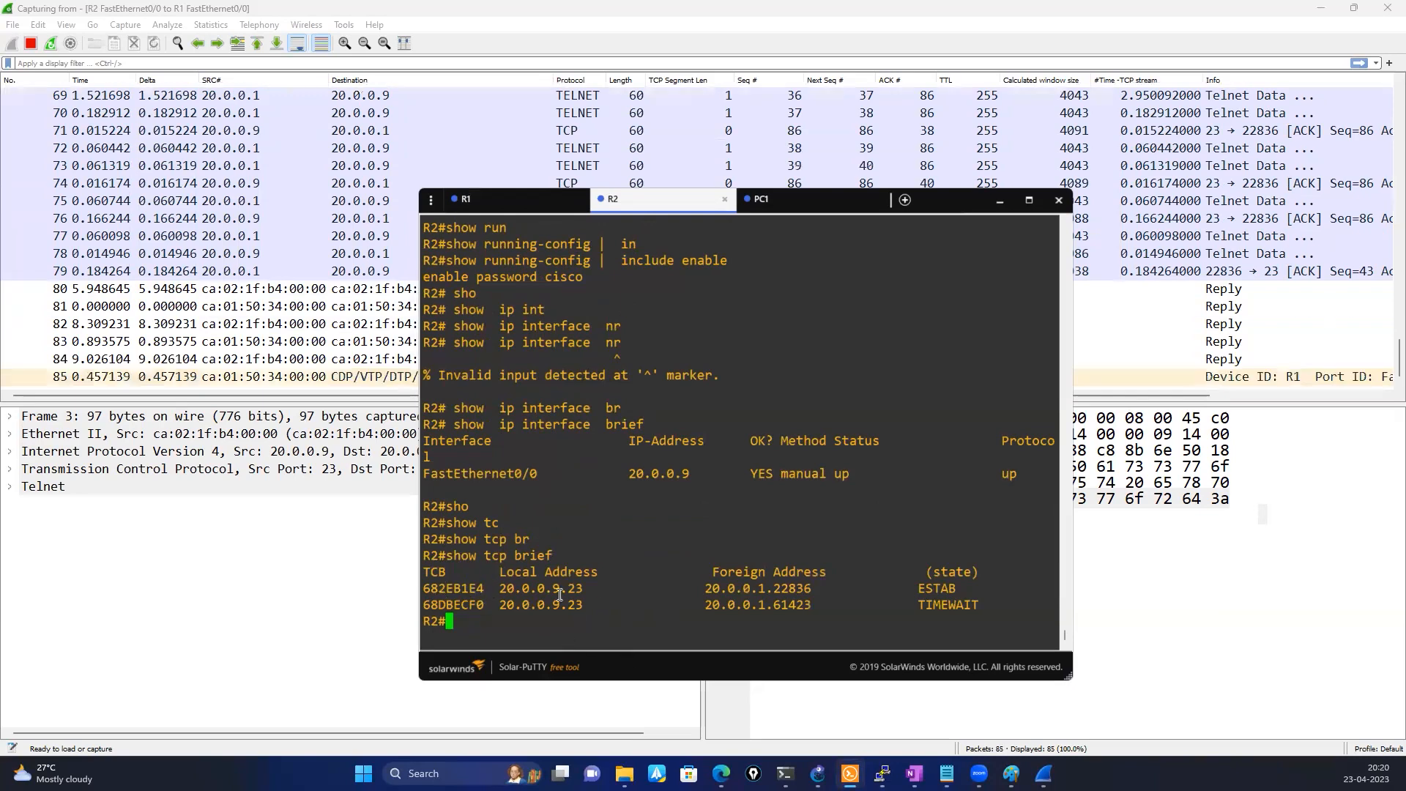
Compare the first connection's local address with the FastEthernet0/0 address, and examine its foreign address and state
left_click_drag(495, 590, 582, 592)
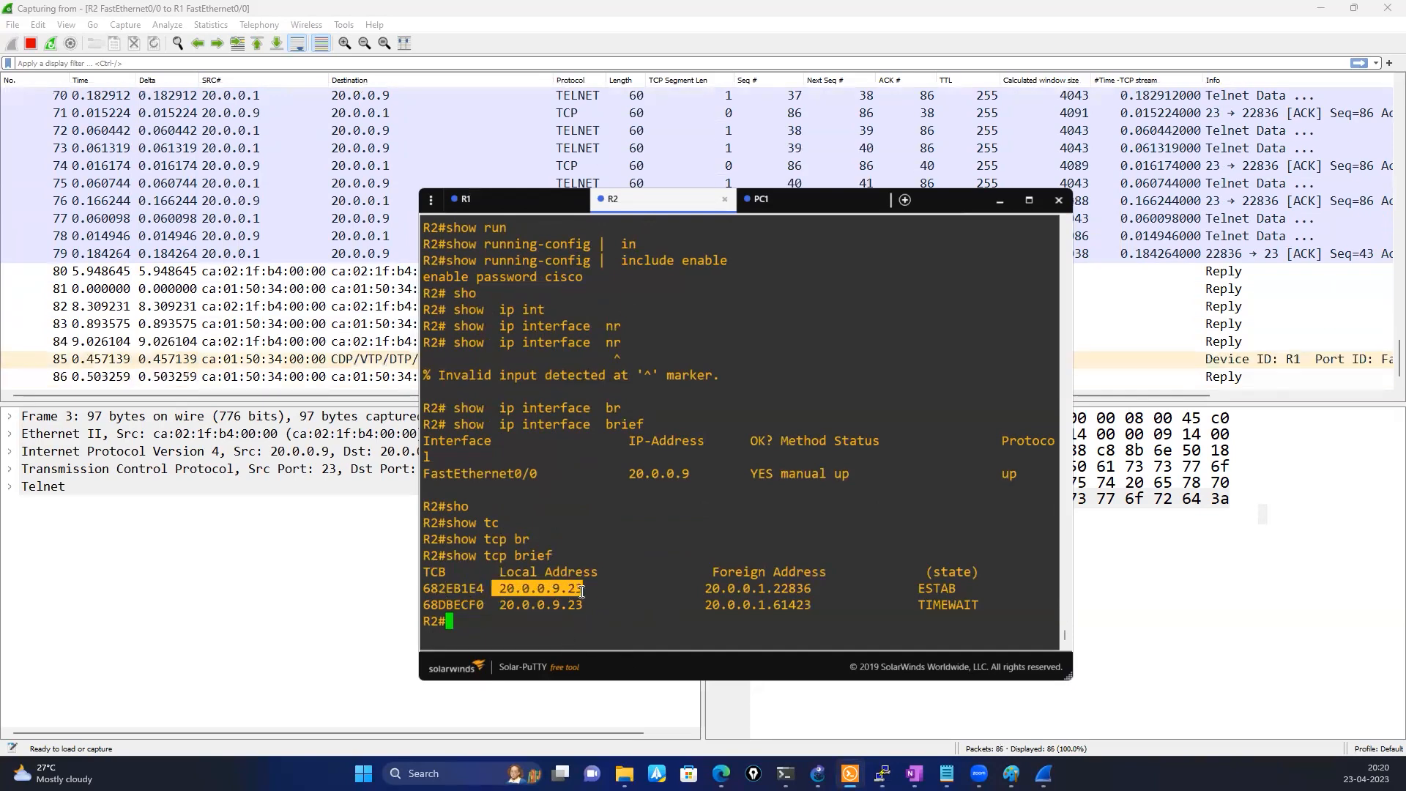
left_click_drag(629, 473, 689, 475)
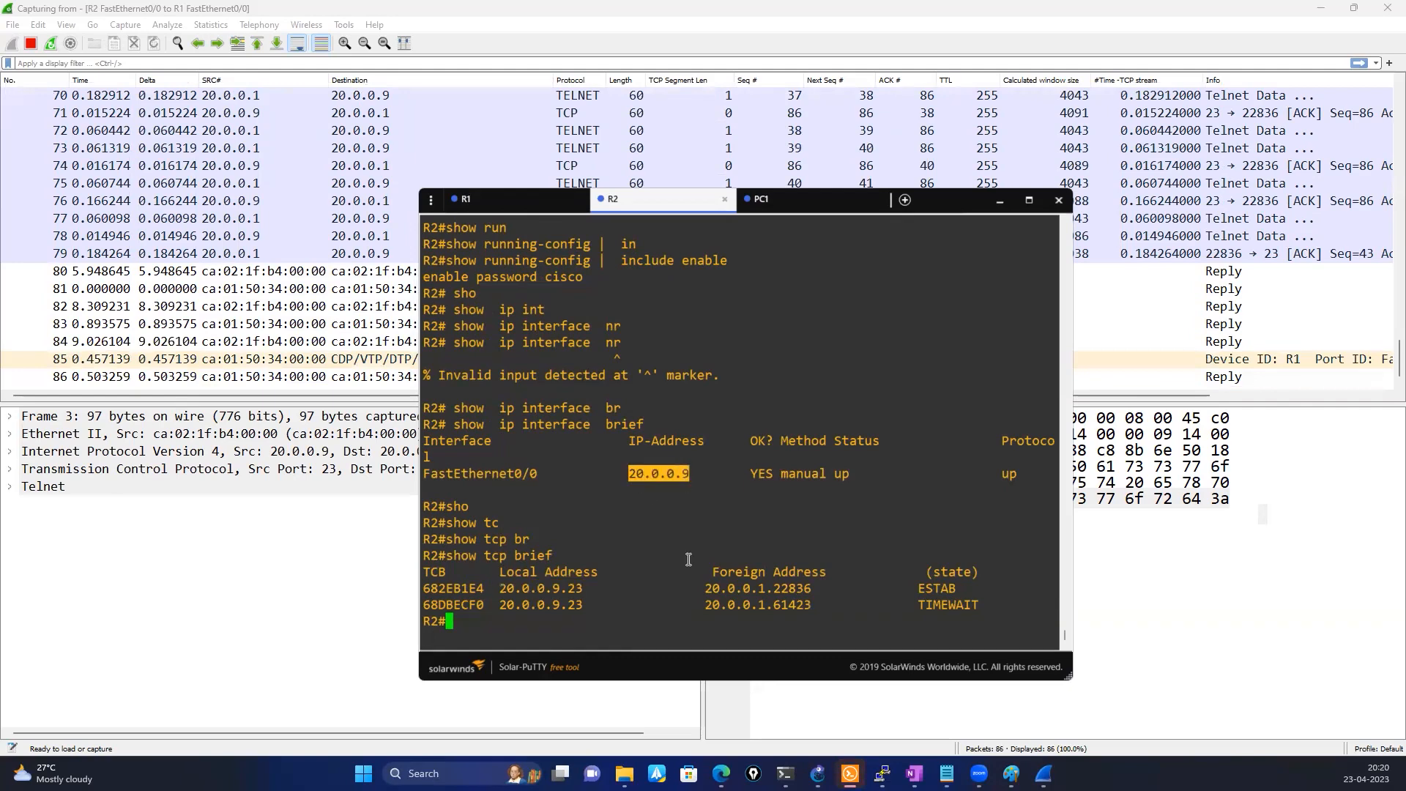
left_click_drag(704, 589, 807, 589)
left_click_drag(918, 589, 960, 590)
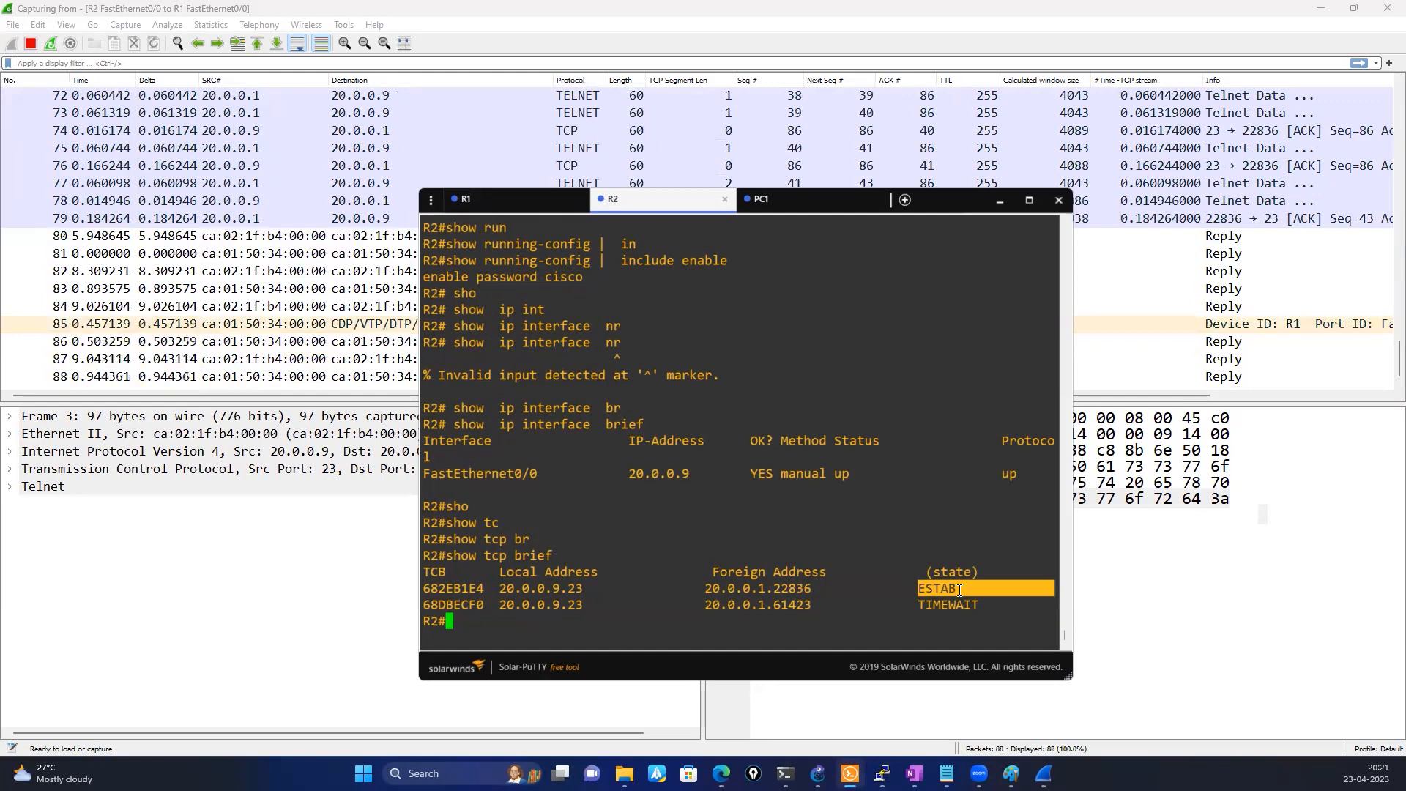
left_click(542, 608)
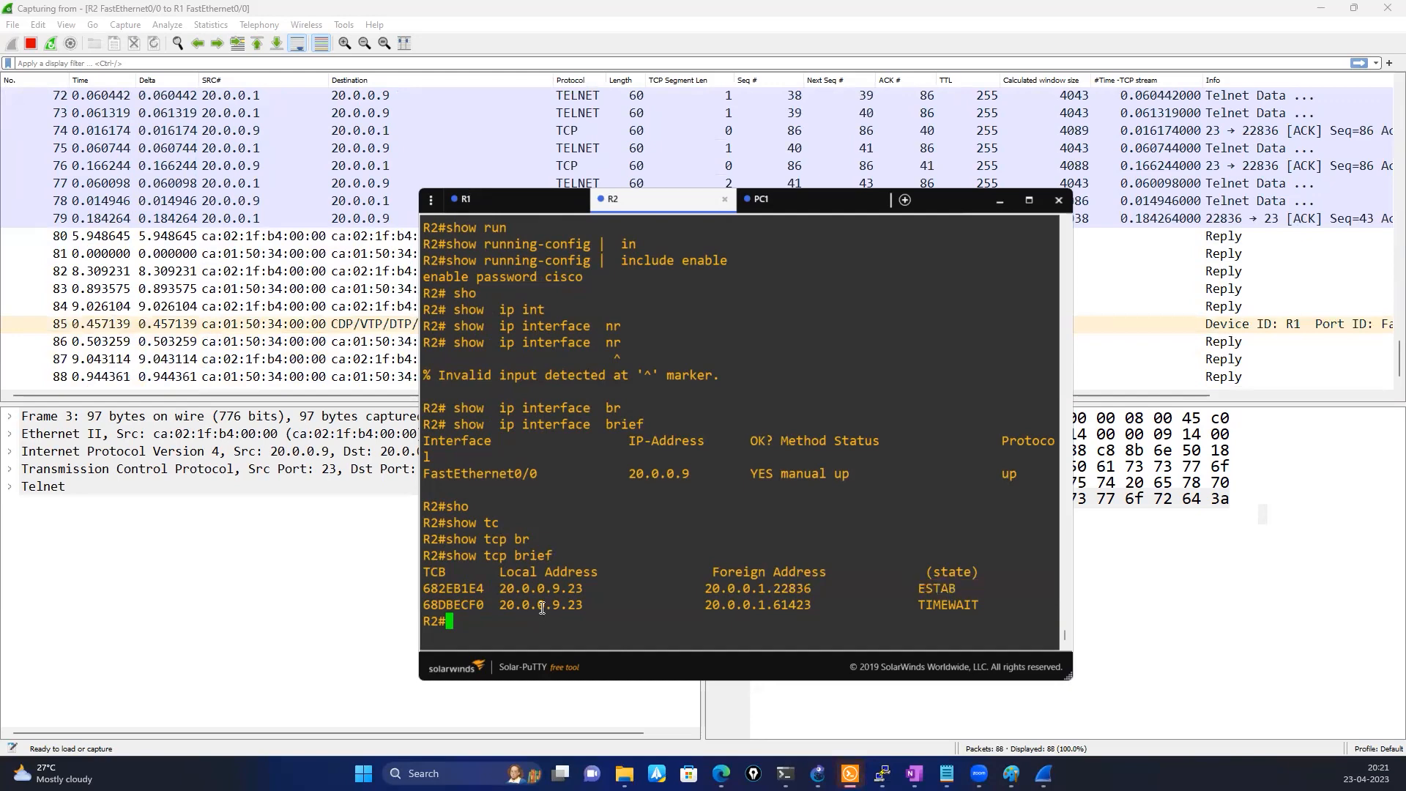
List the available options of the show tcp command on R2
type("sho")
key("Tab")
type("tc")
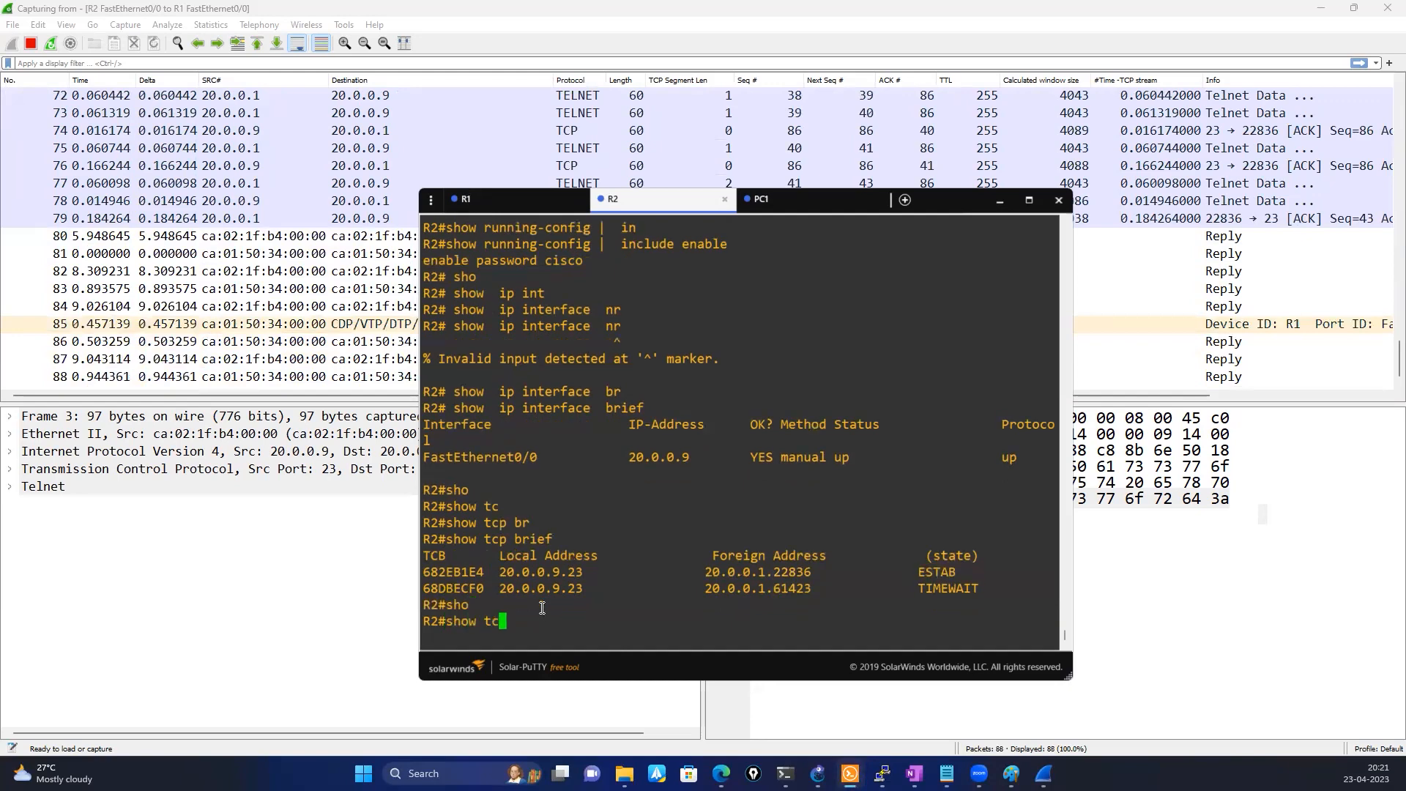
key("Tab")
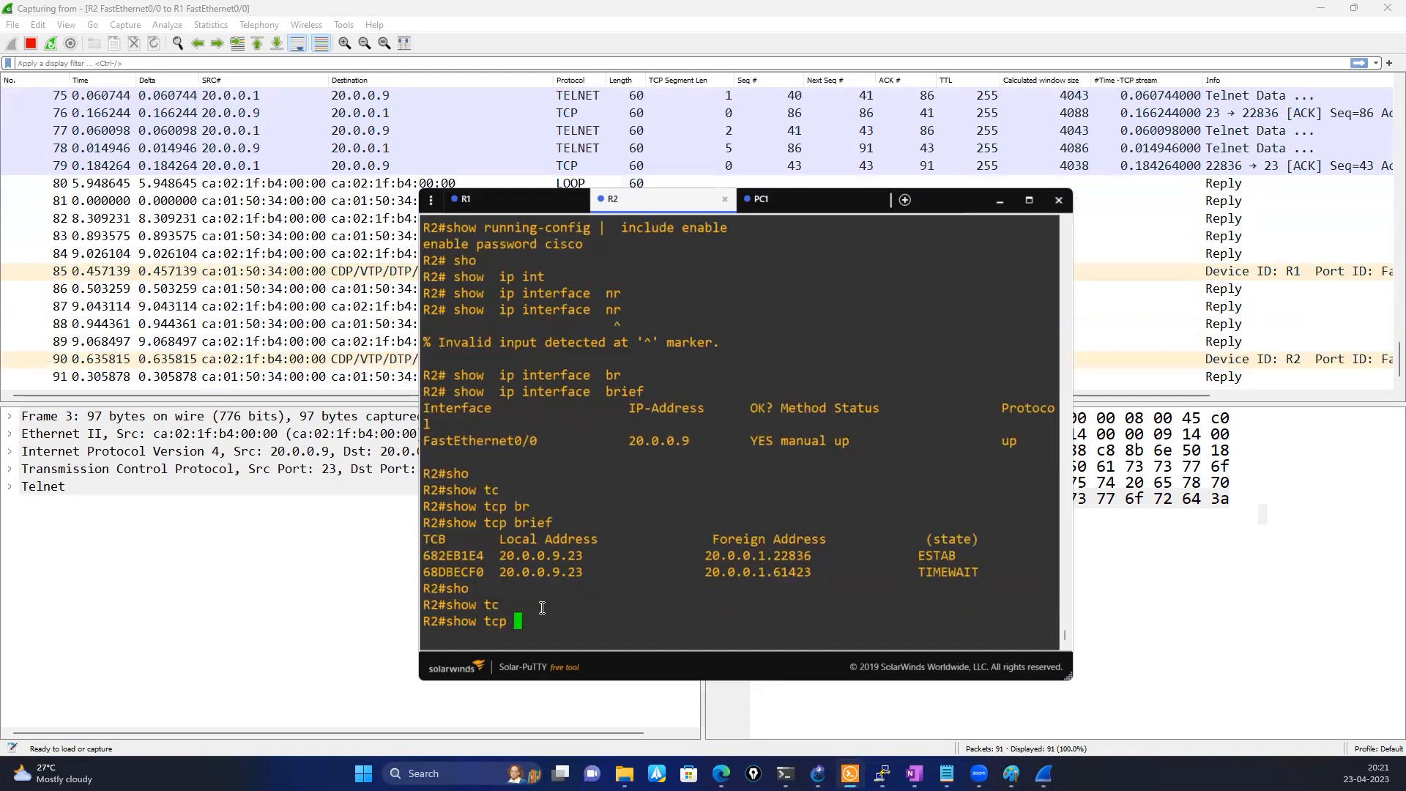
type("?")
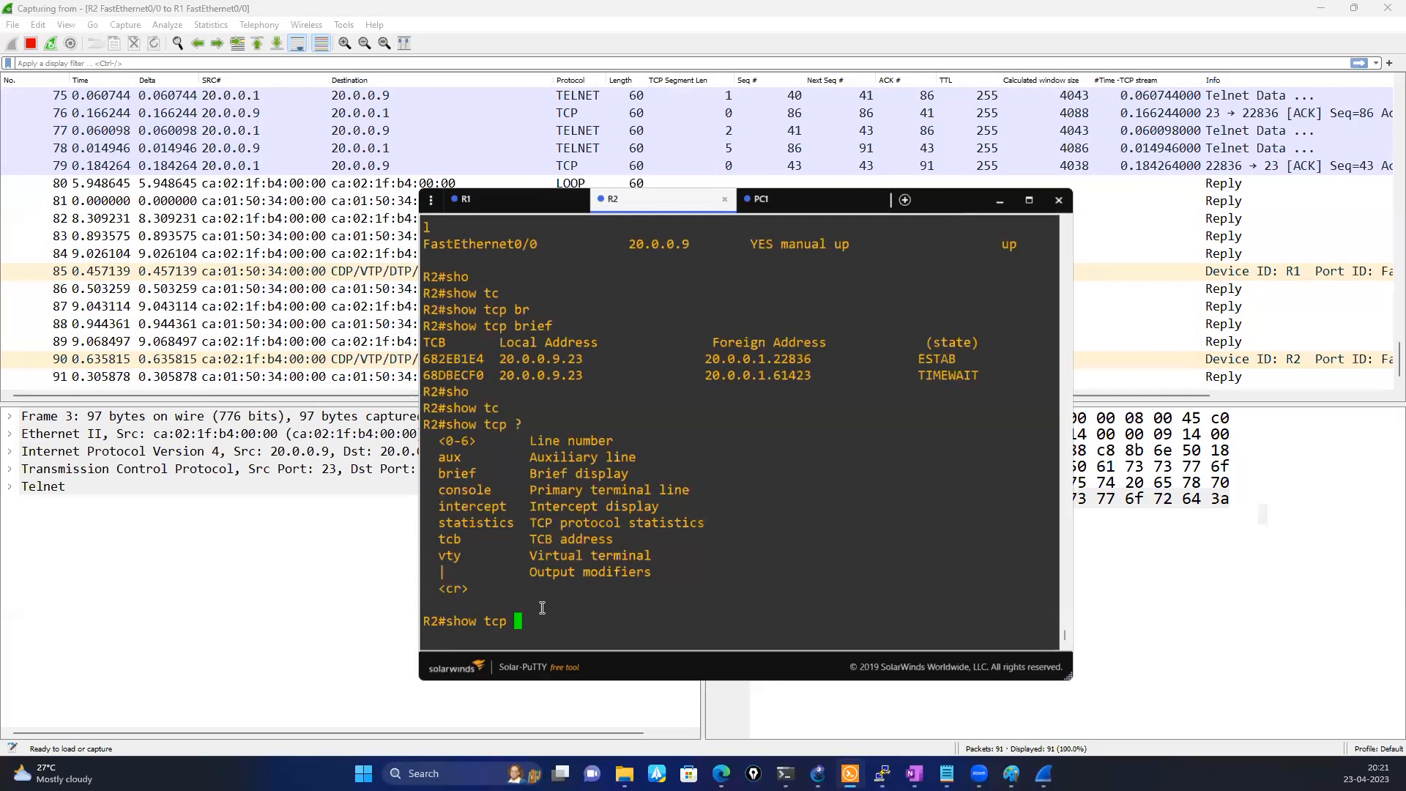
Display the details of R2's TCP connection with show tcp tcb 682EB1E4, reusing the option and address from the console output
double_click(448, 540)
right_click(718, 517)
left_click(465, 358)
double_click(466, 358)
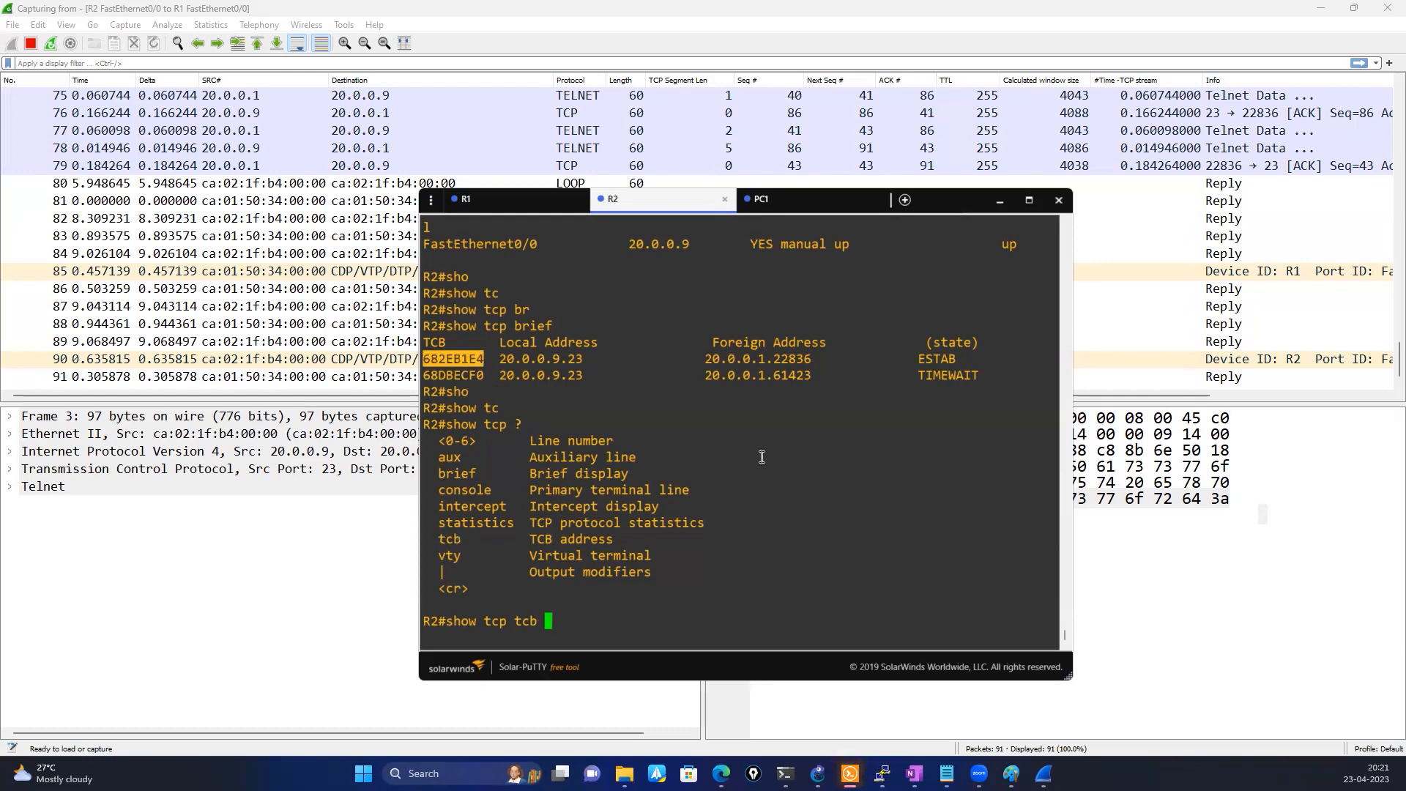
right_click(762, 457)
key("Return")
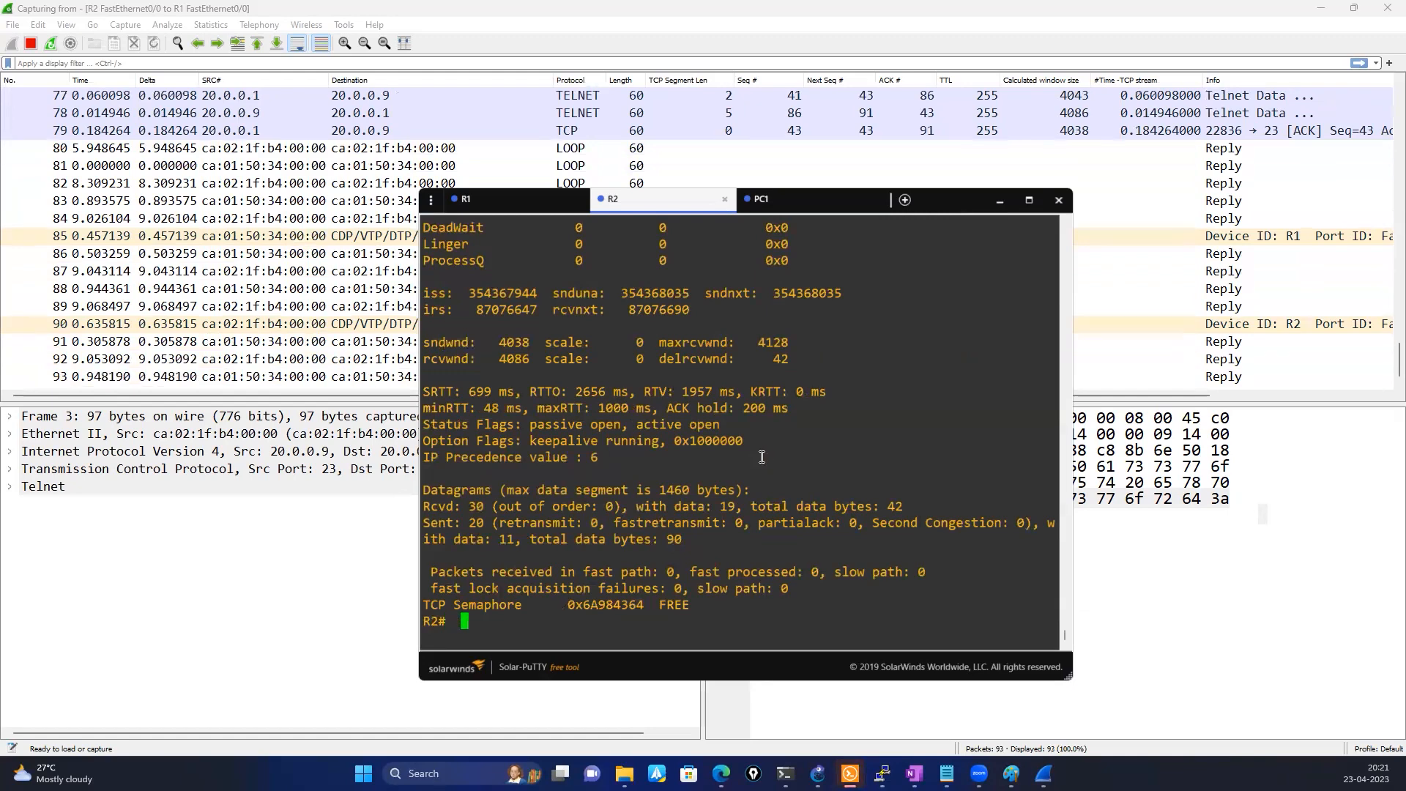
Examine the Retrans and KeepAlive rows in the event timers of the connection details
scroll(753, 519, "up", 10)
scroll(753, 520, "down", 8)
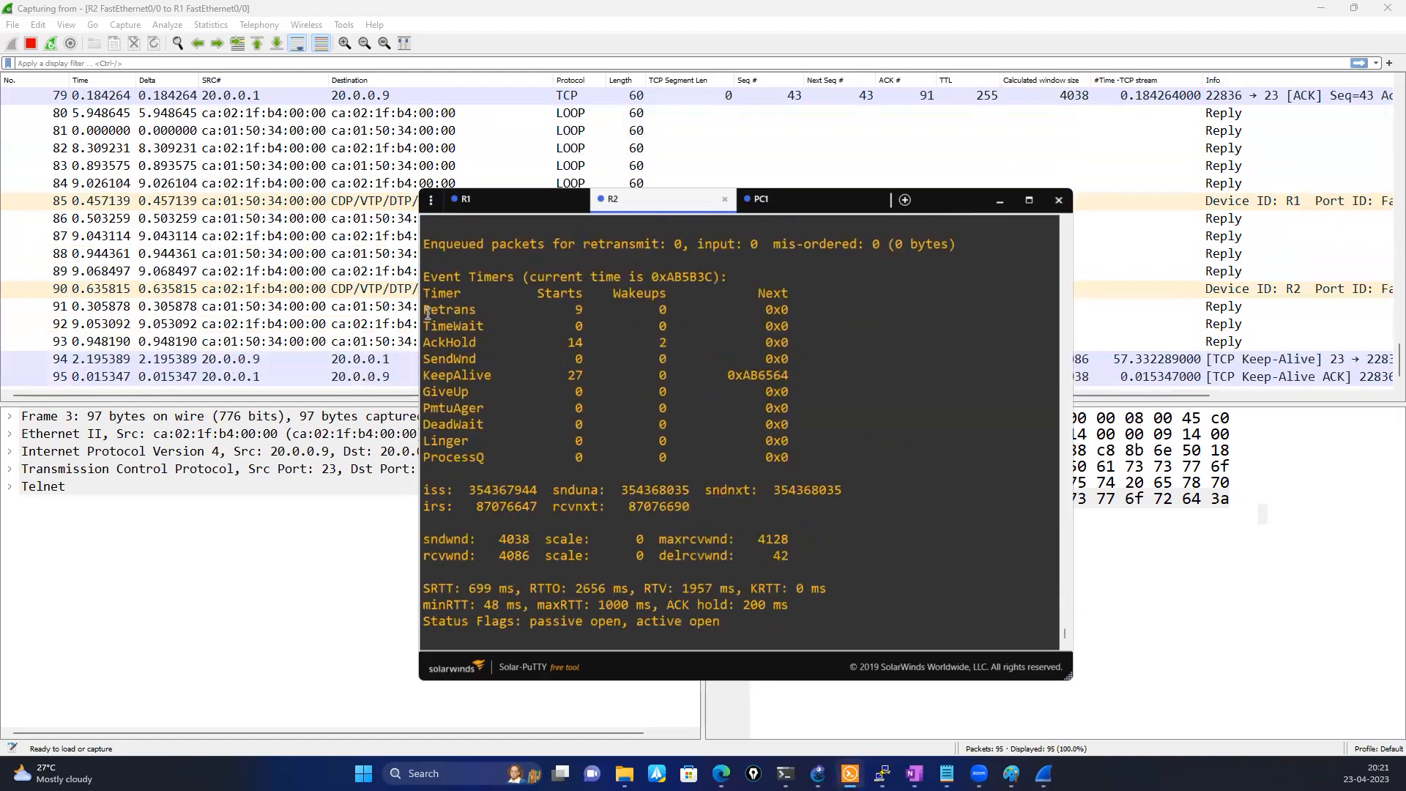
left_click_drag(425, 309, 807, 304)
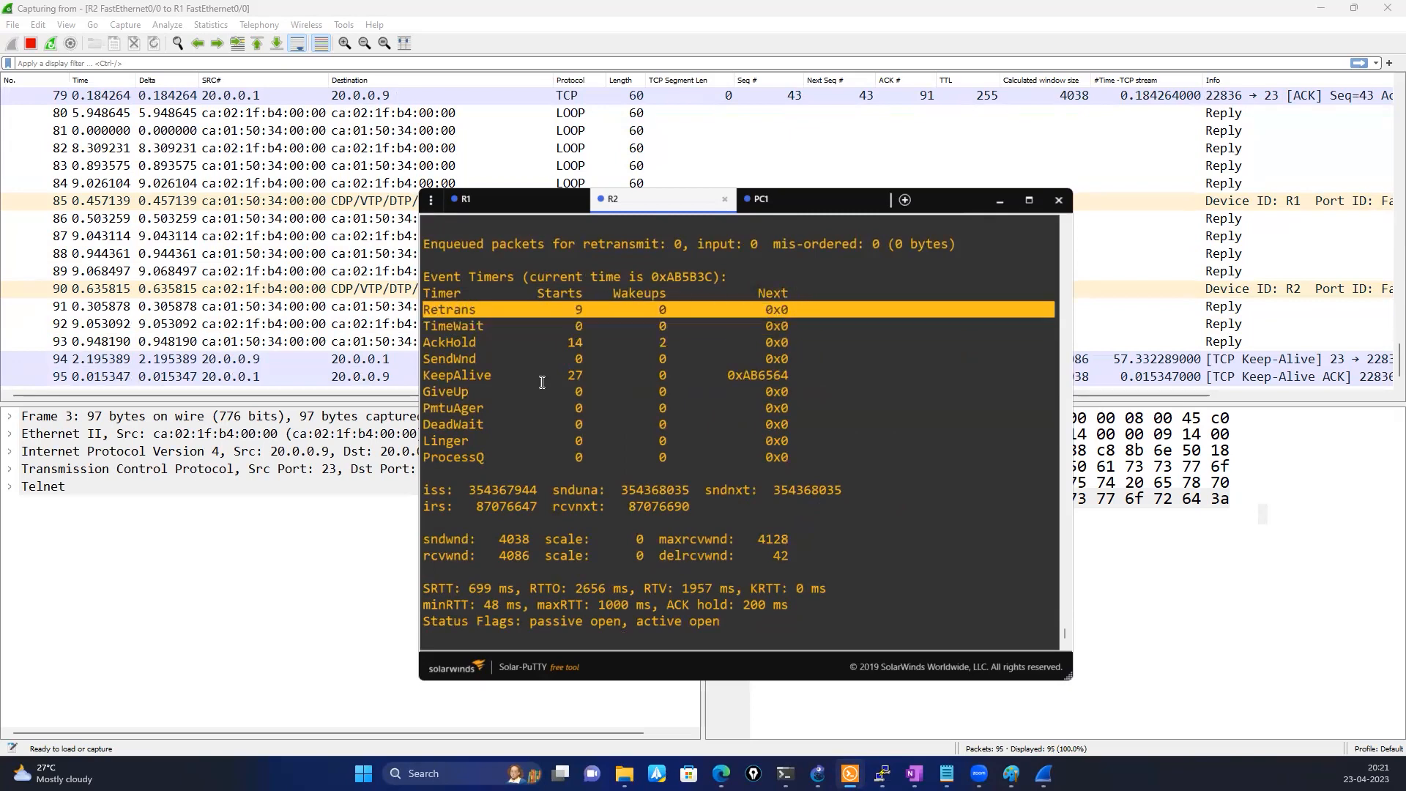
left_click_drag(569, 374, 796, 374)
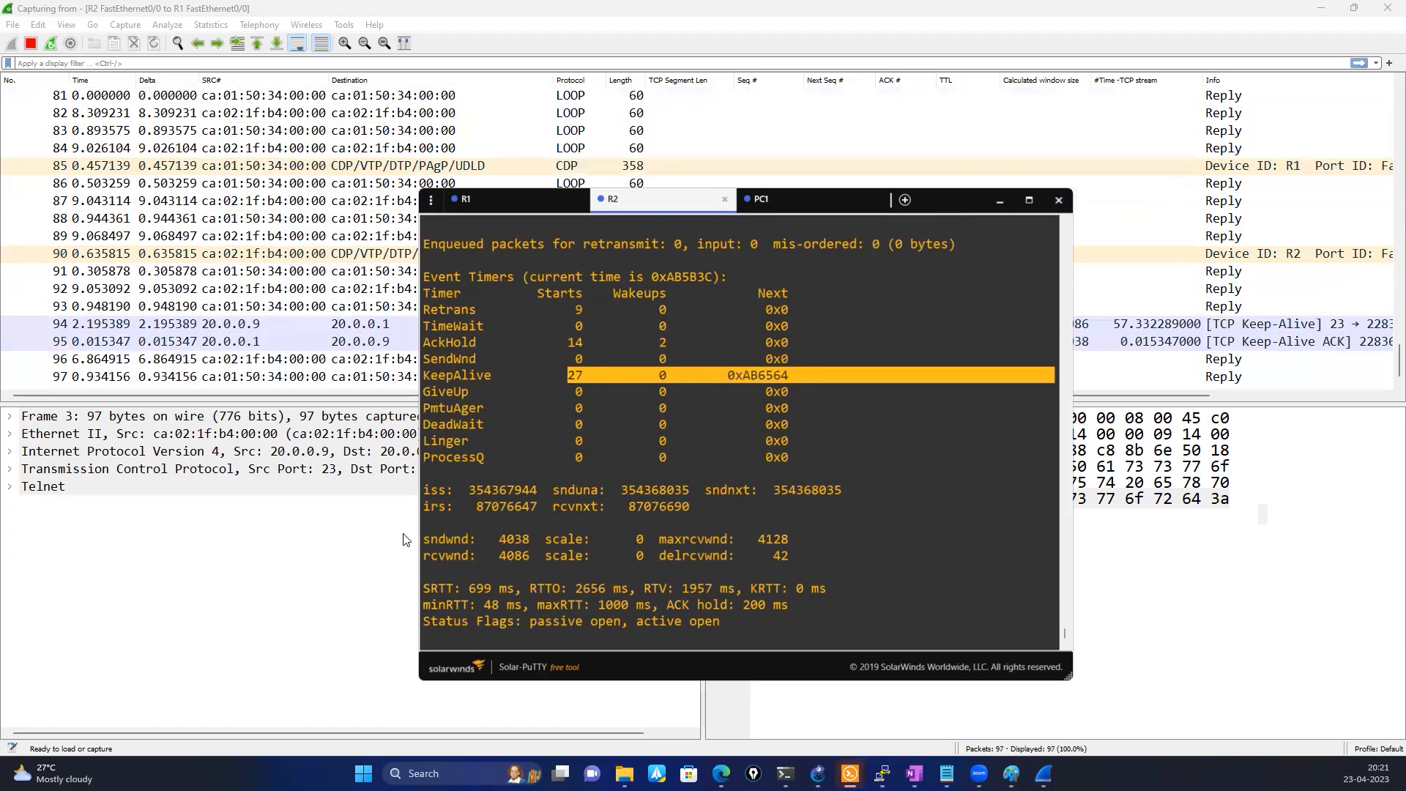
Switch to Wireshark, circle the TCP Keep-Alive exchange in the packet list and stop the capture
left_click(402, 533)
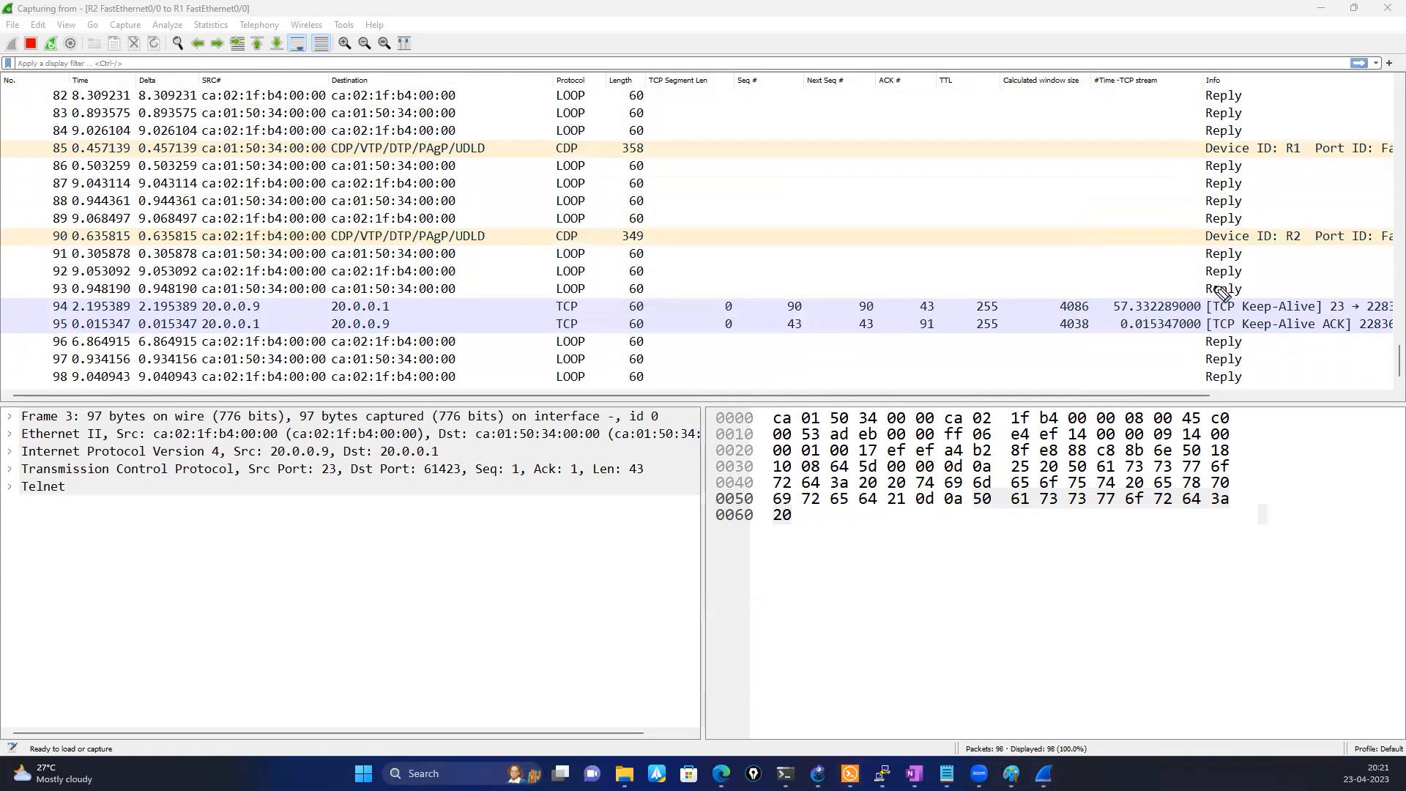
mouse_move(1052, 276)
left_mouse_down()
mouse_move(941, 272)
mouse_move(1126, 374)
mouse_move(1372, 282)
mouse_move(1126, 279)
left_mouse_up()
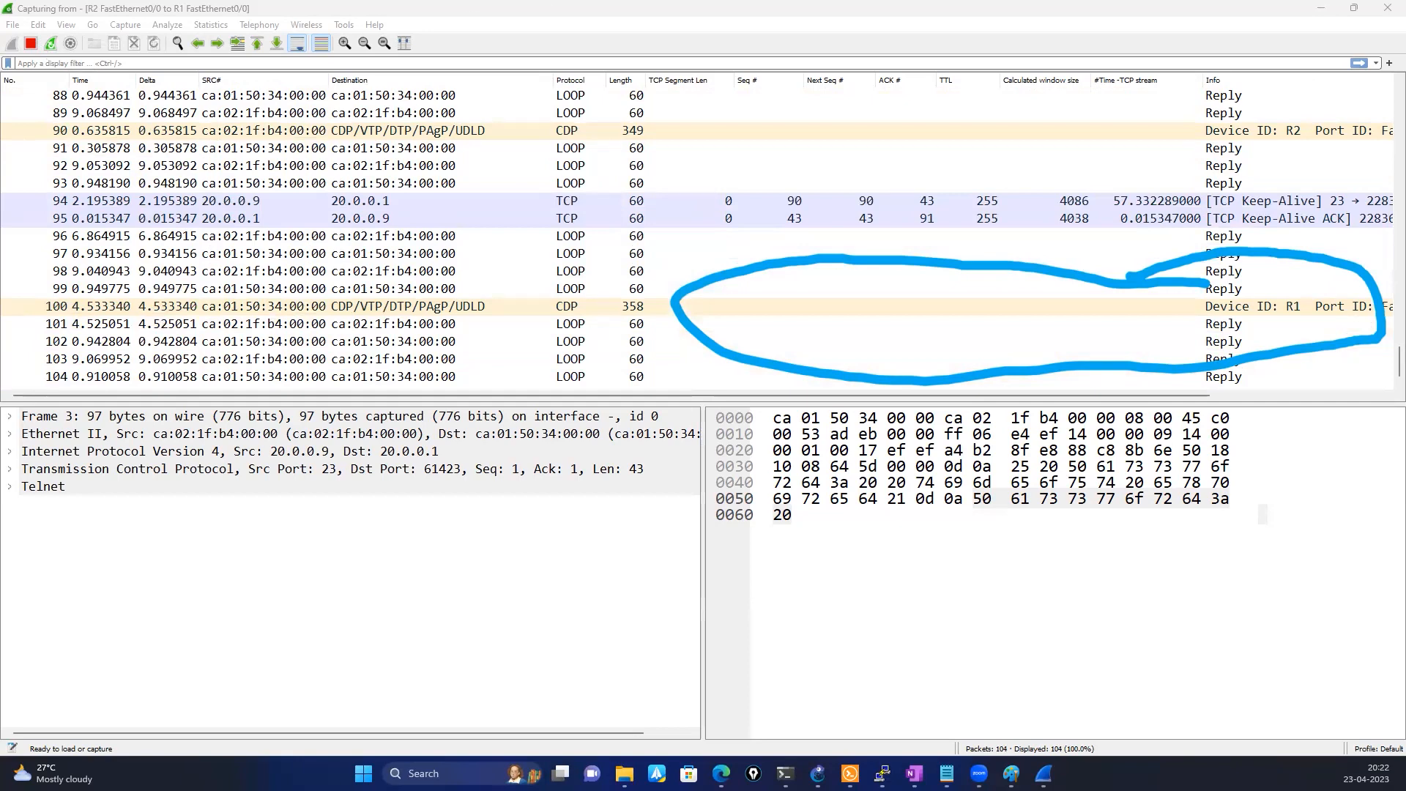
left_click(30, 43)
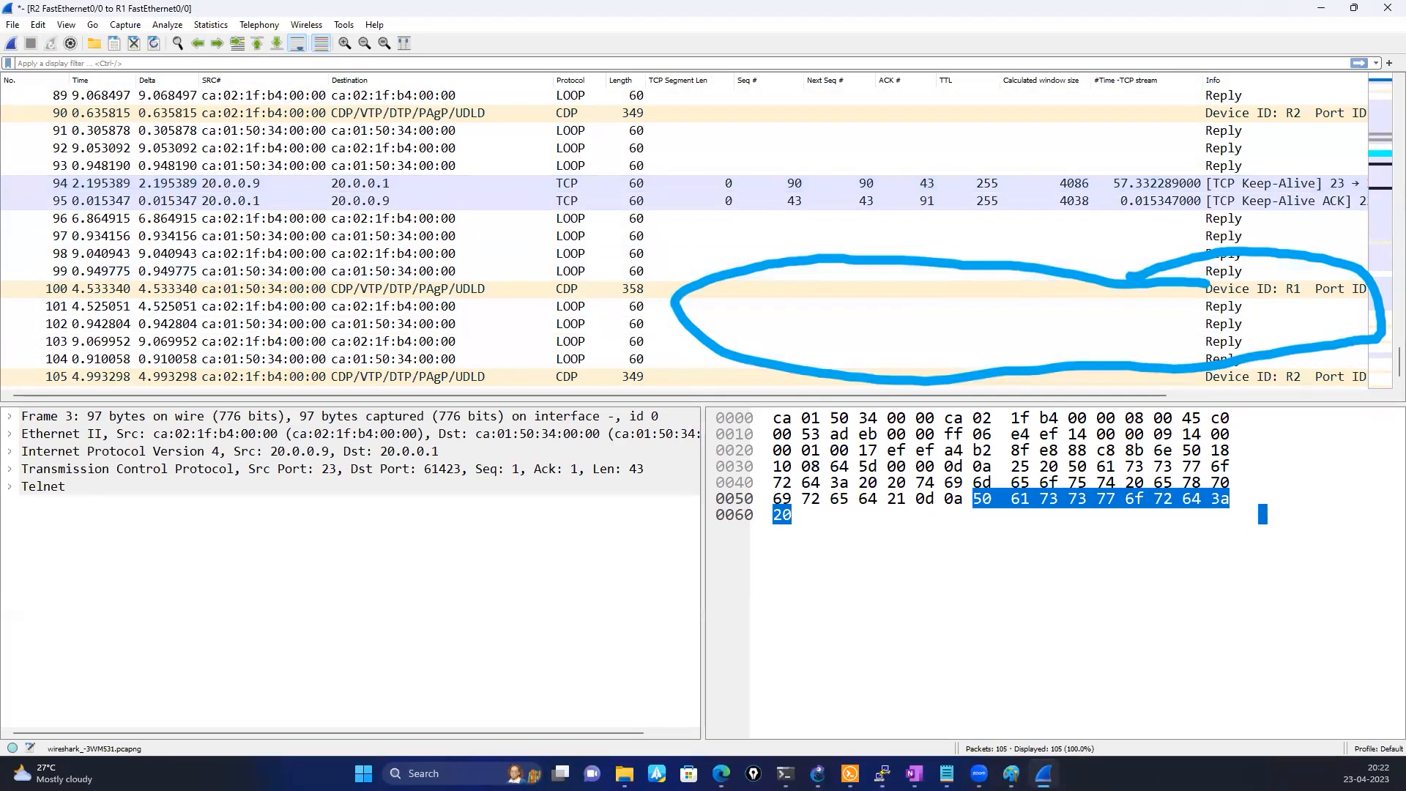
Clear the freehand marks and outline the number and time of Keep-Alive packet 94
mouse_move(52, 170)
left_mouse_down()
mouse_move(139, 183)
mouse_move(92, 189)
left_mouse_up()
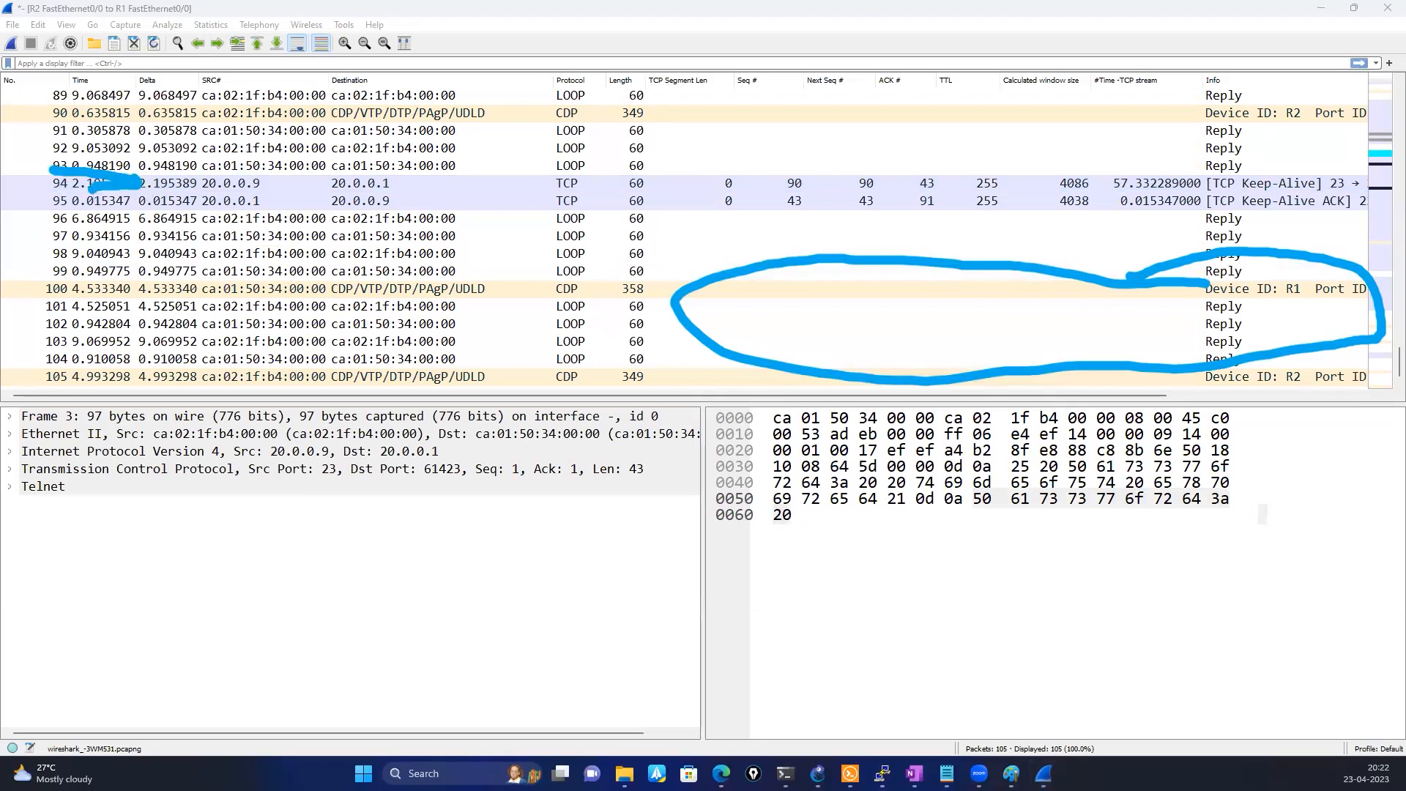
key("Escape")
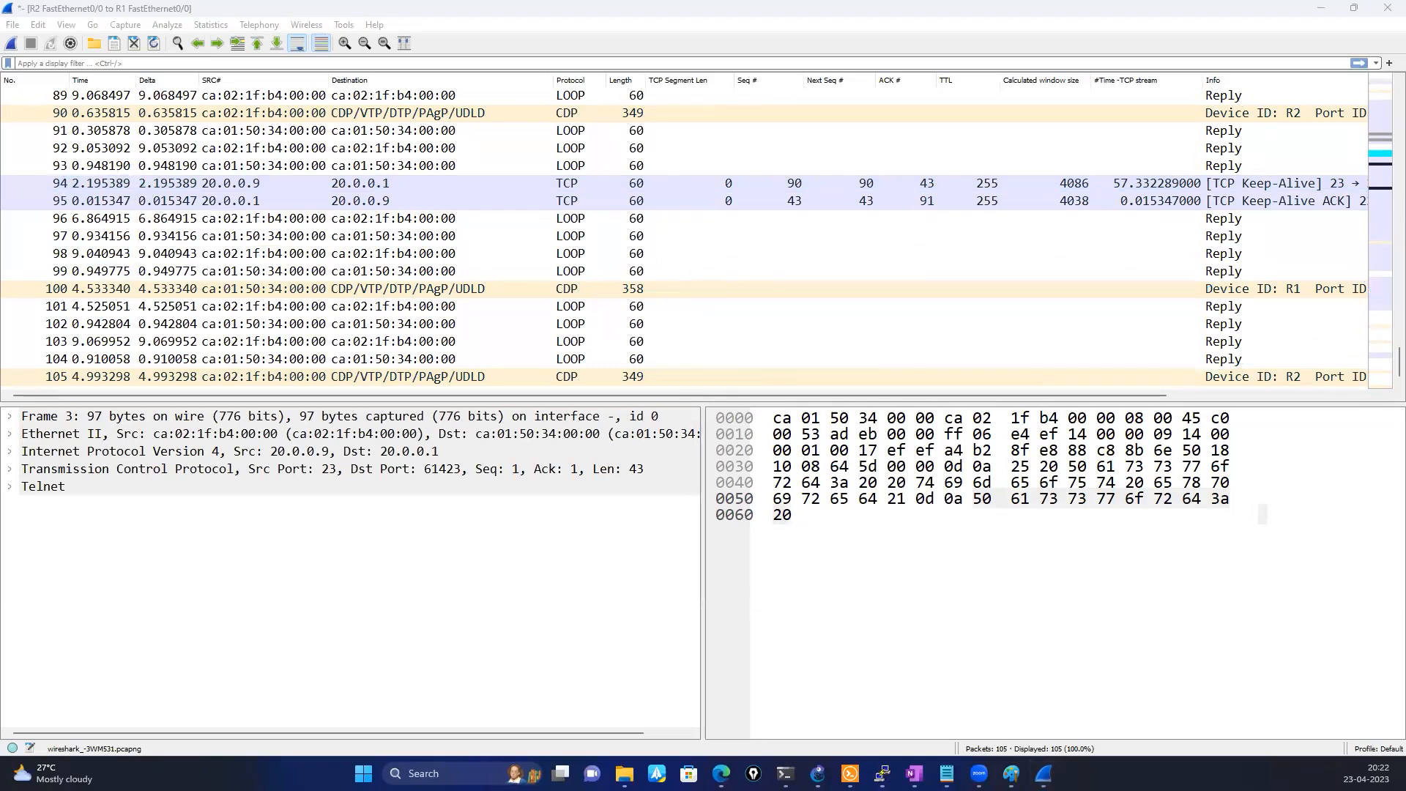
mouse_move(45, 169)
left_mouse_down()
mouse_move(143, 173)
mouse_move(40, 207)
mouse_move(59, 170)
mouse_move(150, 189)
mouse_move(110, 202)
left_mouse_up()
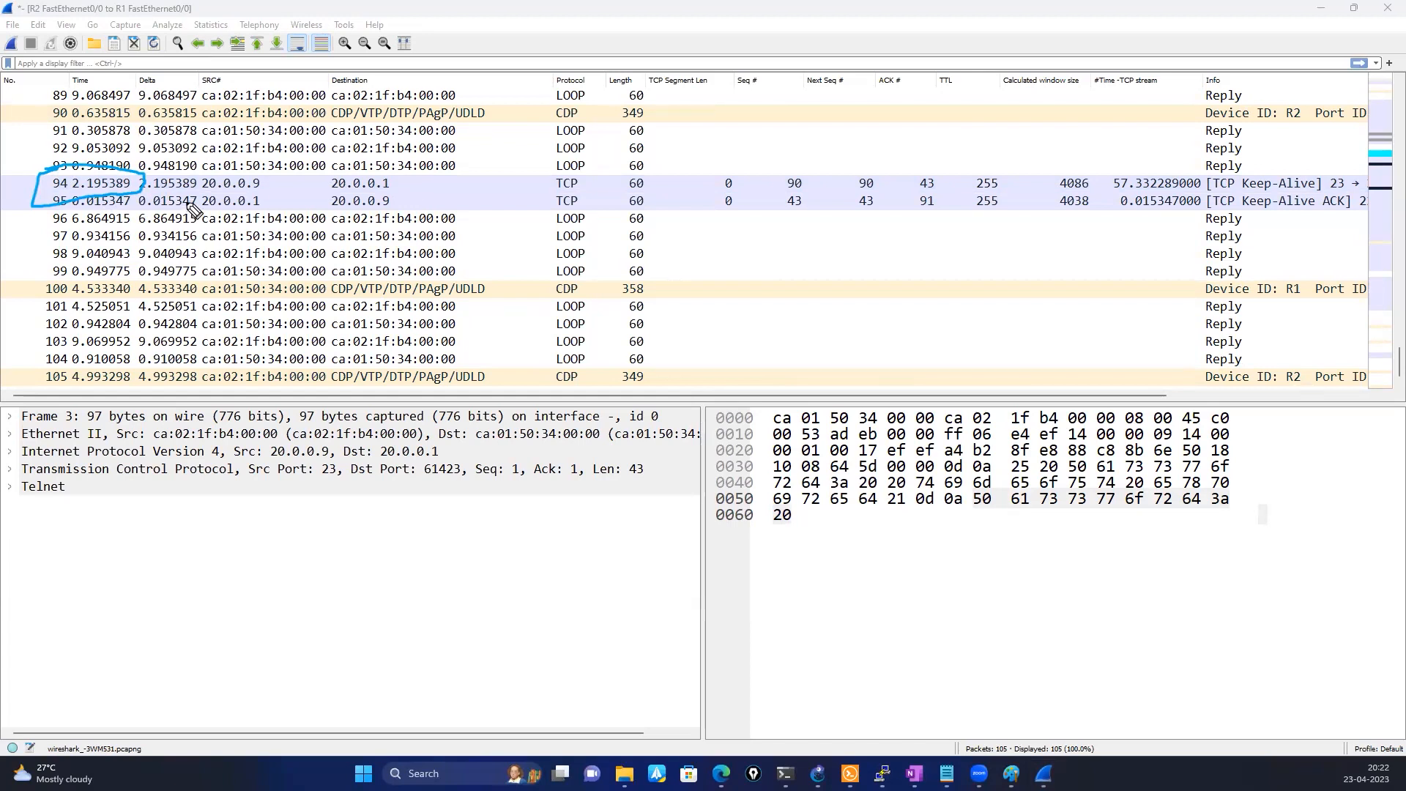
Extend the freehand outline across the source and destination addresses of Keep-Alive packet 94
mouse_move(136, 195)
left_mouse_down()
mouse_move(242, 211)
mouse_move(406, 189)
mouse_move(189, 193)
left_mouse_up()
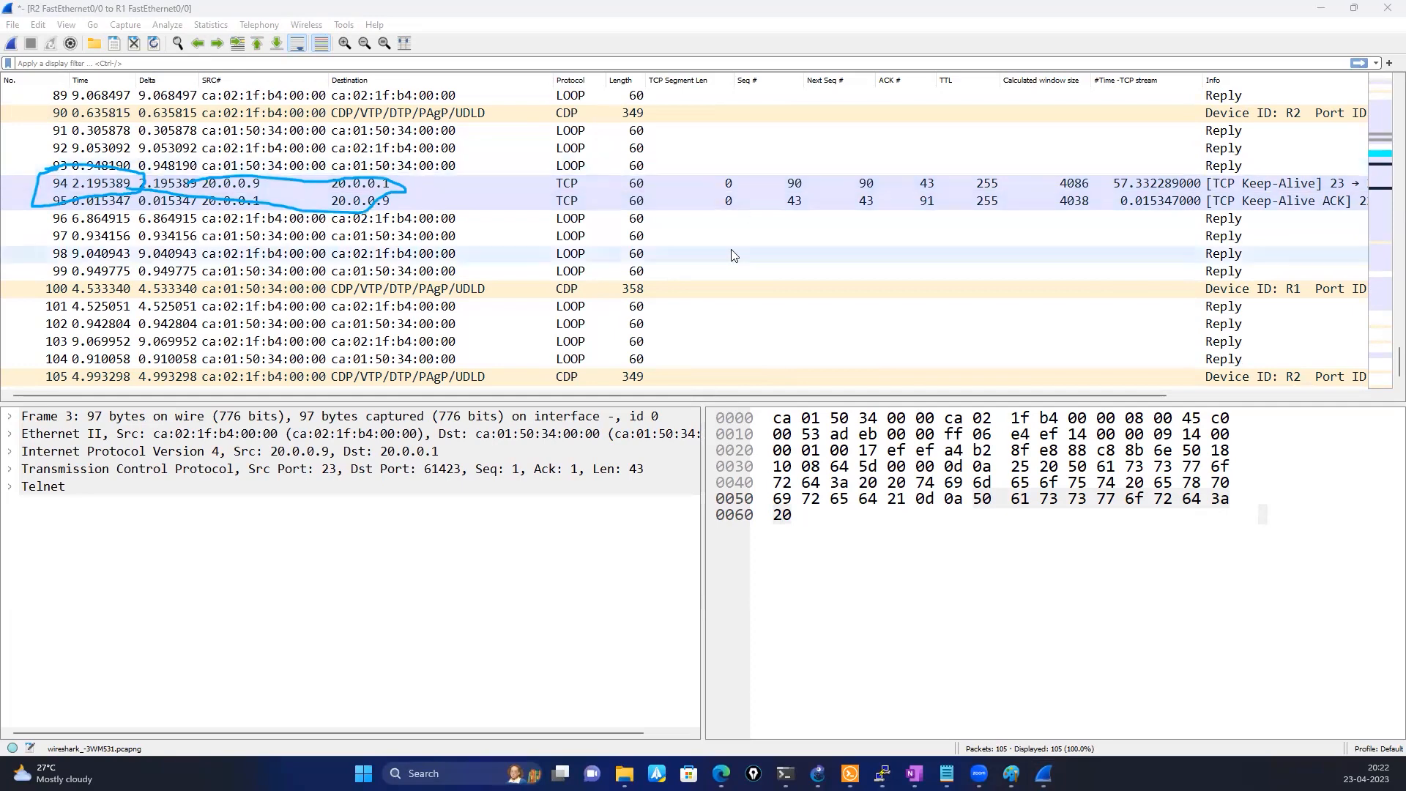
scroll(734, 254, "up", 8)
scroll(734, 255, "down", 8)
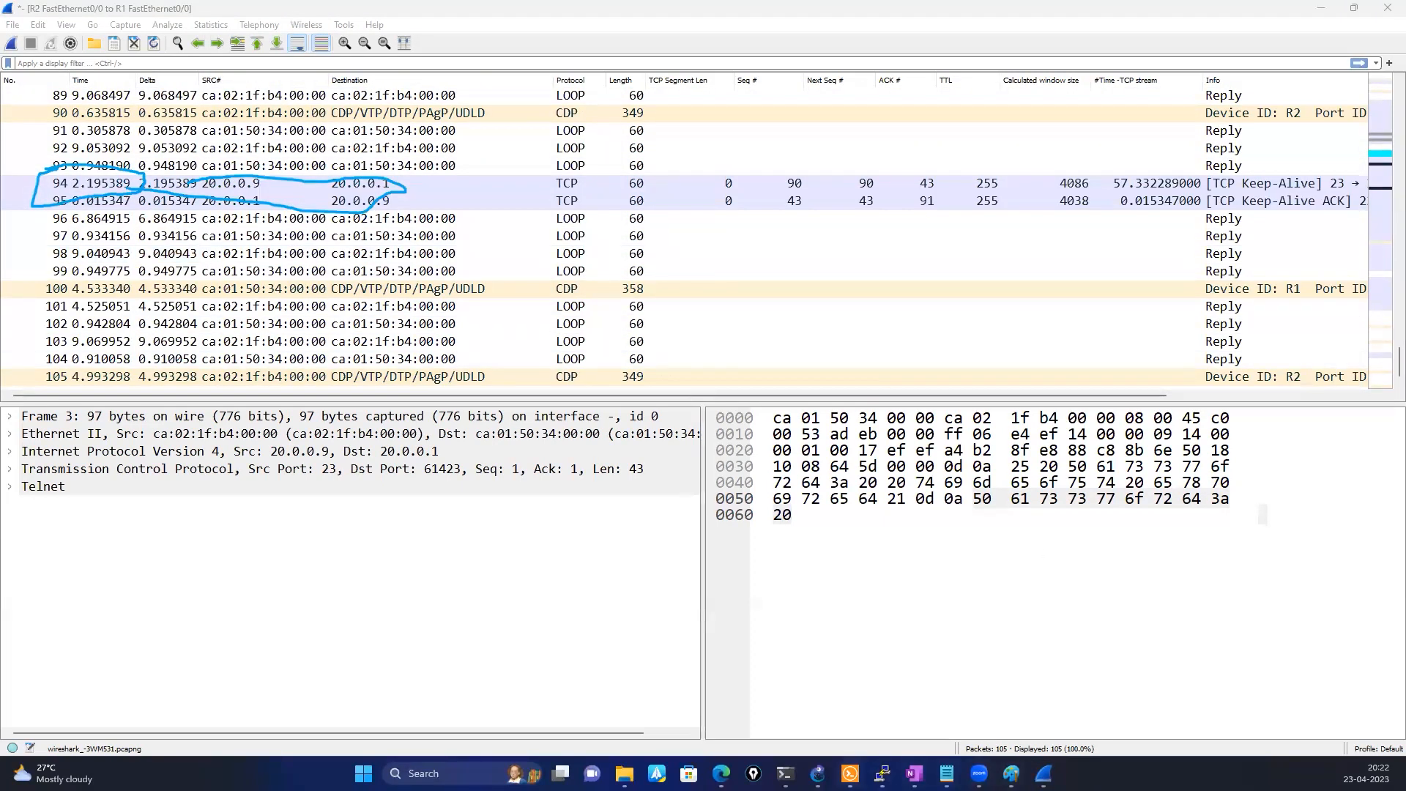
Switch to the R2 console in a maximized Solar-PuTTY window and examine the KeepAlive and Retrans event timers
mouse_move(850, 773)
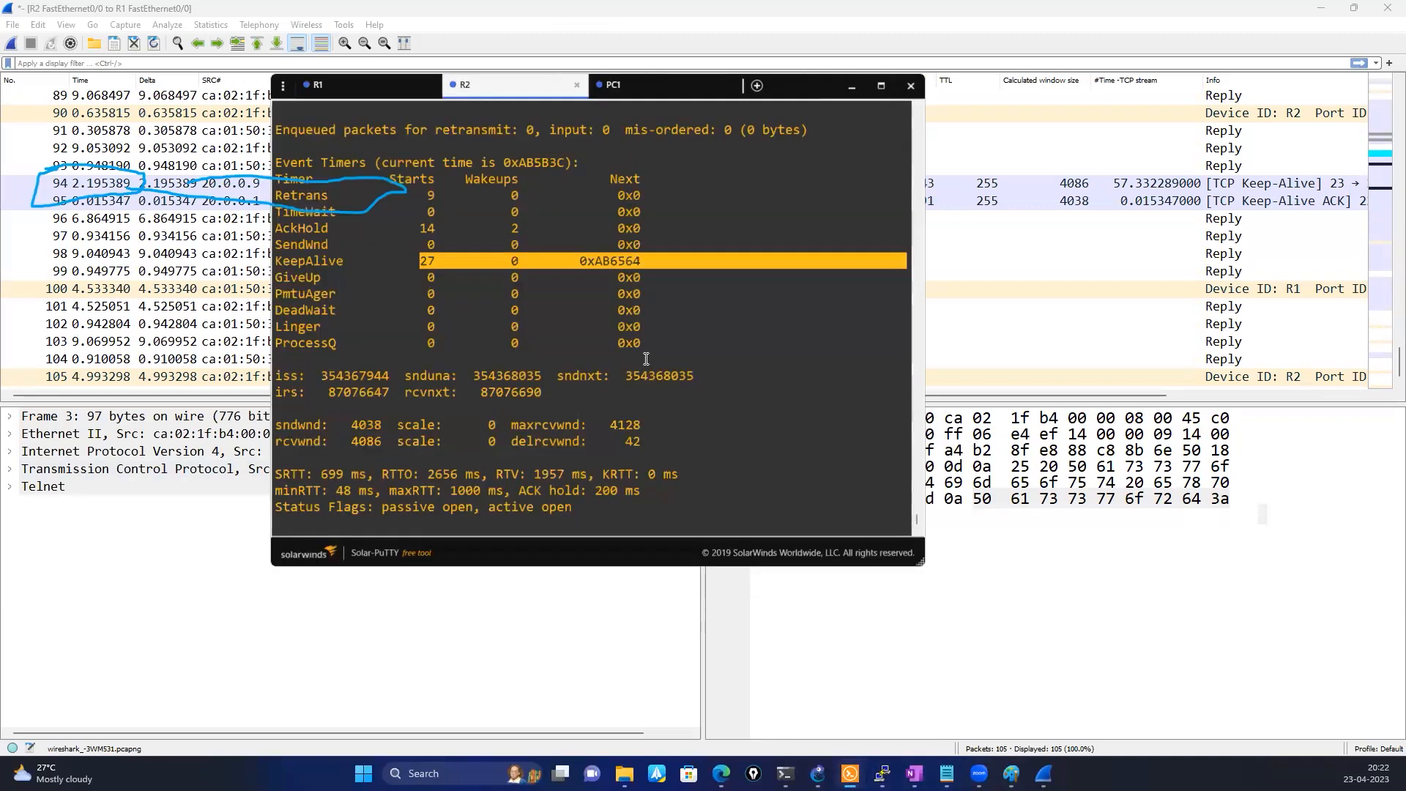
left_click(879, 87)
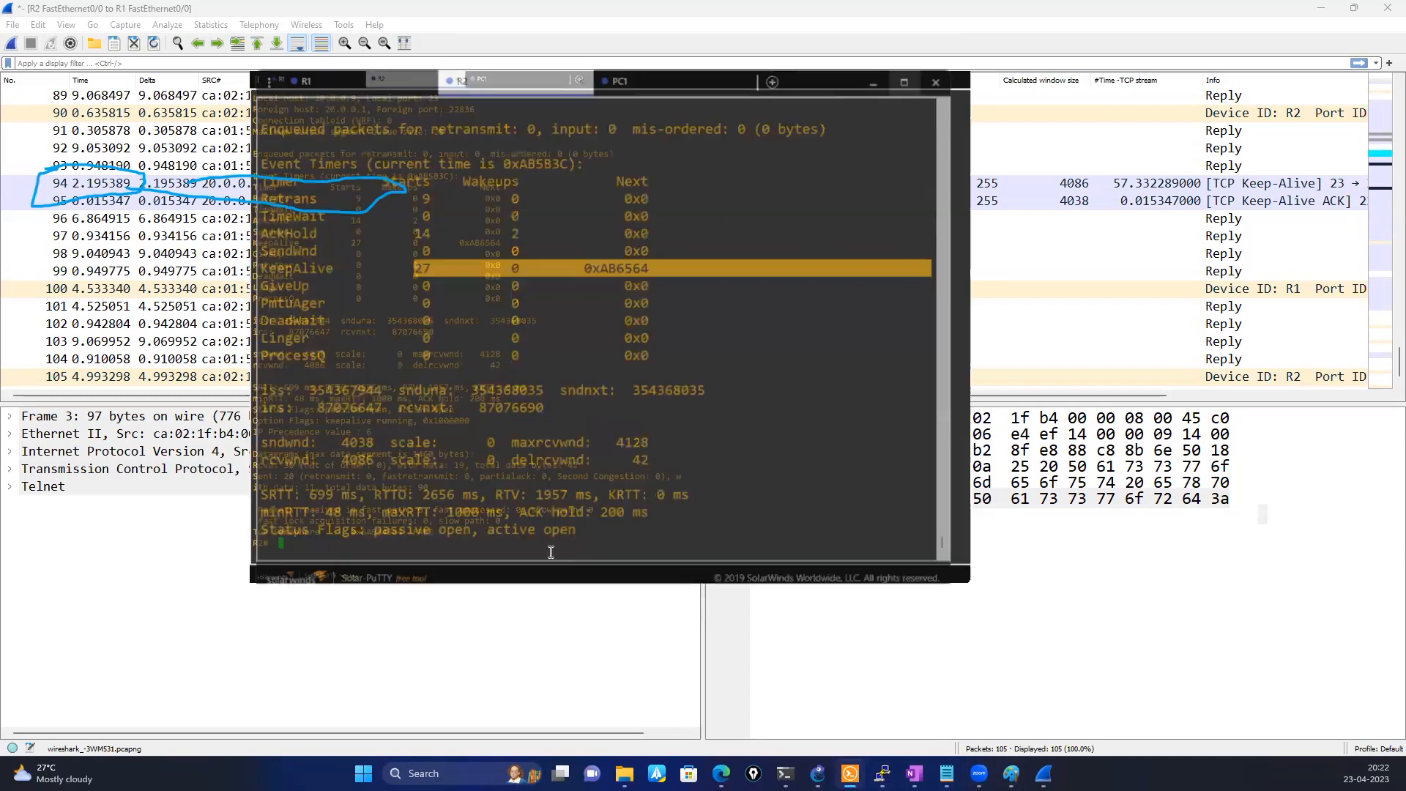
key("Return")
key("Return")
key("Return")
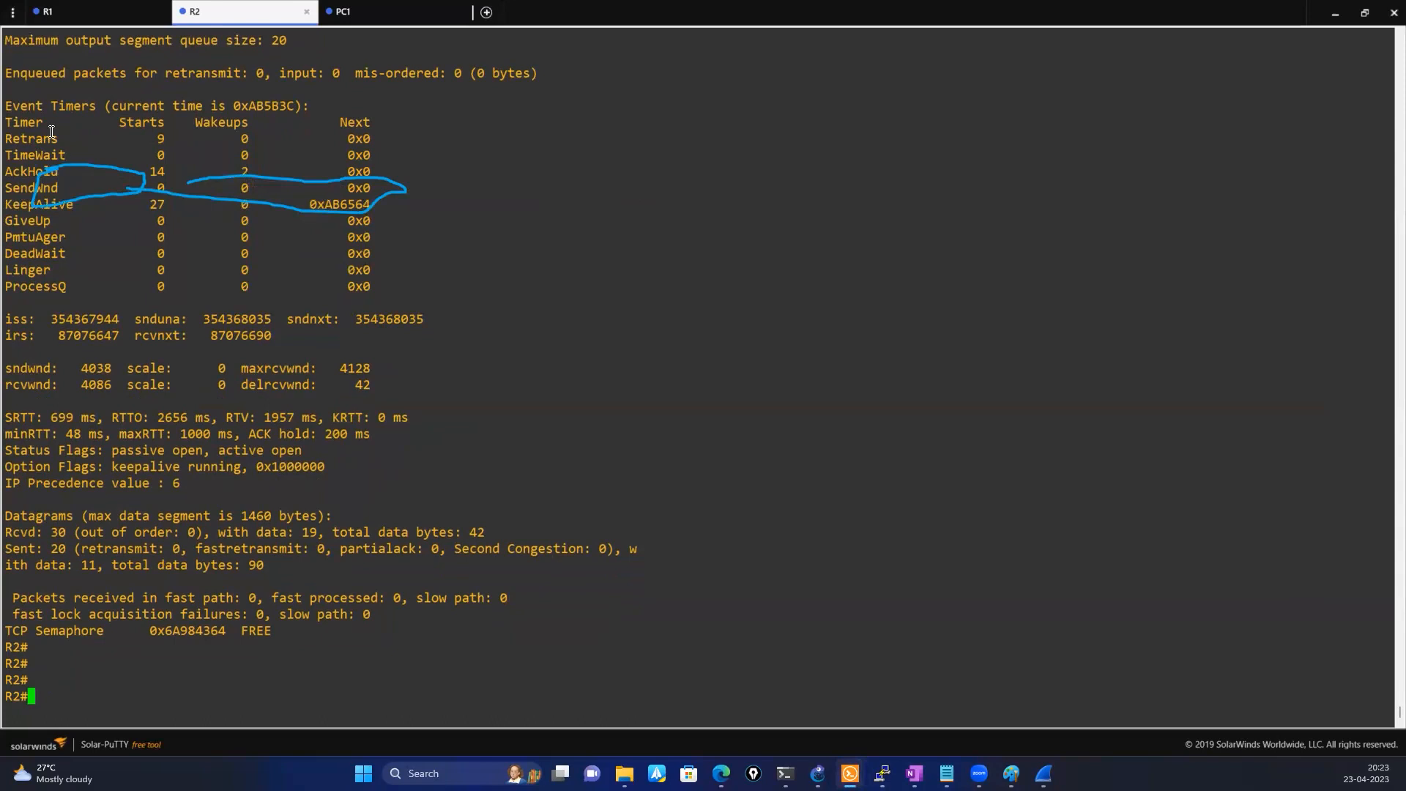
left_click_drag(149, 207, 388, 208)
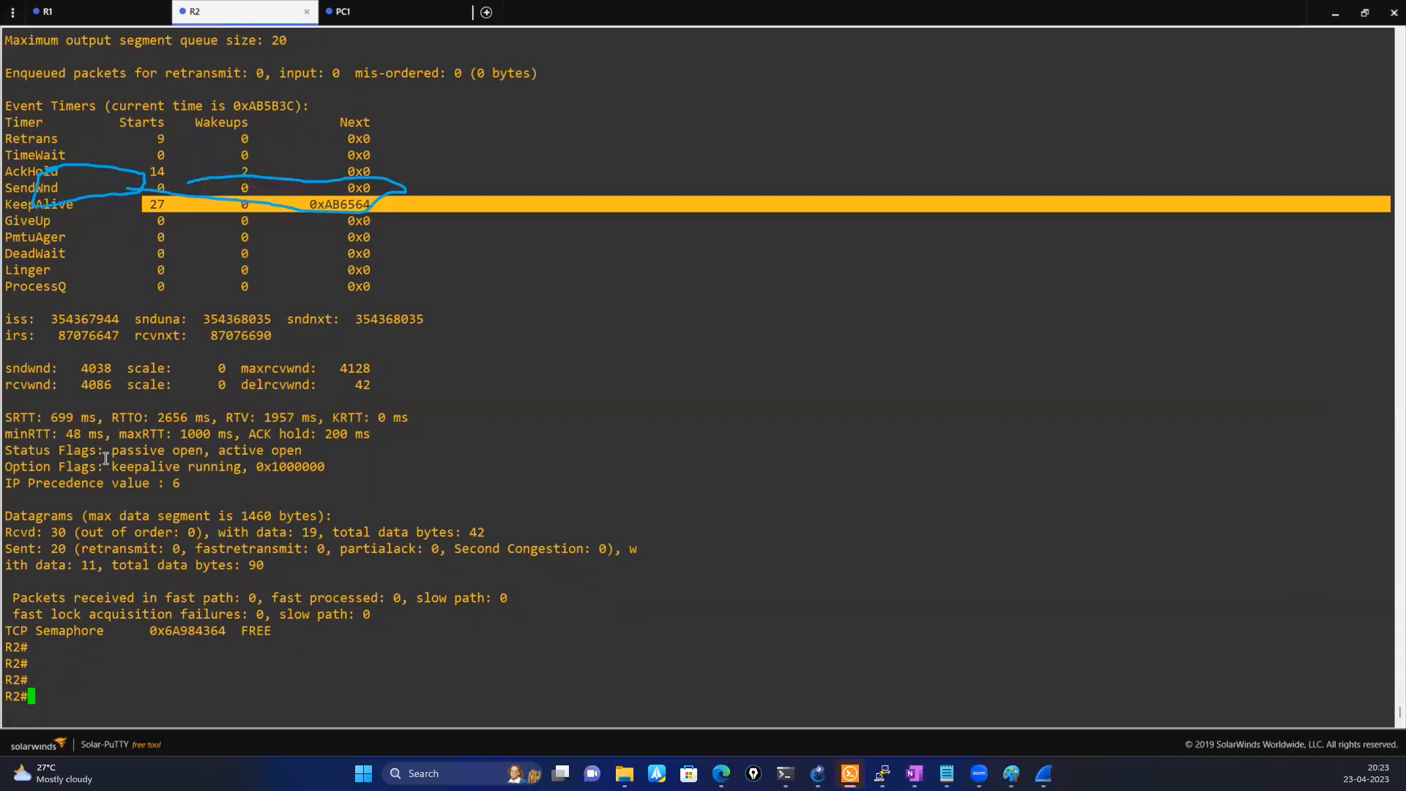
scroll(106, 459, "up", 5)
double_click(44, 467)
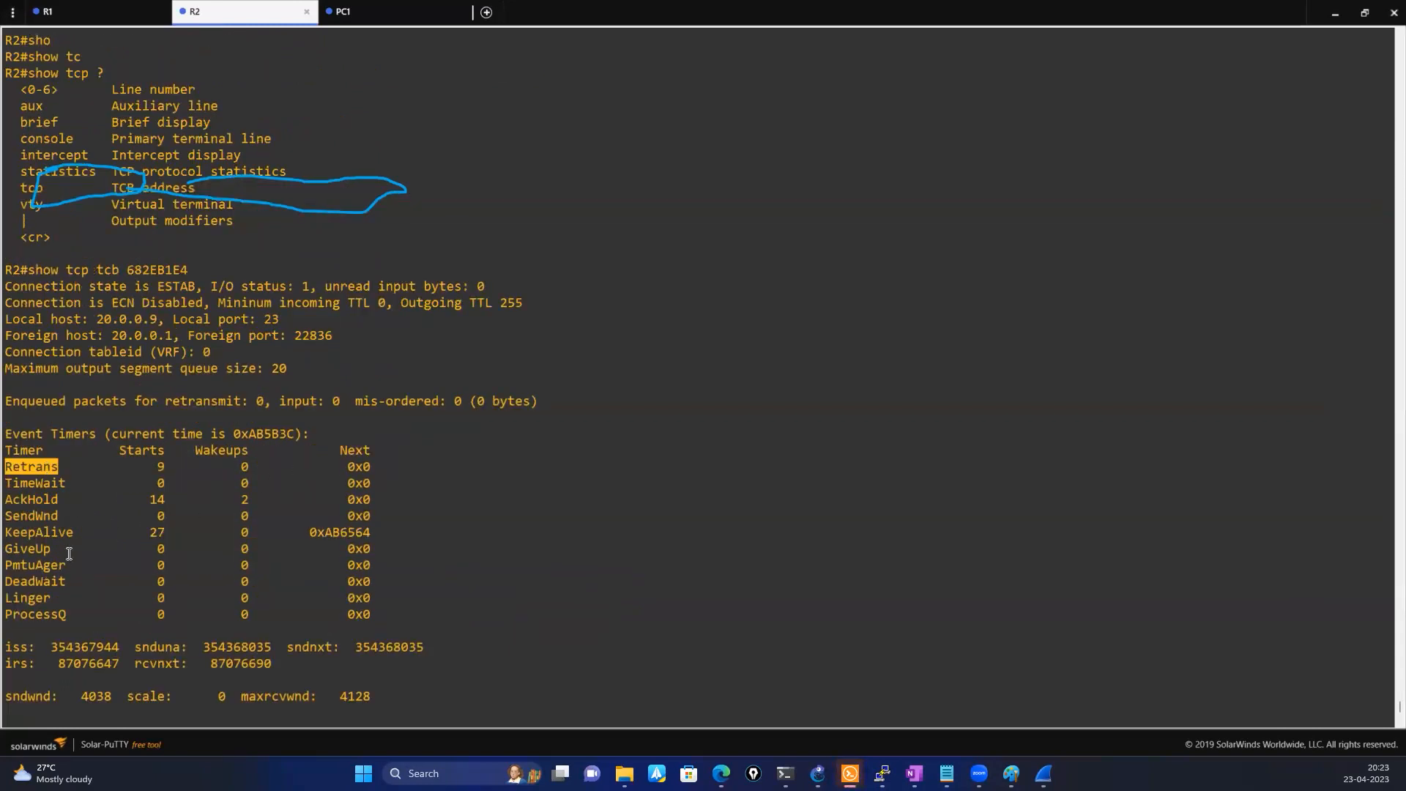
scroll(303, 500, "down", 5)
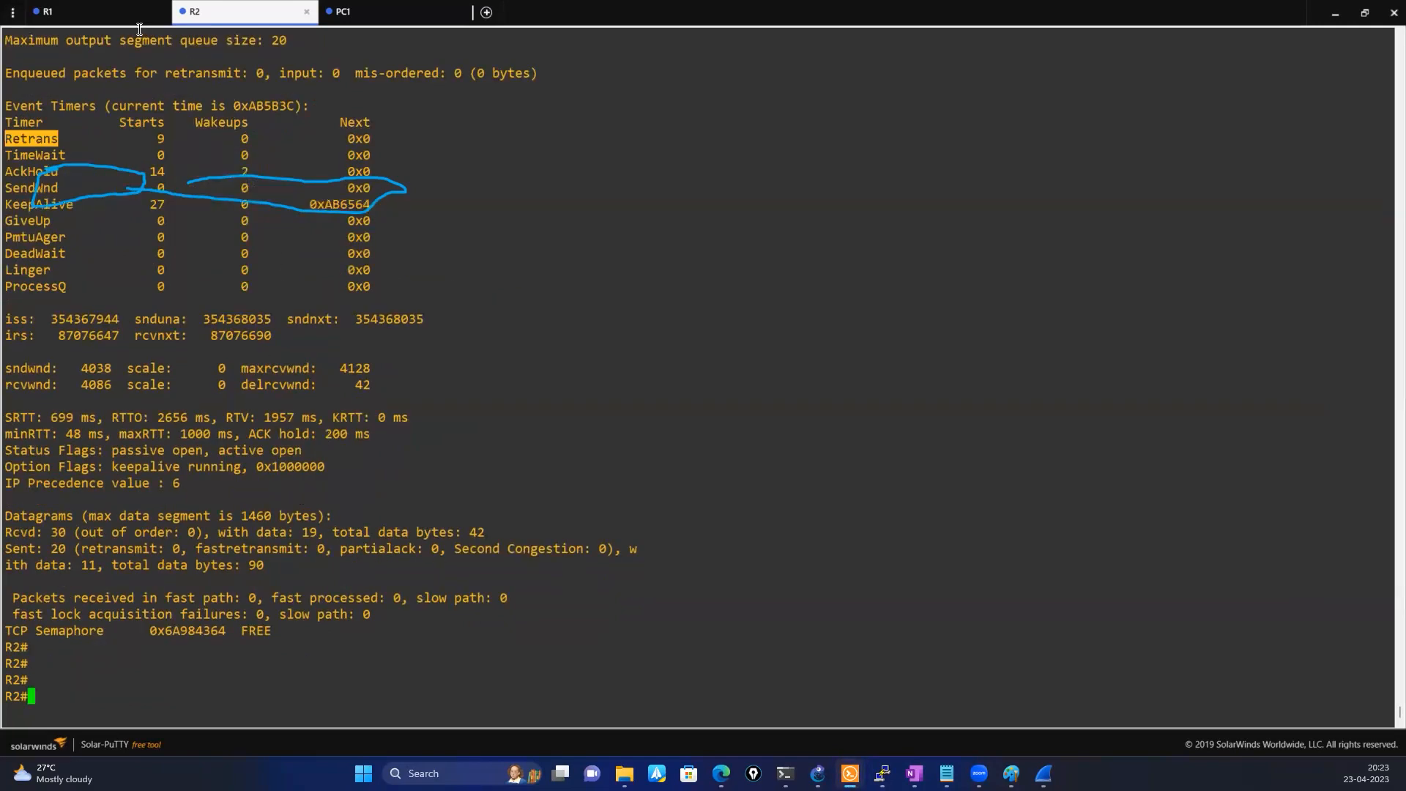
Switch to the R1 console, clear the stray backslashes and get a clean prompt in the telnet session
left_click(101, 16)
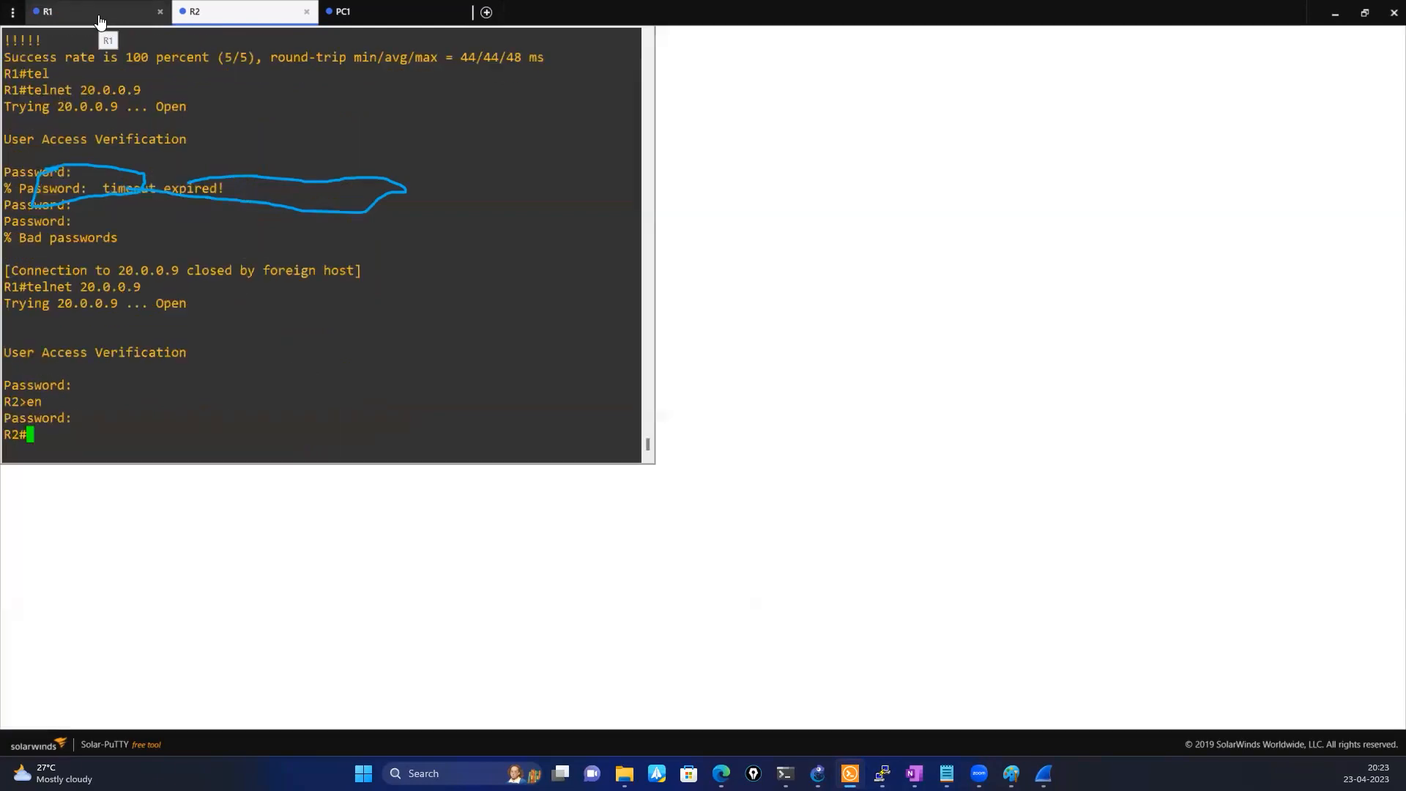
type("\\")
key("Return")
type("\\\\\\")
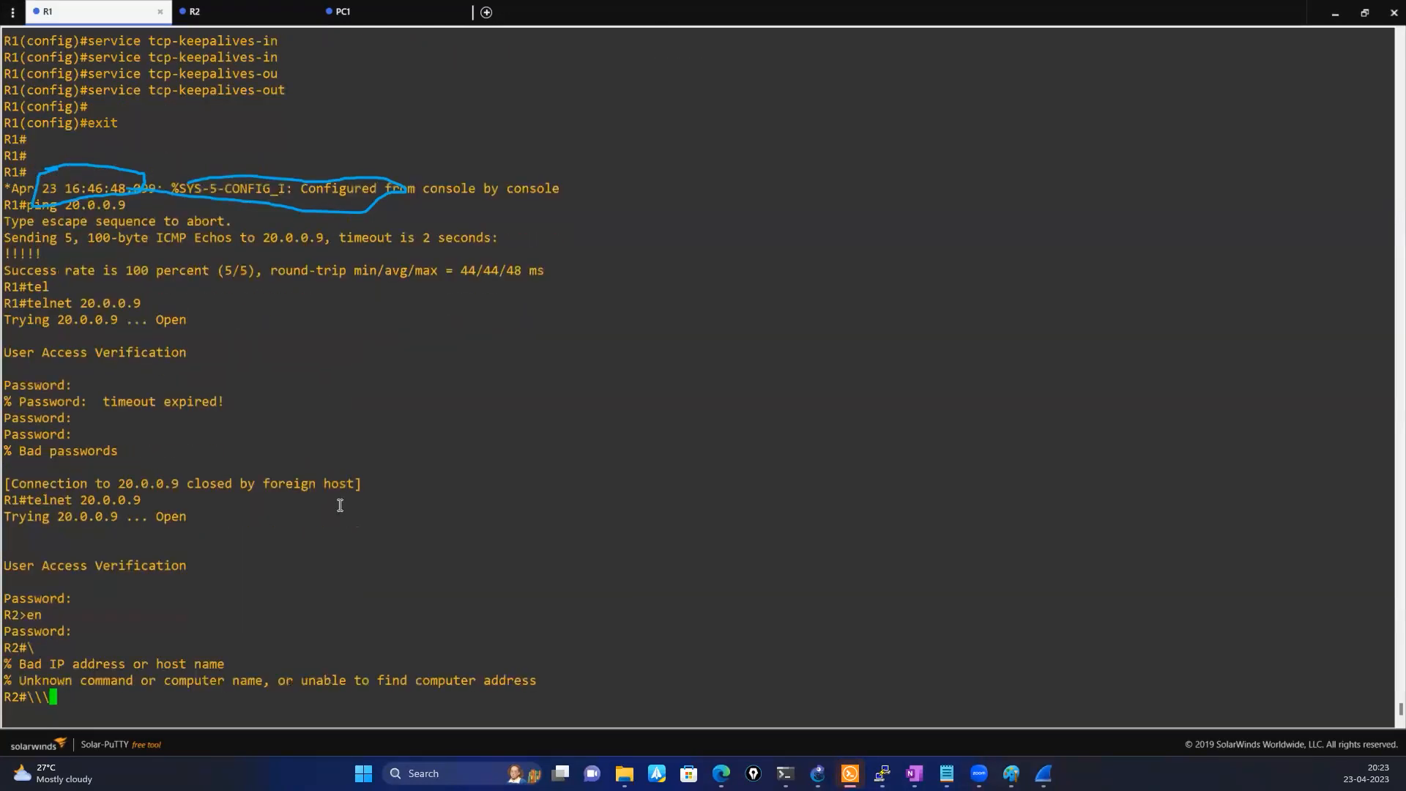
key("BackSpace")
key("BackSpace")
key("BackSpace")
key("Return")
key("Return")
key("Return")
key("Return")
key("Return")
key("Return")
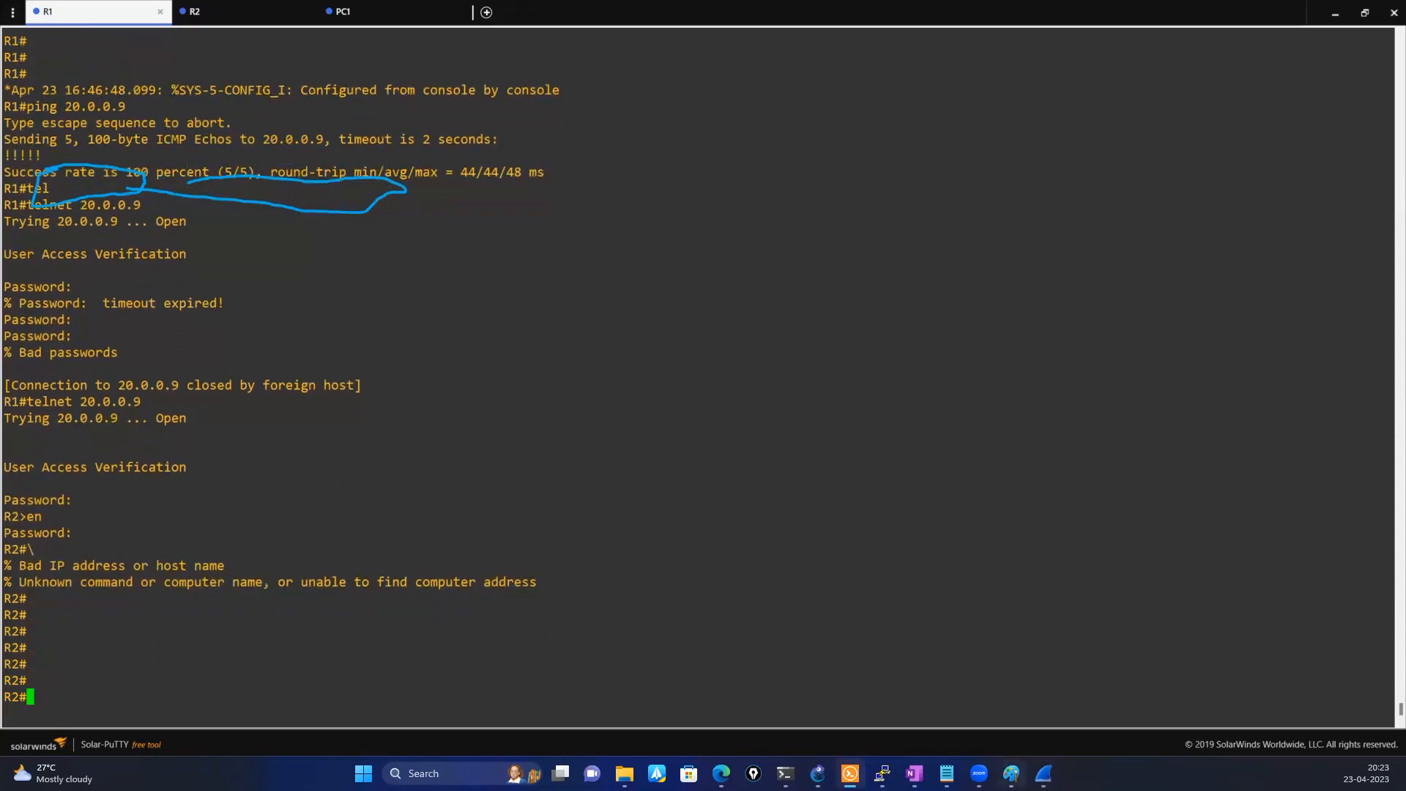
End the telnet session to R2 from the R1 console with exit and remove the extra exit entry
left_click(1043, 774)
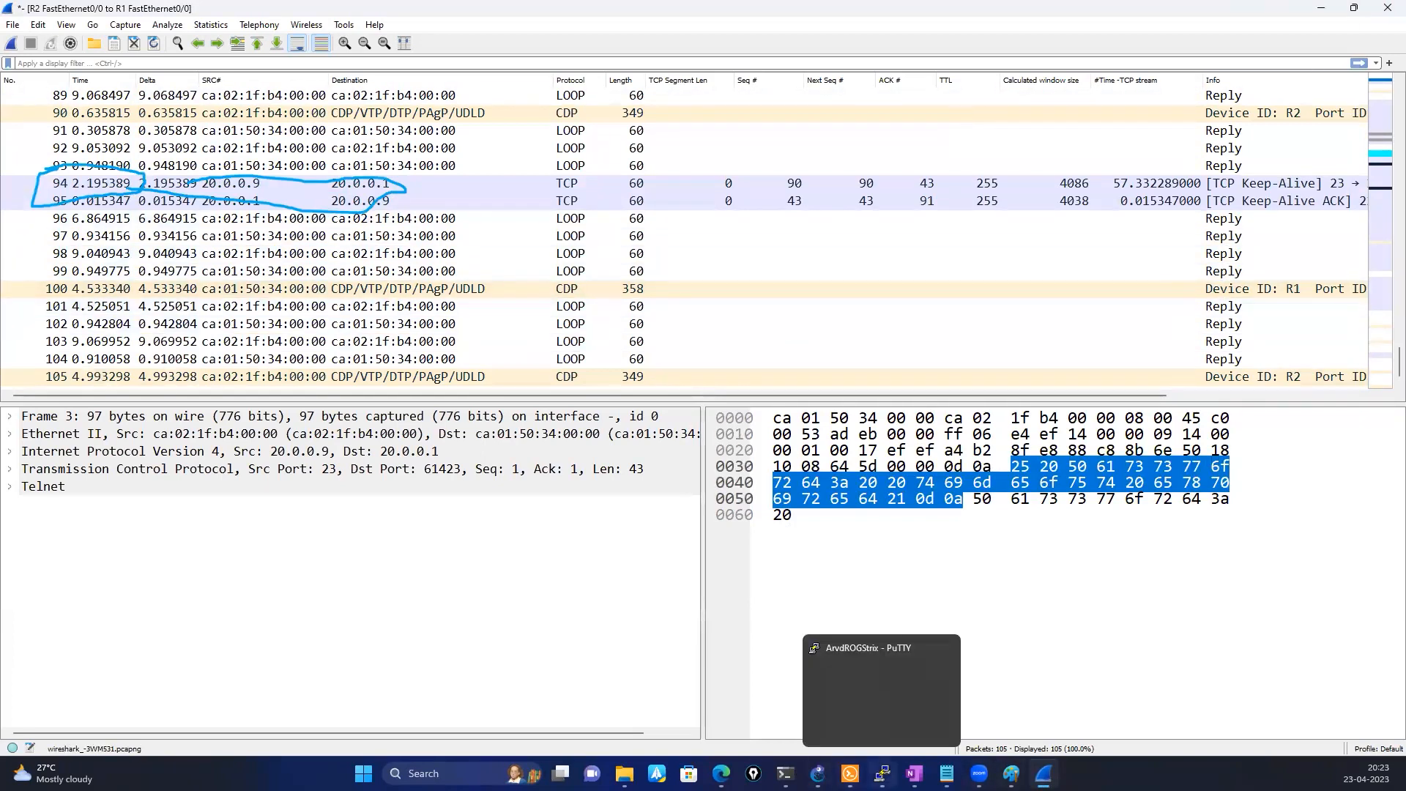
left_click(849, 773)
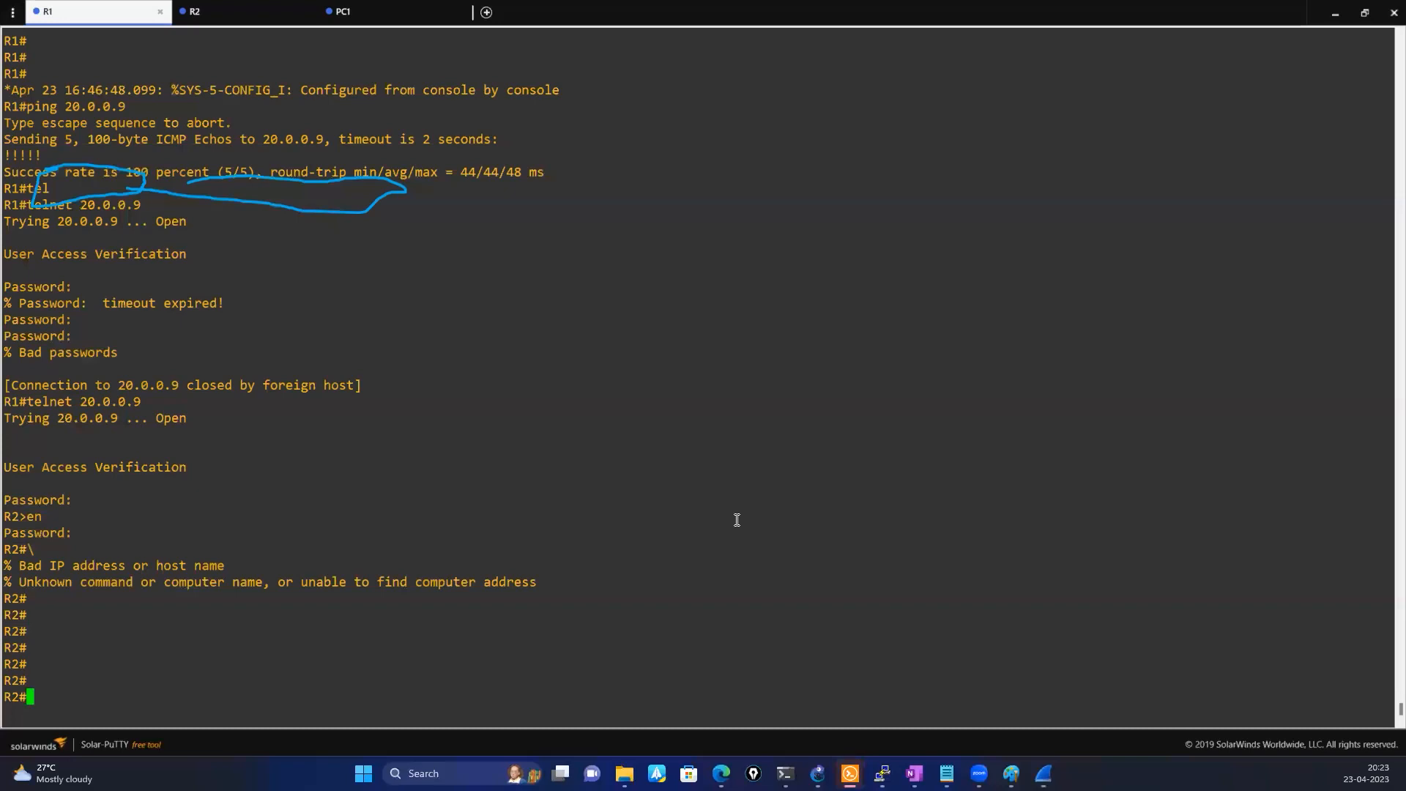
key("Return")
key("Return")
type("exit")
key("Return")
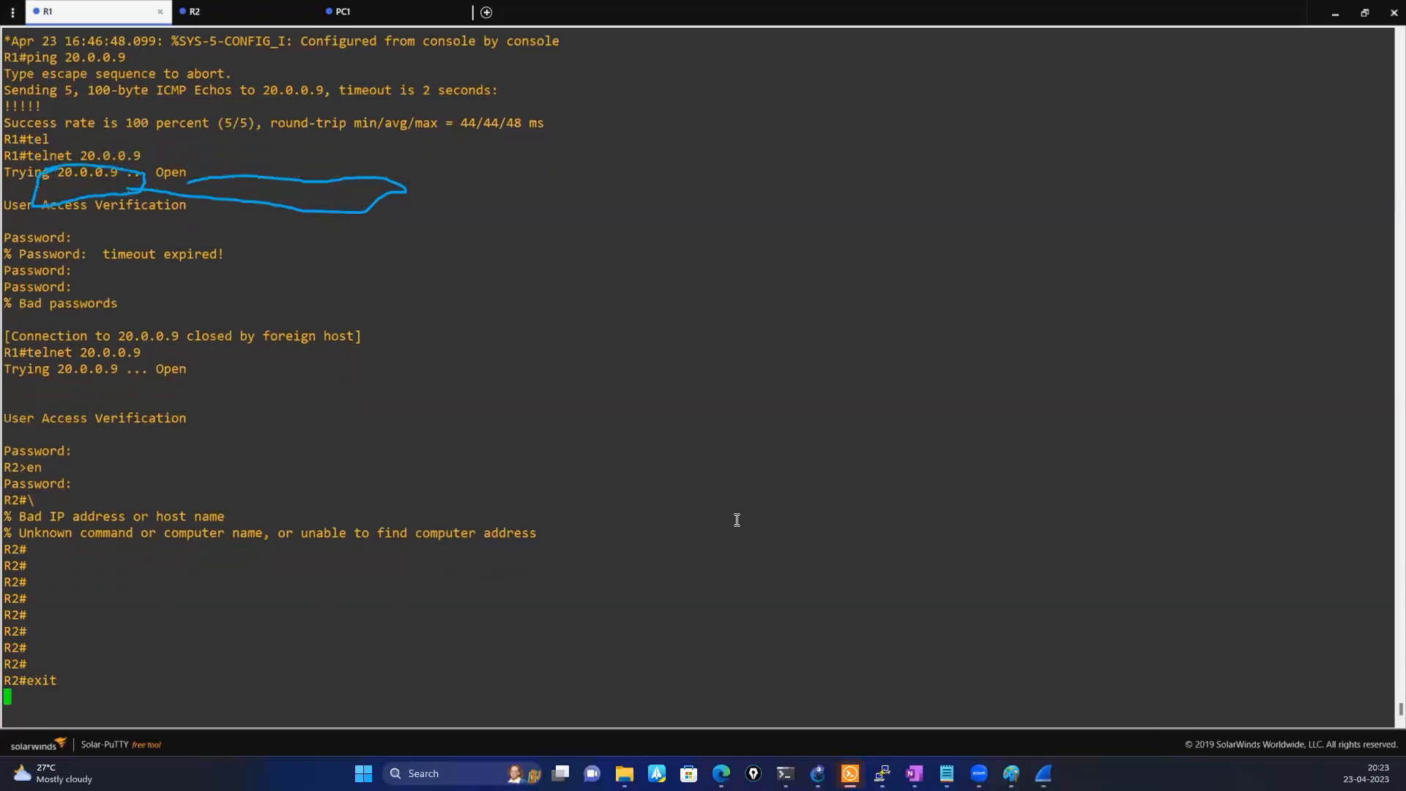
key("Return")
type("exit")
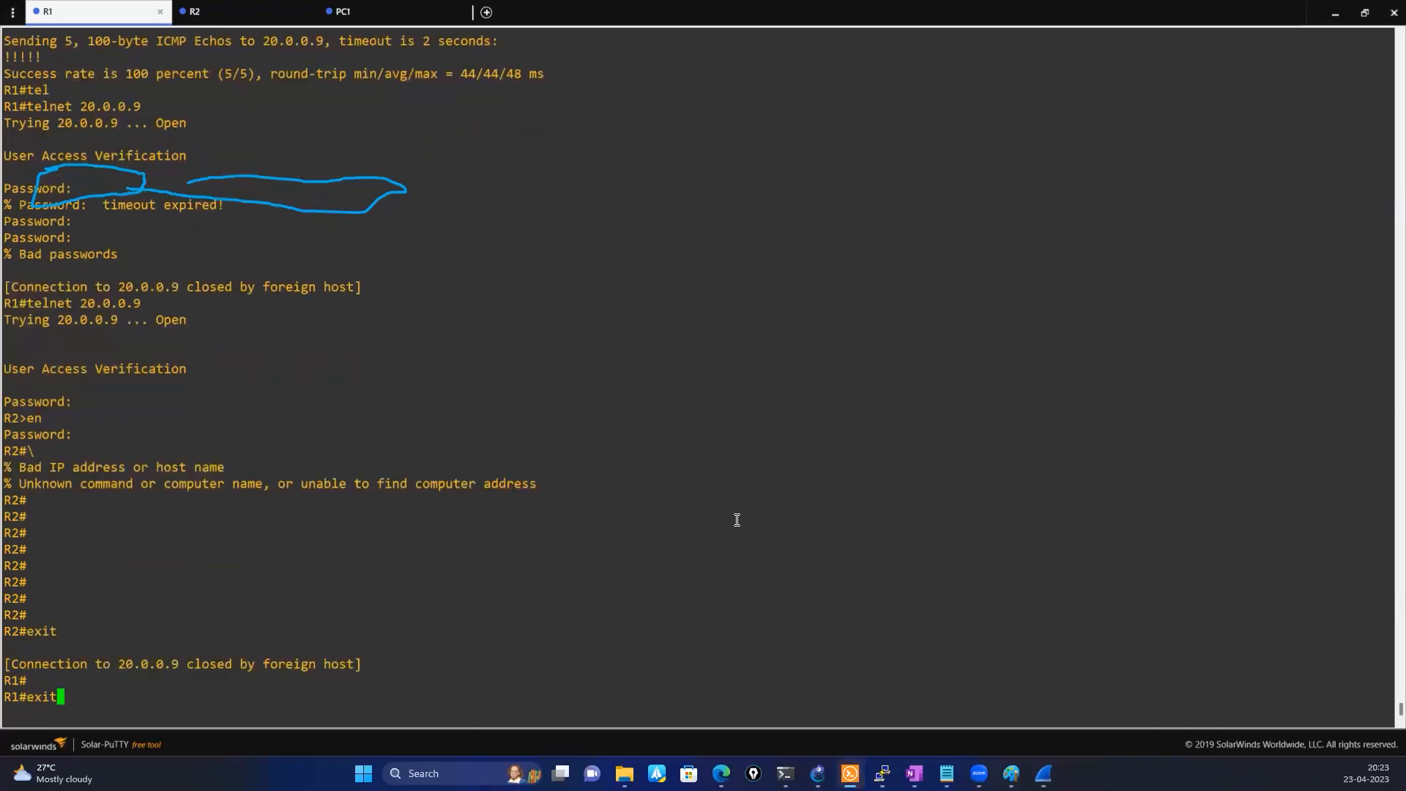
key("BackSpace")
key("BackSpace")
key("BackSpace")
key("BackSpace")
Return to Wireshark, select FIN packet 21 and expand its Transmission Control Protocol details
left_click(1364, 13)
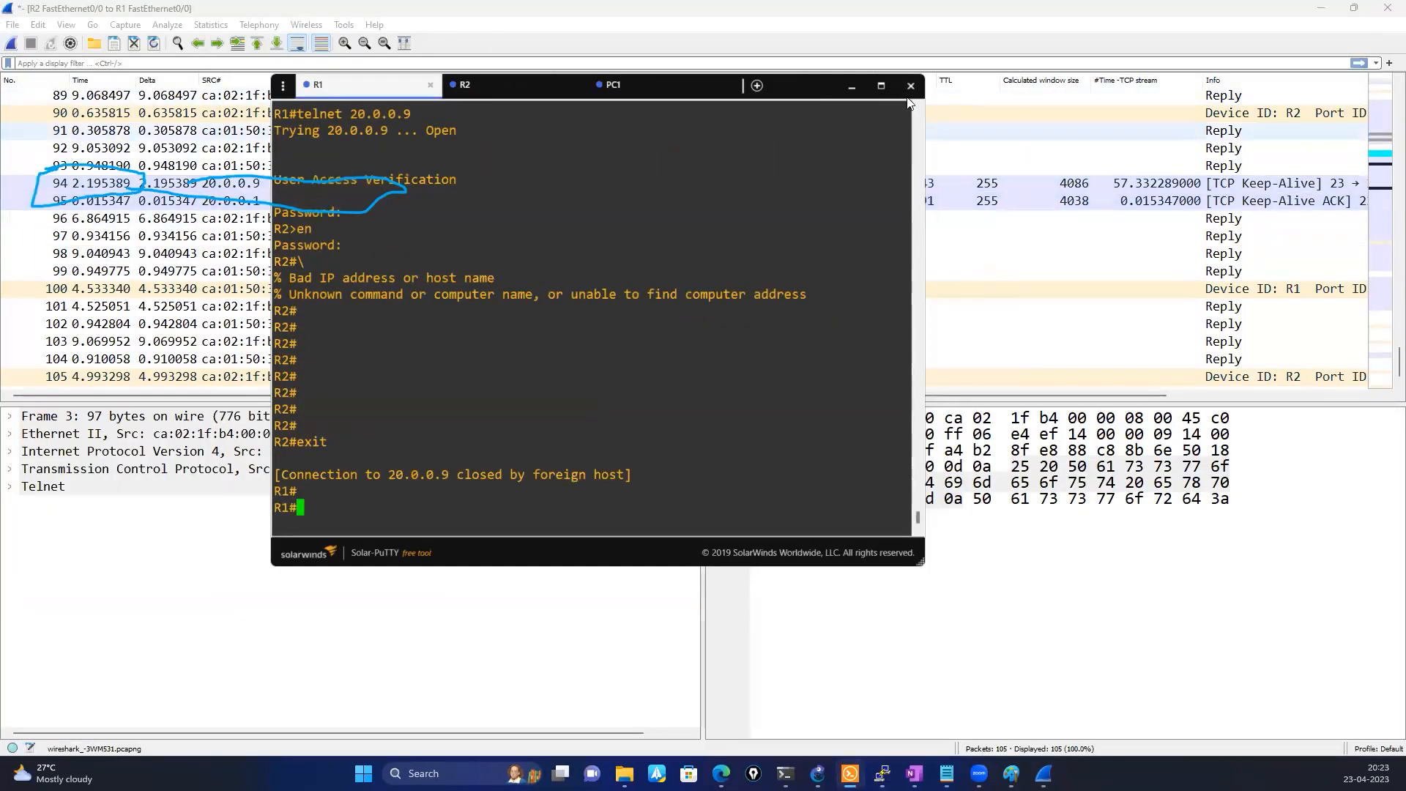
left_click(855, 91)
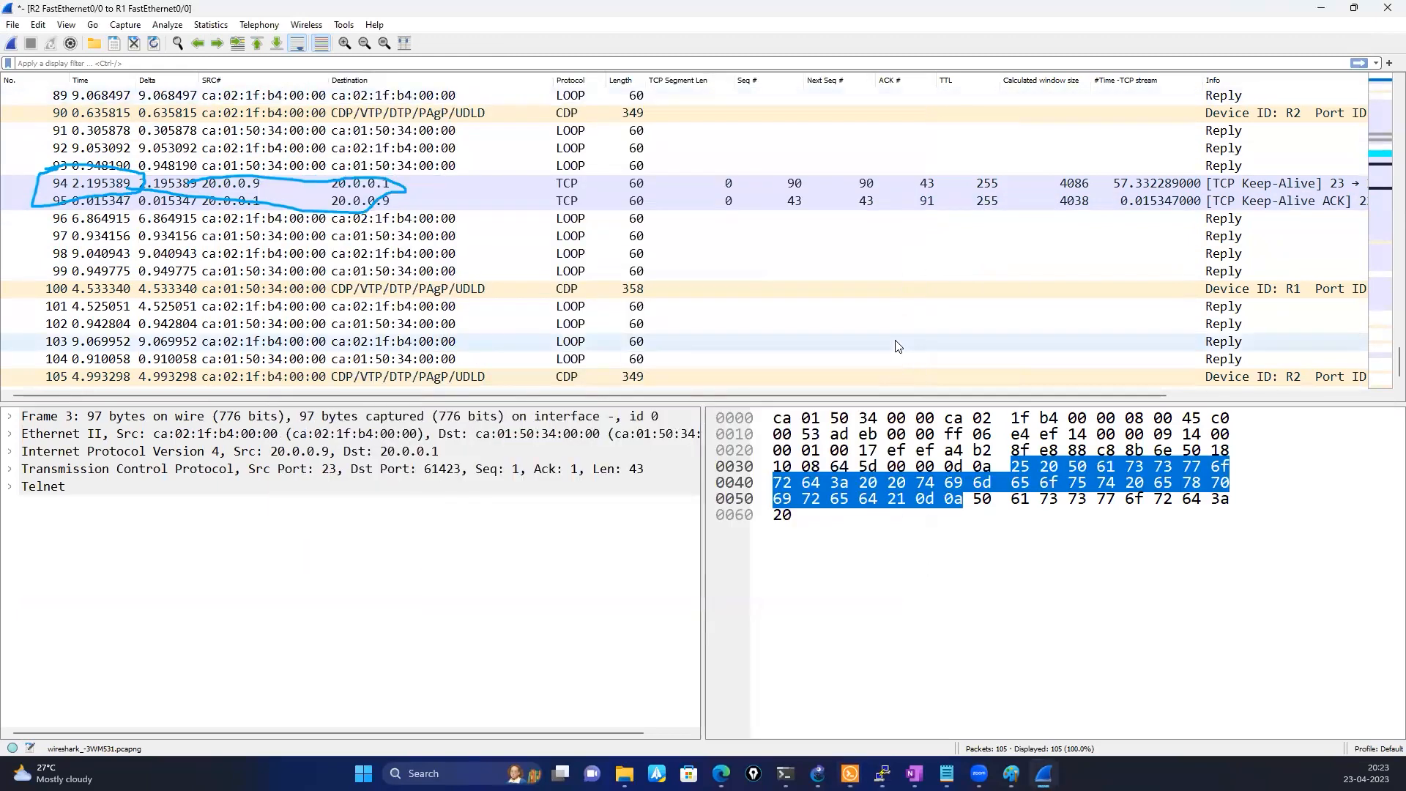
scroll(895, 337, "up", 3)
scroll(895, 337, "up", 17)
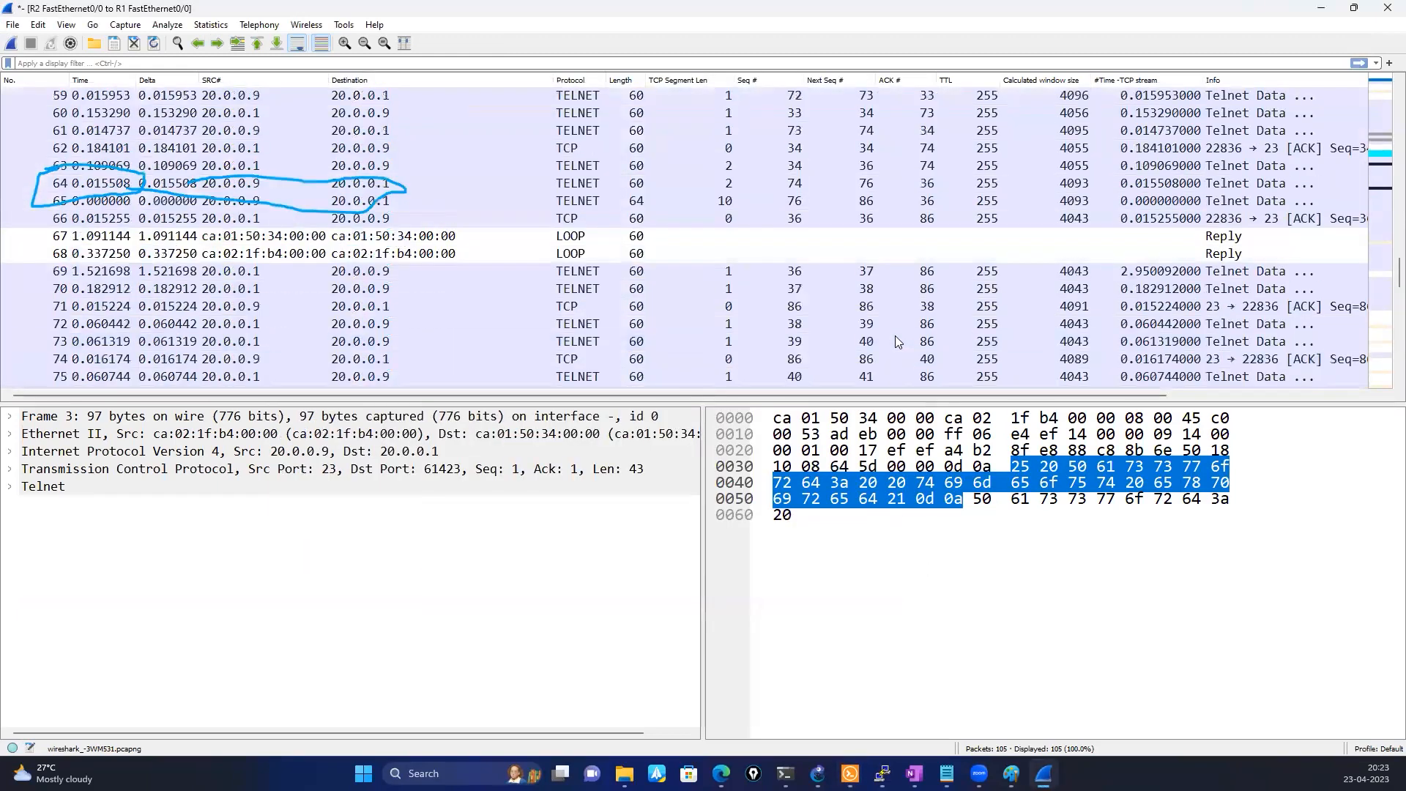
scroll(895, 337, "up", 3)
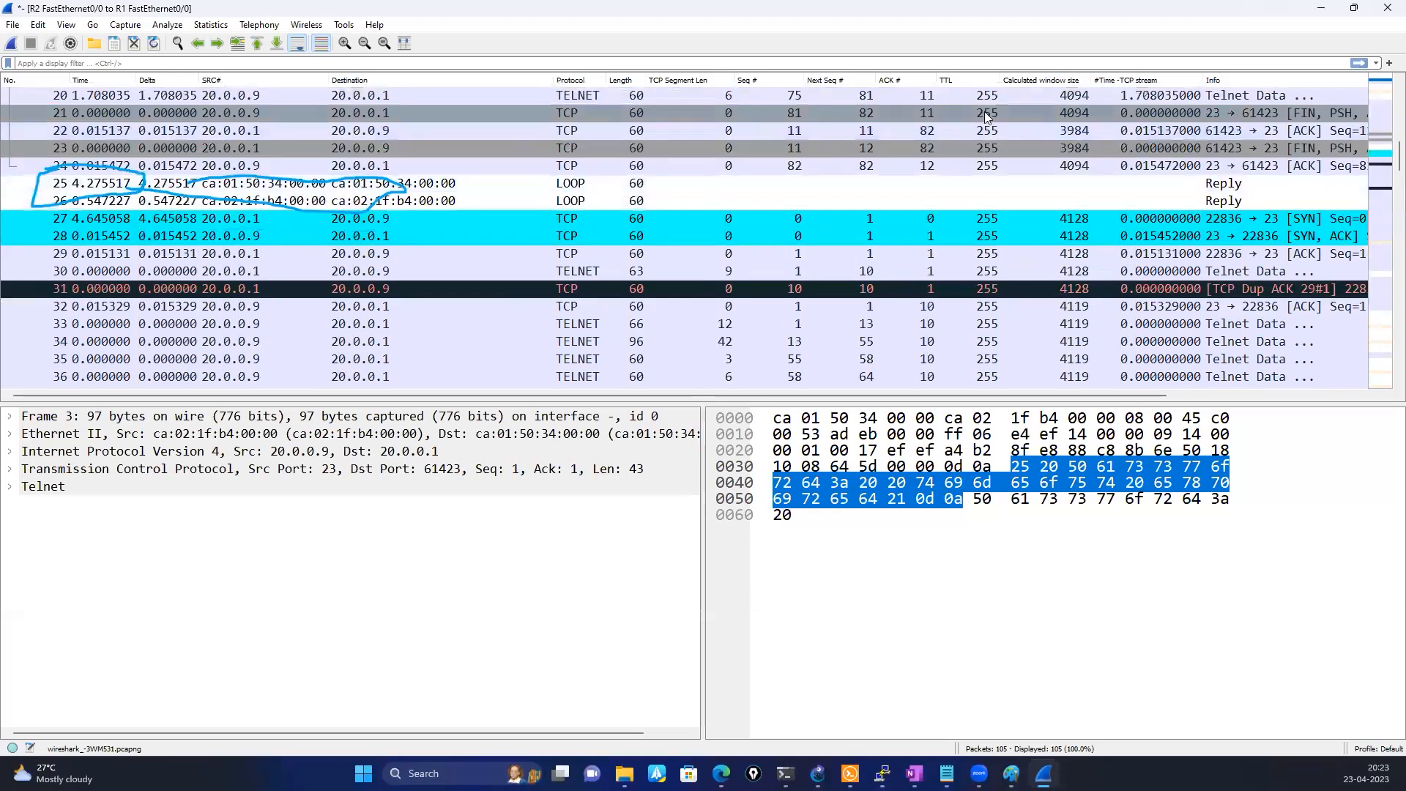
left_click(984, 113)
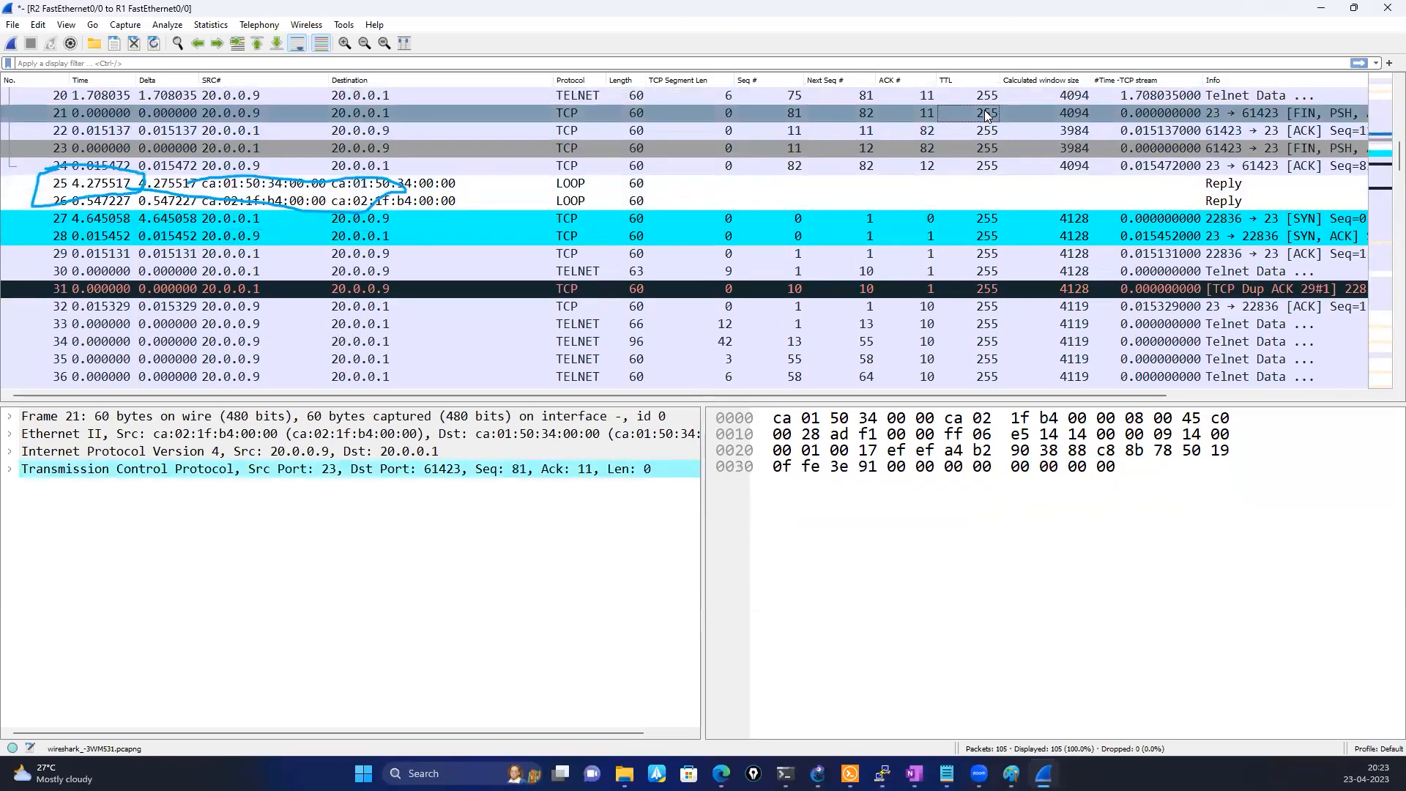
left_click(12, 469)
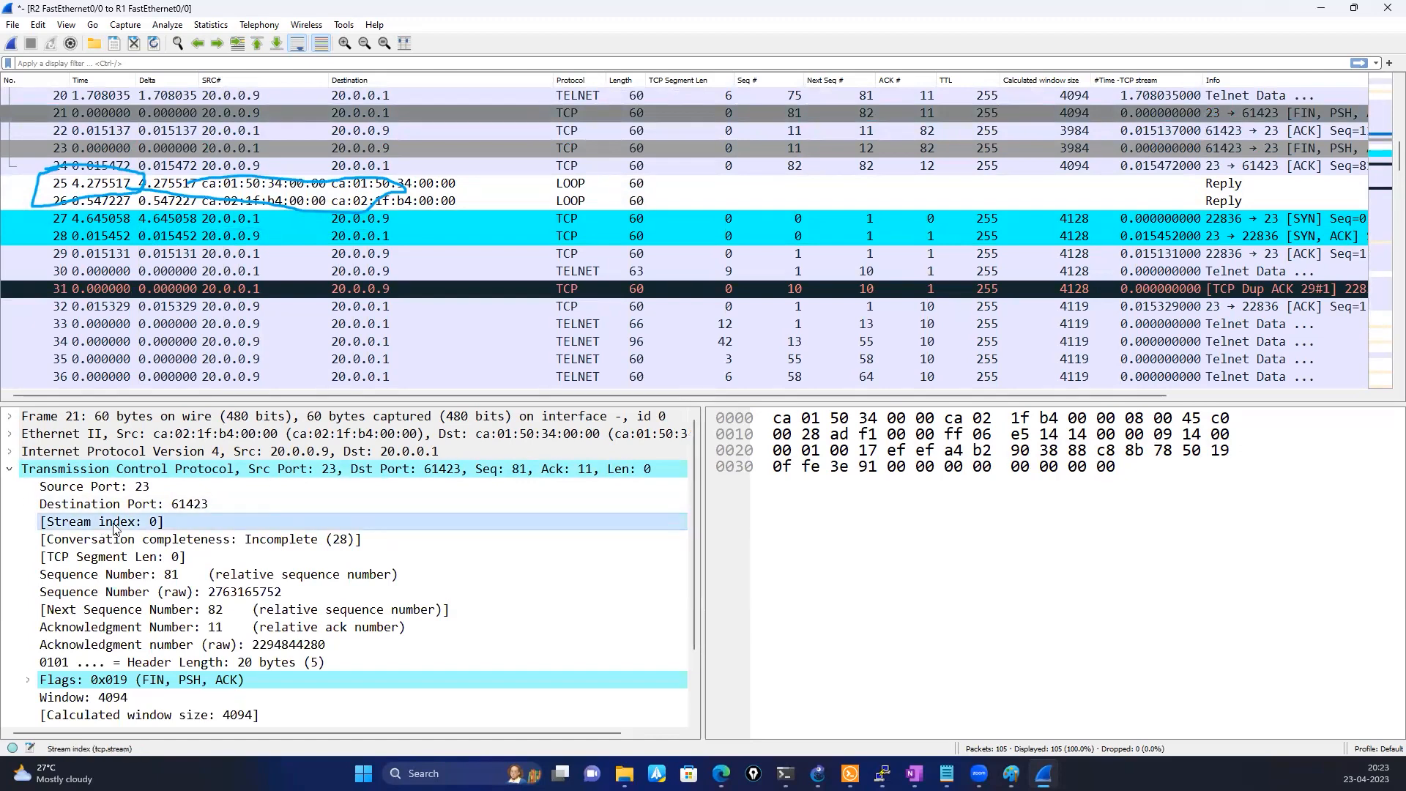
Select Telnet packet 61 and circle its stream index in the packet details
scroll(221, 338, "down", 9)
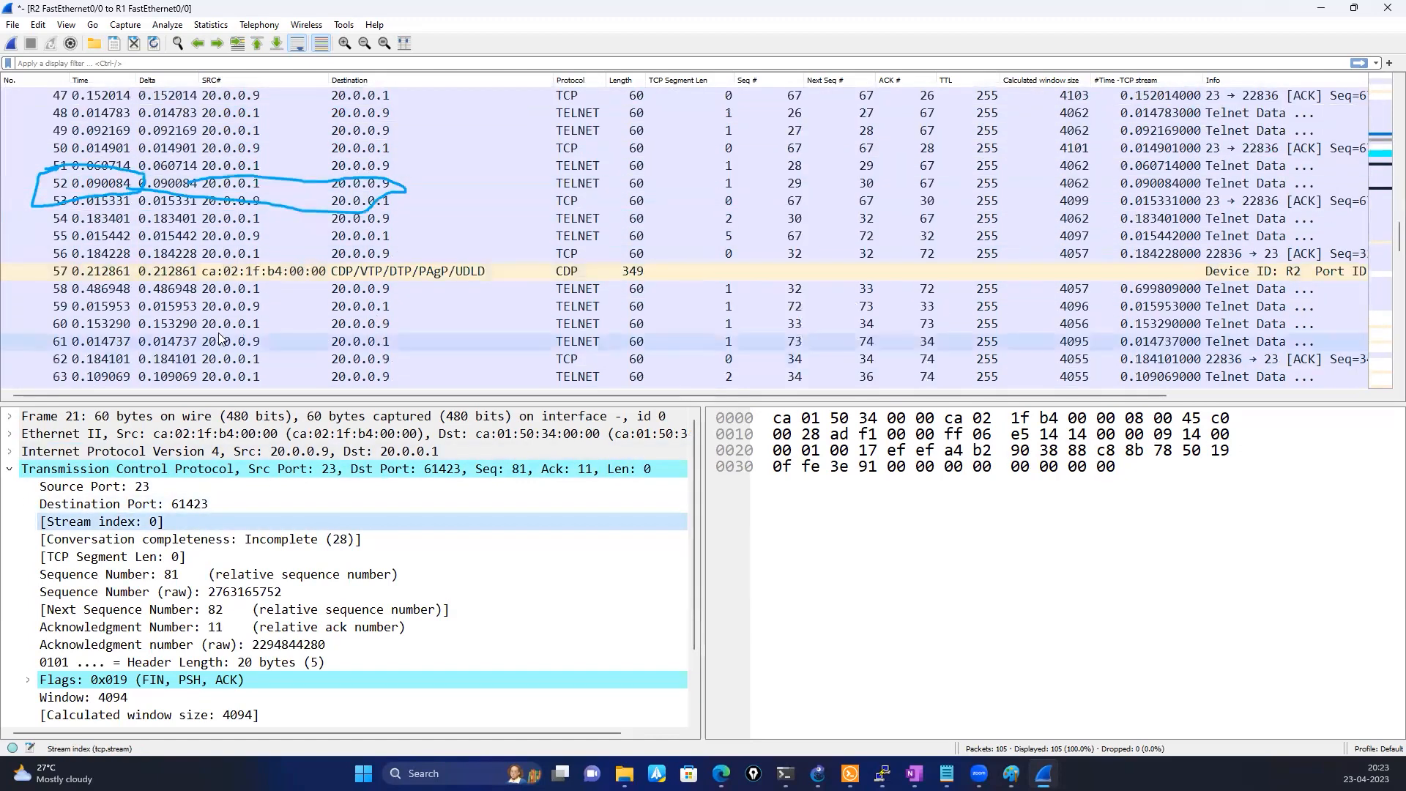
left_click(220, 338)
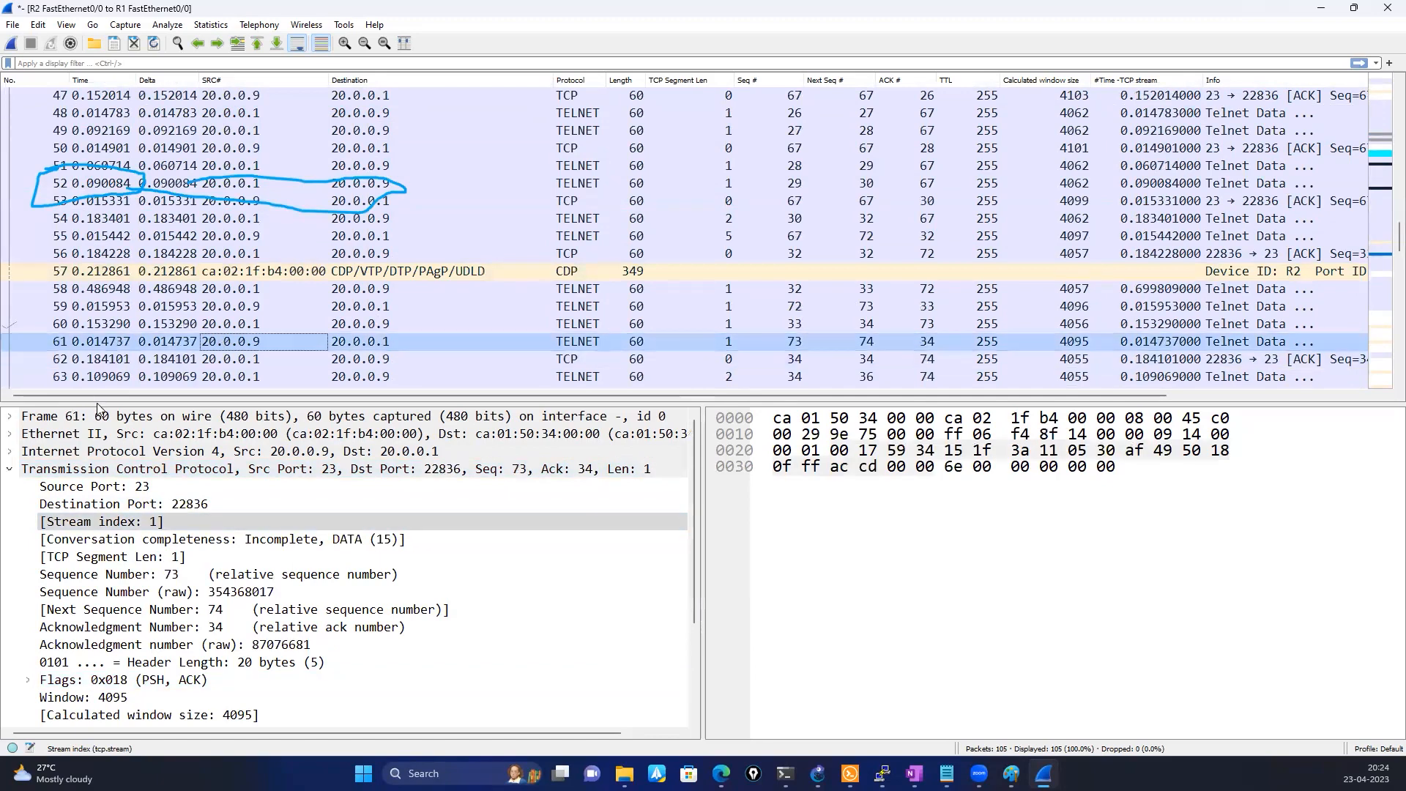
mouse_move(180, 506)
left_mouse_down()
mouse_move(44, 489)
mouse_move(18, 529)
left_mouse_up()
left_click_drag(201, 560, 183, 507)
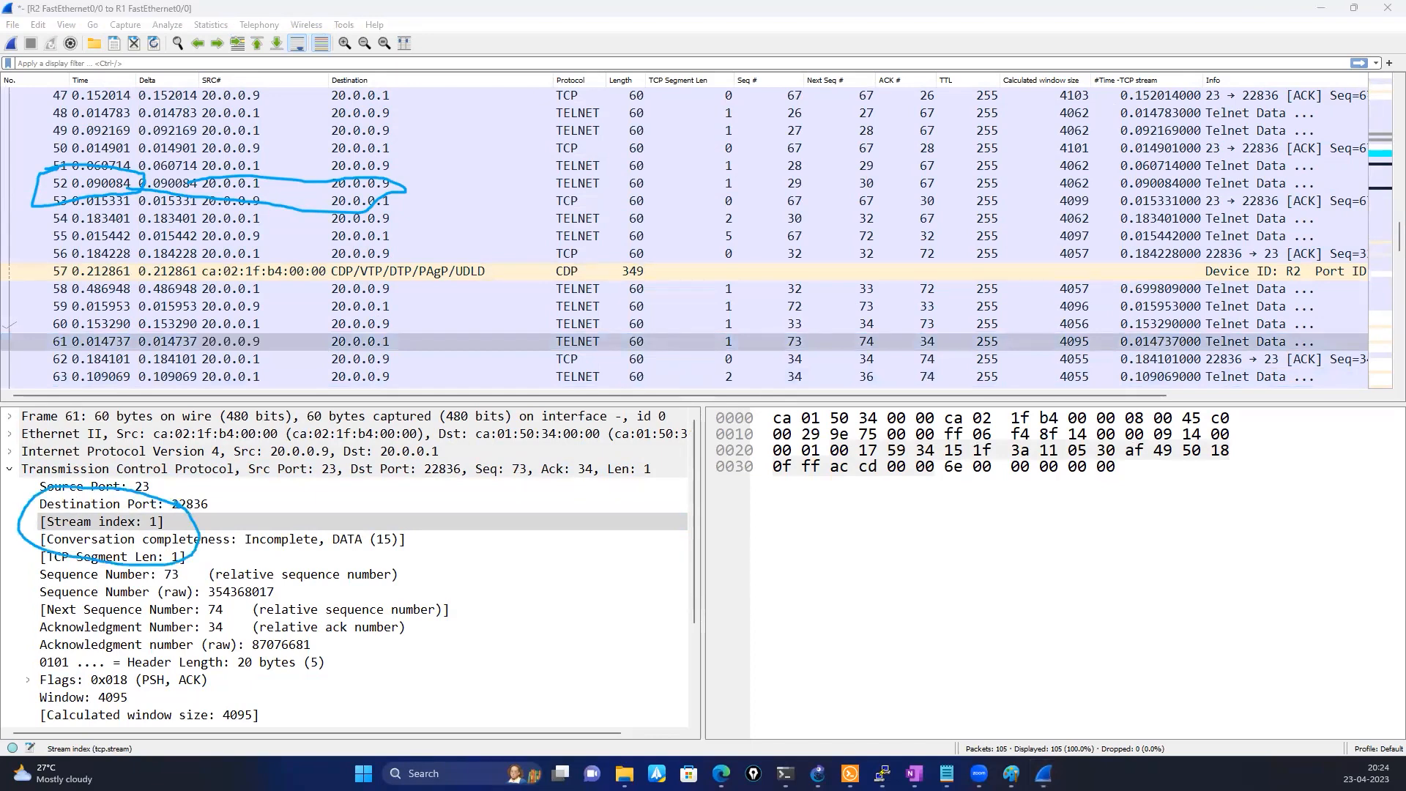
Select TCP packet 4 to compare its stream index with that of packet 61
scroll(422, 303, "up", 13)
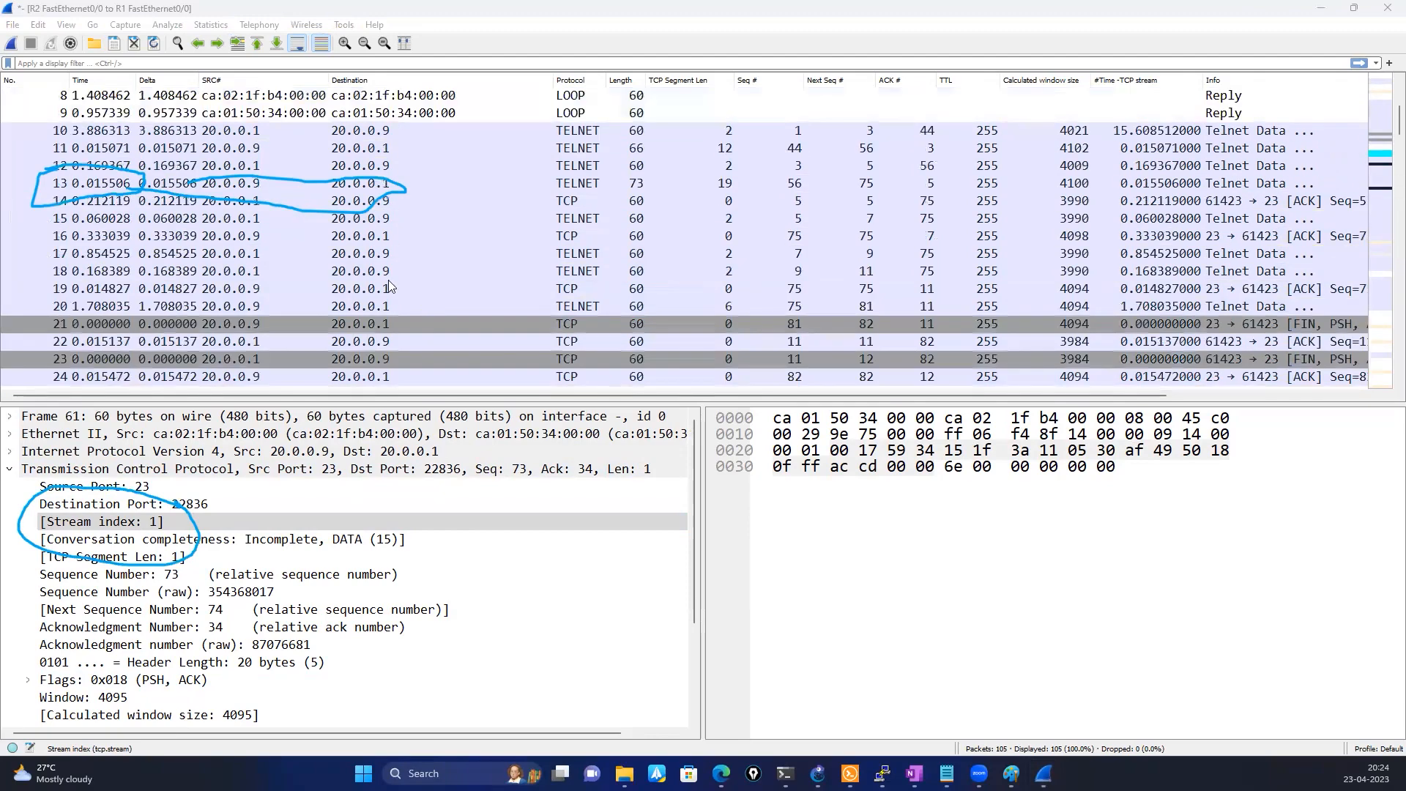
scroll(388, 284, "up", 3)
left_click(212, 148)
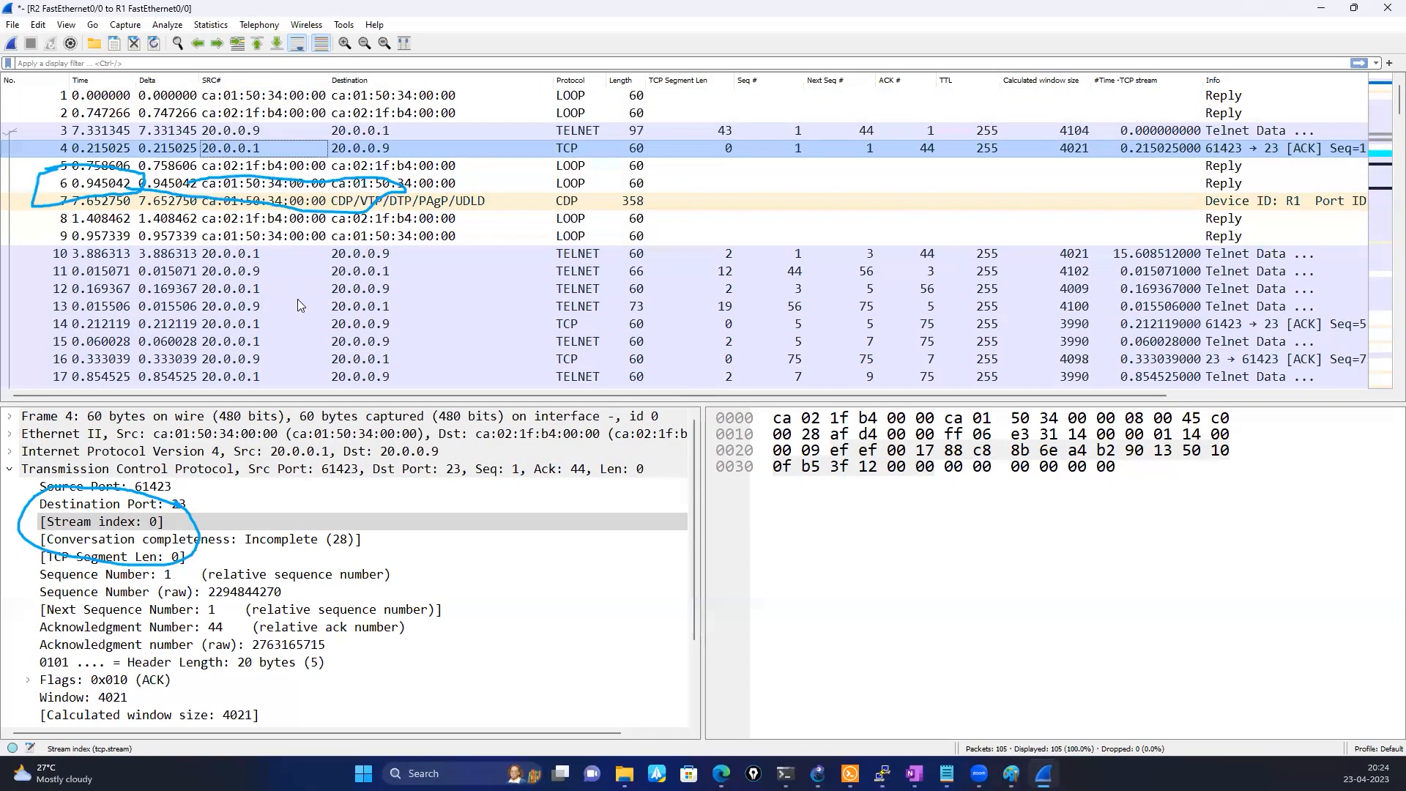
Browse the packet list down to Keep-Alive packets 94 and 95 and clear all freehand marks
scroll(298, 304, "down", 4)
scroll(298, 305, "down", 8)
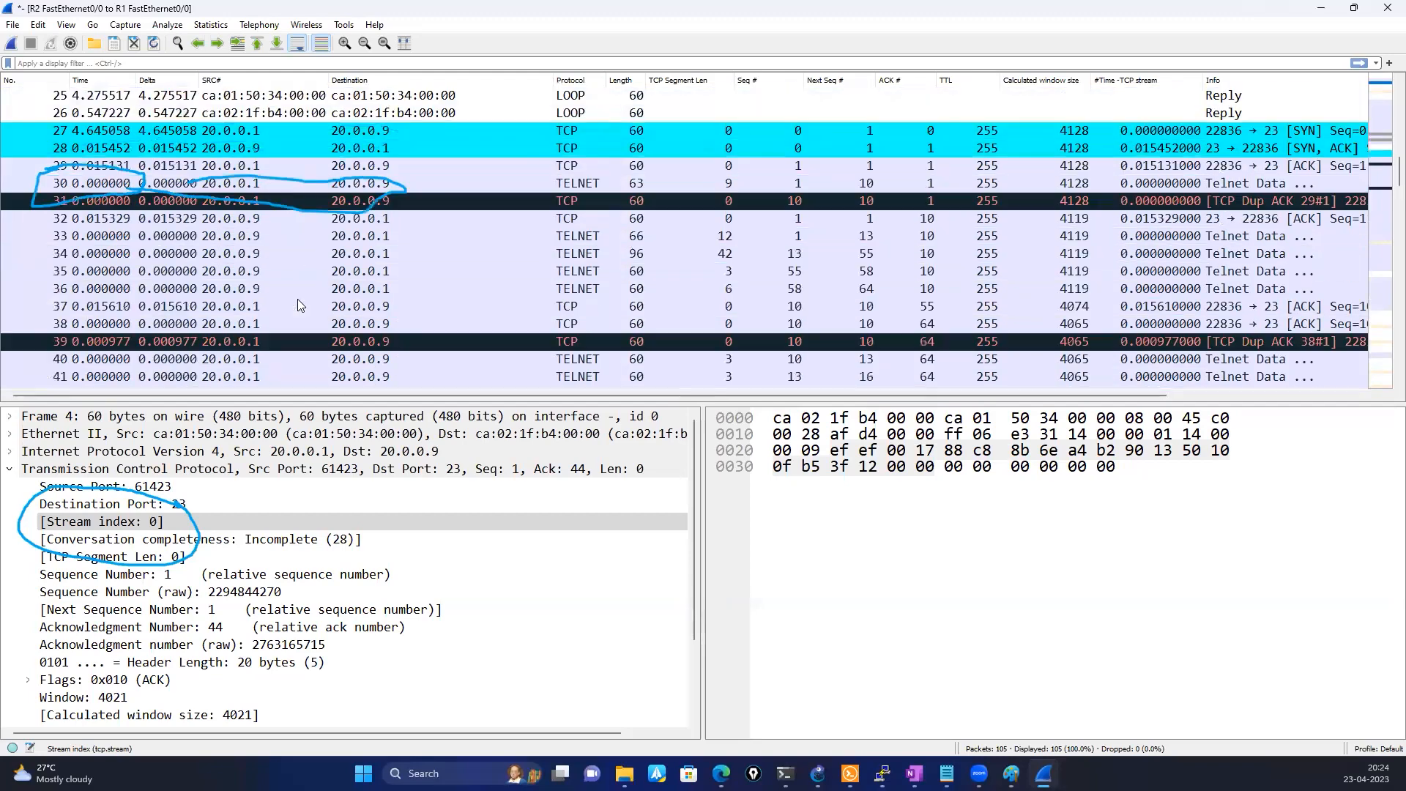
scroll(298, 304, "up", 3)
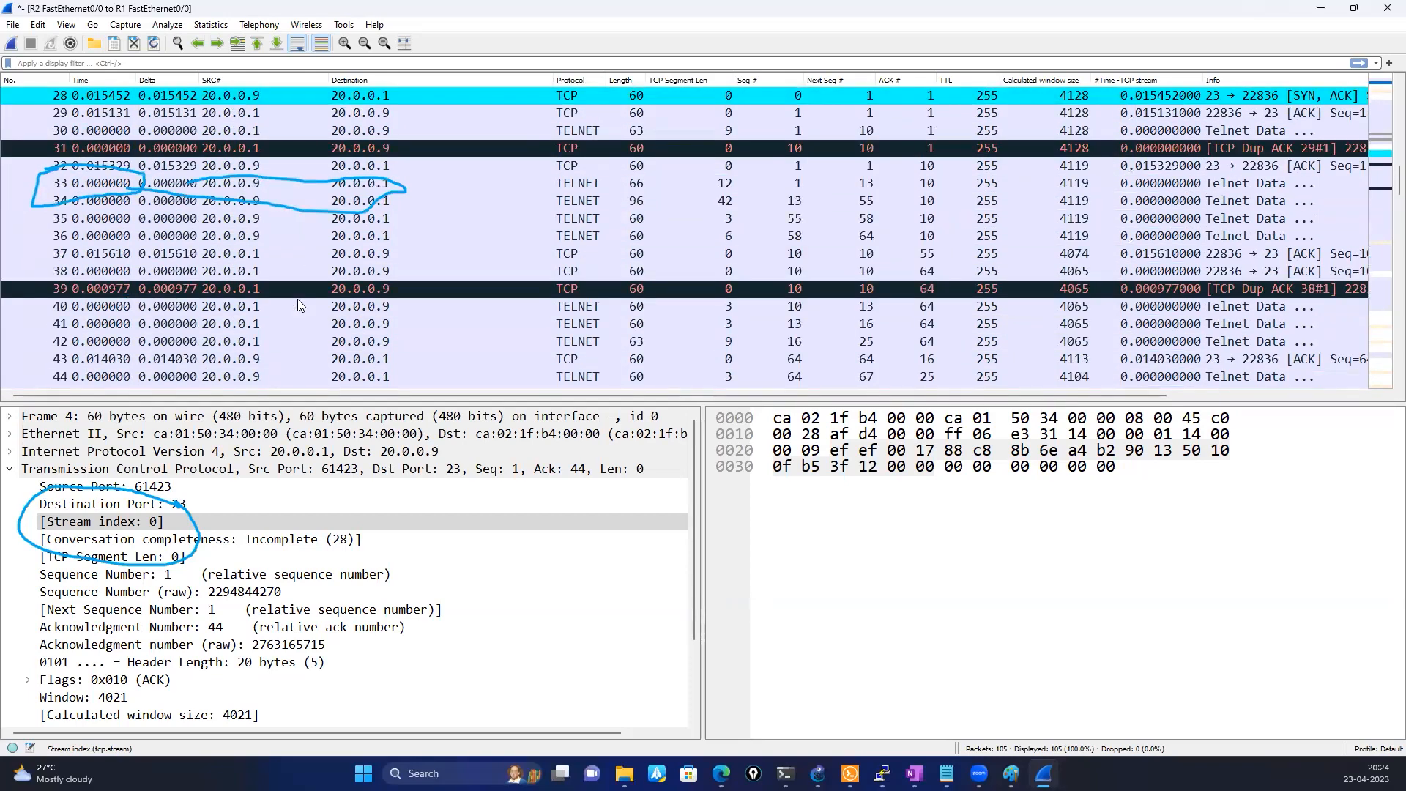
scroll(298, 300, "down", 10)
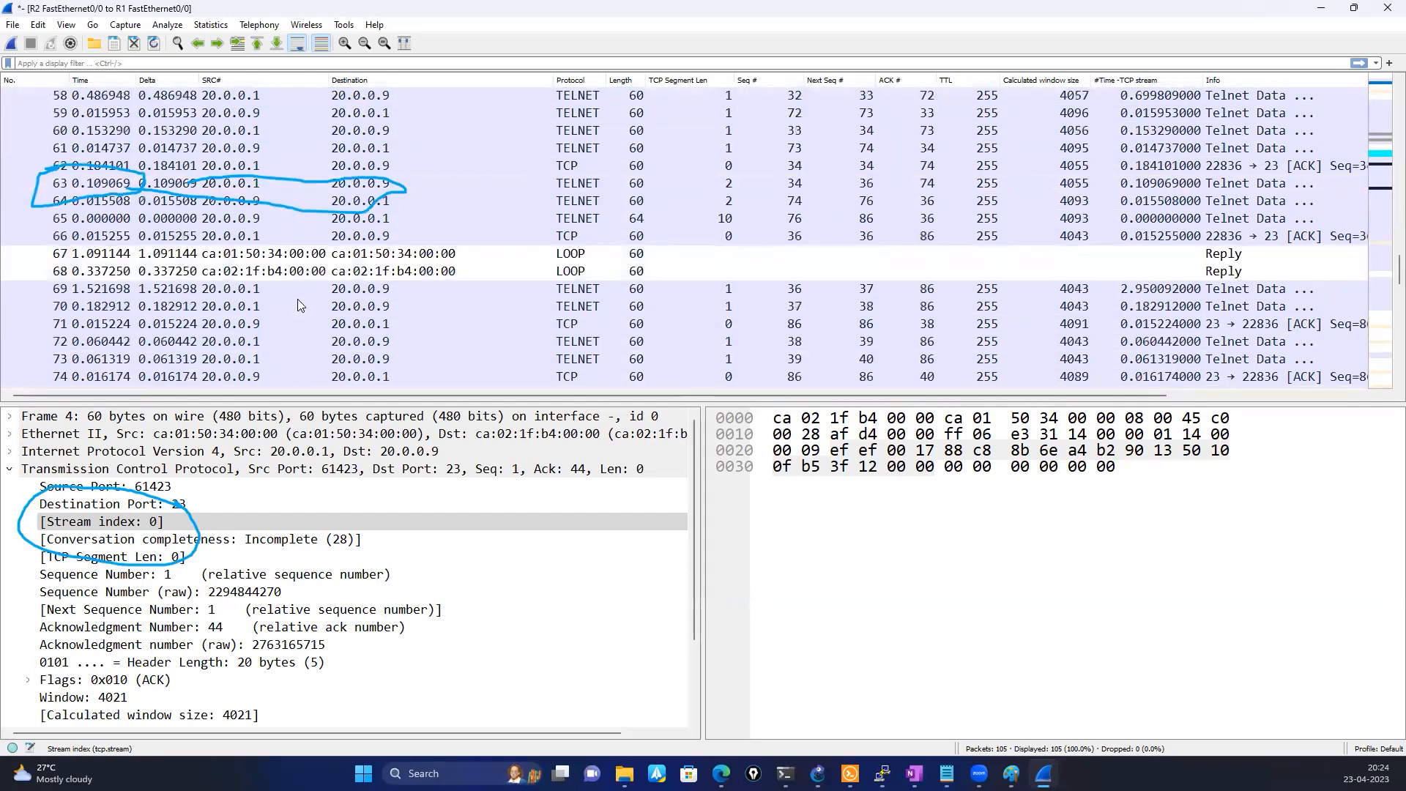
scroll(298, 303, "down", 9)
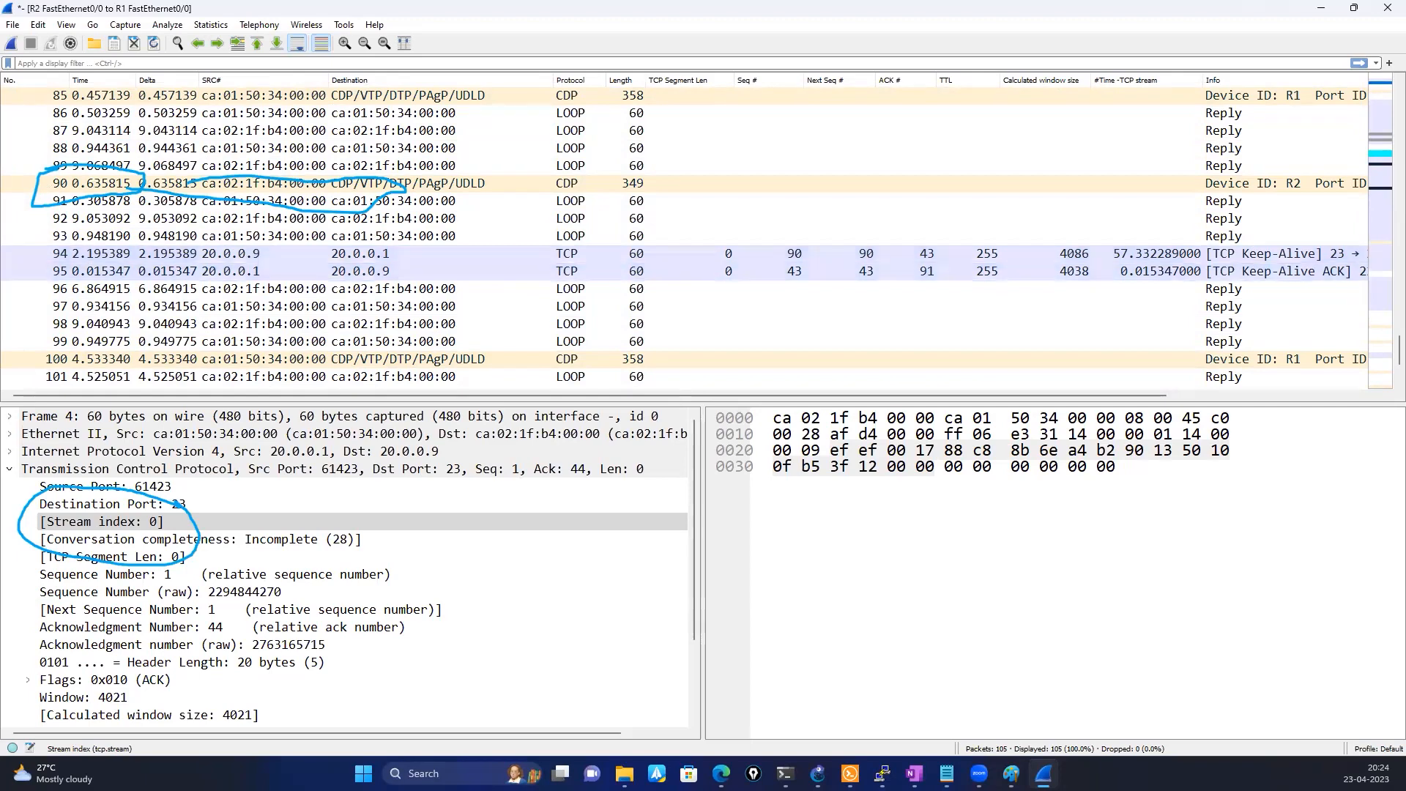
key("Escape")
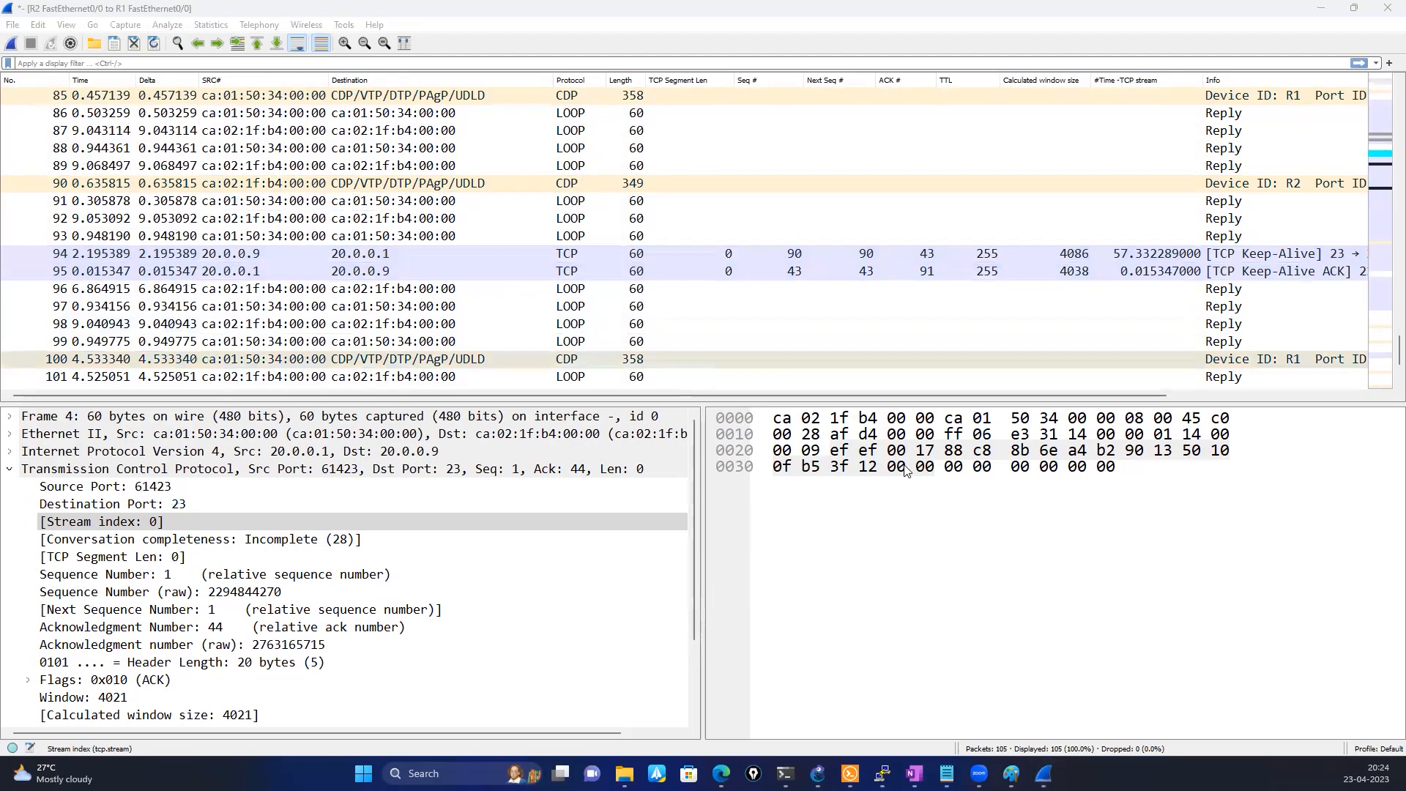
Check the topics list in Notepad, switch to Paint and erase the whole TCP diagram from the canvas
key("alt+Tab")
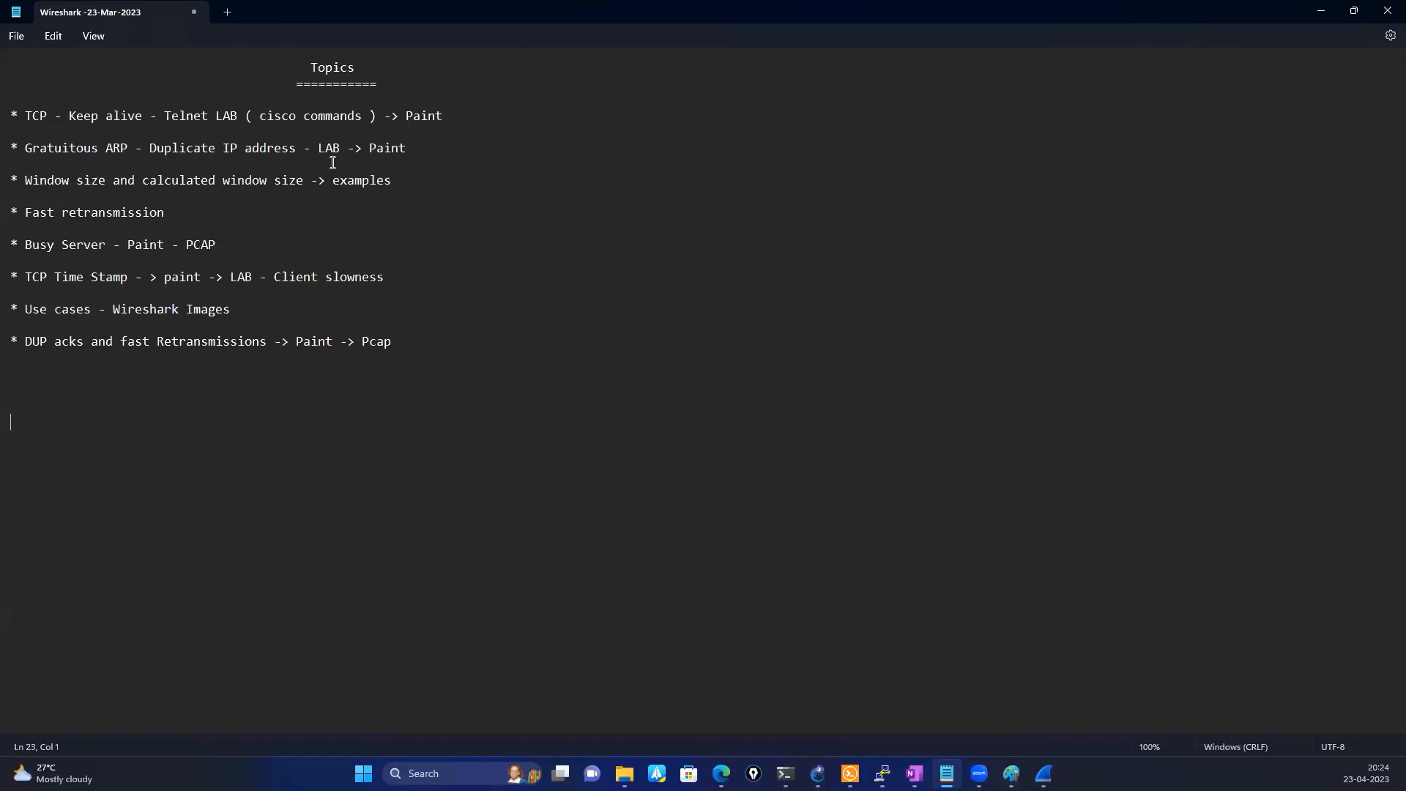
left_click(1014, 774)
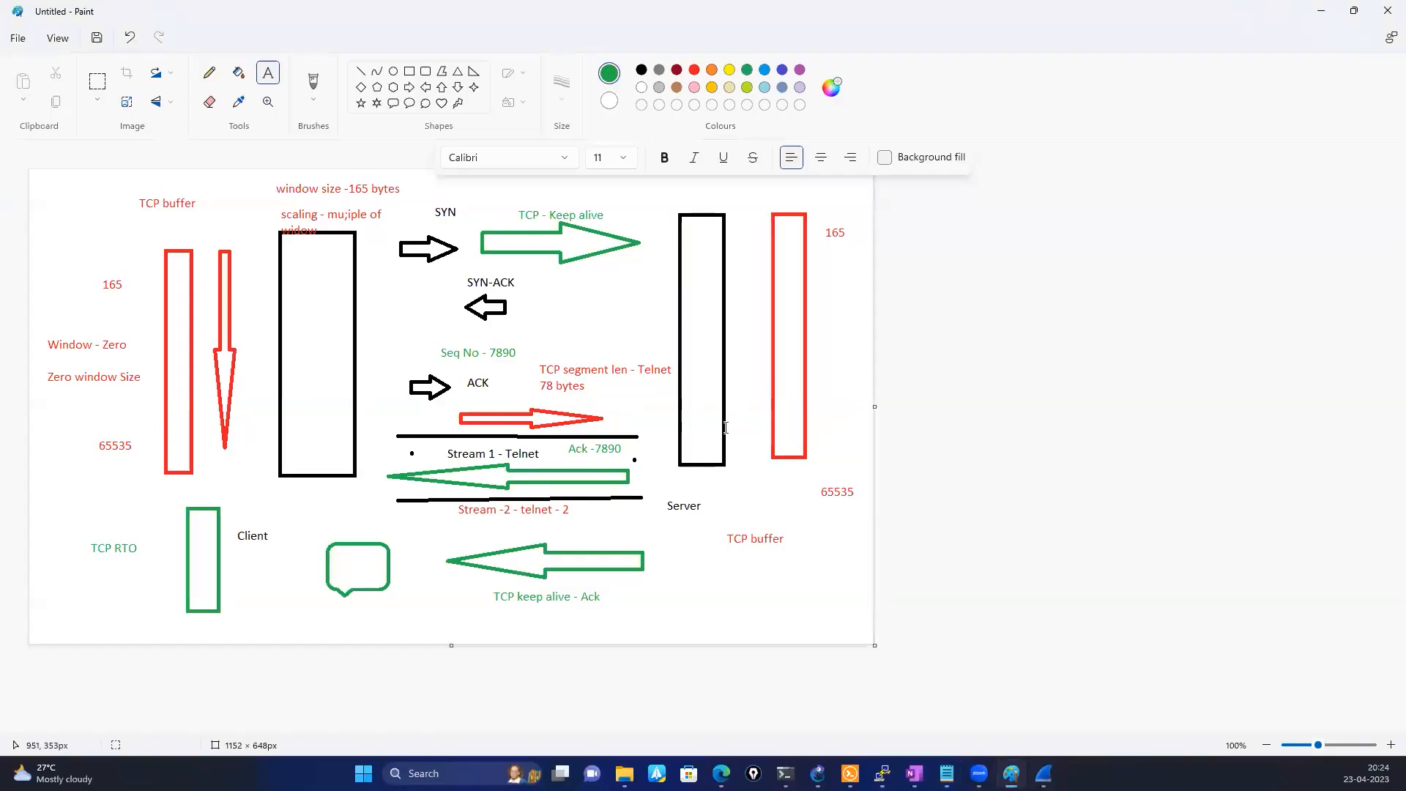
key("ctrl+a")
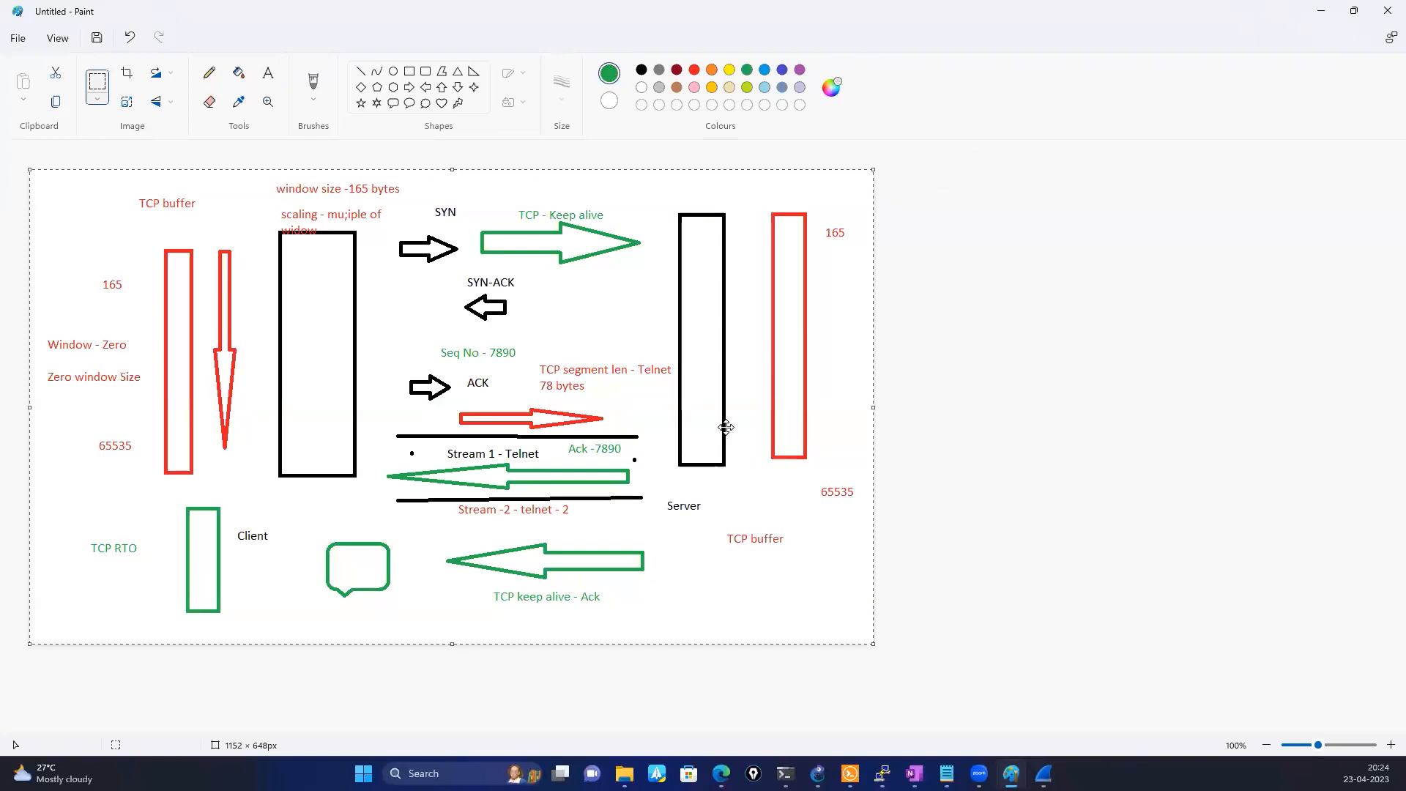
key("Delete")
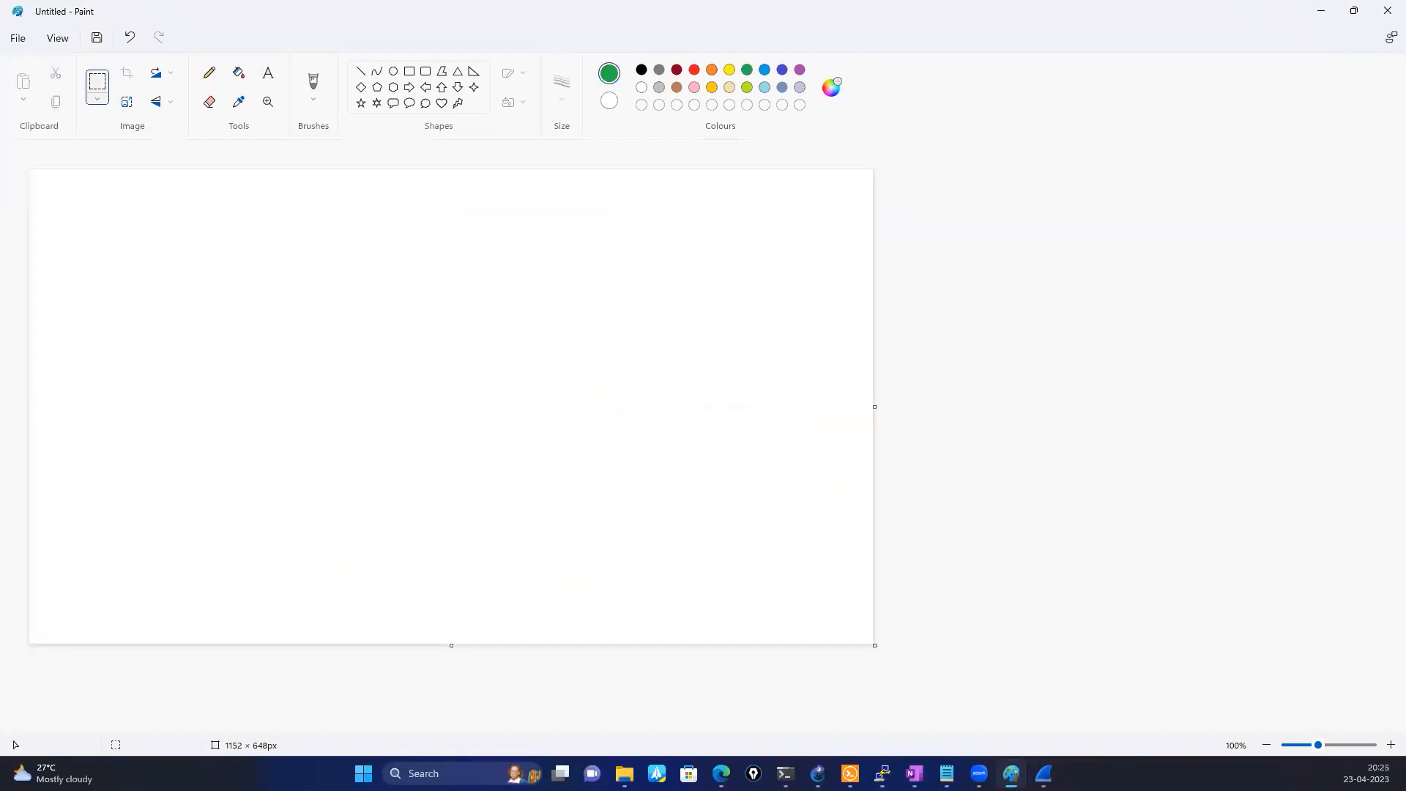
Draw two green rounded rectangles side by side on the upper canvas, the right one about 147 × 94 px
left_click(428, 74)
left_click_drag(440, 233, 548, 302)
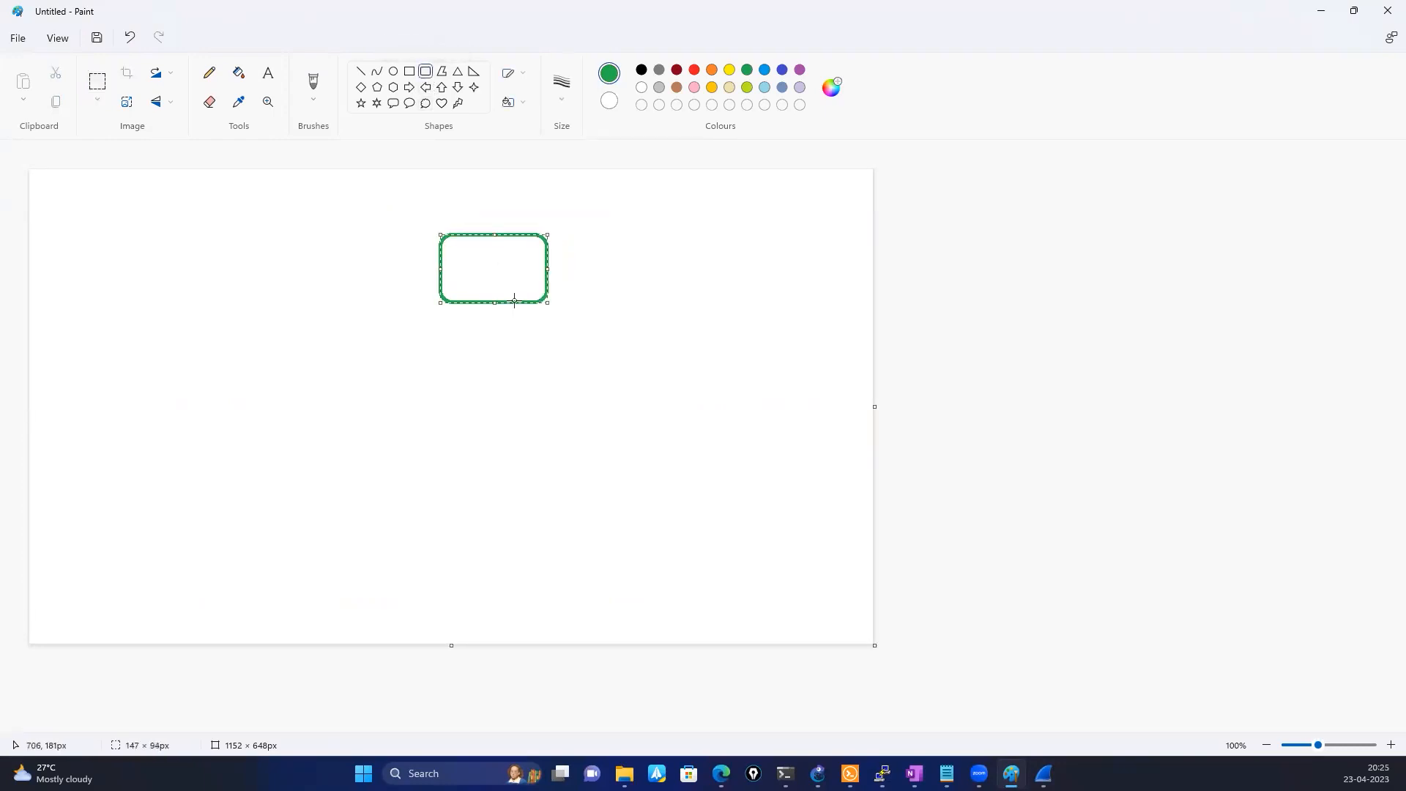
left_click_drag(212, 245, 316, 306)
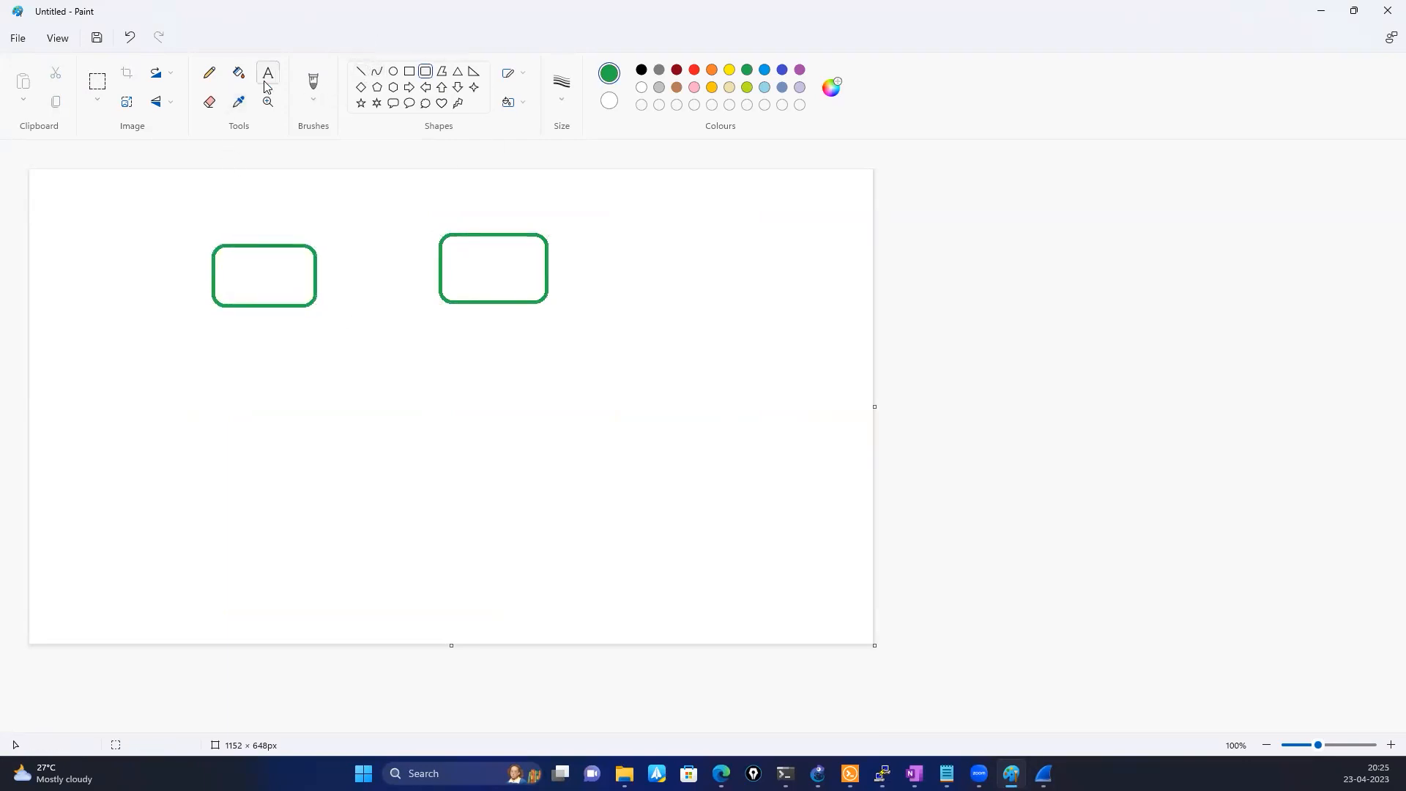
Add the red text label "10.0.0.1/ 24" above the left green rectangle
left_click(262, 219)
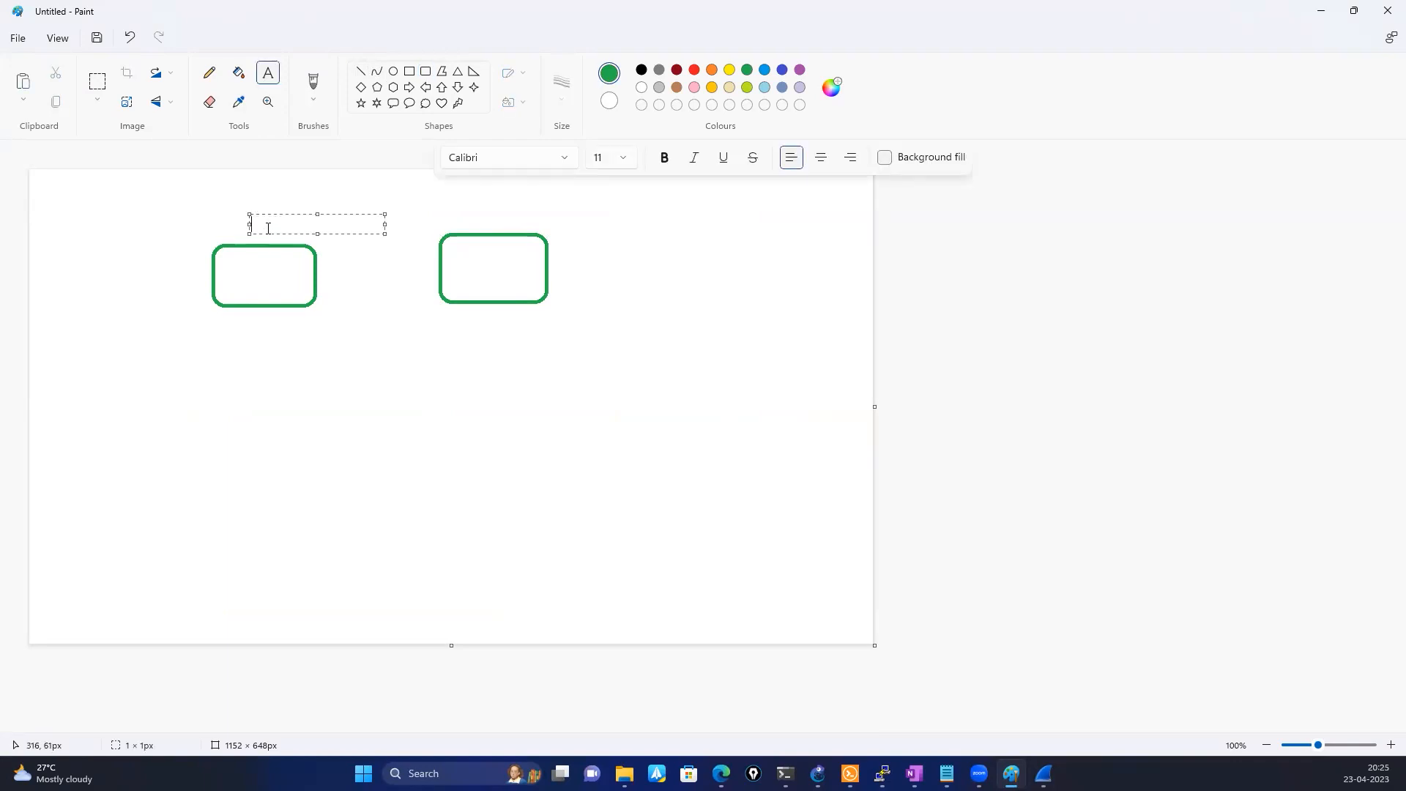
left_click(694, 70)
type("10.0.0.1/ 24")
left_click(257, 352)
left_click(242, 354)
Add the red text label "30.0.0.1 /24" to the left of the left green rectangle
left_click(101, 289)
left_click(101, 287)
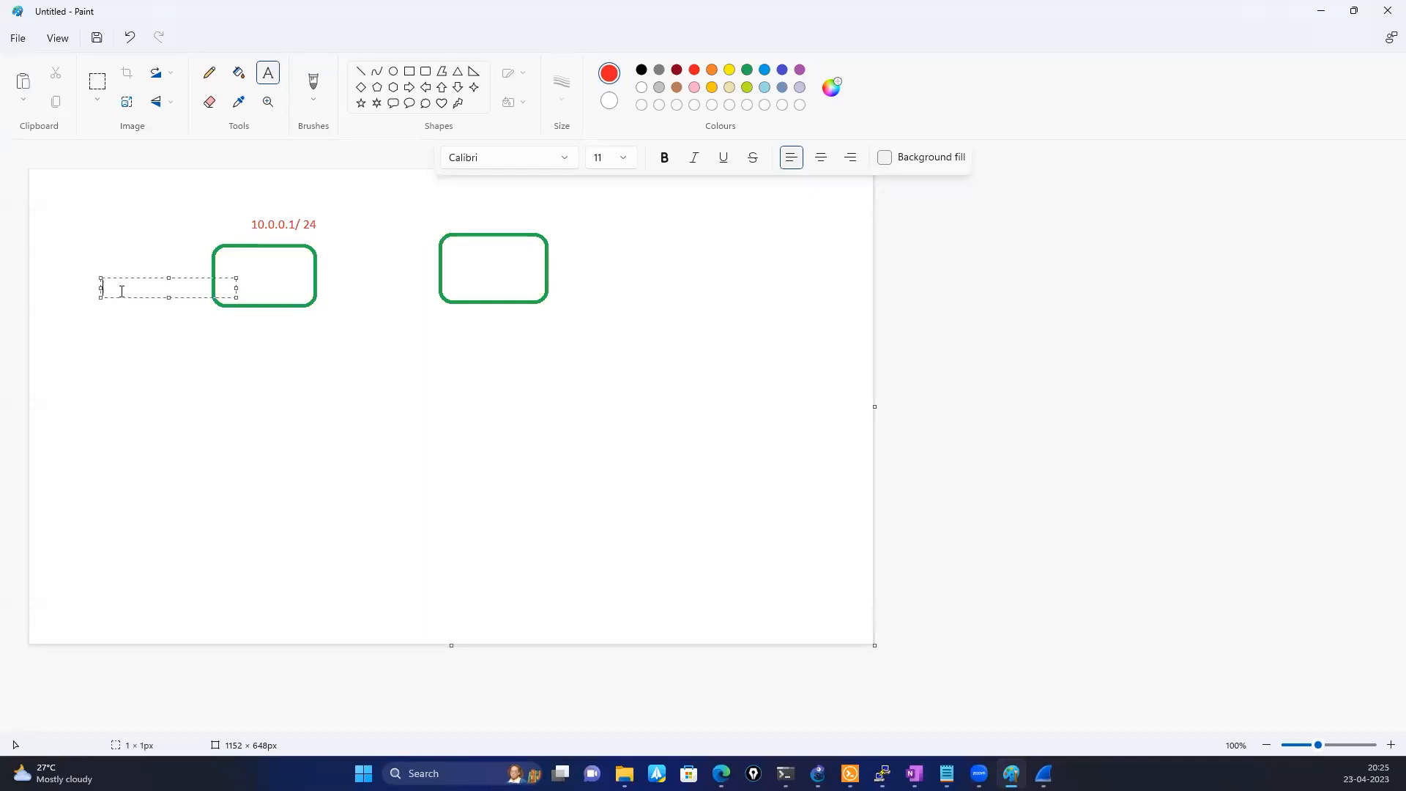
type("30.0.0.1 /24")
left_click(260, 339)
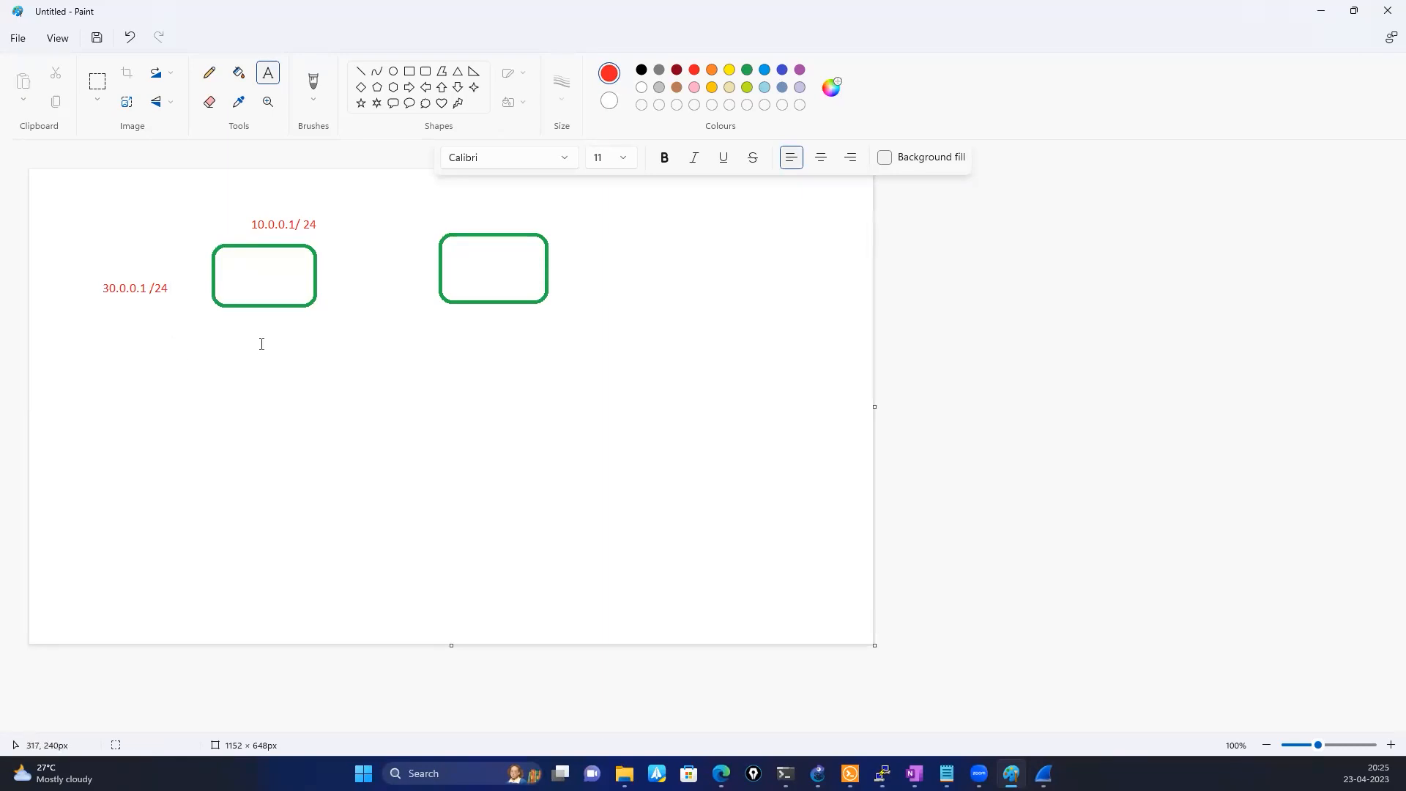
Add the red text label "40.0.0.1/24" above the right green rectangle
left_click(492, 216)
type("40.0.0.1/24")
left_click(474, 323)
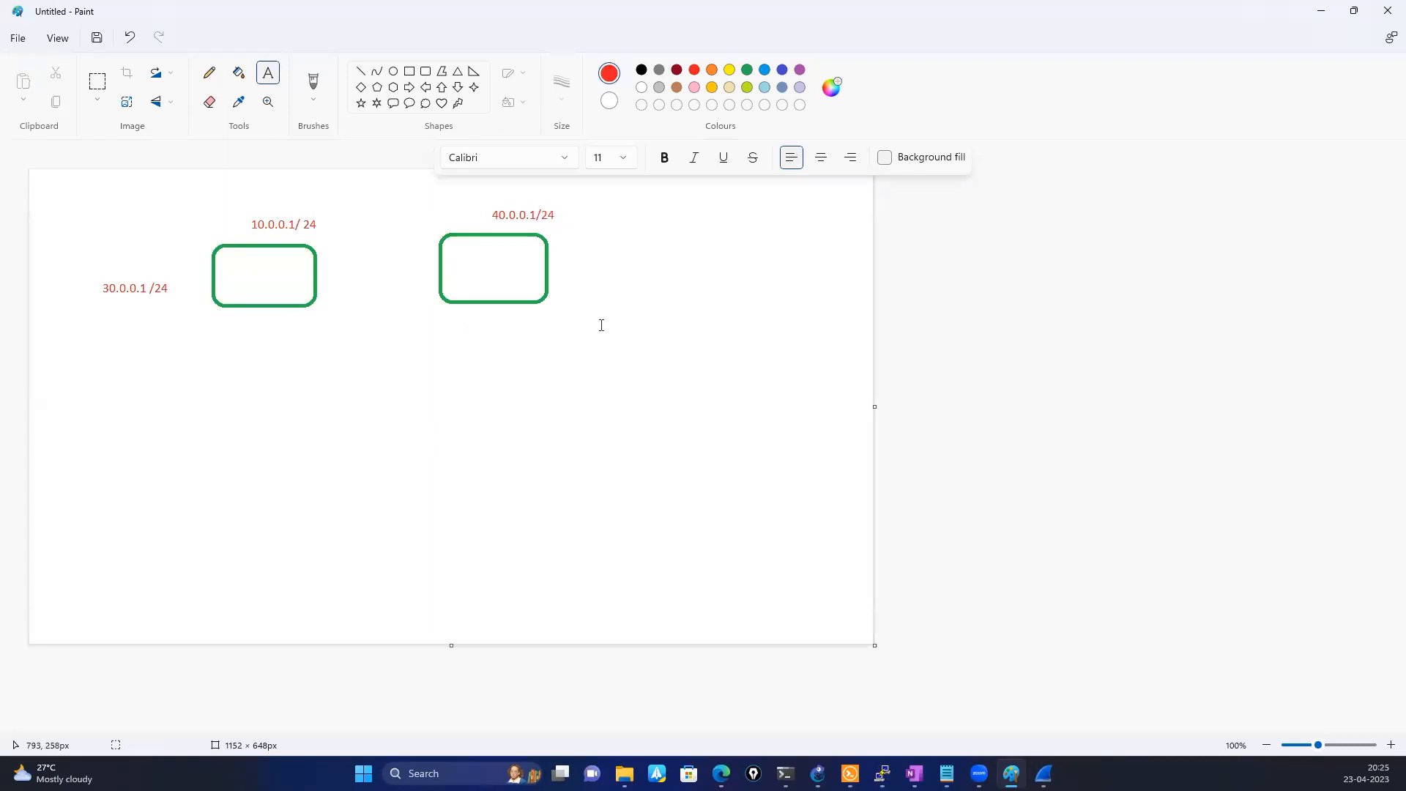
Add the red text label "50.0.0.1/24" below the right green rectangle
left_click(473, 331)
type("50.0.0.1/24")
left_click(333, 407)
Draw a red rounded callout below each green rectangle and a red line joining the left rectangle to its callout
left_click(394, 108)
left_click_drag(236, 397, 302, 456)
left_click(459, 389)
left_click_drag(460, 389, 534, 448)
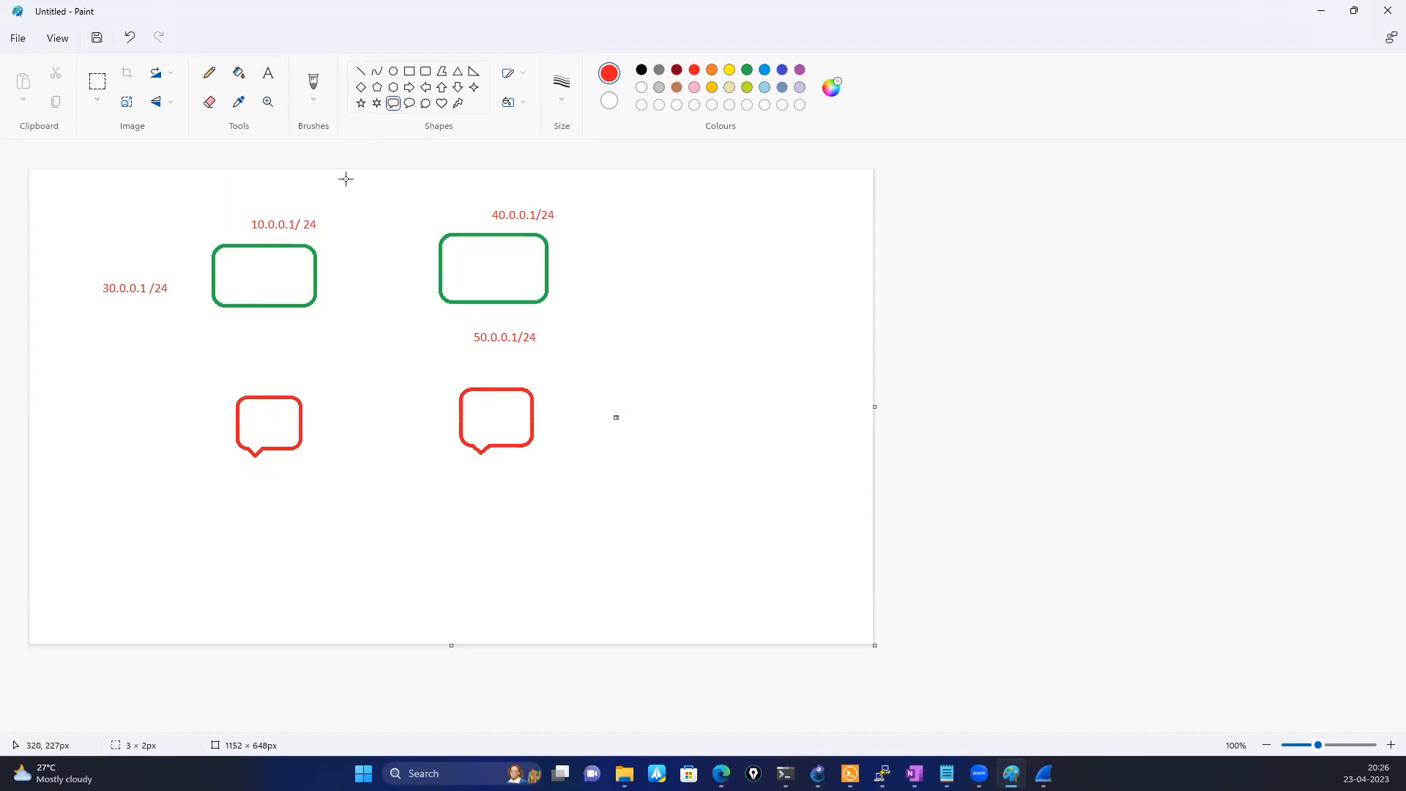
left_click(361, 71)
left_click_drag(238, 305, 264, 397)
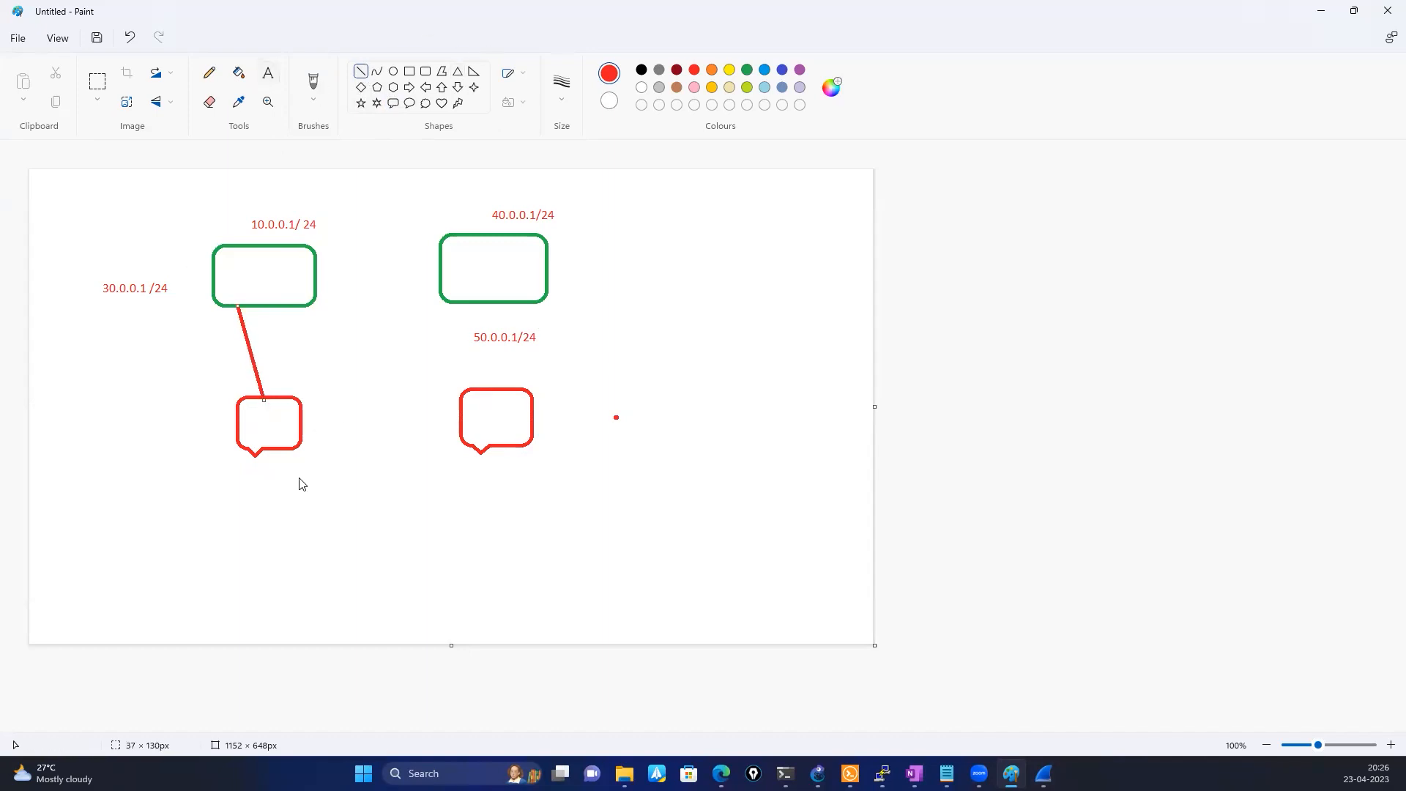
Add the red two-line label "30.0.0.5 / 42 gateway 30.0.0.1" beneath the left callout
left_click(240, 495)
type("30.0.")
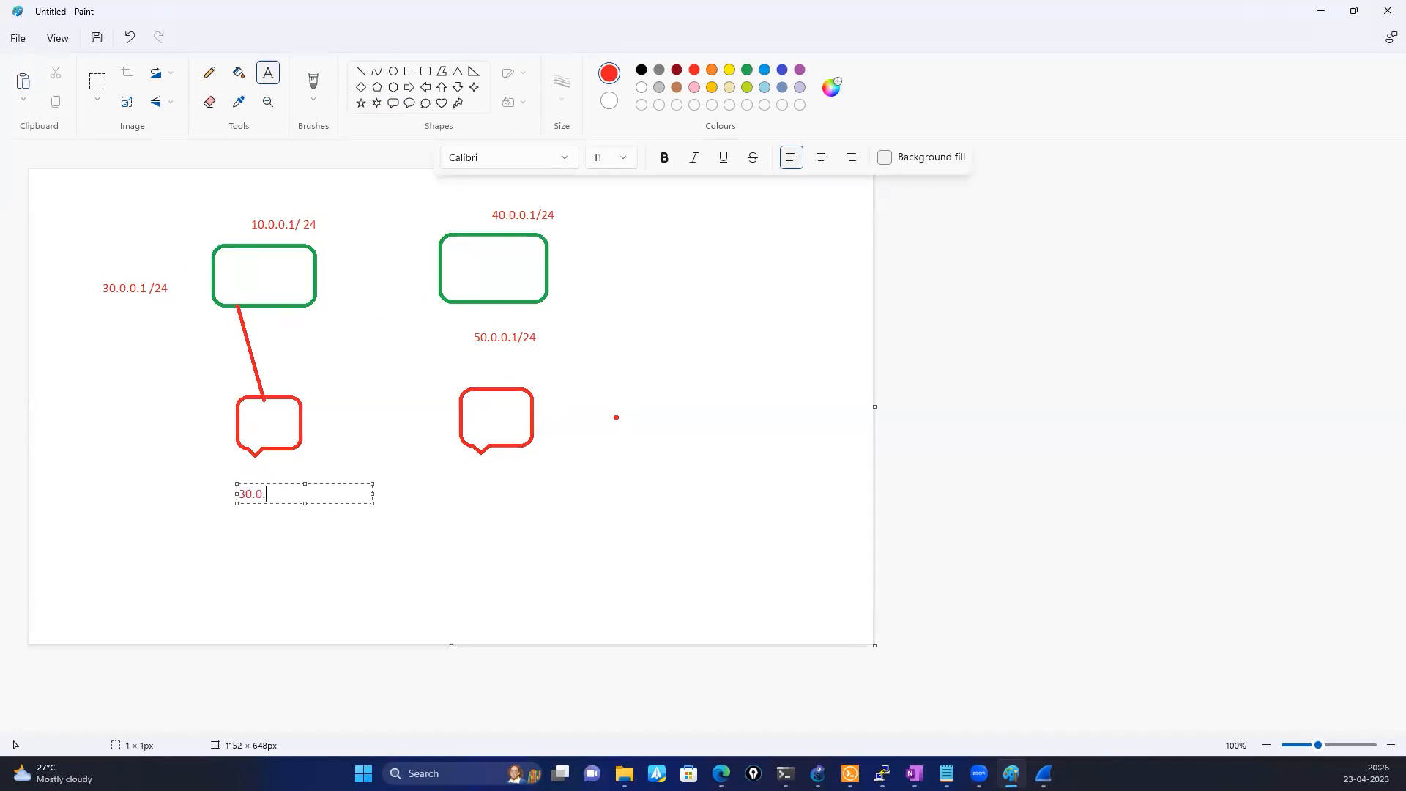
type("0.5 ")
type("/ 42")
type(" gatew")
key("BackSpace")
type("way -")
key("Return")
type("30,")
key("BackSpace")
type("0.0.1")
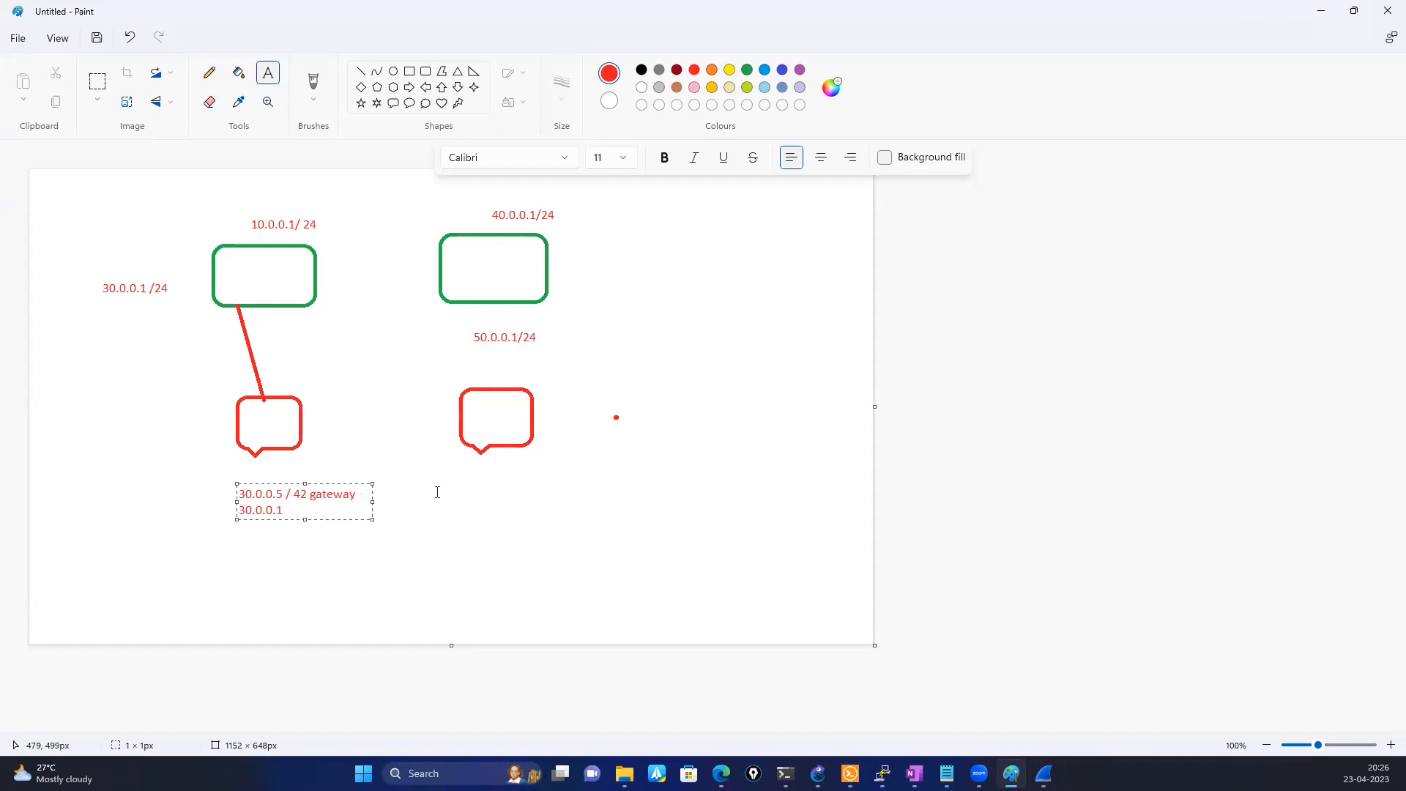
left_click(486, 492)
Add the indigo label "50.0.0.2/24 gateway 50.0.0.1" beneath the right callout
left_click(746, 69)
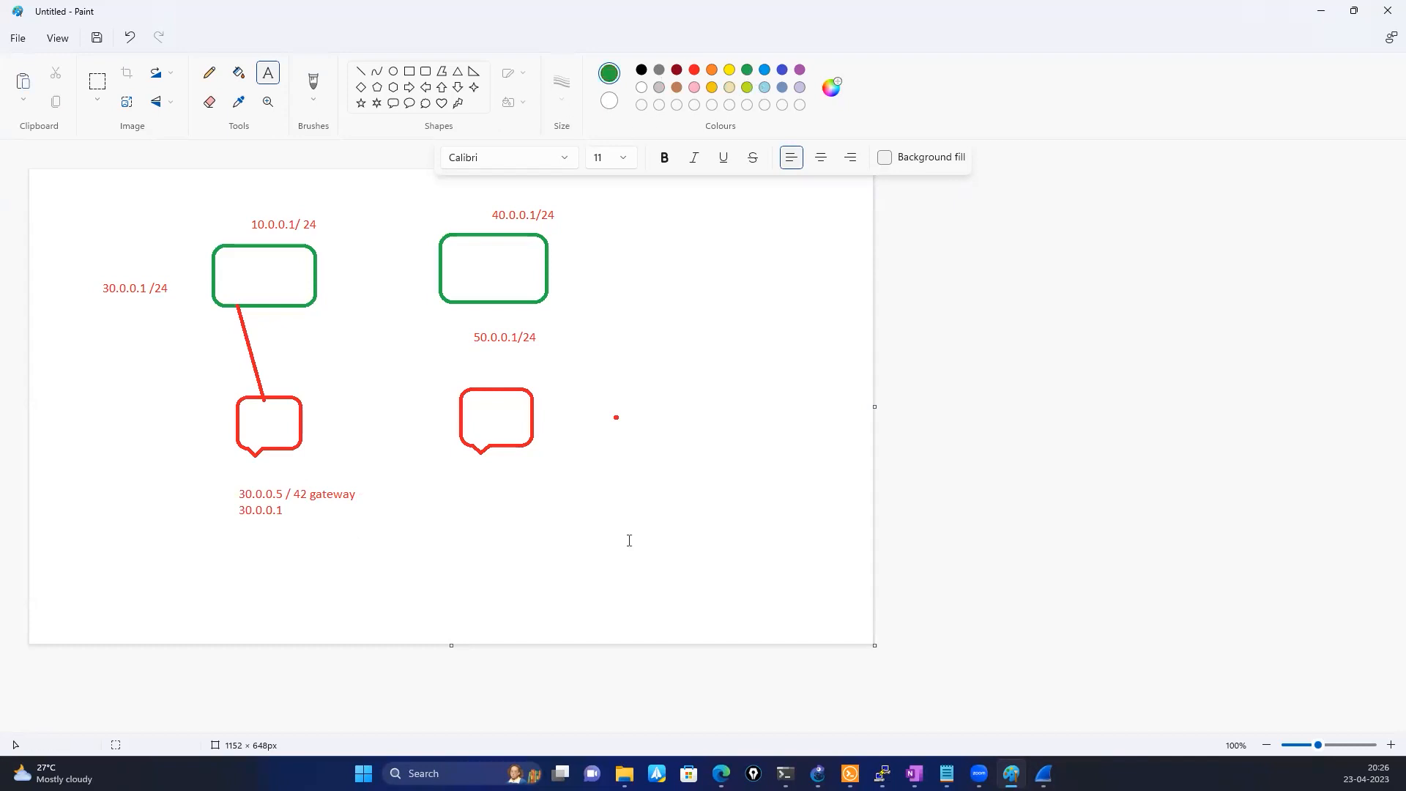
left_click(782, 69)
left_click(464, 492)
type("50.0.0.2/24")
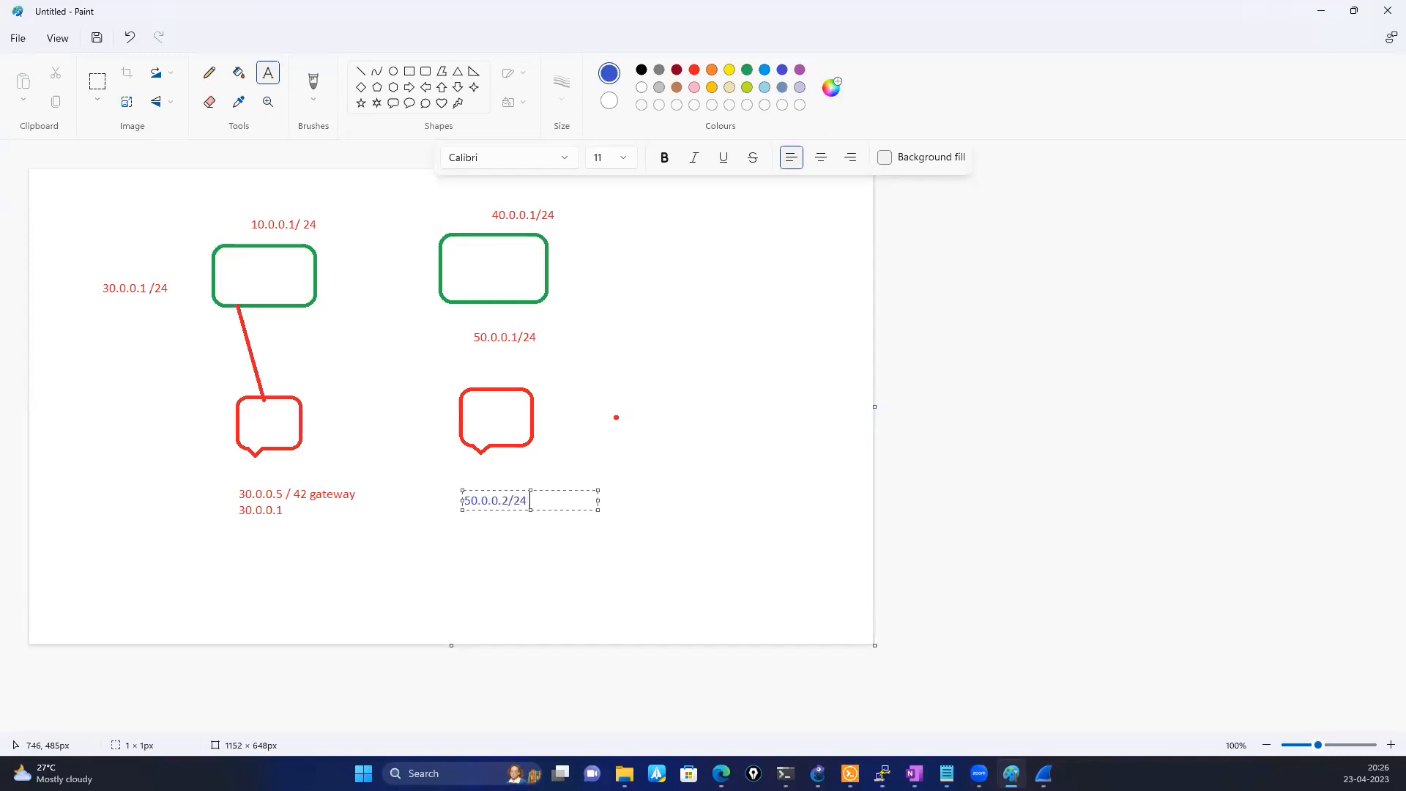
type(" gateway")
type(" 50.0.")
type("0.1")
left_click(648, 454)
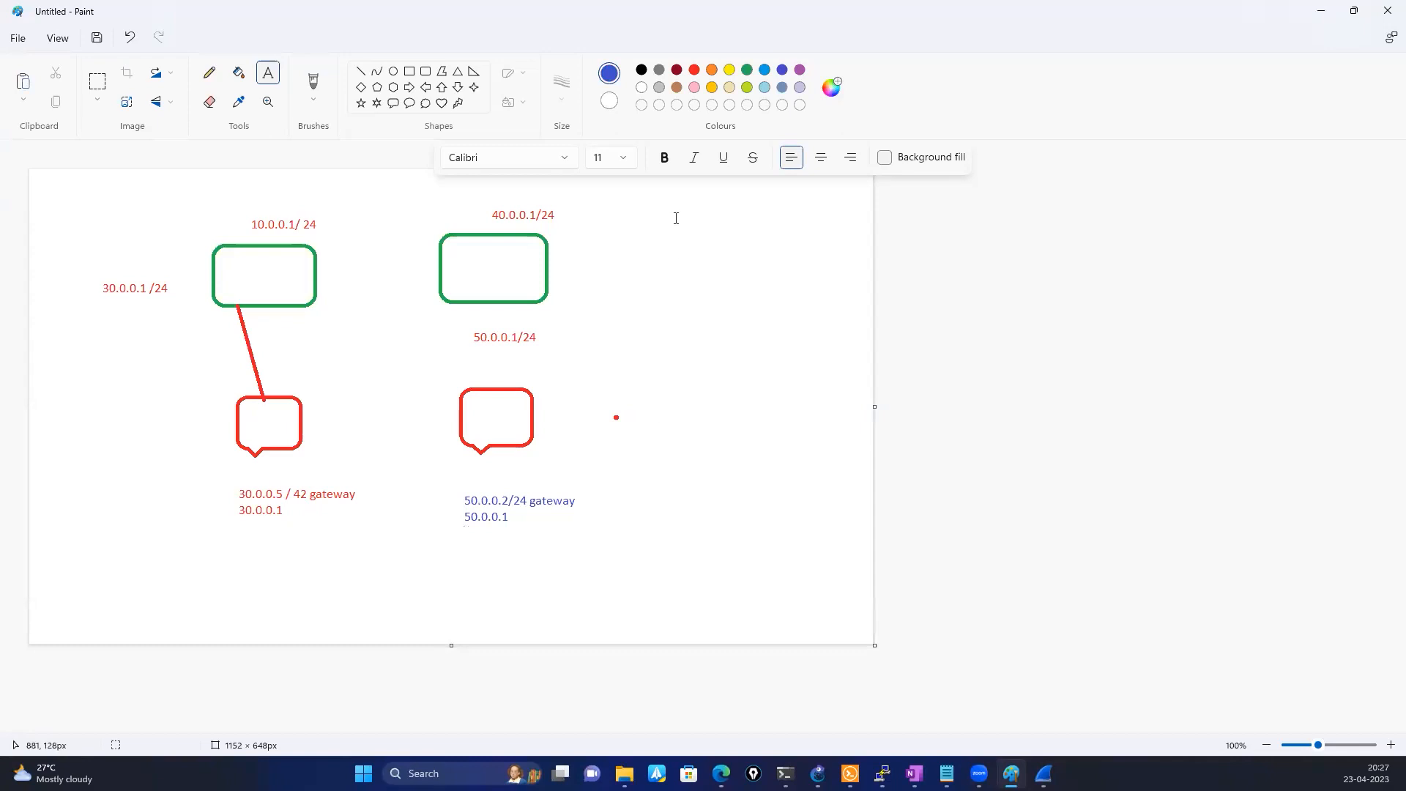
Draw purple lines from the right rectangle to its callout and between the two green rectangles, the latter about 168 px long
left_click(359, 73)
left_click_drag(462, 302, 478, 394)
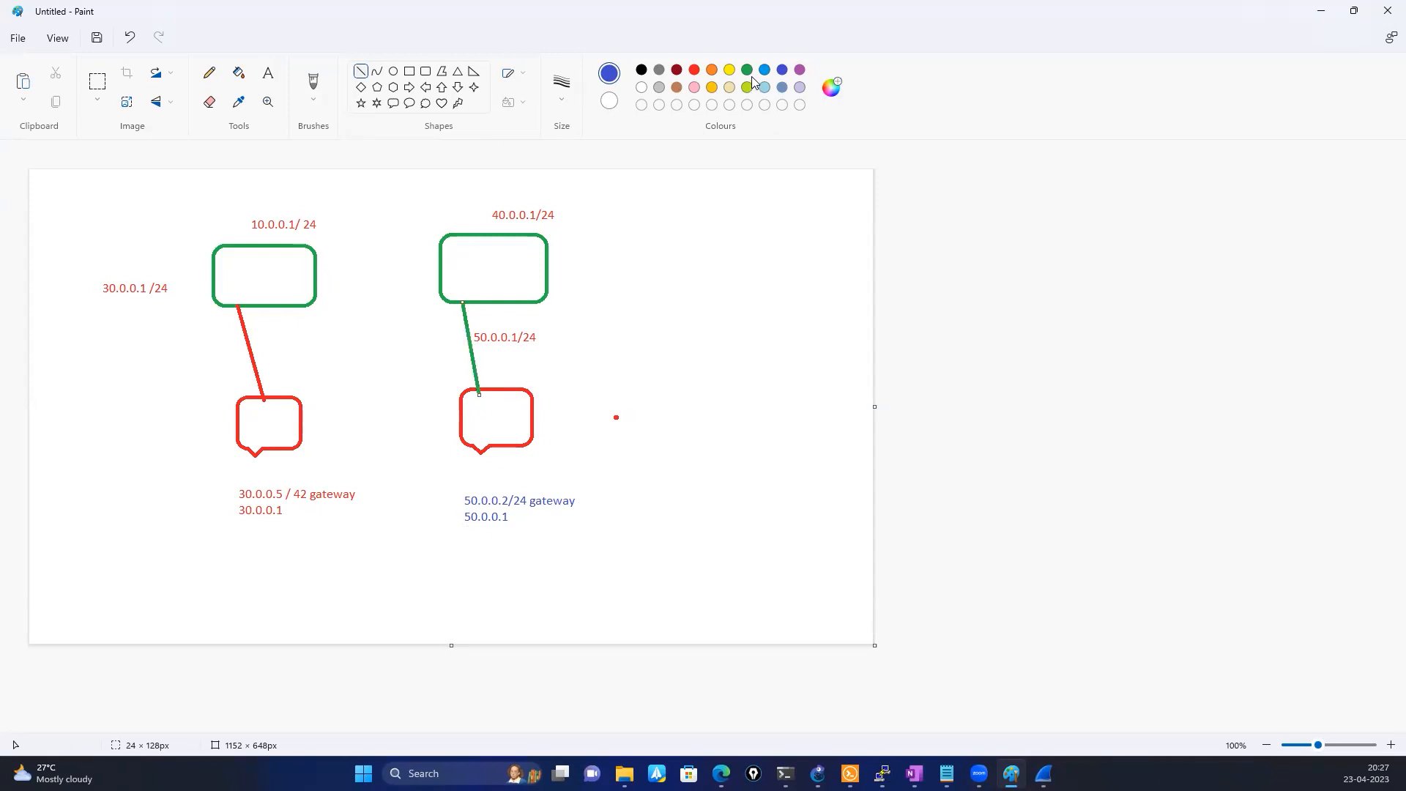
left_click(799, 69)
left_click_drag(316, 262, 439, 258)
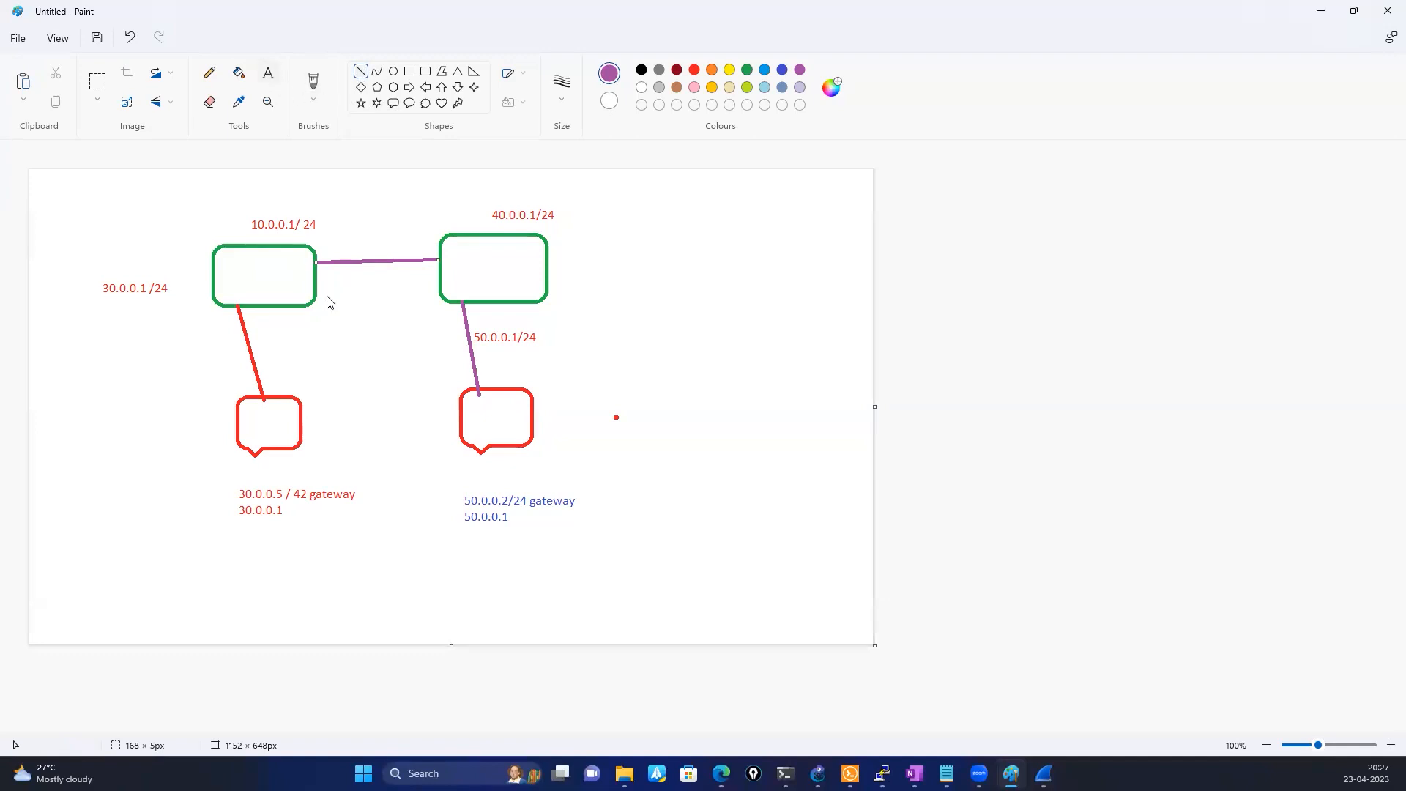
Label the link between the green rectangles with purple "10.0.0.1" at its left end and orange ".2" at its right end
left_click(342, 229)
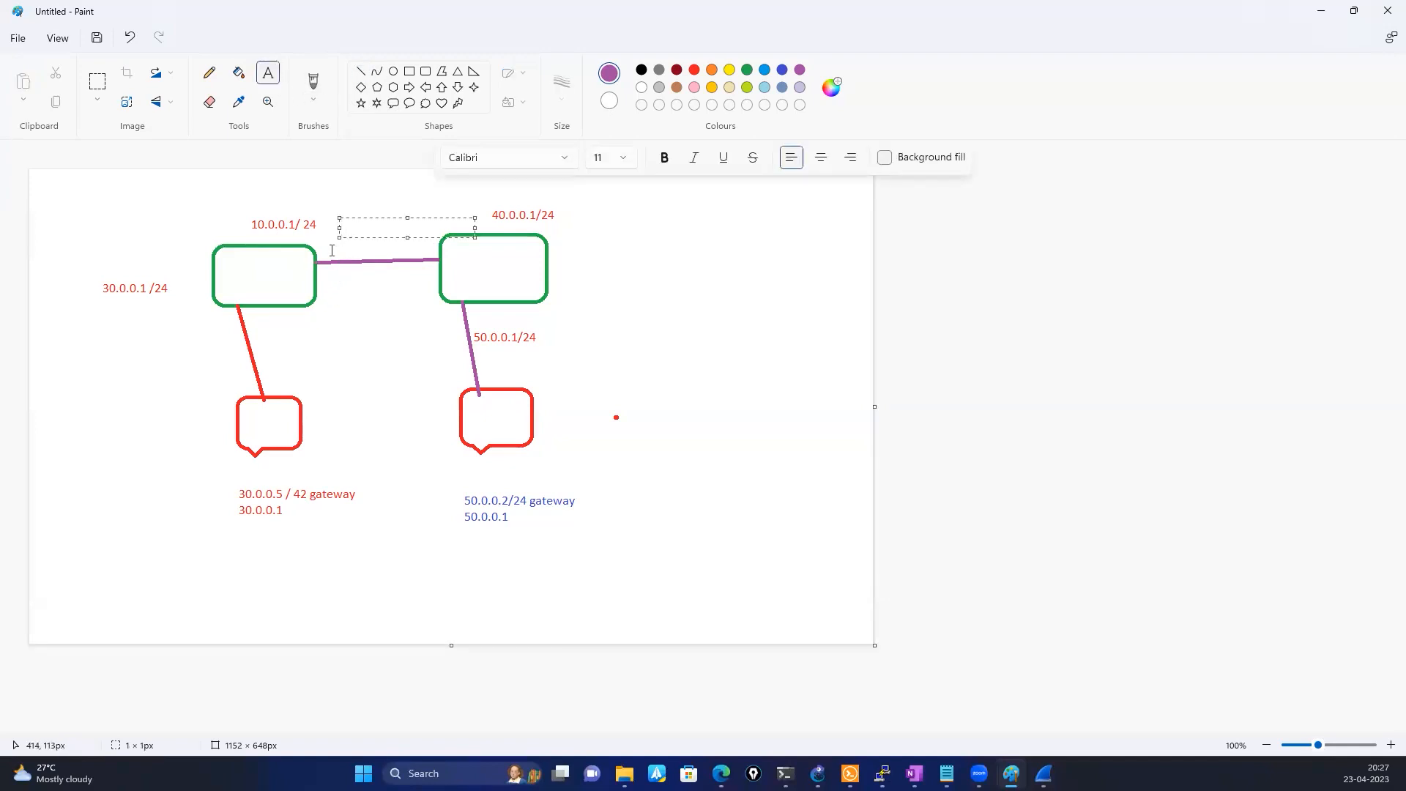
left_click(334, 252)
type("10.0.0.1")
left_click(367, 313)
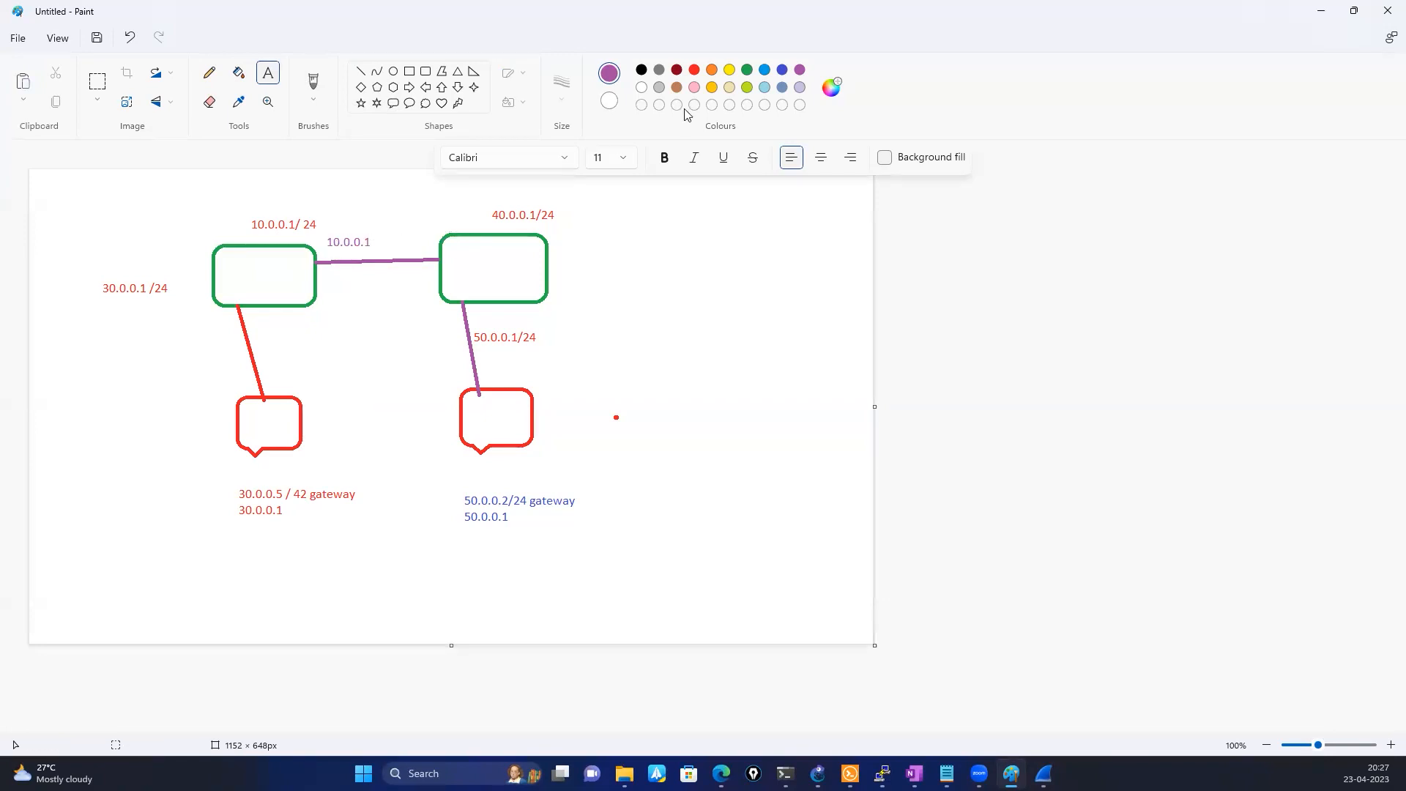
left_click(708, 74)
left_click(408, 233)
type(".2")
left_click(390, 360)
Frame the two link address labels with an orange rectangle about 149 × 23 px
left_click(409, 71)
left_click_drag(325, 230, 433, 251)
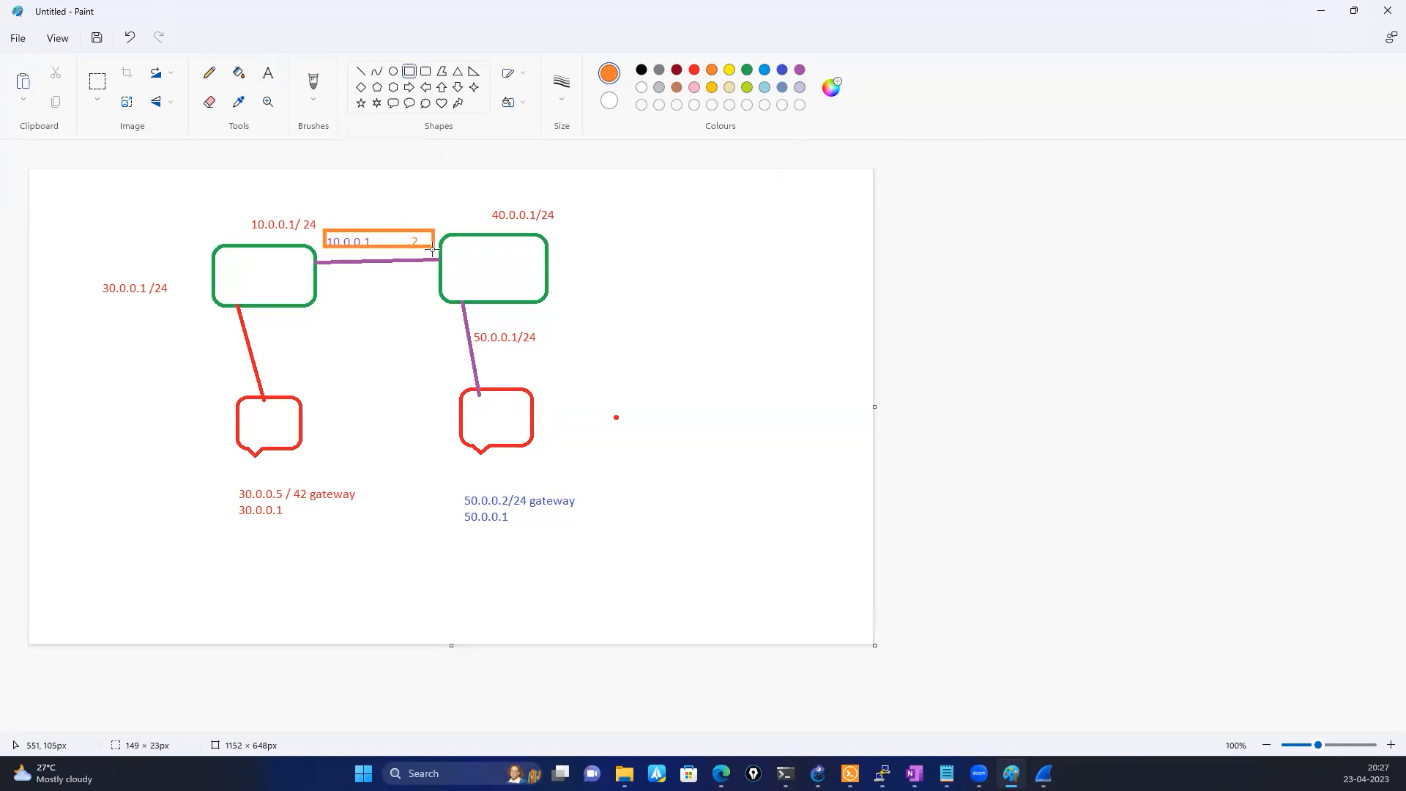
left_click(640, 244)
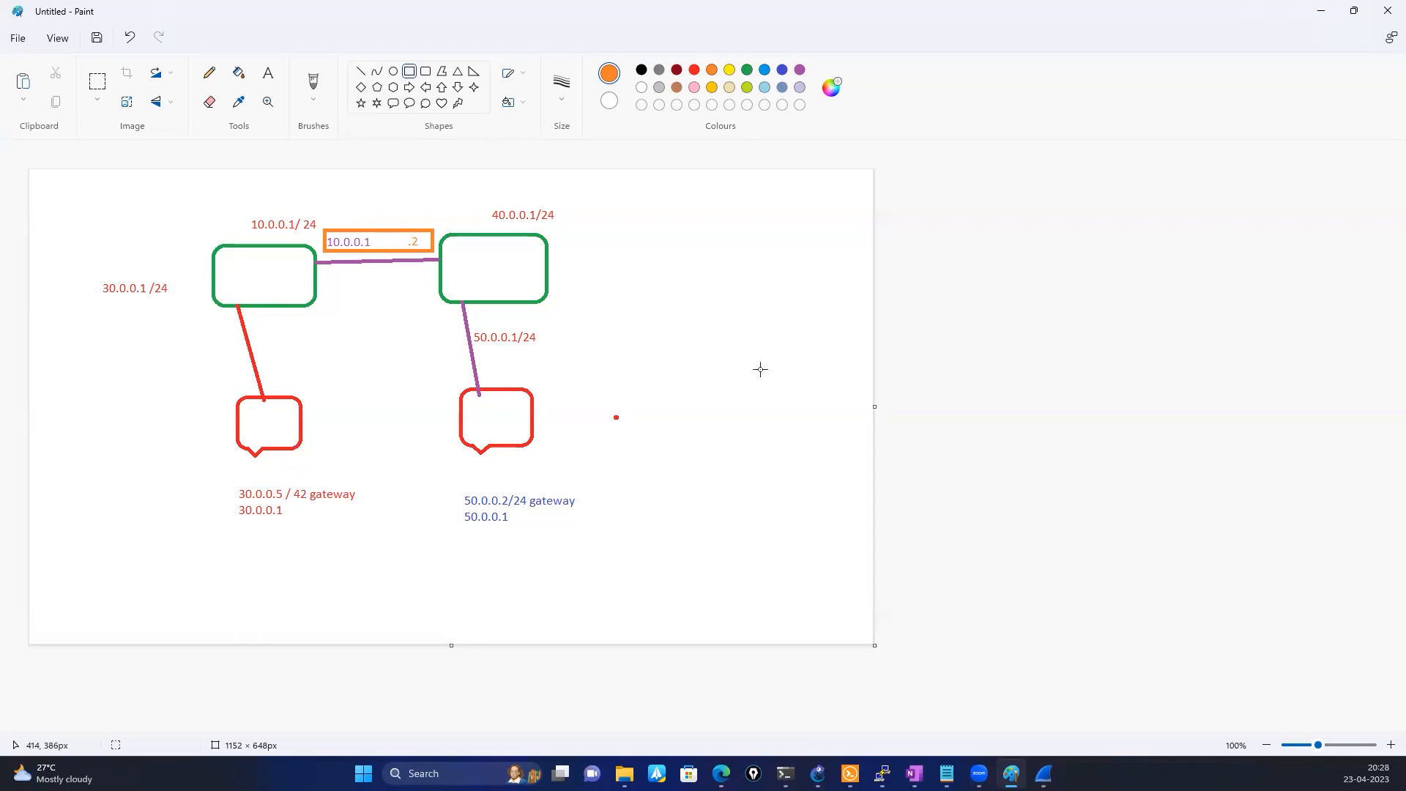
Start a dark red note in the open area beside the diagram with the line "src ip : 30.0.0.4"
left_click(268, 72)
left_click(640, 331)
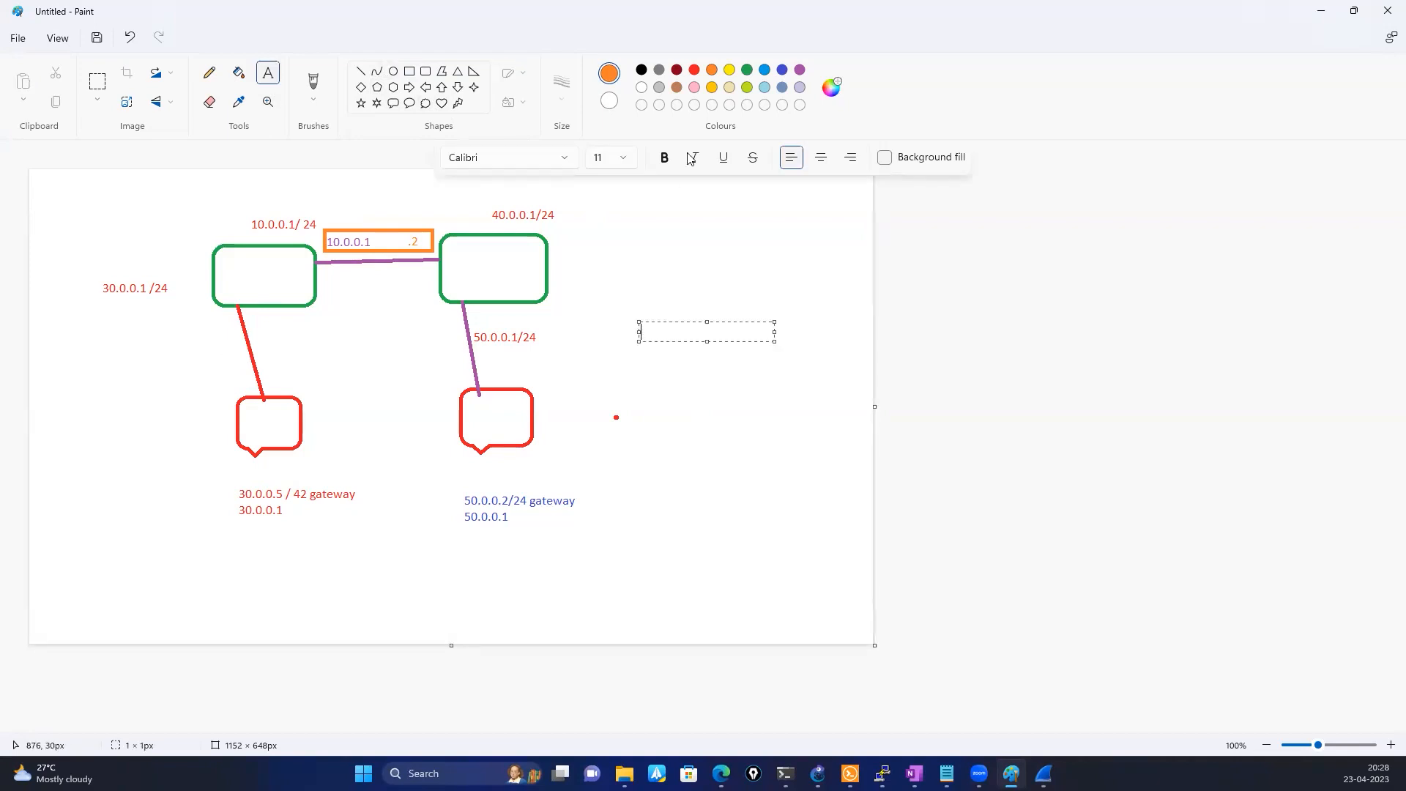
left_click(677, 70)
type("src ip : 30.0.0.4")
key("Return")
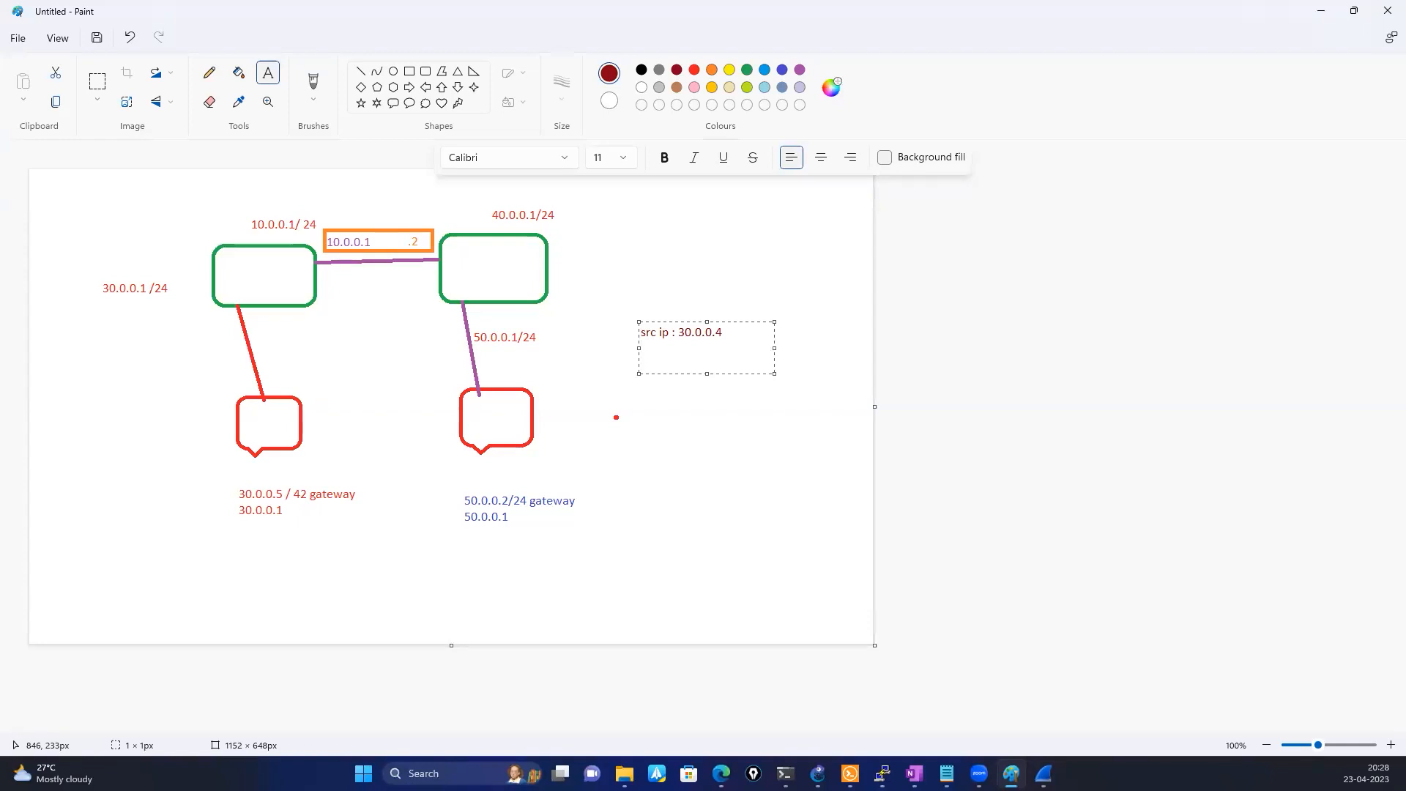
Add the line "dst ip : 50.0.0.2" to the note
type("dst ip : 50.0.0.2")
key("Return")
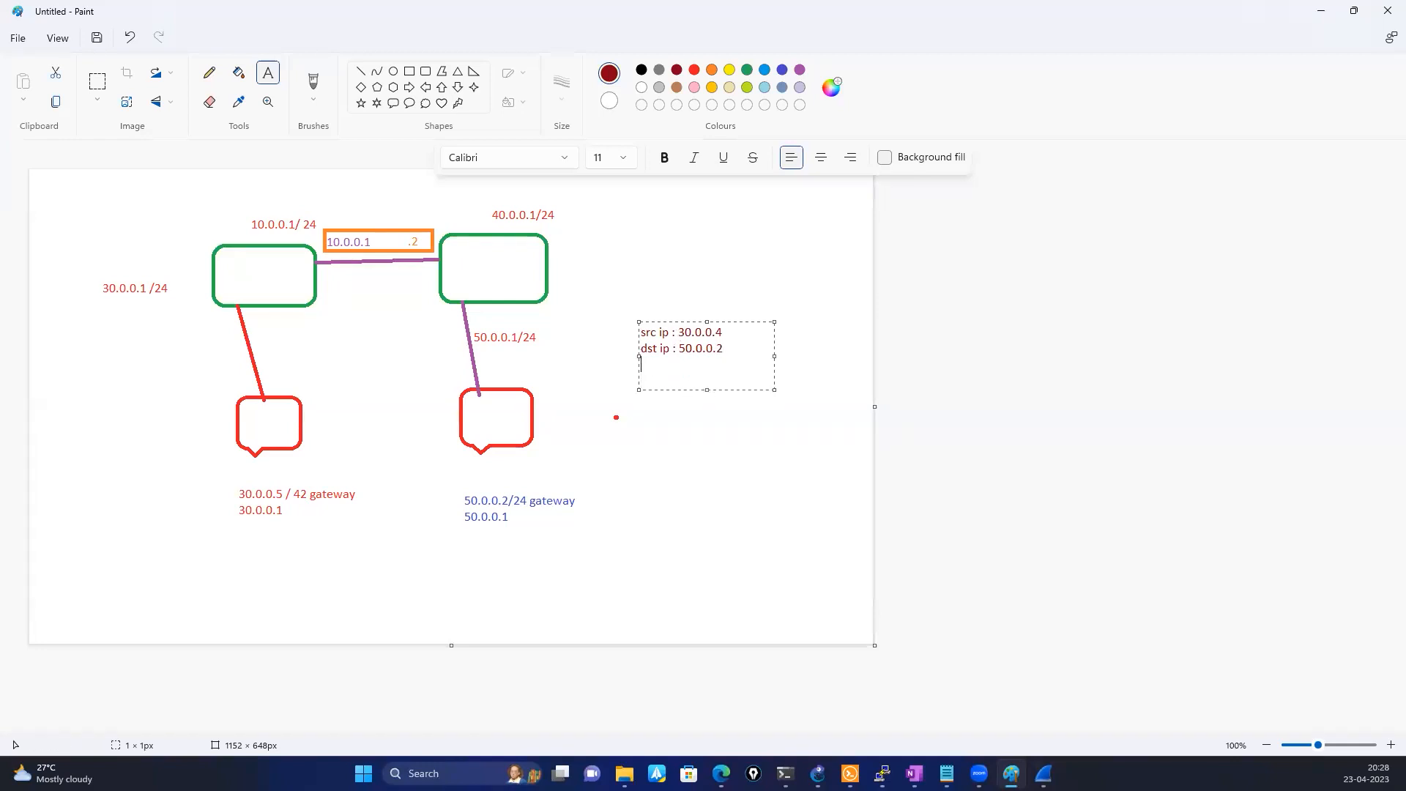
Complete the note with the lines "src mac : aa" and "dst mac :dd"
type("src mac ")
type(": aa ")
type("dst ma")
type("c :")
type("dd")
left_click(549, 461)
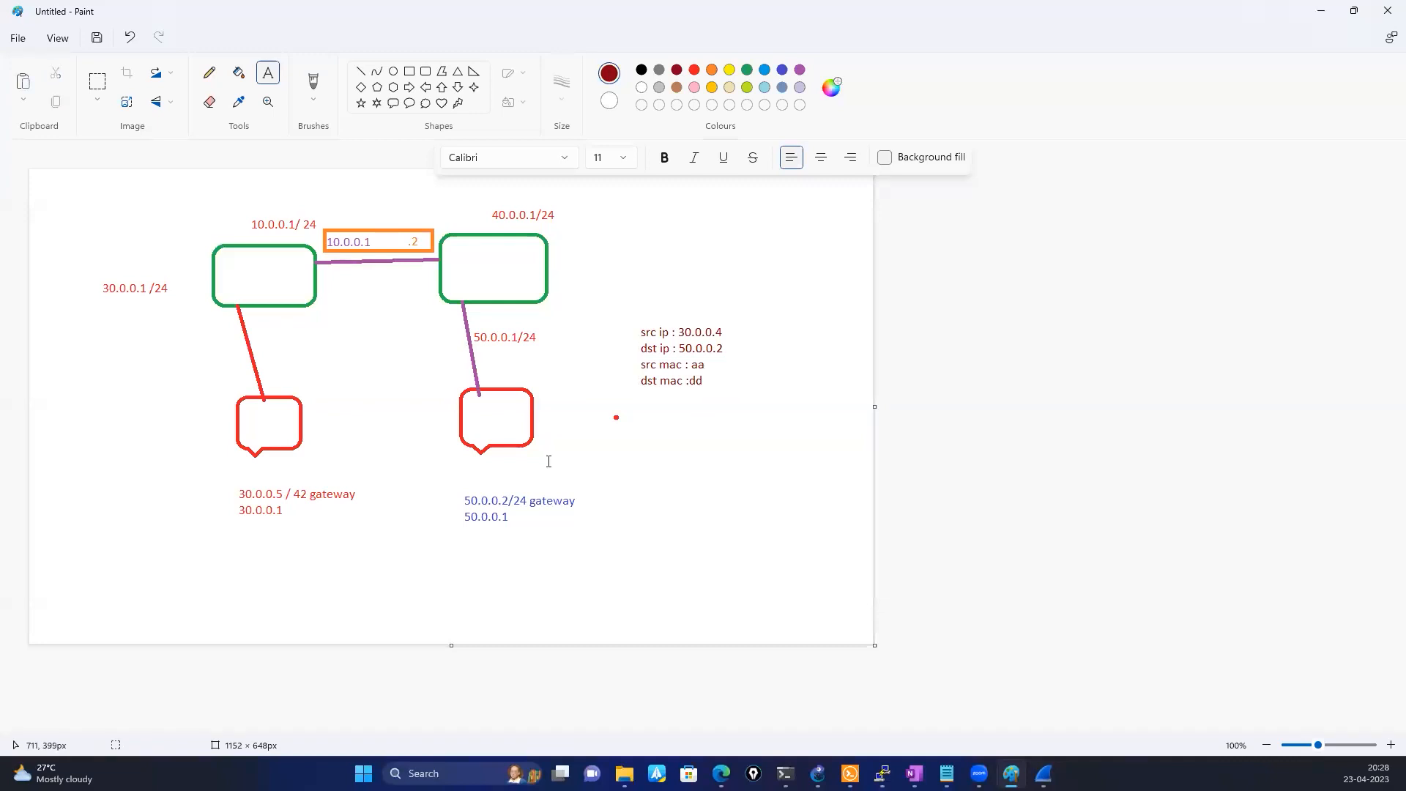
Label the inside of the right callout "dd" and of the left callout "aa" in dark red
left_click(476, 407)
type("dd")
left_click(253, 435)
left_click(255, 414)
type("aa")
left_click(370, 536)
left_click(708, 380)
left_click(688, 387)
left_click(695, 372)
left_click(476, 380)
left_click(700, 373)
left_click(697, 389)
left_click(667, 383)
Start a second dark red note below the packet details, headed "ARP request - Broadcast"
left_click(646, 428)
left_click(273, 80)
left_click(646, 439)
type("ARP request - Broadcast")
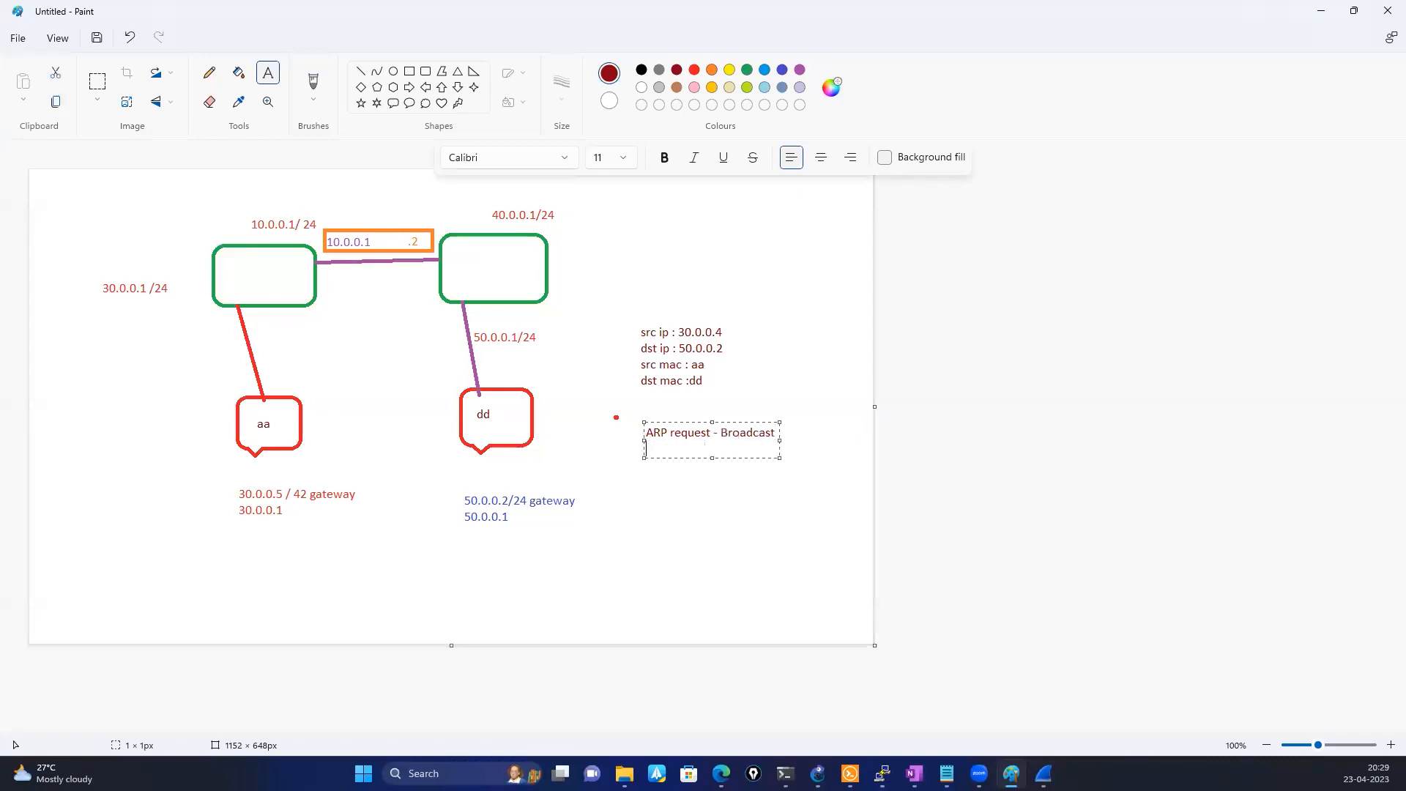
Add the line "sender IP - 30.0.0.4" to the ARP request note
key("Return")
type("sender IP - 30.0.0.4")
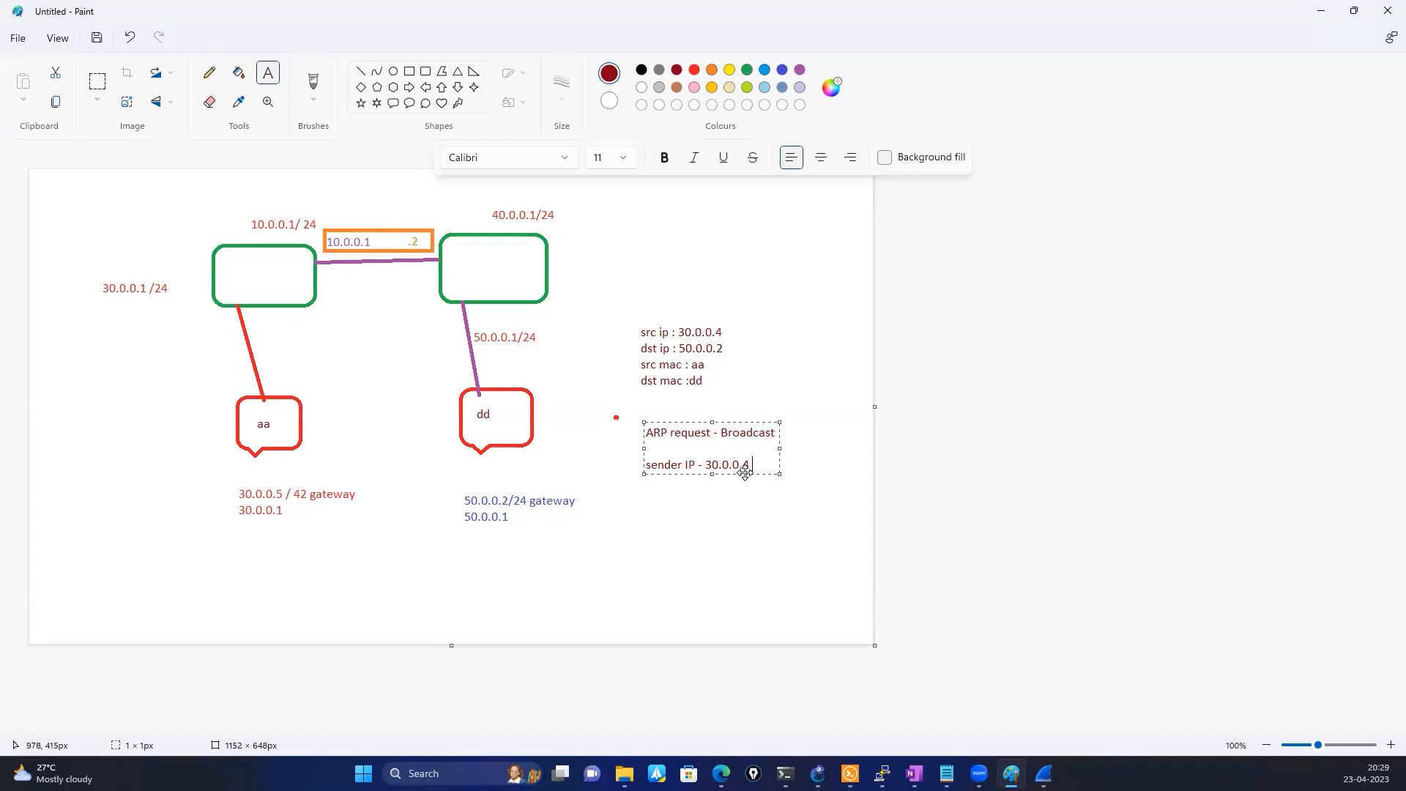
Add the line "Destination IP : 50.0.0.2" beneath the sender IP
key("Return")
key("Return")
type("Destination IP : 50.0.0.2")
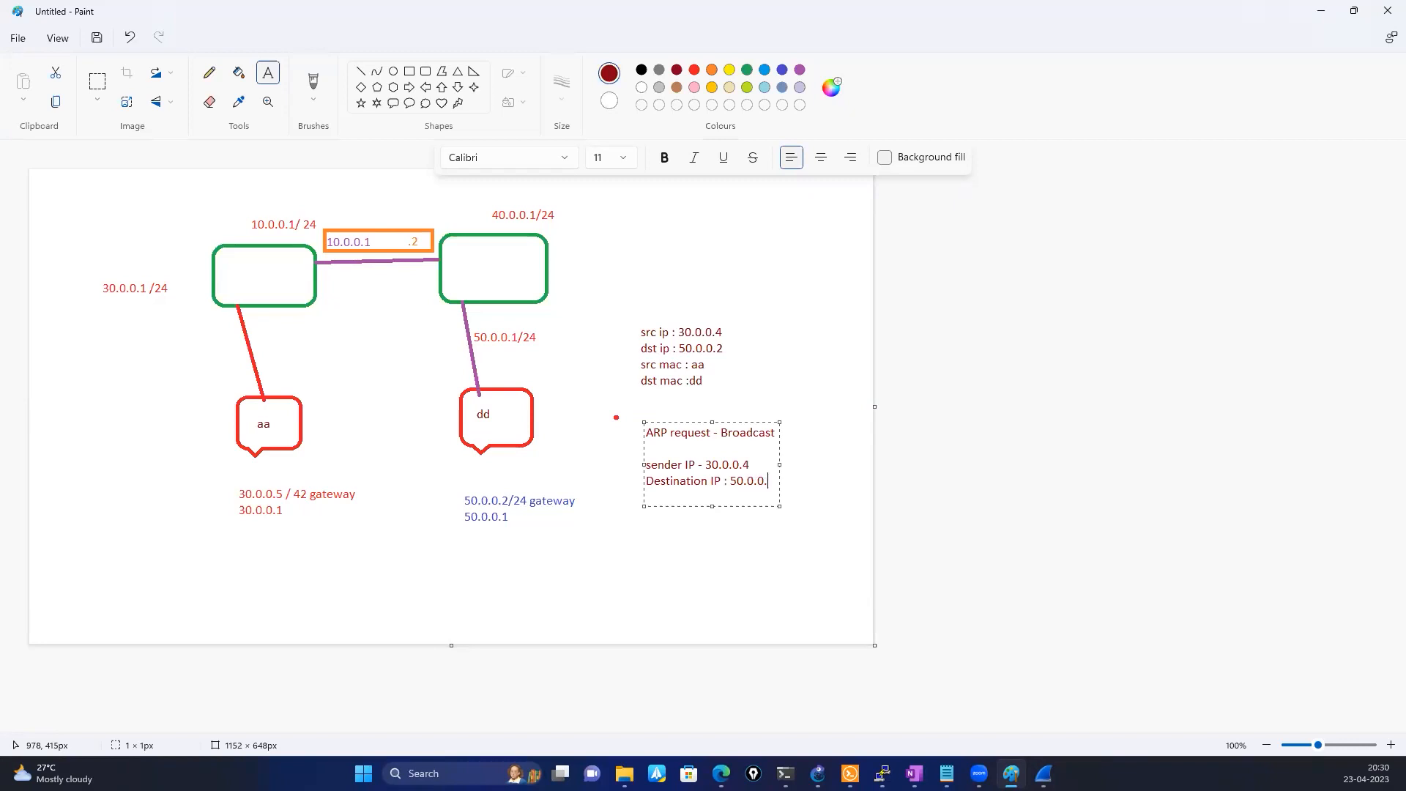
Add the line "SRC MAC : aa" to the ARP request note, followed by a blank line
key("Return")
key("BackSpace")
type("SRM")
key("BackSpace")
type("C mac")
key("BackSpace")
key("BackSpace")
key("BackSpace")
type("MAC : aa")
key("Return")
key("Return")
Add the entry "Des mac : ffff:ffff:ffff:ffff" to the ARP request note
type("DEstination")
key("BackSpace")
key("BackSpace")
key("BackSpace")
key("BackSpace")
key("BackSpace")
key("BackSpace")
key("BackSpace")
key("BackSpace")
key("BackSpace")
key("BackSpace")
type("es mac : ffff:ffff")
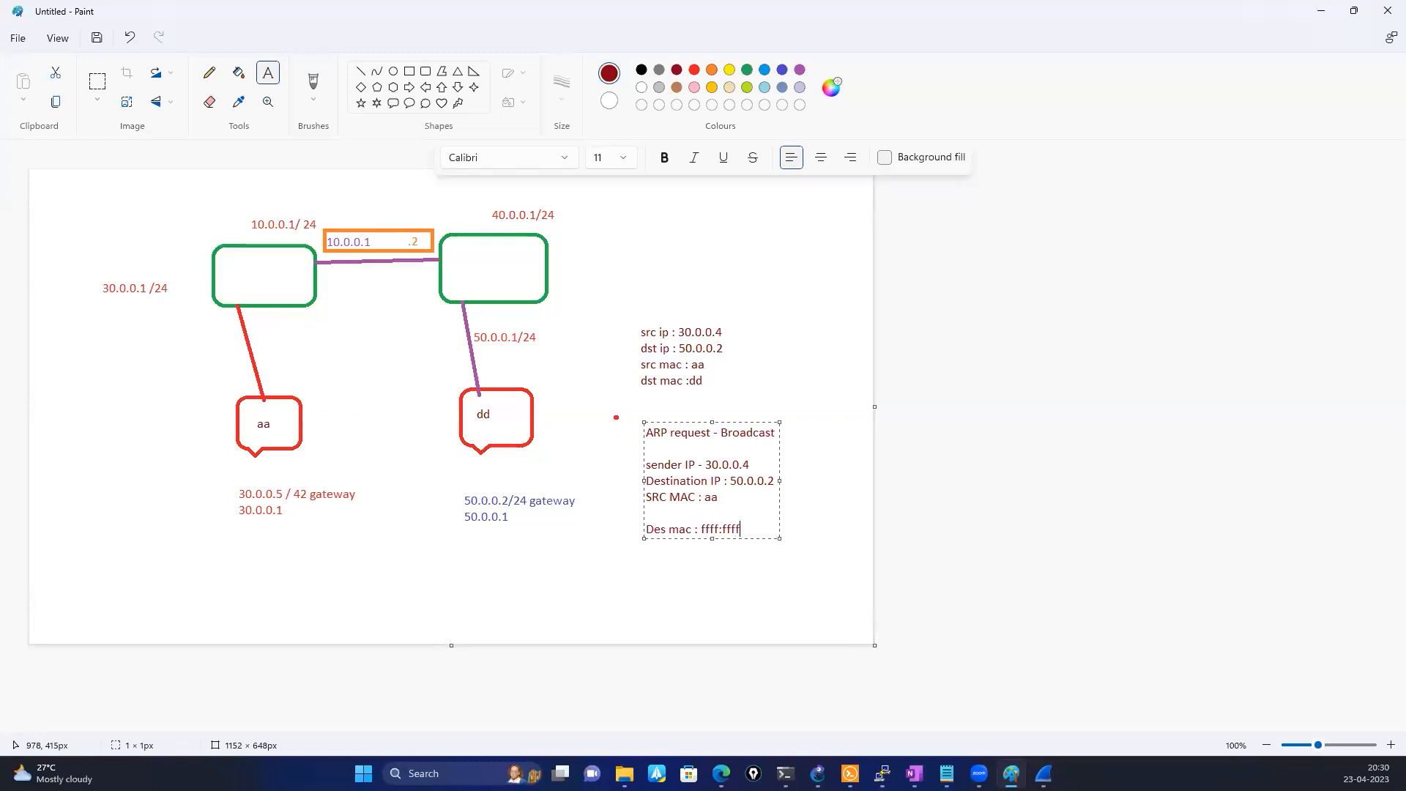
type(":ffff:ffff")
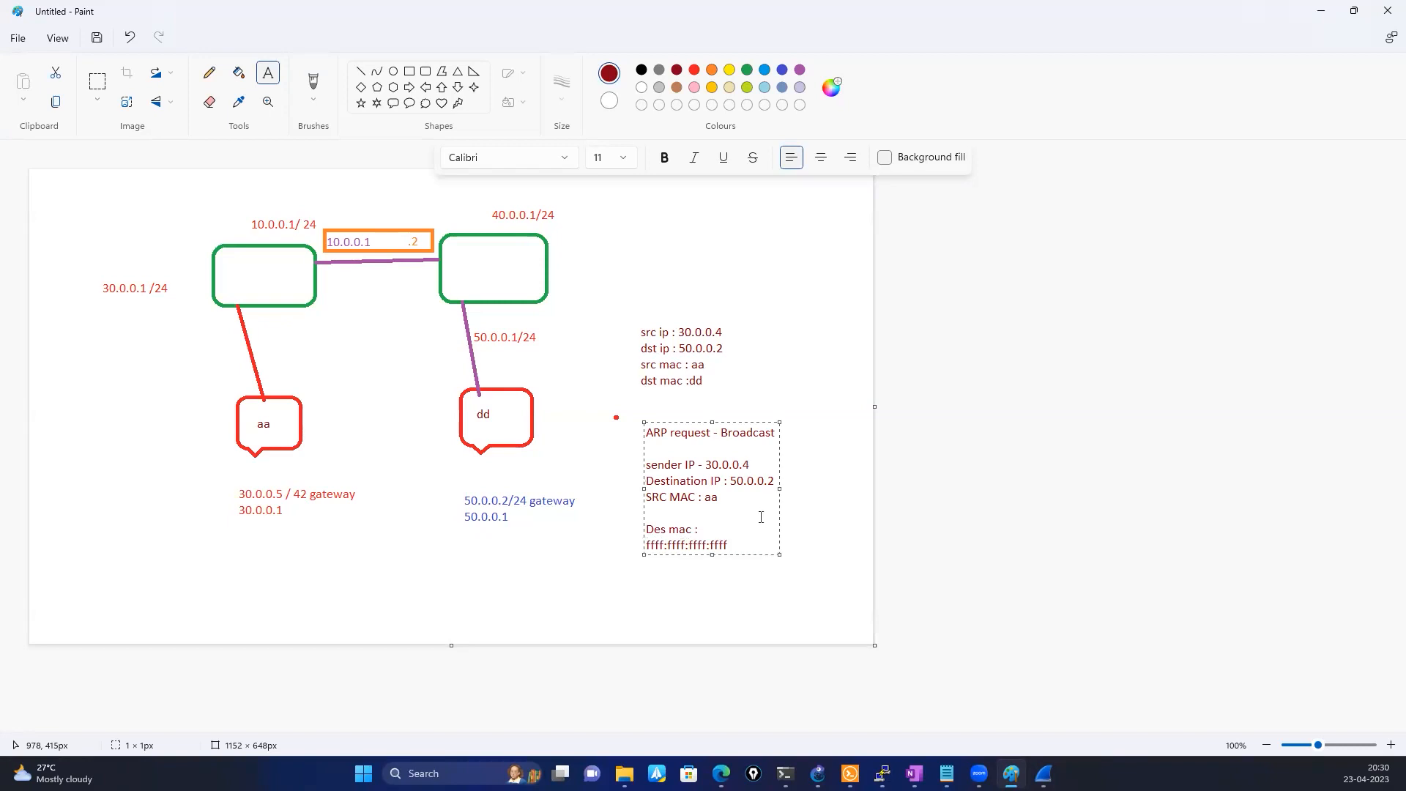
type(" ->")
Append "->" and a red "Arp Broadcast" after the destination MAC to complete the note
left_click(694, 70)
type("A")
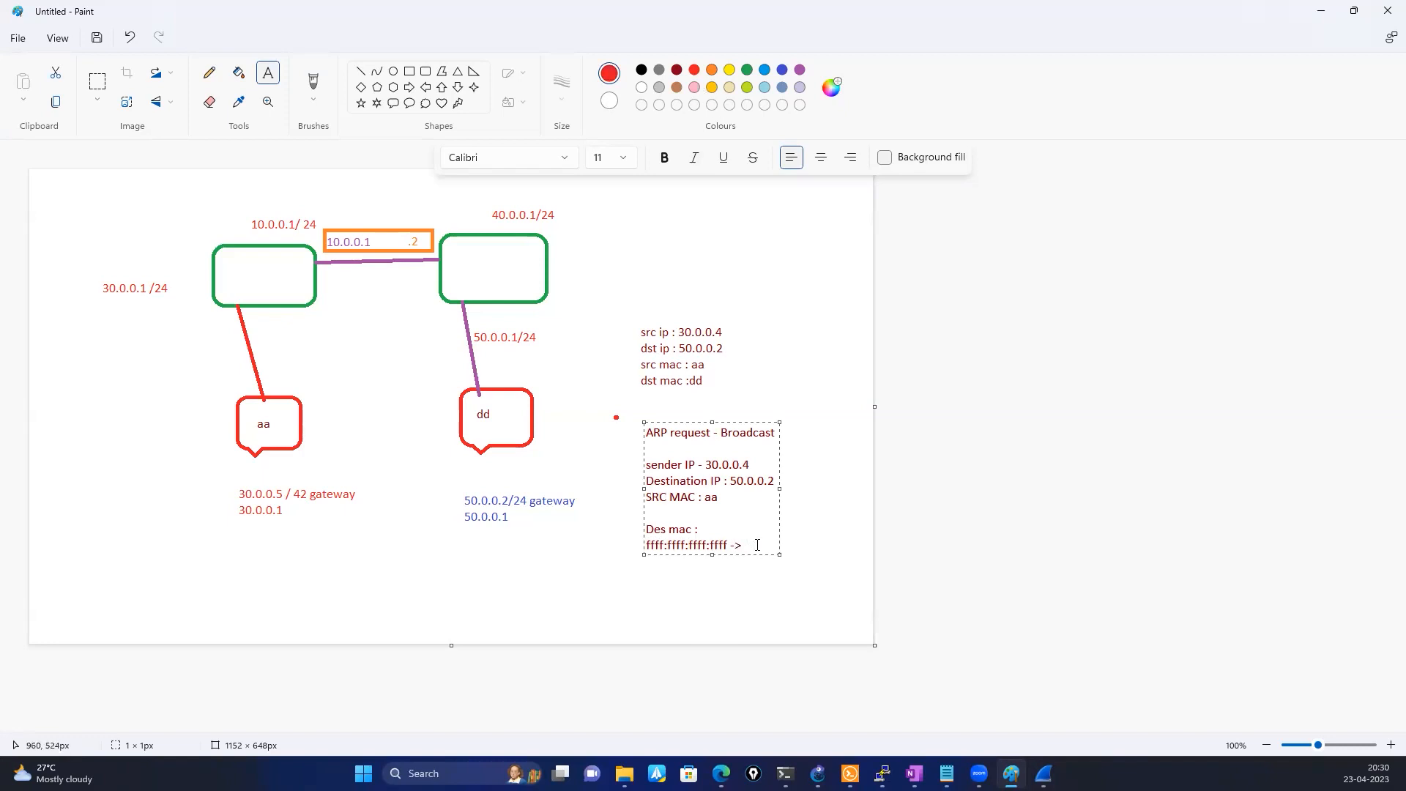
type("rp Broadcast")
left_click(528, 549)
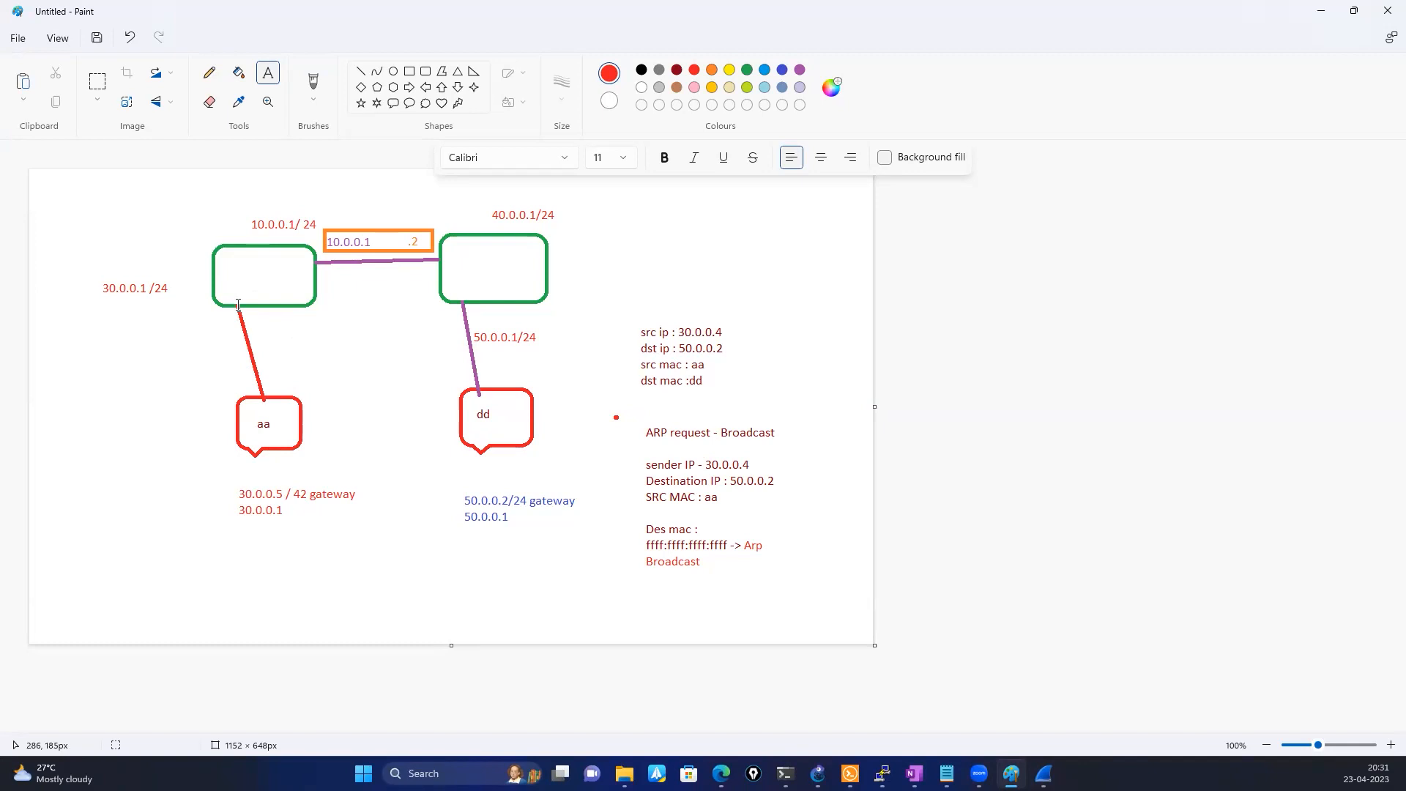
Draw small red right-pointing arrows below the link between the green rectangles and beside the left rectangle's line to its callout
left_click(408, 87)
left_click_drag(334, 275, 361, 297)
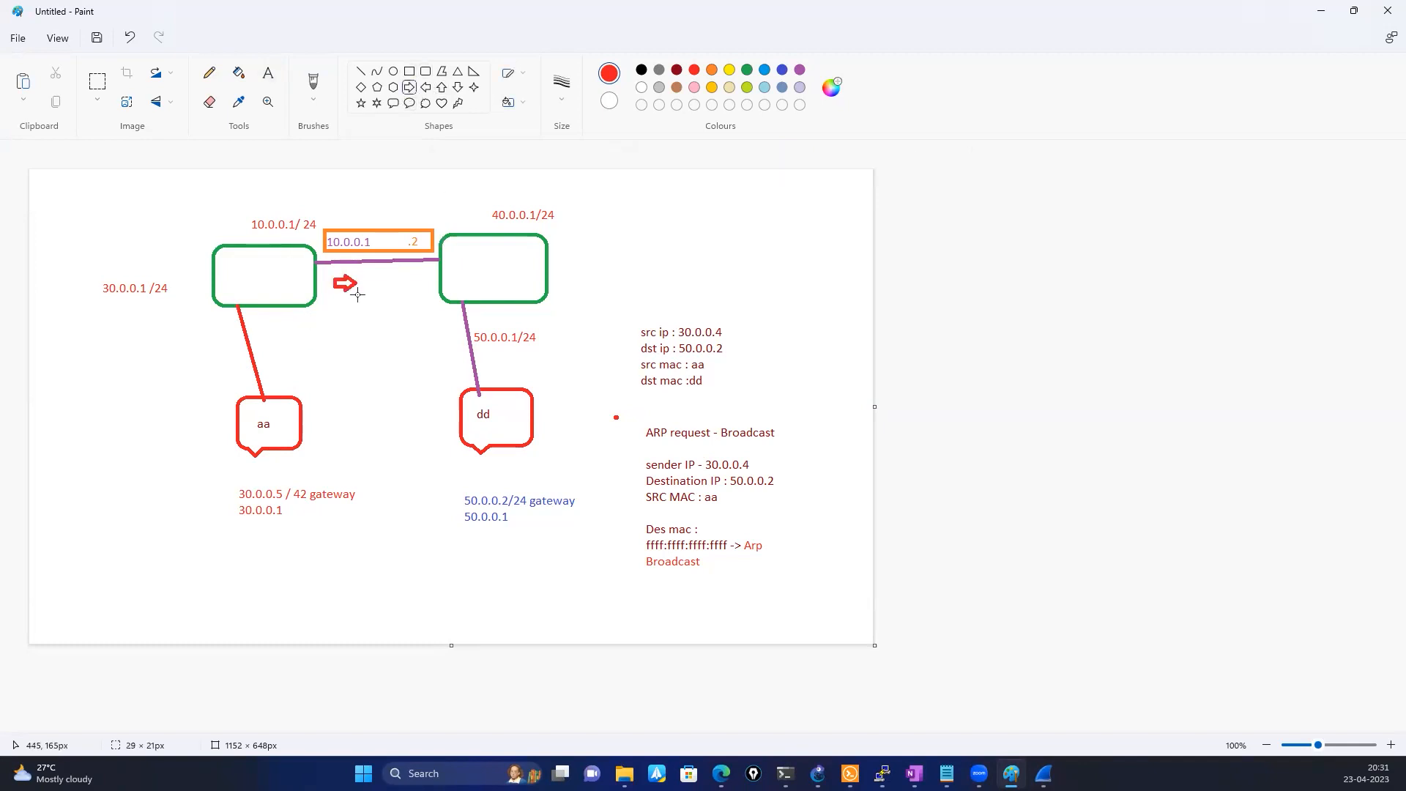
left_click(267, 345)
left_click_drag(266, 320, 284, 344)
left_click(449, 337)
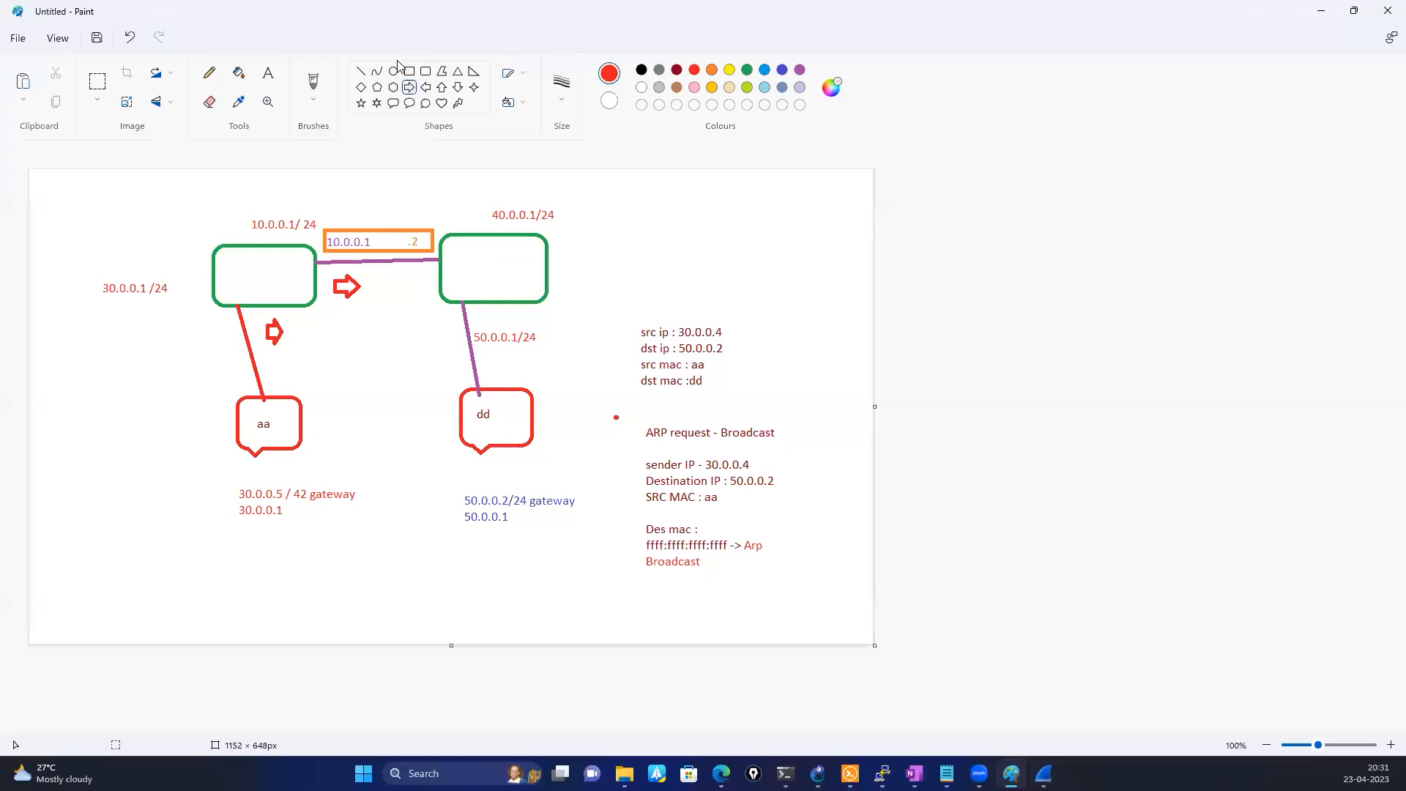
Add the red label "gg" outside the upper-left corner of the left green rectangle
left_click(212, 76)
left_click(264, 80)
left_click(182, 220)
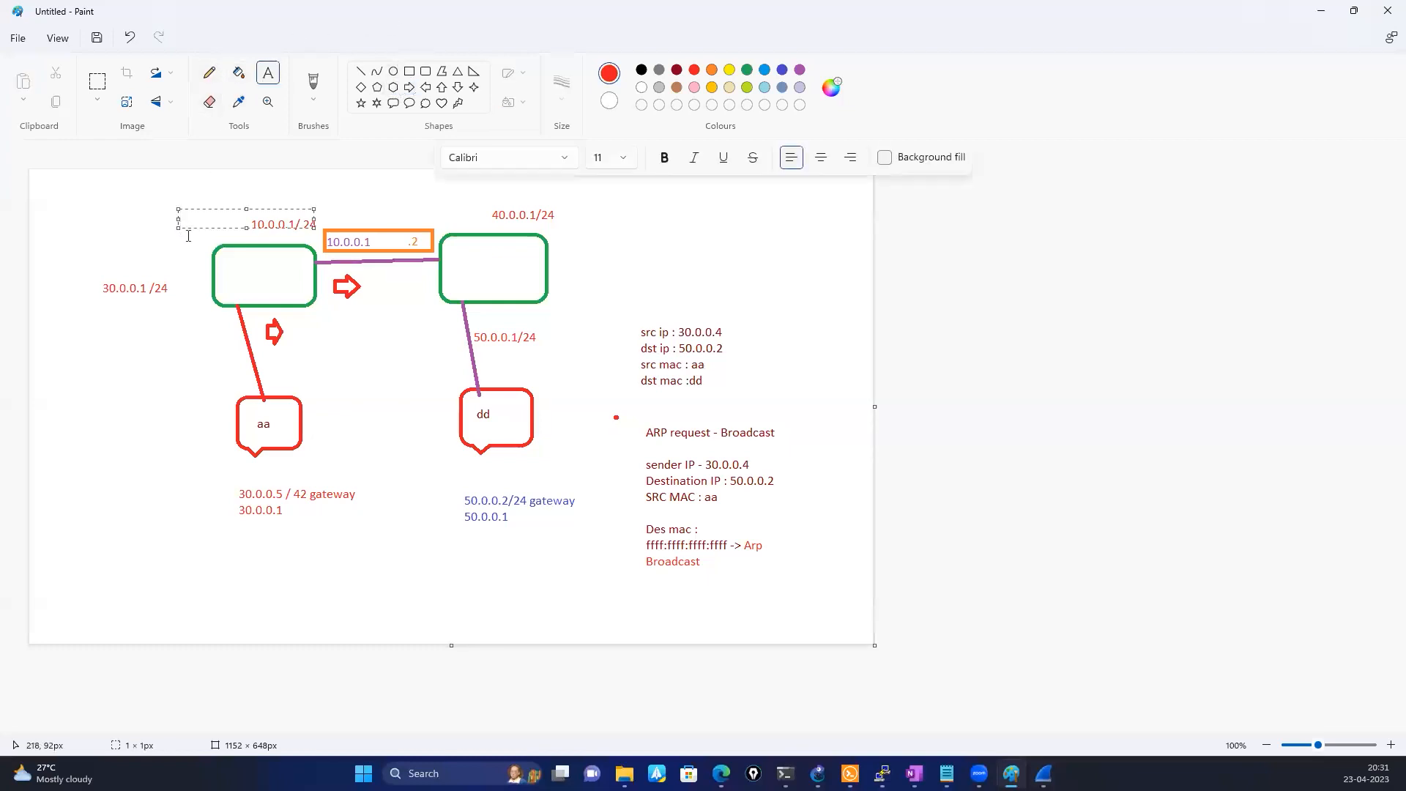
left_click(188, 235)
left_click(189, 235)
type("gg")
left_click(310, 378)
Draw a tall red up arrow beside the left callout and a red down arrow about 27 × 172 px near the canvas's left edge
left_click(441, 87)
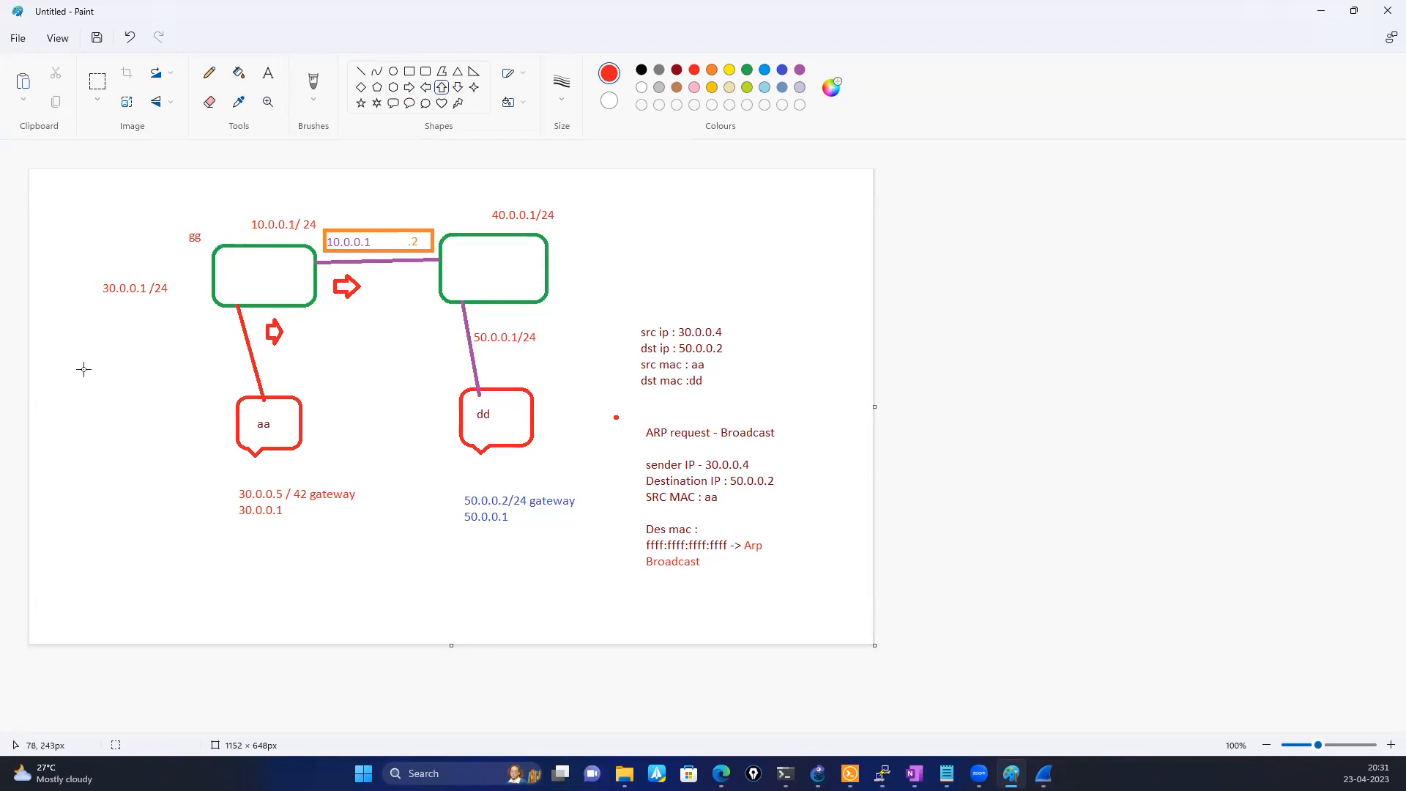
left_click_drag(104, 349, 127, 464)
left_click(195, 427)
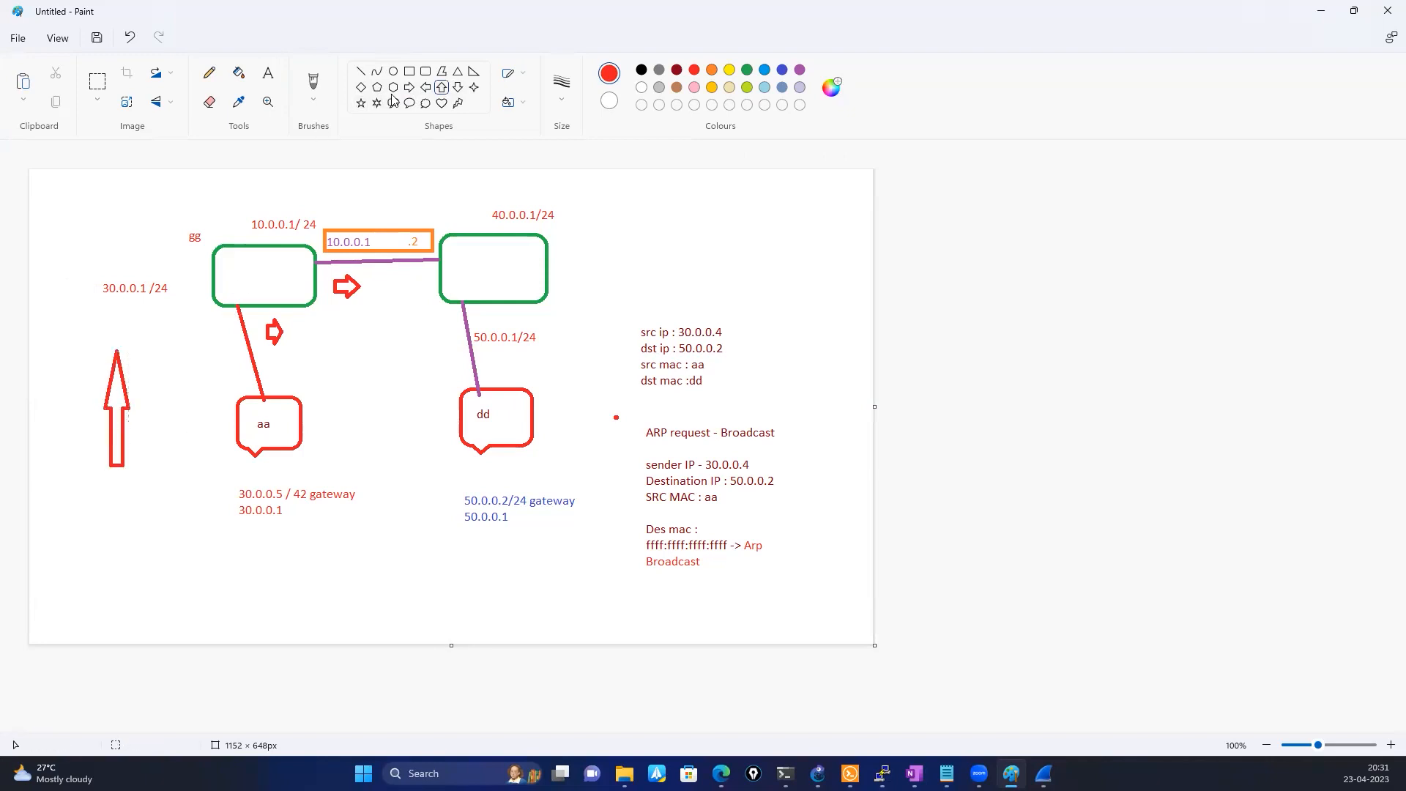
left_click(457, 89)
mouse_move(53, 207)
left_mouse_down()
mouse_move(56, 302)
mouse_move(73, 335)
left_mouse_up()
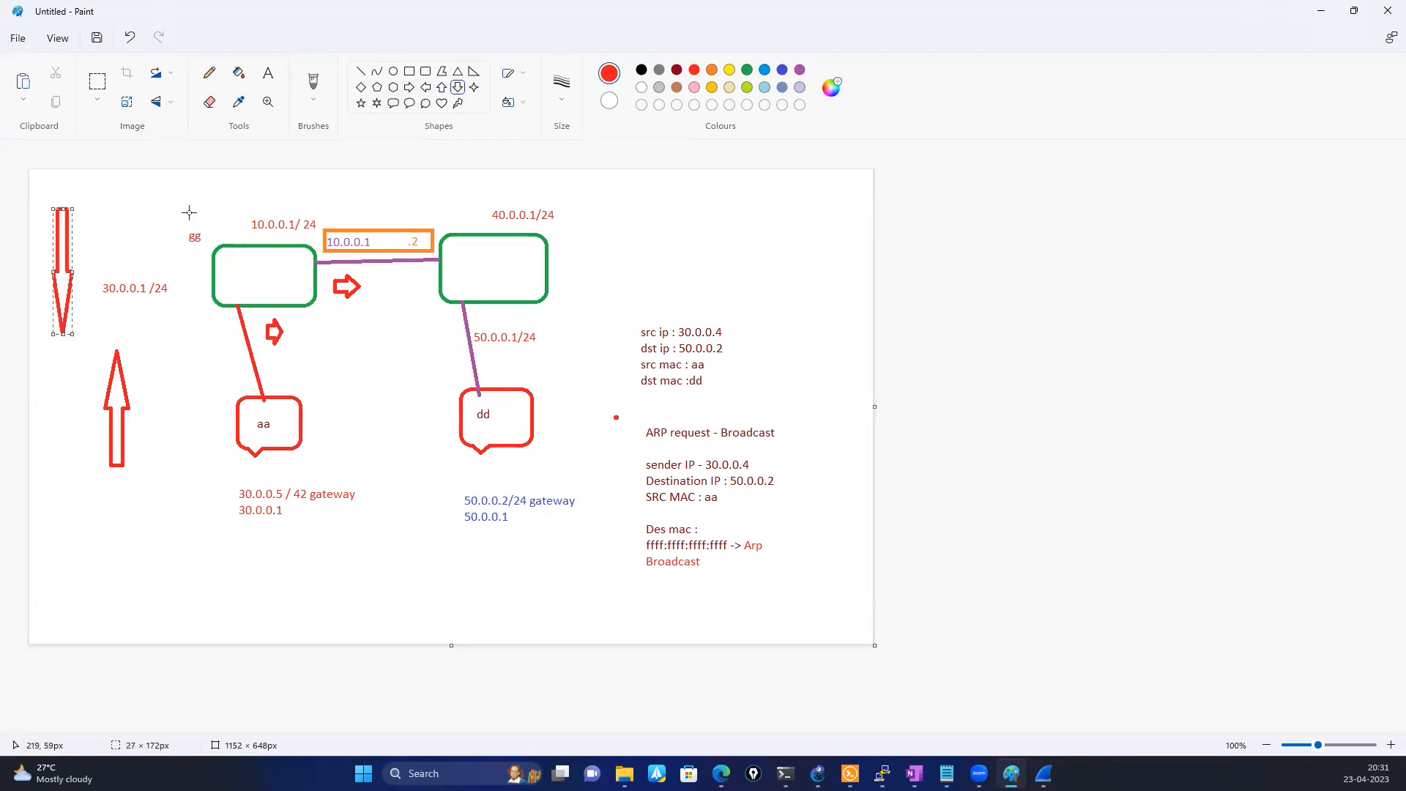
Label the down arrow with red "ARP Reply" beside its upper end
left_click(103, 207)
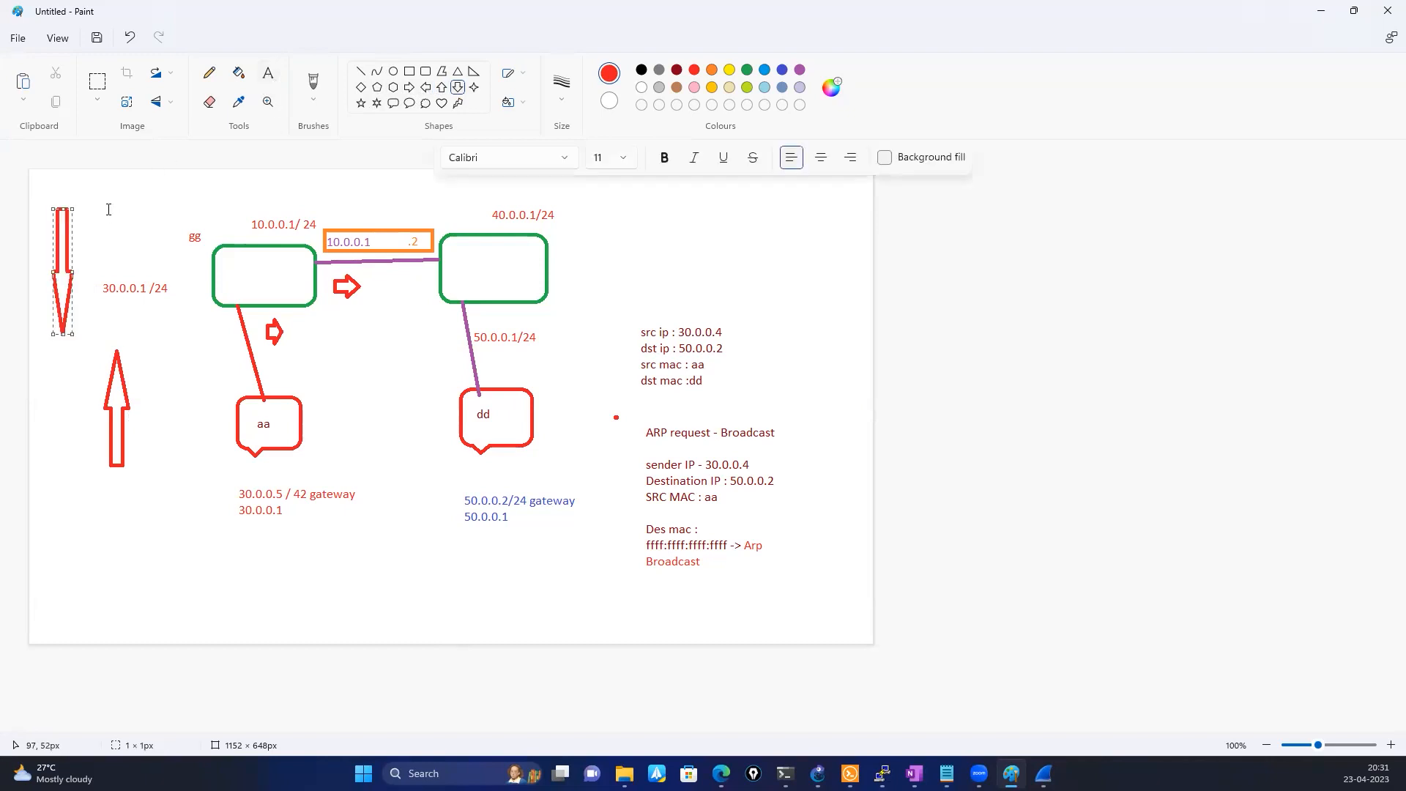
type("ARP")
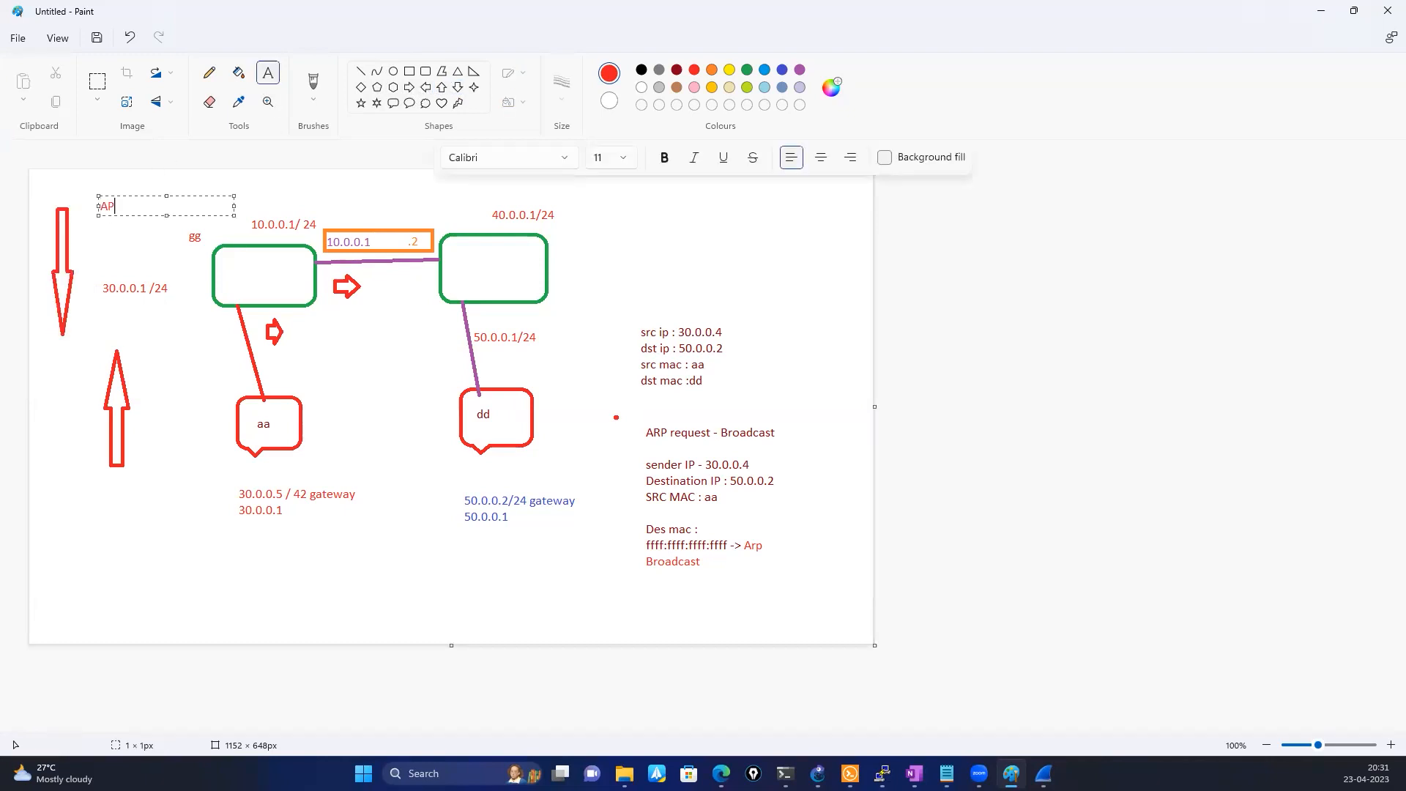
type(" Reply")
Label the up arrow with red "Arp Request" beneath it
left_click(103, 512)
left_click(103, 512)
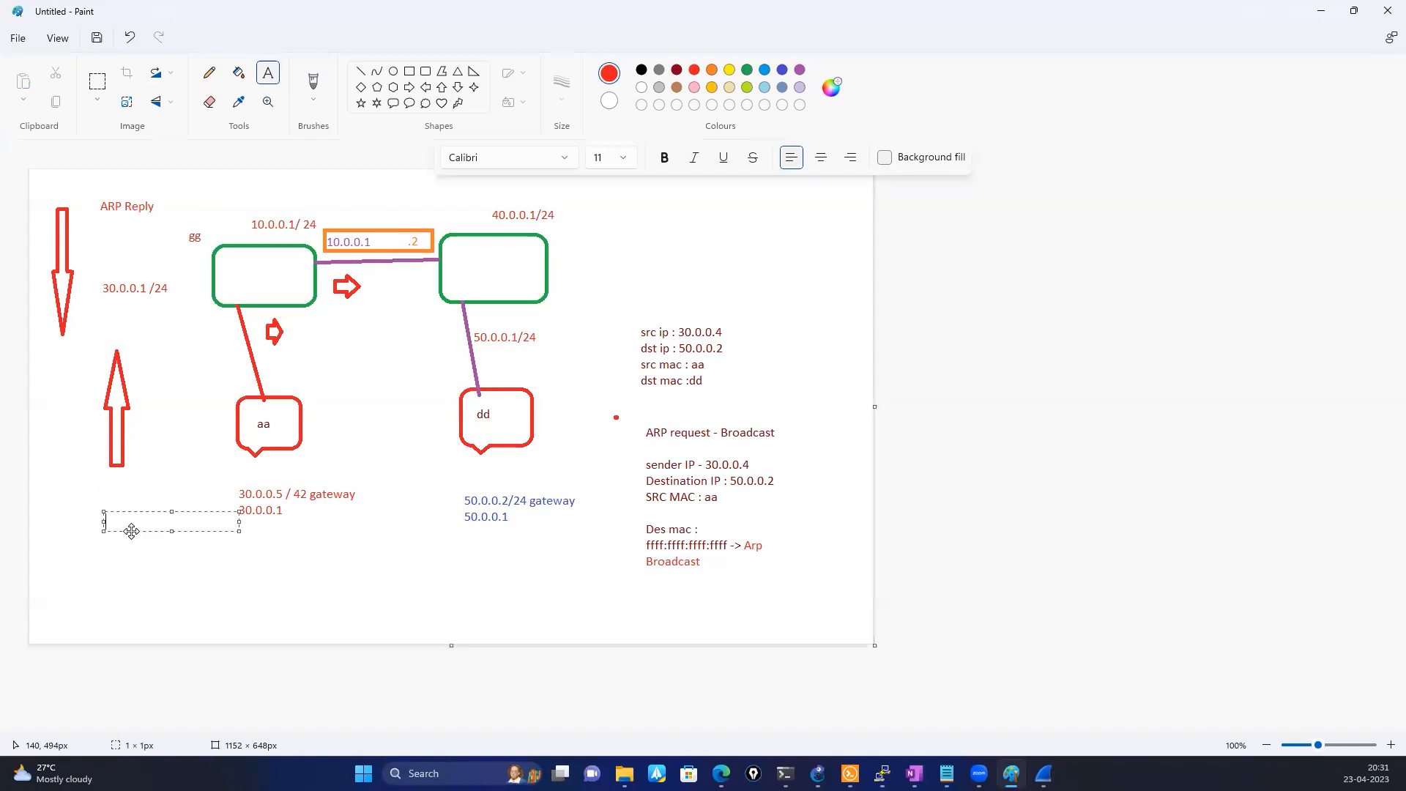
type("Arp Request")
left_click(165, 593)
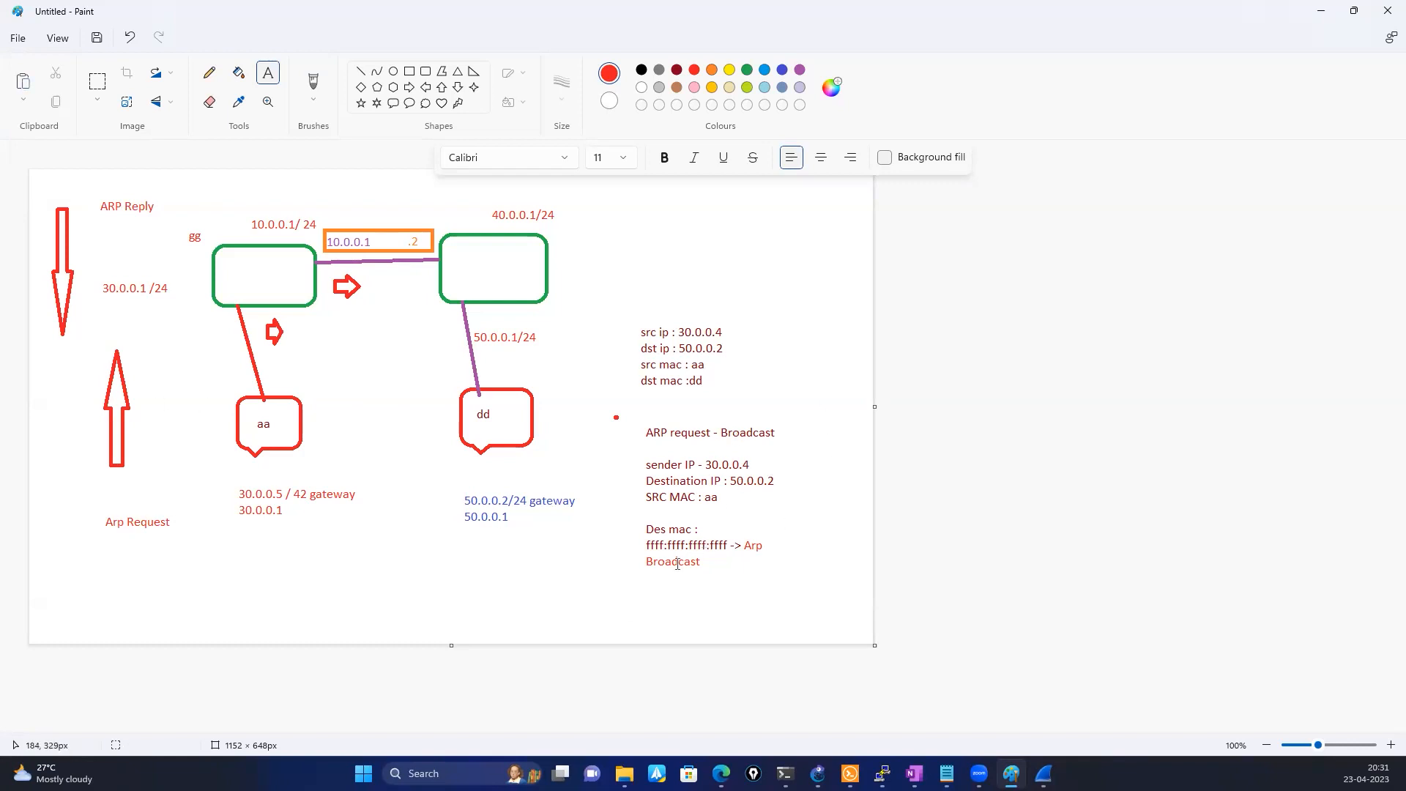
Add "-> gg" in red after "Arp" in the destination MAC line
left_click(721, 536)
left_click(761, 536)
type("-> gg")
Add a red "gg" label beneath "ARP Reply"
left_click(97, 286)
left_click(111, 234)
type("gg")
left_click(115, 513)
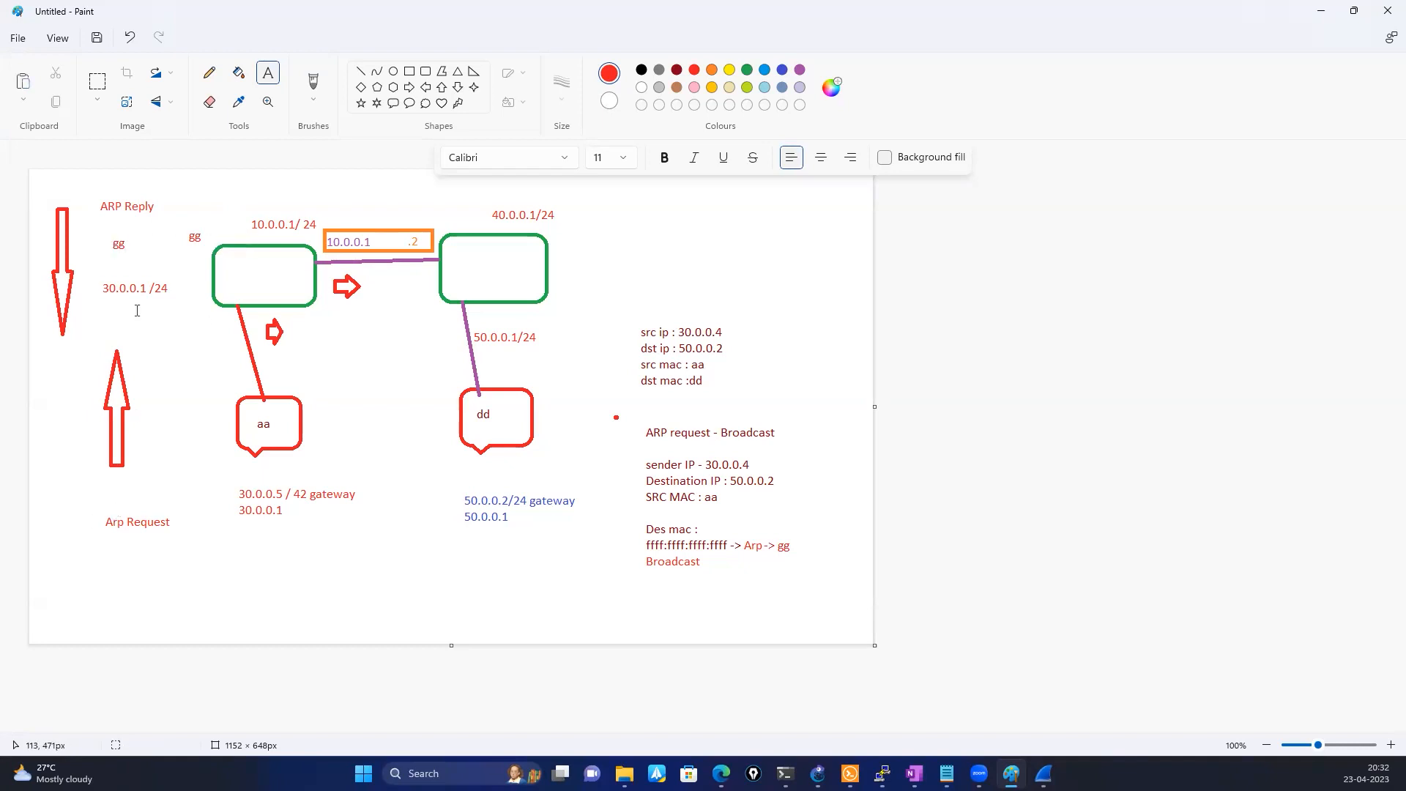
Add the black label "unicast" beside "ARP Reply"
left_click(165, 203)
left_click(642, 70)
type("unicast")
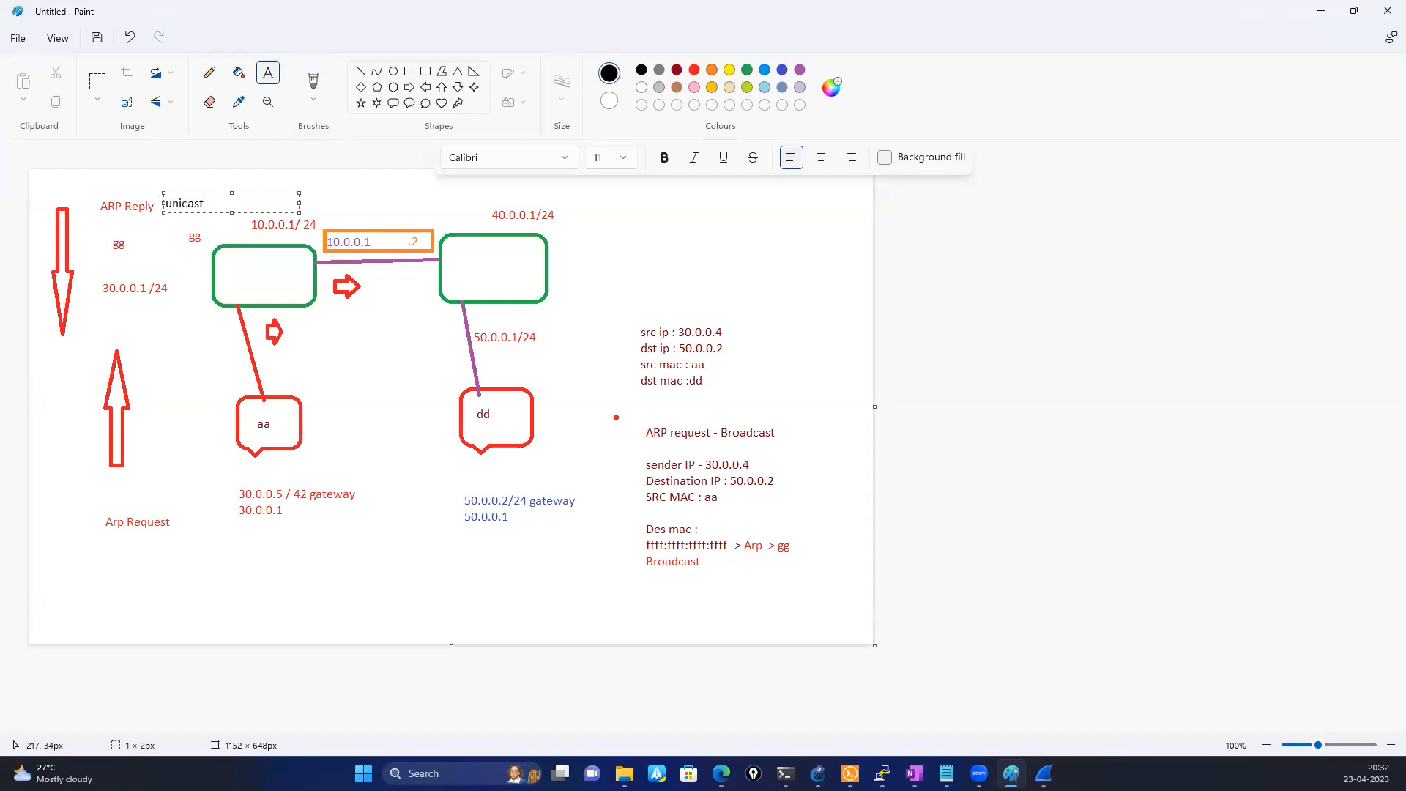
left_click(159, 343)
left_click_drag(737, 506, 620, 491)
left_click(591, 552)
left_click(271, 79)
left_click_drag(681, 224, 695, 253)
Draw a long black right-pointing arrow from the left green rectangle to just above the source IP note
left_click(408, 87)
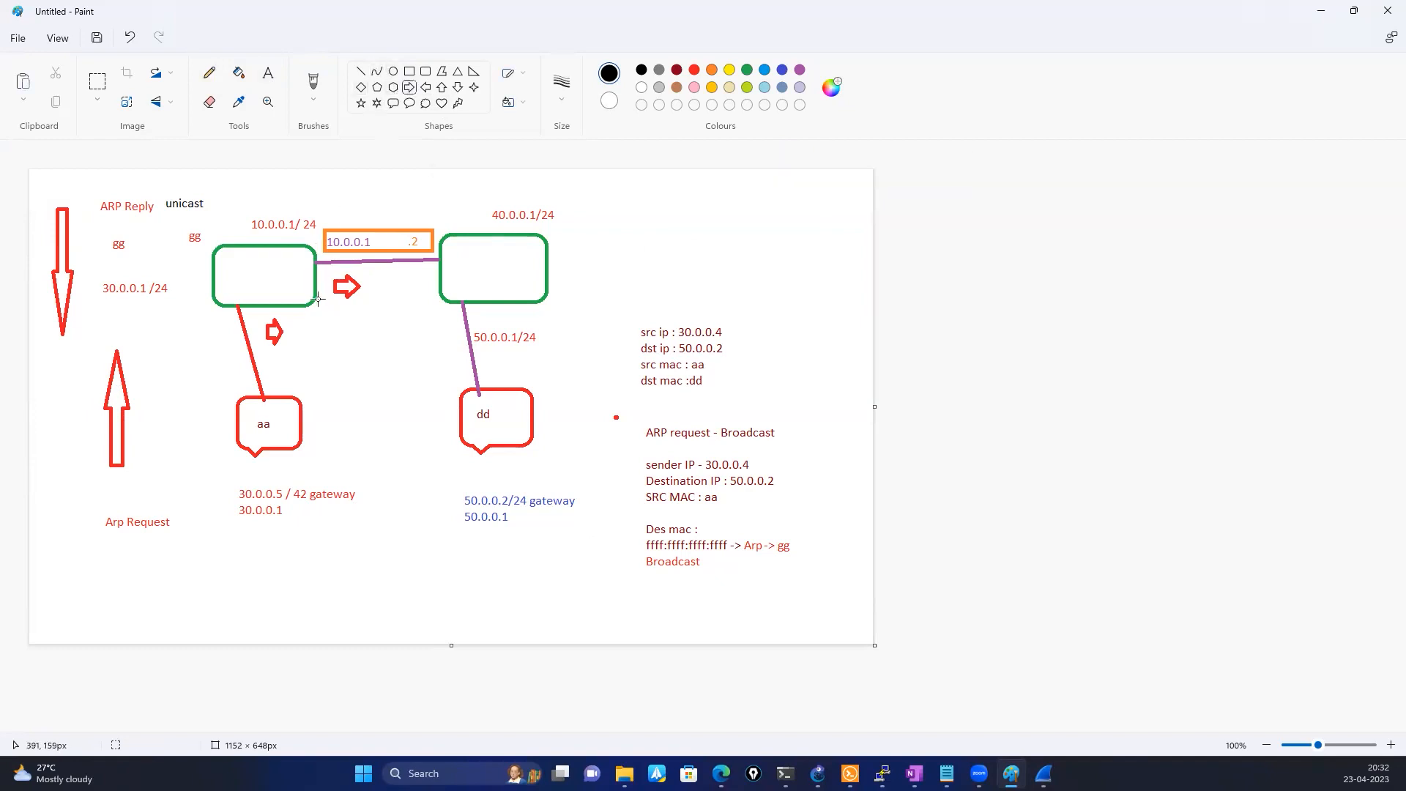
left_click_drag(320, 301, 672, 327)
left_click(656, 254)
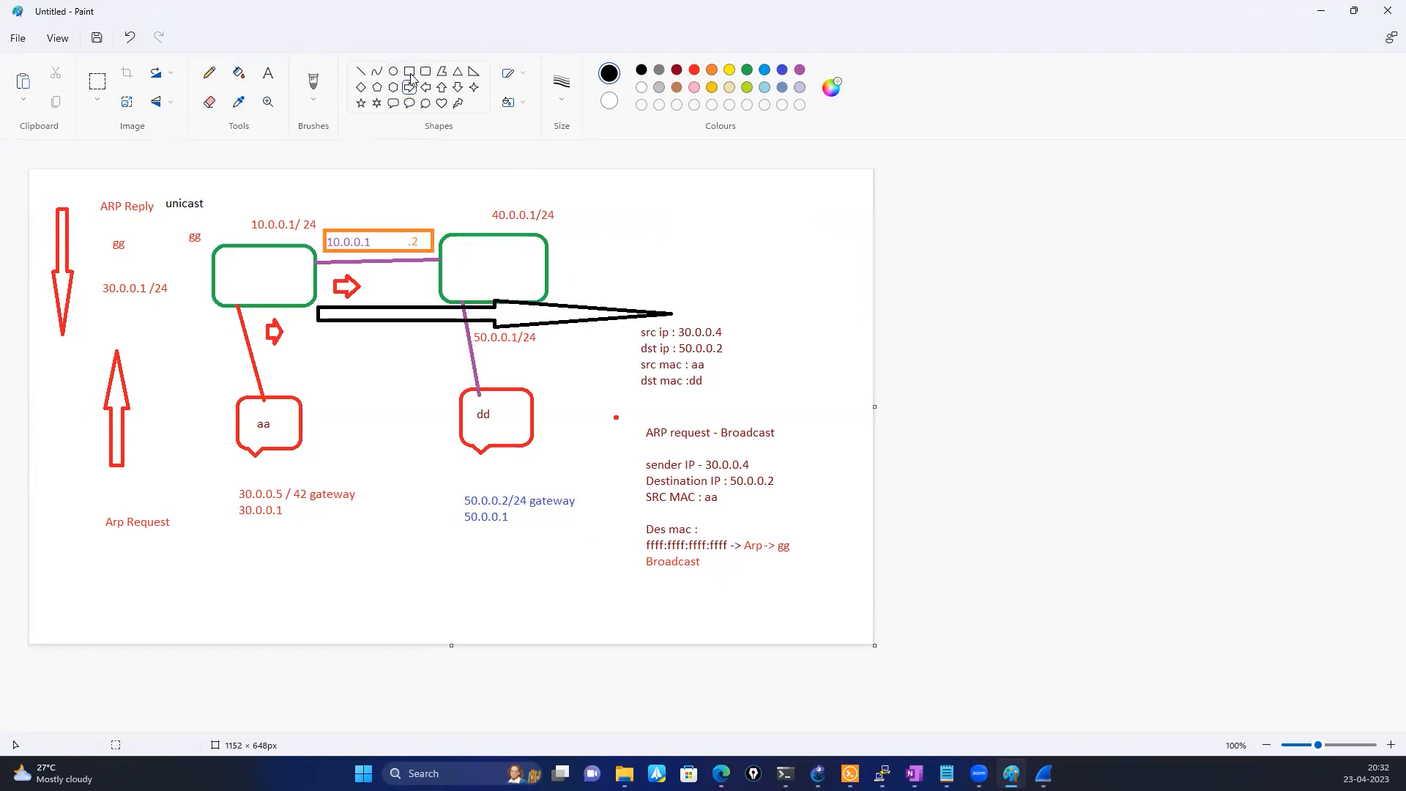
Start a black note headed "Routing Table" in the canvas's upper-right area
left_click(277, 86)
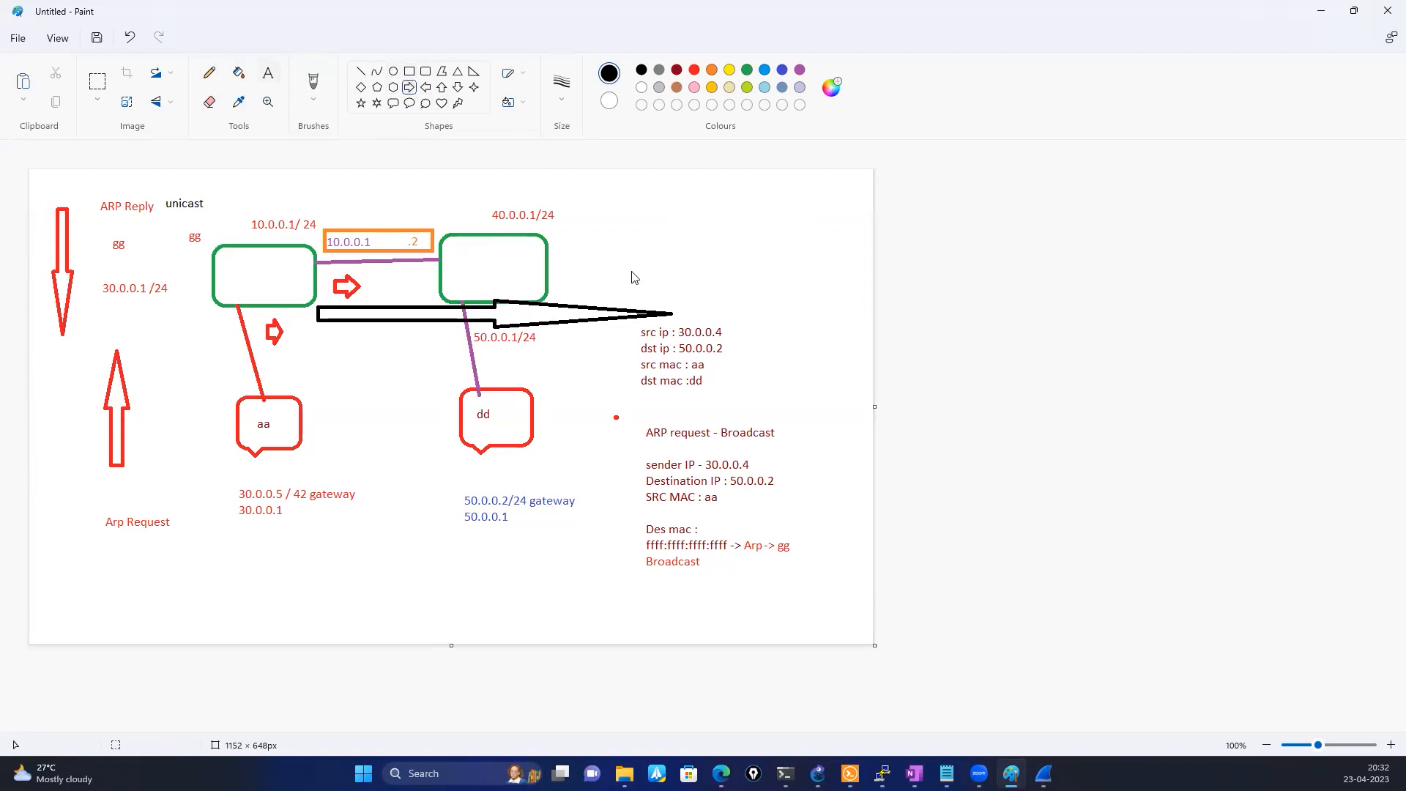
left_click(628, 216)
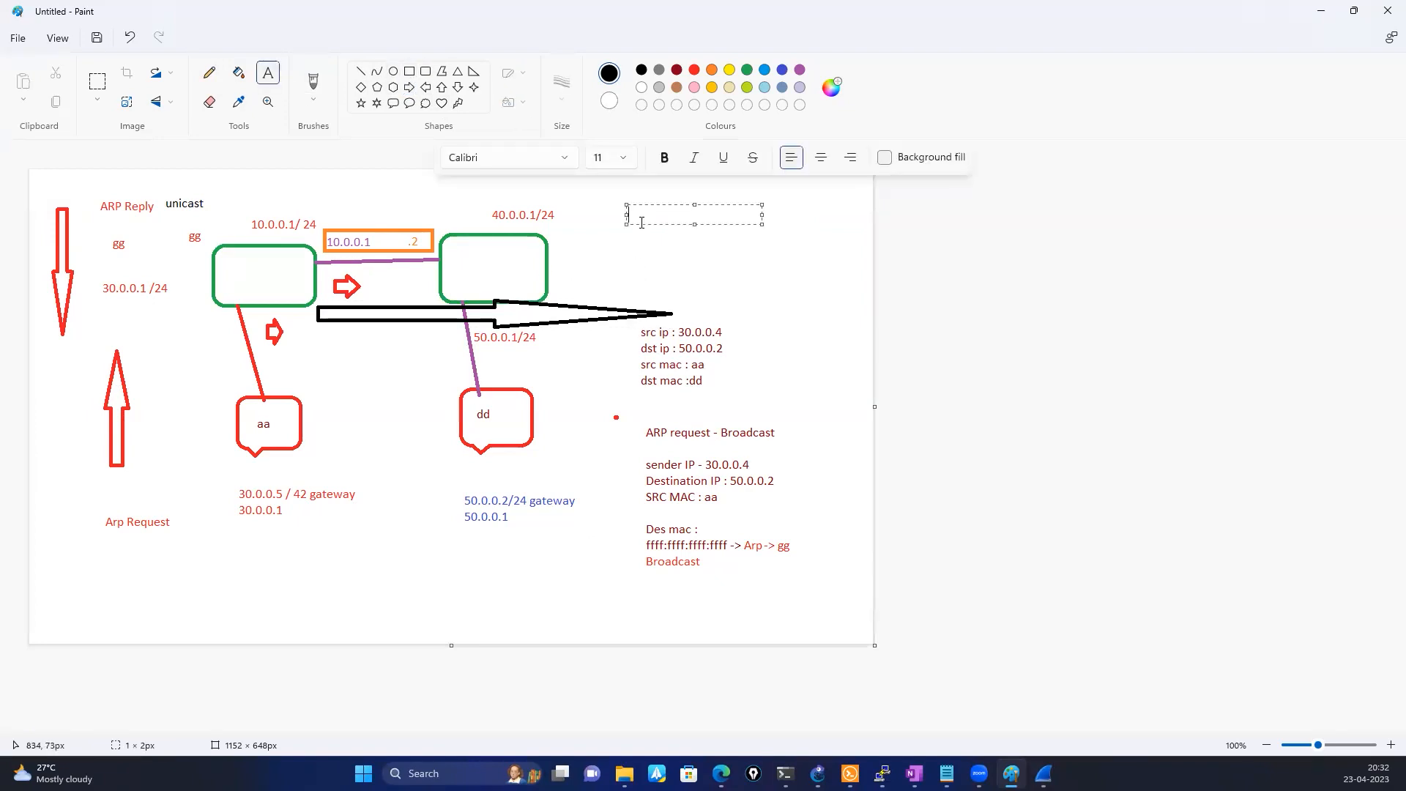
type("Routing Tabke")
key("BackSpace")
key("BackSpace")
type("le")
Add the entries "RIB :" and "FIB : -> Adj table" beneath the "Routing Table" heading
key("Return")
key("Return")
type("RIB")
key("Return")
key("Return")
type("FIB :")
type("-> Adj ")
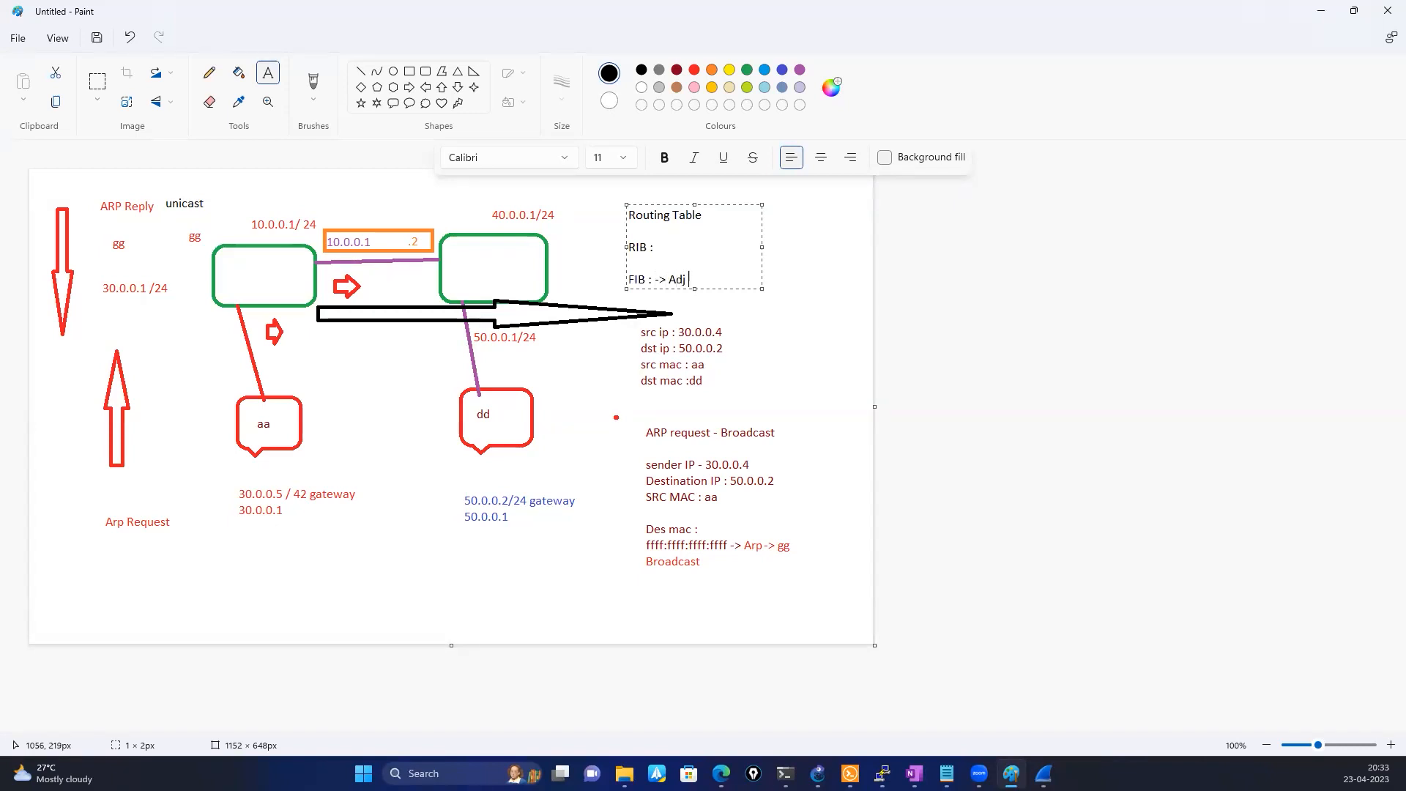
type("table")
Add the black label "CEF" near the canvas's right edge, beside the RIB and FIB entries
left_click(788, 243)
left_click(788, 243)
type("CEF")
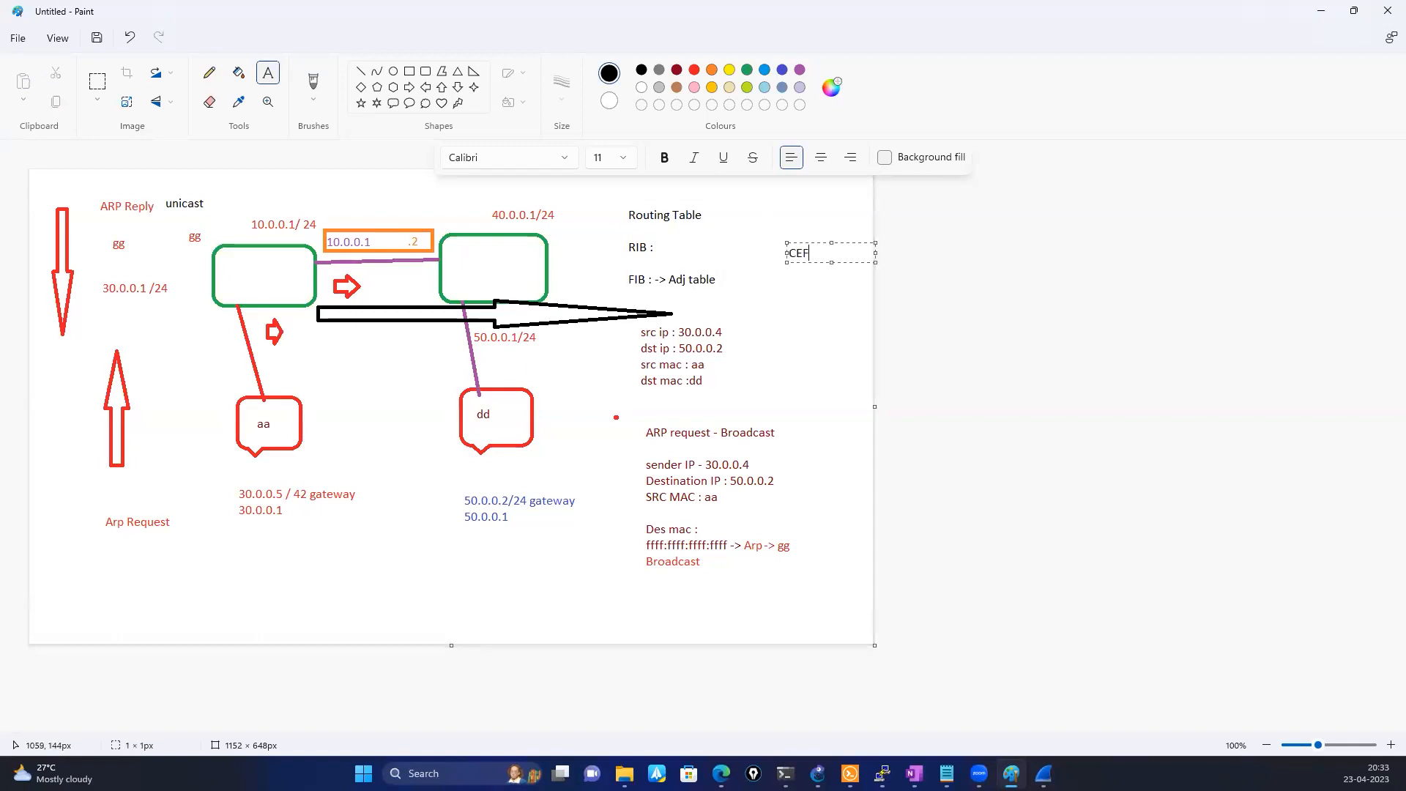
Add the black label "ASIC" to the right of the CEF label
left_click(752, 290)
left_click(743, 251)
left_click(820, 249)
left_click(820, 248)
type("ASCI")
key("BackSpace")
type("IC")
Add the black text "Forwarding table - L3" to the right of the FIB entry
left_click(732, 281)
left_click(729, 268)
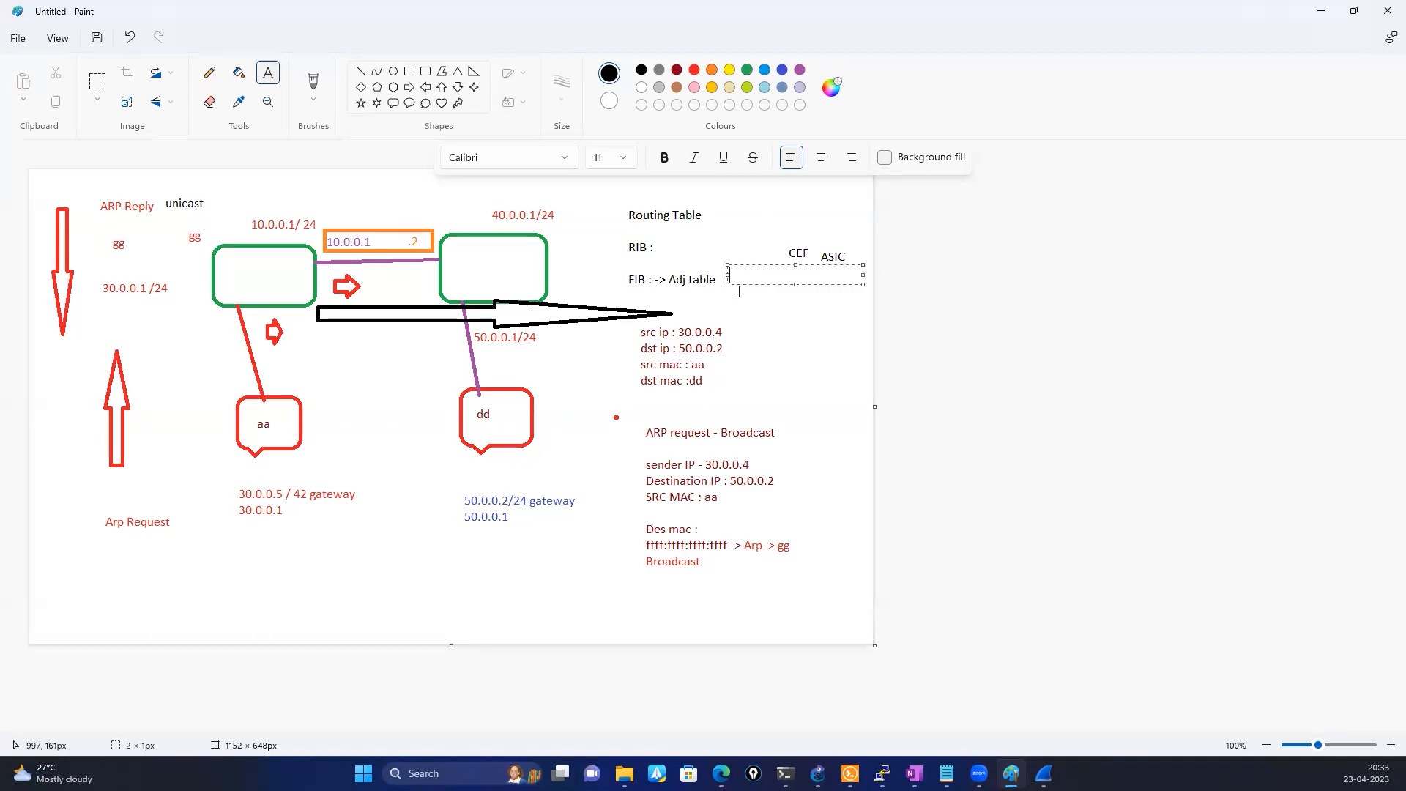
left_click_drag(749, 282, 742, 285)
type("For")
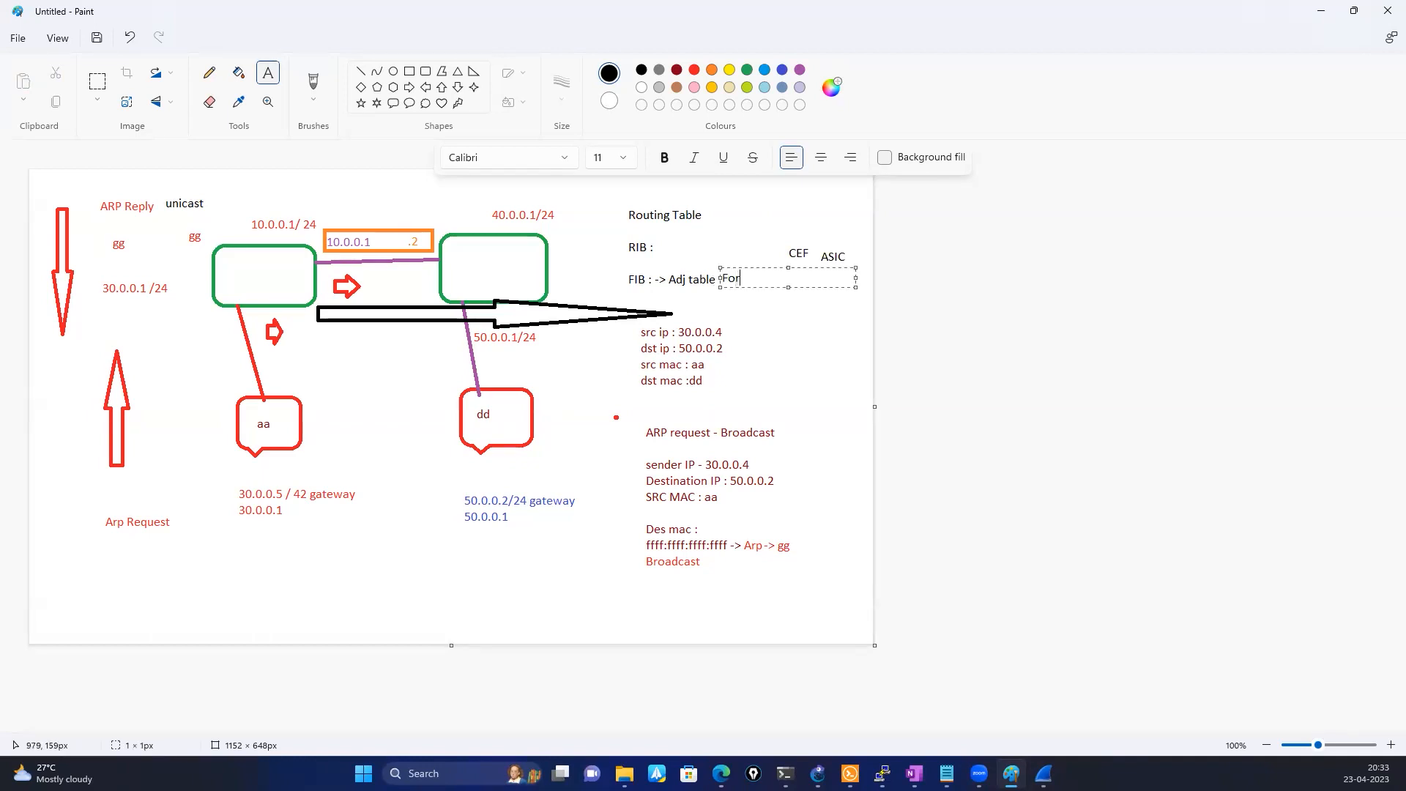
type("warding table - L3")
Add the label "L2" directly after "Adj table" in the FIB entry
left_click(689, 288)
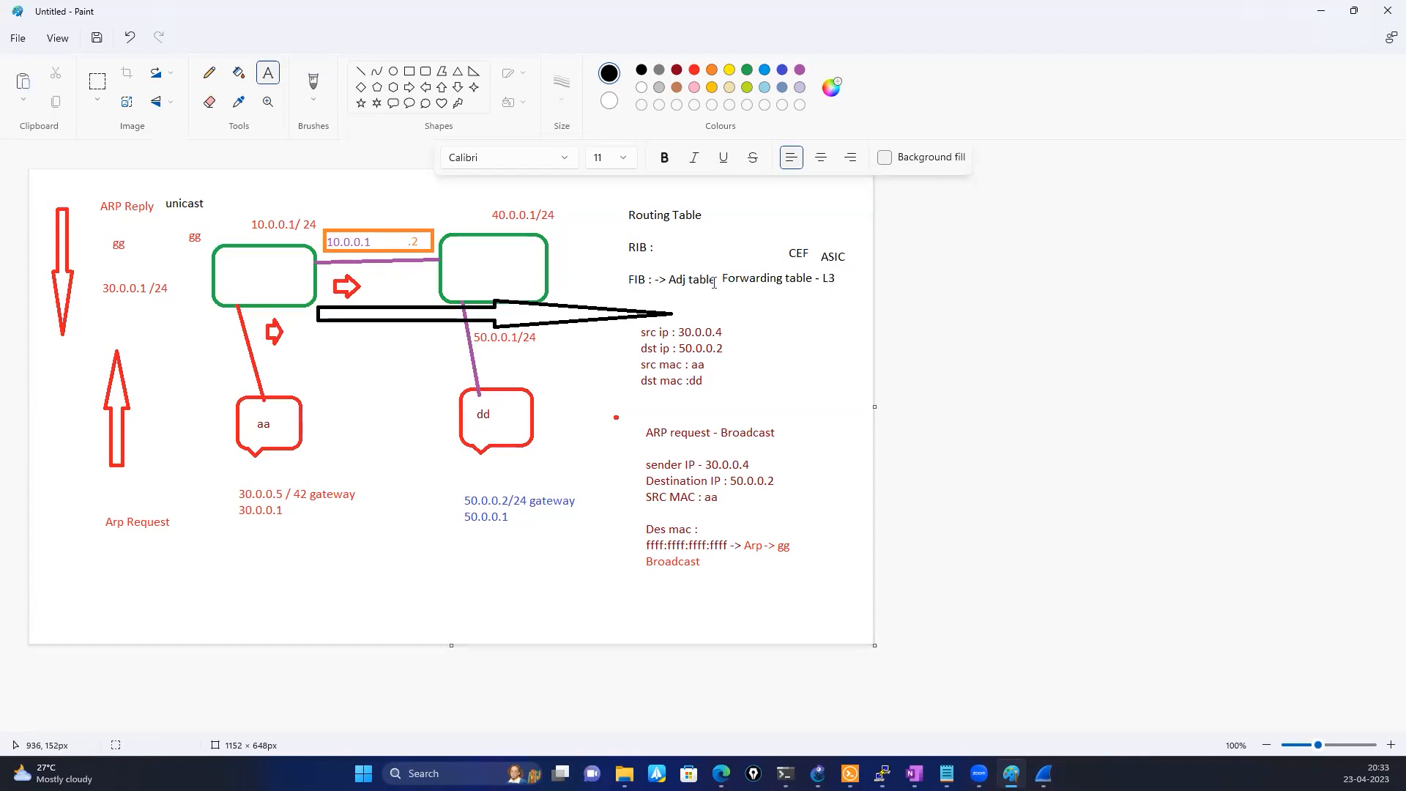
left_click(713, 283)
type("L2")
left_click(774, 378)
left_click(686, 256)
left_click(689, 300)
left_click_drag(329, 385, 465, 404)
left_click(214, 563)
Start a green note headed "Garp" below the left host's gateway text
left_click_drag(170, 569, 306, 588)
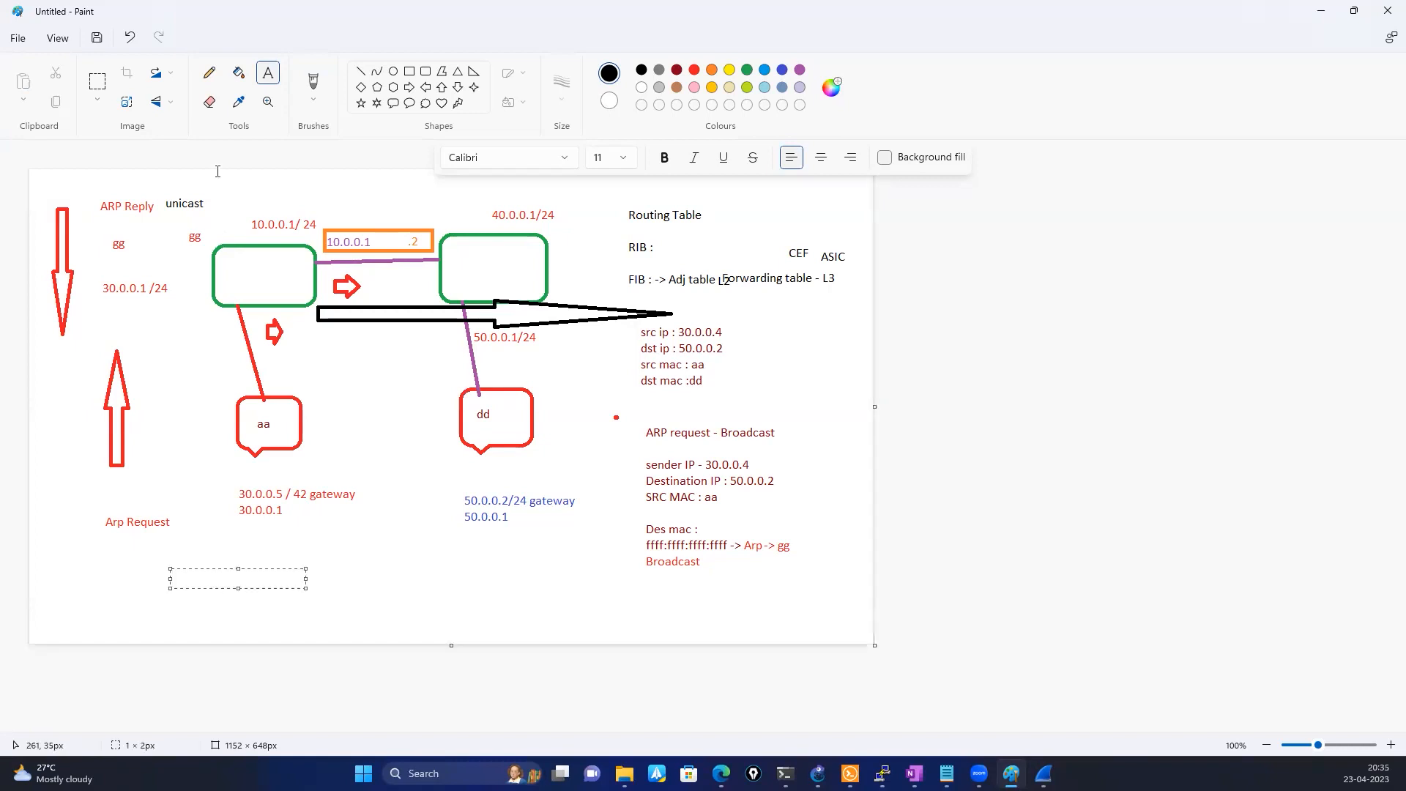
left_click(746, 71)
type("Gratiu")
key("BackSpace")
type("ous AR")
key("BackSpace")
key("BackSpace")
key("BackSpace")
key("BackSpace")
key("BackSpace")
key("BackSpace")
key("BackSpace")
key("BackSpace")
key("BackSpace")
key("BackSpace")
type("arp - It helps to find the")
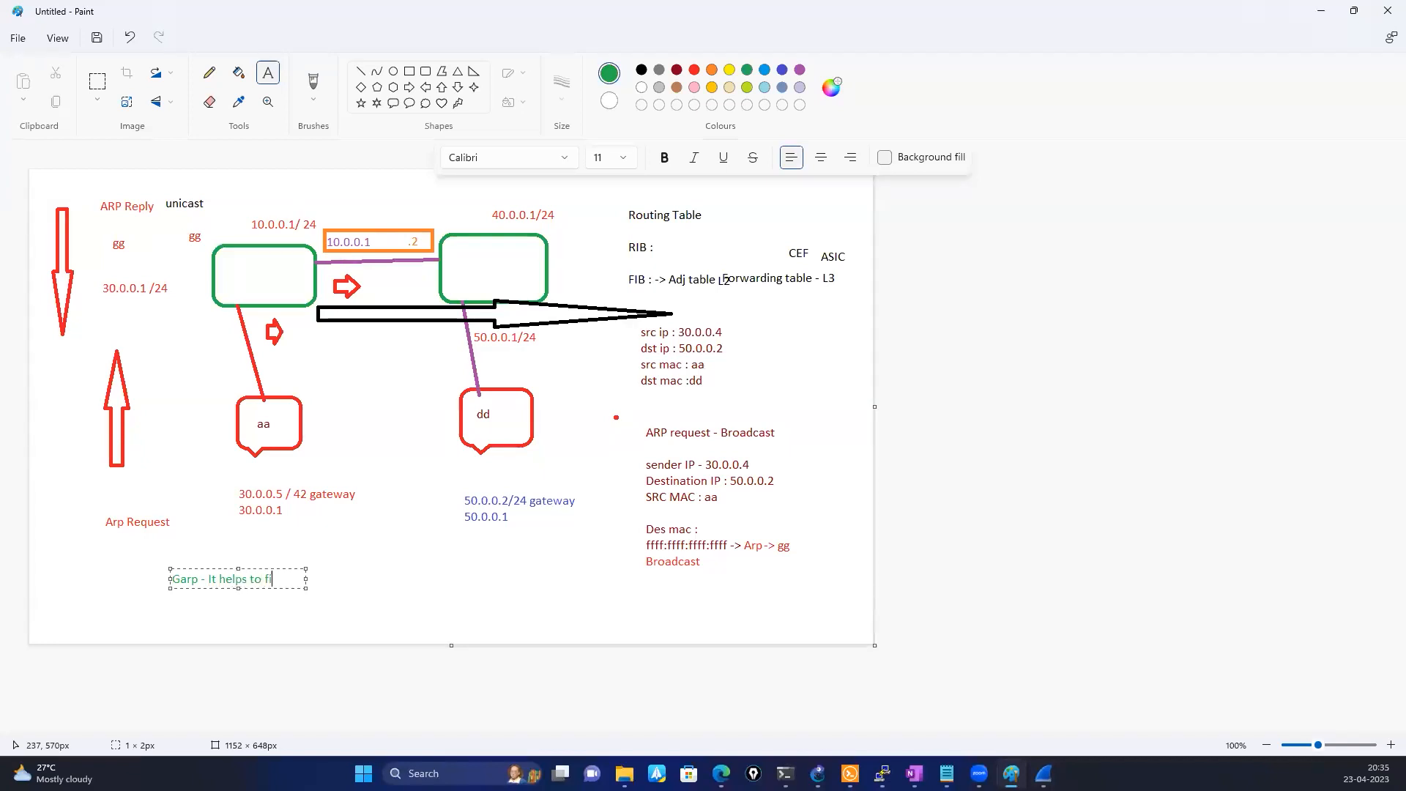
type(" du")
type("plicate Up")
Complete the Garp note with "- It helps to find the duplicate Ip address"
key("BackSpace")
key("BackSpace")
key("BackSpace")
type("Ip address")
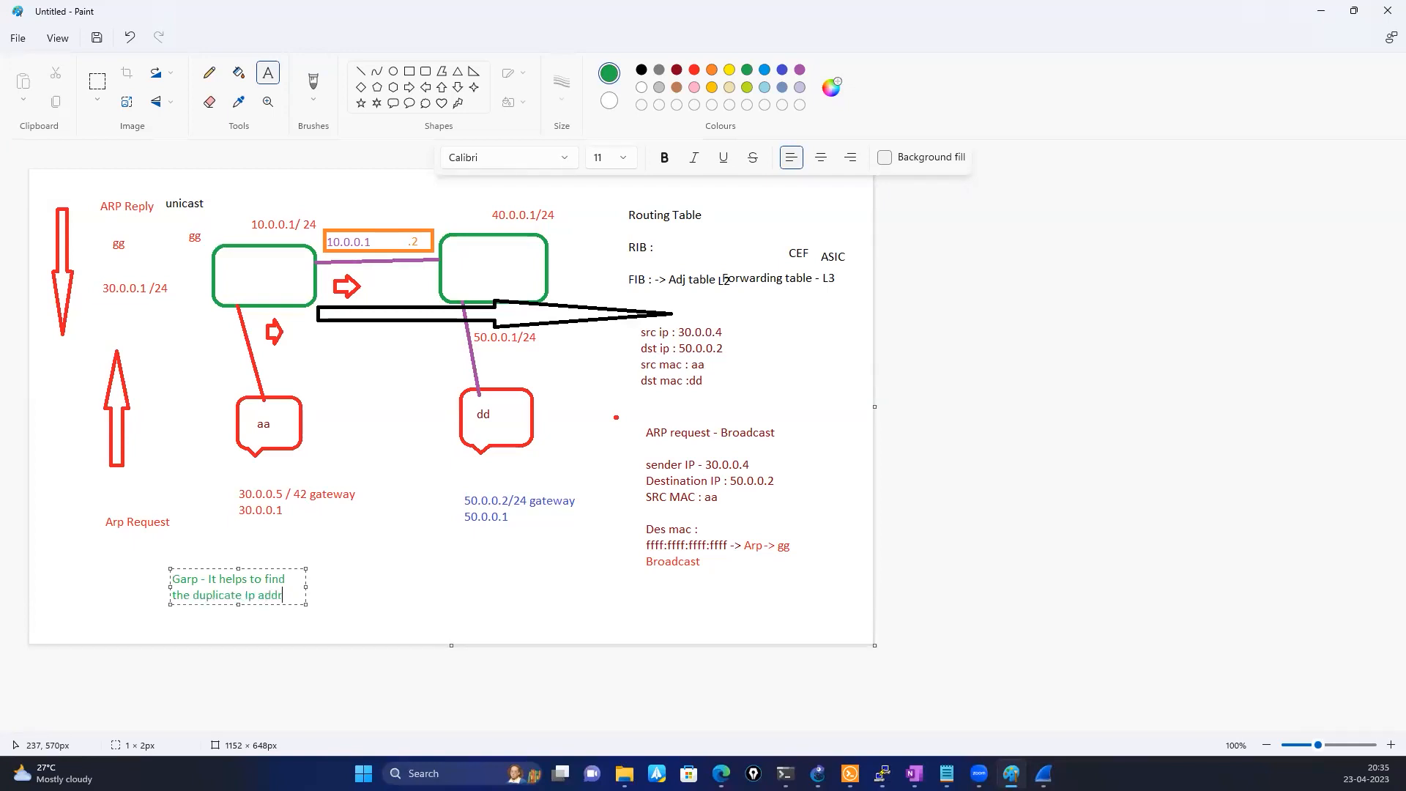
left_click(335, 595)
Start a second green note beside the Garp note with the line "Hey everyone - 30.0.0.4"
left_click(334, 582)
type("Hey everyone - 30.0.")
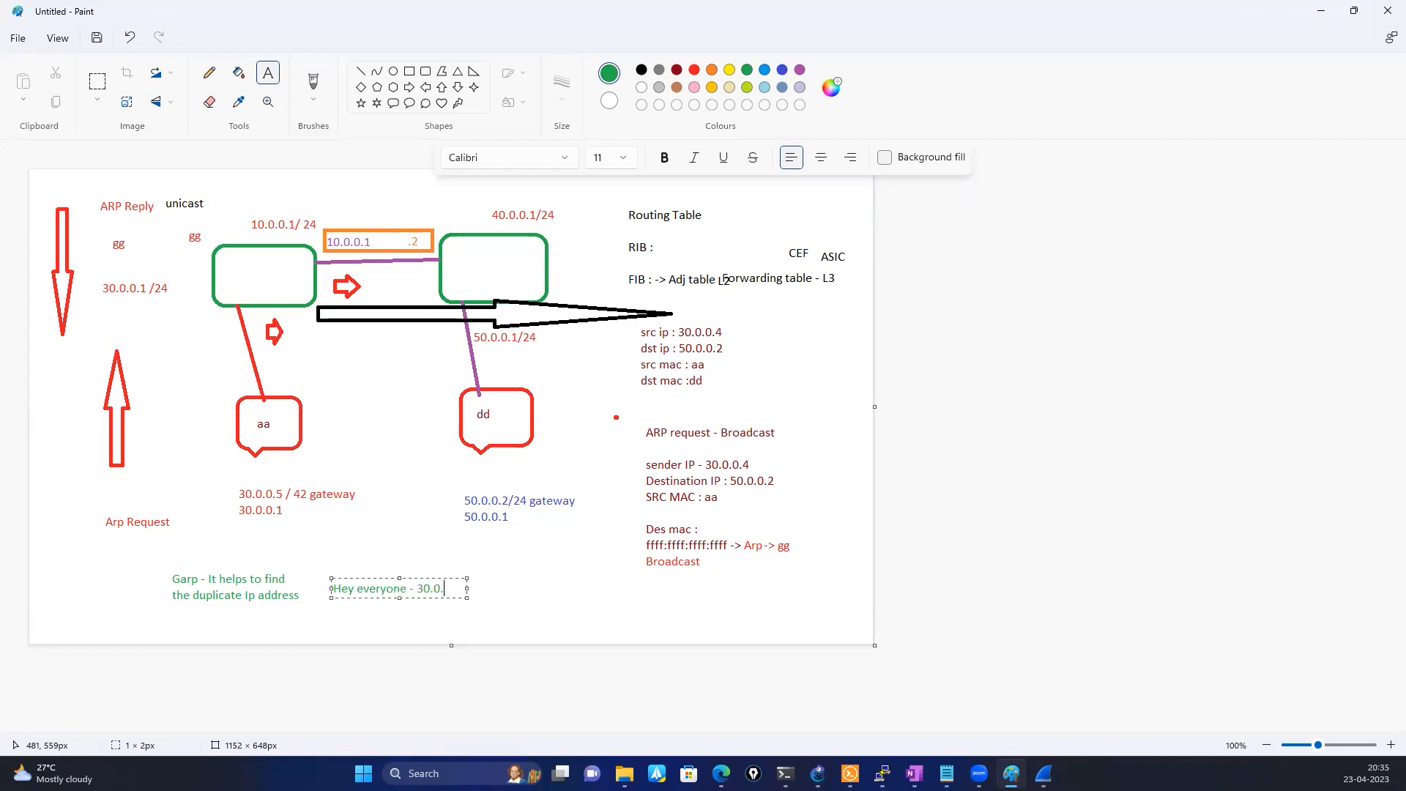
type("0.4")
Add the text "I have assigned - broadcast to everyone" on a new line of the second green note
key("Return")
type("I have ad")
type("signed - broadcasre")
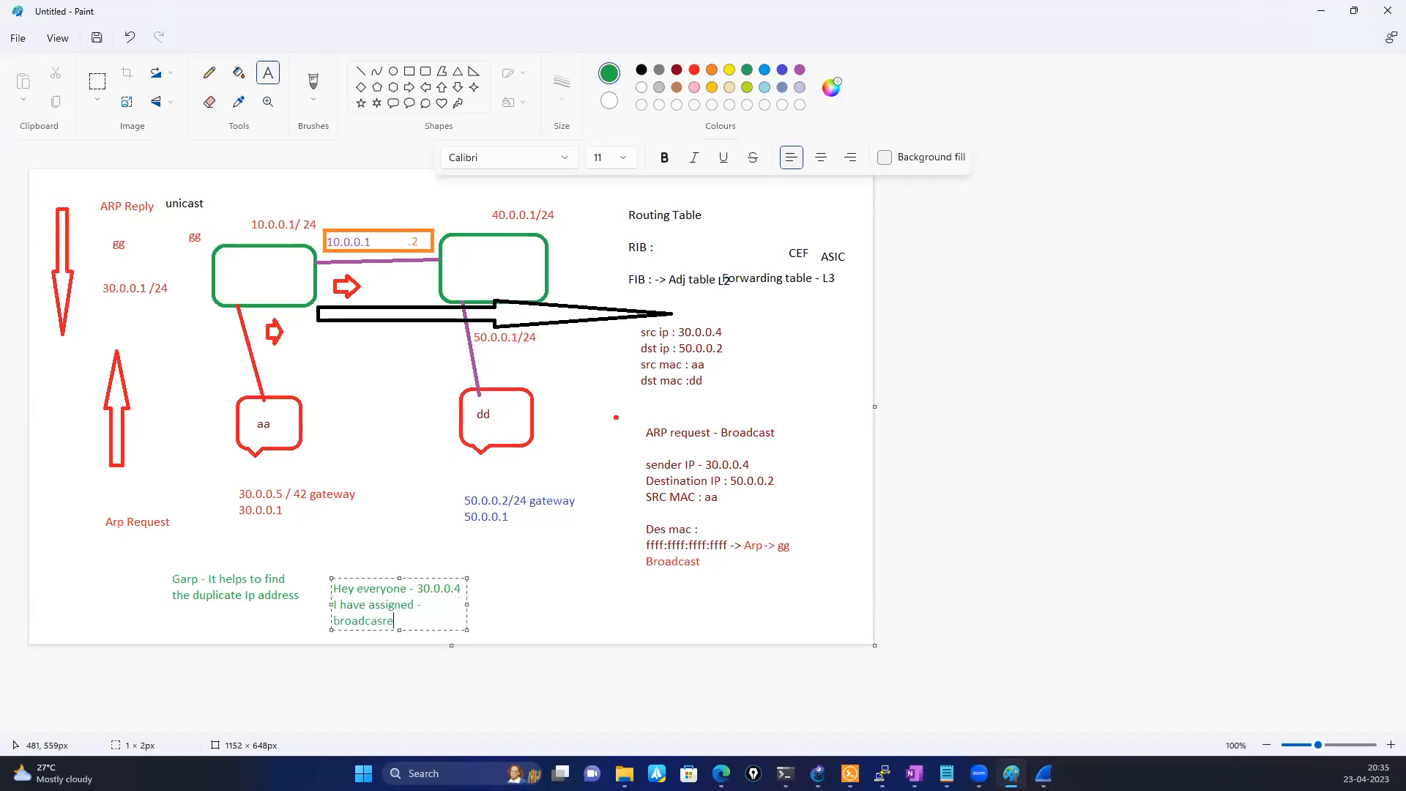
key("BackSpace")
key("BackSpace")
type("t to all the")
key("BackSpace")
key("BackSpace")
key("BackSpace")
key("BackSpace")
Finish the second green note with the words "in the broadcast domain"
key("BackSpace")
key("BackSpace")
key("BackSpace")
key("BackSpace")
type("to ")
type("everyone")
type(" and")
key("BackSpace")
key("BackSpace")
key("BackSpace")
type("n then")
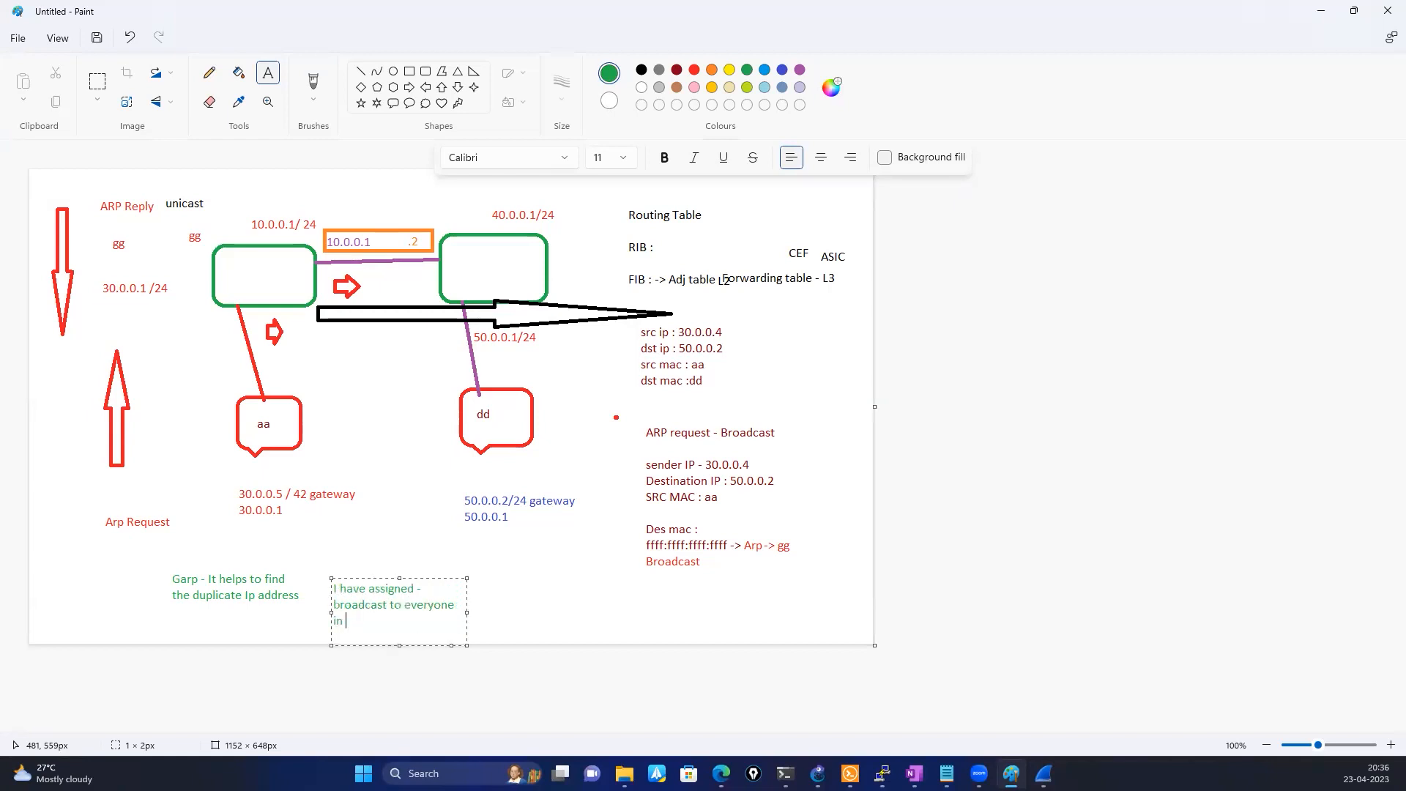
key("BackSpace")
key("BackSpace")
key("BackSpace")
type("hje")
key("BackSpace")
key("BackSpace")
type("e broadcast domain")
left_click(544, 616)
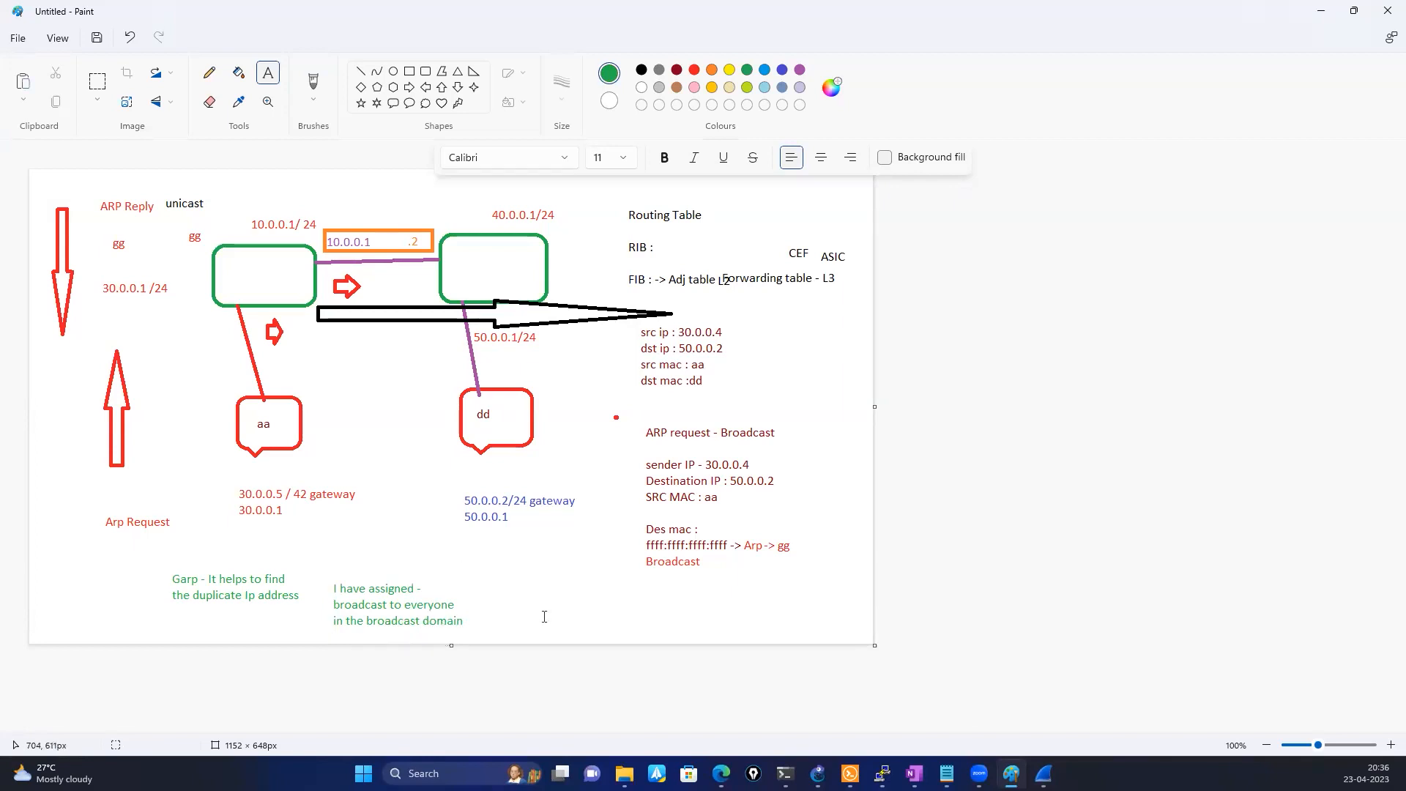
Place the green address "30.0.0.4" after "I have assigned -" in the second green note
left_click(453, 582)
left_click(436, 593)
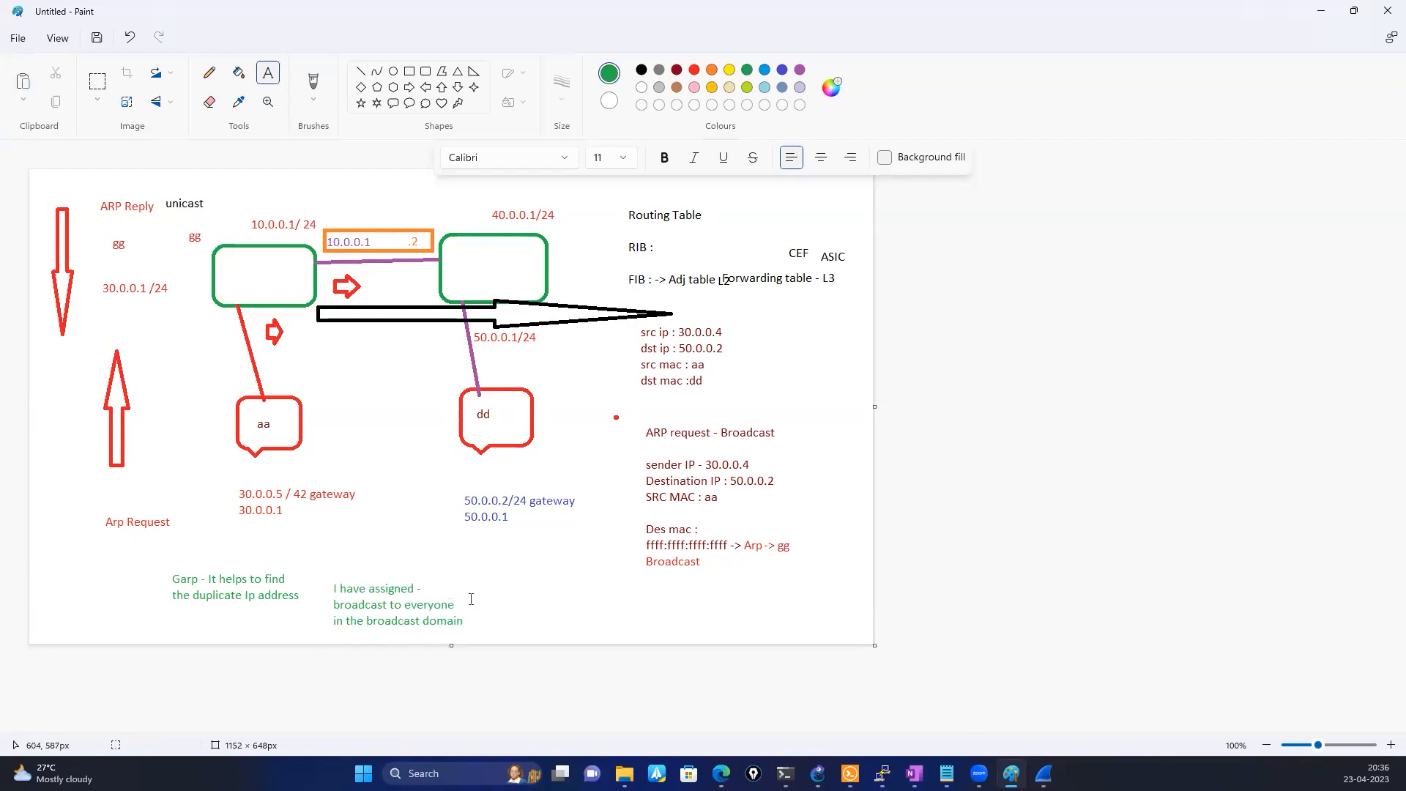
left_click(420, 581)
type("30.0.0.4")
left_click(553, 609)
Draw a green rounded callout about 38 × 48 px right of the aa host, and join it to the left green rectangle with a line
left_click(393, 102)
left_click_drag(329, 400, 356, 435)
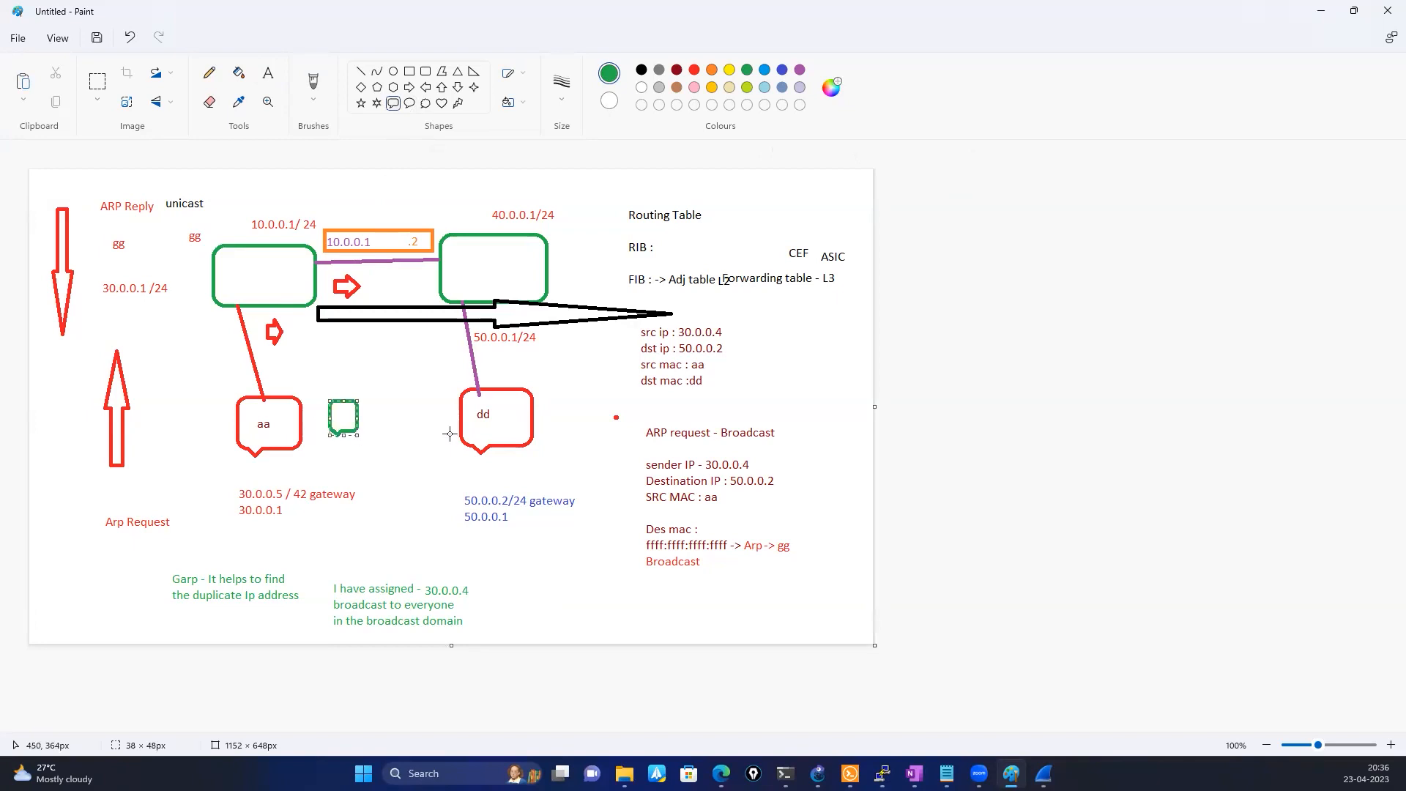
left_click(360, 71)
left_click_drag(282, 306, 335, 399)
left_click(367, 446)
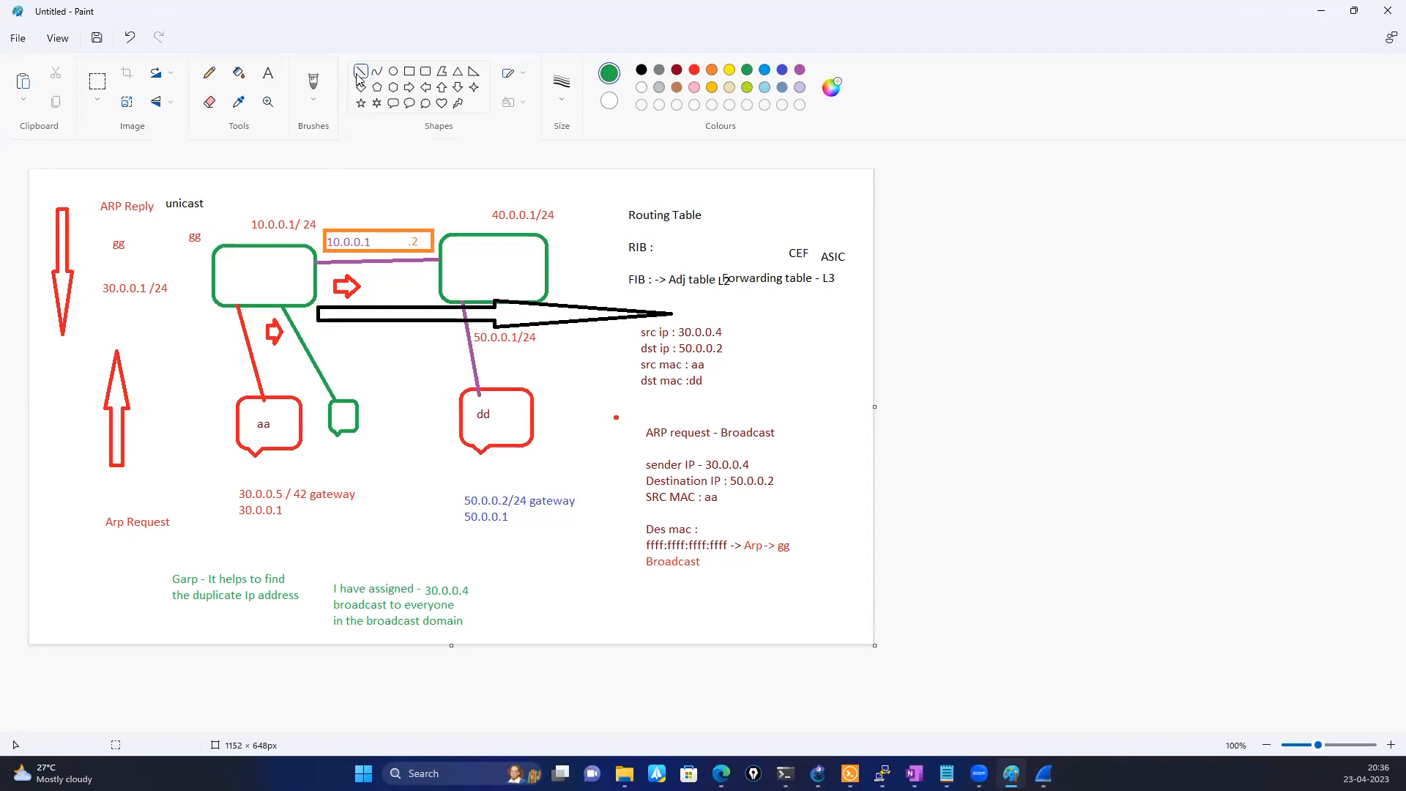
Switch to GNS3 and bring the Solar-PuTTY router terminals up over its topology
left_click(849, 773)
left_click(453, 425)
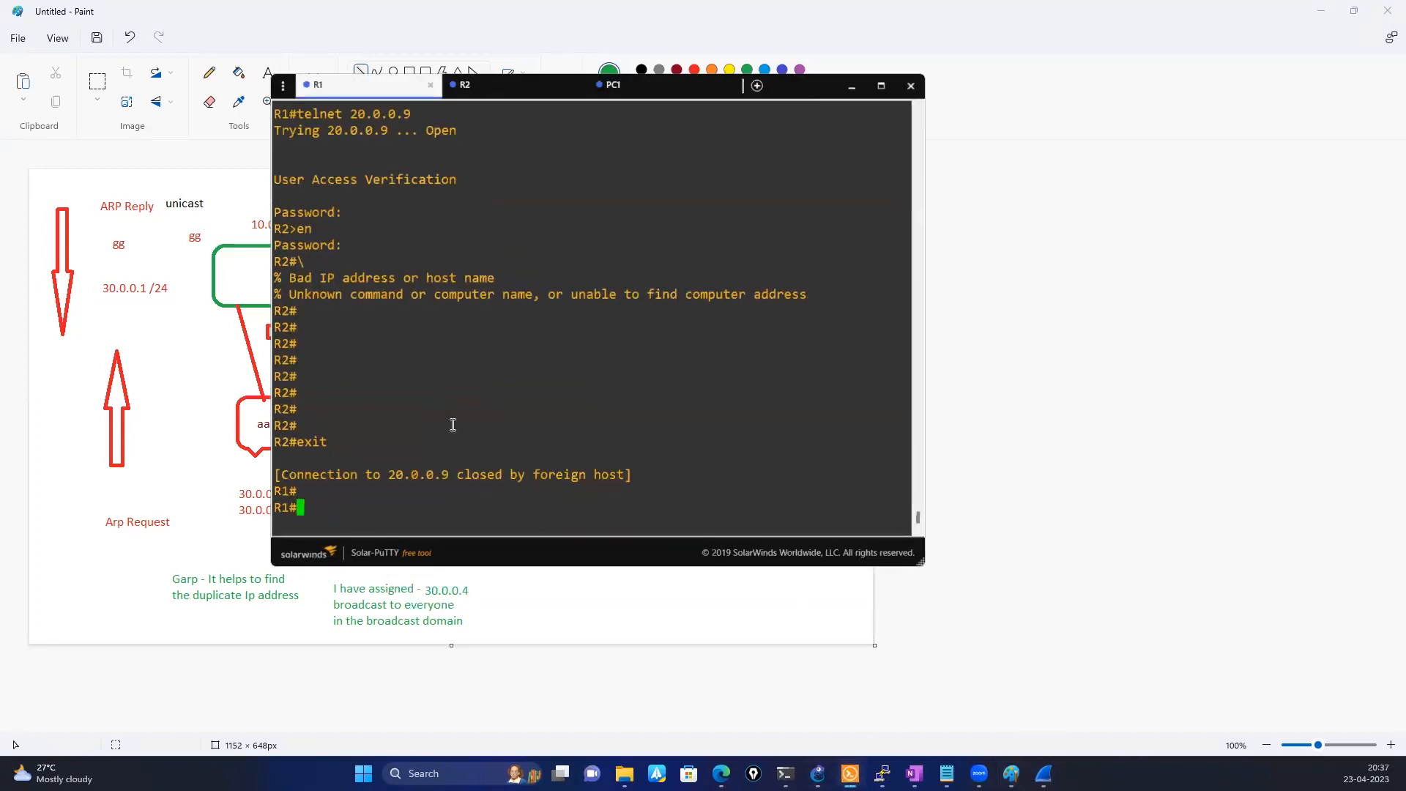
left_click(530, 94)
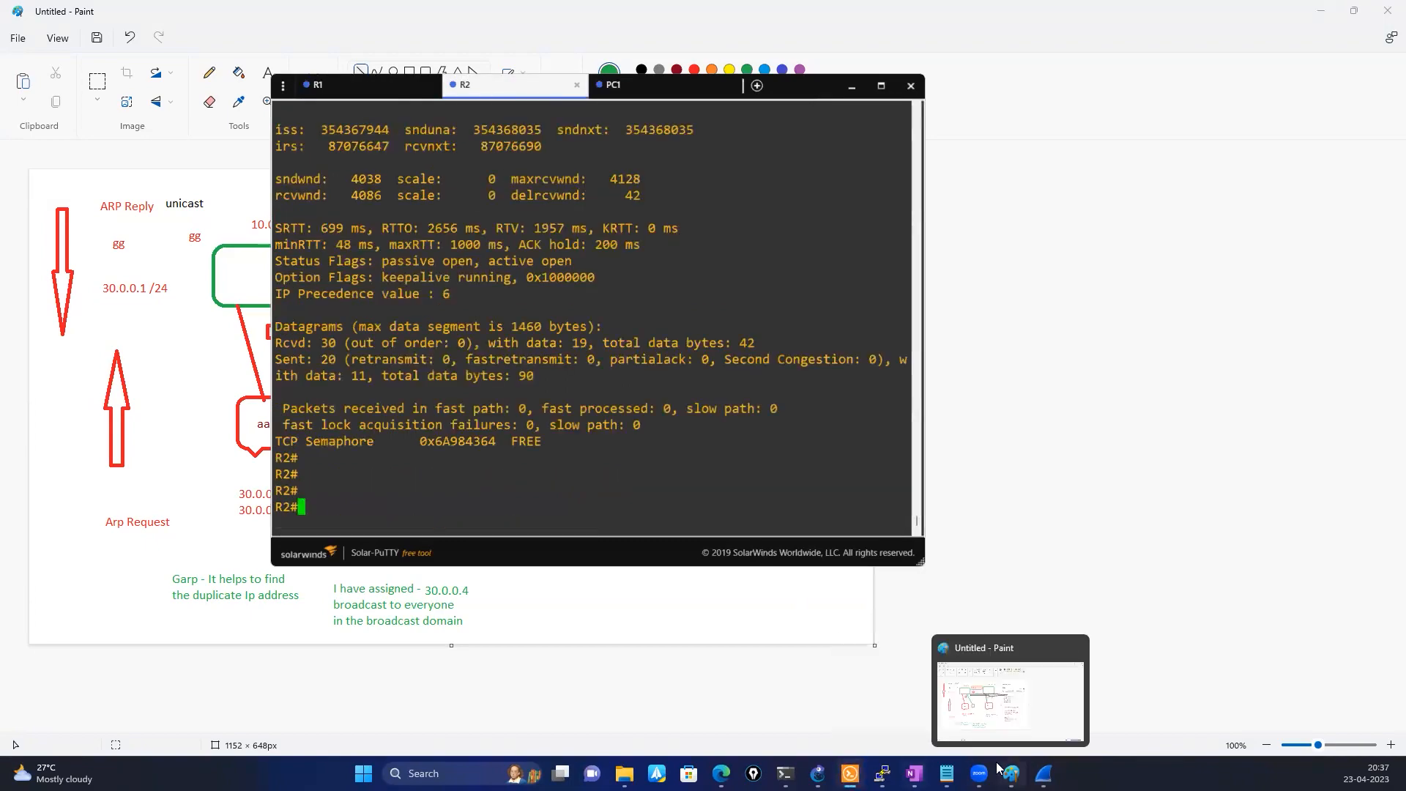
left_click(817, 773)
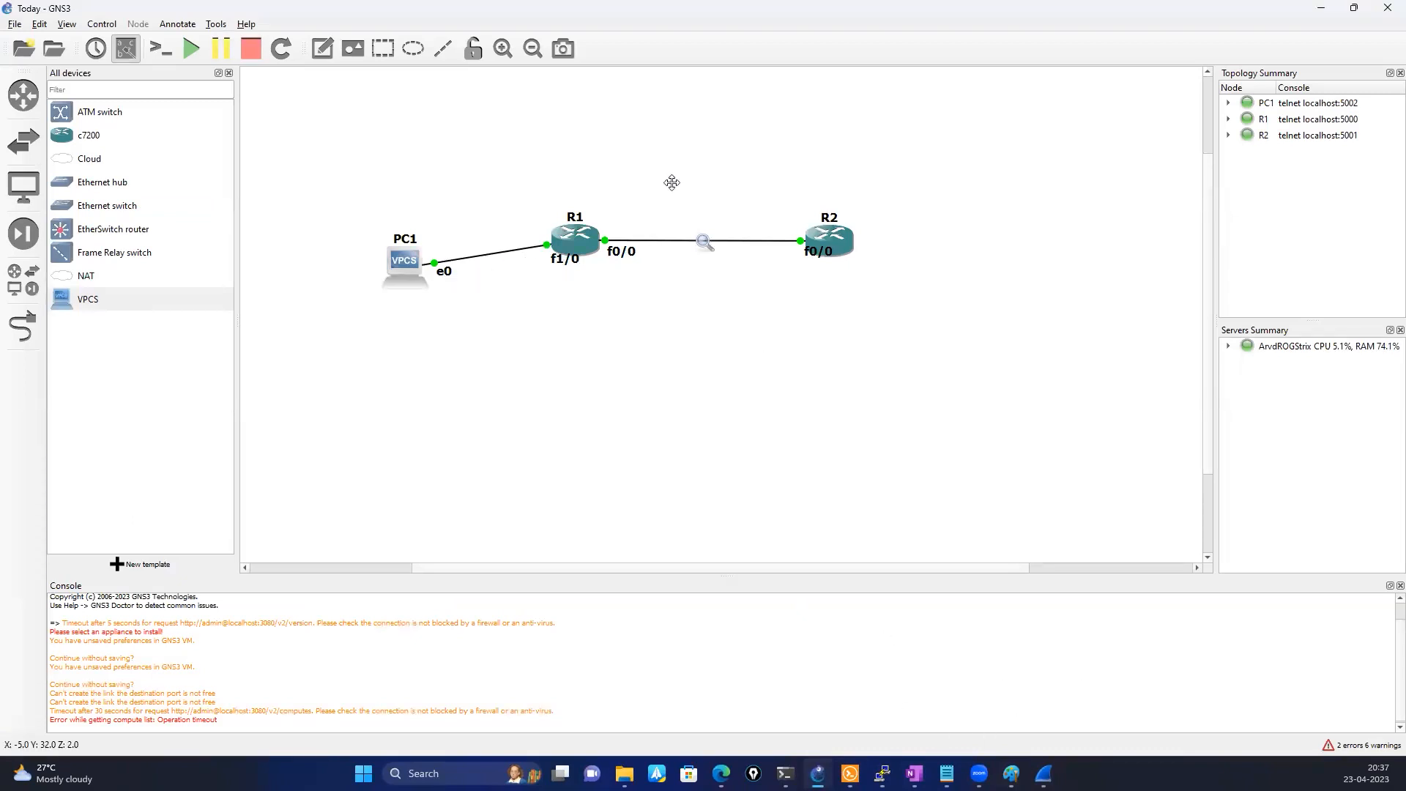
left_click(850, 773)
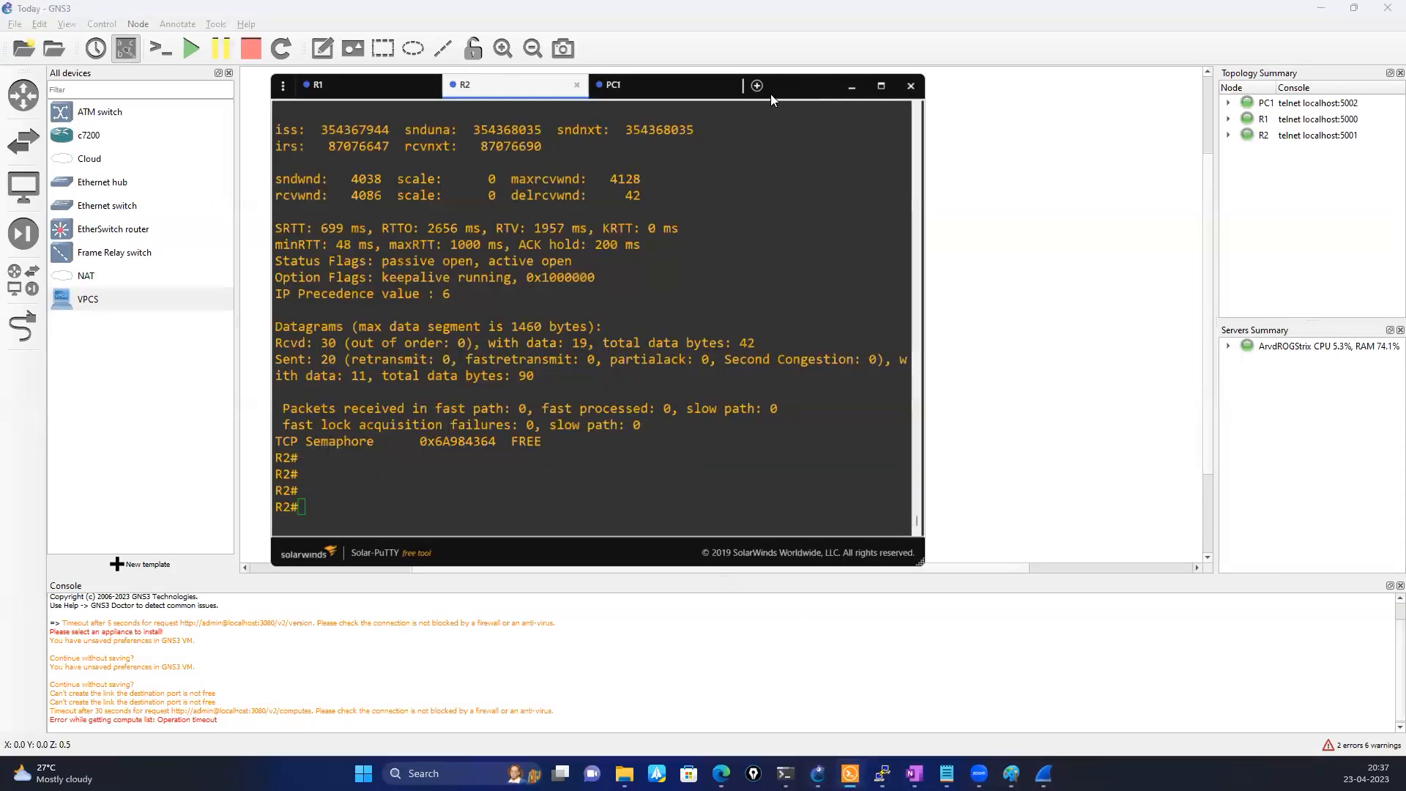
left_click_drag(784, 90, 1015, 173)
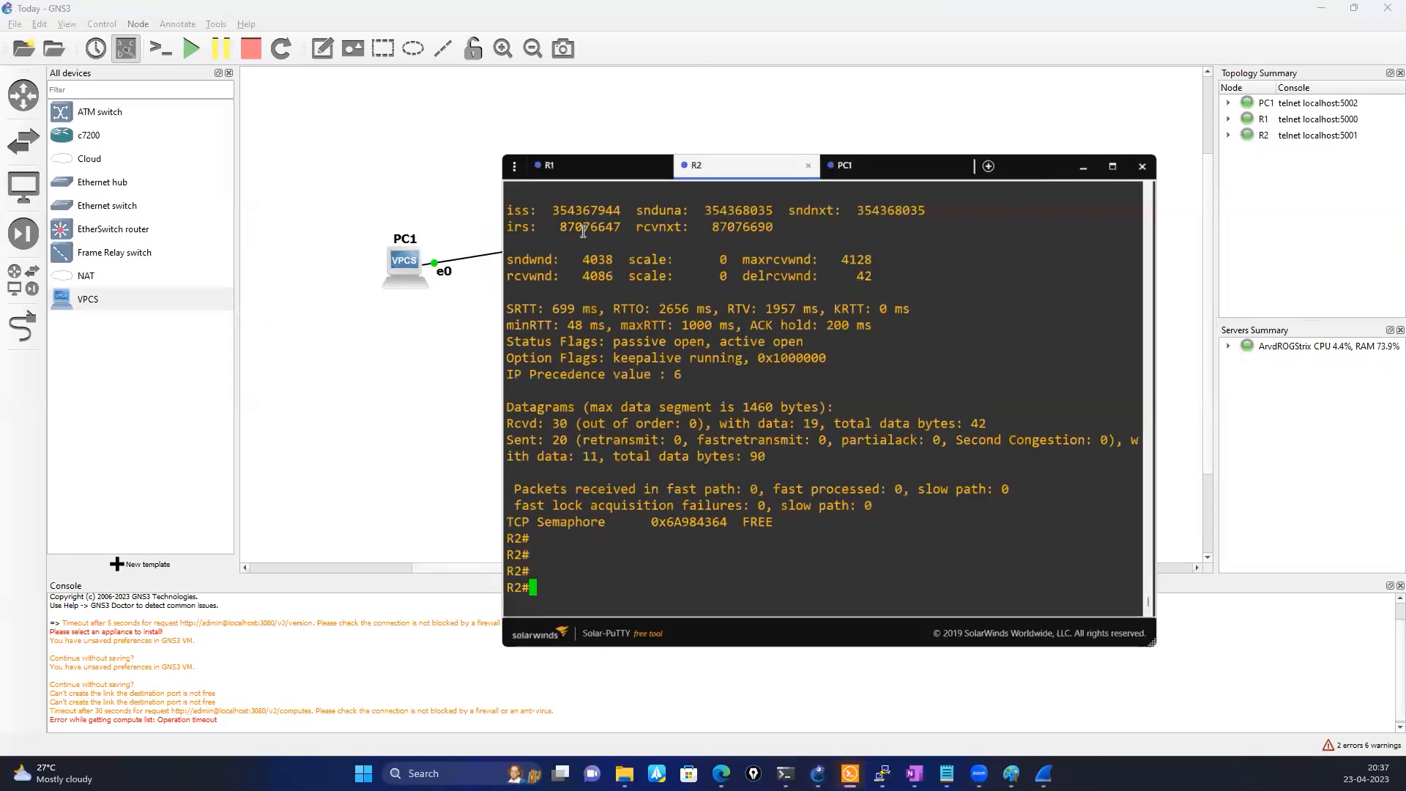
Run "sh ip interface brief" on R1 to list its interface addresses
left_click(572, 166)
type("sh i")
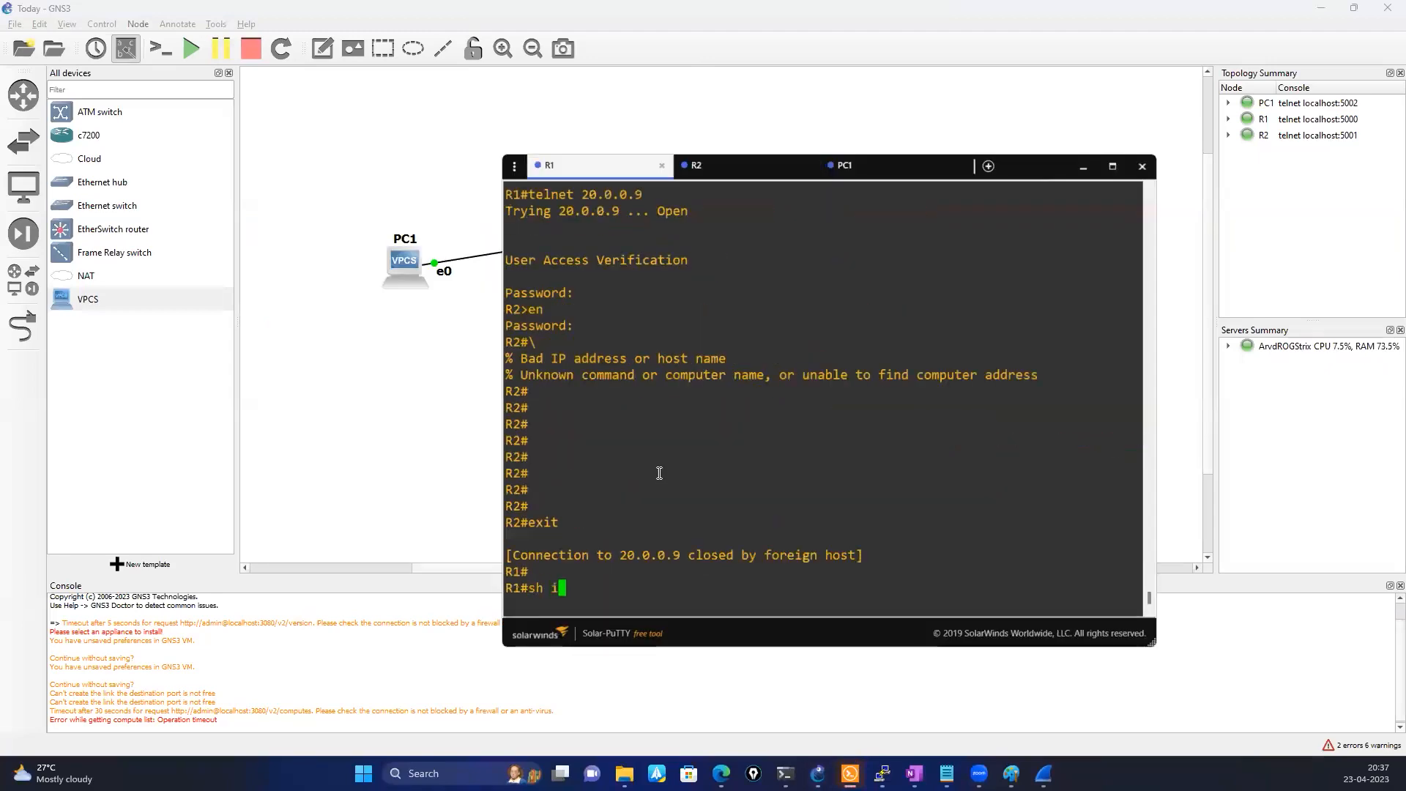
type("p int")
key("Tab")
type("br")
key("Tab")
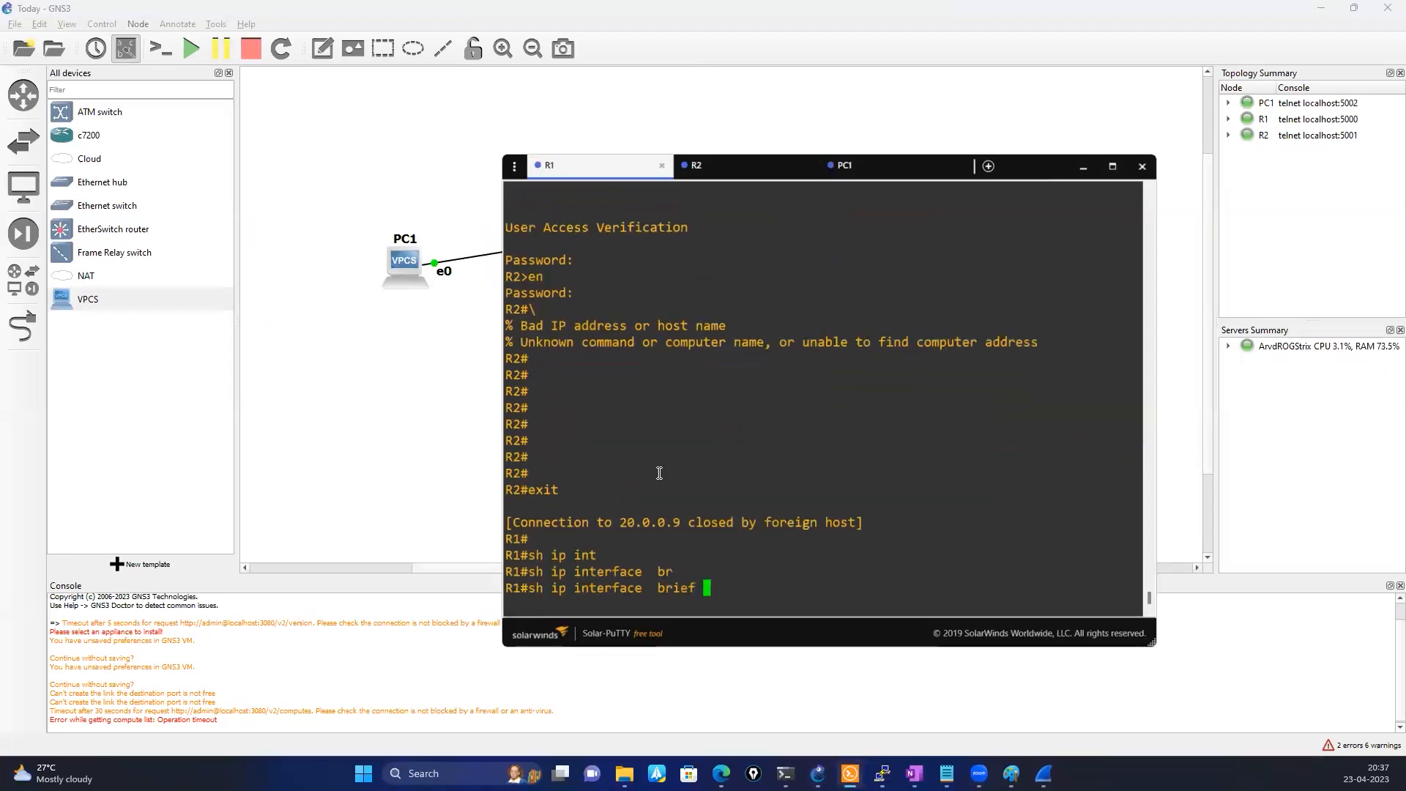
key("Return")
key("Return")
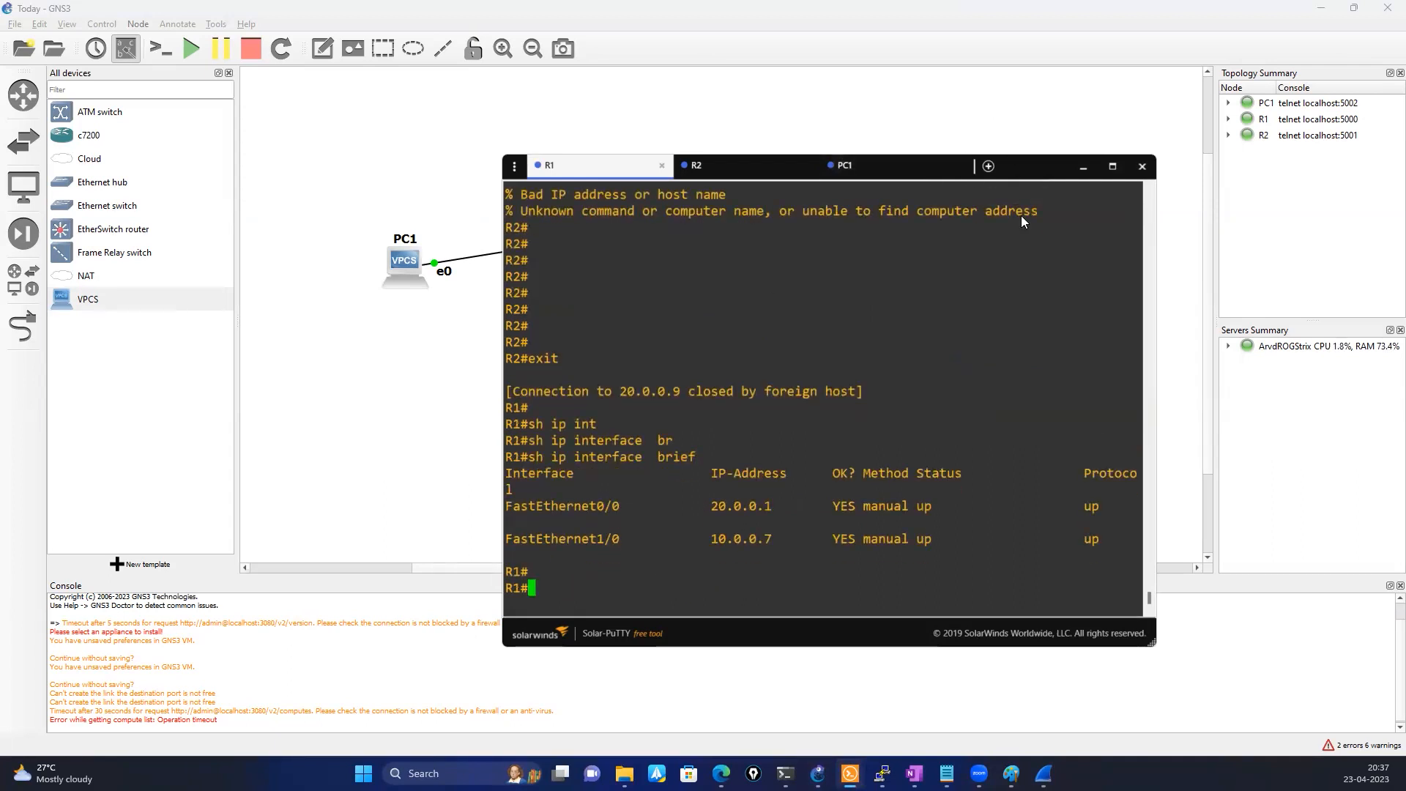
Examine the FastEthernet1/0 IP address in R1's interface listing
left_click_drag(1032, 166, 1054, 128)
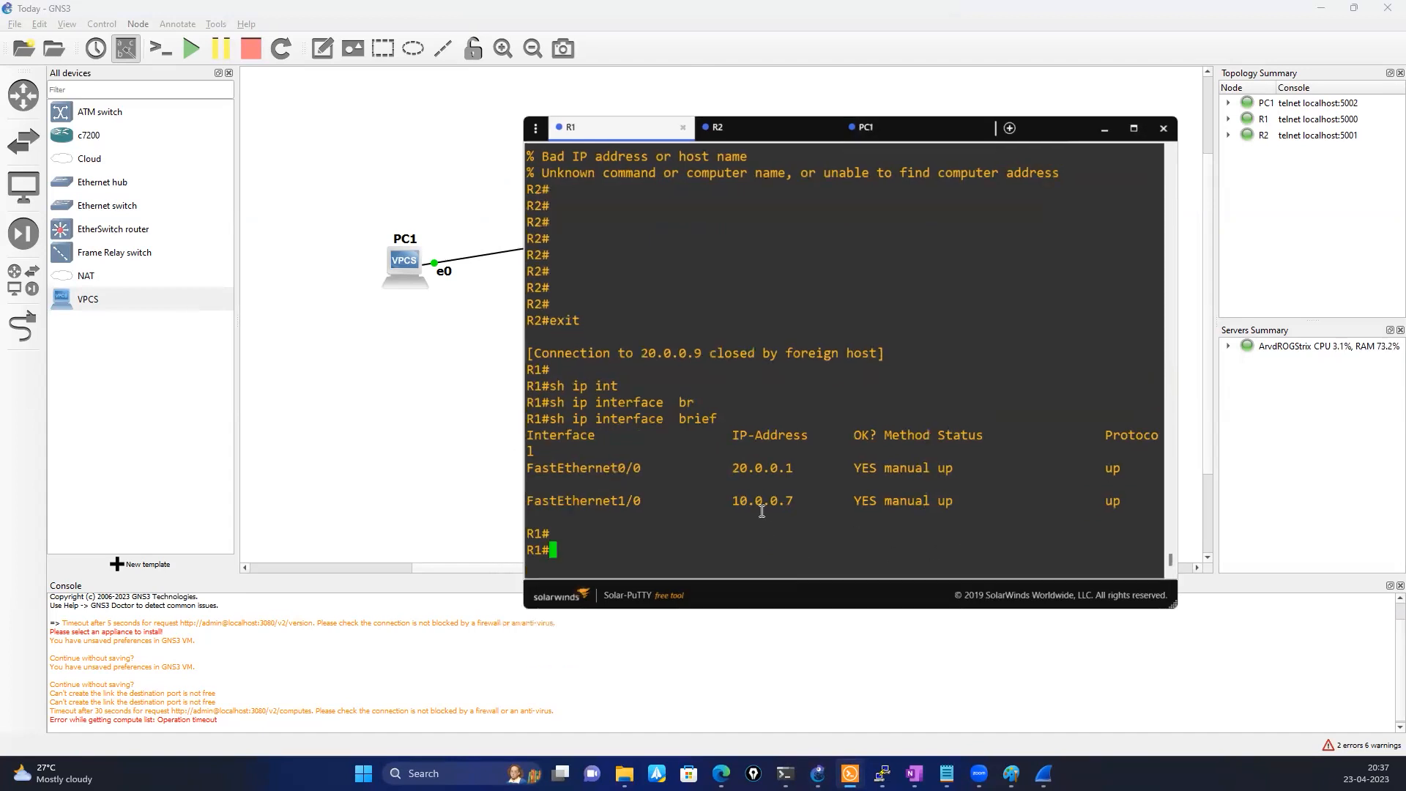
double_click(756, 498)
triple_click(648, 556)
left_click(648, 557)
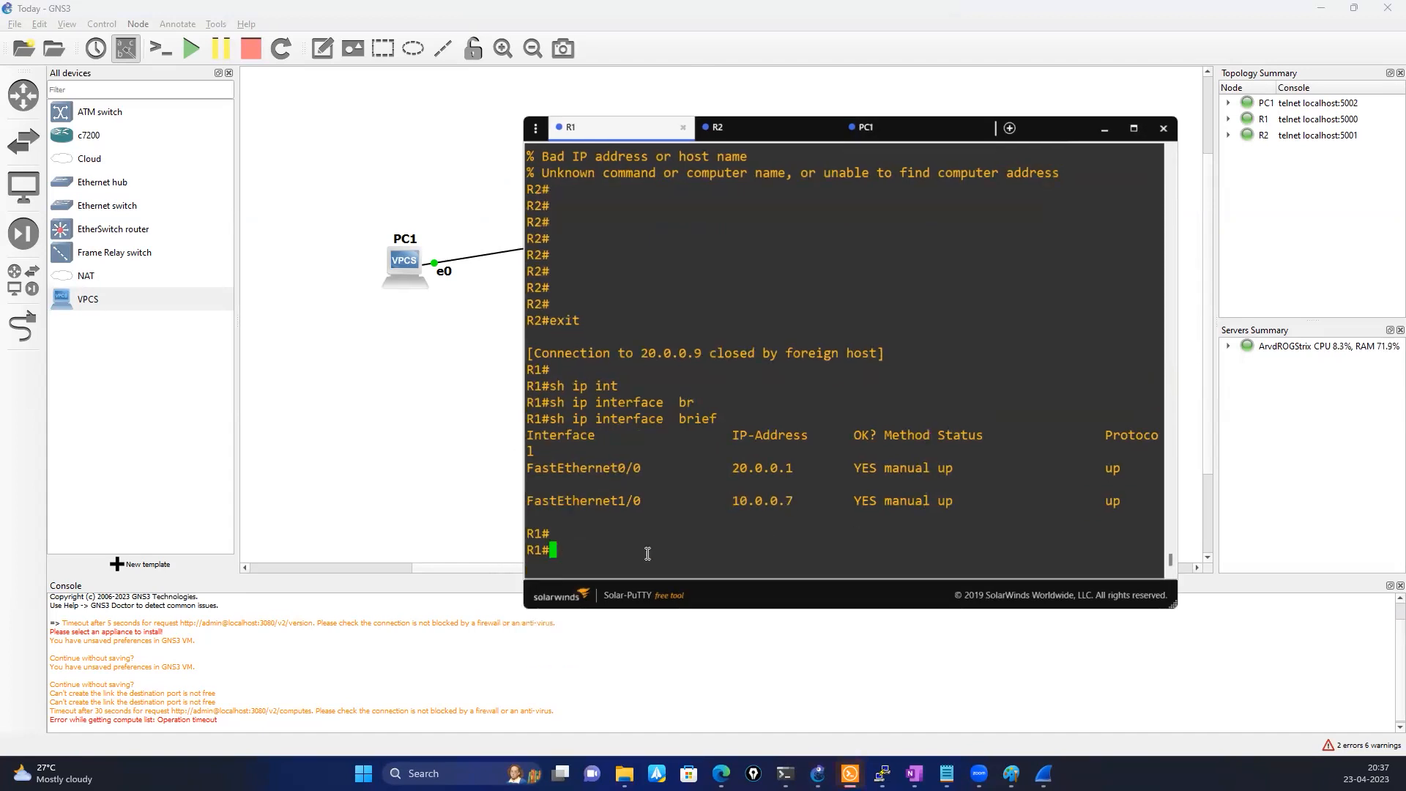
double_click(760, 504)
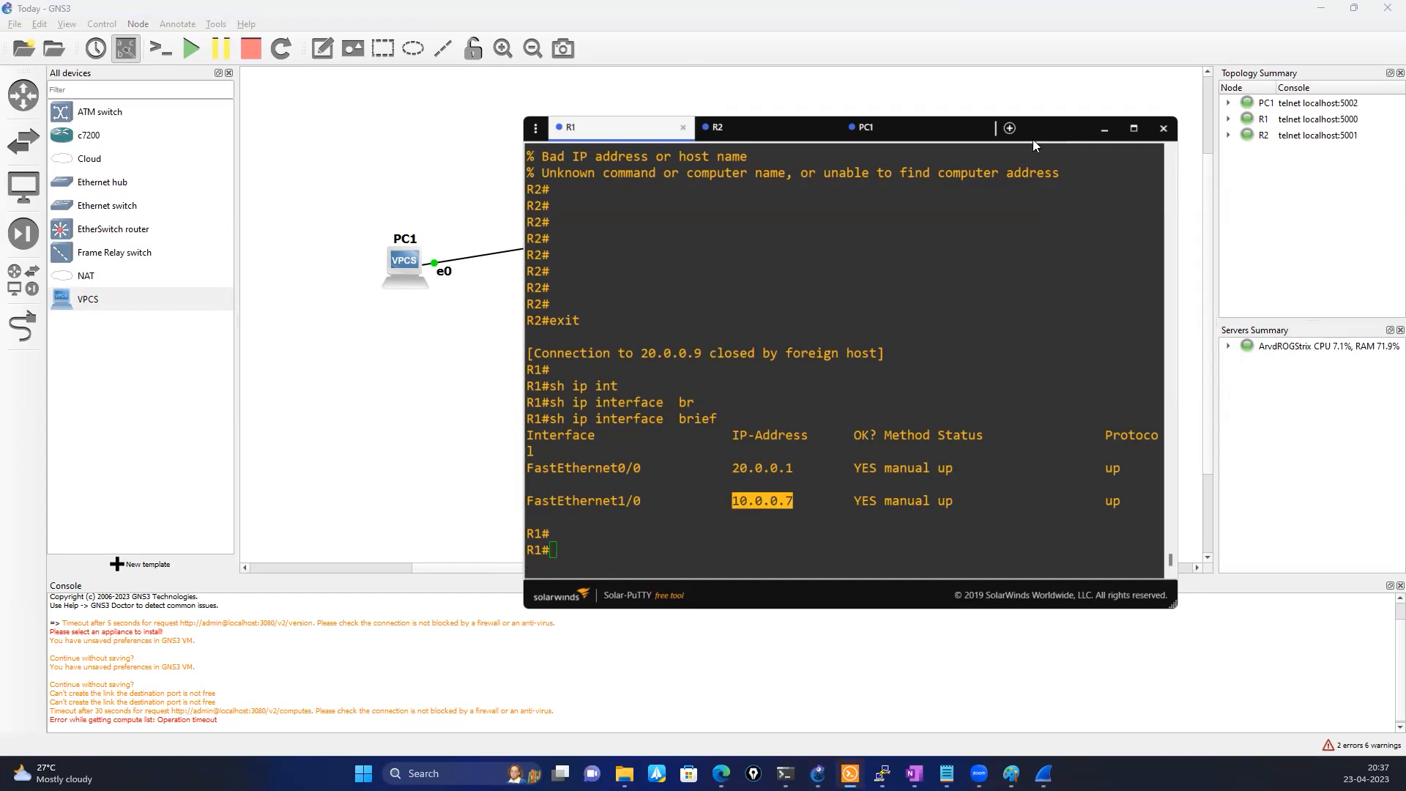
Stop the packet capture on the link between R1 and R2 in the GNS3 topology
left_click_drag(1032, 131, 941, 311)
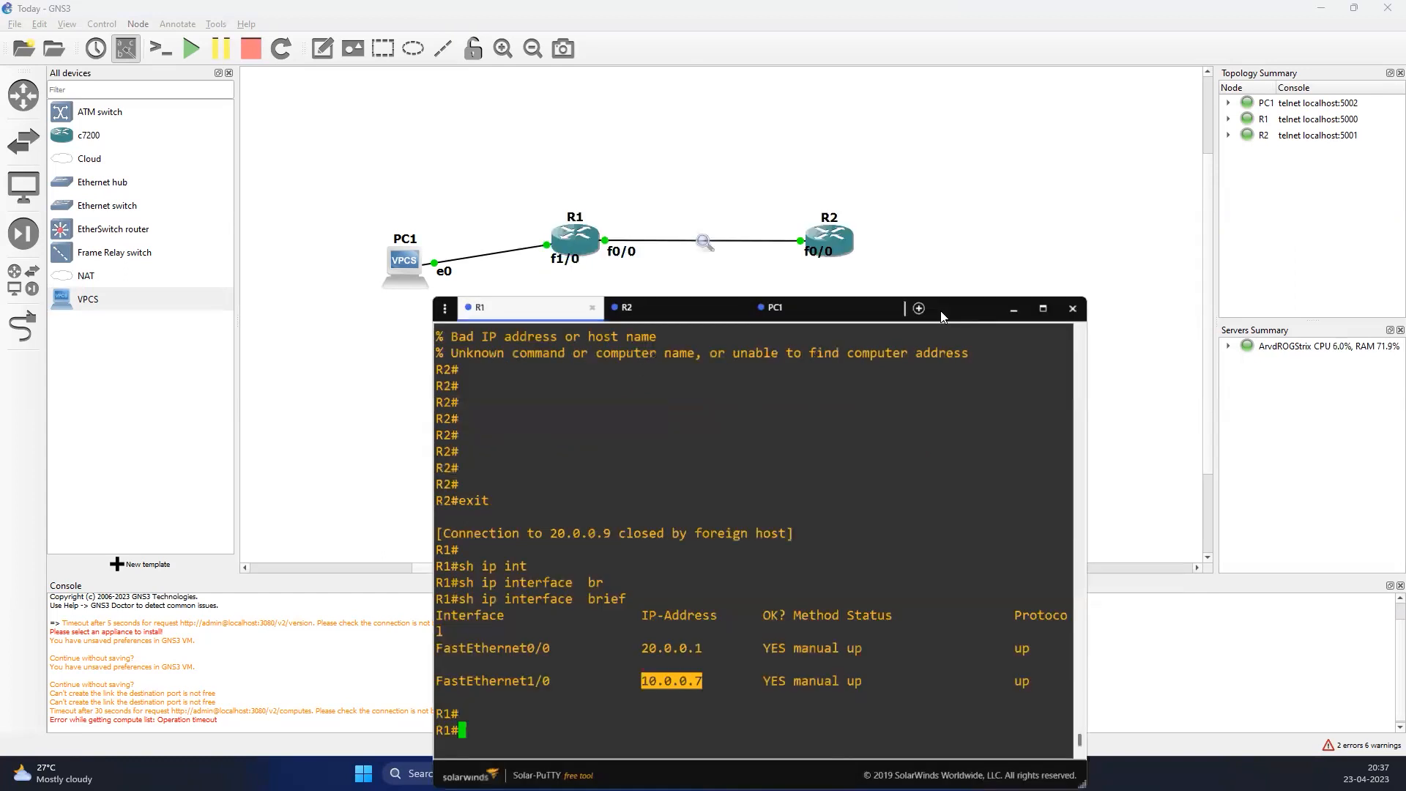
right_click(724, 240)
left_click(736, 247)
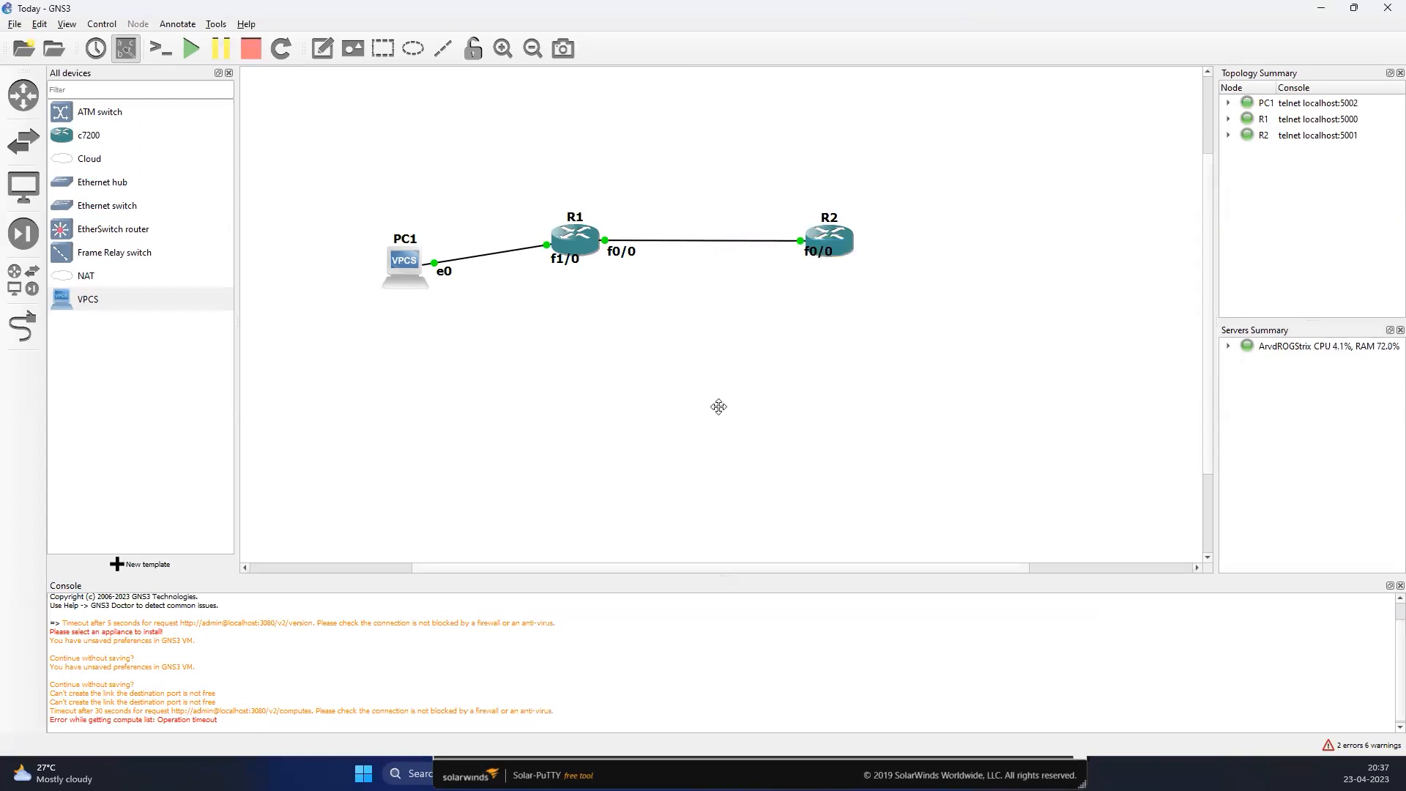
Start a packet capture on the link between PC1 and R1 and open it in Wireshark
right_click(491, 253)
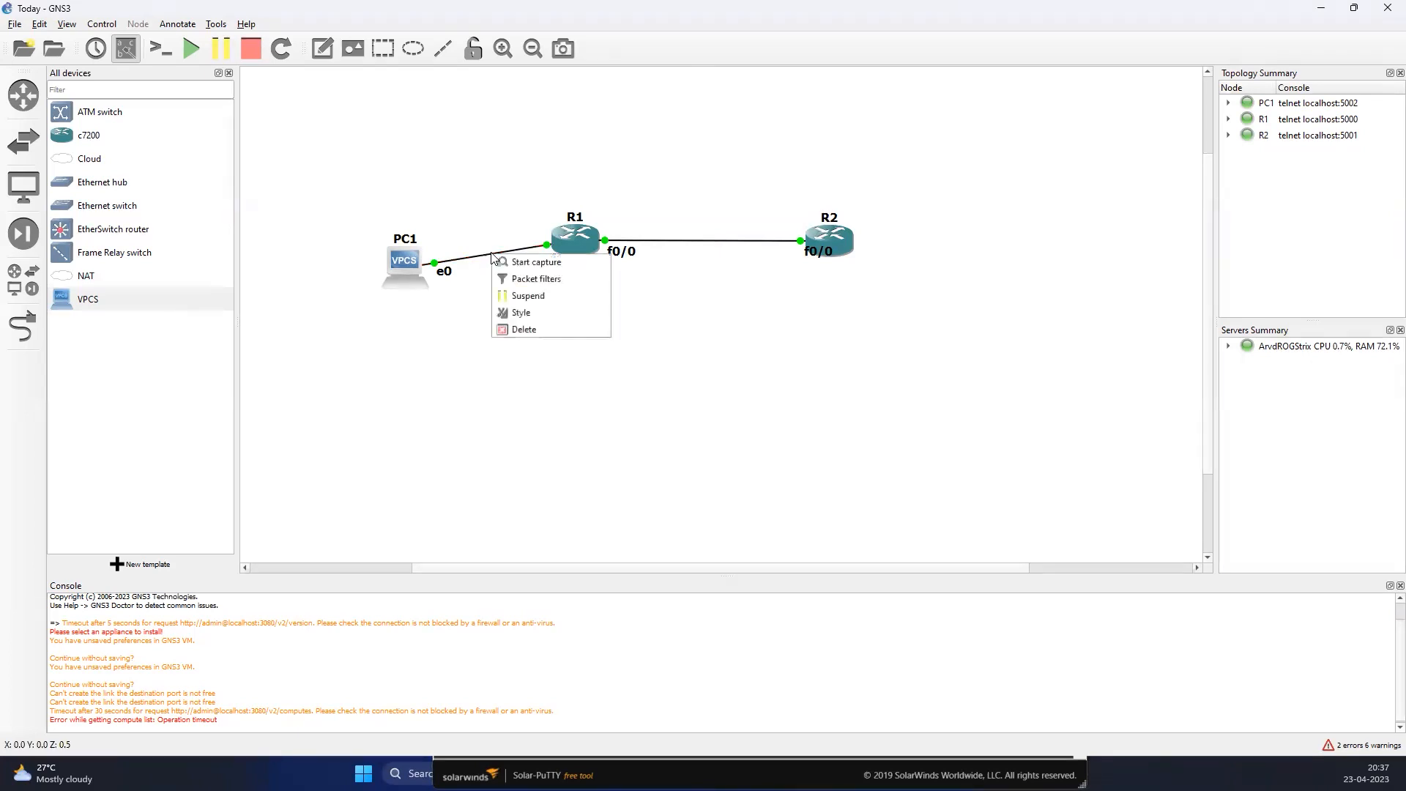
left_click(542, 271)
left_click(782, 413)
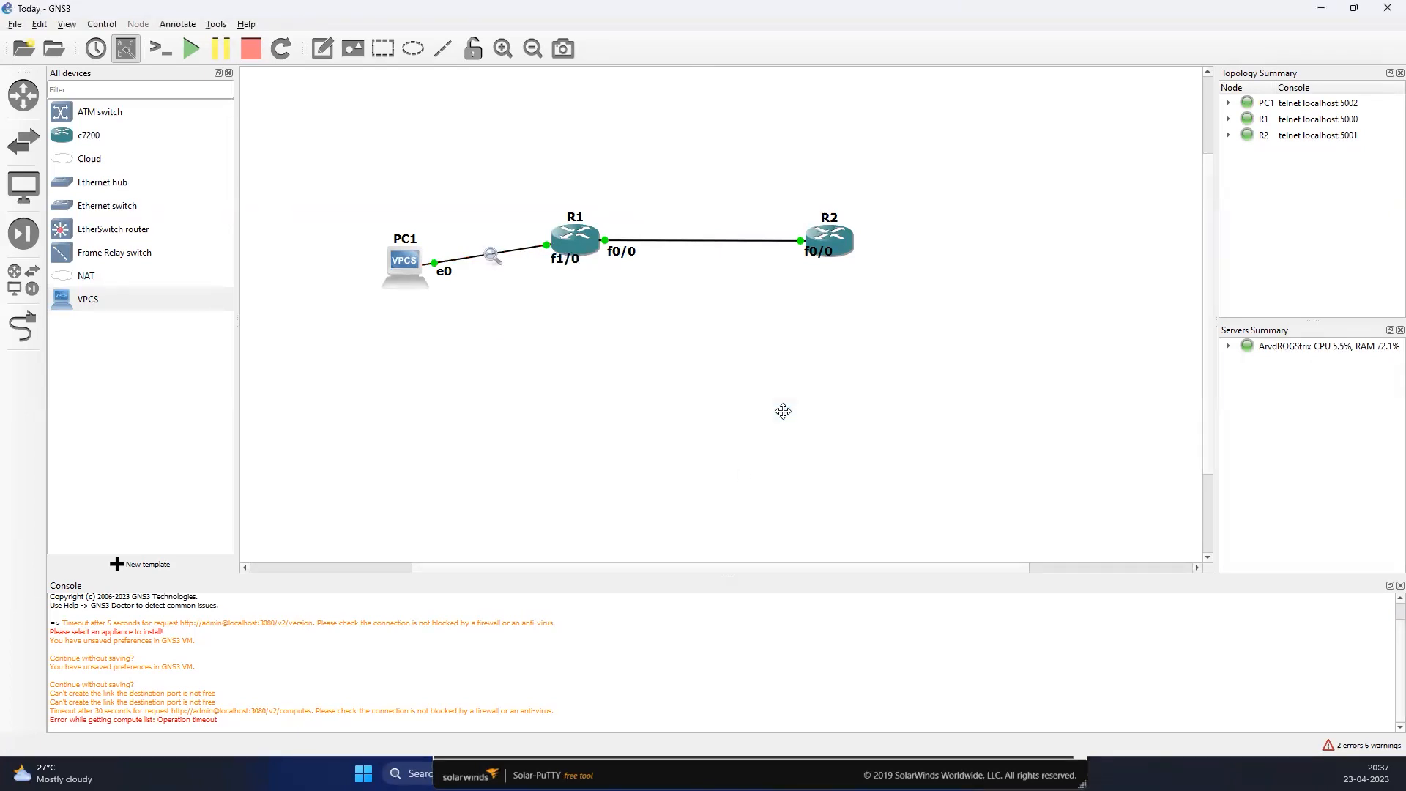
right_click(503, 254)
left_click(545, 277)
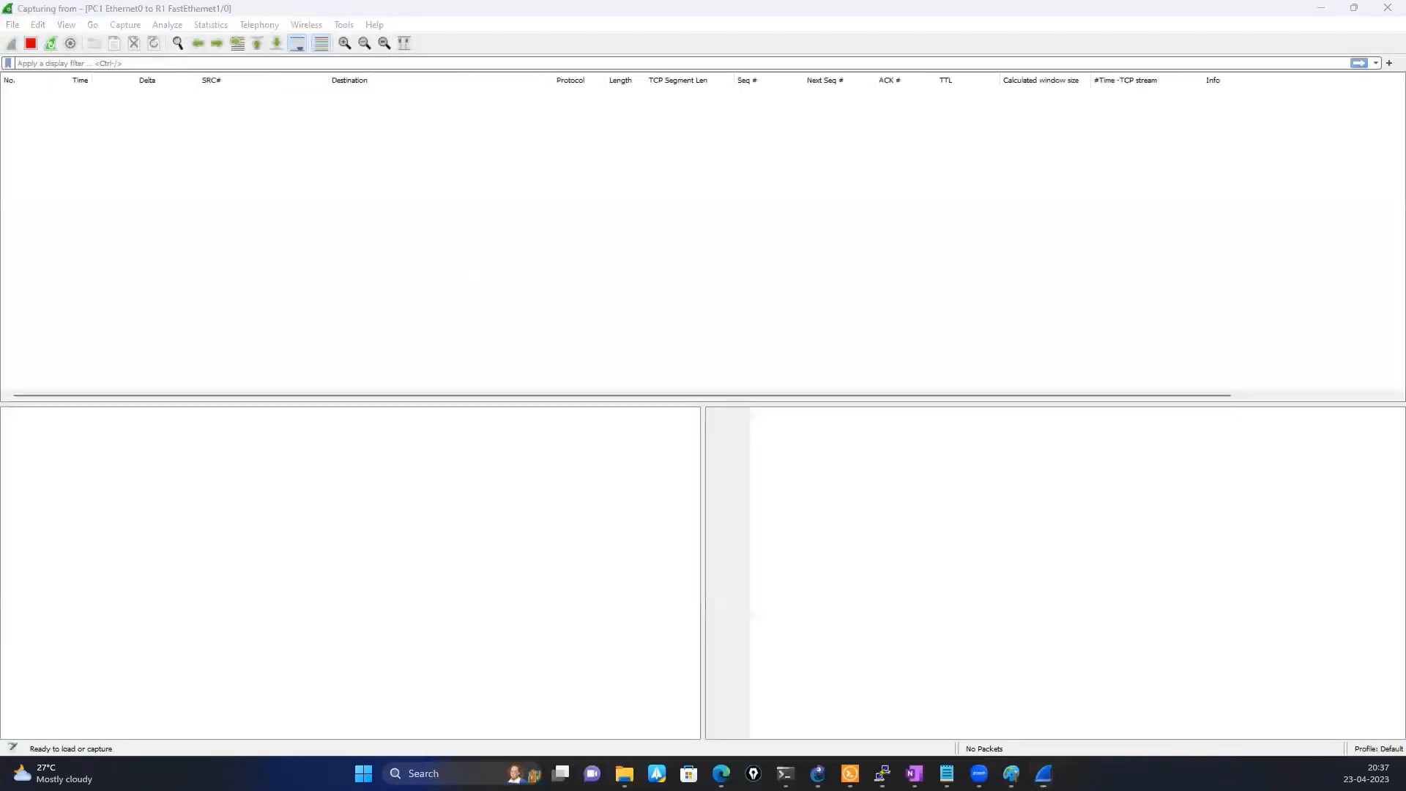
Shrink the PC1-to-R1 capture window and place it below the GNS3 topology
mouse_move(1039, 774)
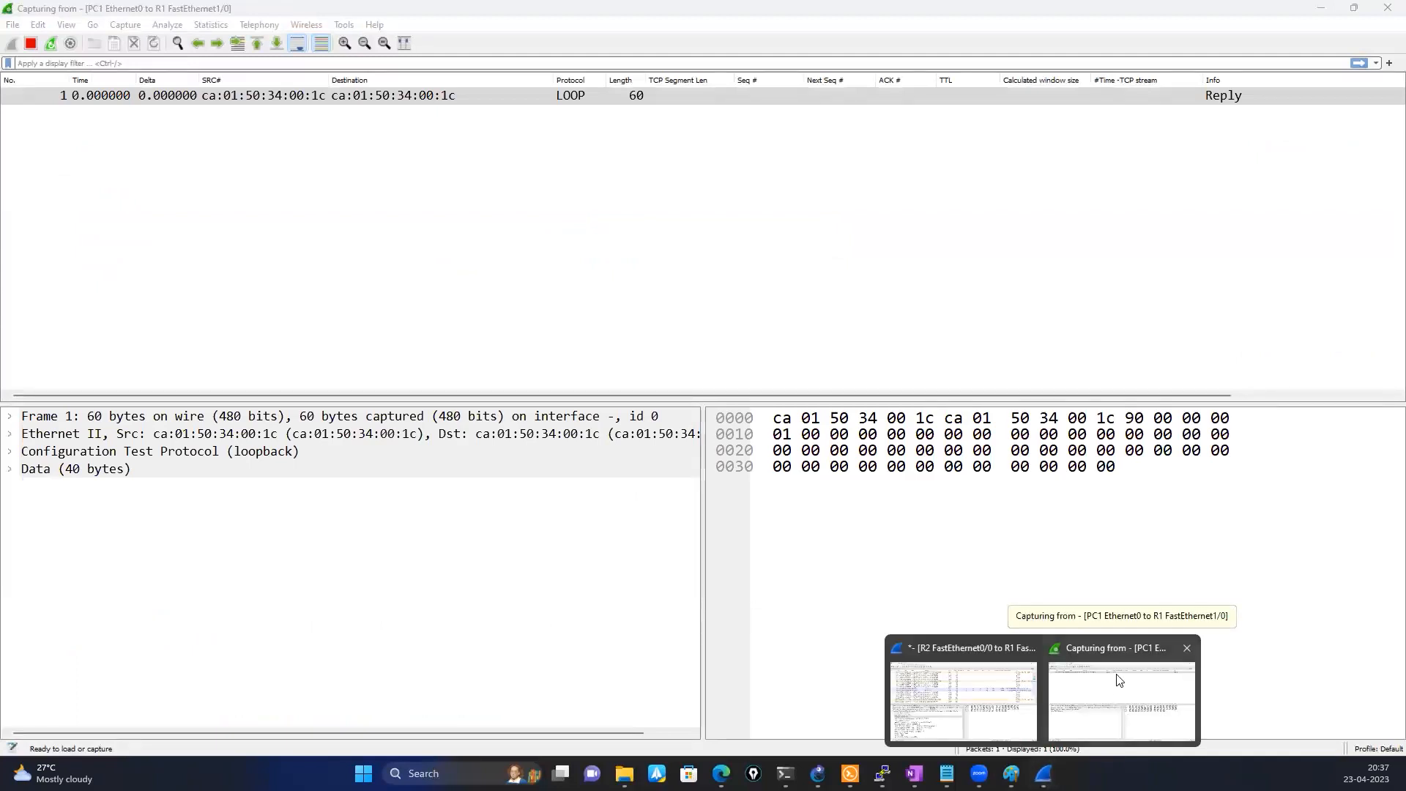
left_click(1119, 681)
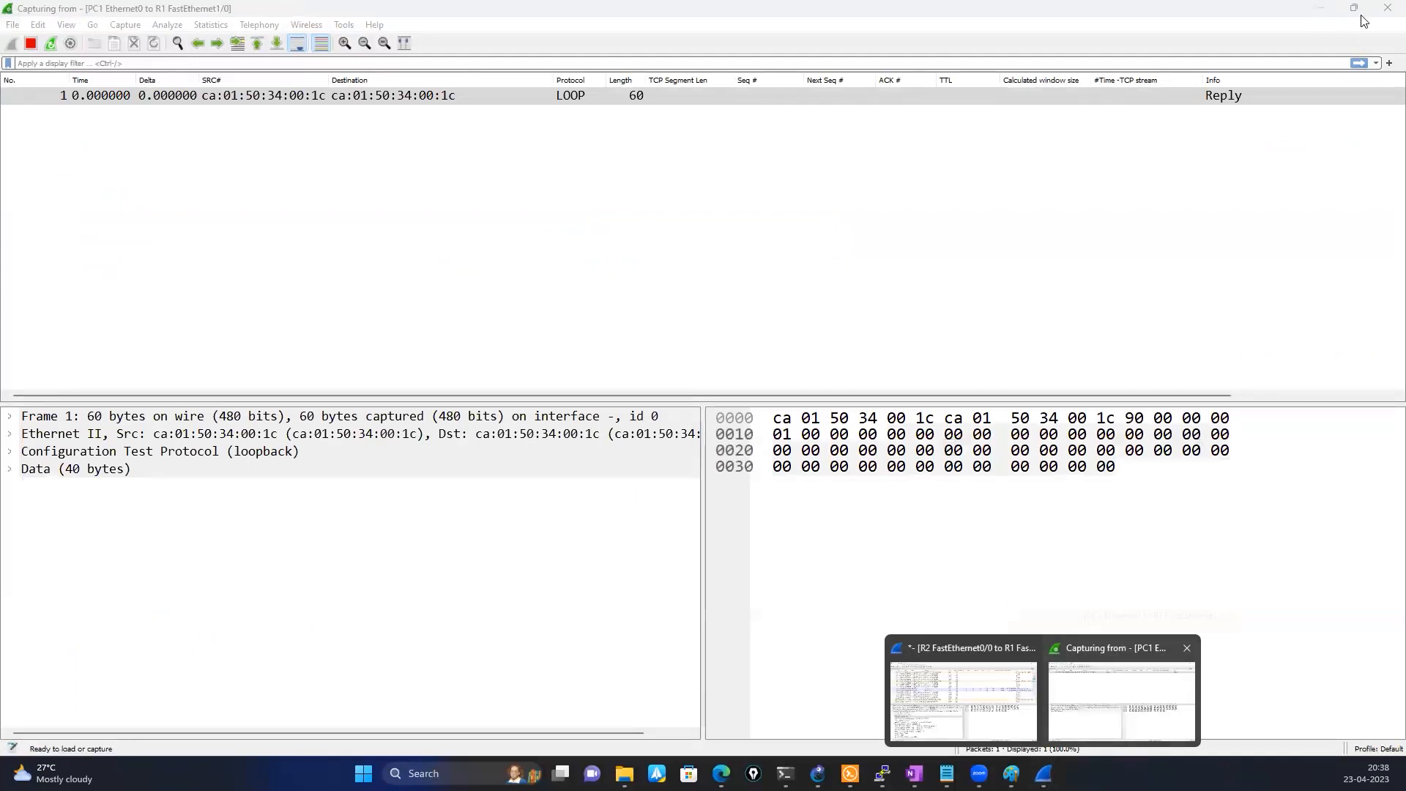
left_click(1354, 9)
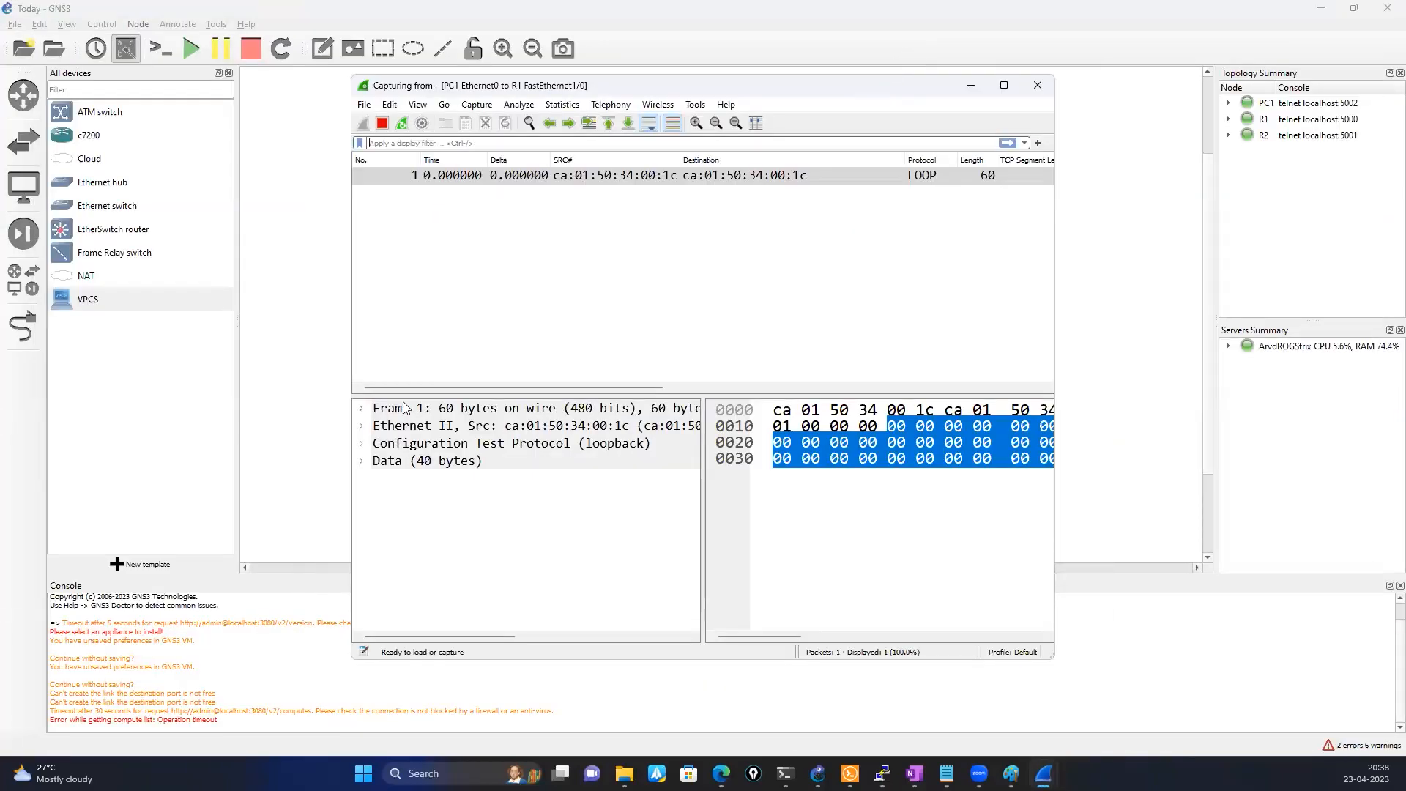
left_click_drag(497, 92, 403, 344)
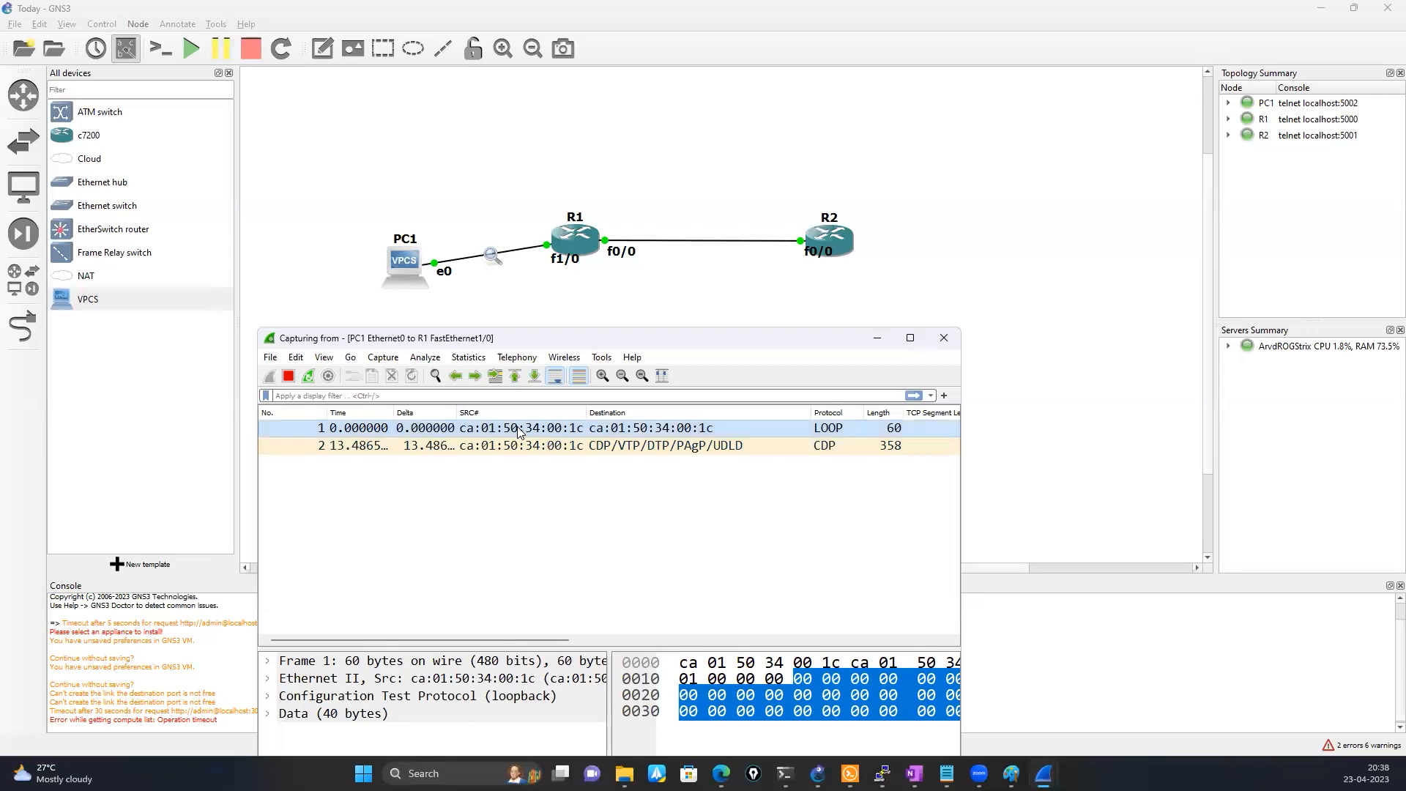
mouse_move(1043, 773)
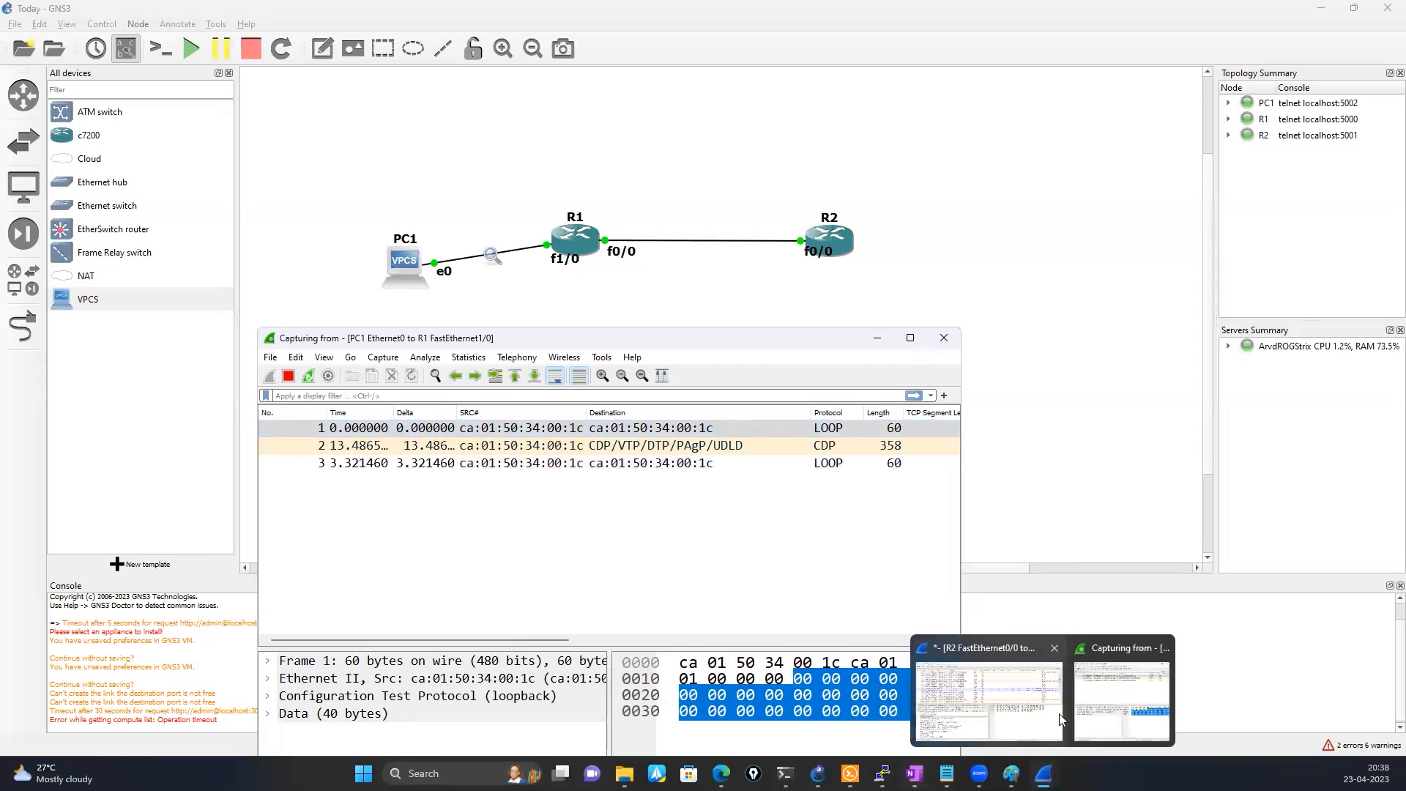
left_click(1124, 701)
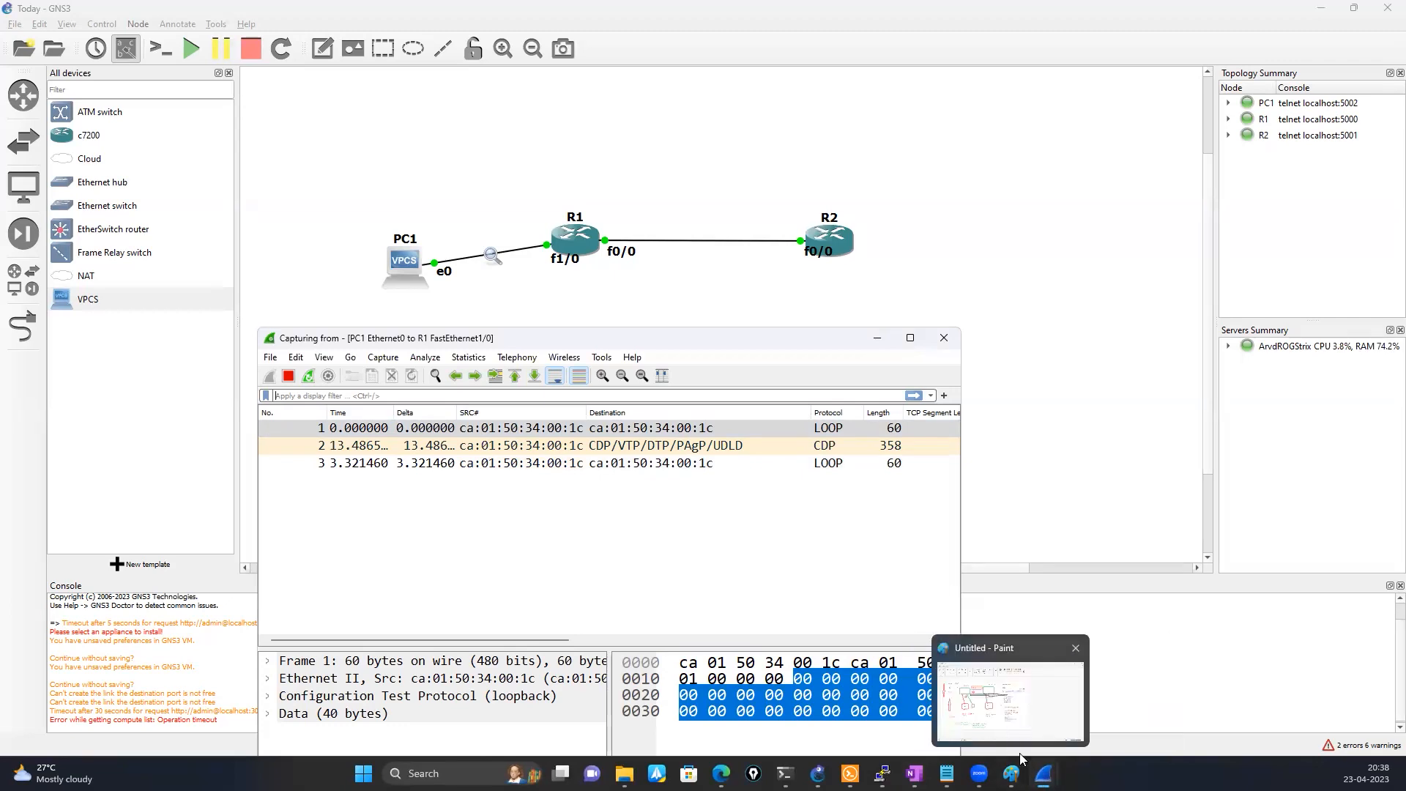
Close the old R2-to-R1 Wireshark capture without saving its packets
mouse_move(1036, 770)
left_click(1005, 717)
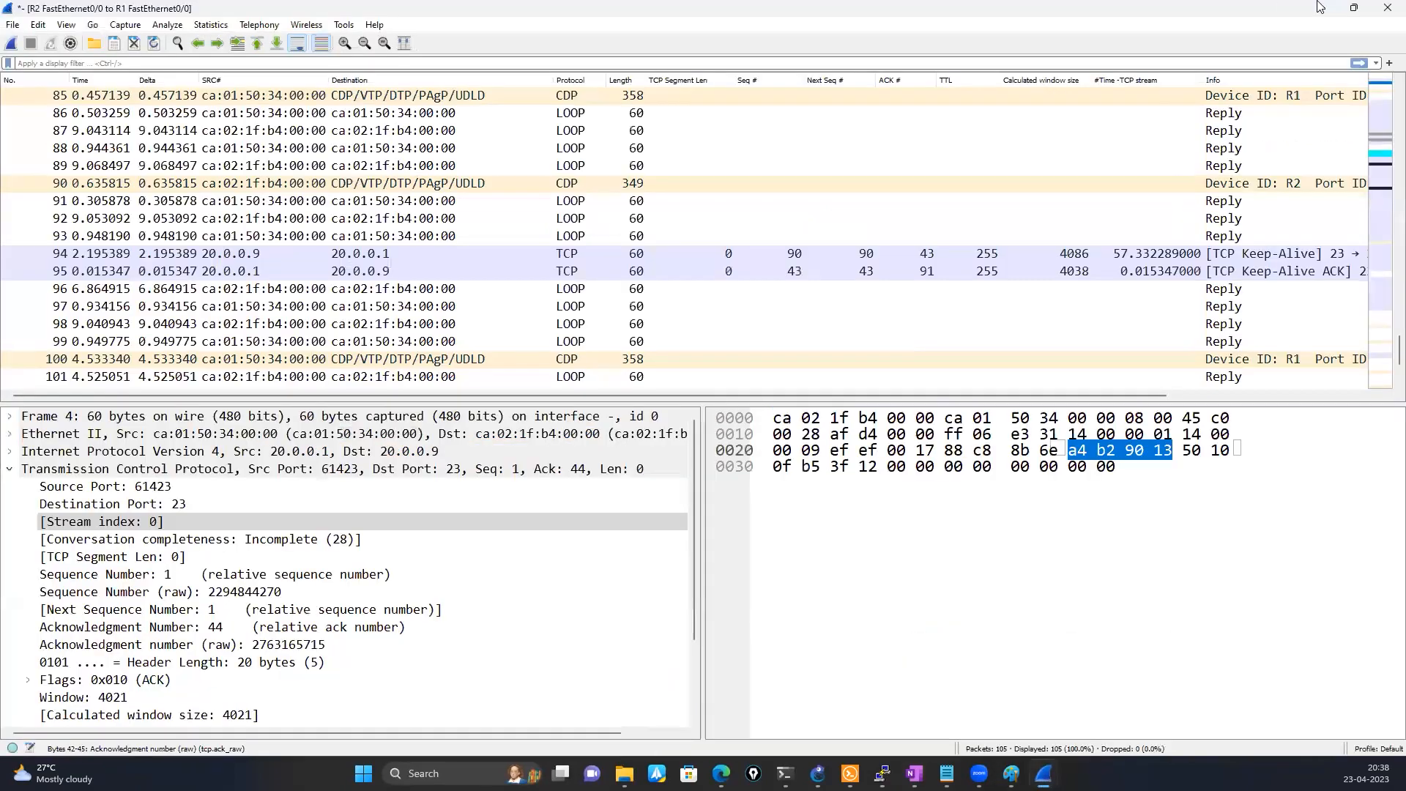
left_click(1386, 8)
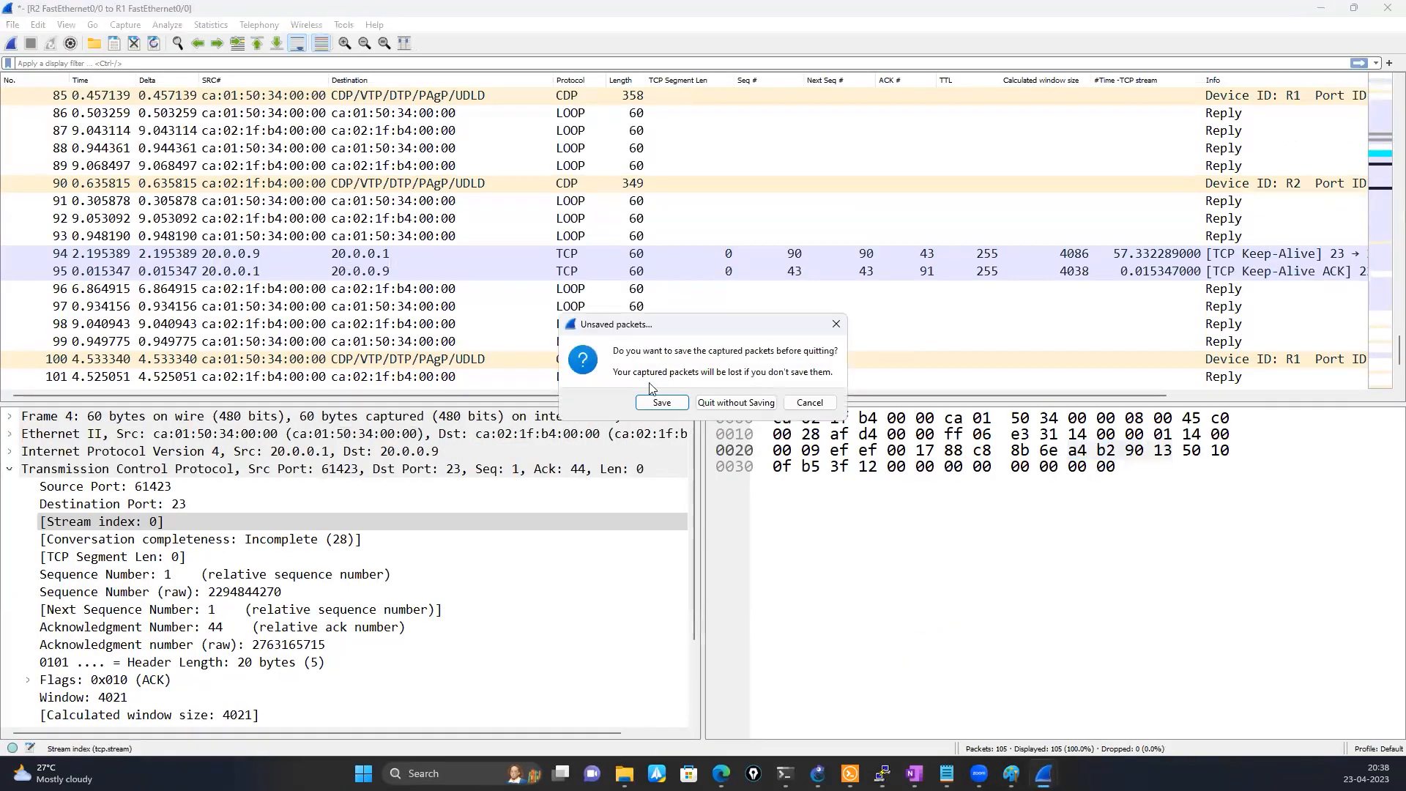
left_click(724, 402)
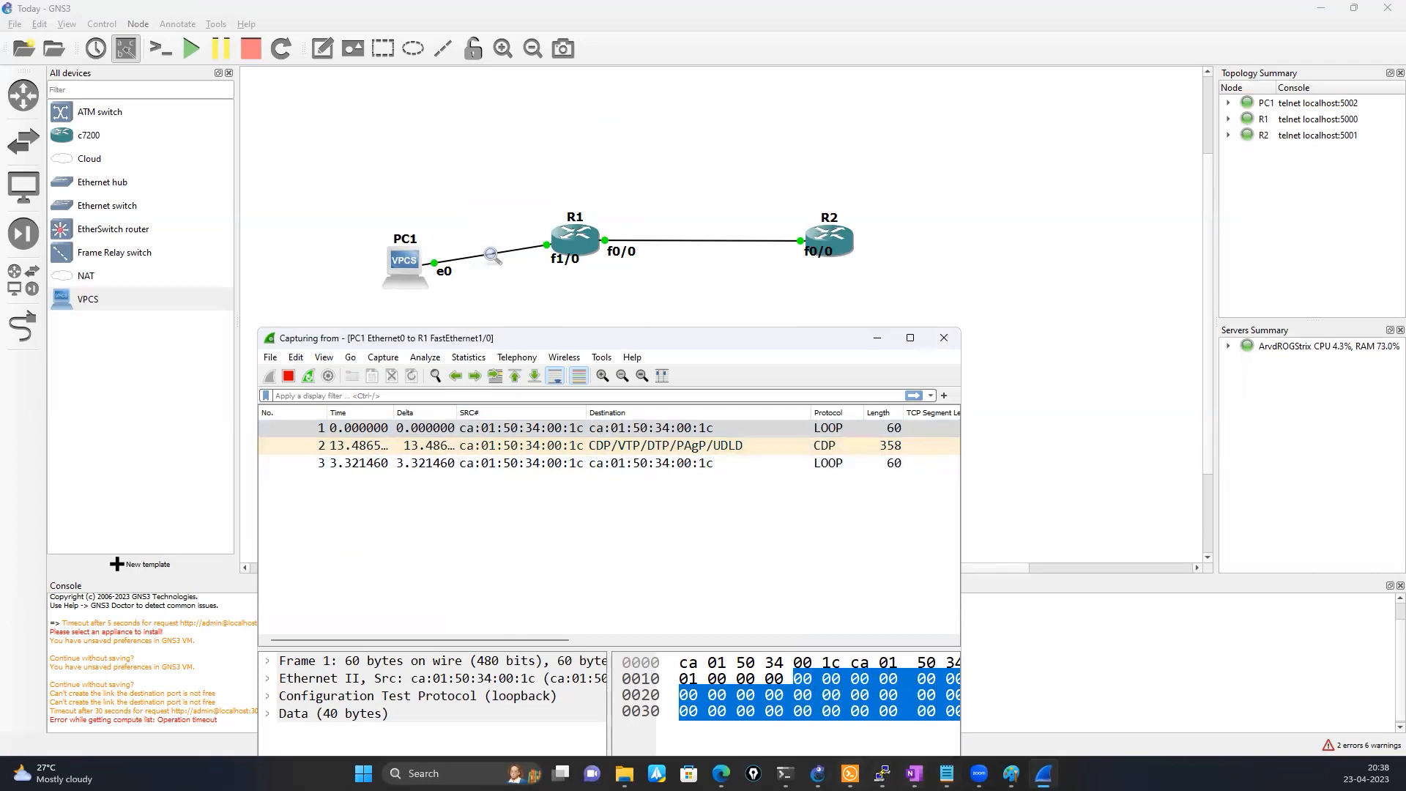
Show PC1's IP settings in its console and examine its address with mask and its gateway
left_click(850, 773)
left_click(778, 308)
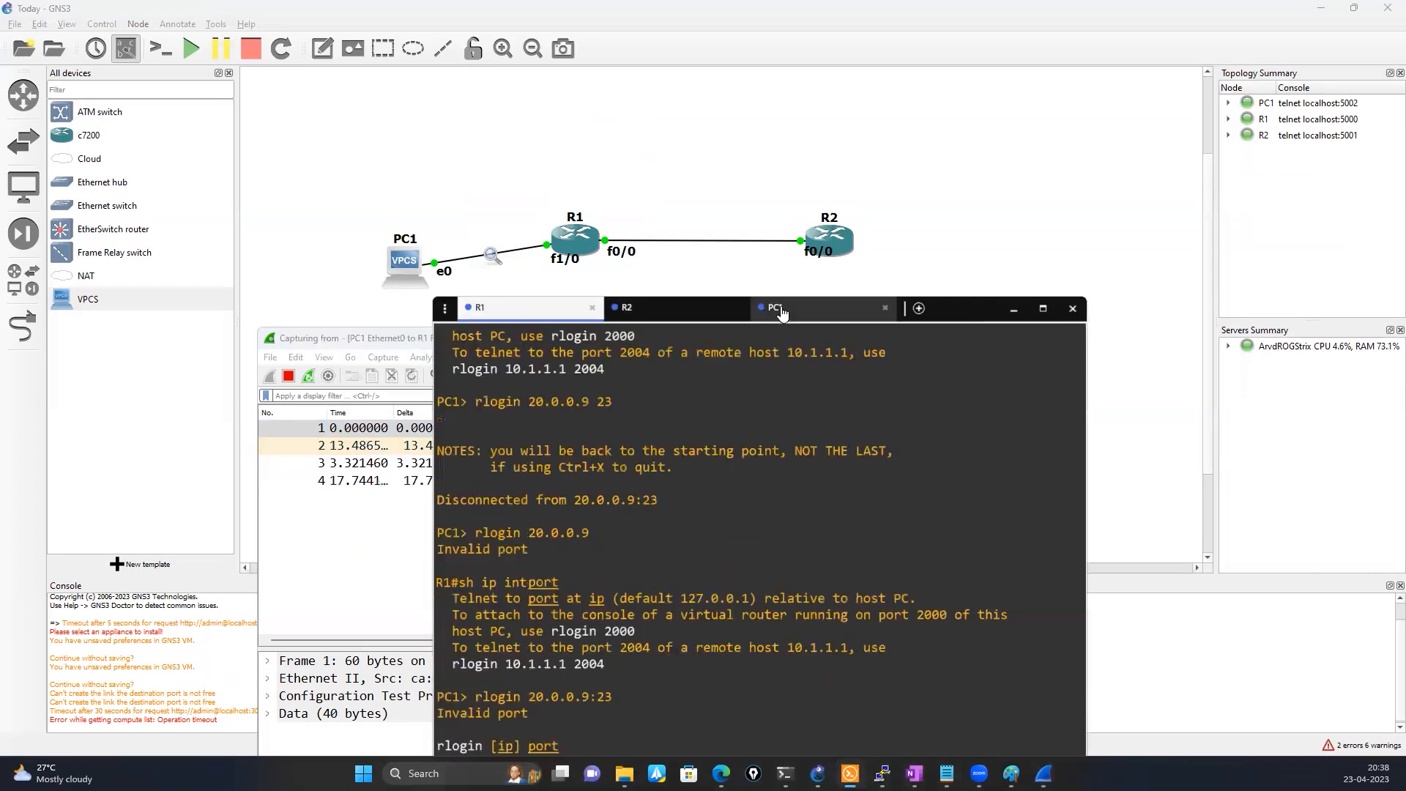
type("show ip")
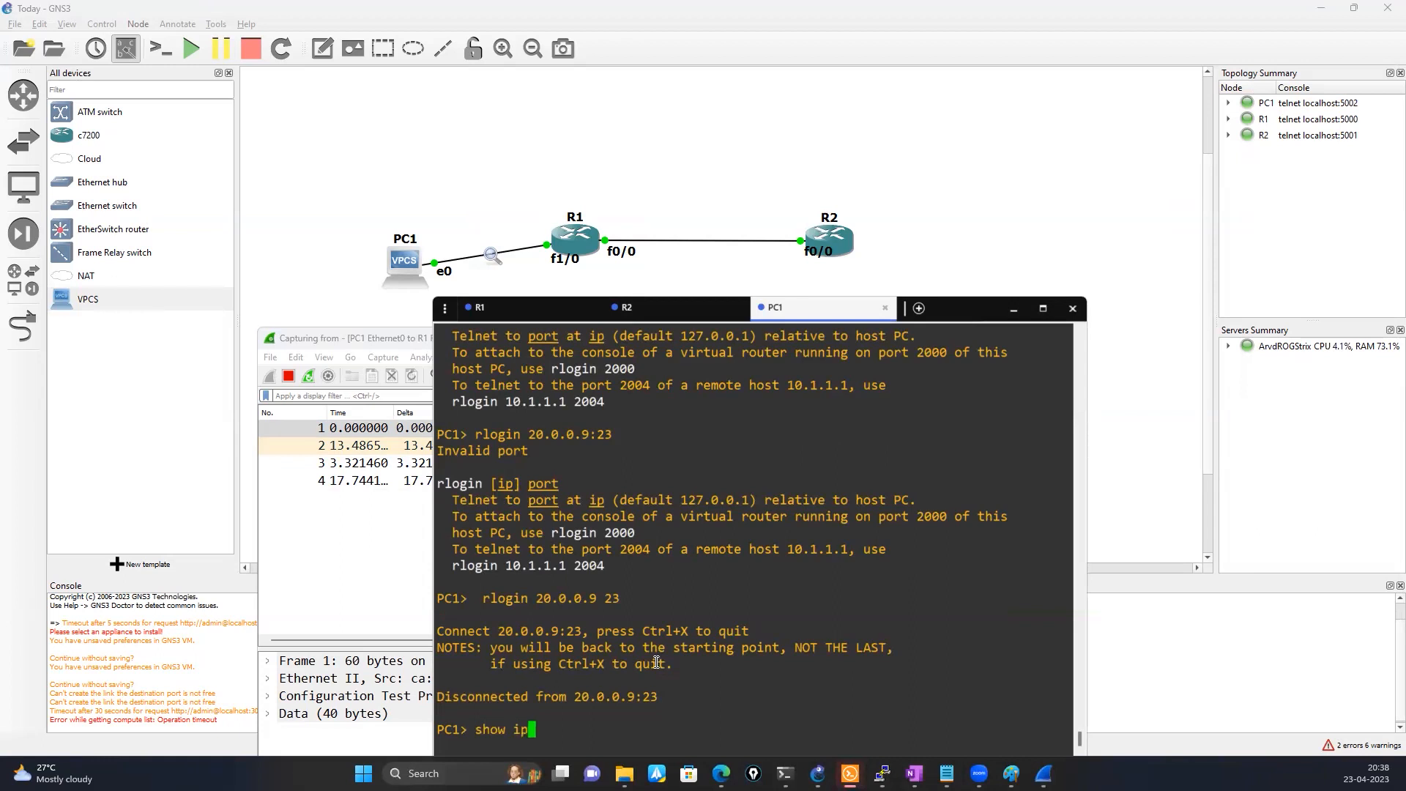
key("Return")
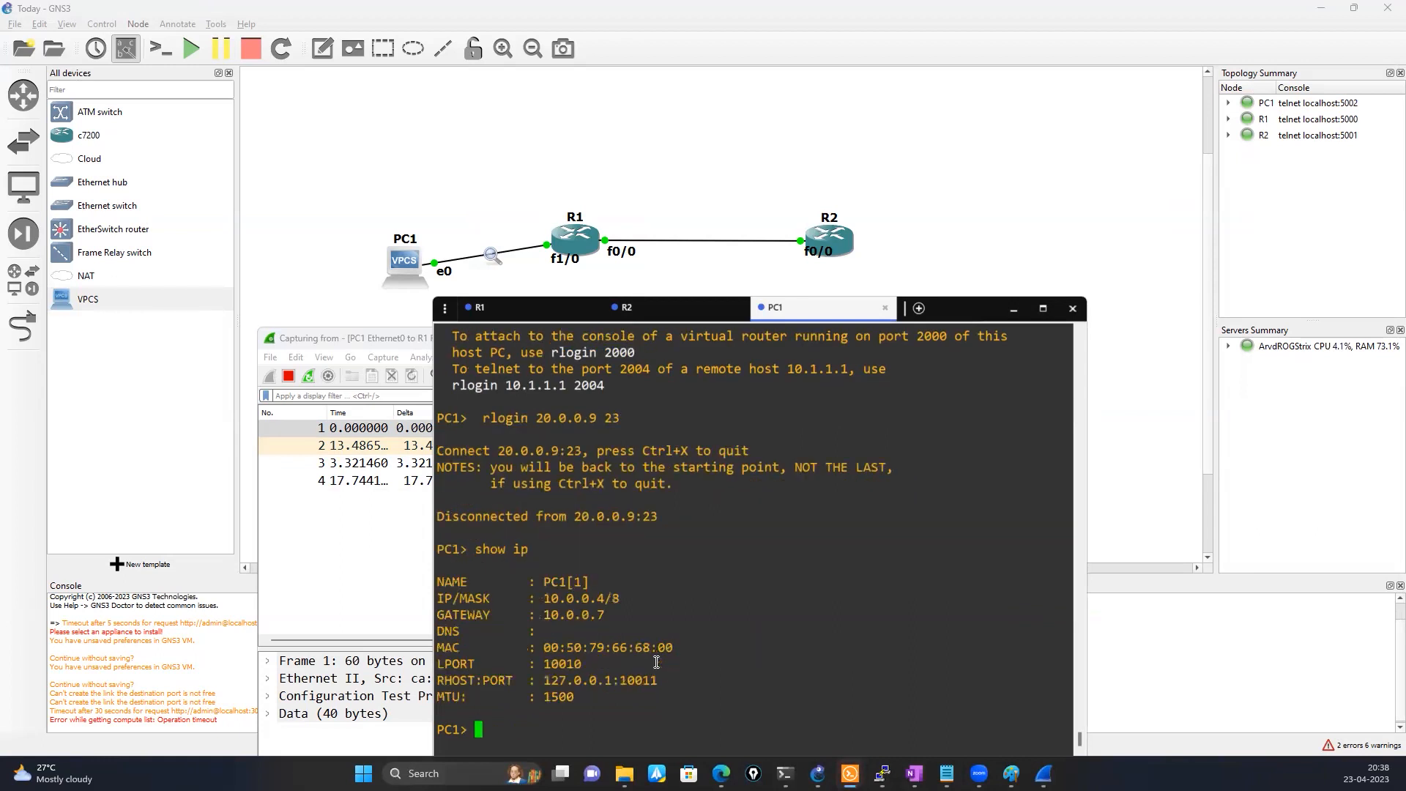
left_click_drag(544, 615, 619, 598)
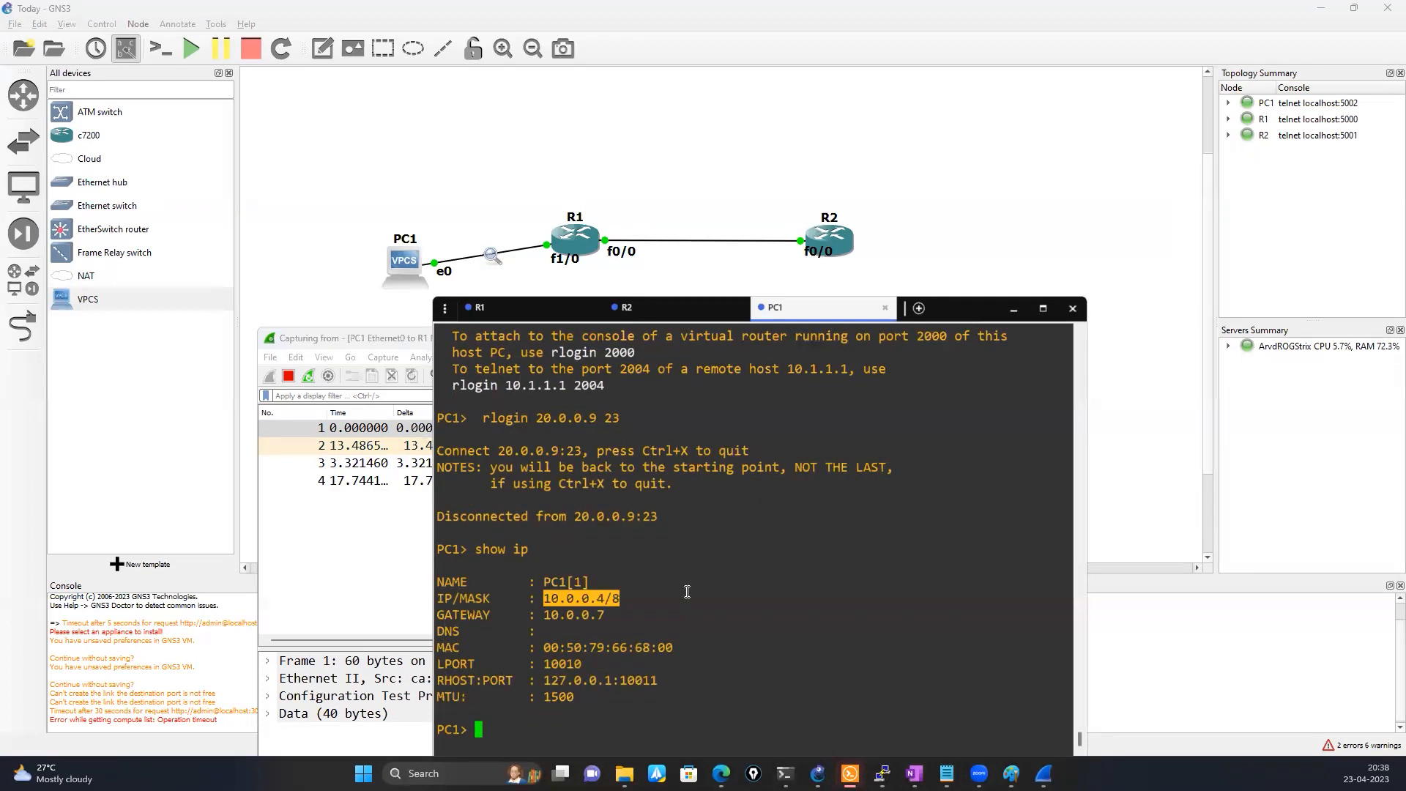
left_click(571, 626)
left_click_drag(544, 598, 631, 599)
double_click(576, 615)
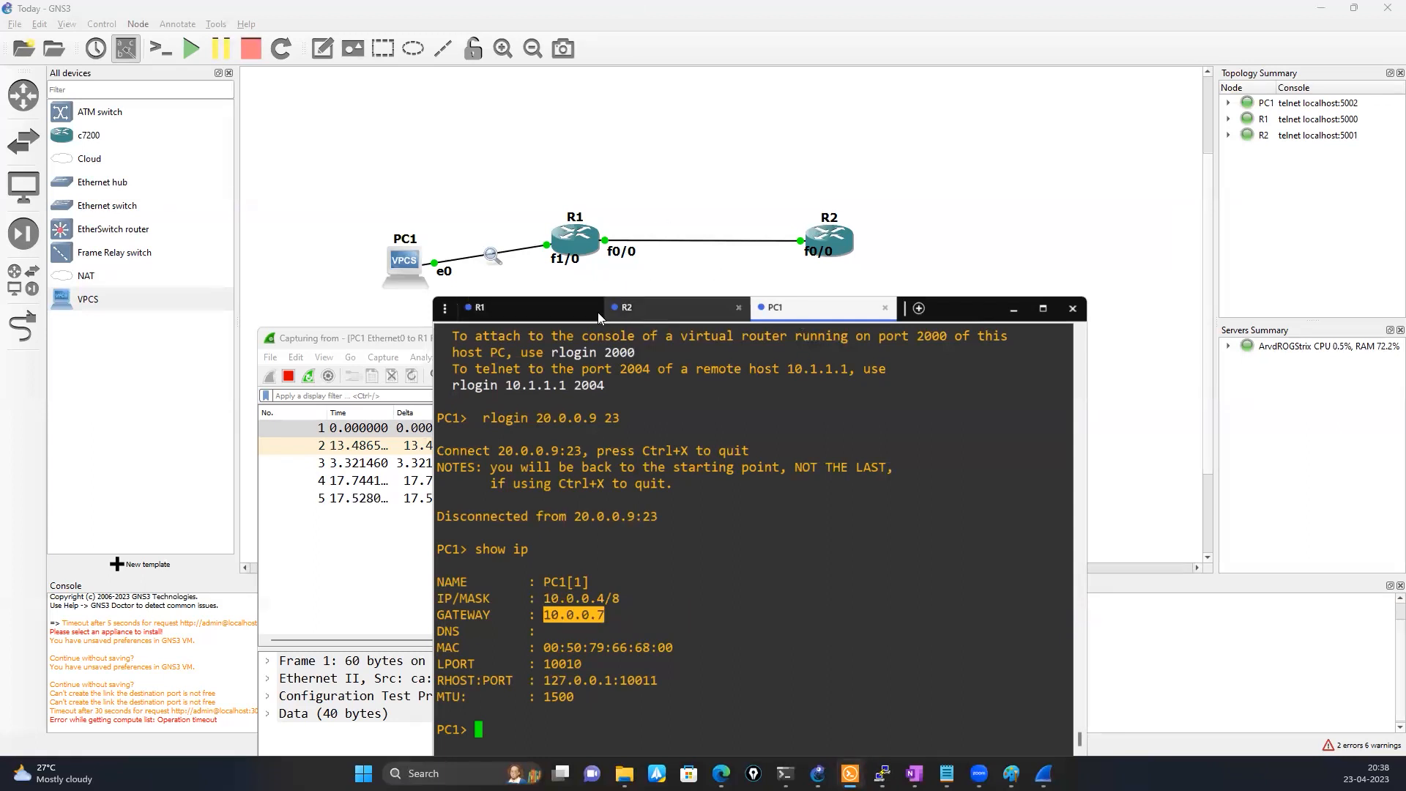
Check R1's interface addresses, and display the help for the ip command in PC1's console
left_click(544, 320)
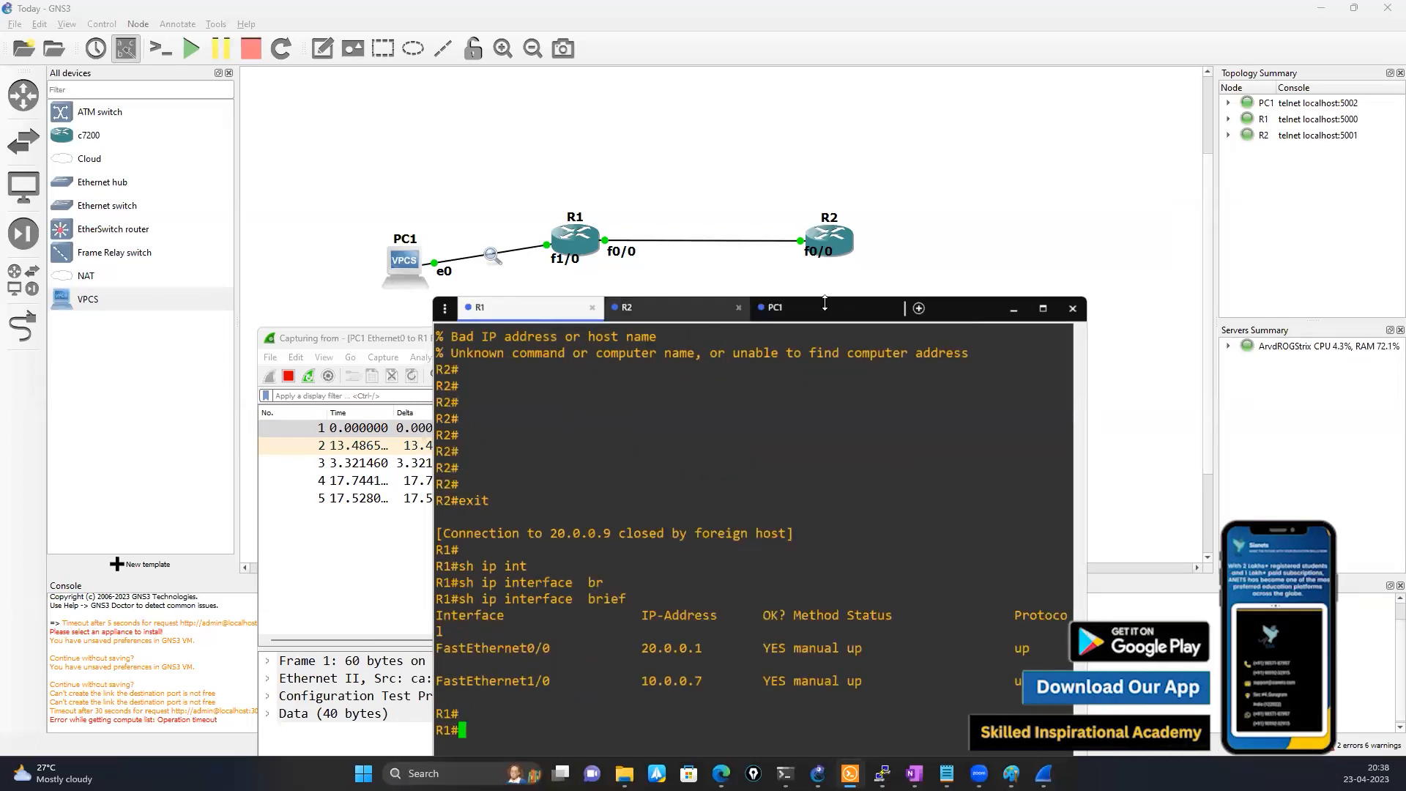
left_click(775, 307)
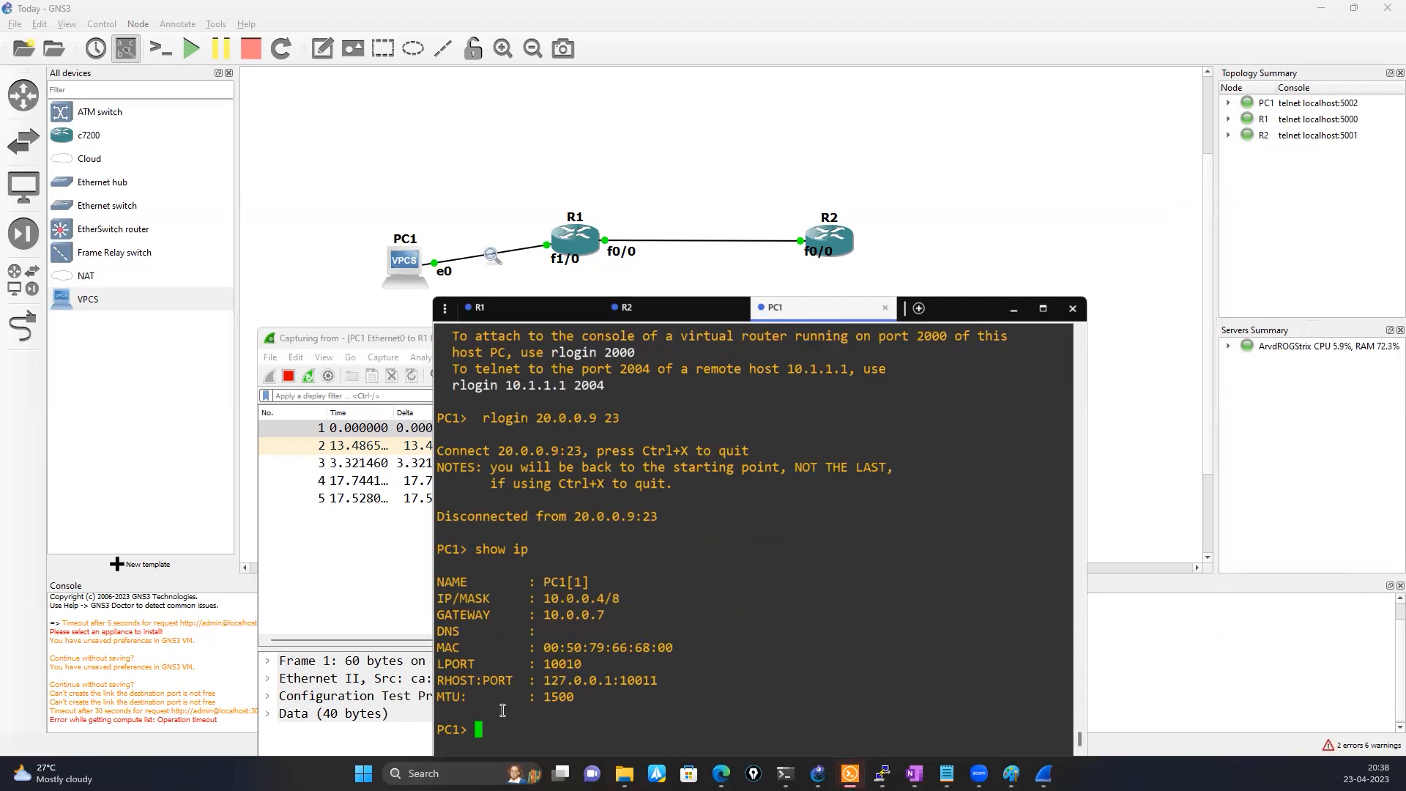
type("ip ?")
key("Return")
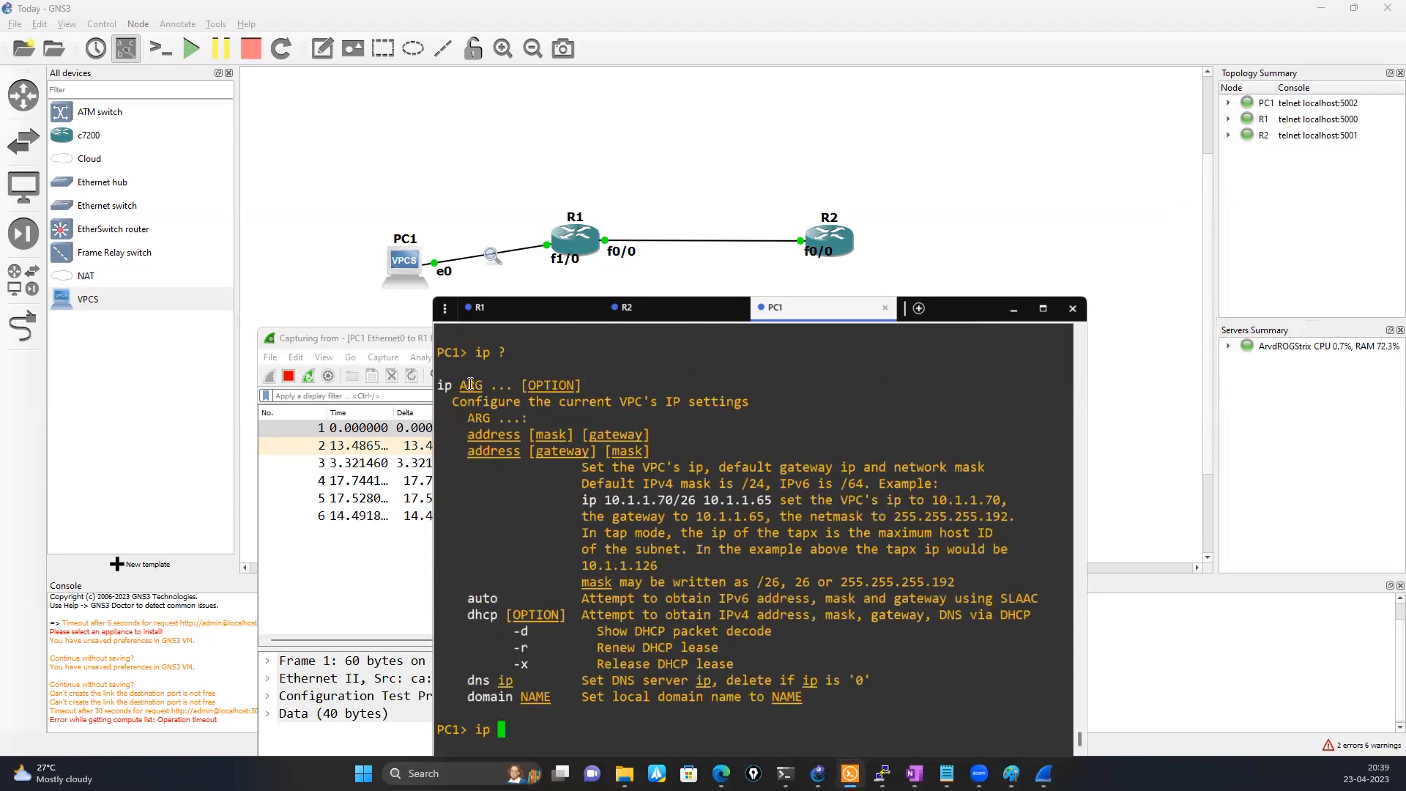
Try to give PC1 R1's FastEthernet1/0 address, 10.0.0.7/8, with gateway 10.0.0.7
left_click(506, 308)
double_click(661, 647)
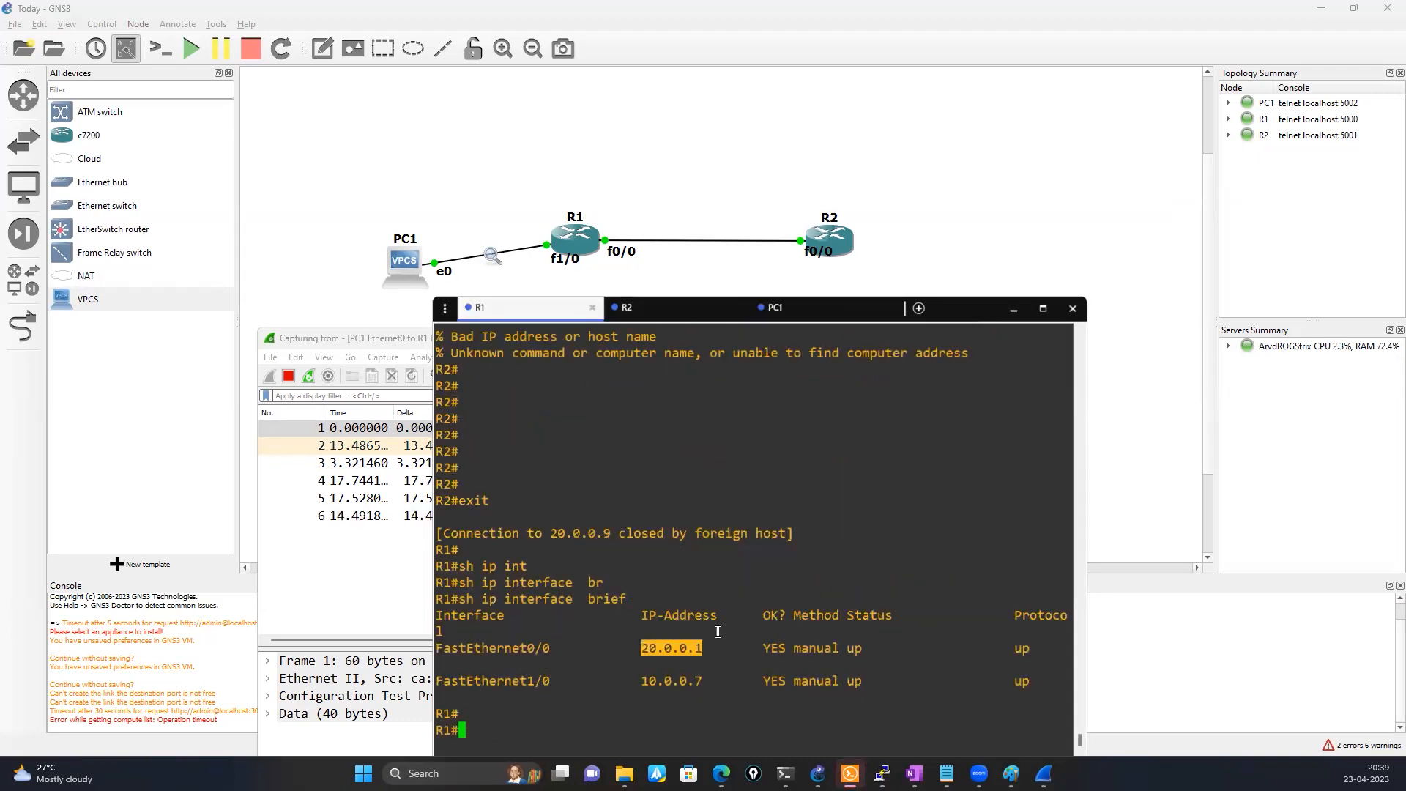
double_click(663, 680)
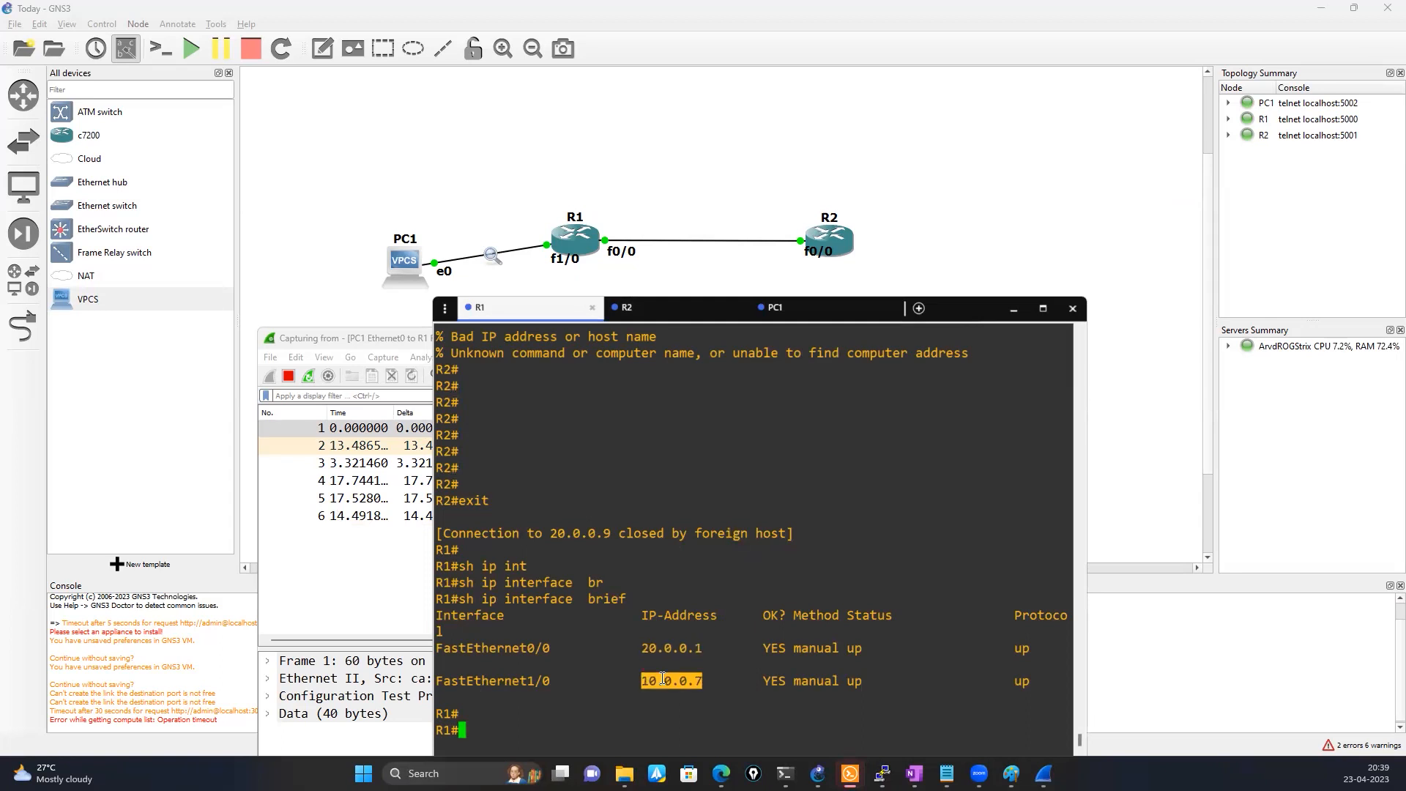
left_click(777, 315)
right_click(619, 680)
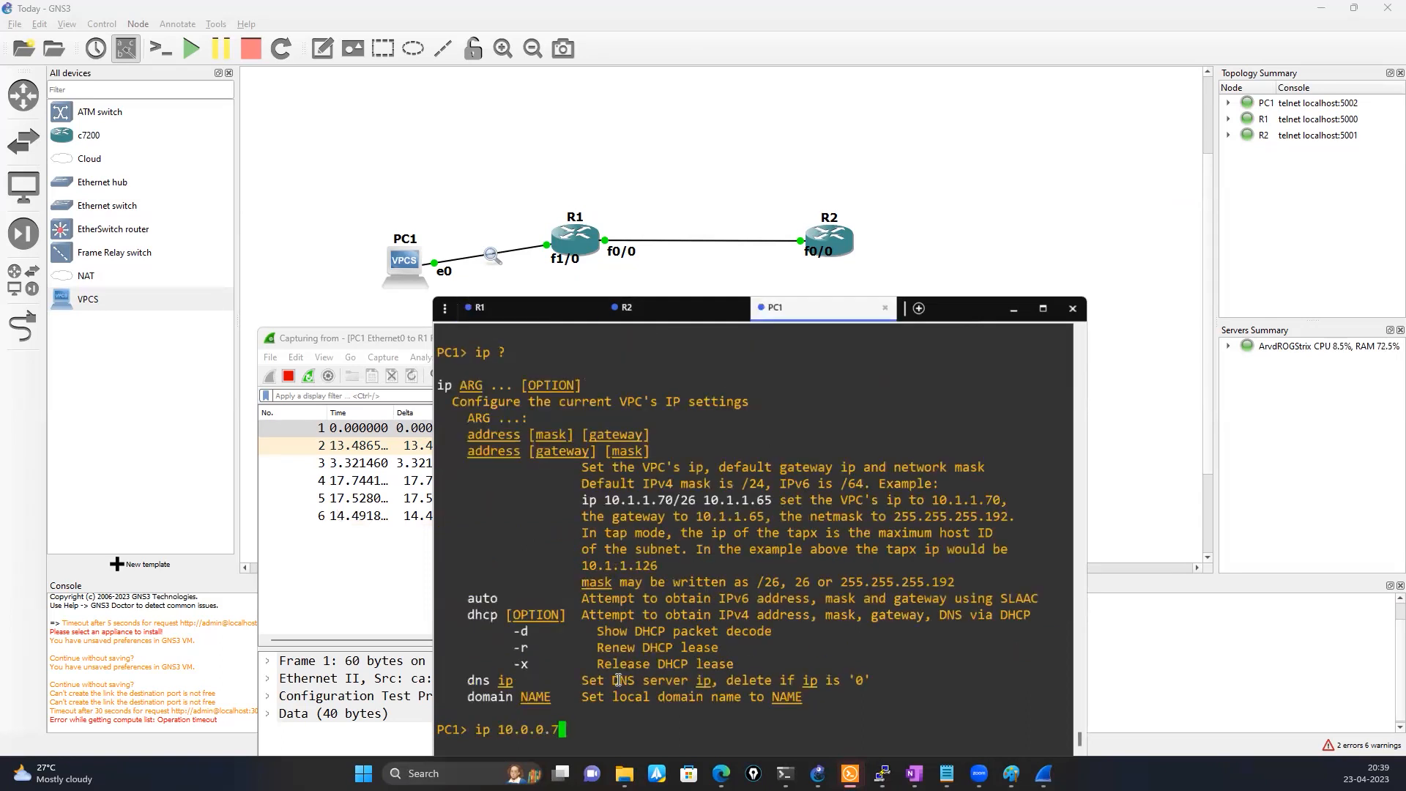
type("/8")
type("10.0.0.")
left_click(536, 314)
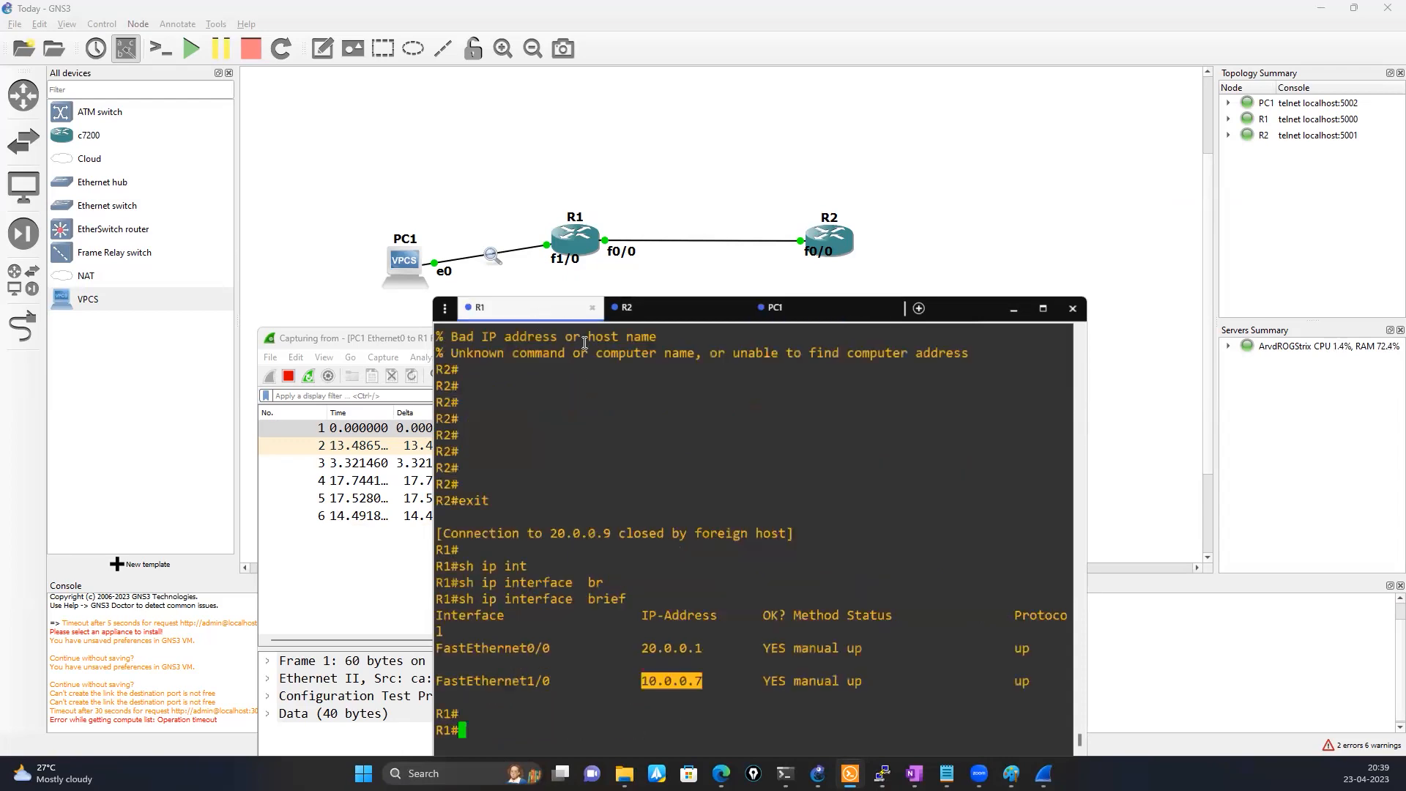
left_click(774, 308)
type("7/8 10.0.0.7")
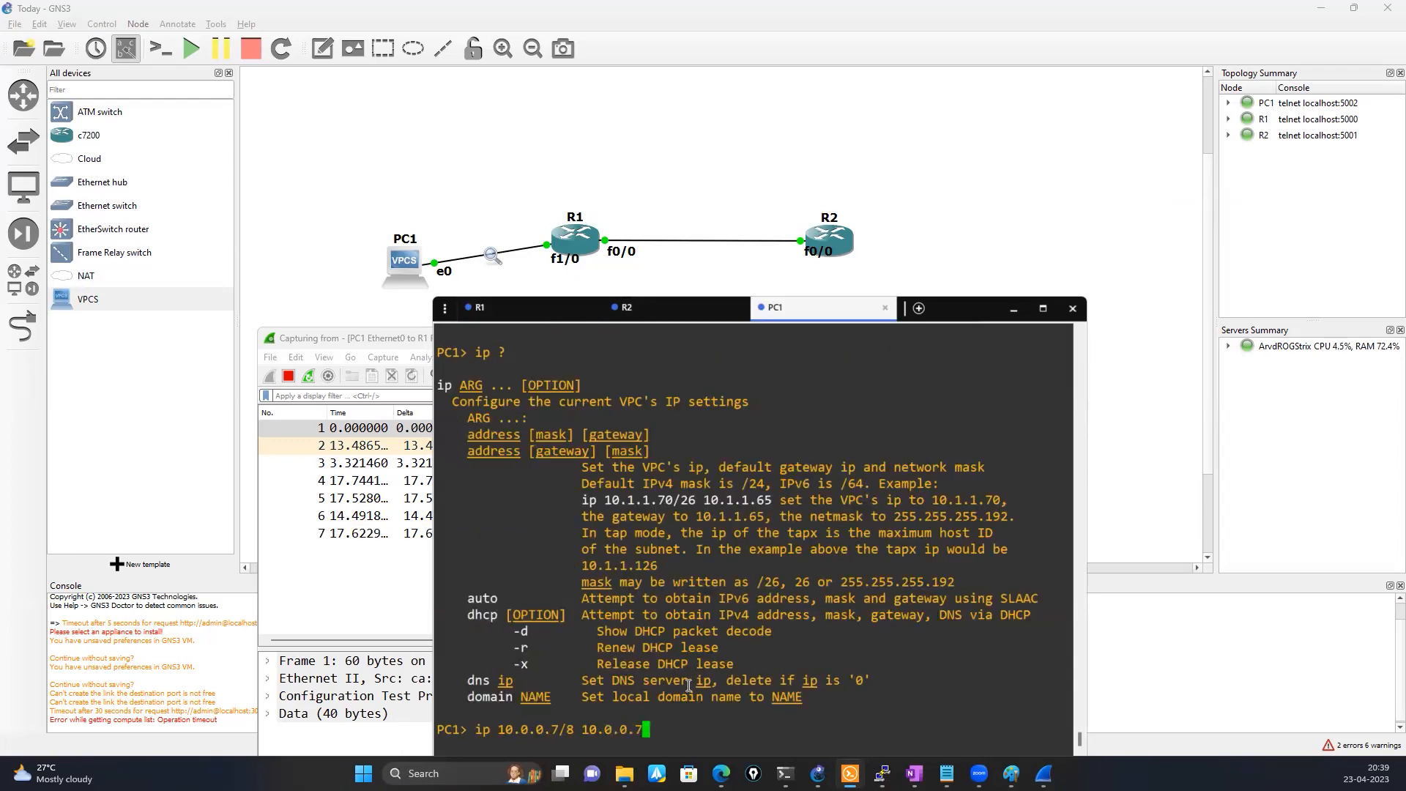
key("Return")
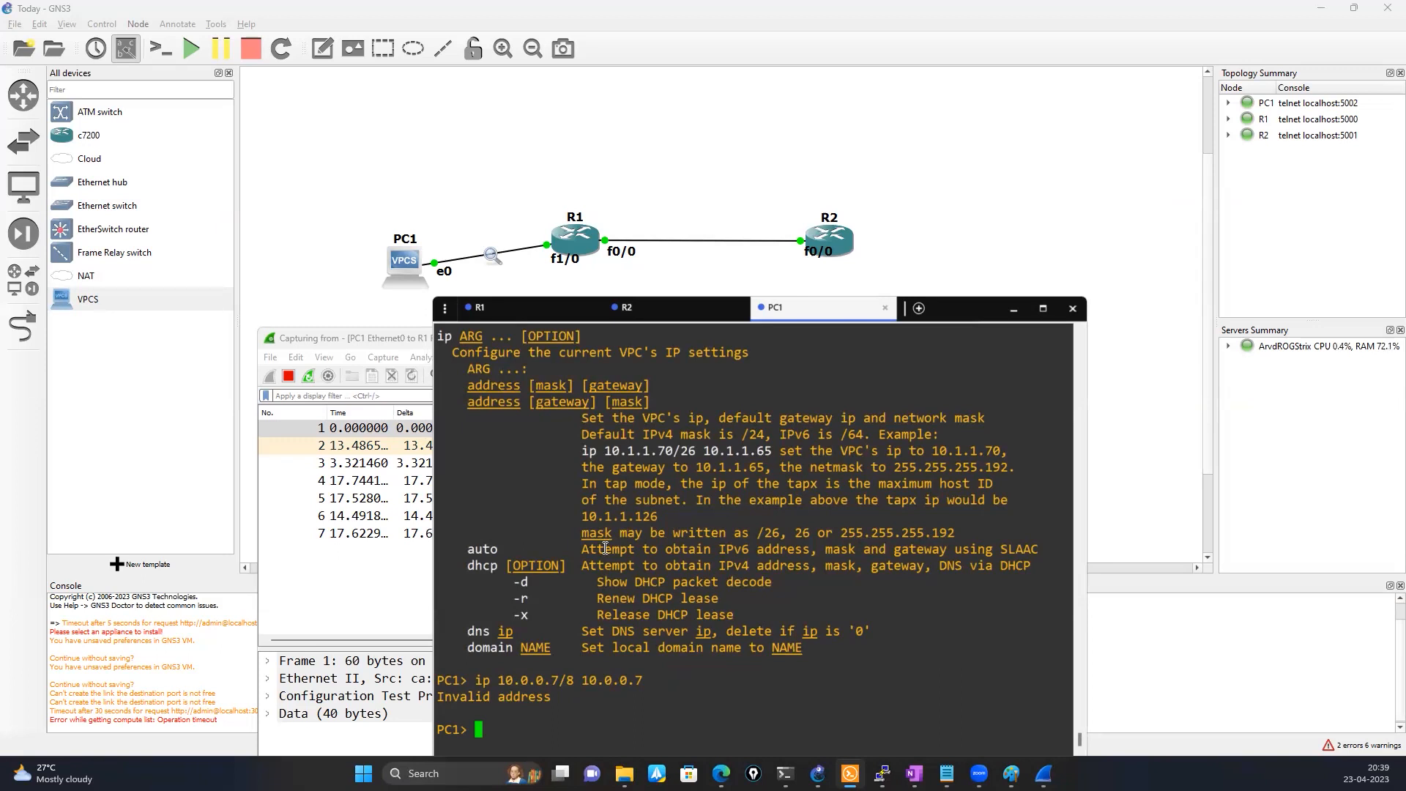
Compare R1's interface addresses with PC1's IP settings, running show ip again on PC1
left_click(535, 314)
left_click(606, 716)
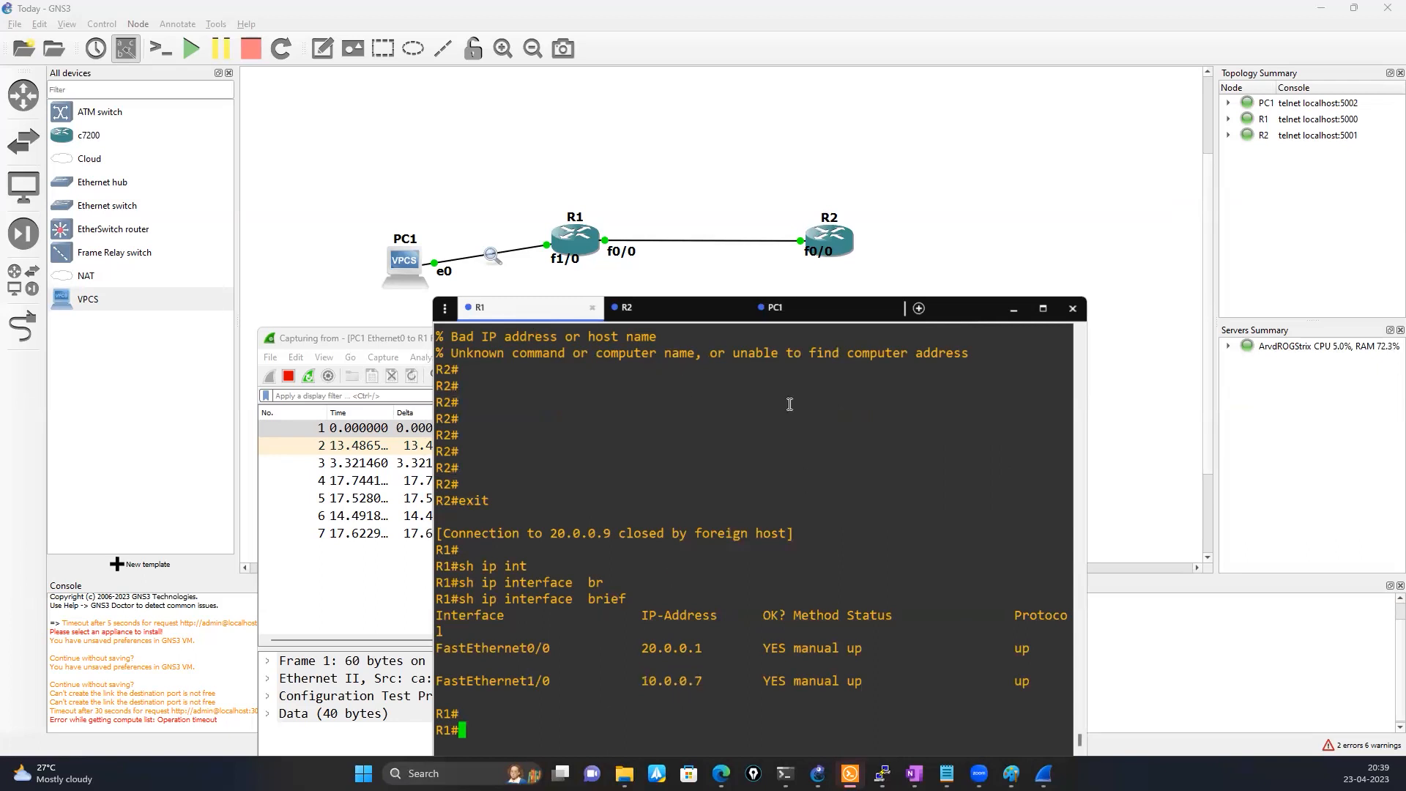
left_click(776, 311)
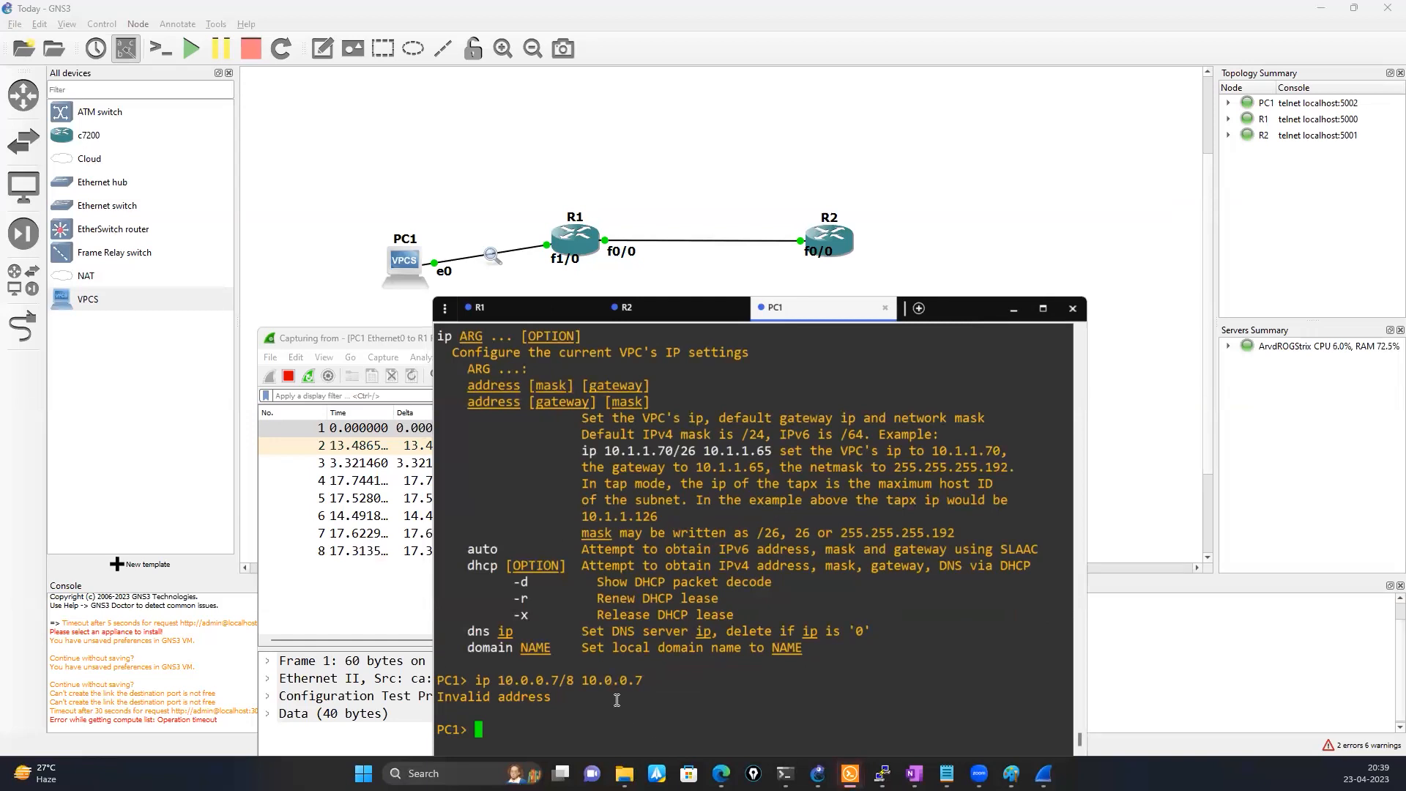
type("show ip")
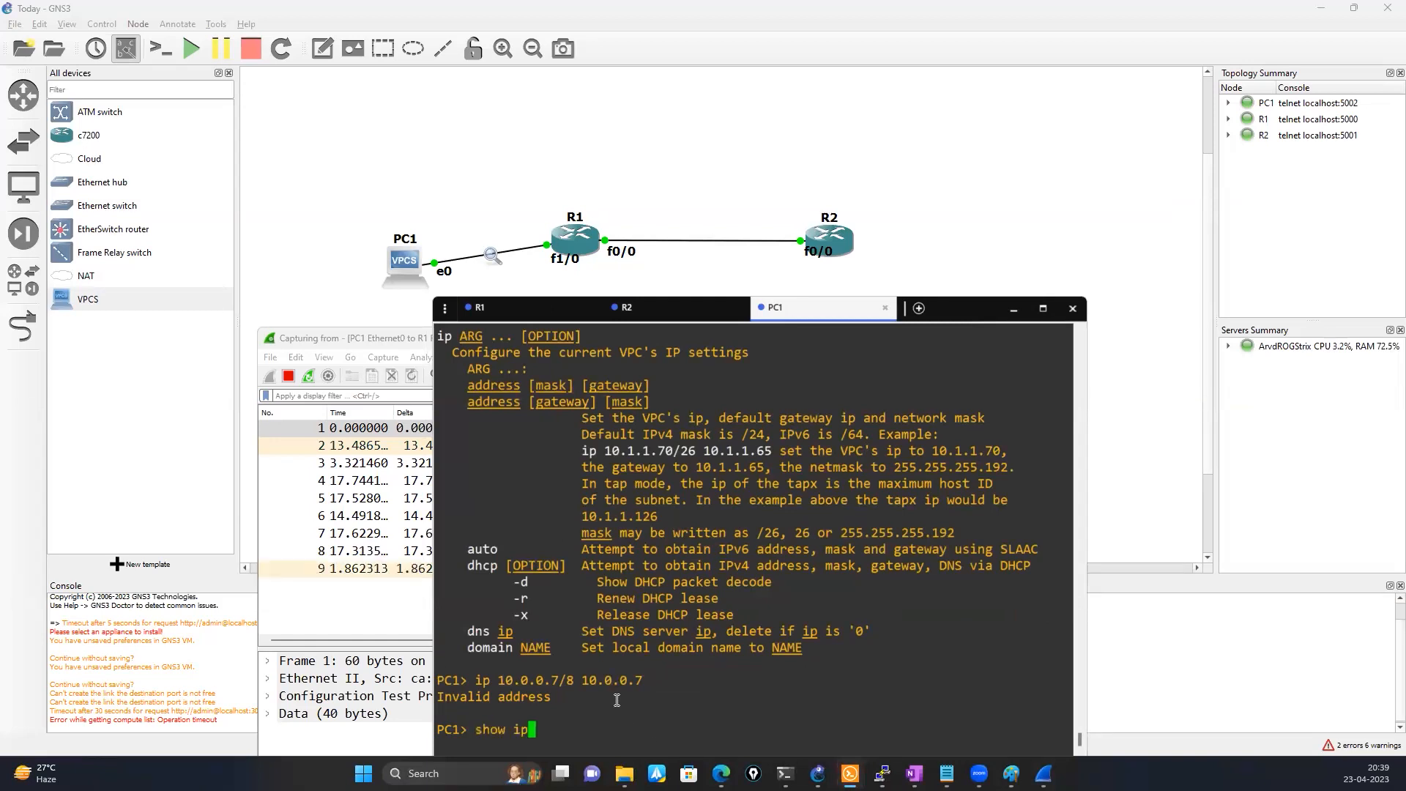
key("Return")
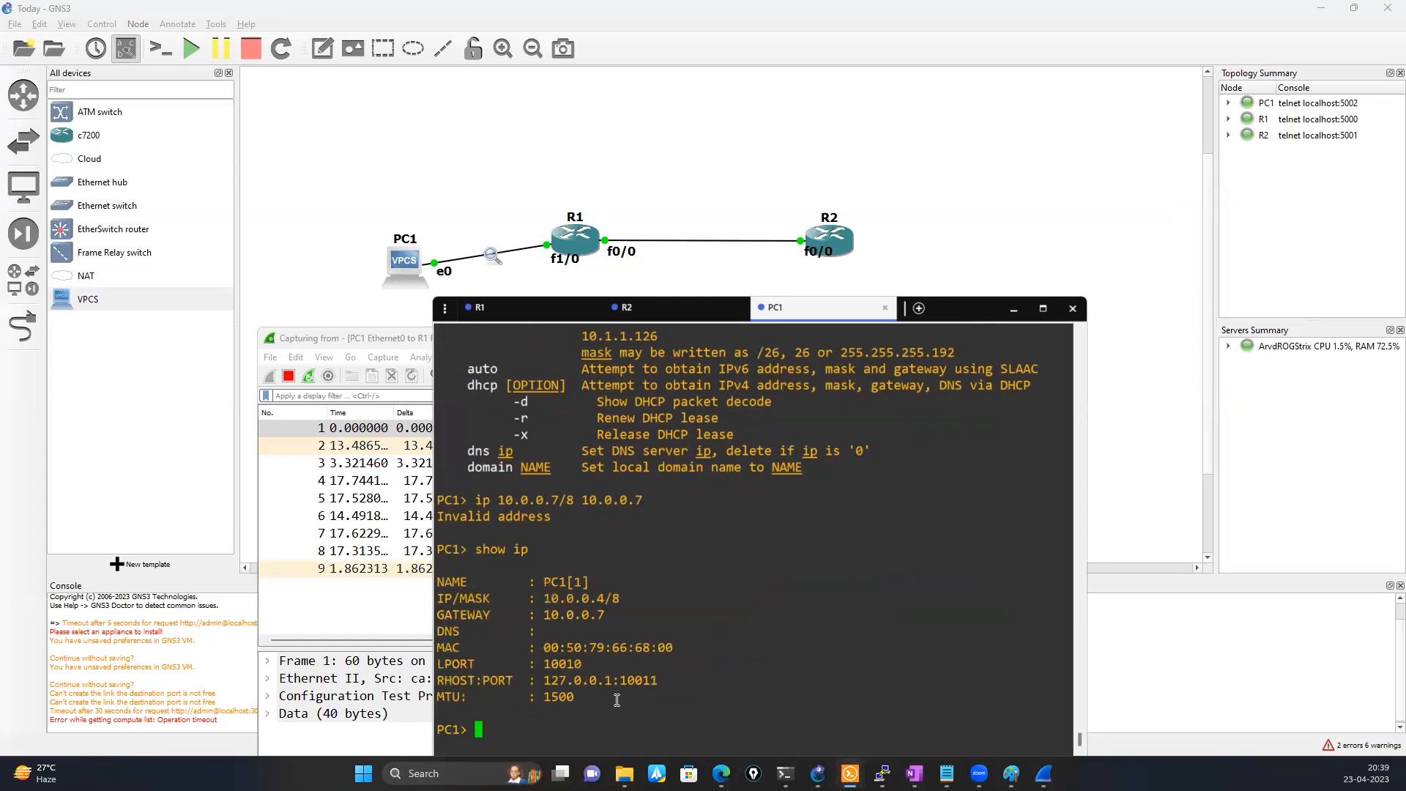
double_click(564, 598)
Enter interface configuration mode for FastEthernet1/0 in R1's console
left_click(492, 307)
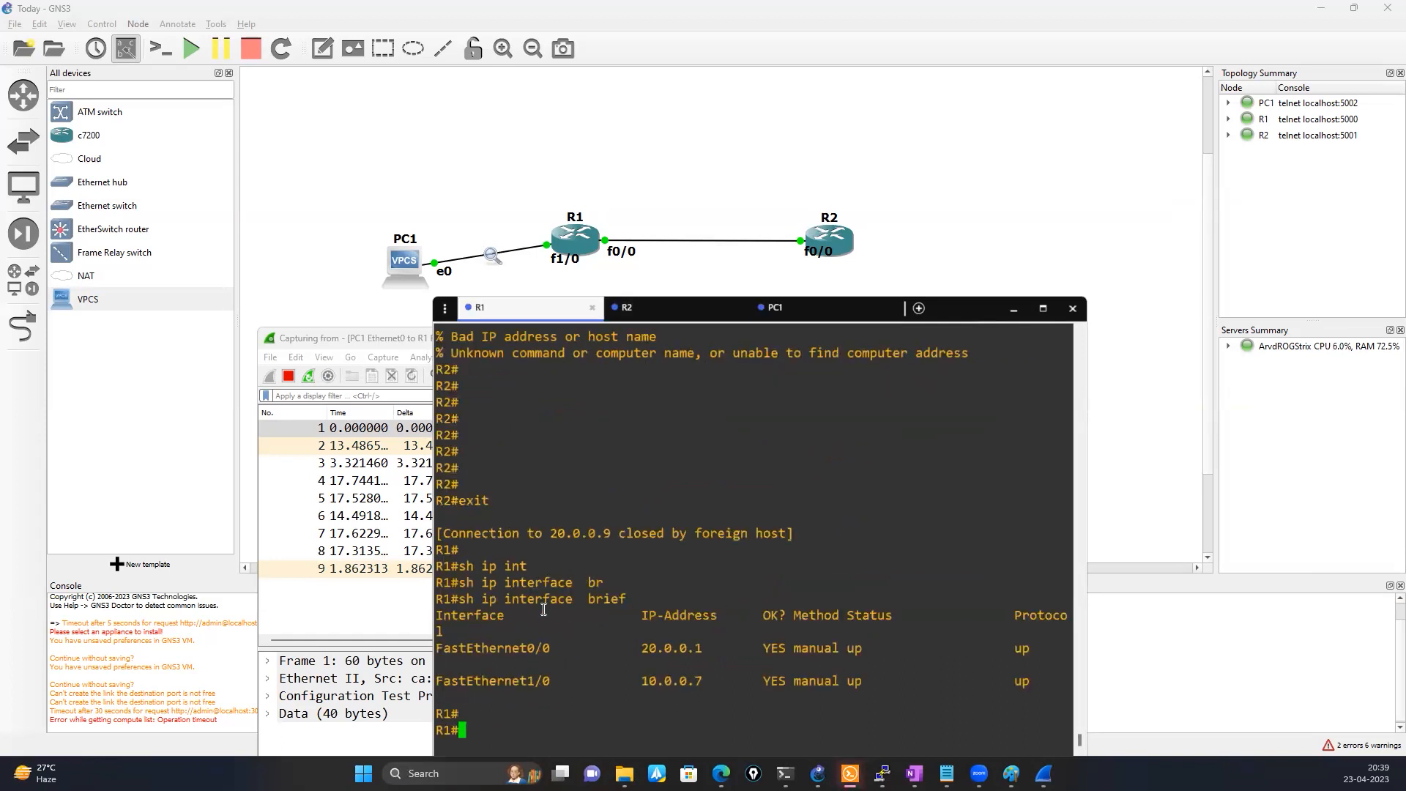
type("conf")
key("Tab")
key("Return")
key("Return")
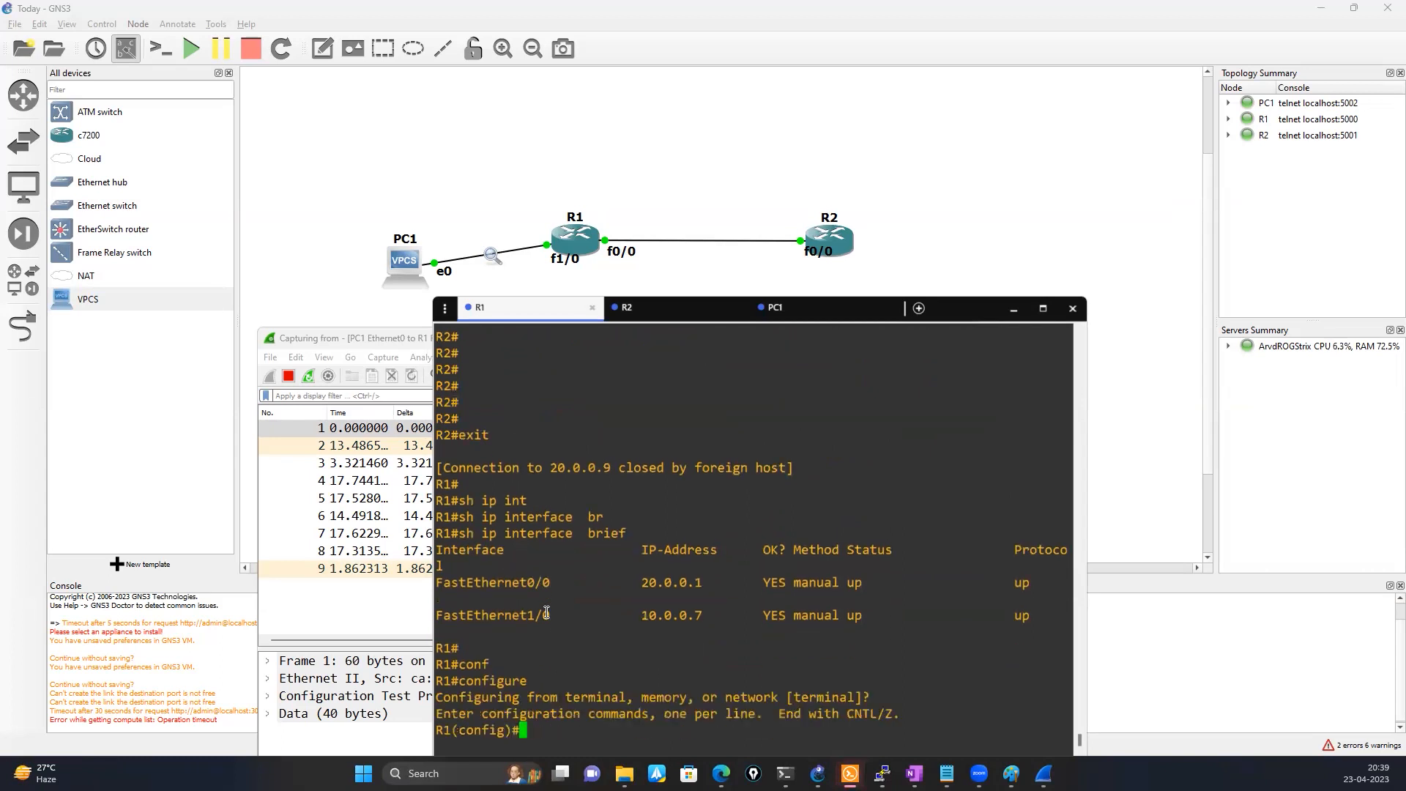
type("int")
key("Tab")
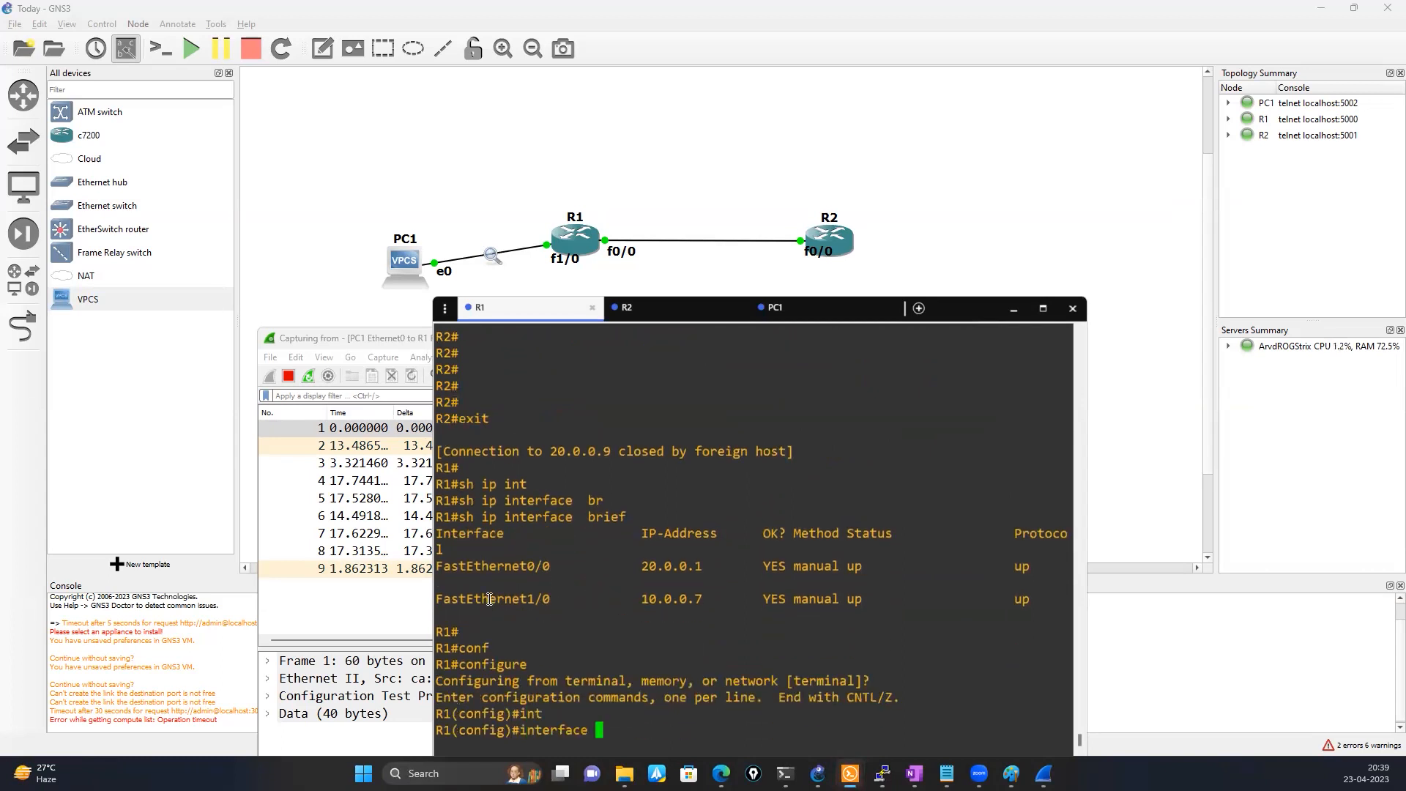
double_click(512, 599)
right_click(707, 537)
key("Return")
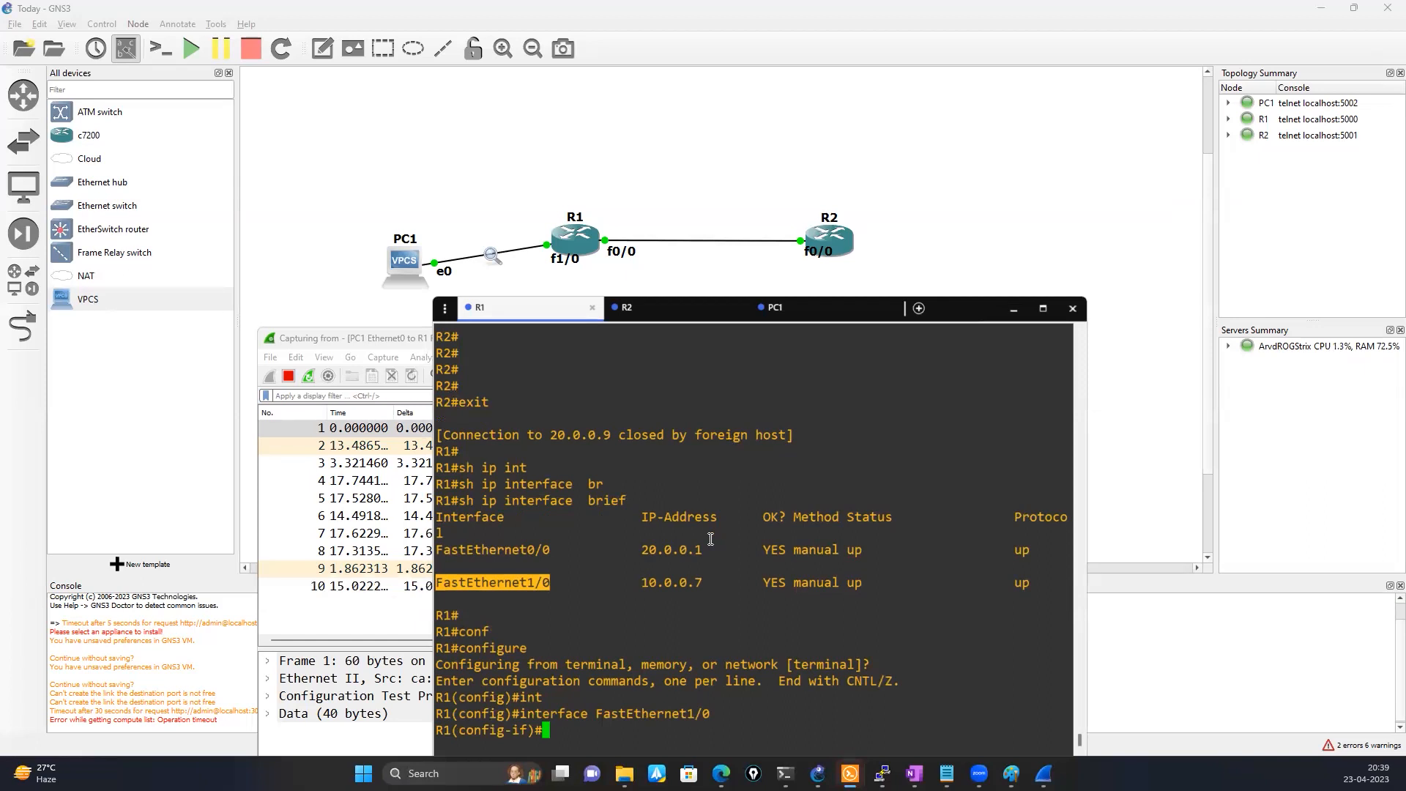
type("ip add")
key("Tab")
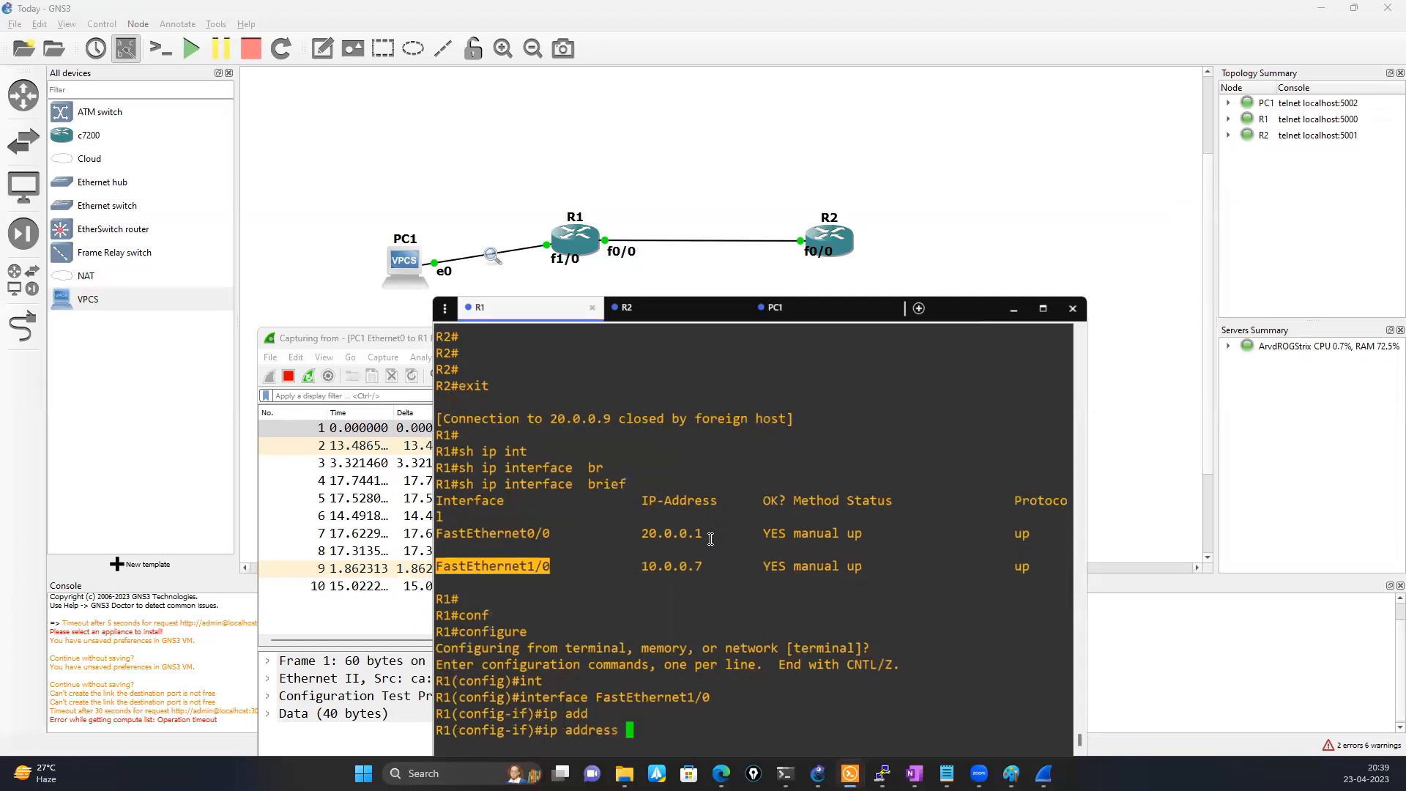
double_click(662, 566)
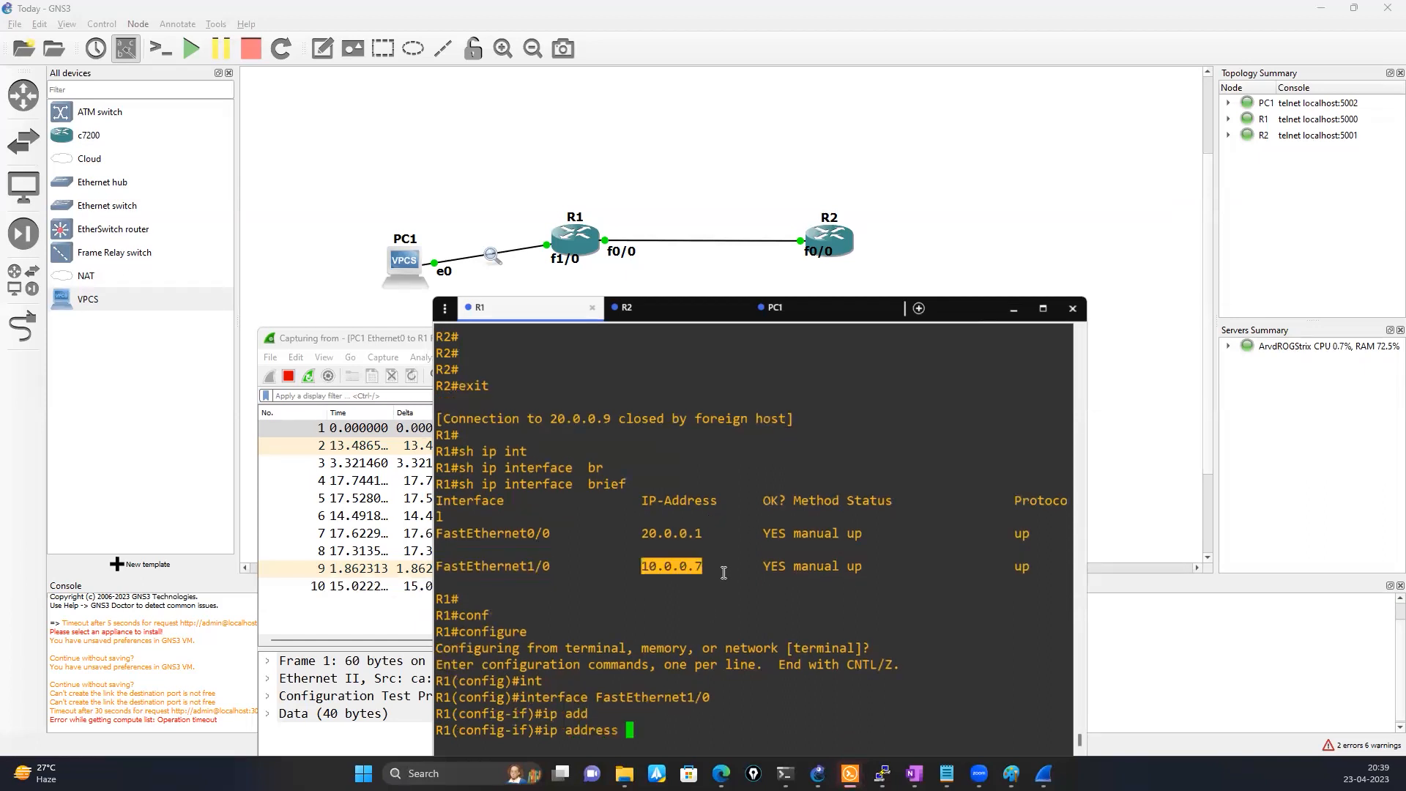
right_click(725, 667)
key("BackSpace")
type("4 255.0.0.")
key("BackSpace")
key("BackSpace")
key("BackSpace")
key("BackSpace")
key("BackSpace")
key("BackSpace")
key("BackSpace")
key("BackSpace")
key("BackSpace")
key("BackSpace")
key("BackSpace")
key("BackSpace")
key("BackSpace")
key("BackSpace")
key("BackSpace")
key("BackSpace")
key("BackSpace")
key("BackSpace")
key("BackSpace")
key("BackSpace")
key("BackSpace")
key("BackSpace")
key("BackSpace")
key("BackSpace")
key("BackSpace")
key("BackSpace")
Exit R1's interface and global configuration modes back to the privileged prompt
type("exit")
key("Return")
key("Return")
type("exit")
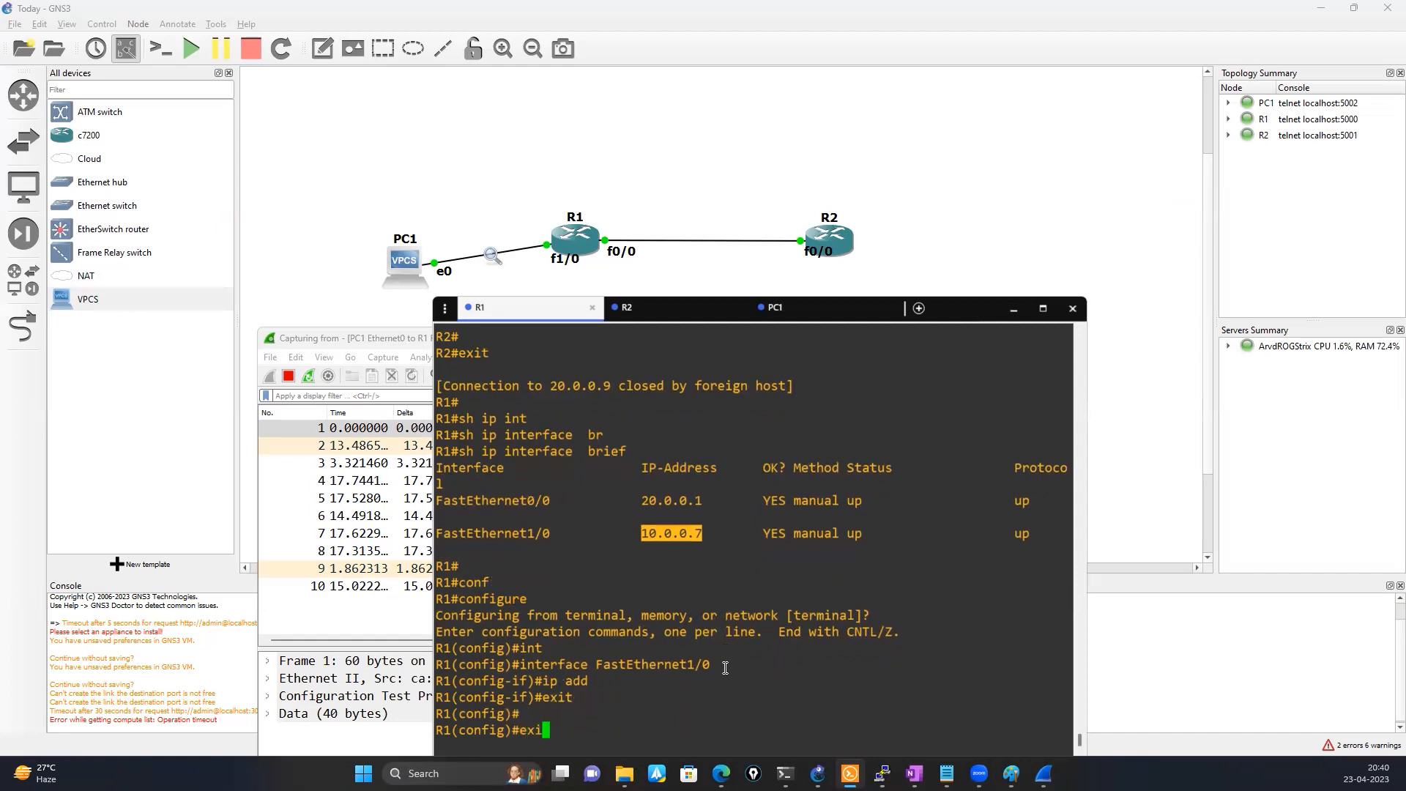
key("Return")
Show the running configuration of interface FastEthernet1/0 on R1
type("sh")
key("Tab")
type("o run")
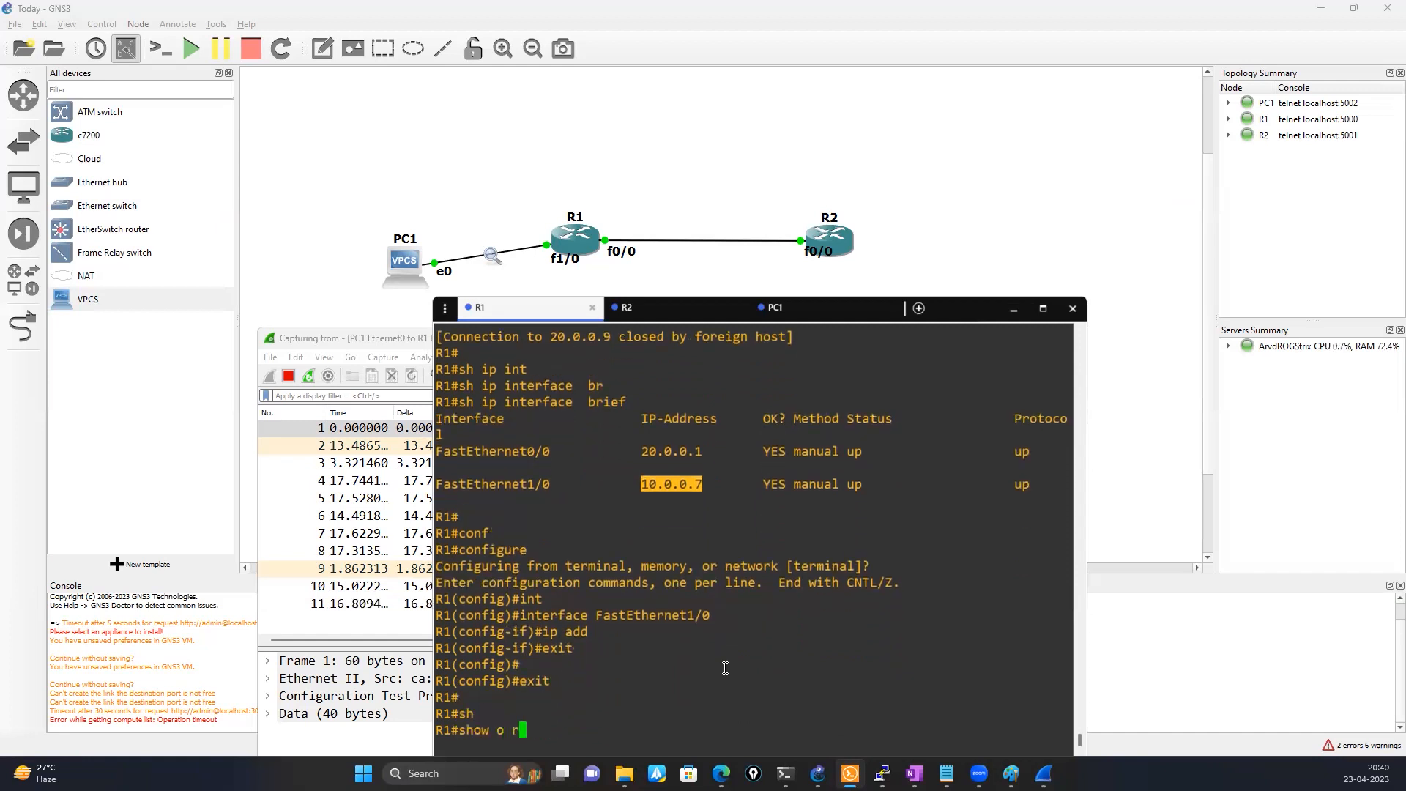
key("Tab")
key("BackSpace")
key("BackSpace")
key("BackSpace")
key("BackSpace")
key("BackSpace")
key("BackSpace")
key("BackSpace")
key("BackSpace")
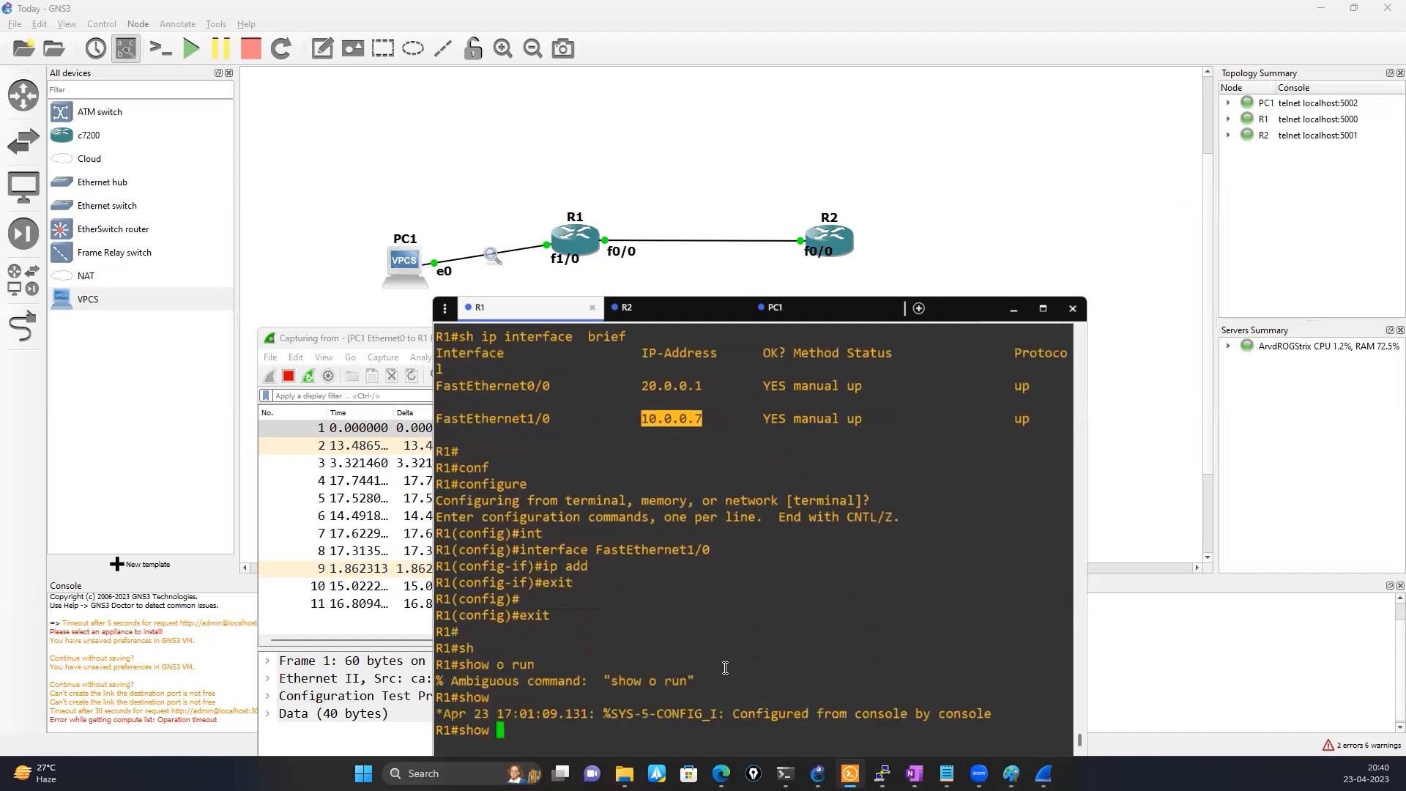
type("run")
key("Tab")
type("in")
key("Tab")
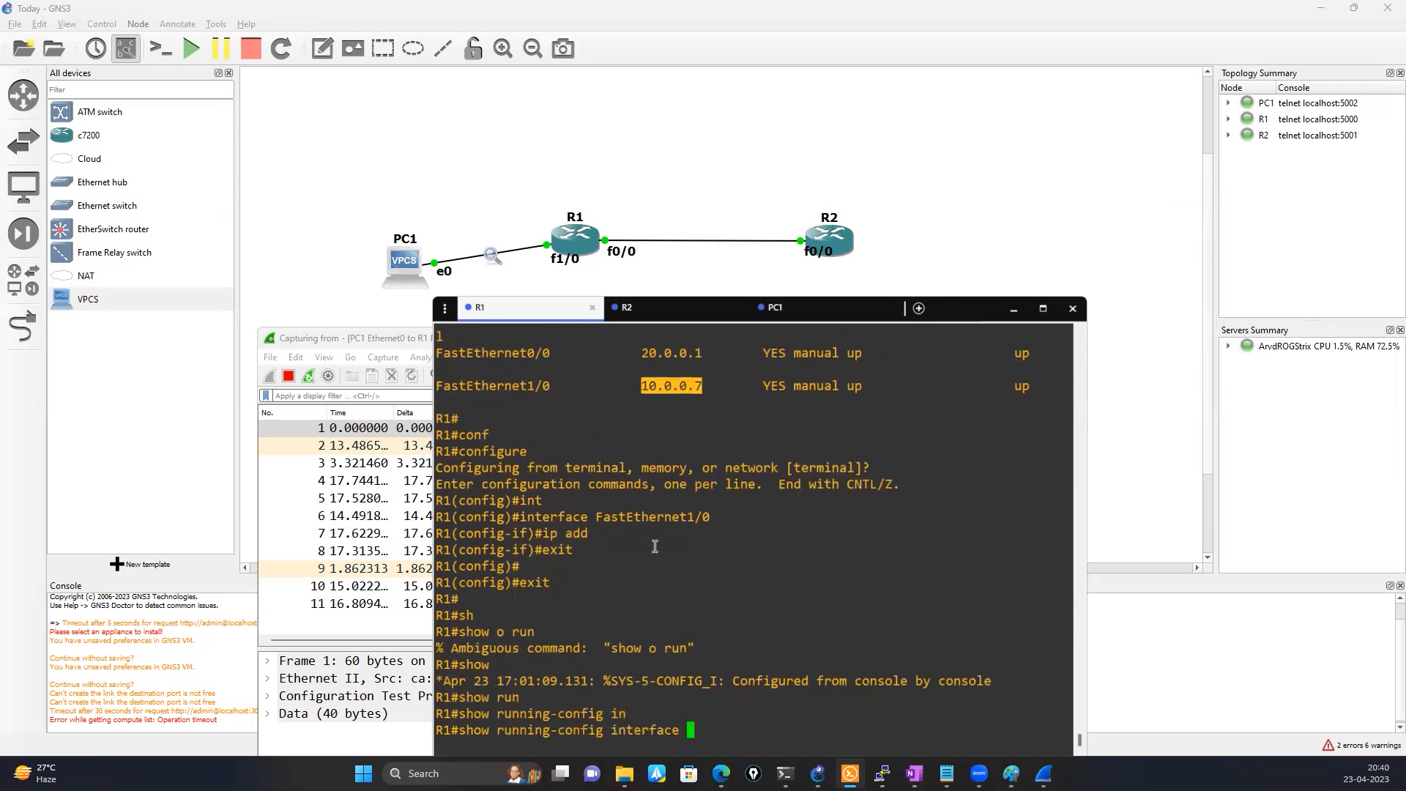
double_click(648, 517)
right_click(893, 529)
key("Return")
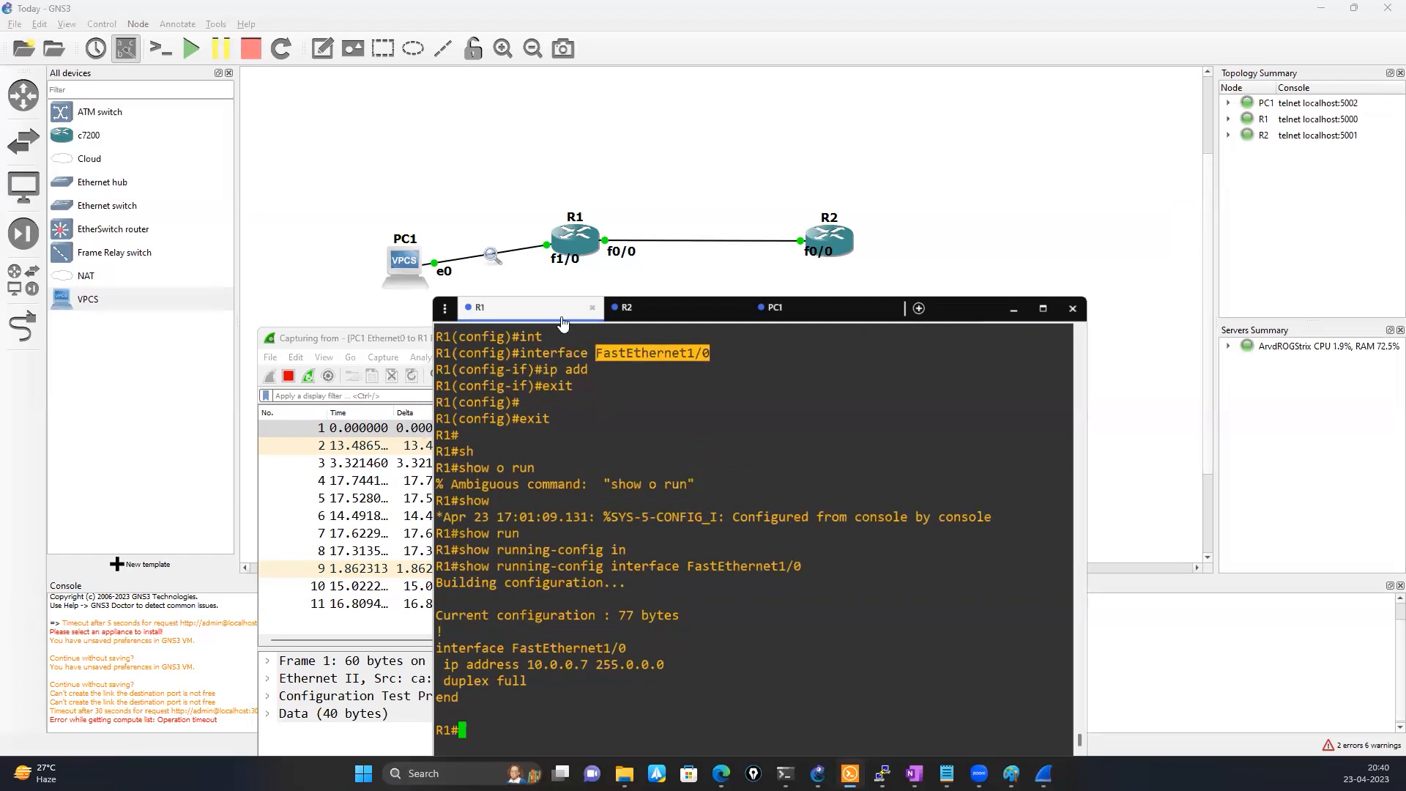
Enter configuration mode on R1 and select interface FastEthernet1/0 for configuring
type("conf")
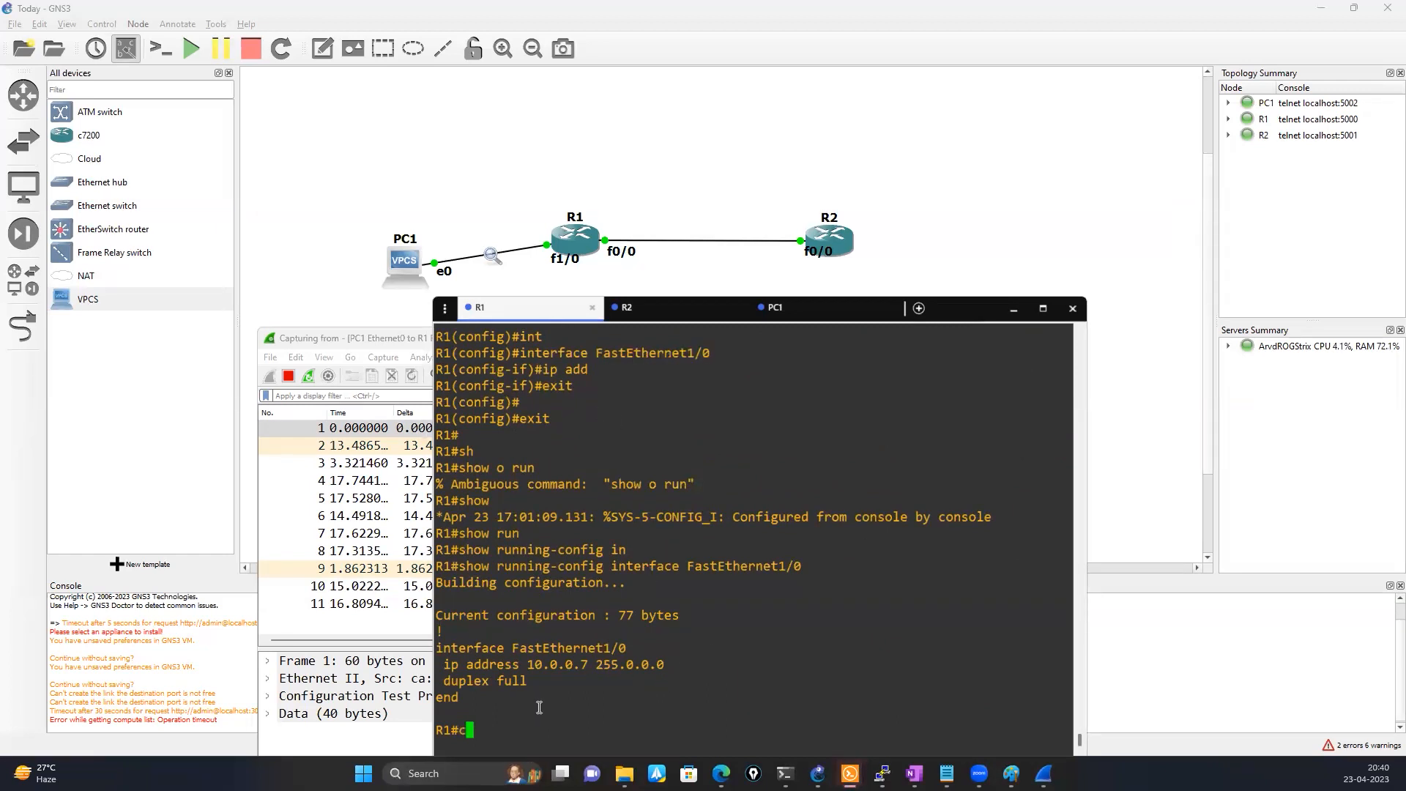
key("Tab")
key("Return")
key("Return")
type("int")
key("Tab")
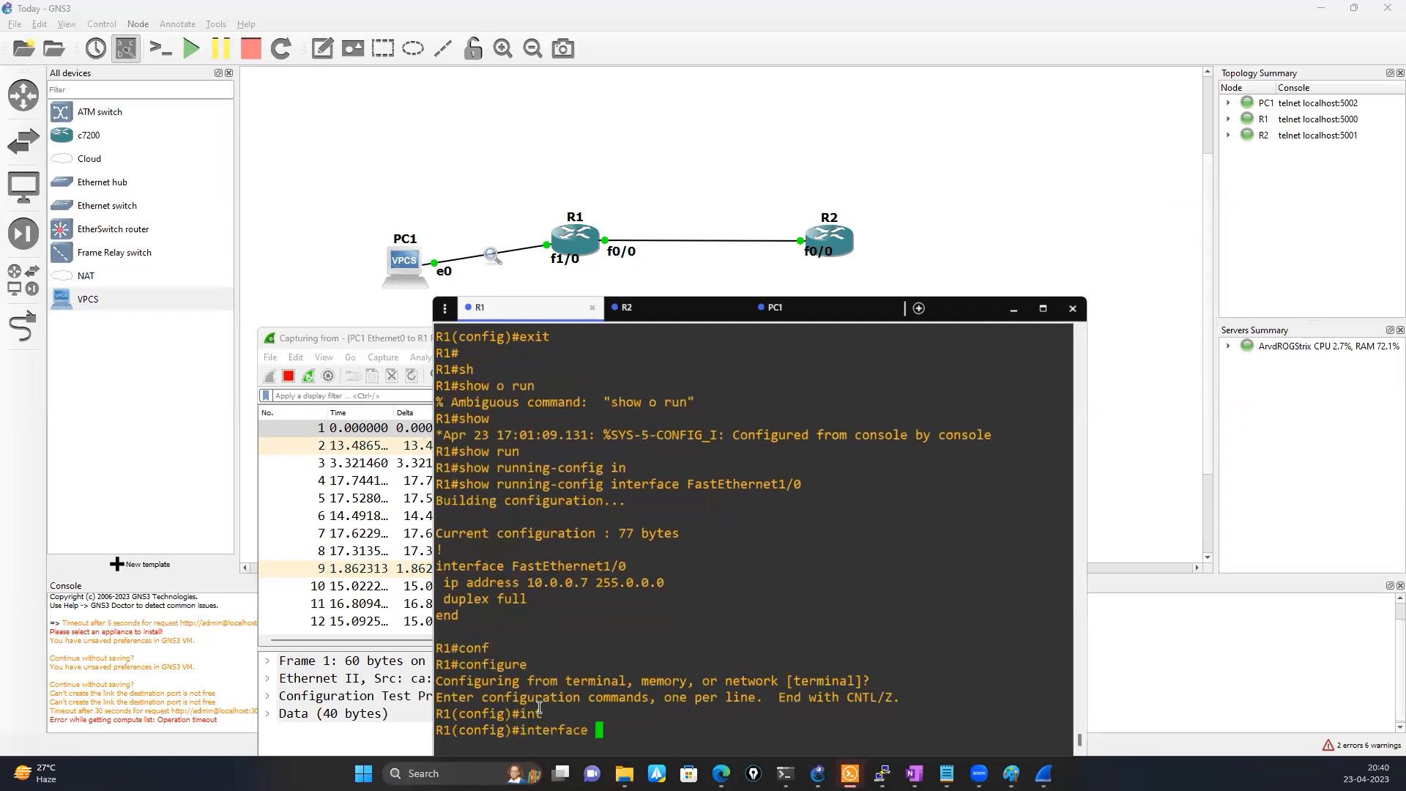
double_click(572, 566)
right_click(710, 563)
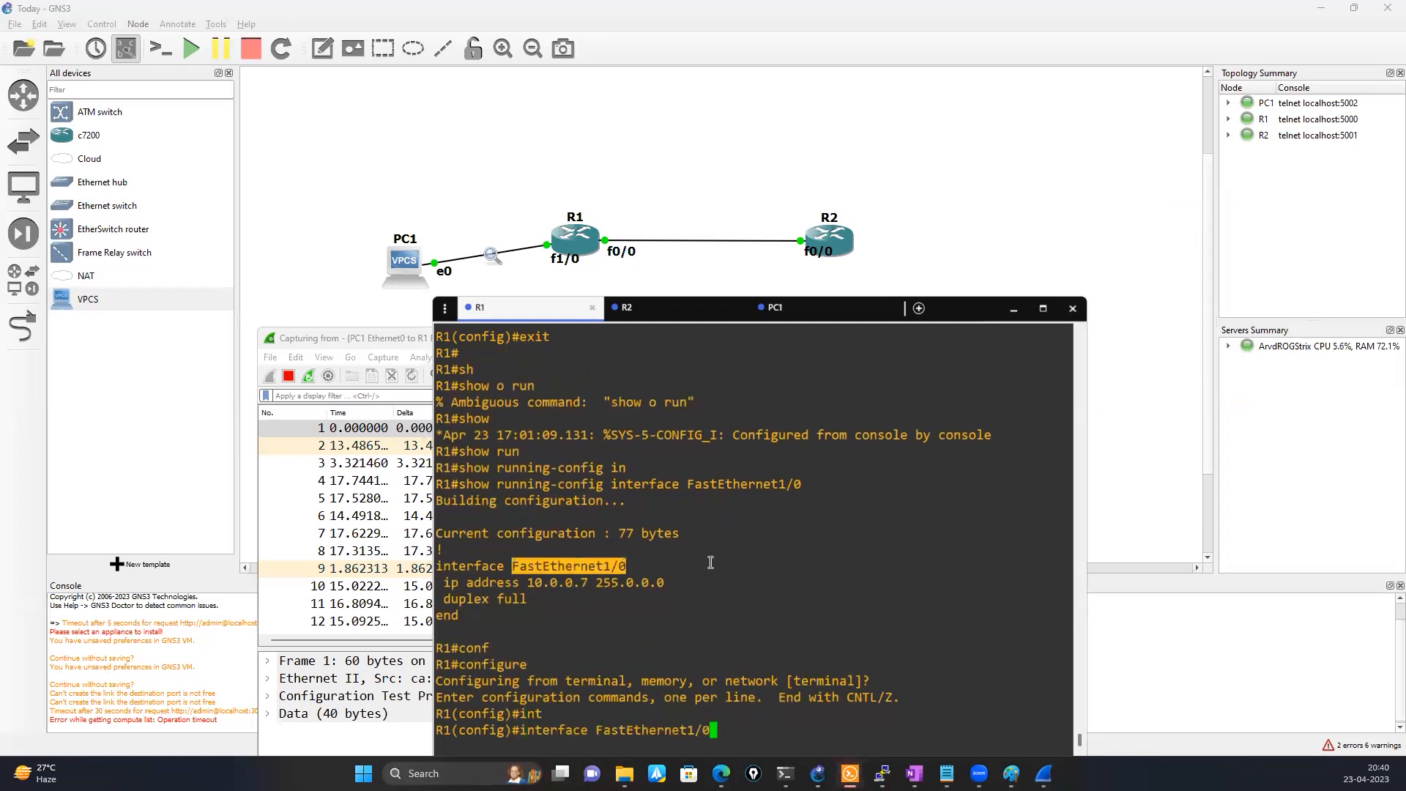
key("Return")
type("\\")
key("BackSpace")
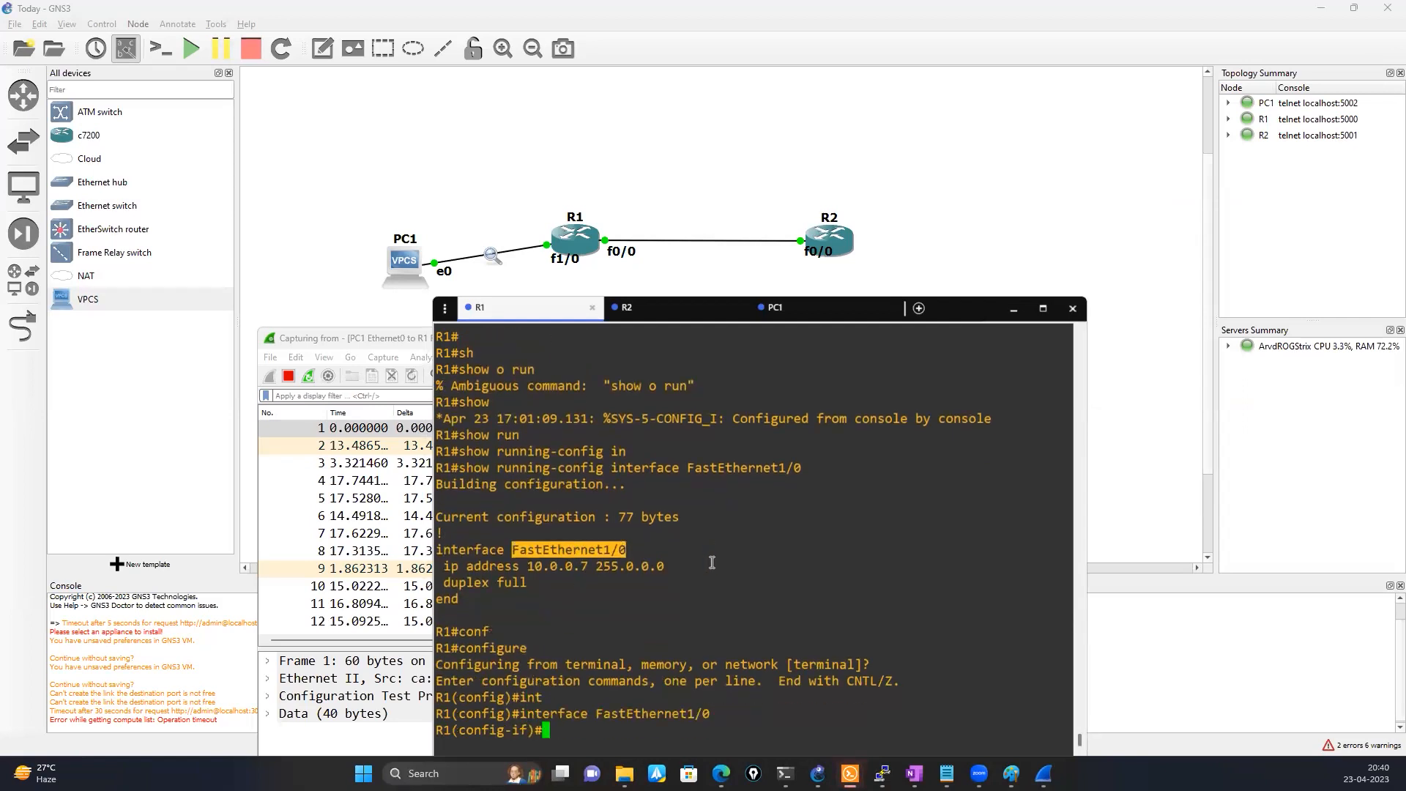
Assign IP address 10.0.0.4 with mask 255.0.0.0 to R1's FastEthernet1/0 interface
type("ip add")
key("Tab")
double_click(557, 548)
right_click(745, 519)
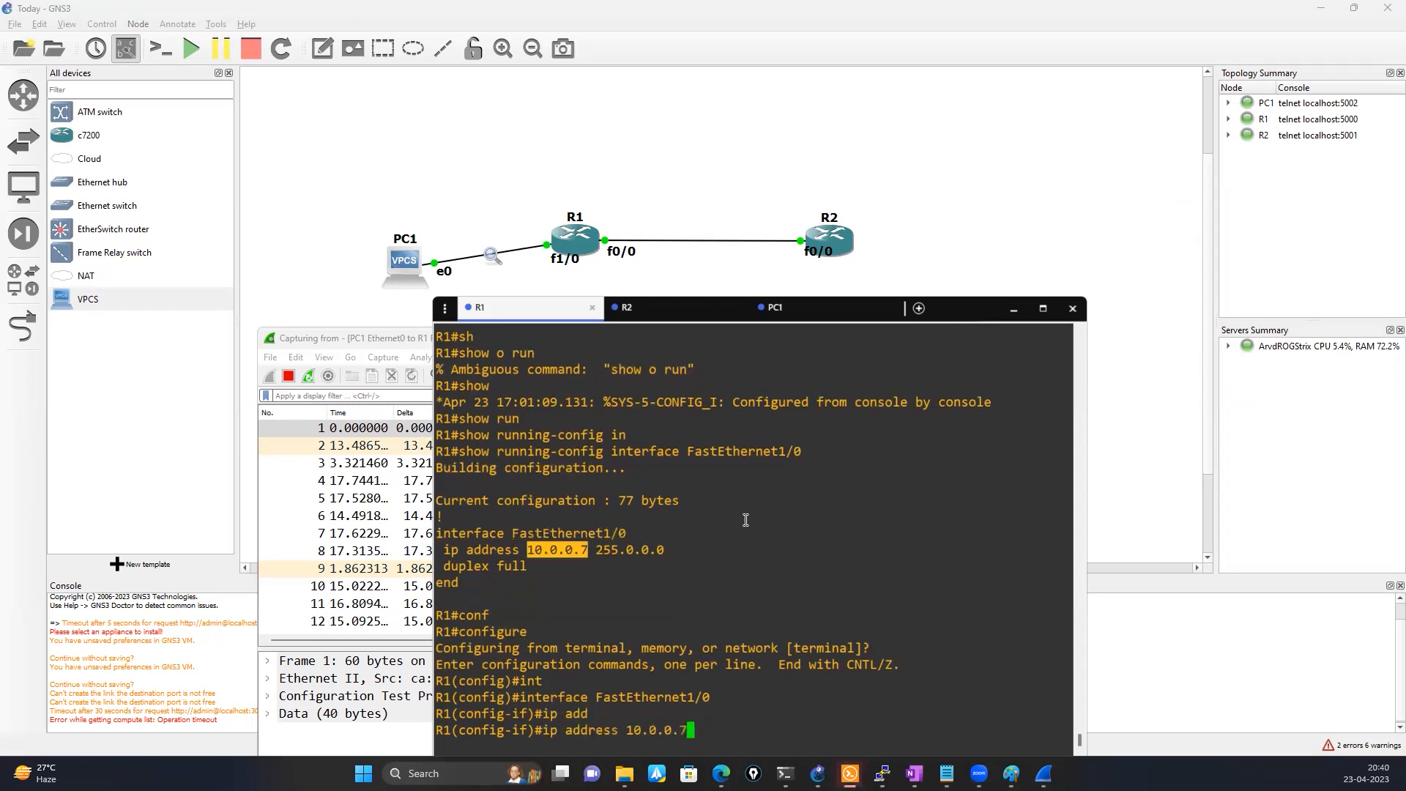
key("BackSpace")
key("BackSpace")
key("BackSpace")
type("4")
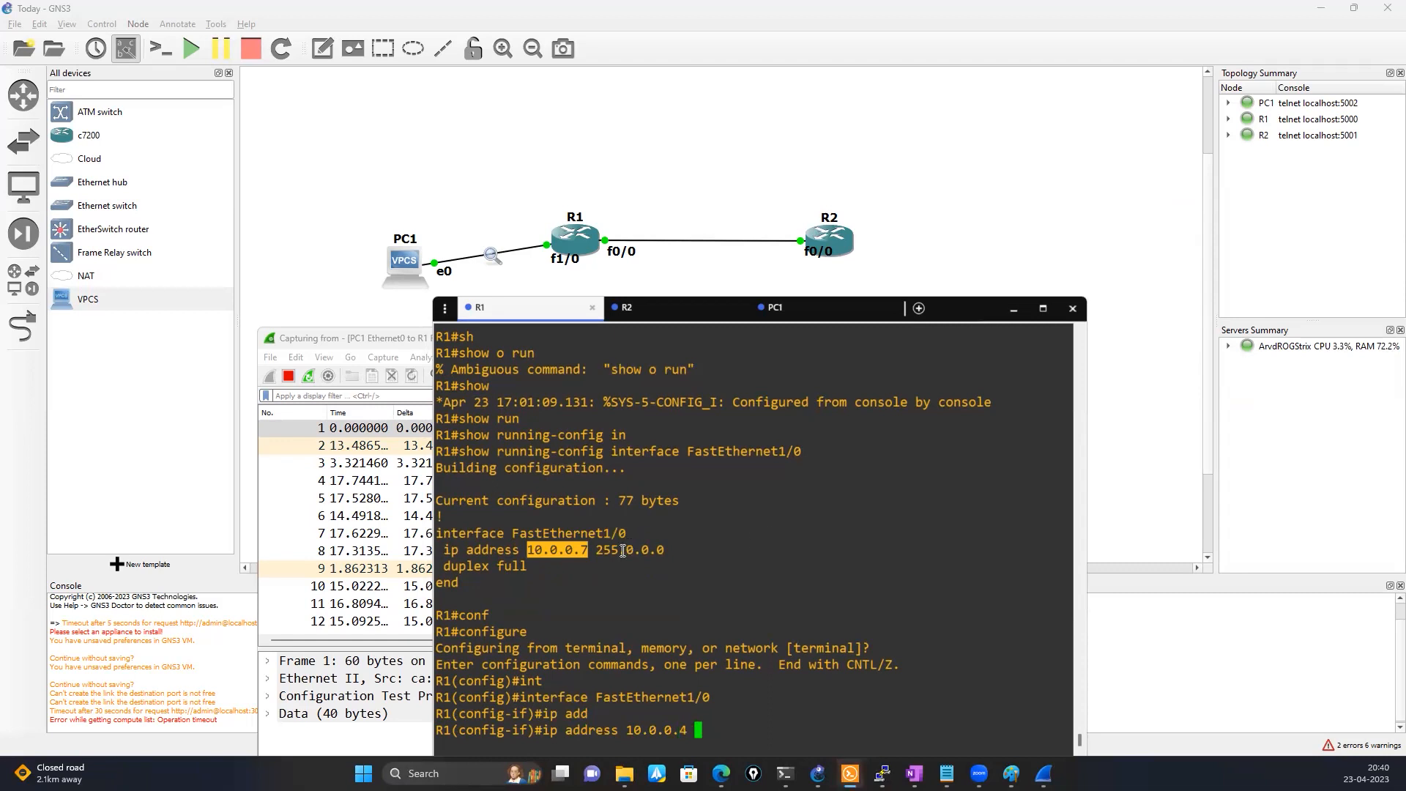
double_click(622, 551)
right_click(745, 542)
key("Return")
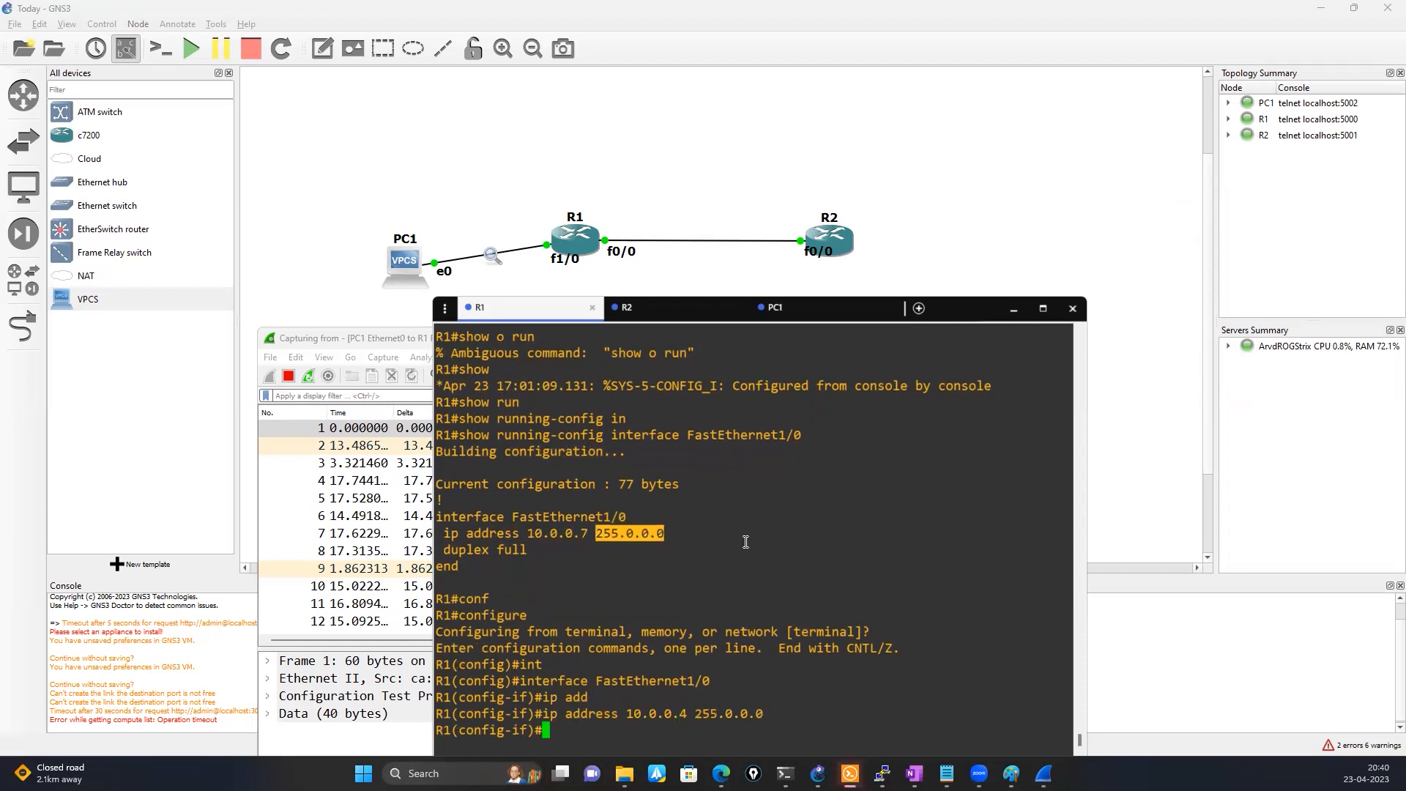
Exit R1's interface and global configuration modes back to the privileged prompt
type("exit")
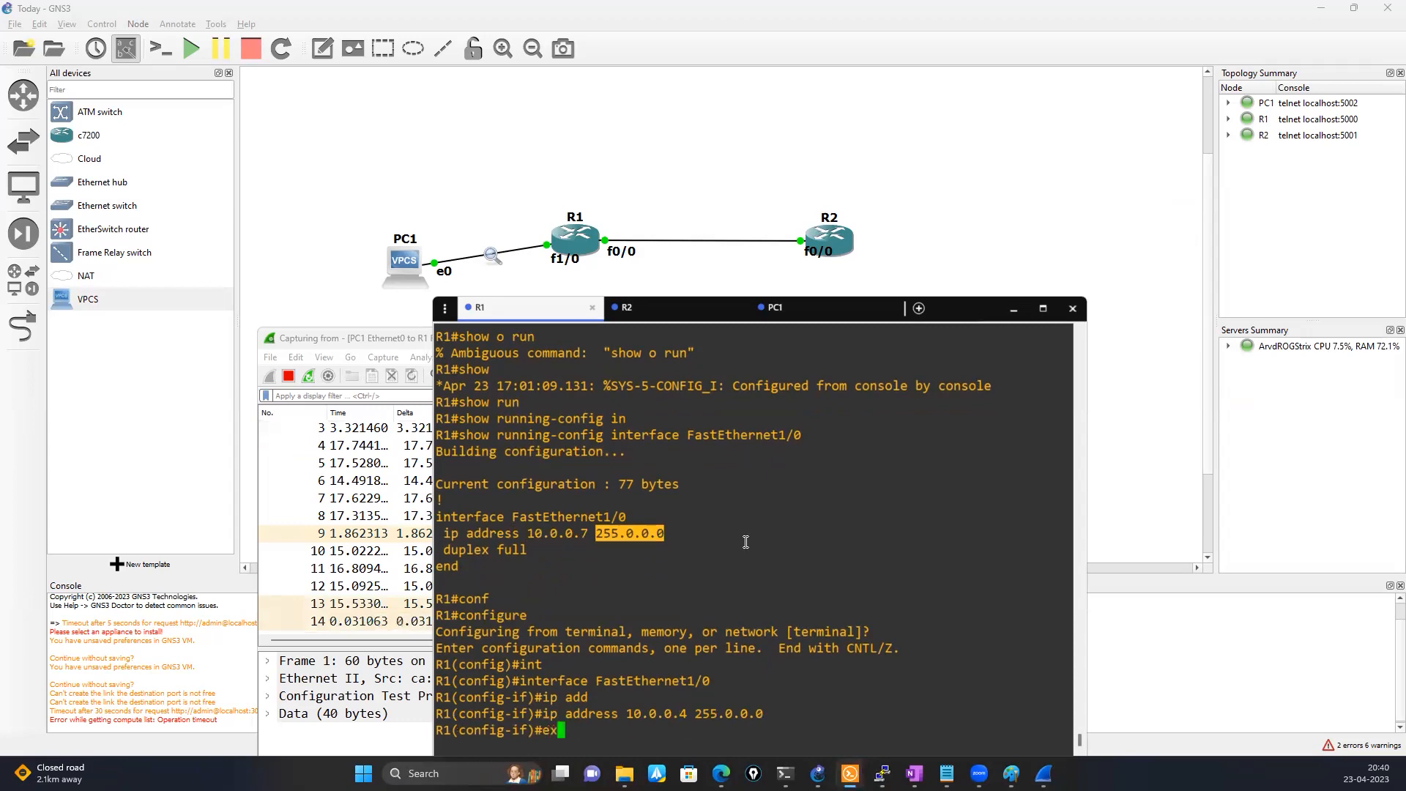
key("Return")
key("Return")
key("Return")
type("exit")
key("Return")
key("Return")
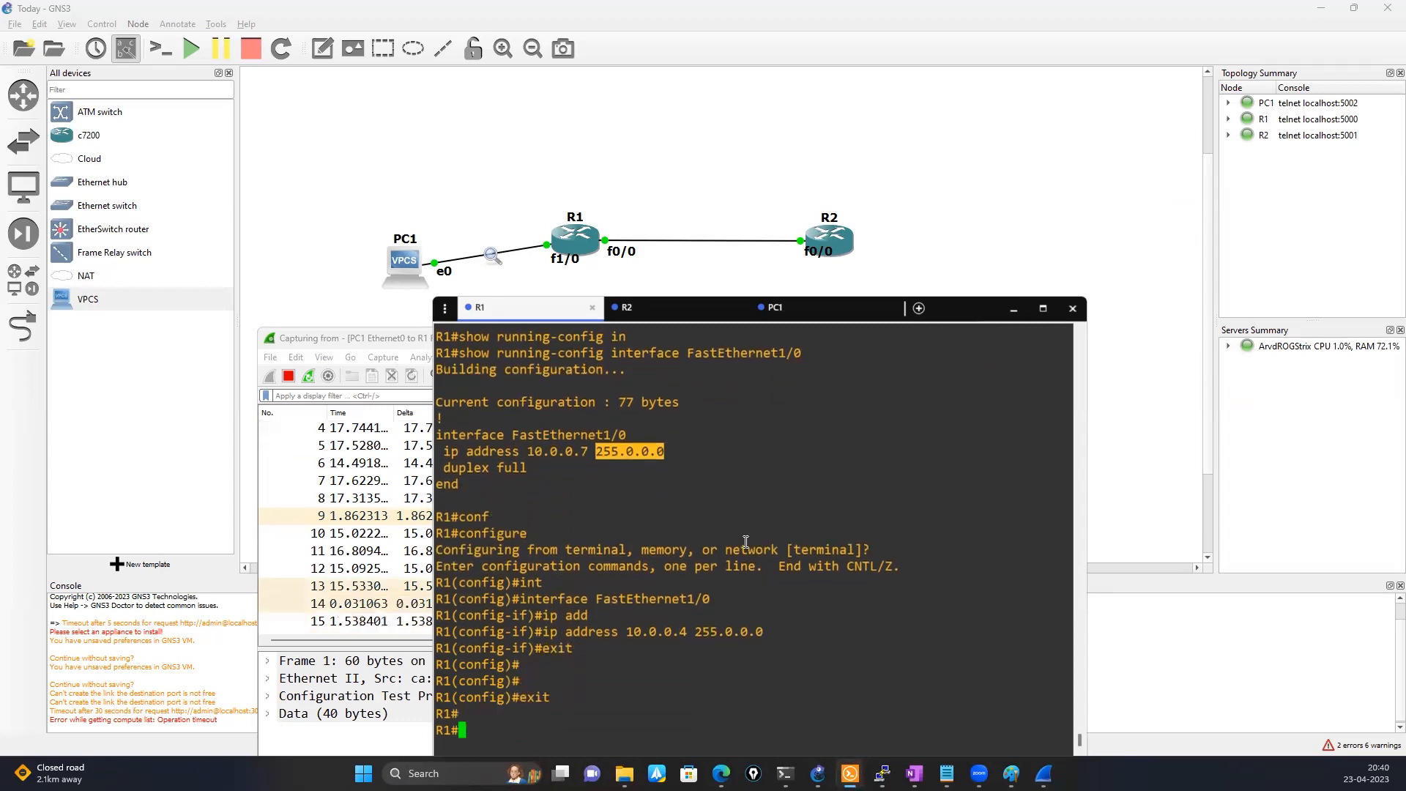
Switch to the Wireshark capture, maximize it and select the first gratuitous ARP packet for 10.0.0.4
left_click(1044, 774)
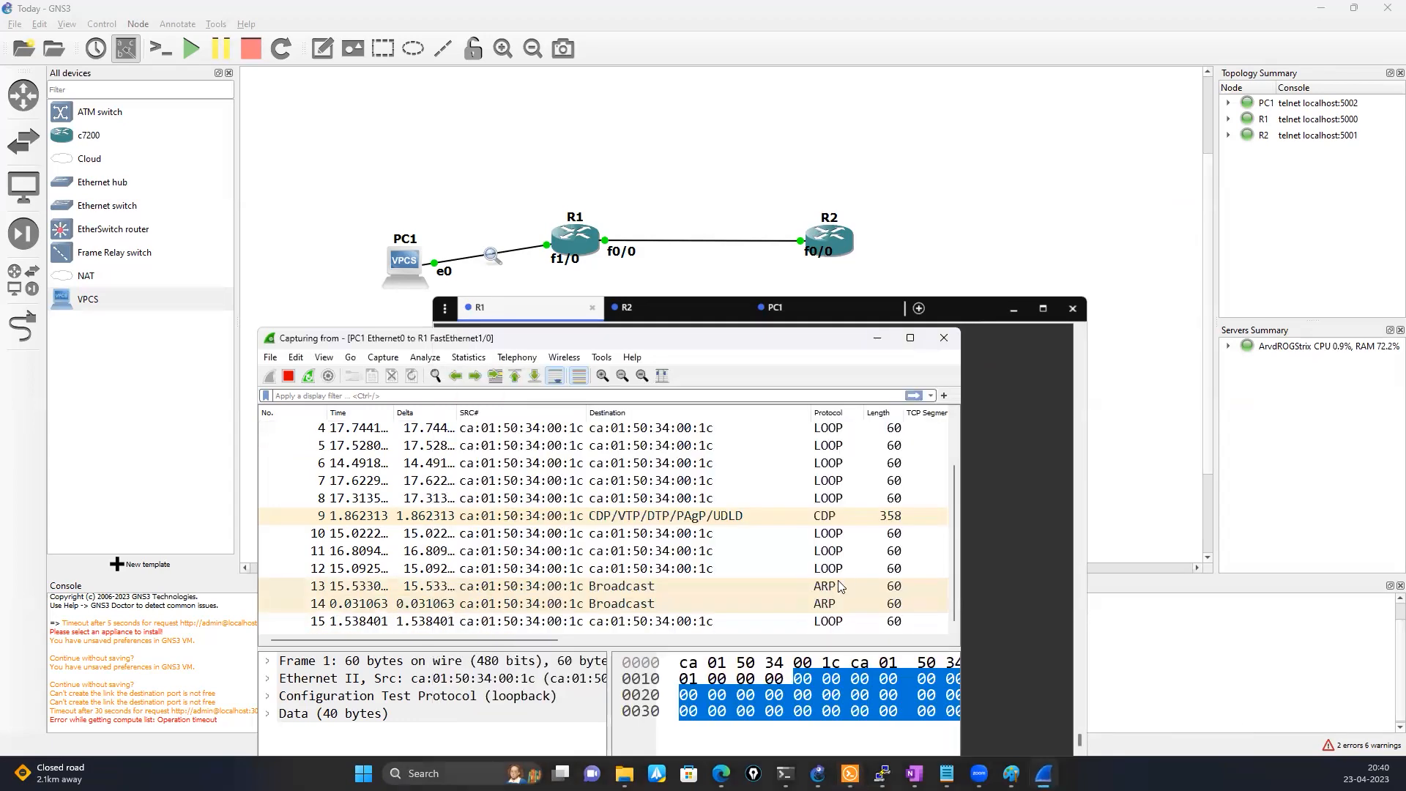
left_click(912, 339)
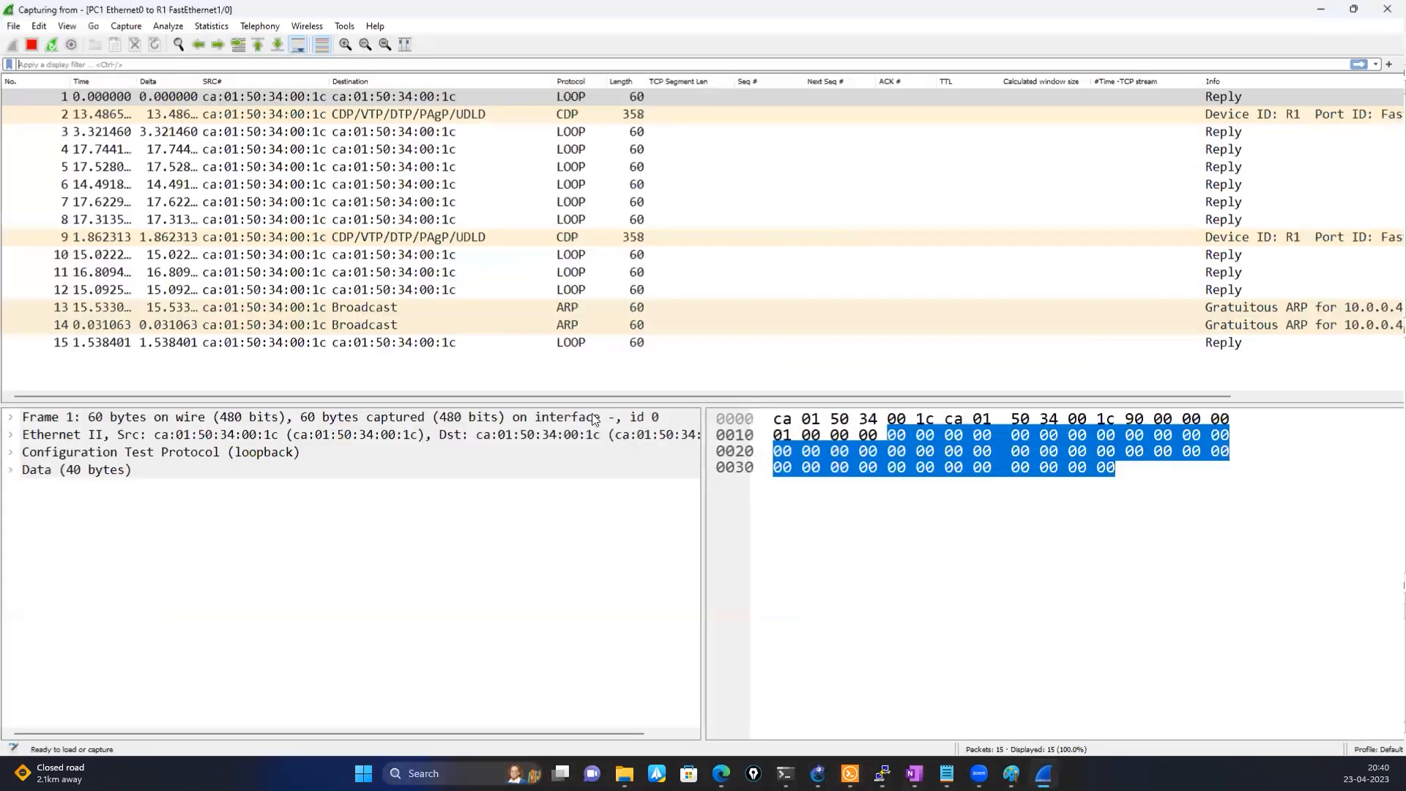
scroll(700, 396, "right", 3)
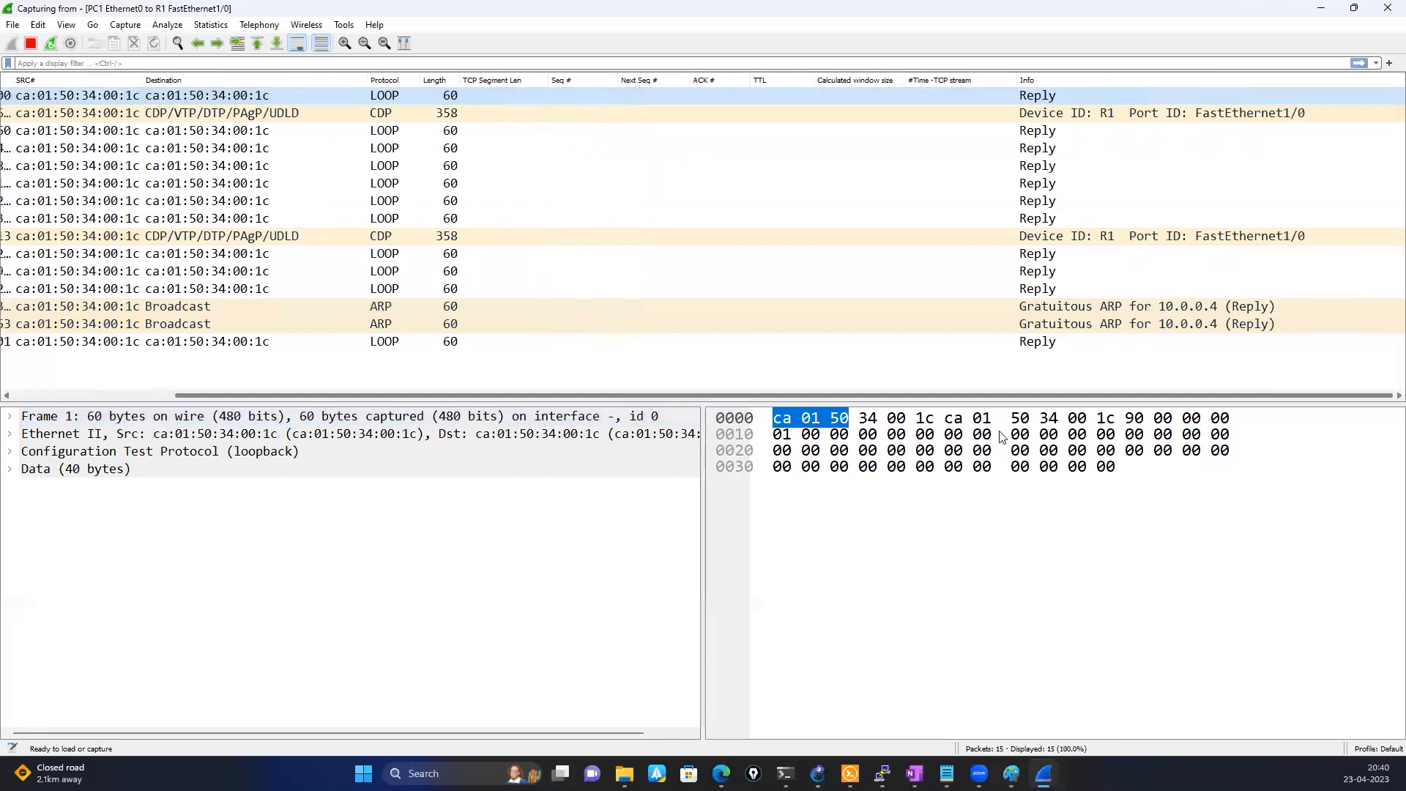
left_click(677, 309)
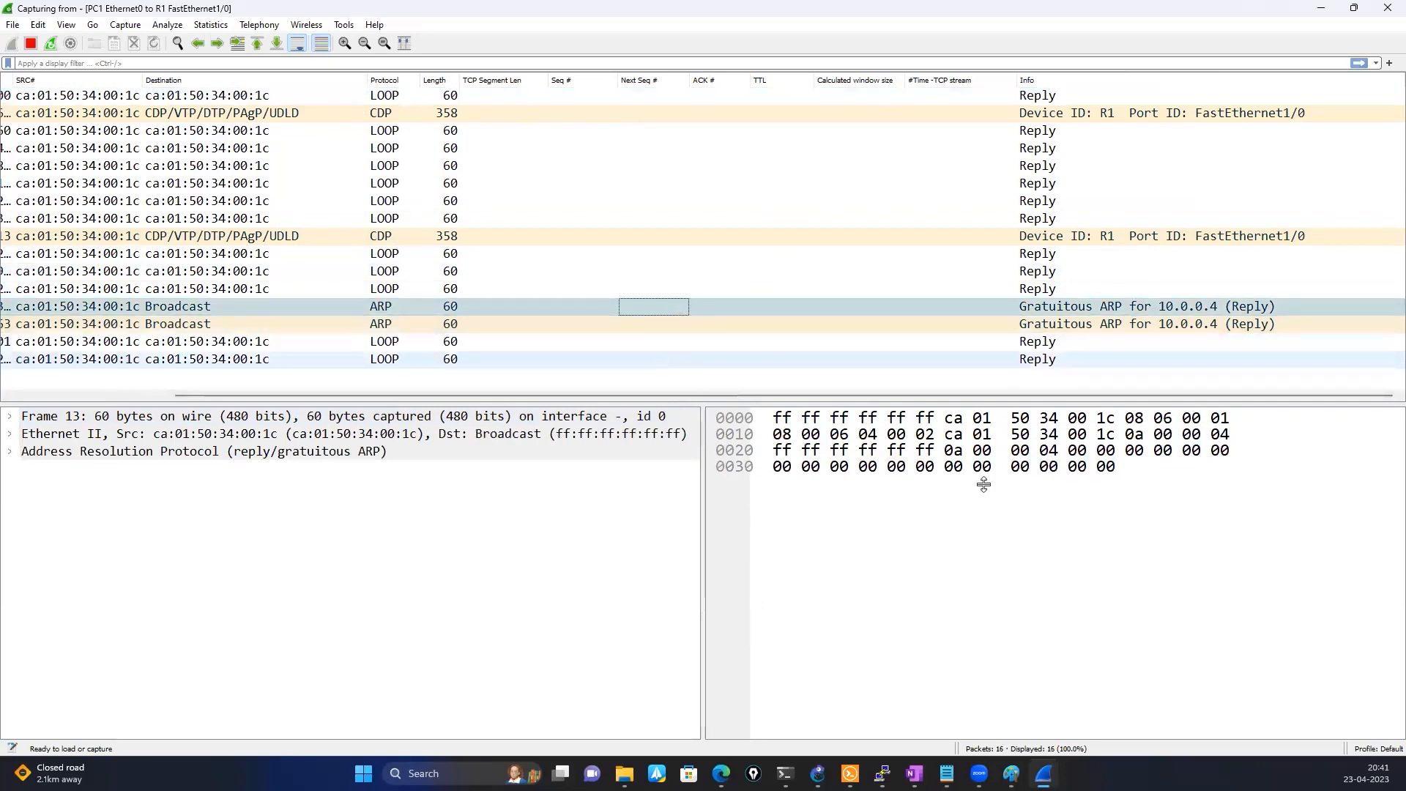
Switch to PC1's console and ping 10.0.0.4
mouse_move(849, 773)
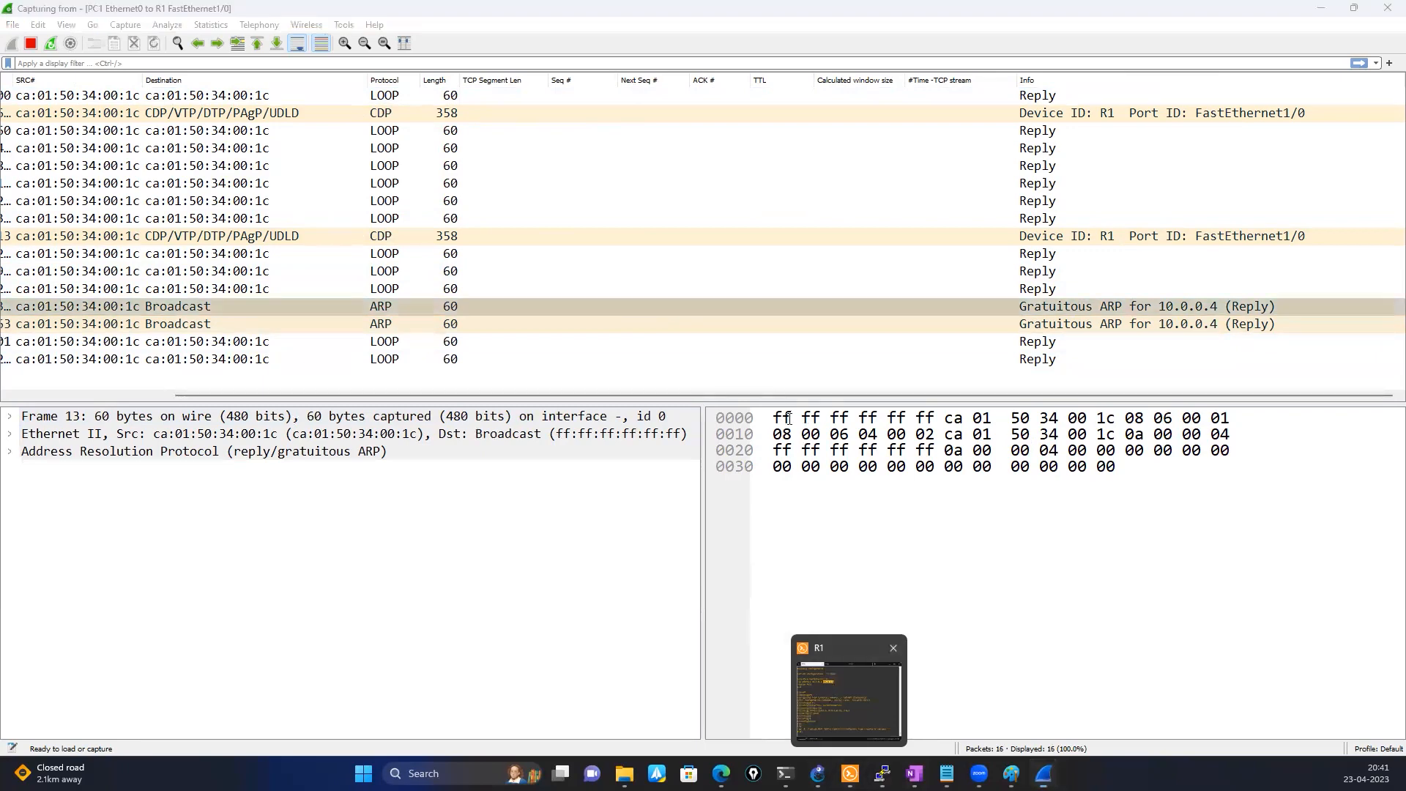
left_click(827, 686)
left_click(811, 315)
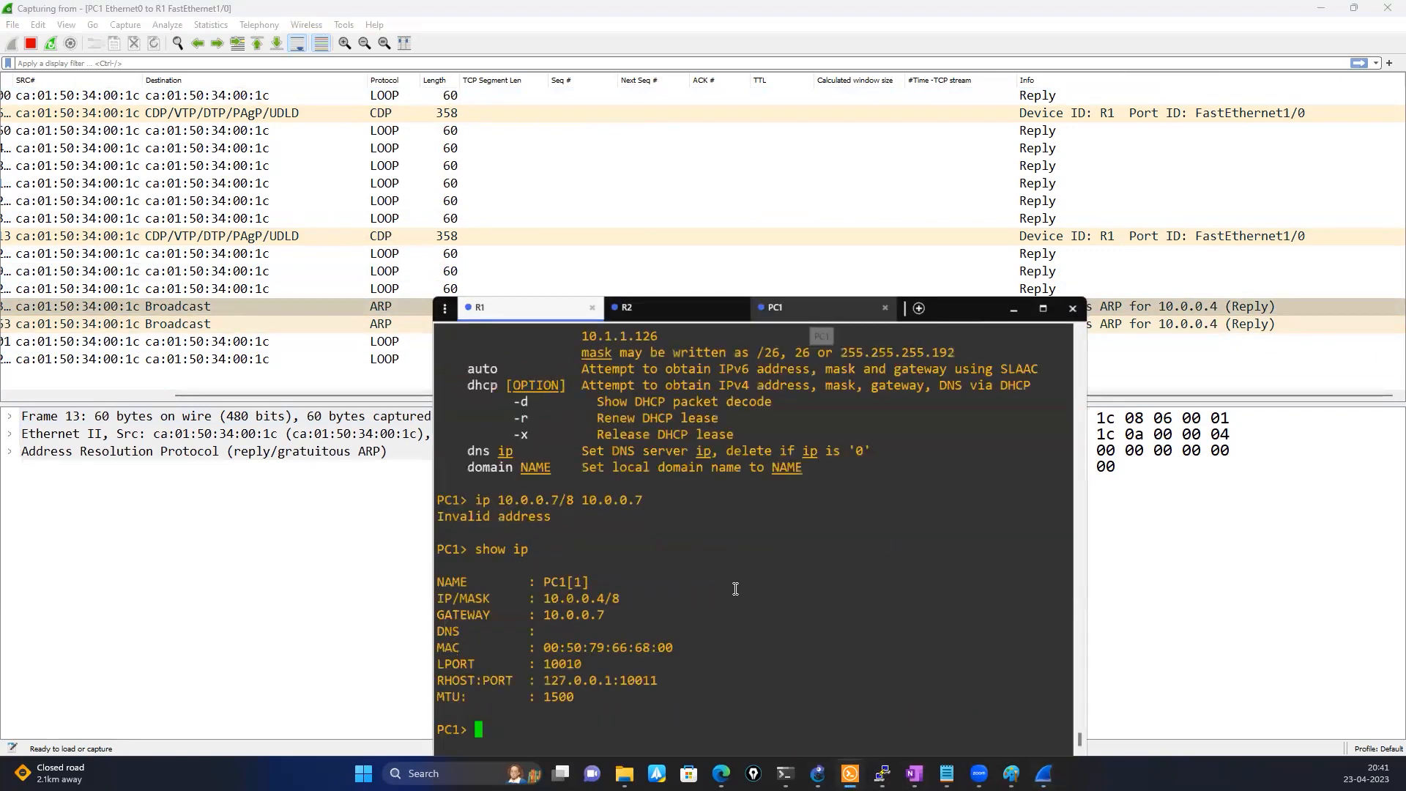
type("pi")
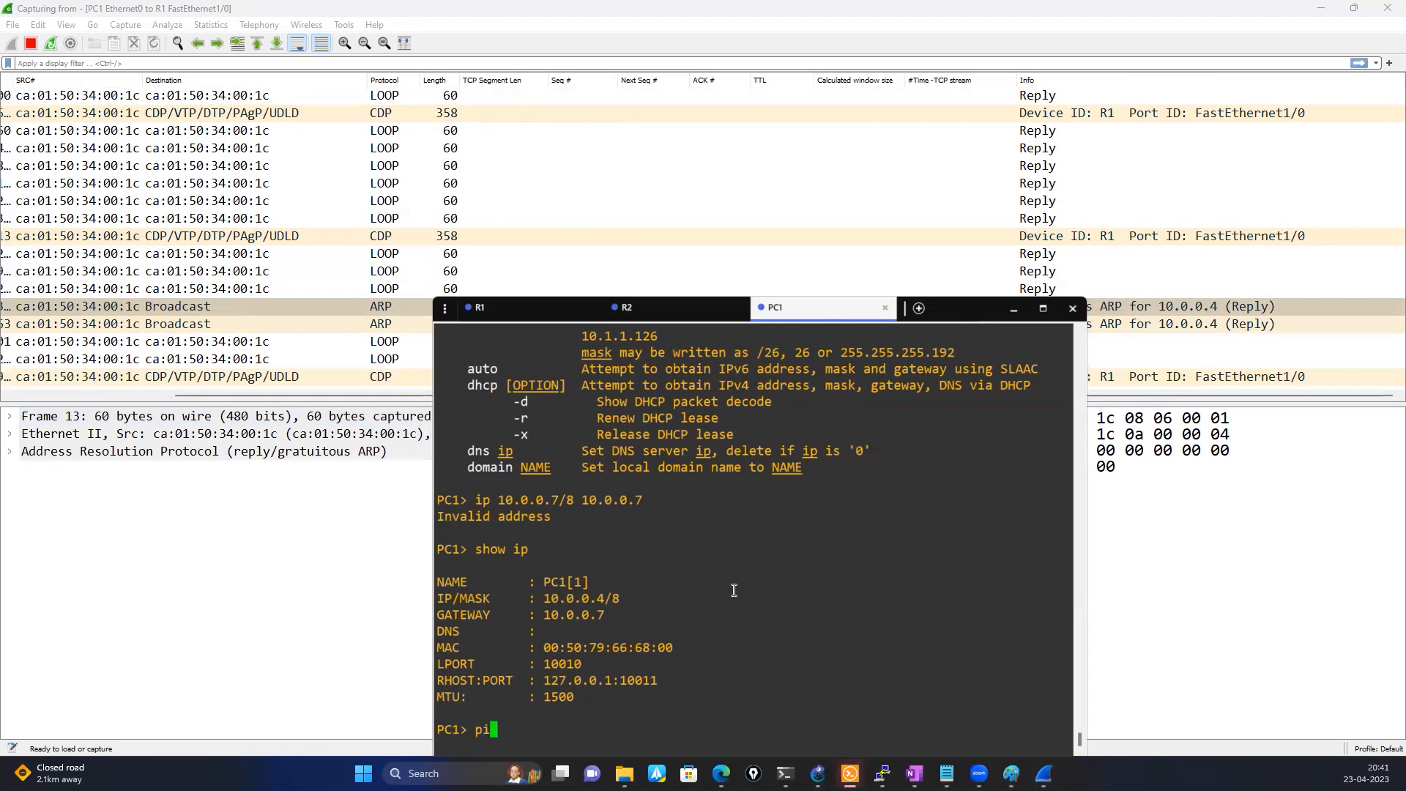
type("ng 10.0.0.4")
key("Return")
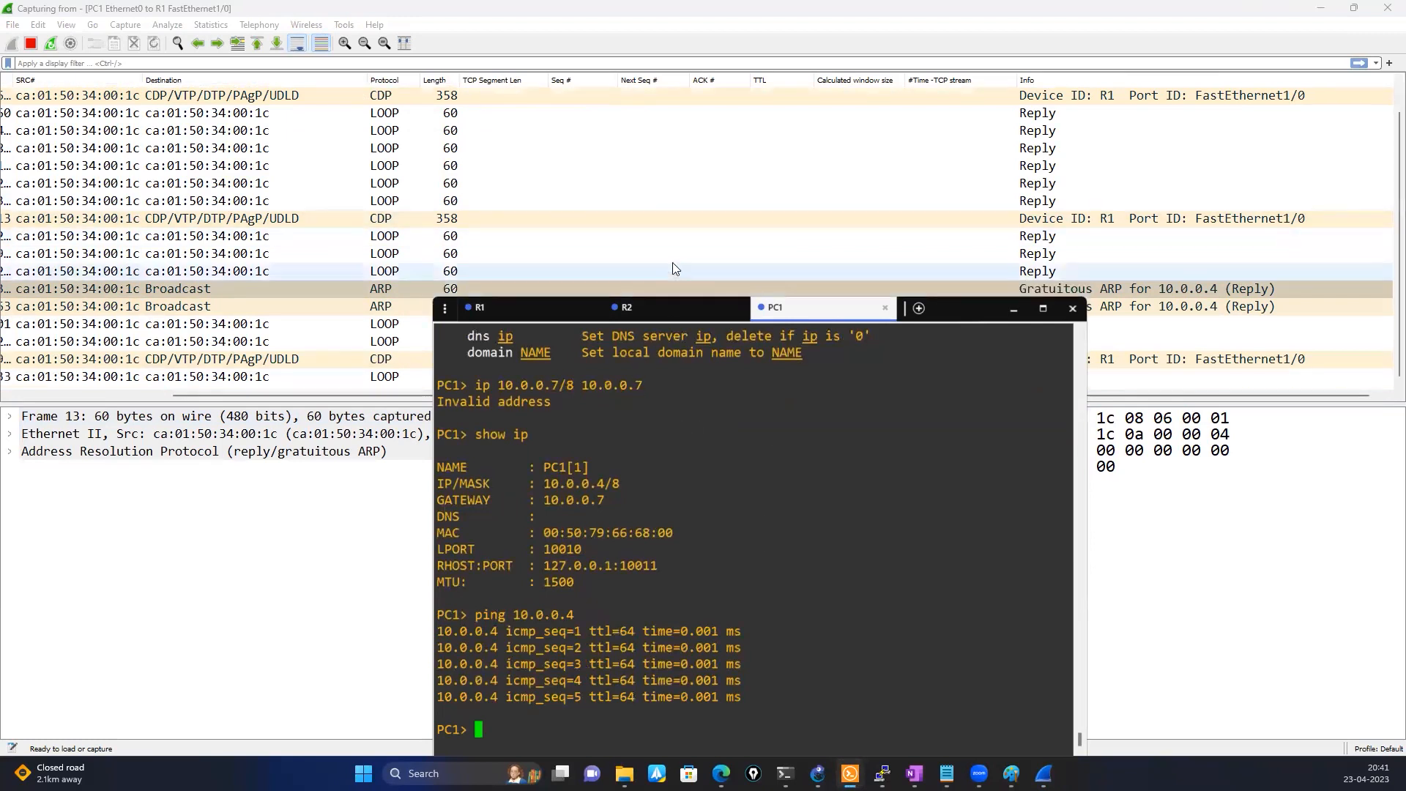
Return to R1's console and enter interface configuration mode for FastEthernet1/0
left_click(501, 321)
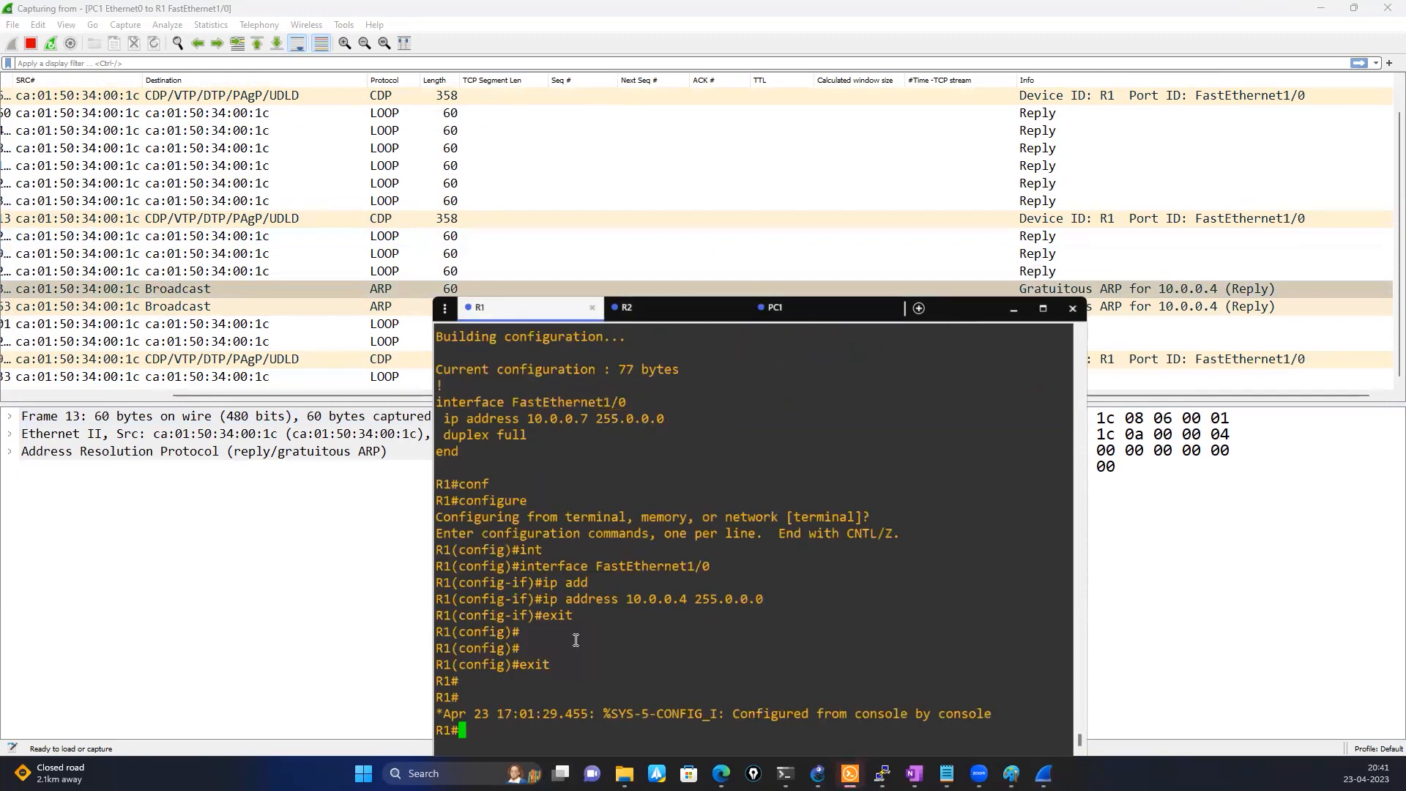
type("conf")
key("Tab")
key("Return")
key("Return")
type("int")
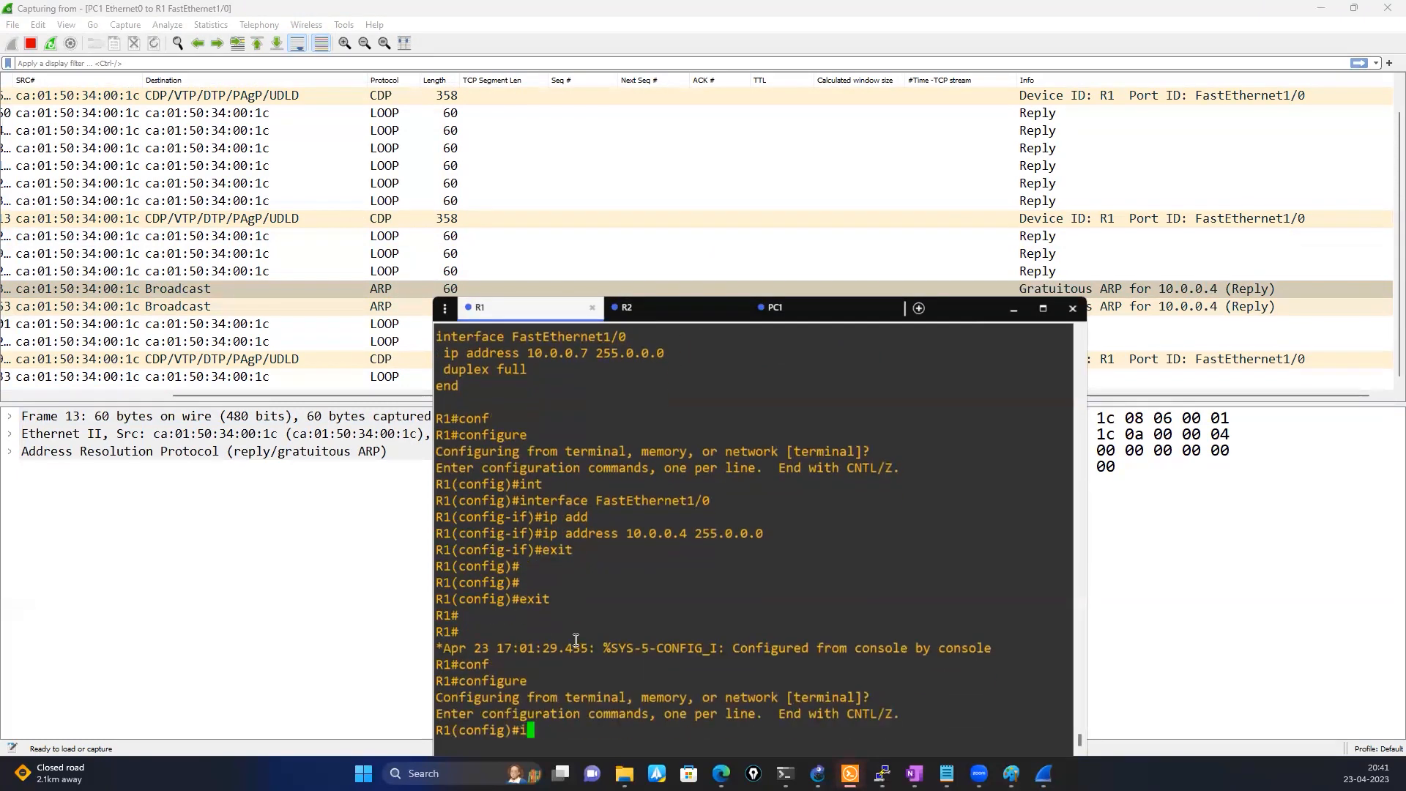
key("Tab")
double_click(657, 484)
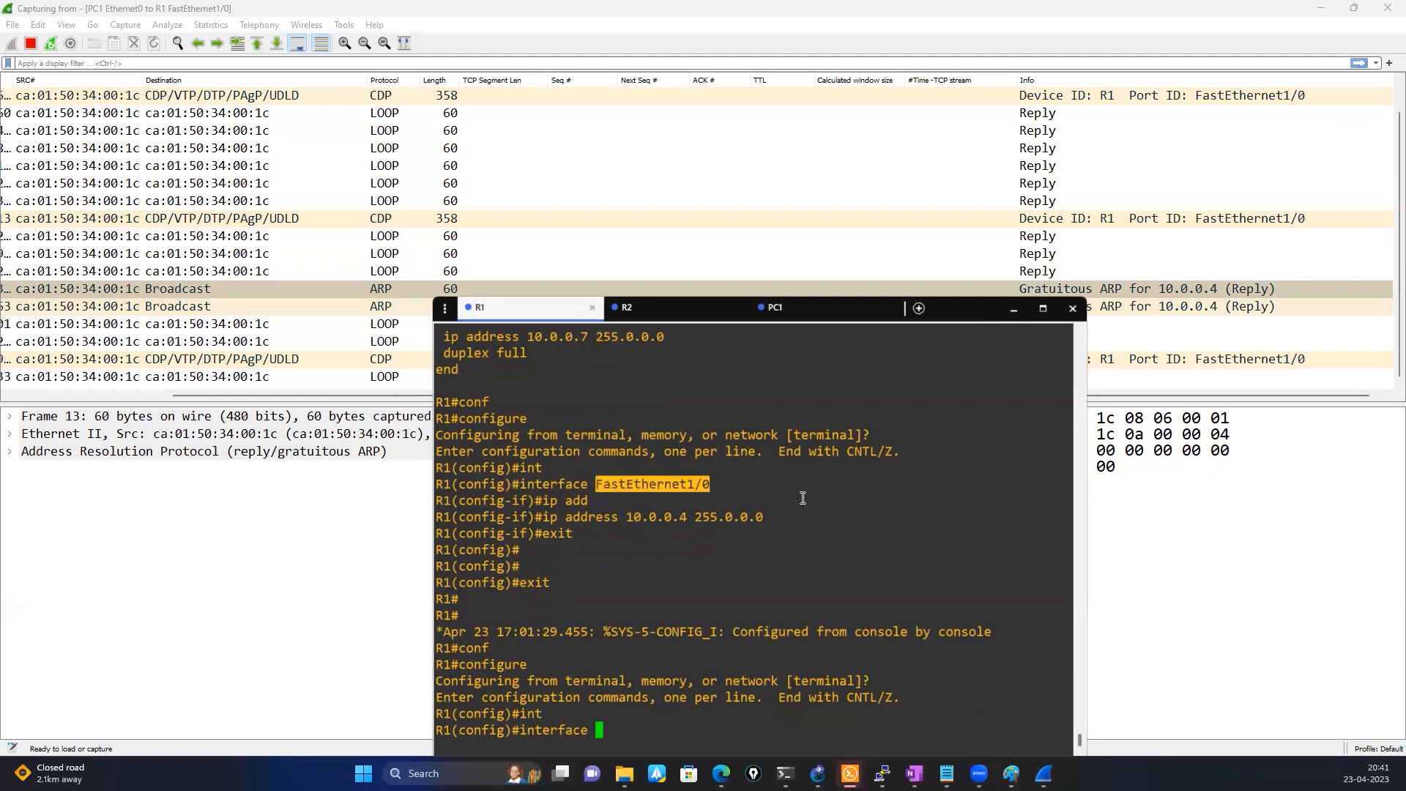
right_click(802, 497)
key("Return")
Shut down R1's FastEthernet1/0 interface and bring it back up with no shutdown
type("sh")
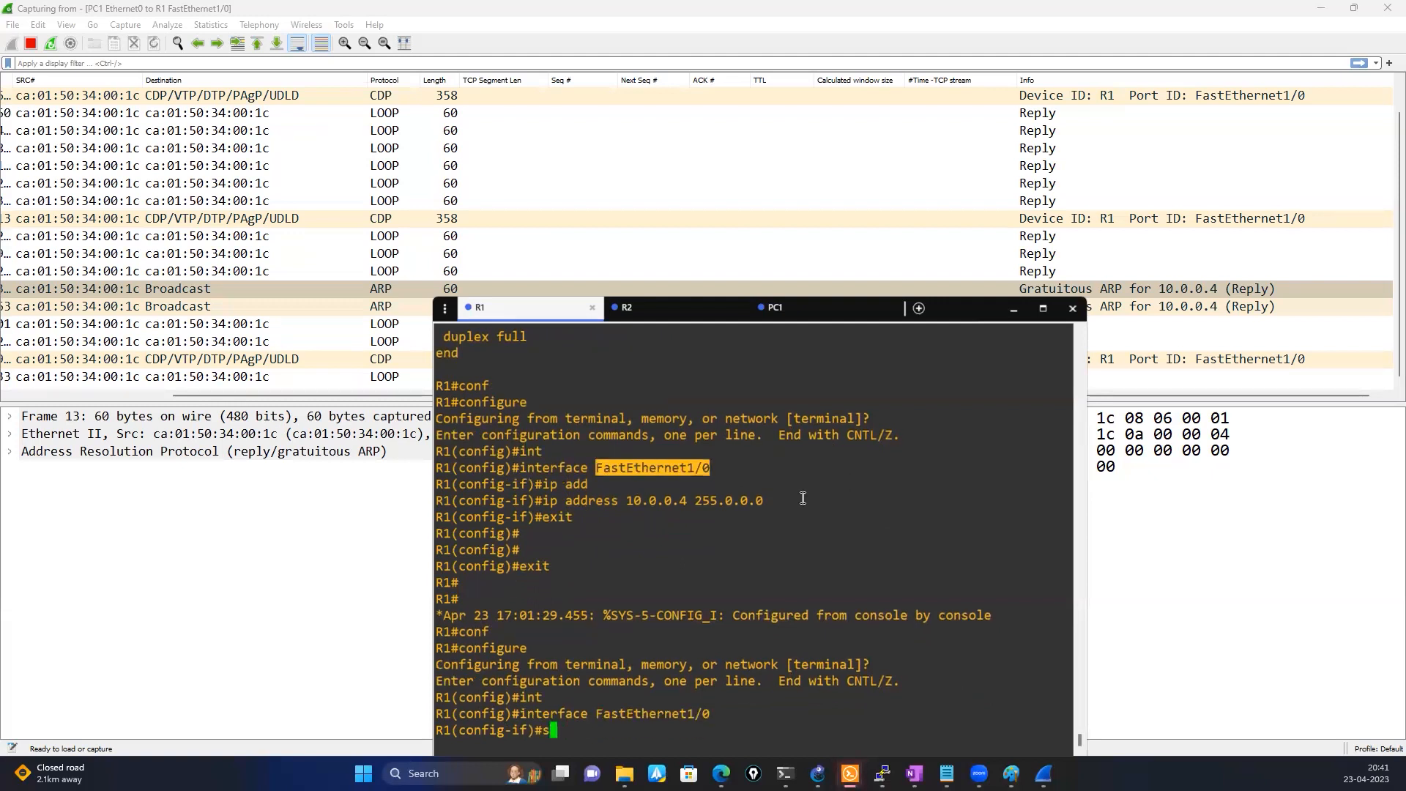
key("Return")
key("Return")
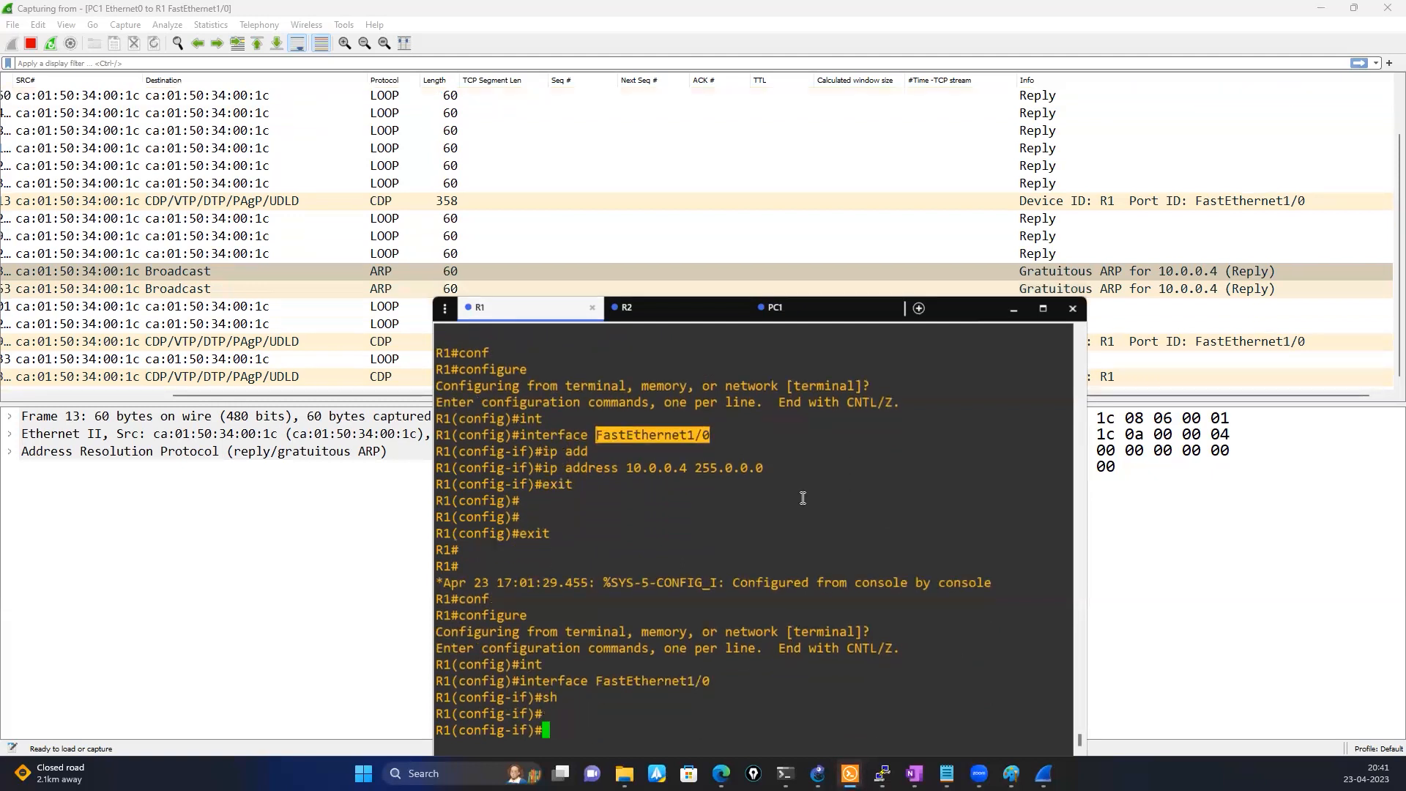
type("no sh")
key("Return")
key("Return")
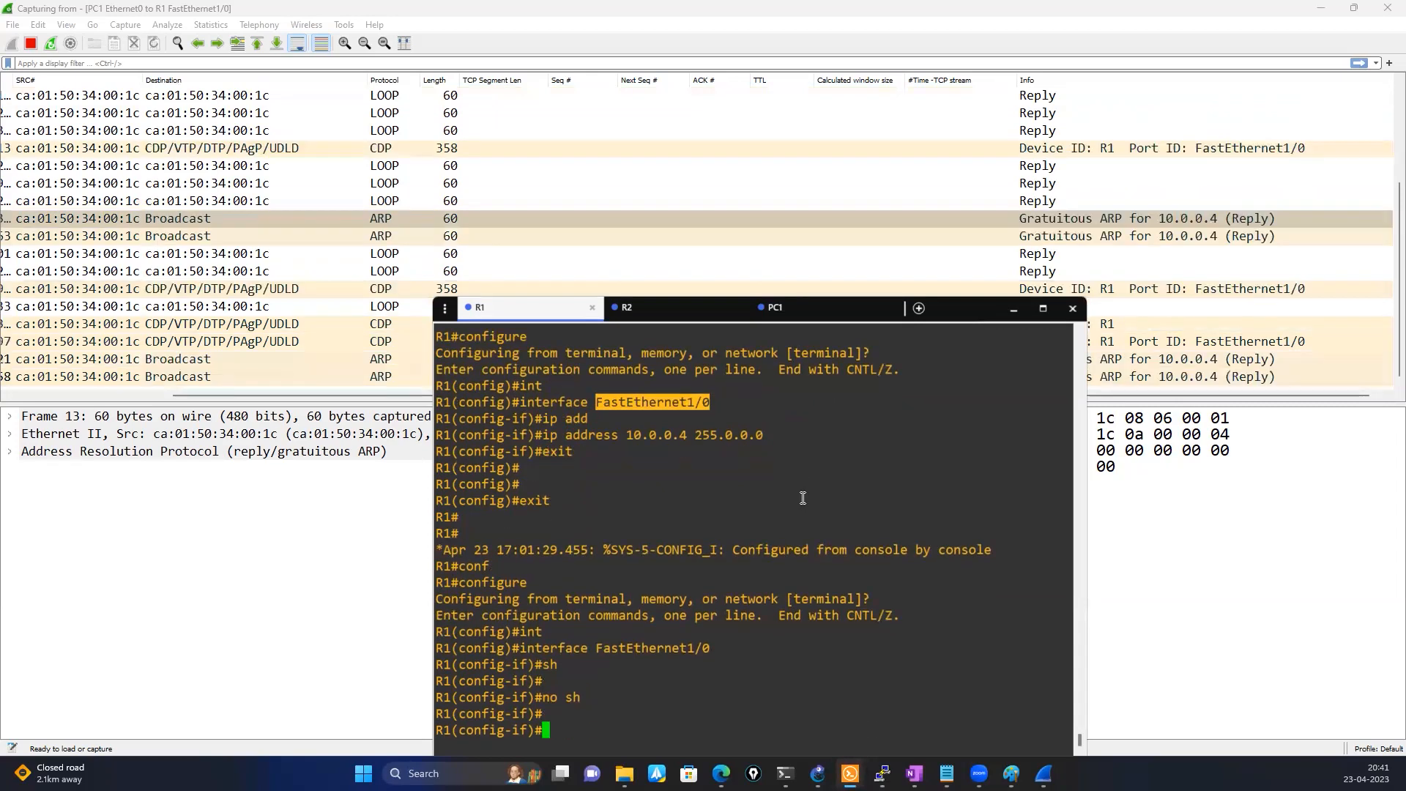
Leave interface and global configuration modes on R1, returning to the privileged prompt
type("exut")
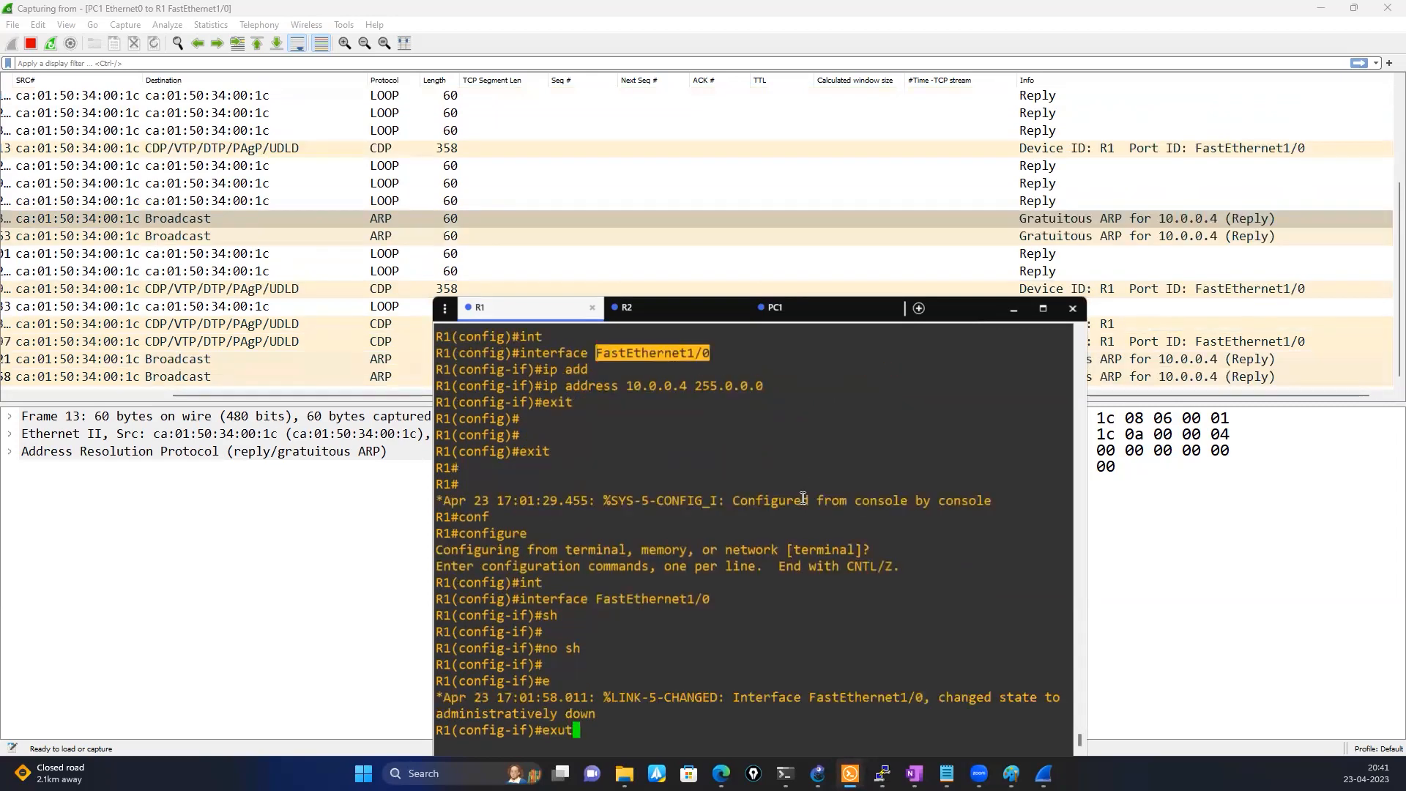
key("BackSpace")
key("BackSpace")
type("it")
key("Return")
key("Return")
key("Return")
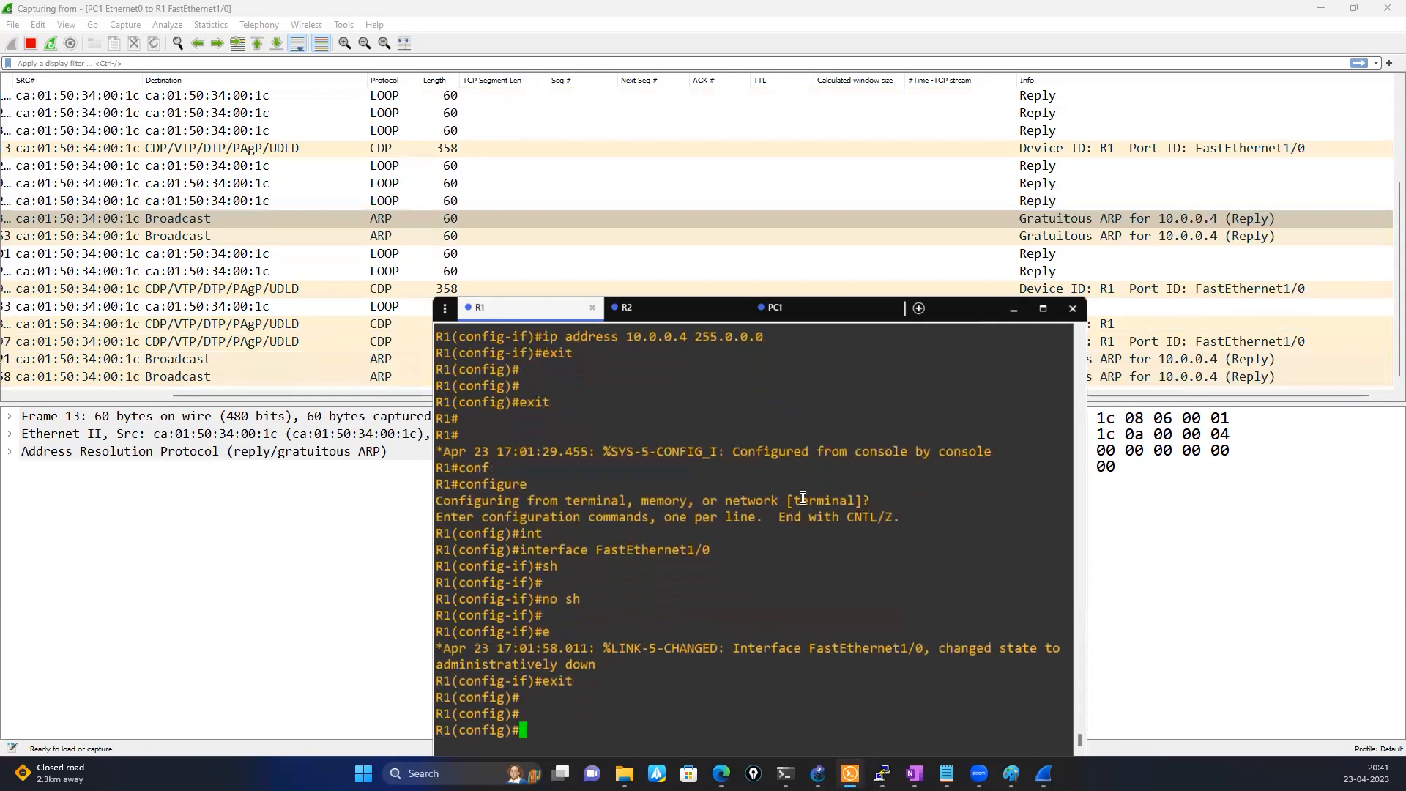
type("exit")
key("Return")
key("Return")
key("Return")
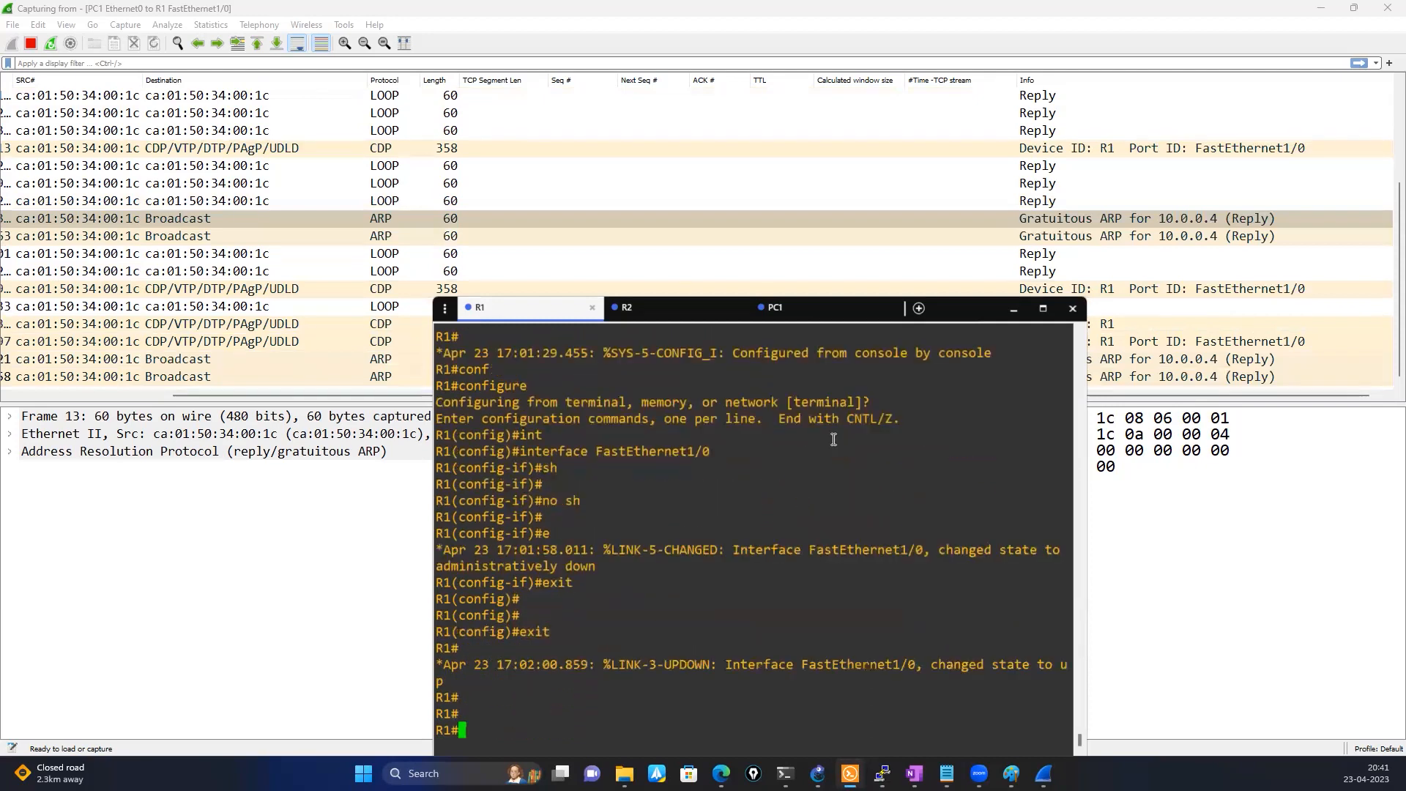
Minimize the console and expand the Address Resolution Protocol details of the first gratuitous ARP sent after the interface restart
left_click(1014, 309)
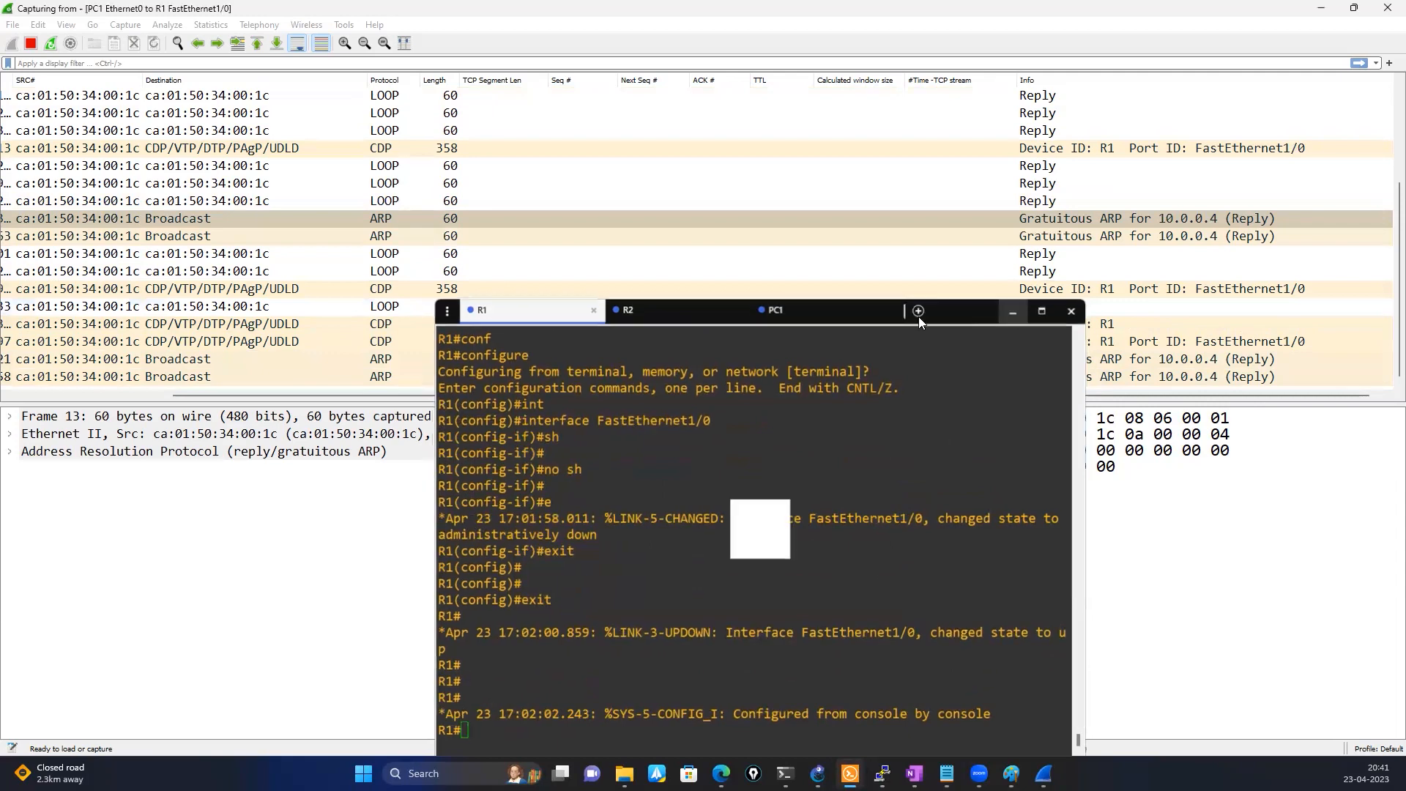
left_click_drag(724, 395, 859, 409)
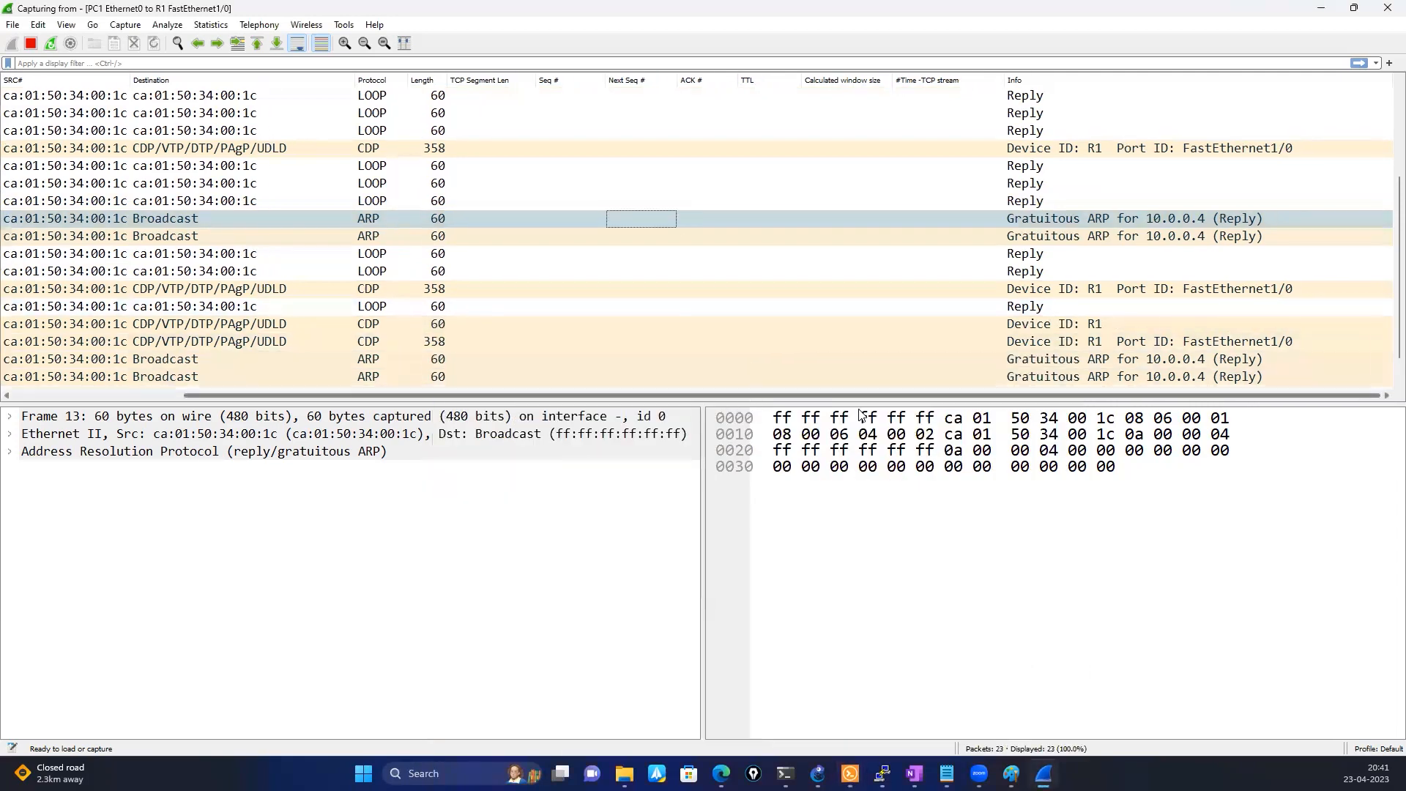
scroll(823, 335, "up", 2)
scroll(820, 334, "down", 2)
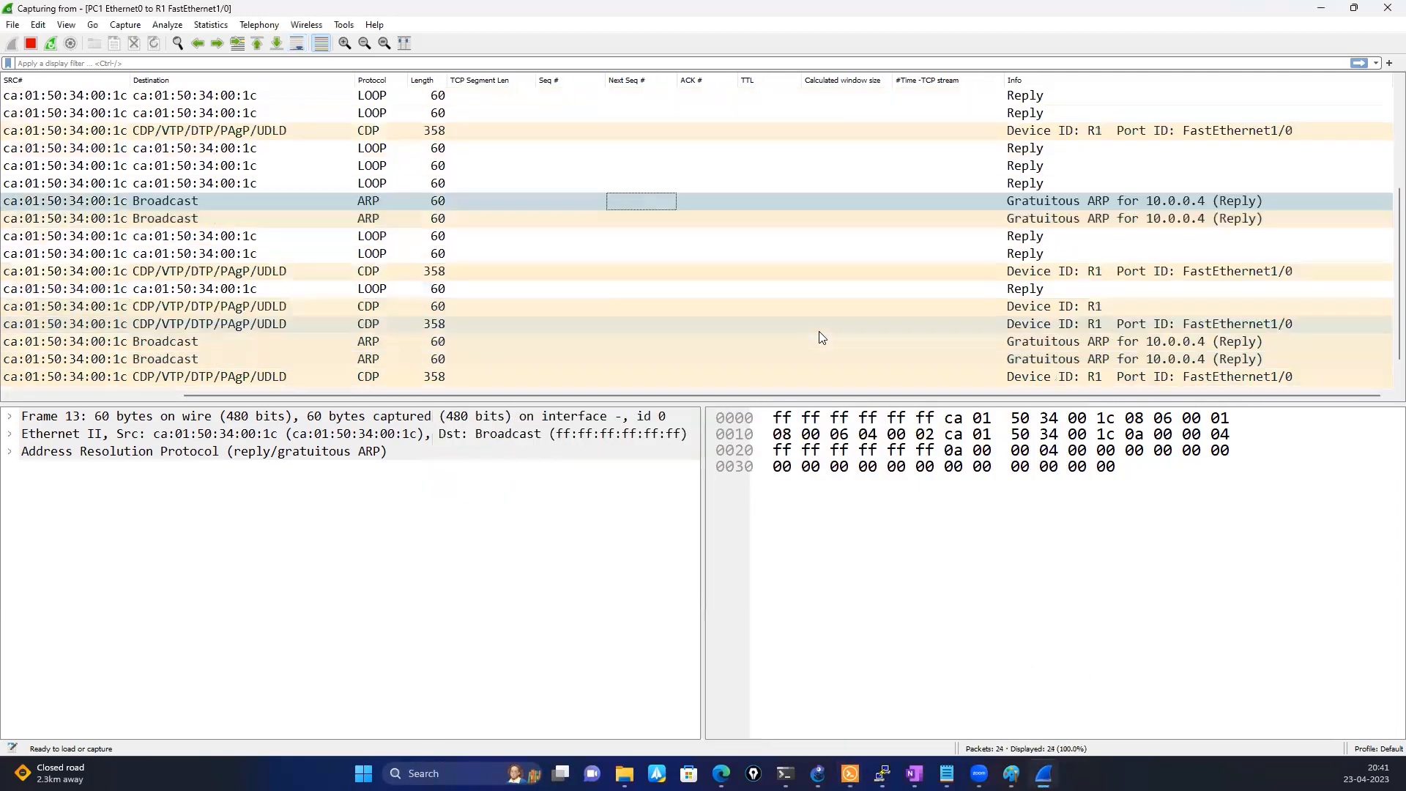
scroll(821, 337, "down", 1)
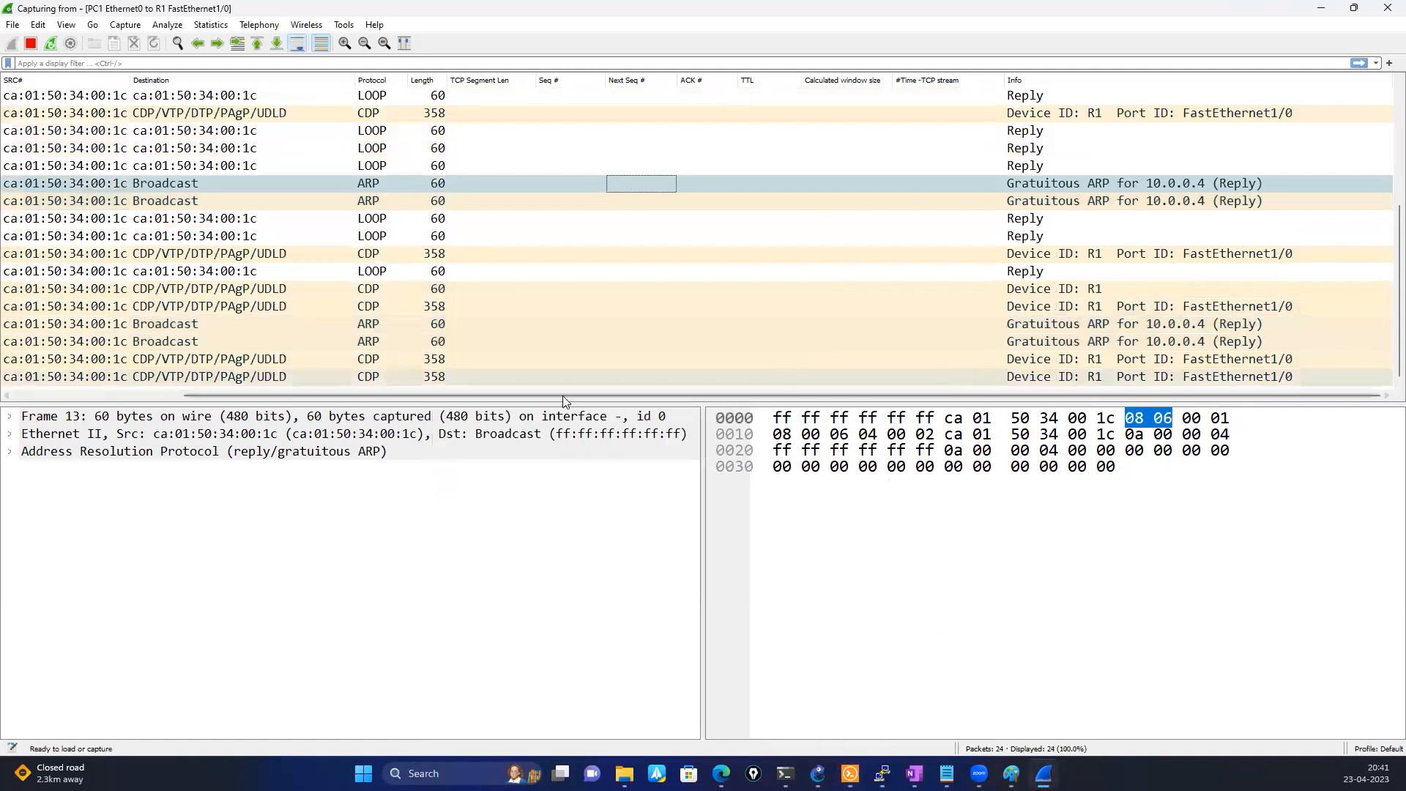
left_click(165, 324)
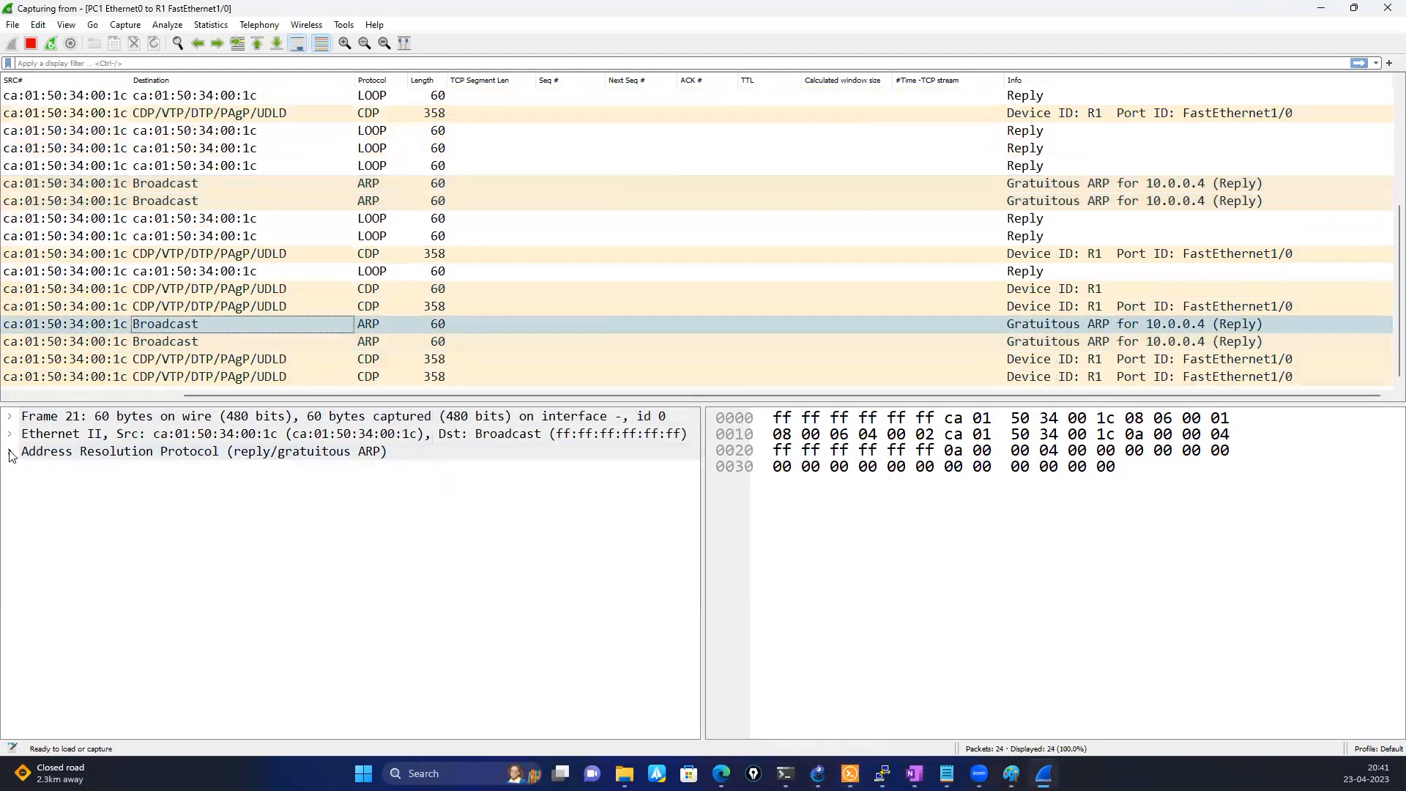
left_click(10, 452)
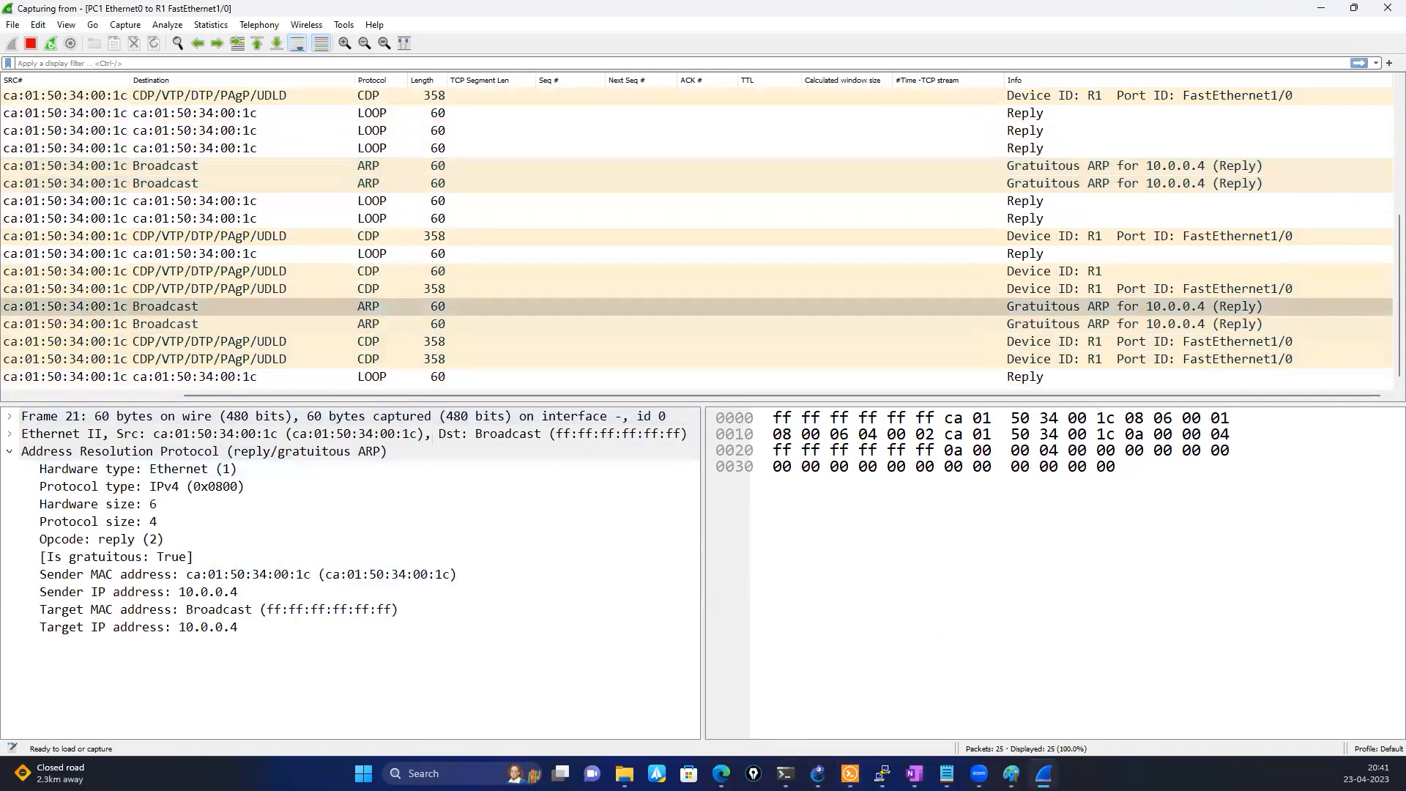
Bring back R1's console and show the brief IP status of all its interfaces
mouse_move(787, 773)
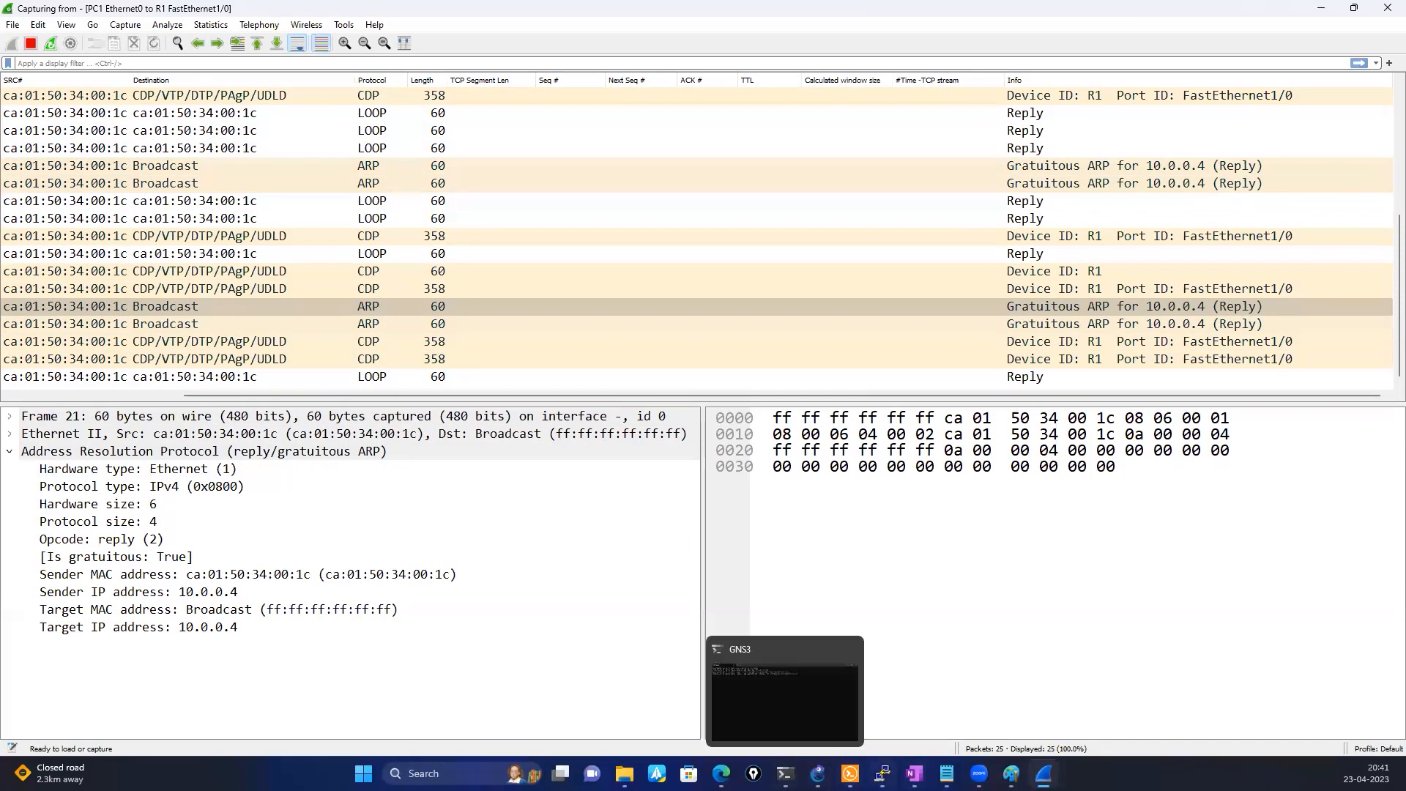
left_click(881, 774)
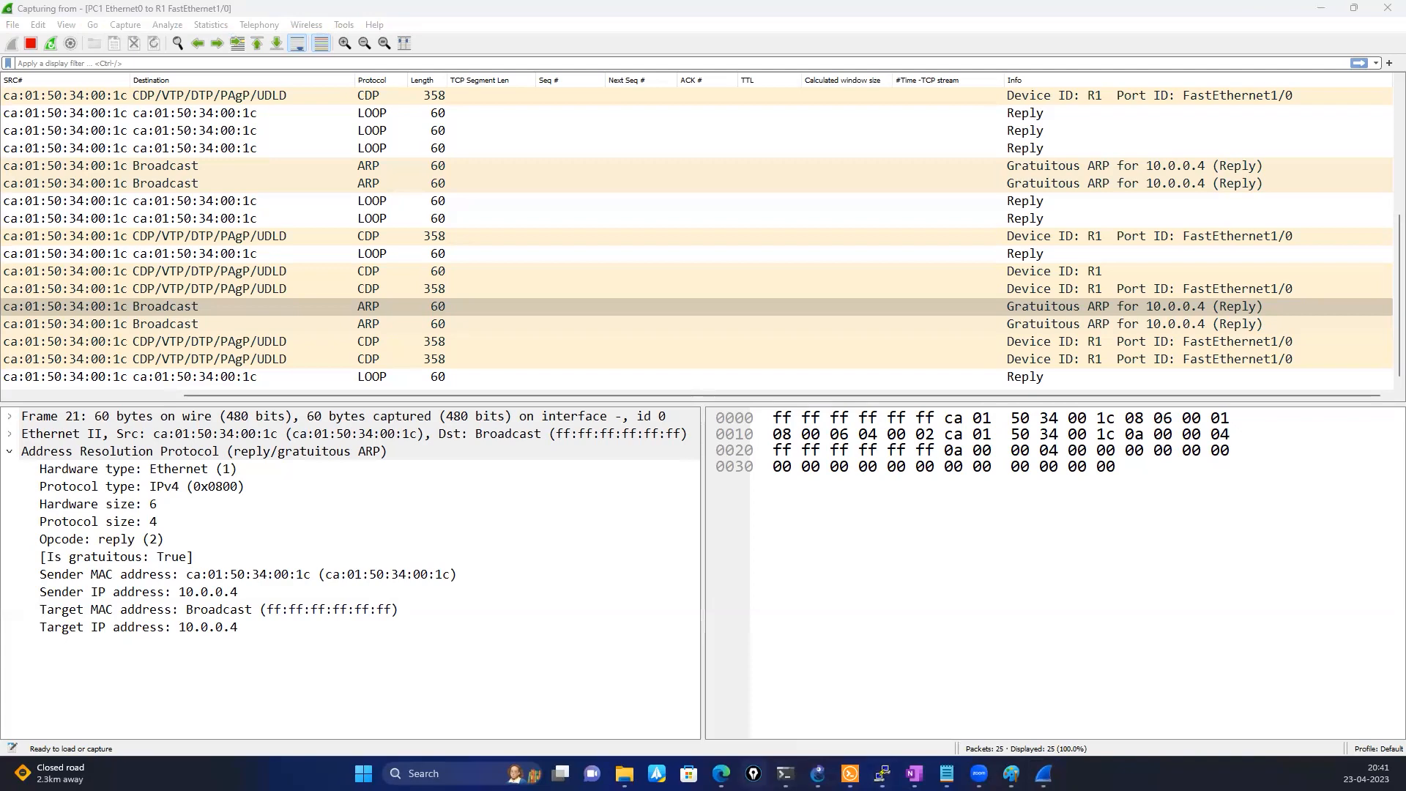
left_click(850, 773)
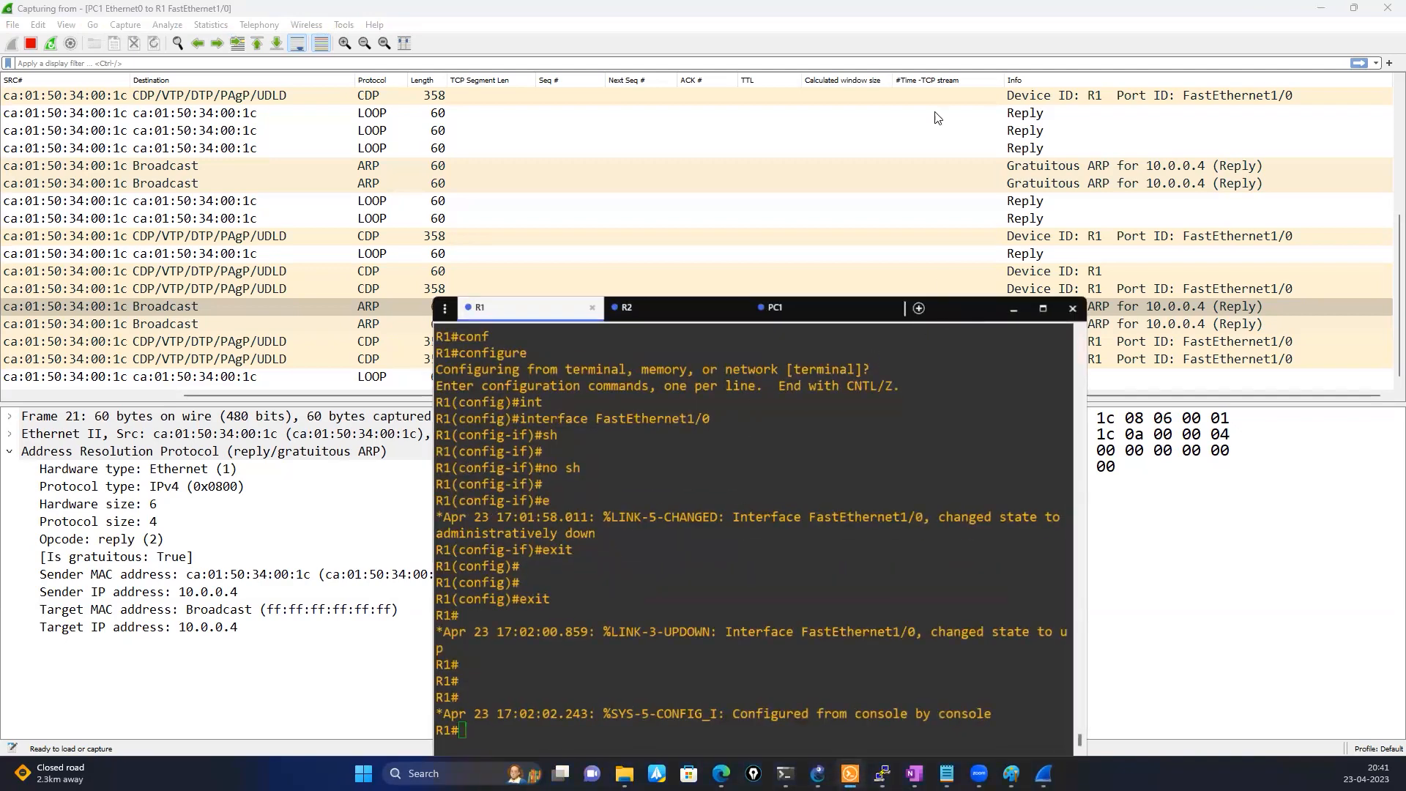
type("sh ip int")
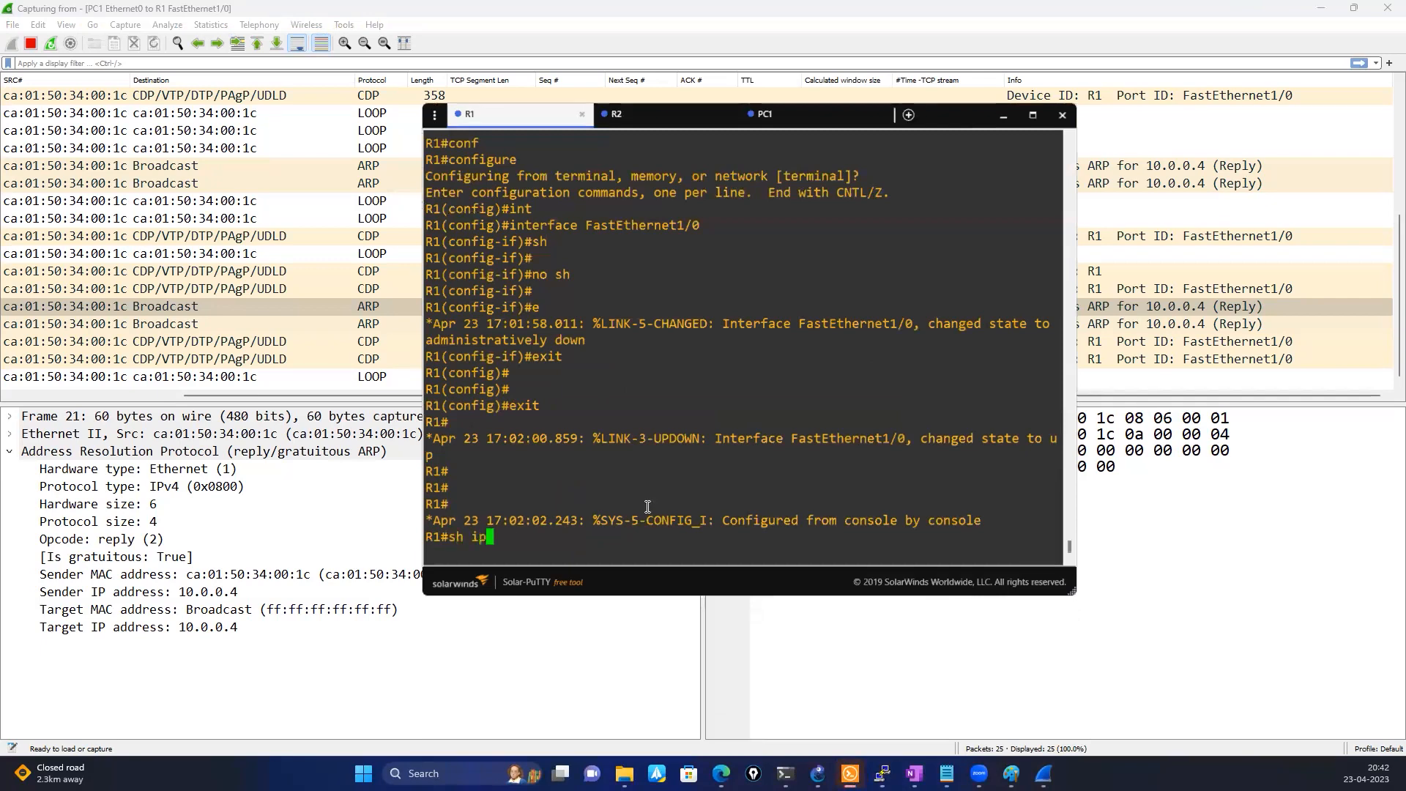
key("Tab")
type("br")
key("Tab")
key("Return")
key("Return")
key("Return")
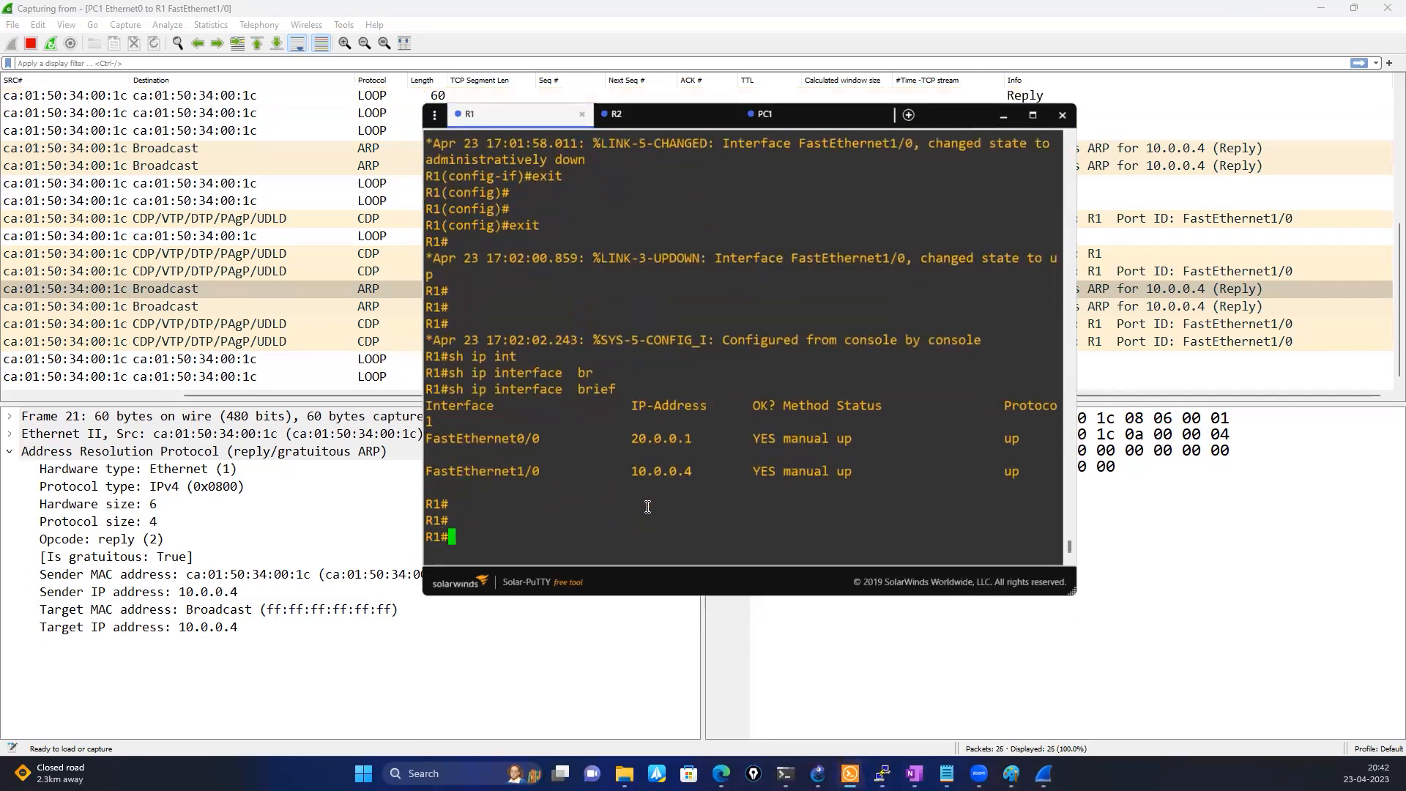
Try to assign 10.0.0.4/8 with gateway 10.0.0.7 to PC1 in its console
left_click(792, 118)
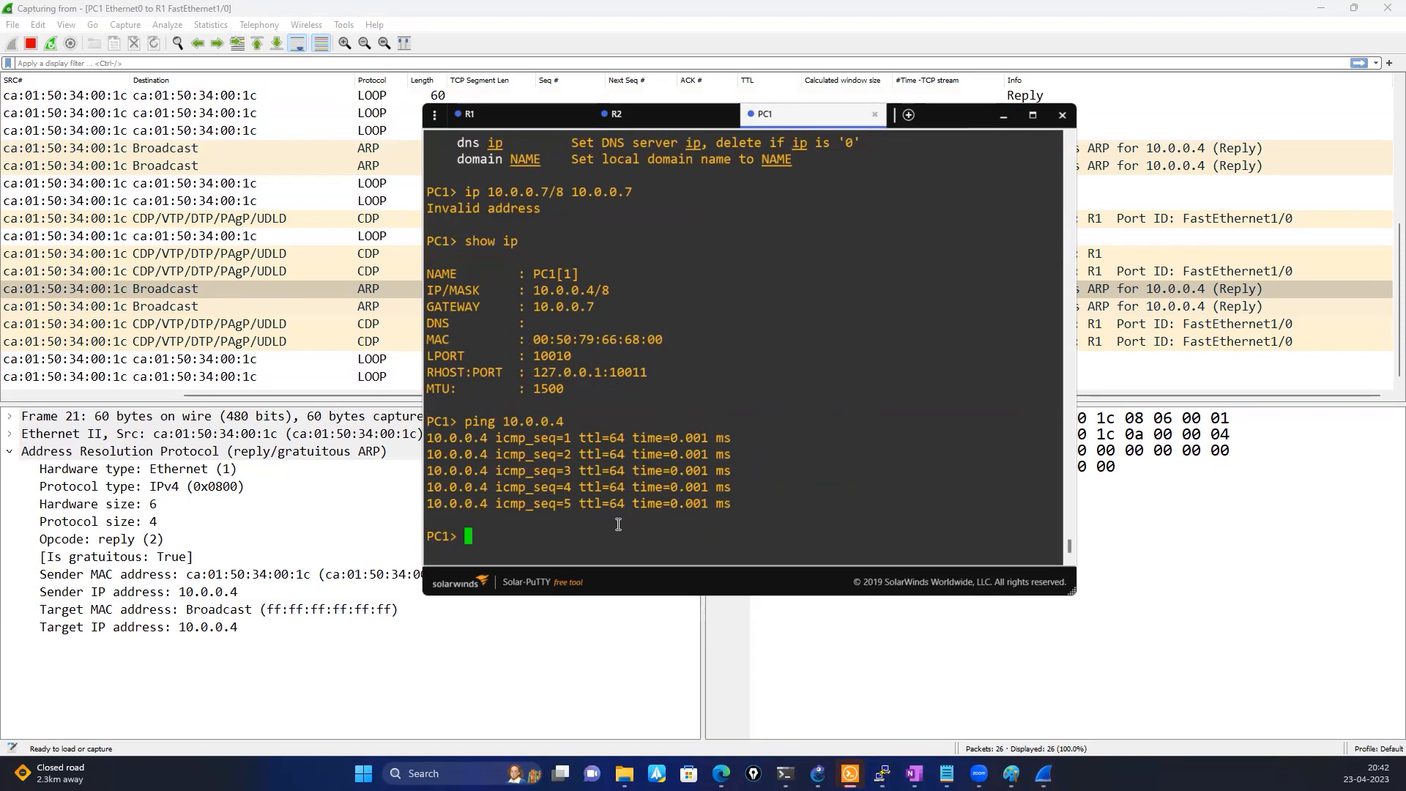
type("ip ")
type("add")
key("BackSpace")
key("BackSpace")
key("BackSpace")
key("BackSpace")
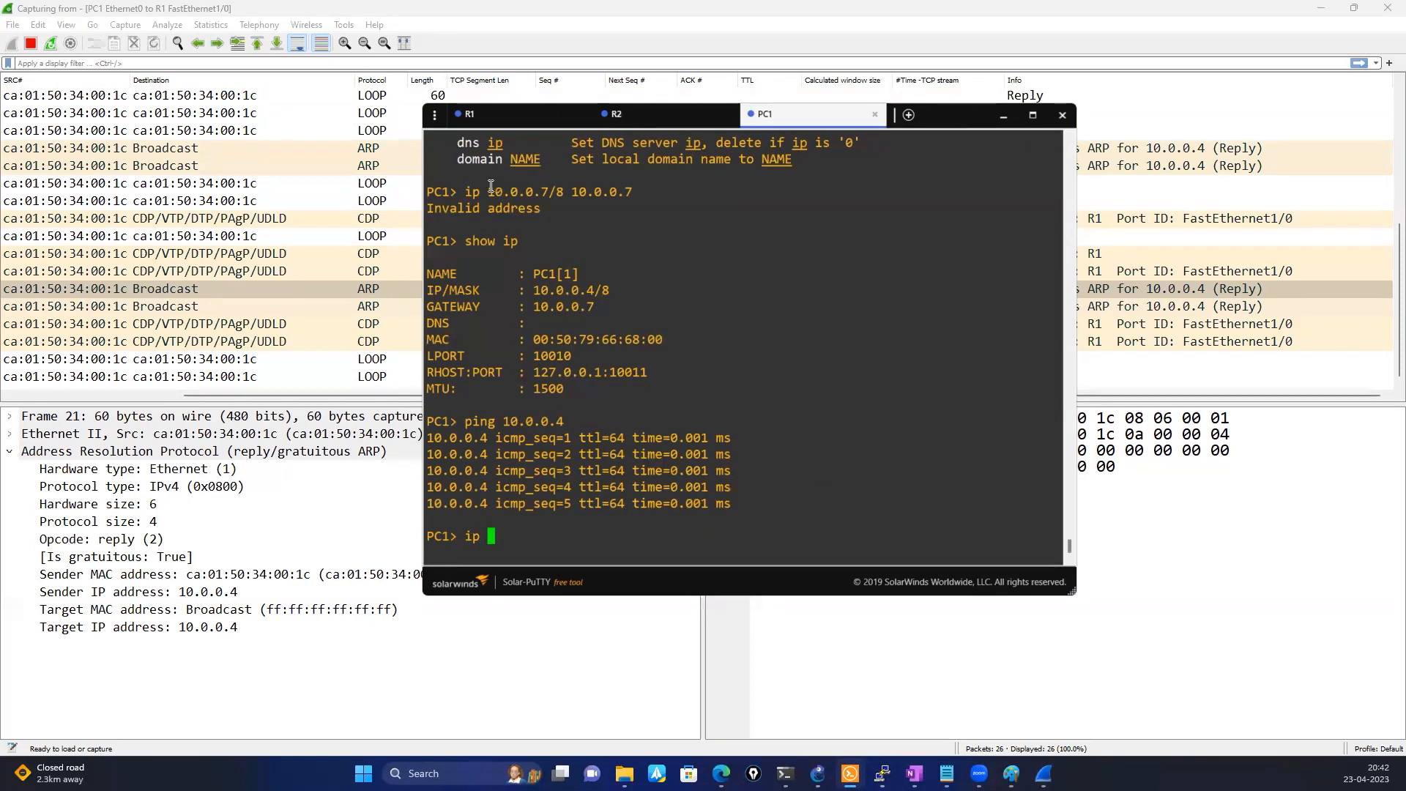
left_click_drag(488, 189, 542, 189)
right_click(719, 399)
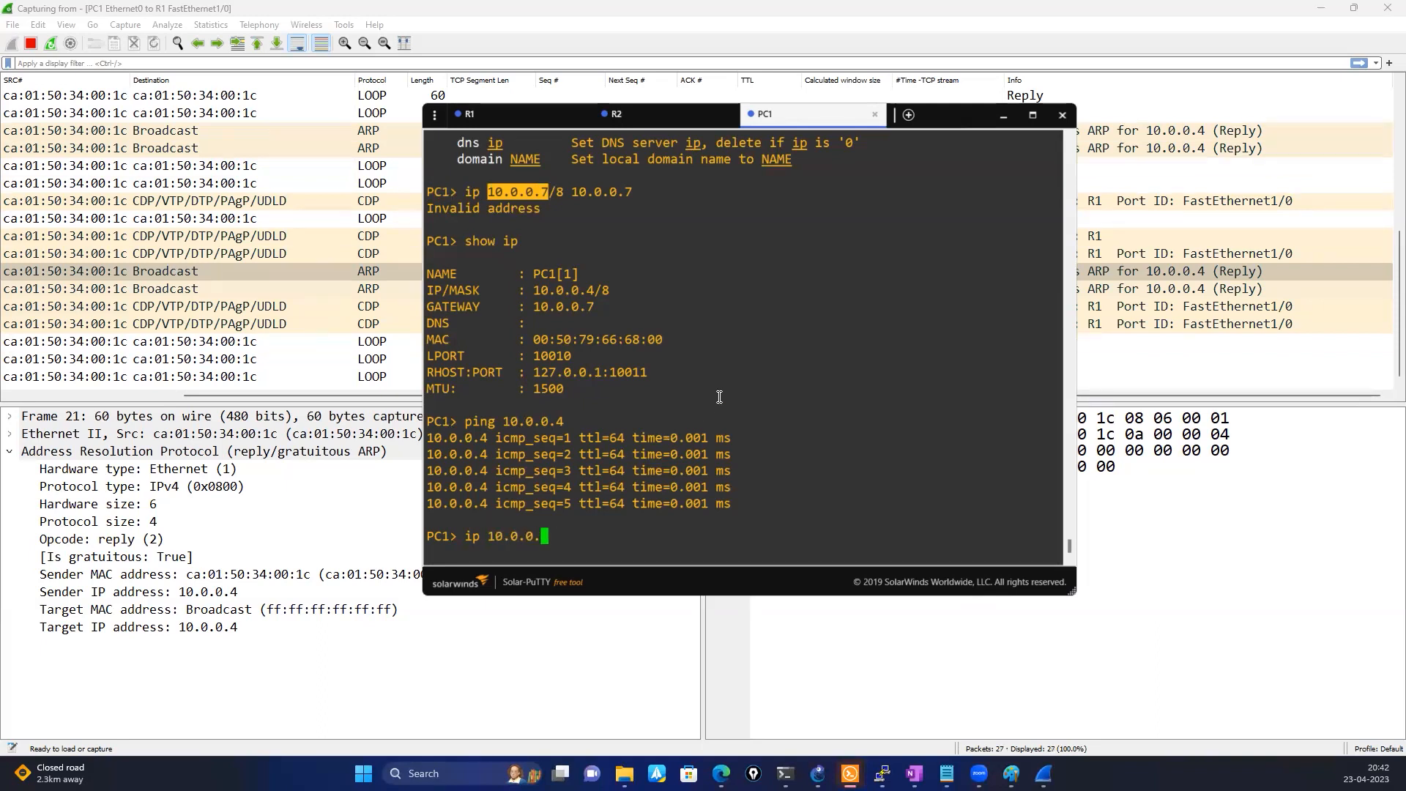
type("4")
key("BackSpace")
type("/8 10.0.0.")
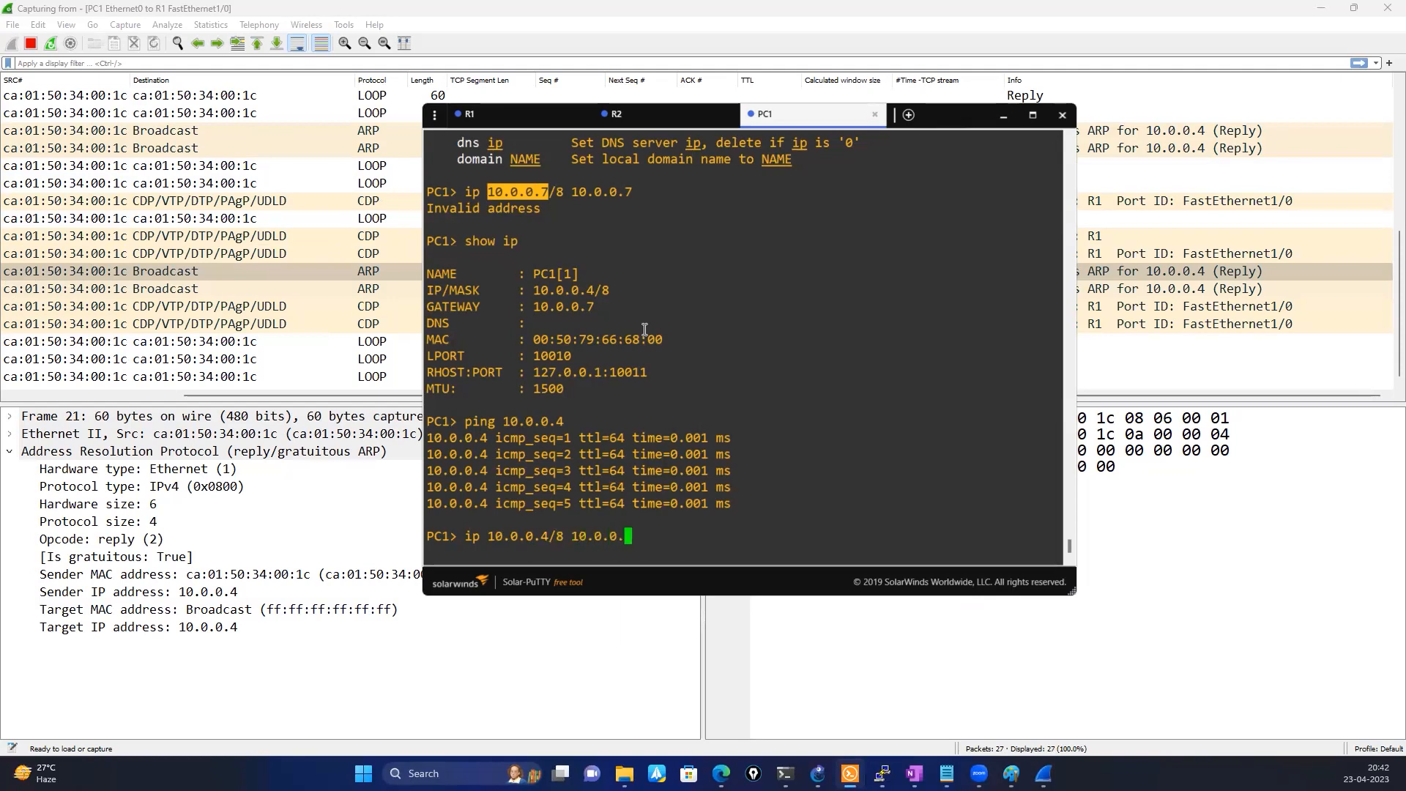
type("7")
key("Return")
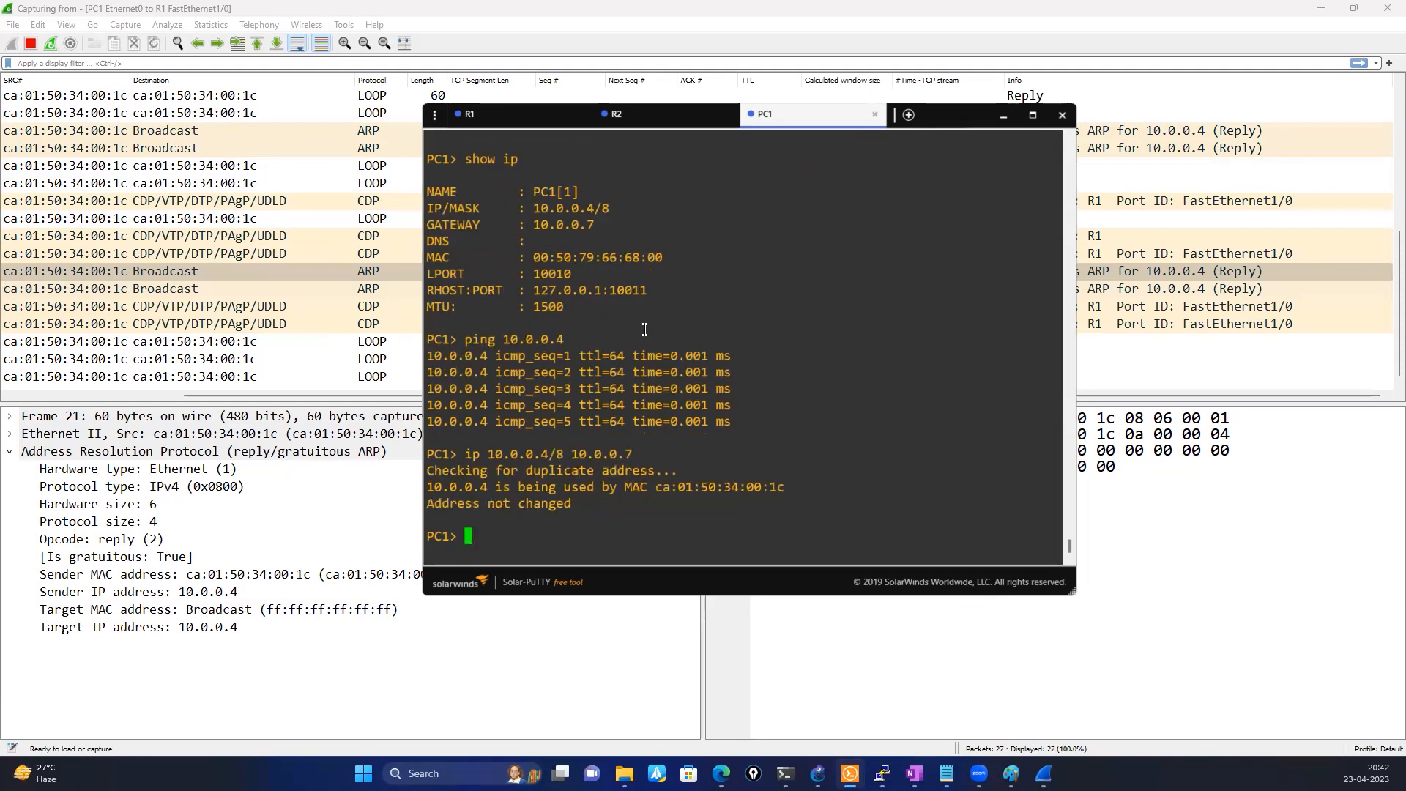
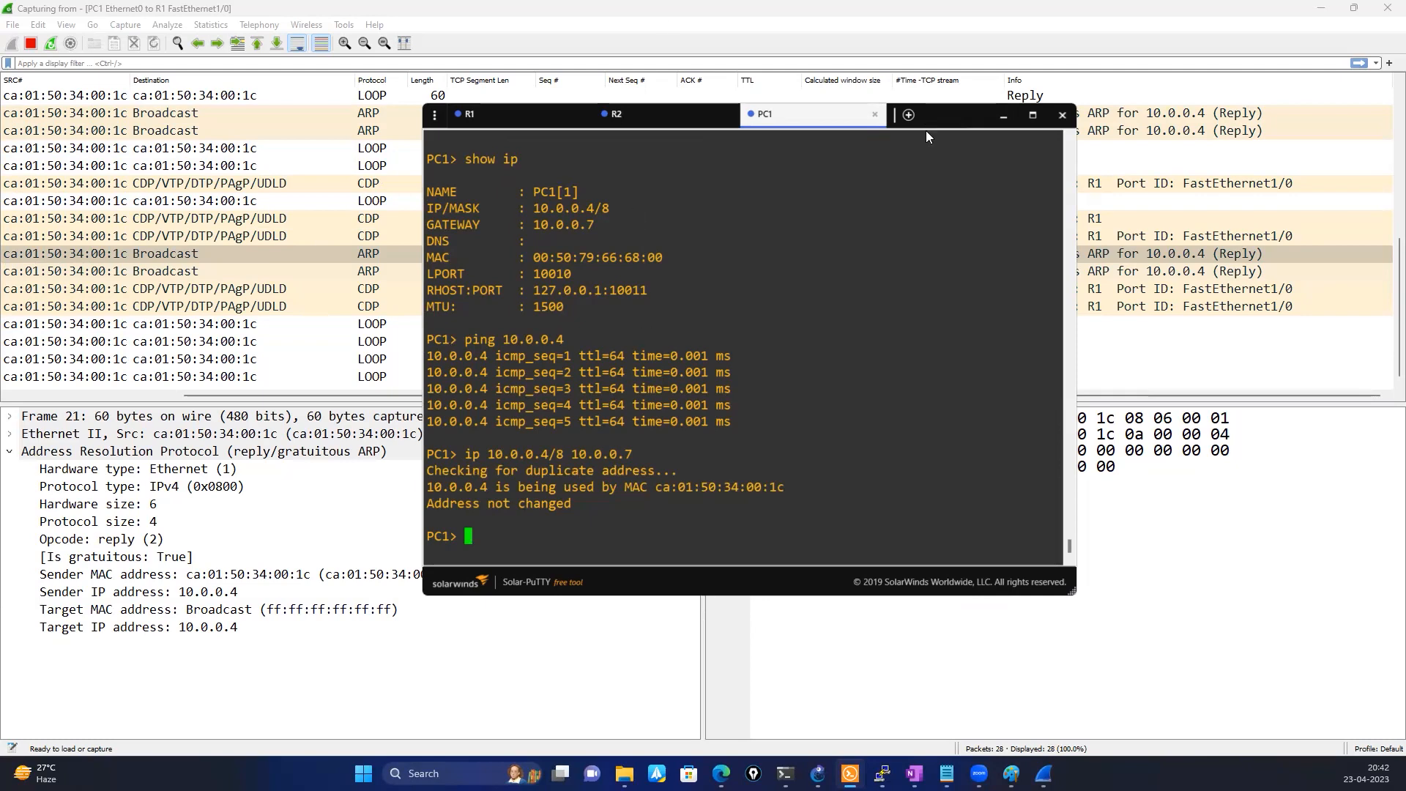
Move the console window lower and examine the latest captured packets along with their packet numbers and timing columns
left_click_drag(926, 130, 874, 406)
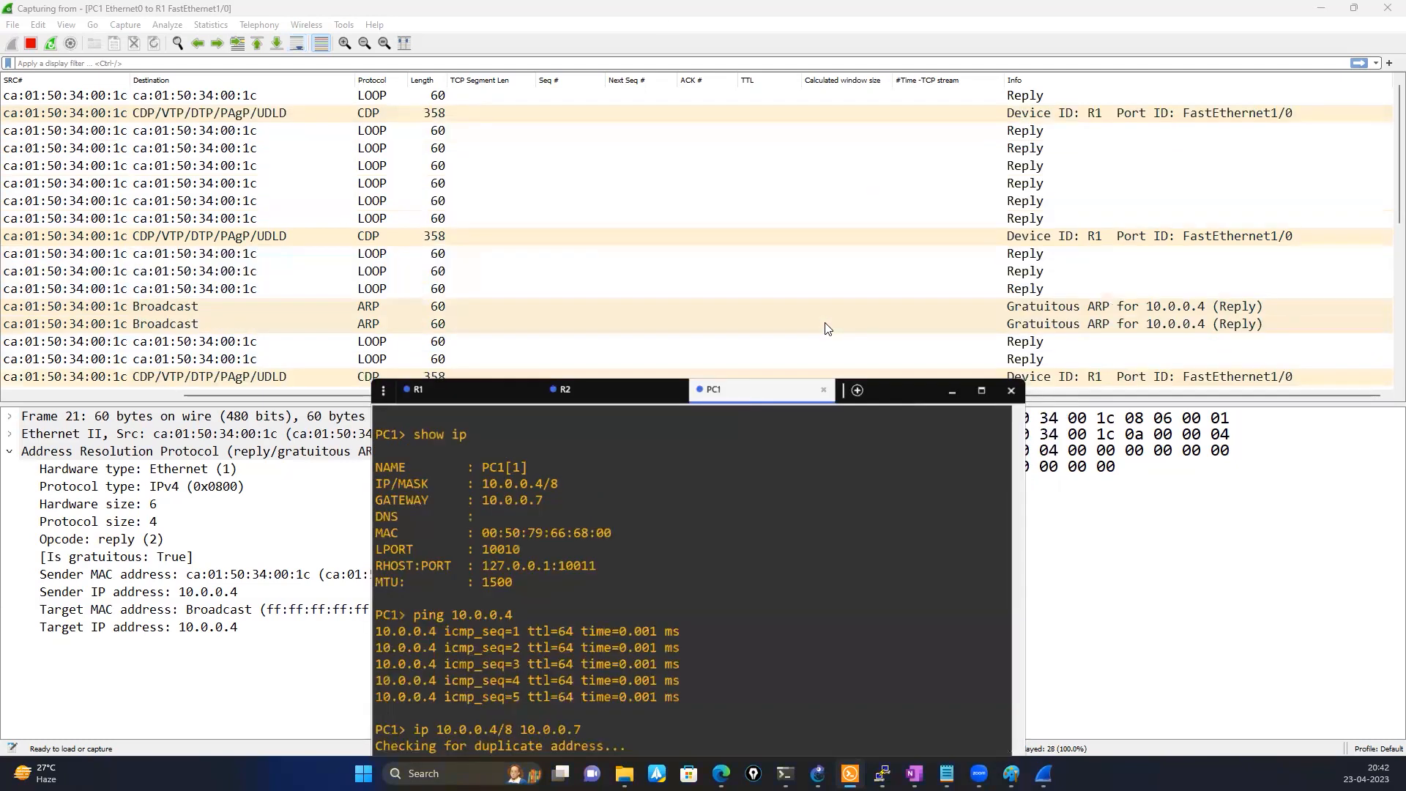
scroll(828, 328, "down", 4)
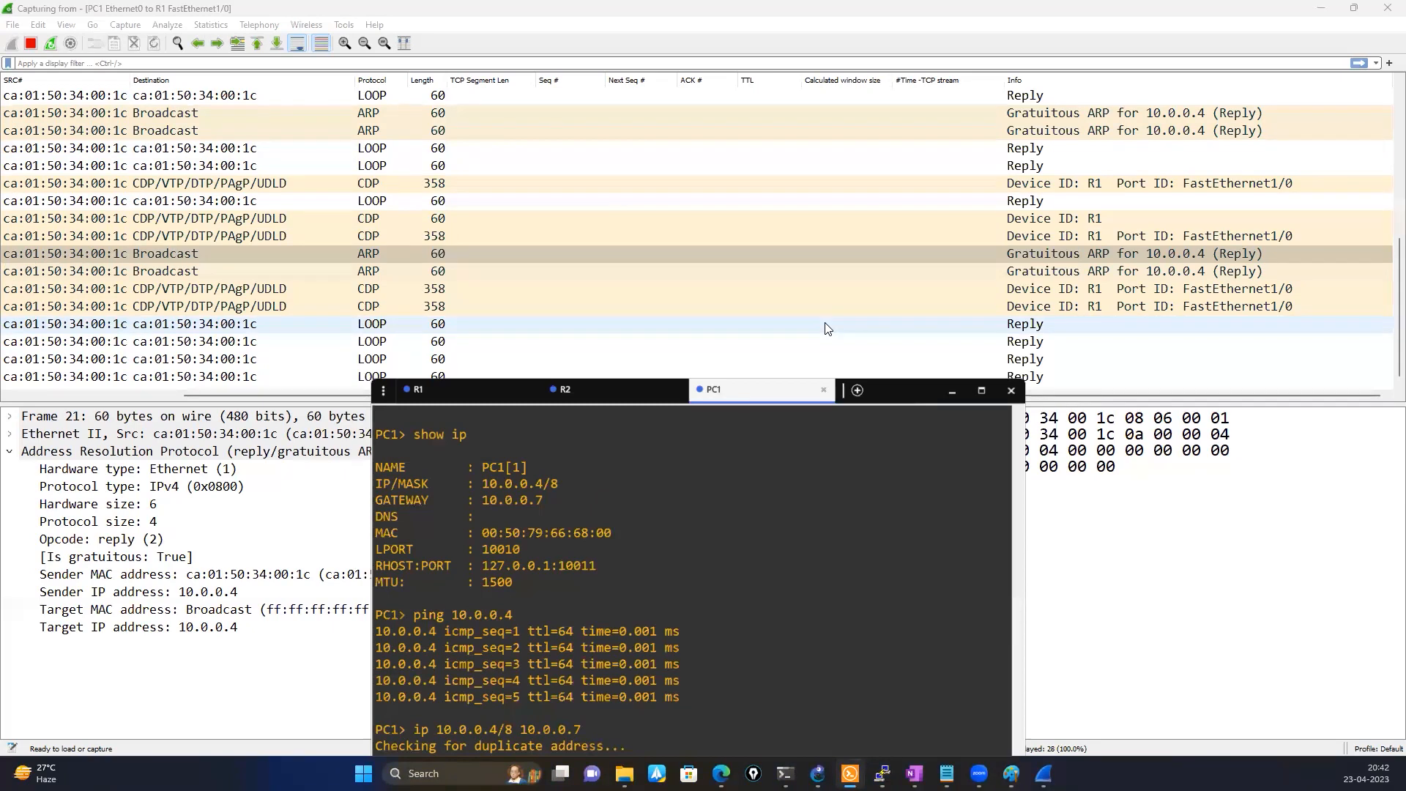
left_click(1088, 401)
left_click_drag(1095, 391, 571, 398)
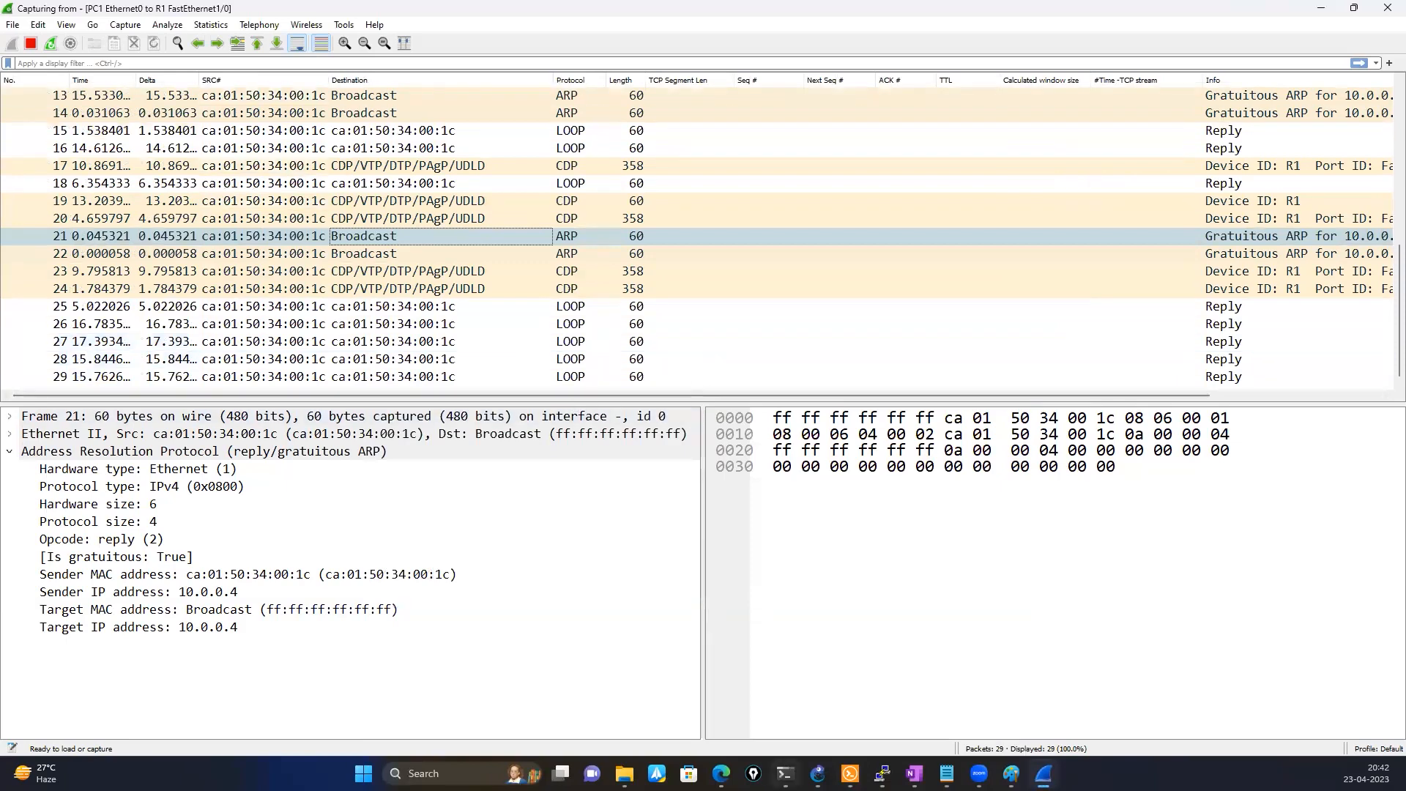
Bring back R1's console, enter global configuration mode and open interface FastEthernet1/0 for configuration
left_click(849, 774)
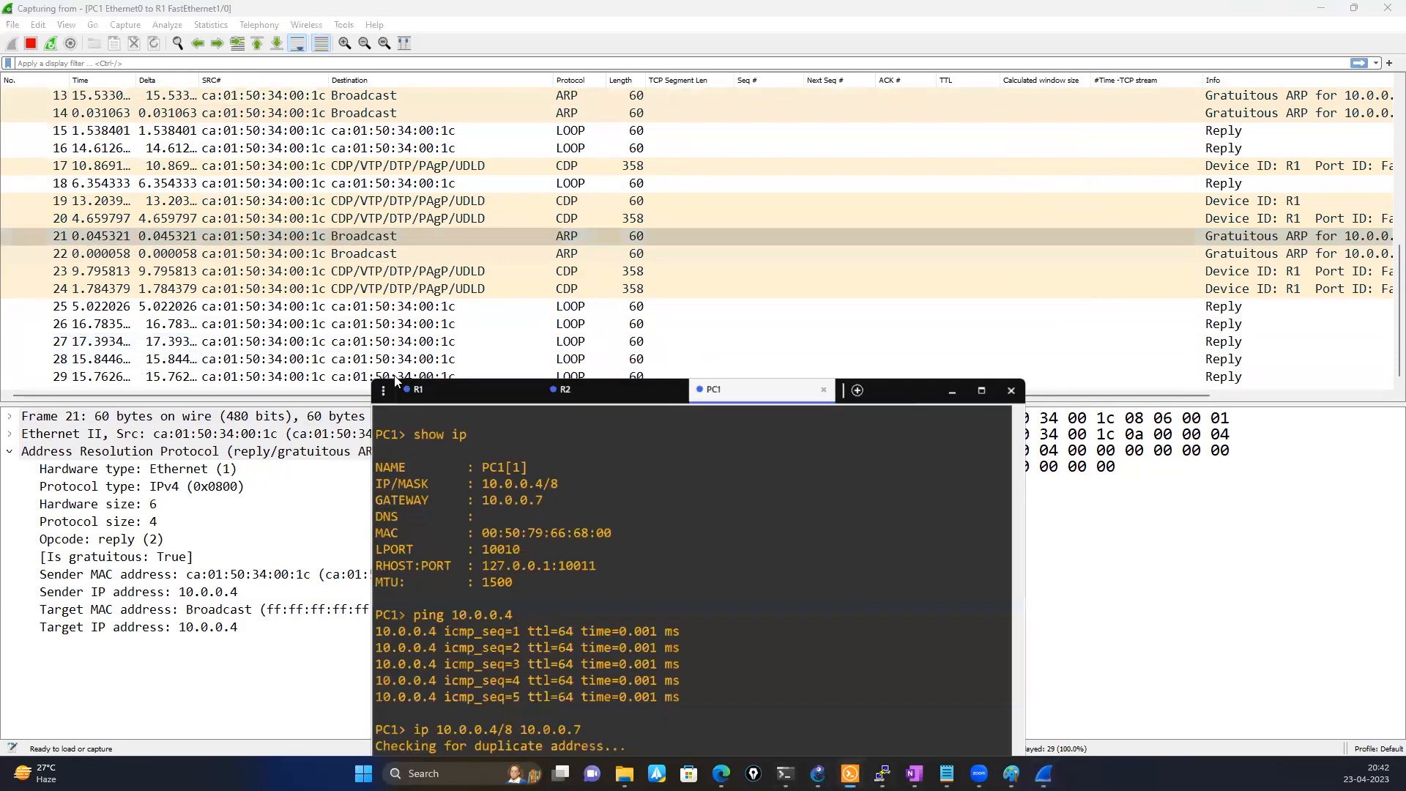
left_click(445, 396)
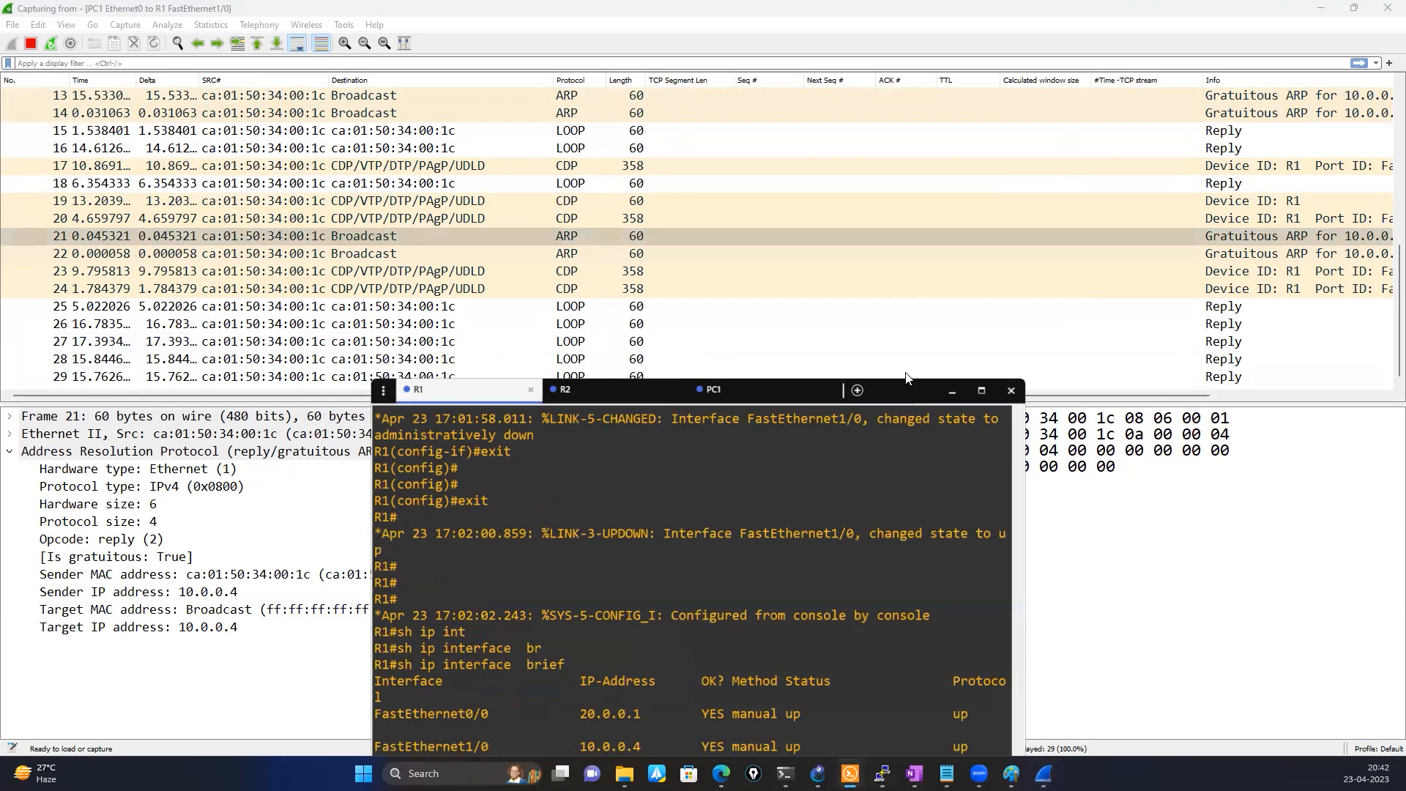
left_click_drag(905, 385, 853, 192)
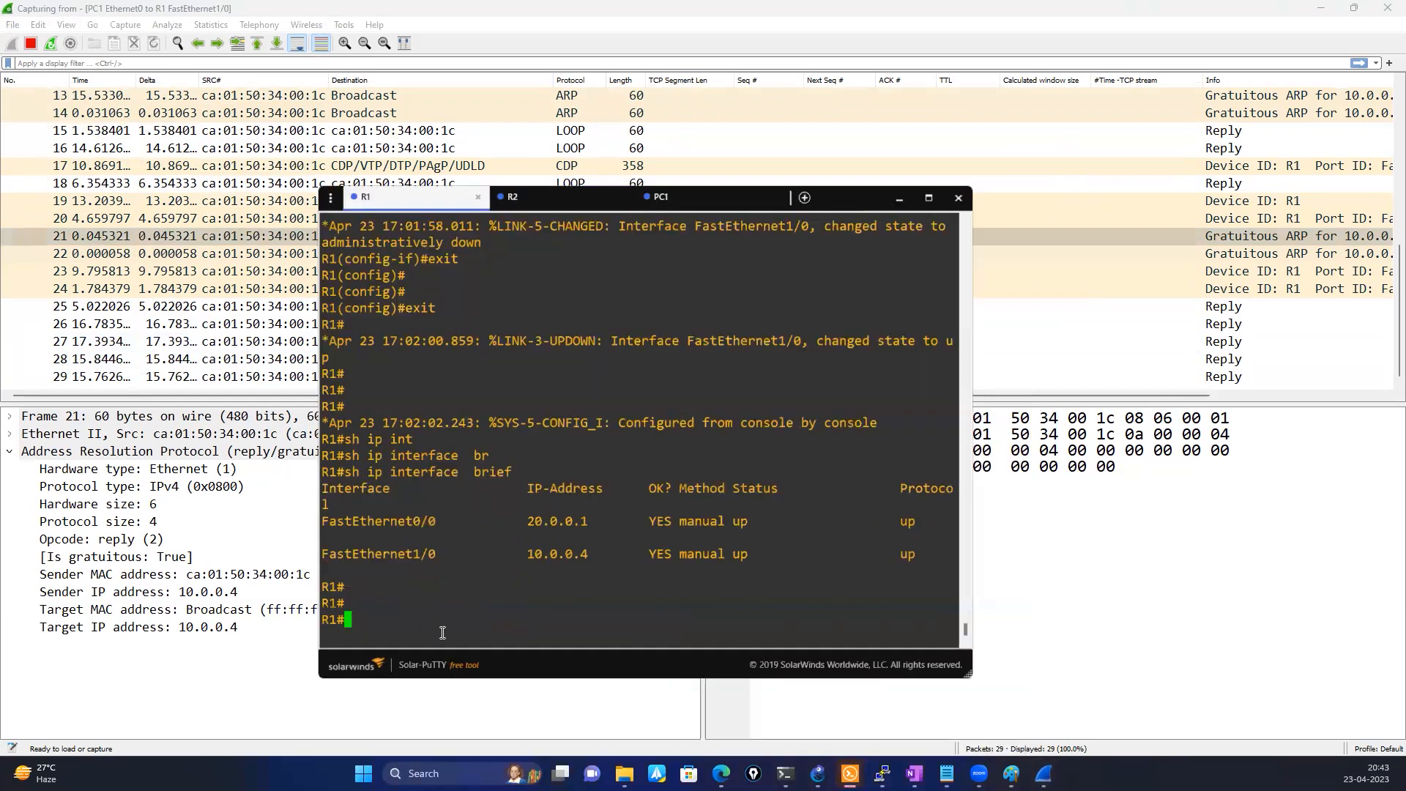
type("conf")
key("Tab")
key("Return")
key("Return")
type("int")
key("Tab")
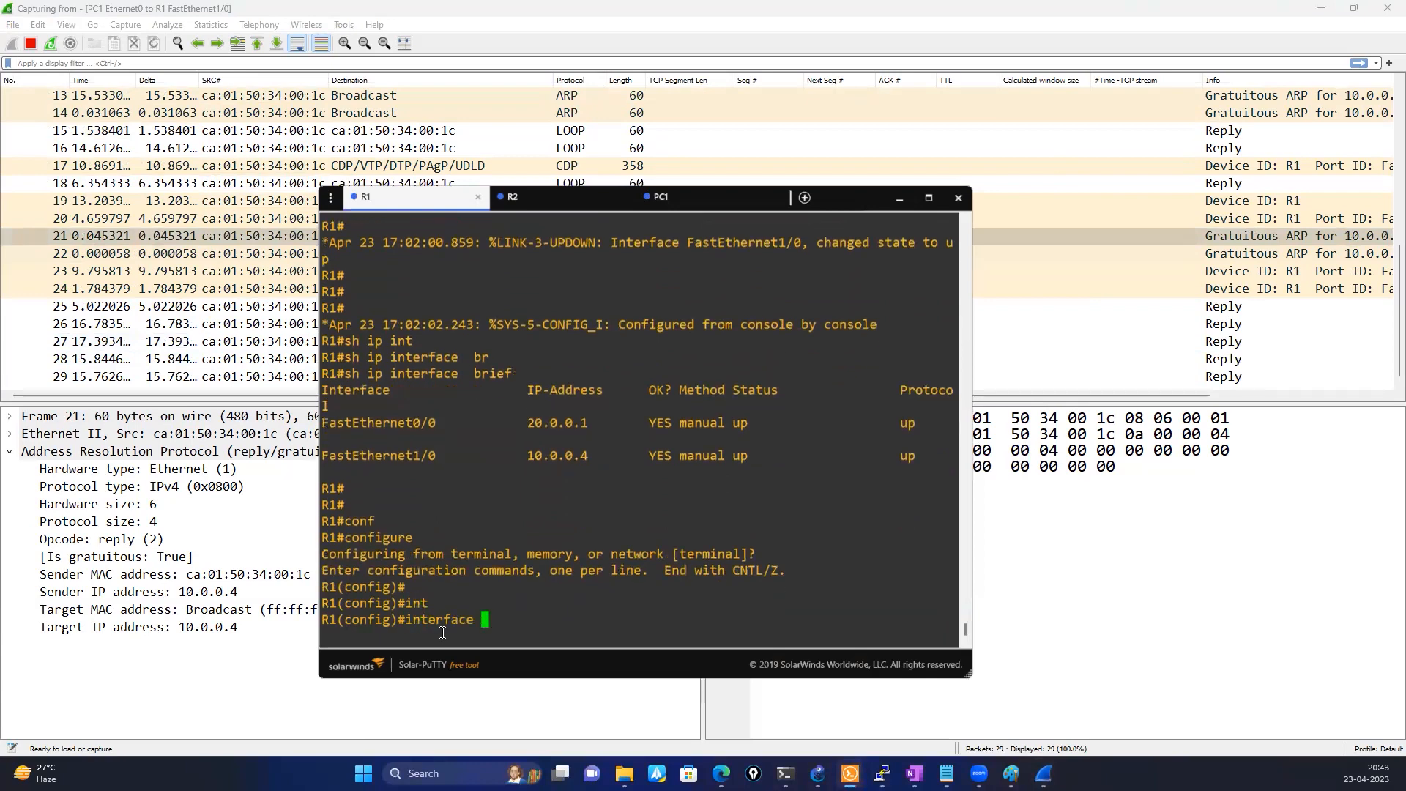
left_click_drag(437, 455, 322, 456)
right_click(521, 529)
key("Return")
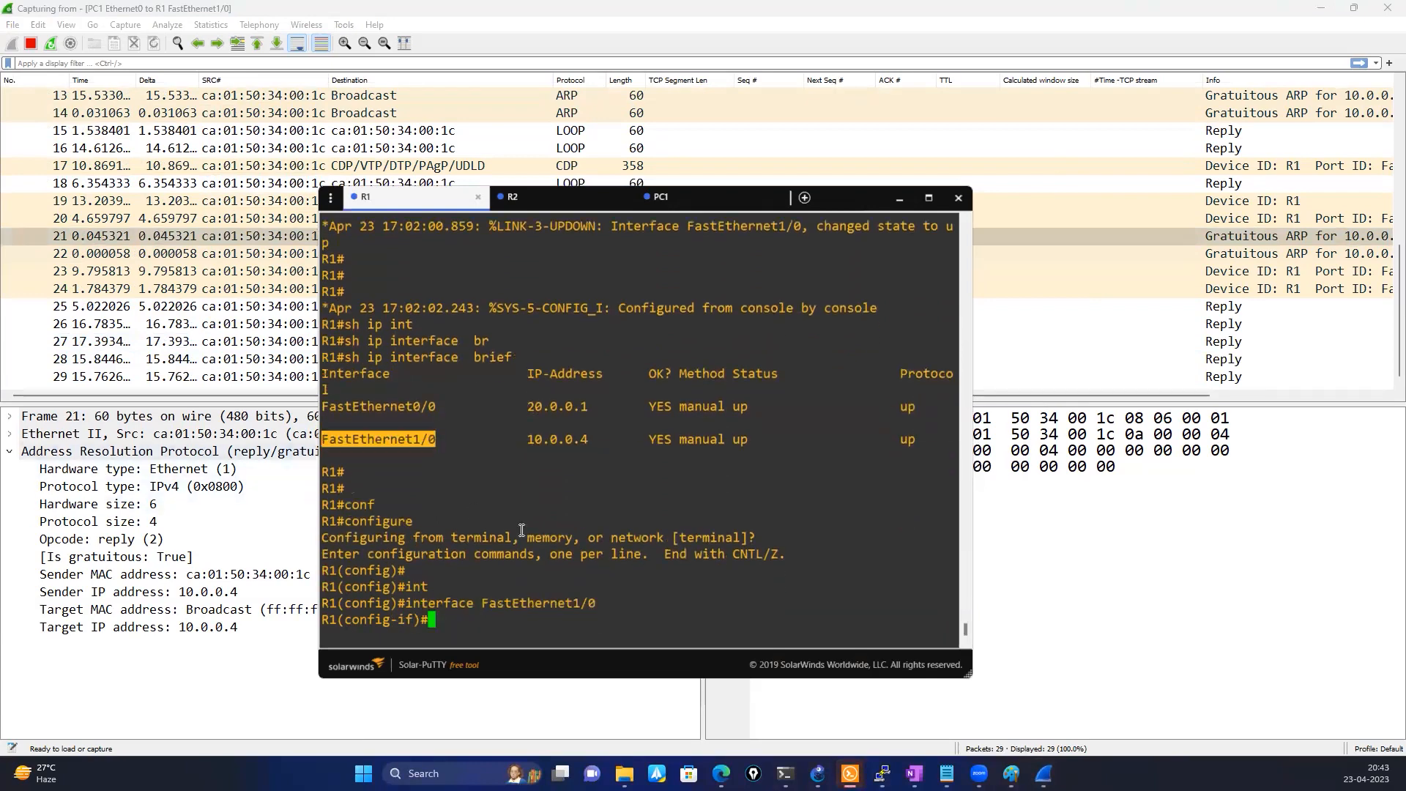
Shut down and re-enable FastEthernet1/0 on R1, leaving interface configuration mode once done
type("sh")
key("Return")
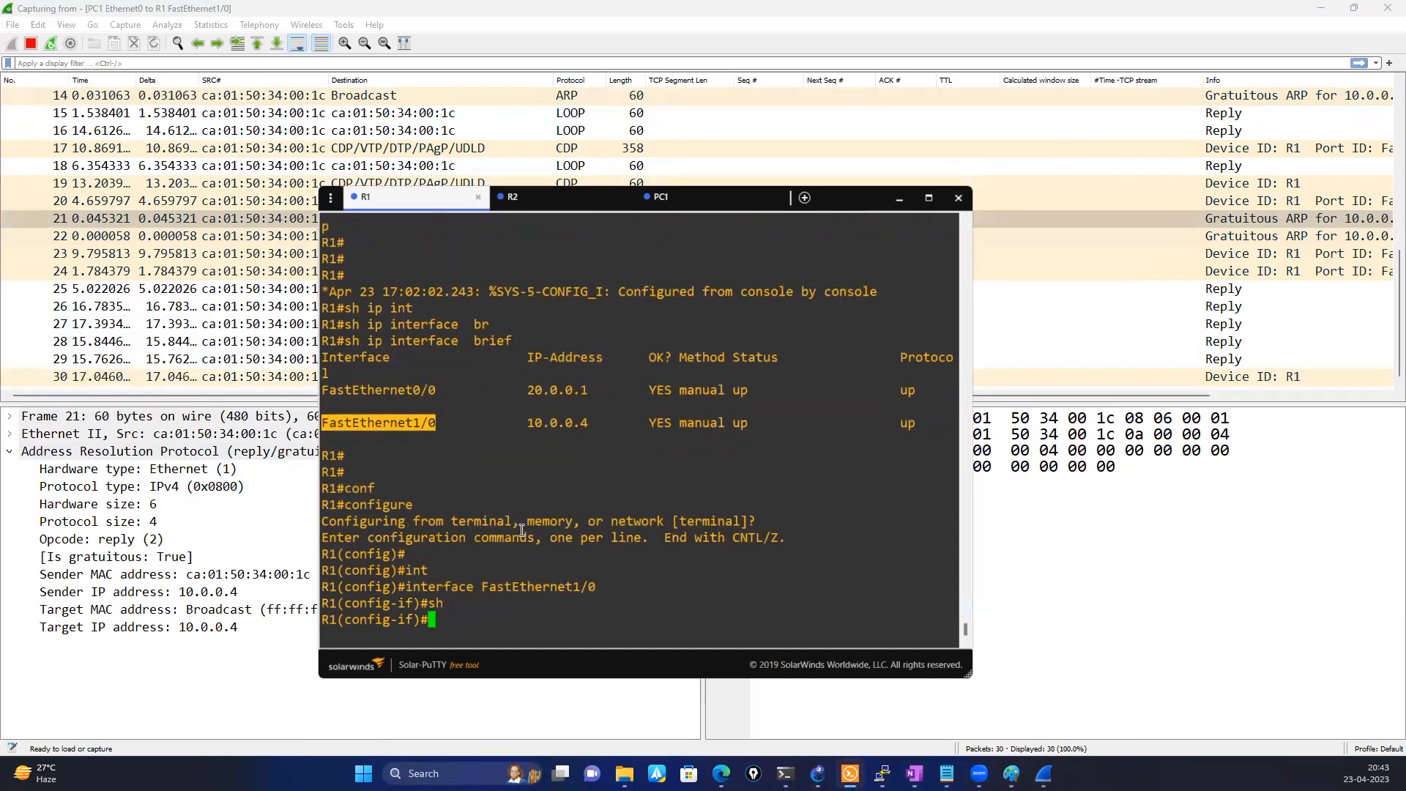
type("no sh")
key("Return")
key("Return")
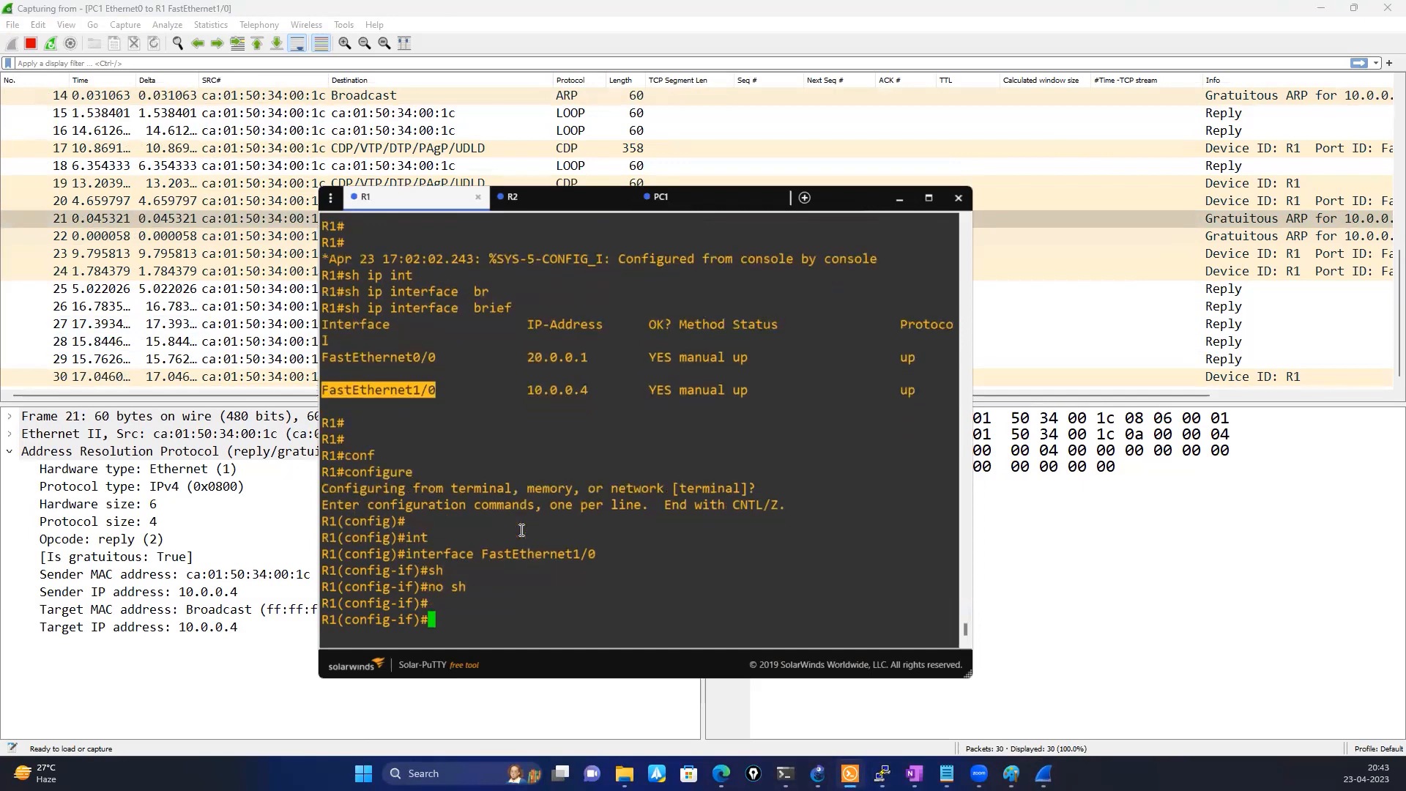
type("exit")
key("Return")
key("Return")
key("Return")
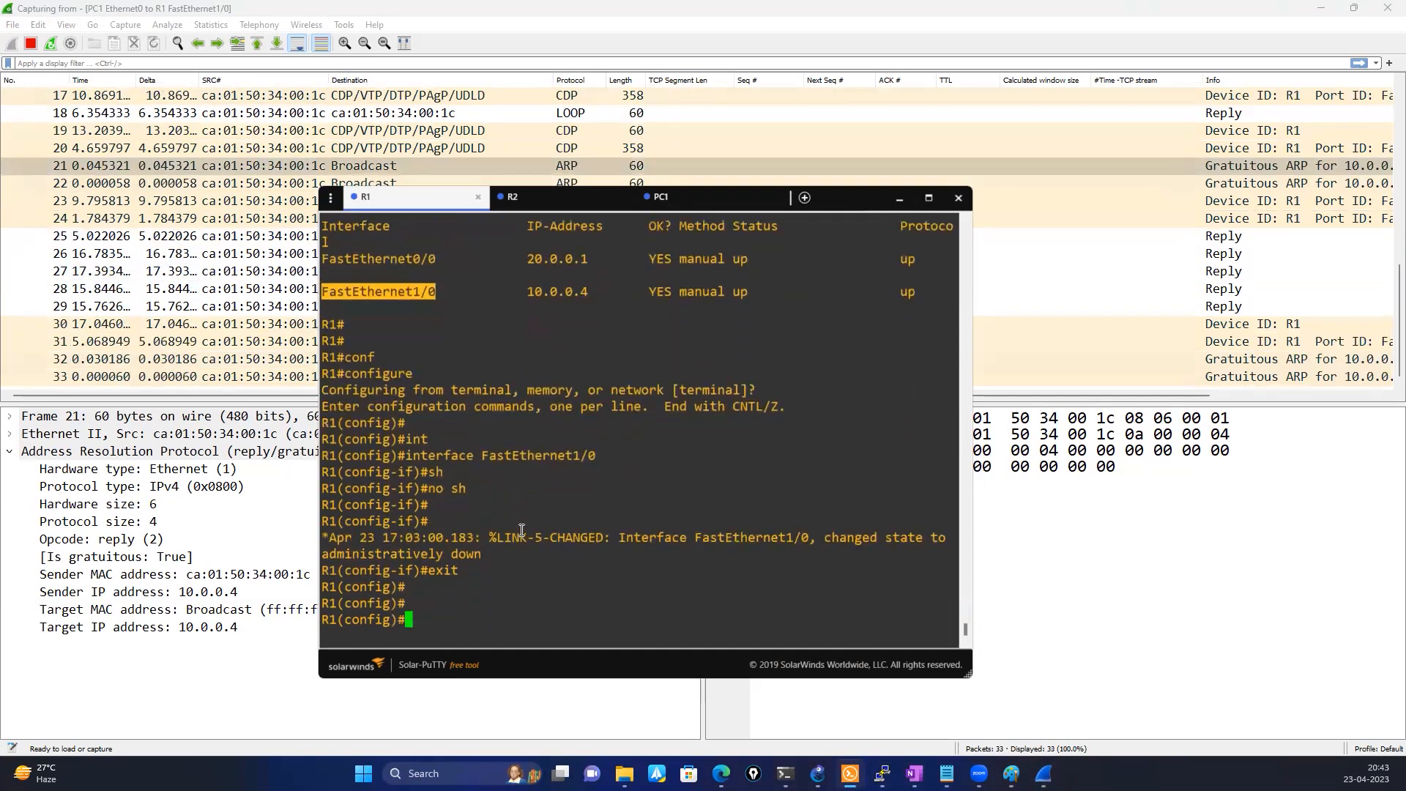
left_click_drag(1056, 396, 1230, 404)
left_click(890, 767)
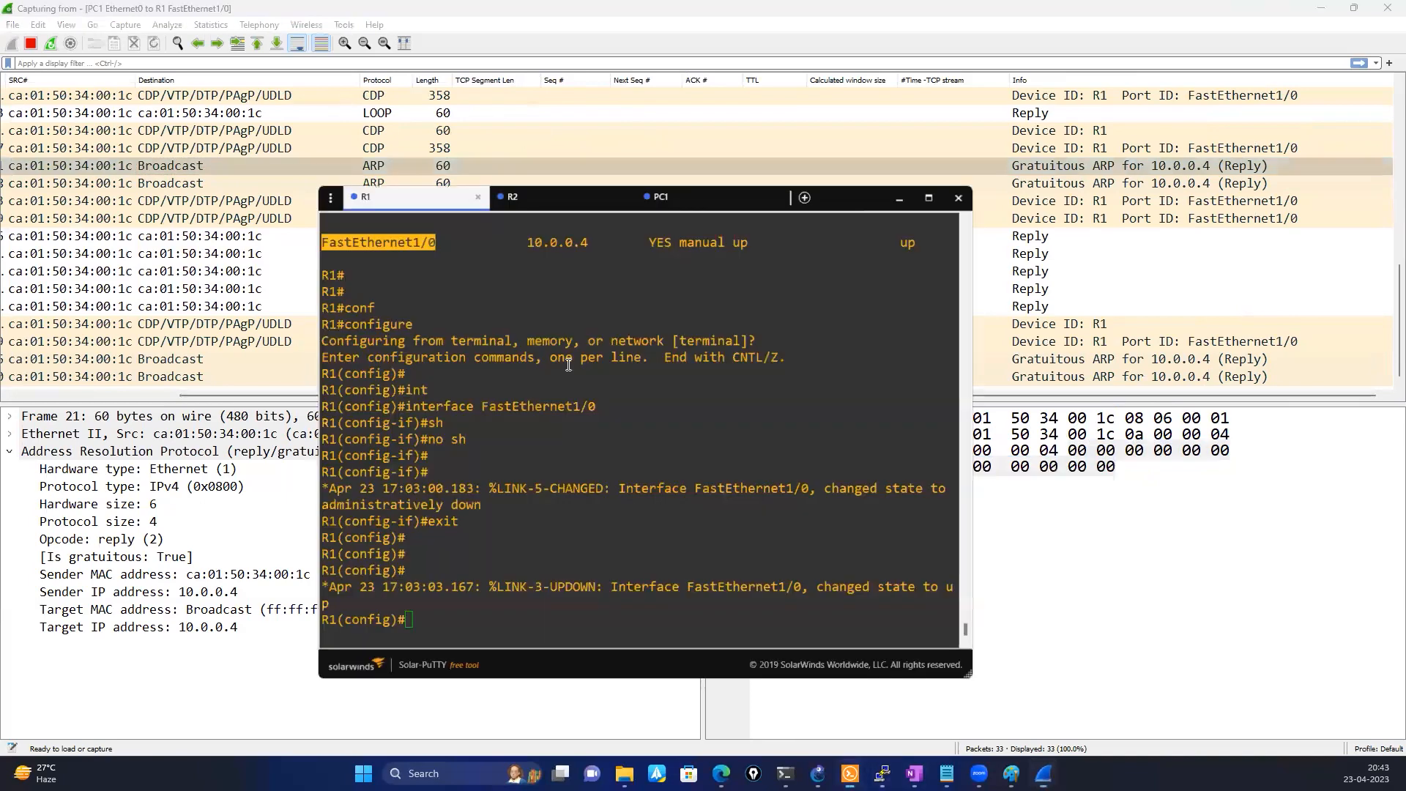
left_click(668, 206)
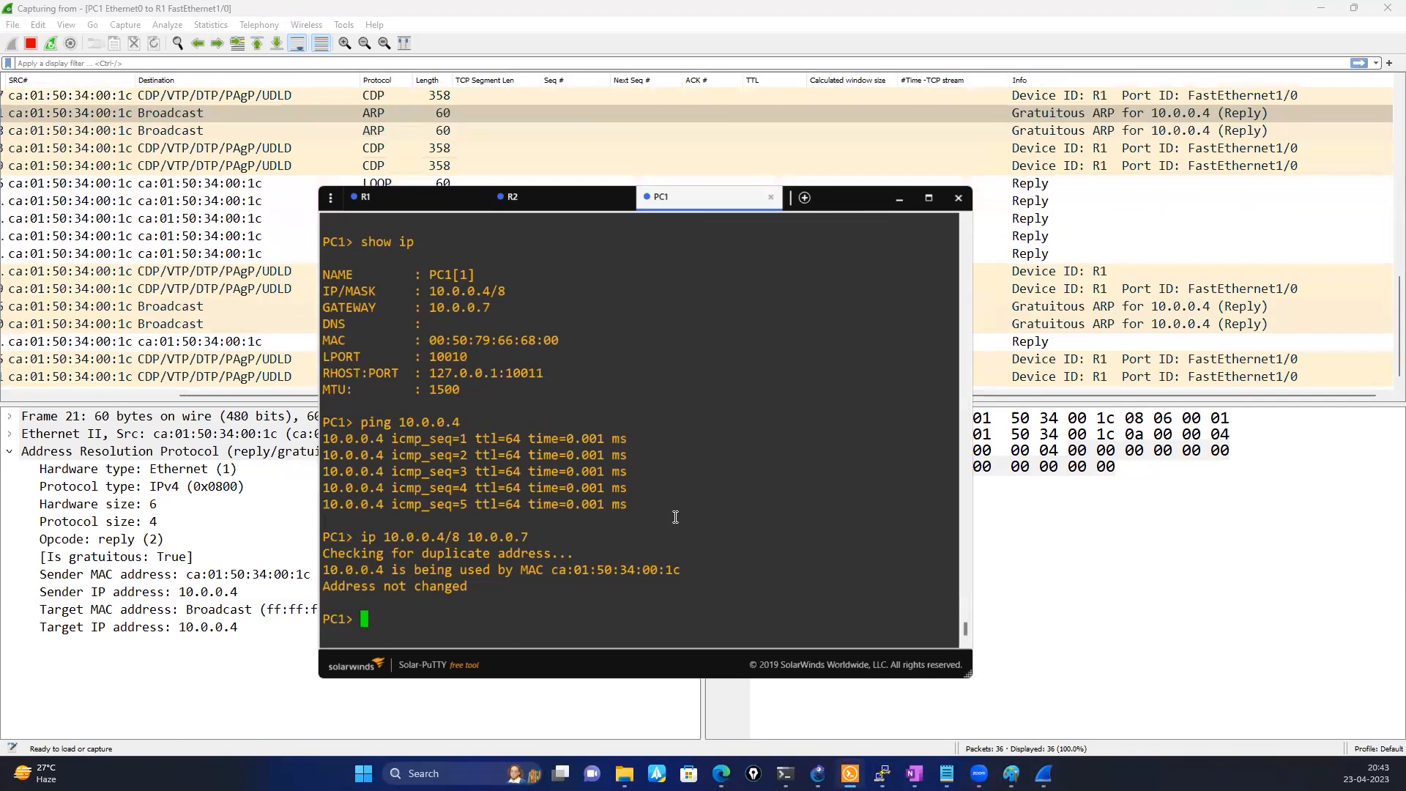
type("show ip")
key("Down")
key("BackSpace")
key("BackSpace")
key("BackSpace")
key("BackSpace")
key("BackSpace")
key("BackSpace")
key("BackSpace")
key("BackSpace")
key("BackSpace")
key("BackSpace")
key("BackSpace")
key("BackSpace")
key("BackSpace")
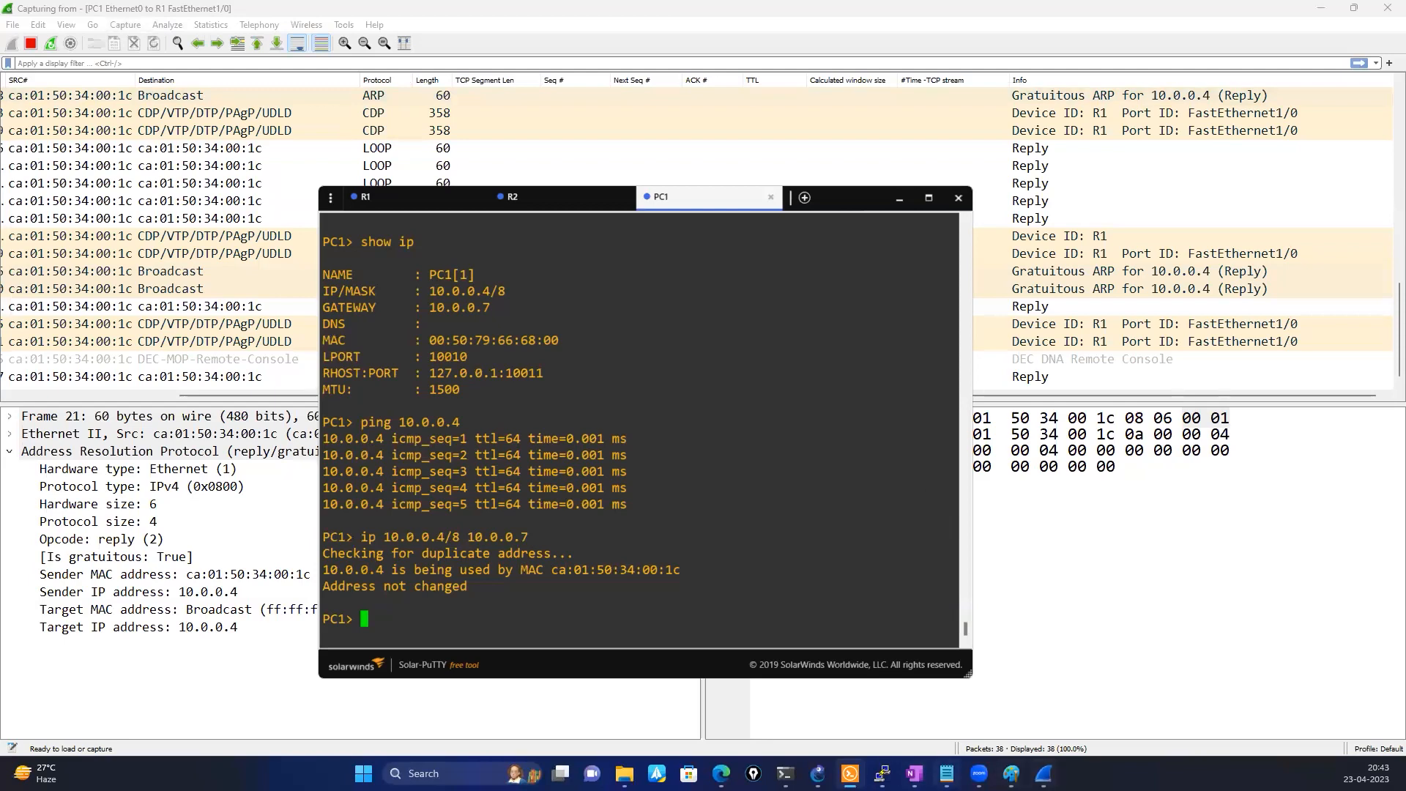
Switch to GNS3, restart the packet capture on the link between PC1 and R1, and return to R1's console
left_click(817, 774)
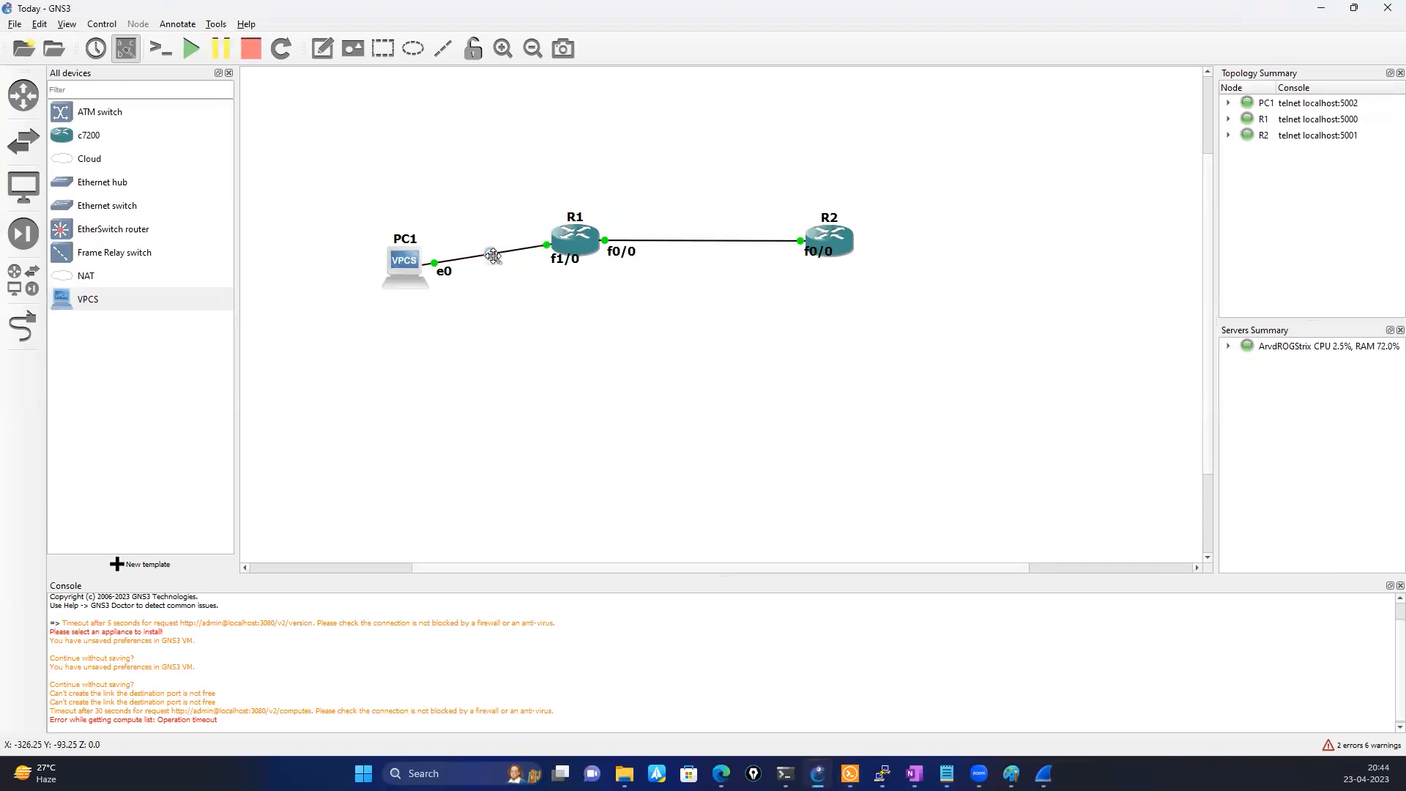
right_click(491, 254)
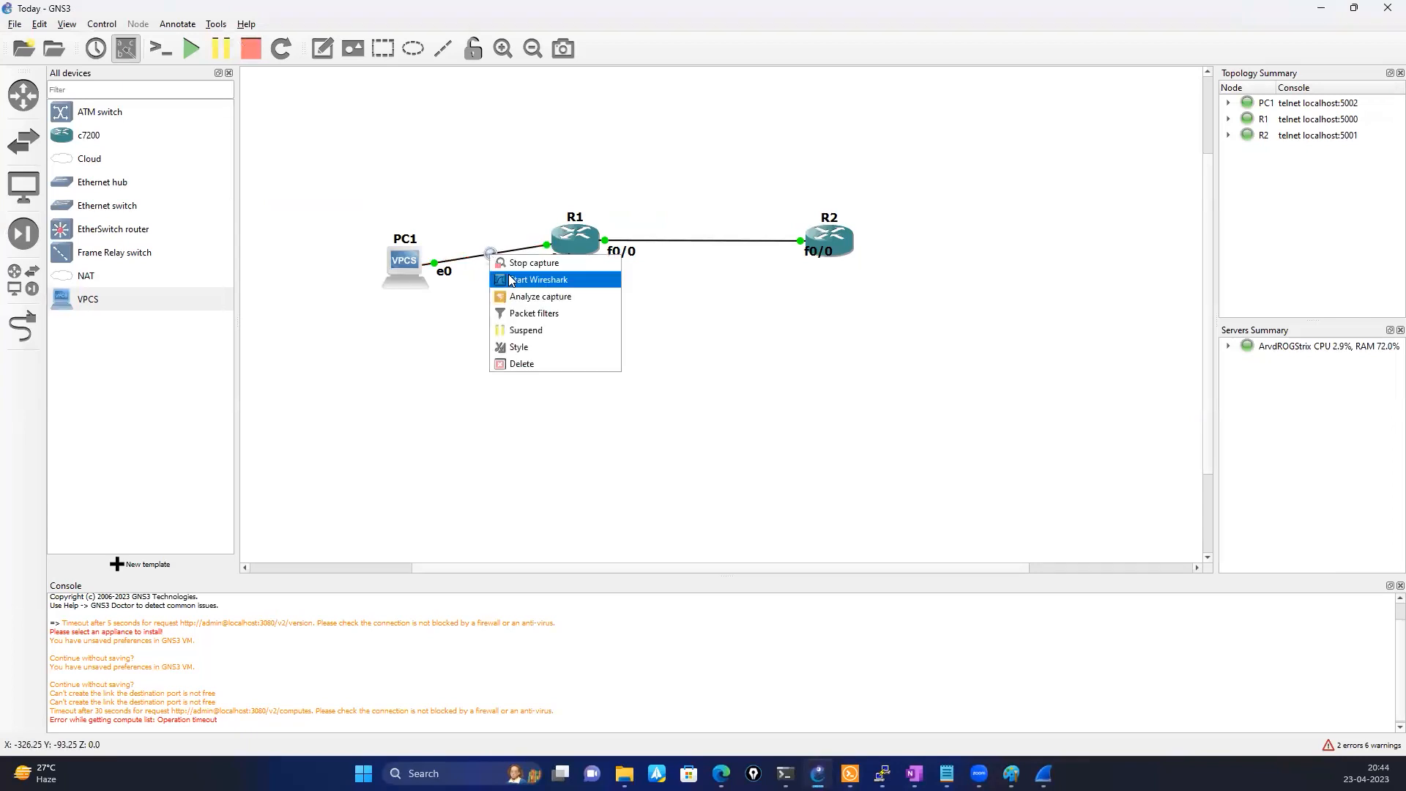
left_click(517, 265)
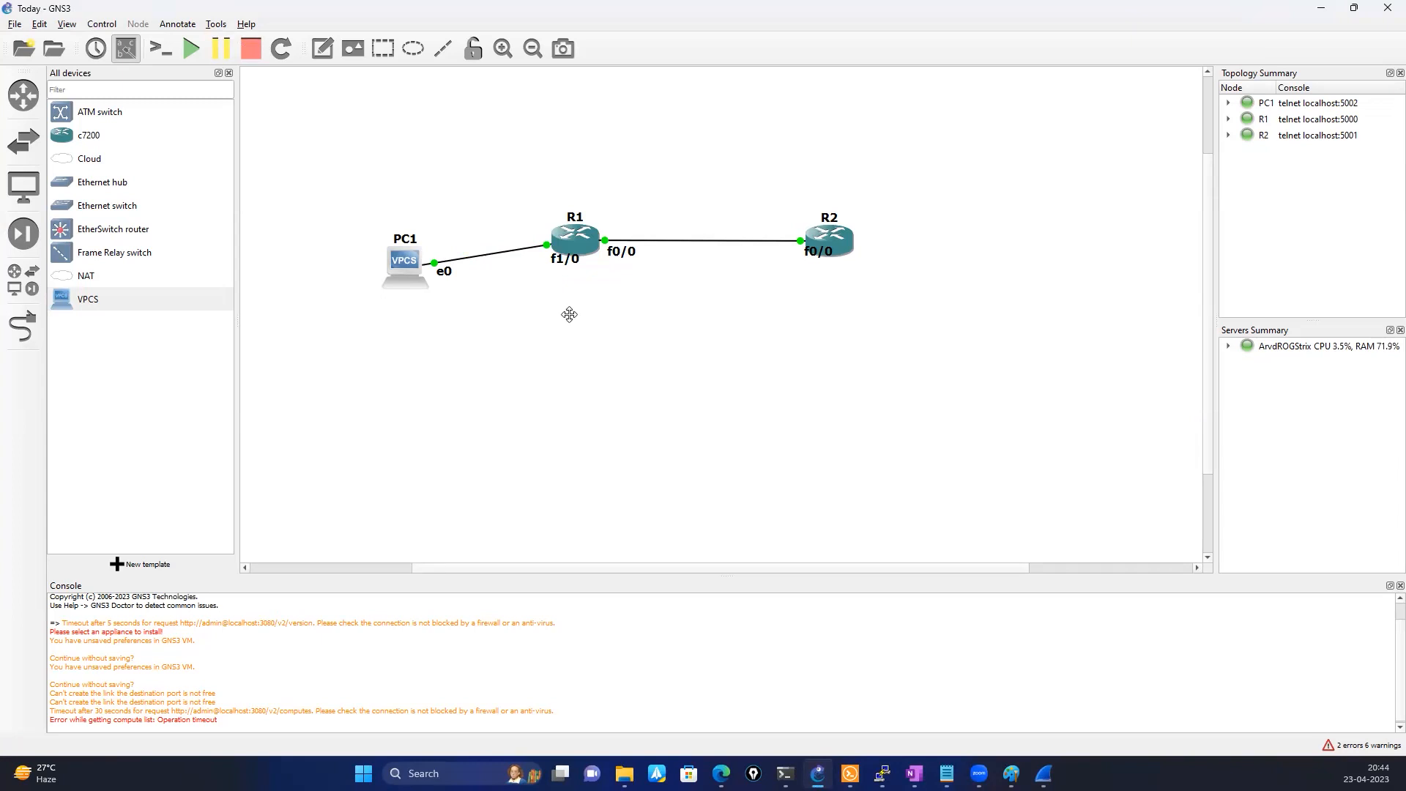
right_click(537, 248)
left_click(551, 256)
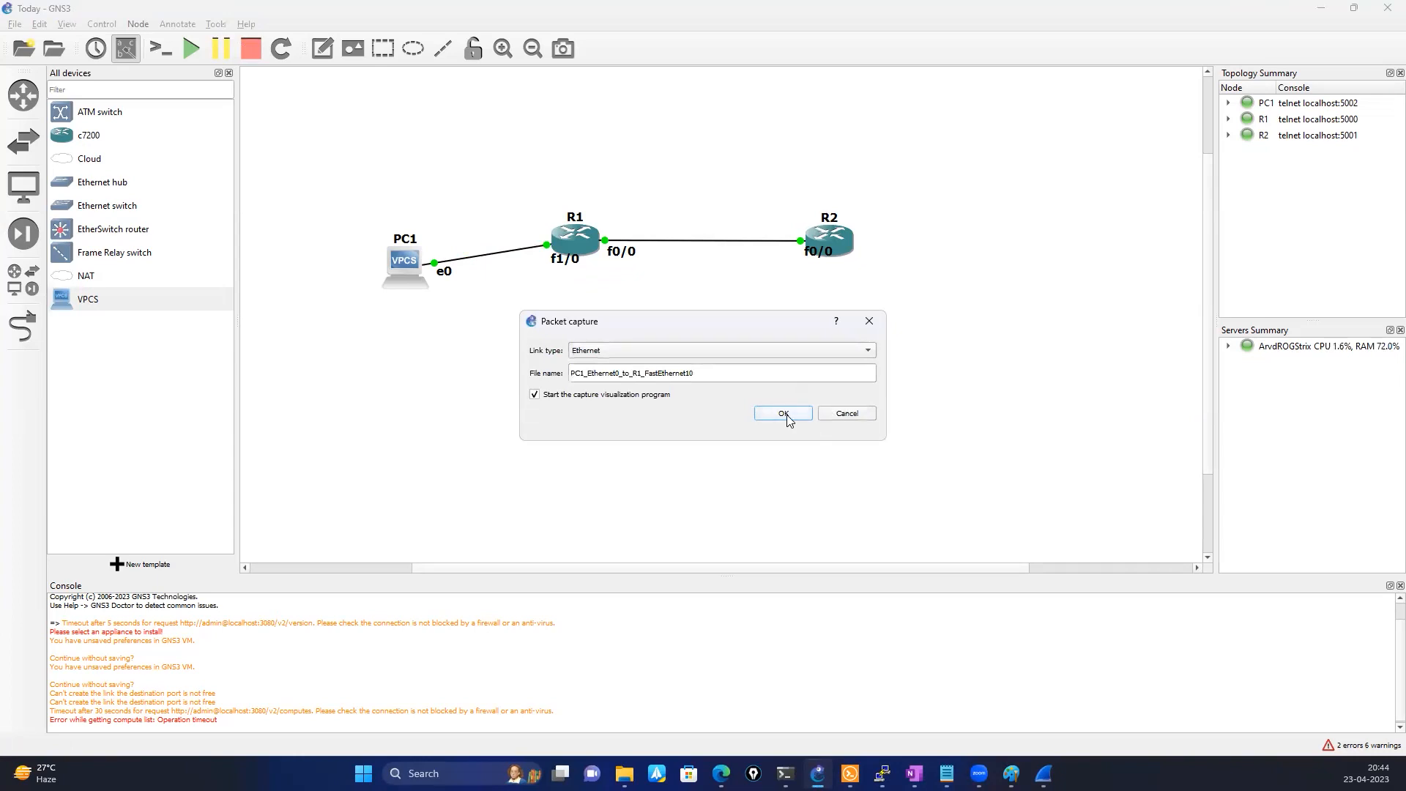
left_click(784, 414)
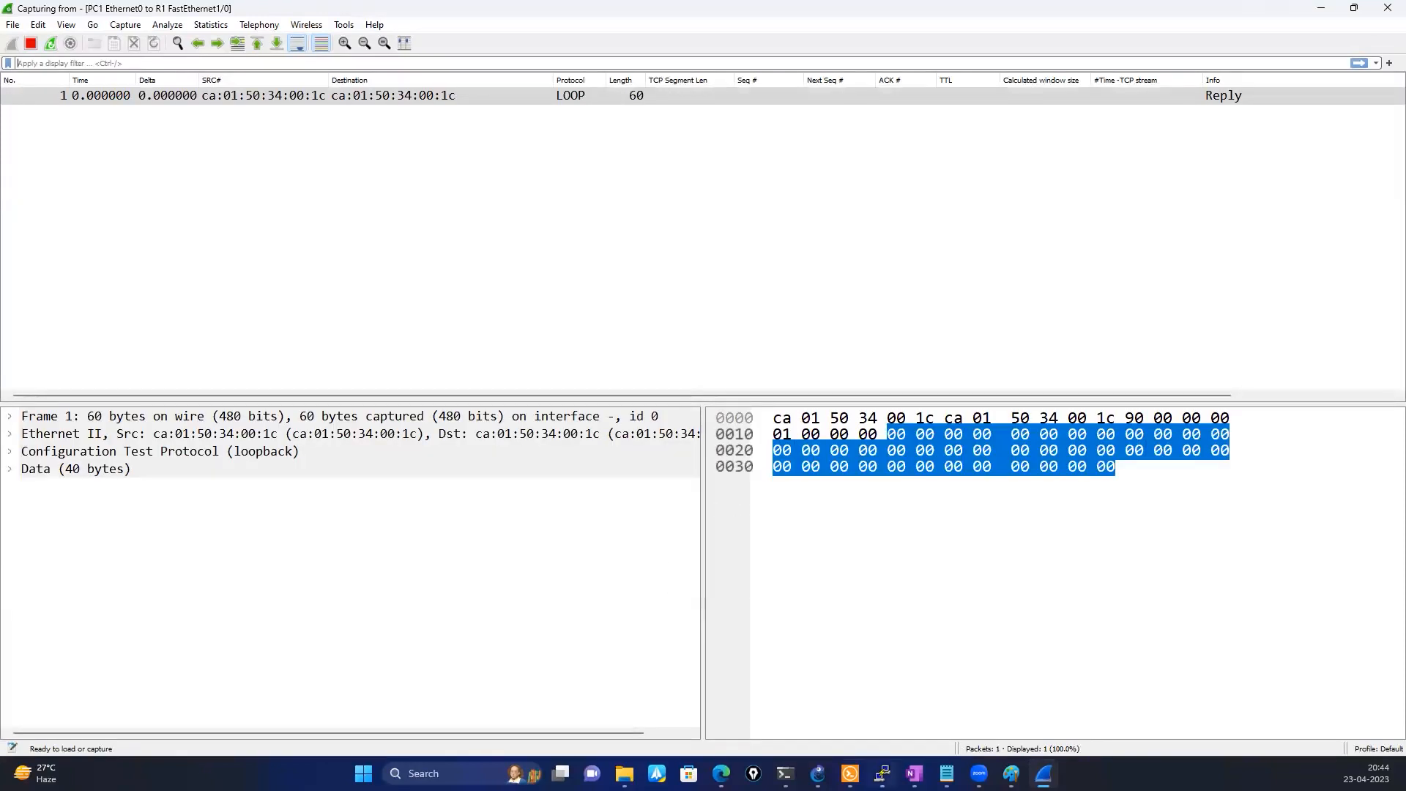
left_click(850, 773)
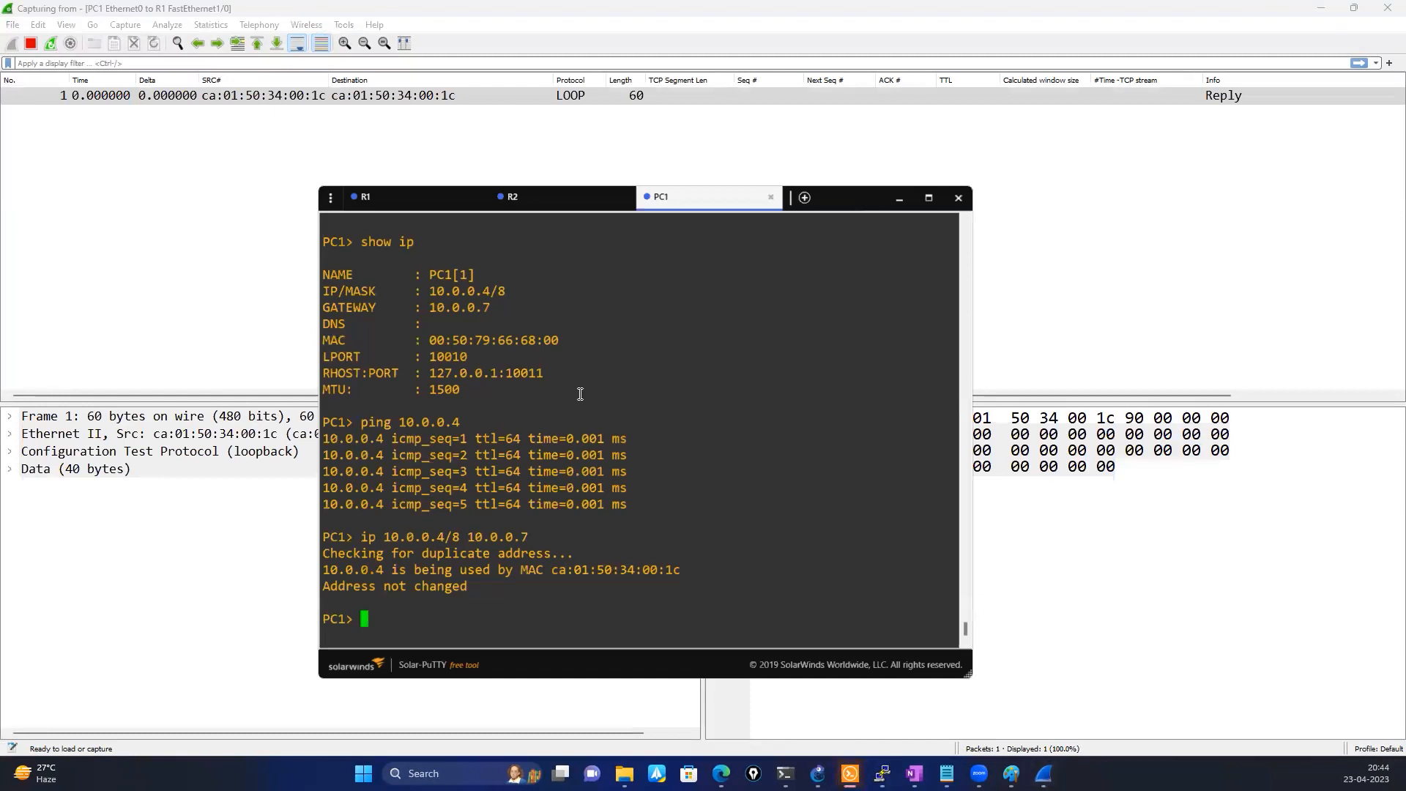
left_click(447, 196)
triple_click(542, 495)
left_click(500, 572)
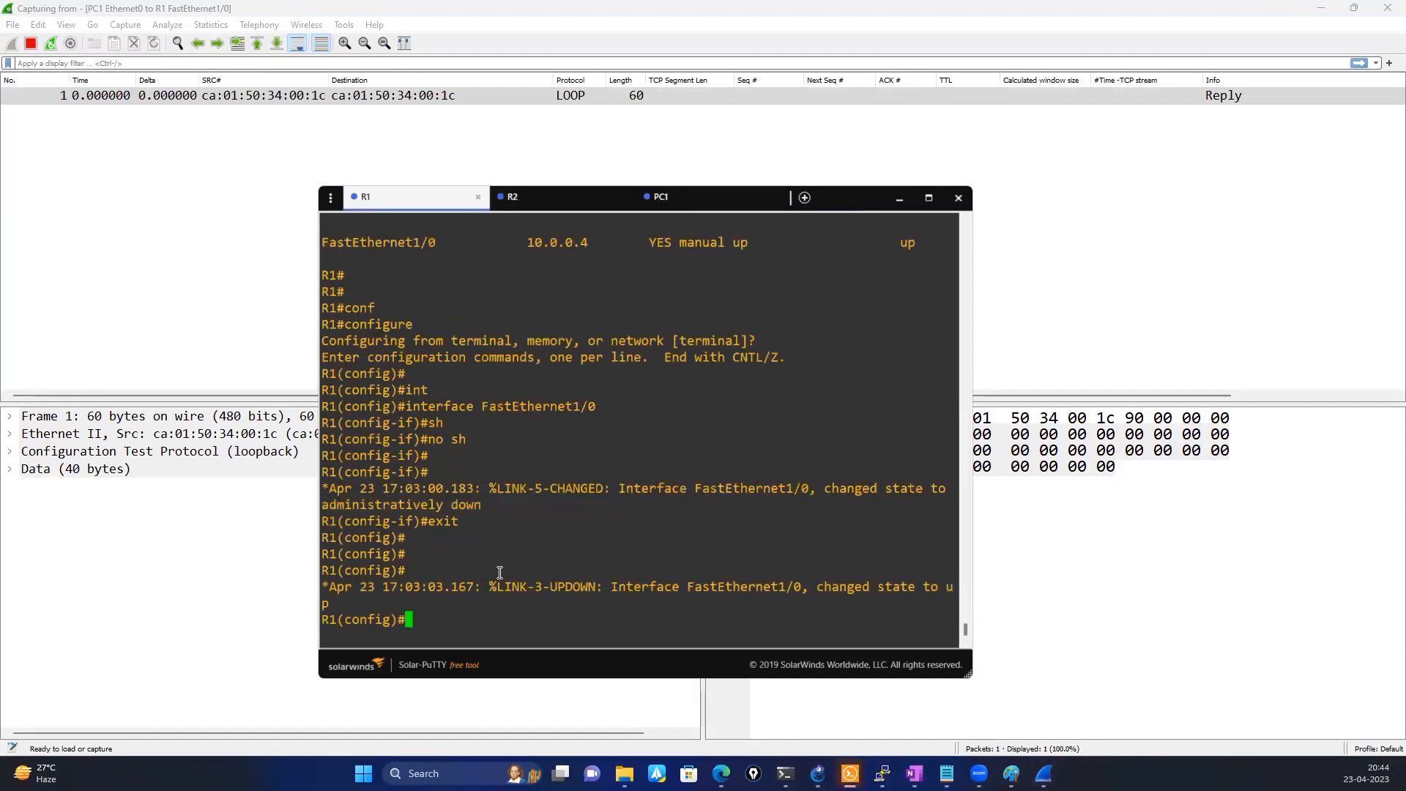
Try to remove R1's IP address from global configuration mode with no ip address-pool
type("no ip add")
key("Tab")
key("Return")
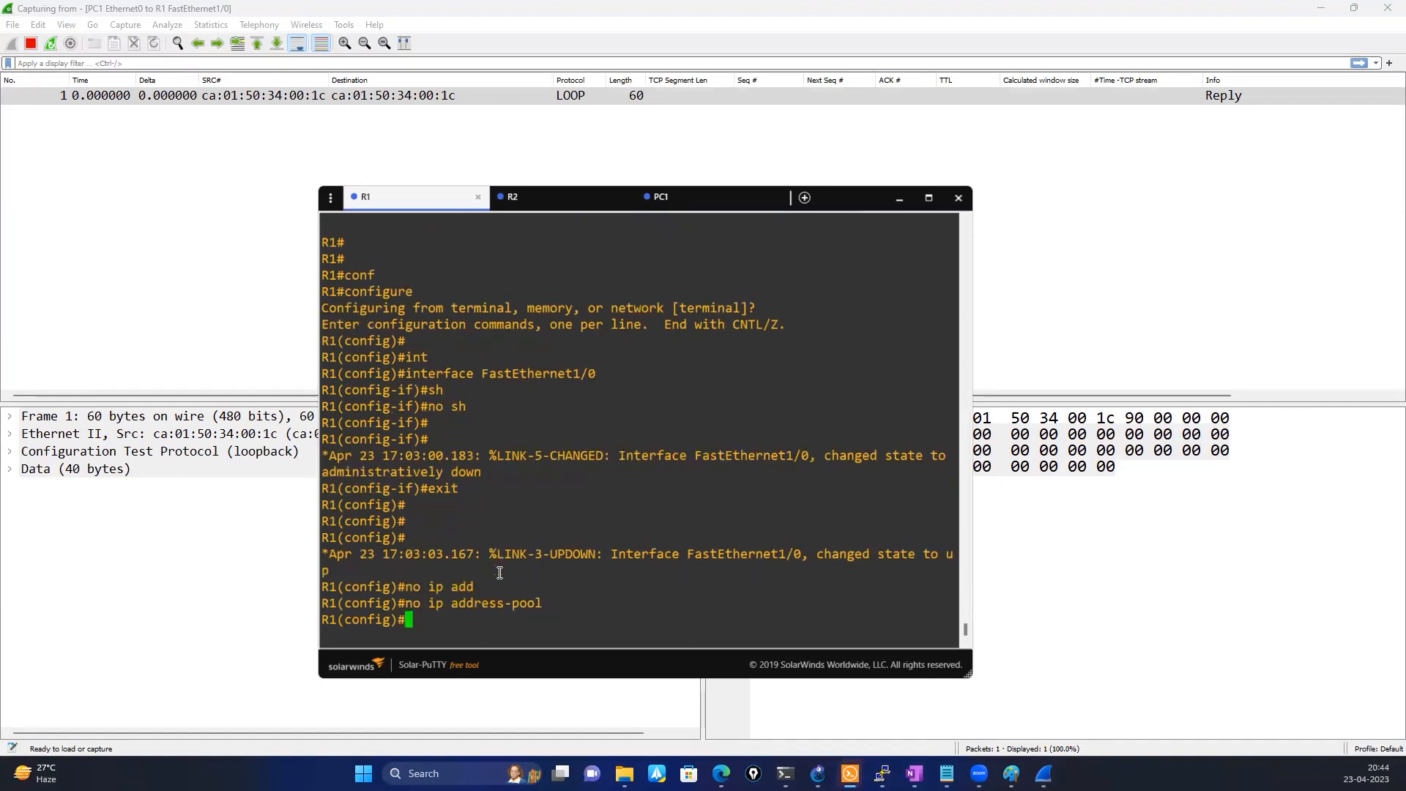
key("Up")
key("BackSpace")
key("BackSpace")
key("BackSpace")
key("BackSpace")
key("BackSpace")
key("BackSpace")
key("BackSpace")
key("BackSpace")
key("BackSpace")
key("BackSpace")
key("BackSpace")
key("BackSpace")
key("BackSpace")
key("BackSpace")
key("BackSpace")
key("BackSpace")
key("BackSpace")
key("BackSpace")
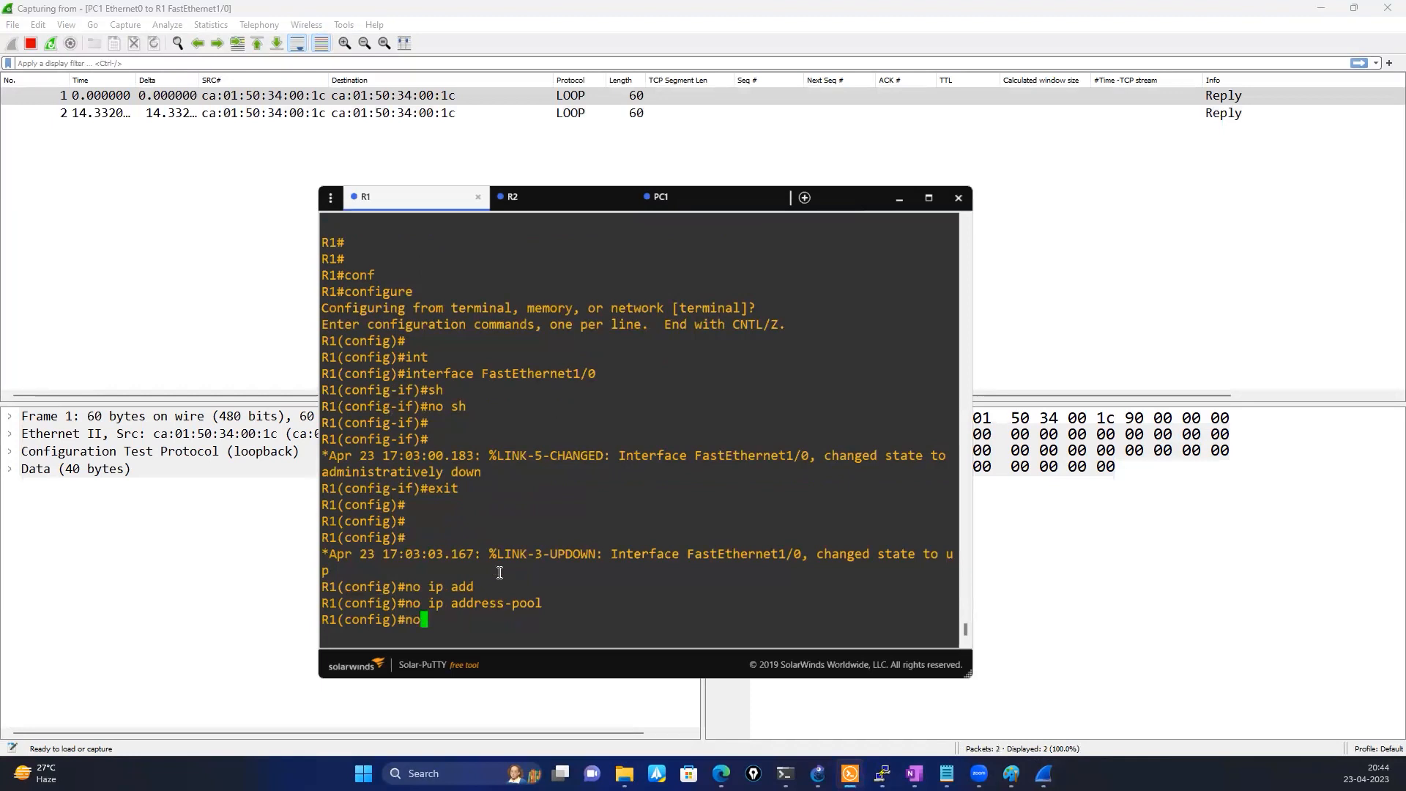
Enter interface FastEthernet1/0 on R1 and remove its IP address
type("int")
key("Tab")
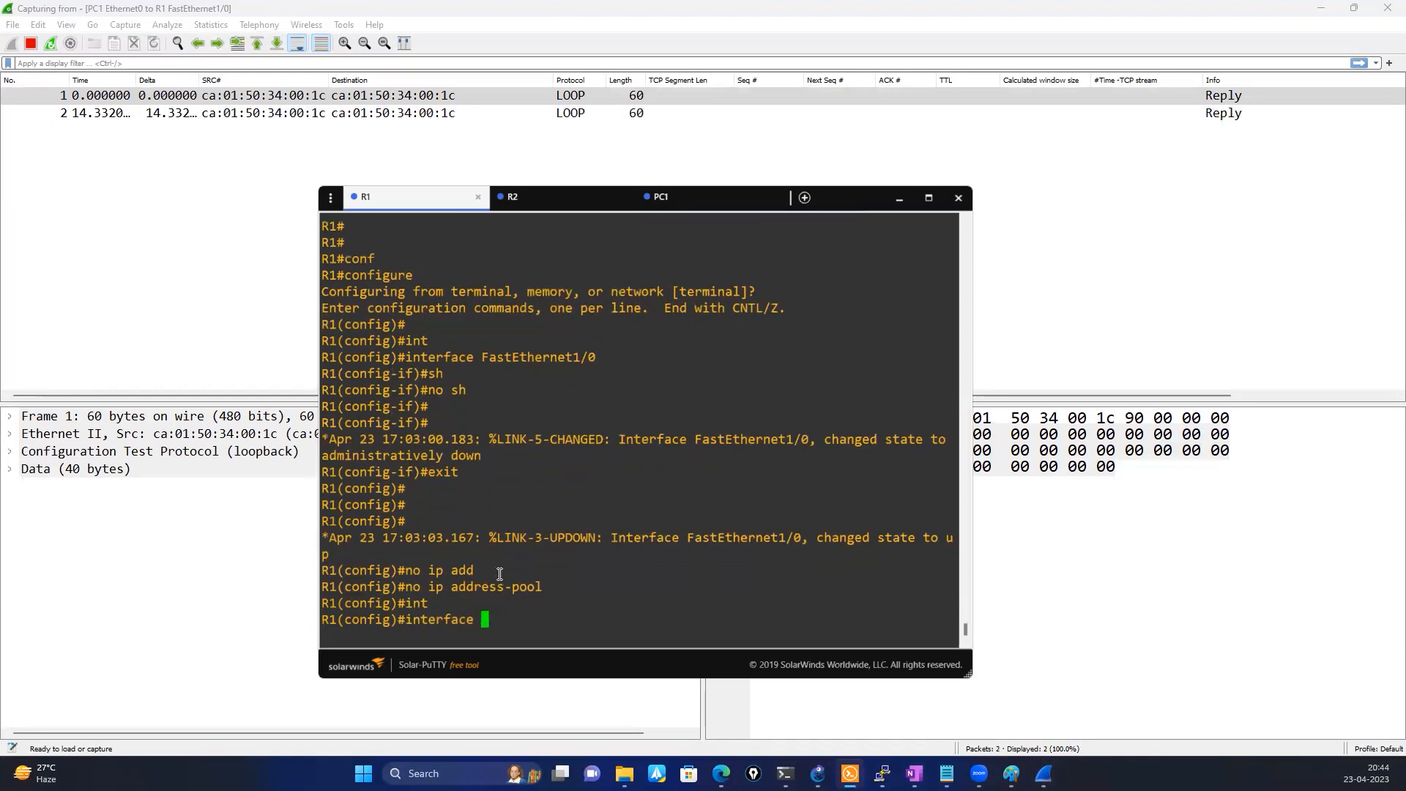
double_click(533, 357)
right_click(631, 374)
key("Return")
type("no ")
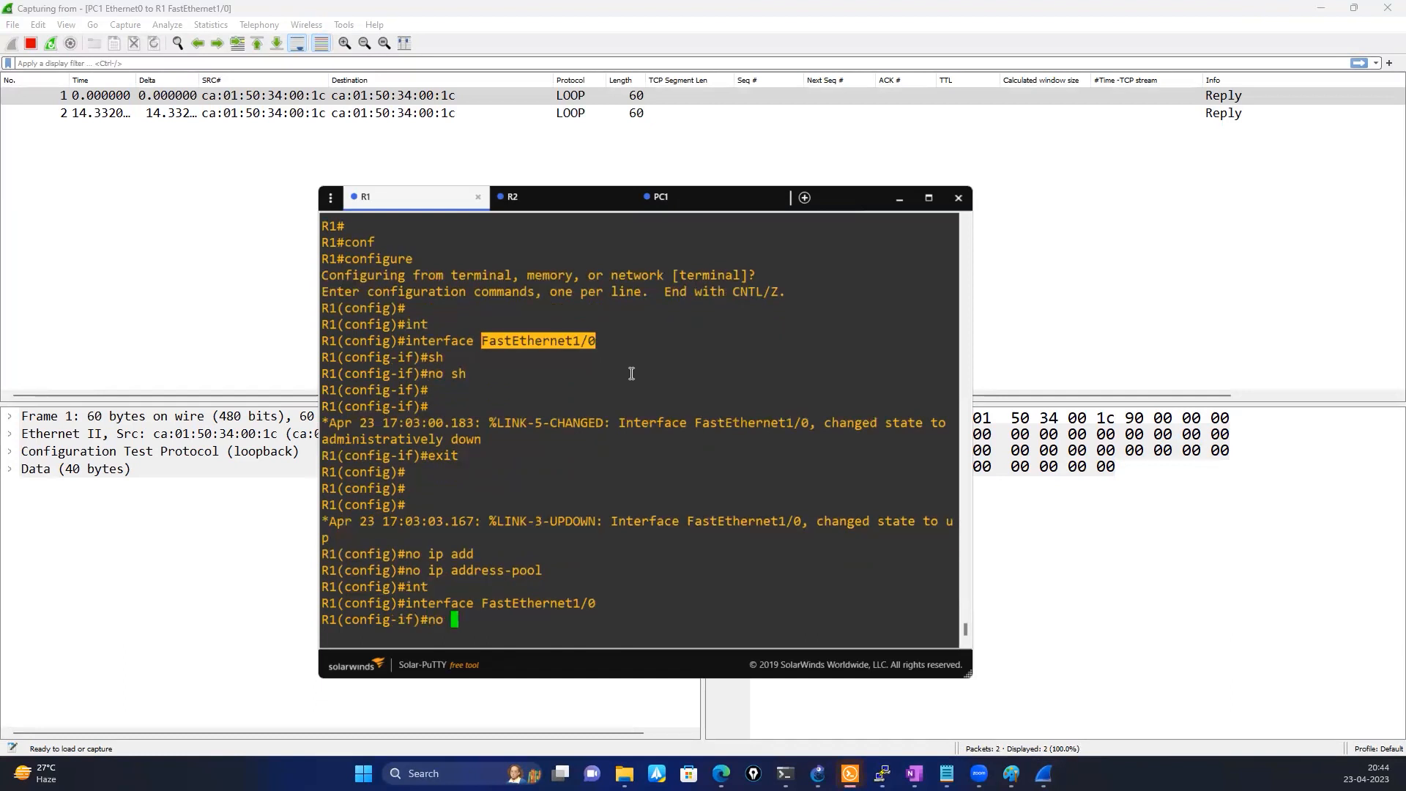
type("ip add")
key("Tab")
key("Return")
Begin an ip address command for FastEthernet1/0 on R1 without entering an address
type("ip ")
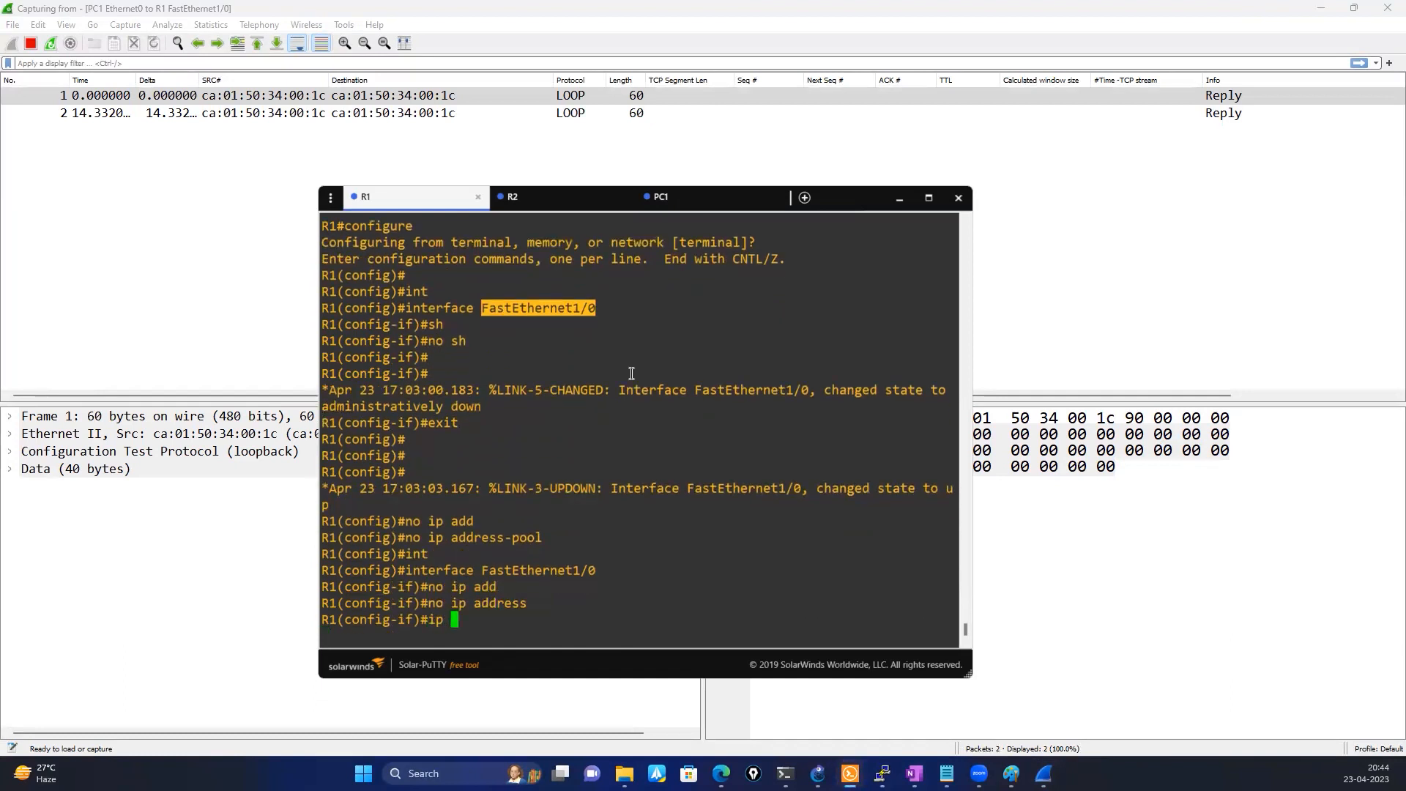
type("add")
key("Tab")
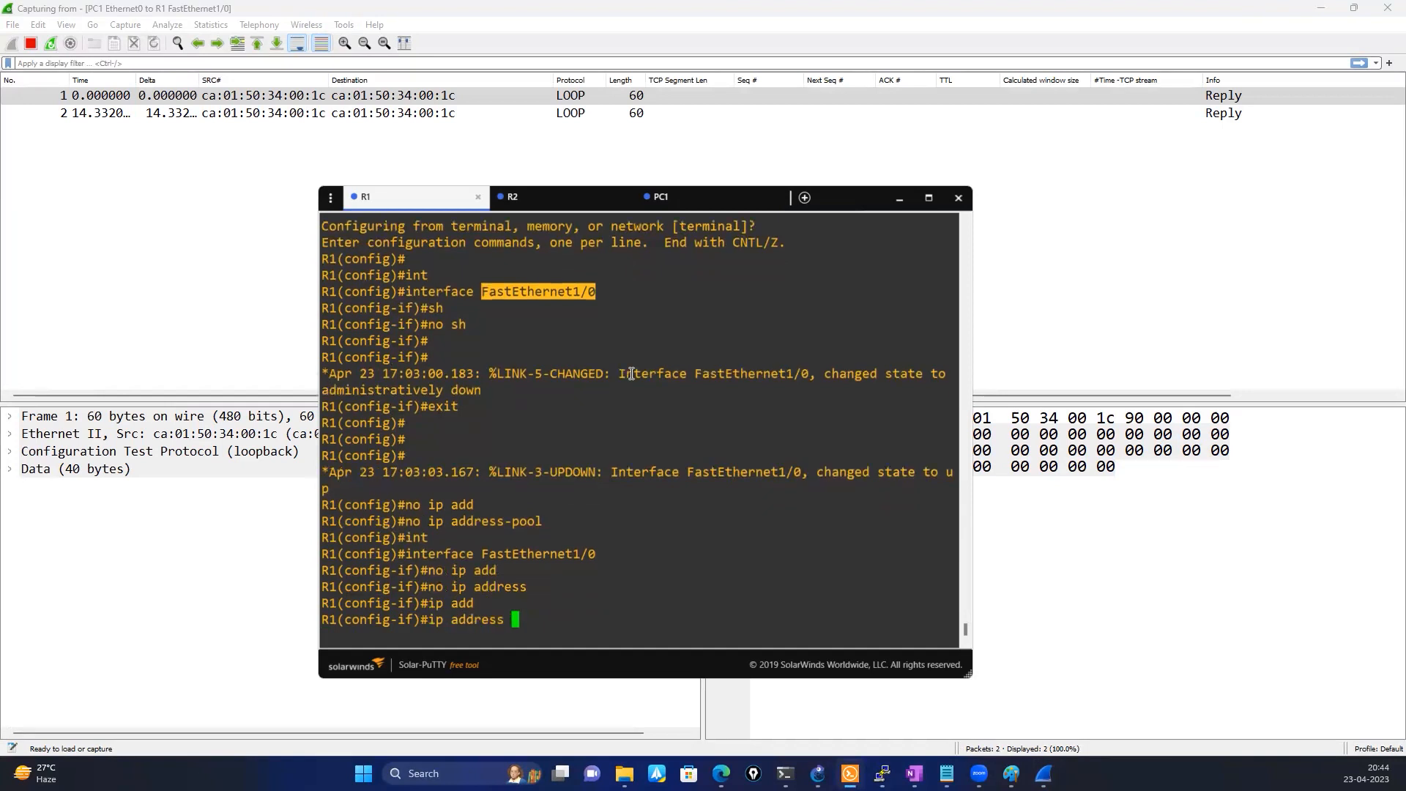
Show PC1's current IP settings in its console
left_click(670, 208)
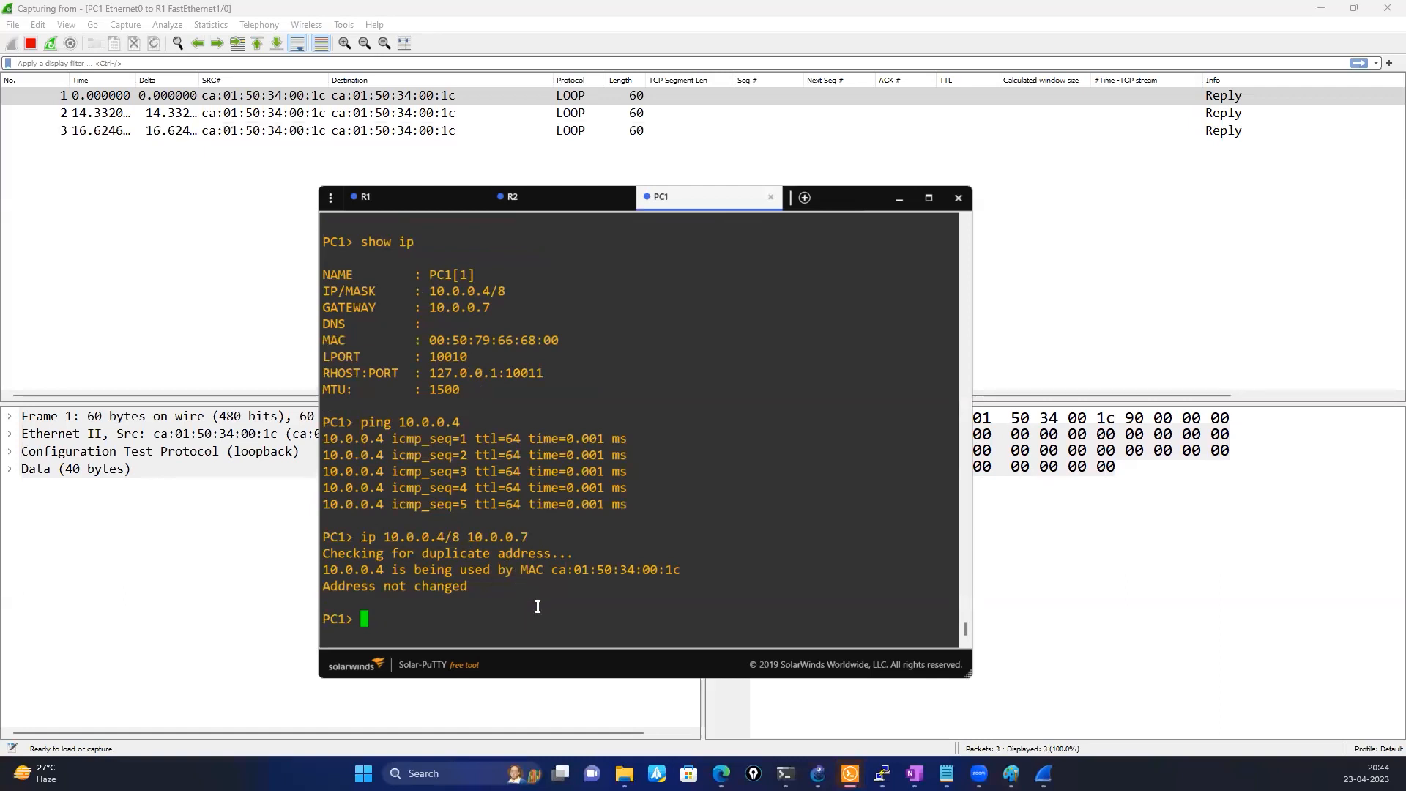
type("show ip")
key("Return")
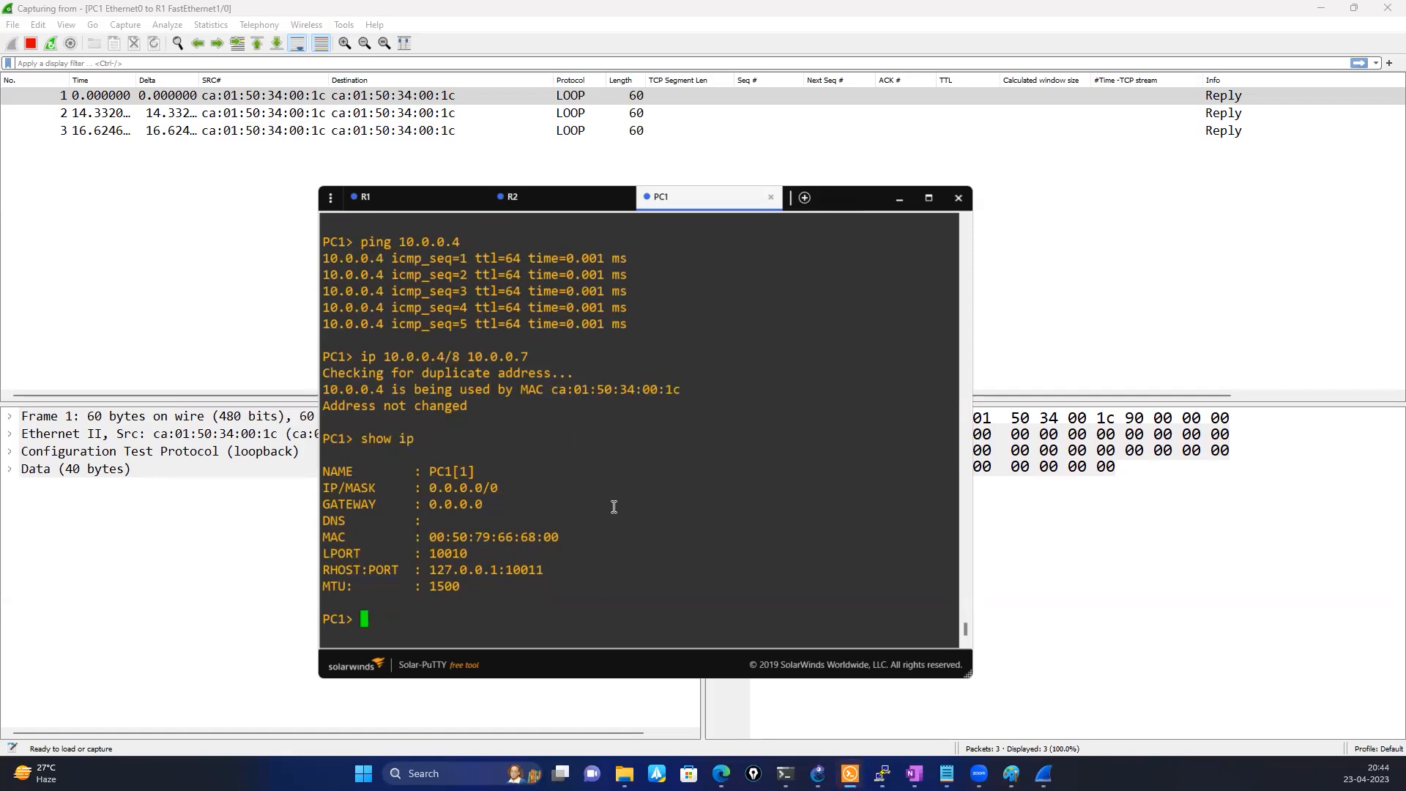
Try once more to assign 10.0.0.4/8 to PC1 with gateway 10.0.0.7, reusing the values from the earlier command
type("ip ")
type("add")
key("BackSpace")
key("BackSpace")
key("BackSpace")
left_click_drag(382, 360, 529, 358)
right_click(652, 381)
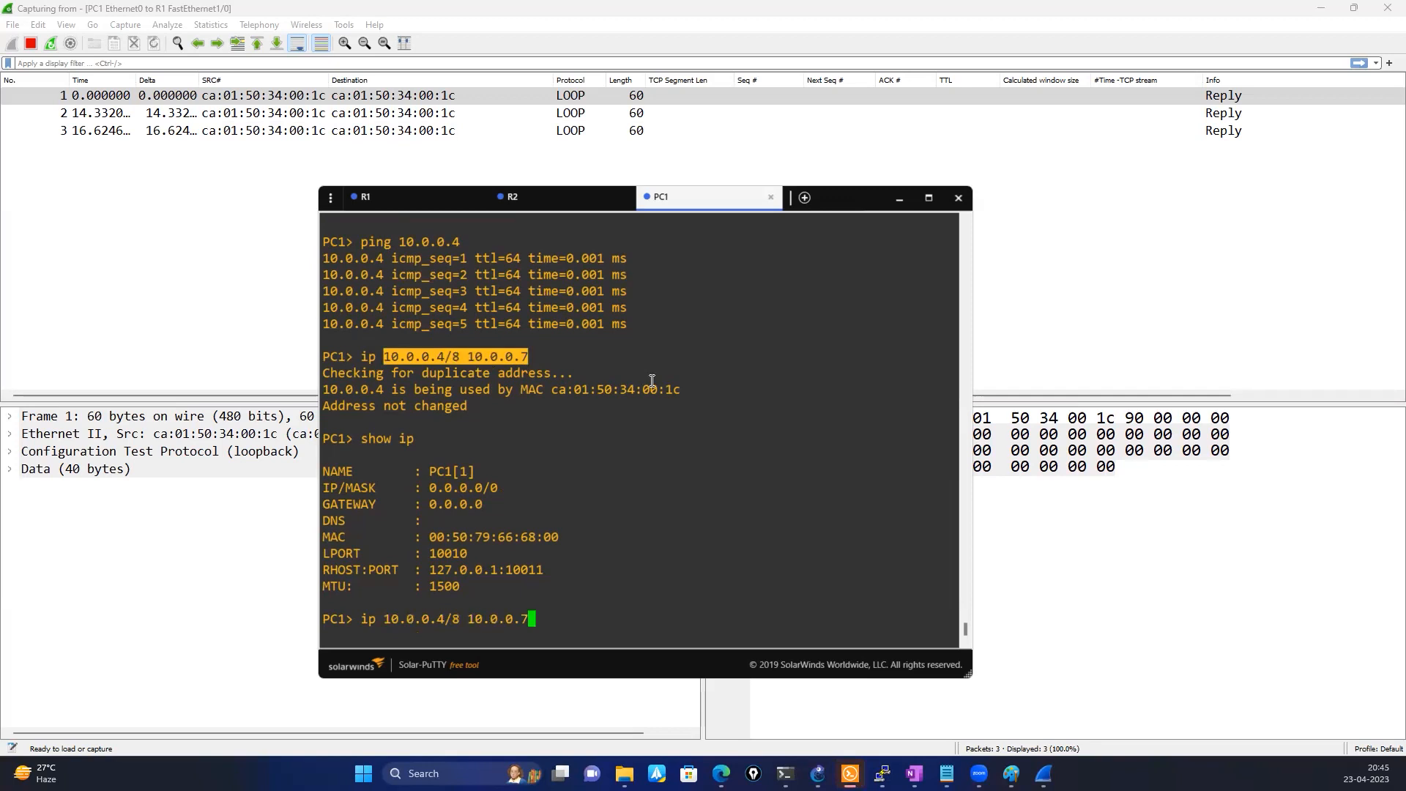
key("Return")
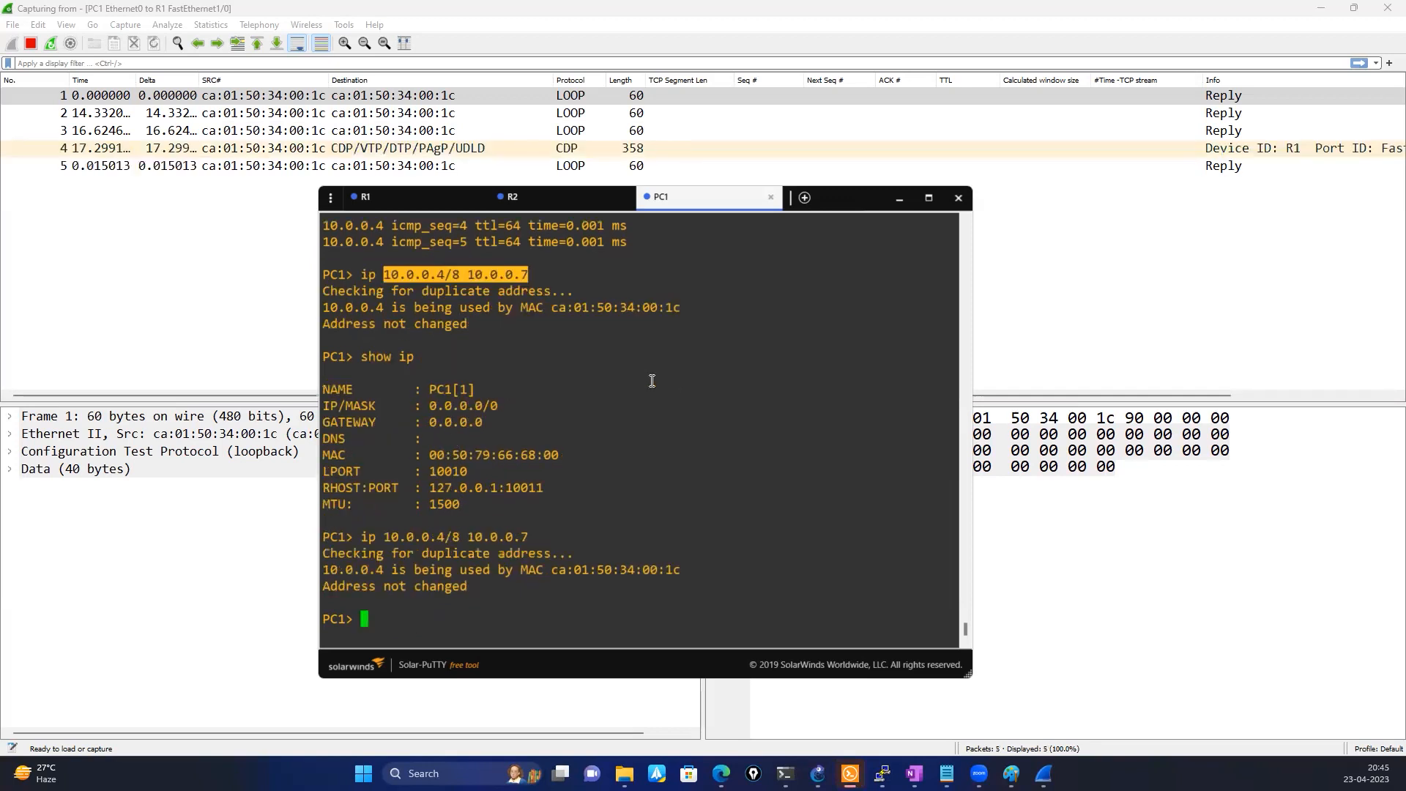
key("Return")
key("Return")
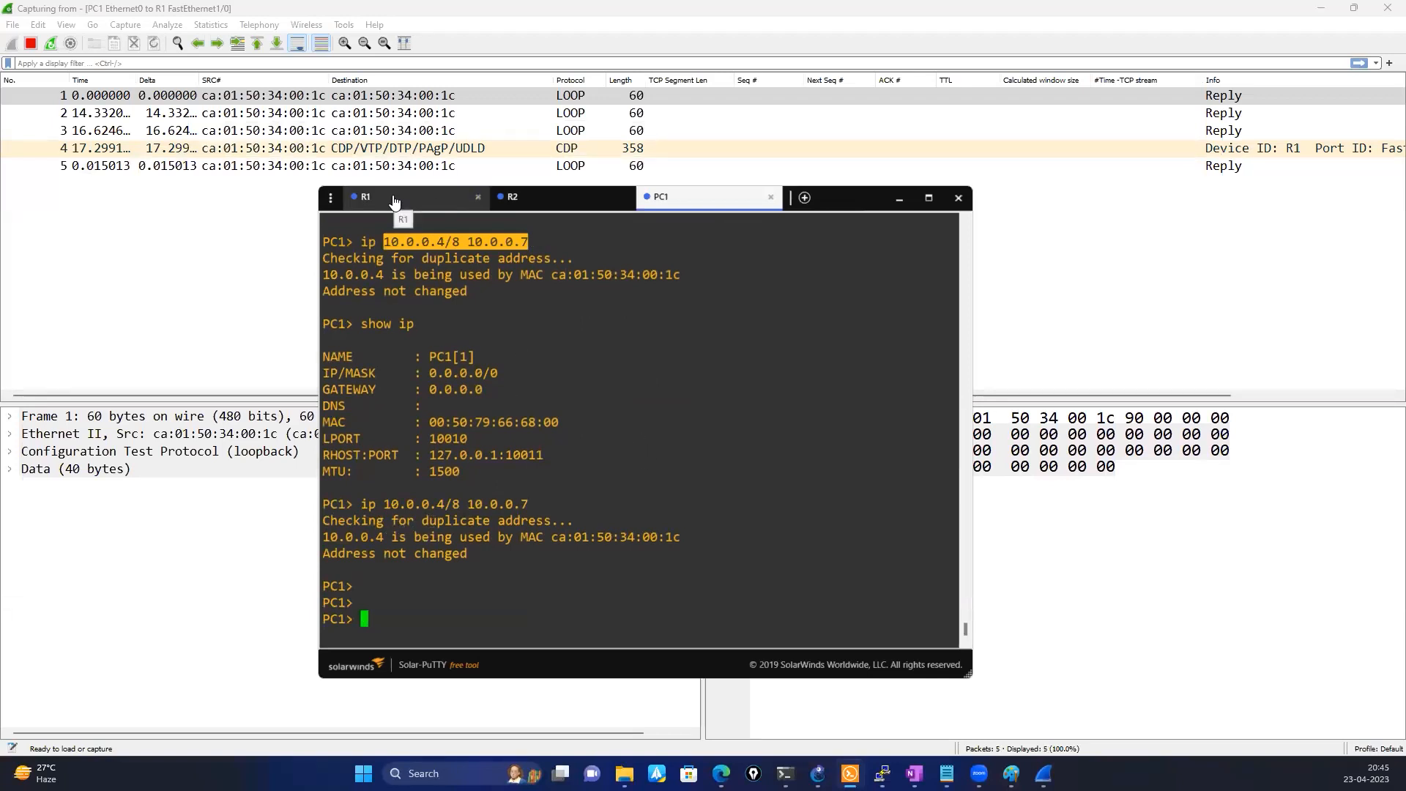
left_click(450, 580)
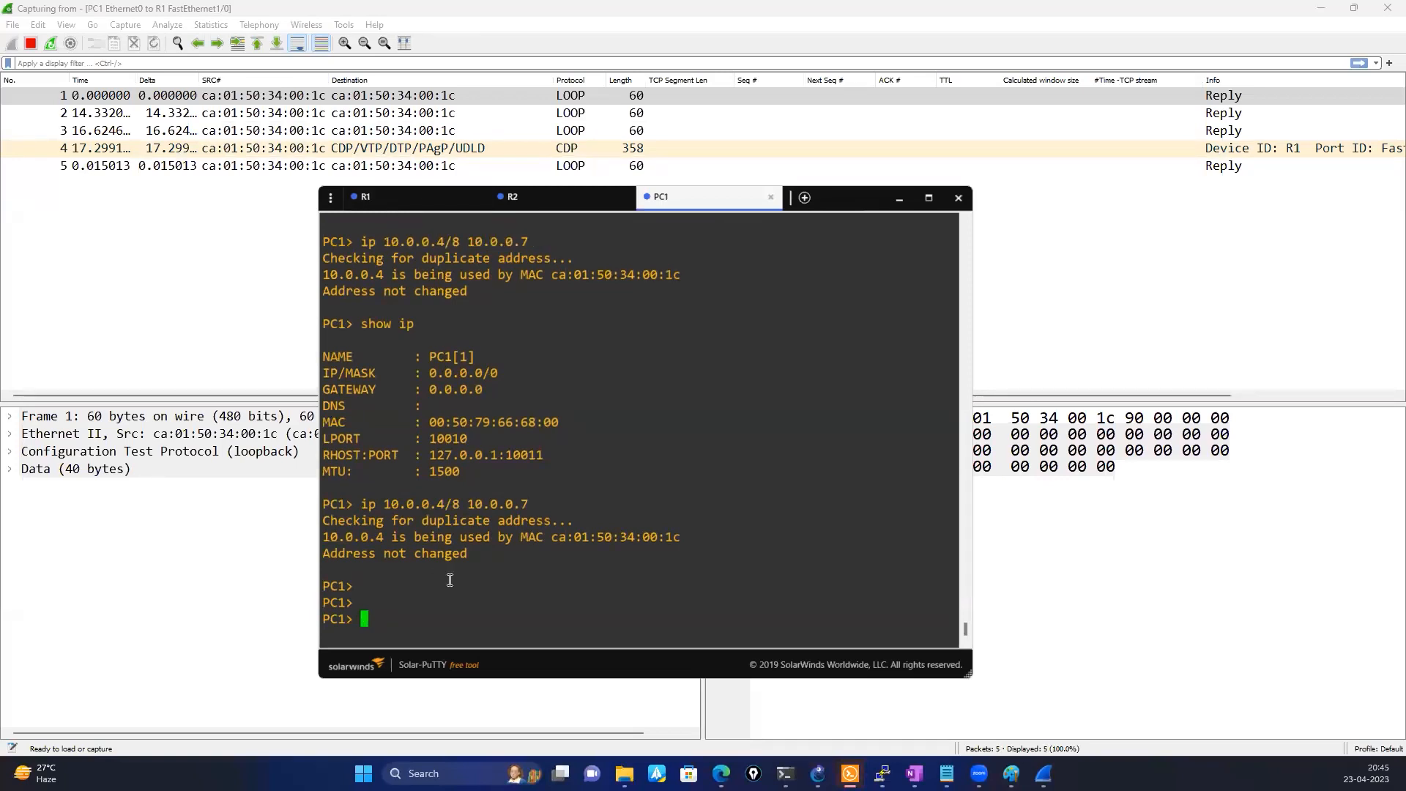
Assign IP address 10.0.0.10/8 with gateway 10.0.0.7 to PC1
type("ip 10.0.0")
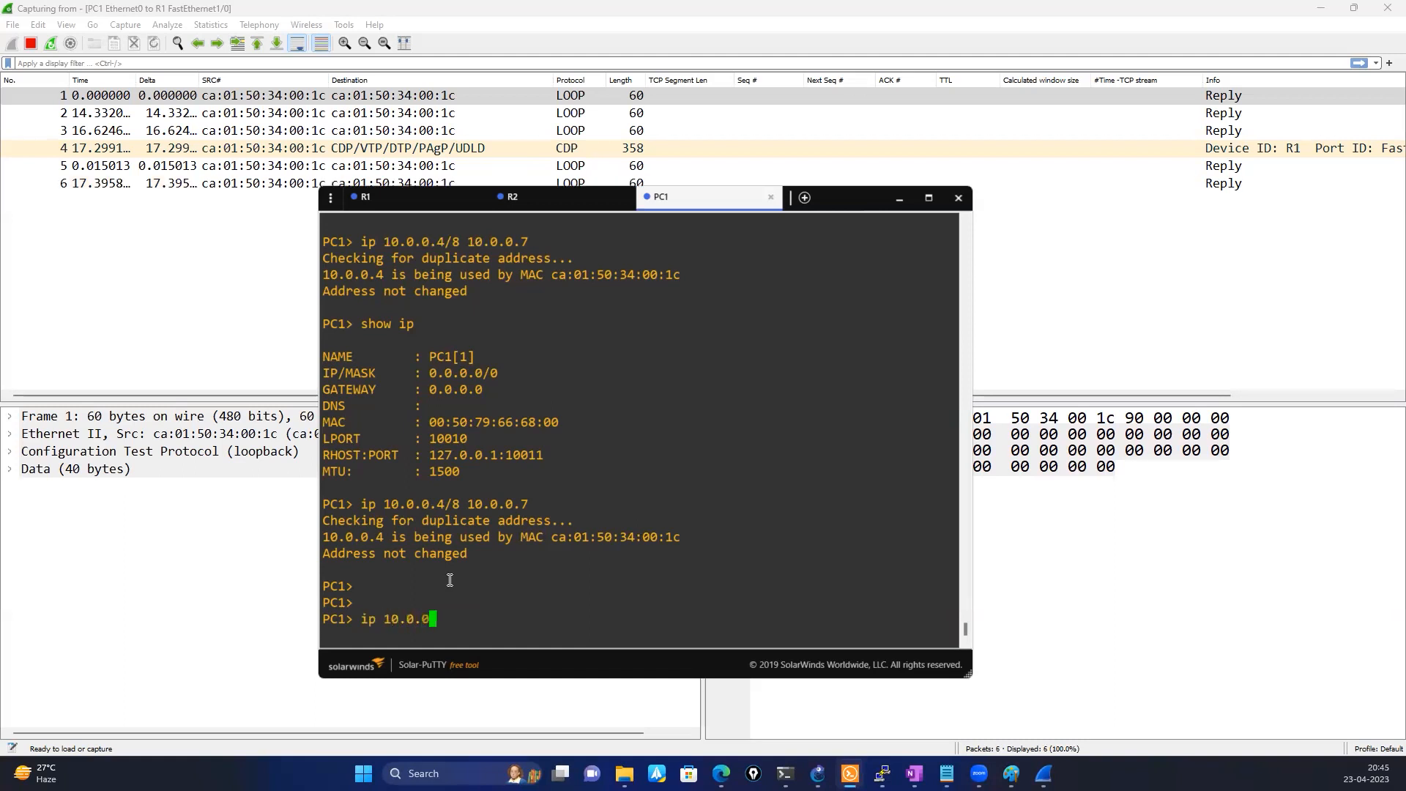
type(".10")
key("BackSpace")
type("/8 10.0.0.7")
key("Return")
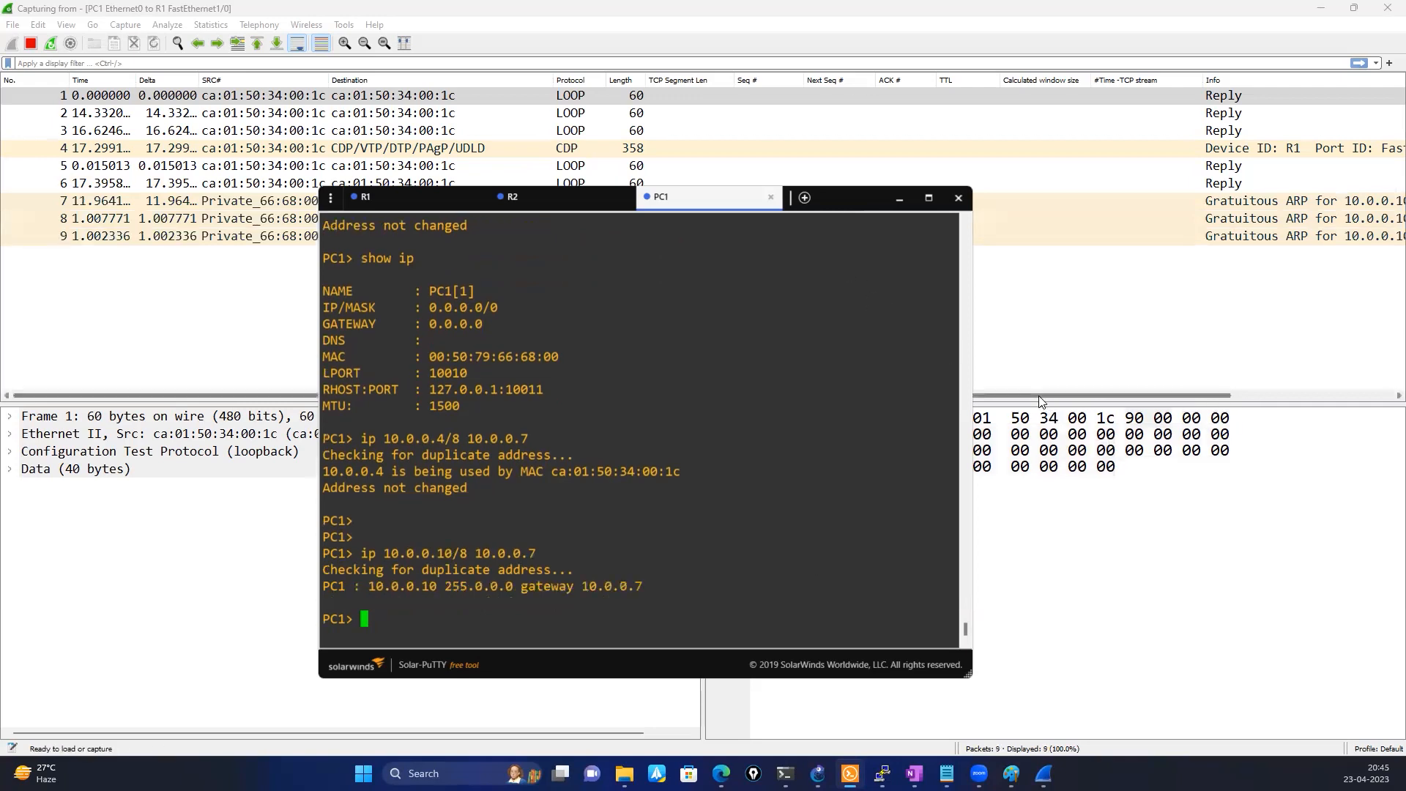
Assign IP address 10.0.0.10 with mask 255.0.0.0 to FastEthernet1/0 on R1, completing the pending ip address command
left_click_drag(1039, 396, 1247, 410)
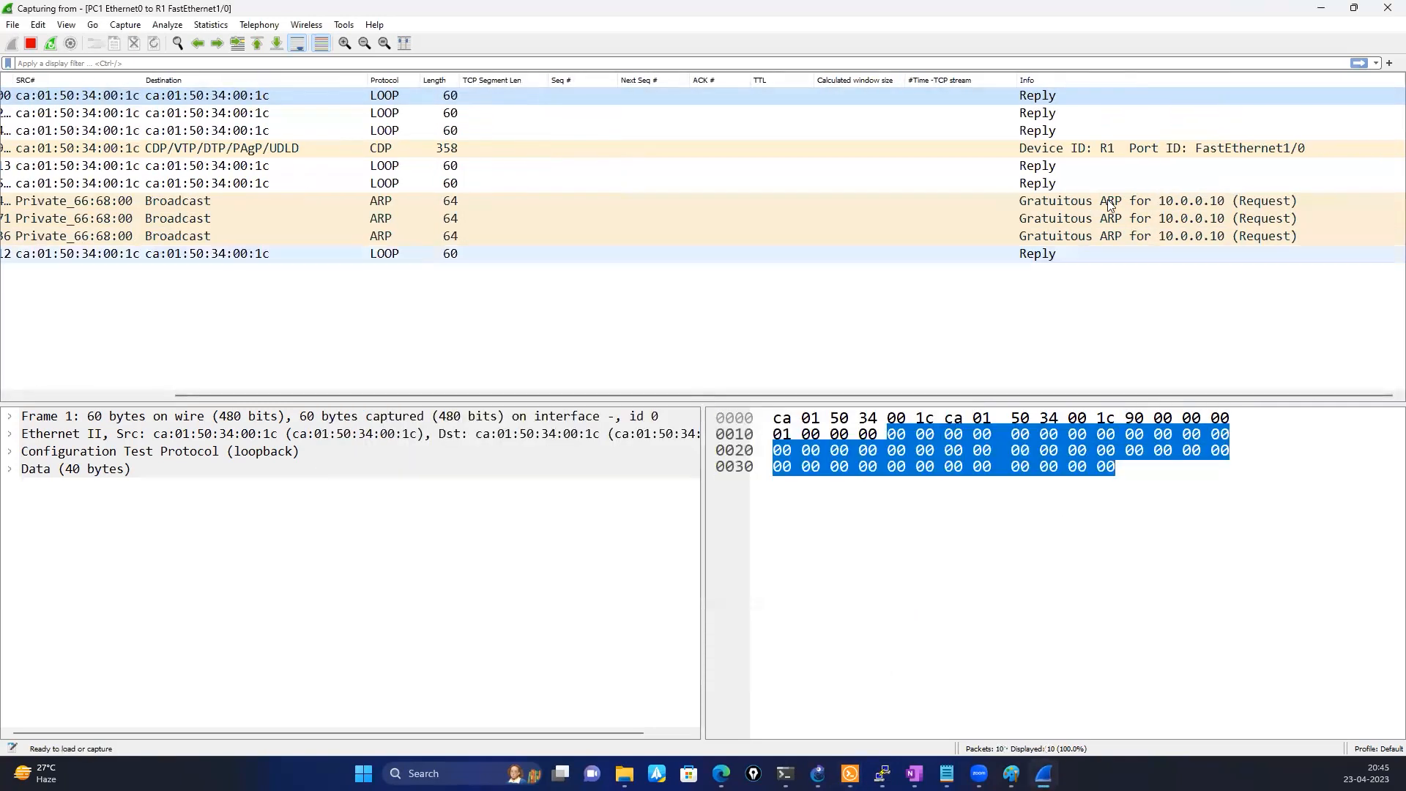
left_click(849, 773)
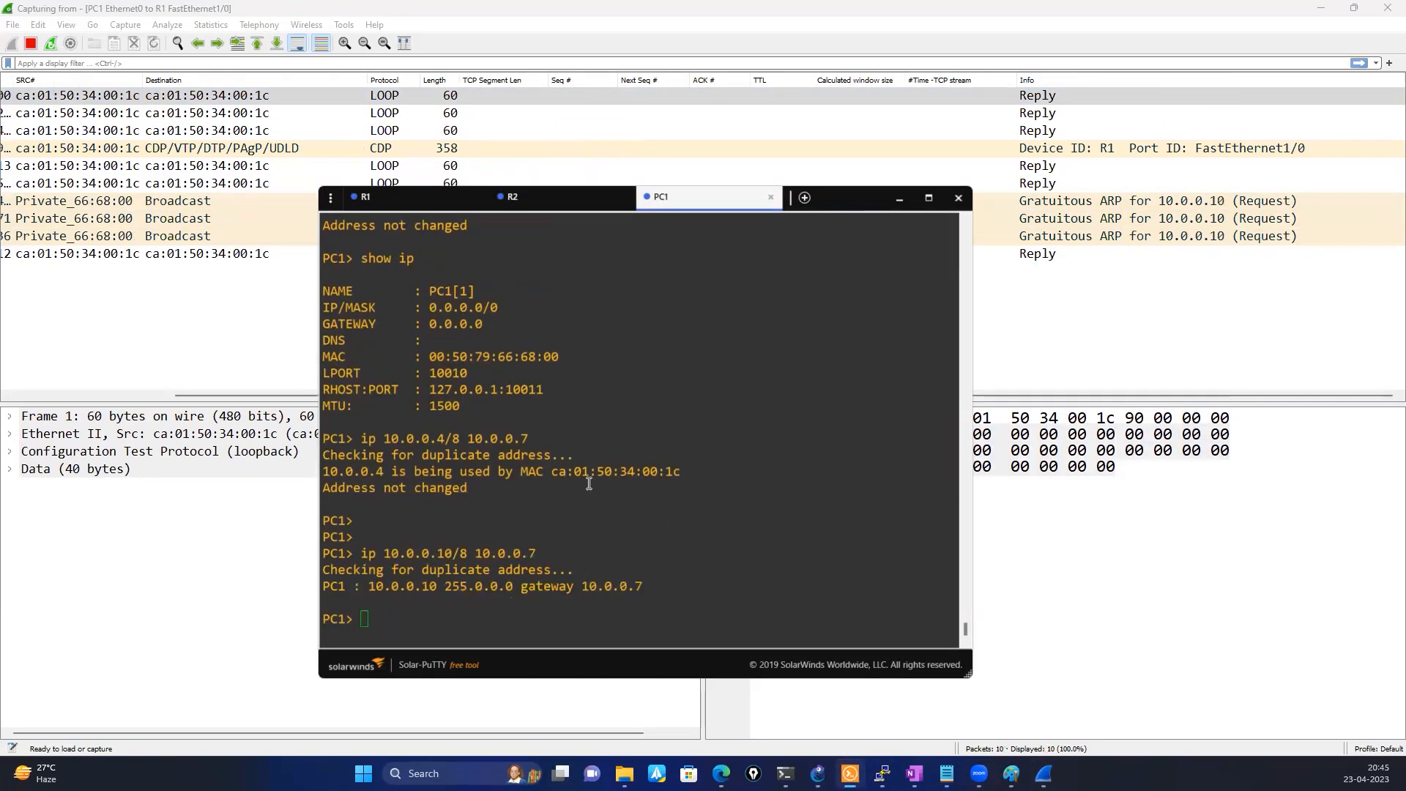
left_click(410, 196)
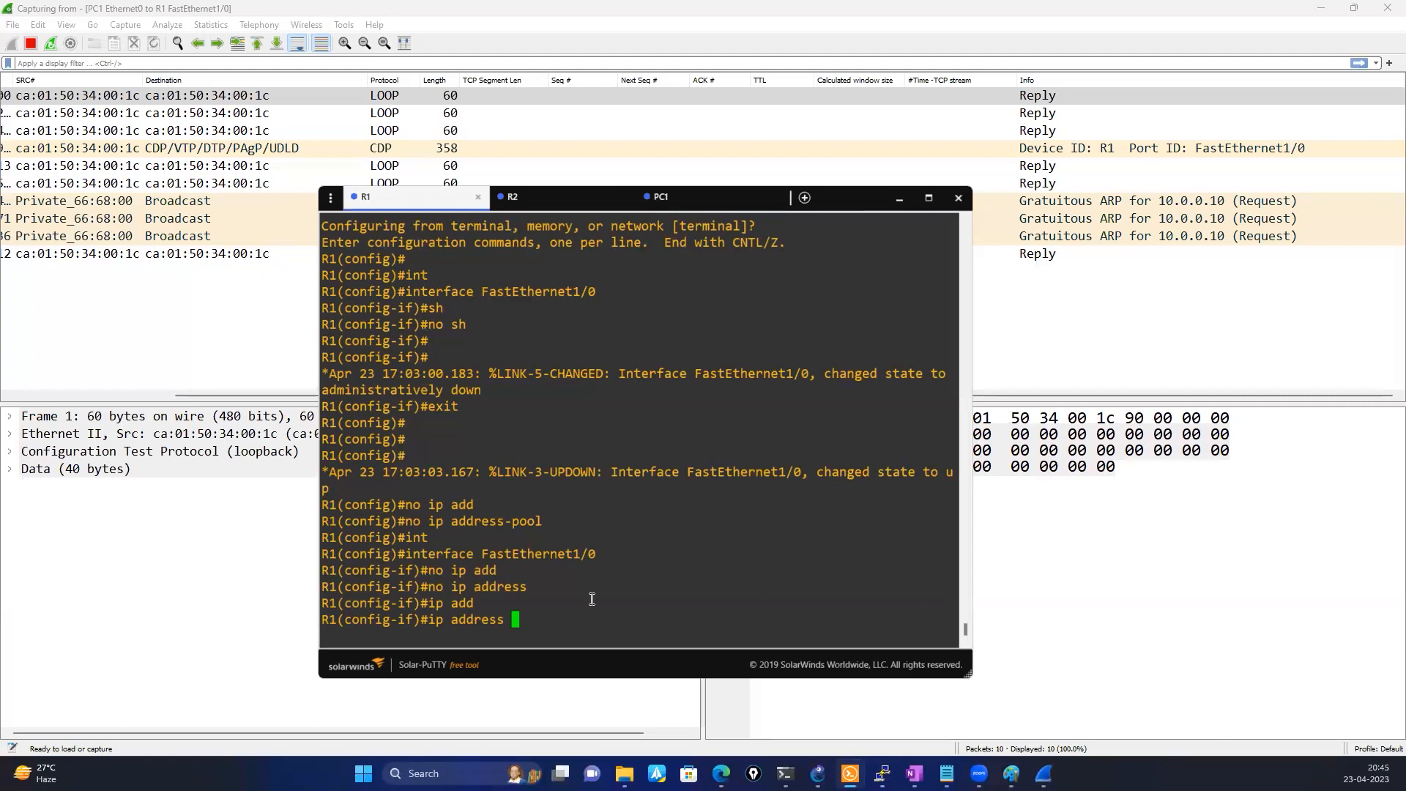
type("10.0.0.10 255.0.0.0")
key("Return")
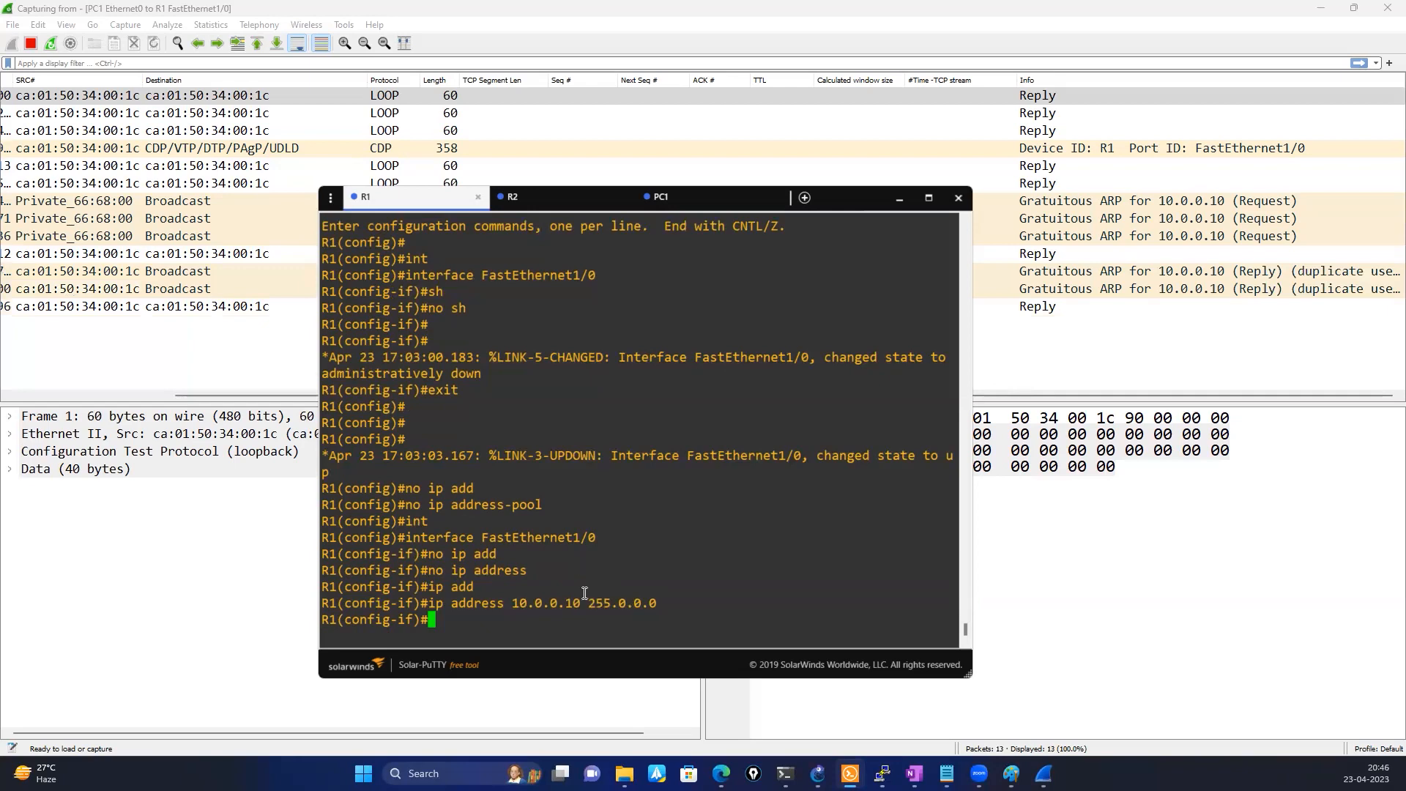
Examine the duplicate IP address details of the first gratuitous ARP reply for 10.0.0.10 in the Wireshark capture
left_click(895, 198)
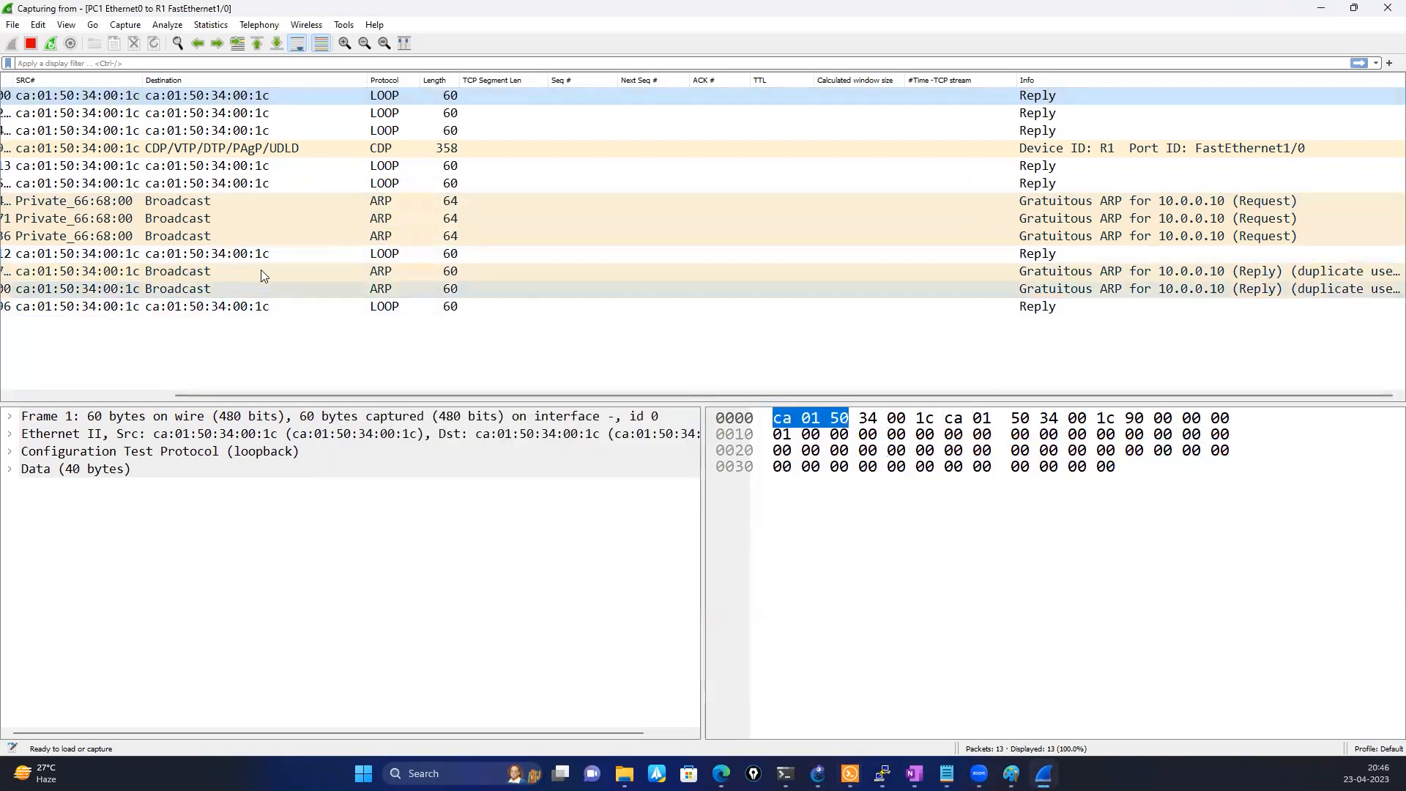
left_click(238, 270)
left_click(9, 468)
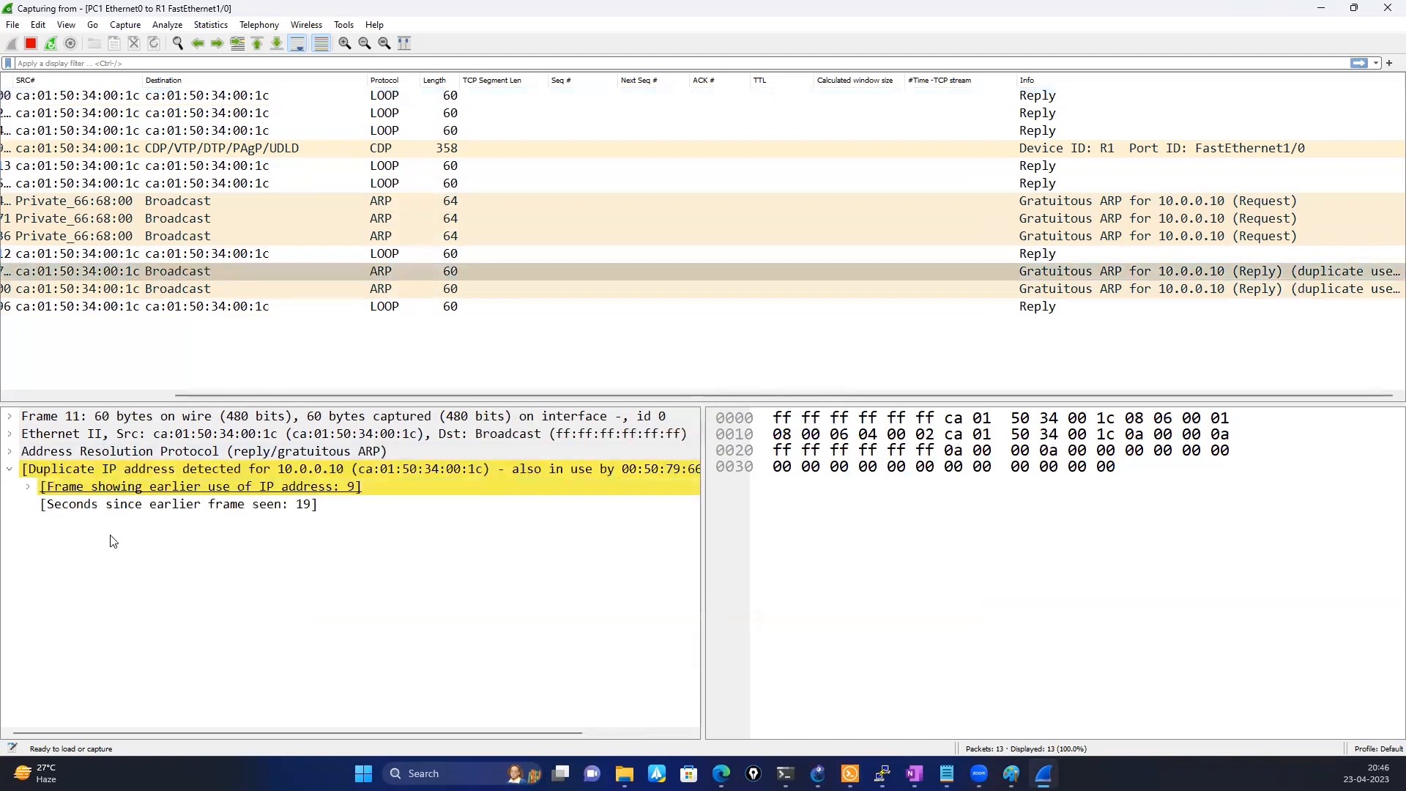
left_click(27, 487)
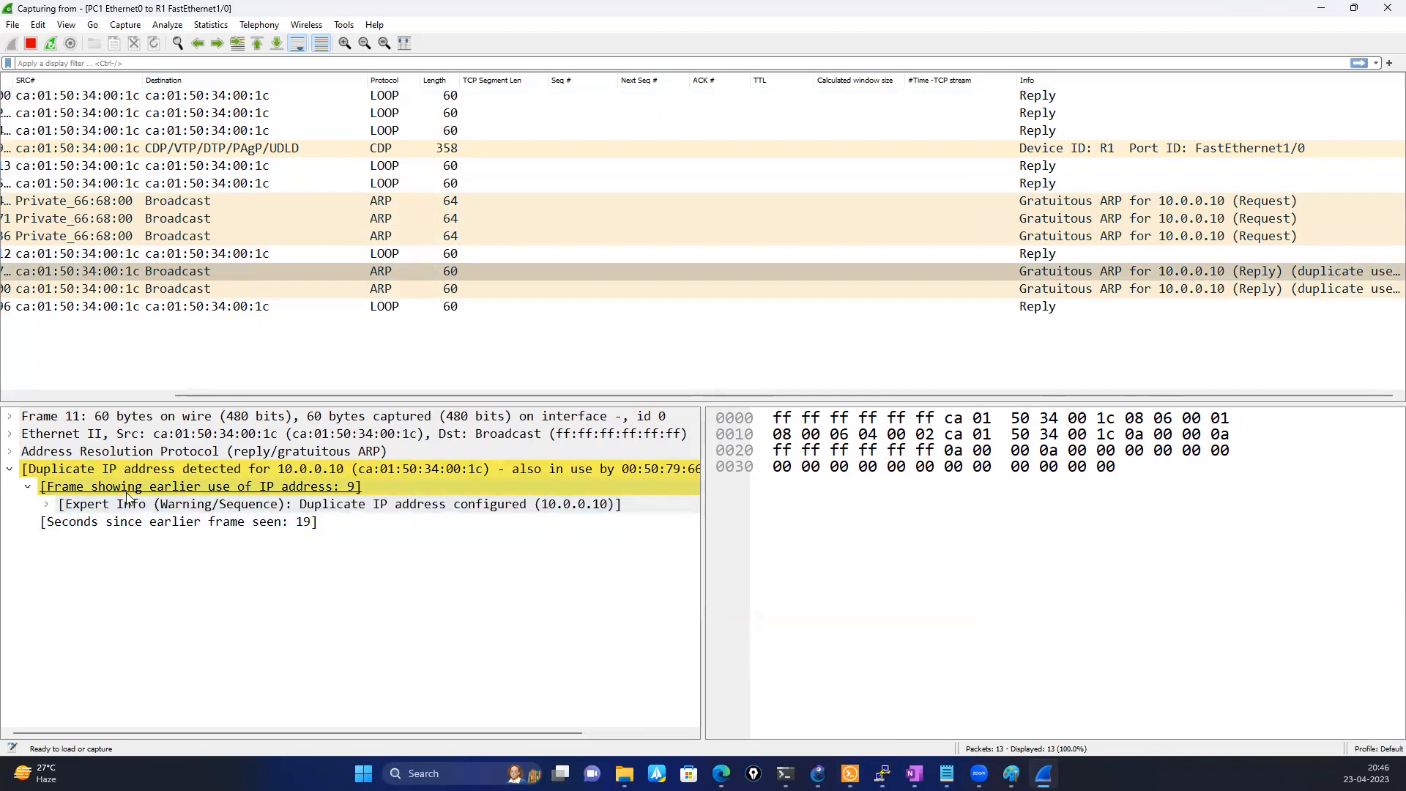
left_click_drag(246, 730, 455, 729)
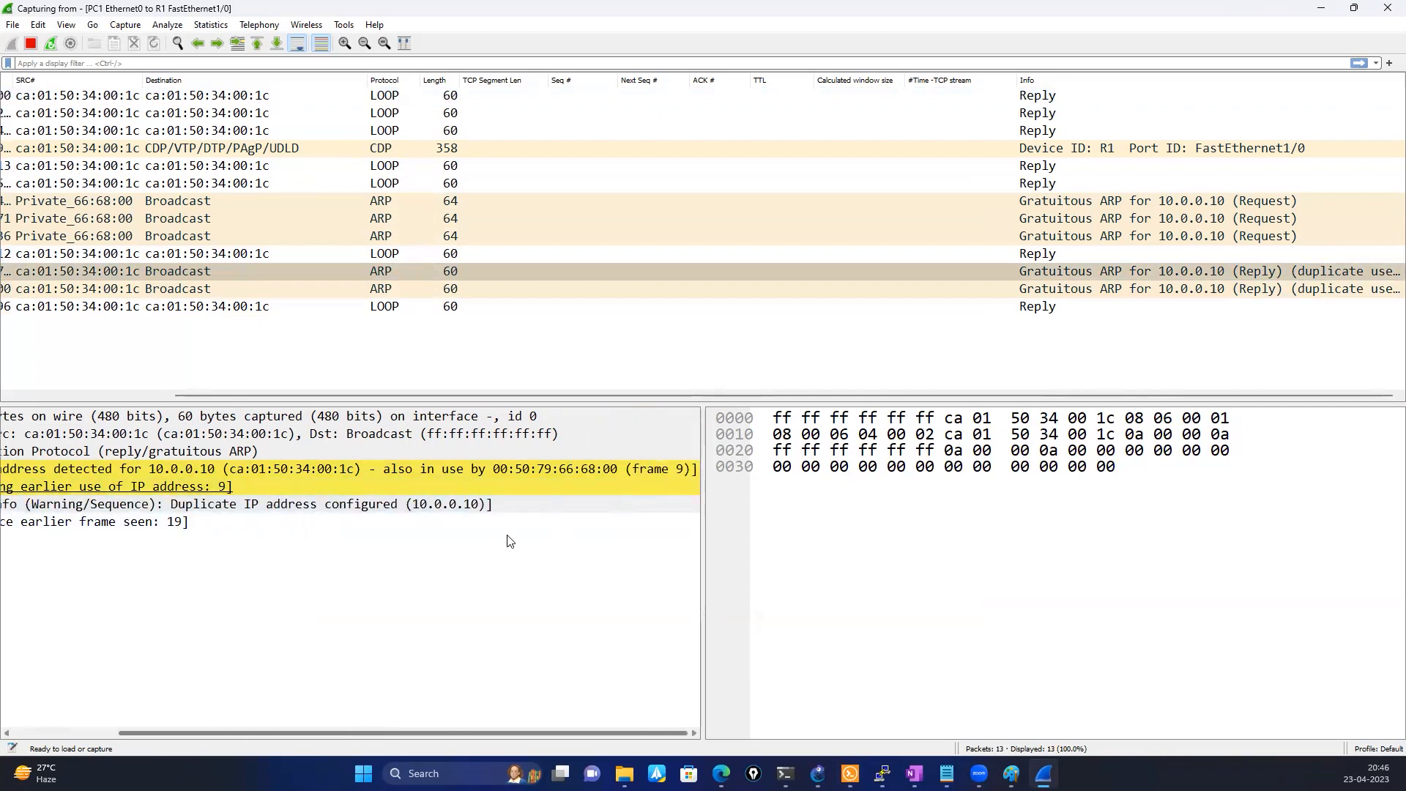
Switch to PC1's console and show its IP settings with show ip, keeping the capture's duplicate address details uncovered
left_click(849, 774)
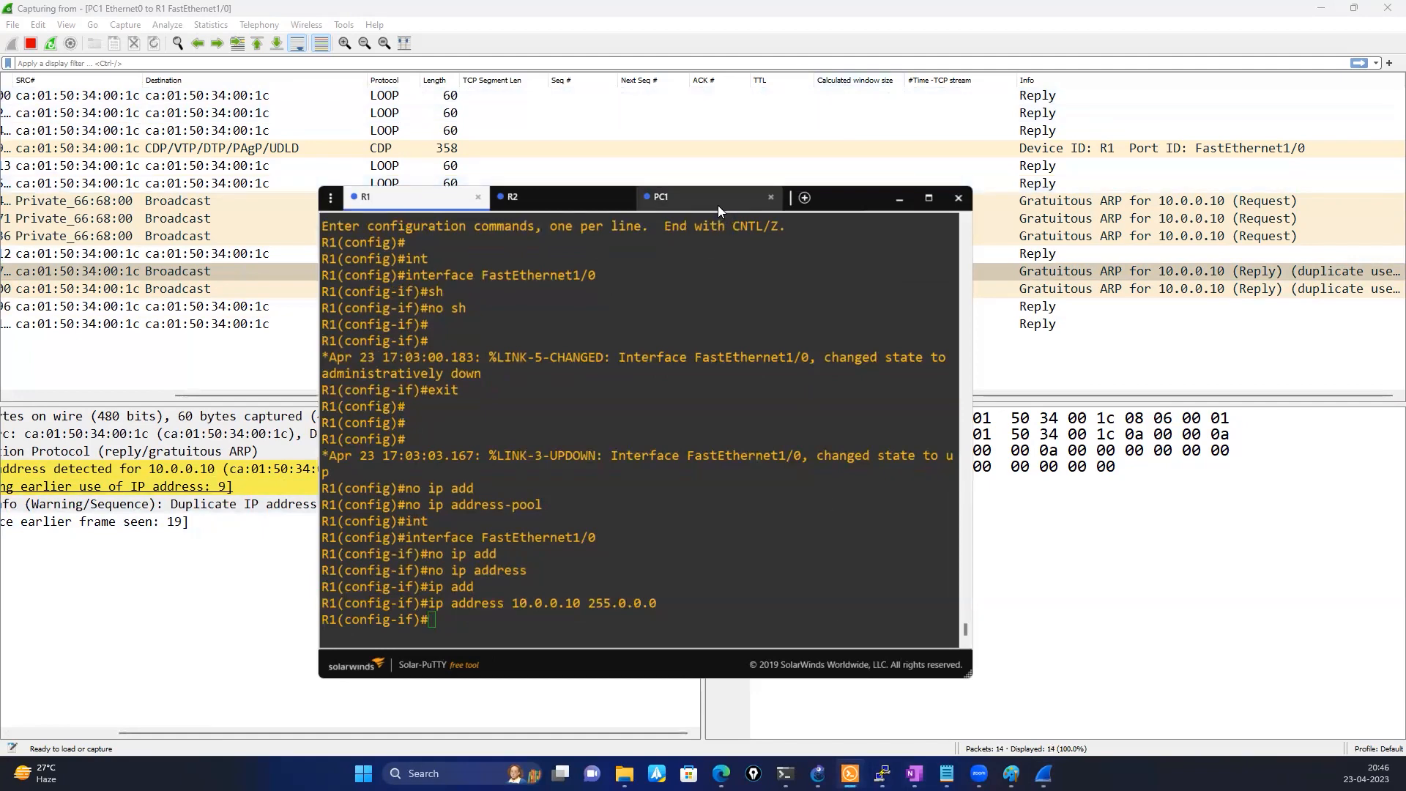
left_click(721, 202)
left_click_drag(865, 206, 1110, 224)
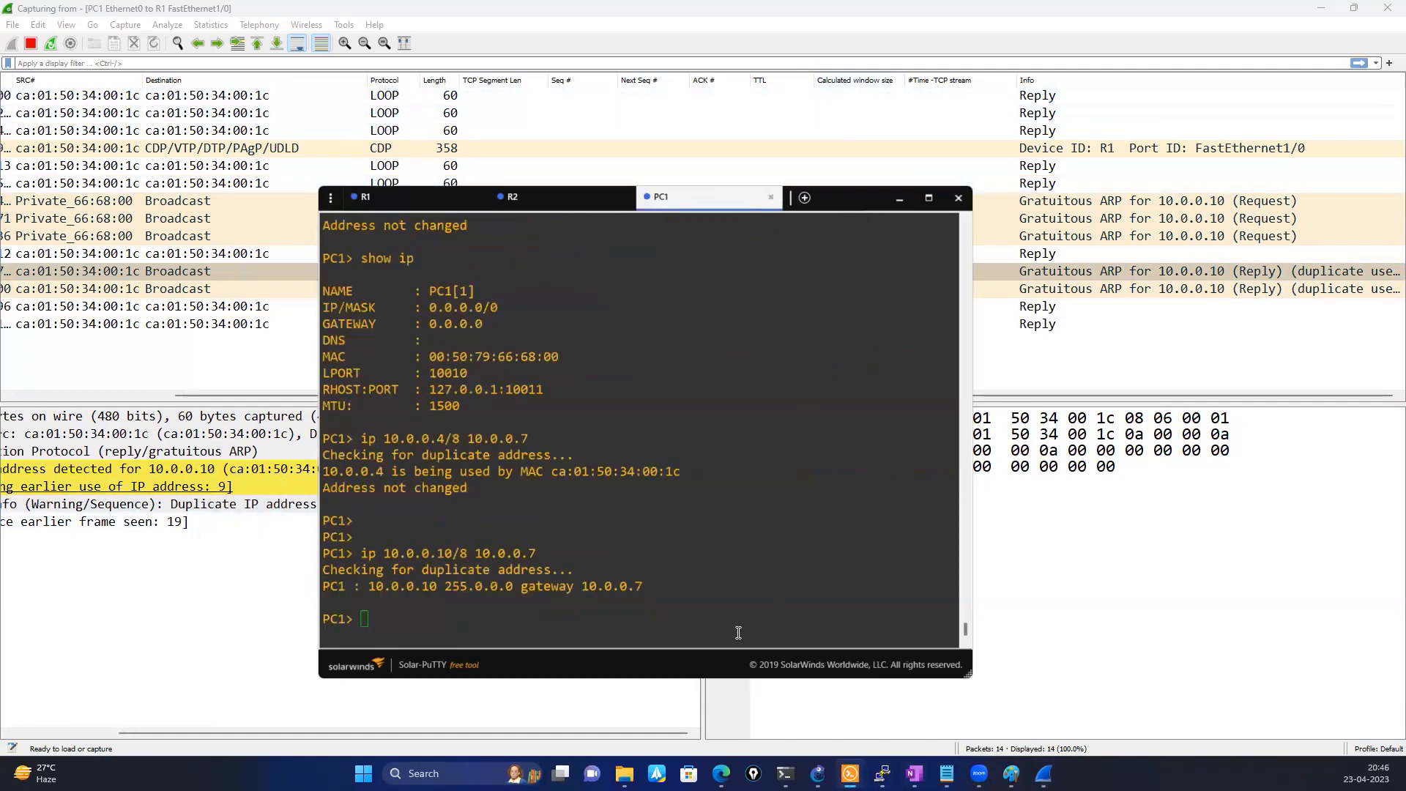
left_click(738, 631)
type("sh")
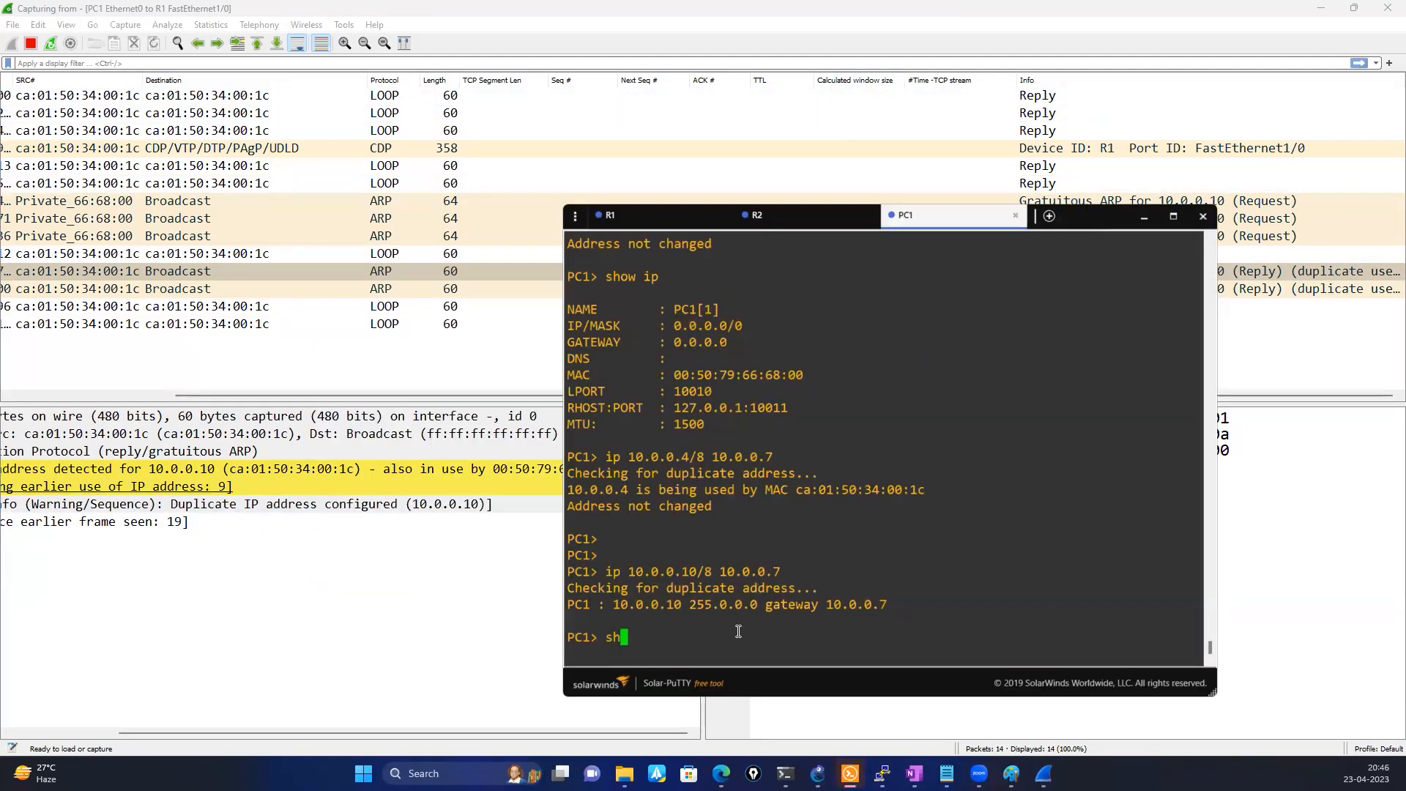
type("ow ip")
key("Return")
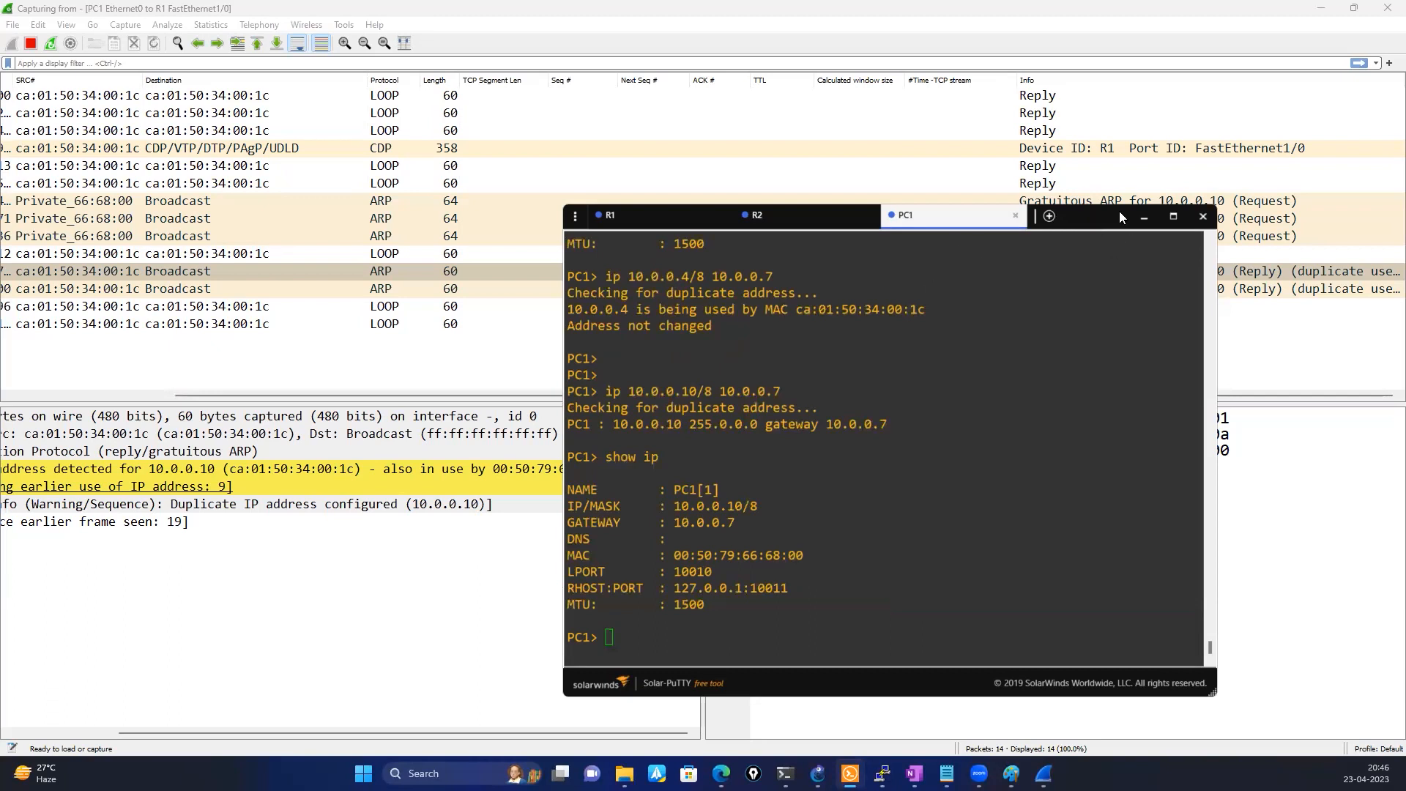
Highlight PC1's MAC address in the show ip output to compare it with the duplicate address details in the capture
left_click_drag(1119, 210, 1234, 194)
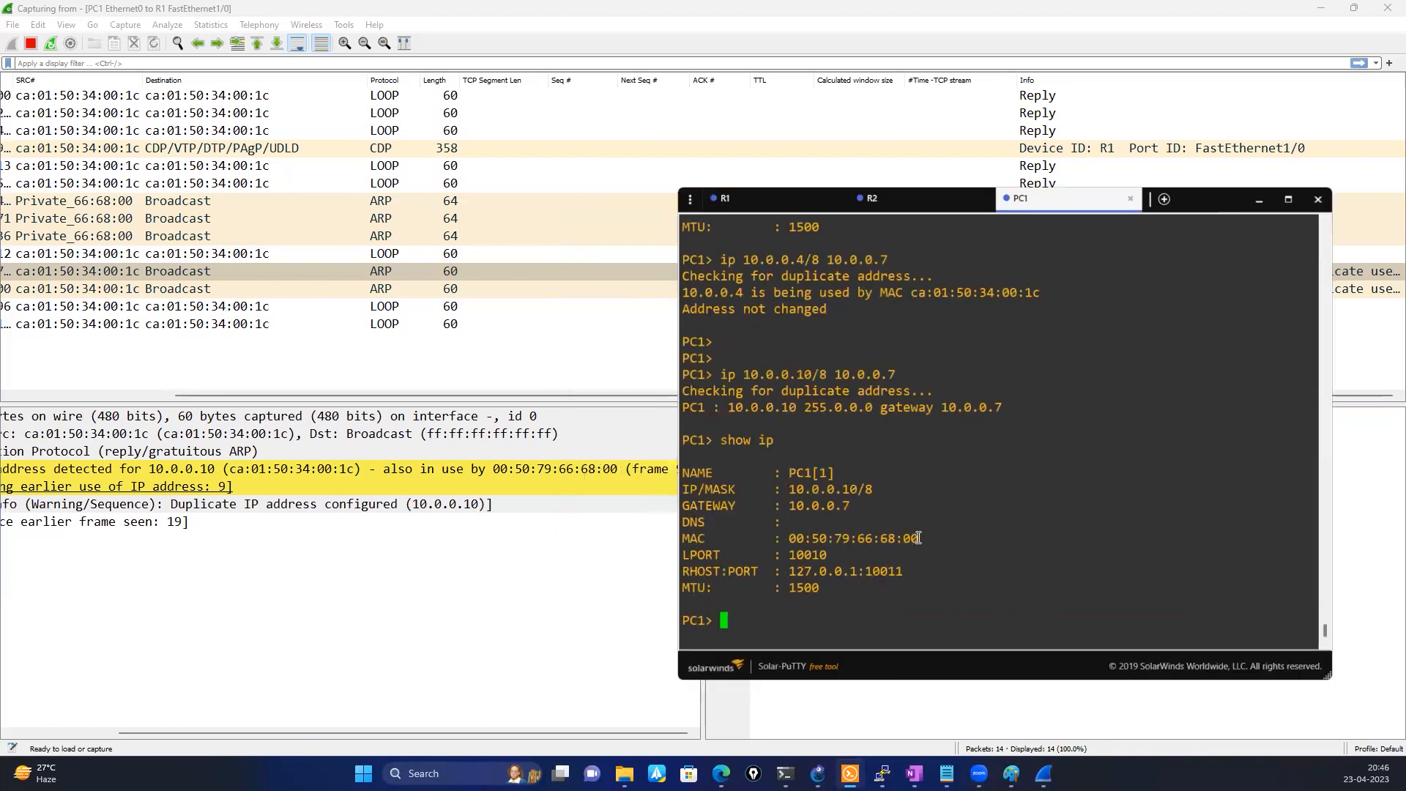
left_click_drag(915, 539, 782, 531)
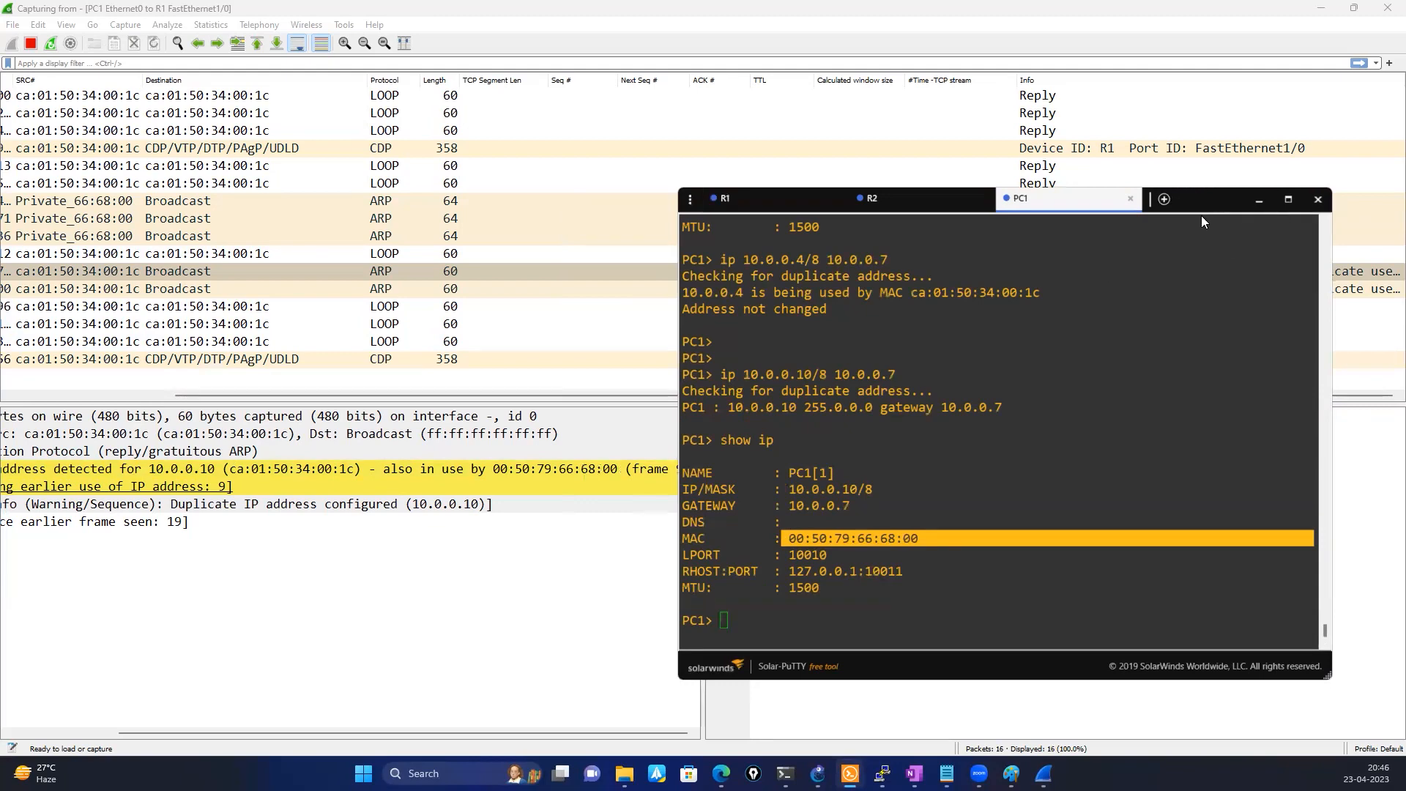
left_click_drag(1201, 215, 1091, 198)
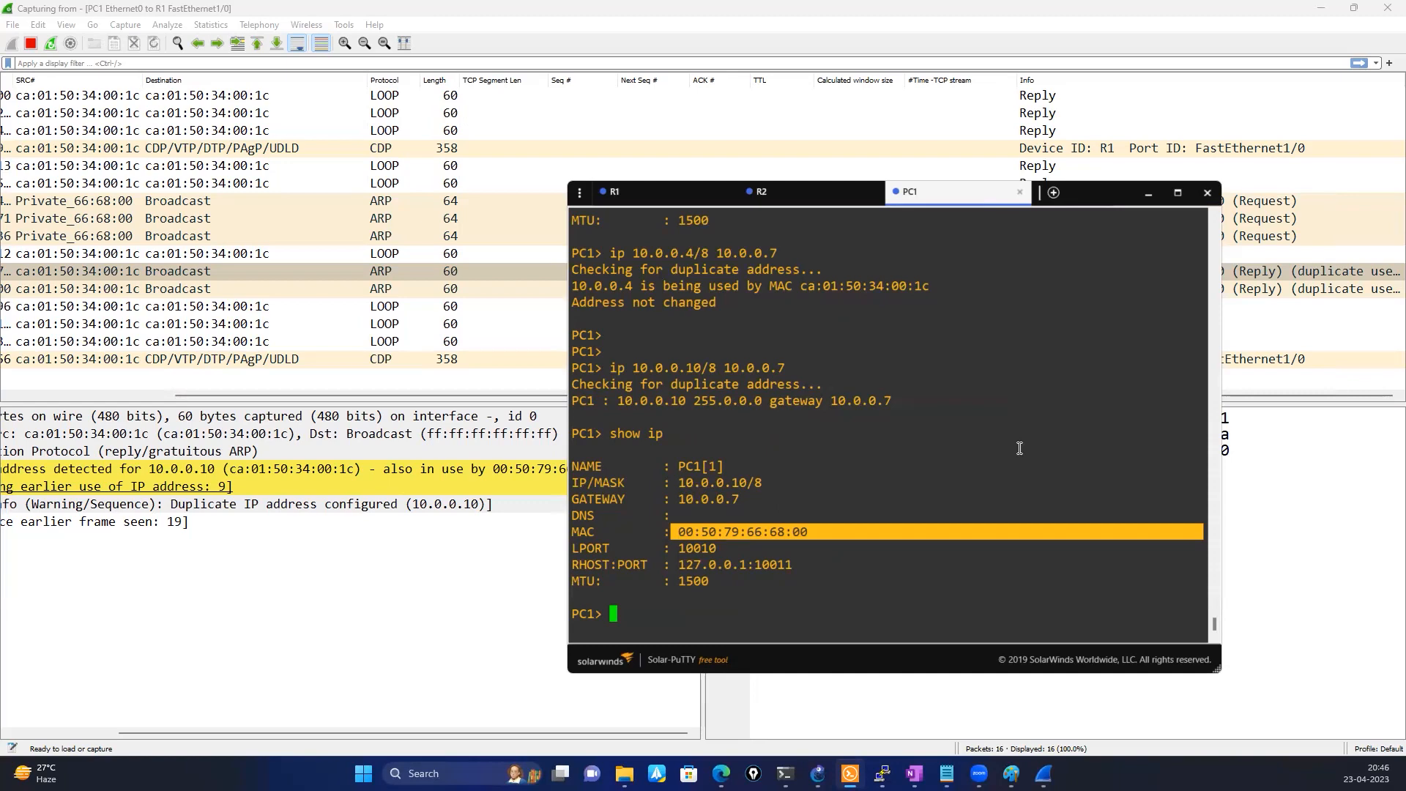
Exit interface and global configuration mode on R1, returning to the privileged prompt
left_click(623, 191)
type("exit")
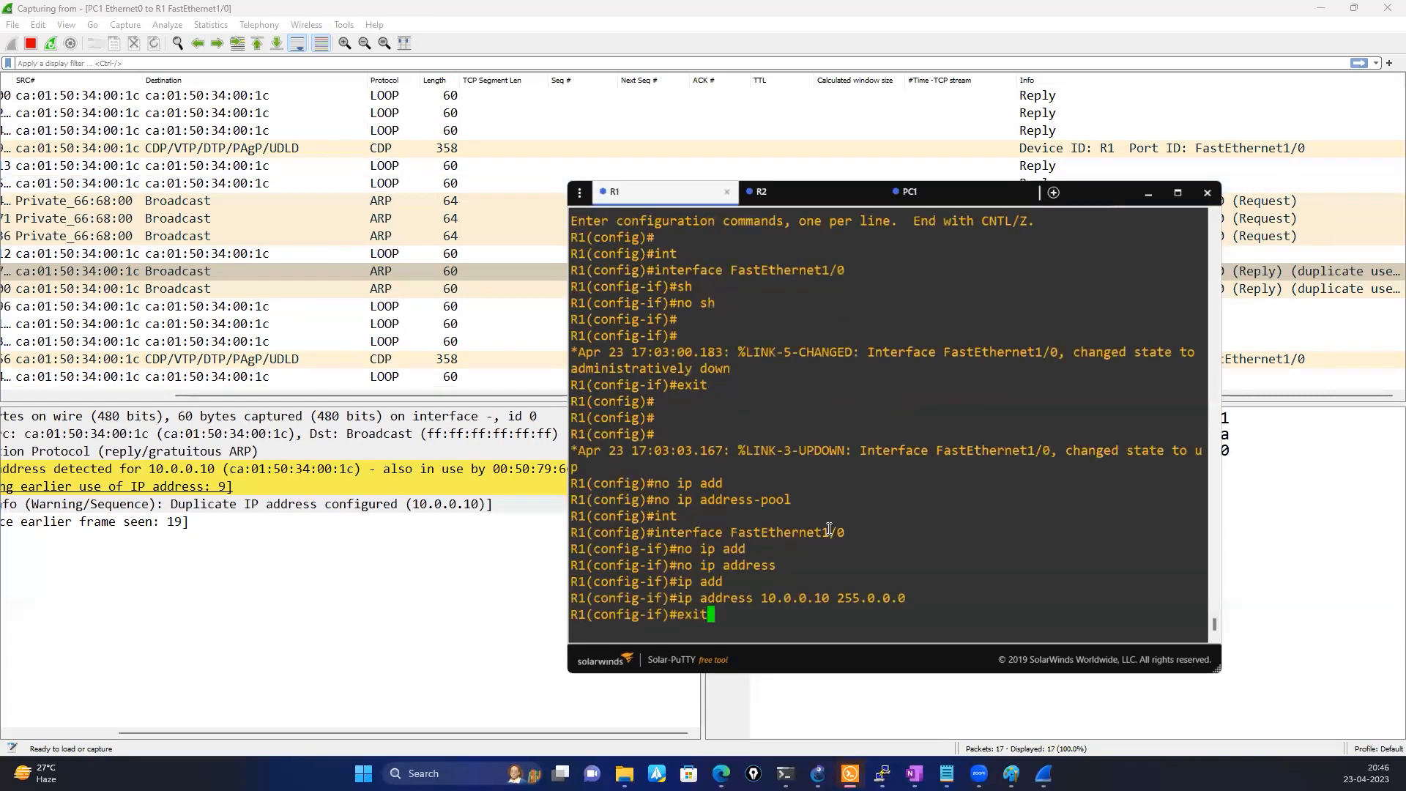
key("Return")
key("Return")
key("Return")
type("exit")
key("Return")
key("Return")
key("Return")
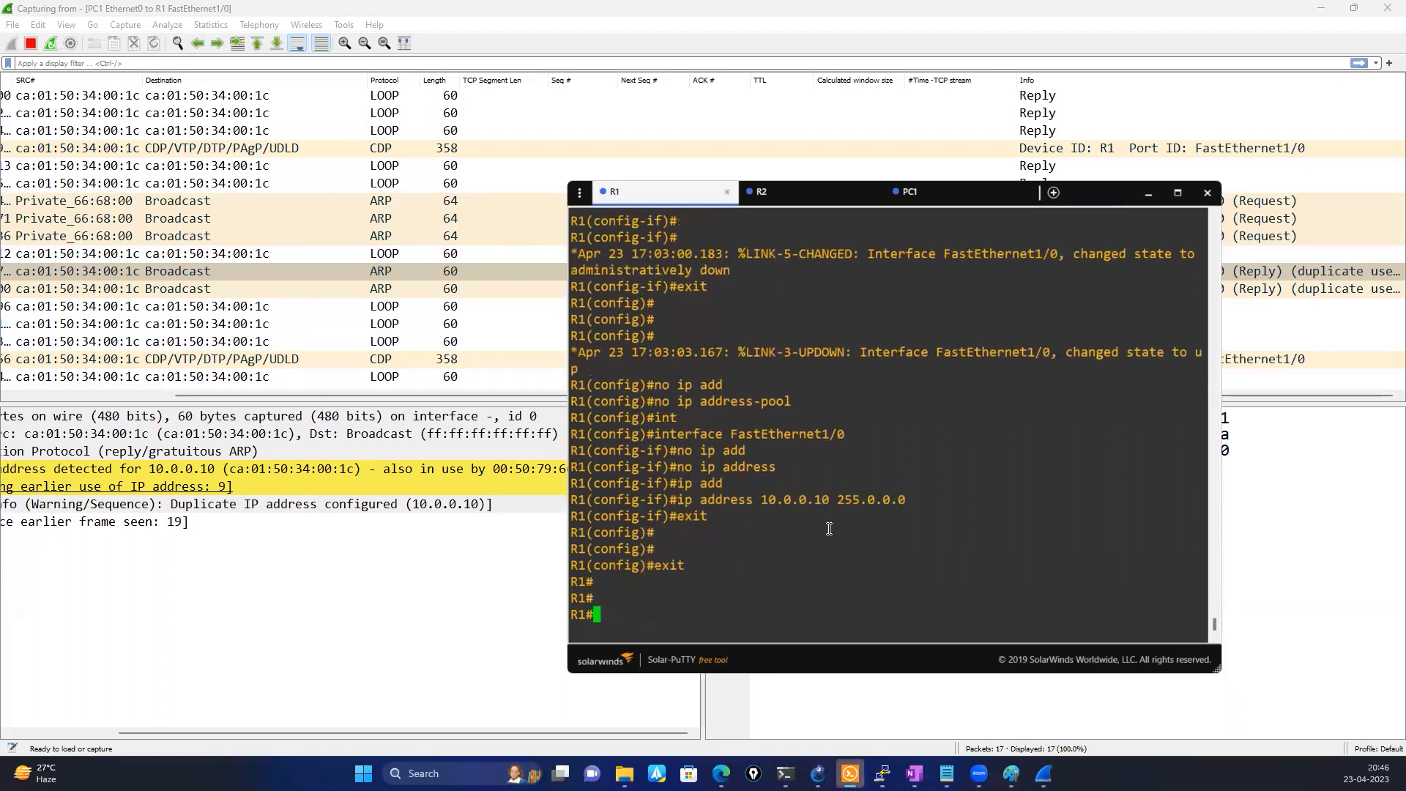
Display R1's complete logging output with the show logging command
type("sho")
key("Tab")
type("log")
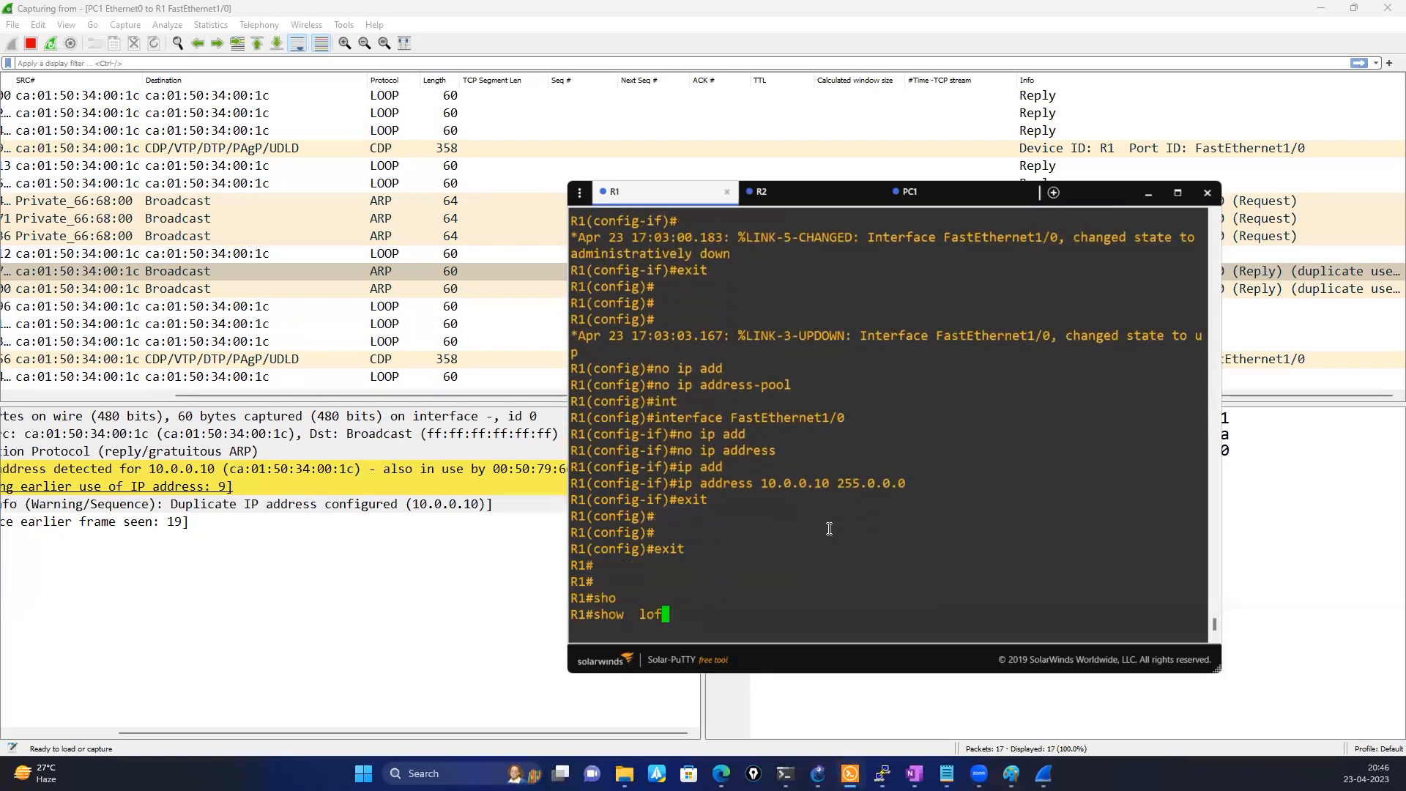
key("Tab")
key("Return")
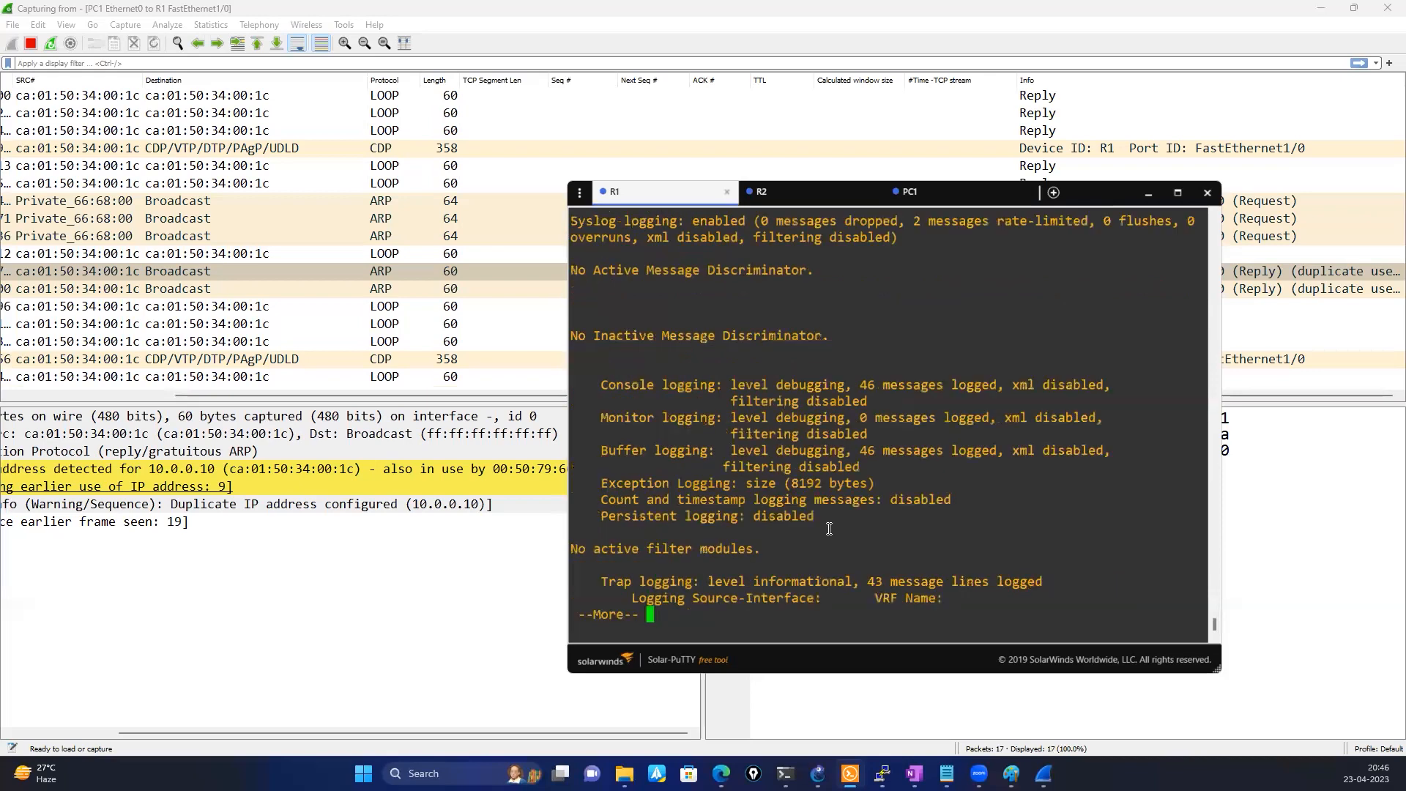
key("space")
key("space")
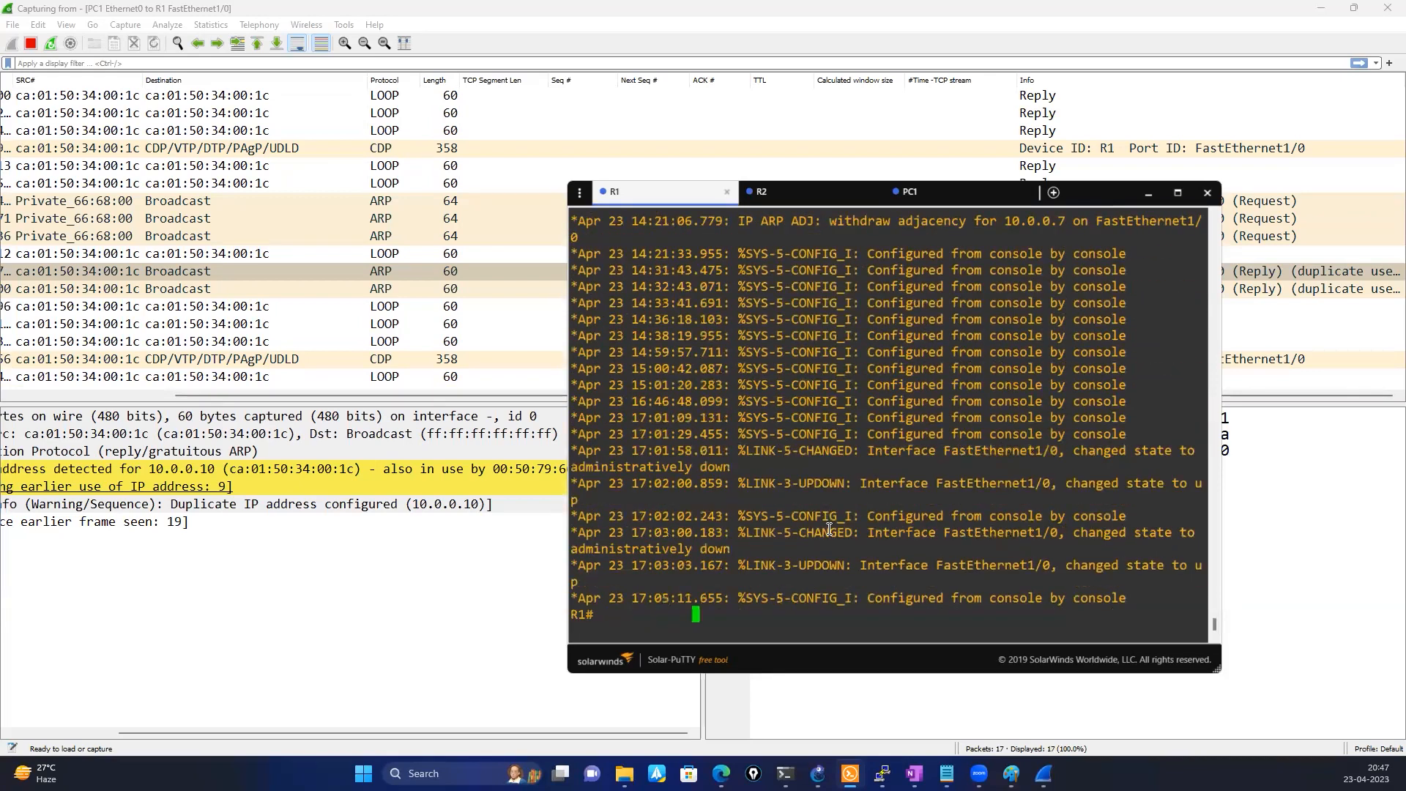
Look through R1's log buffer in an enlarged console for messages about the duplicate address
left_click(1178, 193)
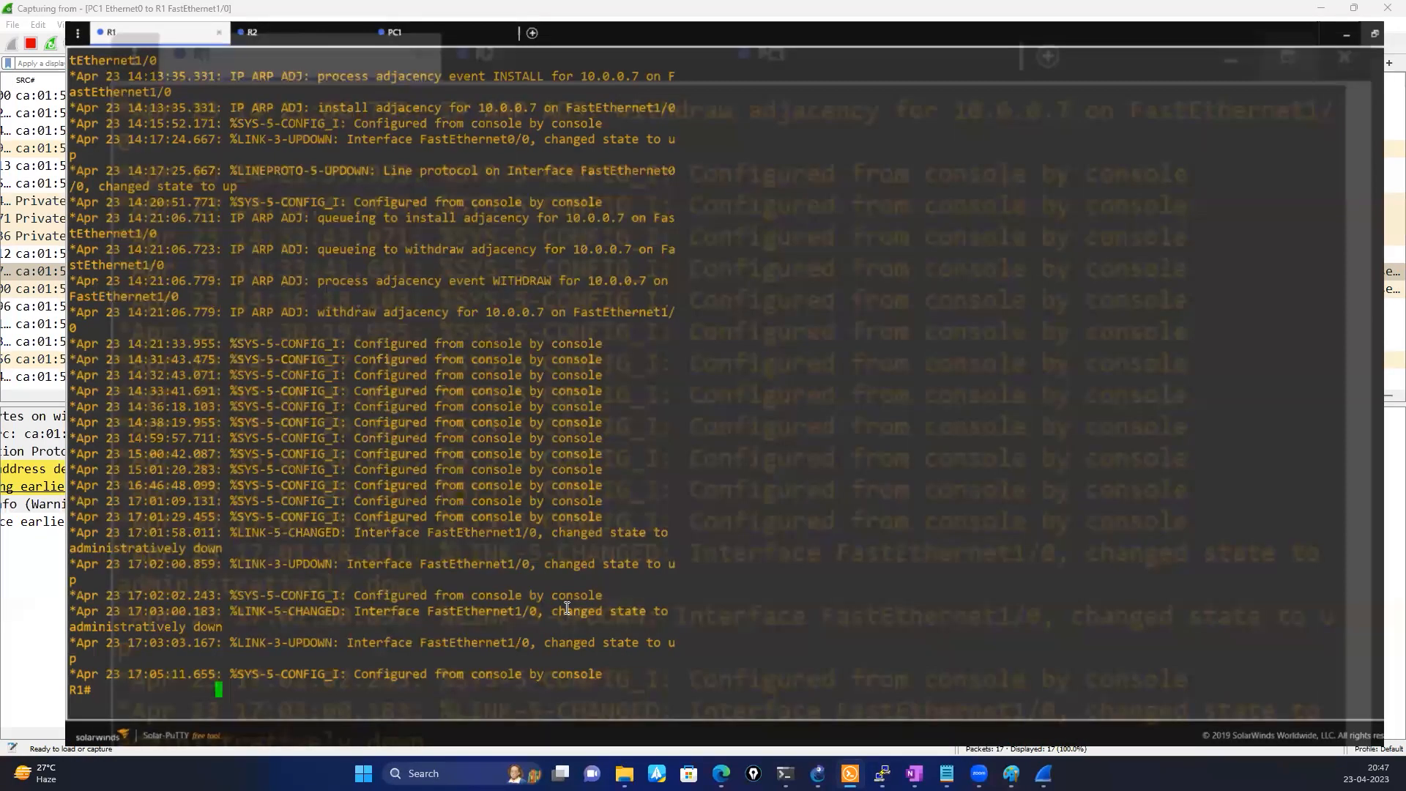
scroll(567, 608, "up", 5)
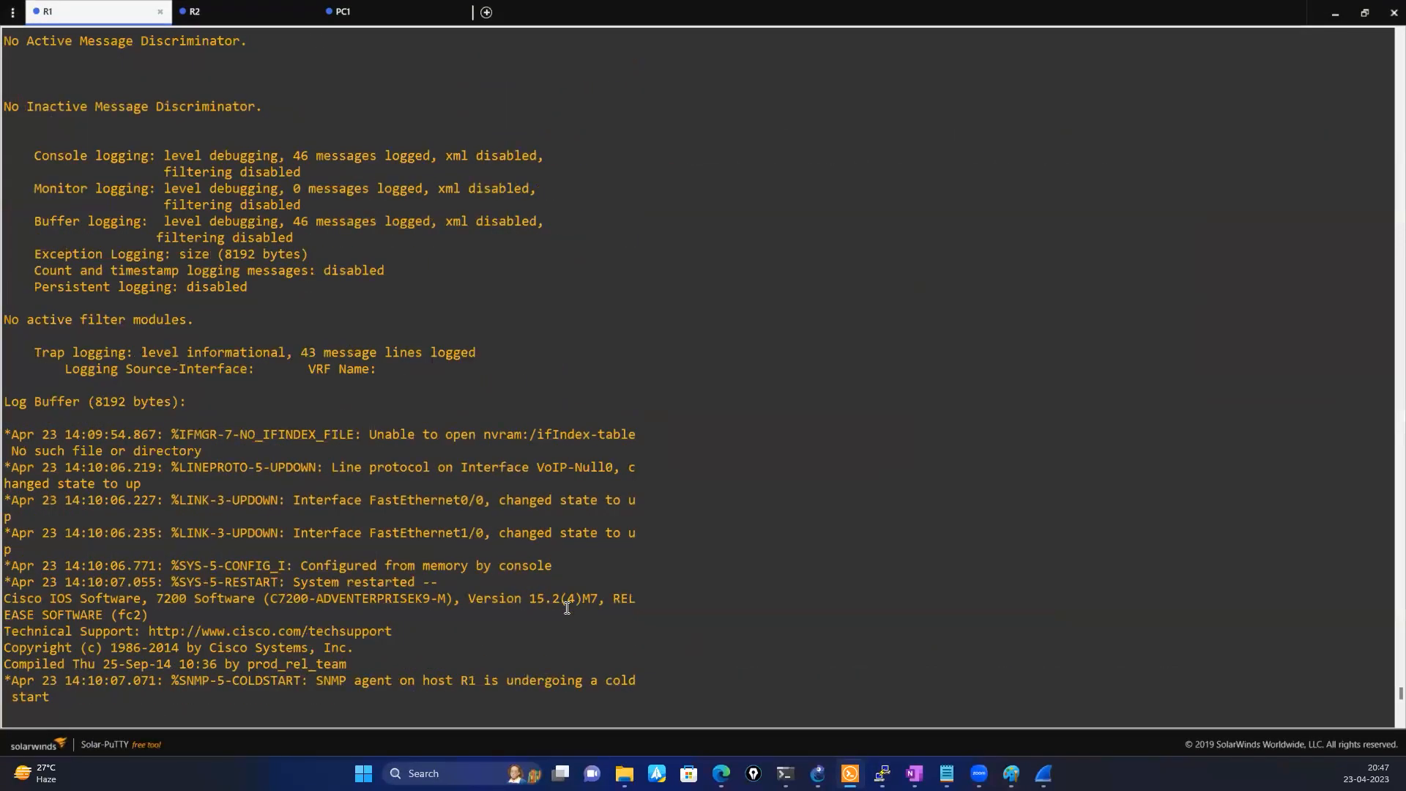
scroll(566, 607, "down", 13)
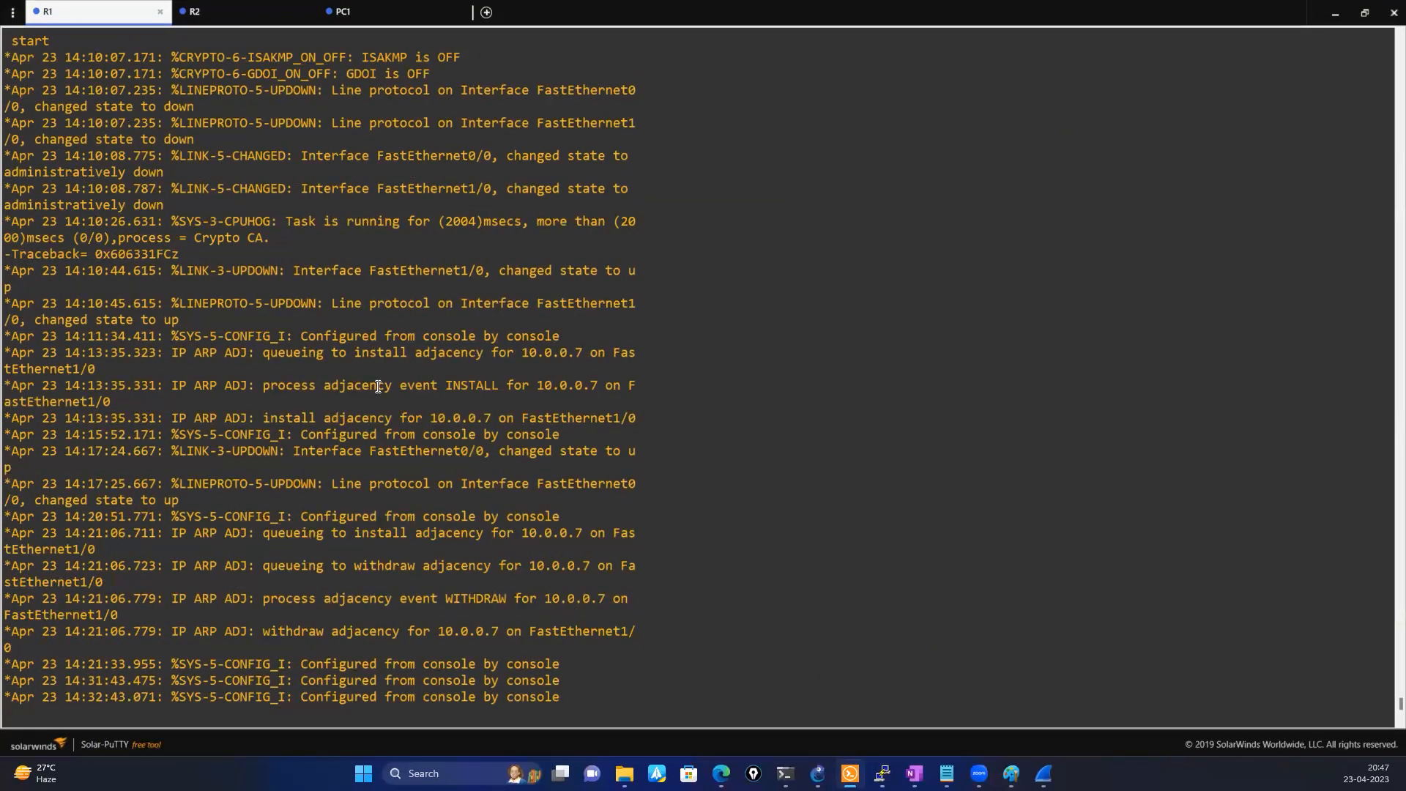
scroll(280, 516, "down", 7)
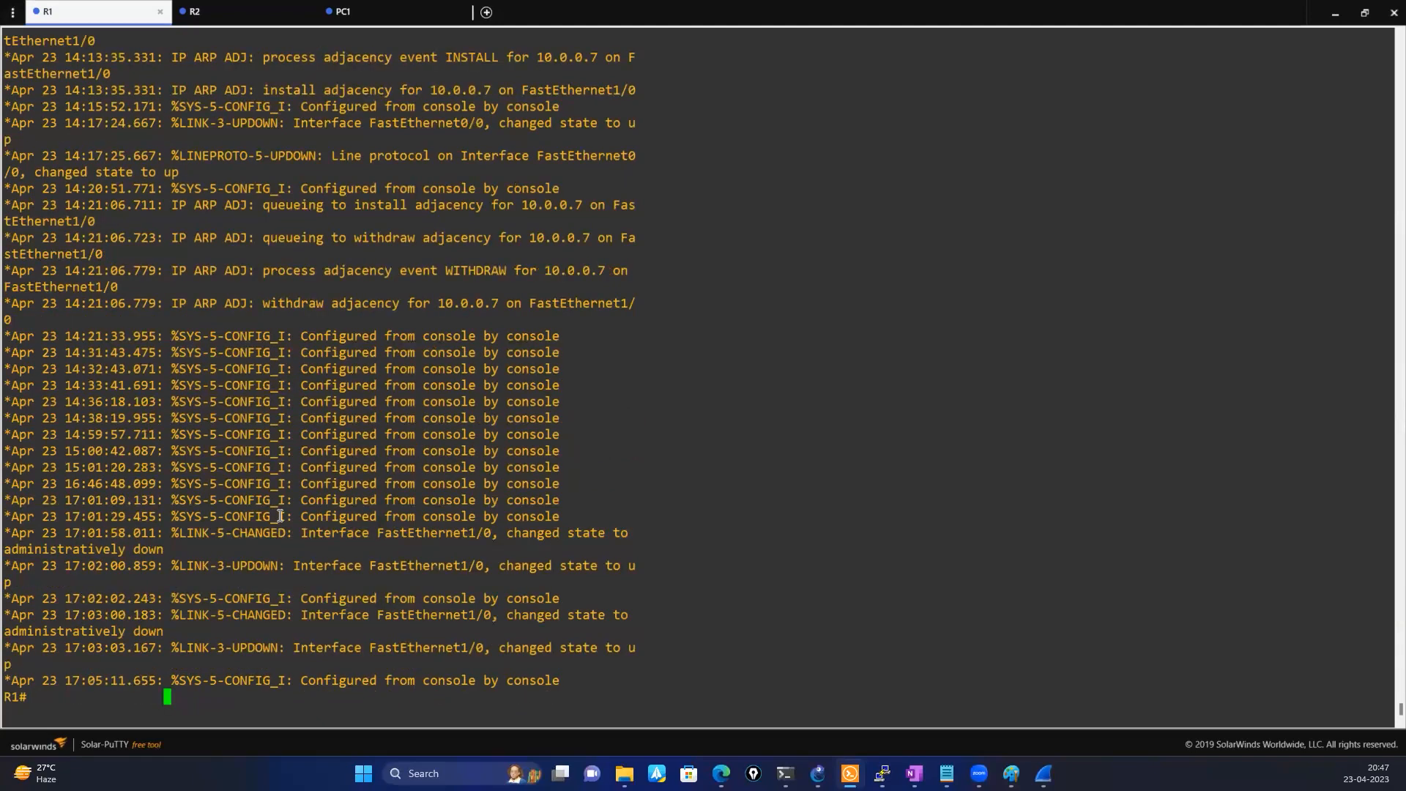
scroll(280, 516, "up", 15)
scroll(280, 516, "down", 15)
left_click(1366, 14)
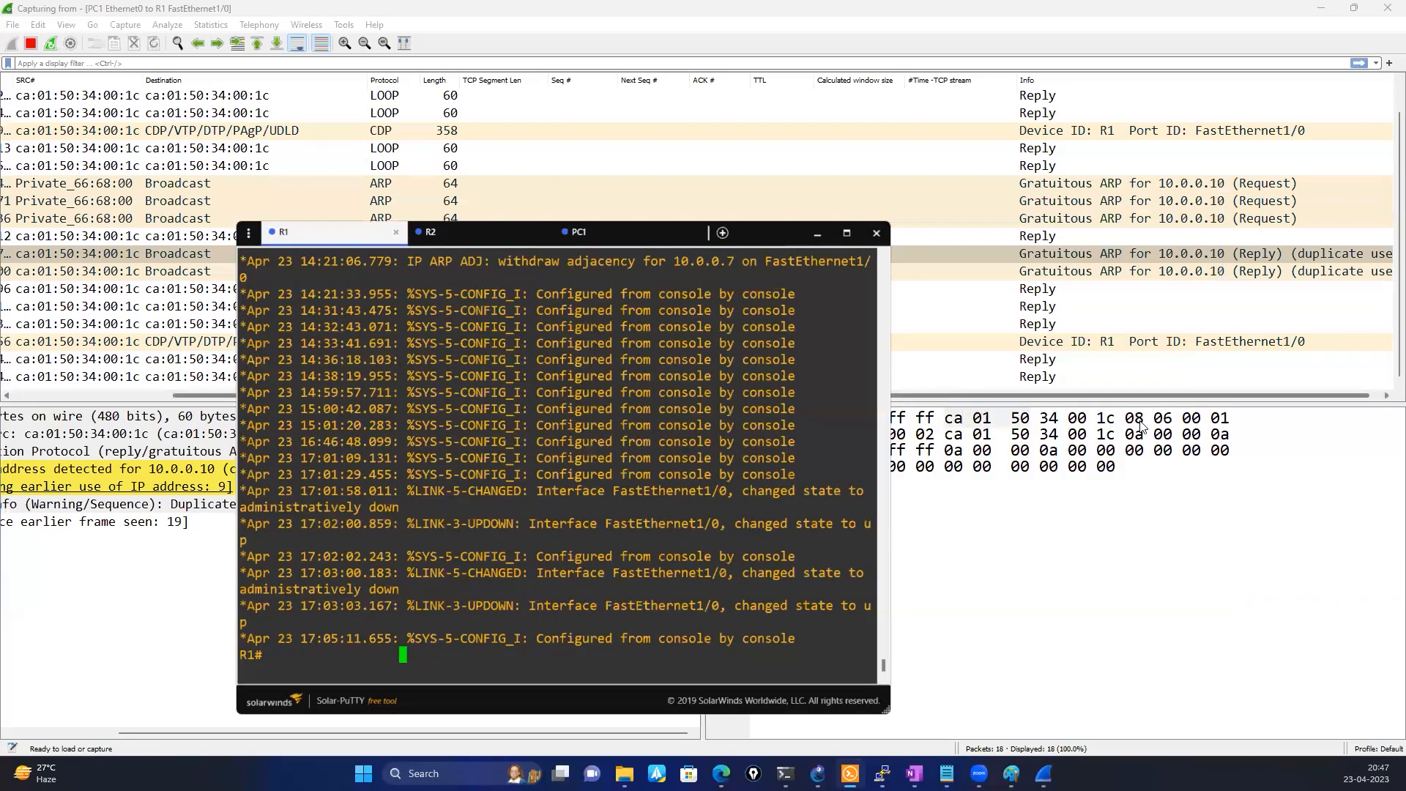
Start a debug command in R1's enlarged console and try to complete it with the ar and ip ar arguments
left_click(1140, 427)
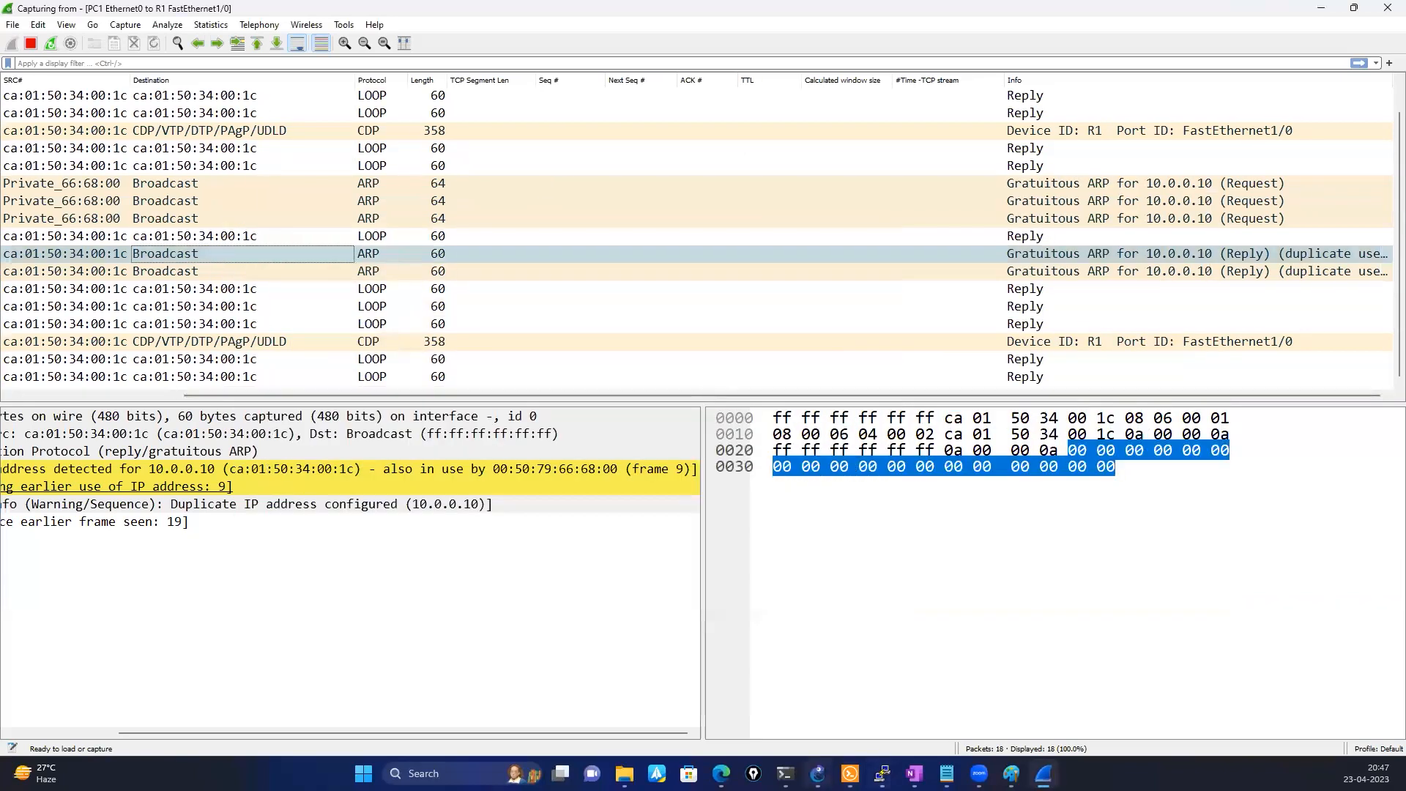
mouse_move(817, 773)
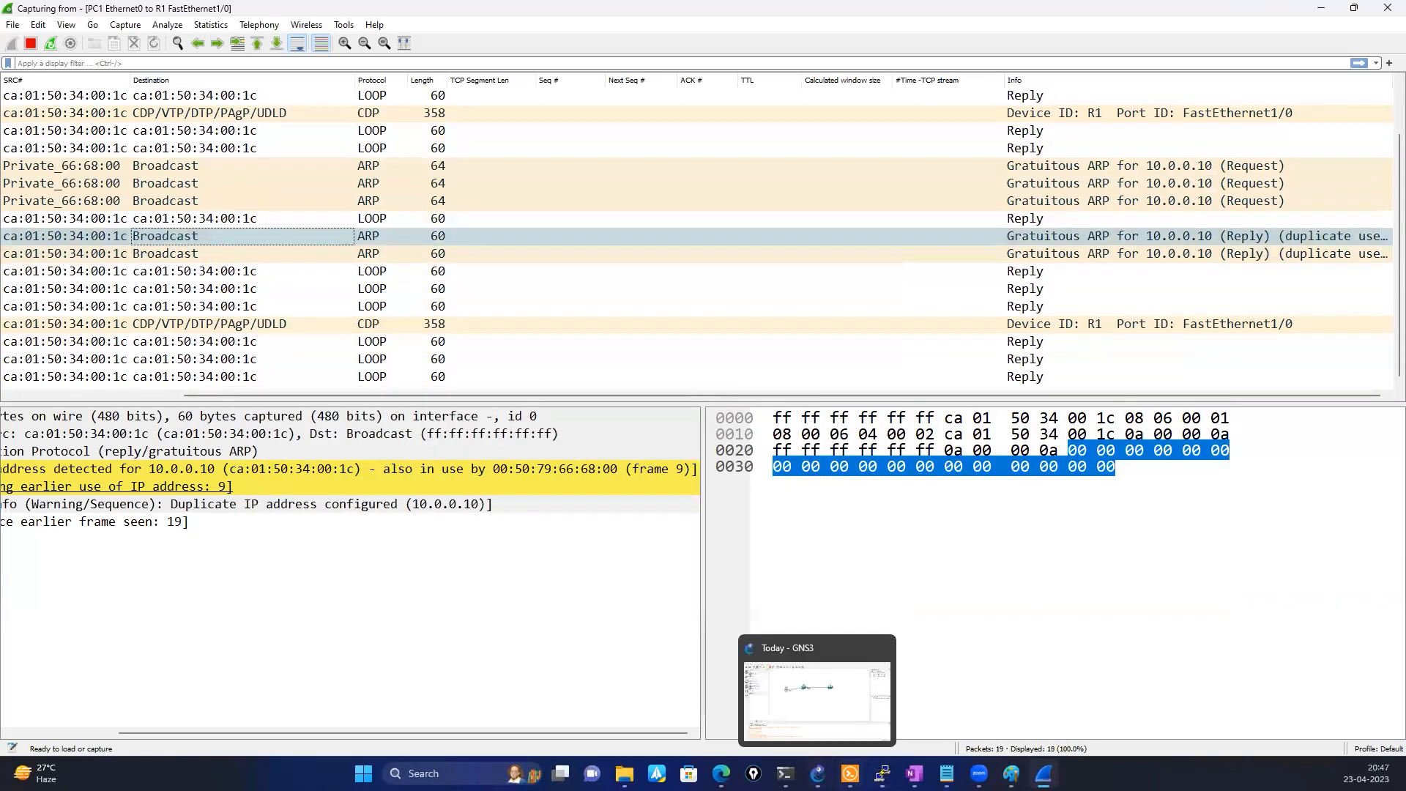
left_click(849, 773)
left_click(842, 235)
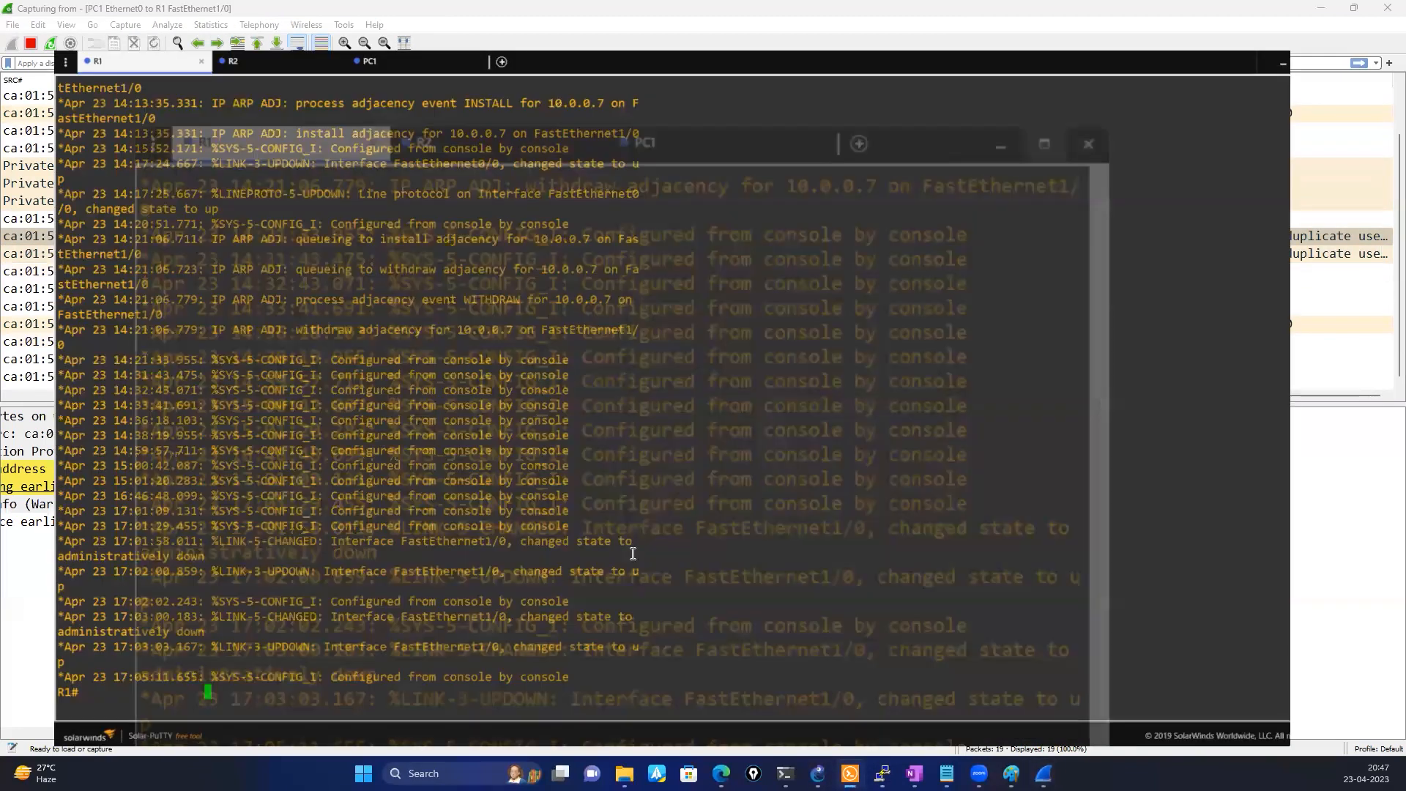
type("debug ap")
key("Tab")
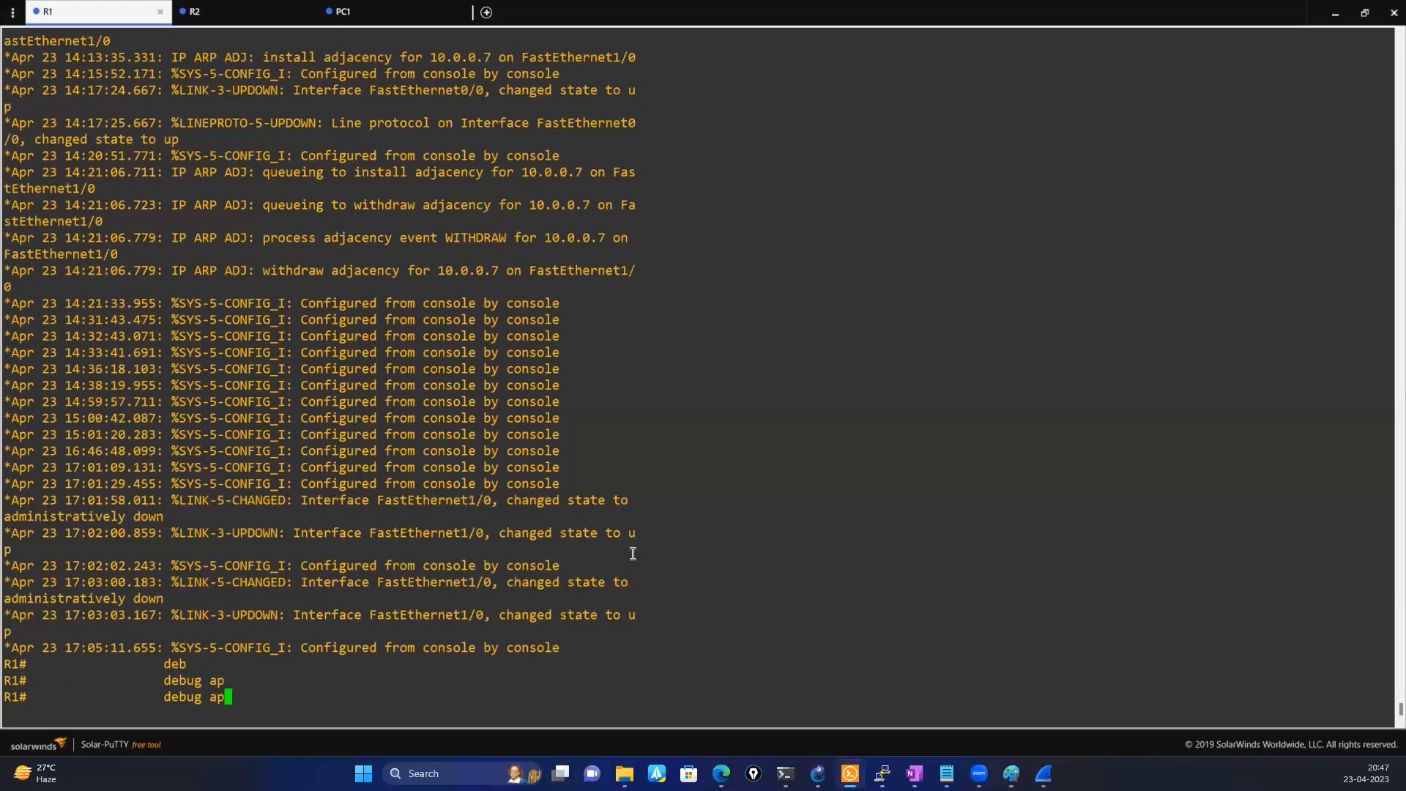
key("Tab")
key("BackSpace")
key("BackSpace")
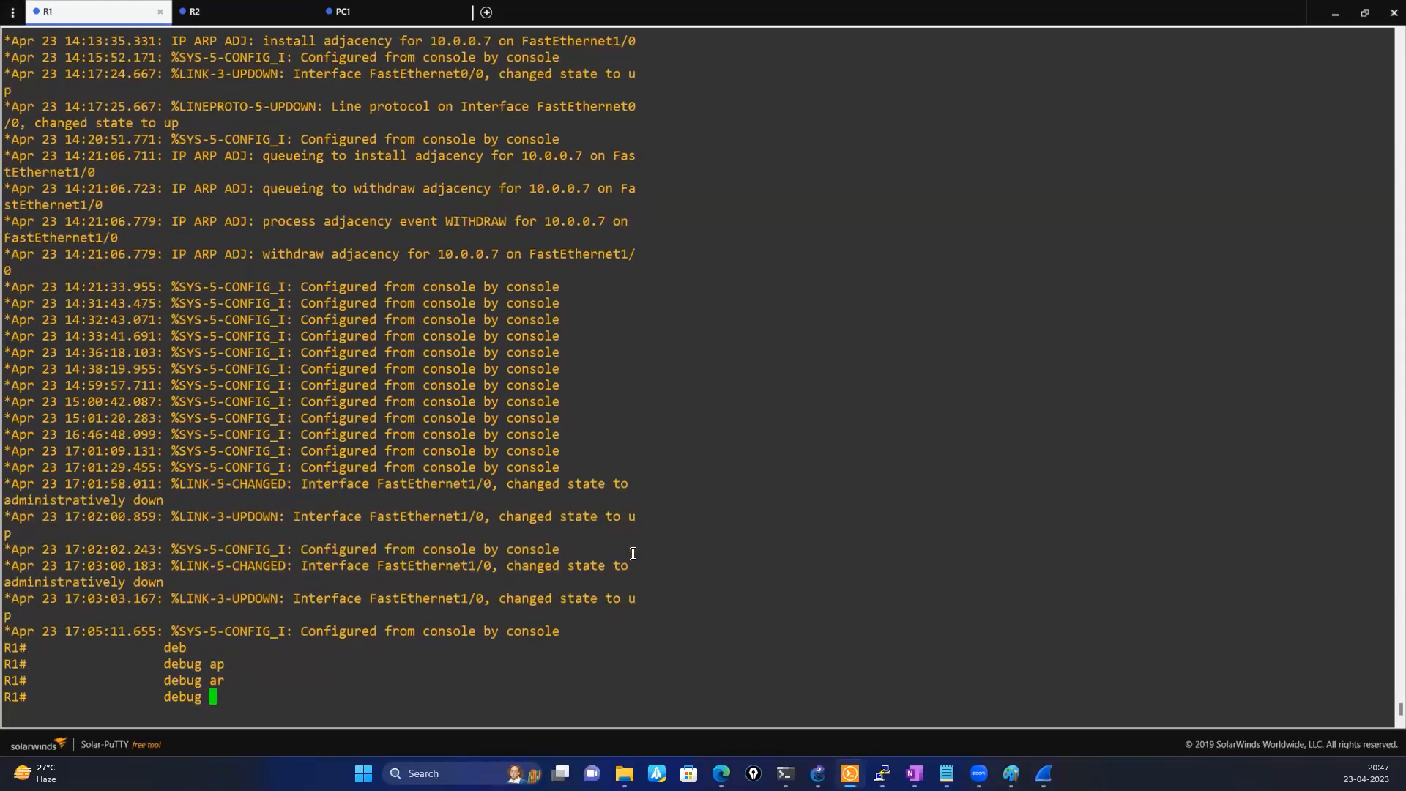
type("ip ar")
key("Tab")
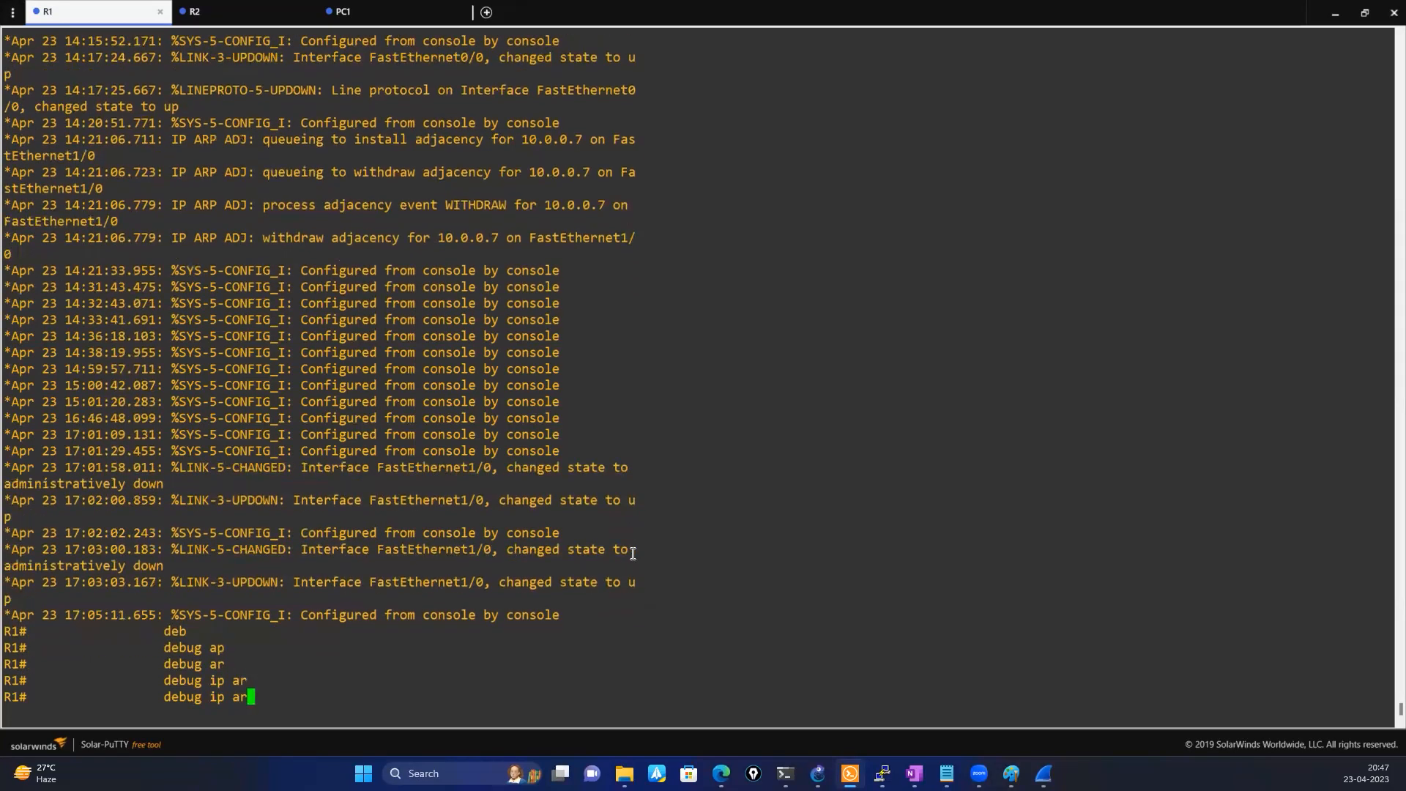
Remove the partial ip ar argument and list all available debug options on R1 through to the end
key("BackSpace")
key("BackSpace")
key("Delete")
key("Delete")
key("Delete")
key("BackSpace")
key("BackSpace")
key("BackSpace")
key("BackSpace")
key("BackSpace")
key("BackSpace")
key("BackSpace")
key("BackSpace")
key("BackSpace")
type("?")
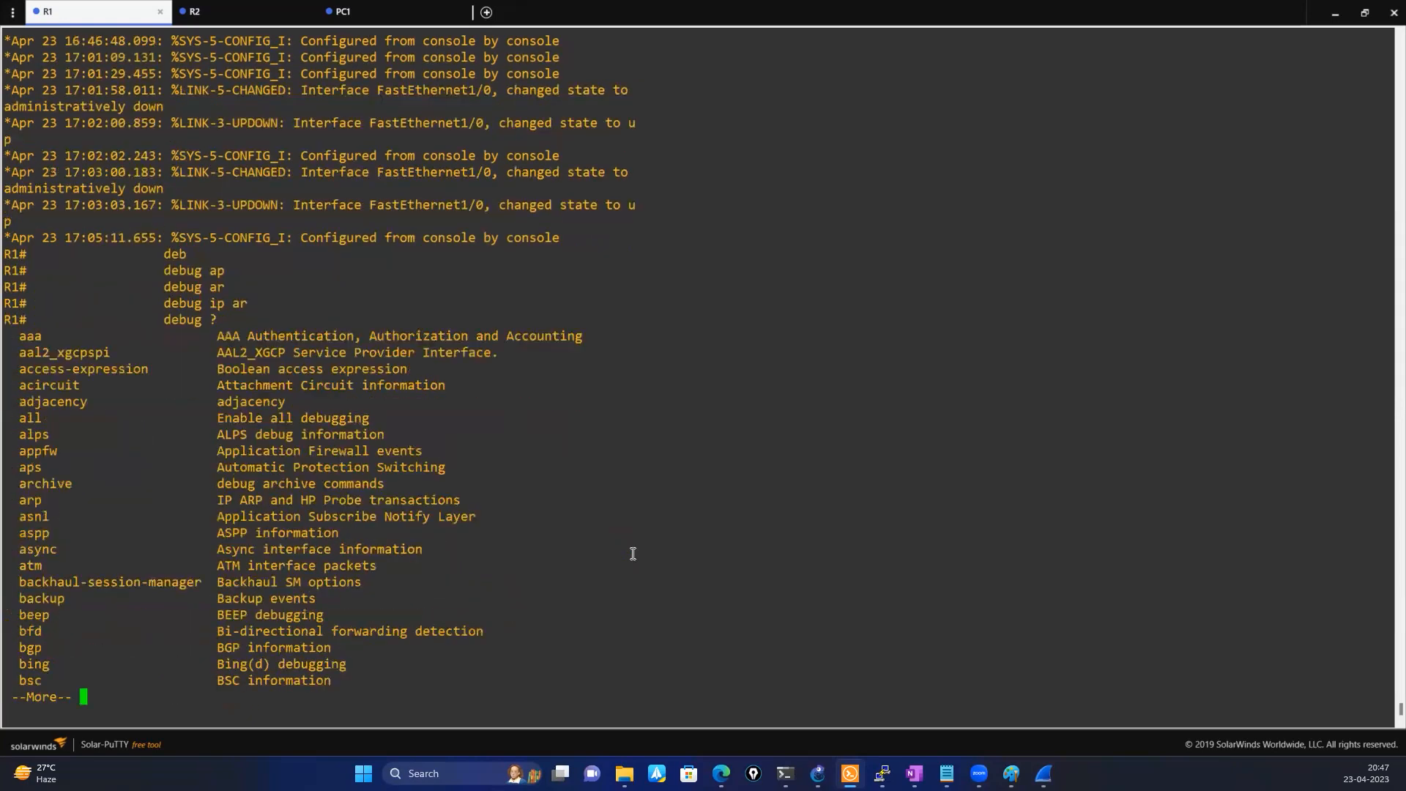
key("space")
key("space")
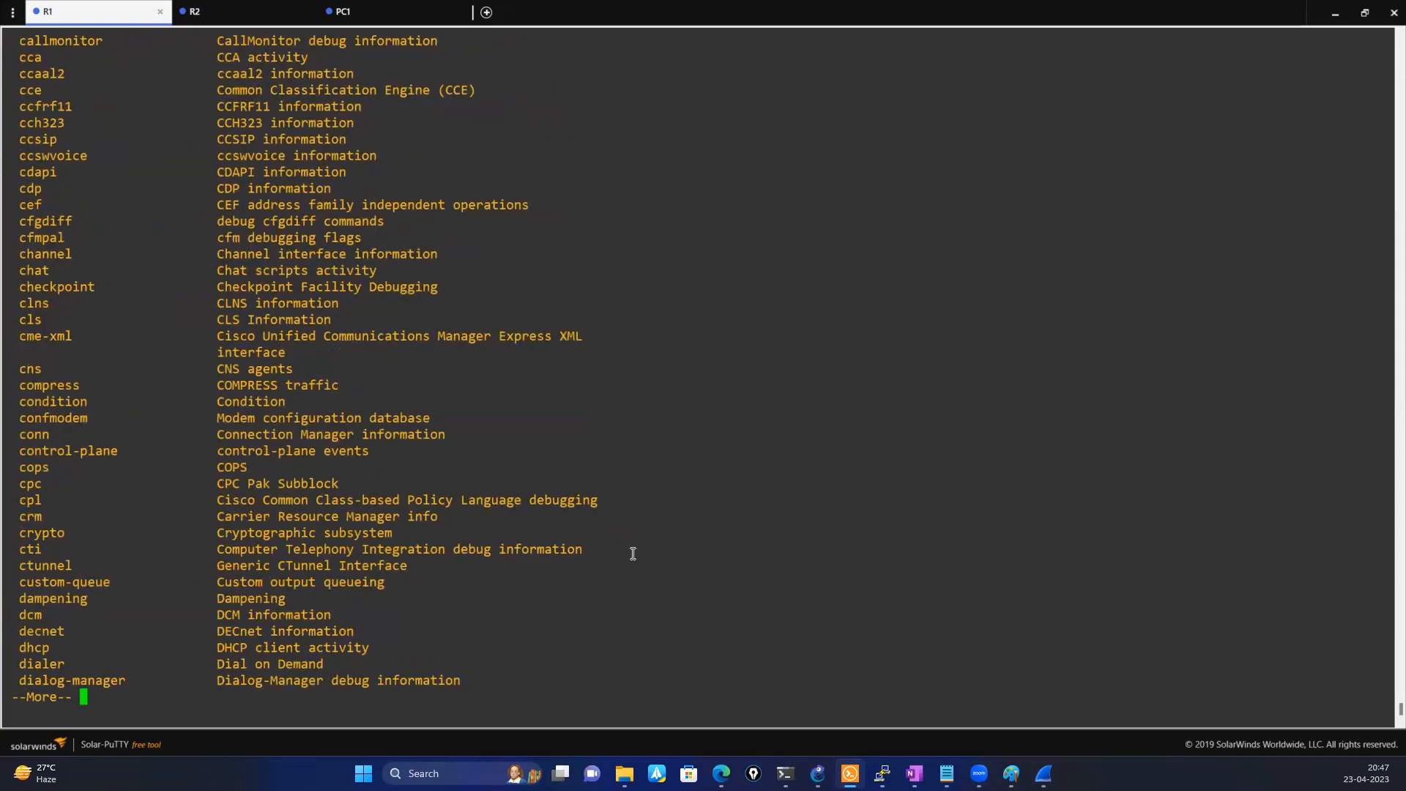
key("space")
key("space")
key("space")
key("space")
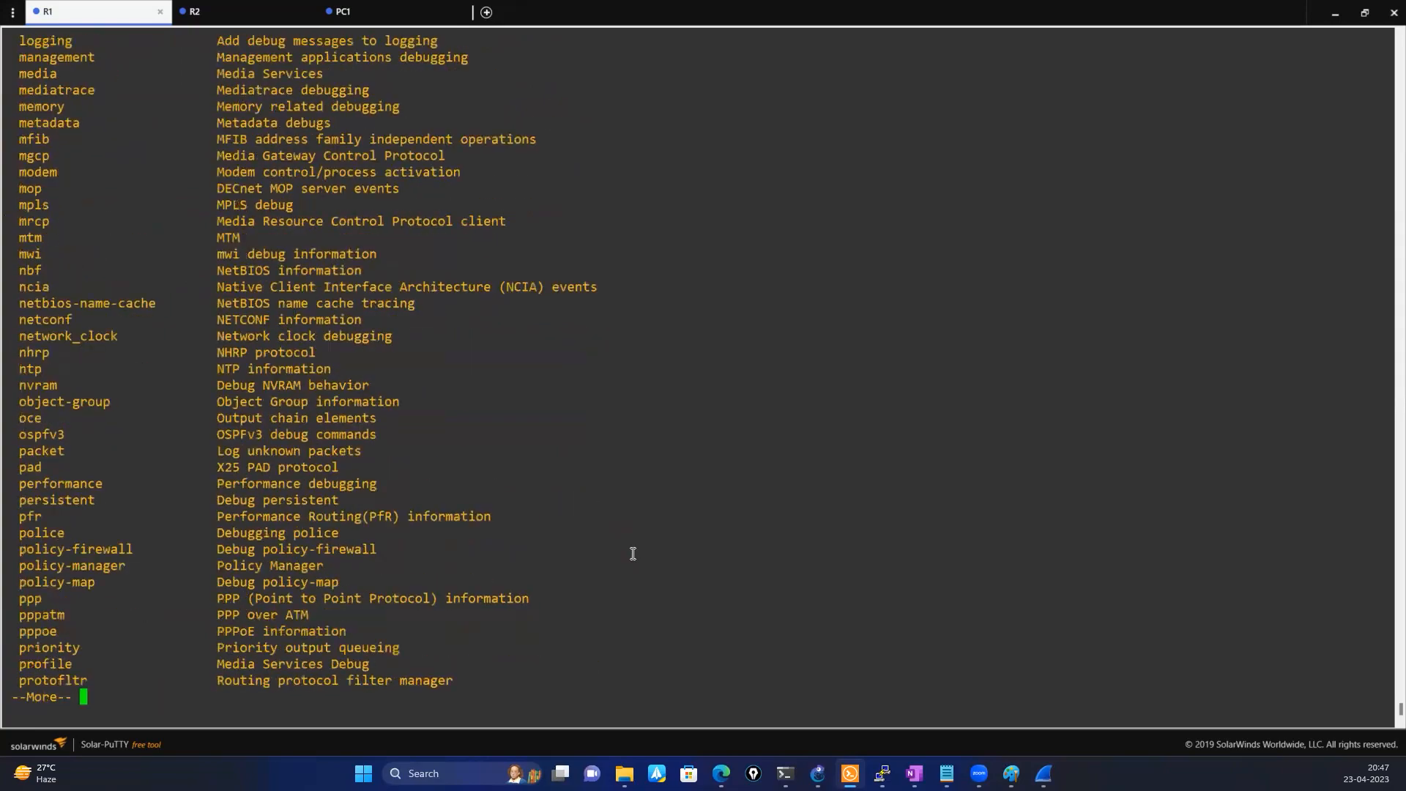
key("space")
key("space")
key("space")
key("space")
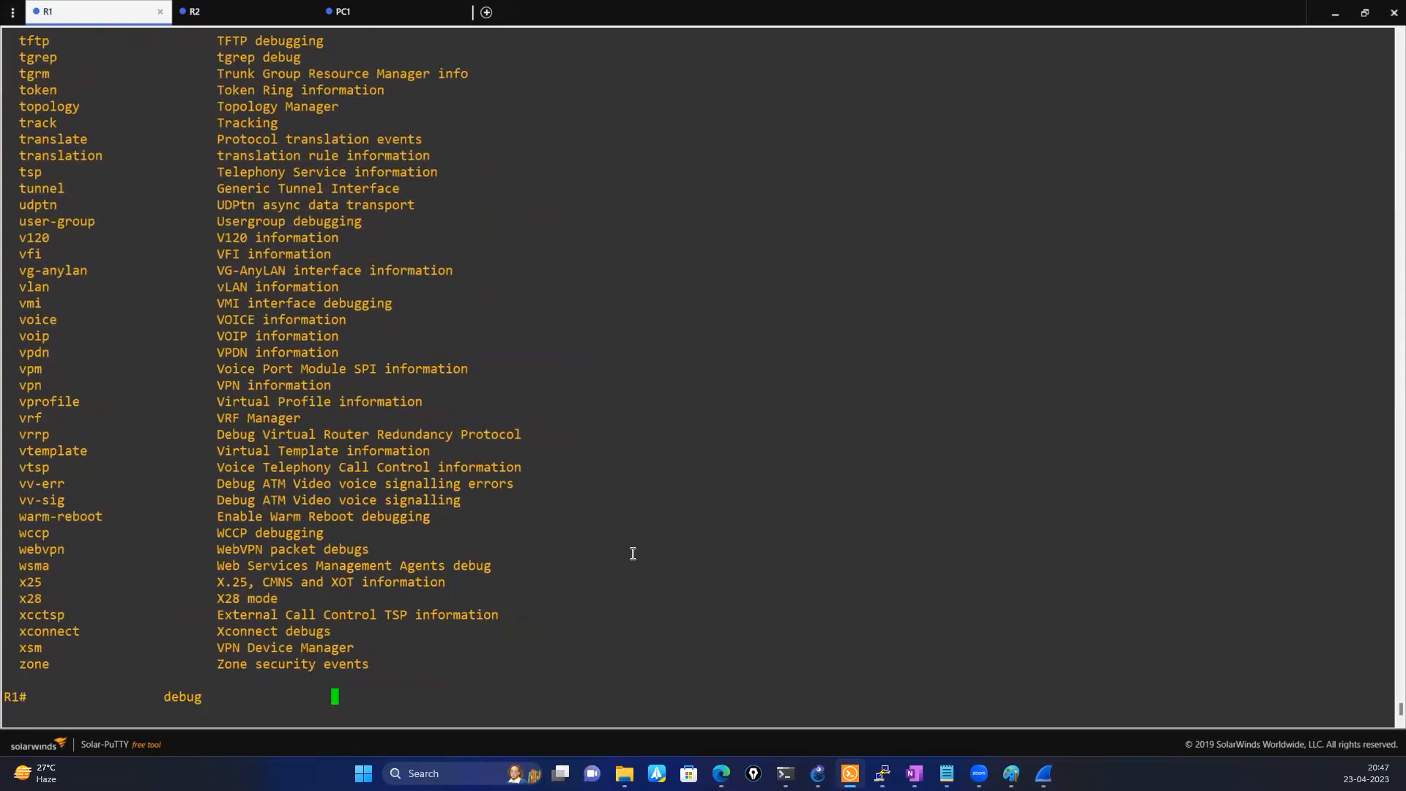
List the debug ip options starting with a, and the top-level debug options starting with a, on R1
type("ip a?")
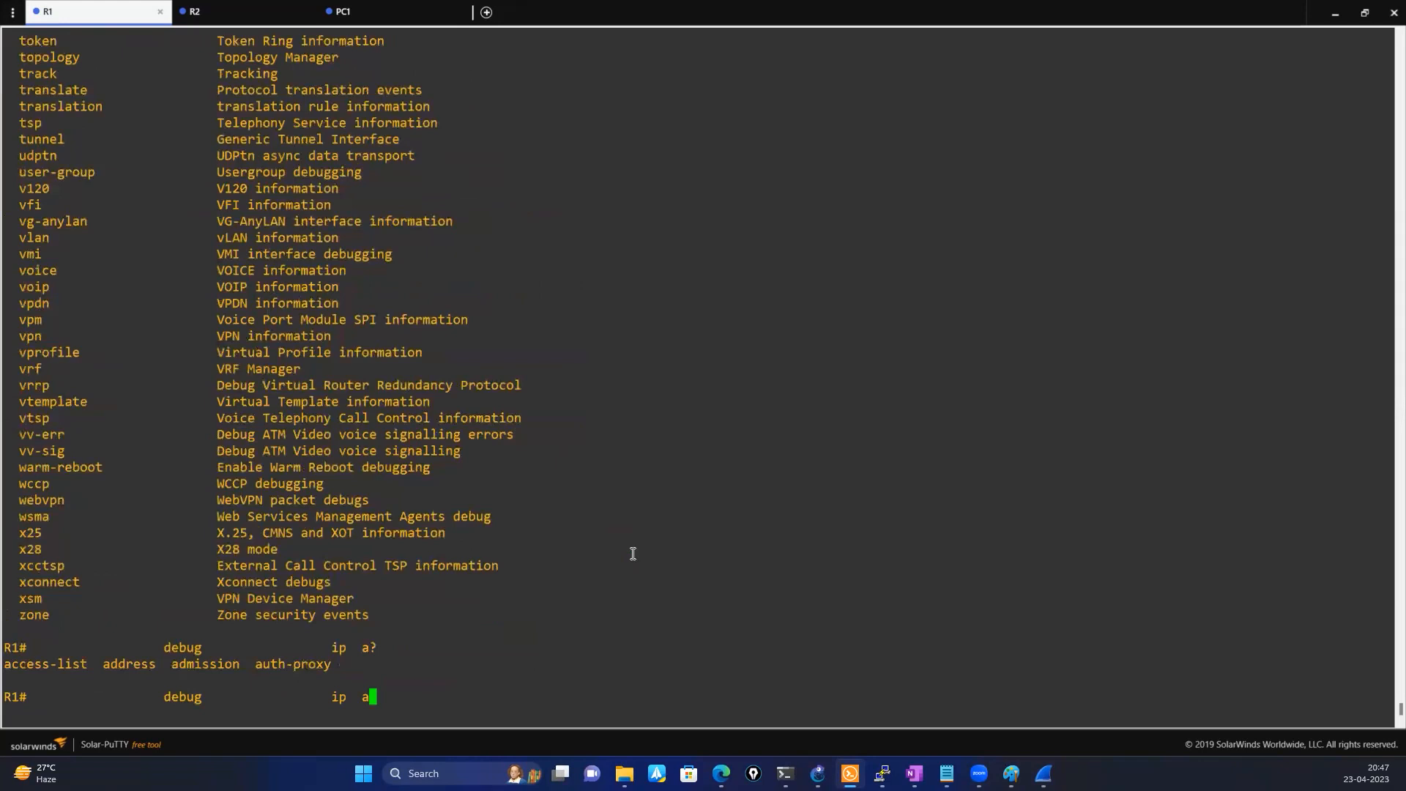
key("BackSpace")
key("BackSpace")
key("BackSpace")
key("BackSpace")
type("a?")
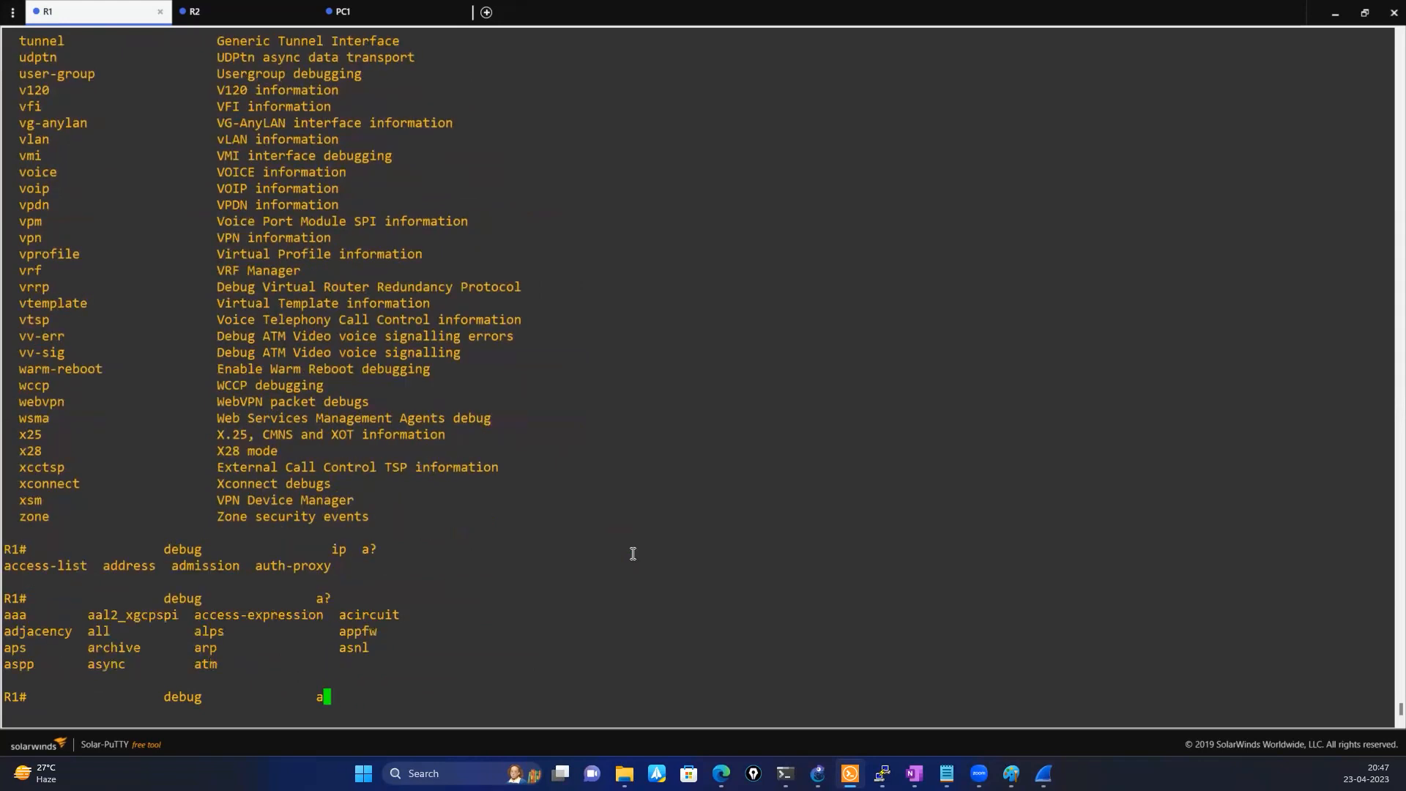
type("r")
List the options of the debug arp command on R1 and clear the command line
key("Tab")
type("?")
key("BackSpace")
key("BackSpace")
key("BackSpace")
key("BackSpace")
key("BackSpace")
key("BackSpace")
key("BackSpace")
key("BackSpace")
key("BackSpace")
key("BackSpace")
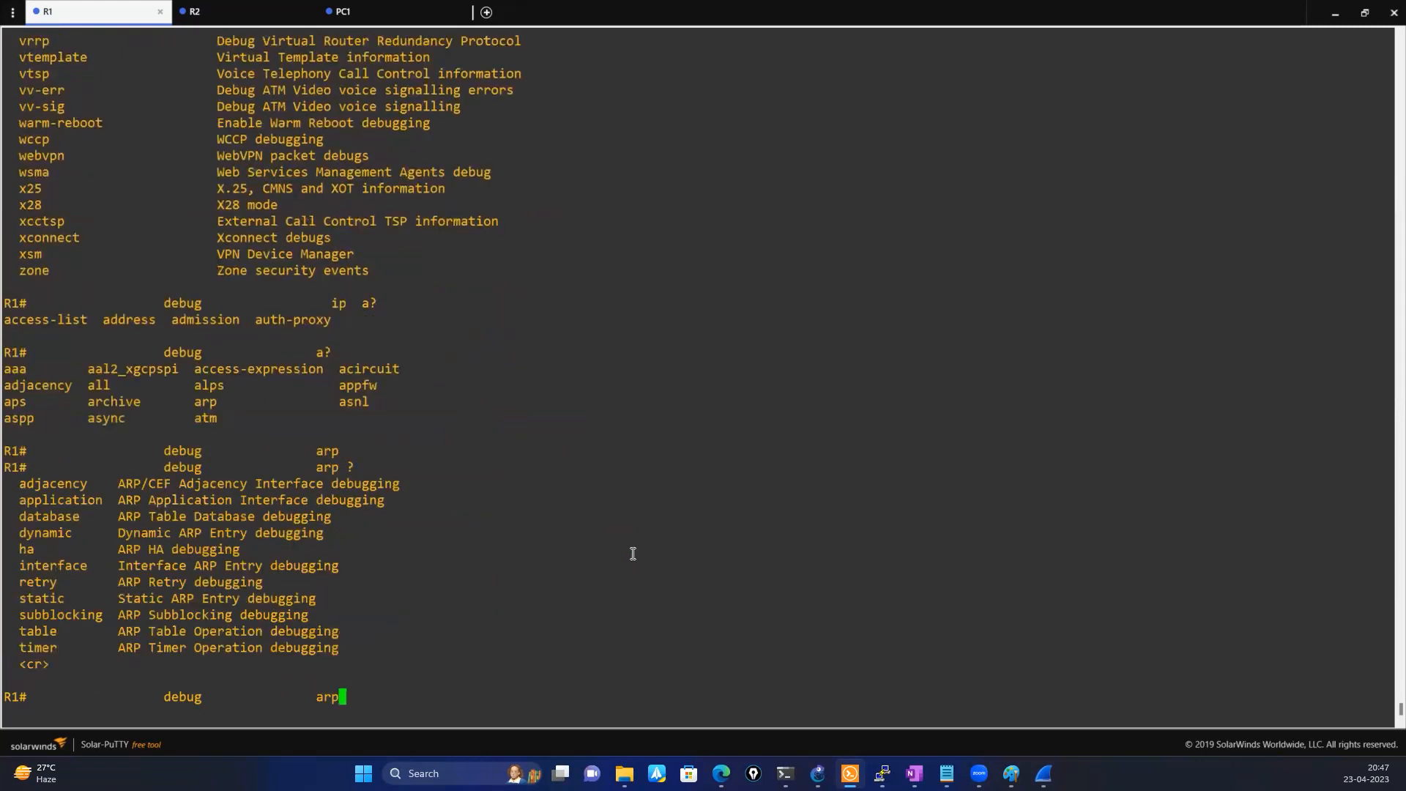
key("BackSpace")
key("BackSpace")
key("BackSpace")
key("BackSpace")
Enable ARP database debugging on R1 with the debug arp database command
type("deb")
key("Tab")
type("a")
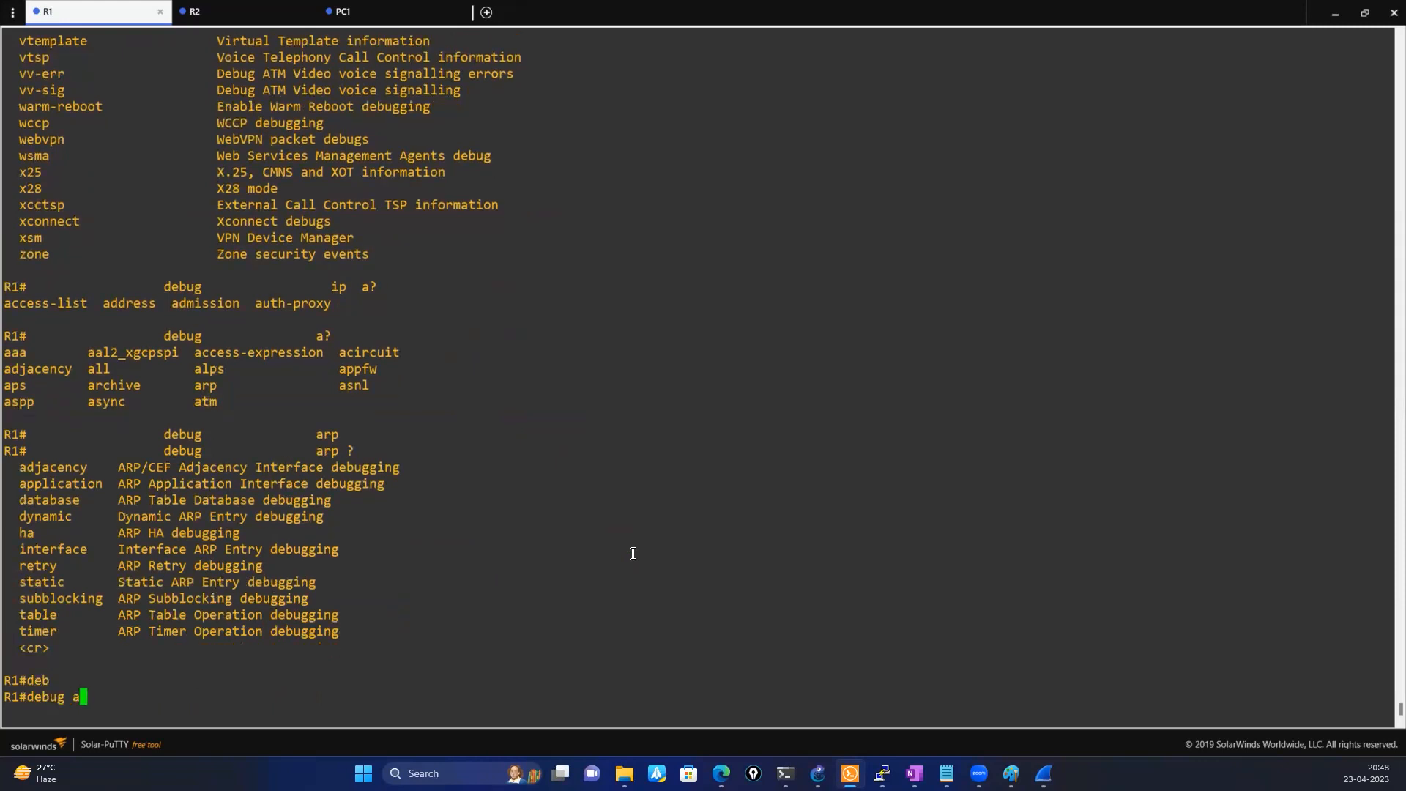
type("rp")
key("Tab")
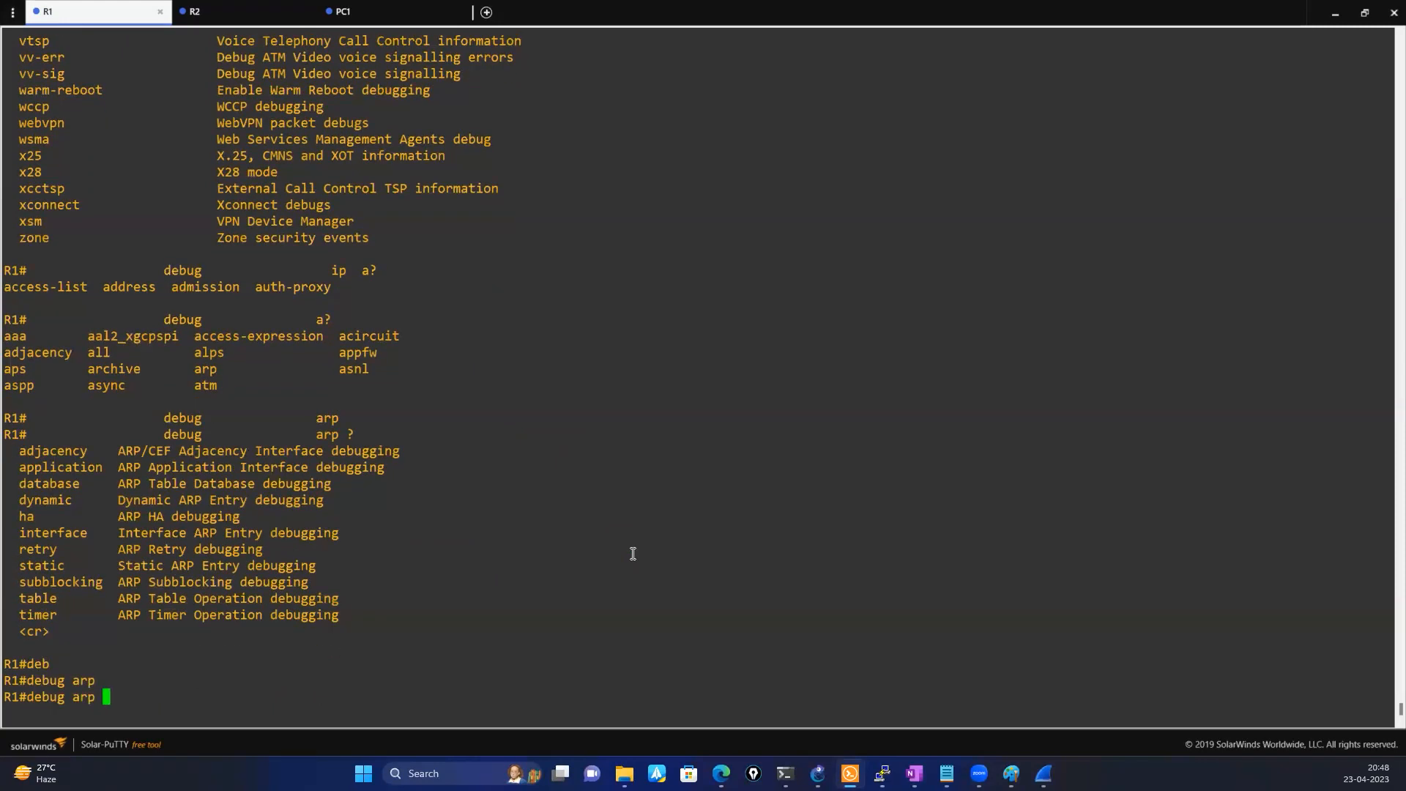
type("d")
key("Tab")
type("a")
key("Tab")
type("?")
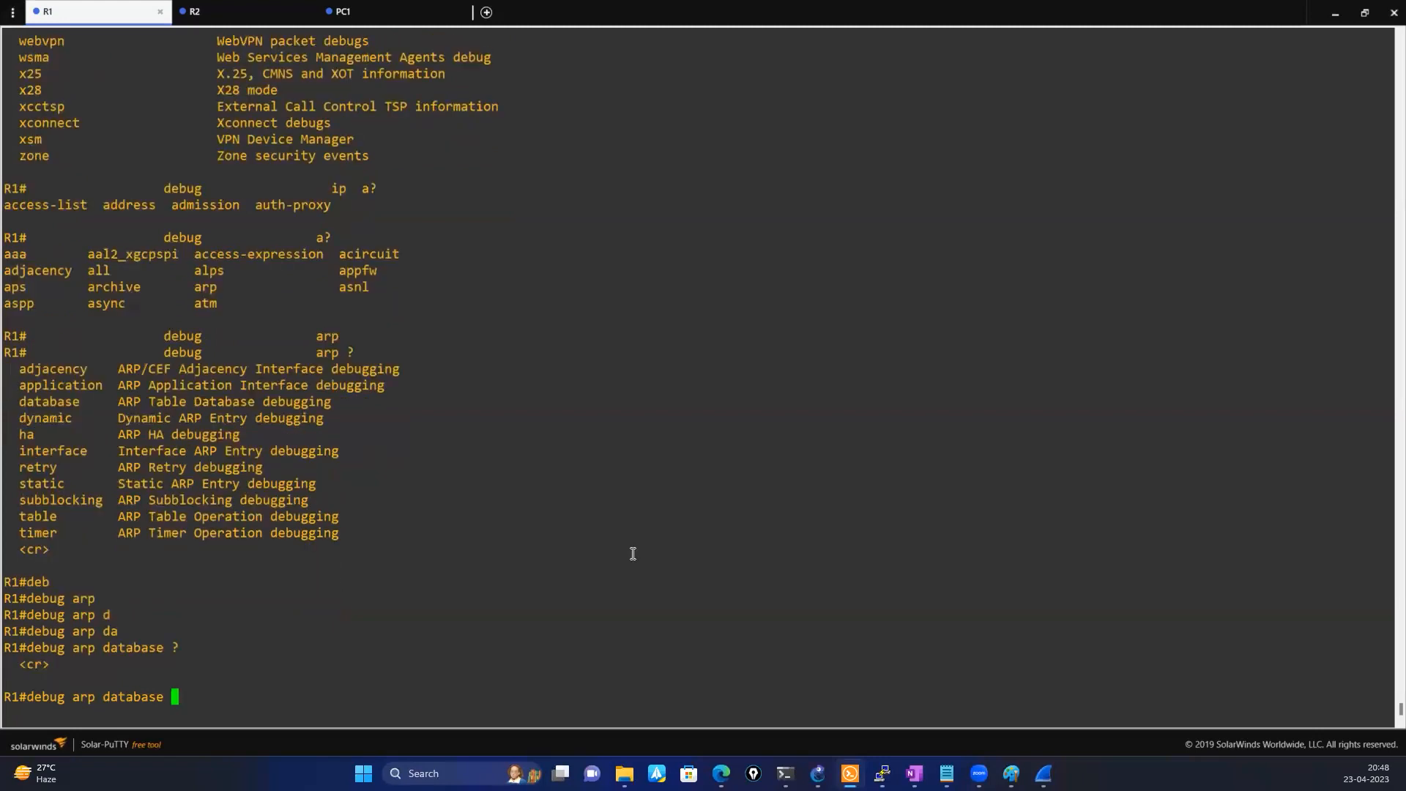
key("Return")
Enable ARP table operations debugging on R1 with the debug arp table command
key("Return")
key("Return")
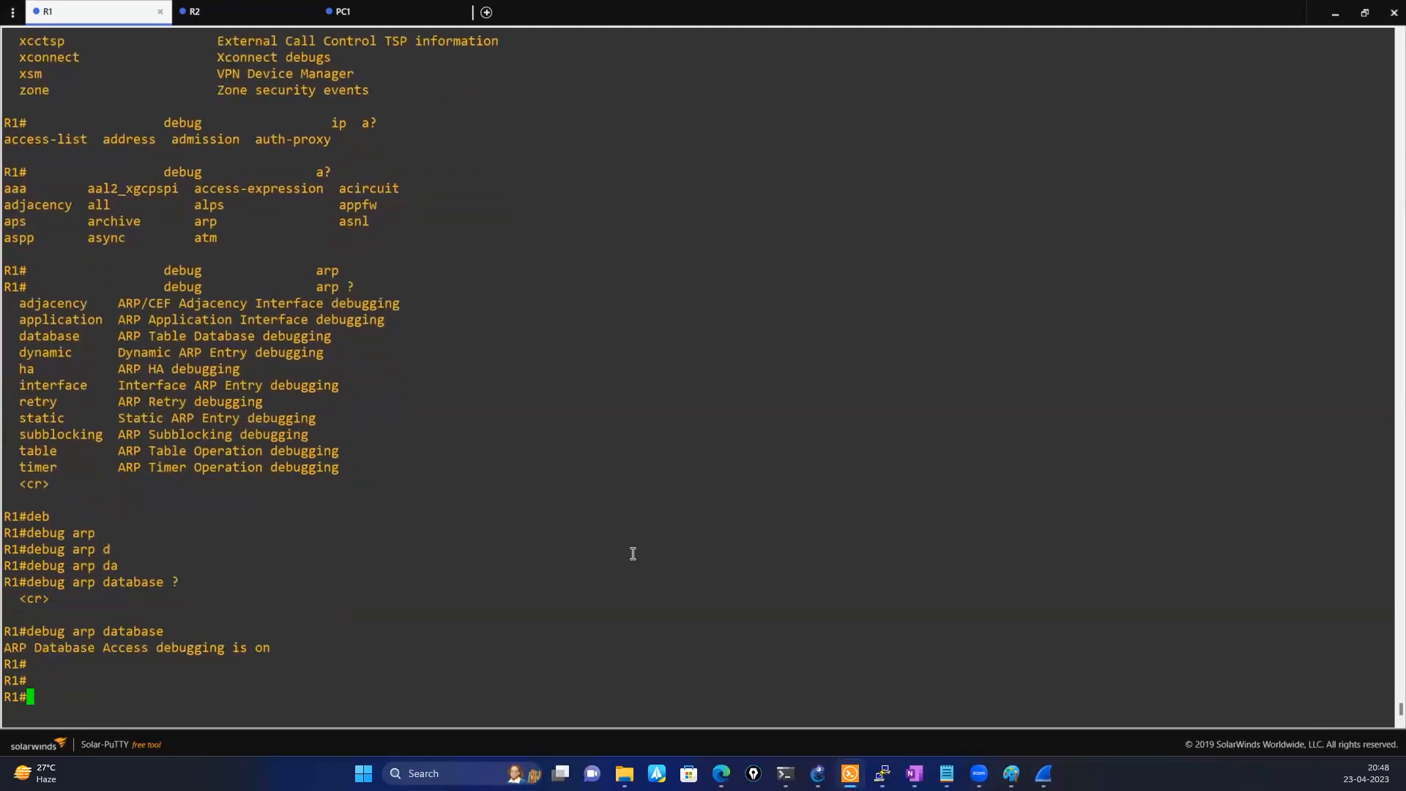
key("Up")
key("BackSpace")
key("BackSpace")
key("BackSpace")
key("BackSpace")
key("BackSpace")
key("BackSpace")
key("BackSpace")
key("BackSpace")
type("tab")
key("Tab")
key("Return")
key("Return")
key("Return")
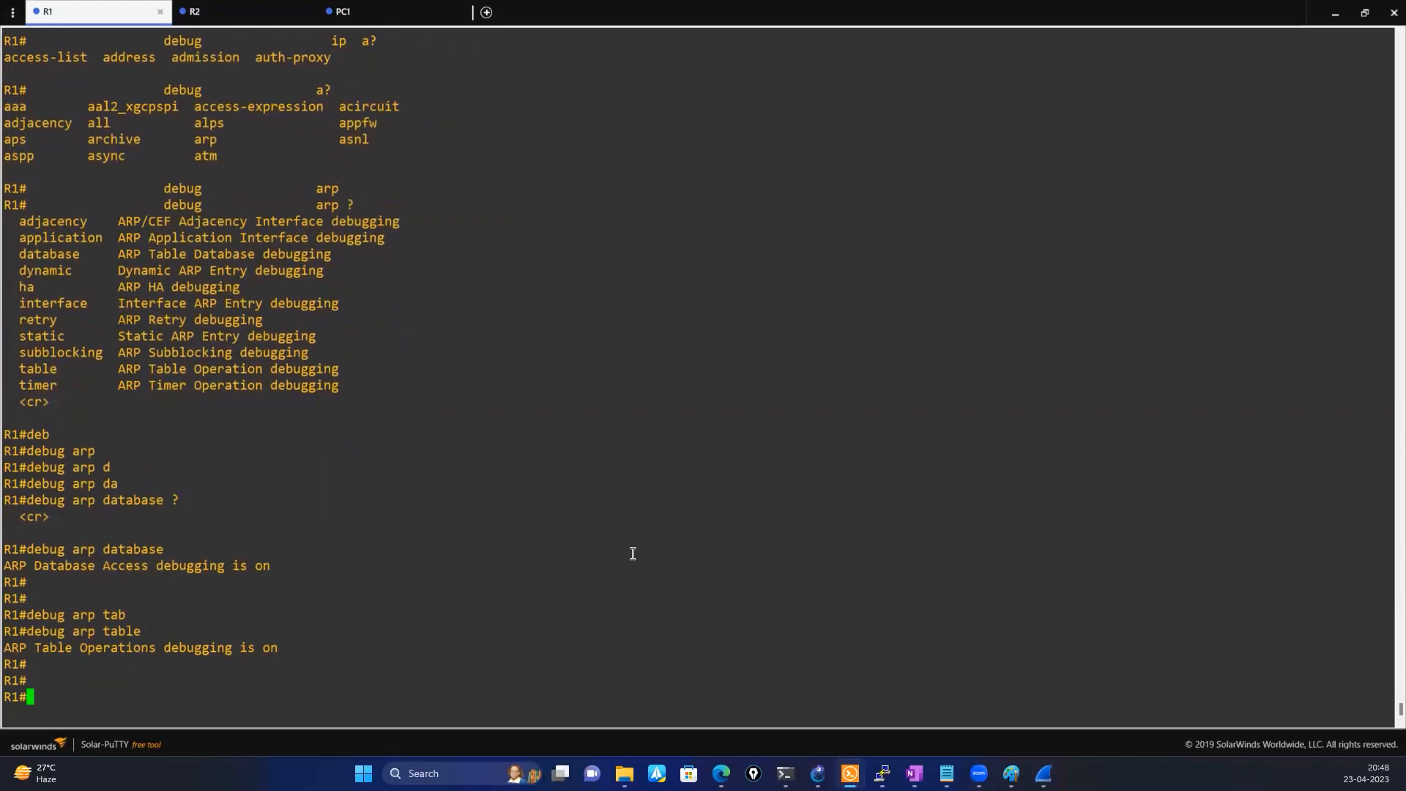
key("Return")
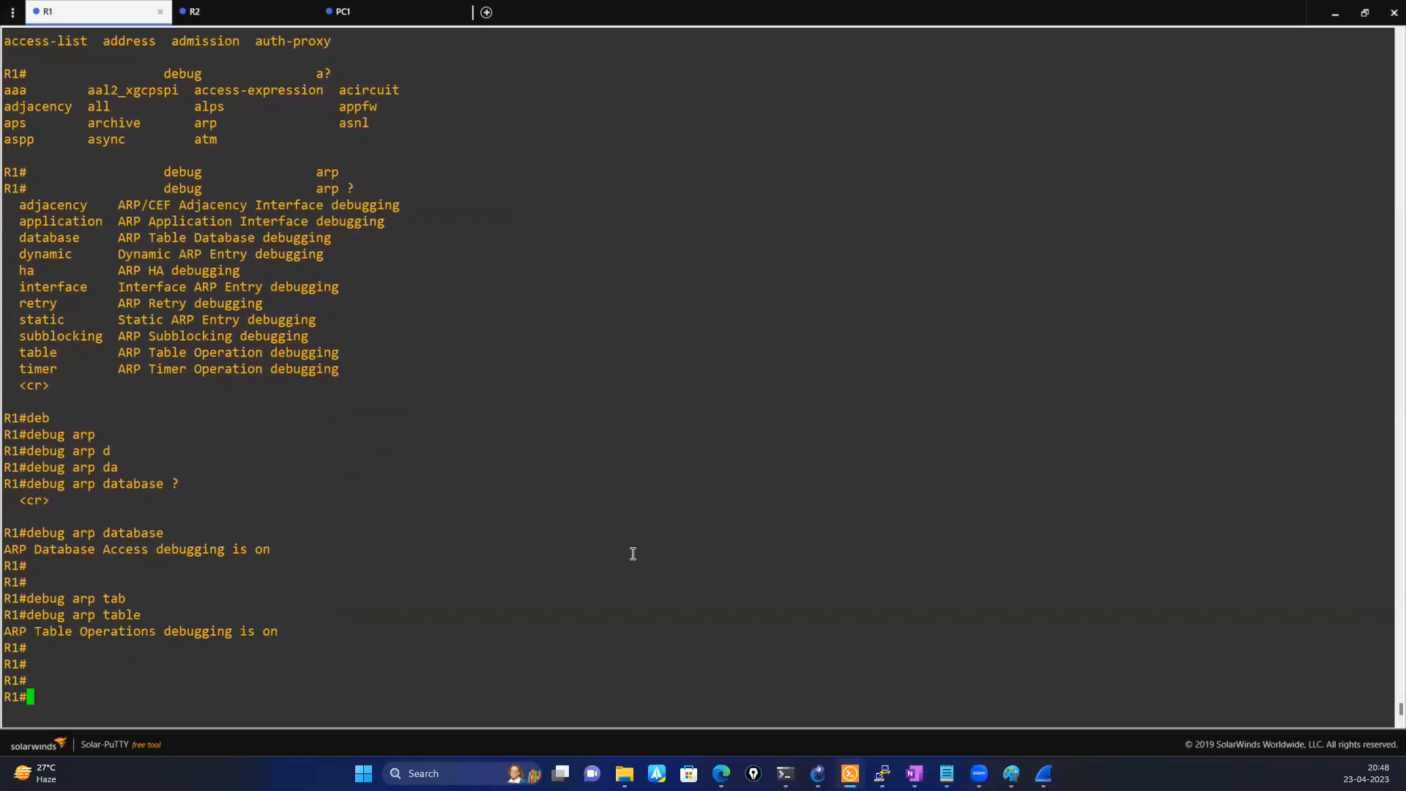
type("logg")
key("Tab")
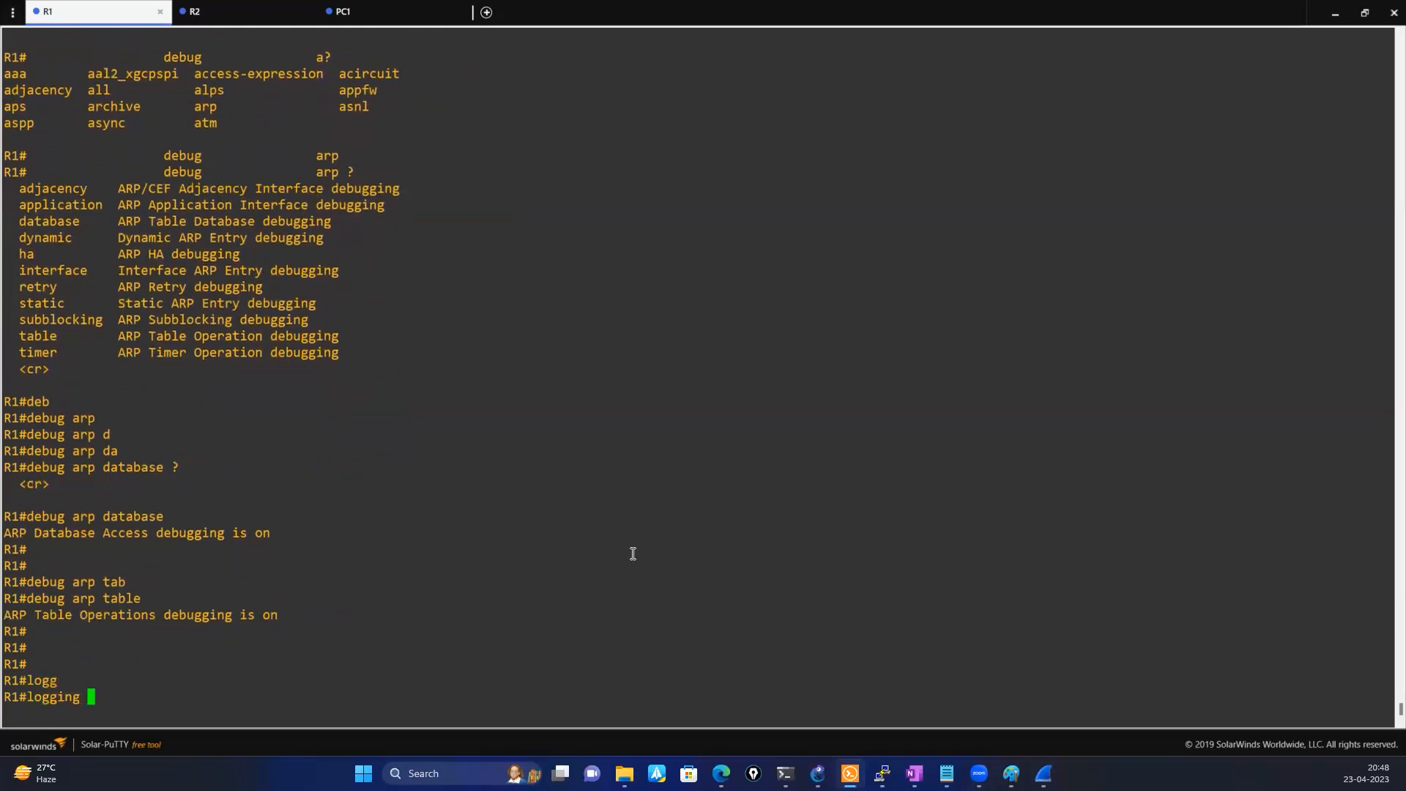
type("bu")
key("Tab")
type("f")
key("Tab")
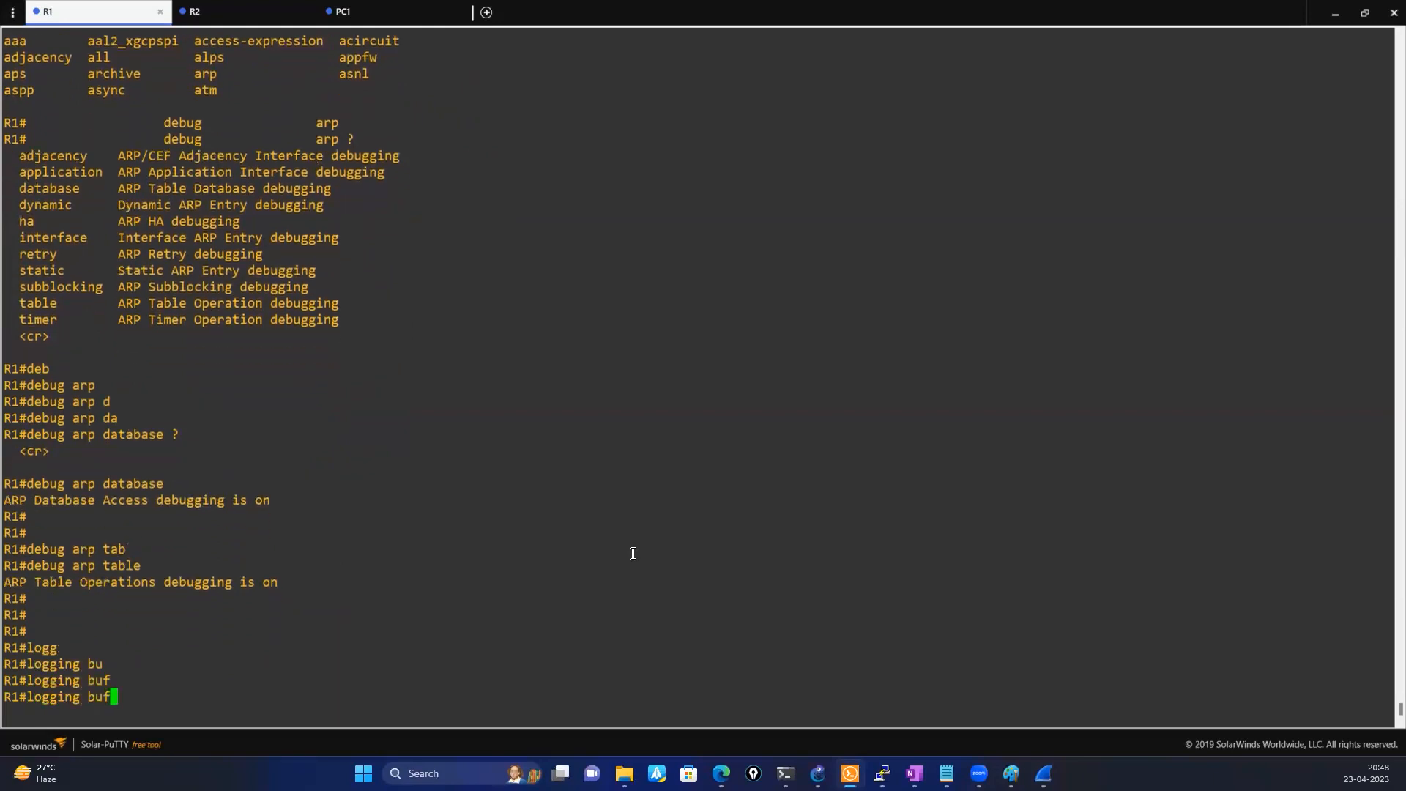
type("f")
key("Tab")
key("BackSpace")
key("BackSpace")
key("BackSpace")
key("BackSpace")
key("BackSpace")
key("BackSpace")
key("BackSpace")
key("BackSpace")
key("BackSpace")
key("BackSpace")
key("BackSpace")
key("BackSpace")
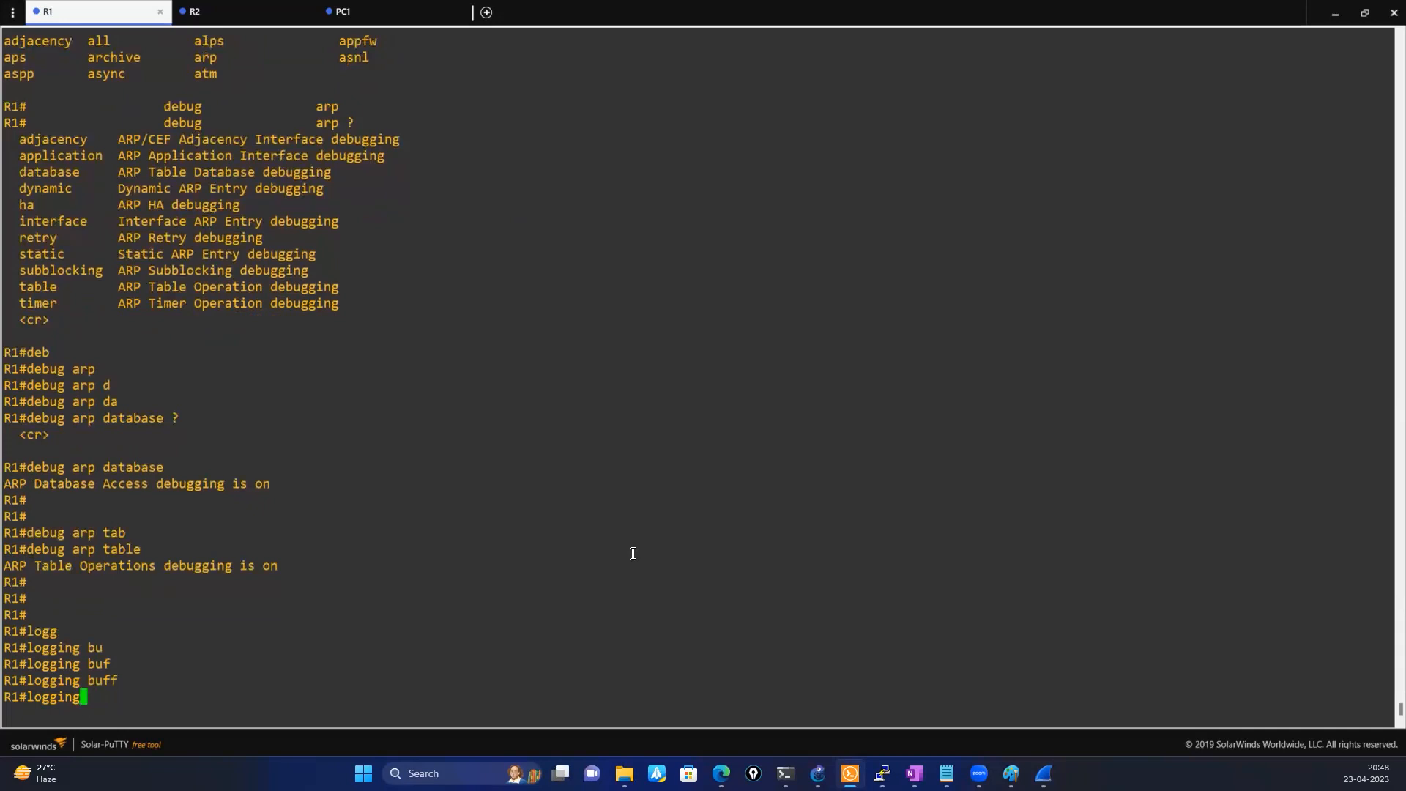
Enter global configuration mode on R1 with the configure command, accepting the default terminal source
type("comf")
key("Tab")
key("BackSpace")
key("BackSpace")
type("nf")
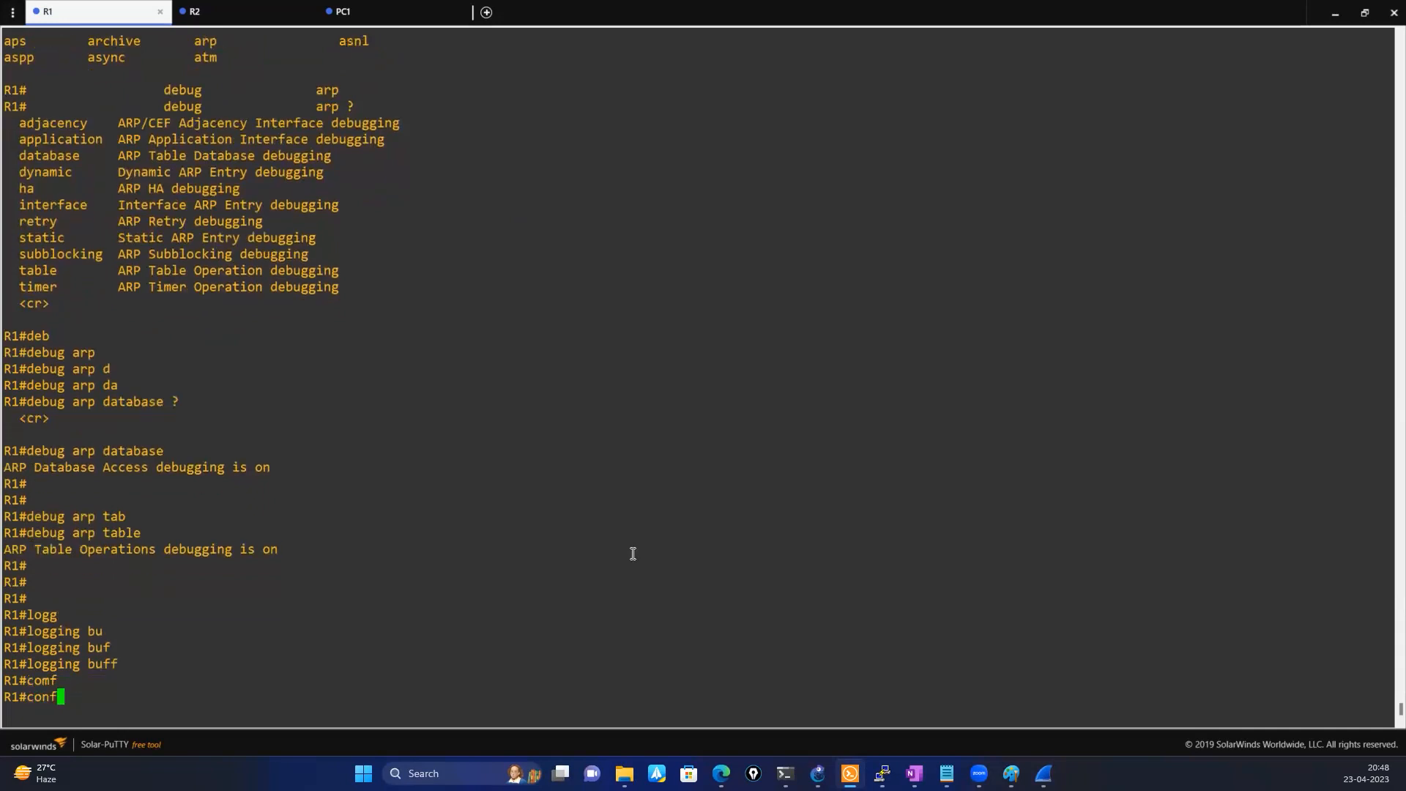
key("Tab")
key("Return")
key("Return")
List the logging buffered options and set R1's logging buffer size to 4096
type("logg")
key("Tab")
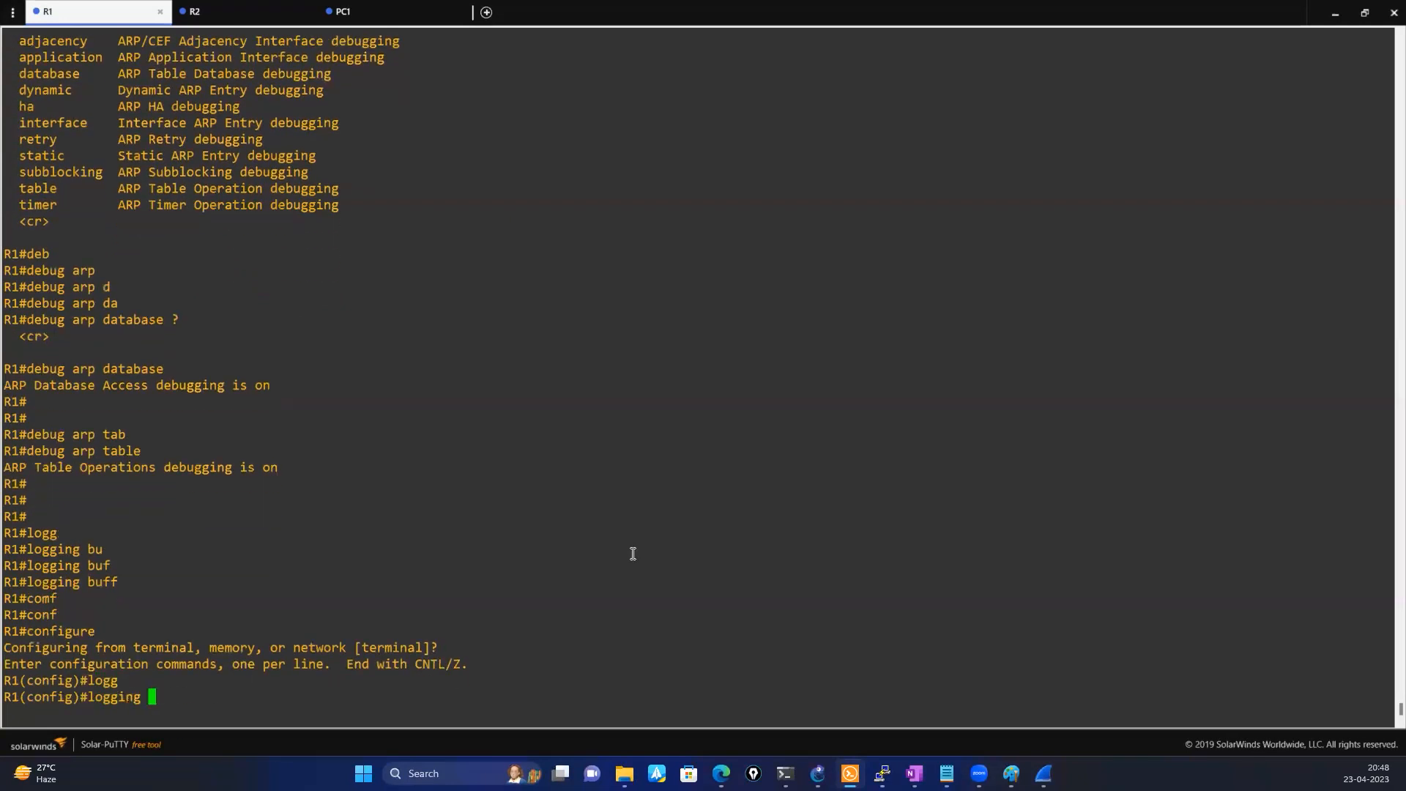
type("bu")
key("Tab")
key("Tab")
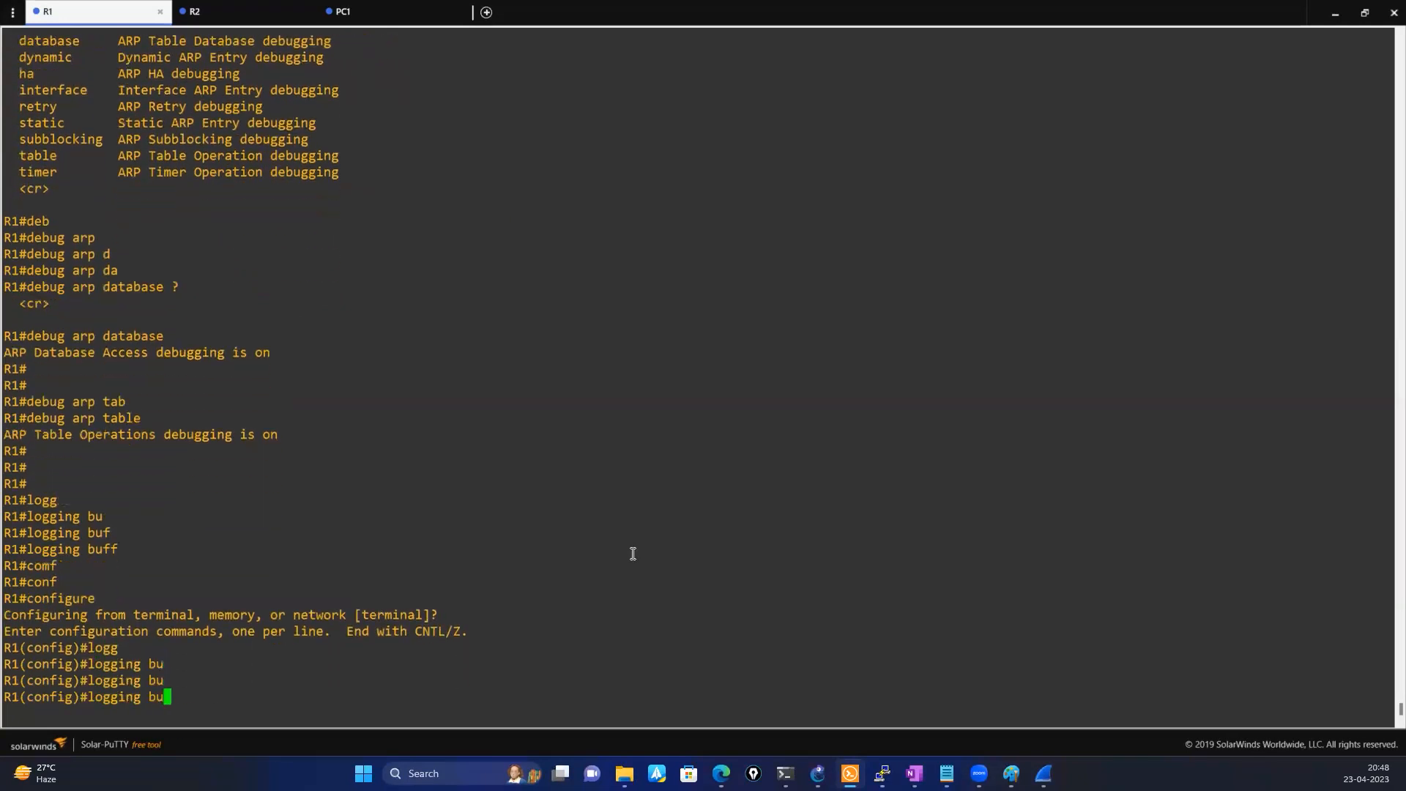
type("f")
key("Tab")
type("?")
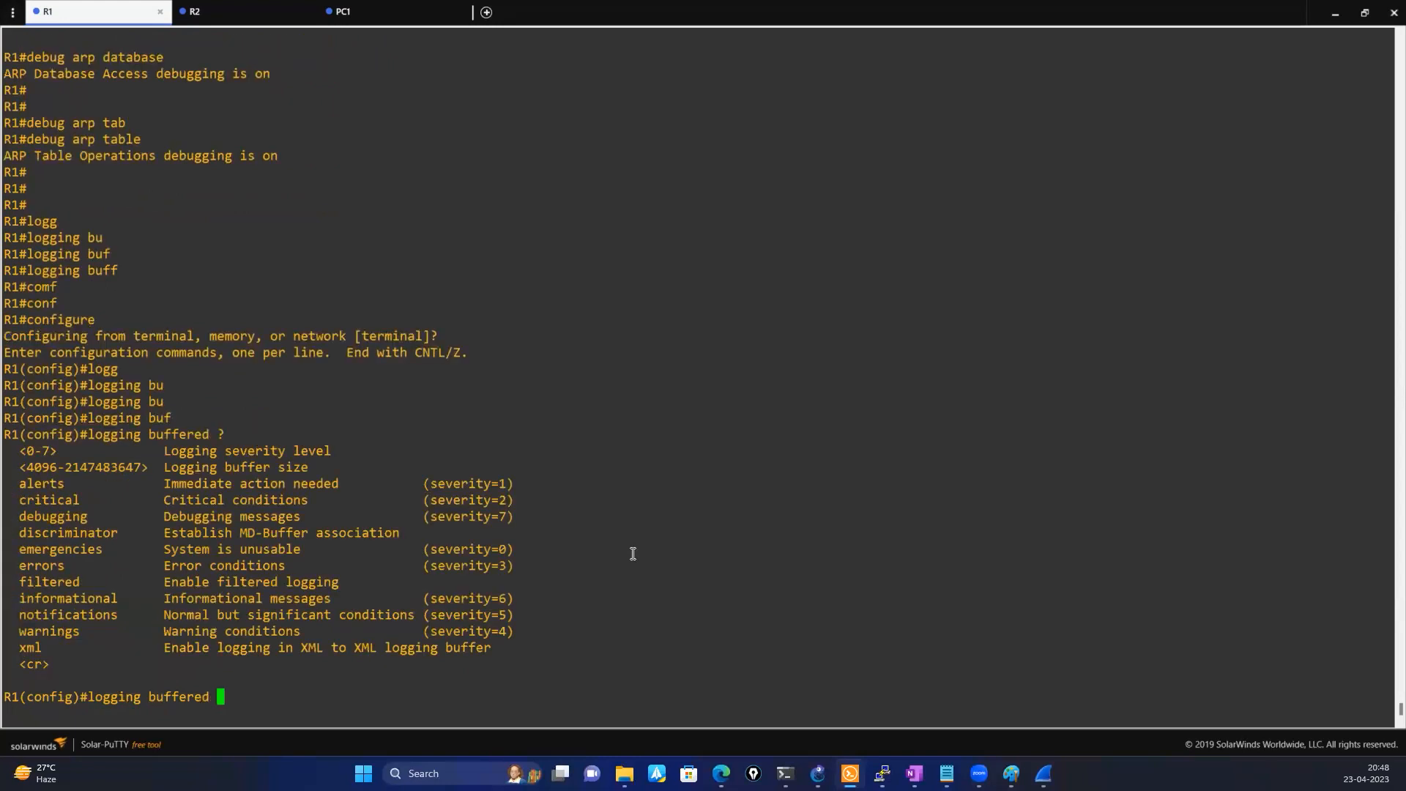
type("4096")
key("Return")
key("Return")
key("Return")
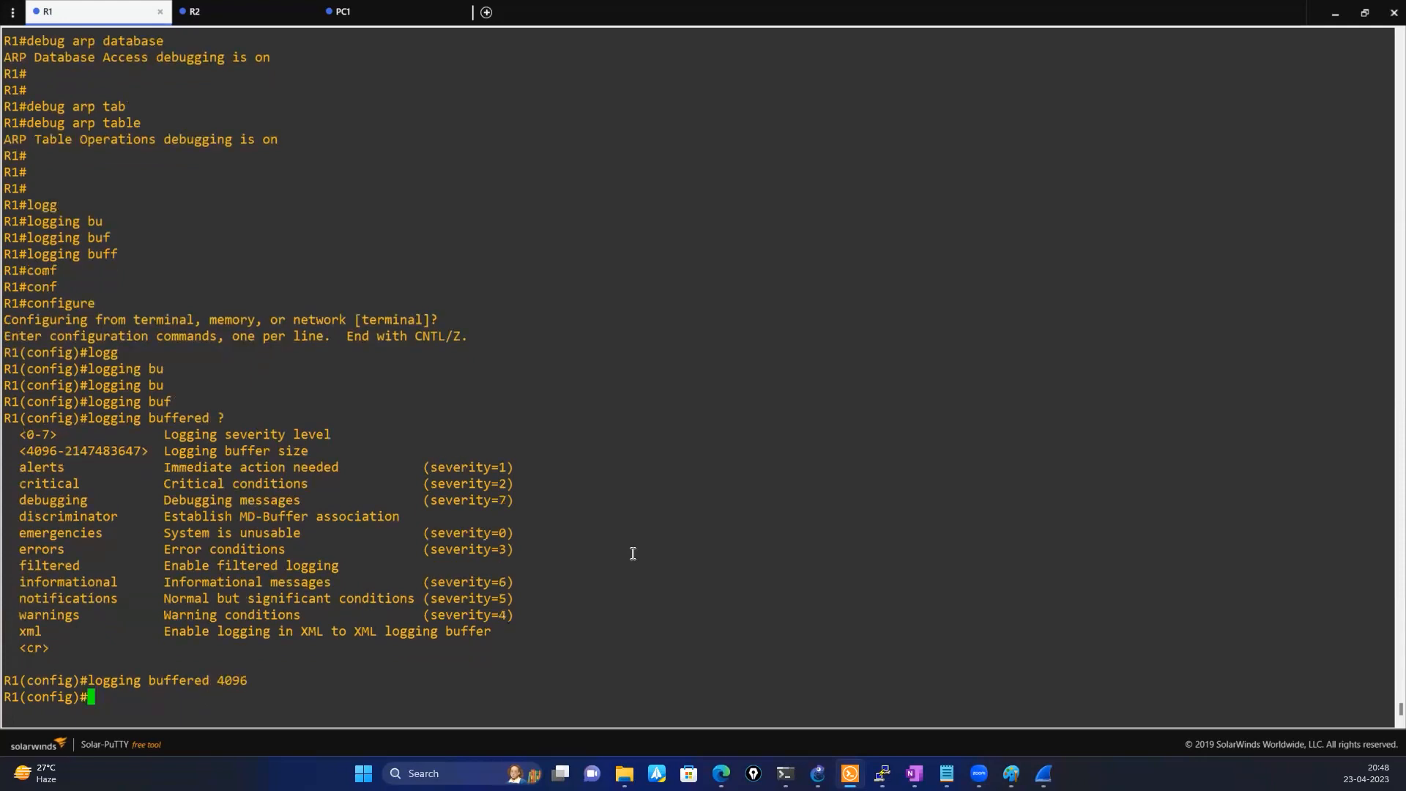
Discard the partial terminal command and exit global configuration mode on R1
type("ter")
key("Tab")
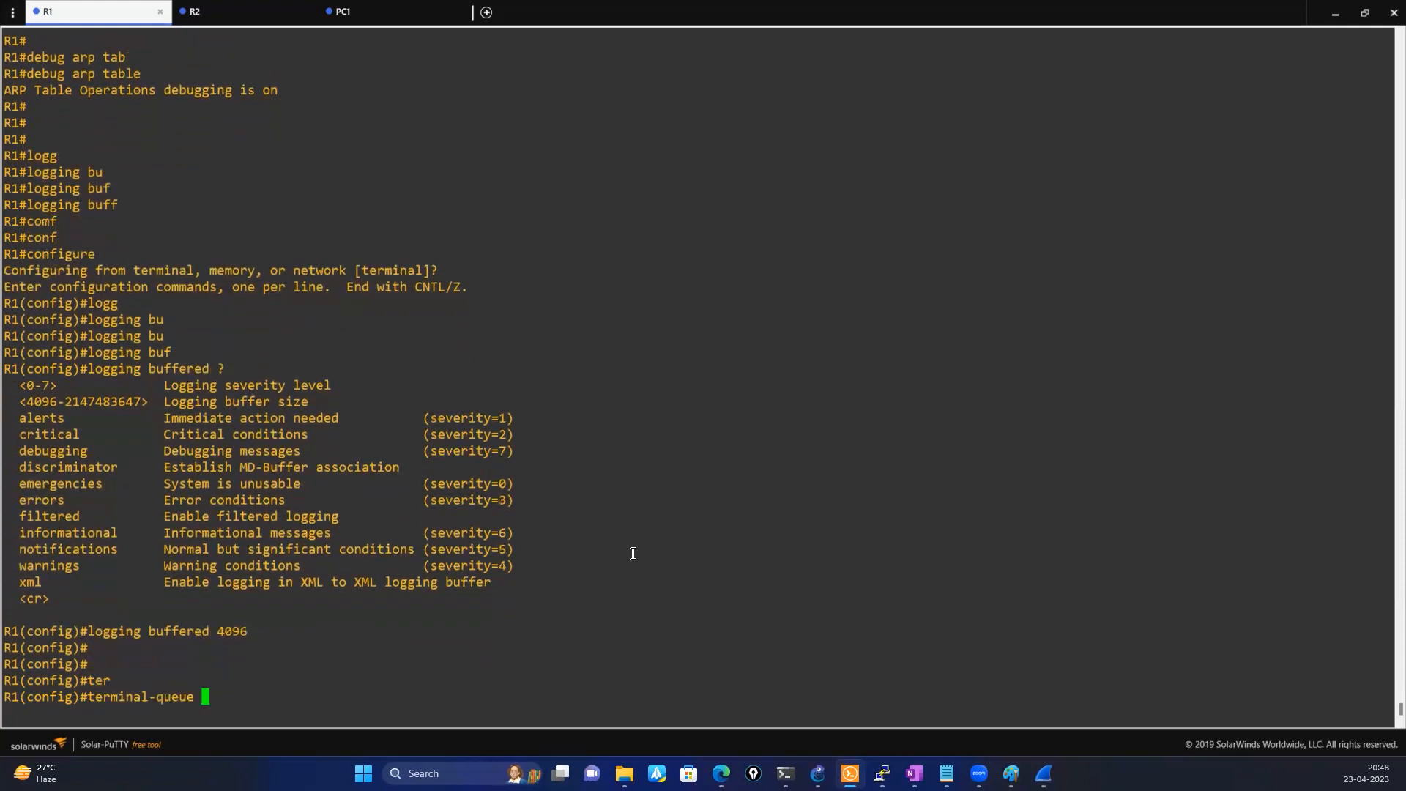
key("BackSpace")
key("BackSpace")
key("BackSpace")
key("BackSpace")
key("BackSpace")
key("BackSpace")
key("BackSpace")
key("BackSpace")
key("BackSpace")
key("BackSpace")
key("BackSpace")
key("BackSpace")
key("BackSpace")
key("BackSpace")
key("BackSpace")
type("exit")
key("Return")
key("Return")
Run the terminal monitor command in R1's privileged mode
type("ter")
key("Tab")
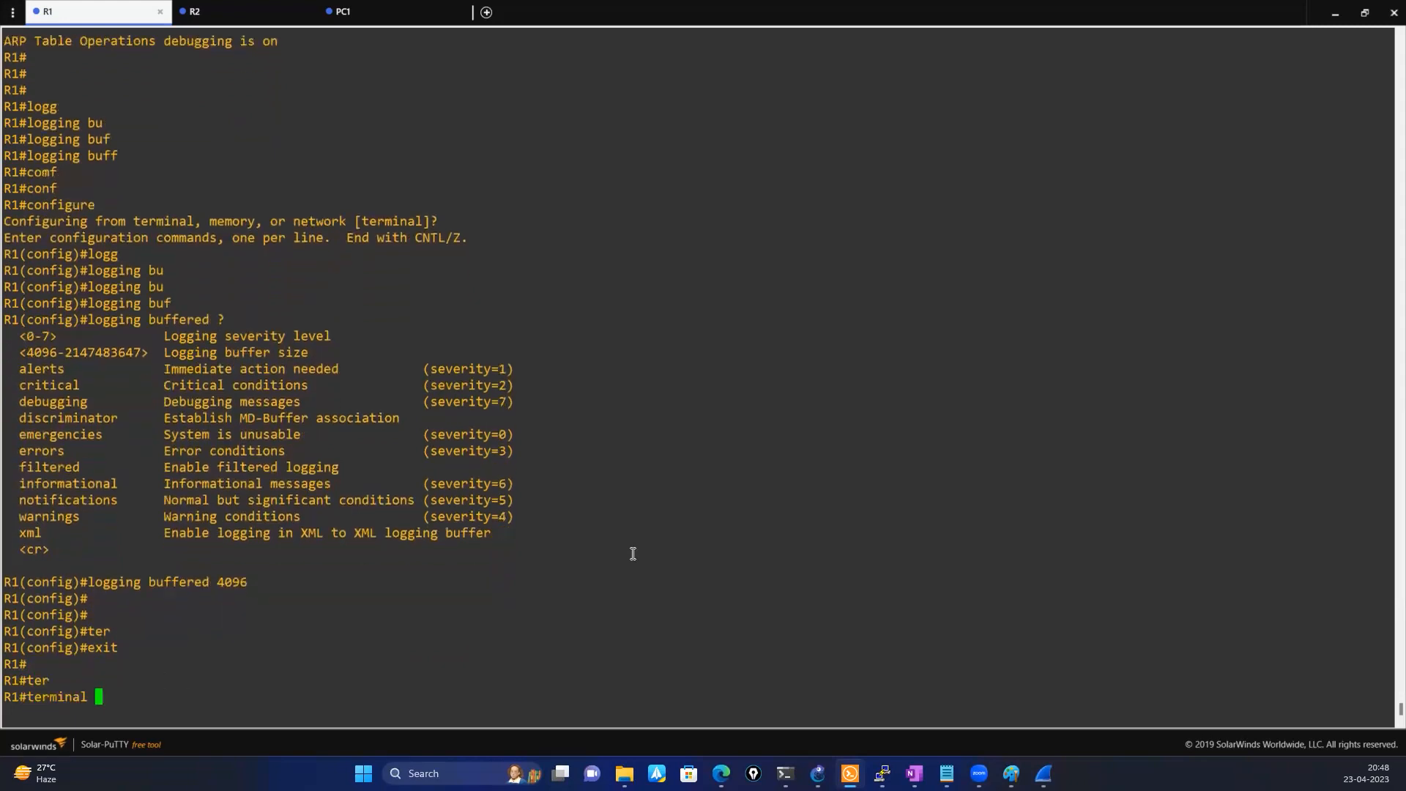
type("mon")
key("Tab")
key("Return")
key("Return")
key("Return")
key("Return")
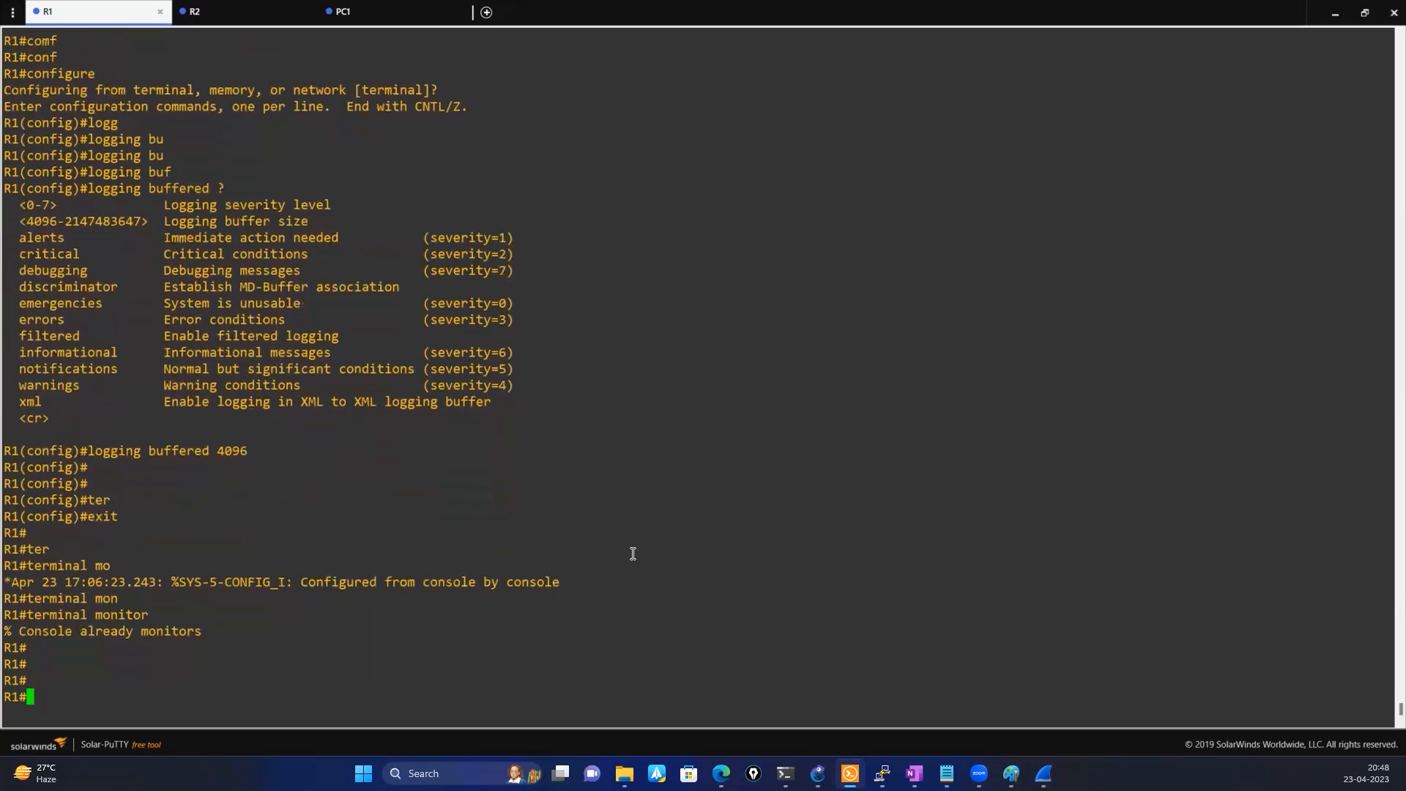
Display R1's logging settings and log buffer with the show logging command
type("sho")
key("Tab")
type("logg")
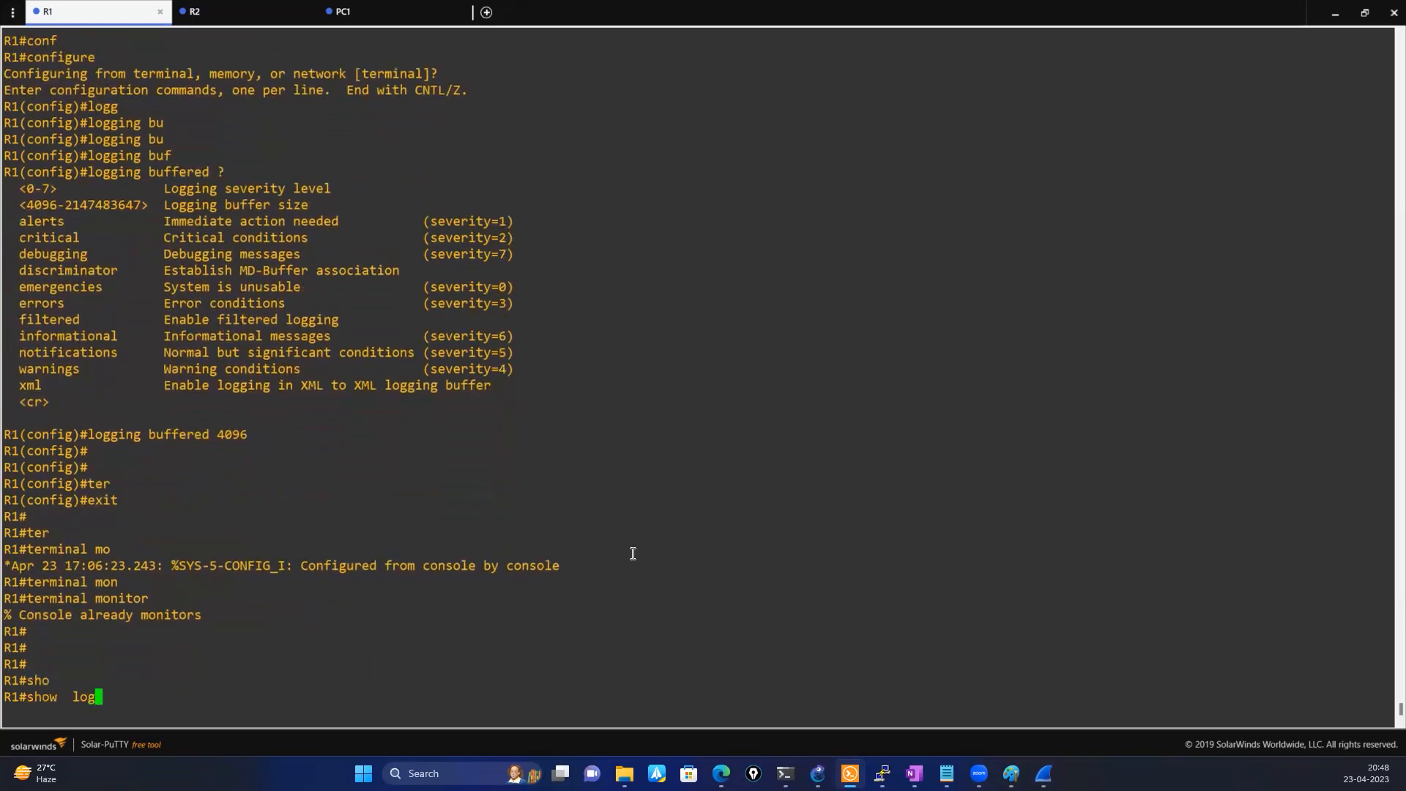
key("Tab")
key("Return")
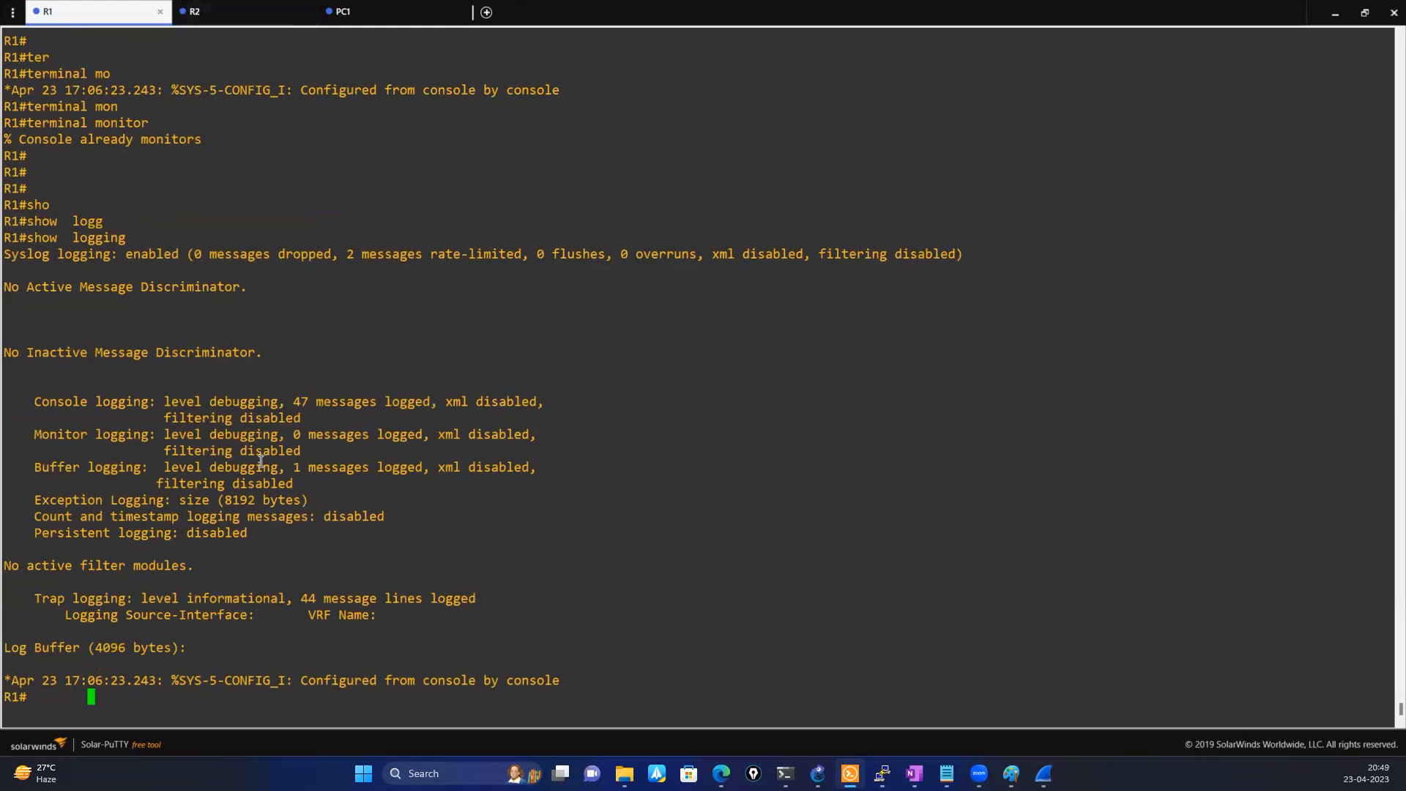
key("Return")
key("Return")
key("Return")
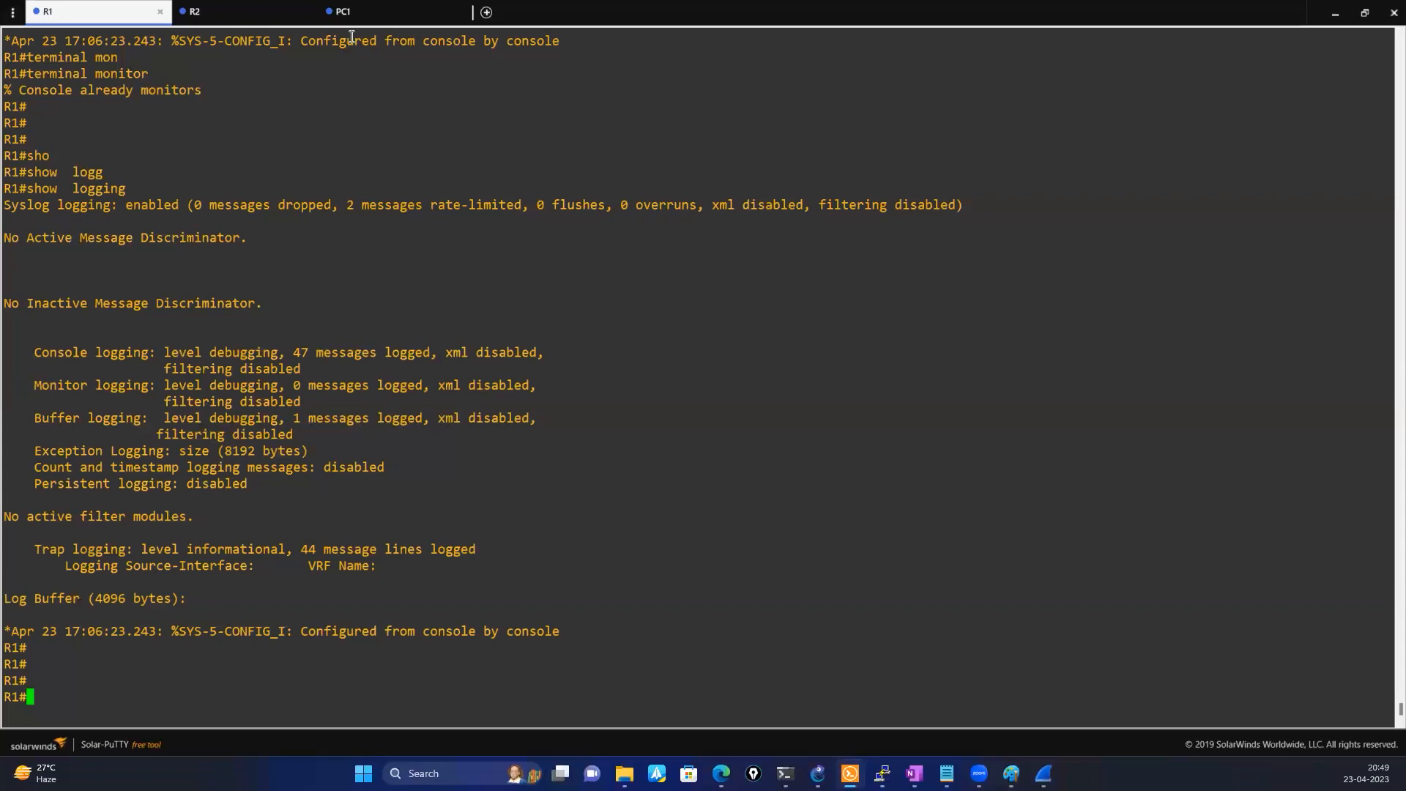
Check PC1's IP address in its console, ping 10.0.0.10 from R1 and highlight the ARP DB debug messages
left_click(359, 13)
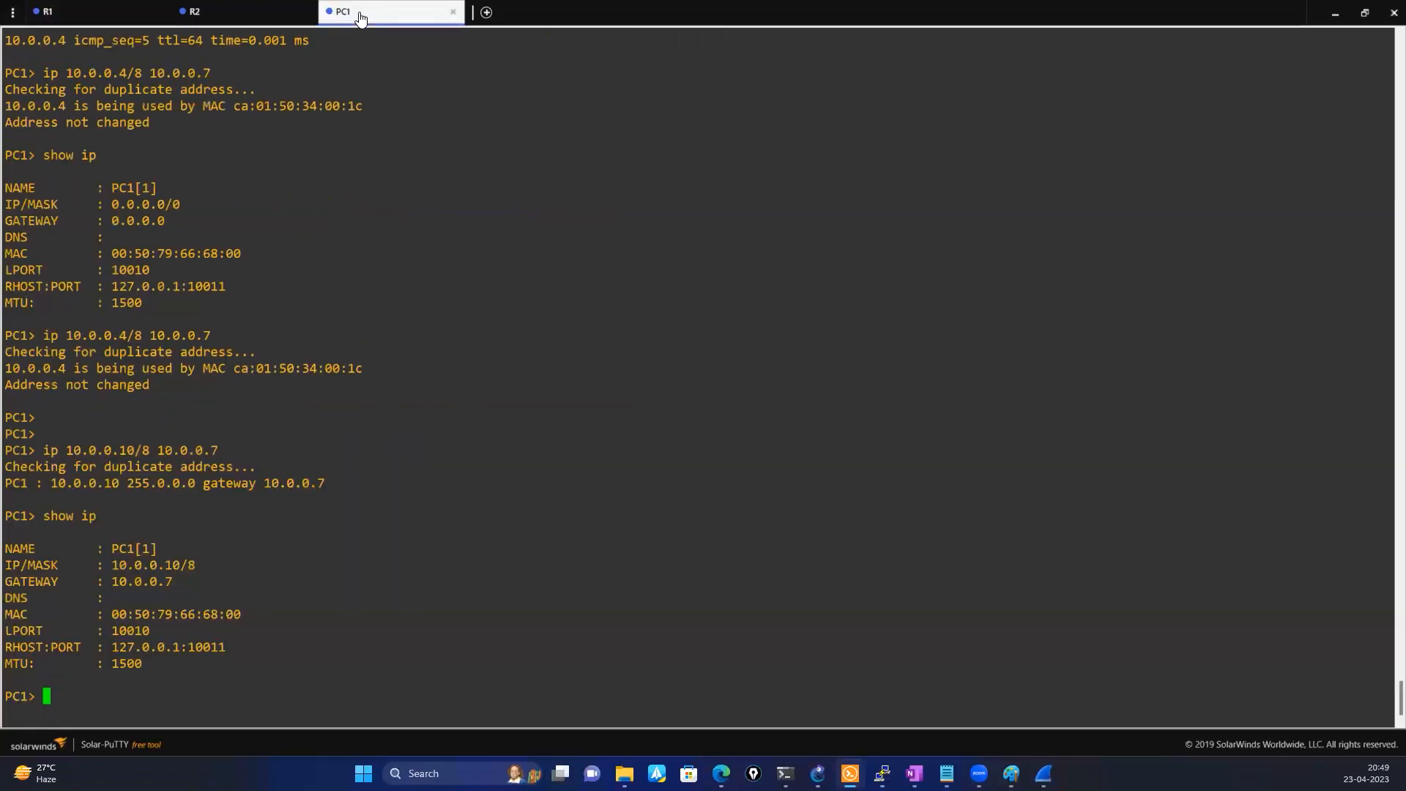
left_click(108, 12)
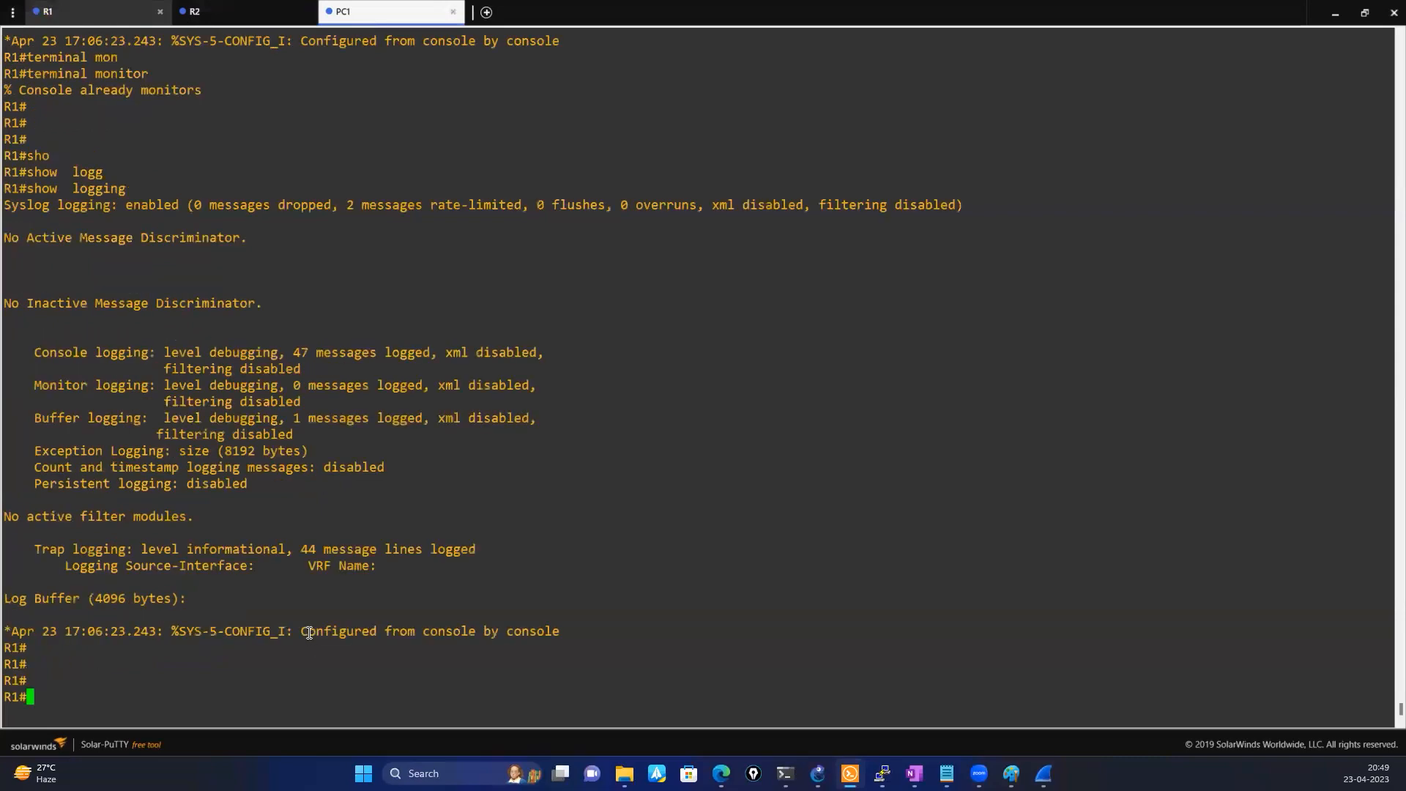
type("ping 10")
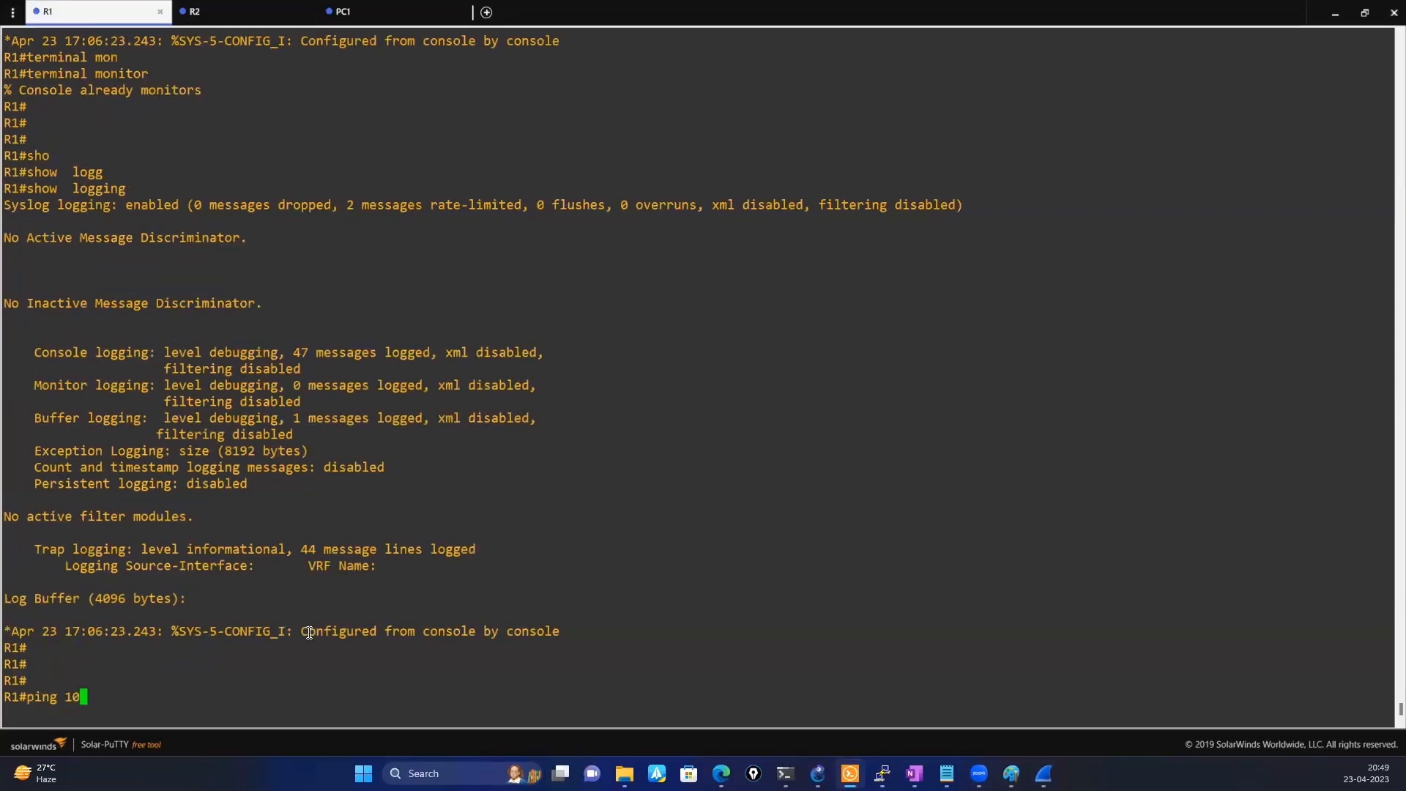
type(".0.0.10")
key("Return")
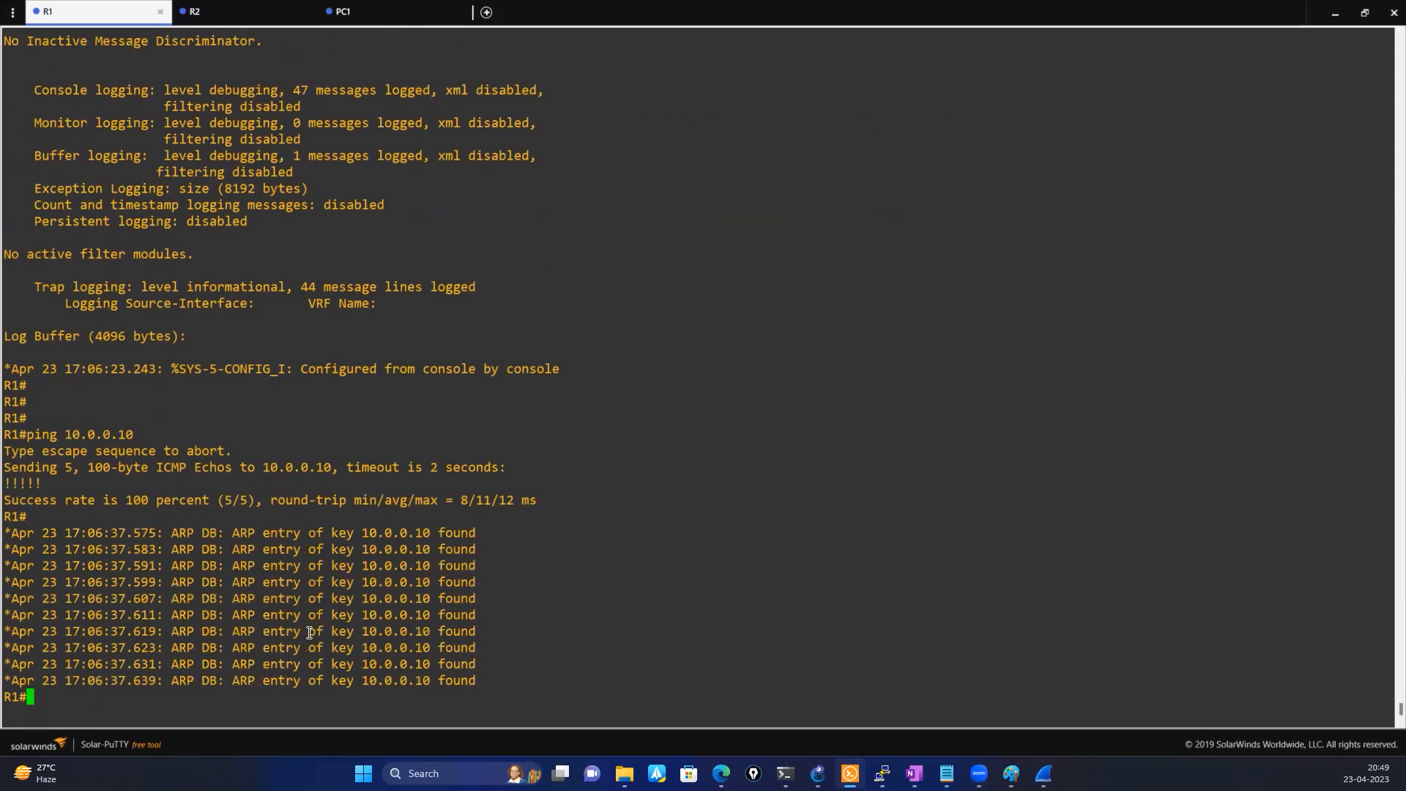
left_click_drag(29, 548, 450, 649)
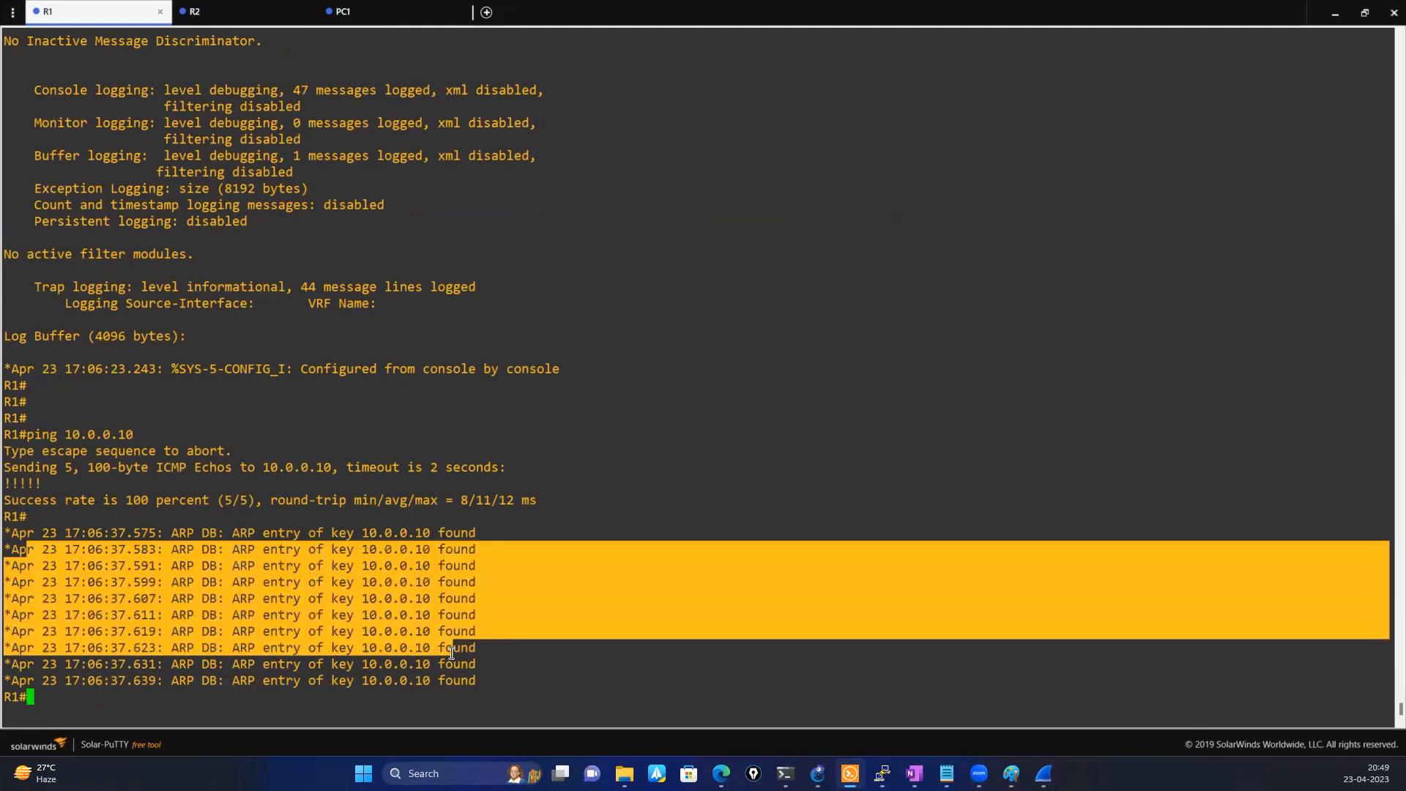
left_click(486, 640)
List the show ip cef adjacency options on R1 and try running the command without an argument
type("sho")
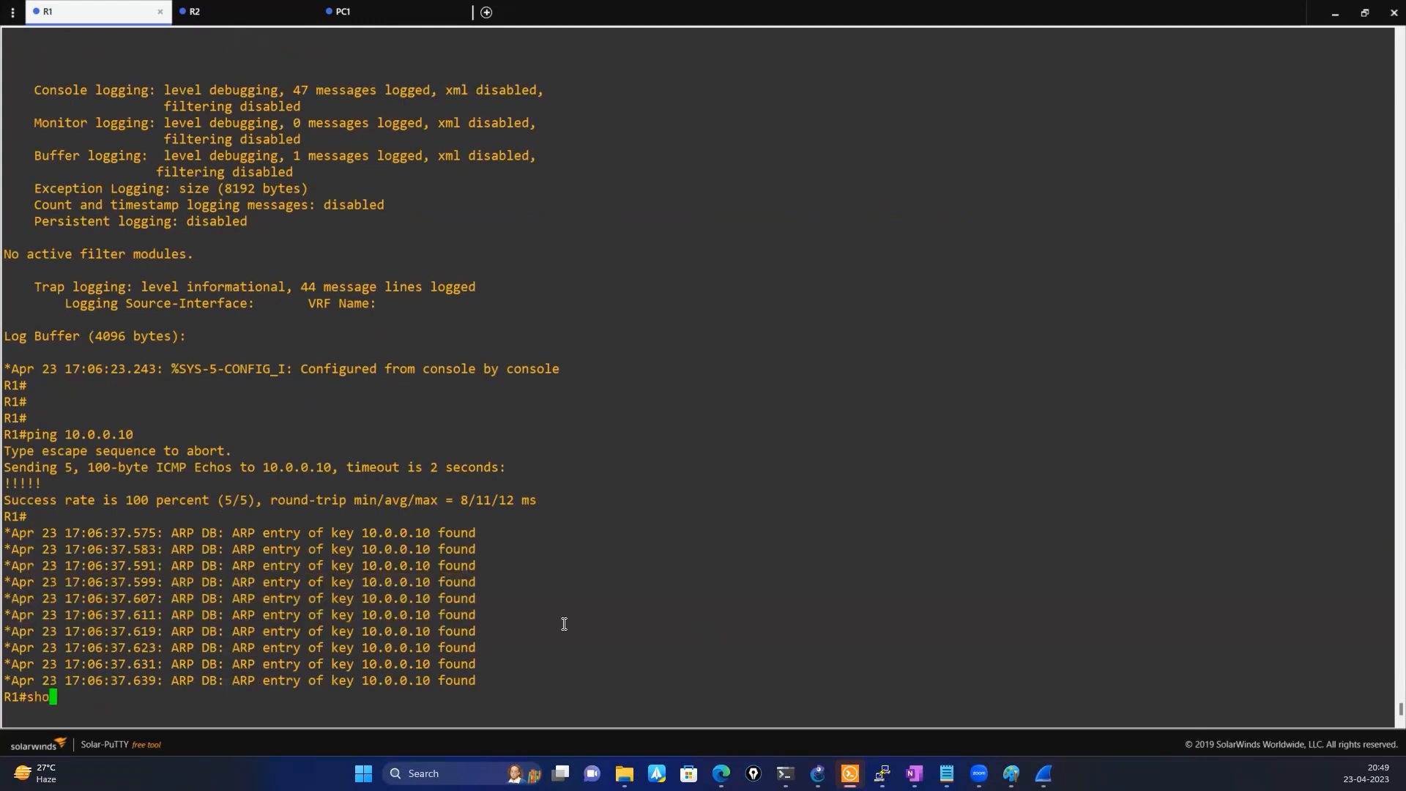
key("Tab")
type("ip ")
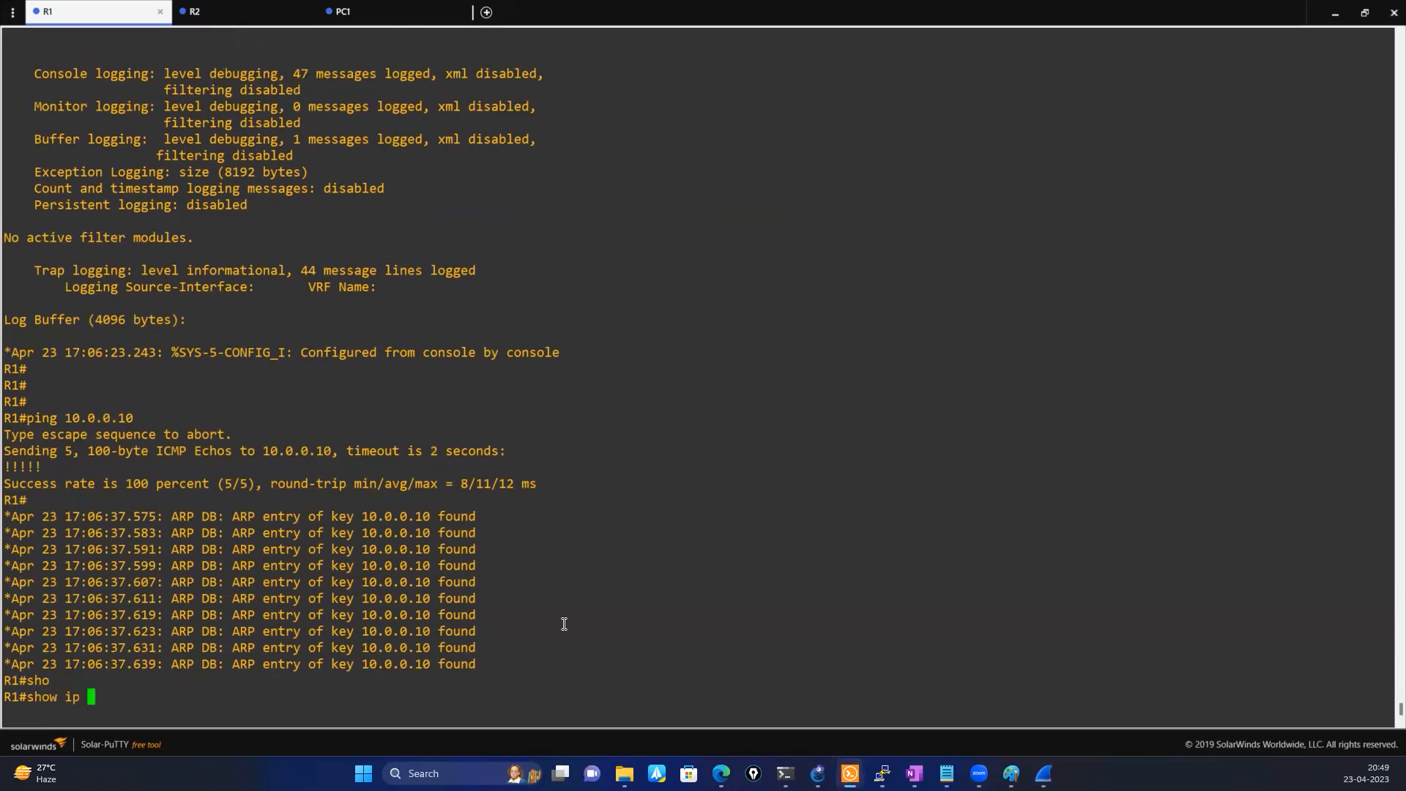
type("cef")
key("Tab")
type("ad")
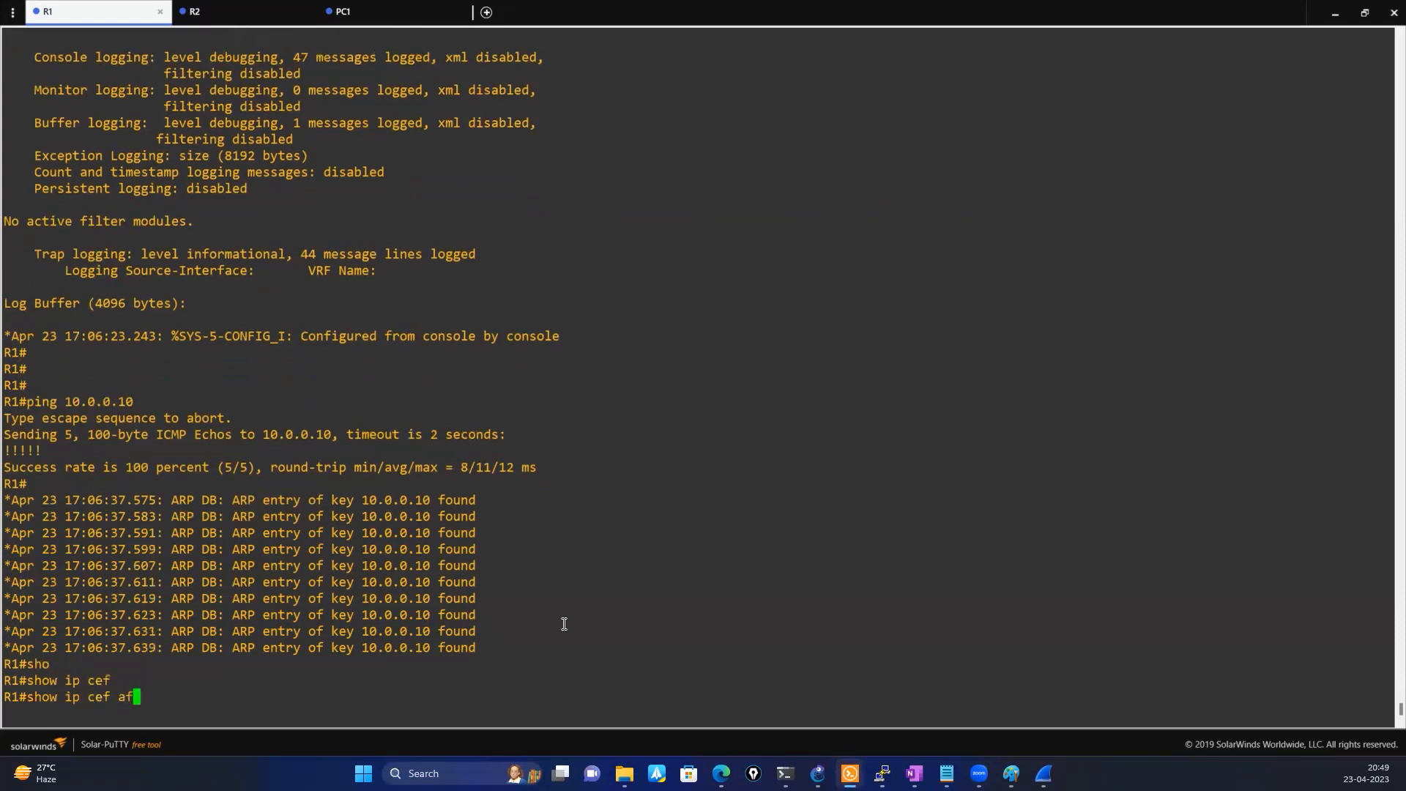
key("Tab")
type("?")
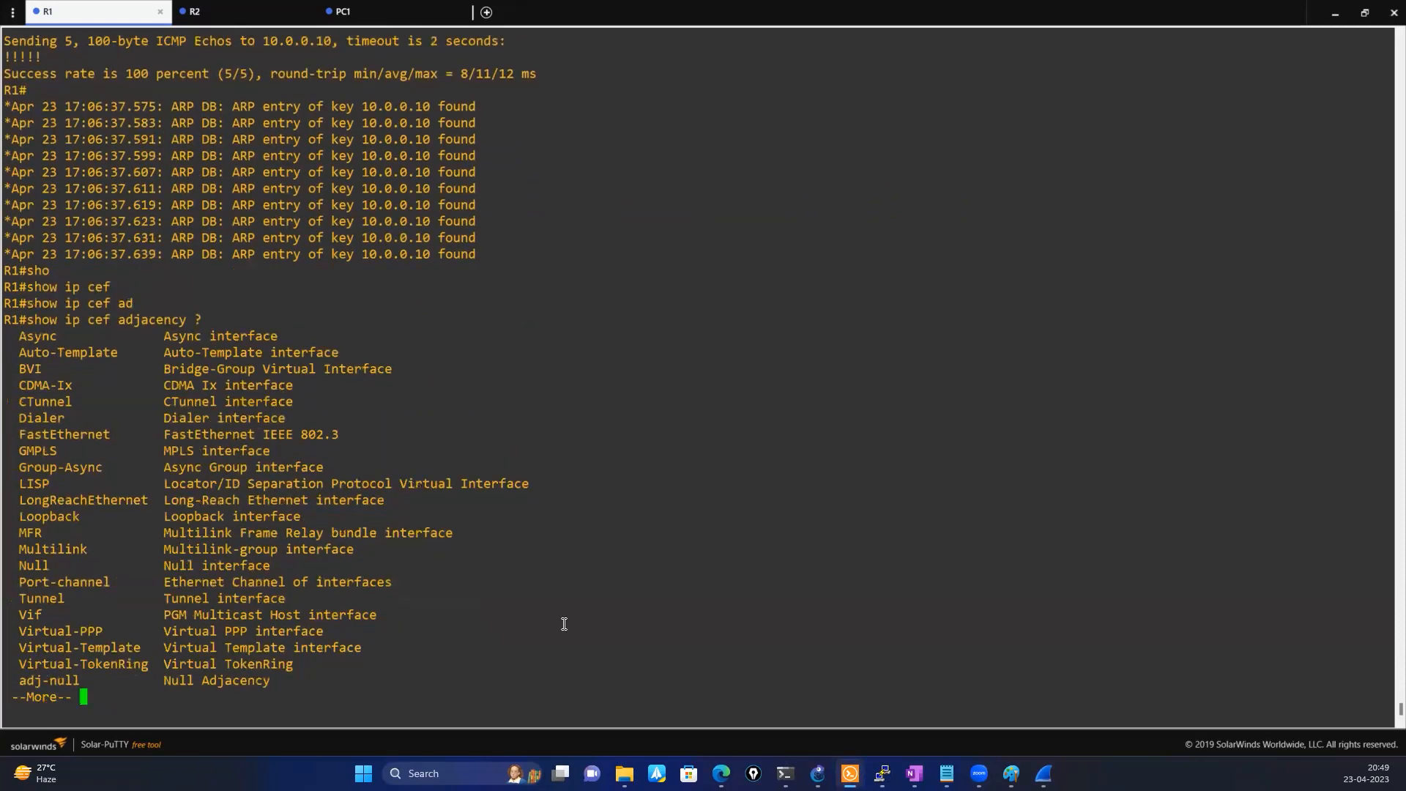
key("Return")
key("Return")
key("Return")
key("Return")
key("Return")
key("Return")
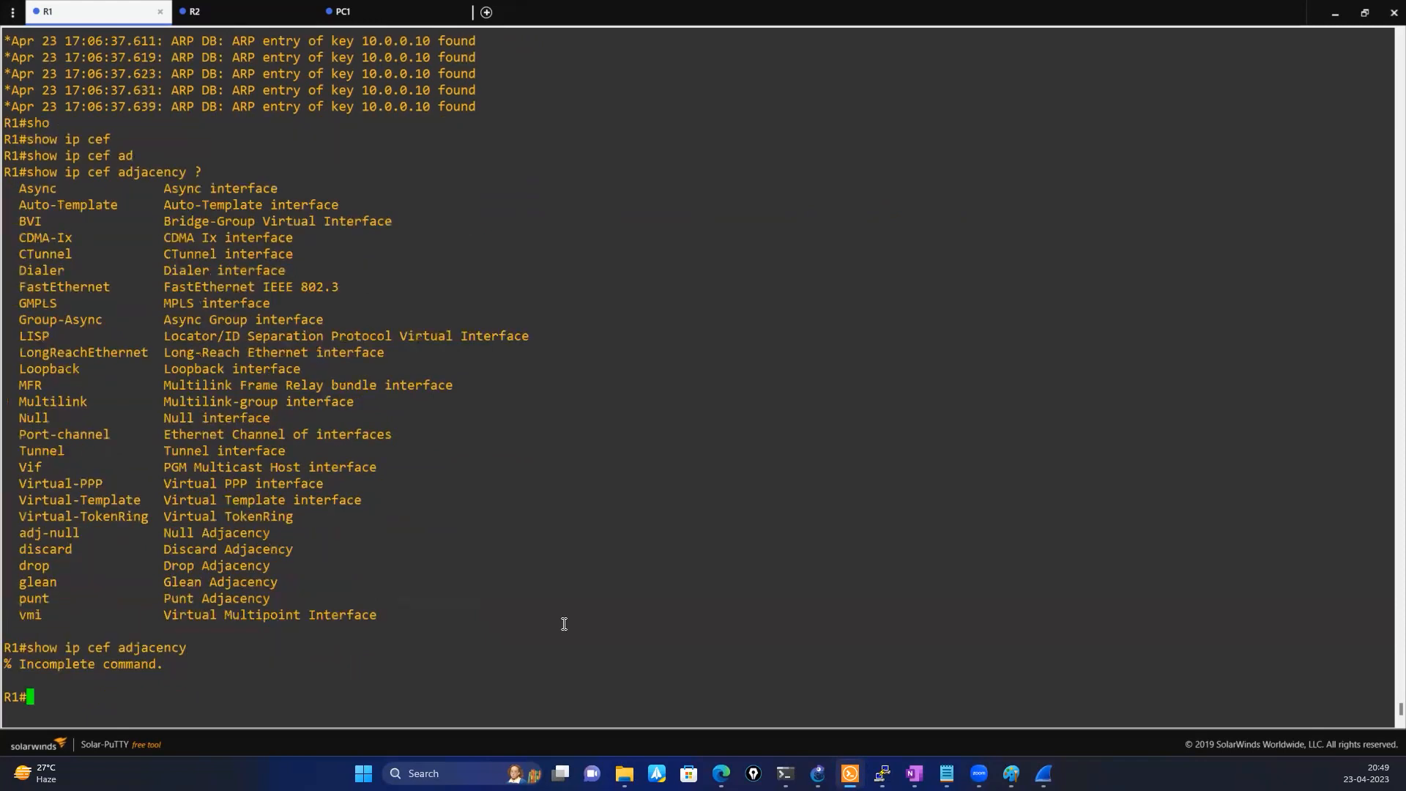
Try an interface keyword after show ip cef adjacency on R1, and list the options the command accepts
key("Up")
type("in")
key("Tab")
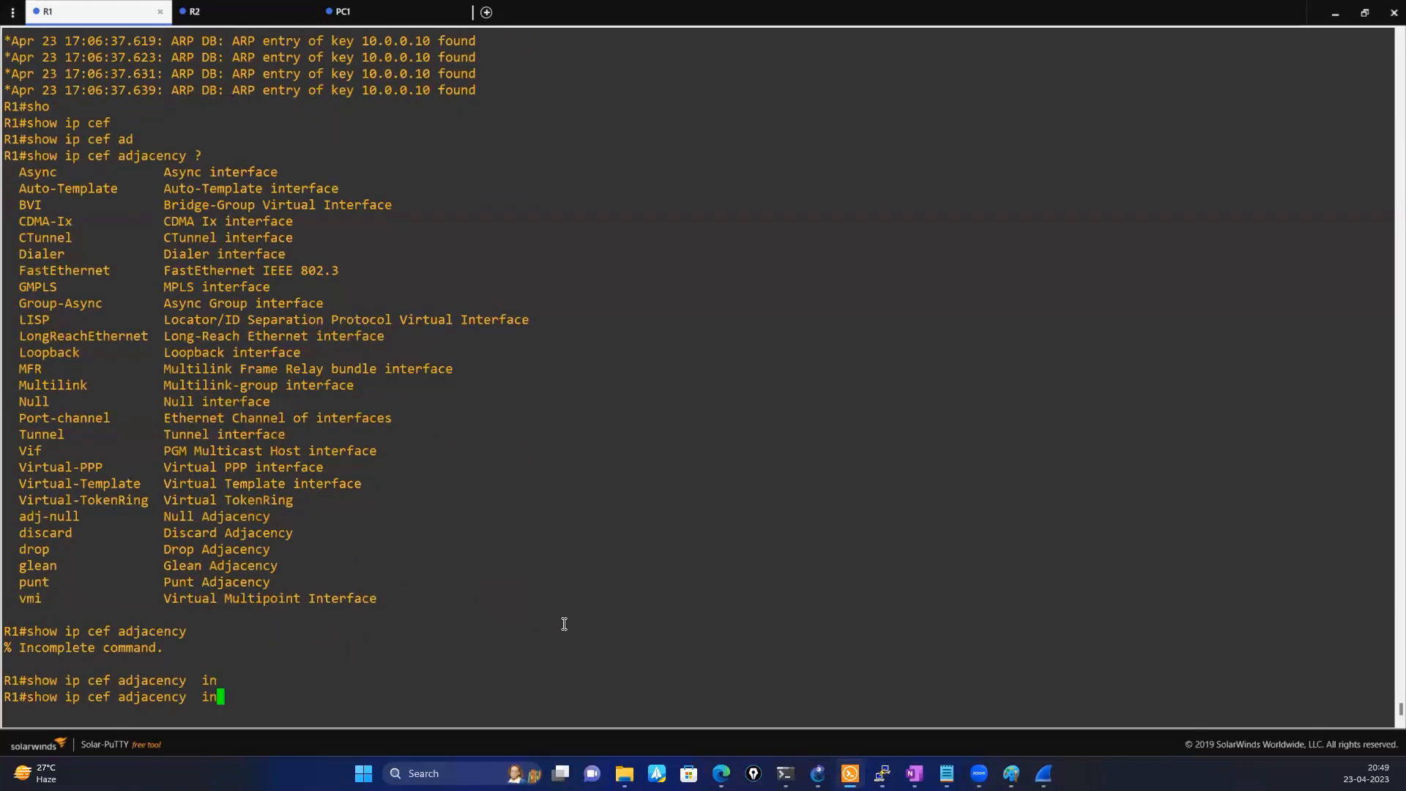
type("ter")
key("Tab")
key("BackSpace")
key("BackSpace")
key("BackSpace")
key("BackSpace")
key("BackSpace")
key("BackSpace")
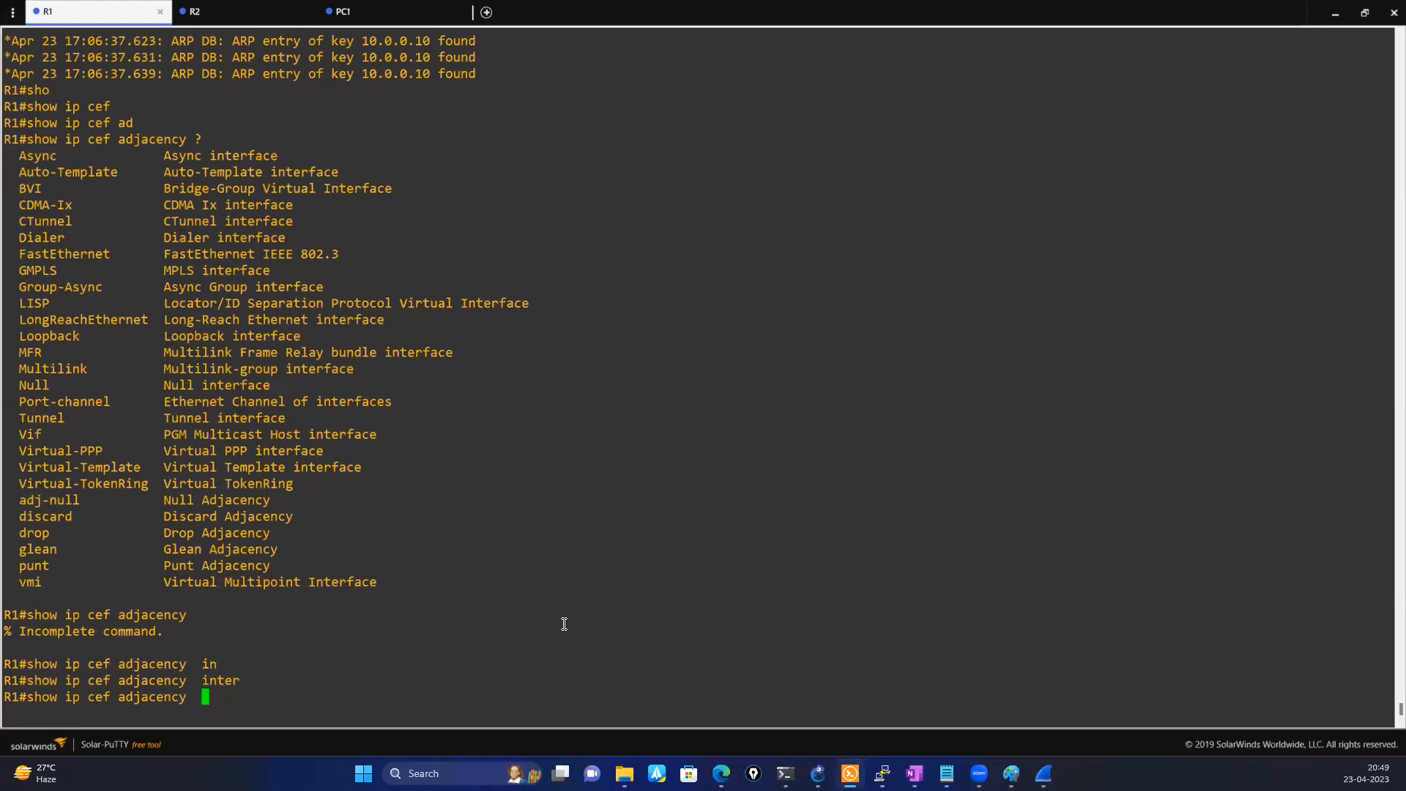
type("?")
key("space")
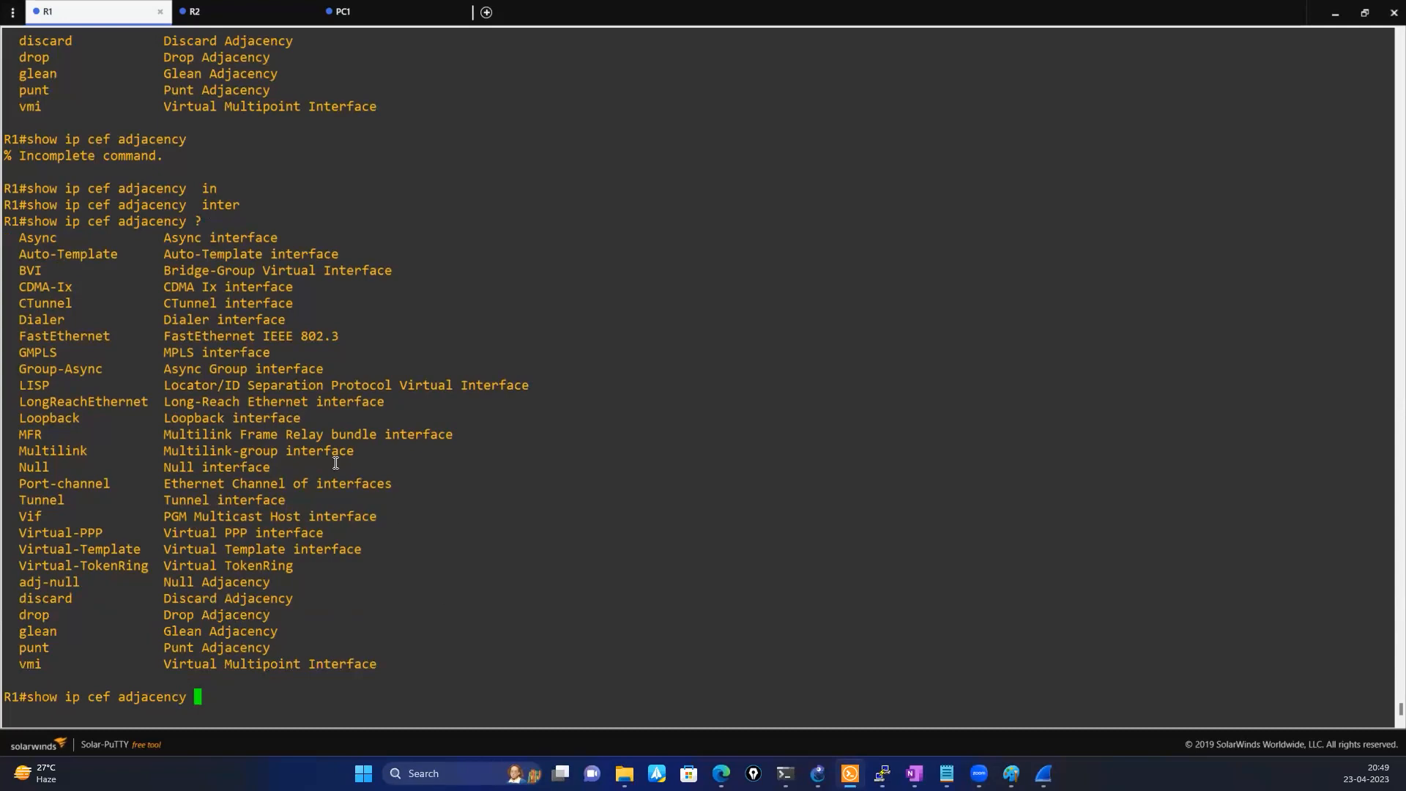
Complete the pending show ip cef adjacency command with the interface name FastEthernet1/0, copied from R1's earlier console output
double_click(81, 335)
right_click(543, 527)
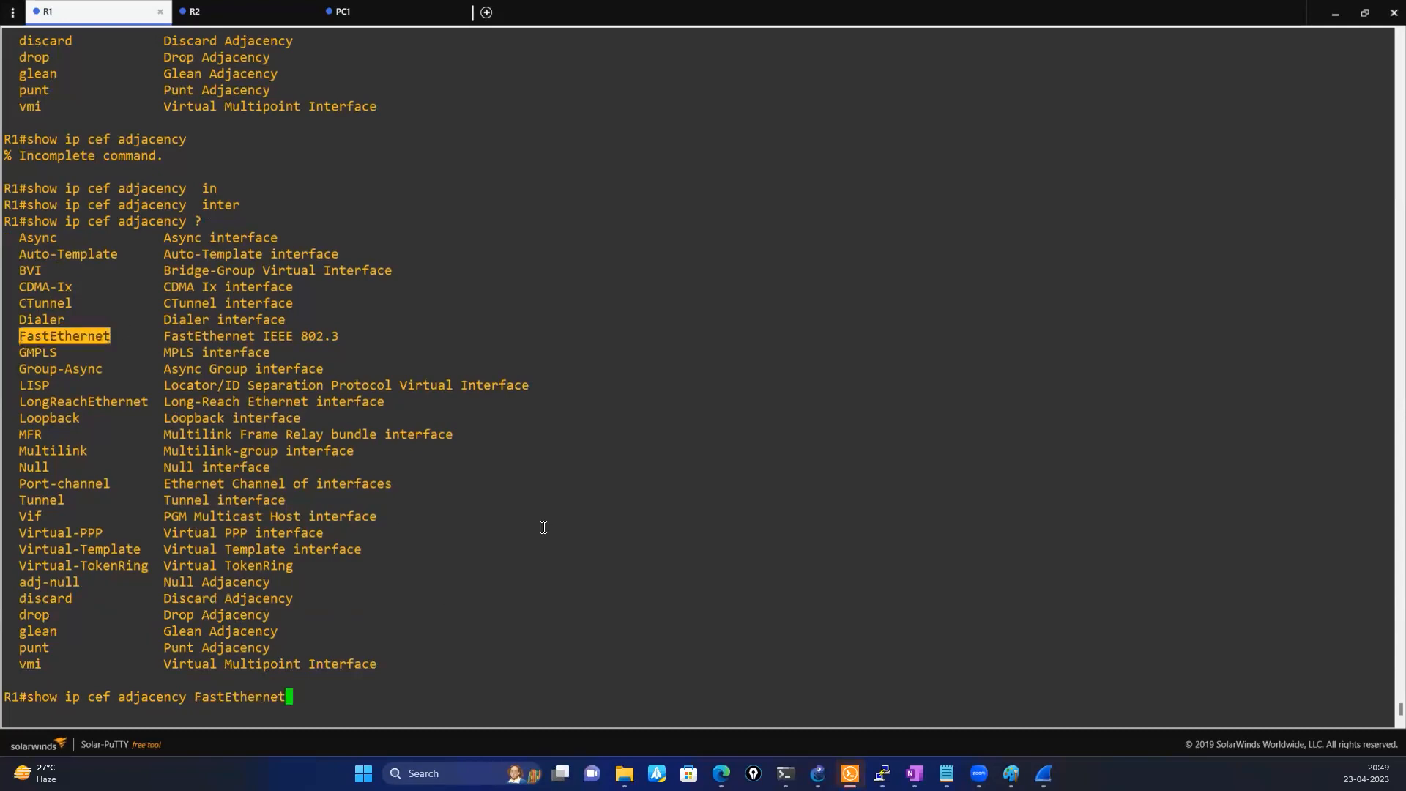
scroll(543, 525, "up", 15)
scroll(543, 524, "up", 20)
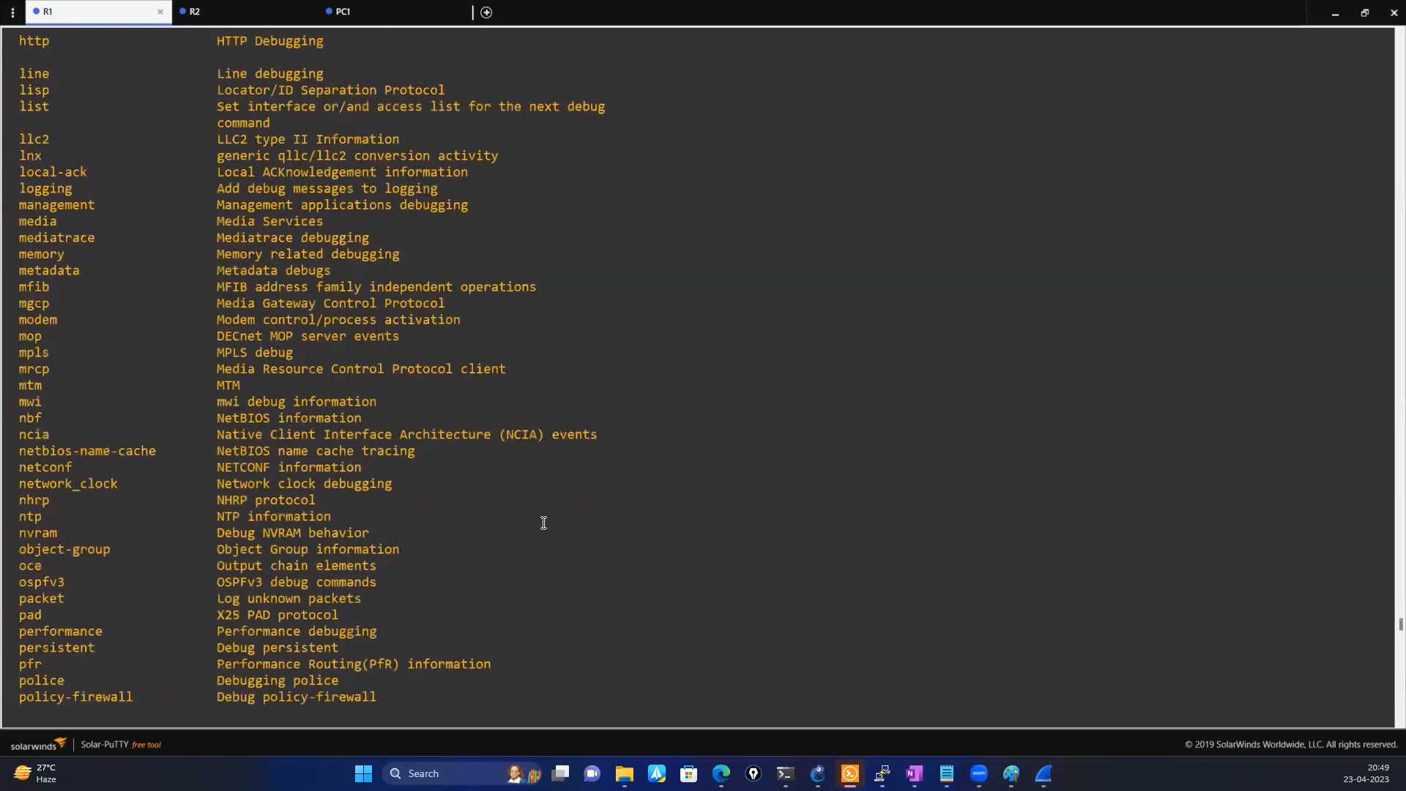
scroll(544, 522, "up", 20)
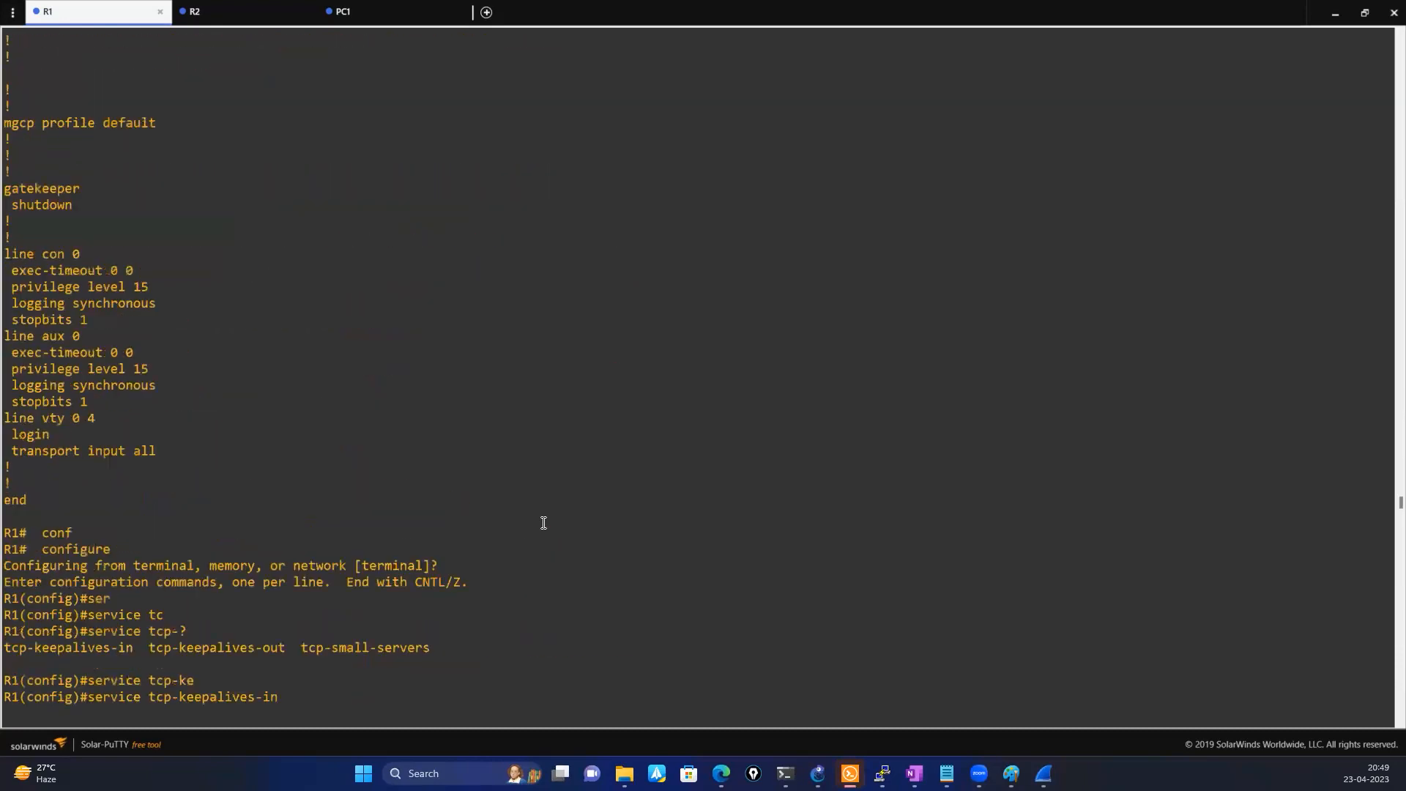
right_click(514, 588)
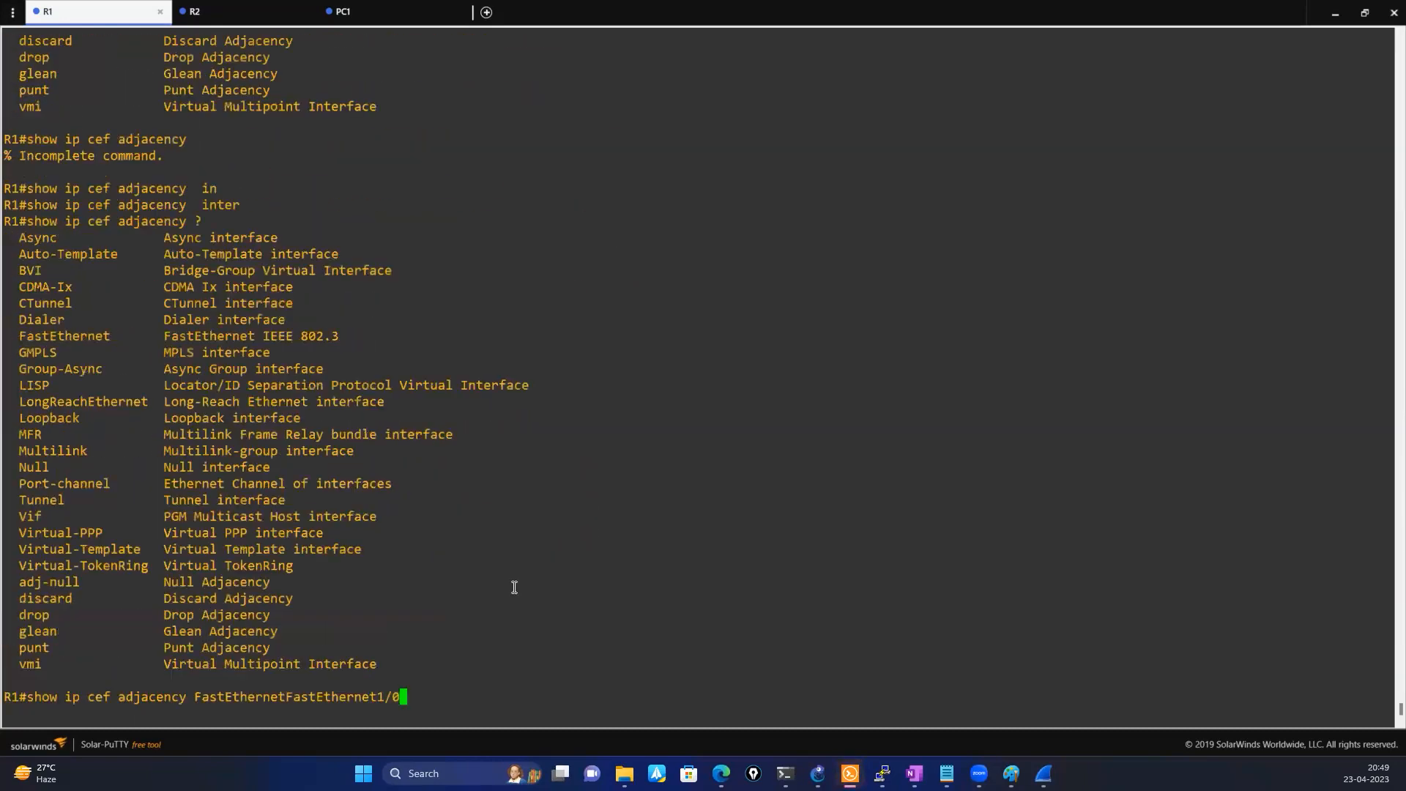
key("BackSpace")
key("BackSpace")
key("BackSpace")
key("BackSpace")
key("BackSpace")
key("BackSpace")
key("BackSpace")
key("BackSpace")
key("BackSpace")
key("BackSpace")
key("BackSpace")
key("BackSpace")
key("BackSpace")
key("BackSpace")
key("BackSpace")
key("BackSpace")
key("BackSpace")
key("BackSpace")
key("BackSpace")
key("BackSpace")
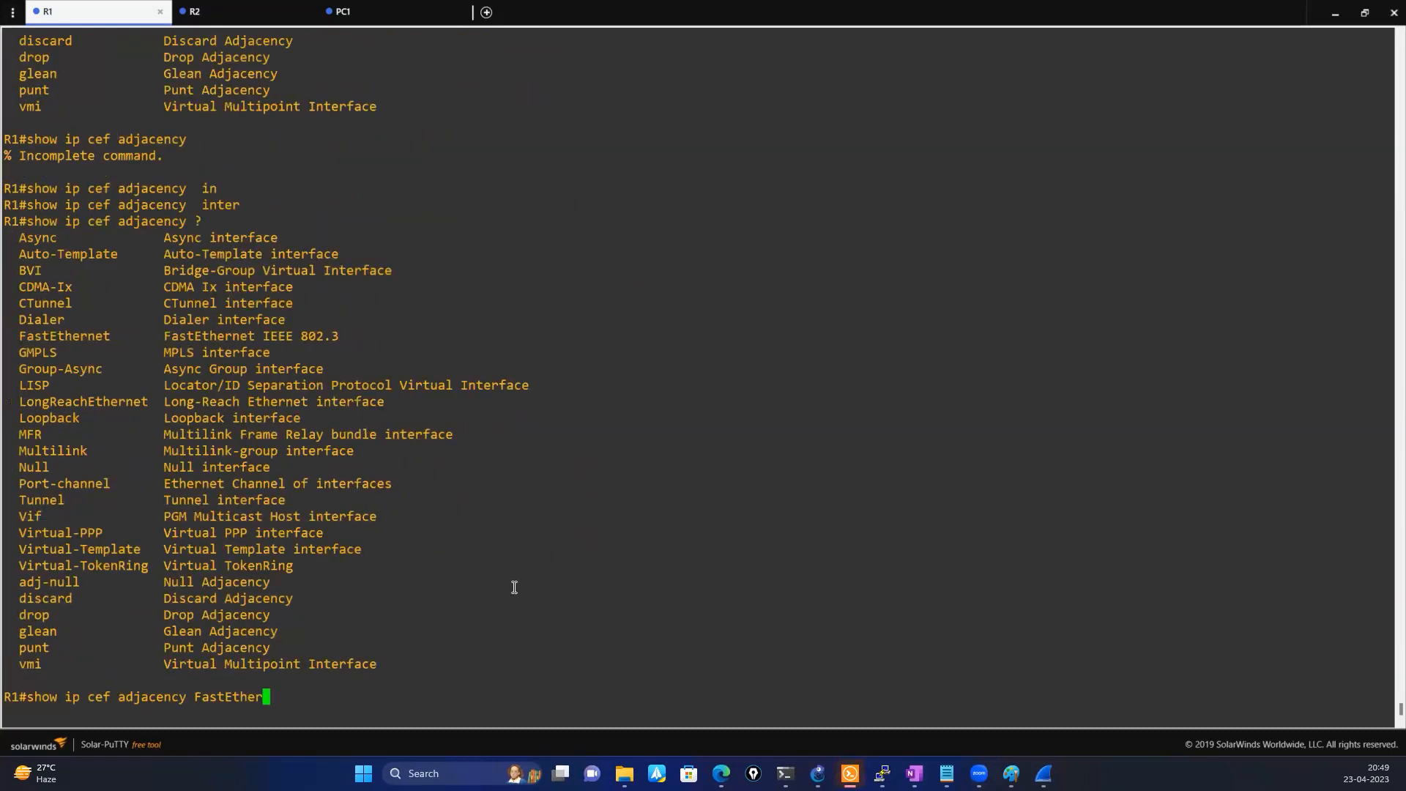
key("BackSpace")
key("BackSpace")
key("BackSpace")
key("BackSpace")
key("BackSpace")
key("BackSpace")
right_click(514, 587)
Try a detail keyword after FastEthernet1/0, remove it and list the arguments the adjacency command accepts there
type("de")
key("Tab")
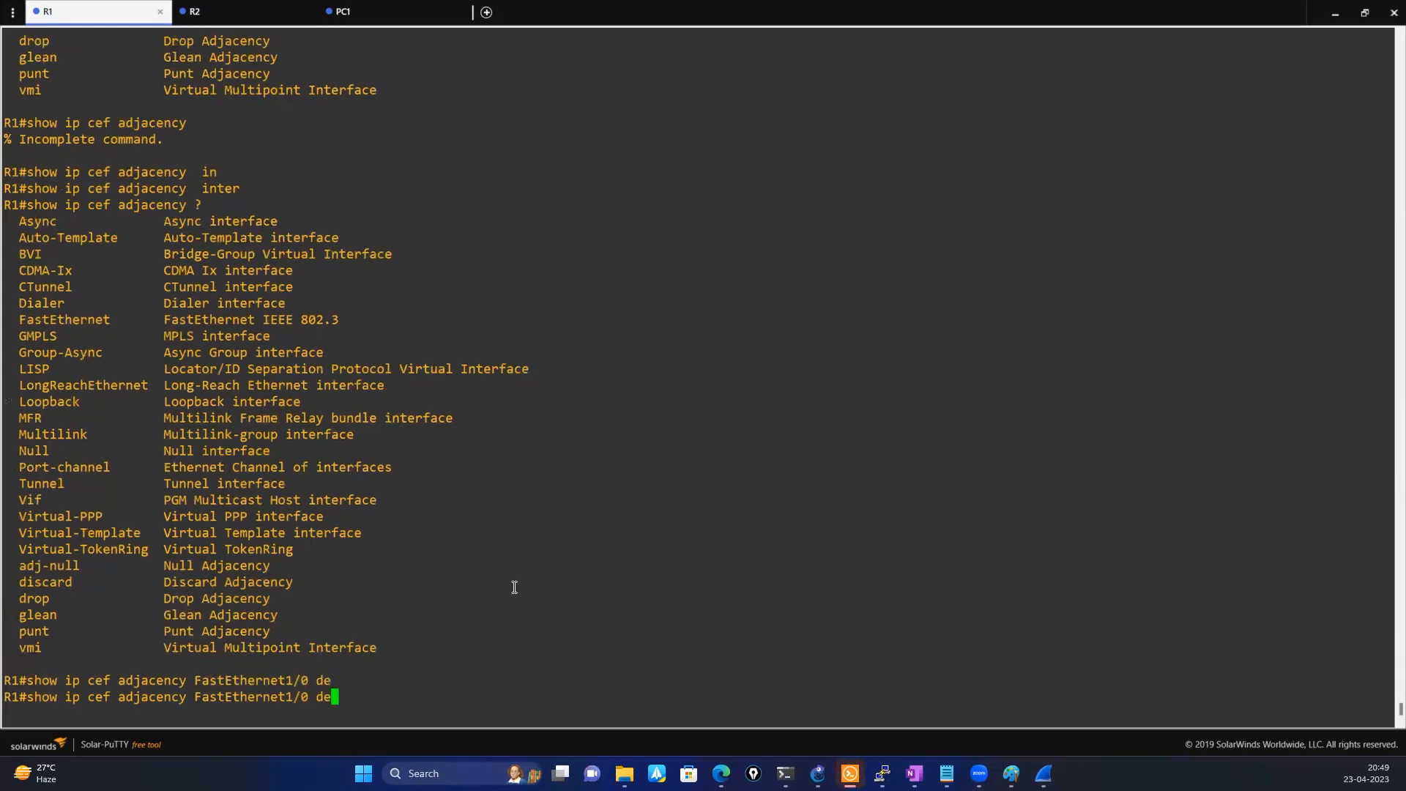
type("t")
key("Tab")
key("BackSpace")
key("BackSpace")
key("BackSpace")
type("?")
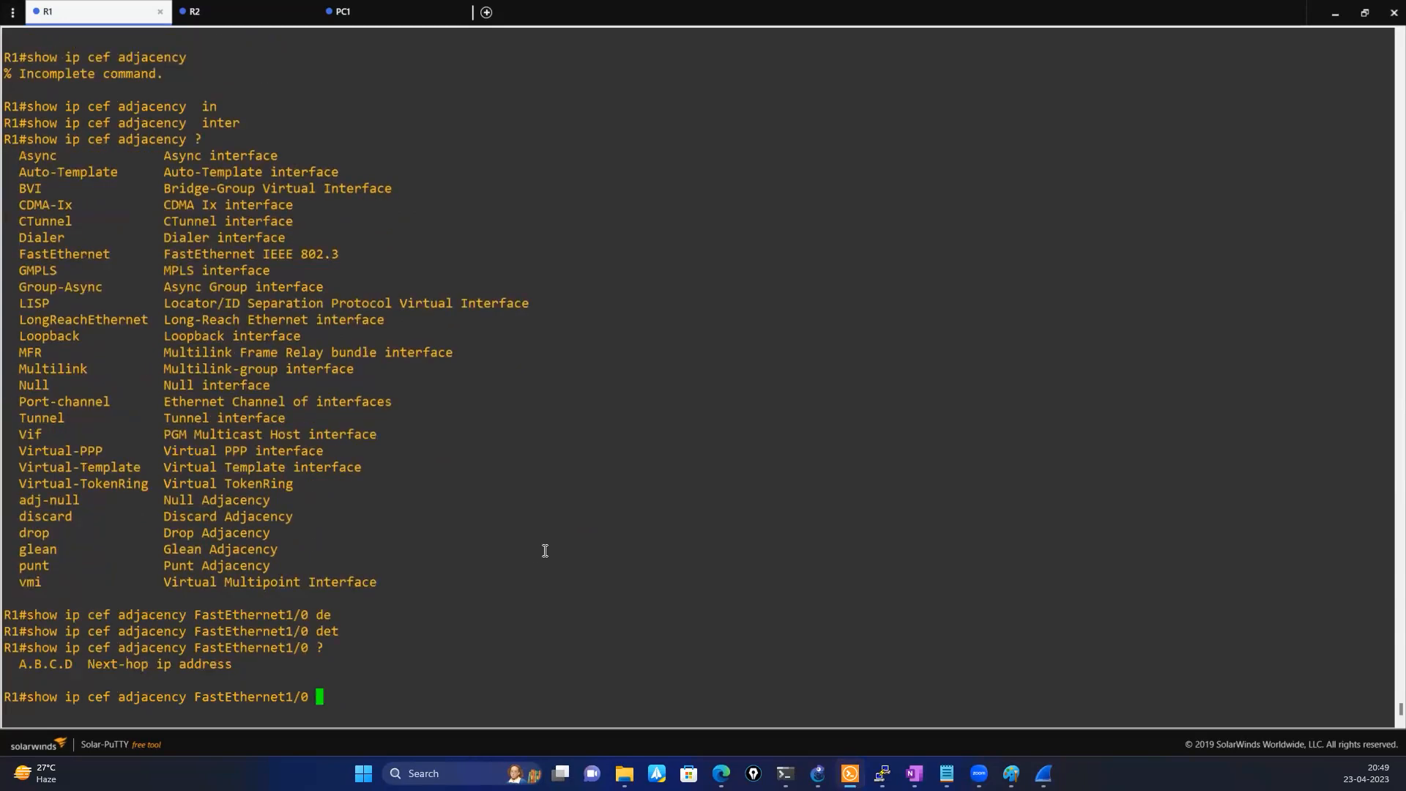
Copy PC1's IP address from its console and run show ip cef adjacency FastEthernet1/0 10.0.0.10 on R1
scroll(544, 550, "up", 20)
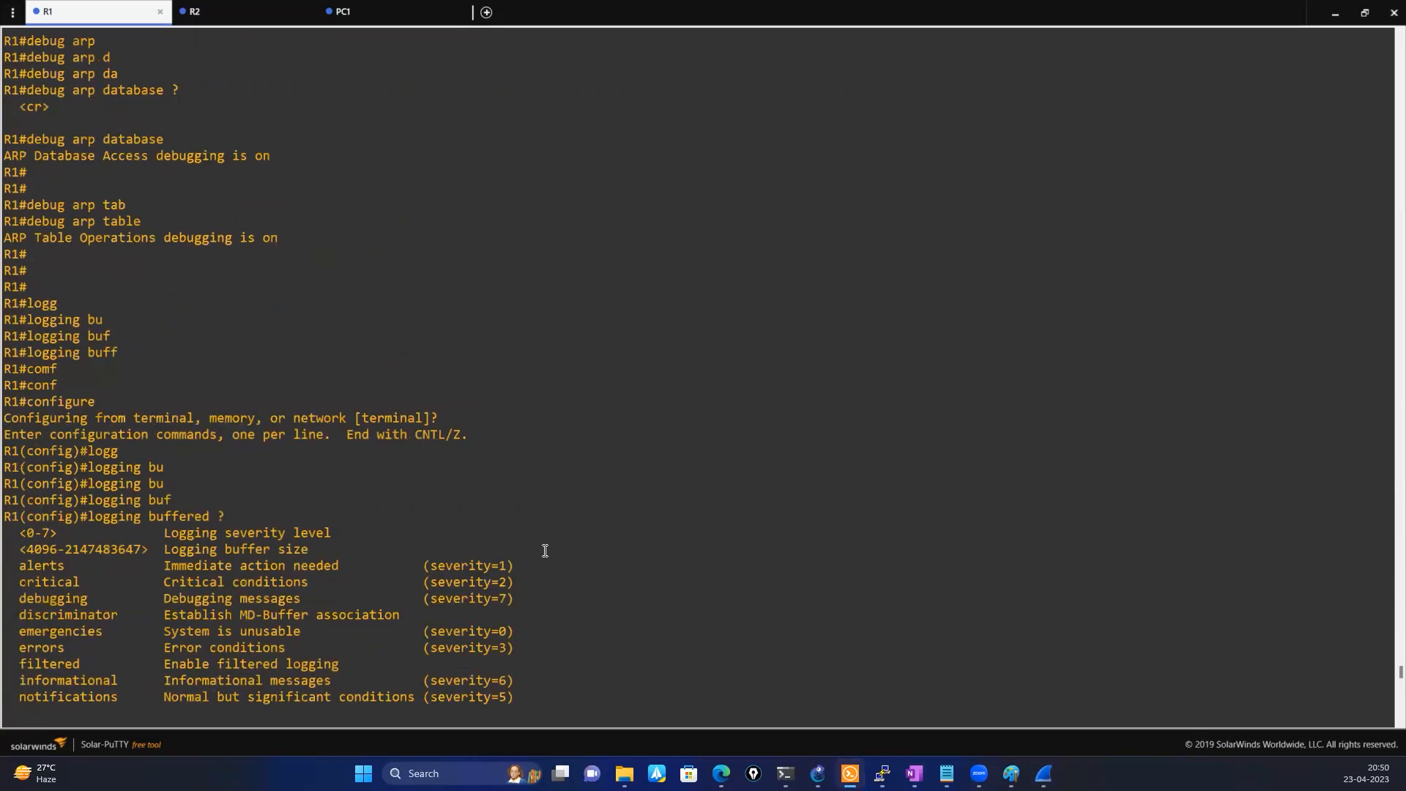
scroll(544, 551, "up", 20)
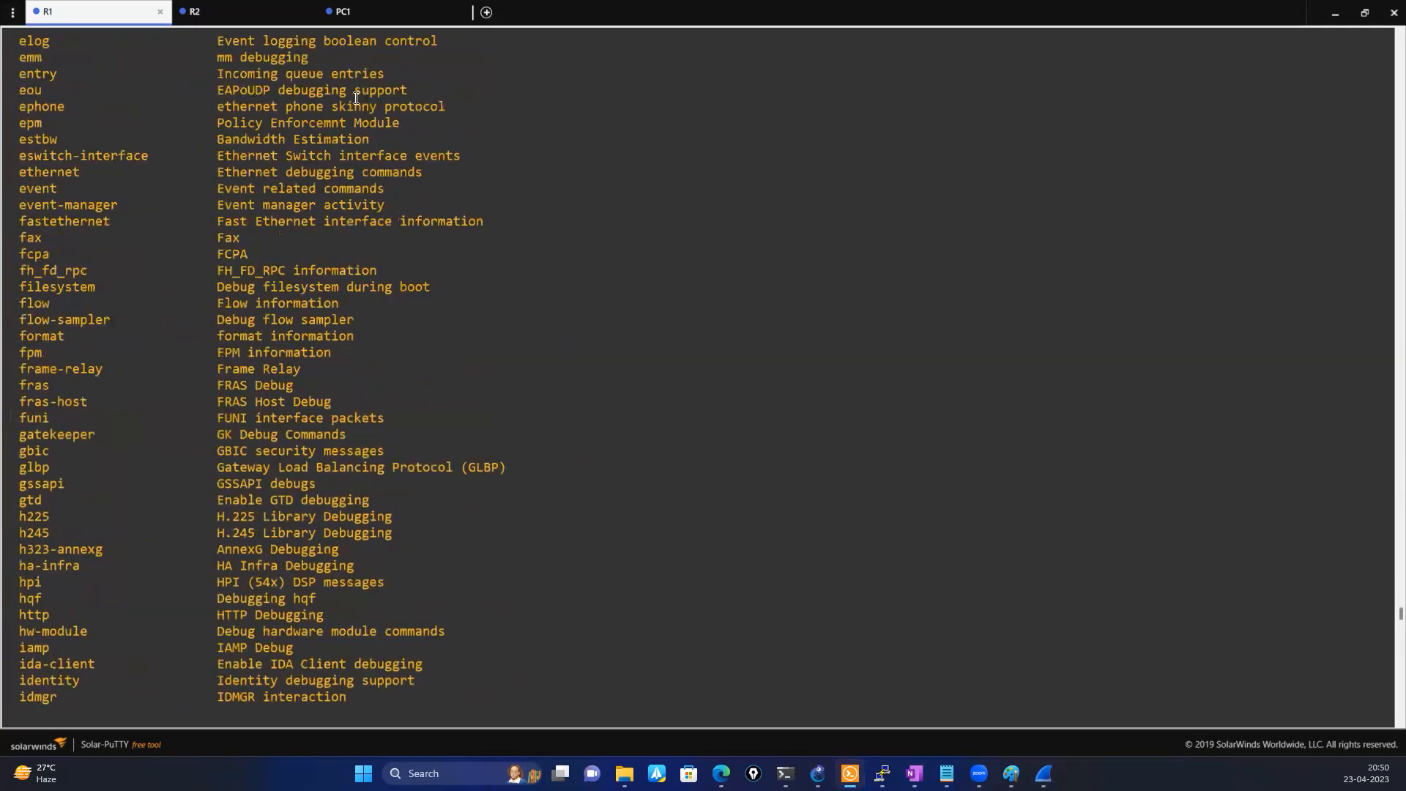
scroll(356, 98, "up", 20)
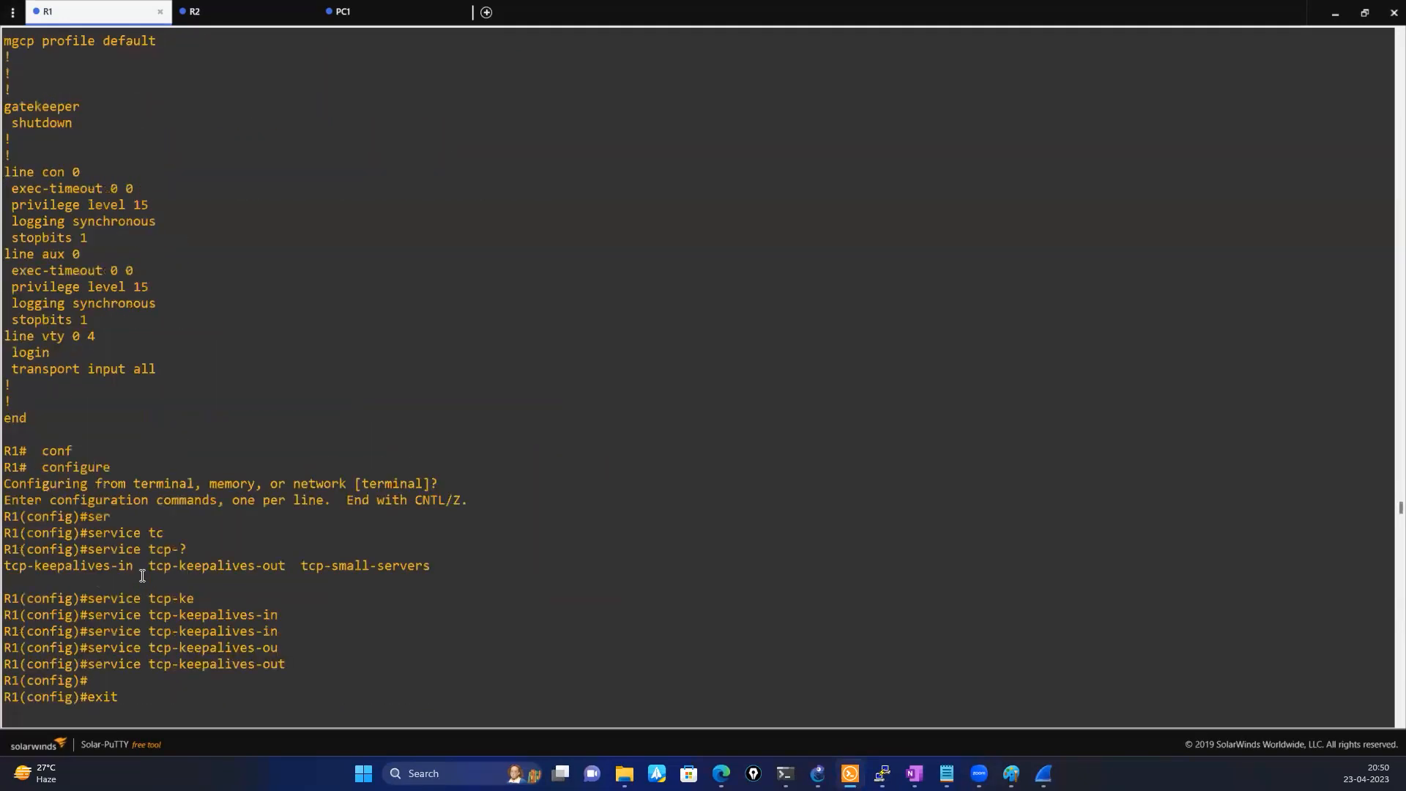
left_click(357, 12)
left_click_drag(111, 567, 180, 570)
key("super+c")
left_click(135, 13)
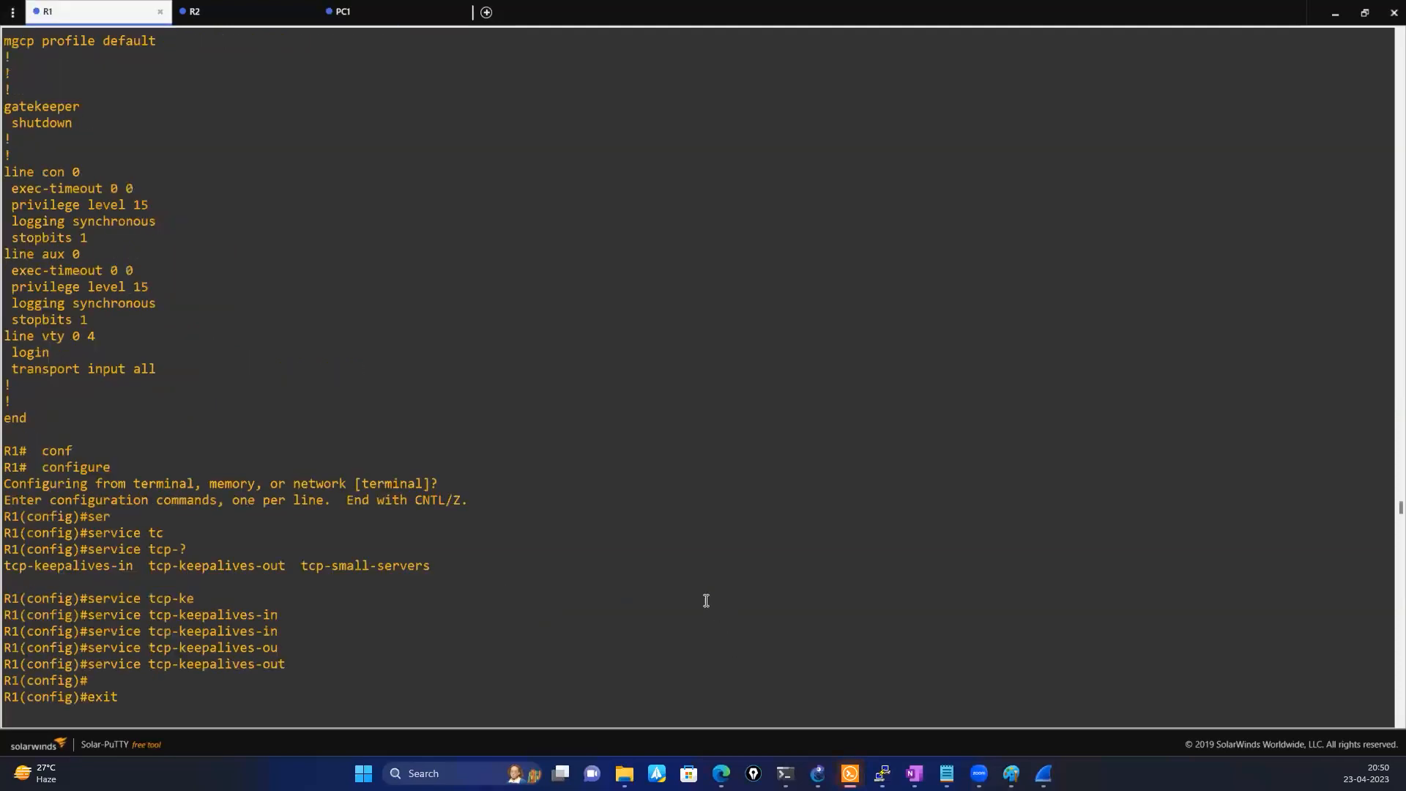
right_click(590, 549)
key("Return")
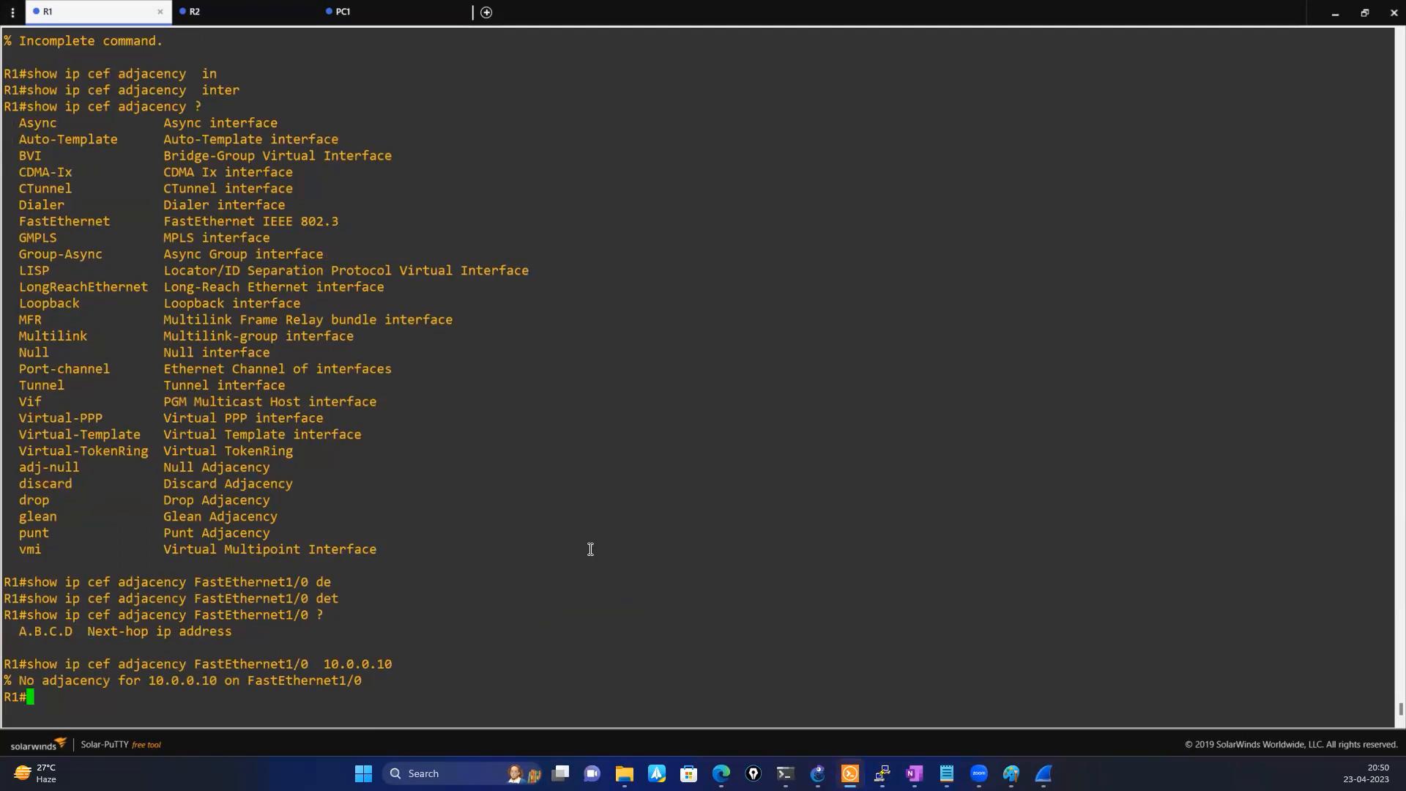
Display R1's CEF table with show ip cef and highlight the attached 10.0.0.0/8 entry
type("sho")
key("Tab")
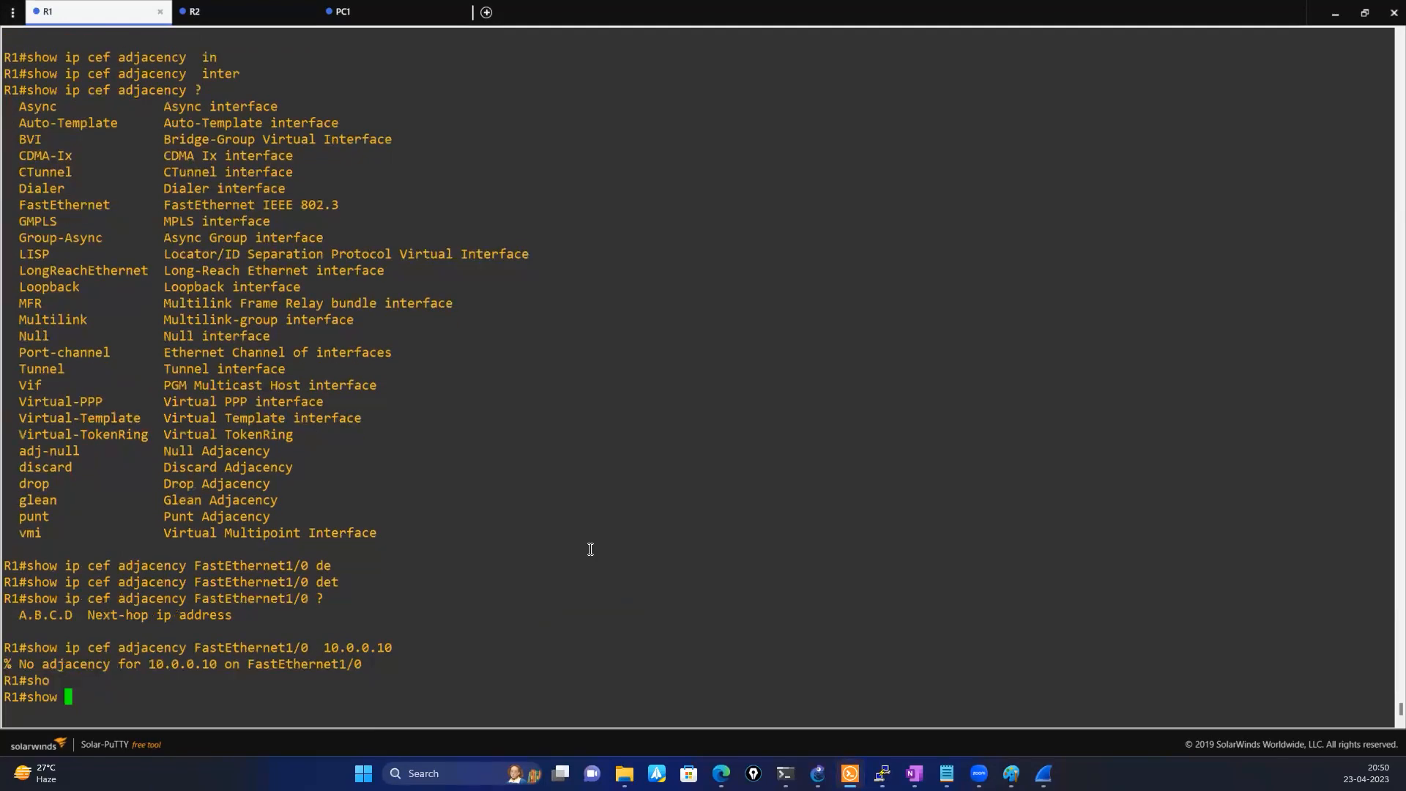
type("ip cef")
key("Tab")
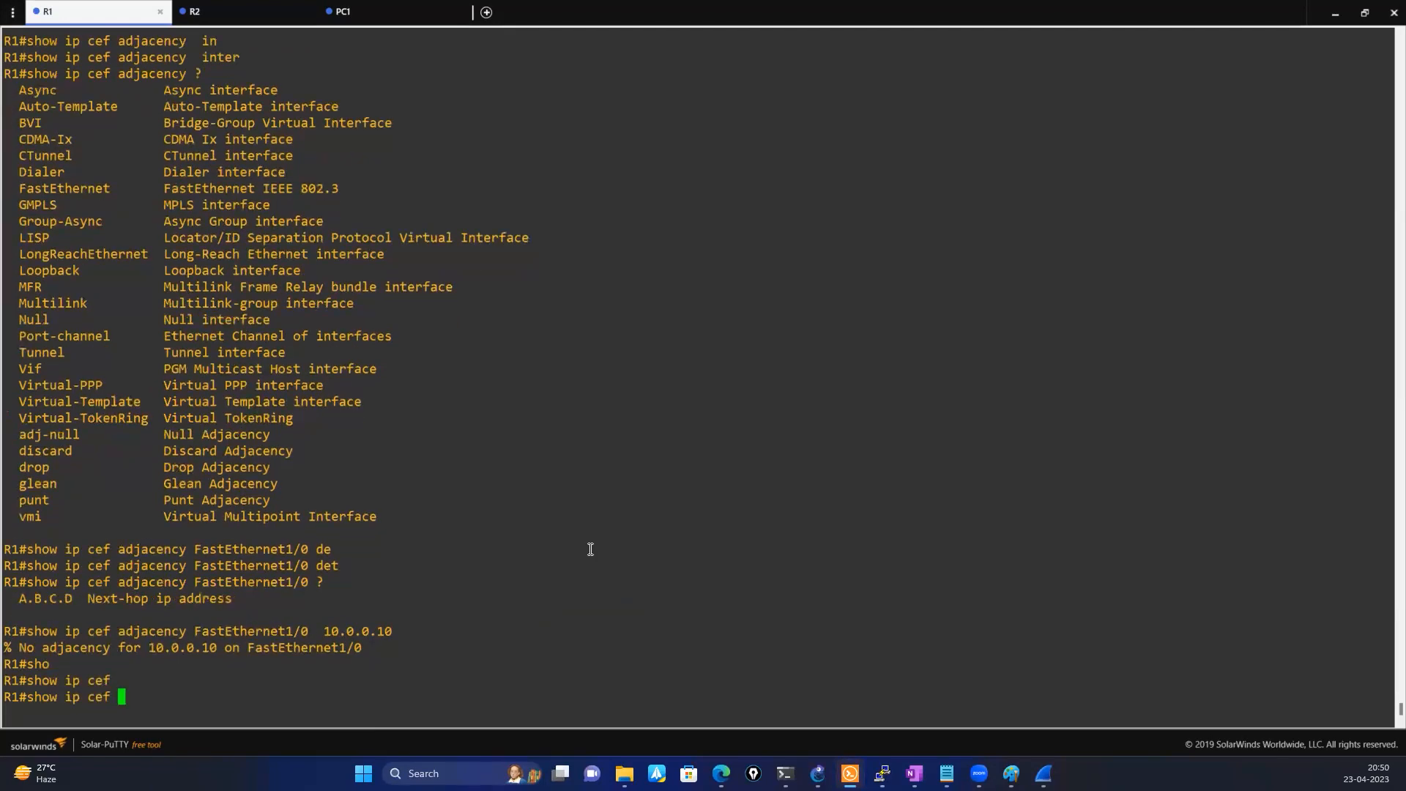
key("Return")
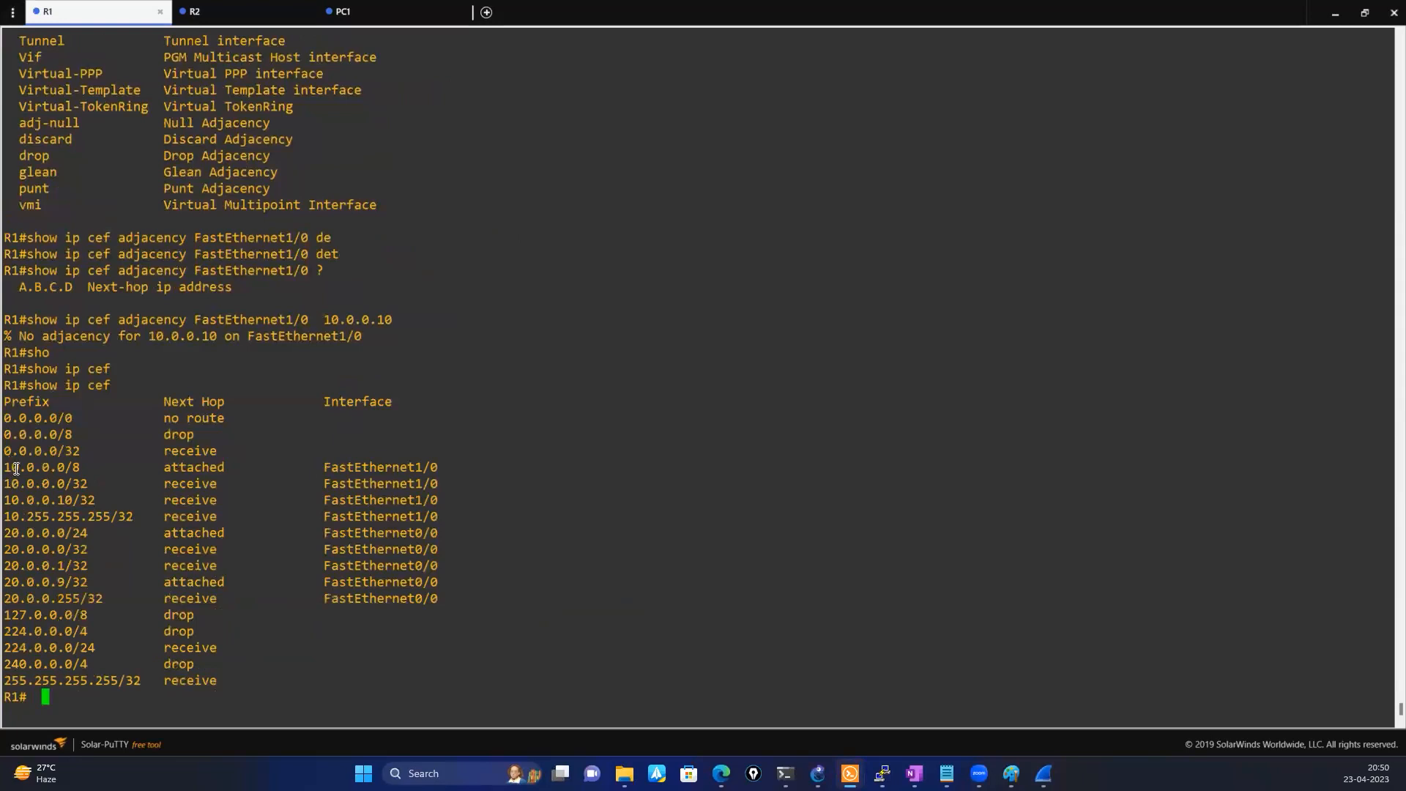
left_click_drag(5, 467, 387, 465)
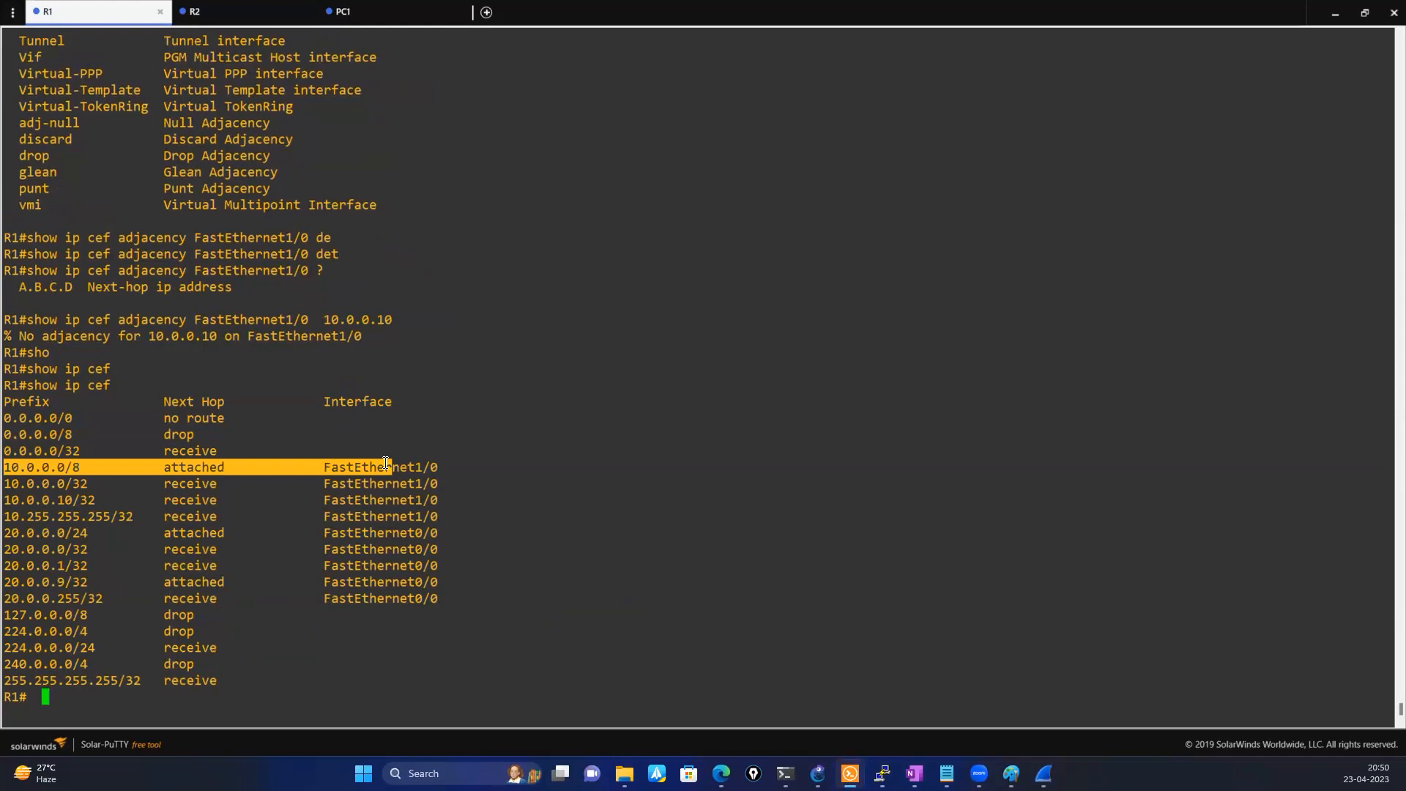
left_click(277, 661)
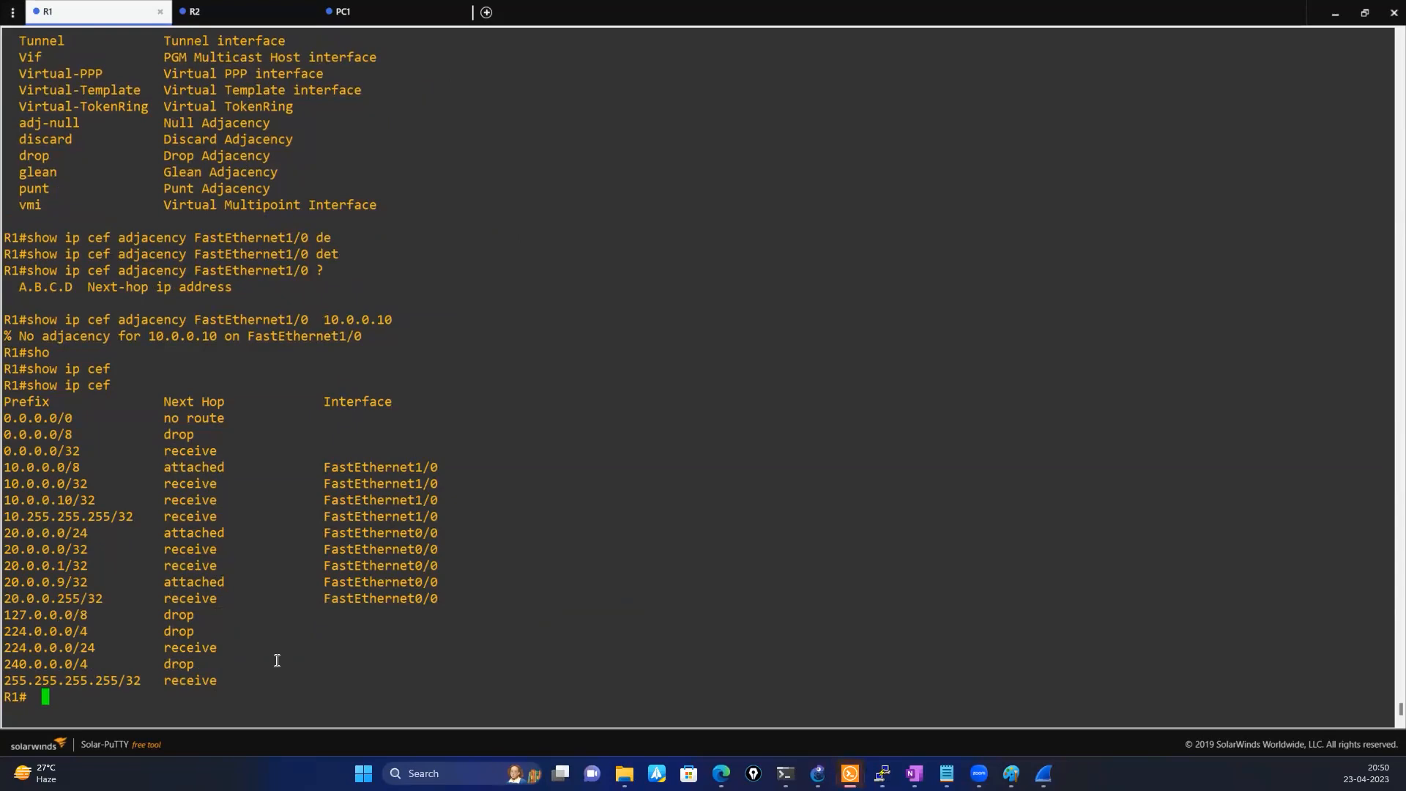
List all options of the show ip cef command on R1
key("Up")
type("?")
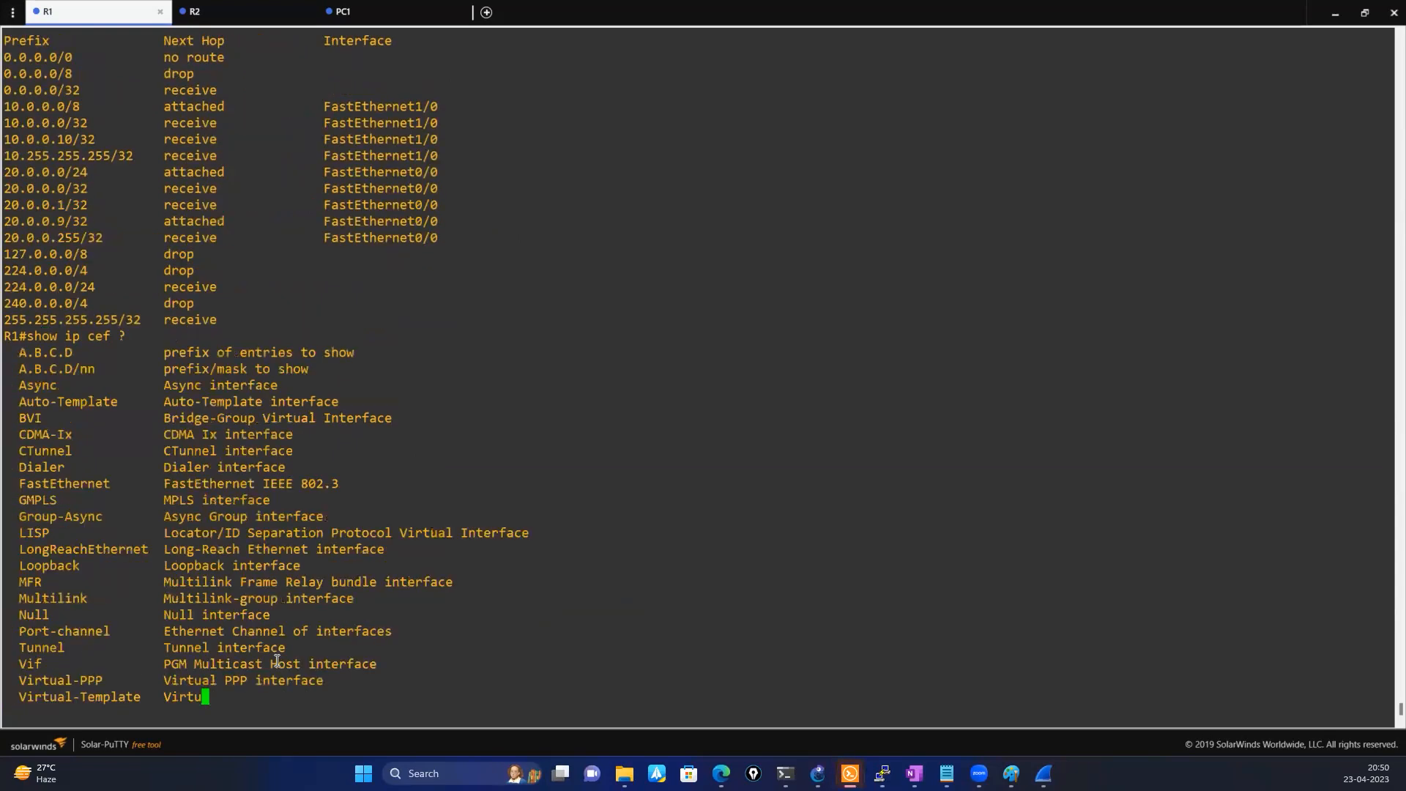
key("space")
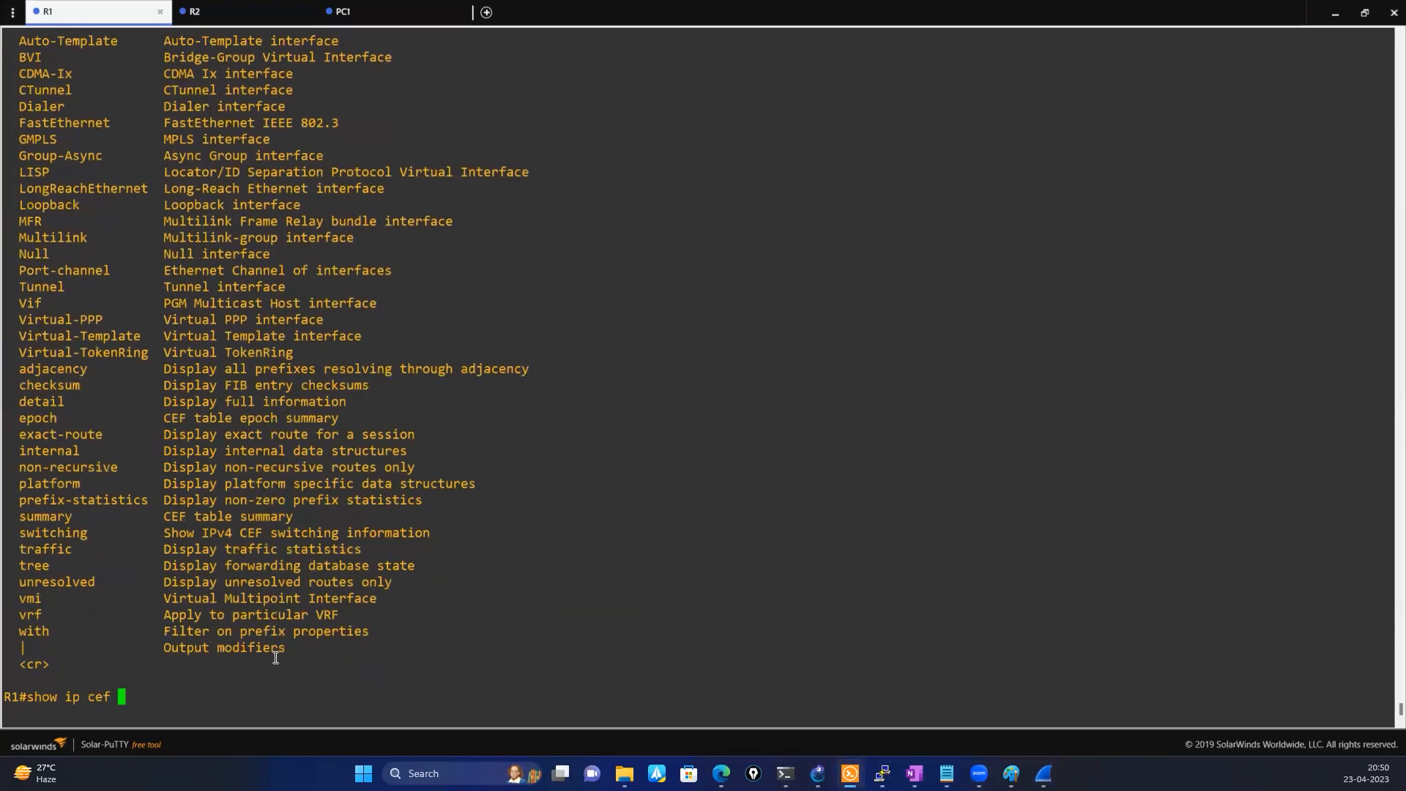
Look back through R1's console output at the ping debugs, the logged IP ARP adjacency events and the ARP table
scroll(231, 599, "up", 20)
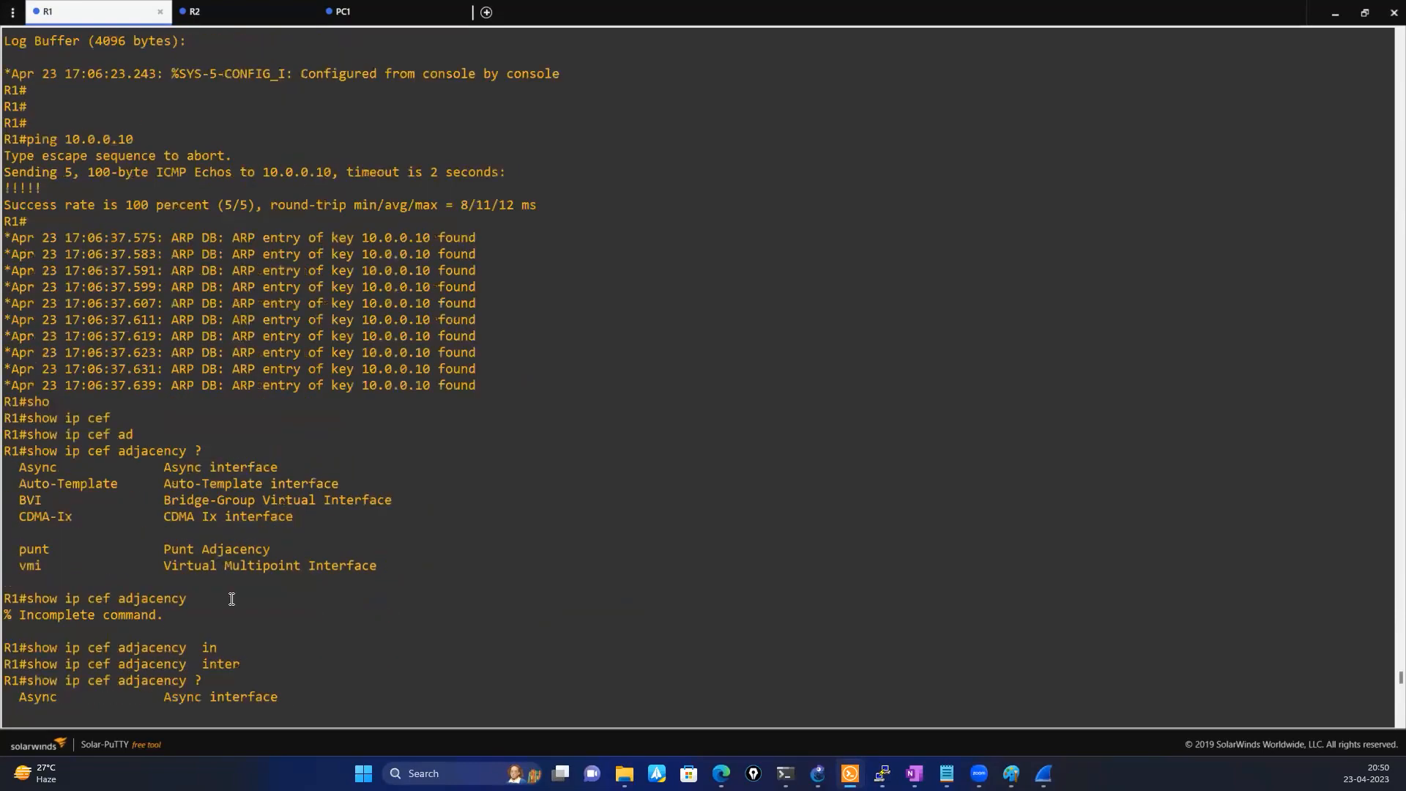
scroll(232, 599, "up", 20)
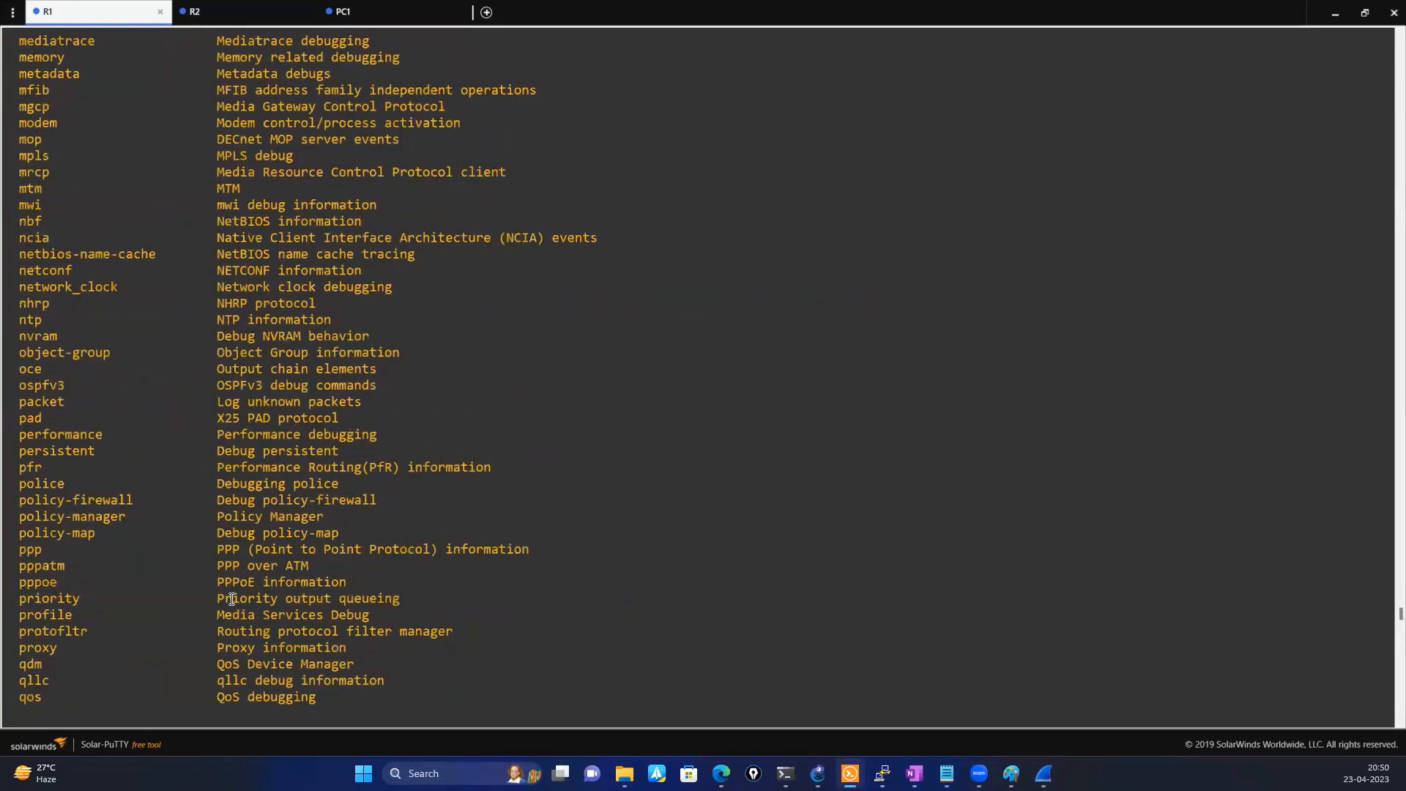
scroll(231, 599, "down", 20)
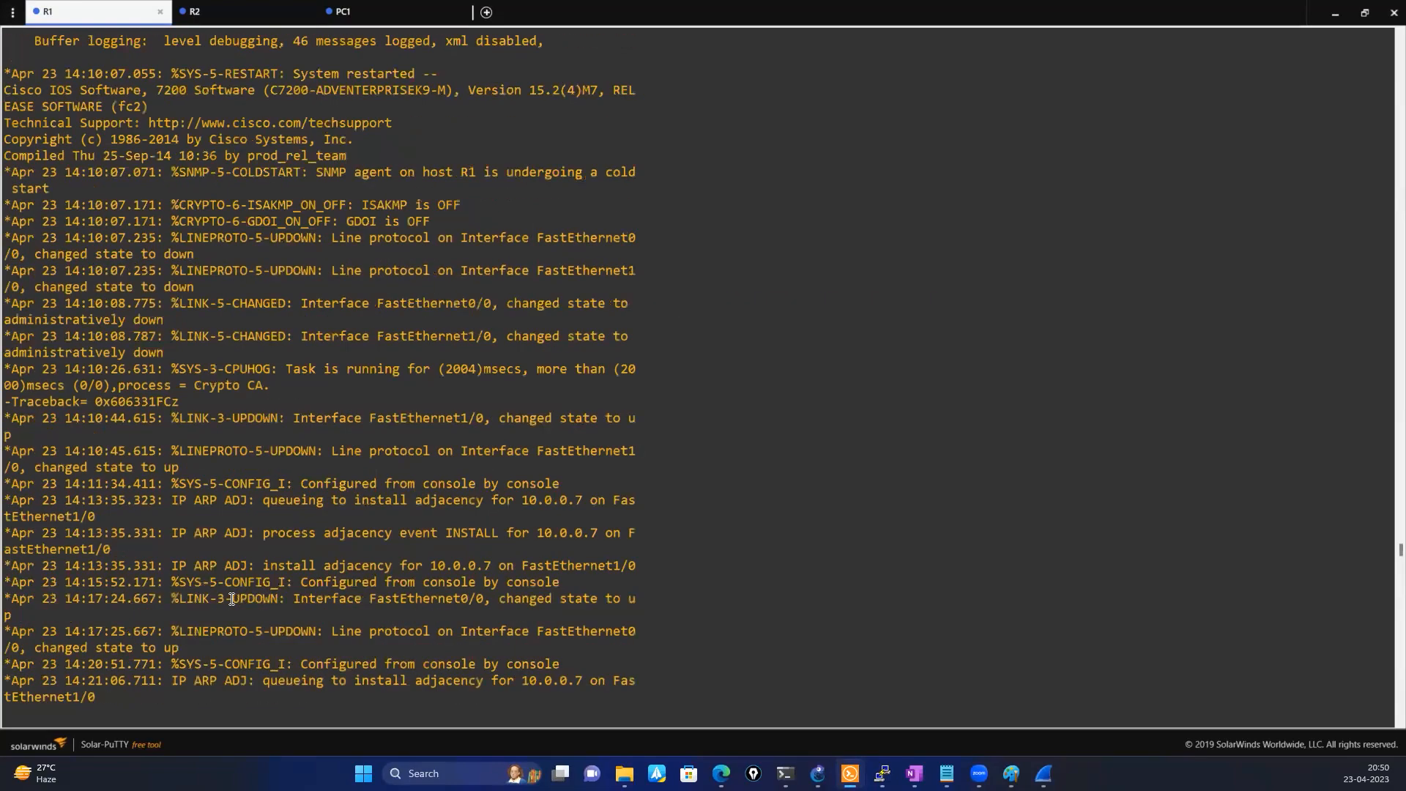
scroll(232, 599, "down", 20)
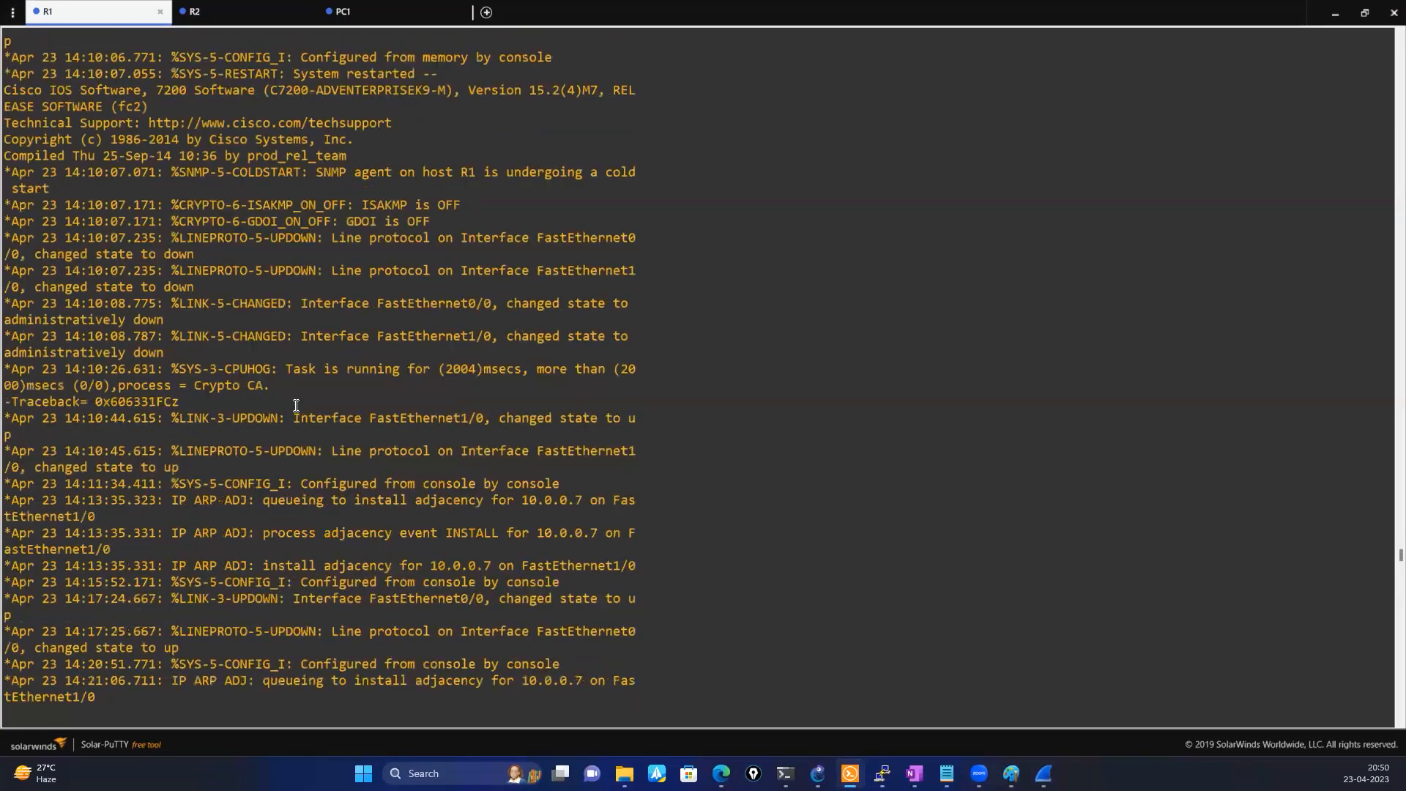
scroll(296, 405, "down", 20)
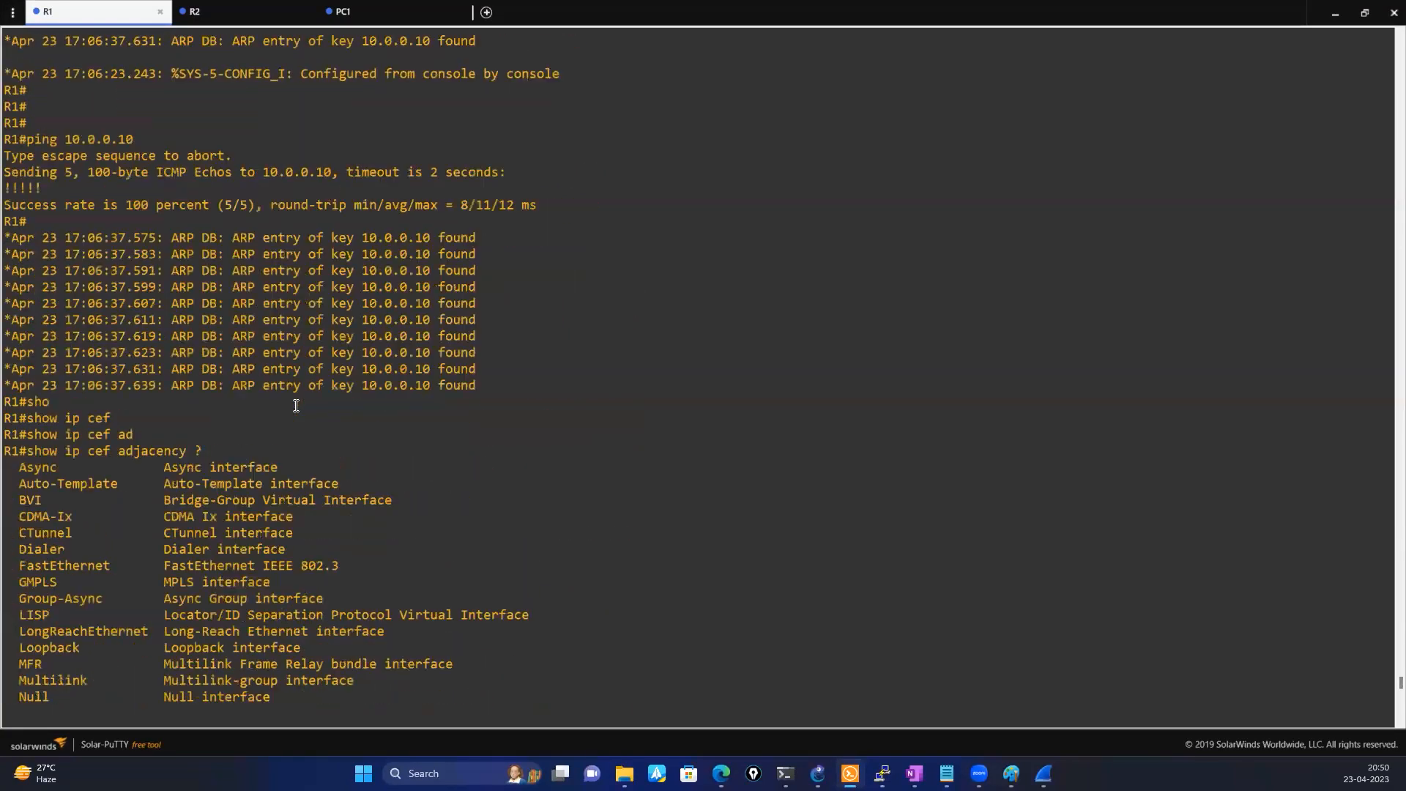
scroll(296, 405, "up", 20)
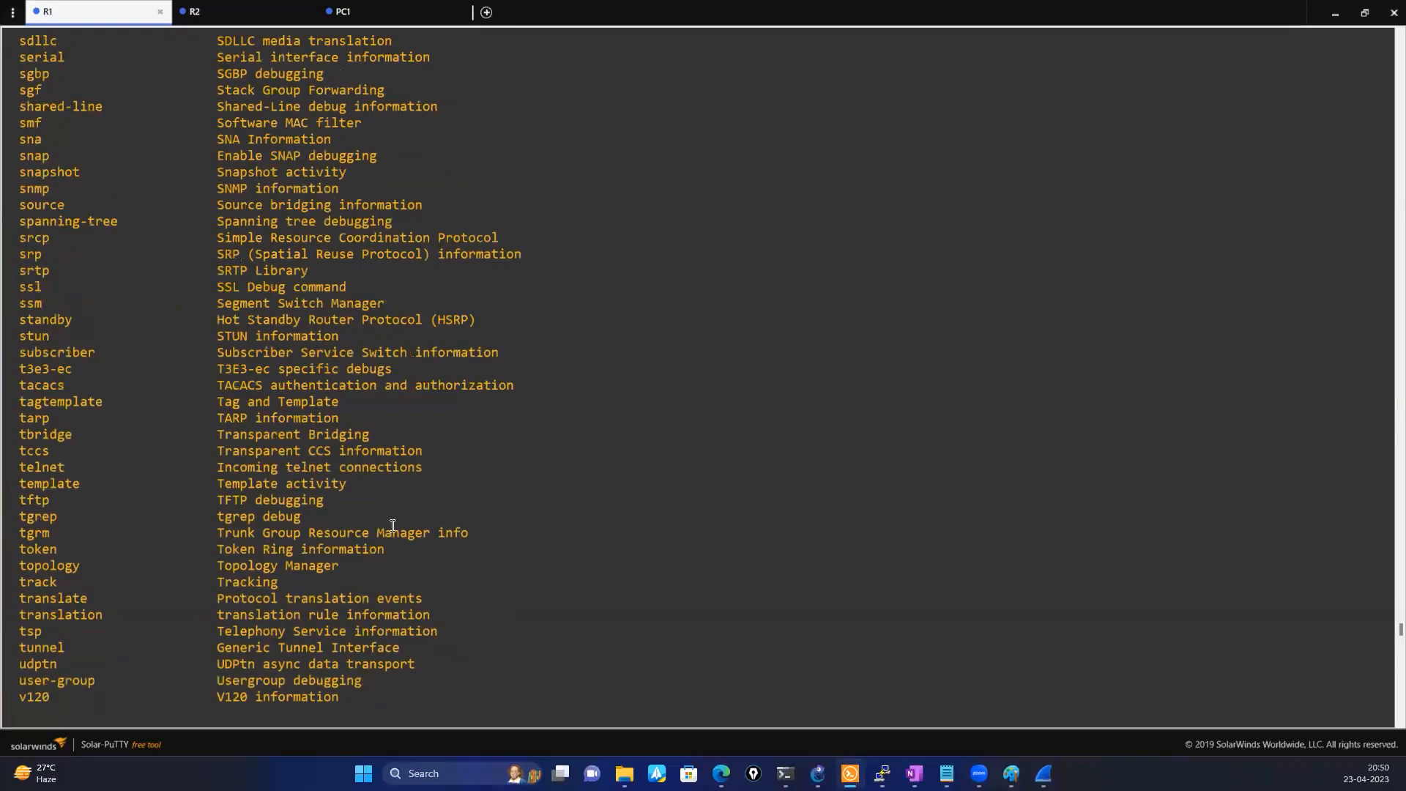
scroll(508, 608, "up", 20)
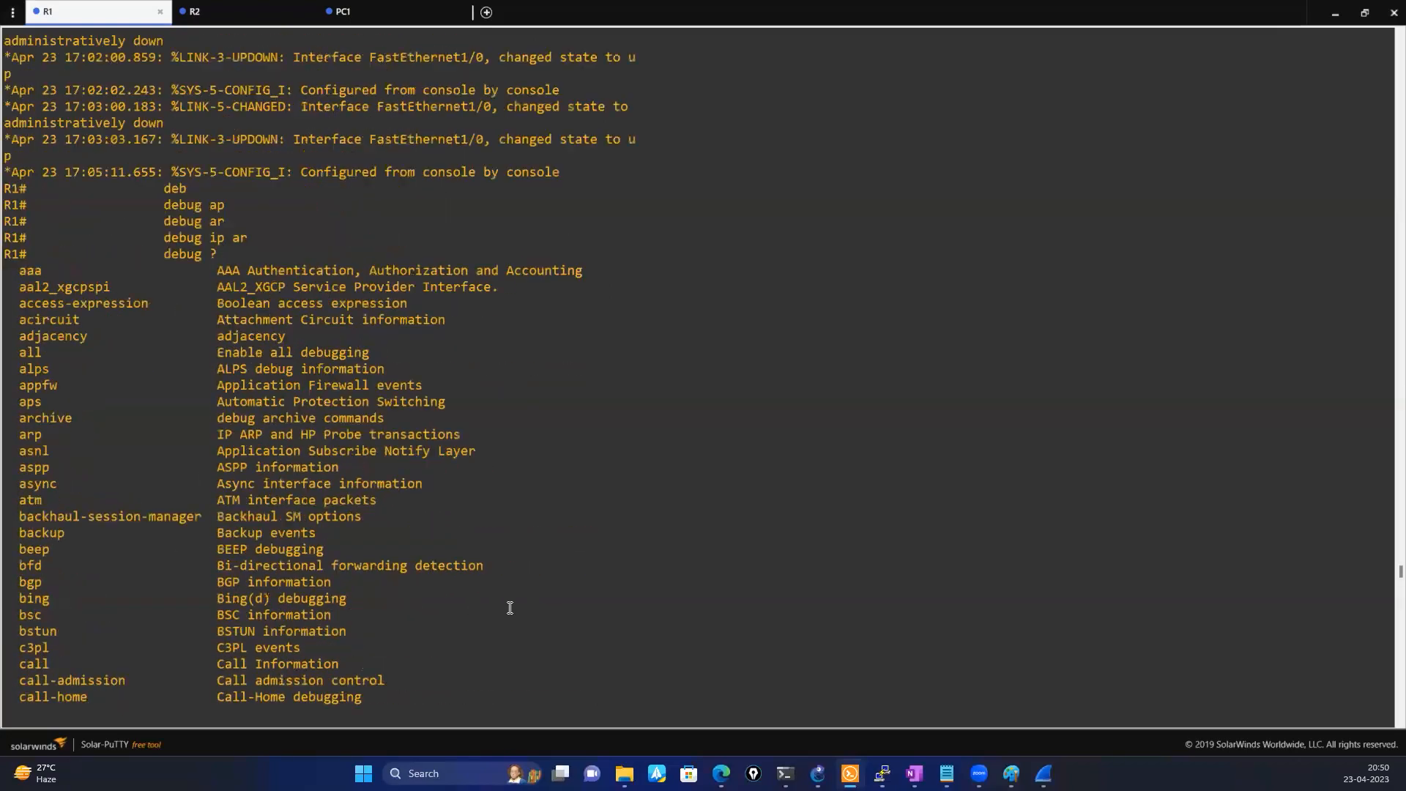
scroll(510, 608, "up", 20)
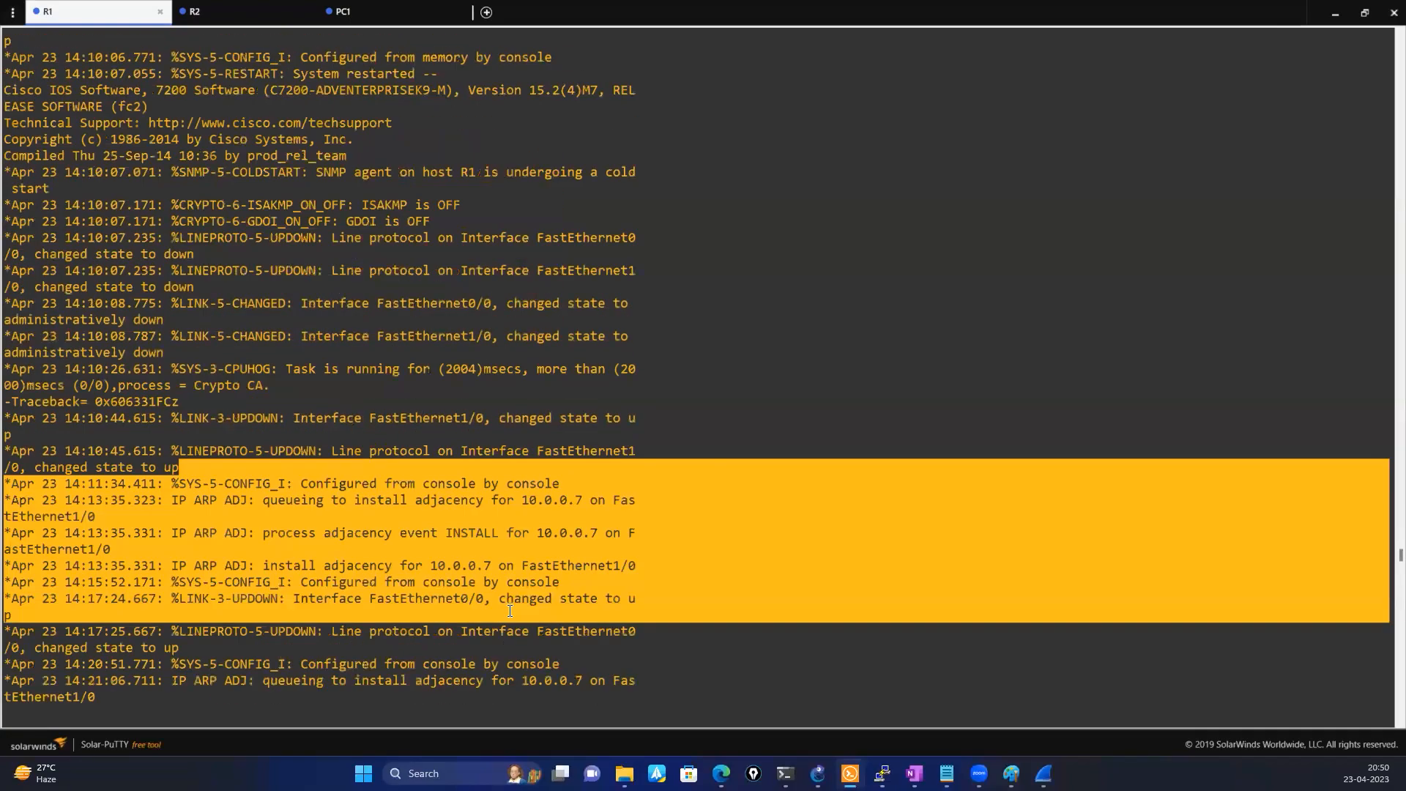
scroll(510, 610, "down", 20)
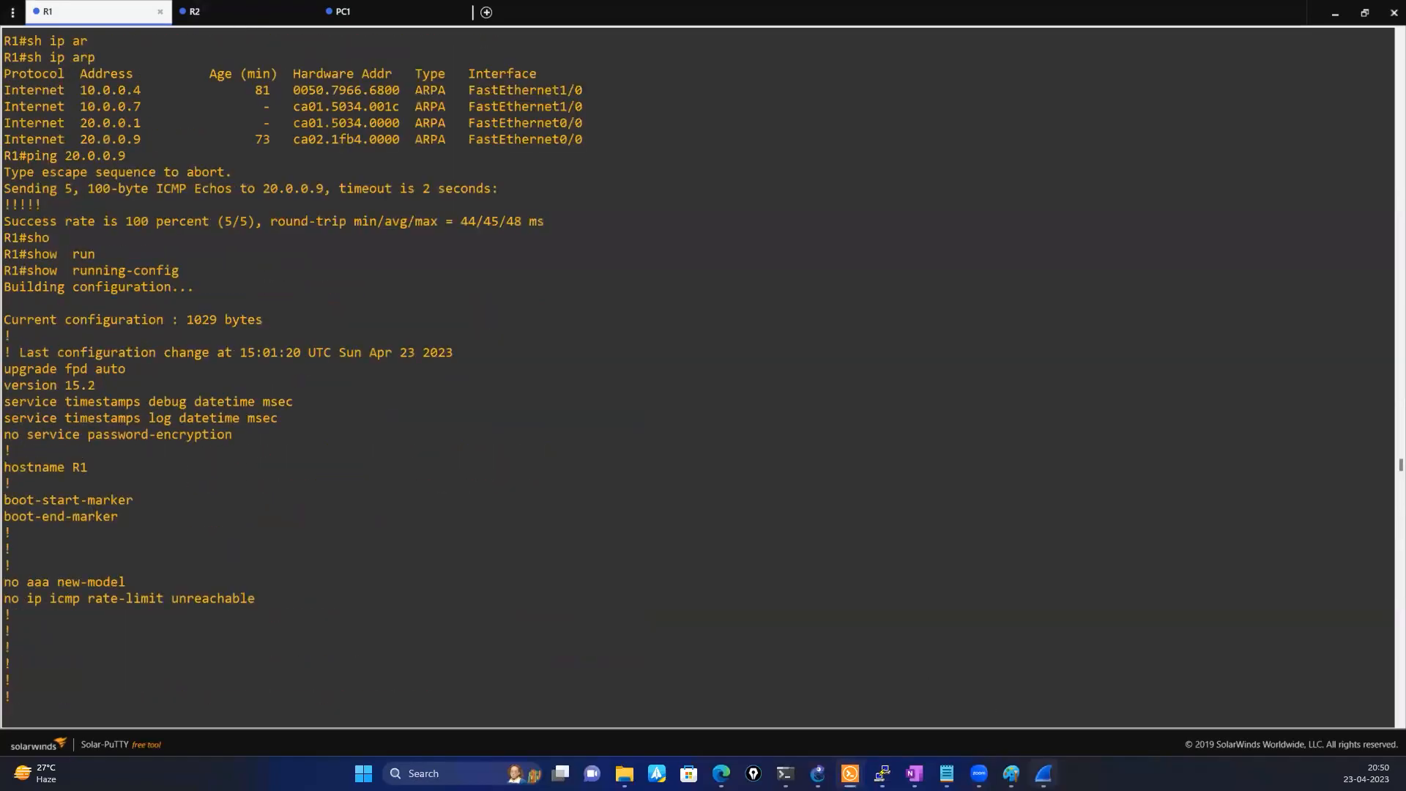
Switch to Wireshark, examine the duplicate IP address details and gratuitous ARP packets, and check the topics list in Notepad
key("alt+Tab")
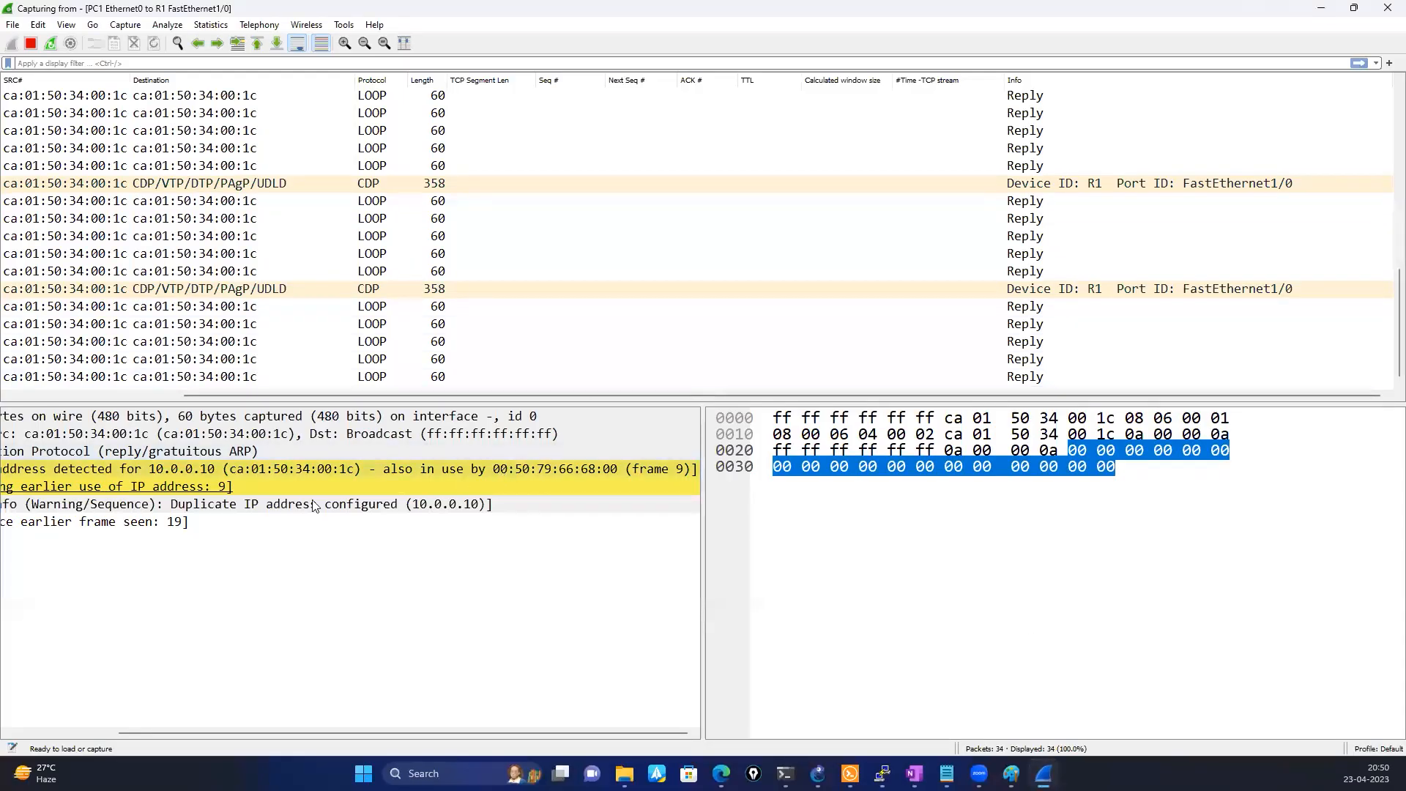
left_click(282, 476)
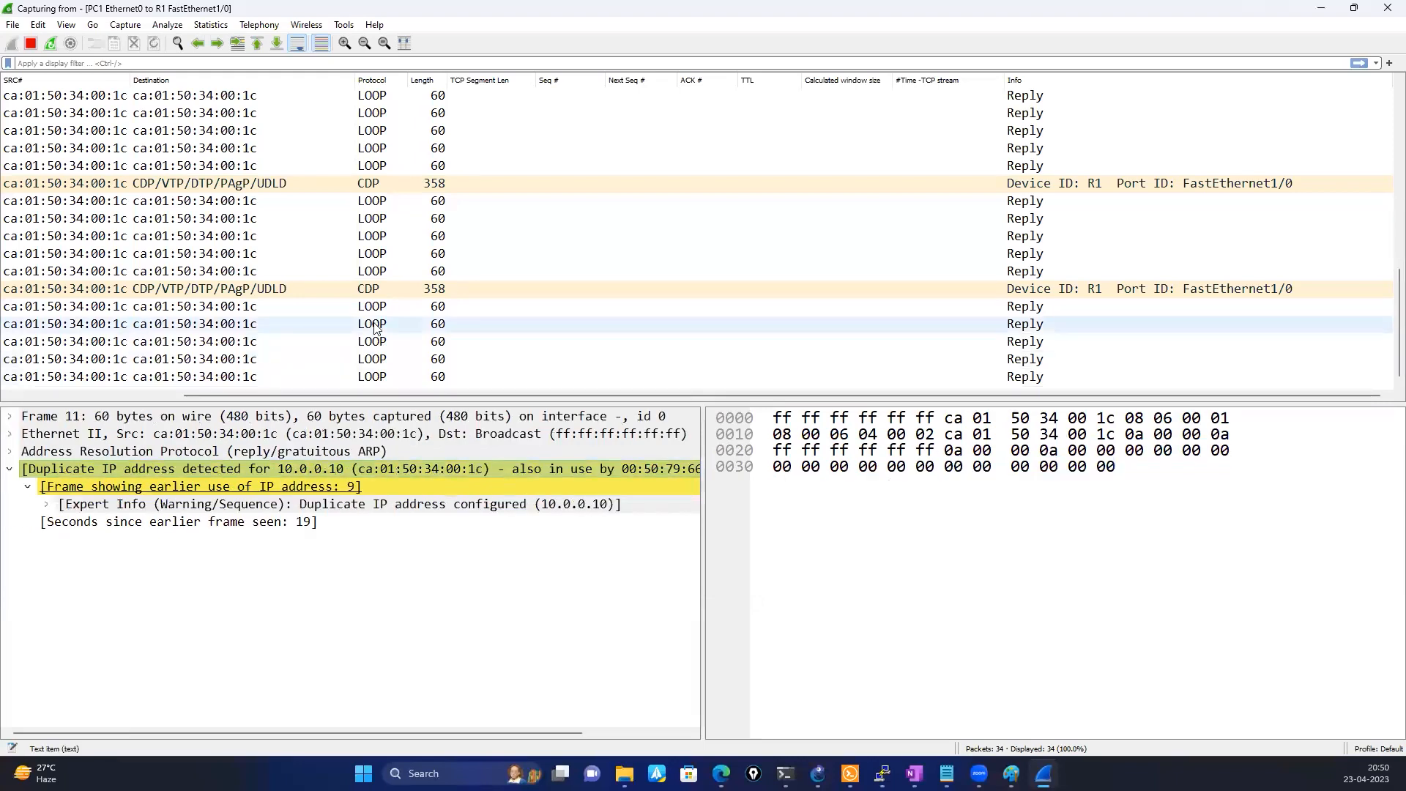
scroll(374, 327, "up", 6)
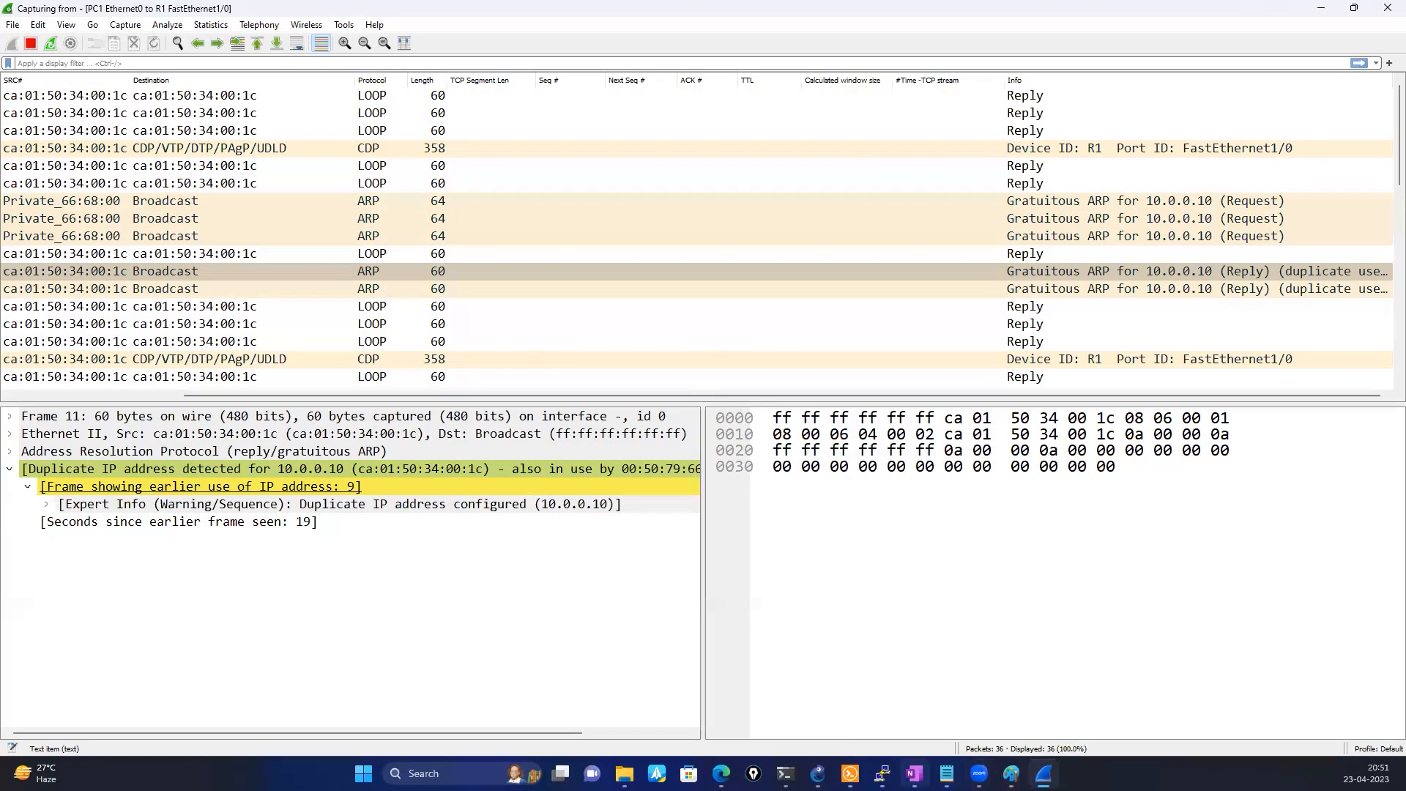
left_click(946, 773)
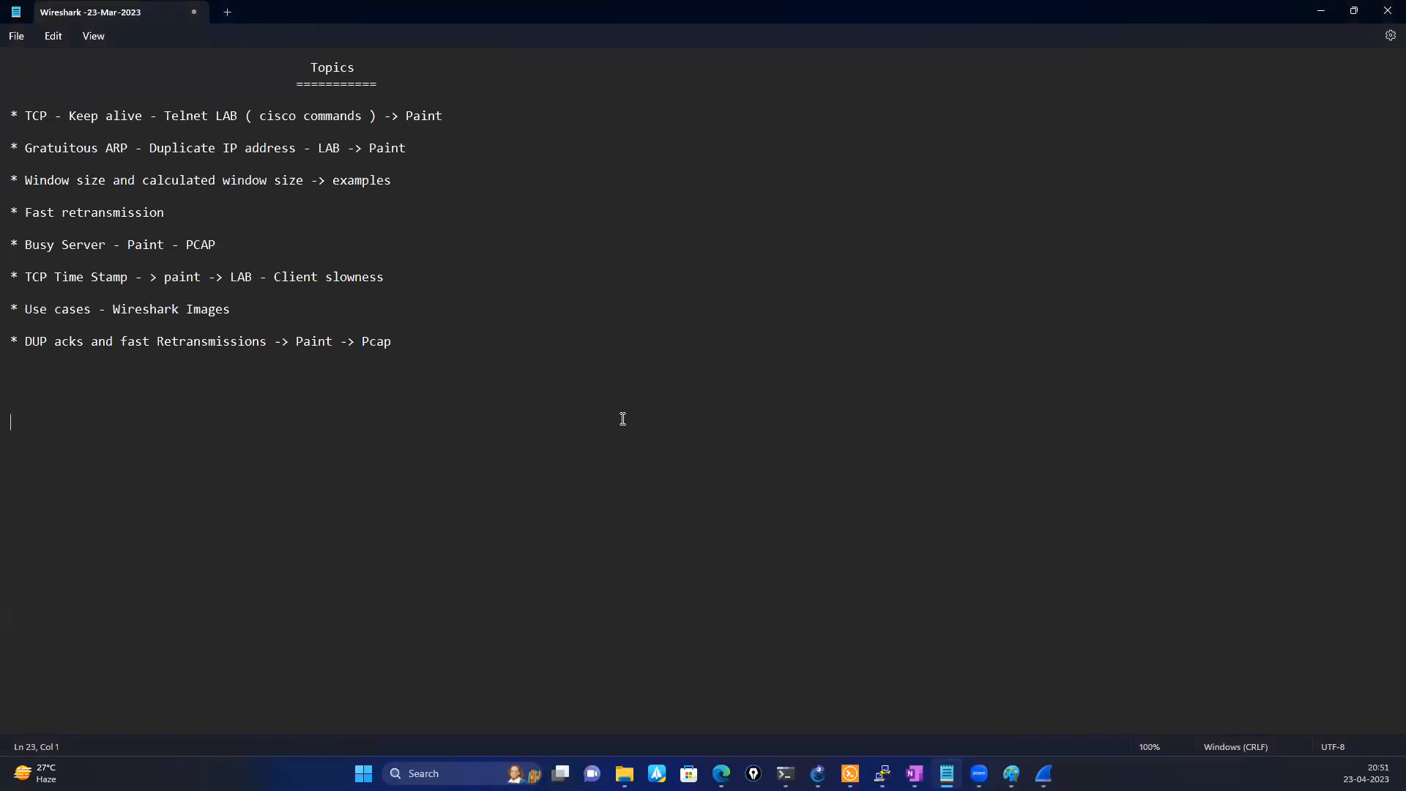
key("alt+Tab")
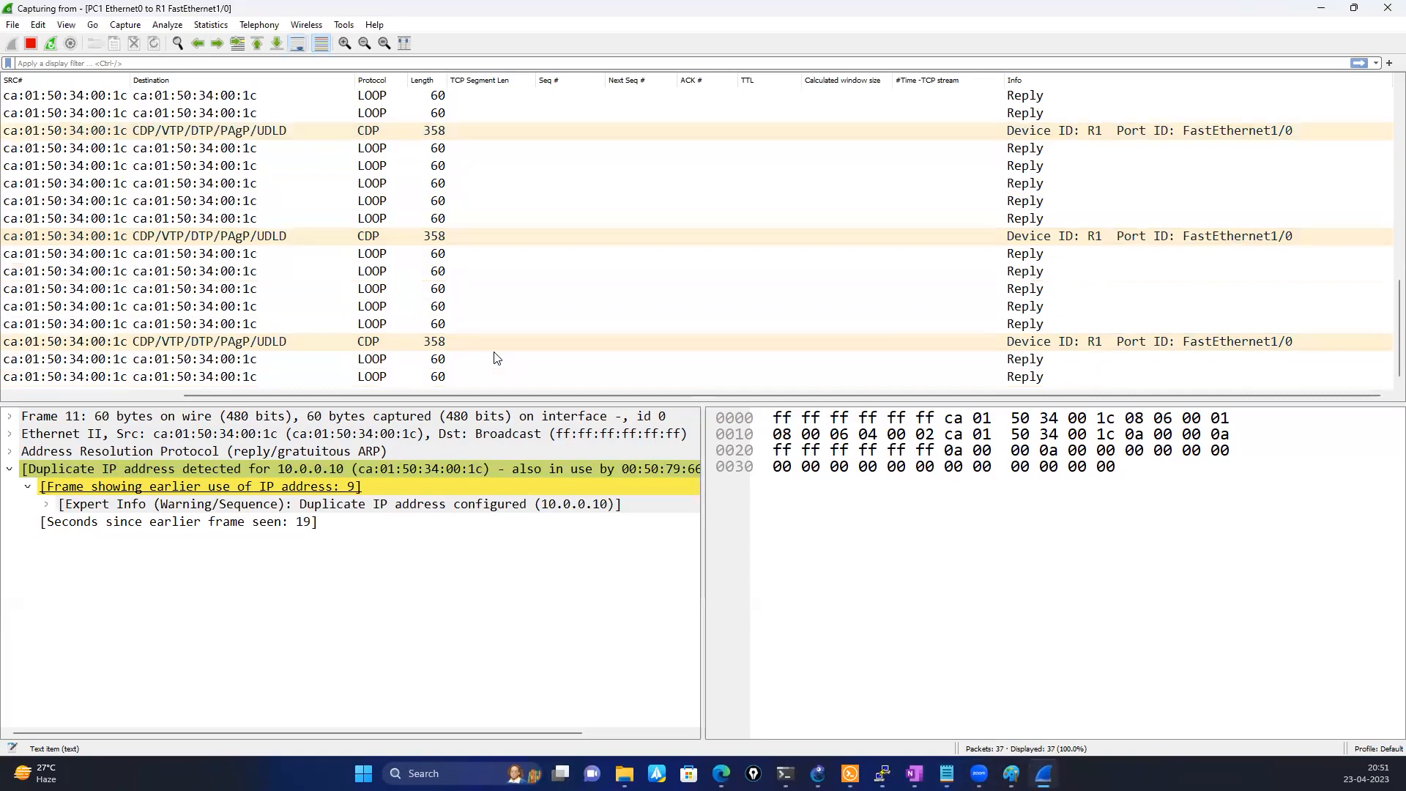
Quit the live Wireshark capture without saving and stop the capture on the PC1–R1 link in GNS3
left_click(1377, 16)
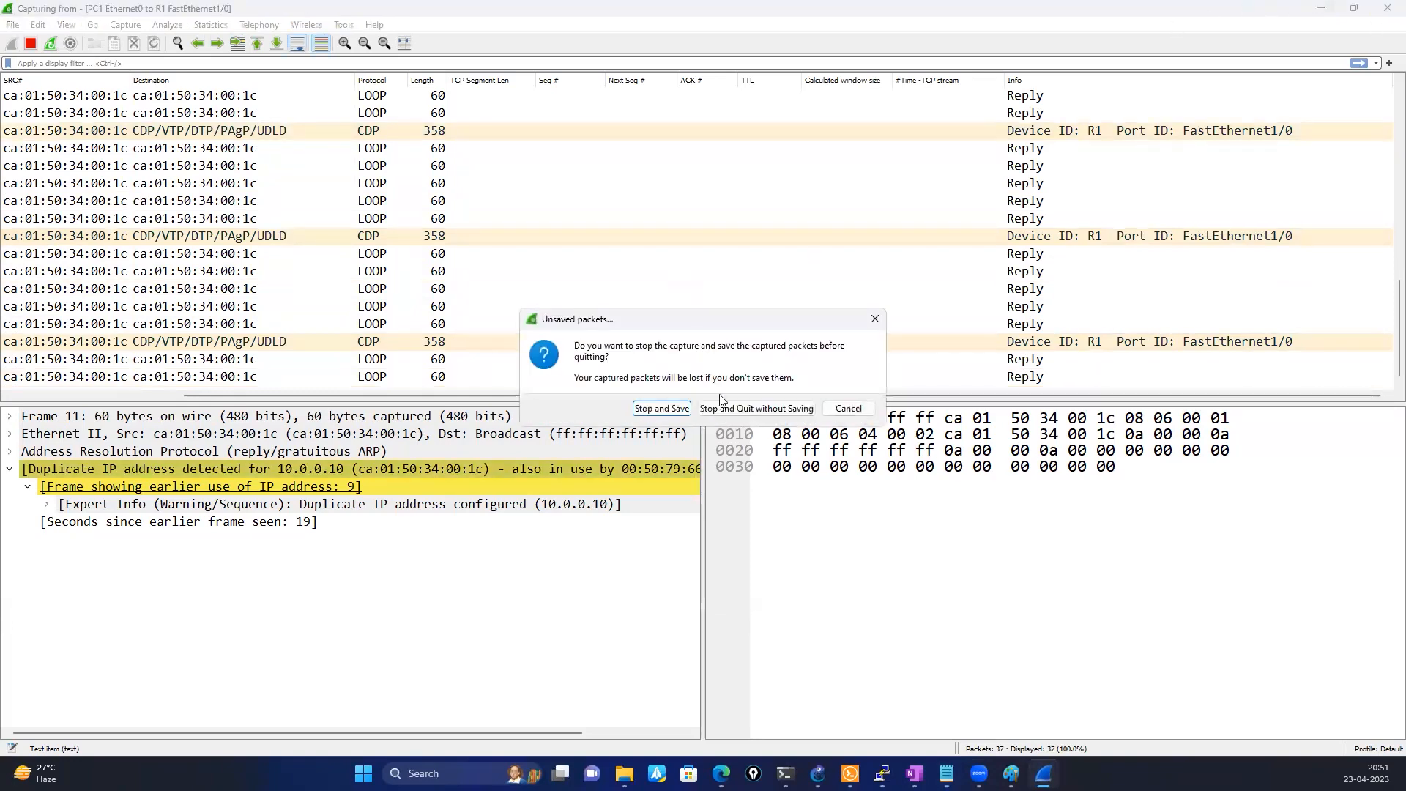
left_click(747, 416)
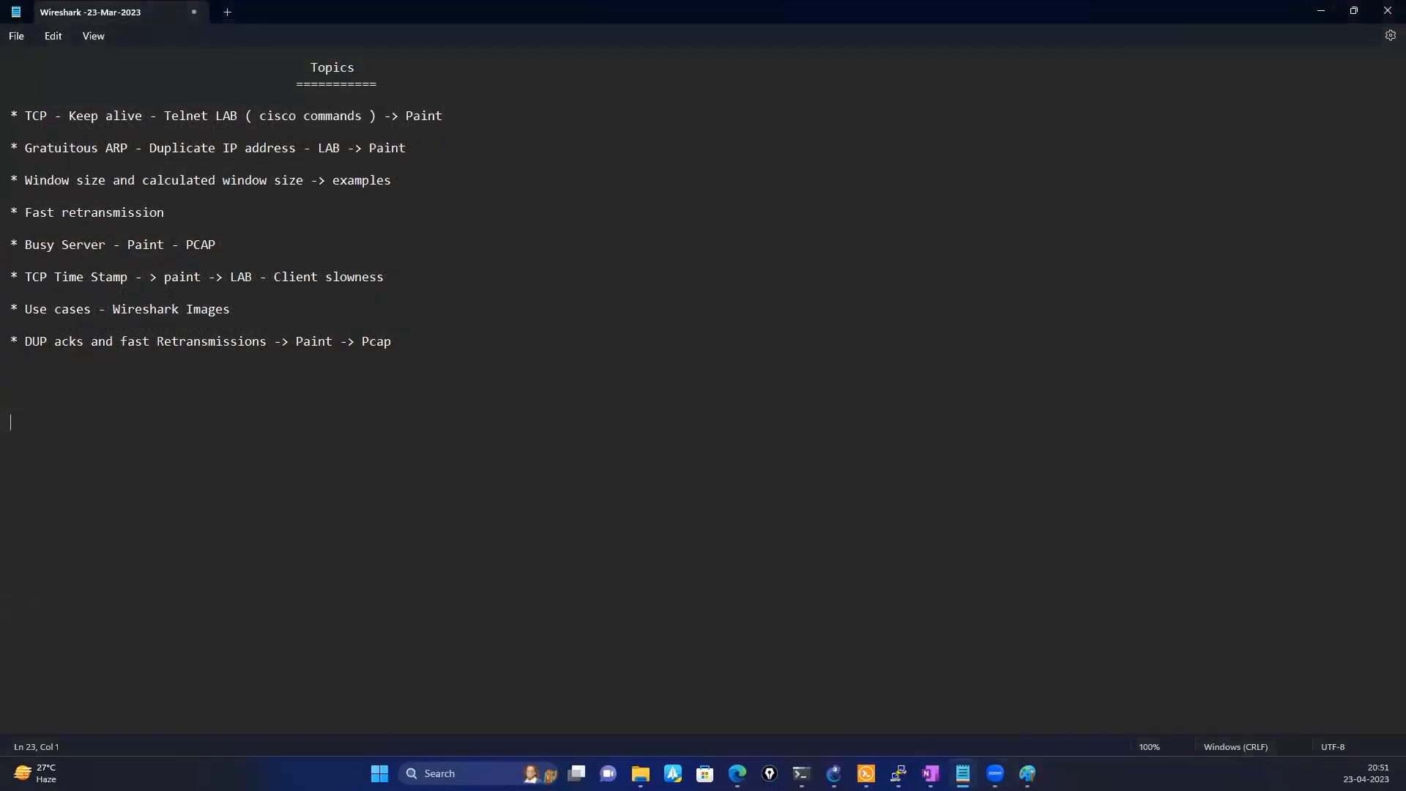
left_click(833, 774)
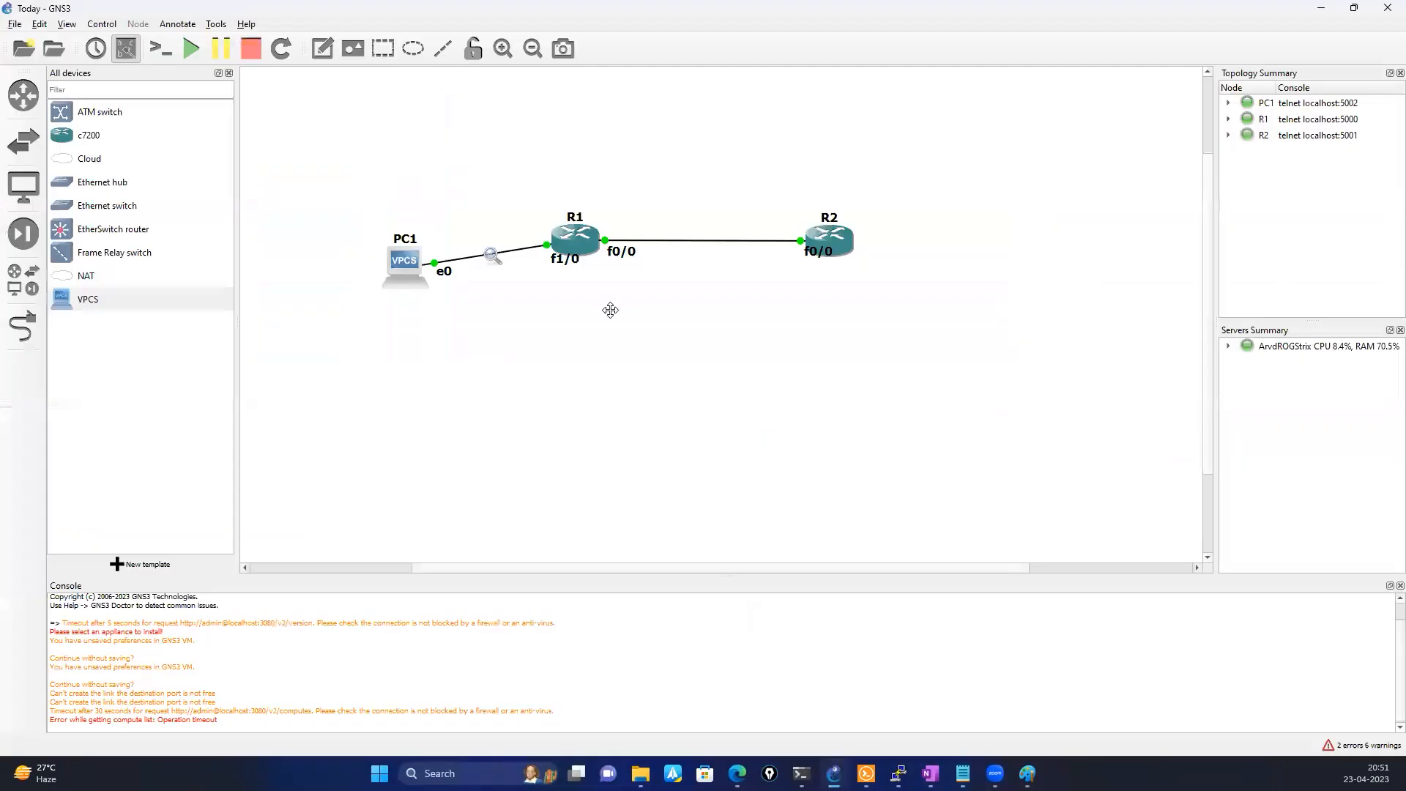
right_click(490, 254)
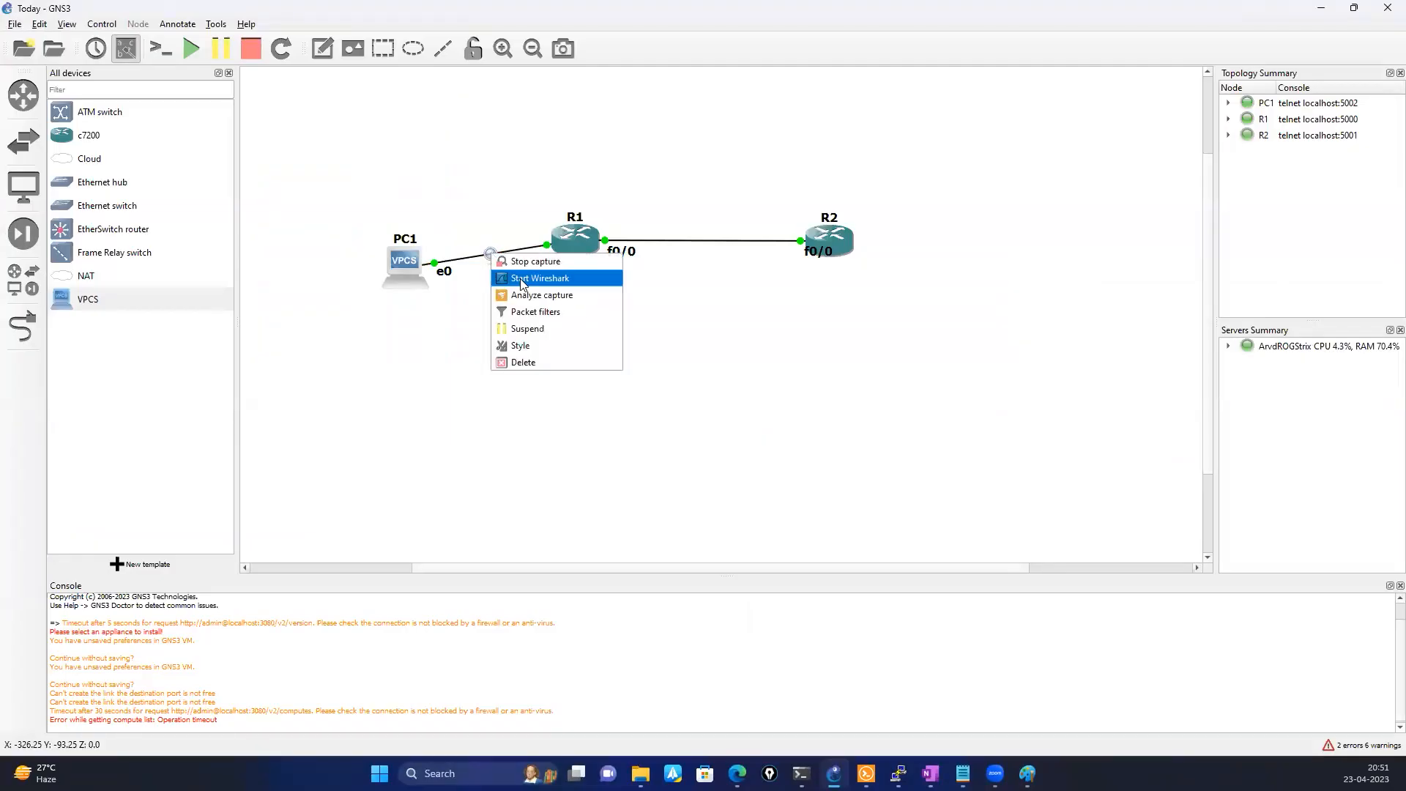
left_click(533, 262)
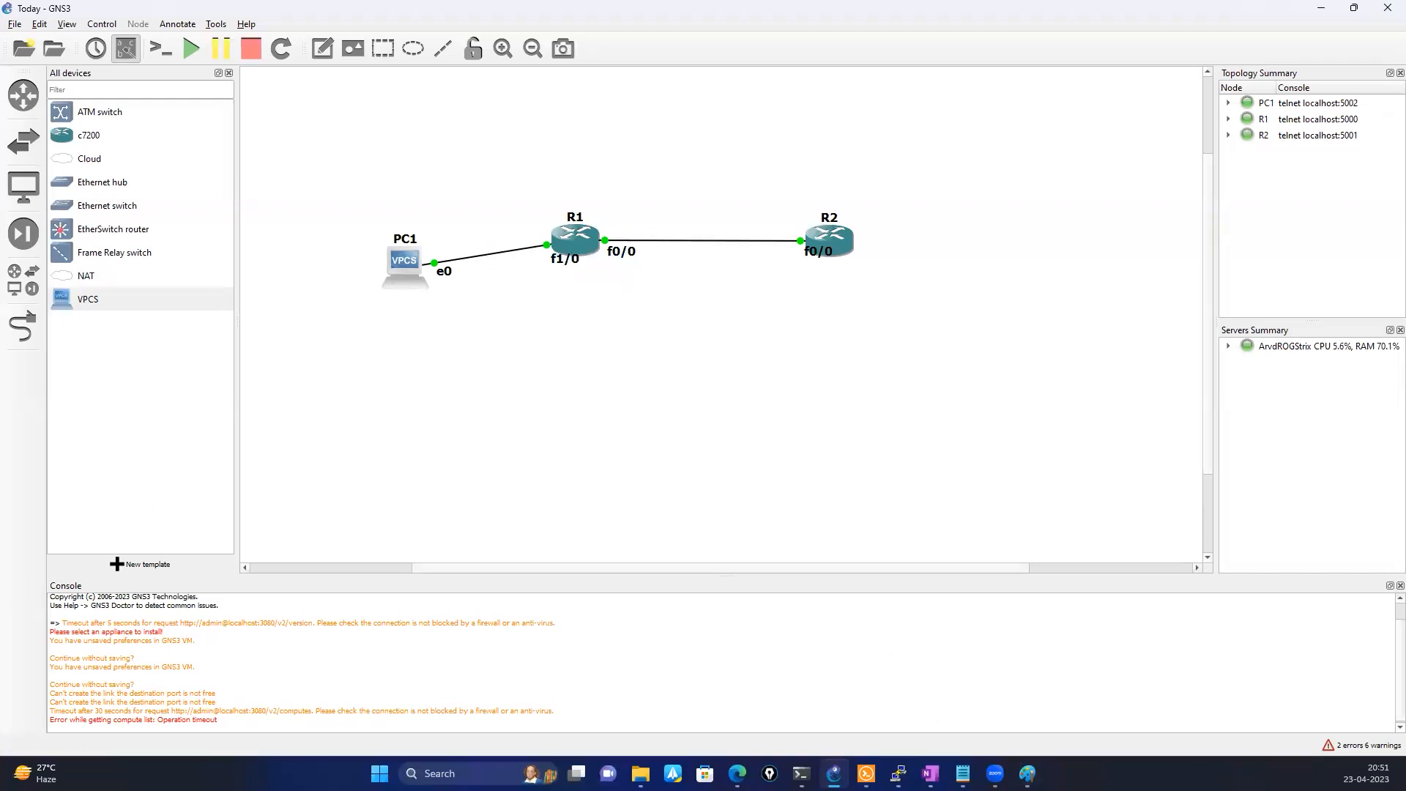
Open the Lab _ Busy Servers capture from the Wireshark folder and expand packet 1's TCP header and options
left_click(641, 773)
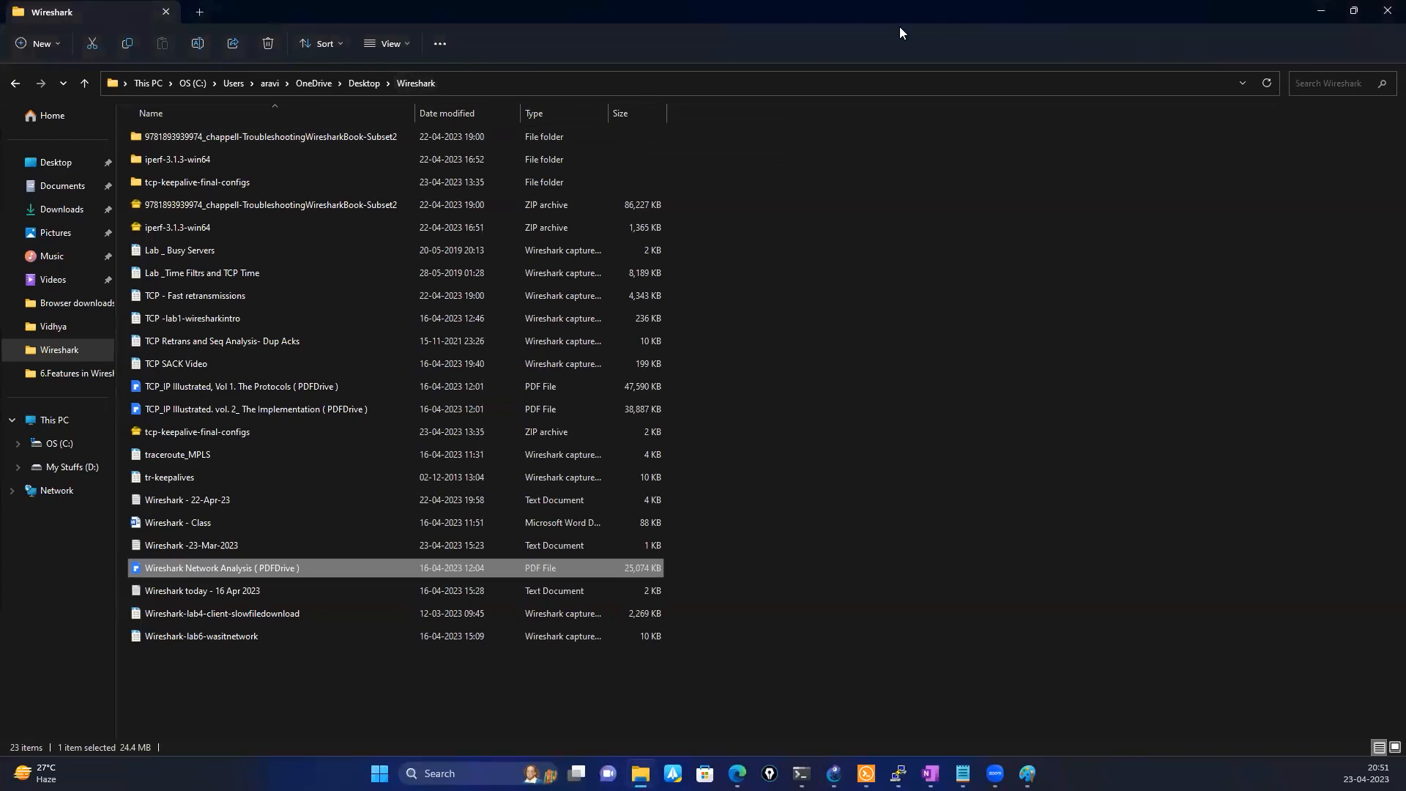
left_click_drag(899, 27, 1405, 26)
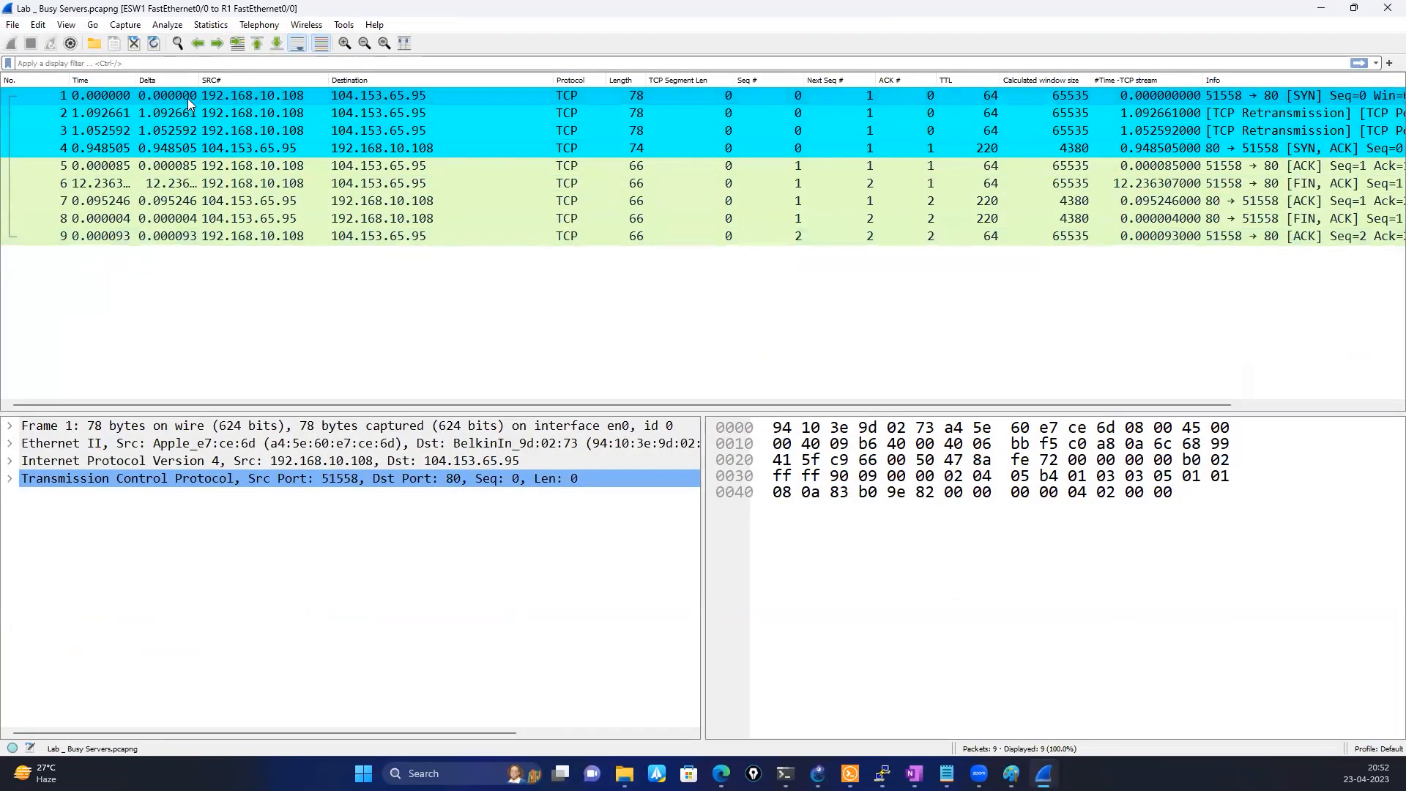
left_click(10, 478)
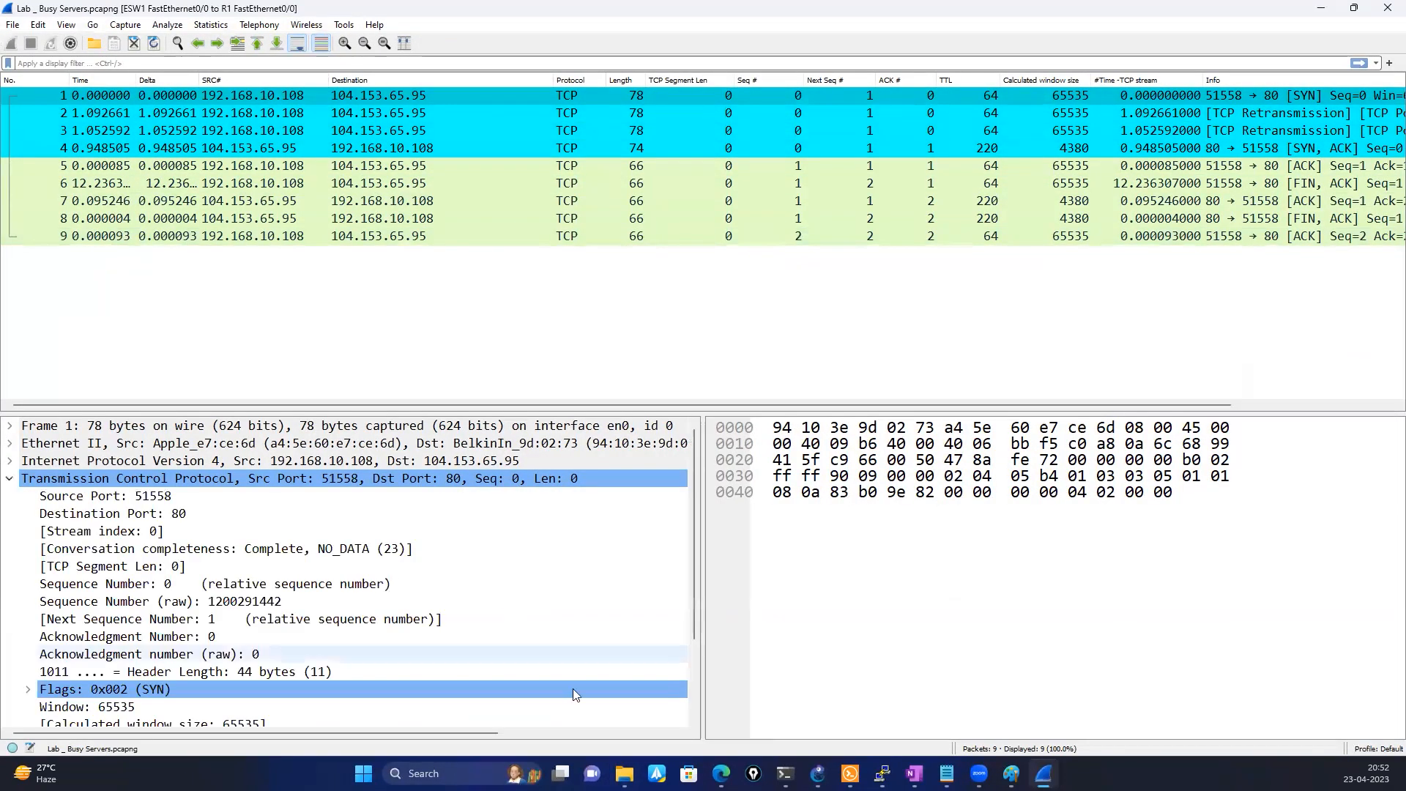
scroll(469, 614, "down", 2)
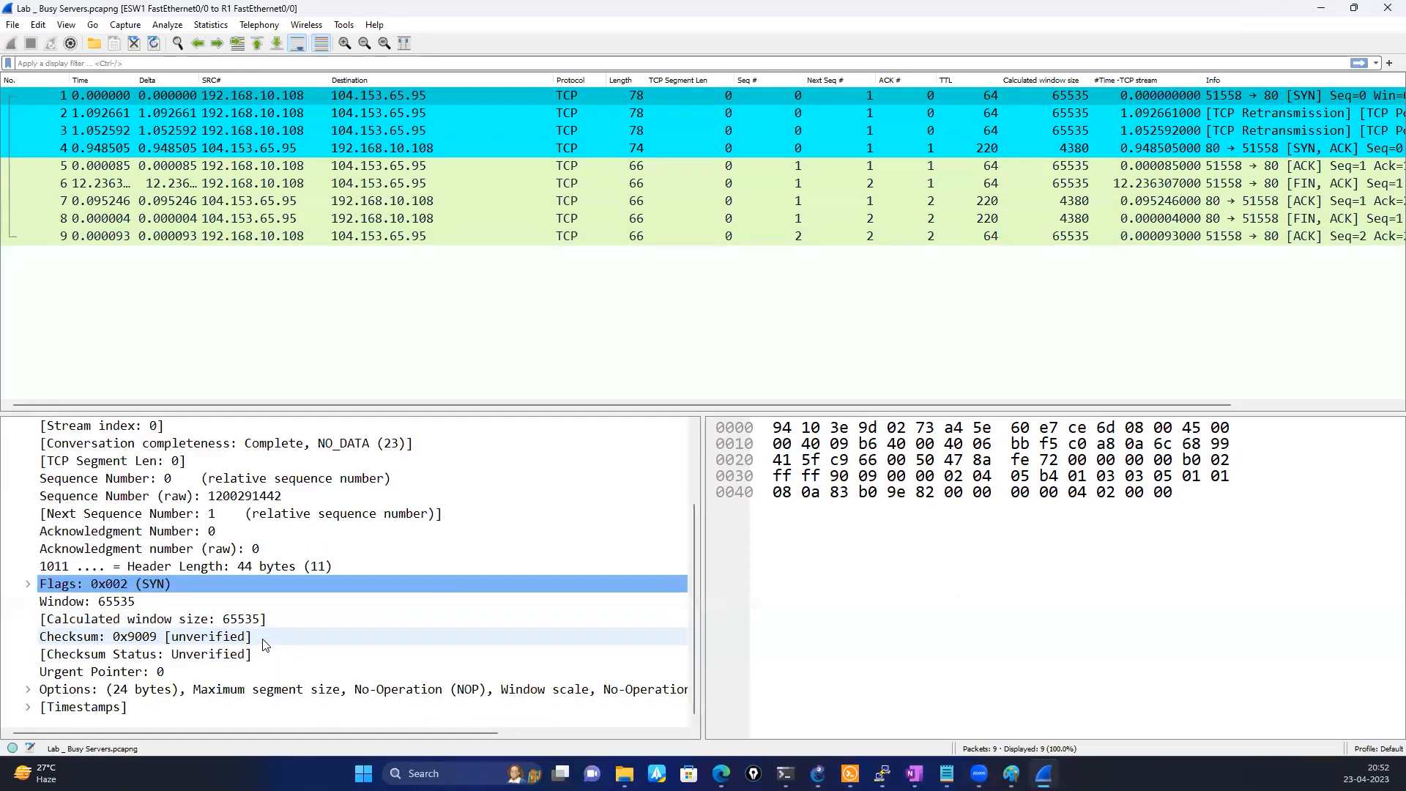
left_click(28, 689)
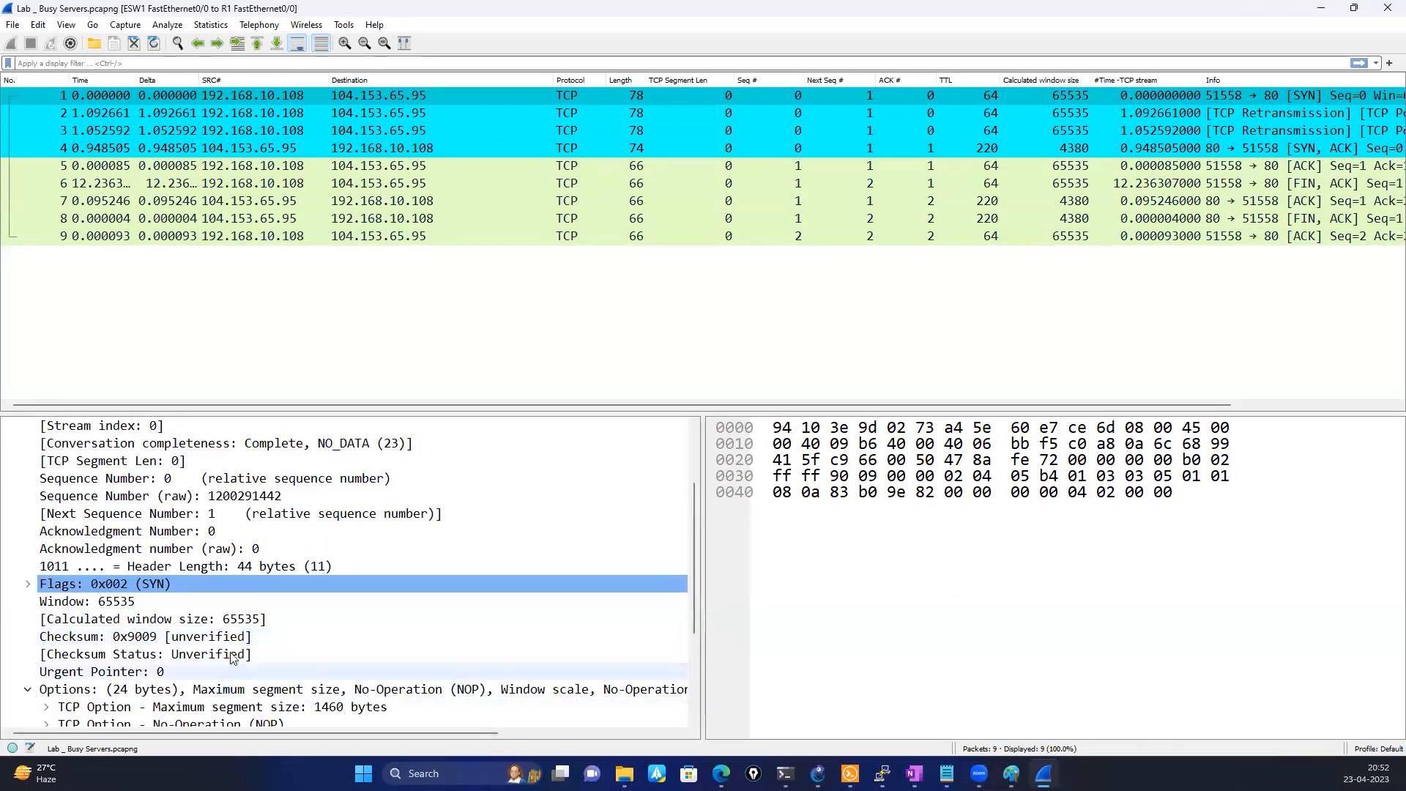
scroll(233, 655, "down", 3)
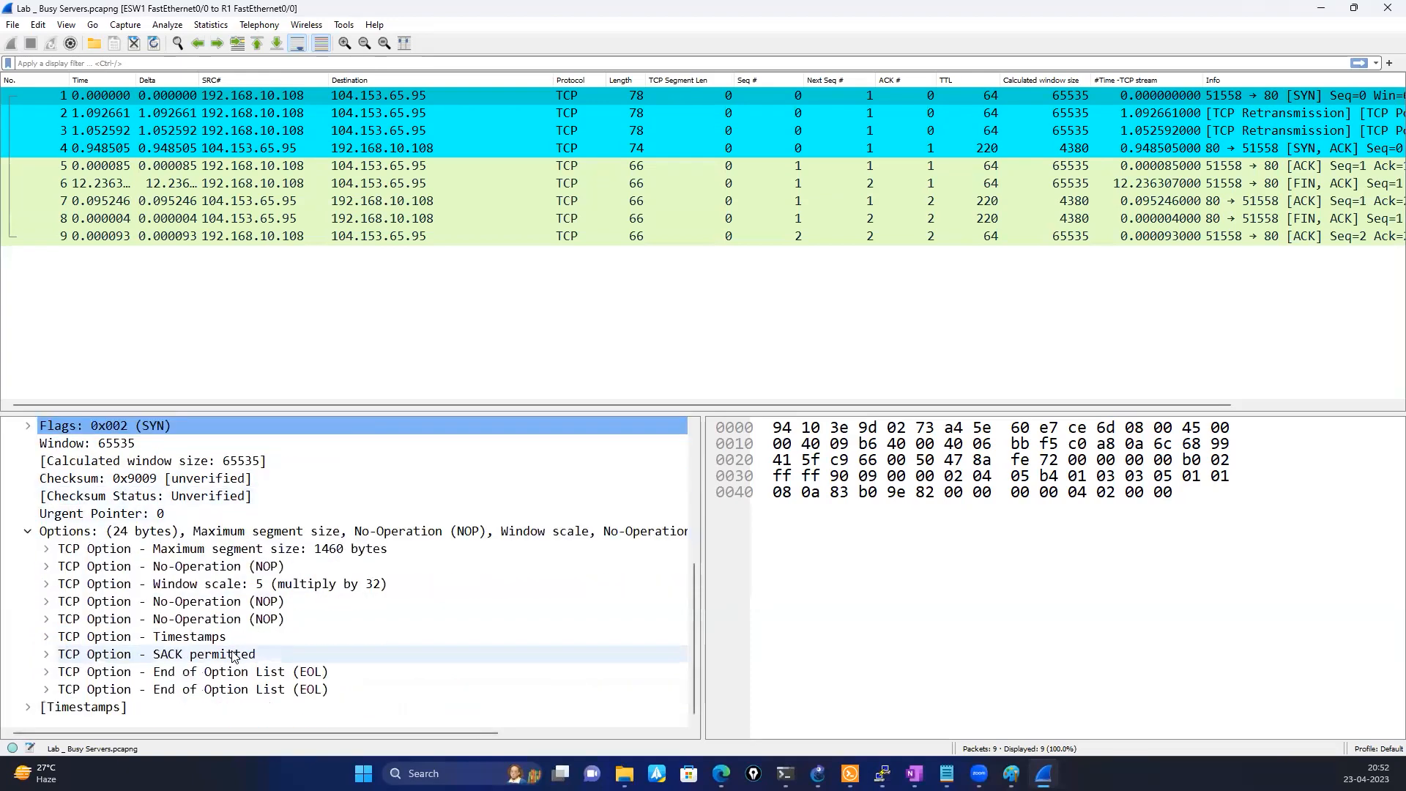
Examine the window scale and window size fields in packets 1, 2 and 5, and circle the Calculated window size column
left_click(313, 592)
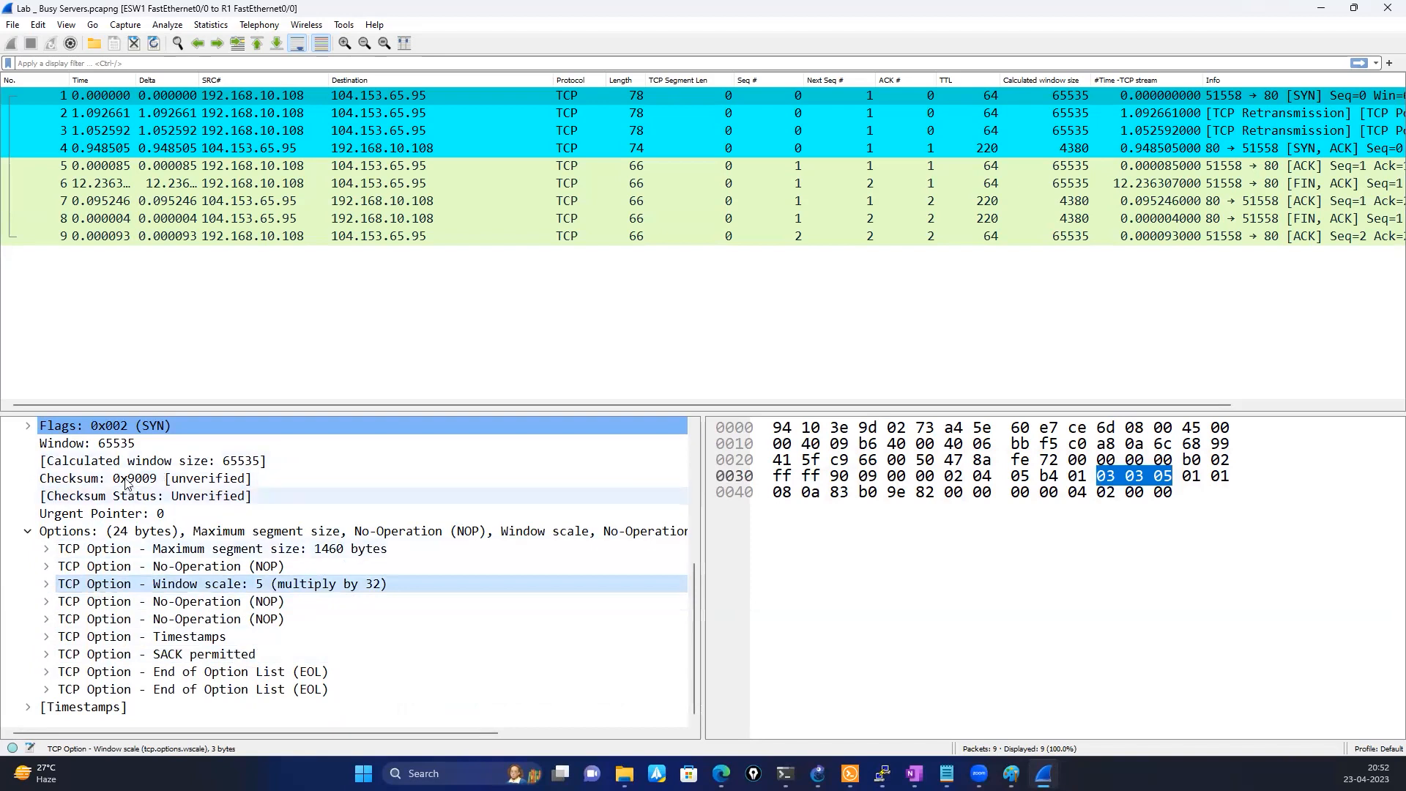
left_click(134, 445)
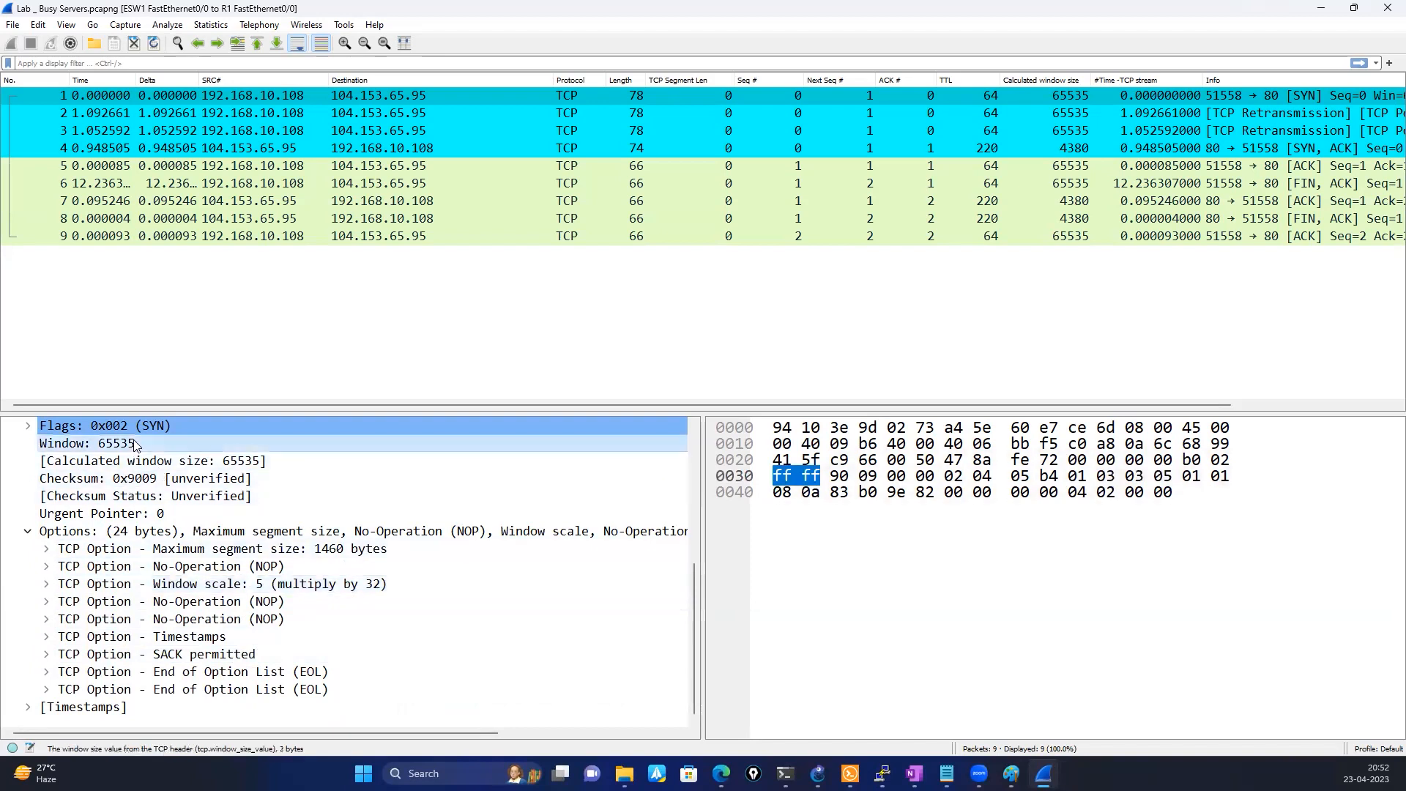
left_click(218, 463)
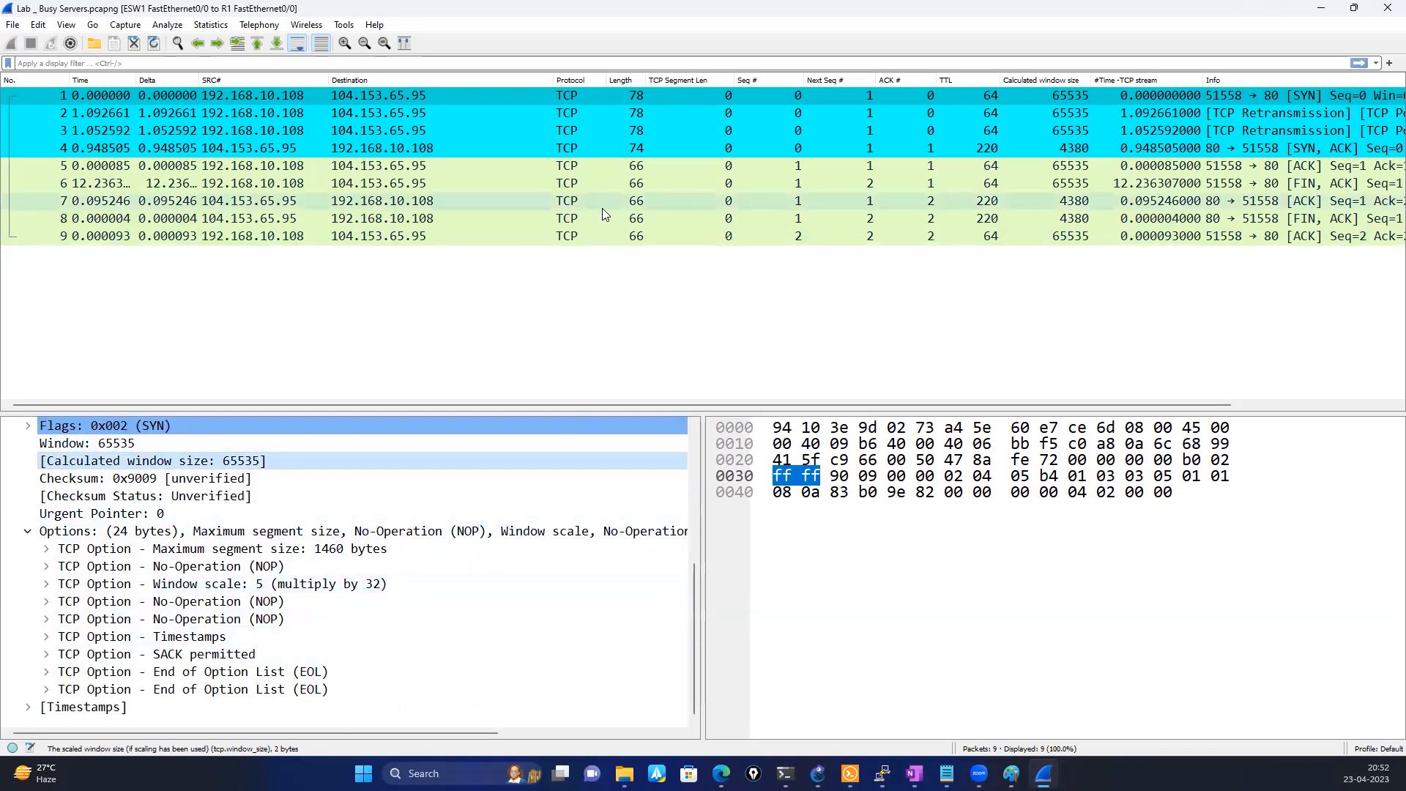
left_click(428, 111)
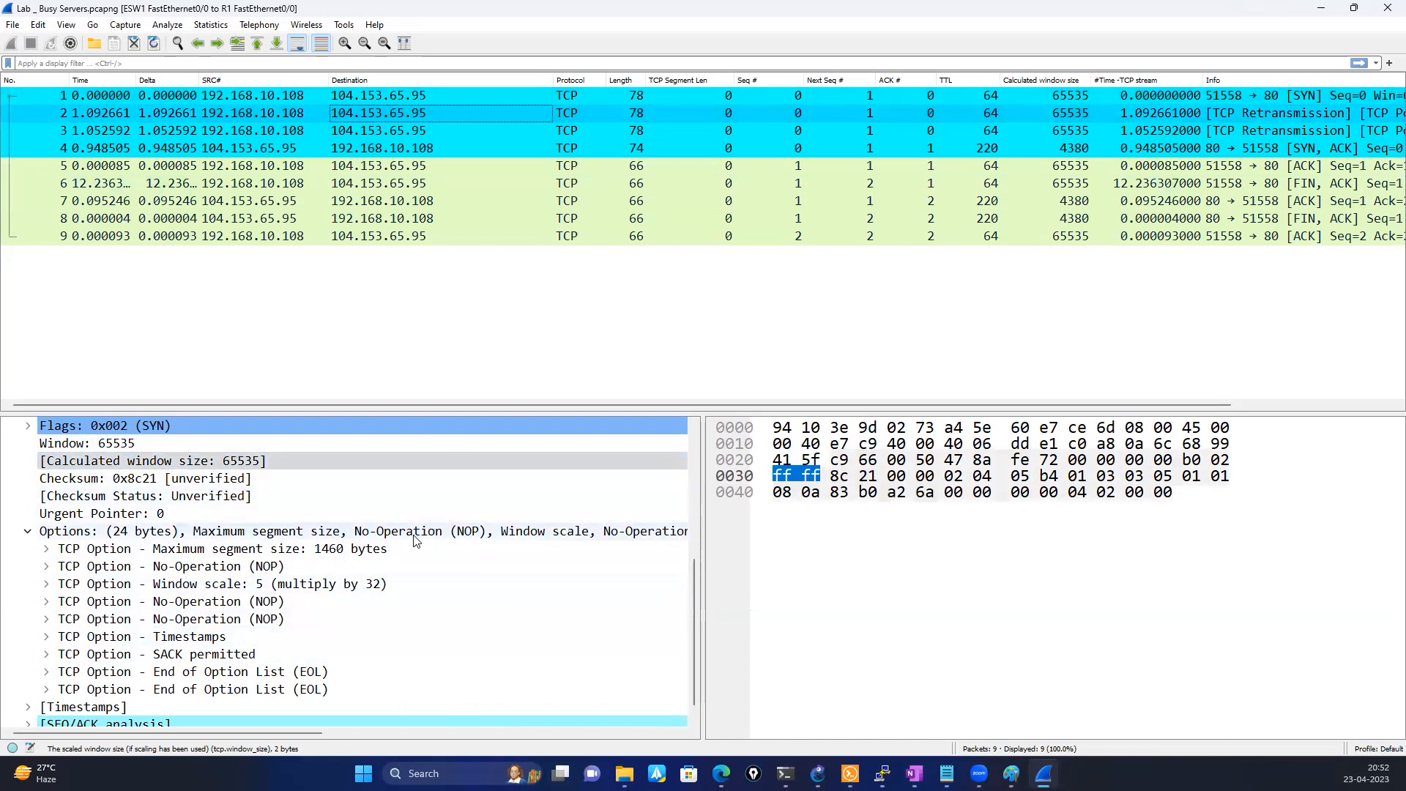
left_click(307, 168)
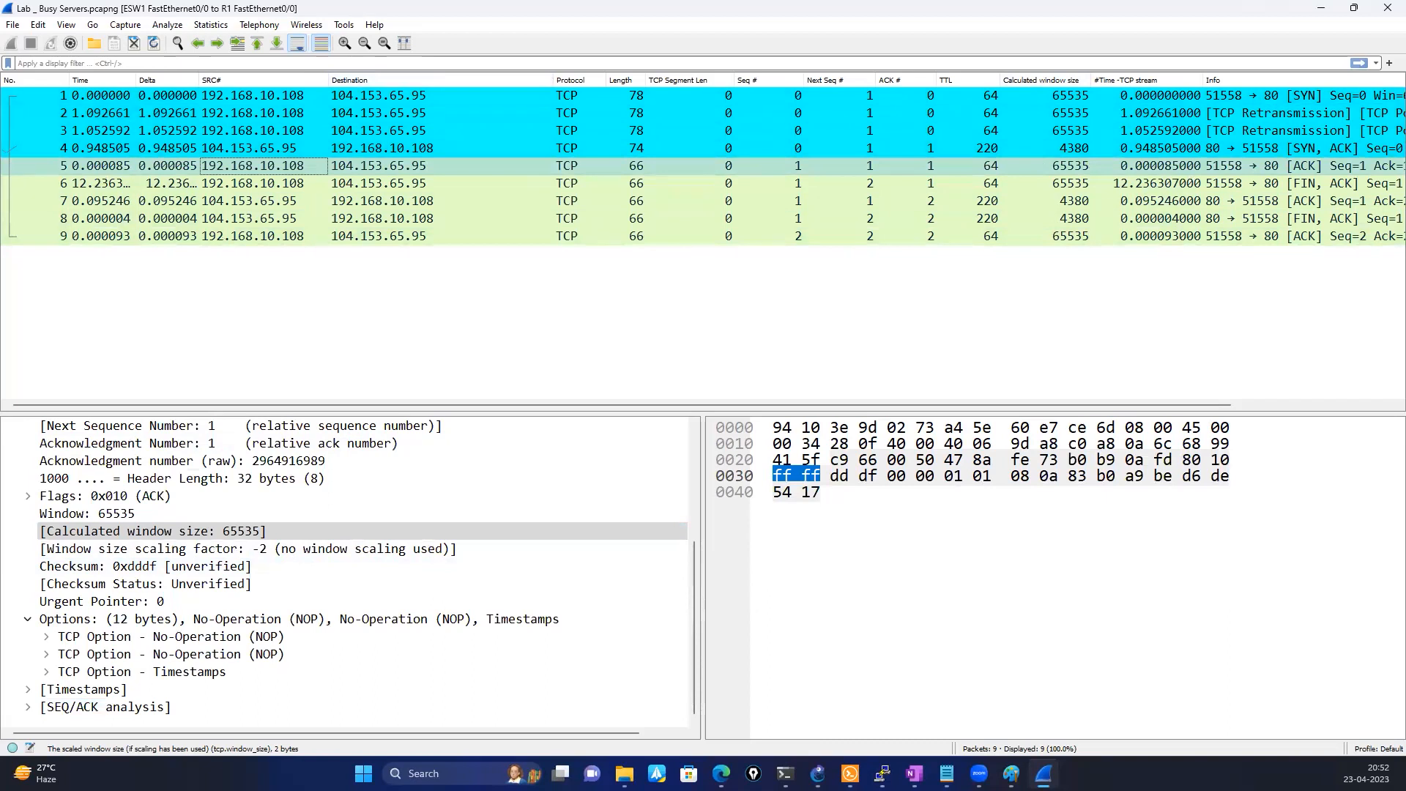
mouse_move(1081, 73)
left_mouse_down()
mouse_move(1046, 76)
mouse_move(1042, 270)
mouse_move(1134, 110)
mouse_move(1070, 71)
left_mouse_up()
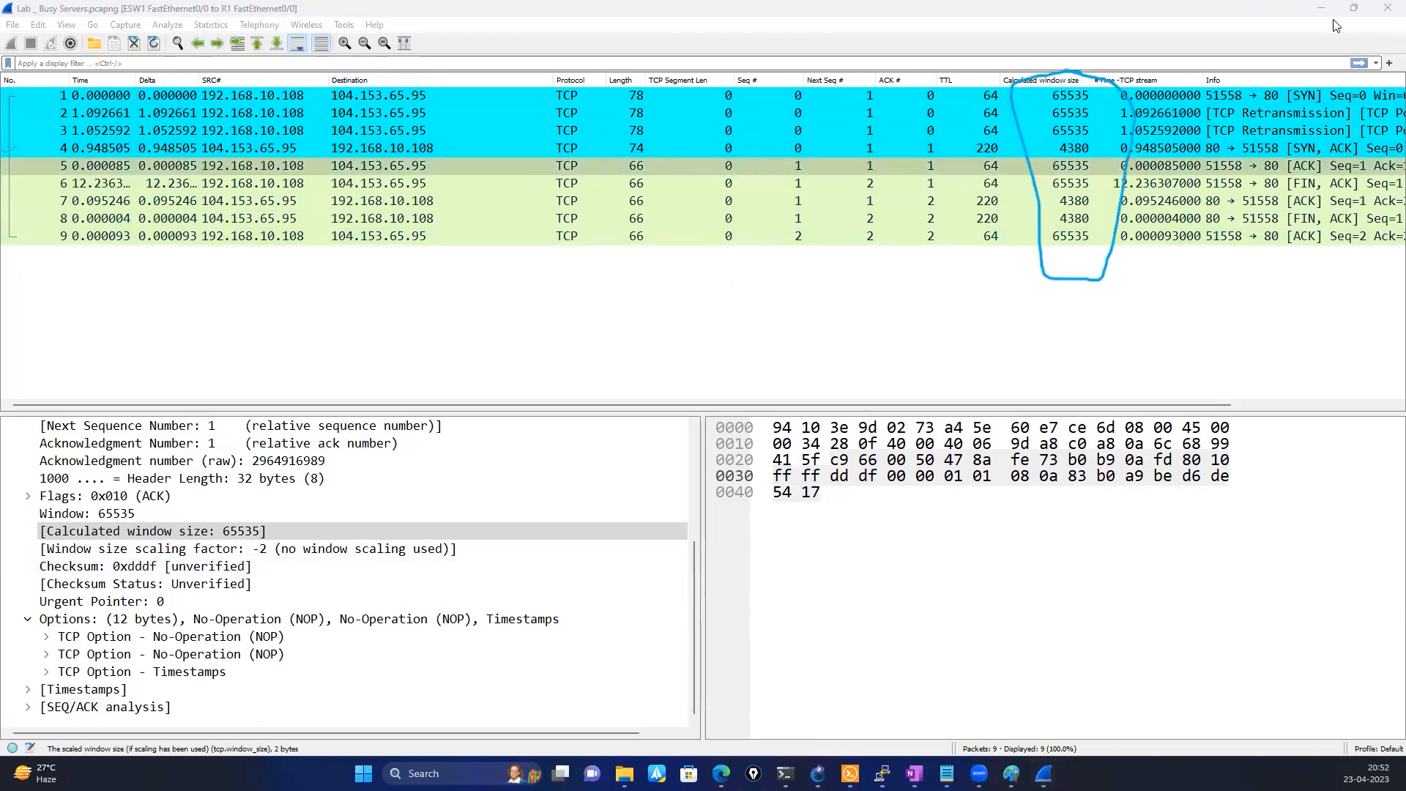
Close this capture, open TCP - Fast retransmissions, and examine the window size and scaling details of packets 1 and 3
left_click(1387, 13)
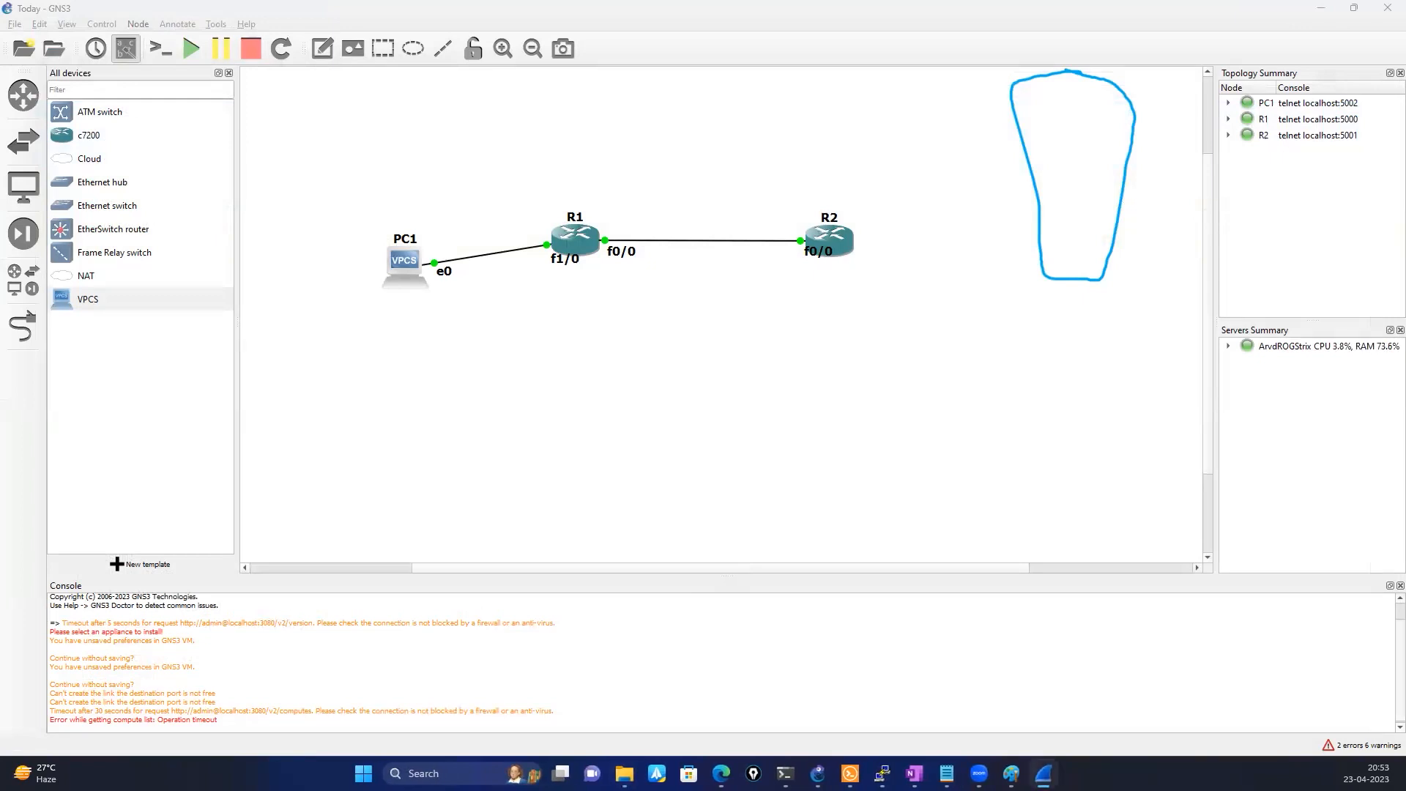
left_click(1135, 174)
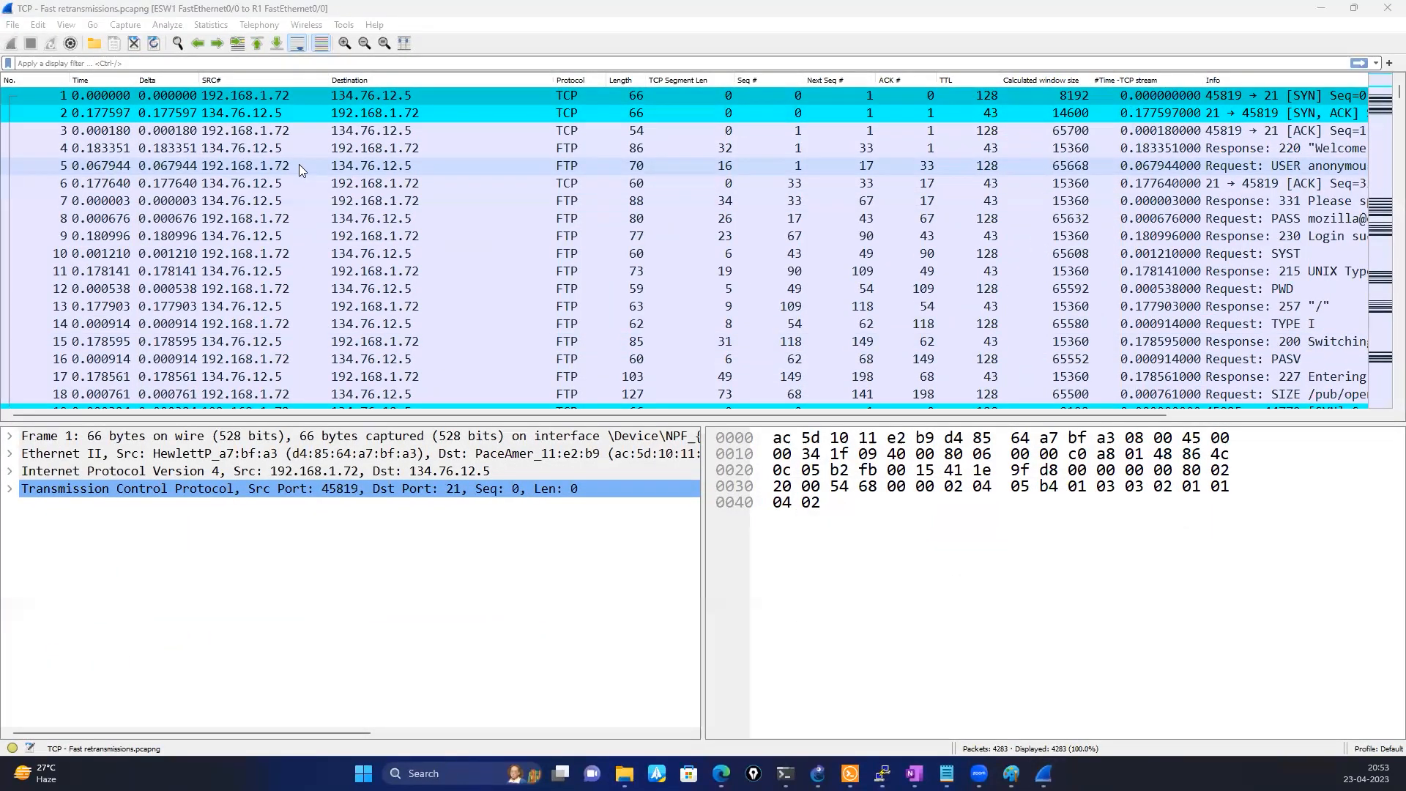
left_click(16, 493)
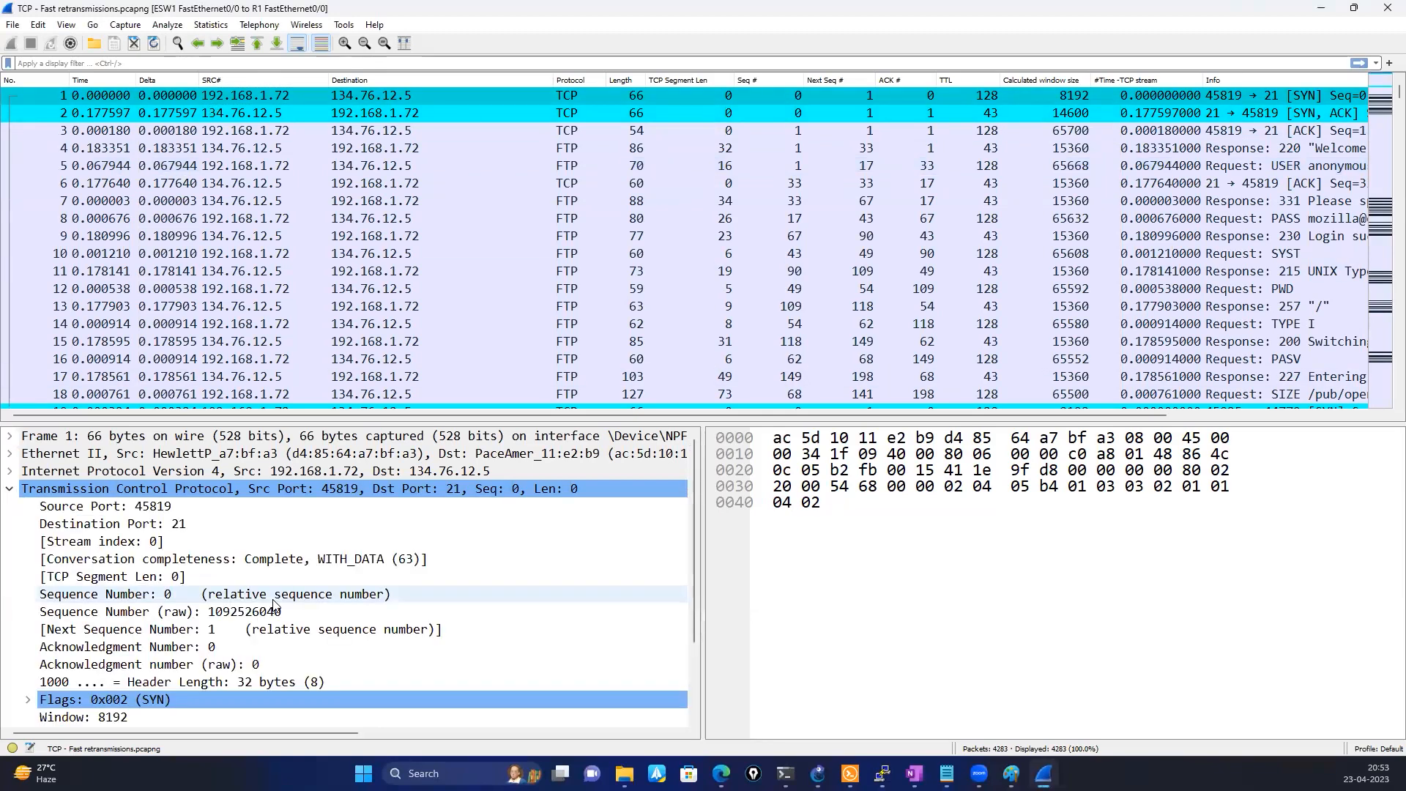
scroll(274, 605, "down", 2)
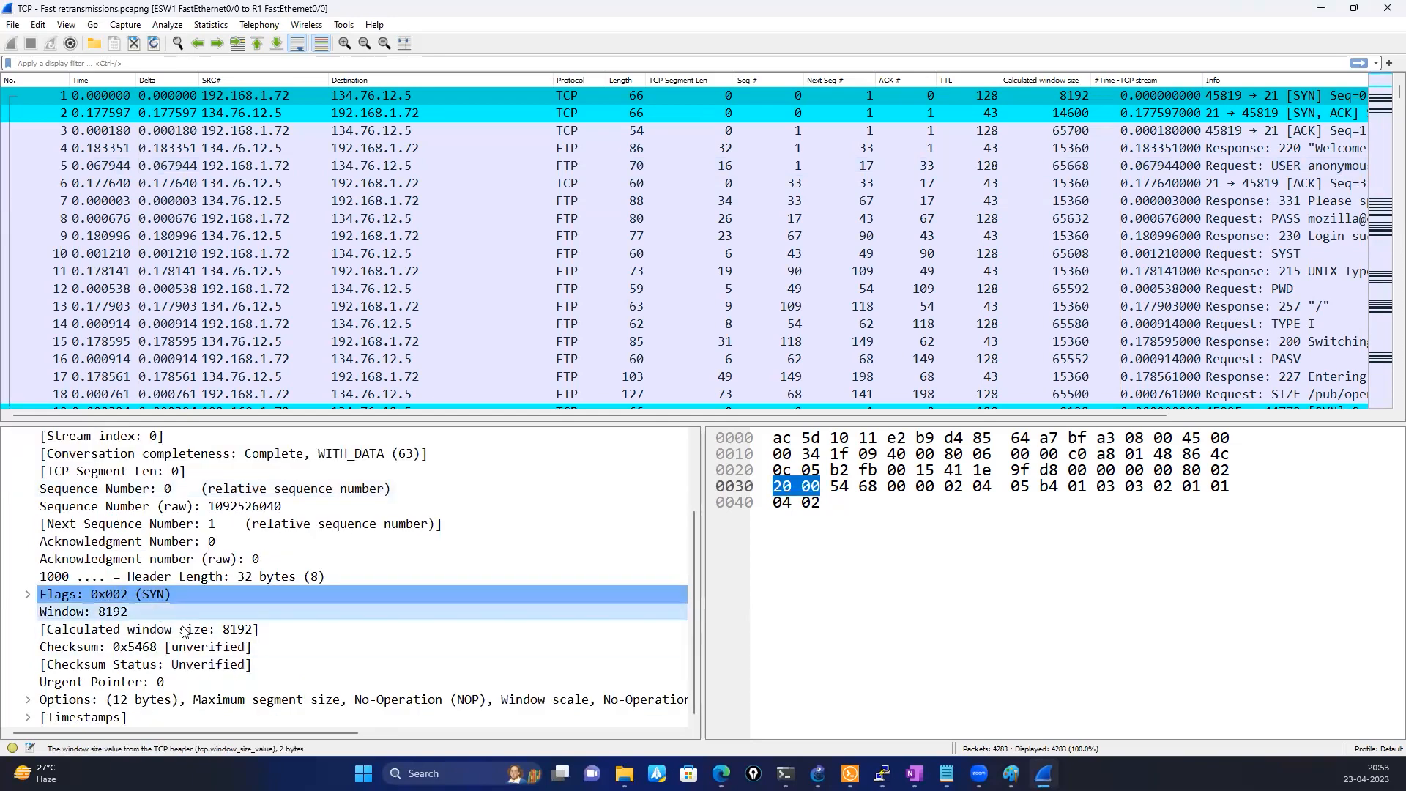
left_click(28, 700)
scroll(326, 711, "down", 2)
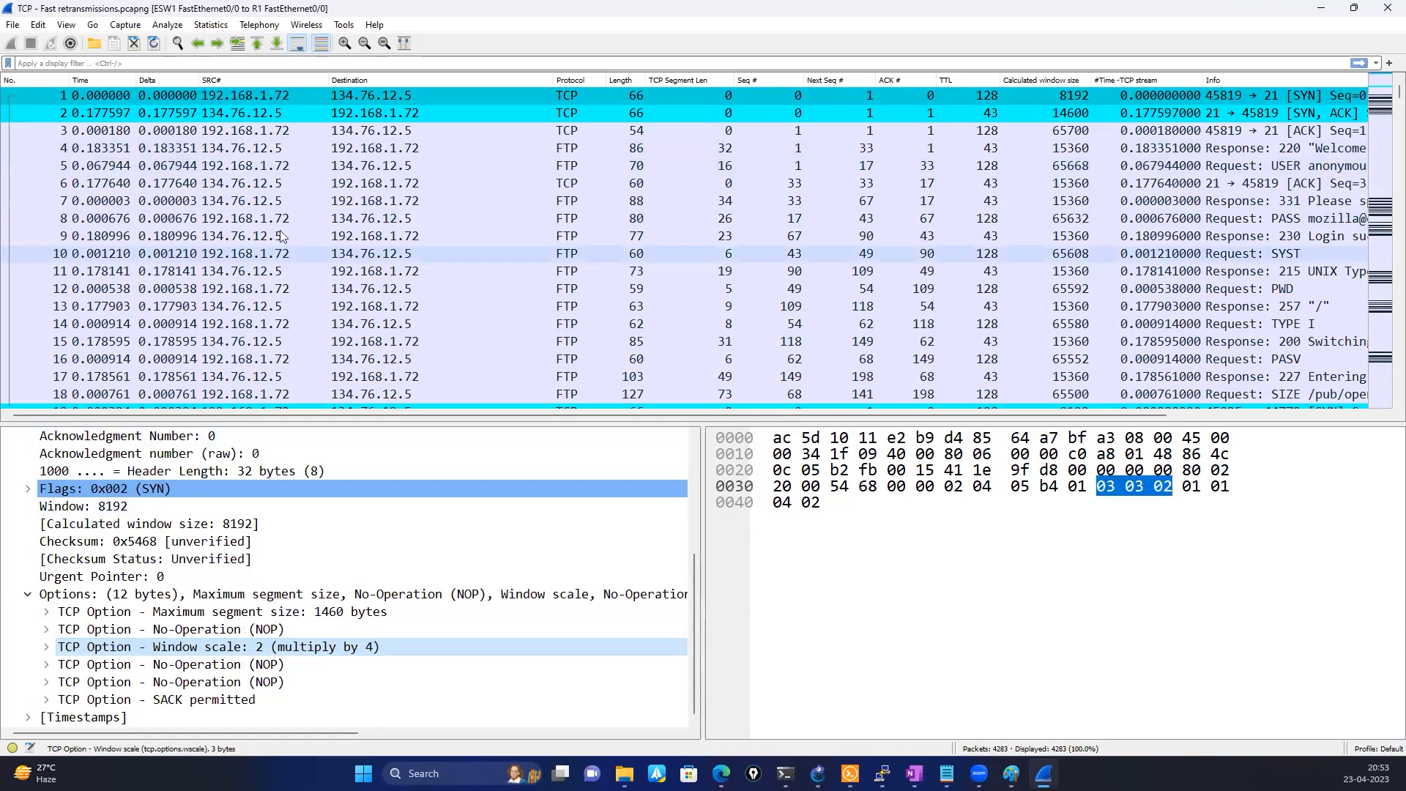
left_click(254, 137)
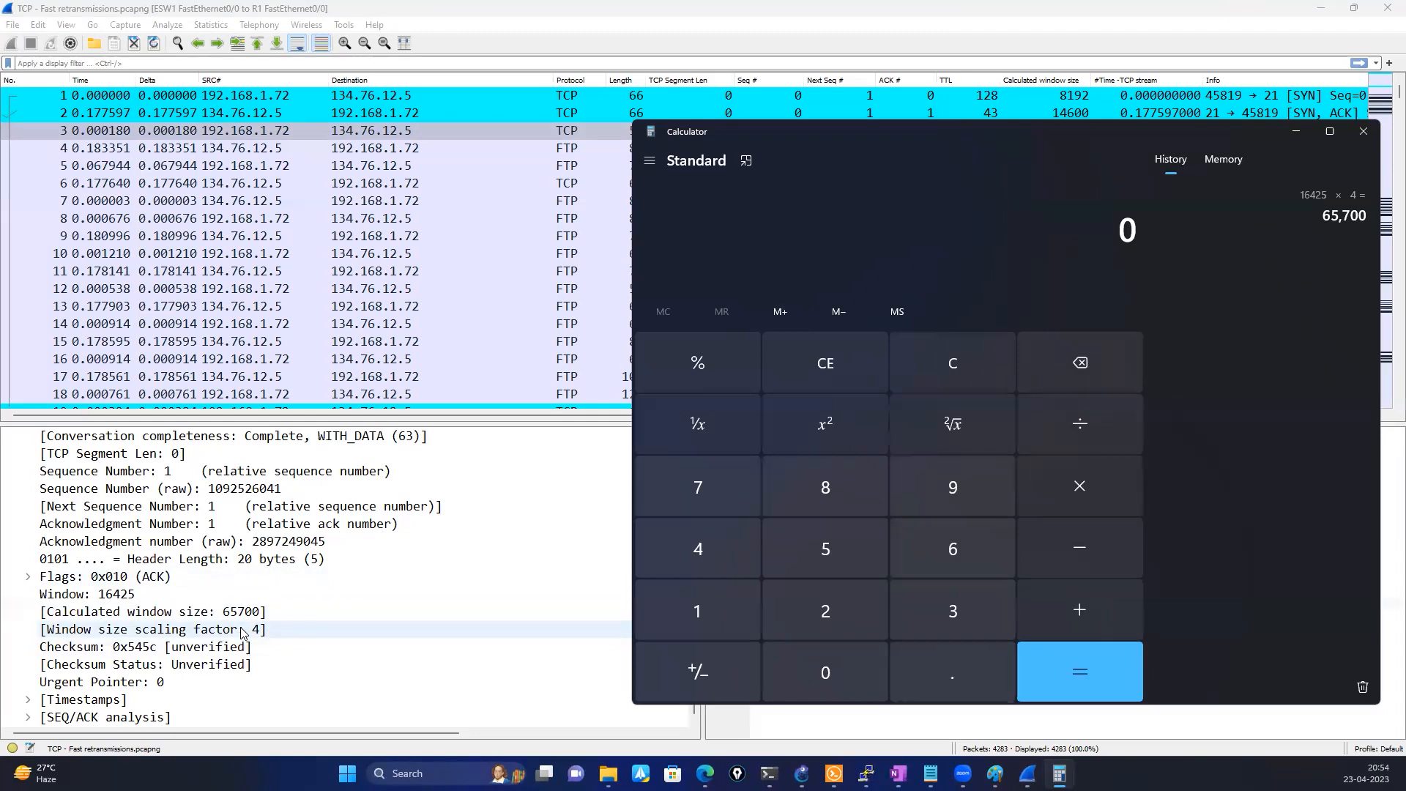
Switch to Paint and erase the whole ARP diagram from the canvas
left_click(995, 773)
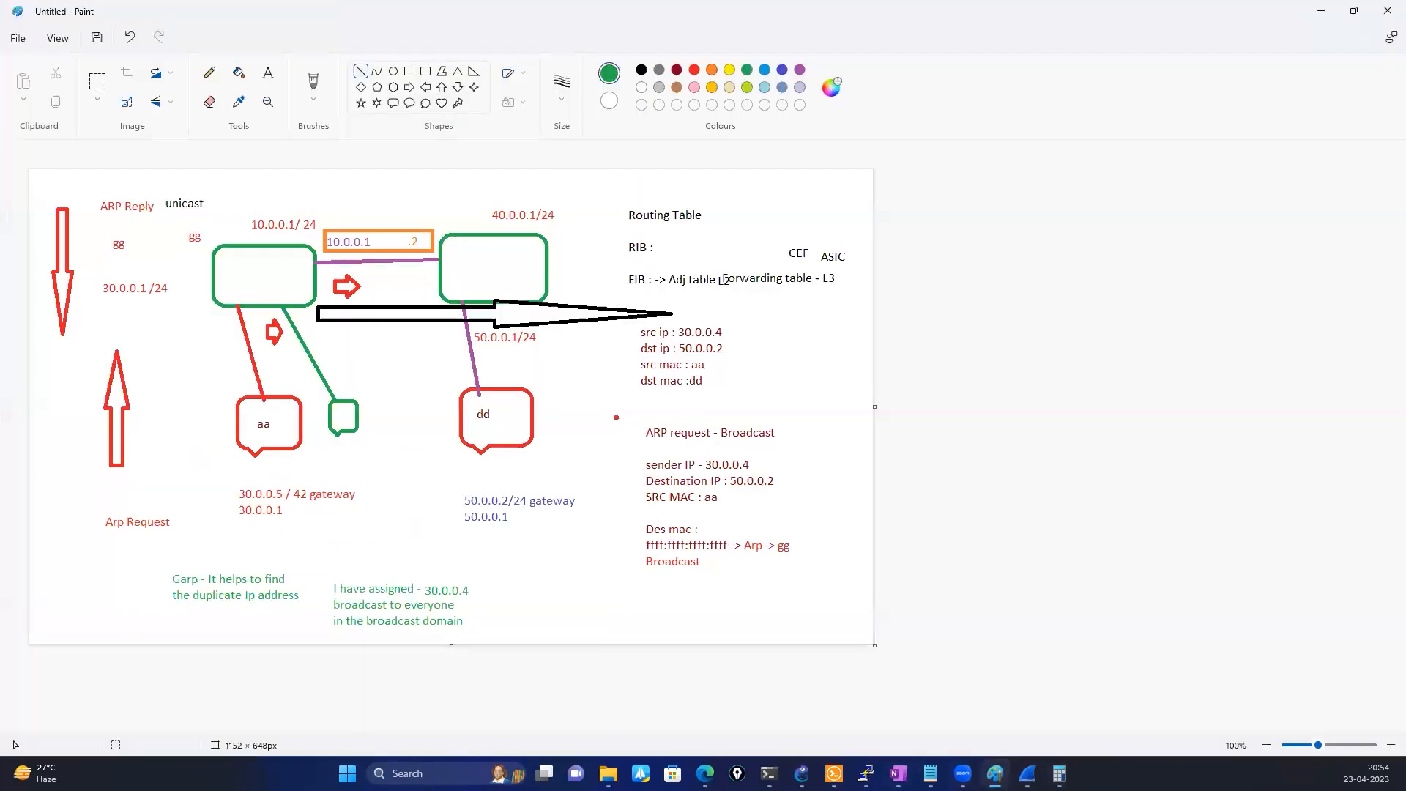
key("ctrl+a")
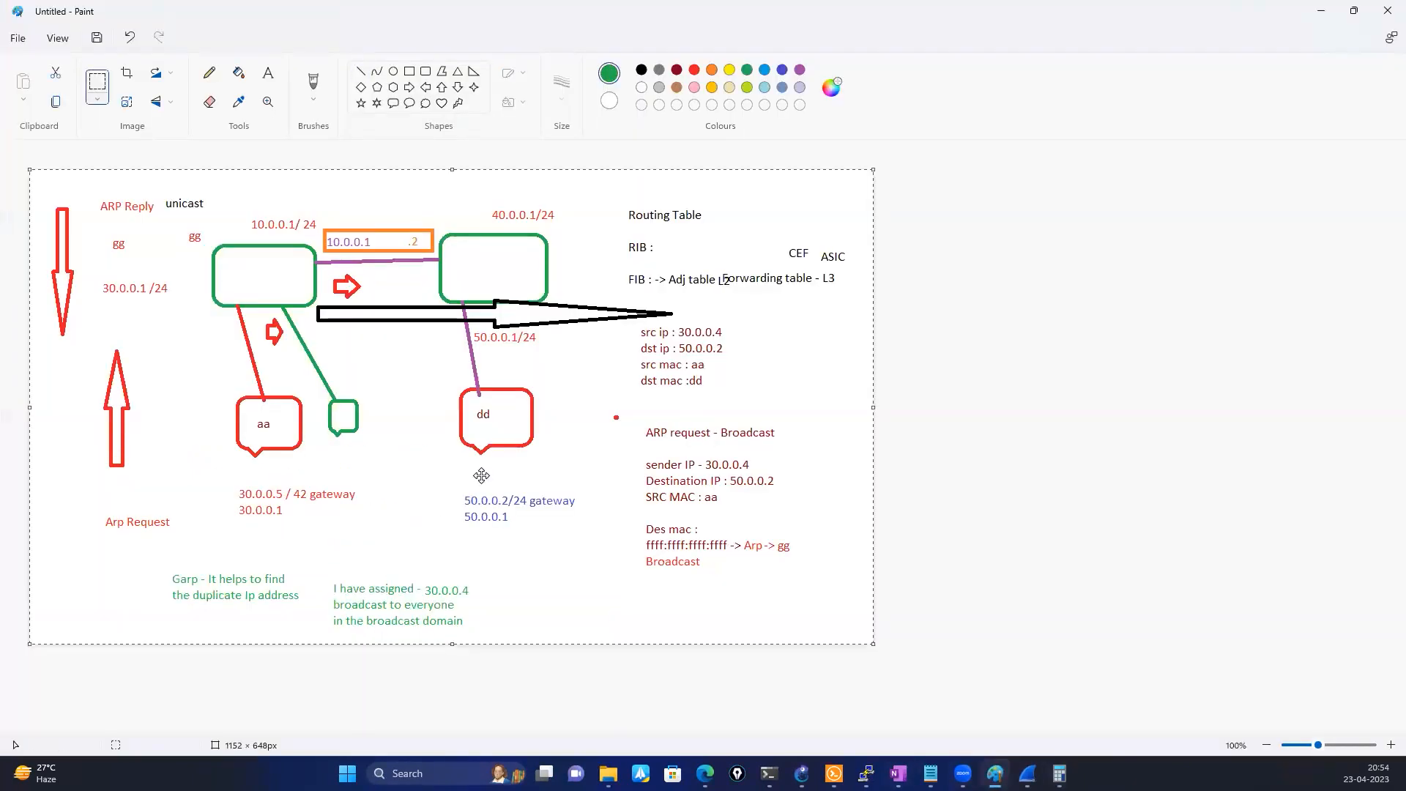
key("Delete")
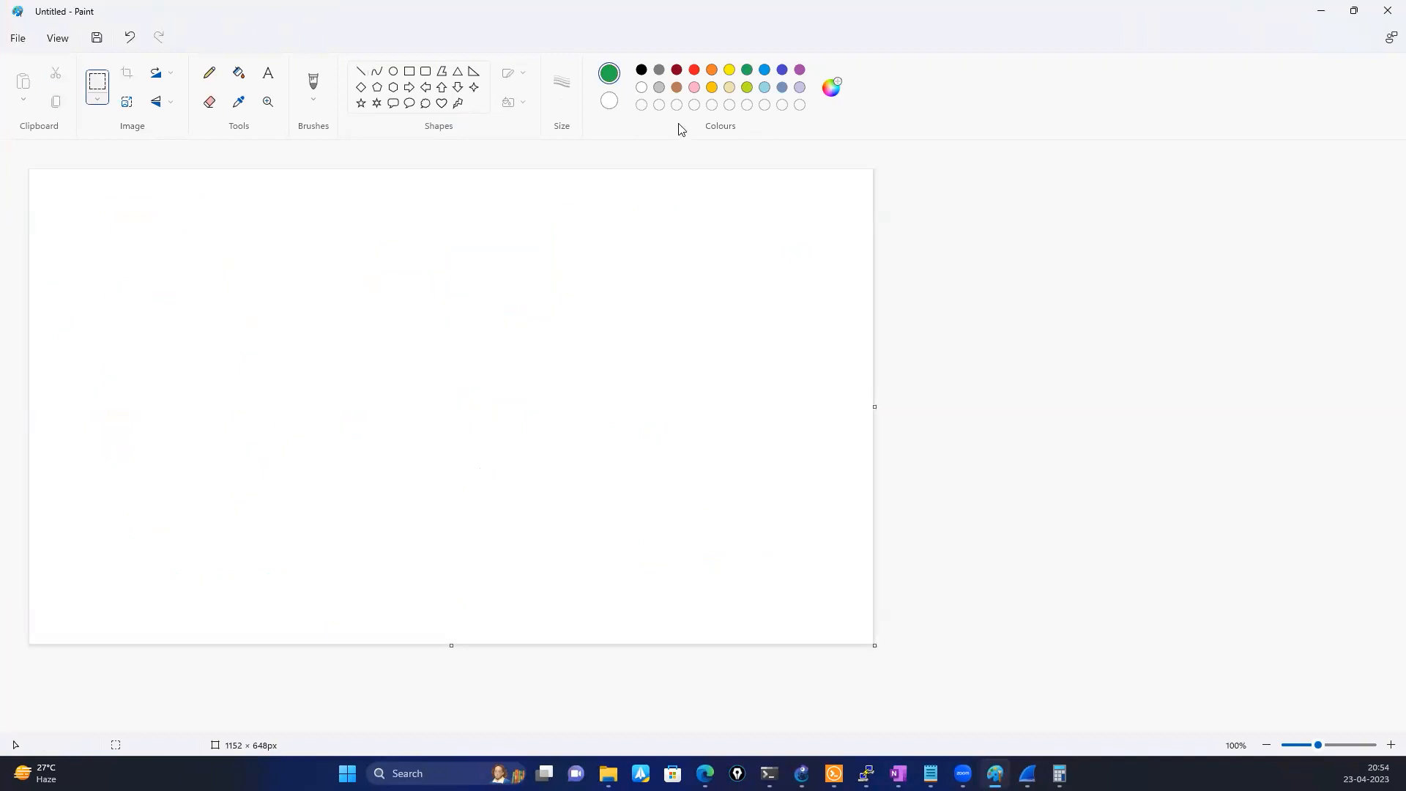
Draw two tall green rectangles on opposite sides of the canvas and a right-pointing block arrow between them
left_click(410, 71)
left_click_drag(182, 251, 228, 470)
mouse_move(604, 248)
left_mouse_down()
mouse_move(659, 449)
mouse_move(653, 477)
left_mouse_up()
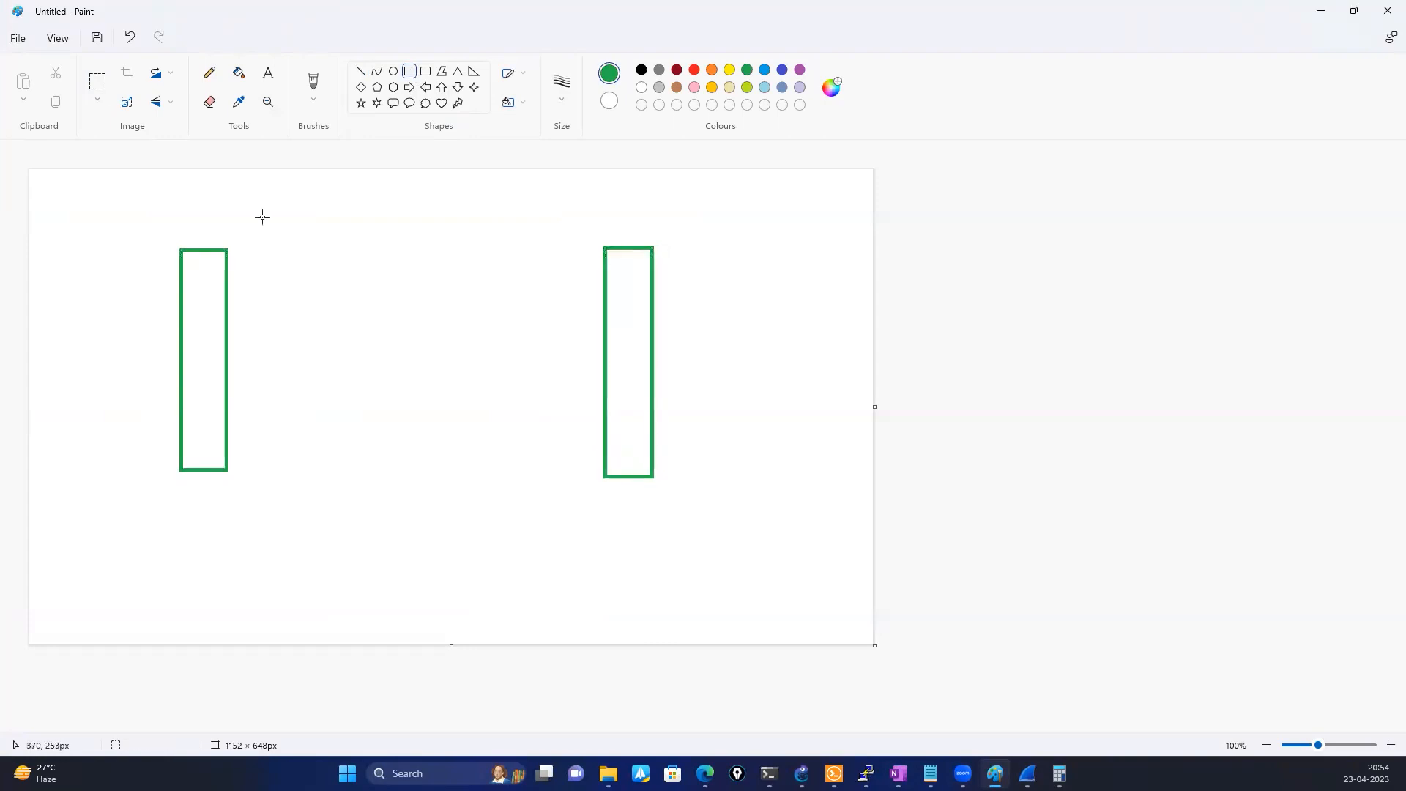
left_click(408, 88)
mouse_move(273, 265)
left_mouse_down()
mouse_move(465, 322)
mouse_move(419, 314)
left_mouse_up()
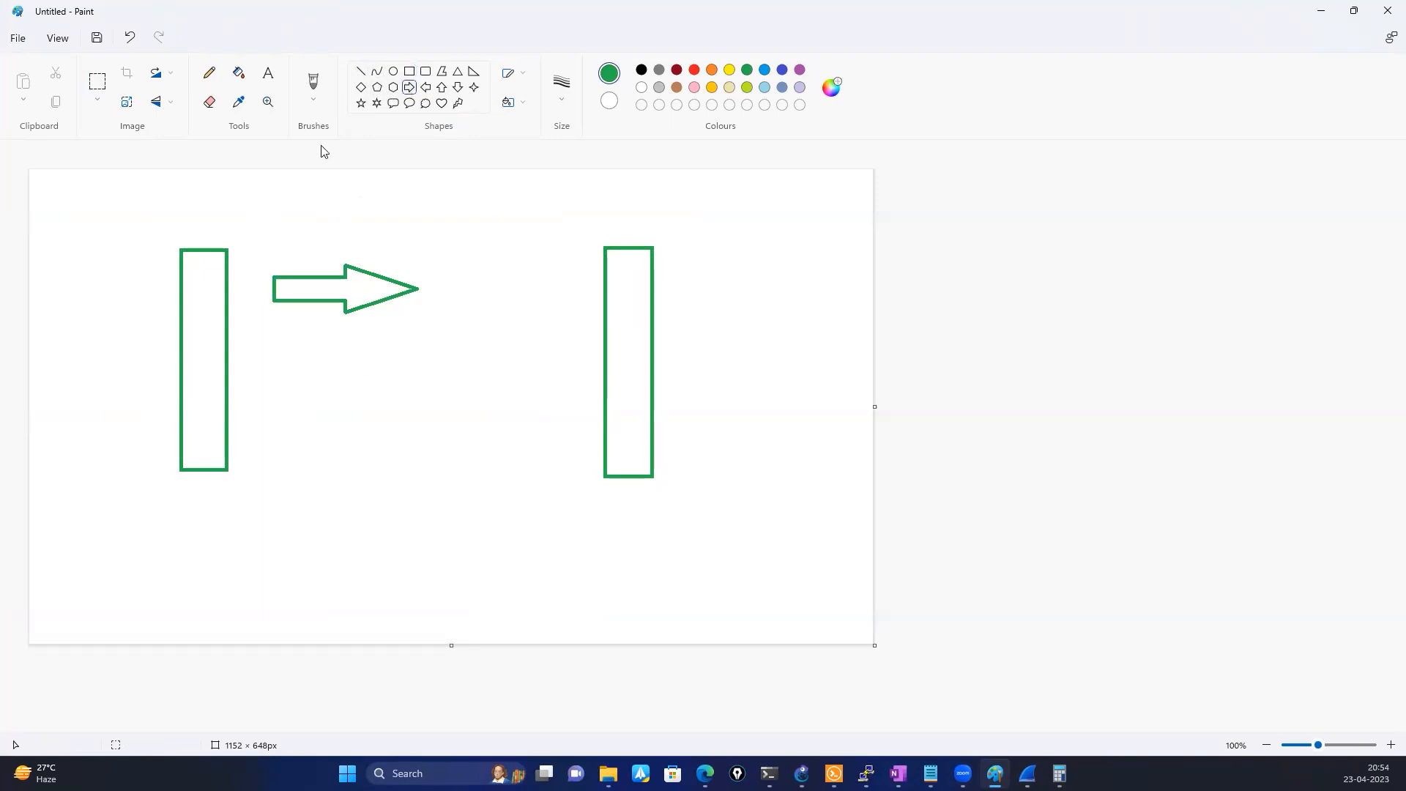
Label the arrow with the text "Window size - 16425", checking the window value in the Wireshark capture
left_click(263, 74)
left_click(290, 220)
type("Windi")
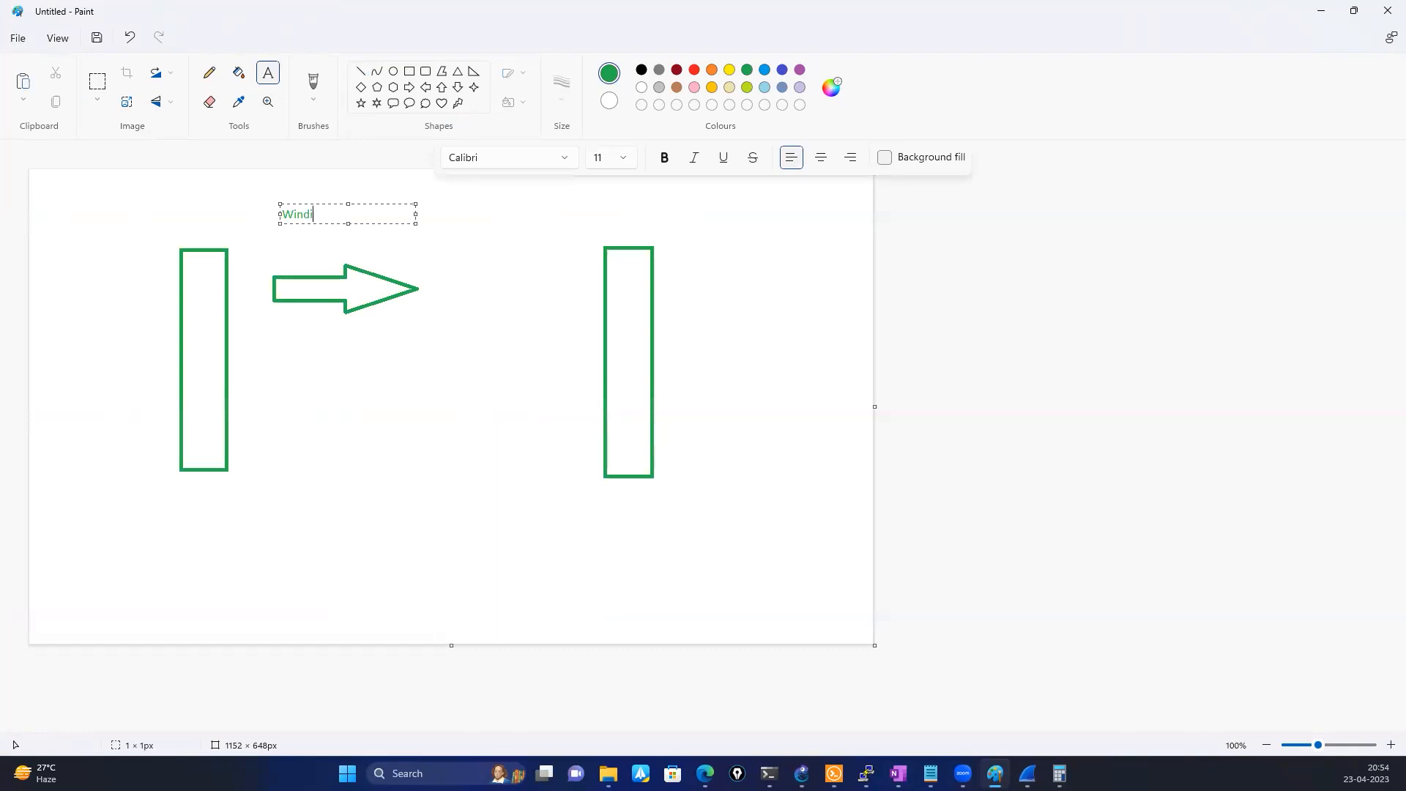
key("BackSpace")
type("ow size")
left_click(1027, 773)
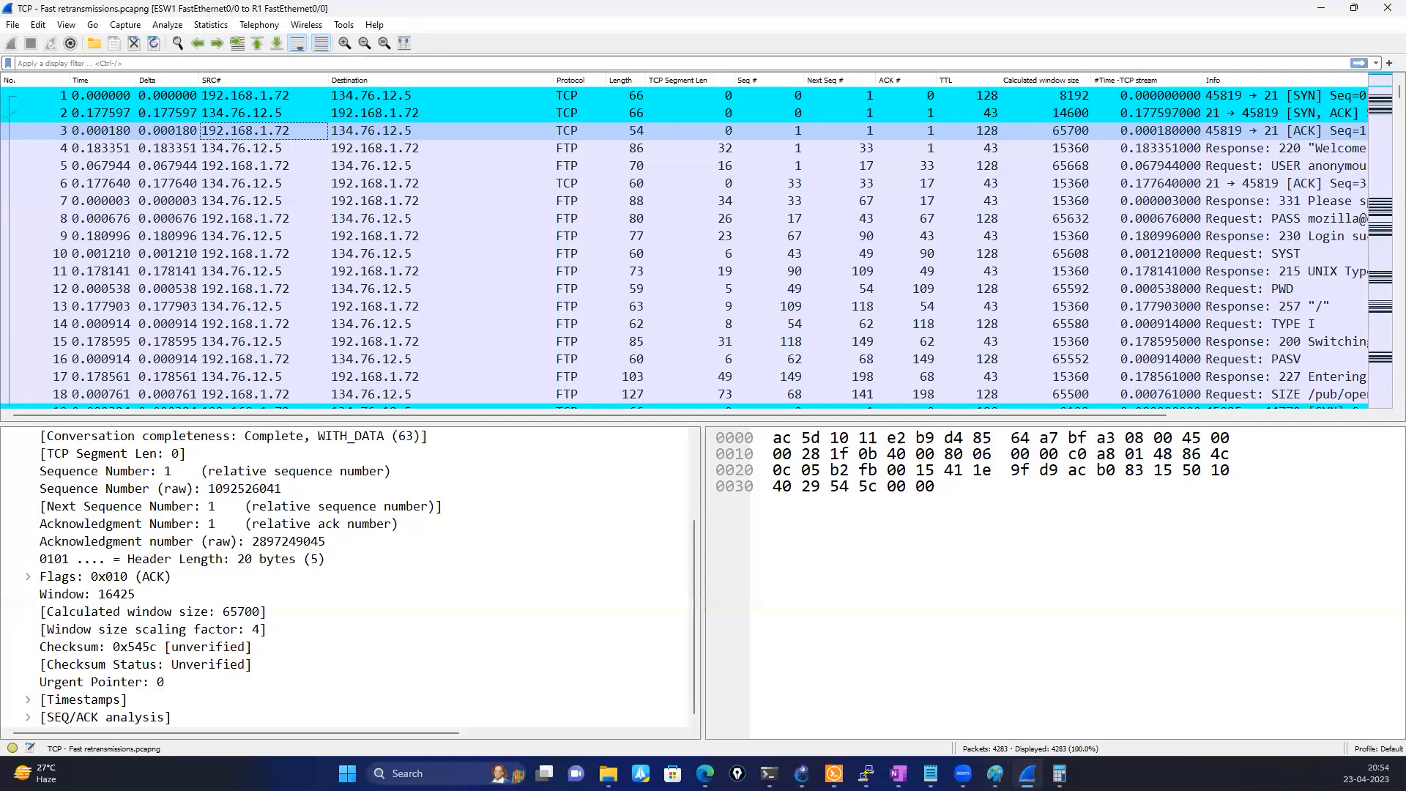
key("alt+Tab")
type("-")
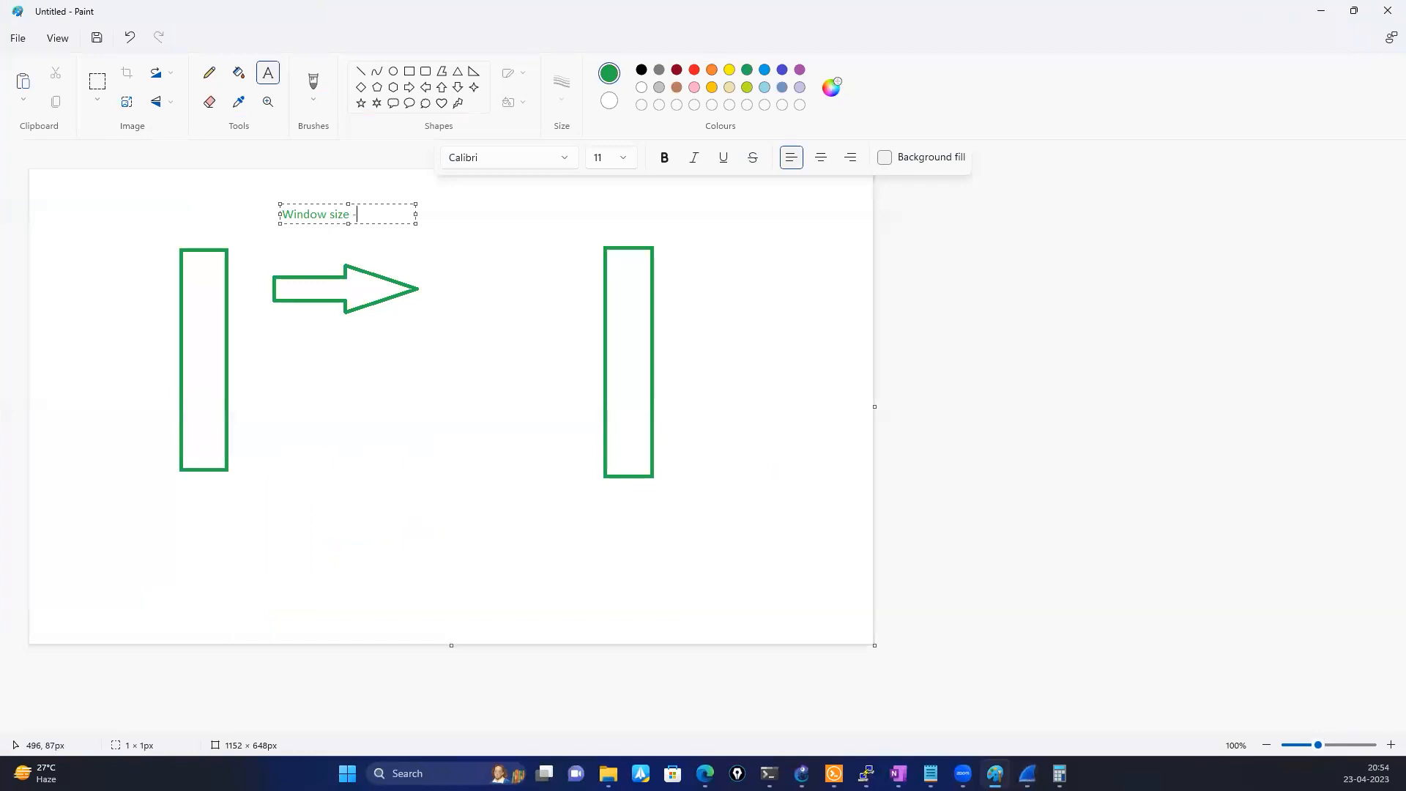
type(" 16425")
left_click(129, 326)
Return to packet 3 in Wireshark, circle its window size scaling factor and window value, and bring up Calculator
left_click(1060, 774)
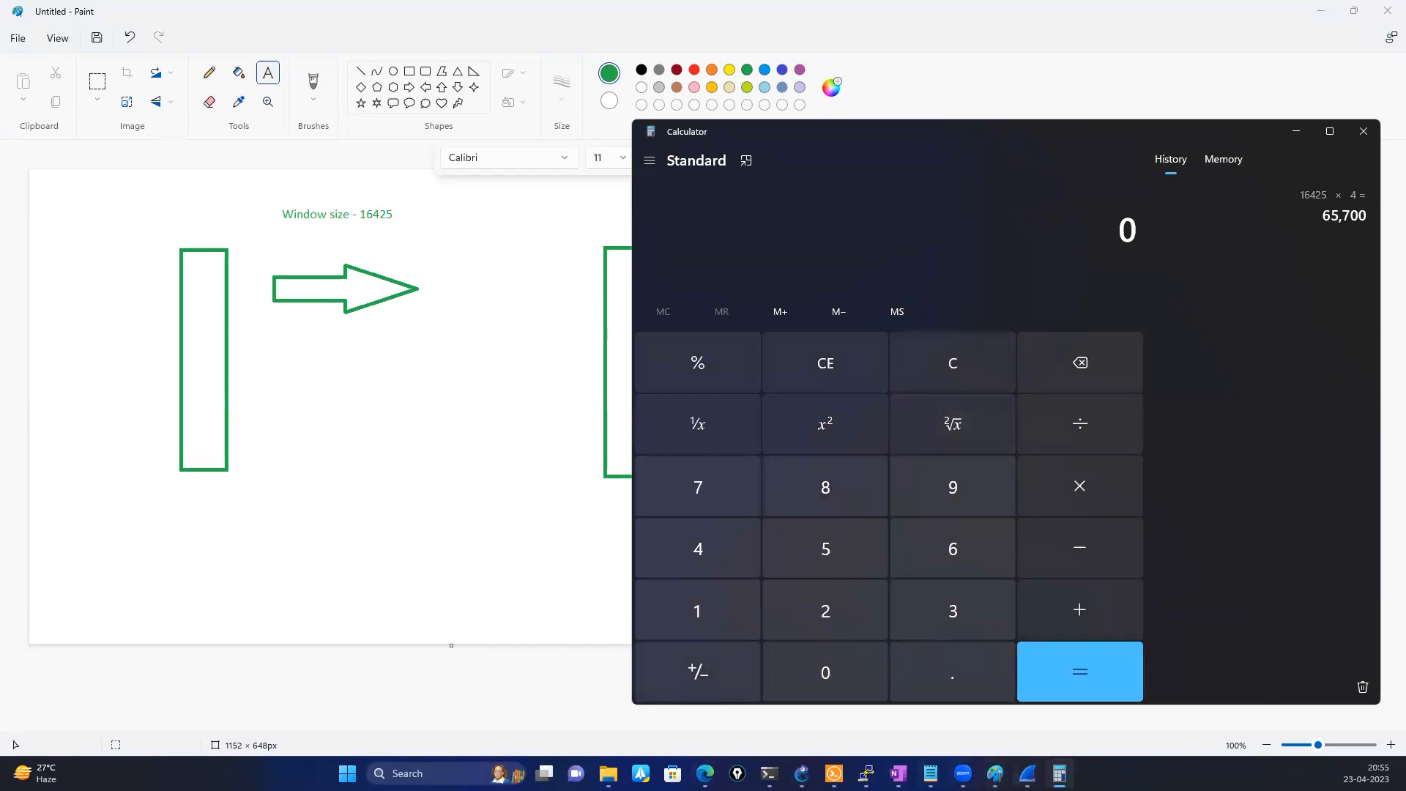
left_click(1027, 773)
key("super+Up")
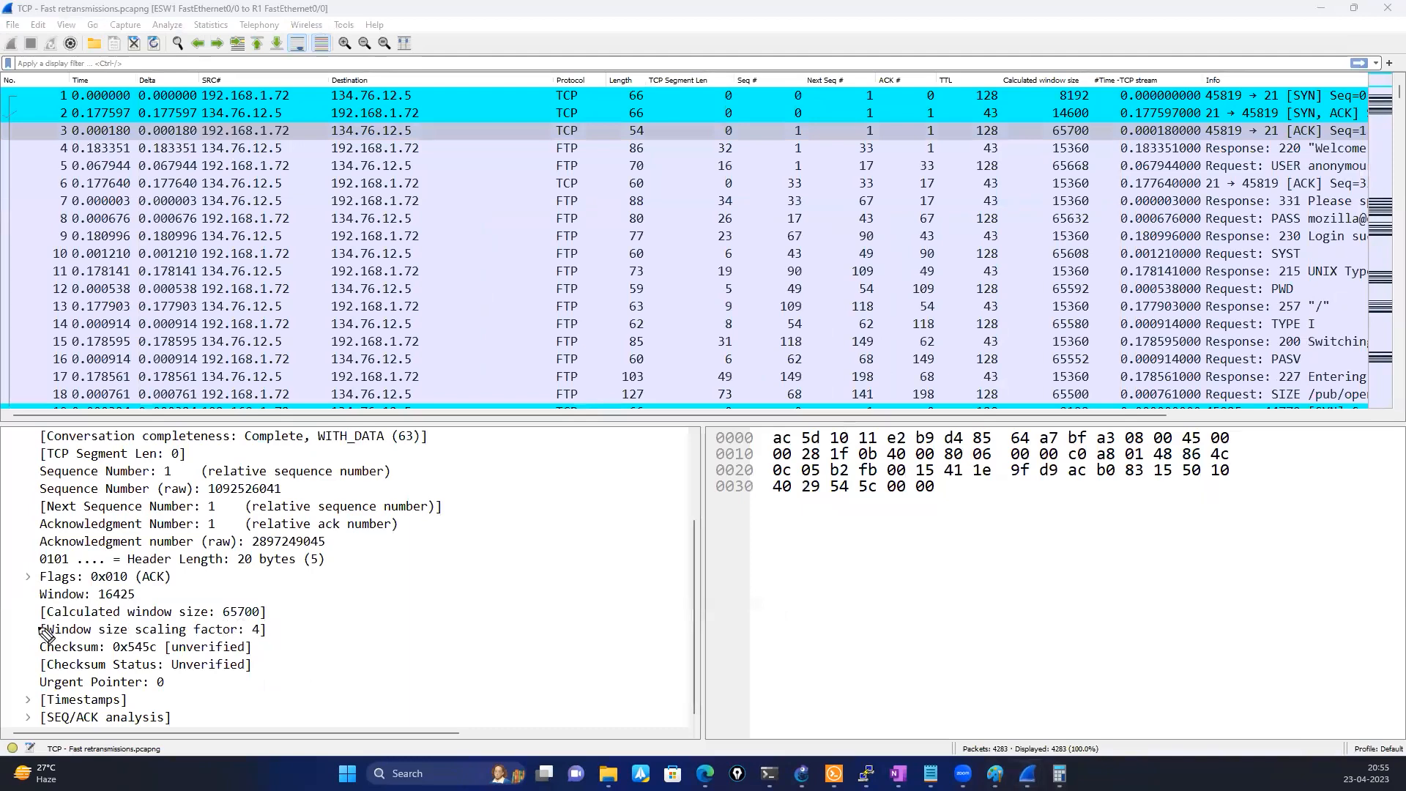
mouse_move(37, 620)
left_mouse_down()
mouse_move(271, 628)
mouse_move(245, 645)
mouse_move(45, 640)
left_mouse_up()
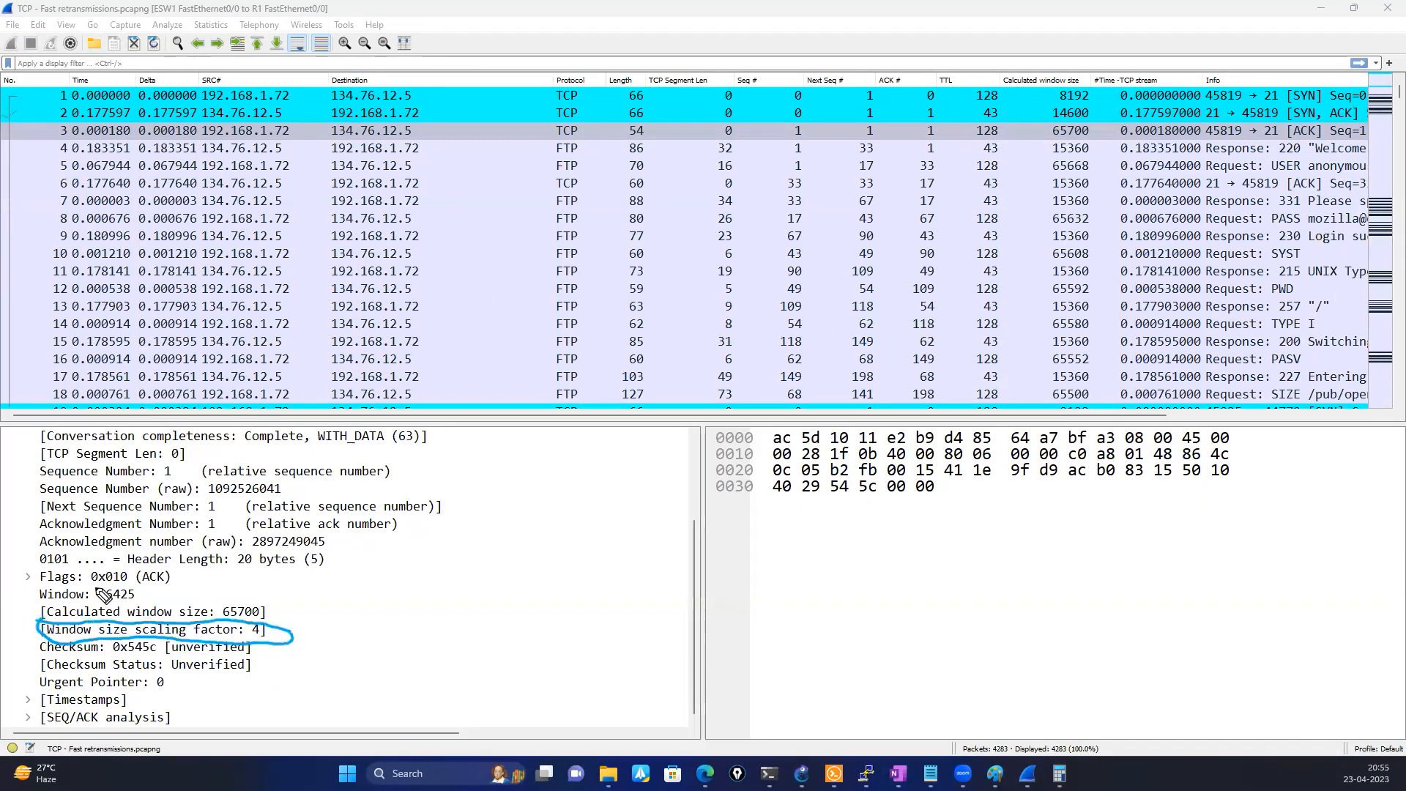
mouse_move(95, 585)
left_mouse_down()
mouse_move(143, 586)
mouse_move(108, 606)
mouse_move(93, 606)
mouse_move(98, 592)
left_mouse_up()
left_click(1059, 773)
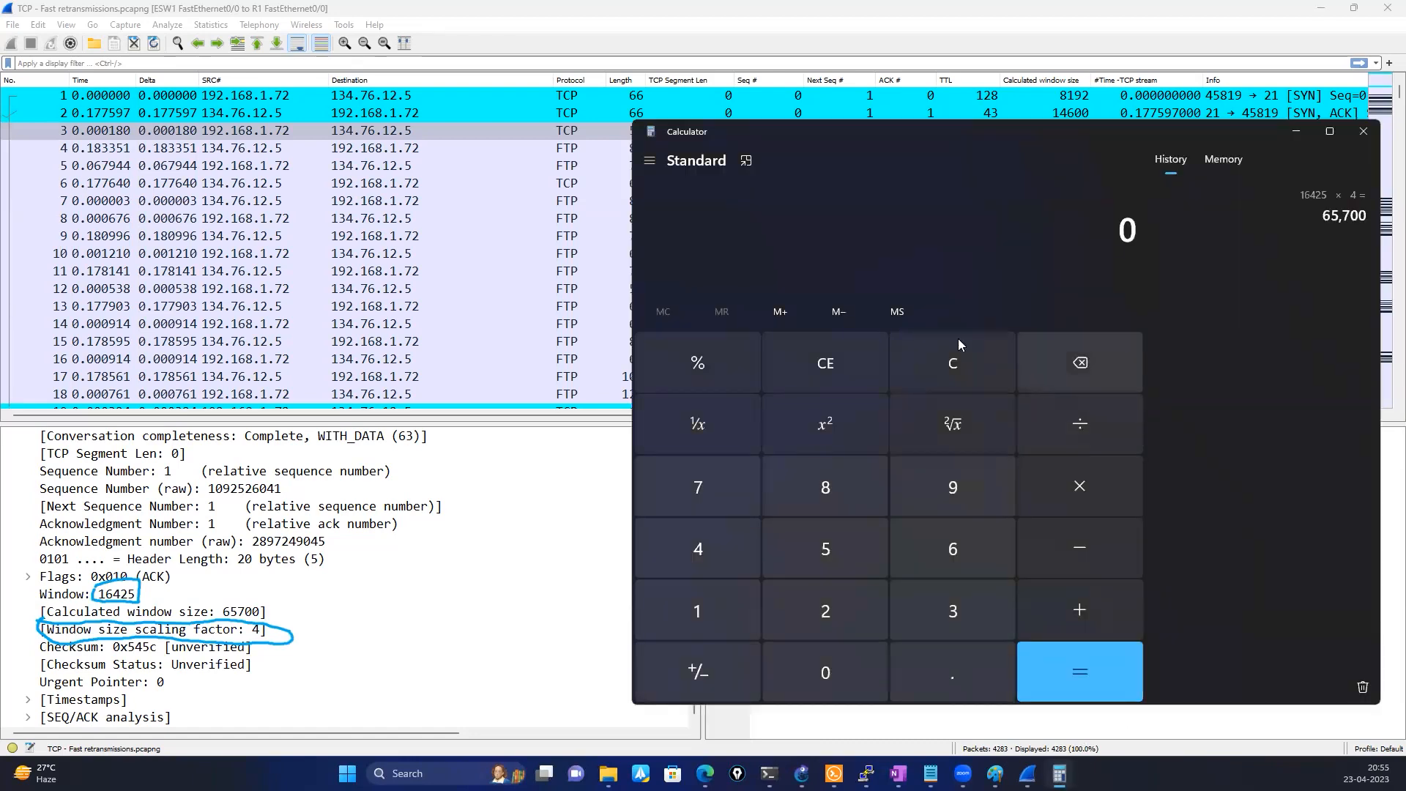
left_click(707, 611)
left_click(950, 566)
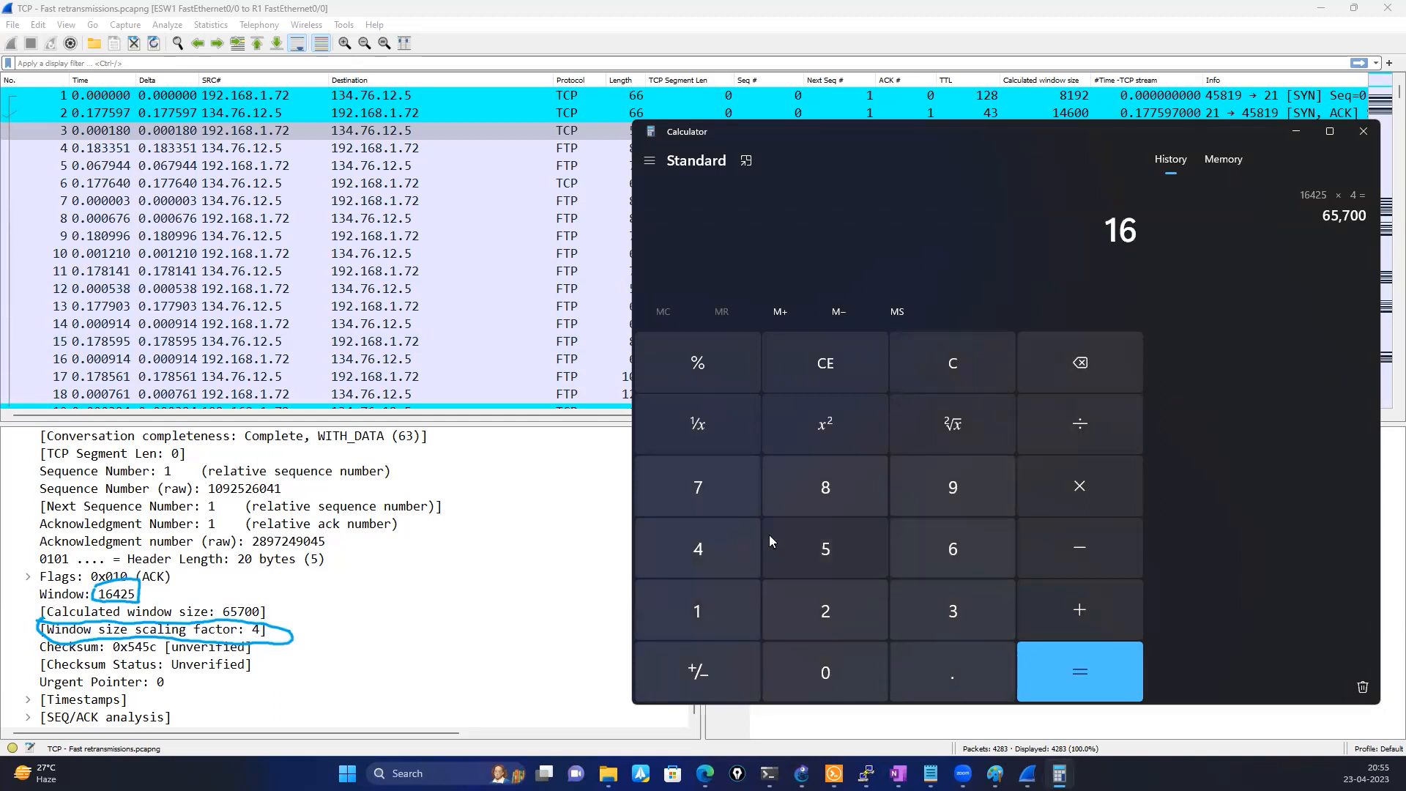
left_click(709, 546)
left_click(839, 591)
left_click(835, 555)
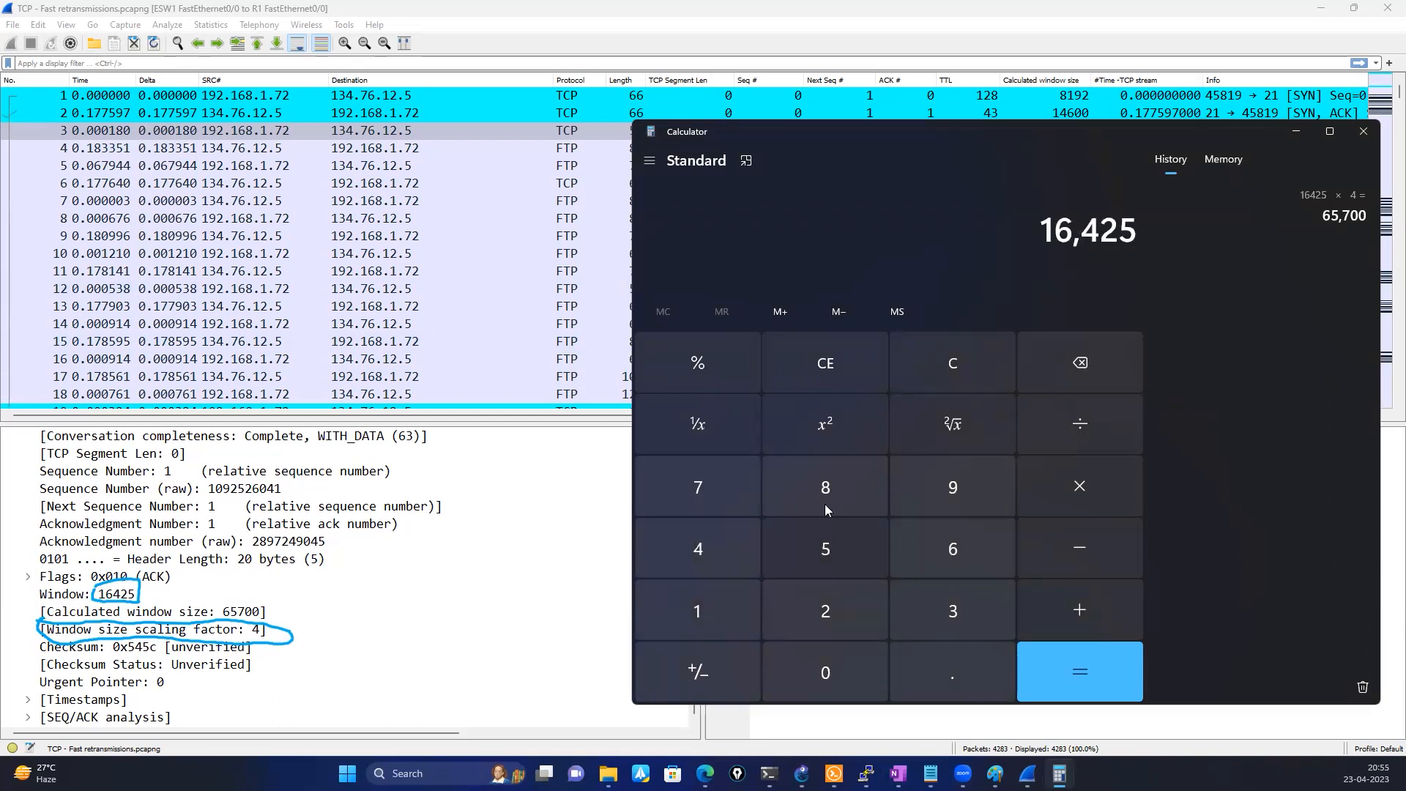
left_click(929, 372)
Multiply the window value 16425 by the scaling factor 4 in Calculator
left_click(717, 616)
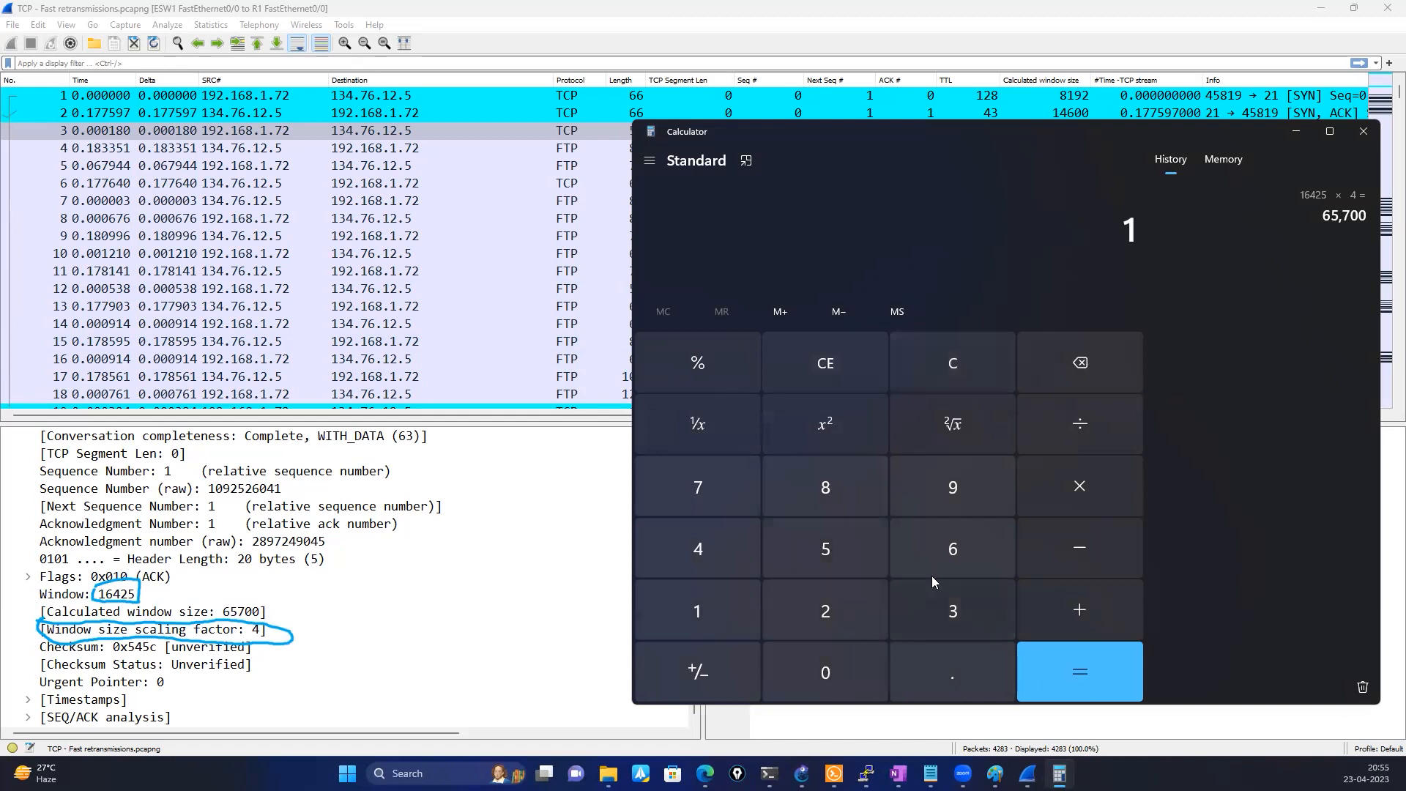
left_click(932, 571)
left_click(721, 556)
left_click(806, 607)
left_click(813, 554)
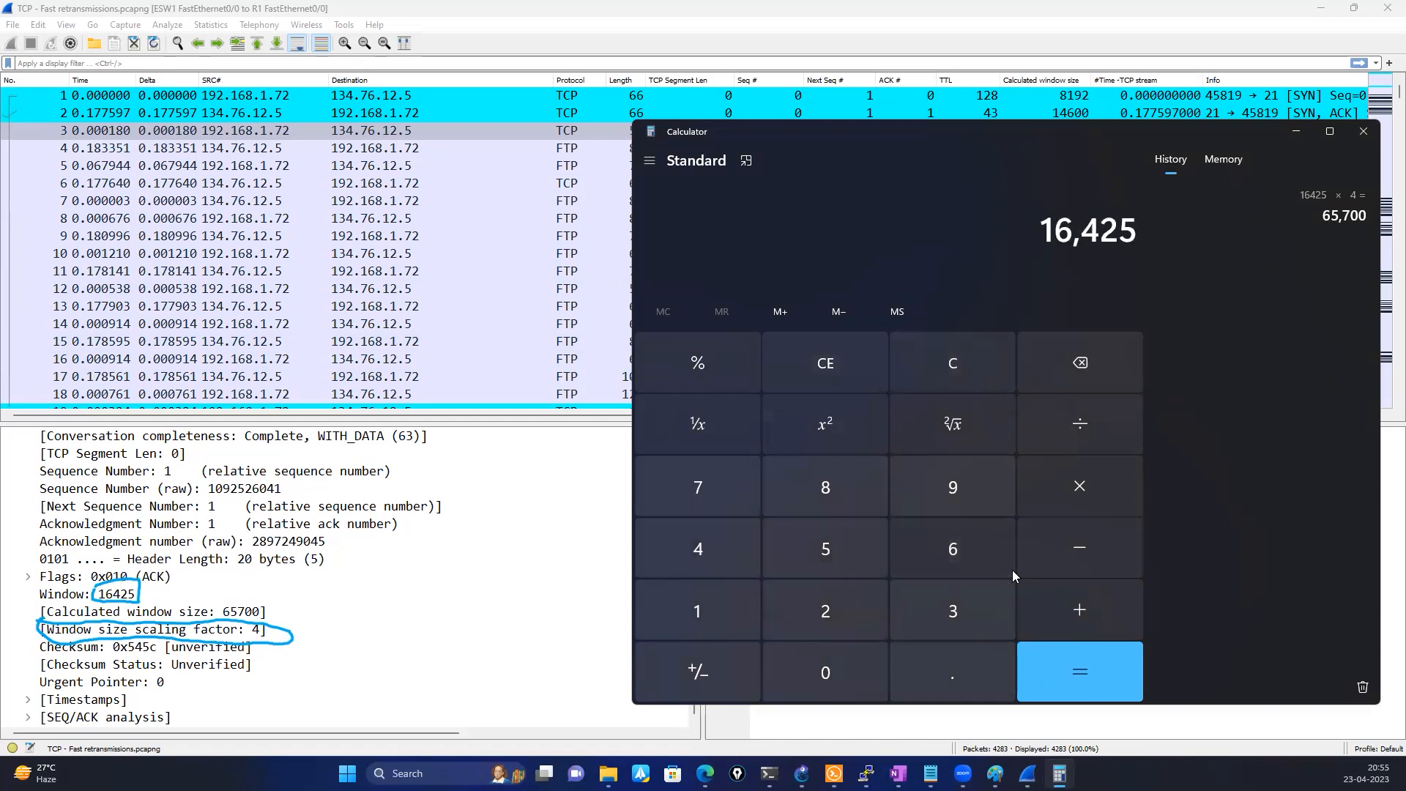
left_click(1068, 499)
left_click(697, 549)
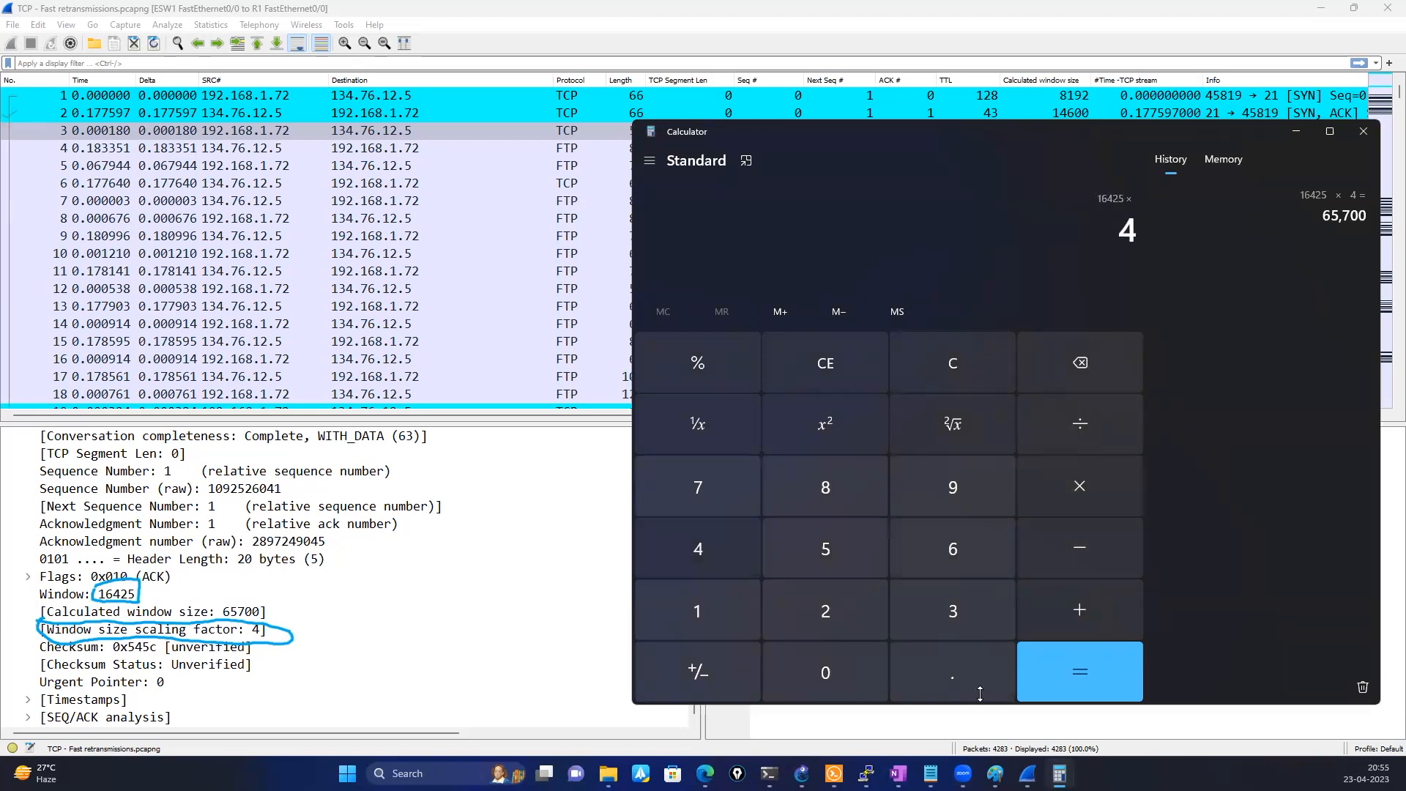
left_click(1066, 674)
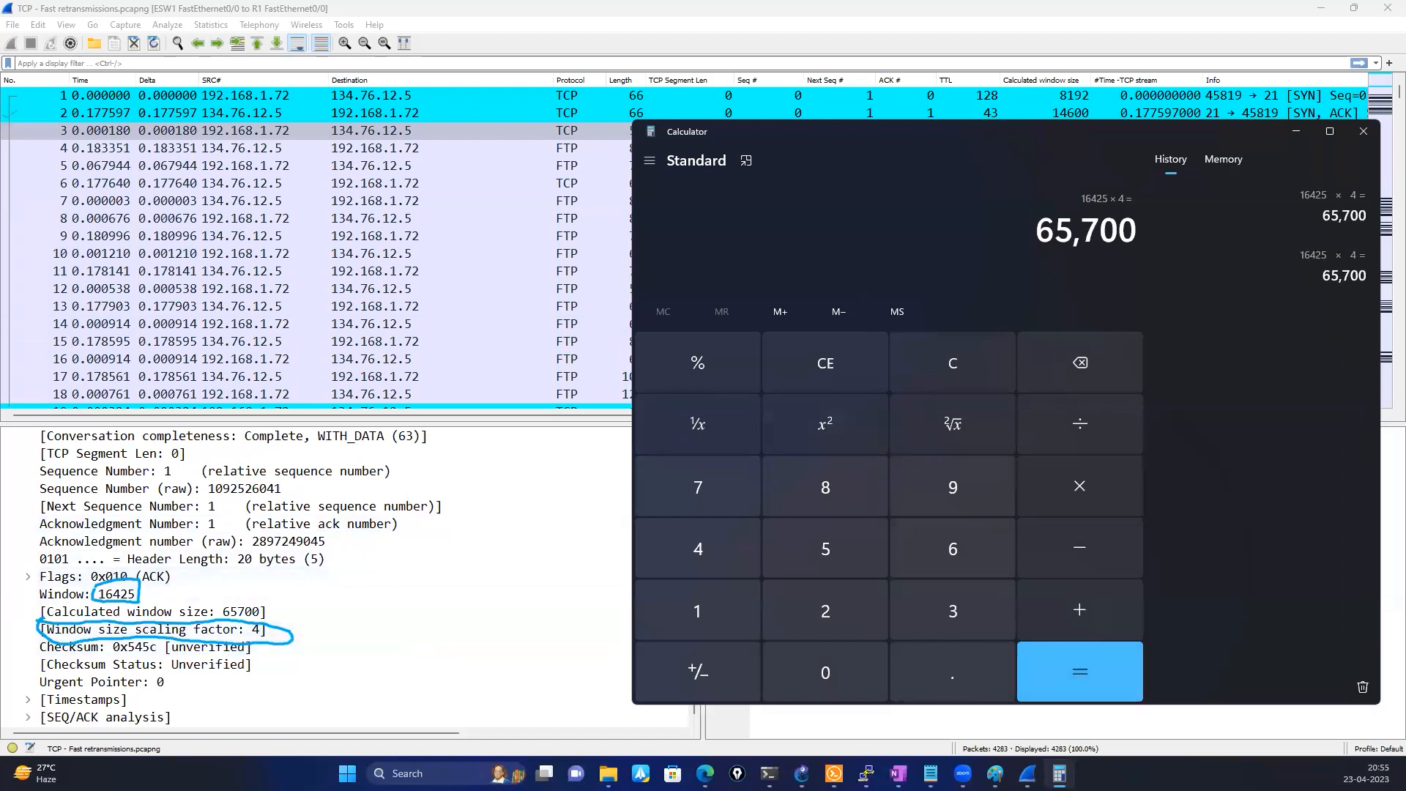
Circle the calculated window size in packet 3's details and the matching result in Calculator in pink
left_click(308, 641)
mouse_move(213, 588)
left_mouse_down()
mouse_move(289, 621)
mouse_move(192, 627)
left_mouse_up()
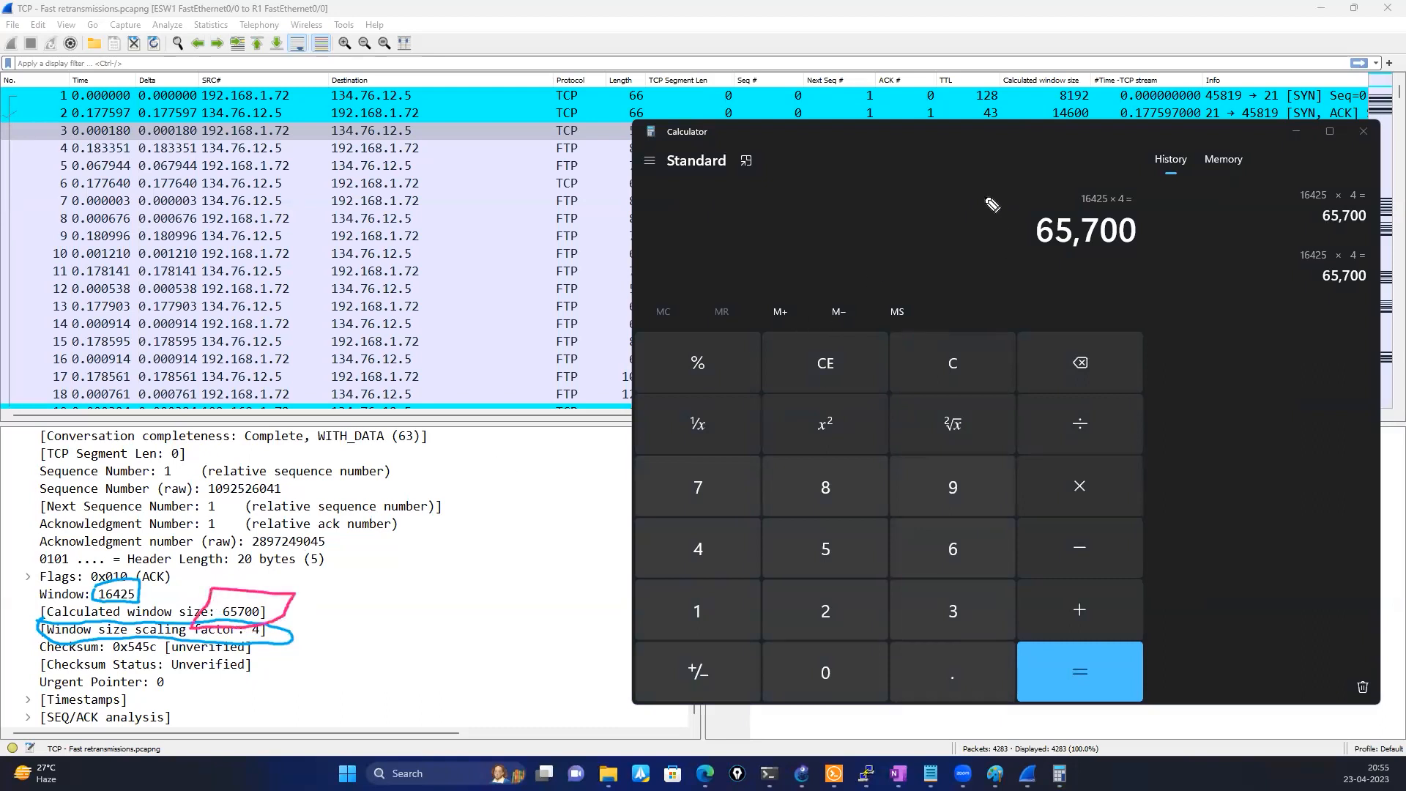
left_click_drag(984, 196, 1160, 167)
left_click_drag(1205, 306, 975, 180)
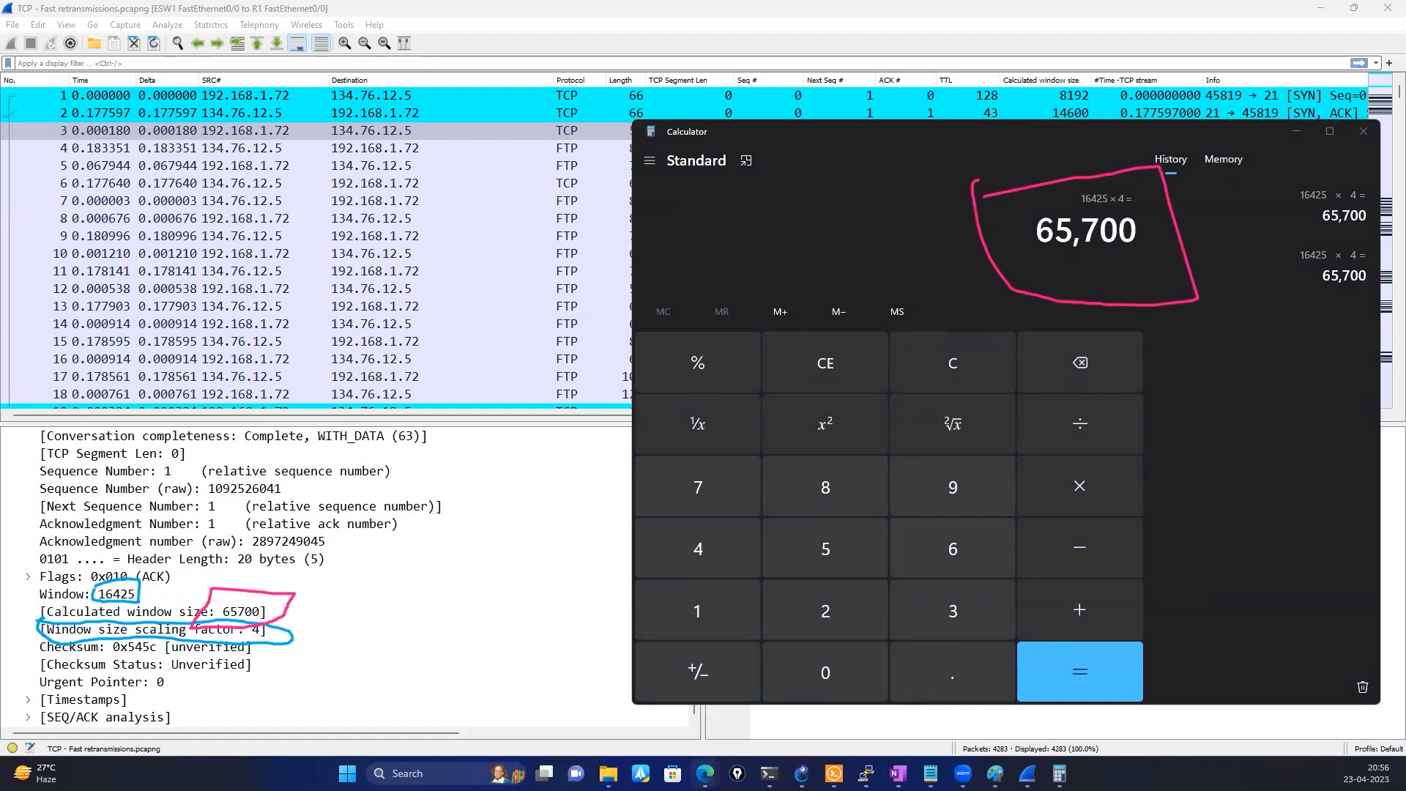
Switch to Paint and add the text "65700" on the outer side of the first rectangle
left_click(994, 773)
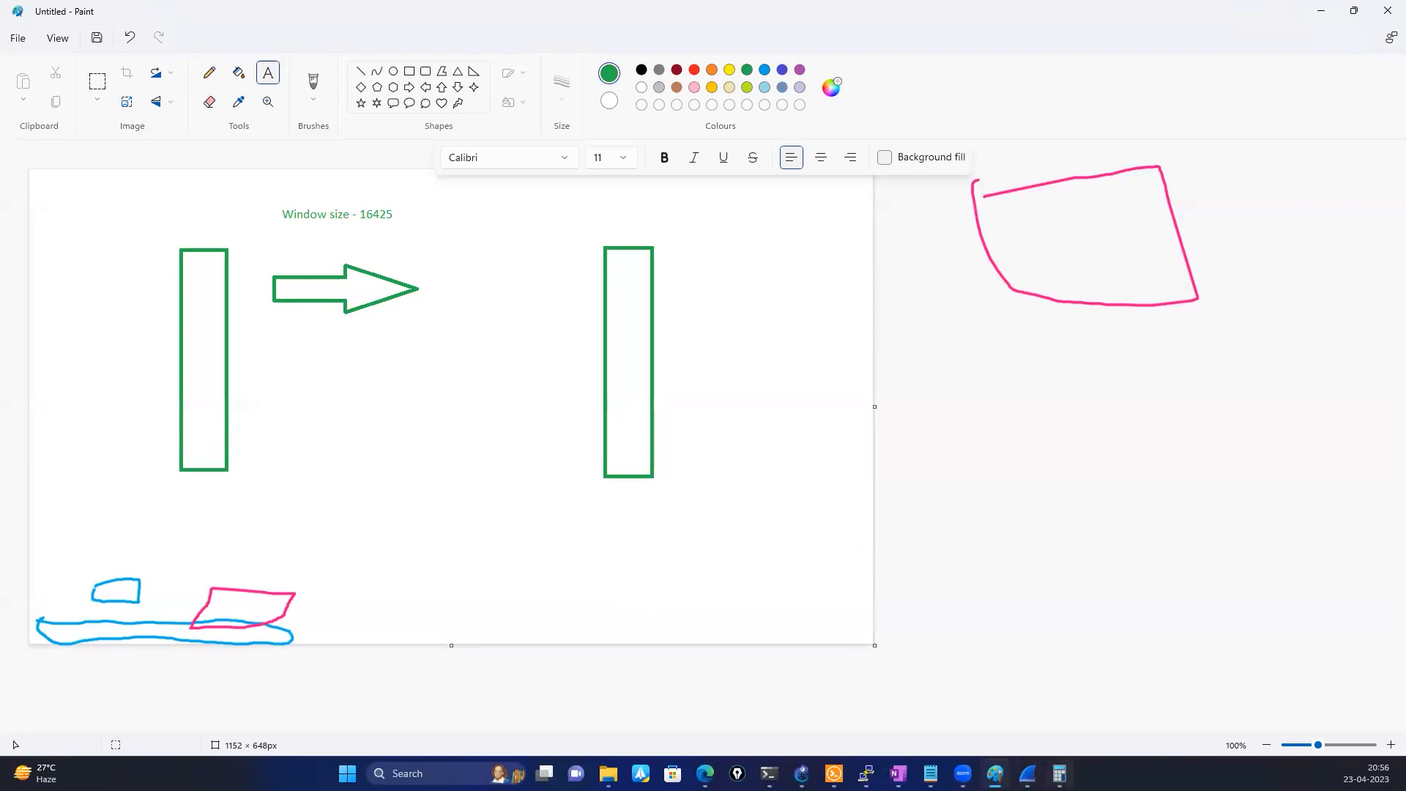
key("alt+Tab")
key("alt+Tab")
left_click(269, 73)
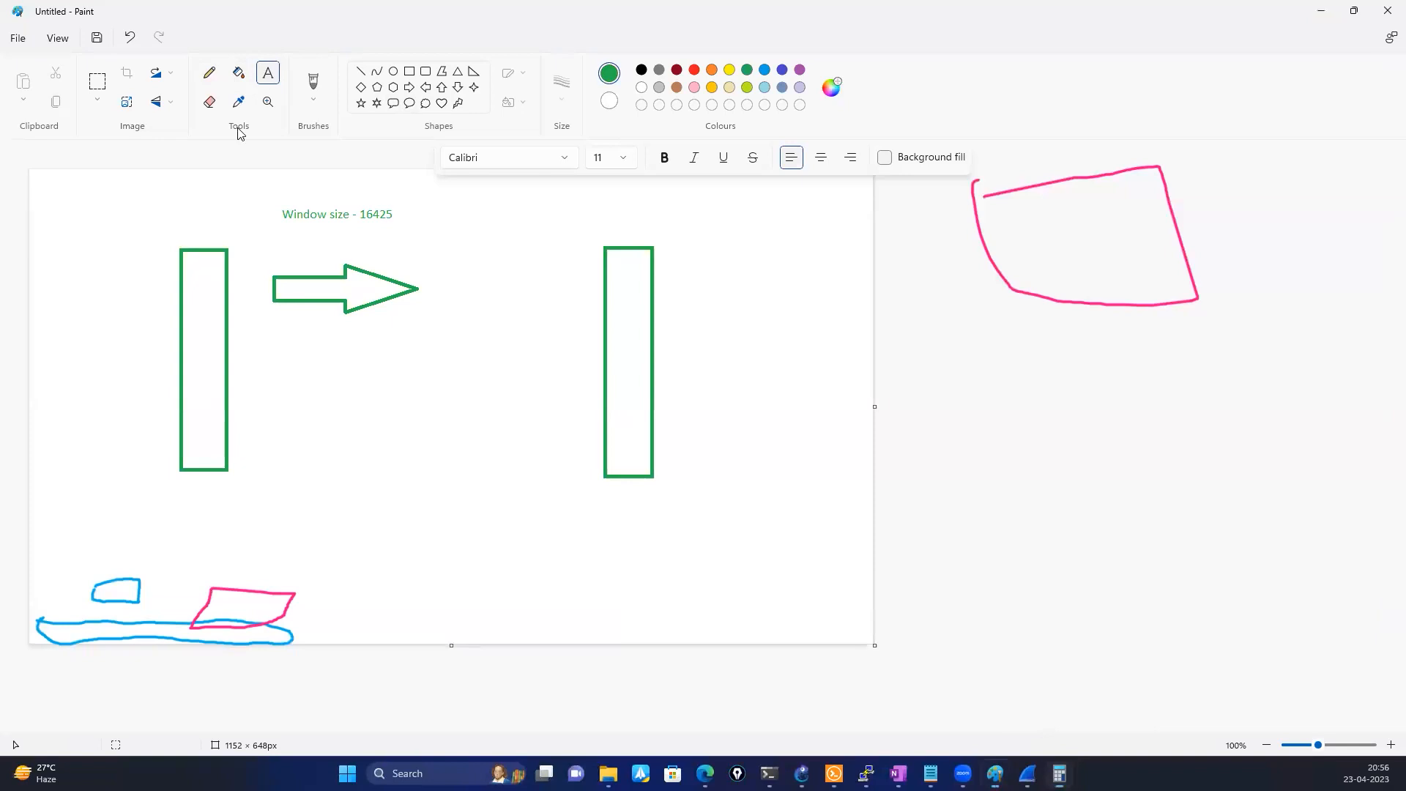
left_click(124, 400)
type("65700")
left_click(298, 455)
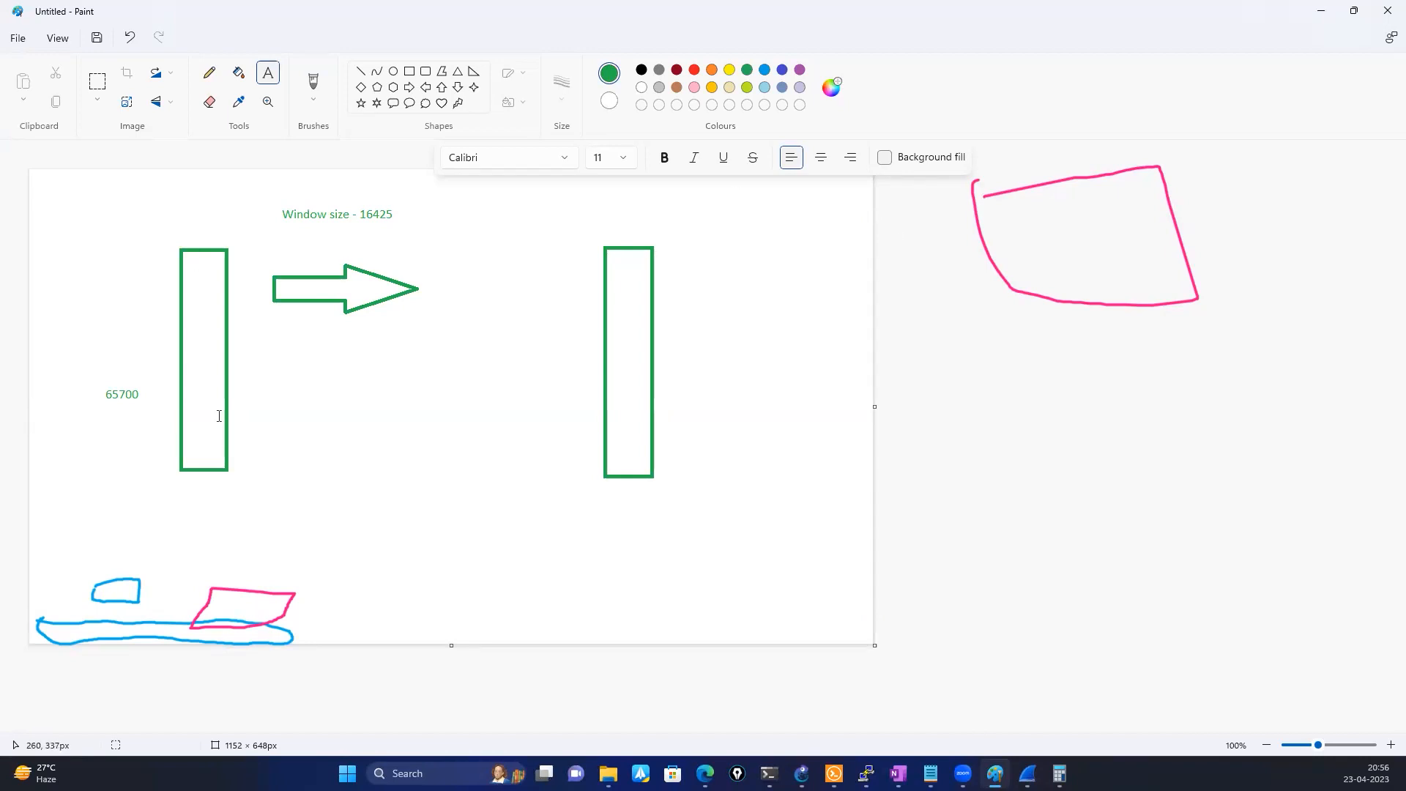
Draw a larger right-pointing block arrow about 404 × 103 px below the first arrow and label it "10 g"
left_click(410, 88)
left_click_drag(270, 416, 564, 490)
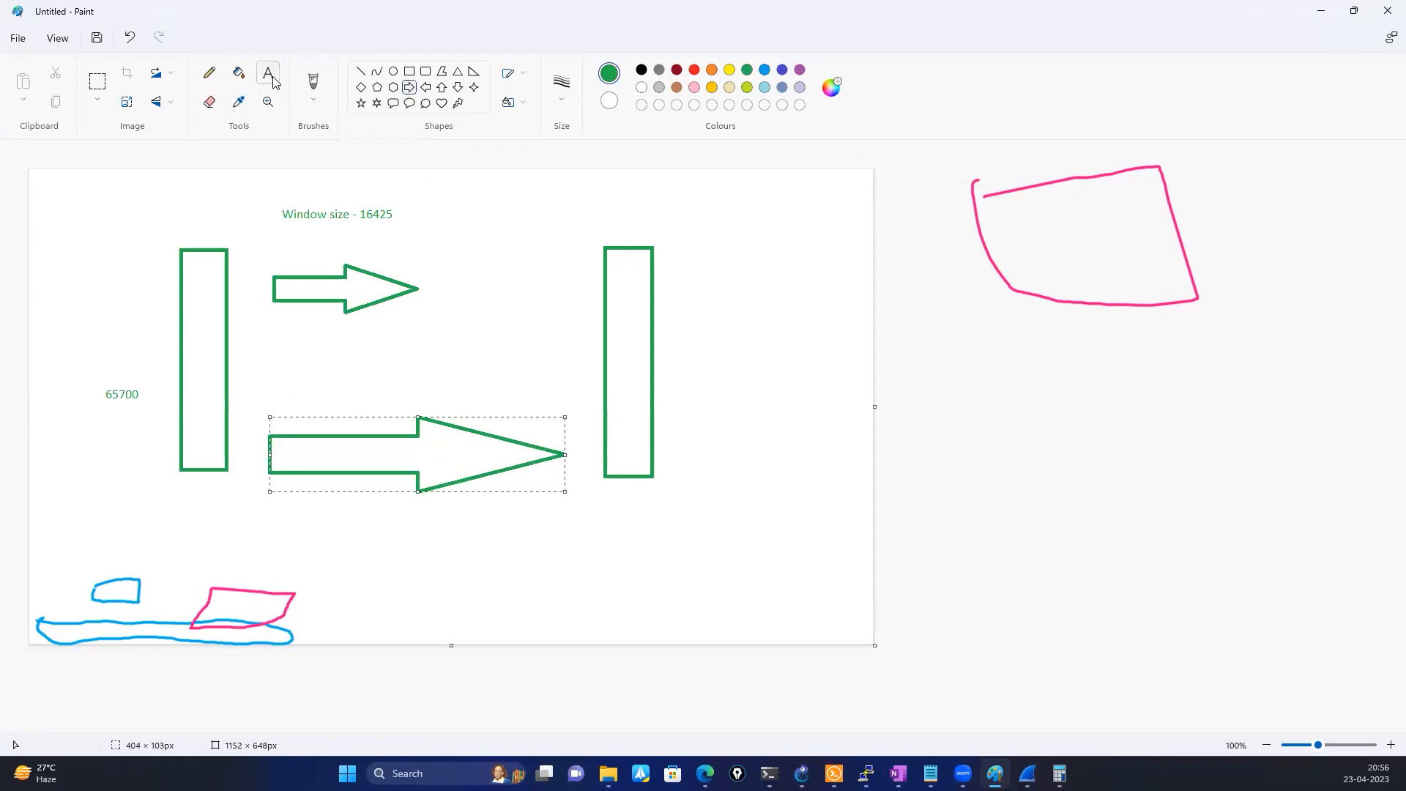
left_click(387, 401)
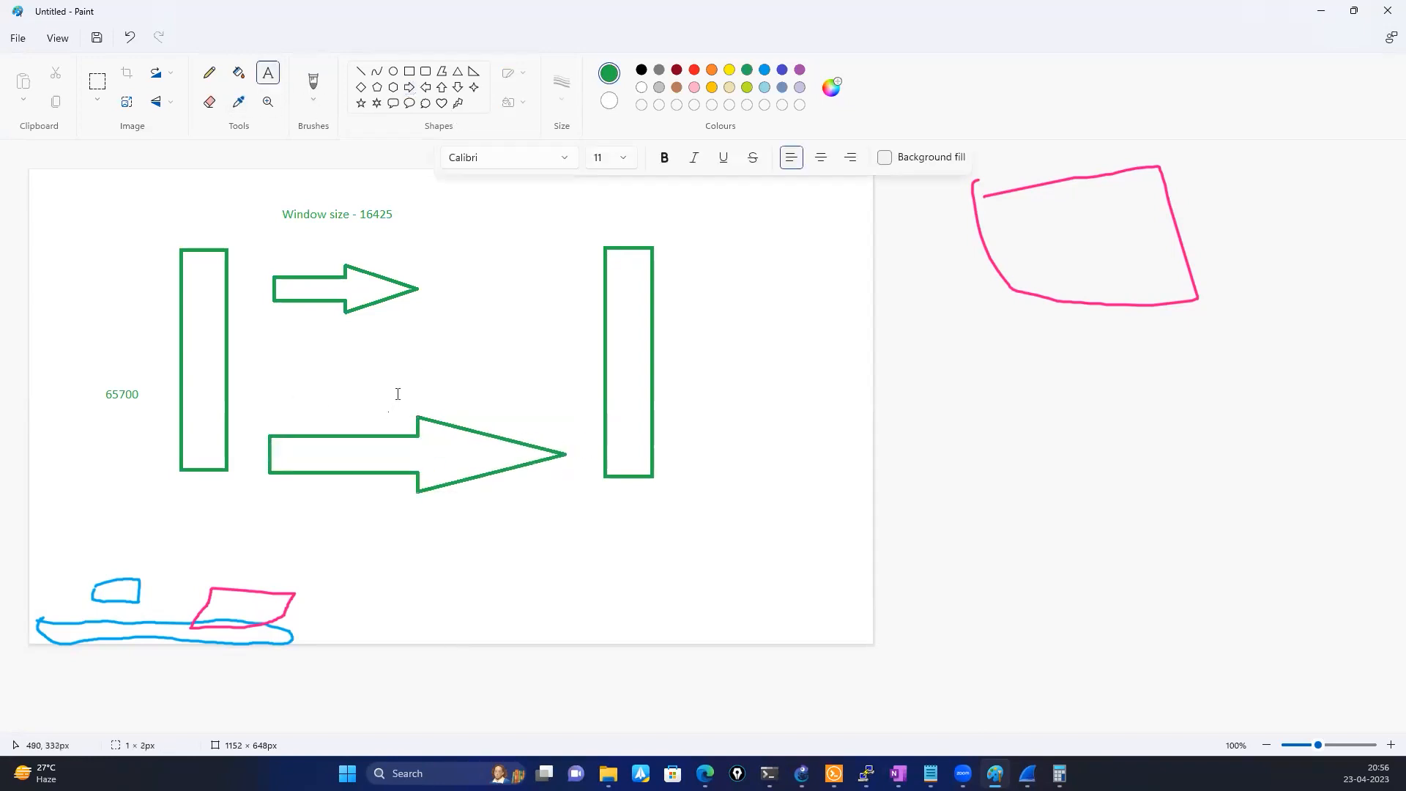
type("10 g")
Add the text "MAX size - 1g" beside the first rectangle, above the 65700 label
left_click(126, 257)
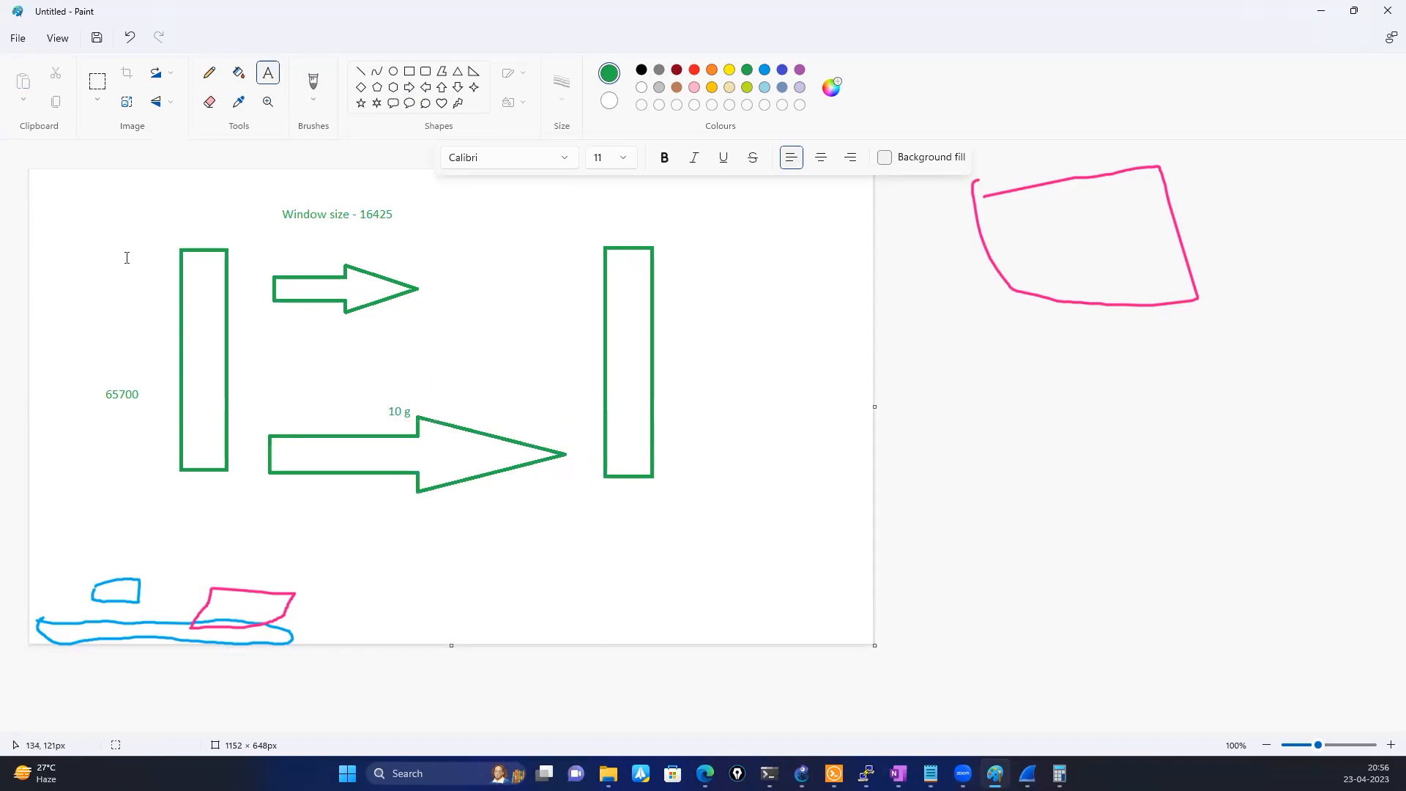
left_click(86, 300)
type("MAX z")
key("BackSpace")
type("size - 1g")
left_click(176, 389)
left_click(415, 669)
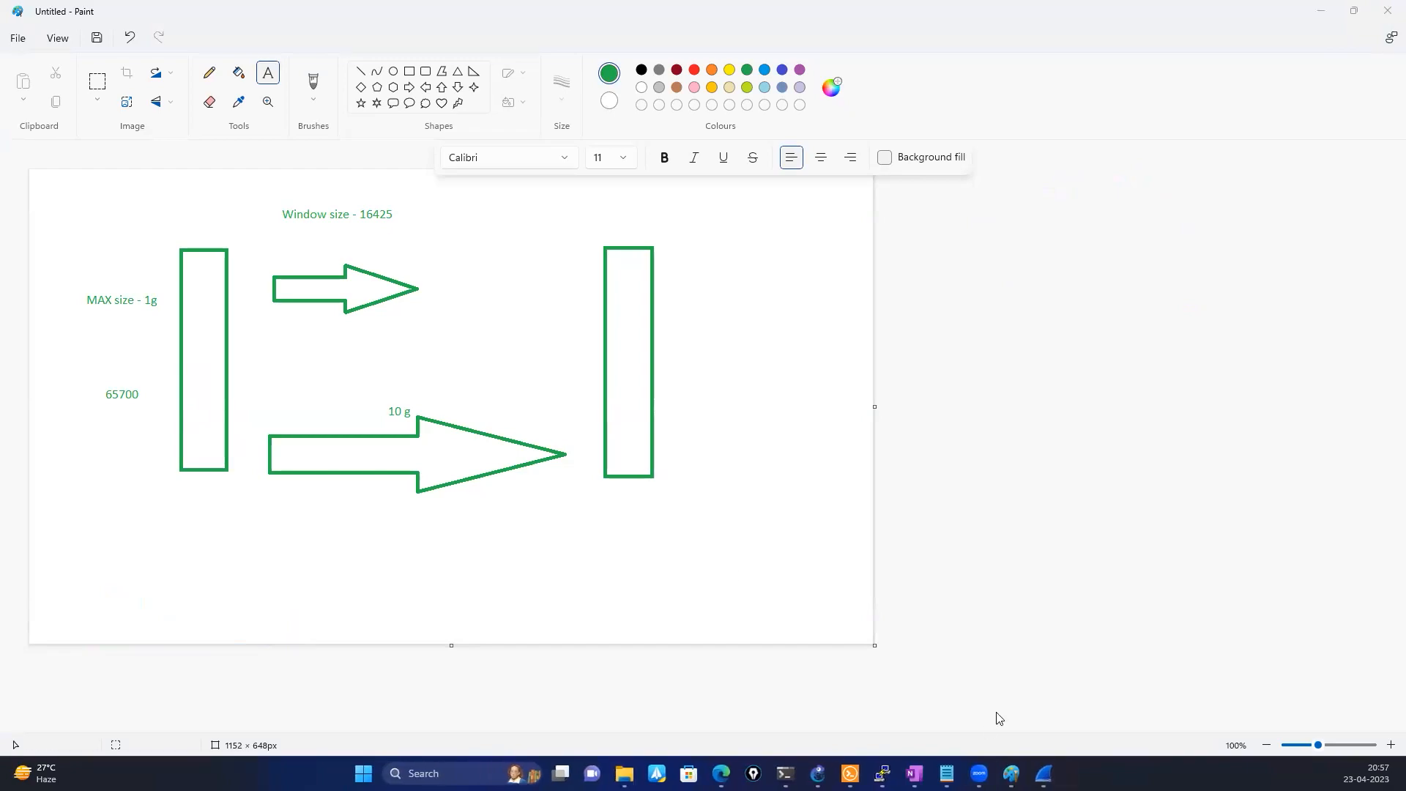
Switch to Wireshark and select packet 8 to show its window values
mouse_move(1043, 775)
left_click(1026, 722)
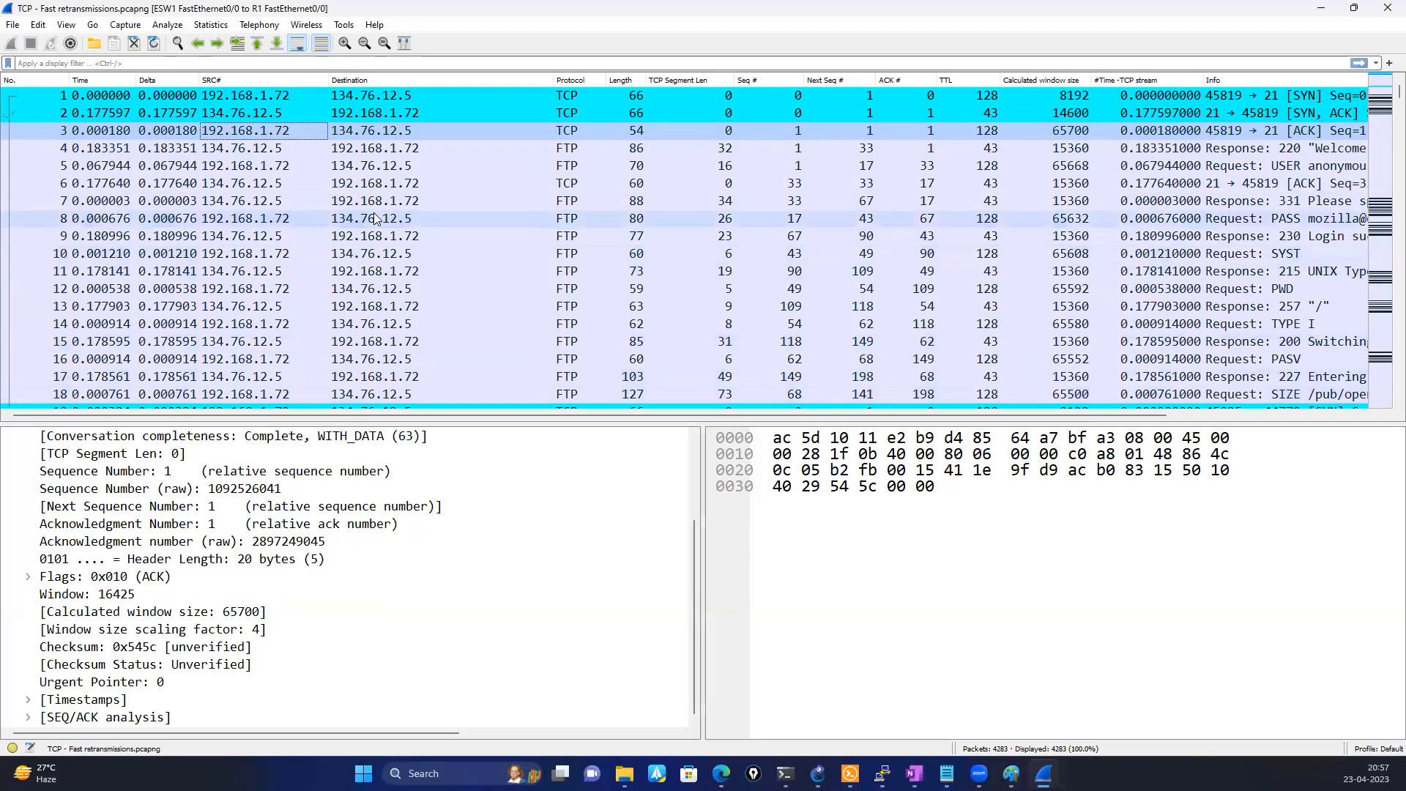
left_click(221, 220)
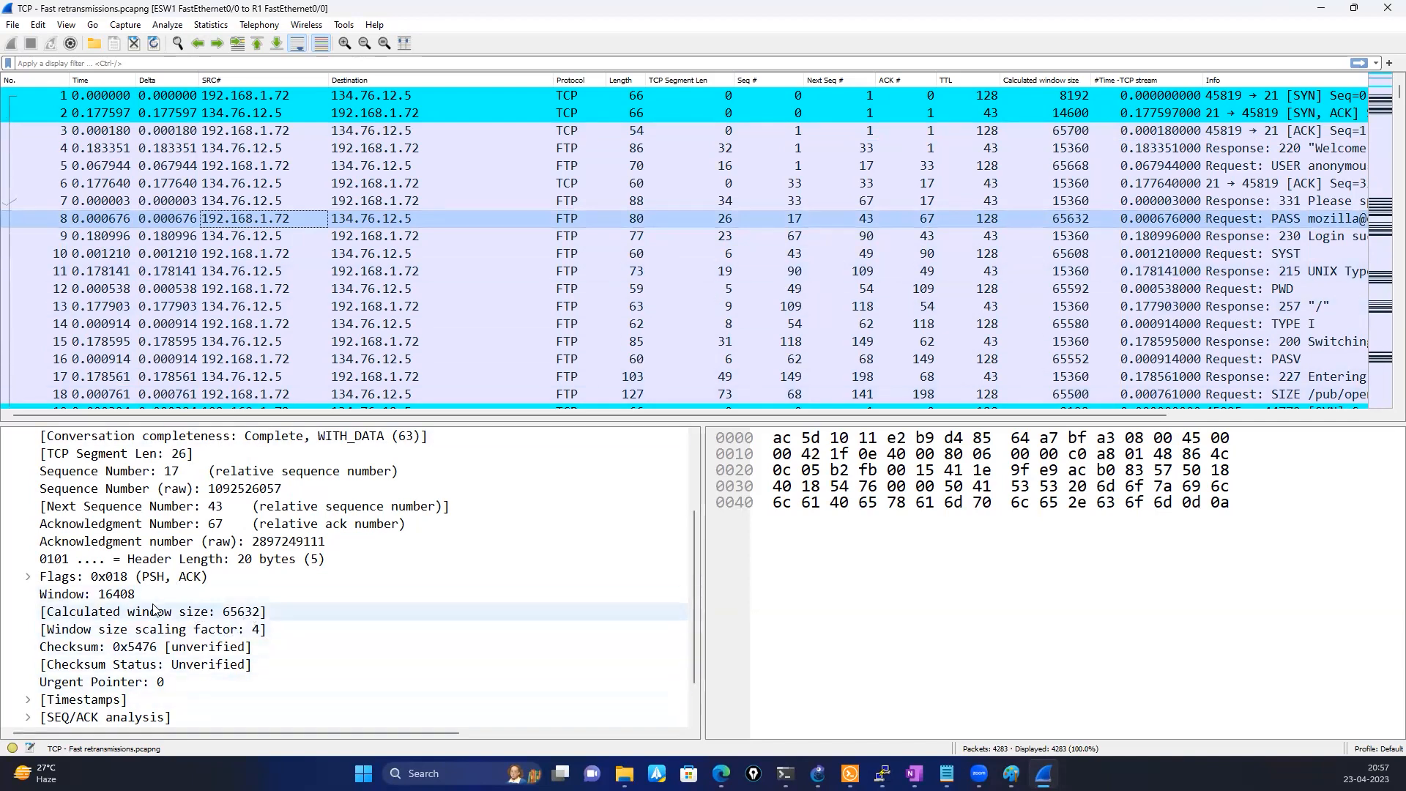
Bring up Calculator and multiply packet 8's window value 16408 by the scaling factor 4
mouse_move(946, 774)
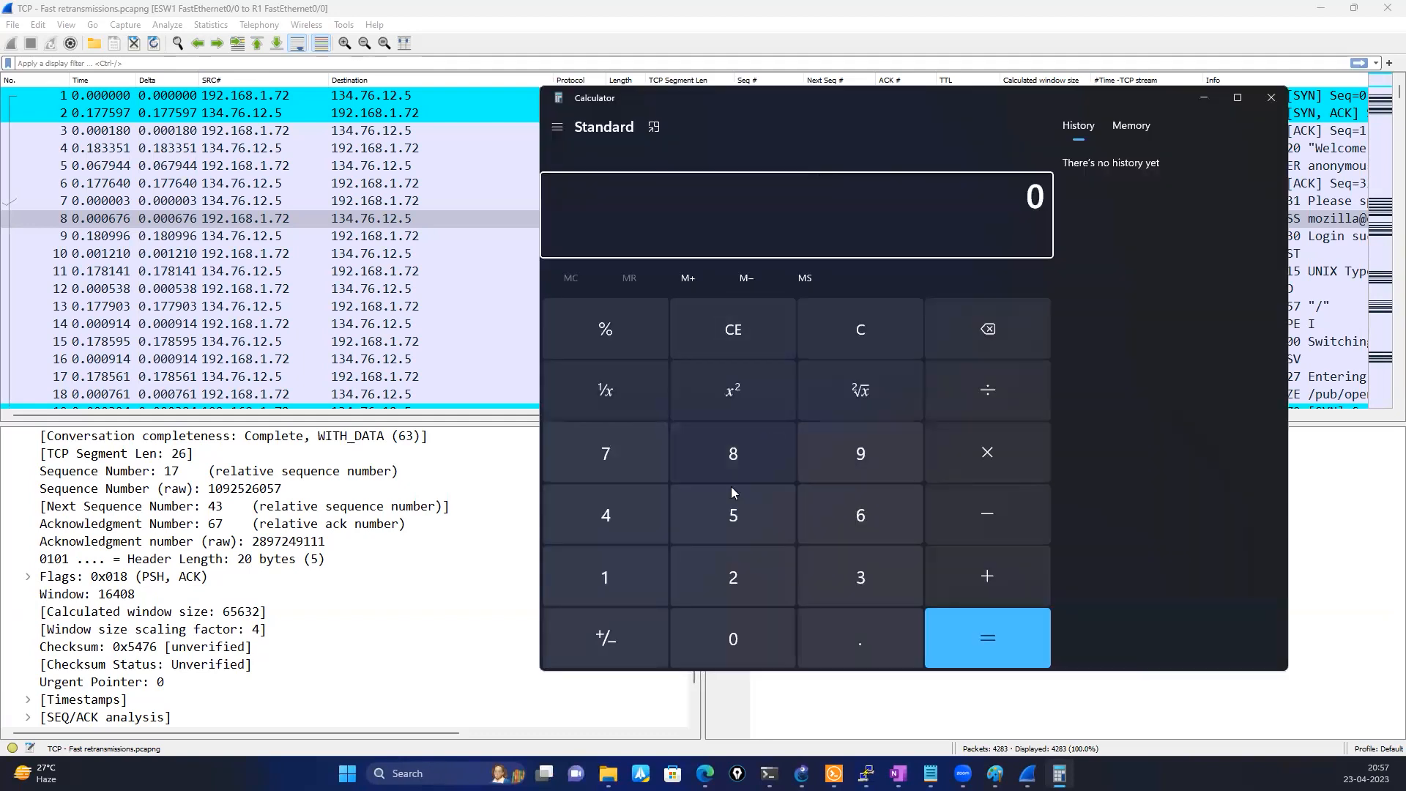
left_click(590, 565)
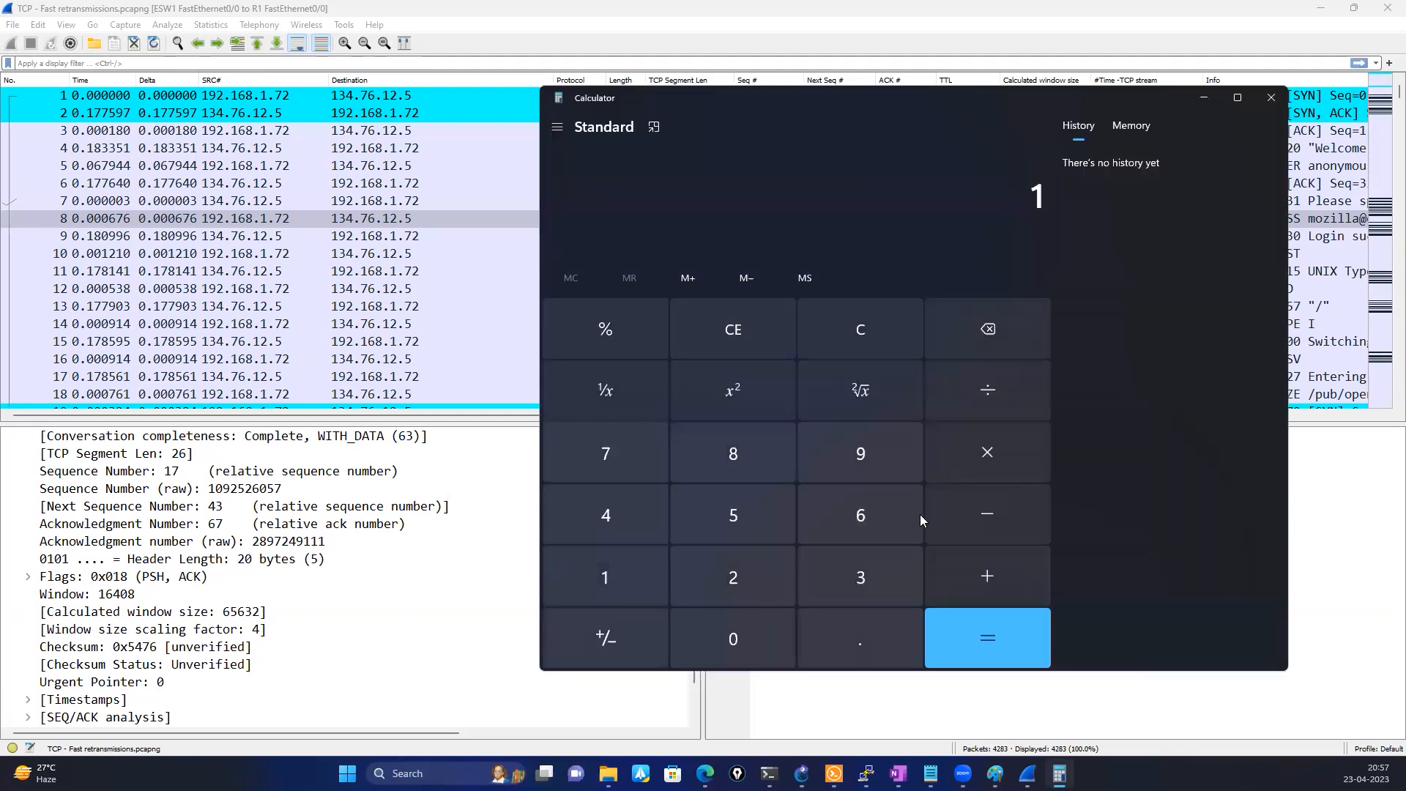
left_click(857, 512)
left_click(624, 503)
left_click(730, 635)
left_click(739, 461)
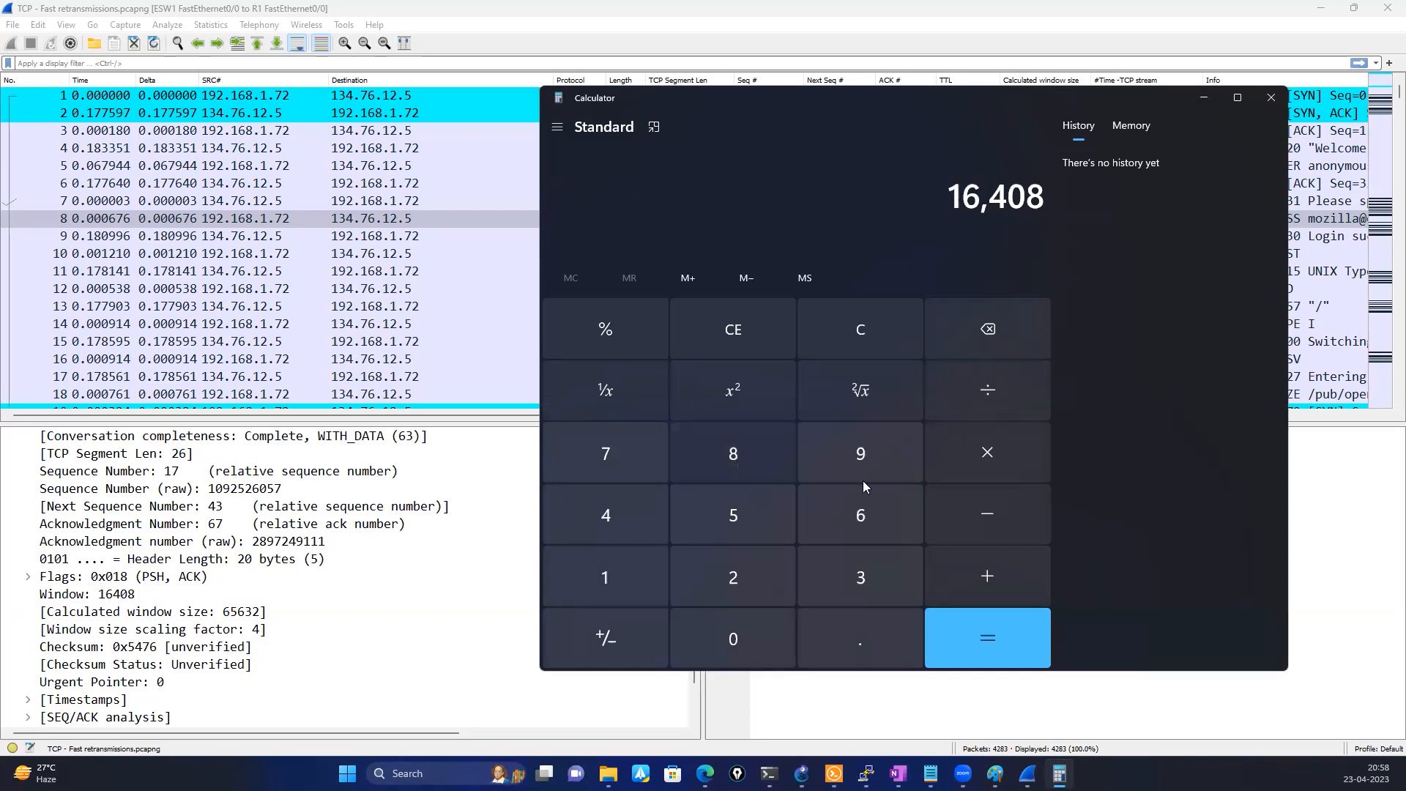
left_click(1015, 447)
left_click(611, 525)
left_click(978, 639)
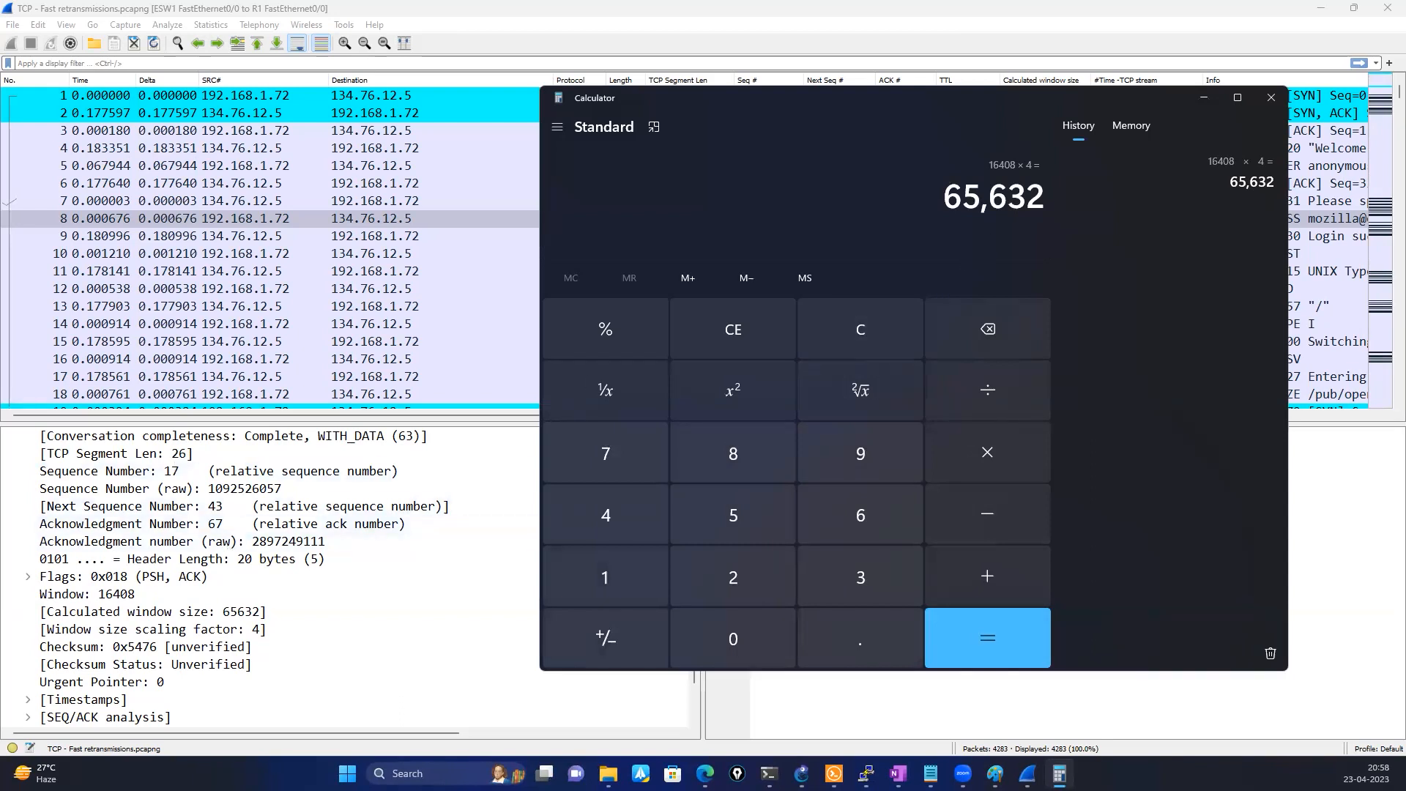
Mark the calculated window size in packet 8's details with pink freehand strokes and minimize Calculator
left_click(410, 520)
mouse_move(230, 595)
left_mouse_down()
mouse_move(307, 596)
mouse_move(255, 633)
mouse_move(26, 634)
mouse_move(274, 606)
mouse_move(273, 648)
mouse_move(315, 571)
mouse_move(220, 578)
mouse_move(136, 610)
mouse_move(168, 624)
left_mouse_up()
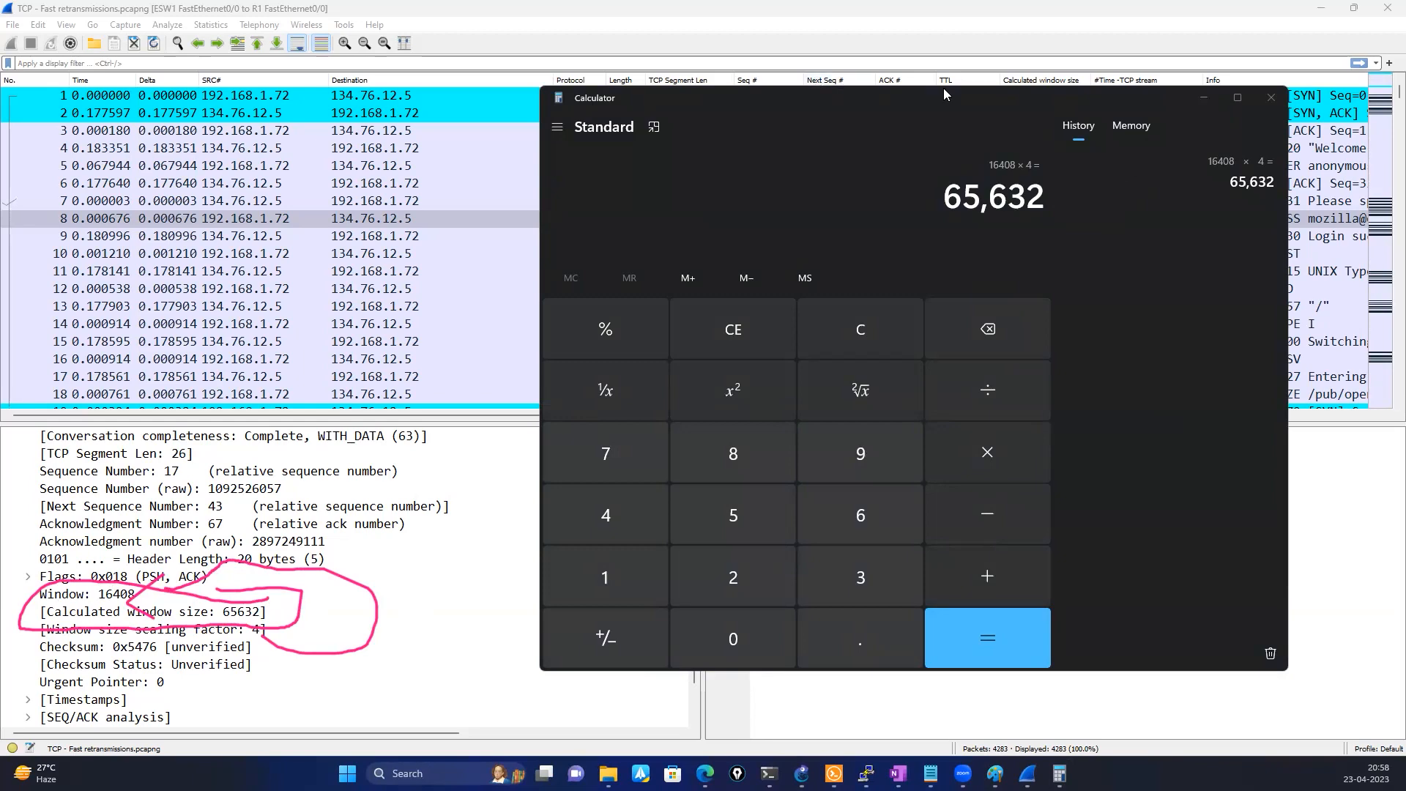
left_click(1203, 97)
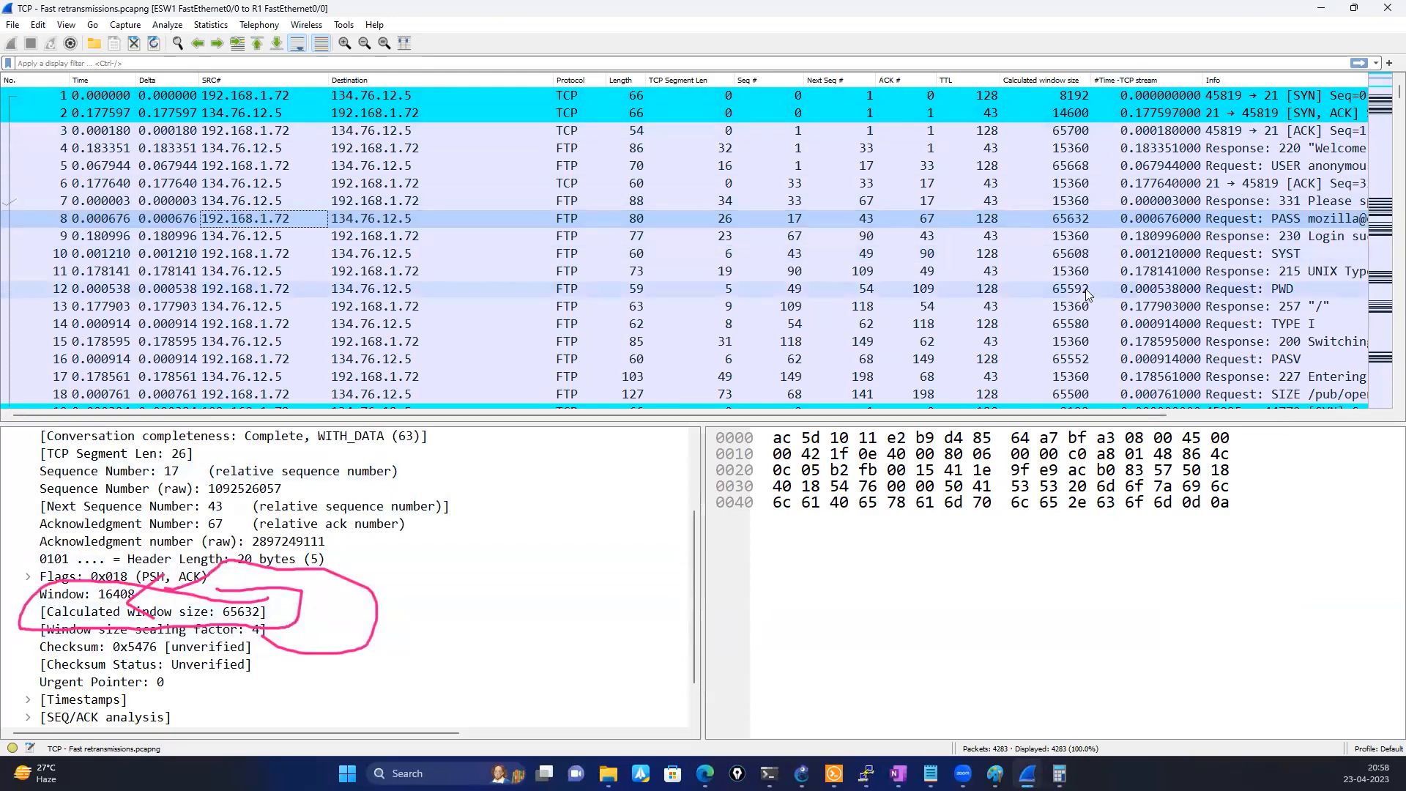
Select the duplicate ACK packet 39 and highlight its SACK 5841-11681 TCP option in the details
scroll(1087, 295, "down", 11)
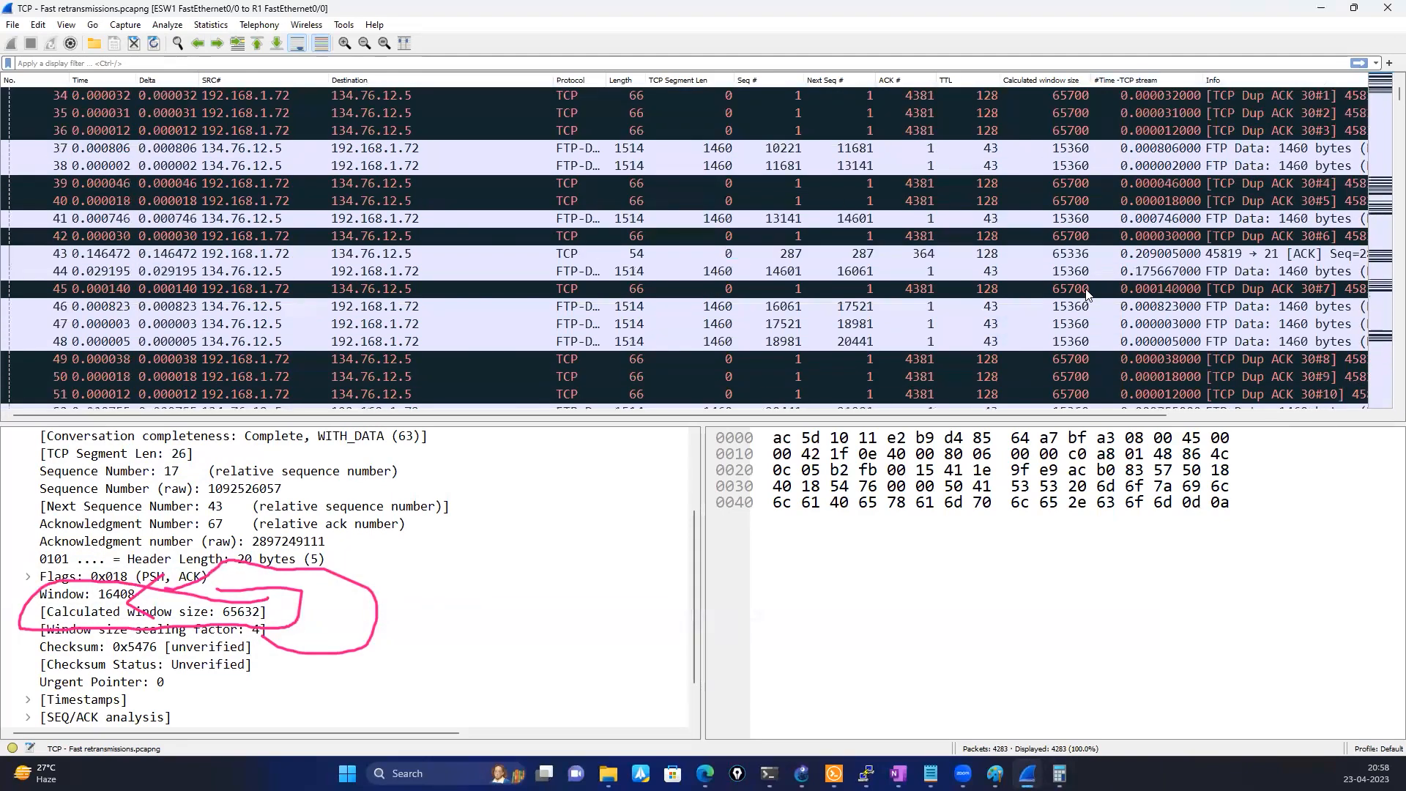
scroll(1086, 295, "down", 2)
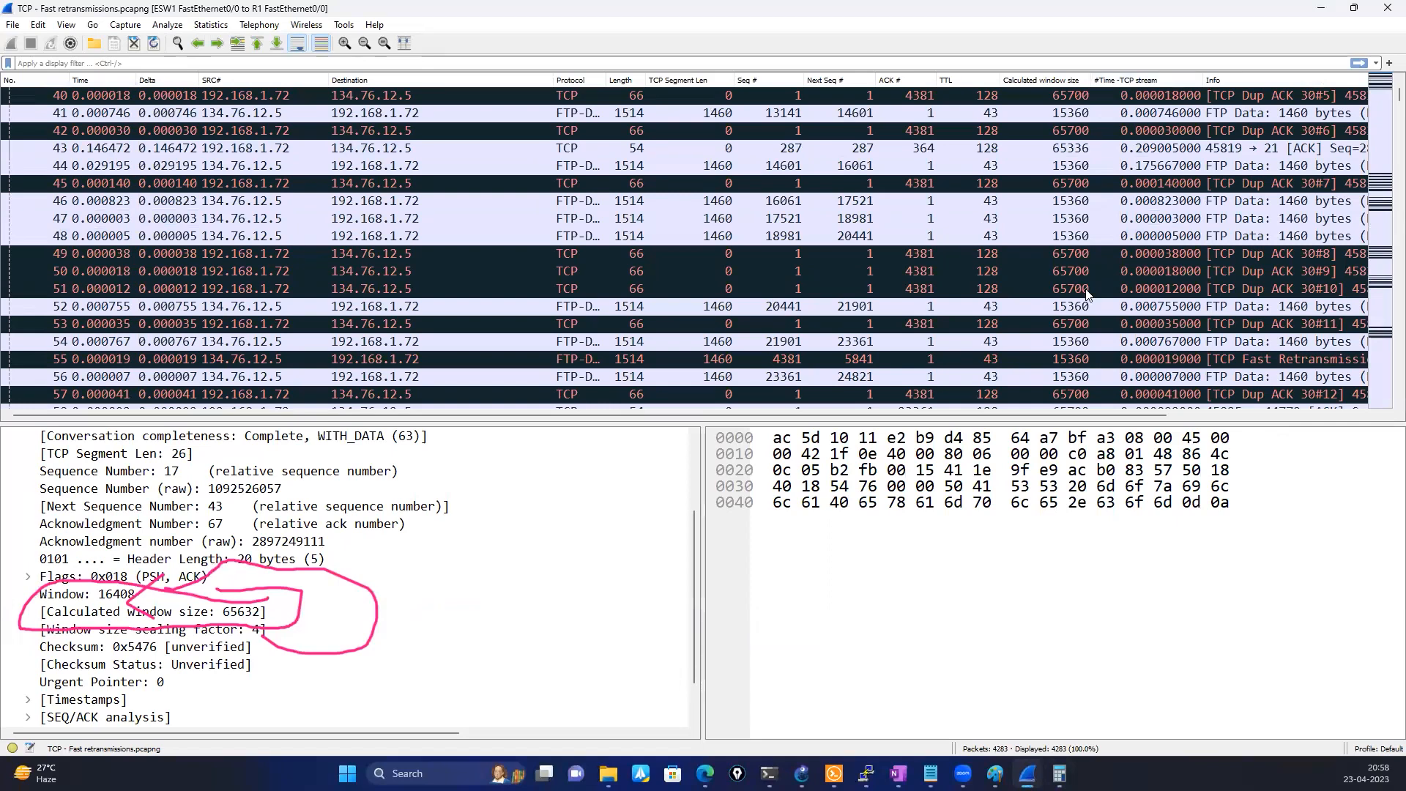
scroll(1086, 295, "up", 1)
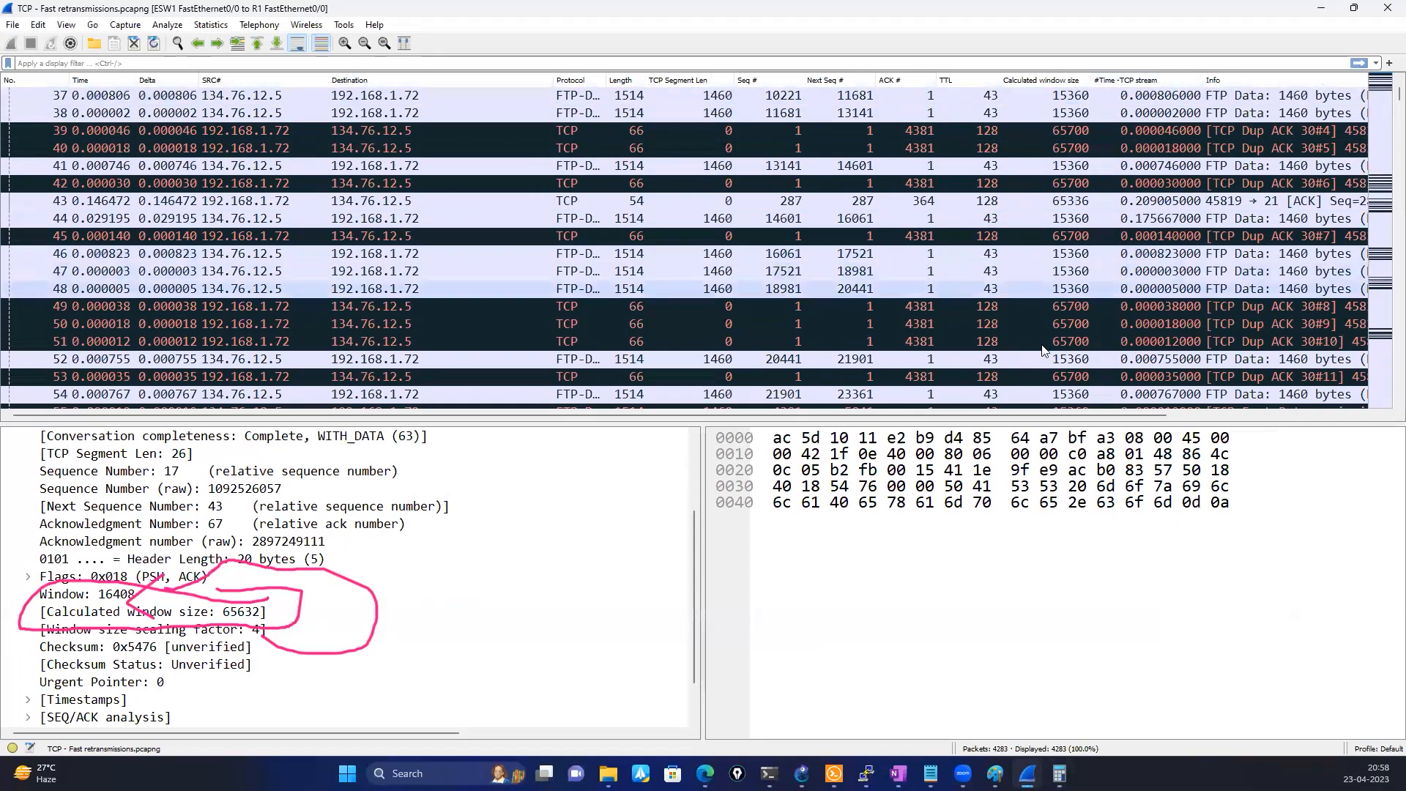
left_click(1066, 130)
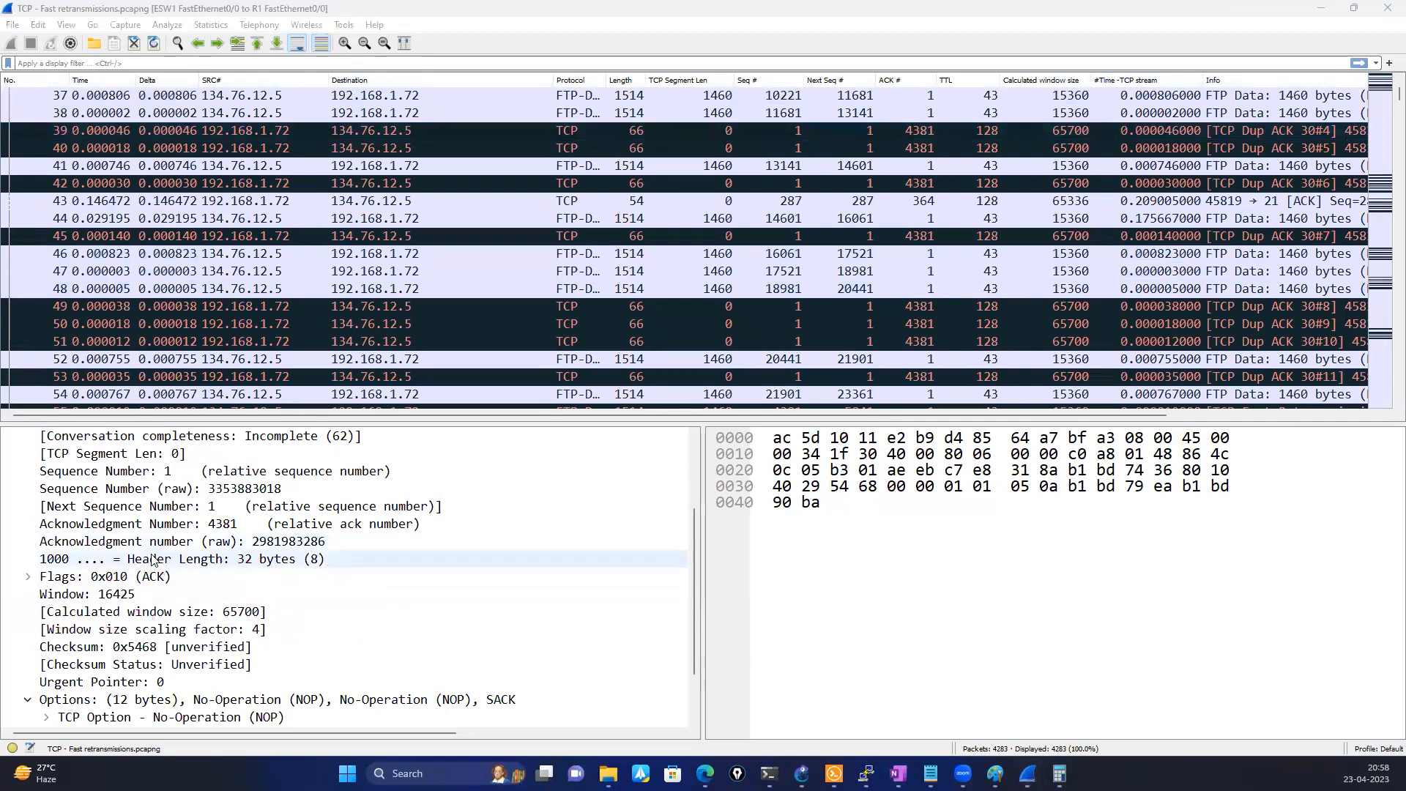
scroll(147, 706, "down", 2)
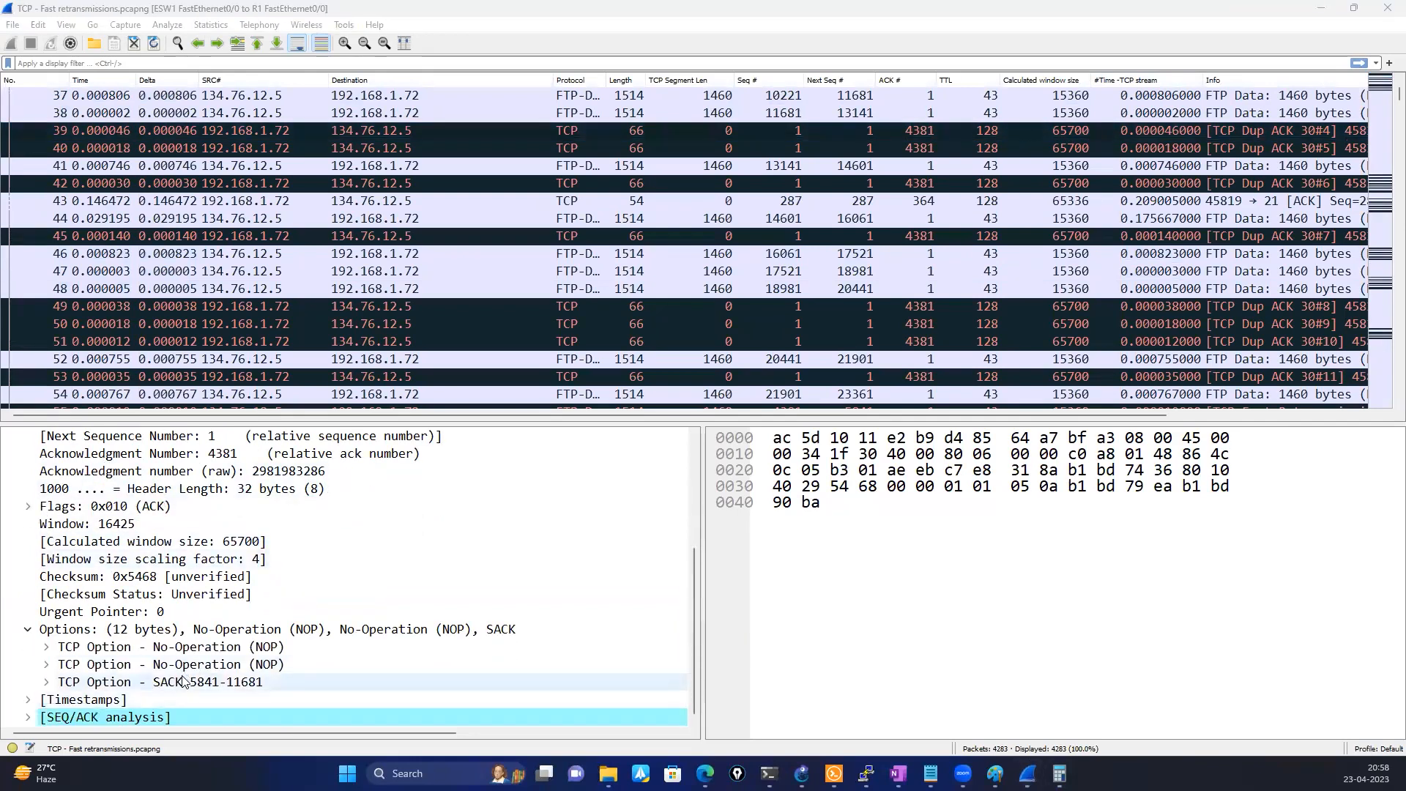
left_click(237, 683)
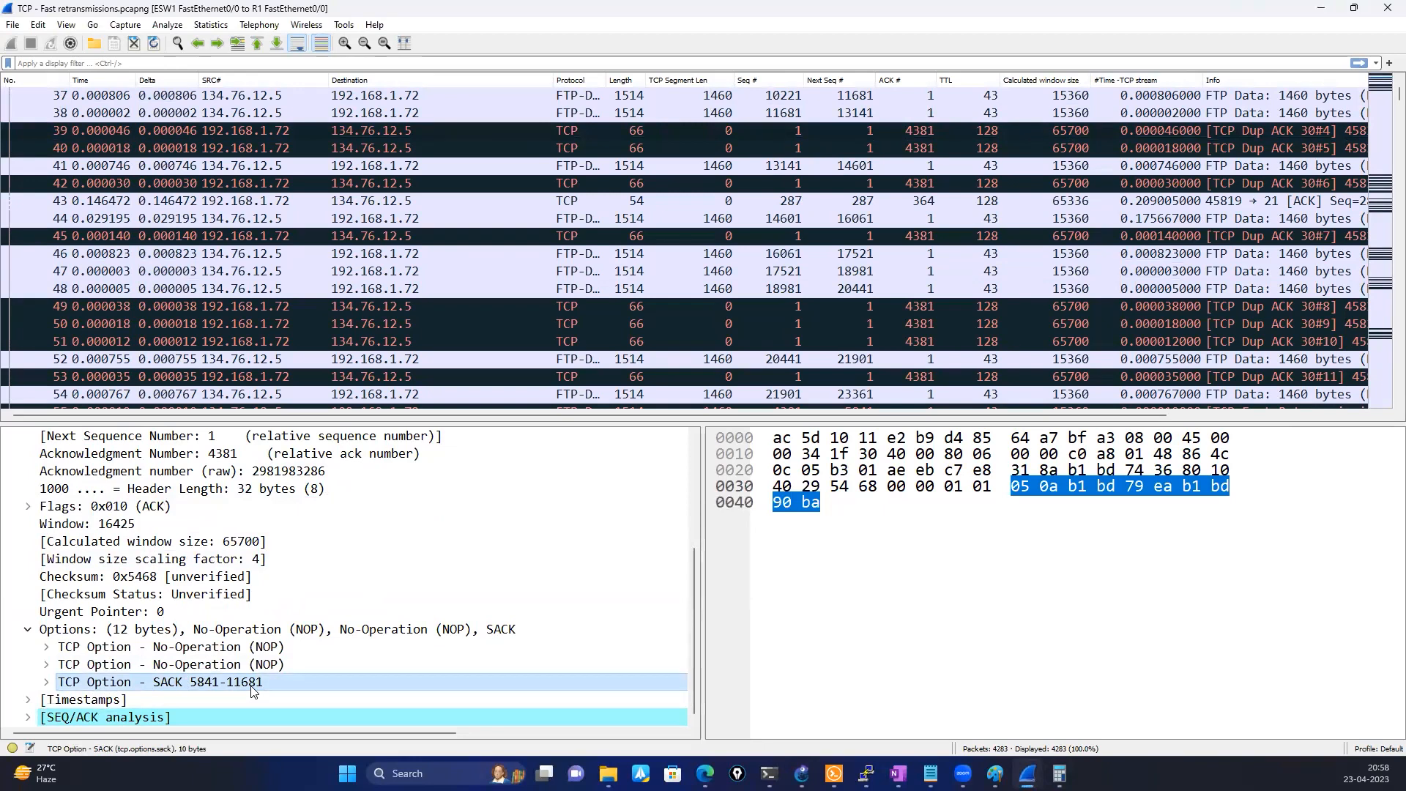
Examine the packets before and around the duplicate ACKs, comparing their sequence numbers, segment lengths and calculated window sizes
scroll(529, 289, "up", 2)
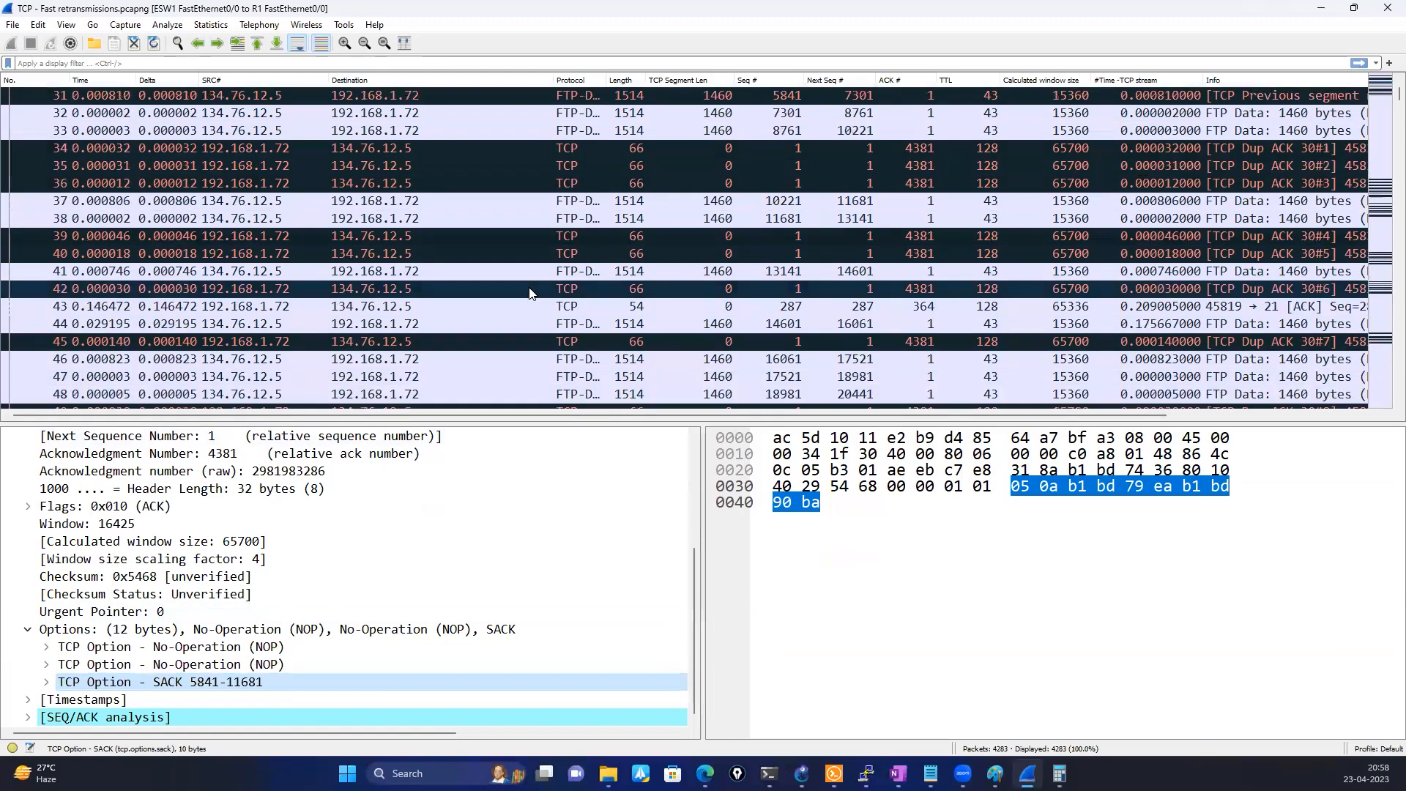
scroll(530, 292, "up", 2)
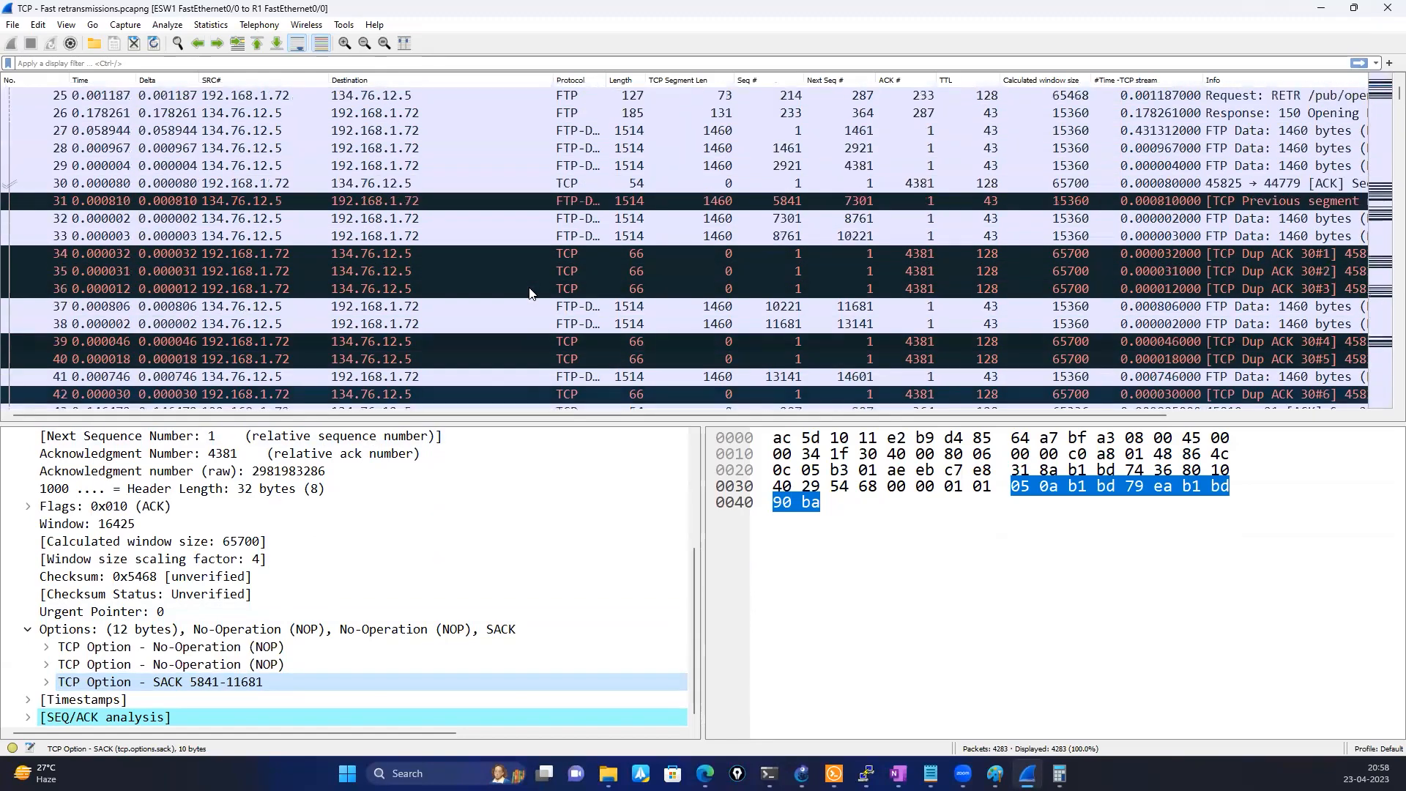
scroll(530, 293, "up", 6)
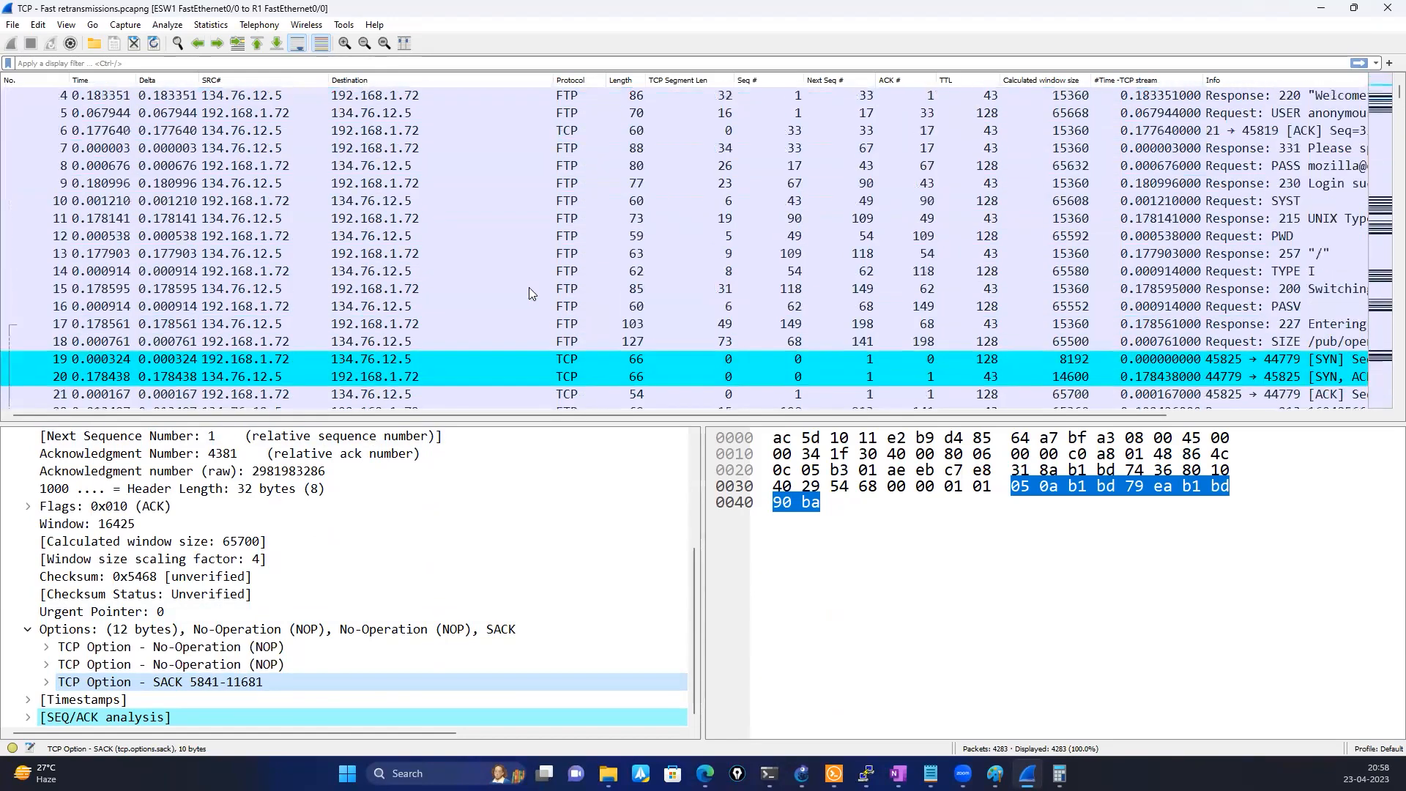
scroll(530, 293, "down", 3)
scroll(530, 293, "down", 3)
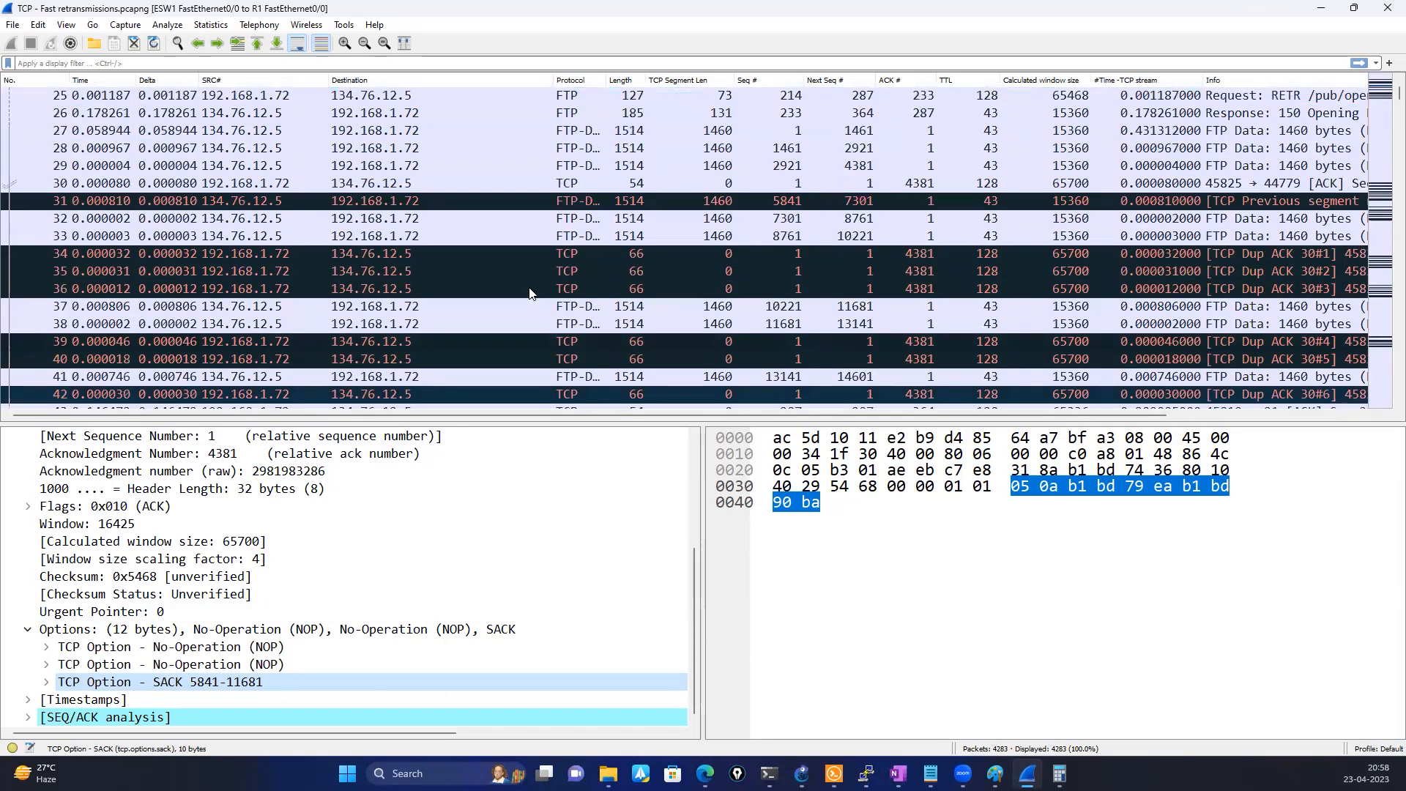
scroll(530, 293, "up", 2)
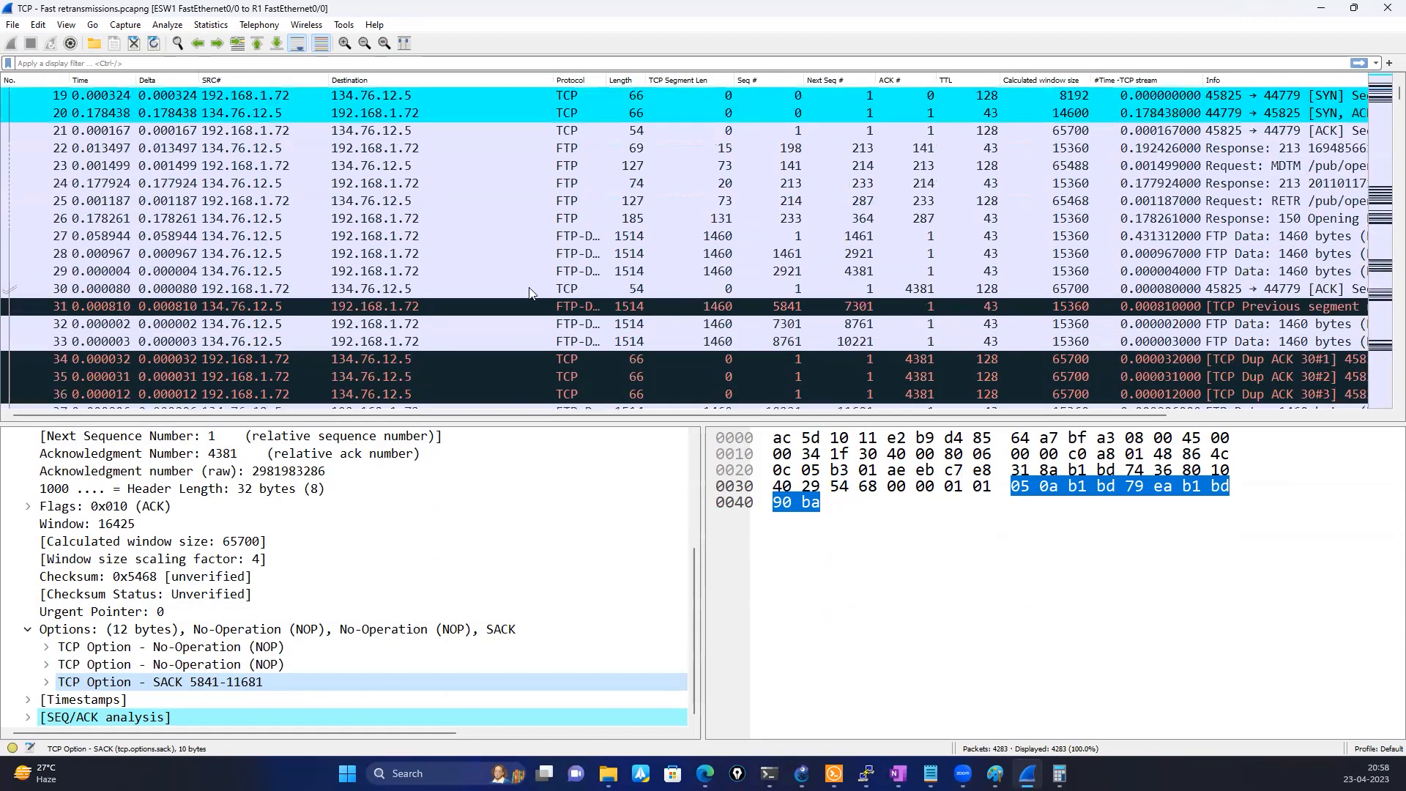
scroll(530, 292, "down", 4)
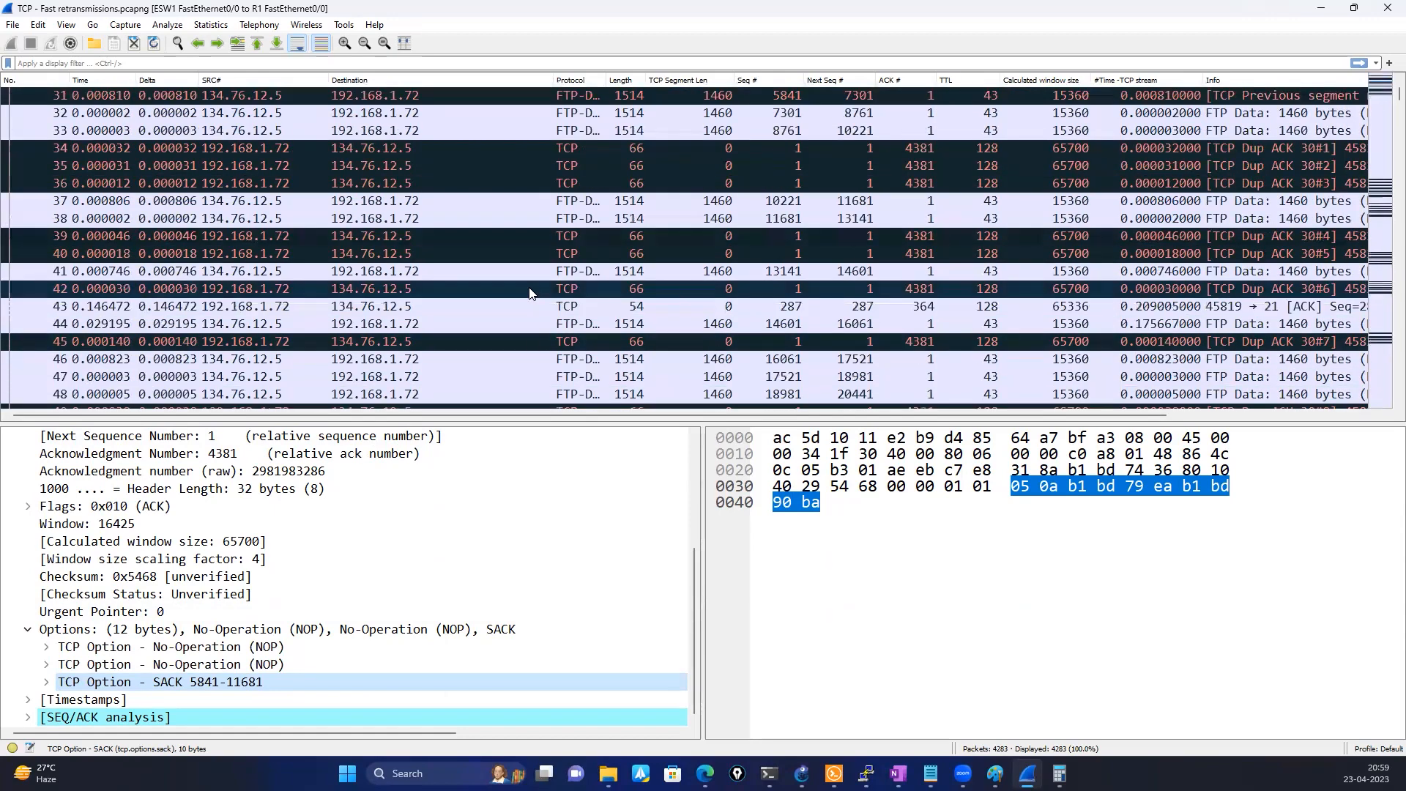
Select packet 31, circle the sequence numbers of packets 31 and 32 in pink, and check the full Info text of the surrounding packets
left_click(709, 103)
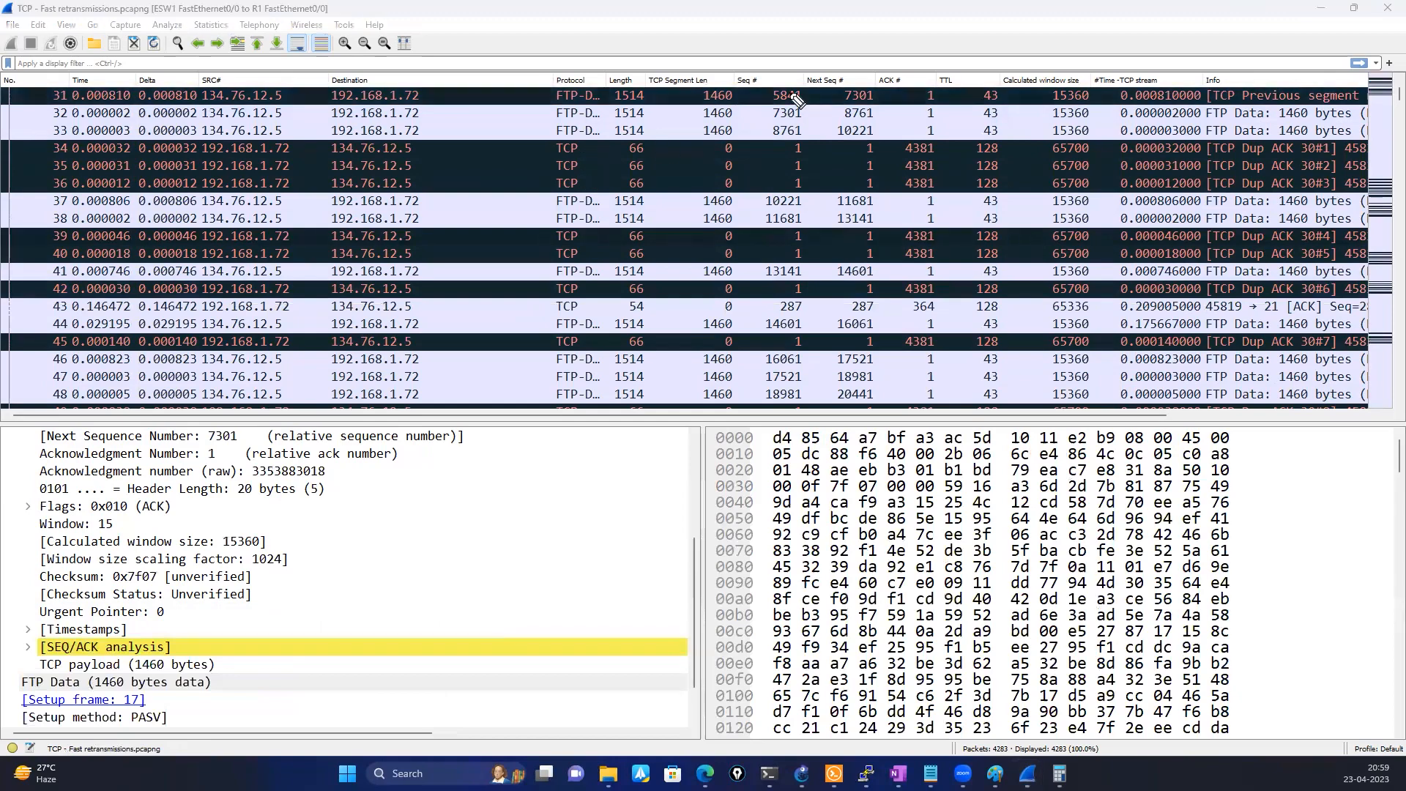
mouse_move(790, 82)
left_mouse_down()
mouse_move(789, 126)
mouse_move(811, 103)
mouse_move(790, 80)
left_mouse_up()
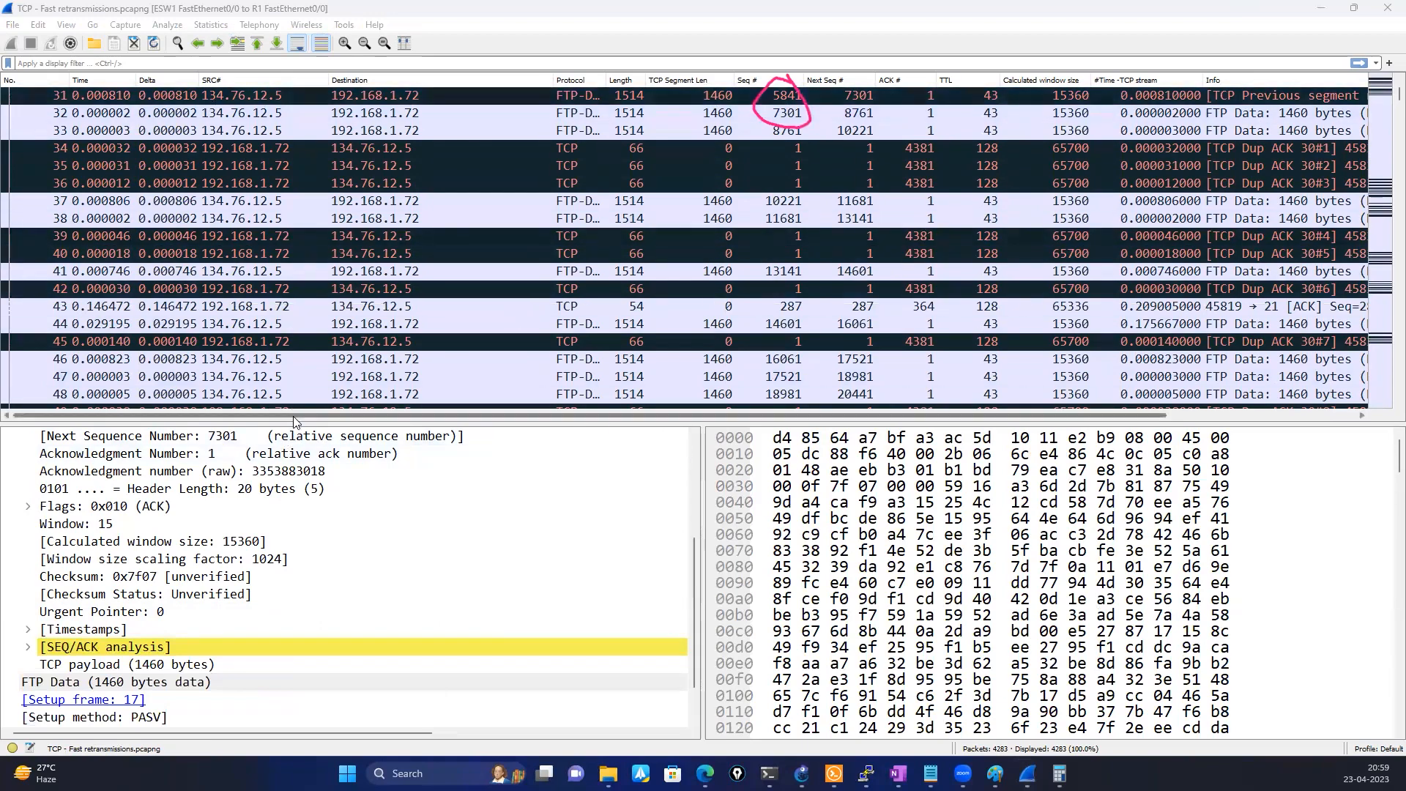
left_click_drag(422, 415, 563, 416)
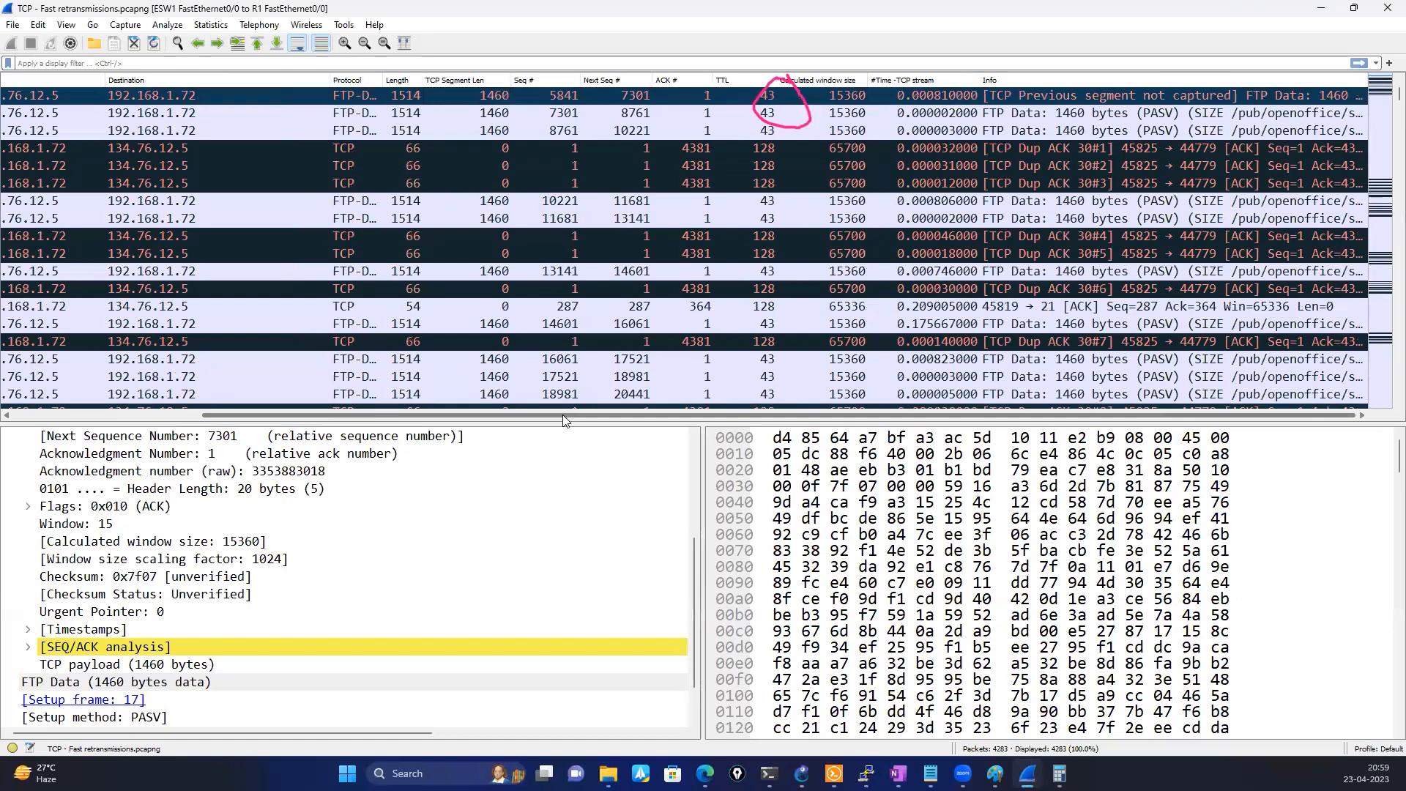
left_click_drag(563, 415, 268, 394)
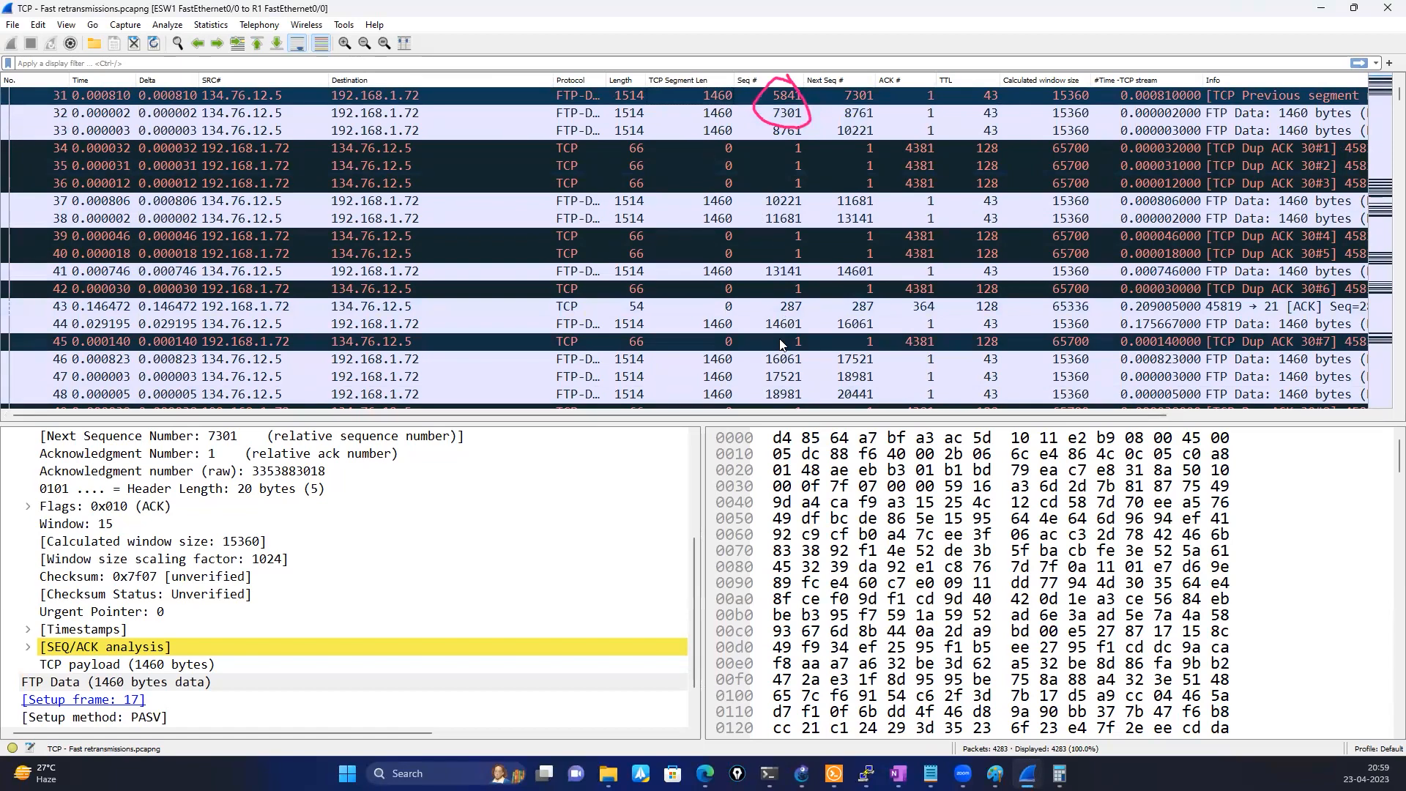
Examine the further duplicate ACKs and fast retransmissions down to about packet 210, and clear the pink annotation
scroll(780, 344, "down", 1)
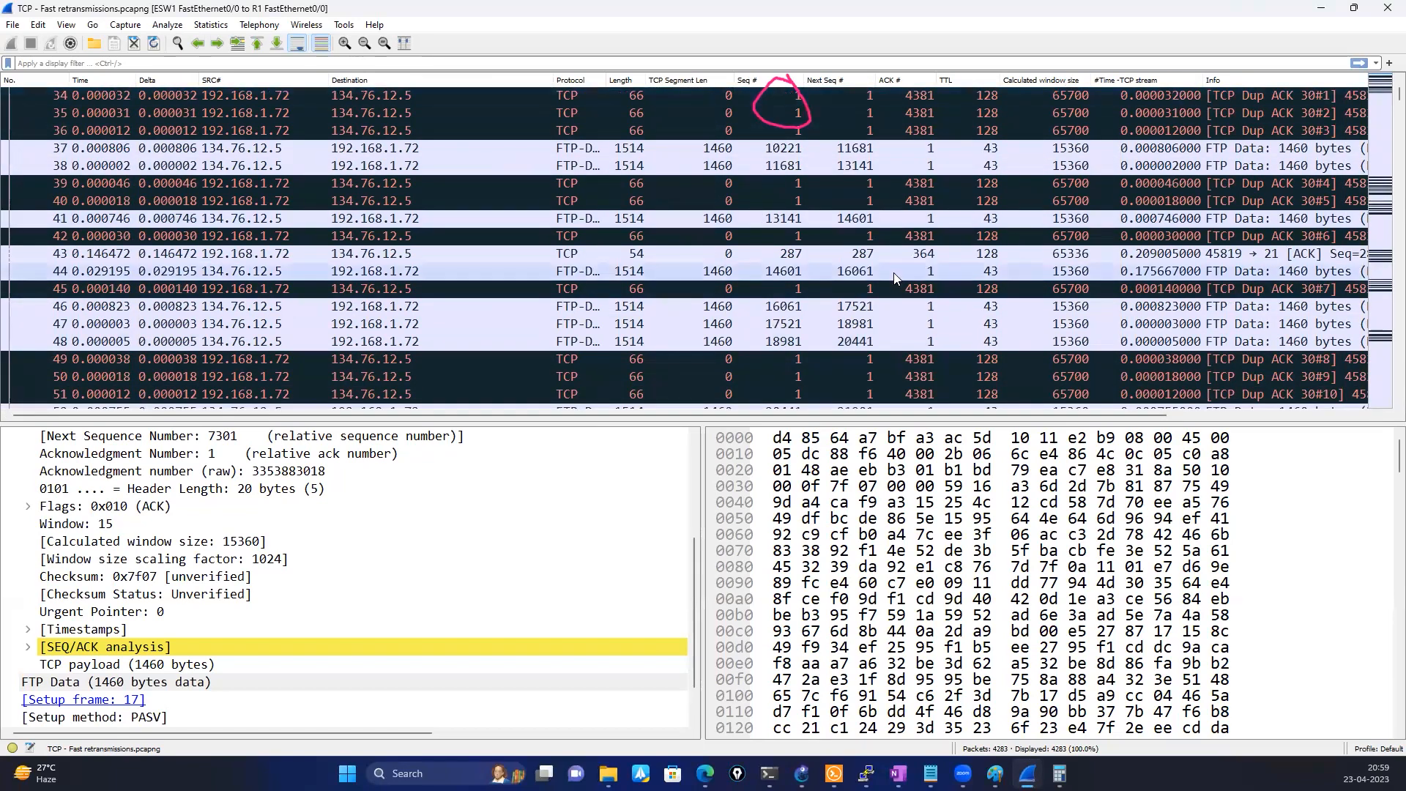
scroll(893, 273, "down", 4)
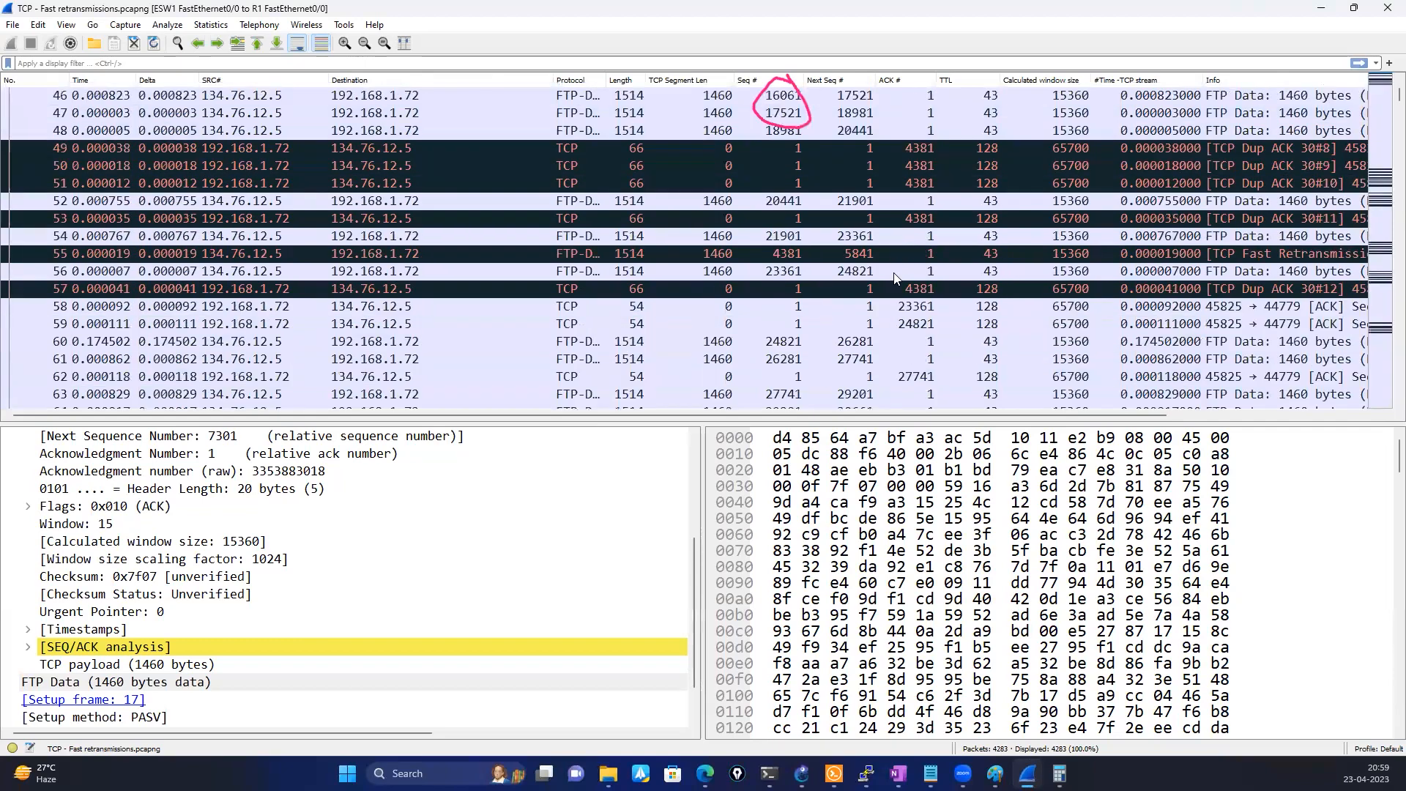
scroll(893, 277, "down", 3)
scroll(895, 276, "down", 18)
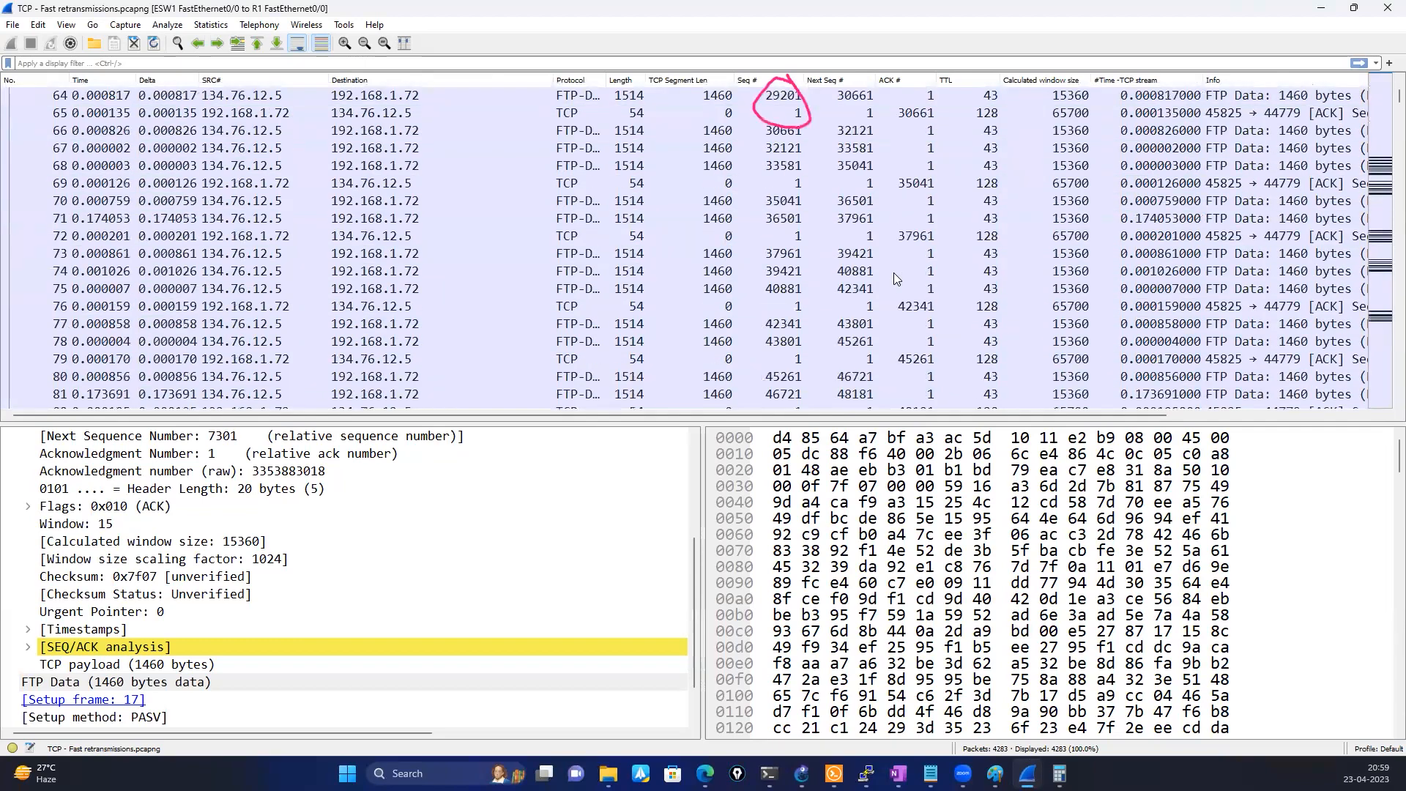
scroll(894, 277, "down", 20)
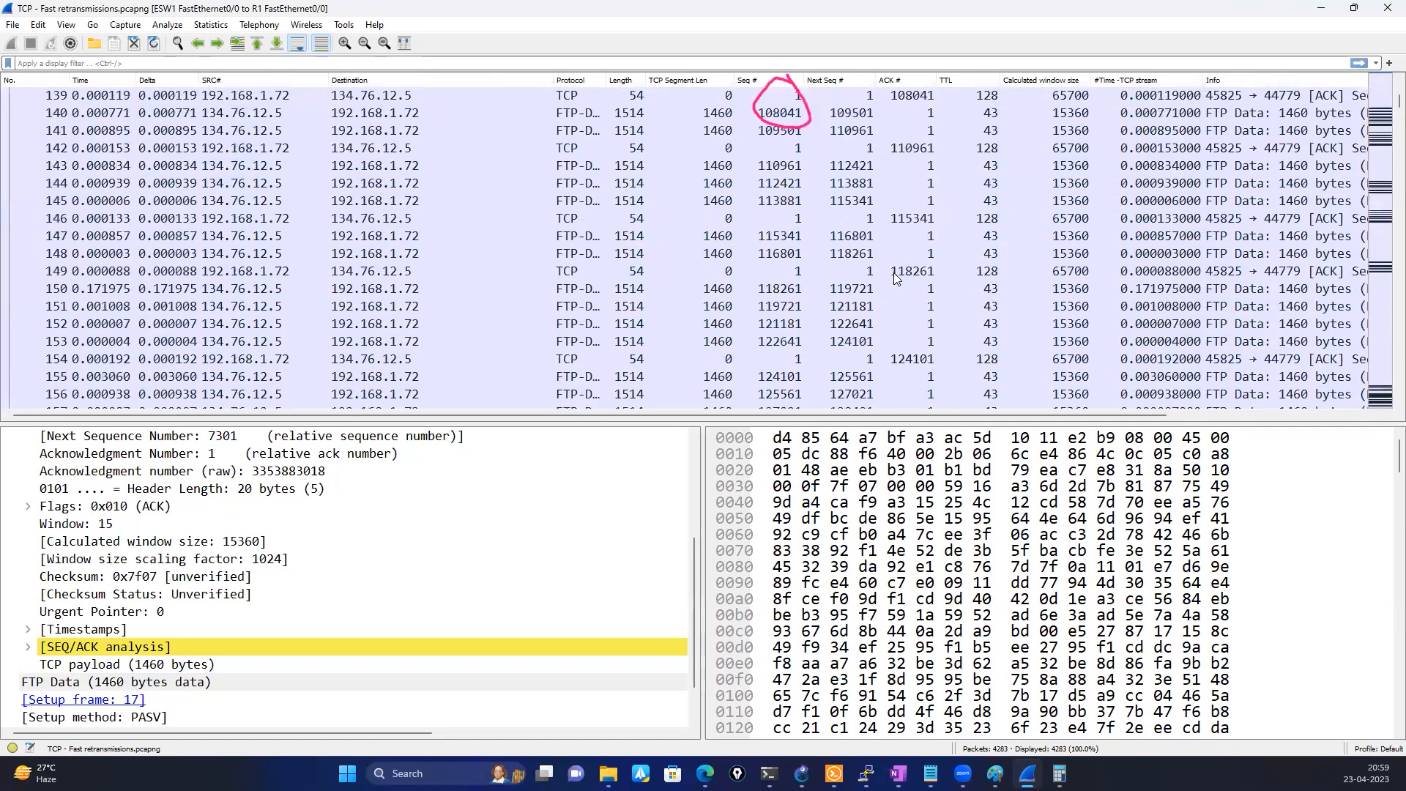
scroll(893, 277, "down", 8)
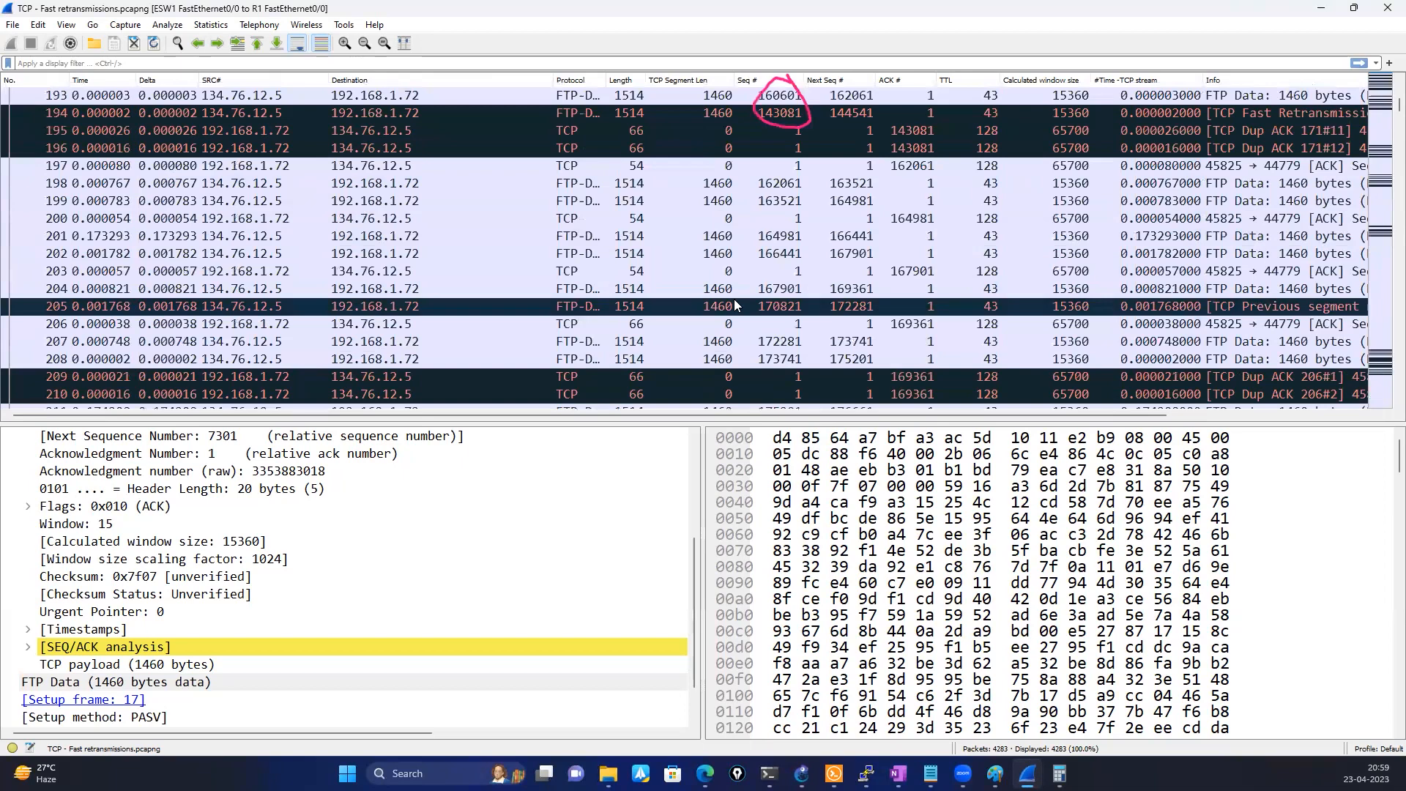
key("Escape")
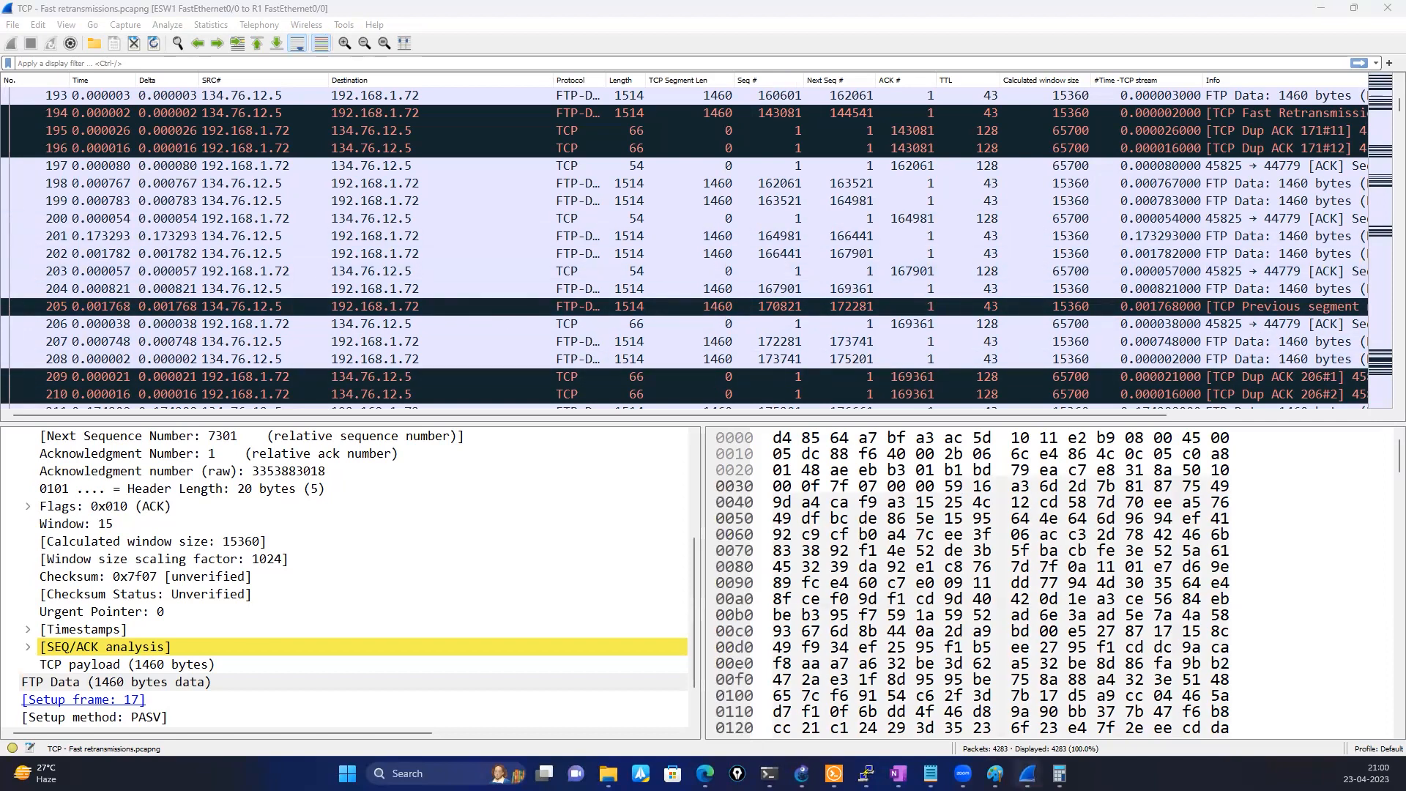
Switch to OneNote and review the timeout and three-duplicate-ACK diagrams on the "Dup acks - fast Retransmission" page
left_click(930, 773)
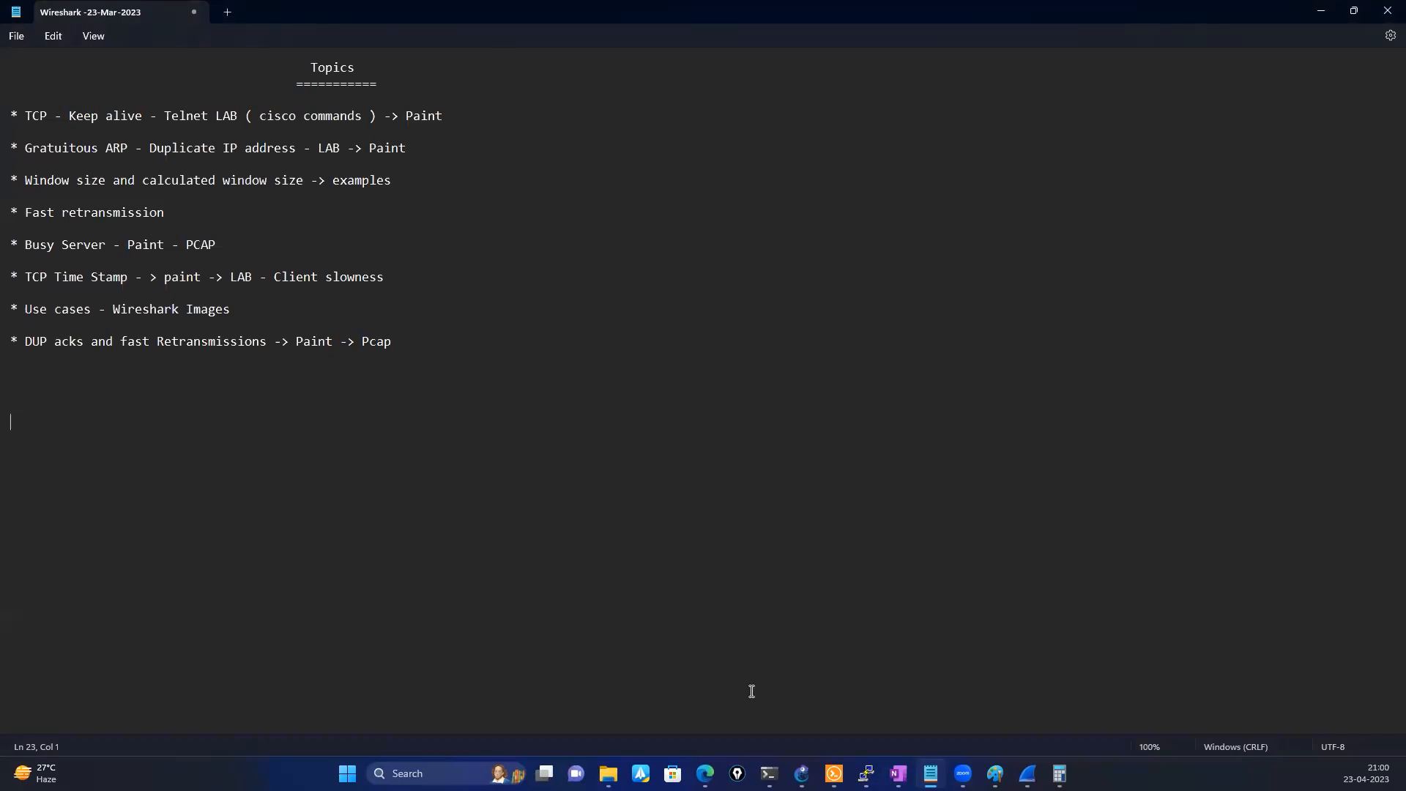
left_click(898, 773)
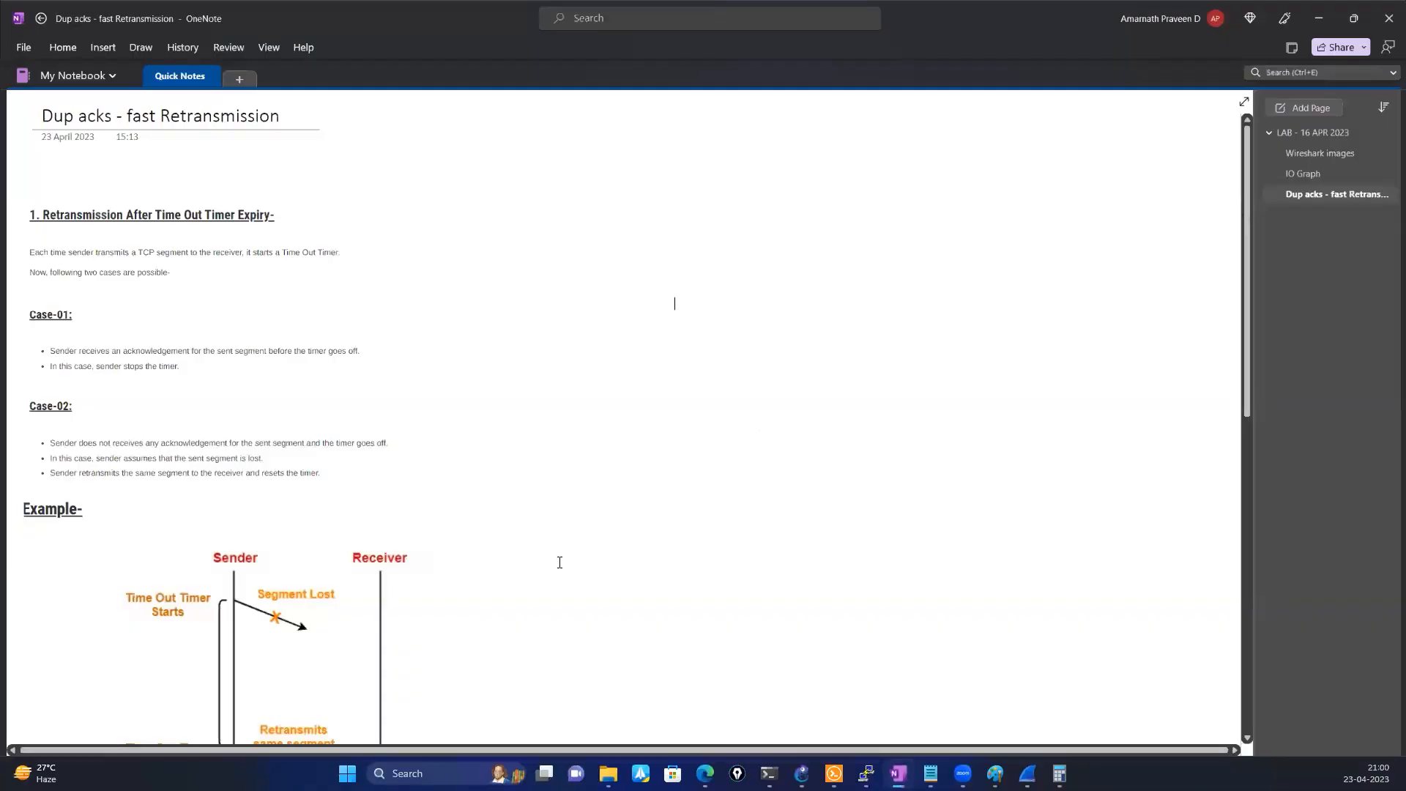
scroll(560, 561, "down", 5)
scroll(554, 558, "down", 7)
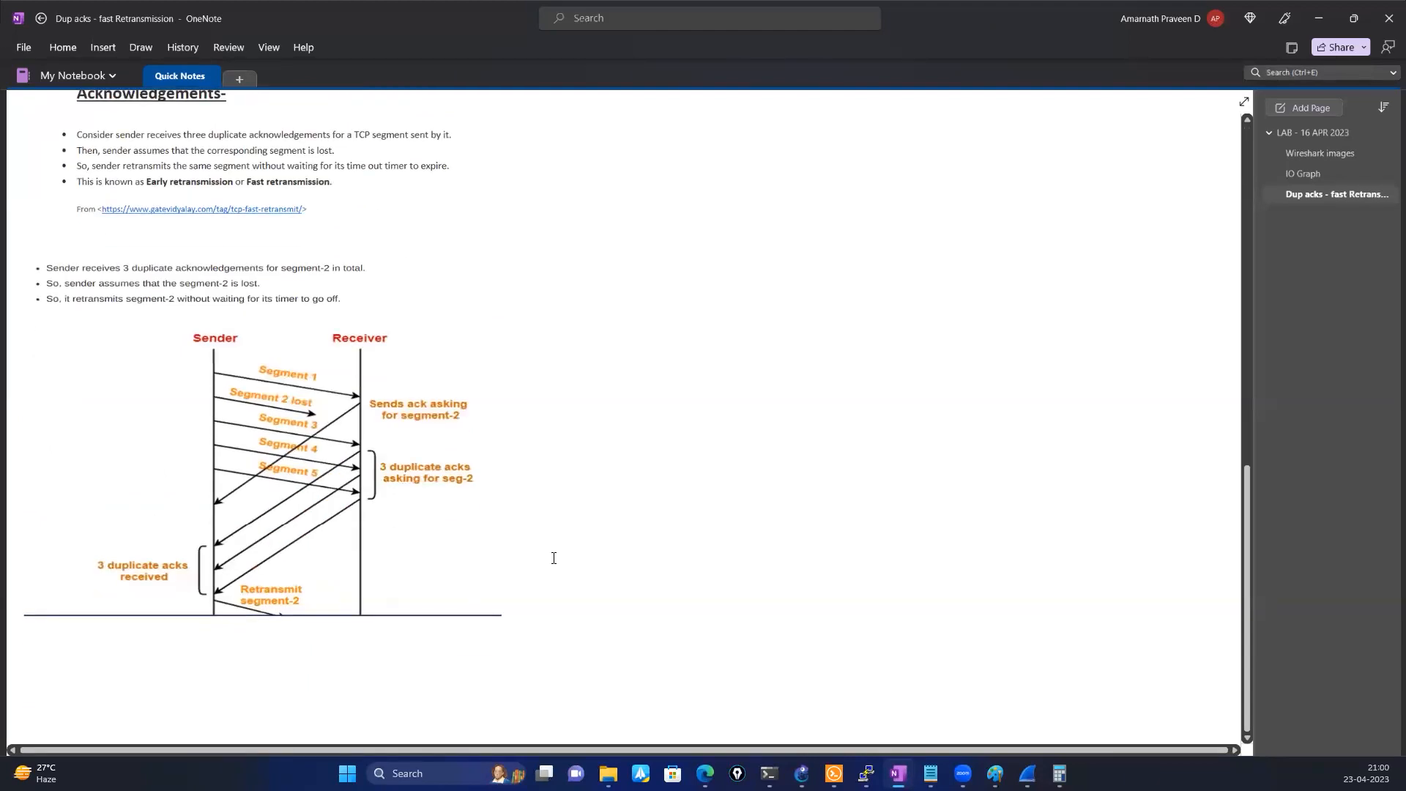
scroll(554, 558, "up", 12)
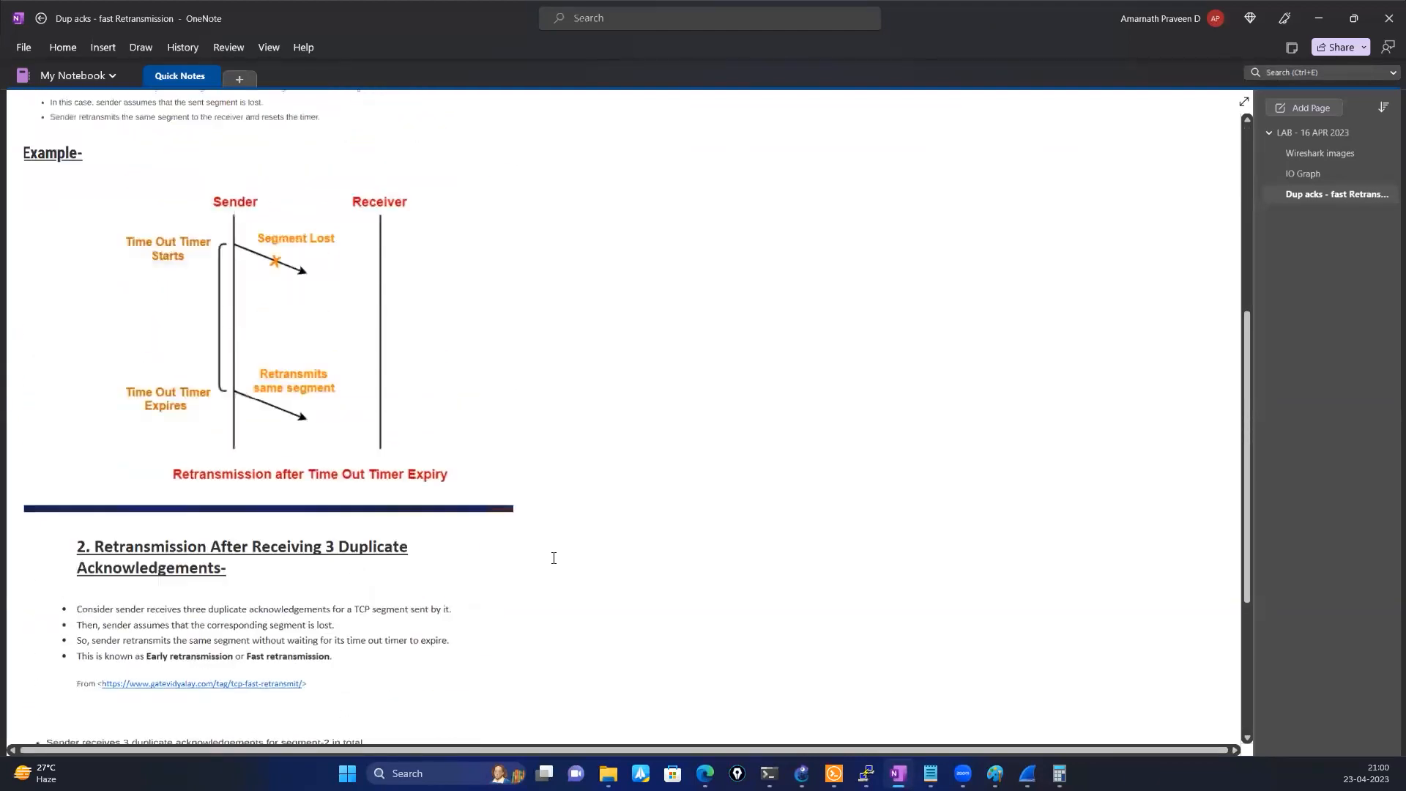
scroll(553, 558, "down", 5)
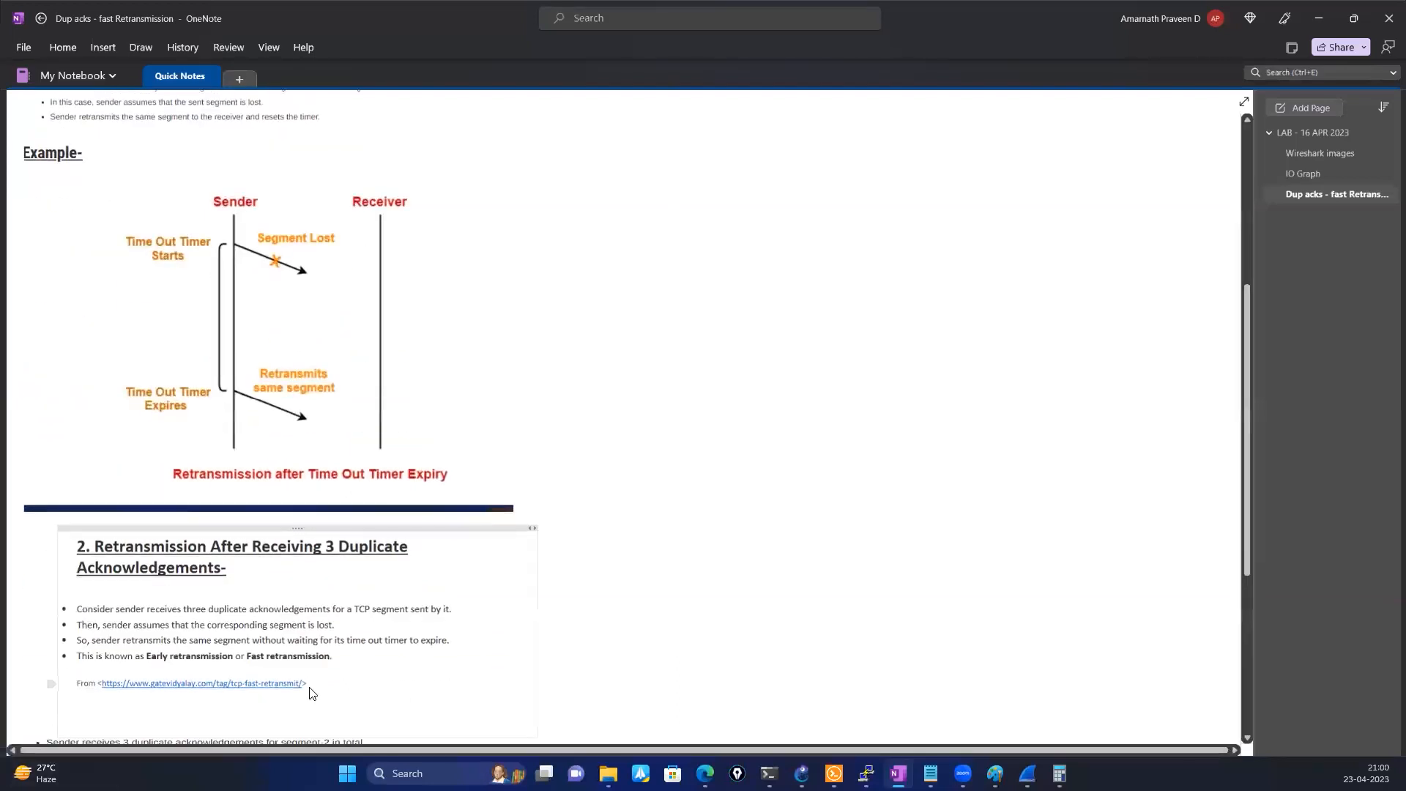
Copy the gatevidyalay.com tcp-fast-retransmit source link from the section on retransmission after three duplicate acknowledgements
left_click_drag(309, 684, 183, 692)
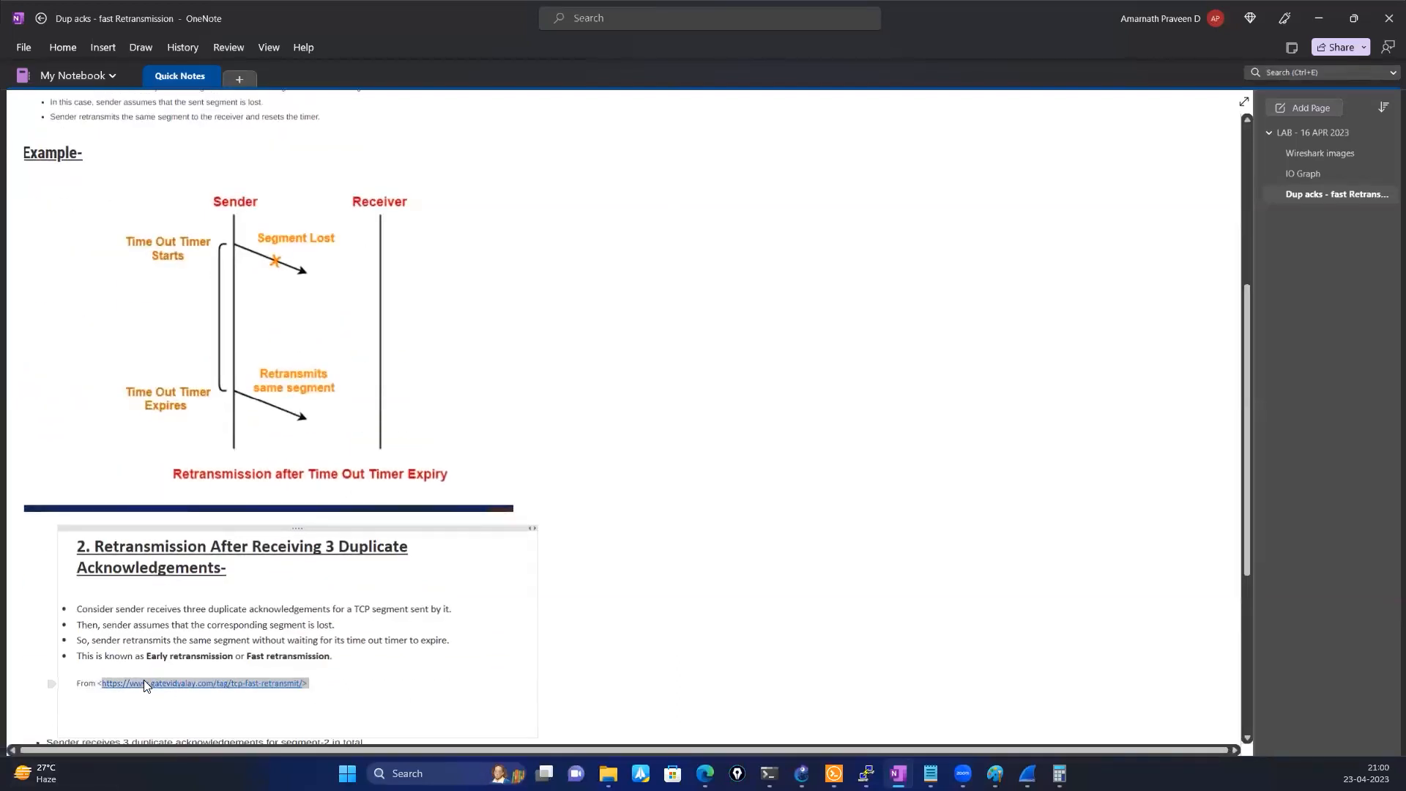
right_click(145, 682)
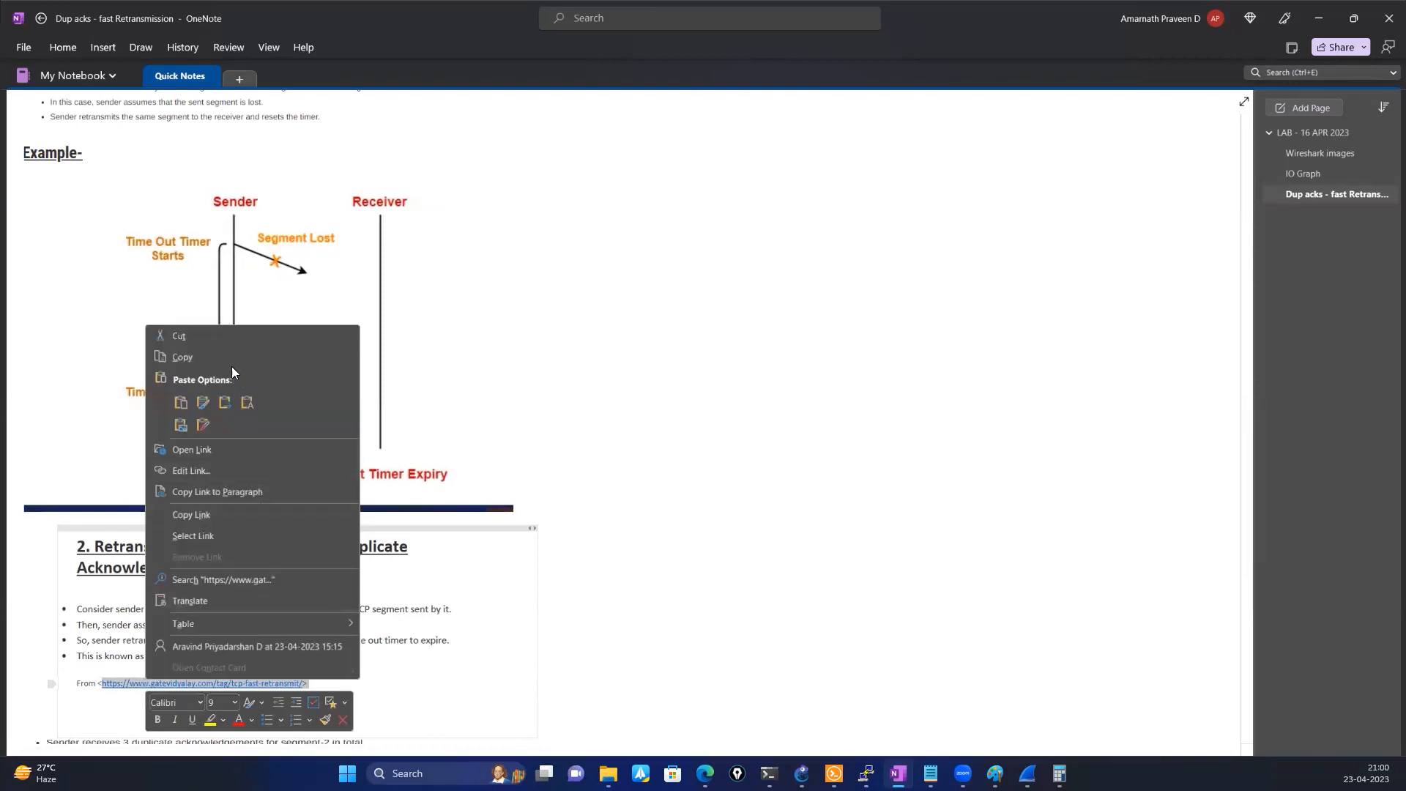
left_click(219, 355)
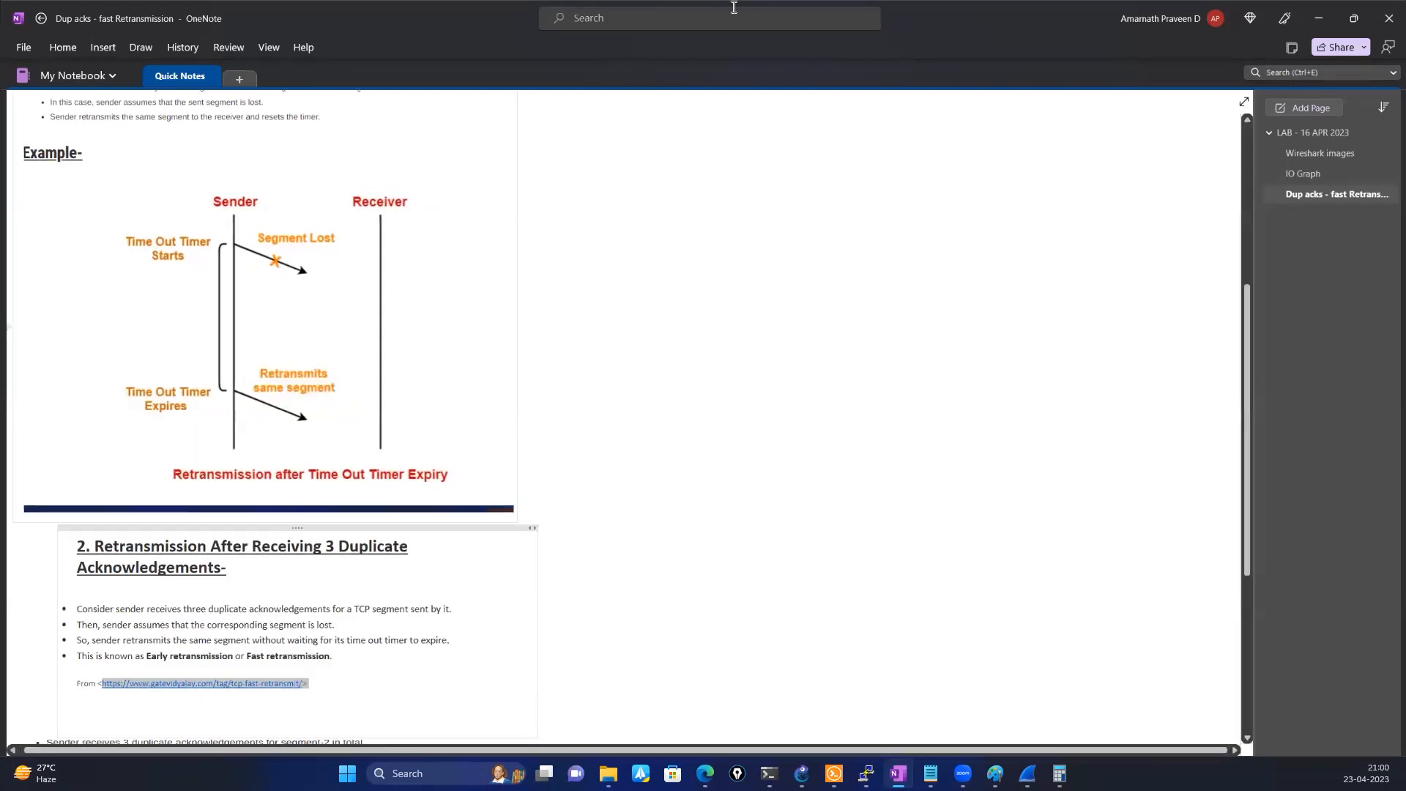
left_click(671, 459)
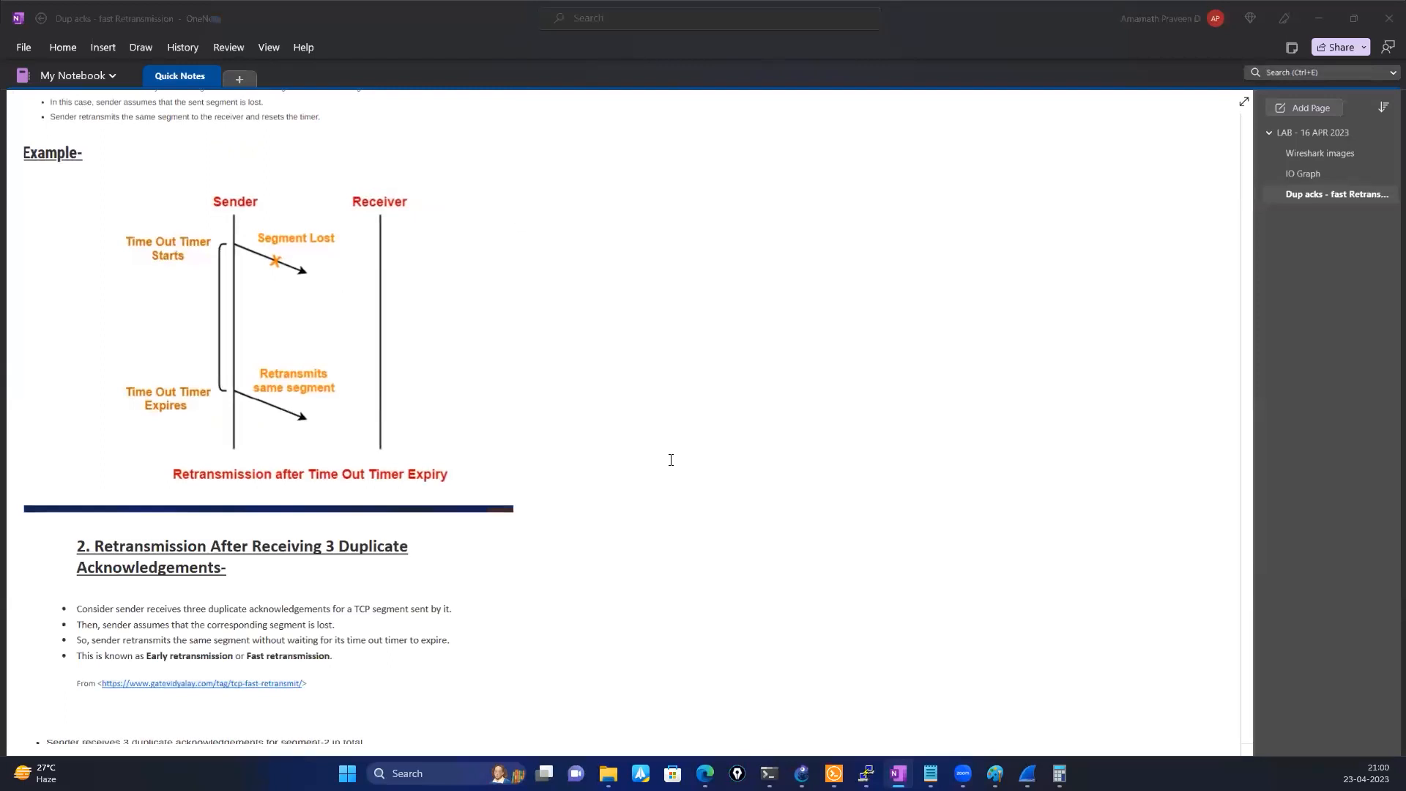
left_click(1071, 468)
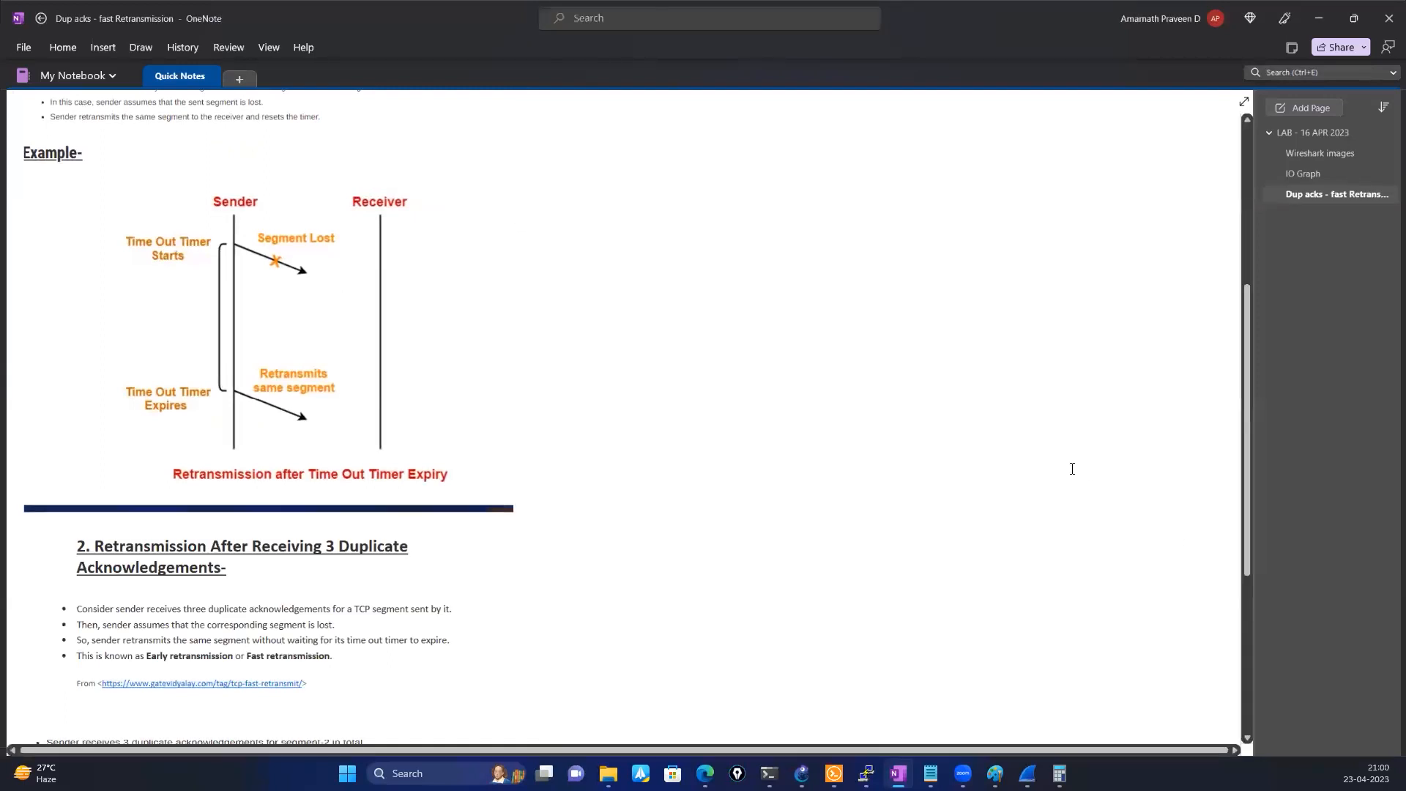
left_click(748, 258)
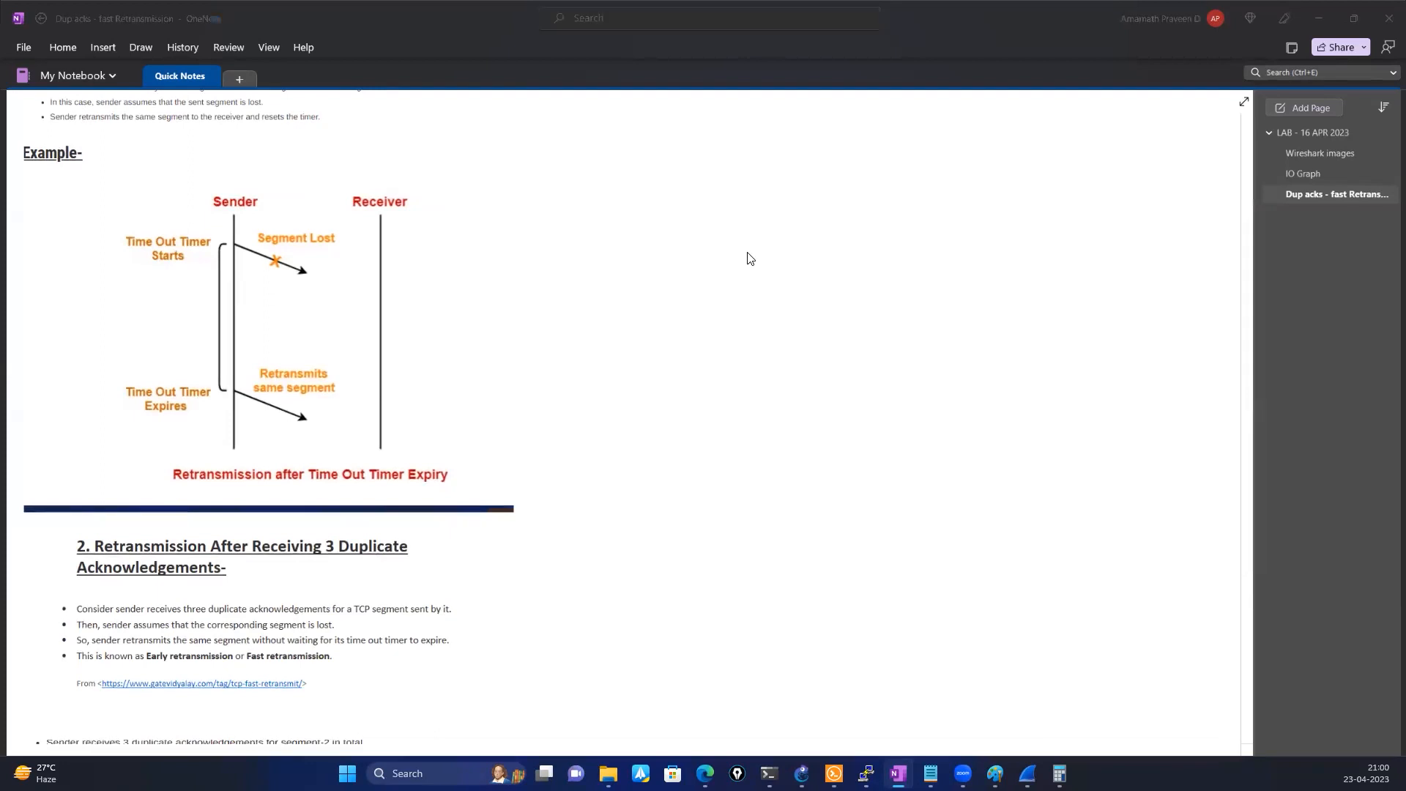
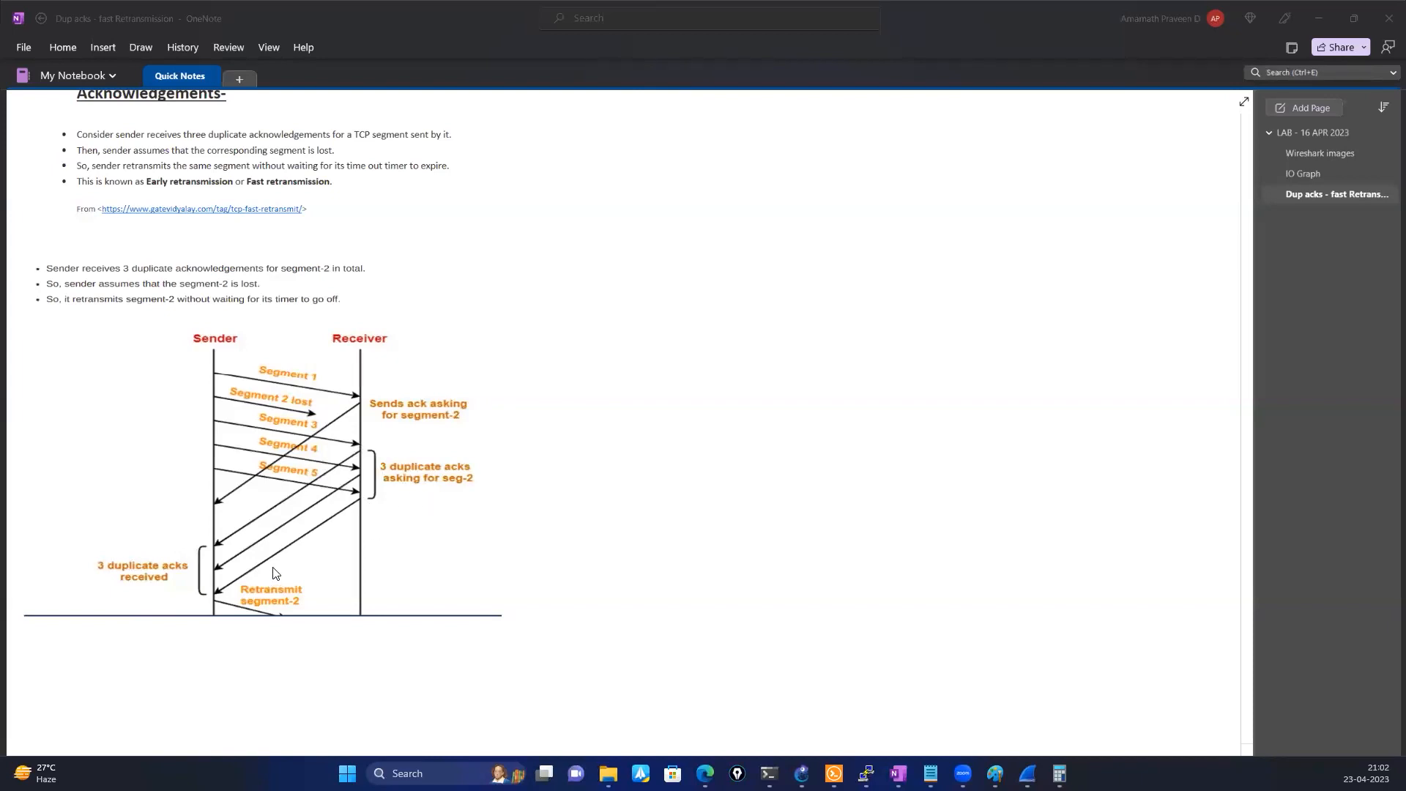
Compare the timeout-expiry retransmission example with the three-duplicate-ACK section and its Sender–Receiver diagram in the notes
scroll(273, 571, "up", 3)
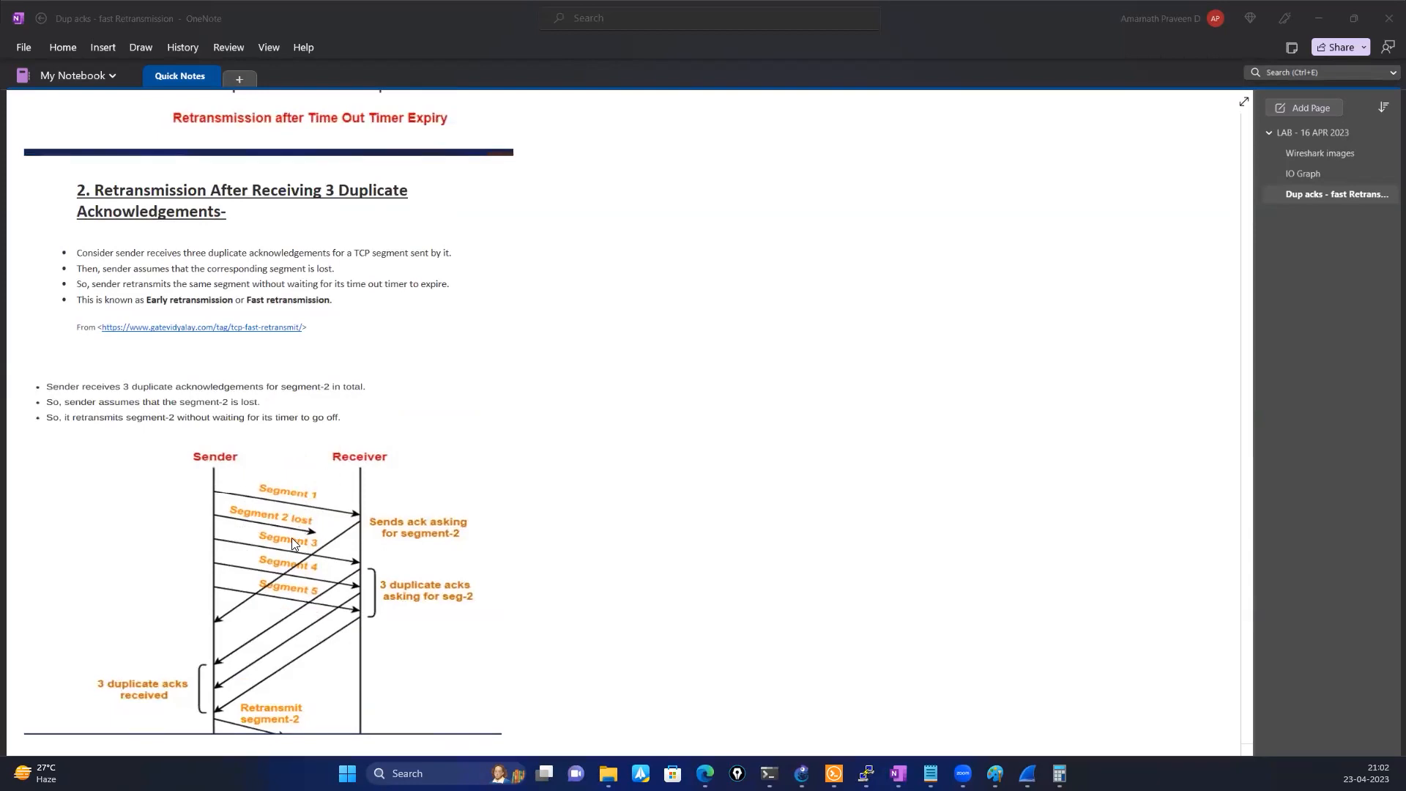
scroll(292, 537, "down", 3)
scroll(292, 543, "up", 10)
scroll(271, 513, "up", 3)
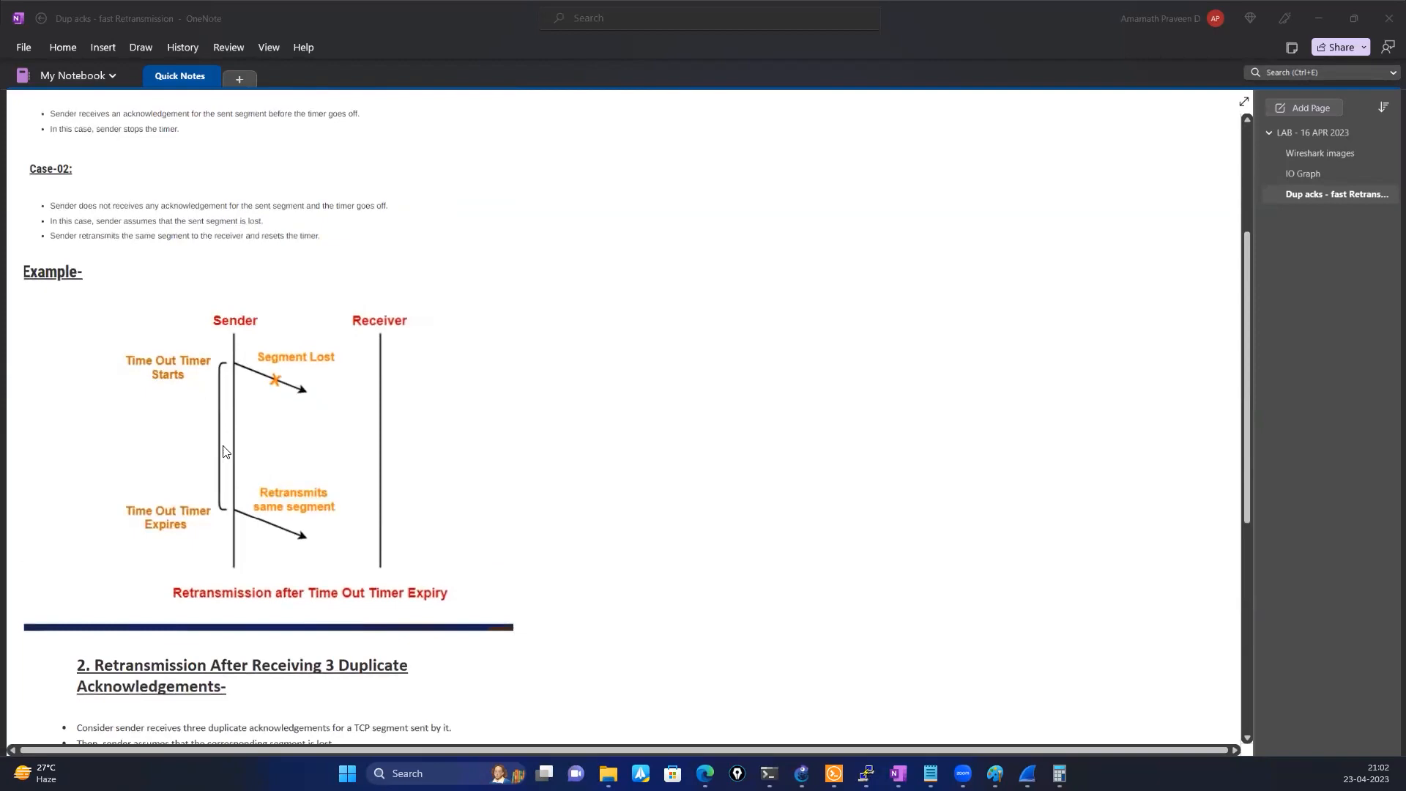
scroll(212, 504, "down", 5)
scroll(210, 504, "down", 5)
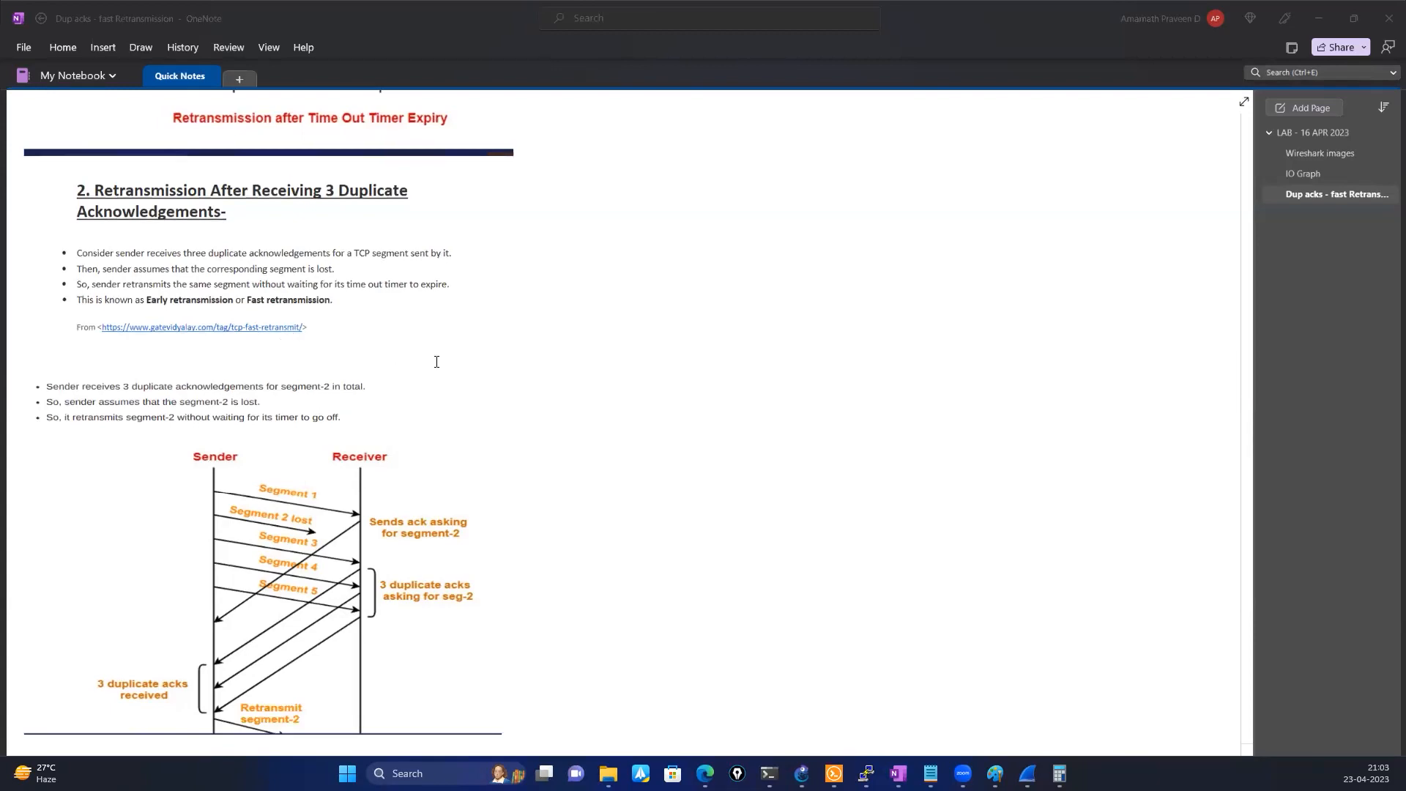
scroll(437, 361, "up", 3)
scroll(437, 362, "up", 3)
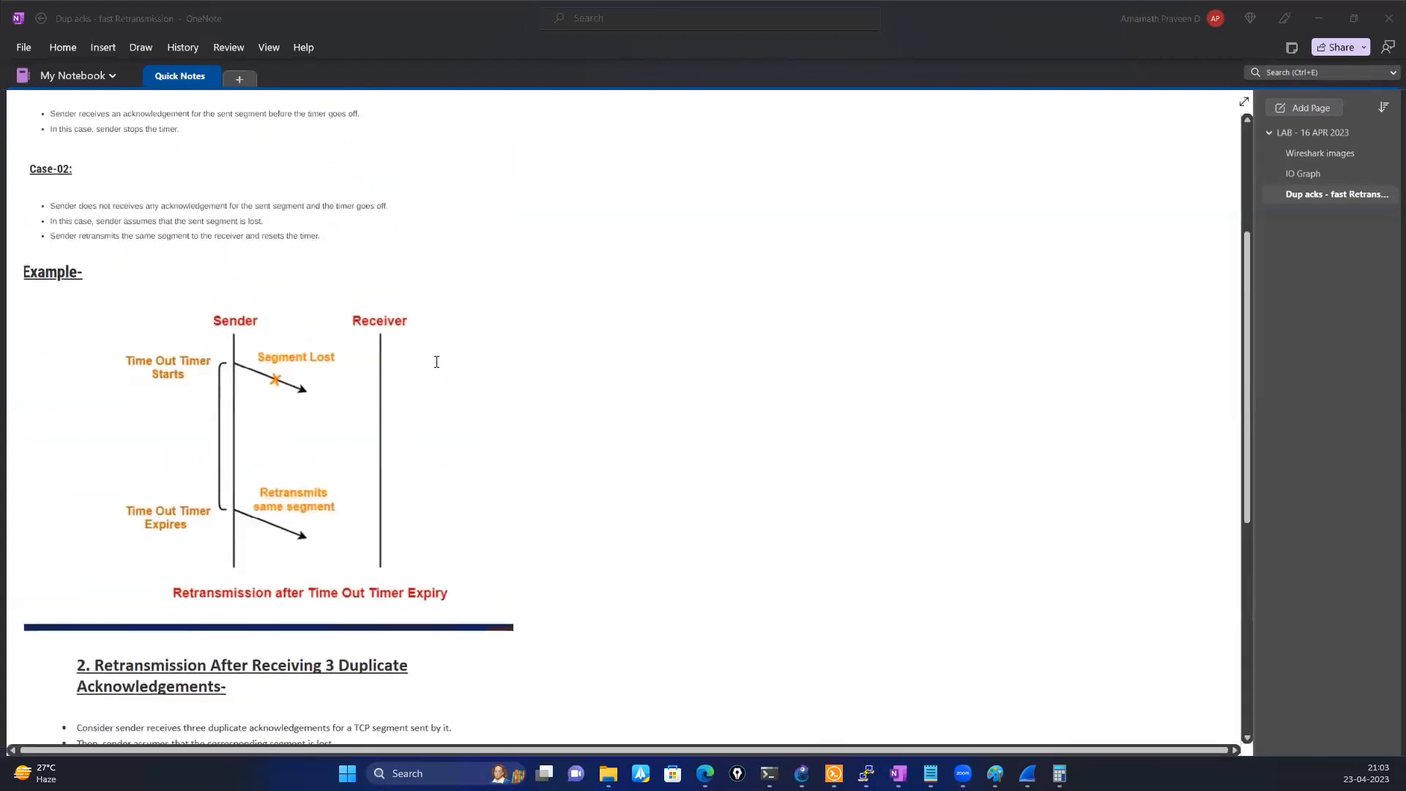
scroll(437, 362, "down", 7)
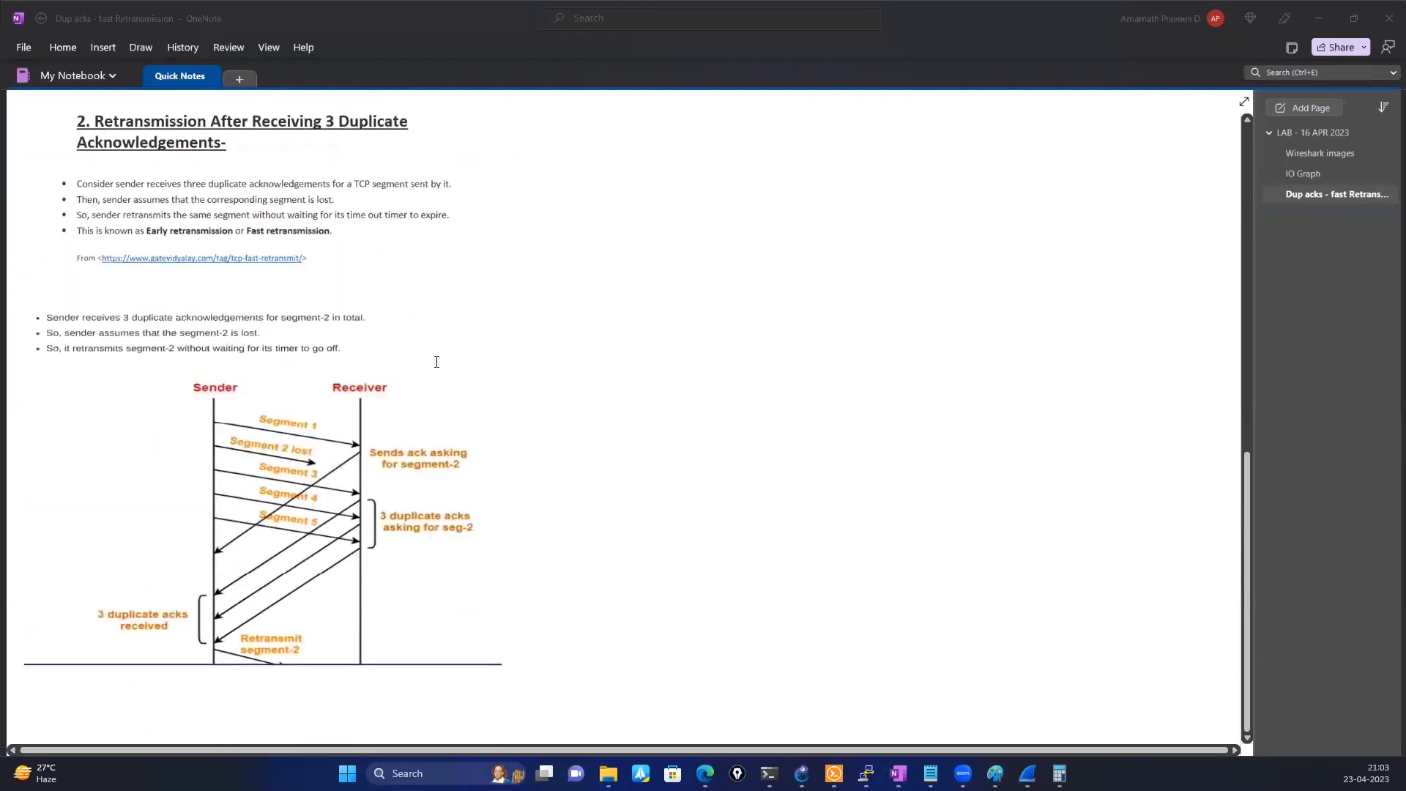
scroll(437, 362, "up", 6)
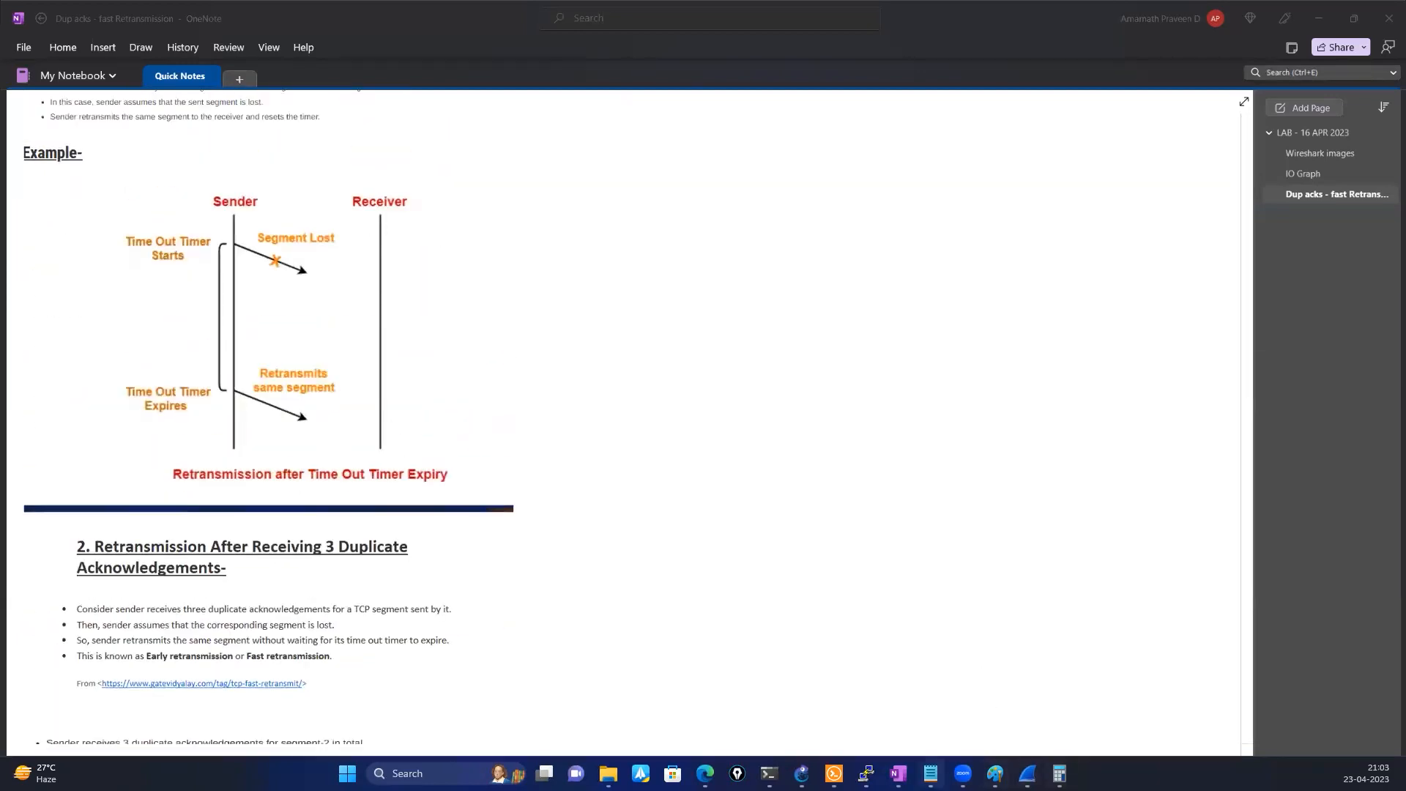
scroll(333, 432, "down", 5)
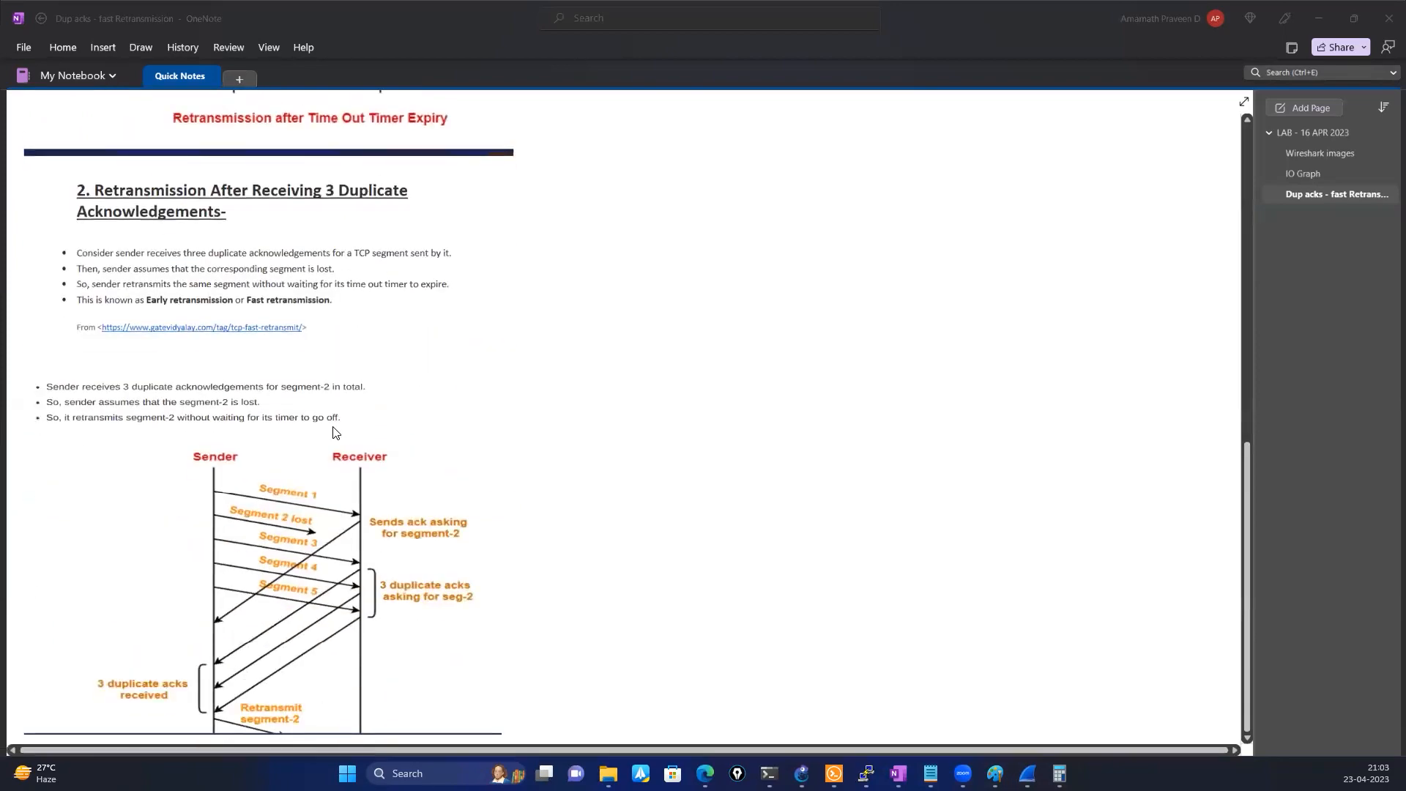
scroll(333, 431, "down", 1)
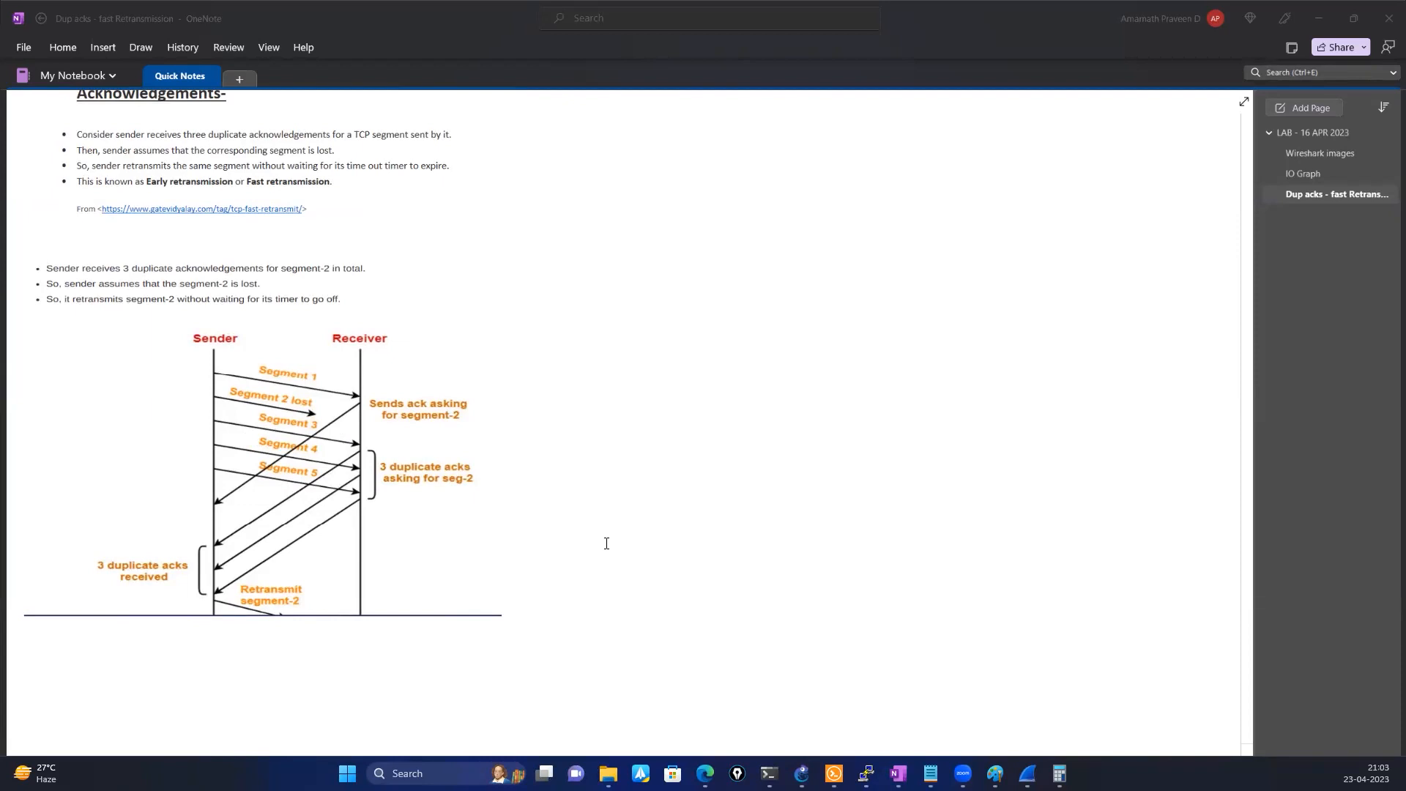
Switch to Paint and clear the entire window-size drawing from the canvas
left_click(995, 773)
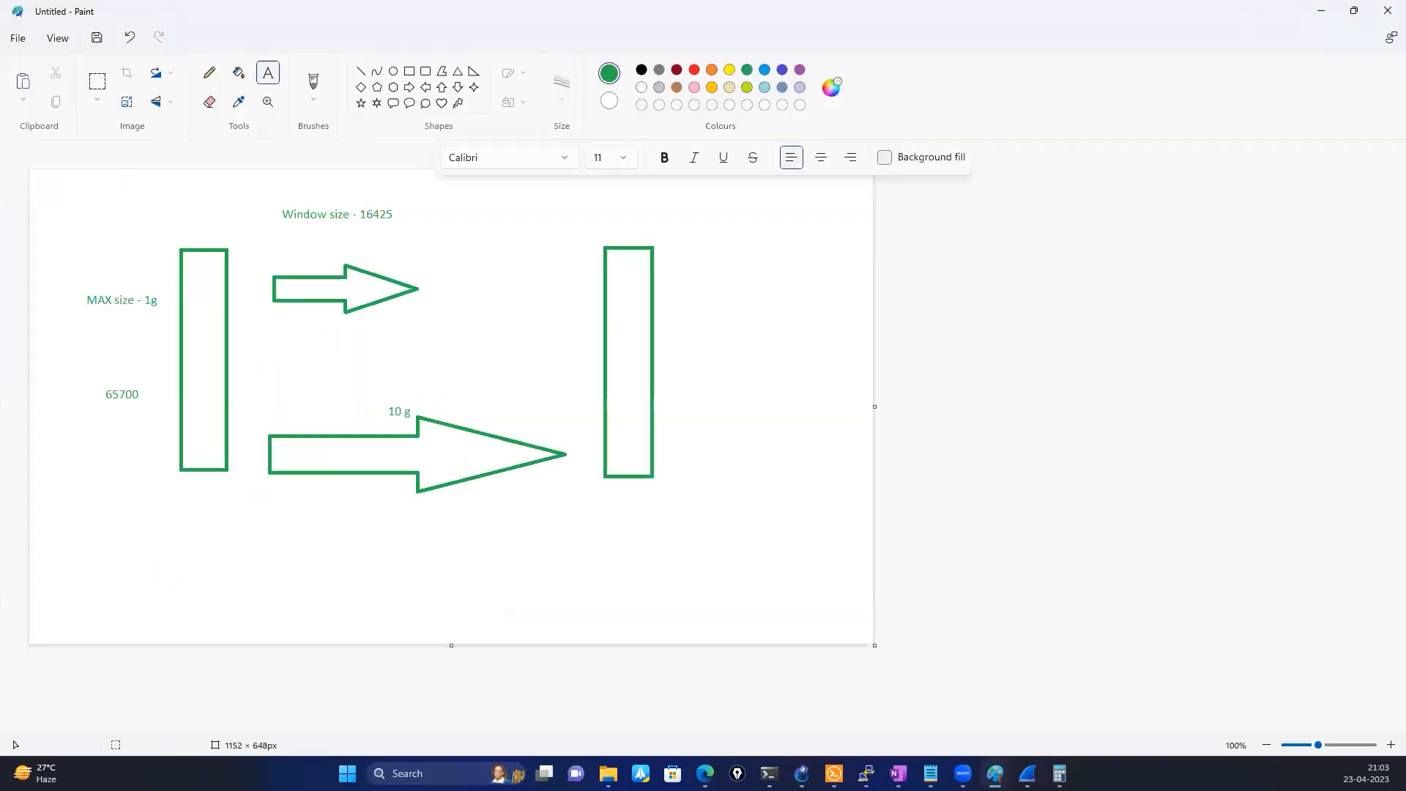
key("ctrl+a")
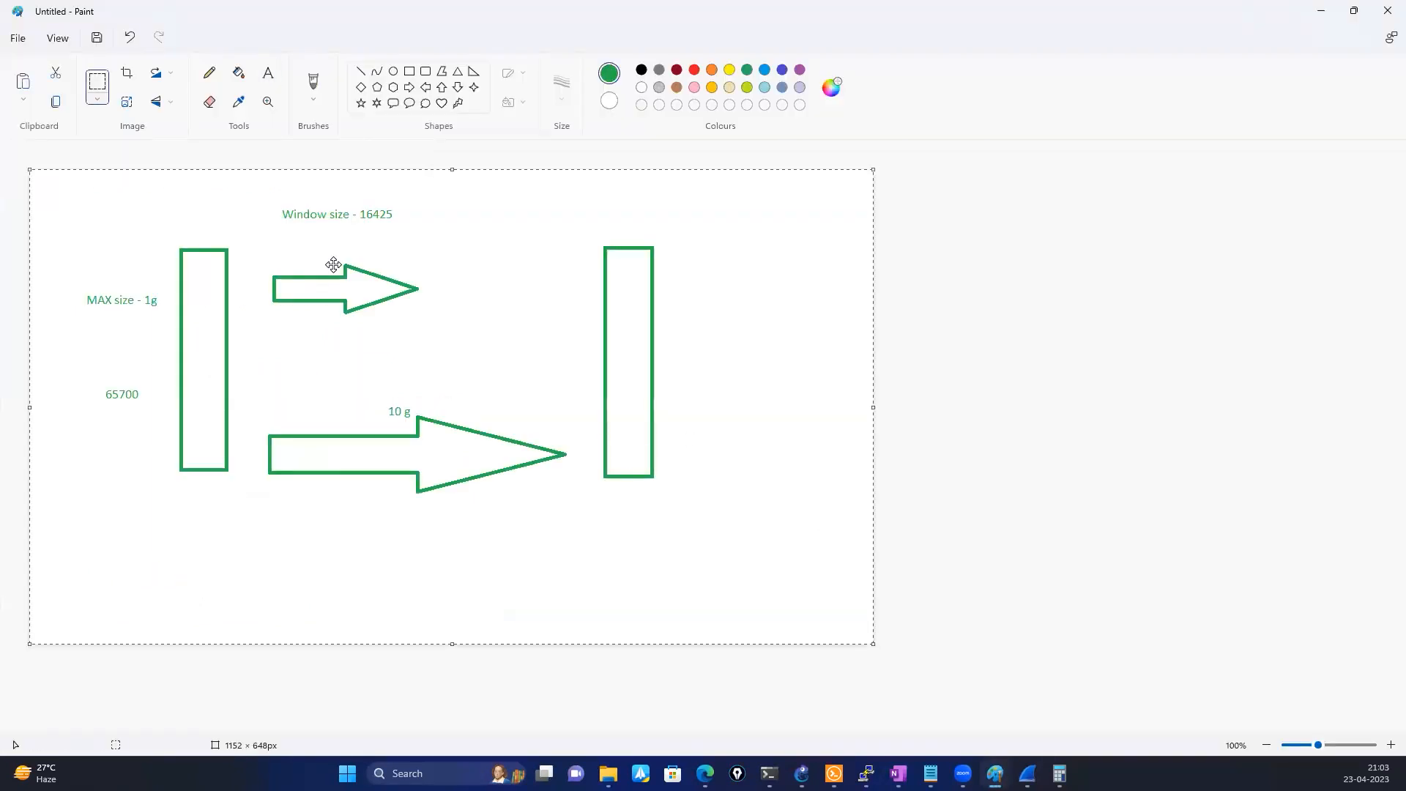
key("Delete")
Draw five green ovals as network nodes, three in an upper row and two below them
left_click(393, 71)
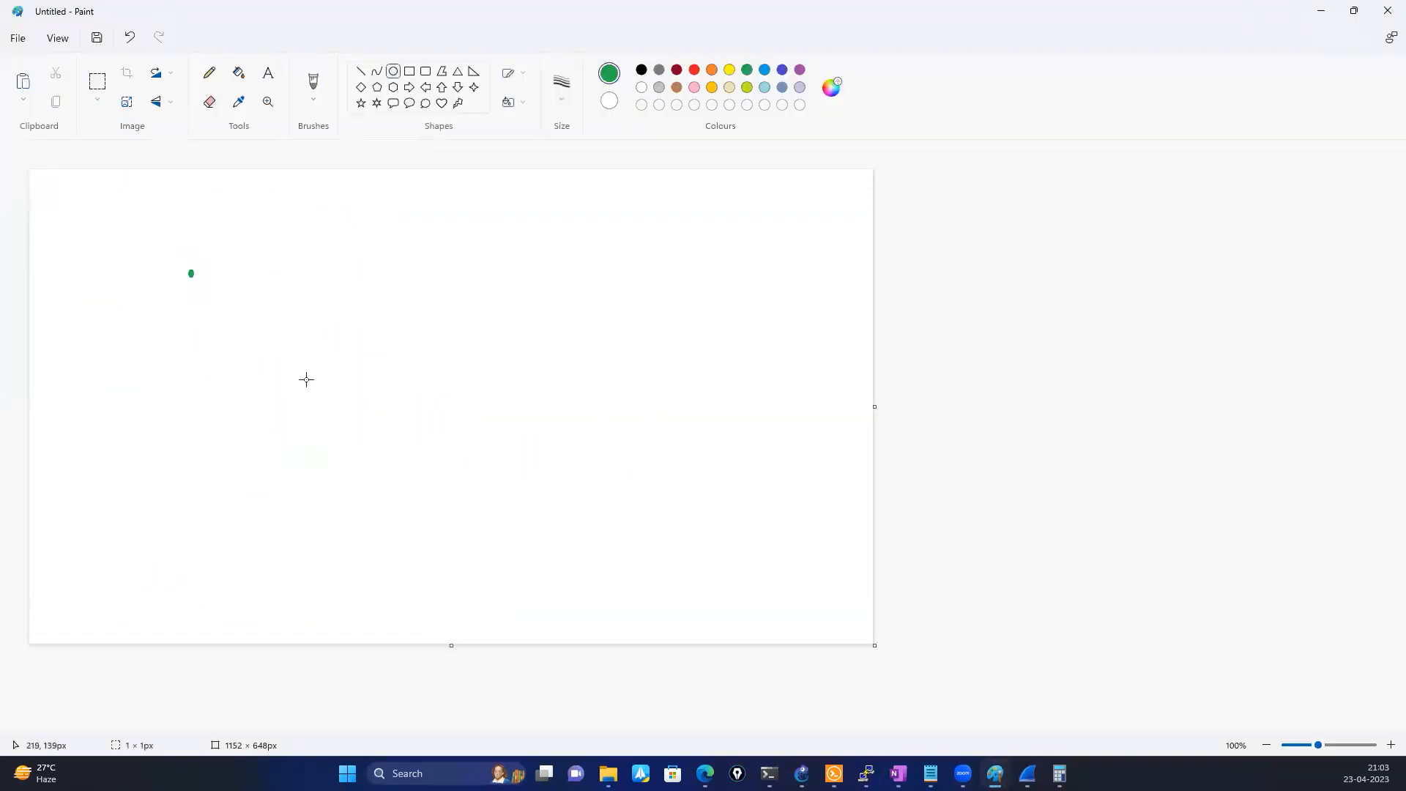
left_click_drag(189, 271, 322, 380)
left_click_drag(456, 271, 540, 369)
left_click_drag(688, 281, 796, 380)
left_click_drag(577, 468, 693, 591)
left_click_drag(318, 541, 395, 617)
Connect the five ovals into one path with four straight lines, ending at the small lower-left oval
left_click(361, 71)
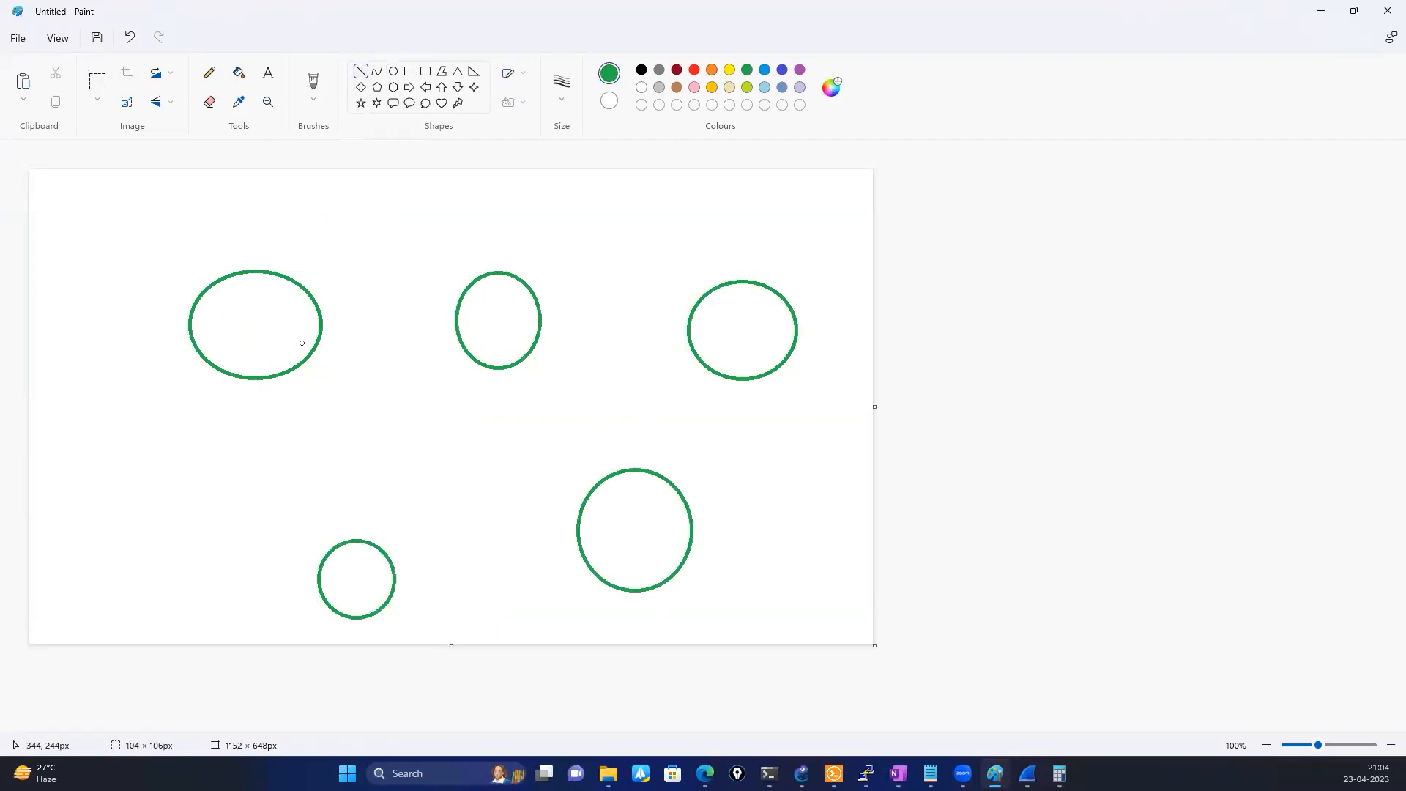
mouse_move(280, 347)
left_mouse_down()
mouse_move(472, 323)
mouse_move(681, 346)
mouse_move(661, 467)
left_mouse_up()
left_click_drag(597, 511, 376, 574)
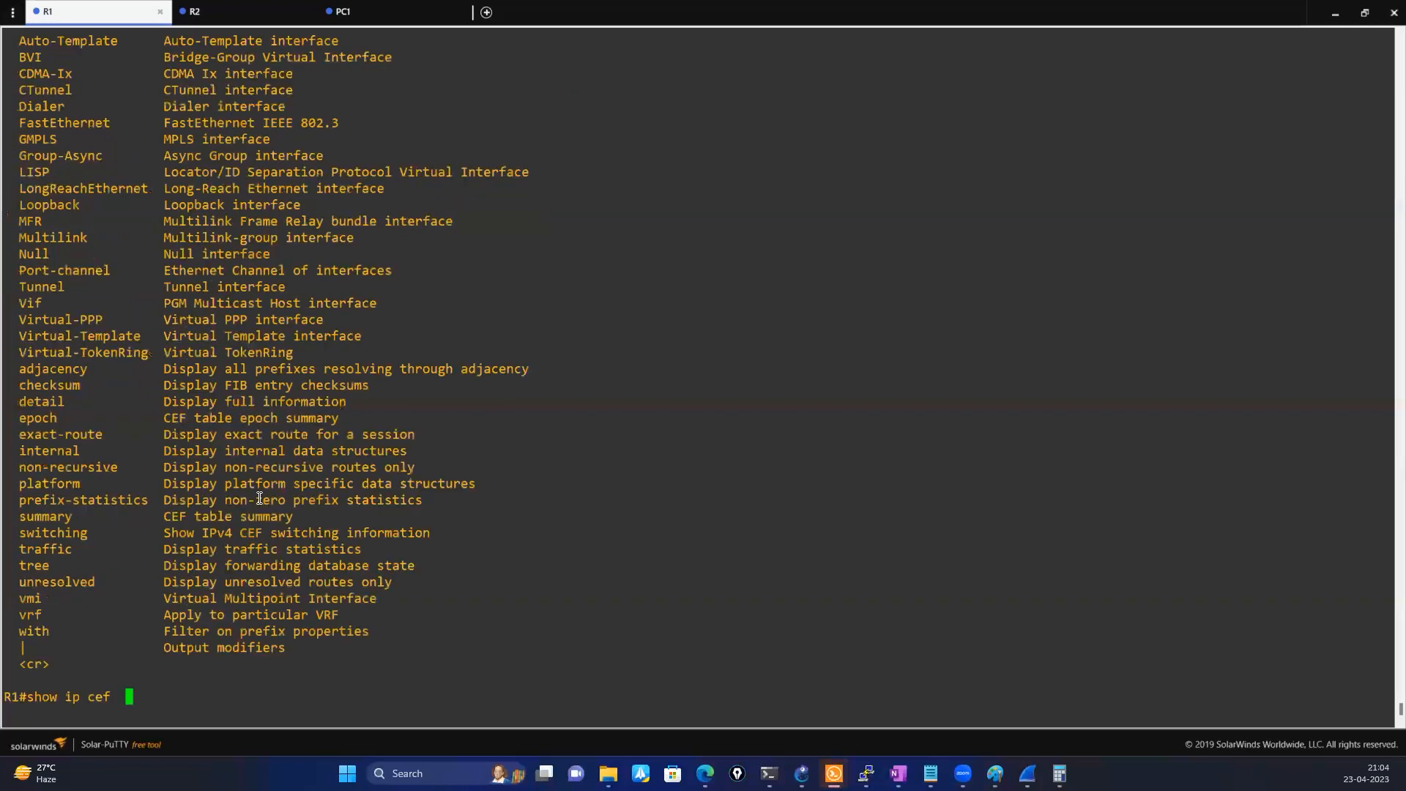
In R1's Solar-PuTTY console, discard the pending show ip cef command and run show ip interface brief
key("BackSpace")
key("BackSpace")
key("BackSpace")
key("BackSpace")
key("BackSpace")
key("BackSpace")
key("BackSpace")
key("BackSpace")
key("BackSpace")
key("BackSpace")
key("BackSpace")
key("BackSpace")
type("sho")
key("Tab")
type("ip")
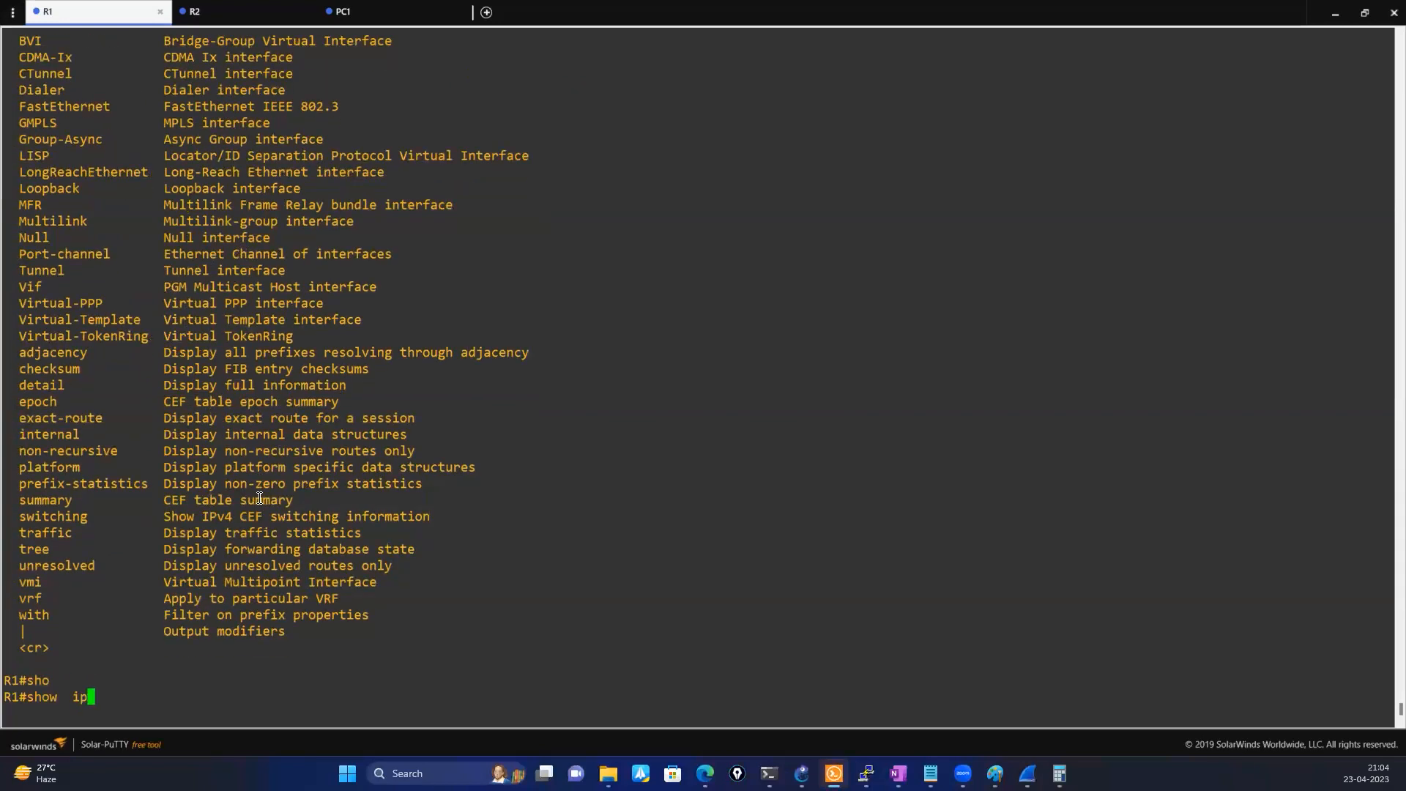
type(" int")
key("Tab")
type("br")
key("Tab")
key("Return")
key("Return")
key("Return")
key("Return")
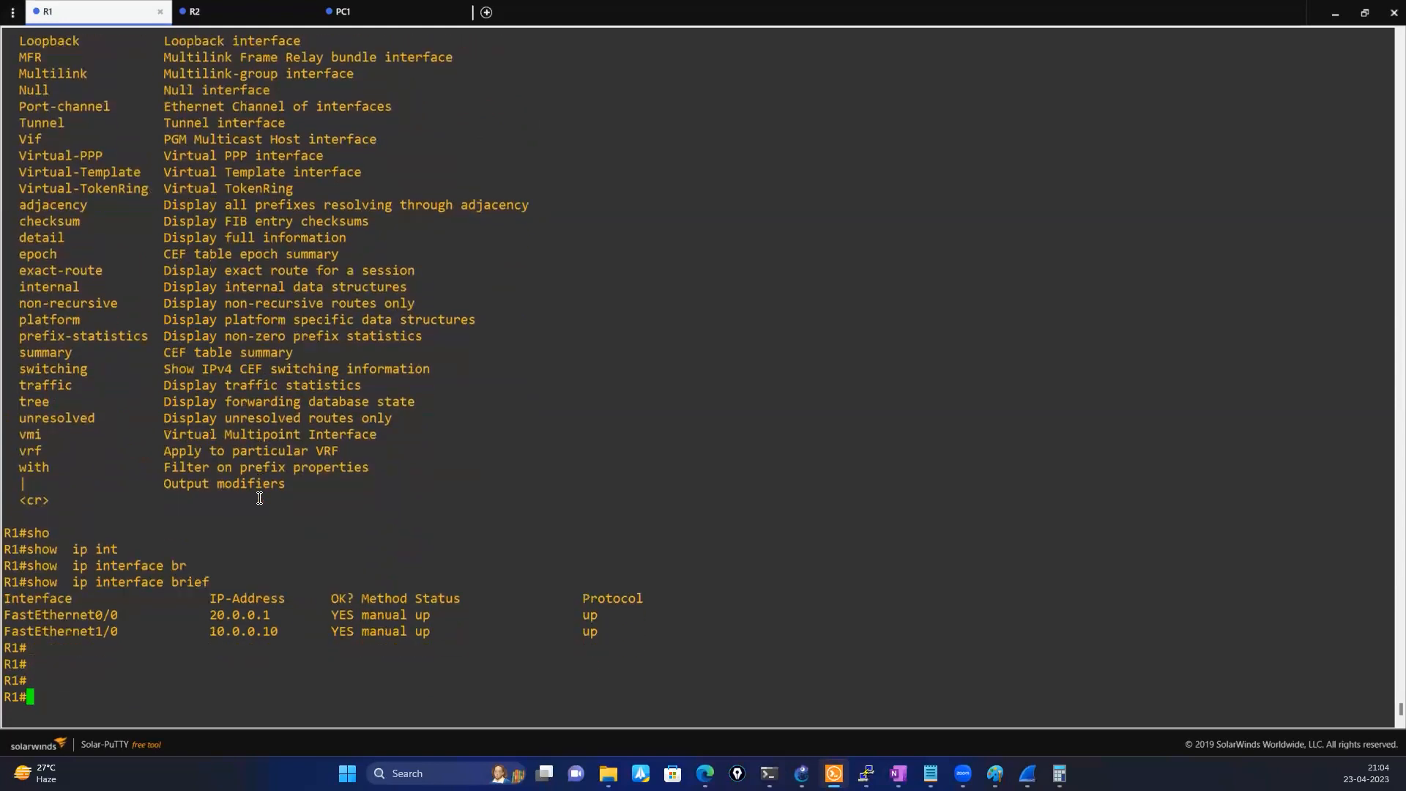
Run show interfaces FastEthernet0/0 on R1, correcting the mistyped show command
type("sh")
key("Tab")
type("o int")
key("Return")
key("Up")
key("BackSpace")
key("BackSpace")
key("BackSpace")
key("BackSpace")
key("BackSpace")
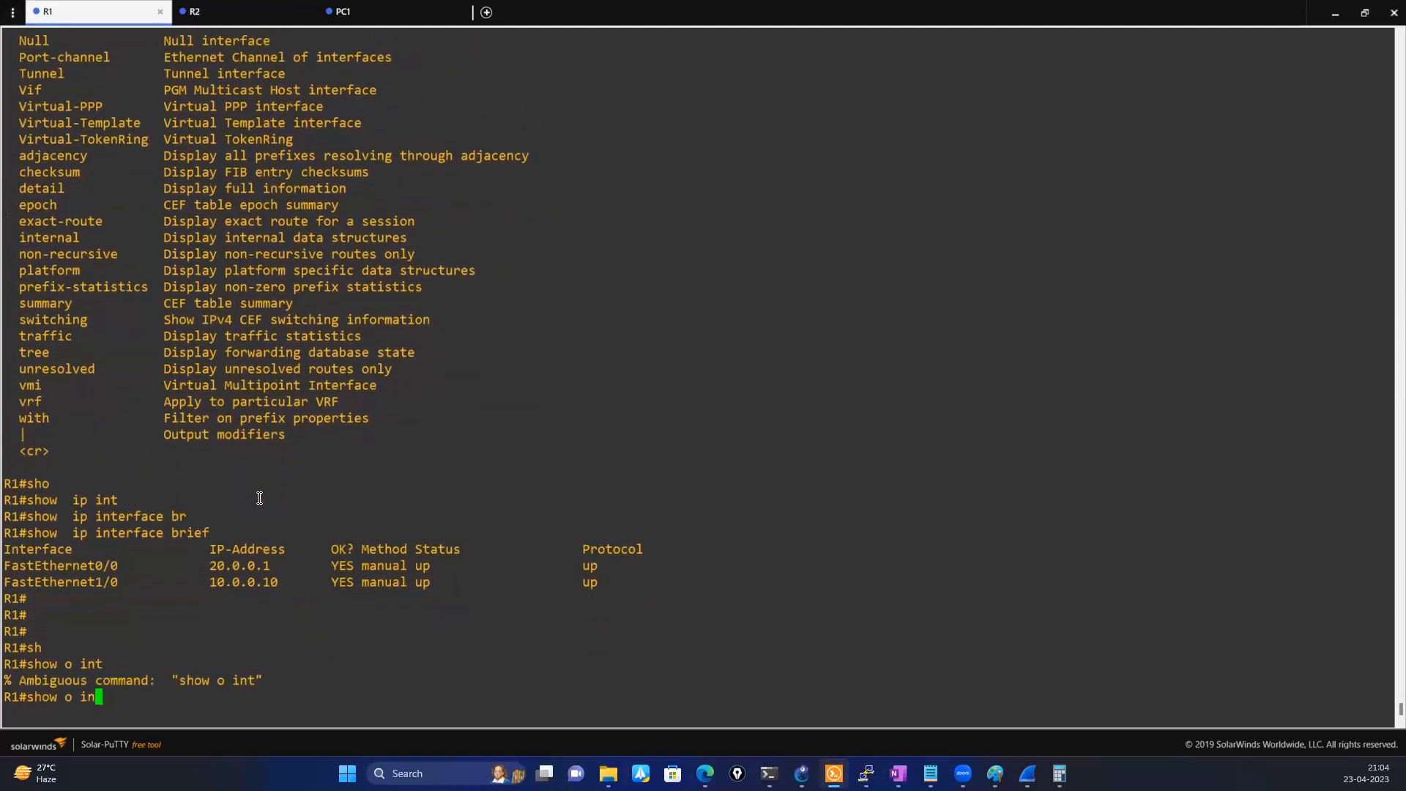
type("int")
key("Tab")
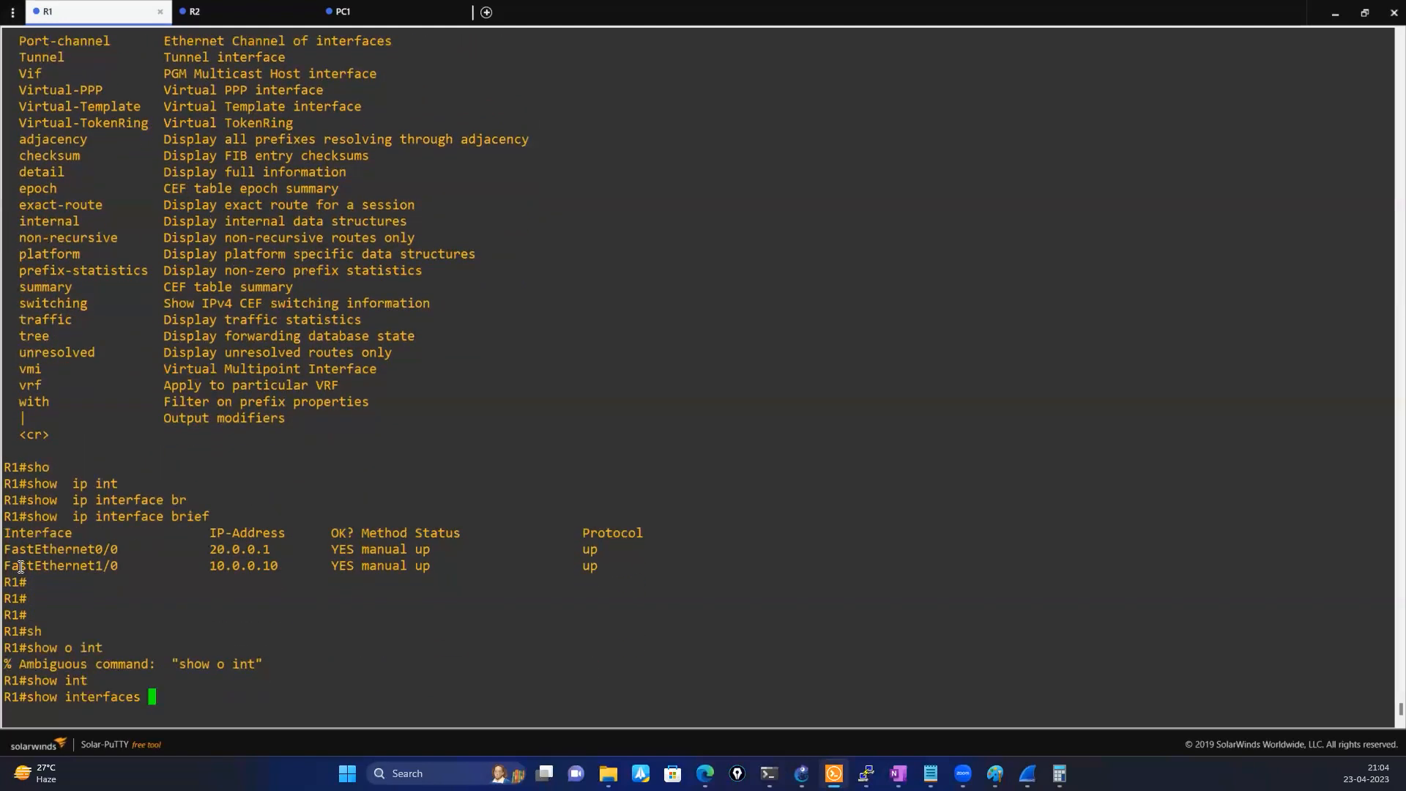
double_click(40, 550)
right_click(113, 522)
key("Return")
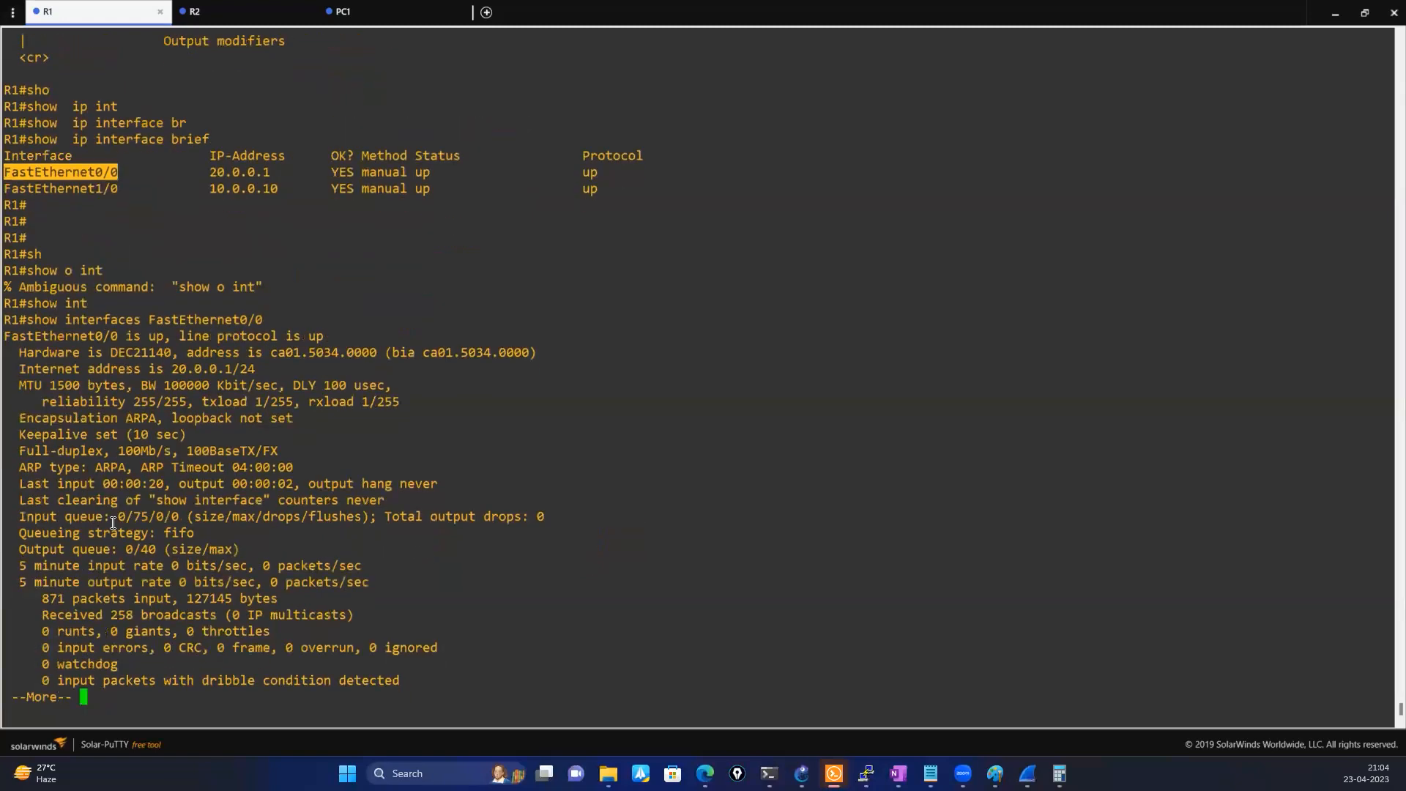
Highlight the output errors line and the input errors and CRC counters in the FastEthernet0/0 output
left_click_drag(40, 619, 424, 619)
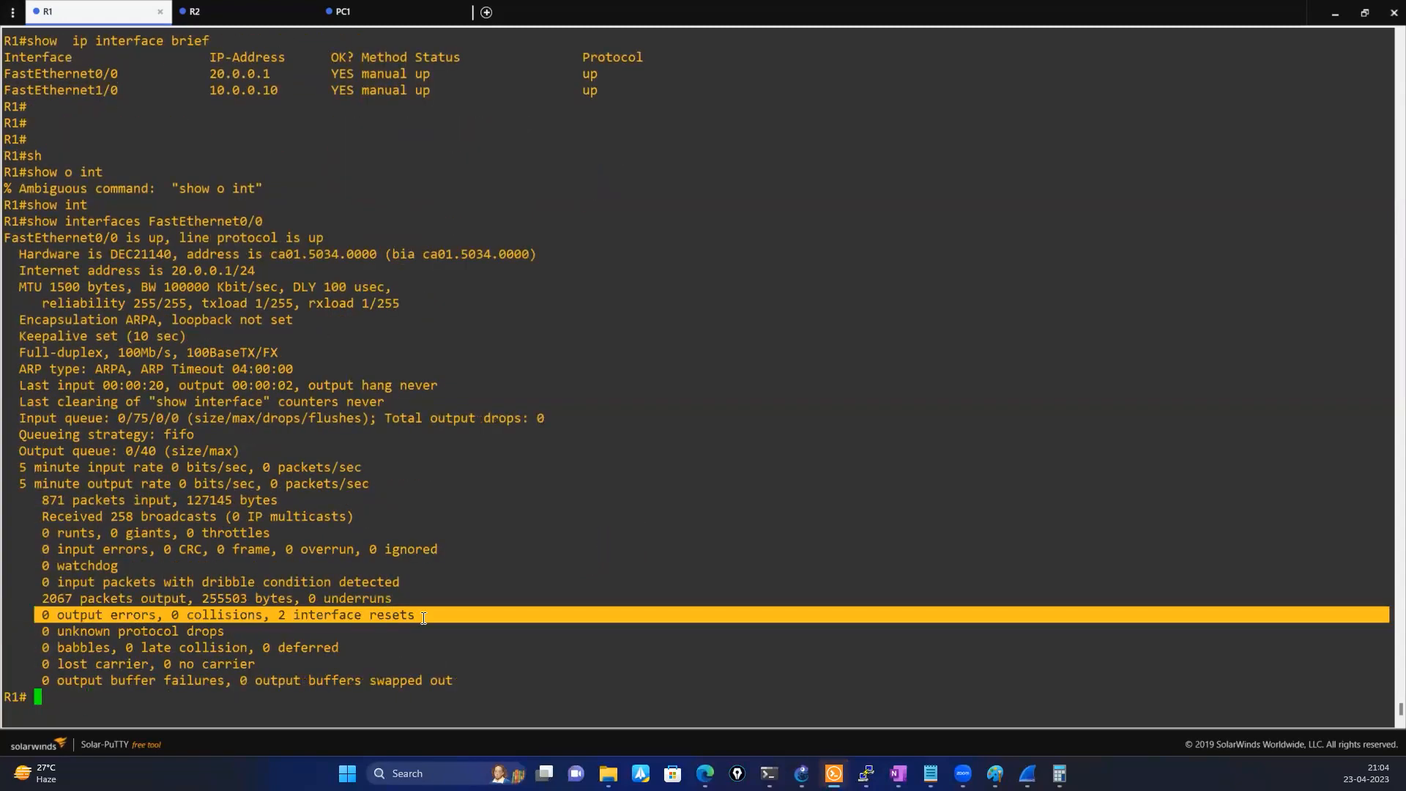
left_click_drag(22, 550, 425, 550)
left_click(173, 562)
left_click_drag(152, 546, 361, 550)
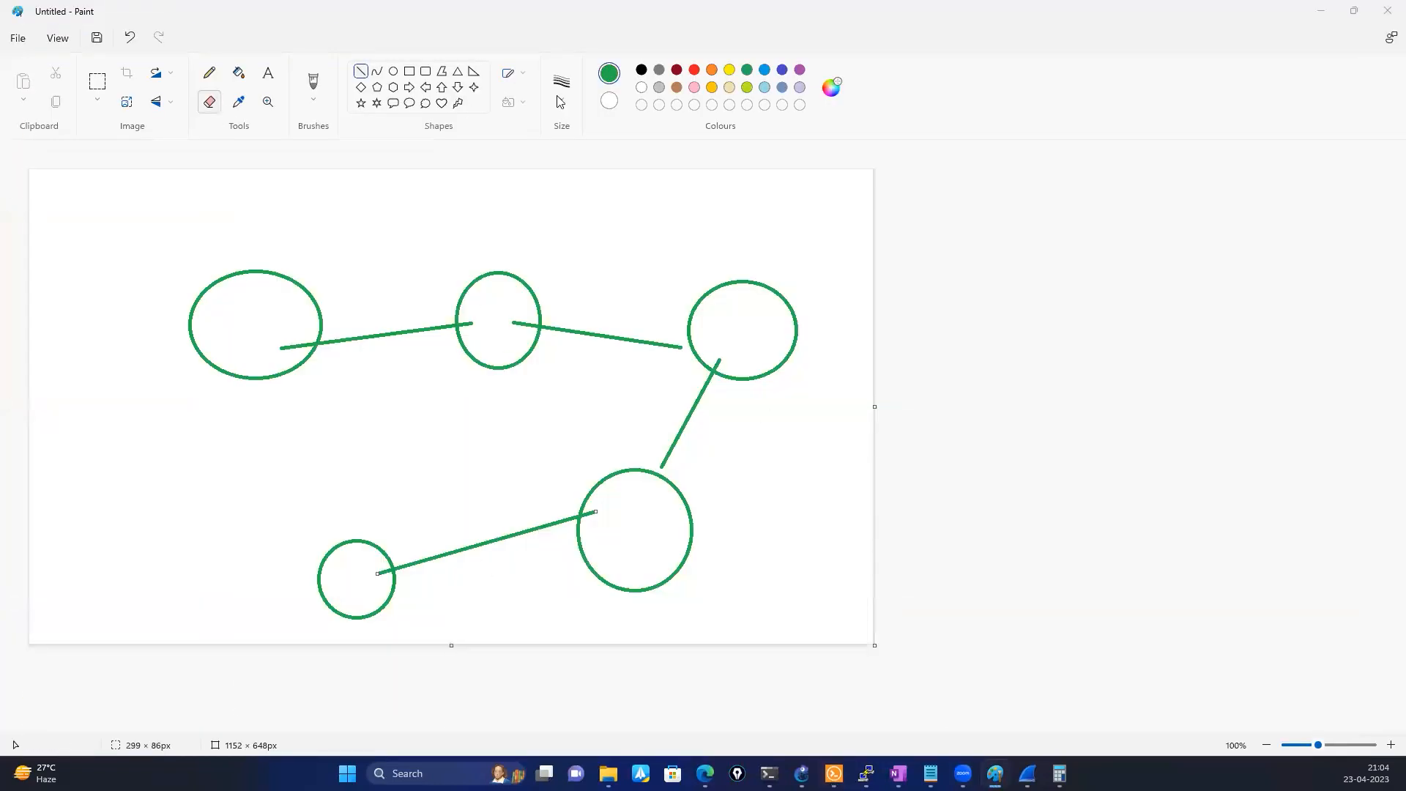
Back in Paint, mark each of the four links between the nodes with a small green oval
left_click(393, 71)
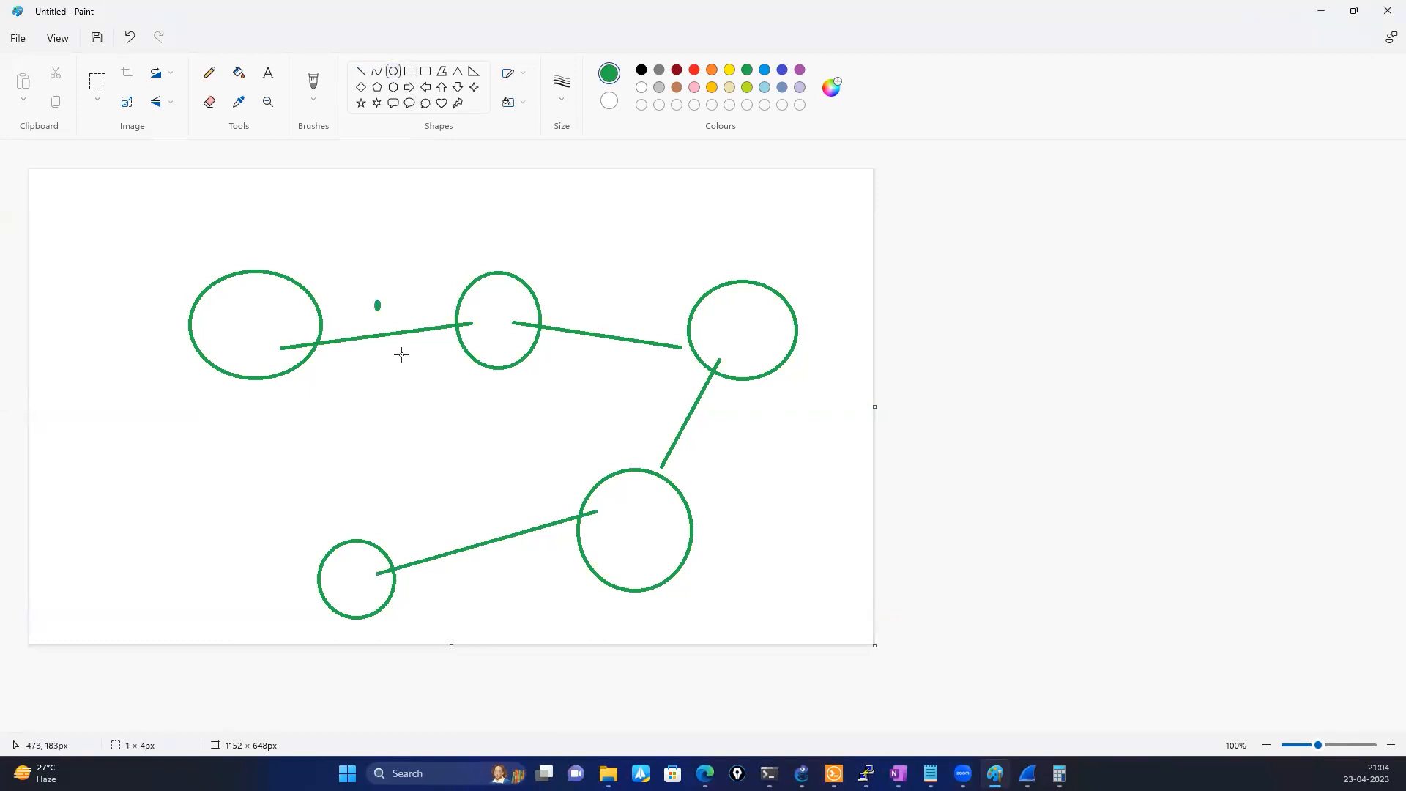
left_click_drag(376, 301, 404, 364)
left_click_drag(597, 316, 623, 366)
left_click(670, 417)
left_click_drag(695, 442, 697, 445)
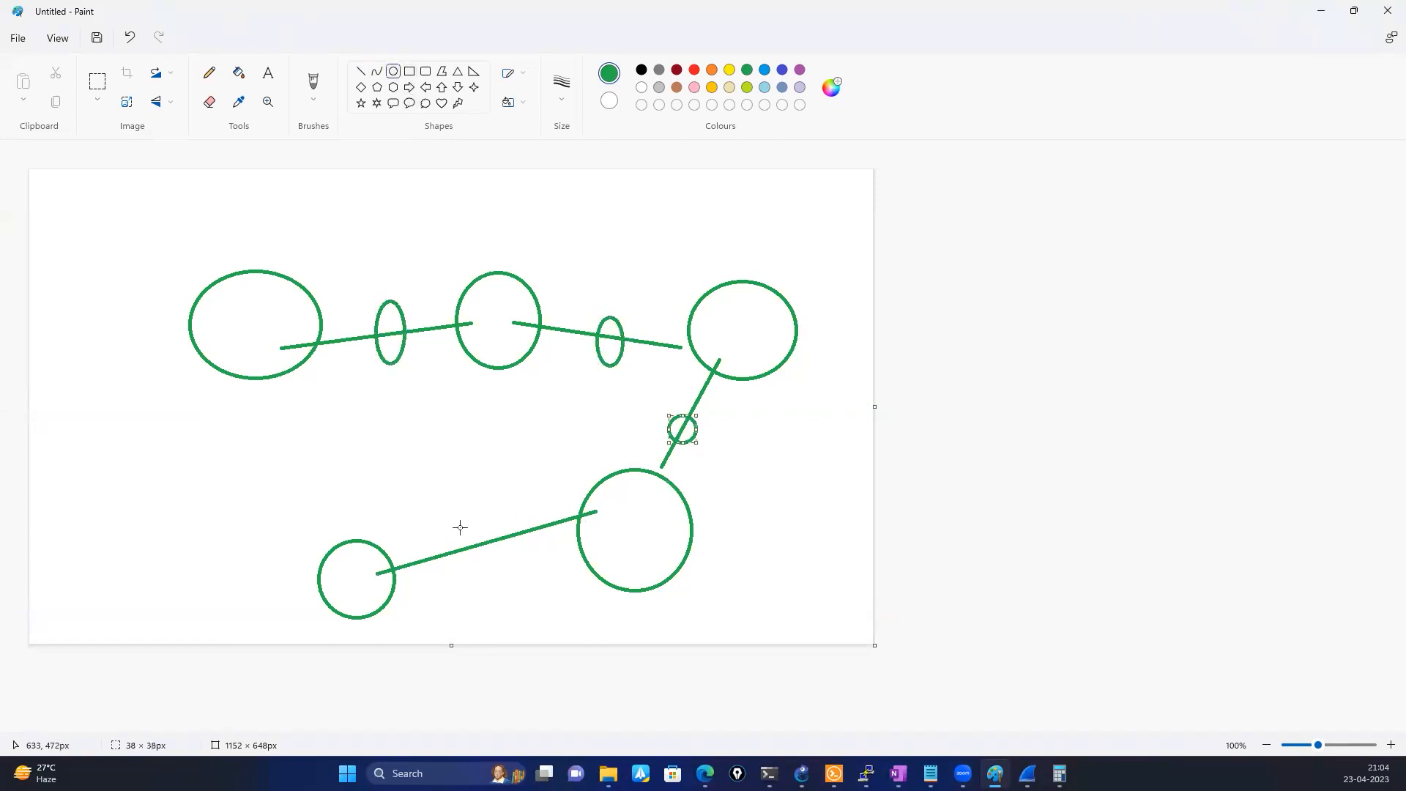
mouse_move(432, 535)
left_mouse_down()
mouse_move(462, 581)
mouse_move(466, 556)
mouse_move(467, 579)
left_mouse_up()
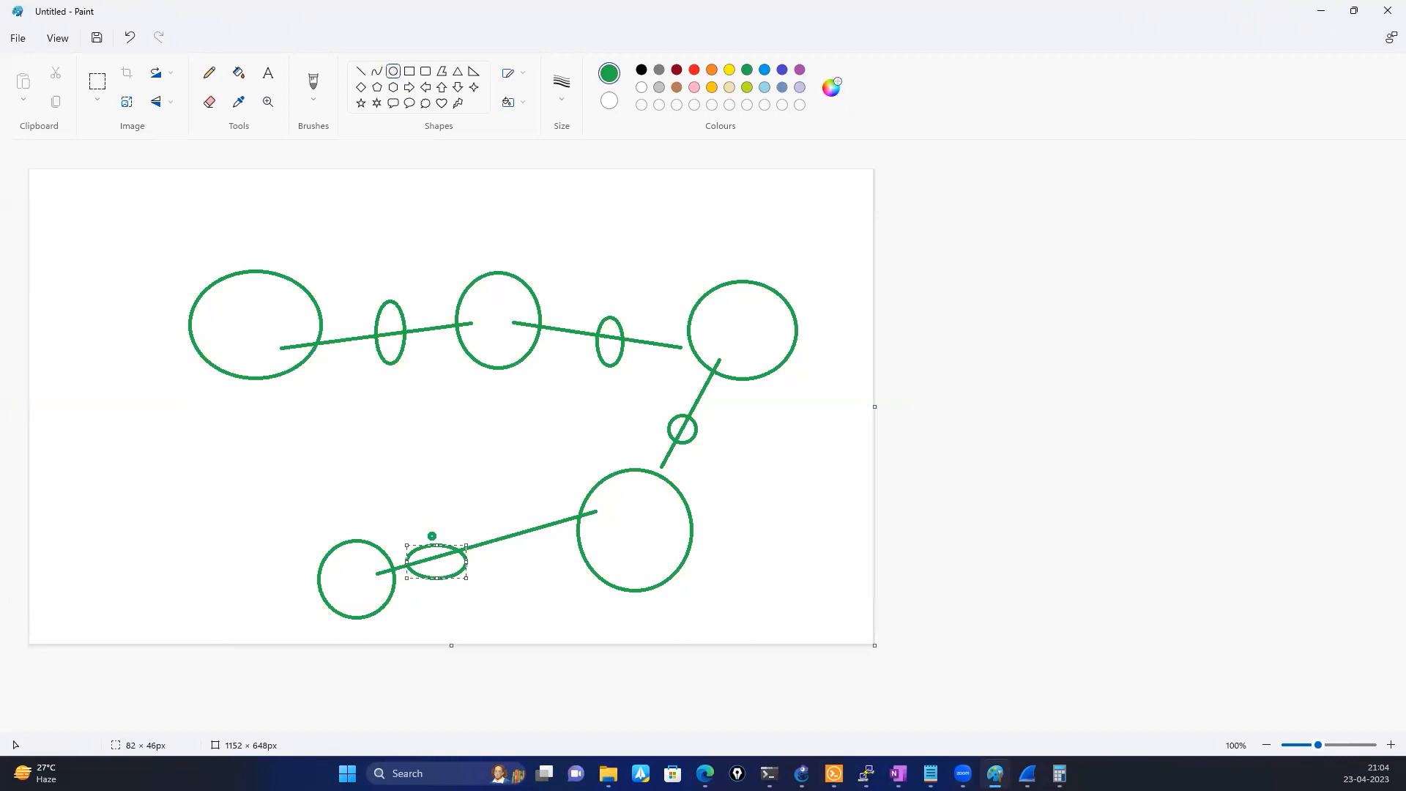
Check the Topics list in Notepad, and clear the whole node drawing from the Paint canvas
key("alt+Tab")
left_click(931, 773)
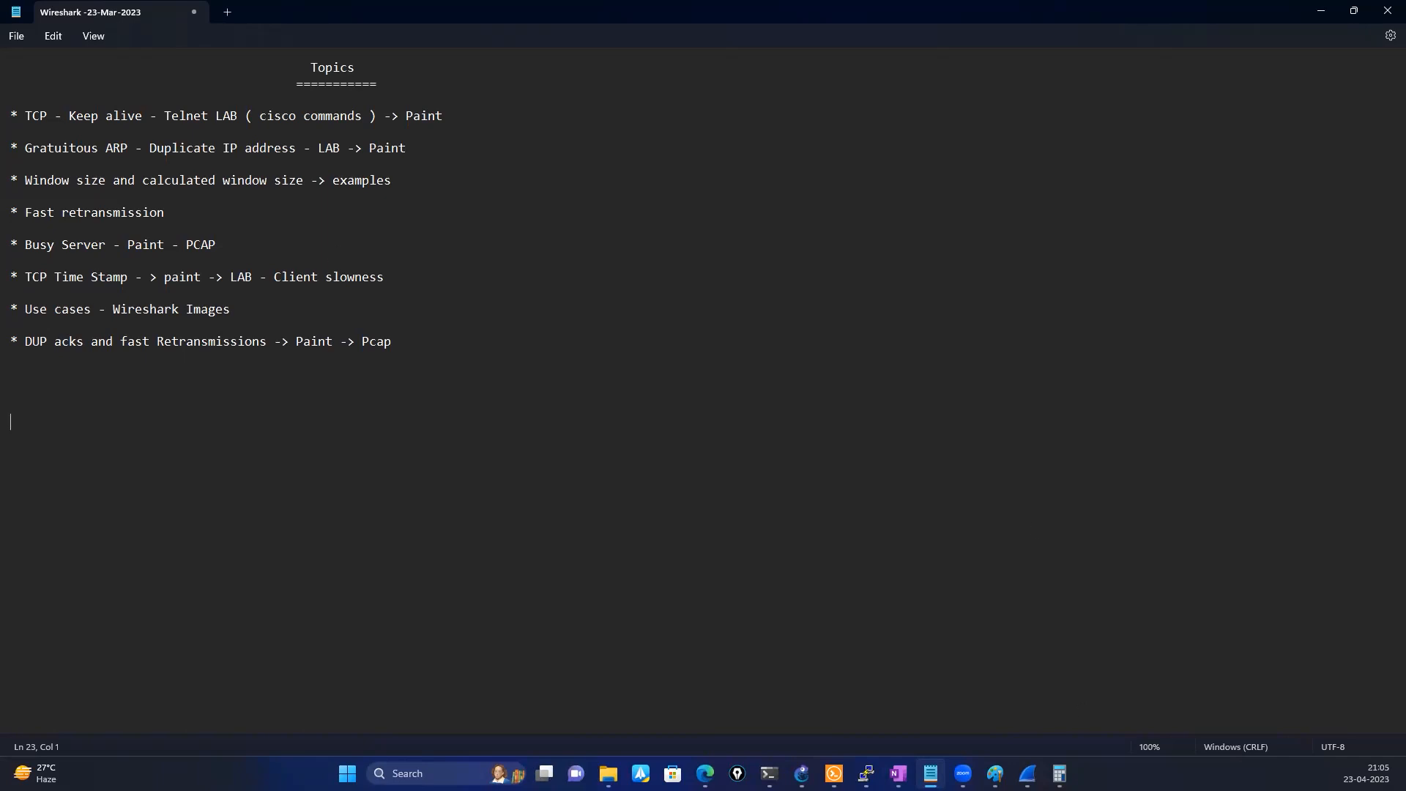
left_click(995, 773)
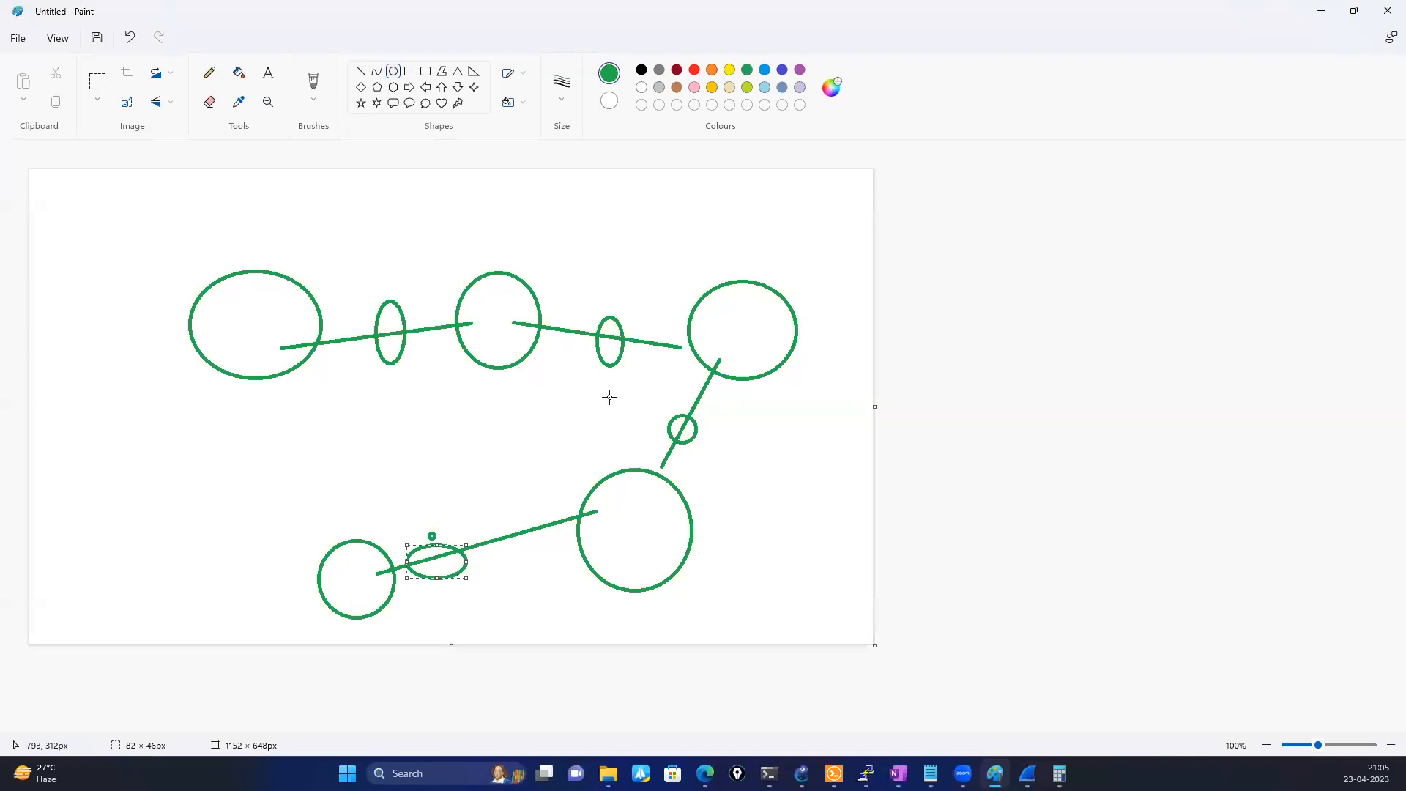
key("ctrl+a")
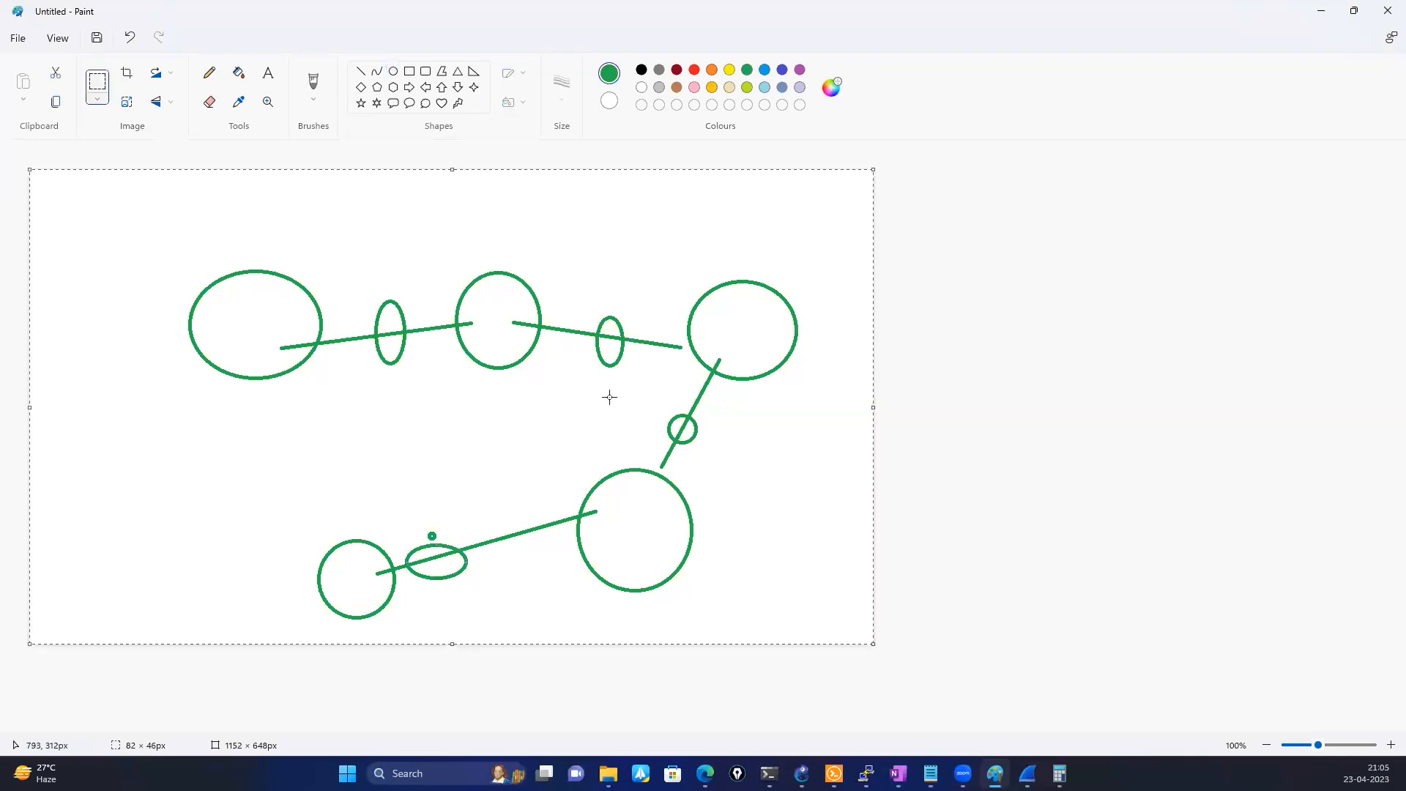
key("Delete")
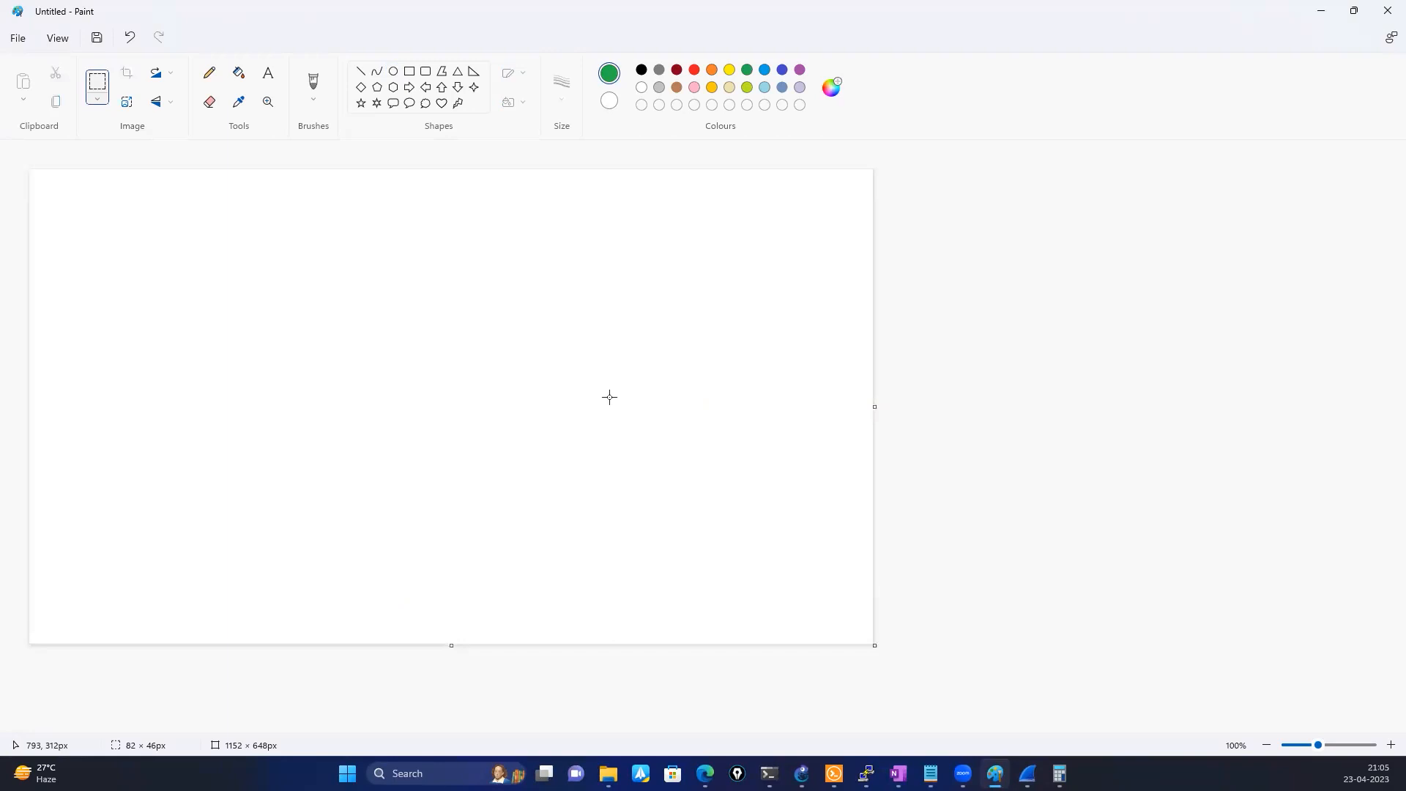
Draw two tall green rectangles side by side with a wide gap, the right one about 97 × 336 px
left_click(409, 71)
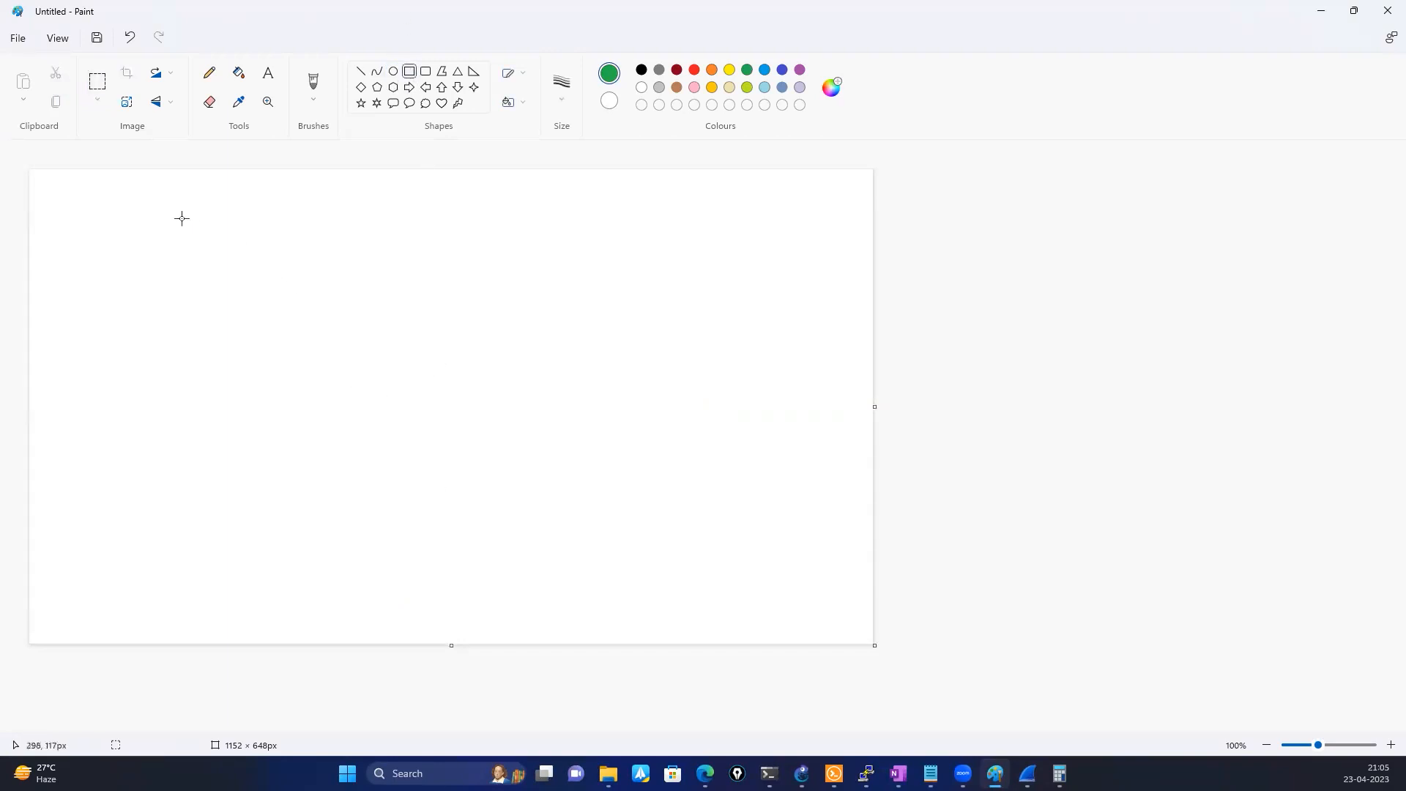
left_click_drag(198, 229, 298, 488)
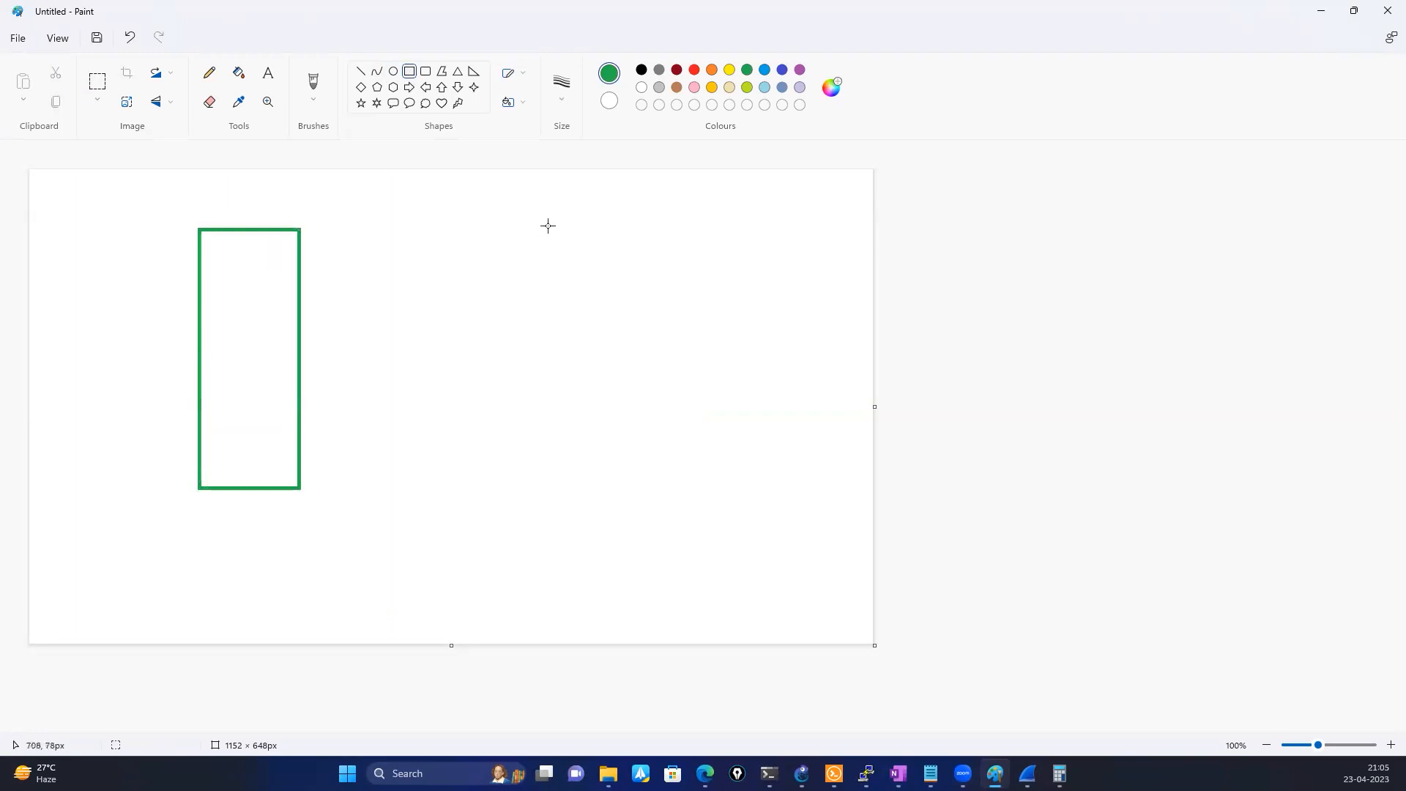
left_click_drag(547, 226, 619, 472)
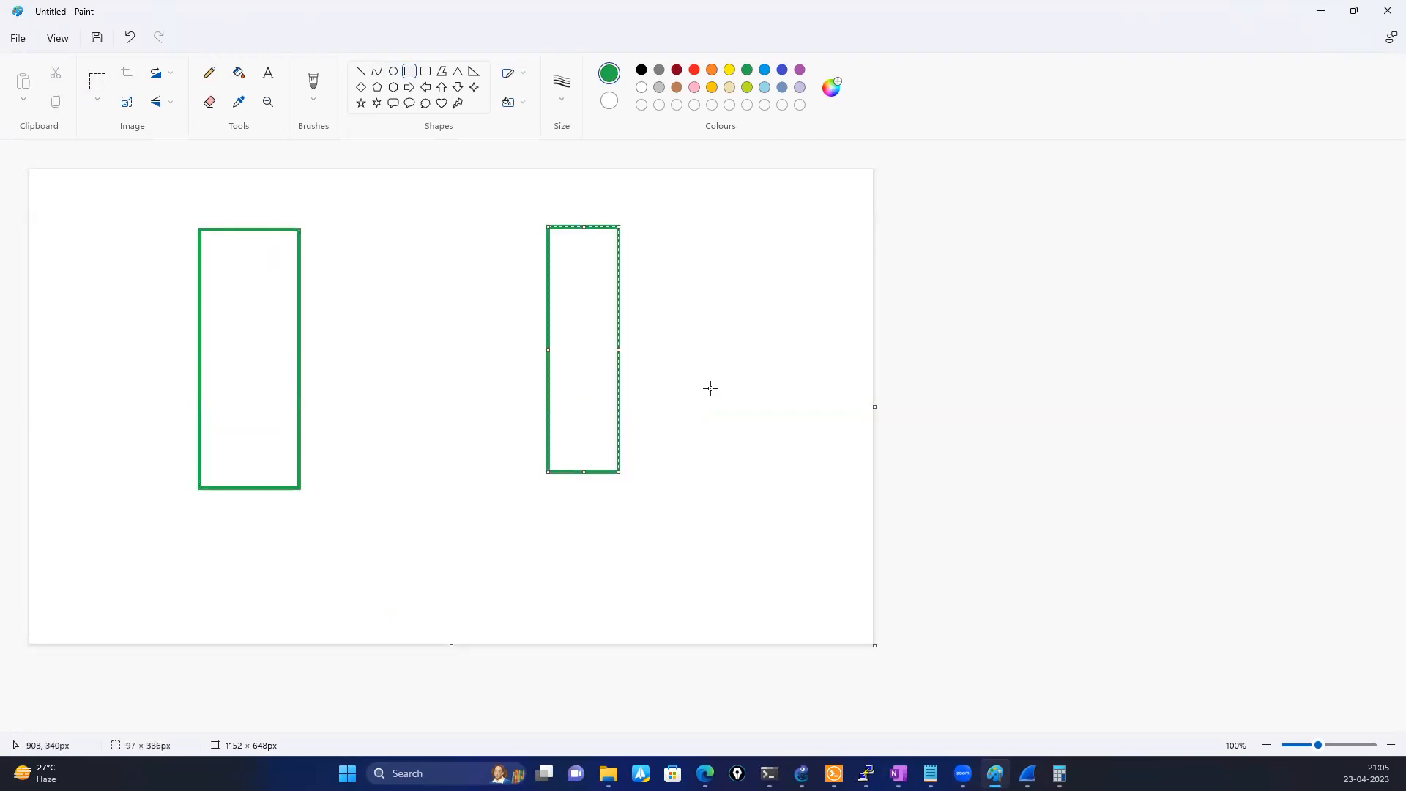
Label the left rectangle "Sender" and the right rectangle "Receiver" with text below each
left_click(211, 526)
type("Sender")
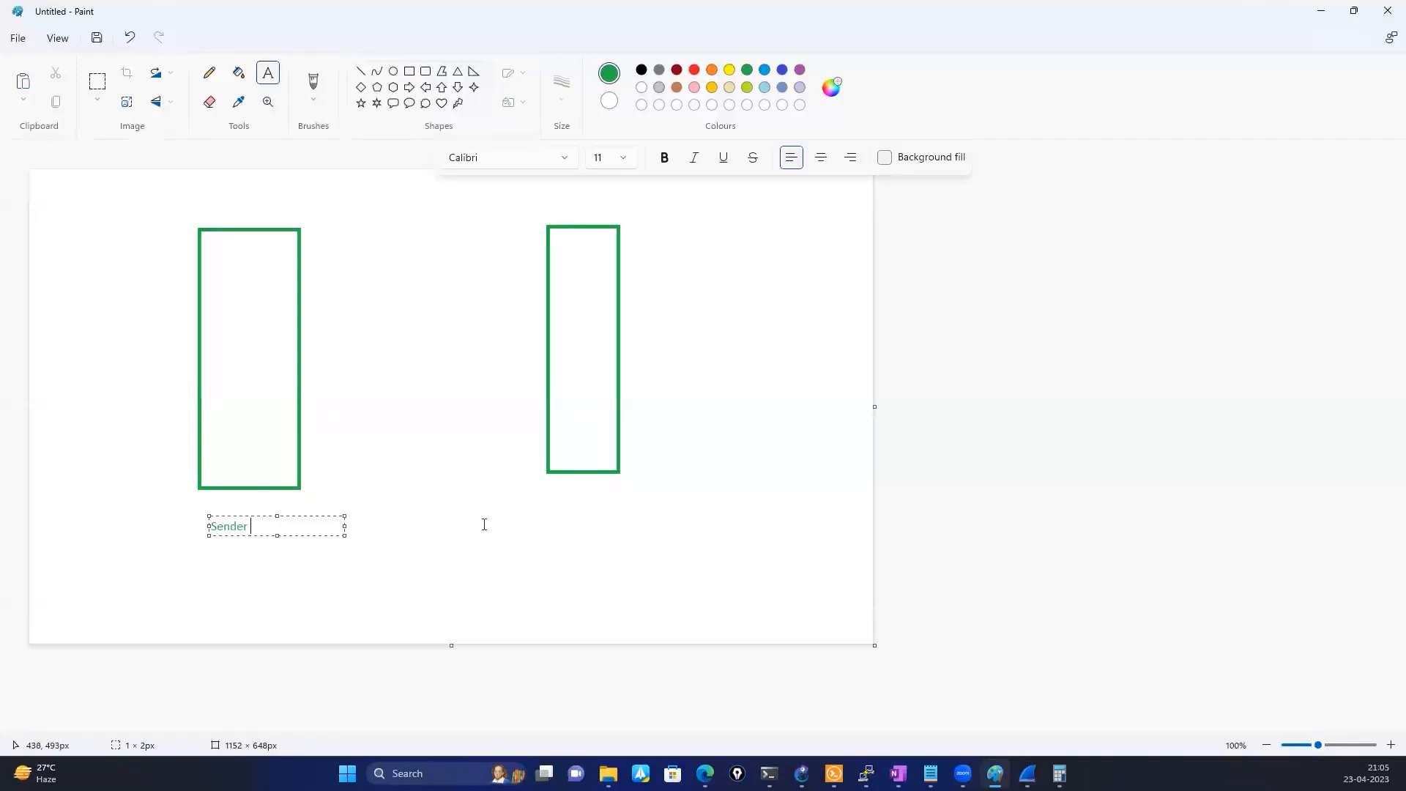
left_click(539, 511)
left_click(539, 511)
type("Receiver")
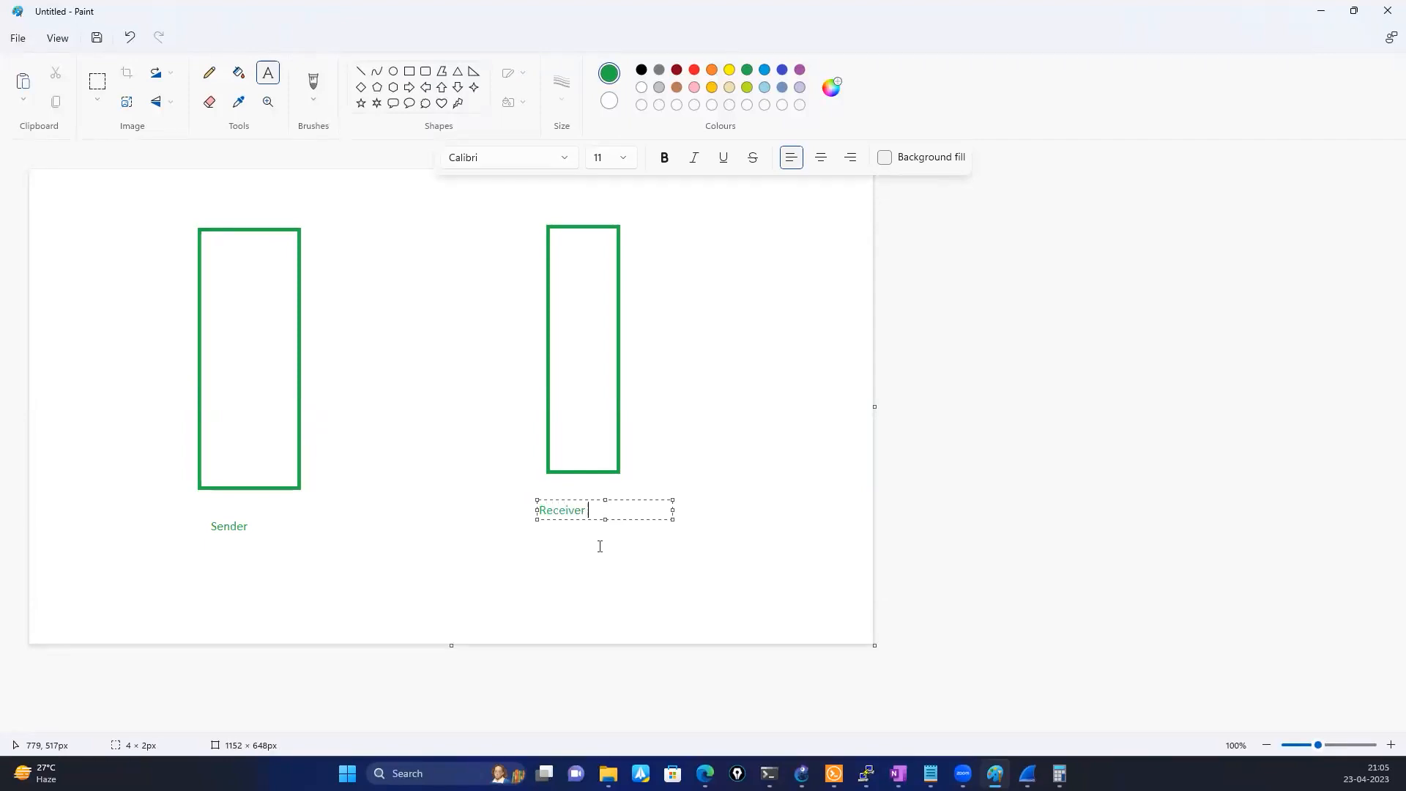
left_click(386, 445)
Draw three block arrows stacked between the Sender and Receiver boxes, pointing right, left and right from the top down
left_click(363, 74)
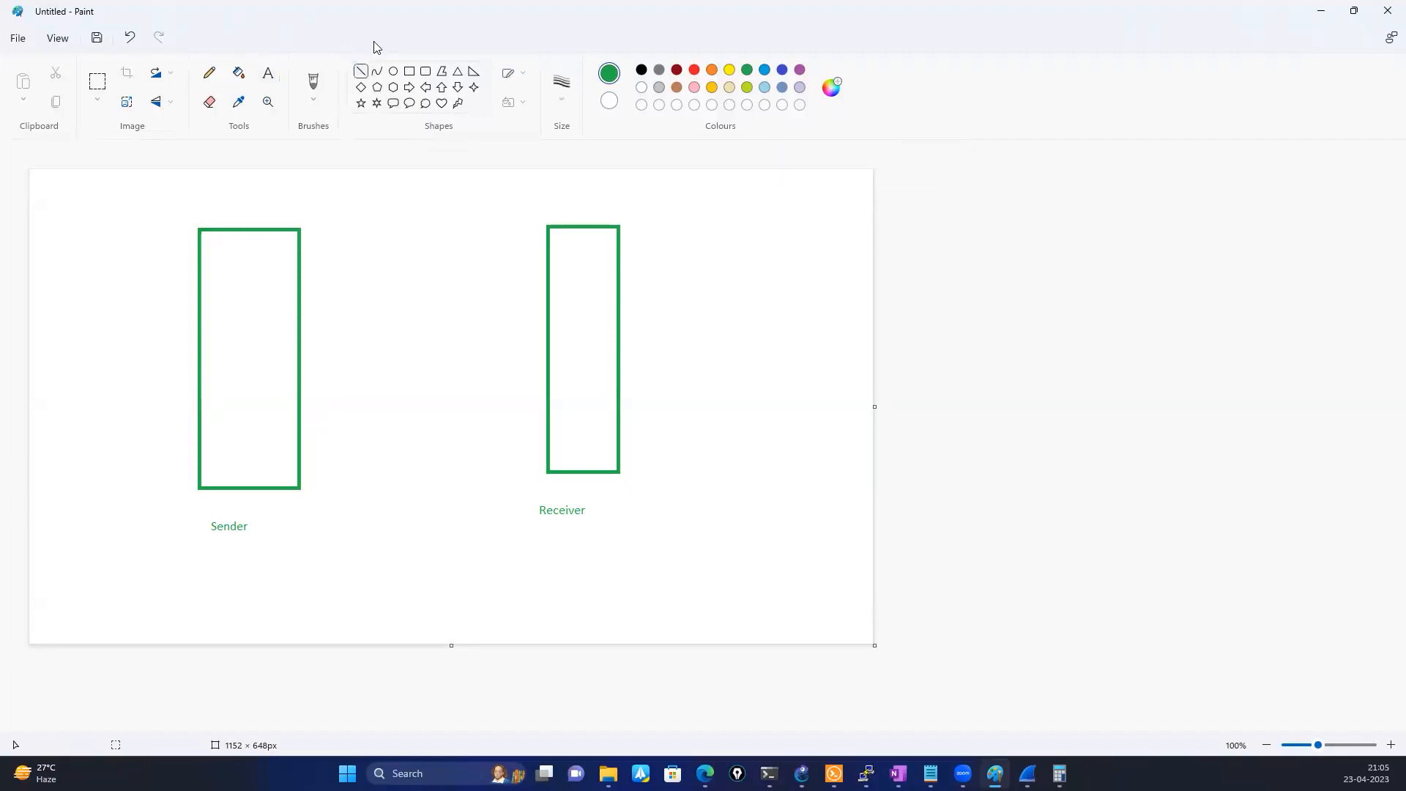
left_click(409, 87)
left_click_drag(349, 271, 444, 306)
left_click(424, 88)
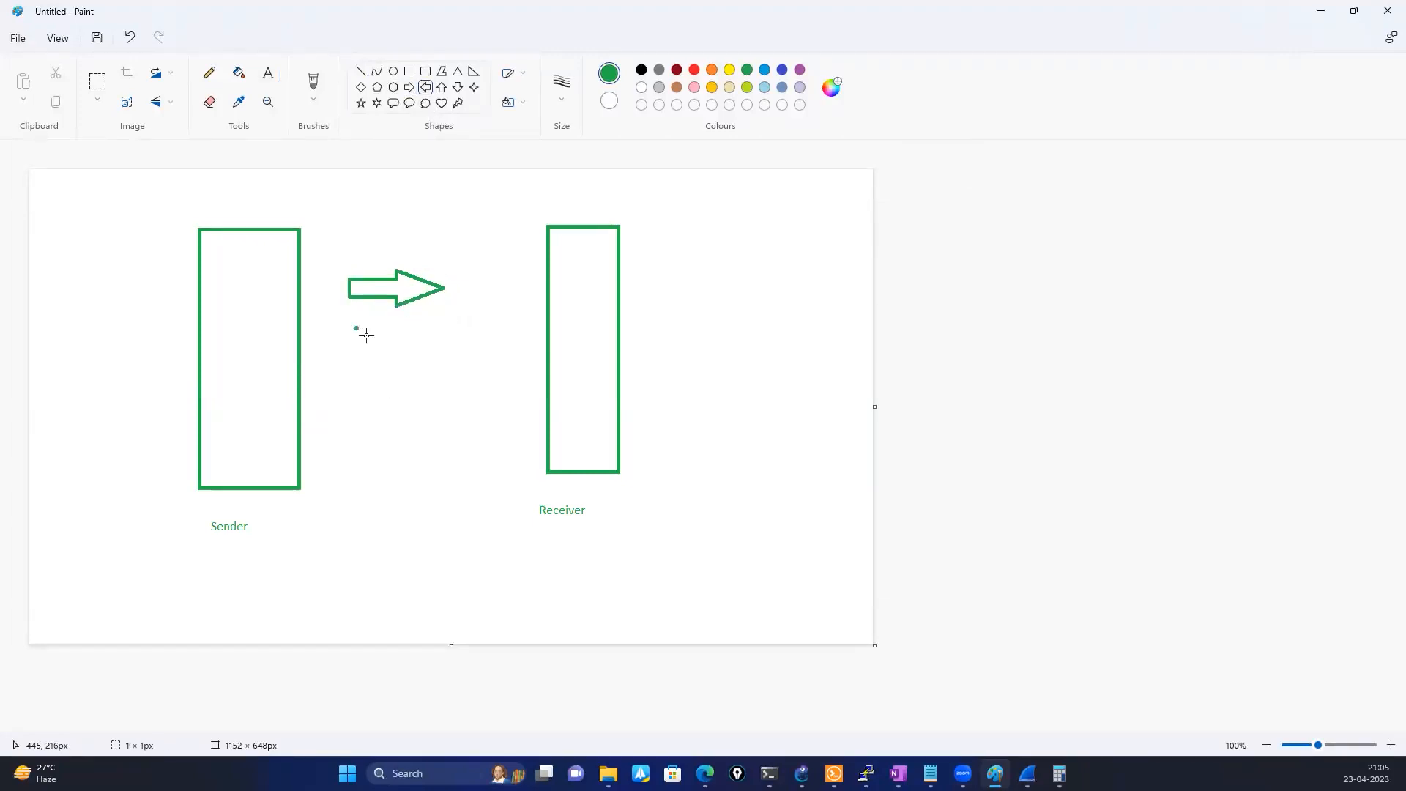
mouse_move(355, 328)
left_mouse_down()
mouse_move(430, 362)
mouse_move(422, 354)
left_mouse_up()
left_click(394, 382)
left_click(410, 87)
left_click_drag(356, 387, 429, 417)
Frame the three arrows with a green rectangle and add the text "TCP - established" between it and the Receiver box
left_click(409, 71)
left_click_drag(325, 221, 439, 439)
left_click(487, 382)
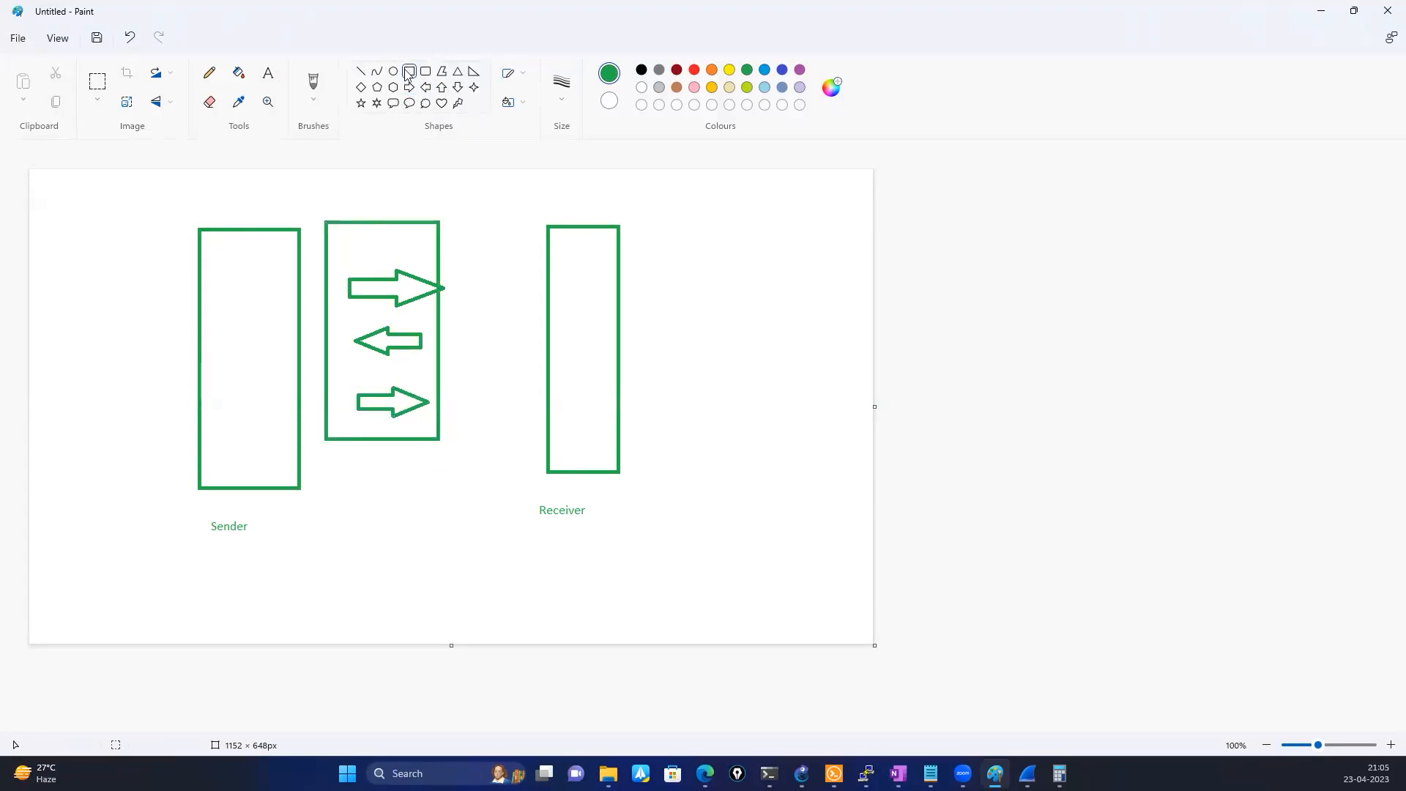
left_click(270, 80)
left_click(459, 308)
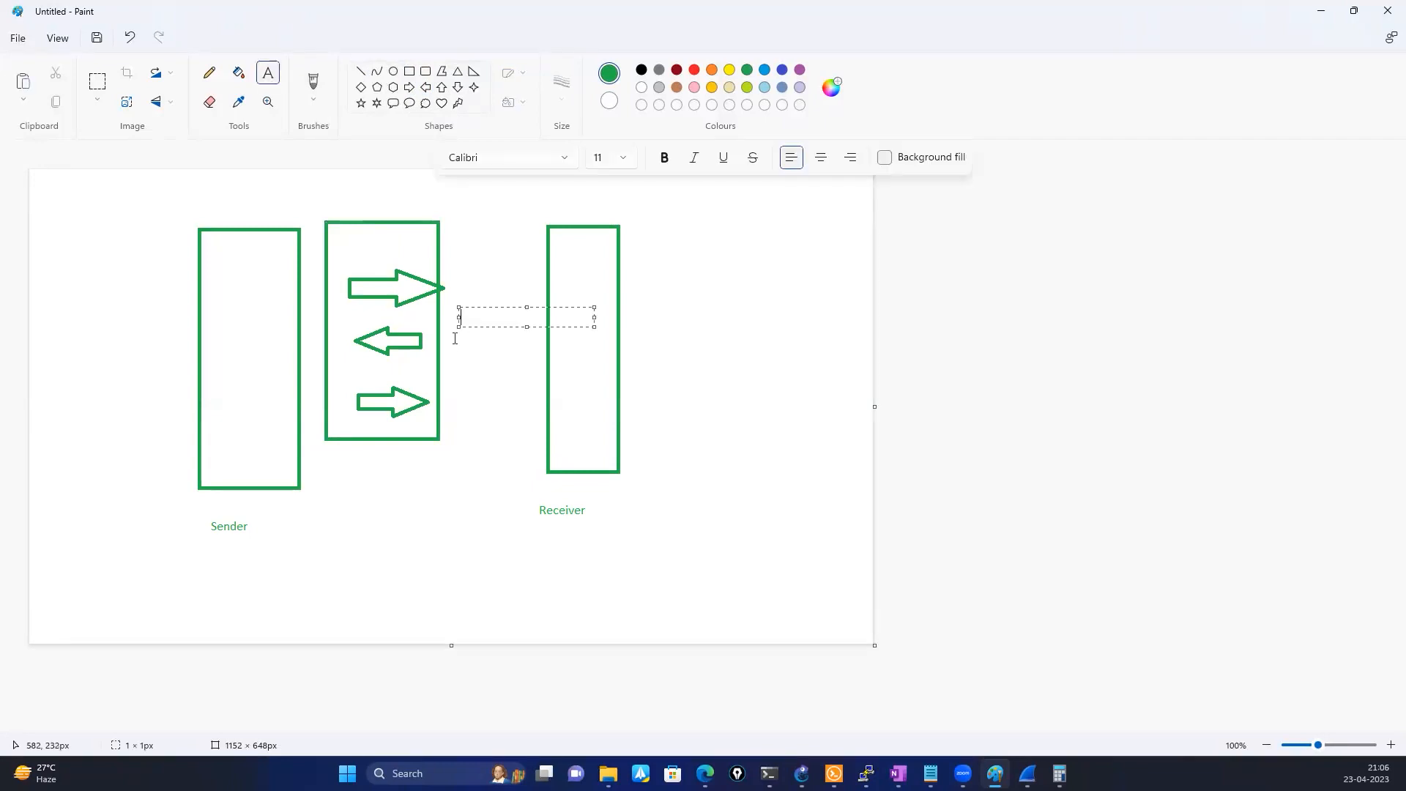
type("TCP - established")
left_click(493, 424)
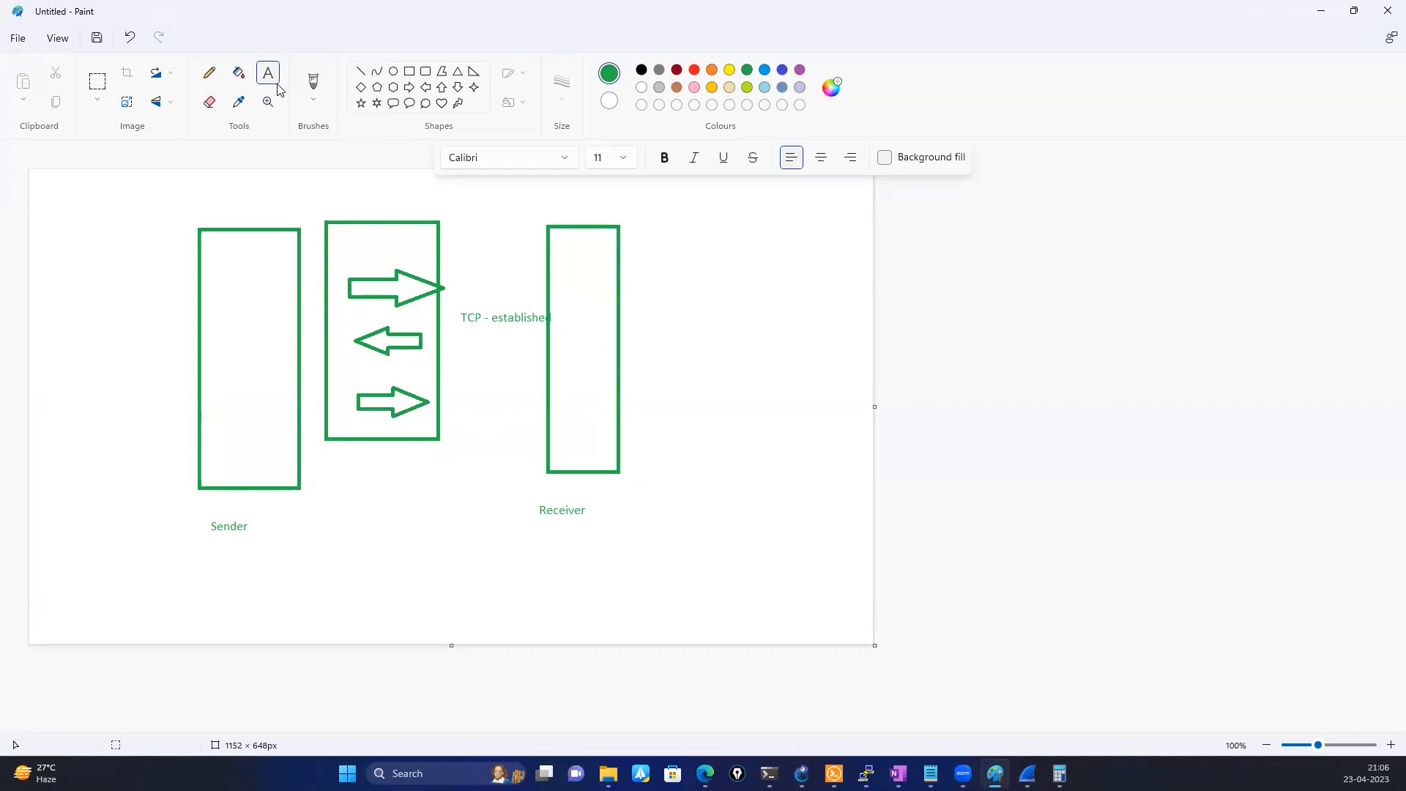
Draw a tall, narrow rectangle left of the Sender box, and put the label "RTT" above it and above the Receiver box
left_click(408, 74)
mouse_move(115, 226)
left_mouse_down()
mouse_move(98, 477)
mouse_move(80, 498)
left_mouse_up()
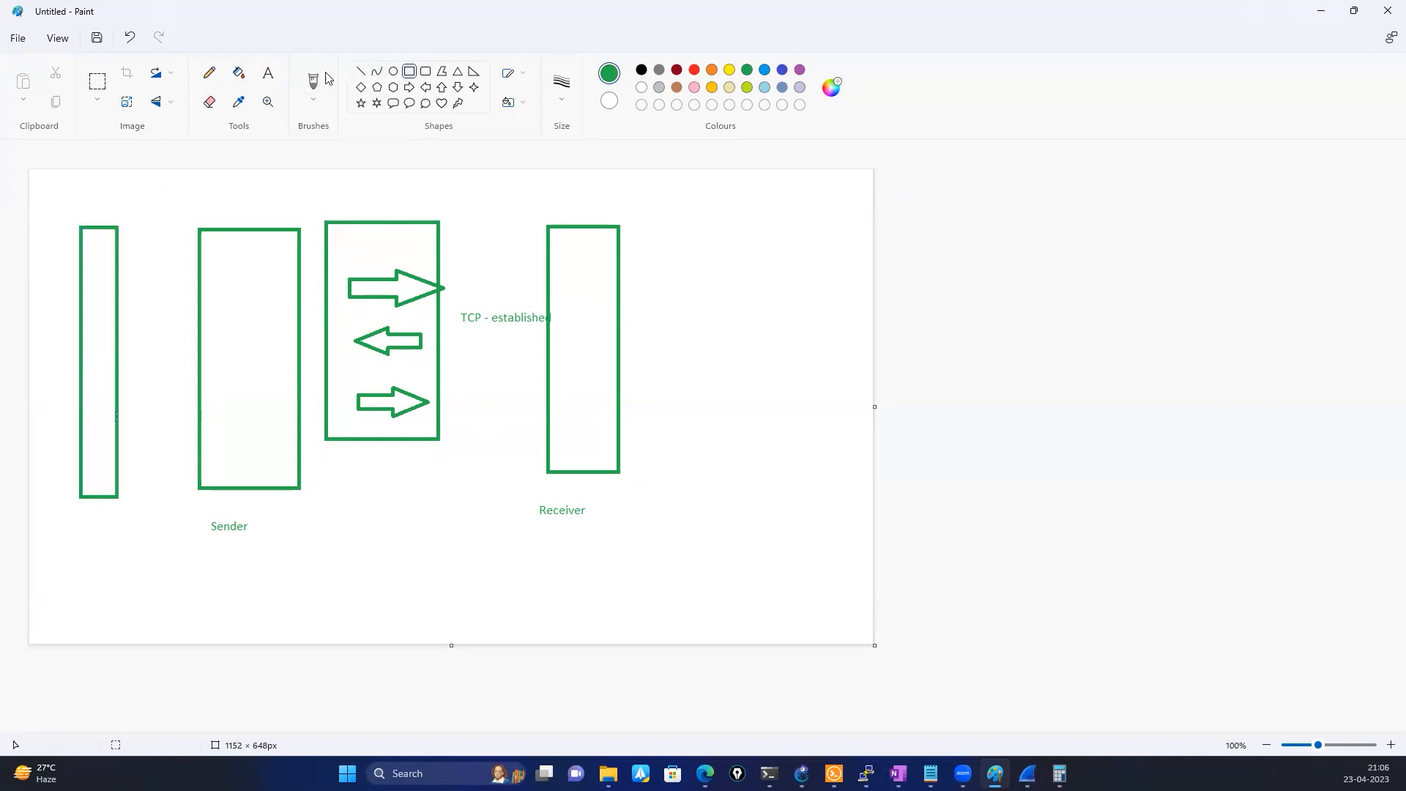
left_click(260, 81)
left_click(86, 187)
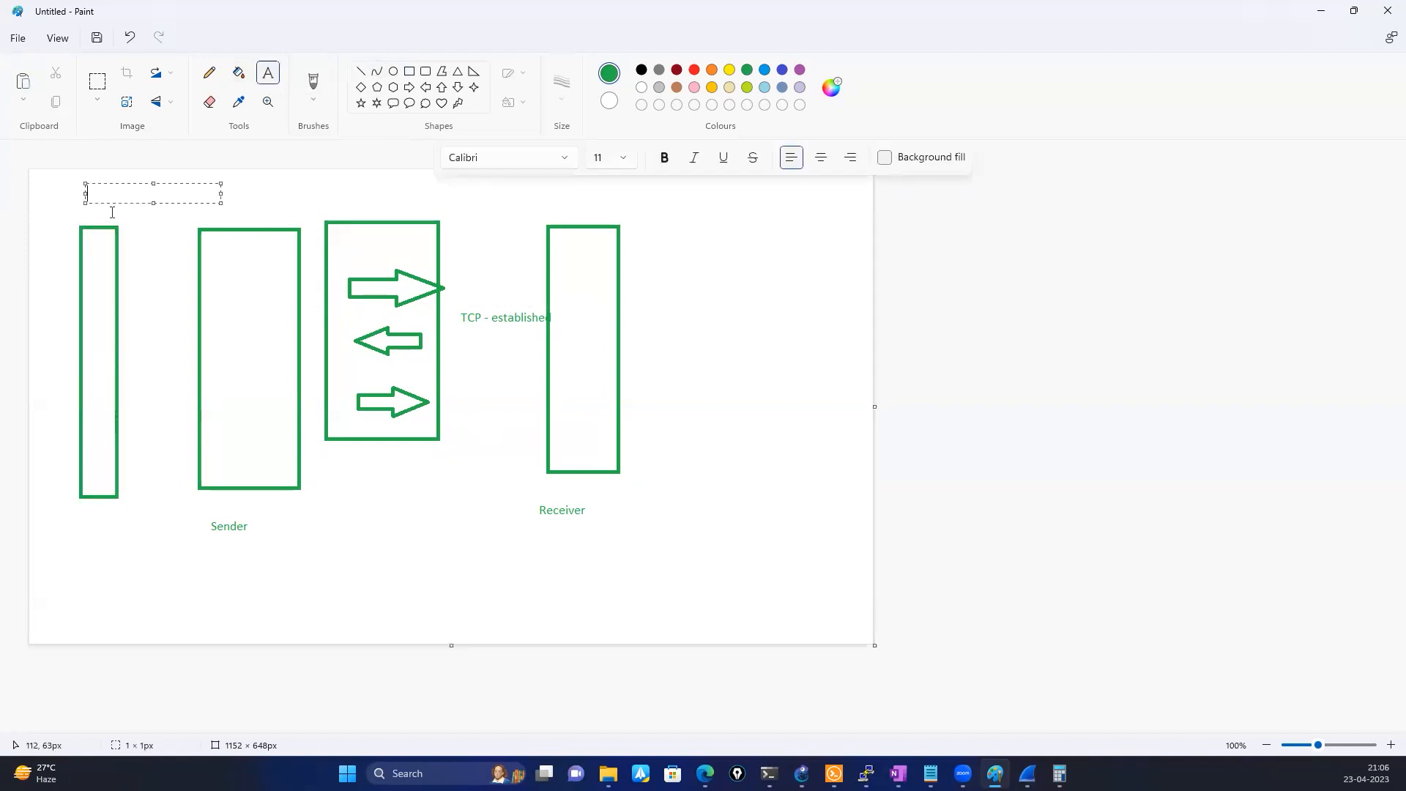
type("RTT")
left_click(360, 550)
left_click(561, 192)
type("RTT")
left_click(407, 574)
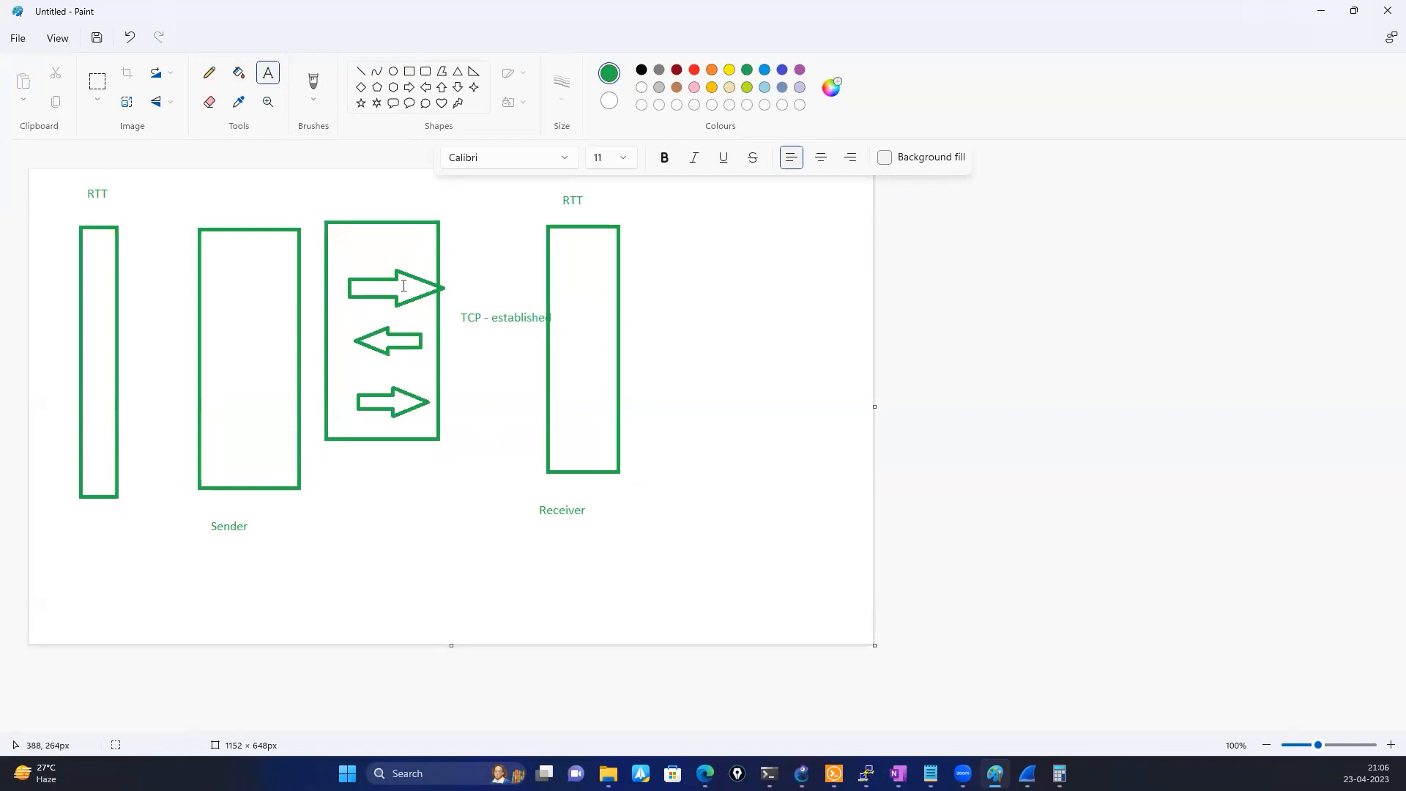
Draw a thought-bubble cloud with a small rectangle beside it below each side, the Receiver's rectangle about 82 × 52 px
left_click(424, 103)
left_click_drag(605, 570, 665, 632)
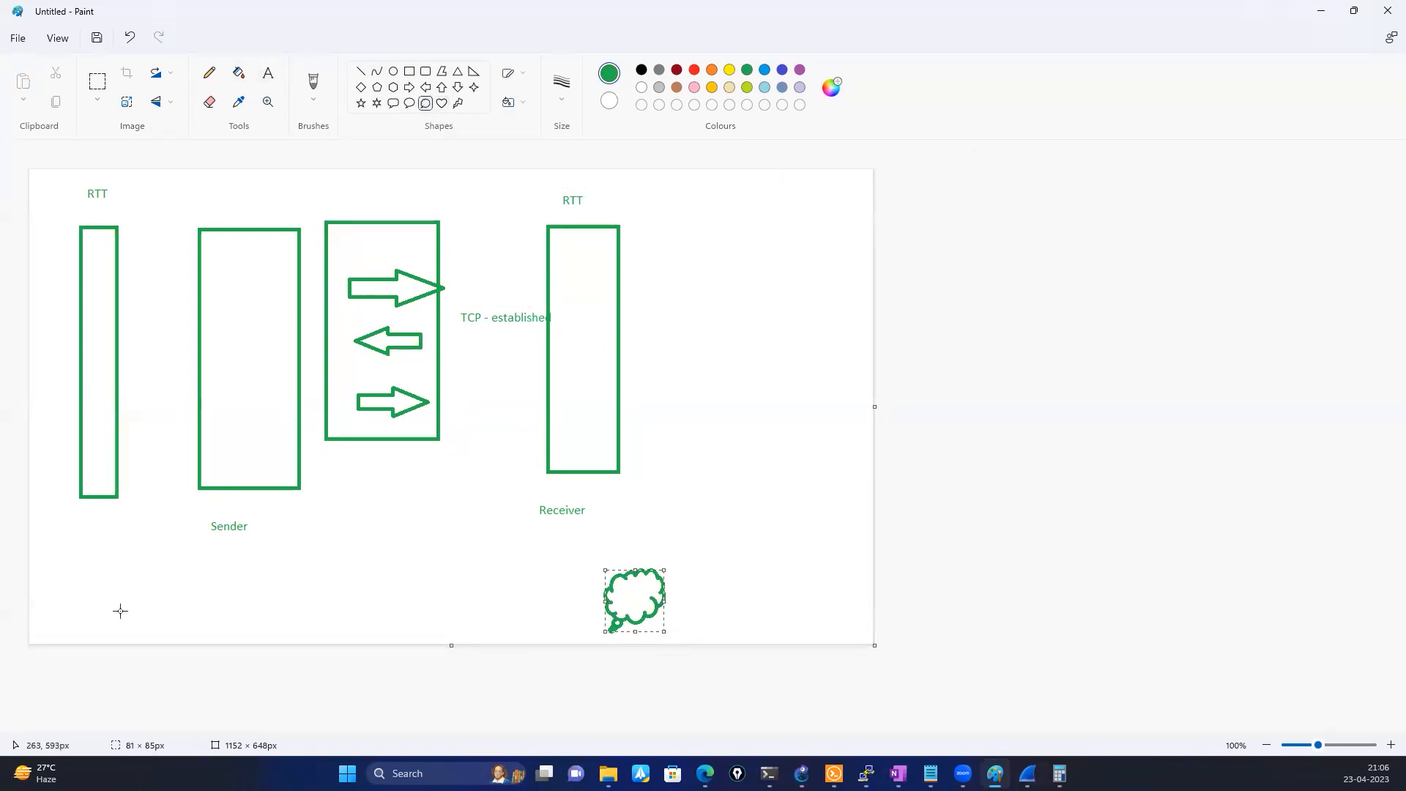
left_click_drag(95, 568, 134, 614)
left_click(409, 71)
left_click_drag(148, 557, 180, 582)
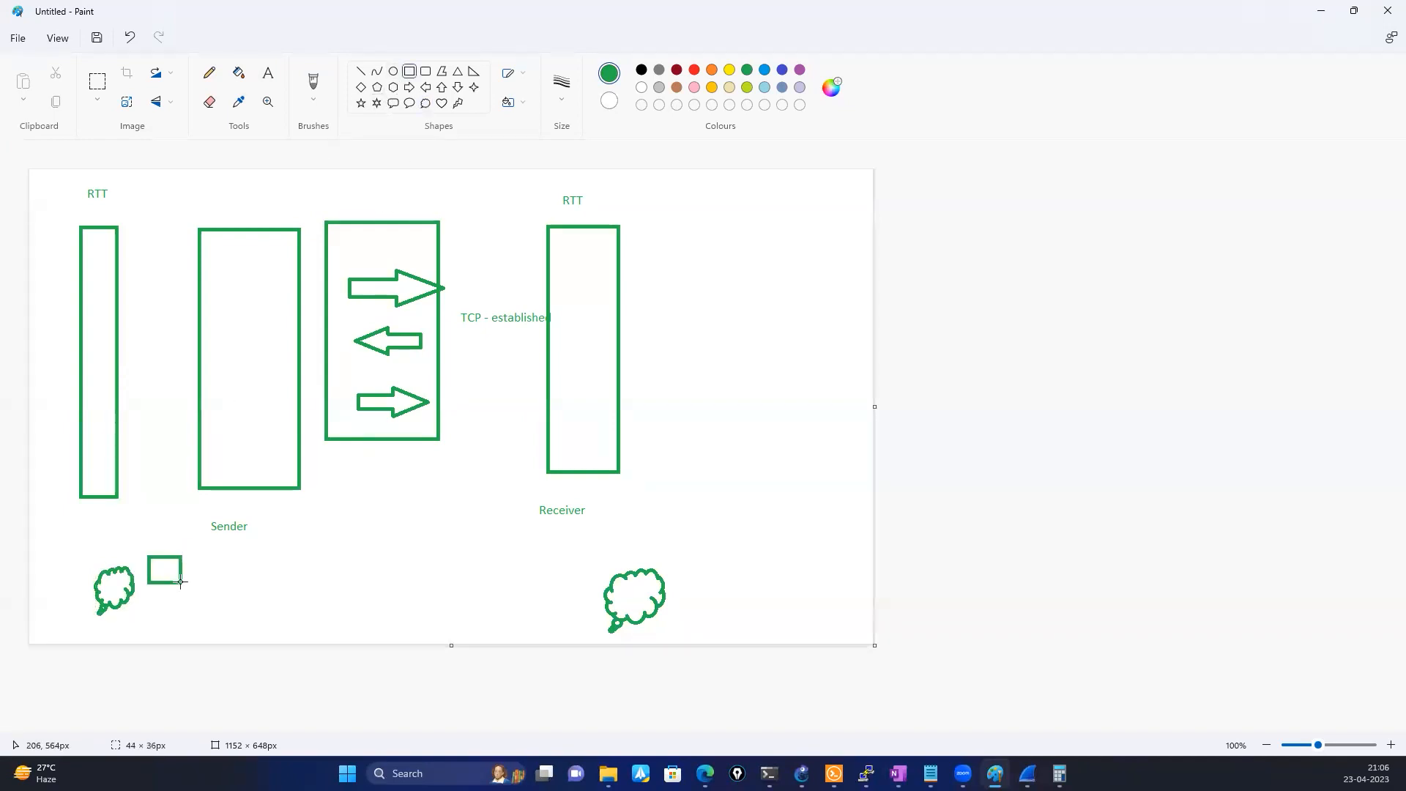
left_click_drag(667, 539, 727, 577)
Label the two small rectangles at the bottom of the drawing "Wireshark"
left_click(208, 580)
type("W")
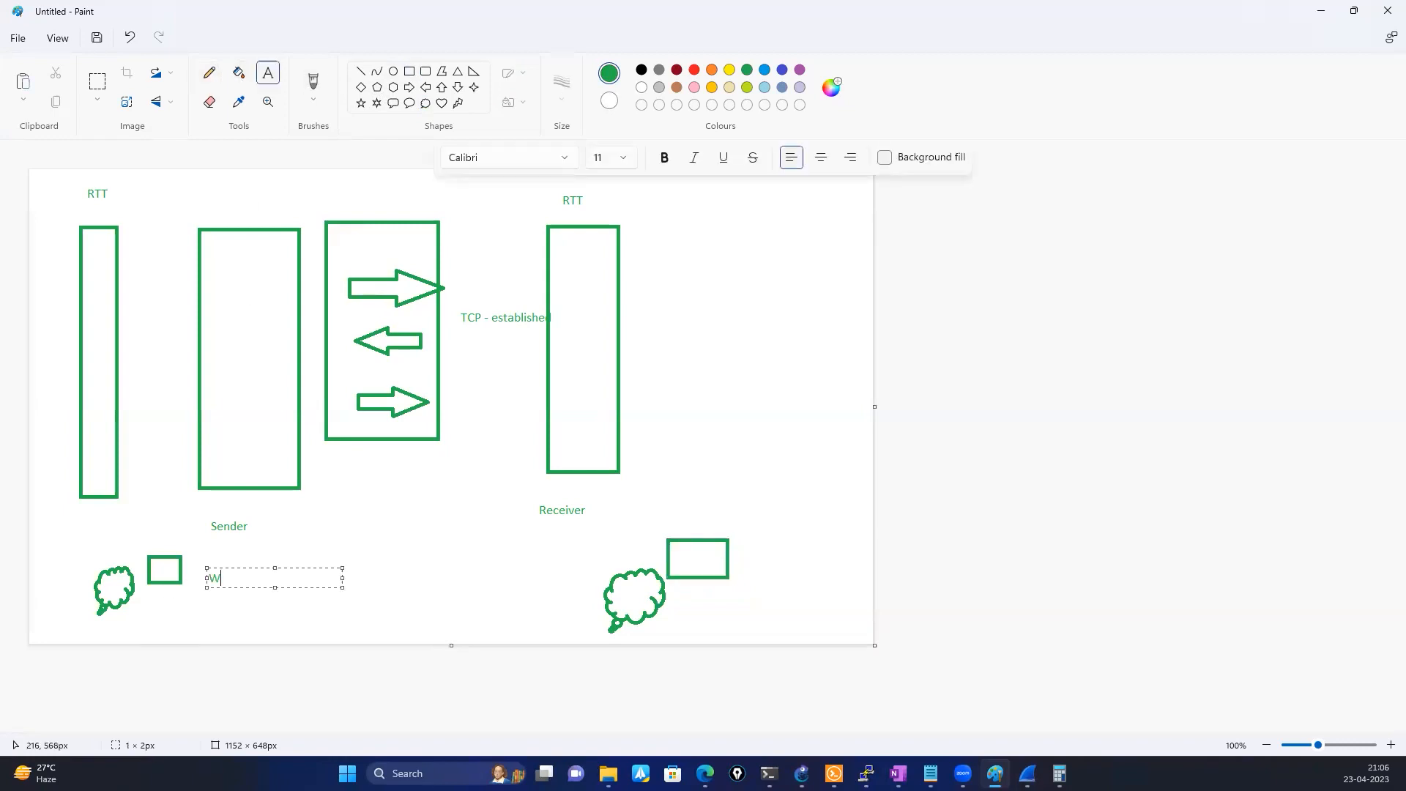
type("ireshark")
left_click(790, 559)
left_click(747, 559)
type("Wireshar")
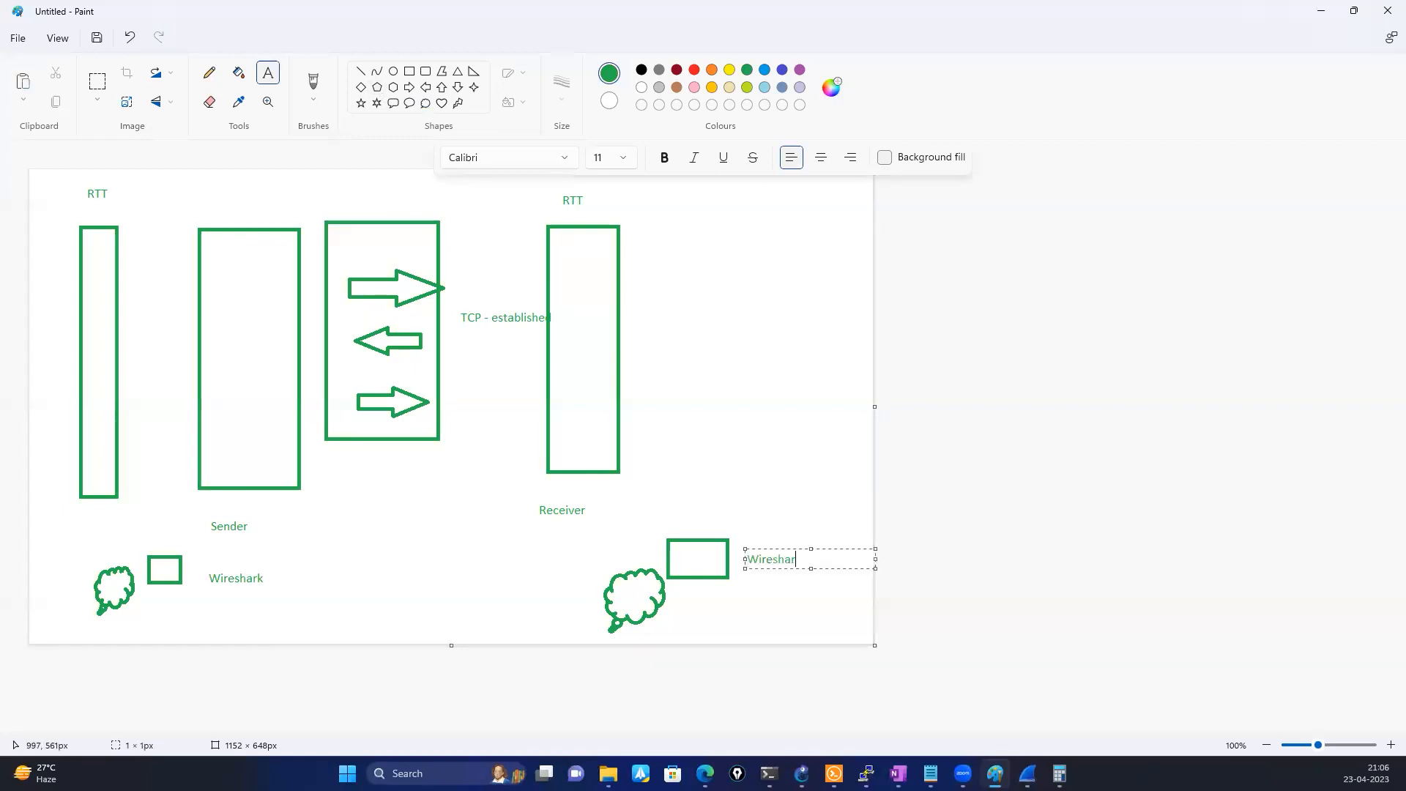
type("k")
left_click(314, 544)
Add the note "Increasing - > 1 sec" beside the narrow RTT rectangle and another "Increasing -" note next to the Receiver box
left_click(272, 80)
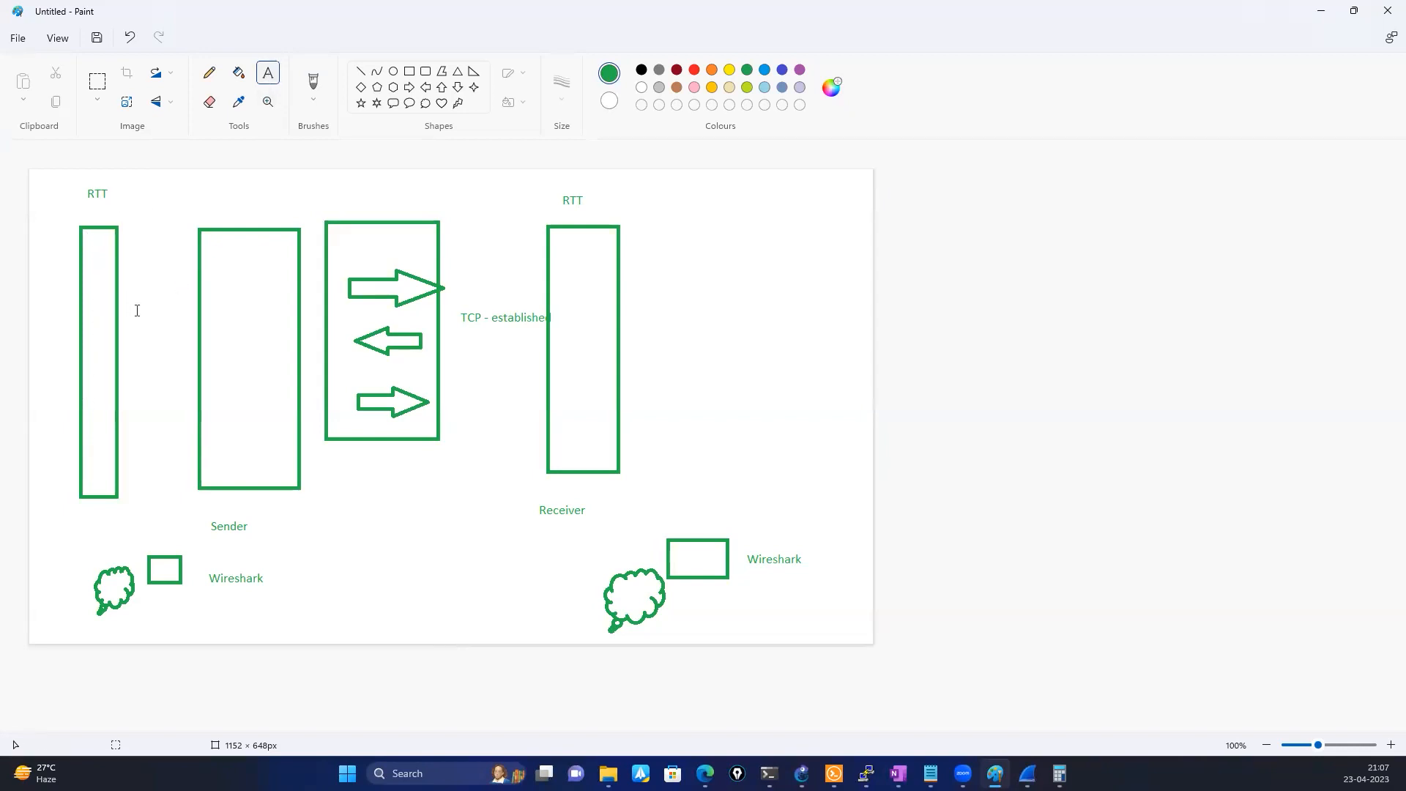
left_click(139, 311)
type("Increasin")
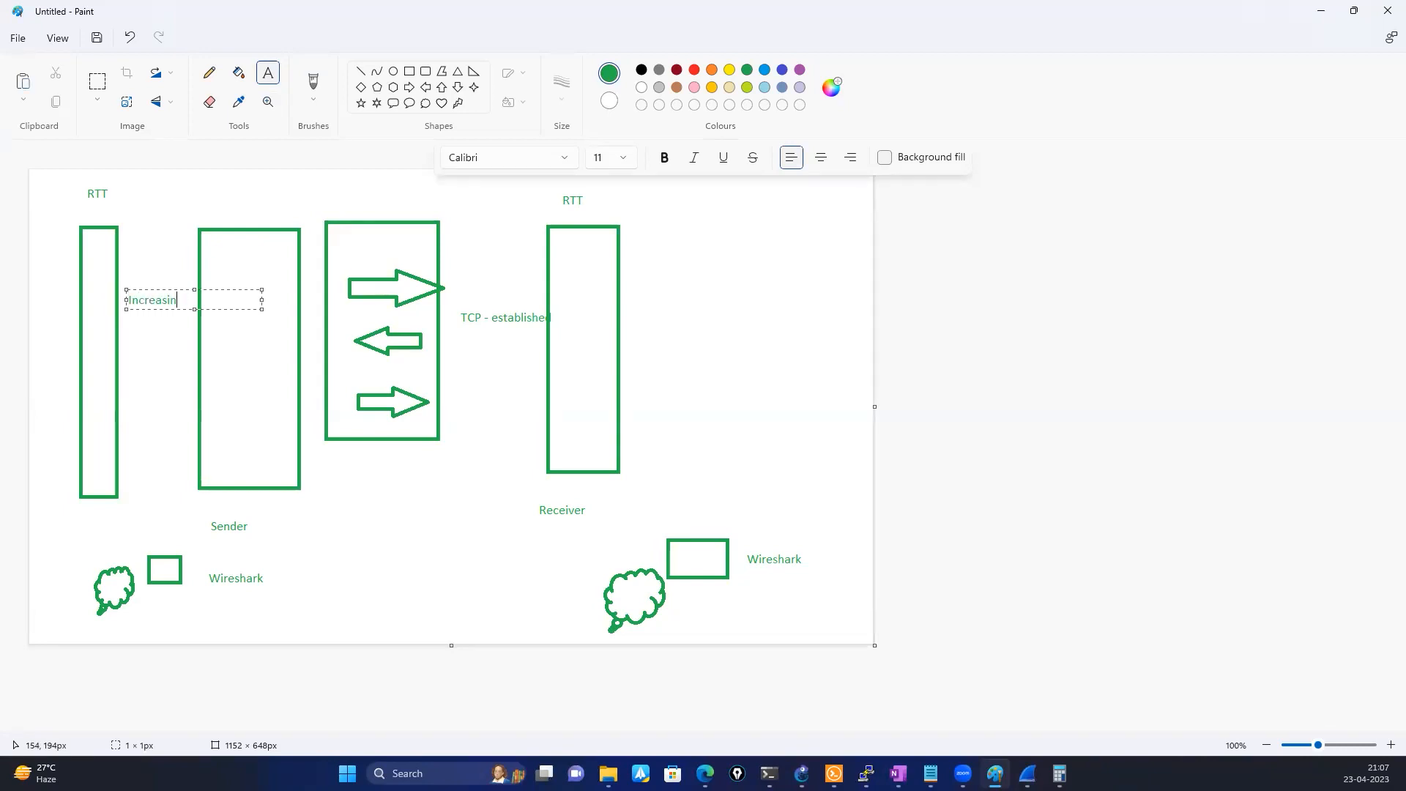
type("g - >1 sec")
left_click(347, 479)
left_click(482, 232)
type("Increasin")
type("g -")
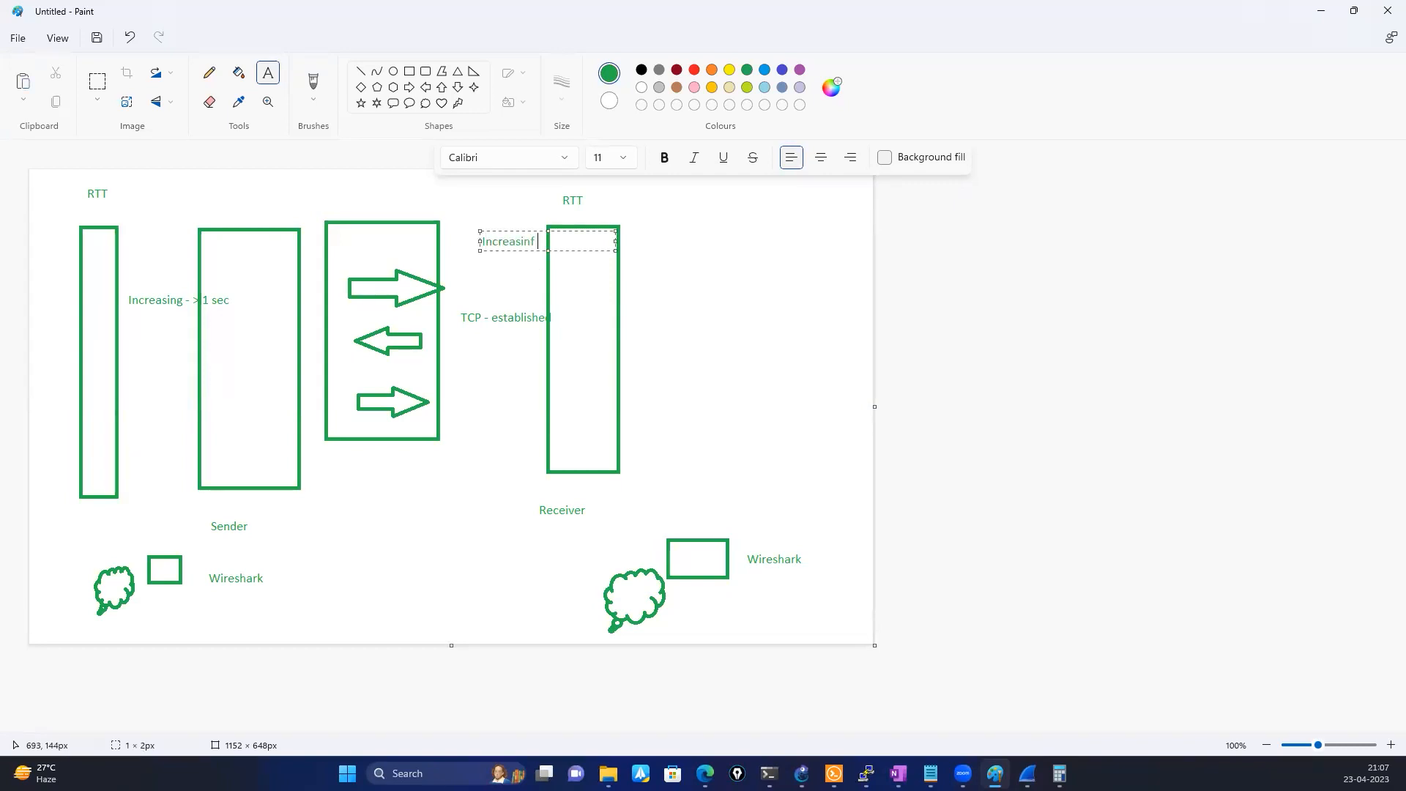
type(" >")
left_click(784, 371)
Add the text "tcp - TIME STAMP" above the Sender box and "tcp TIME STAMP" beside the Receiver's RTT label
left_click(153, 192)
type("tcp - TIME STAMP")
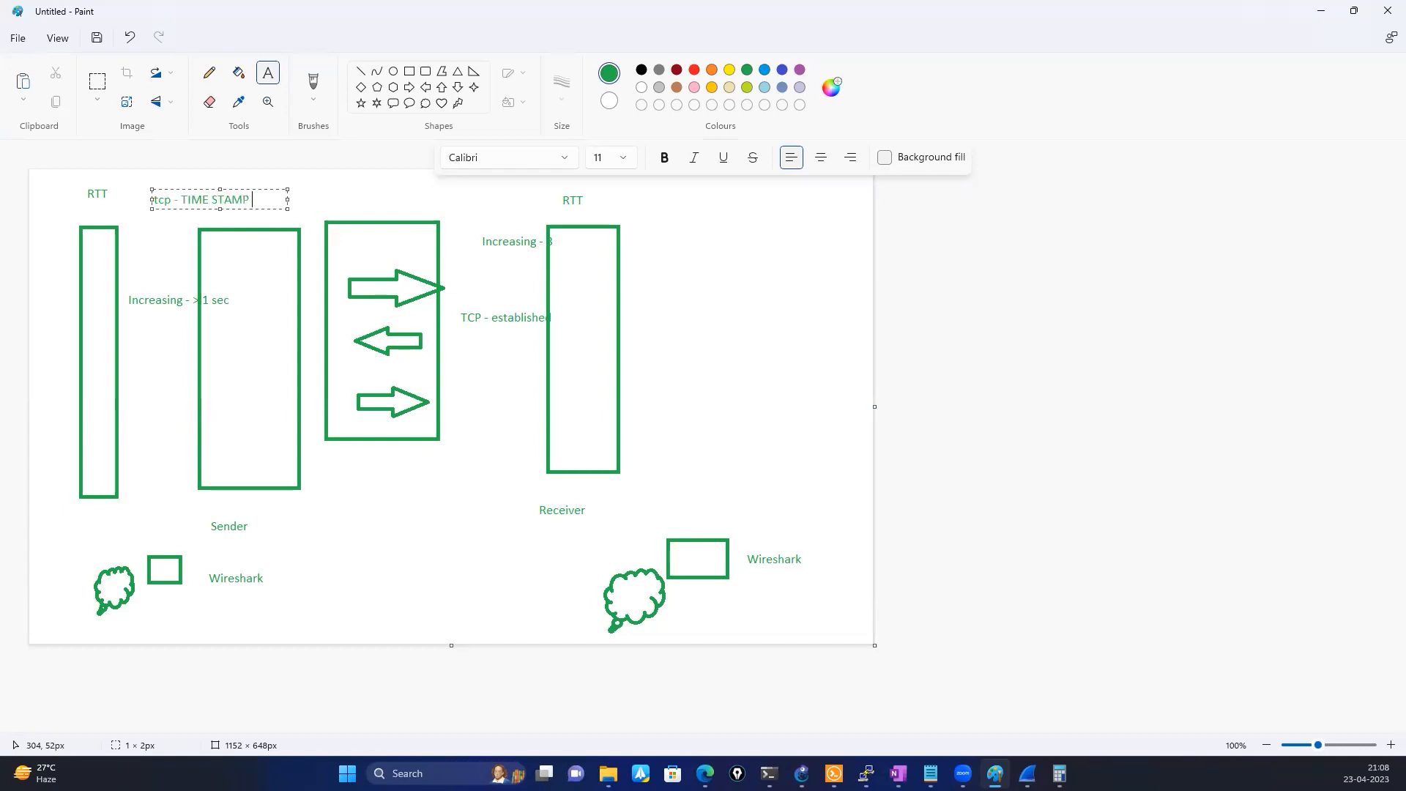
left_click(644, 213)
left_click(635, 197)
type("tcp TIME STAMP")
left_click(689, 268)
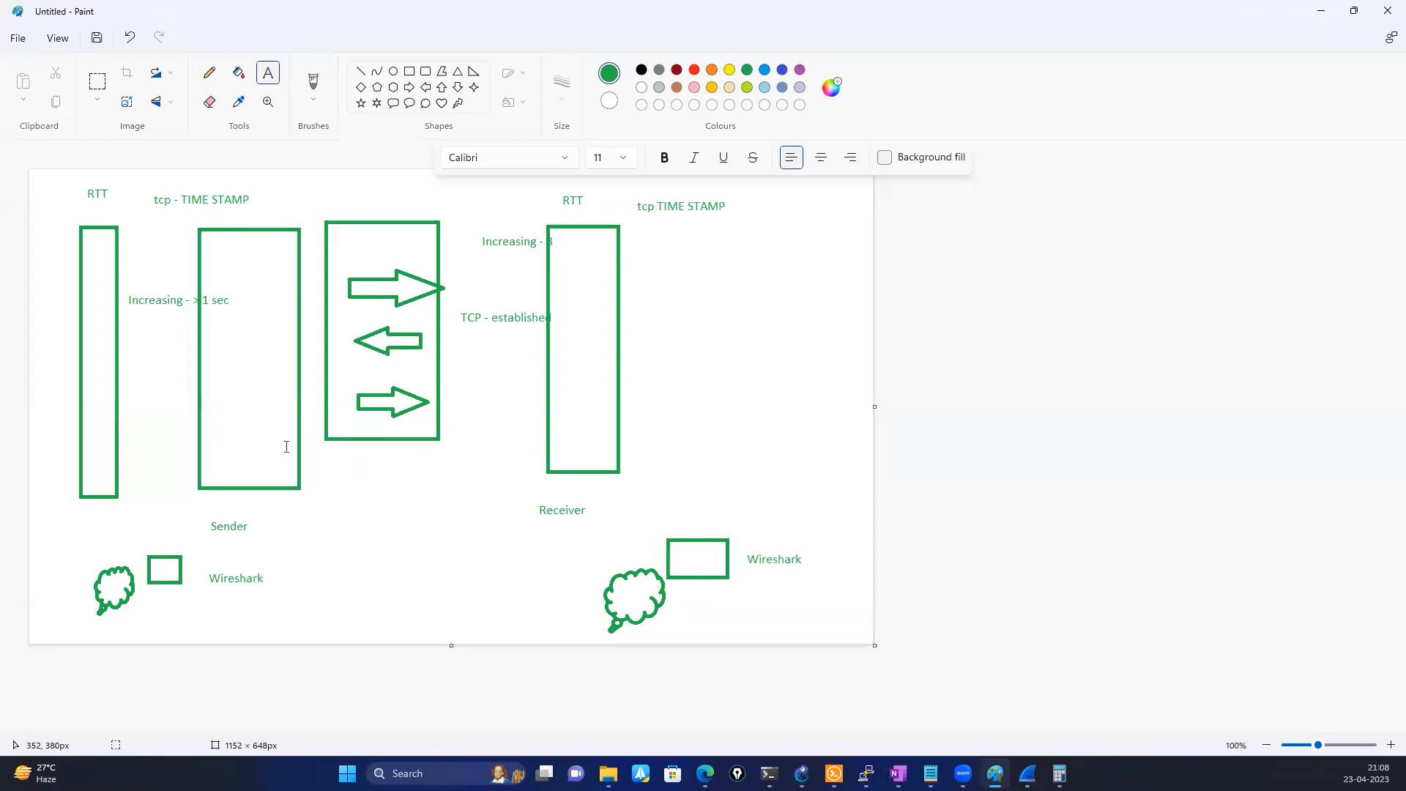
Switch to Wireshark, close the TCP - Fast retransmissions capture and open the Lab _ Busy Servers.pcapng capture
left_click(1027, 773)
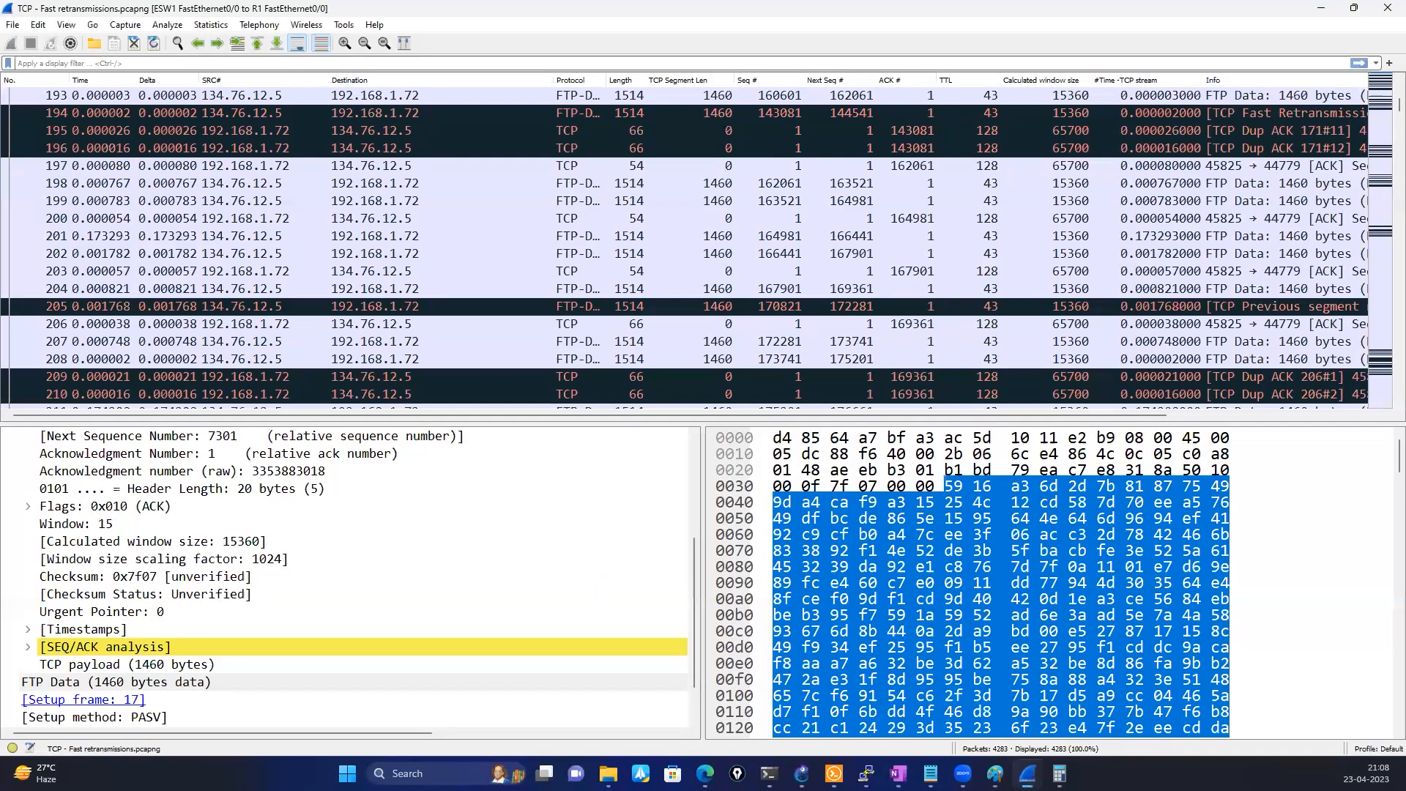
left_click(1387, 8)
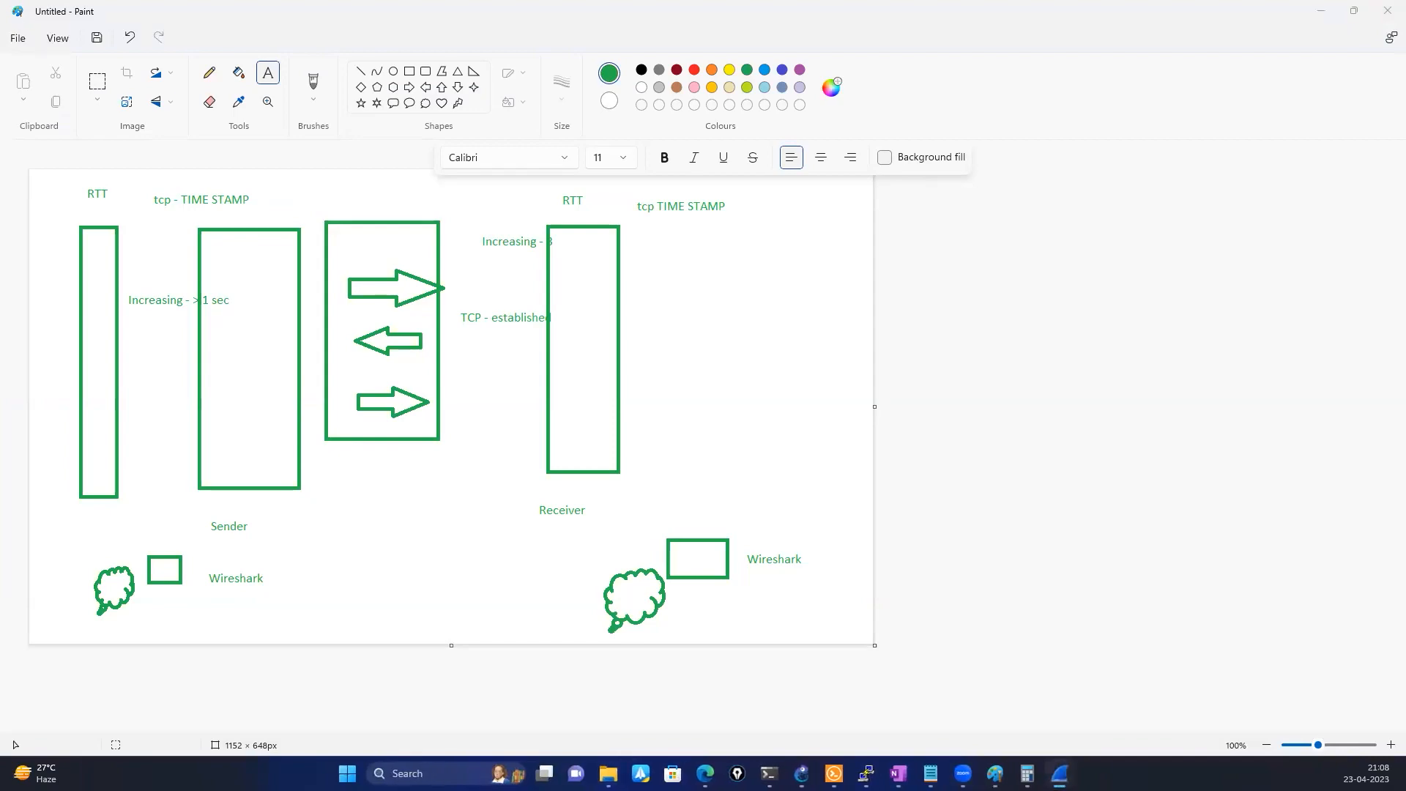
left_click(803, 165)
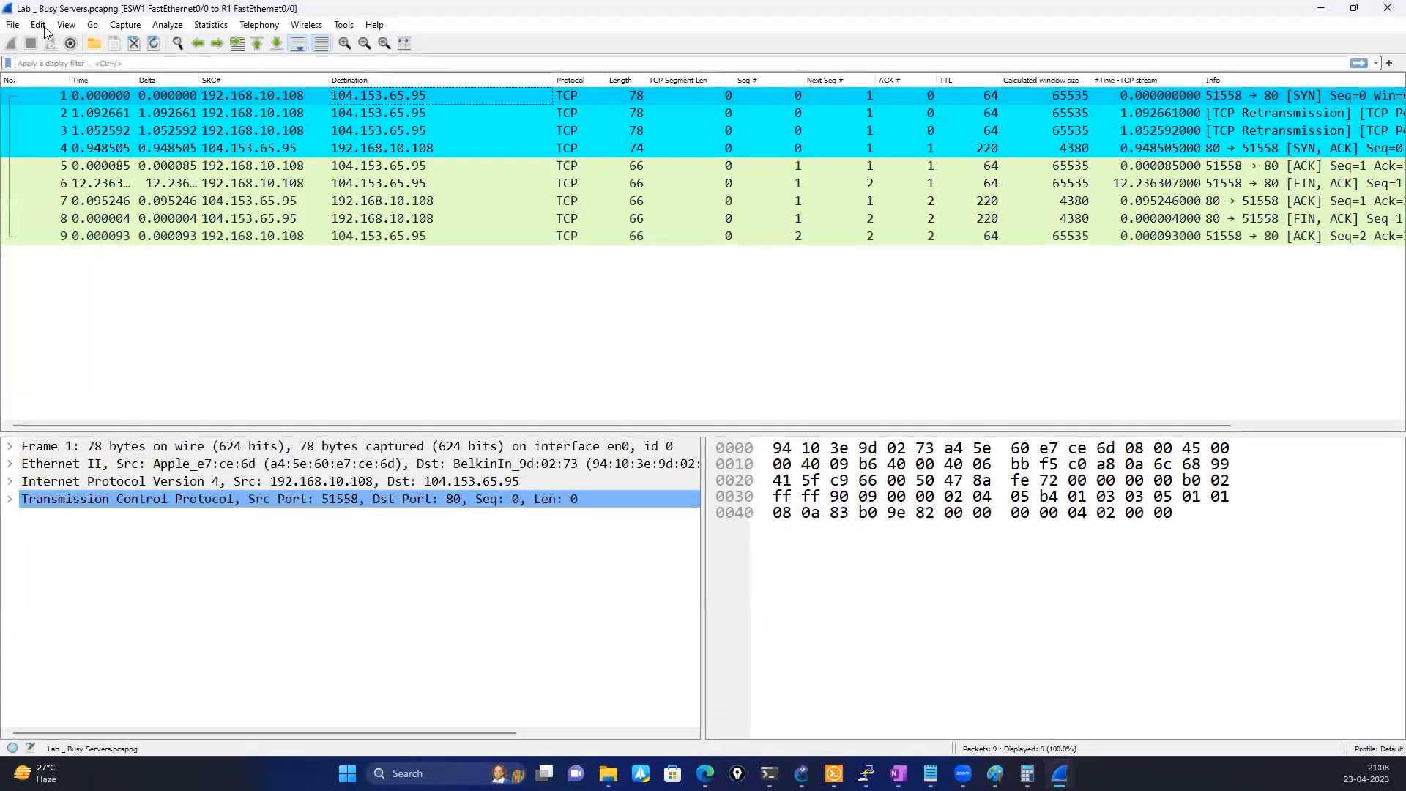
Review Wireshark's default coloring rules and close them without changes
left_click(39, 26)
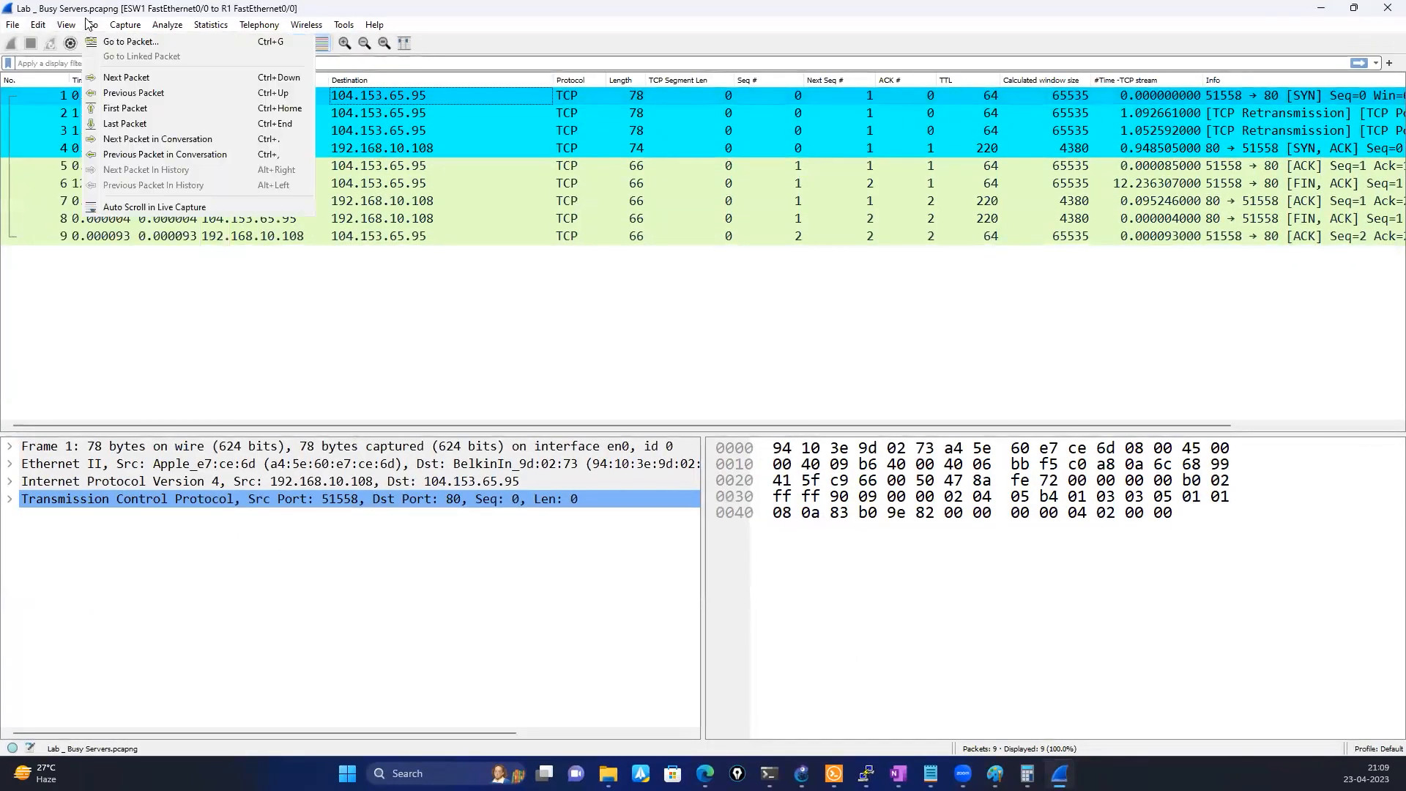
mouse_move(66, 25)
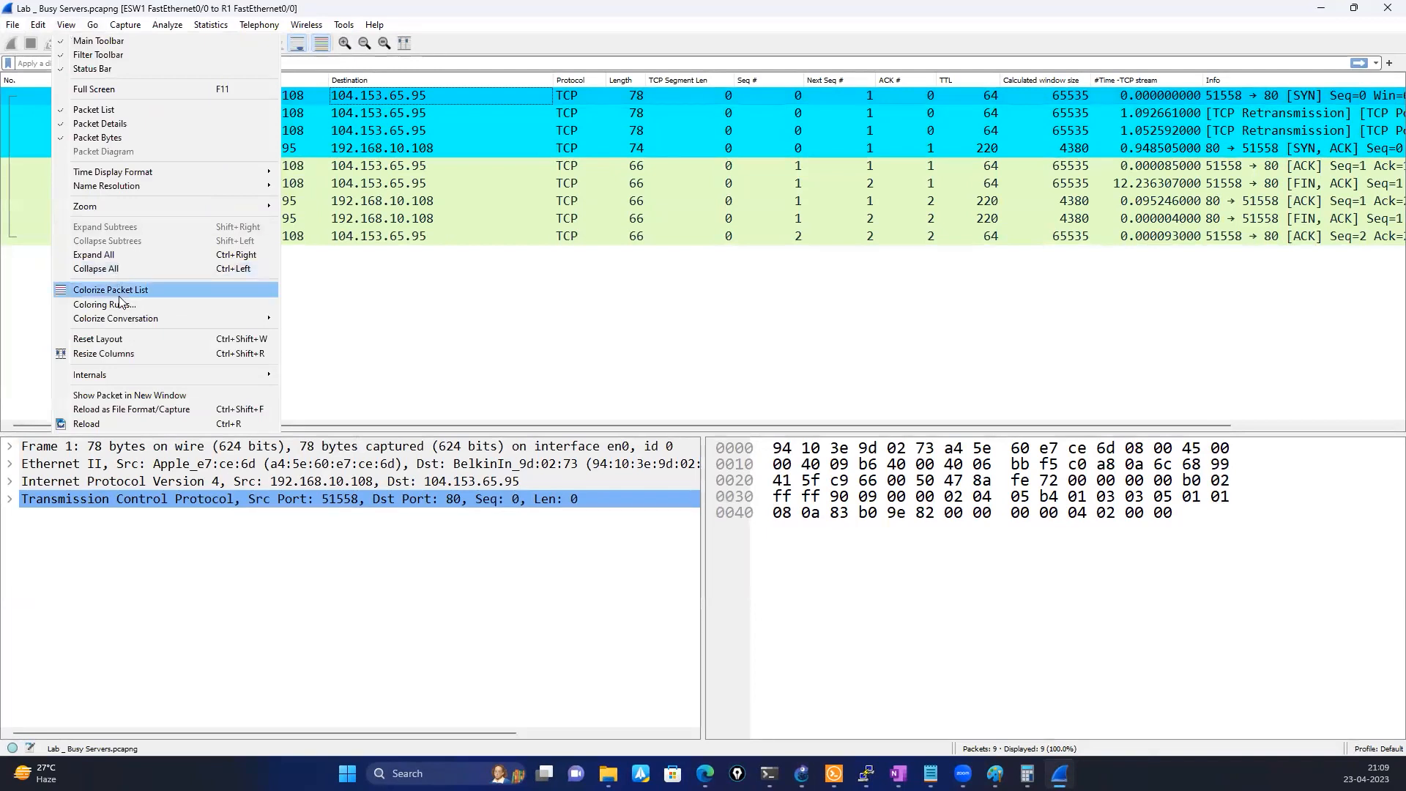
left_click(402, 316)
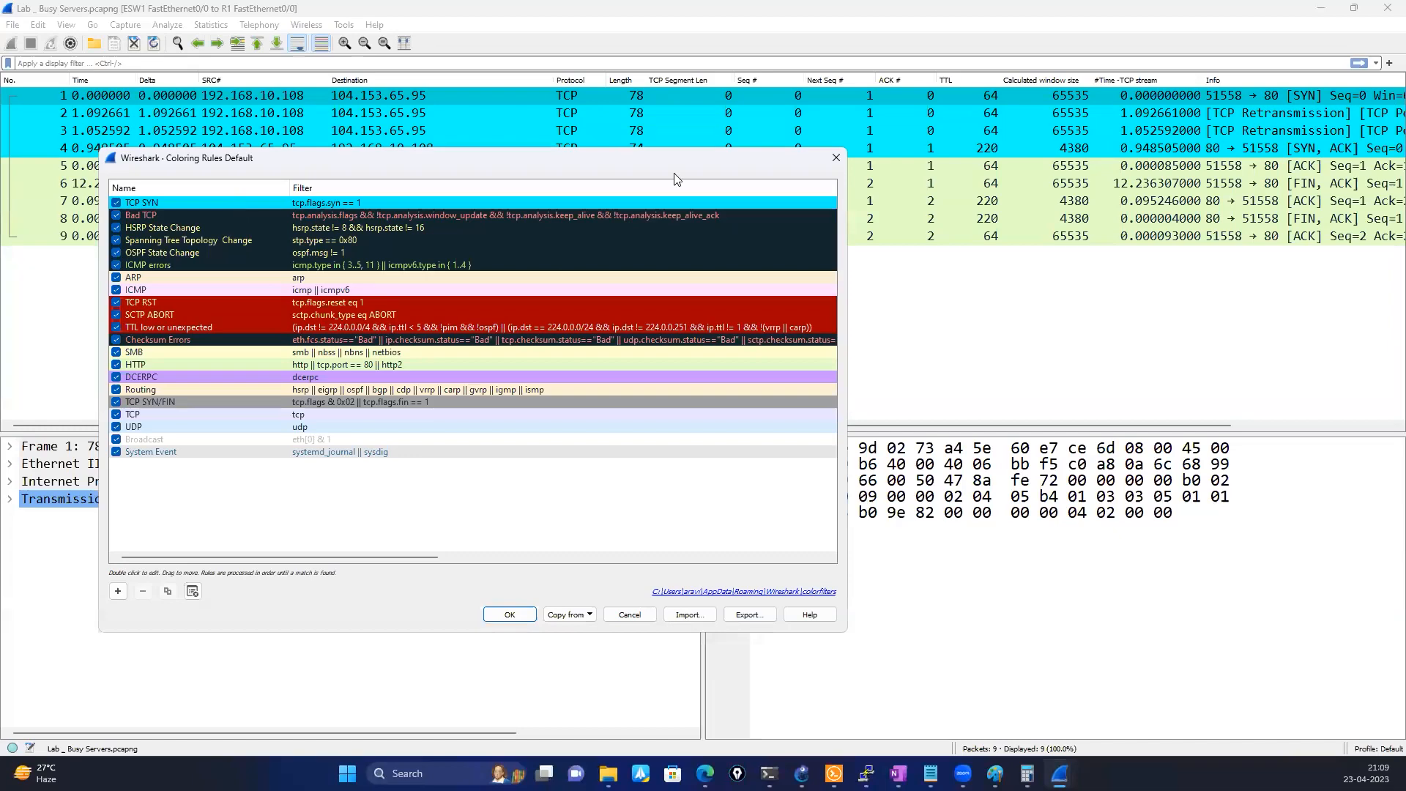
left_click(835, 158)
Circle the #Time -TCP stream column and the packet 6 row with the on-screen pen, and erase the marks
mouse_move(363, 426)
left_mouse_down()
mouse_move(443, 429)
mouse_move(363, 427)
left_mouse_up()
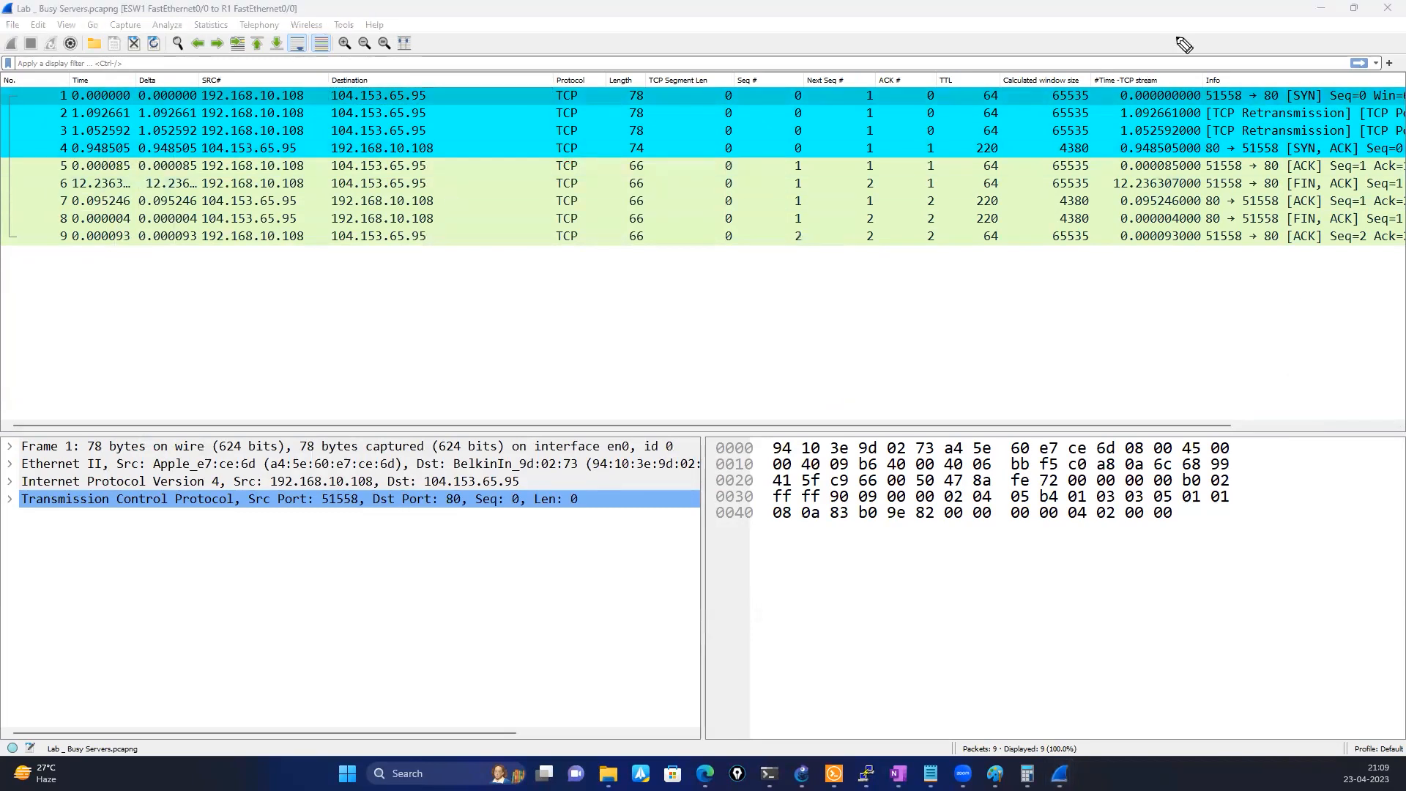
mouse_move(1090, 63)
left_mouse_down()
mouse_move(1214, 59)
mouse_move(1273, 270)
mouse_move(1077, 220)
mouse_move(1090, 62)
left_mouse_up()
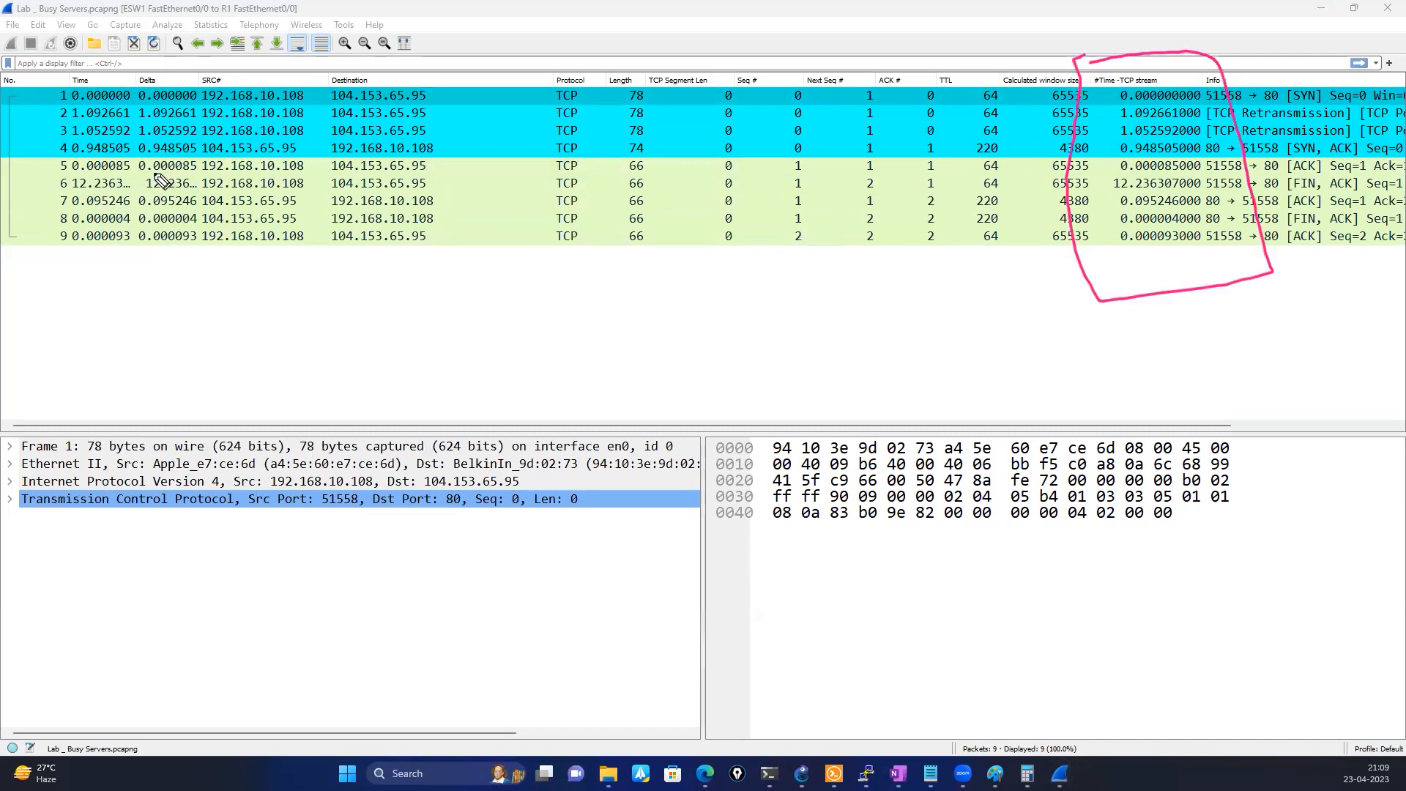
mouse_move(94, 176)
left_mouse_down()
mouse_move(65, 197)
mouse_move(1026, 202)
mouse_move(1231, 224)
mouse_move(1194, 170)
mouse_move(827, 180)
mouse_move(385, 159)
mouse_move(84, 176)
left_mouse_up()
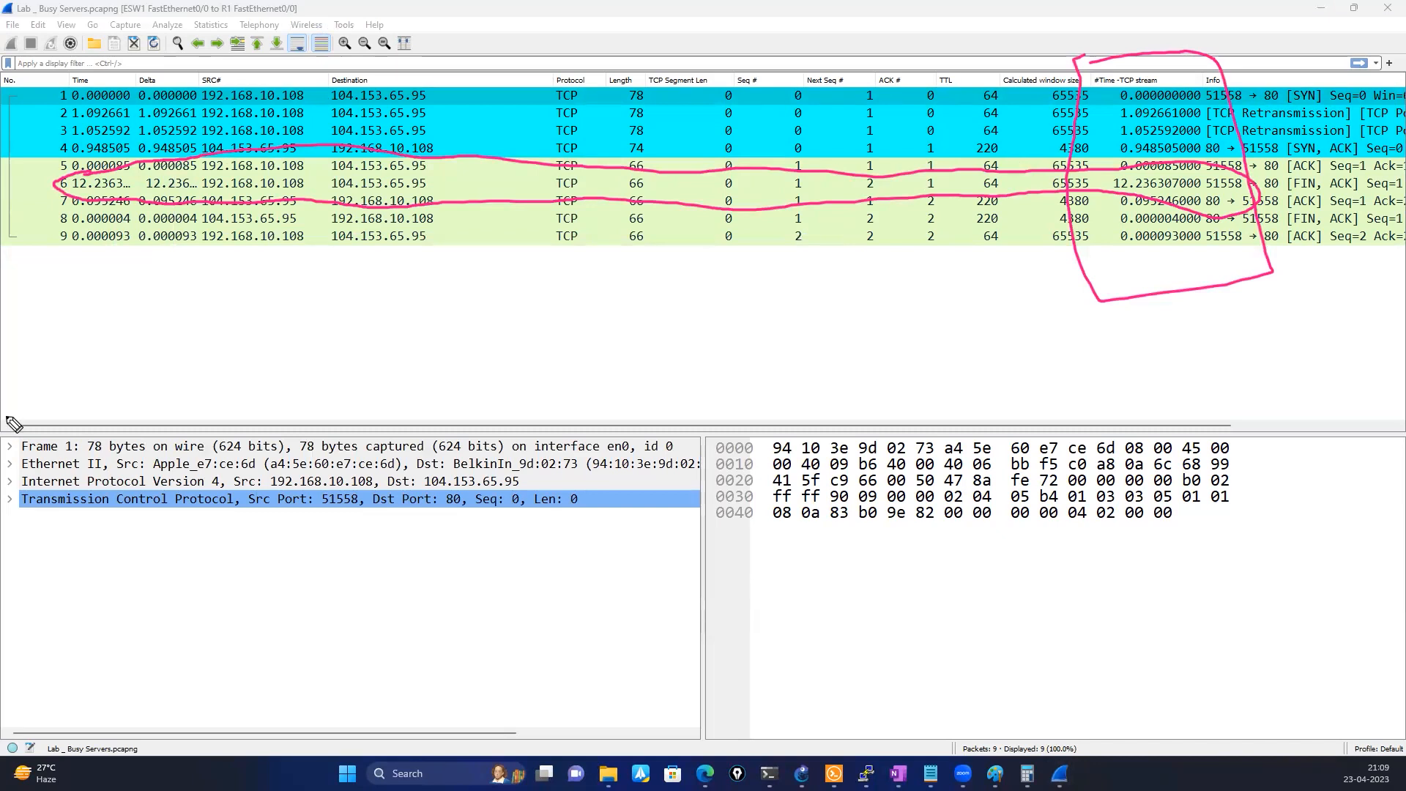
key("e")
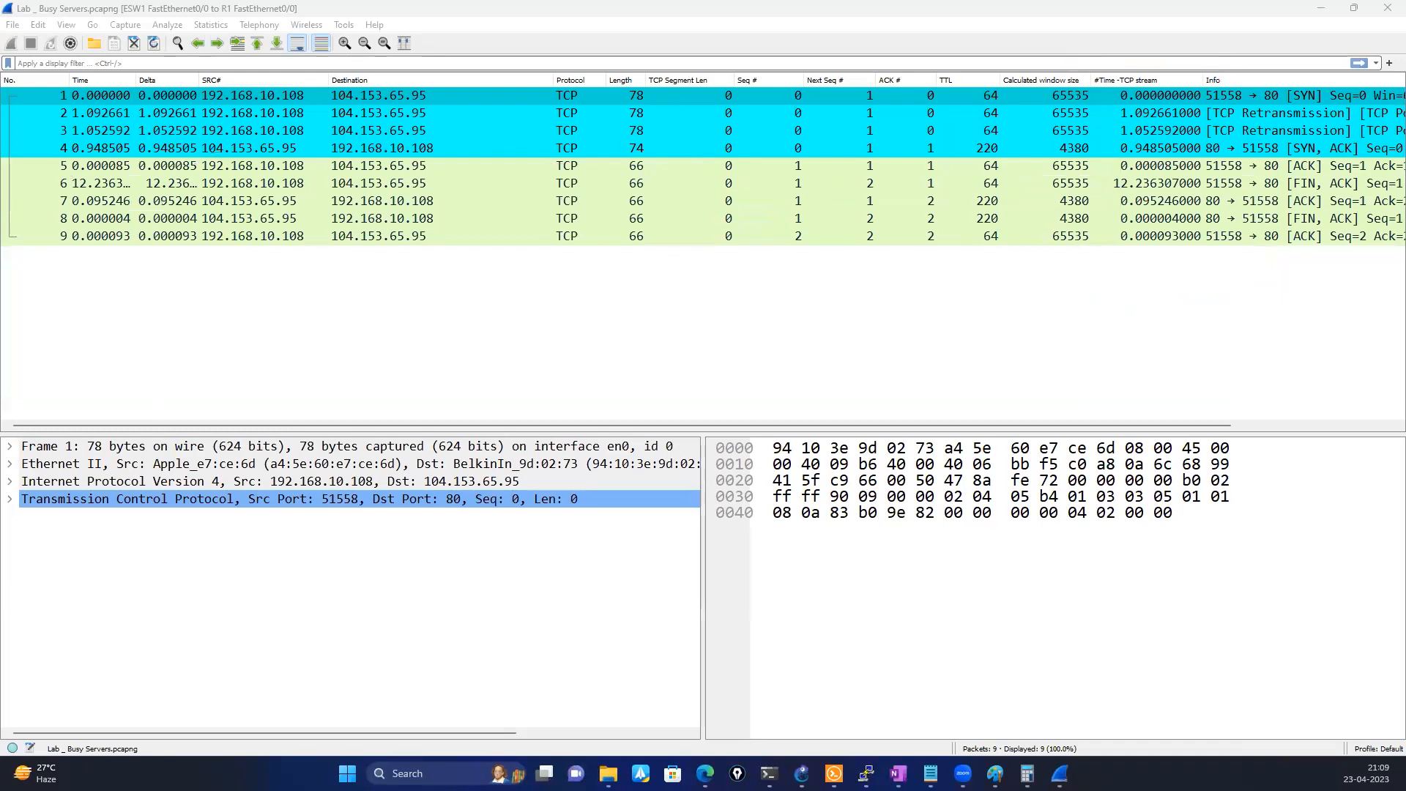
Expand the Transmission Control Protocol details of packet 1 and its Timestamps section
left_click(13, 505)
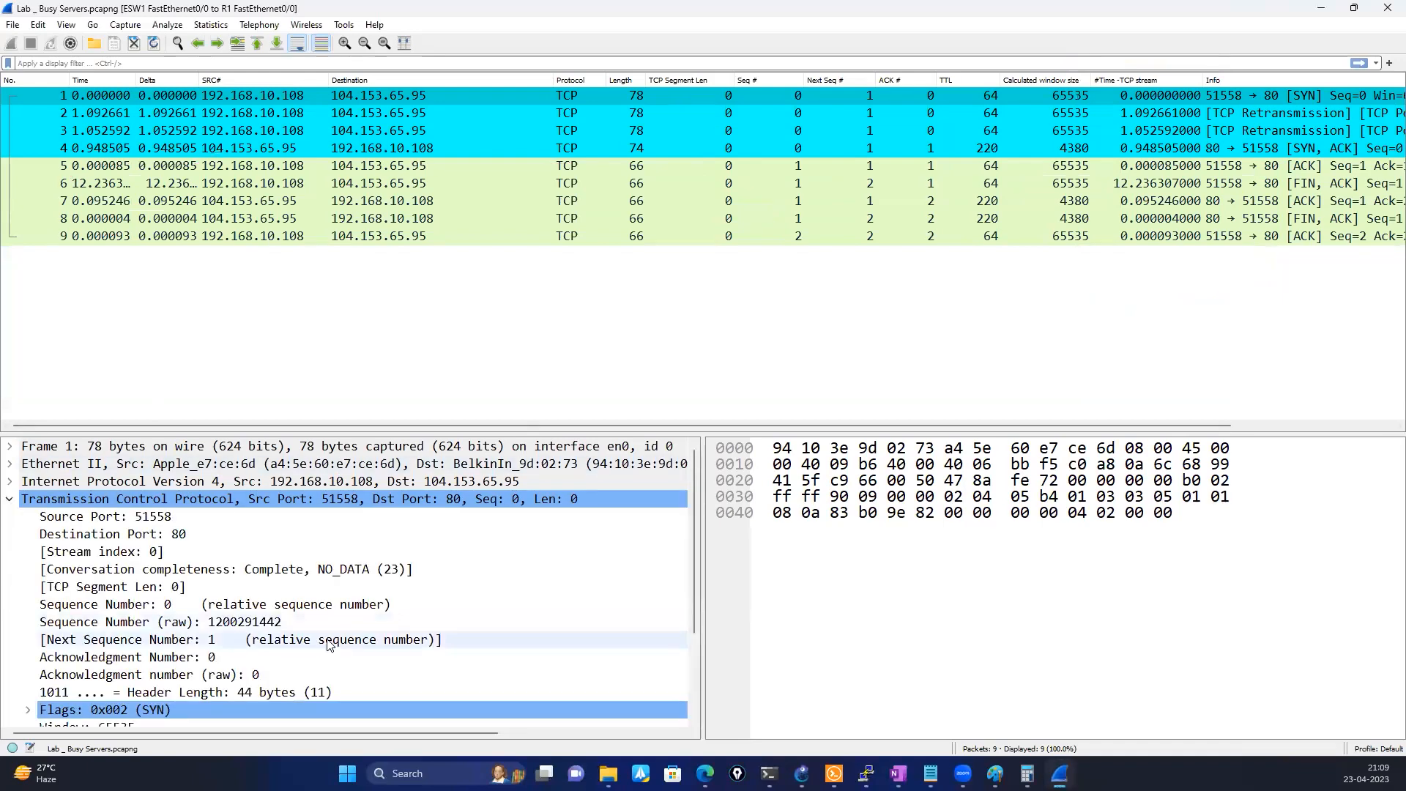
scroll(327, 639, "down", 3)
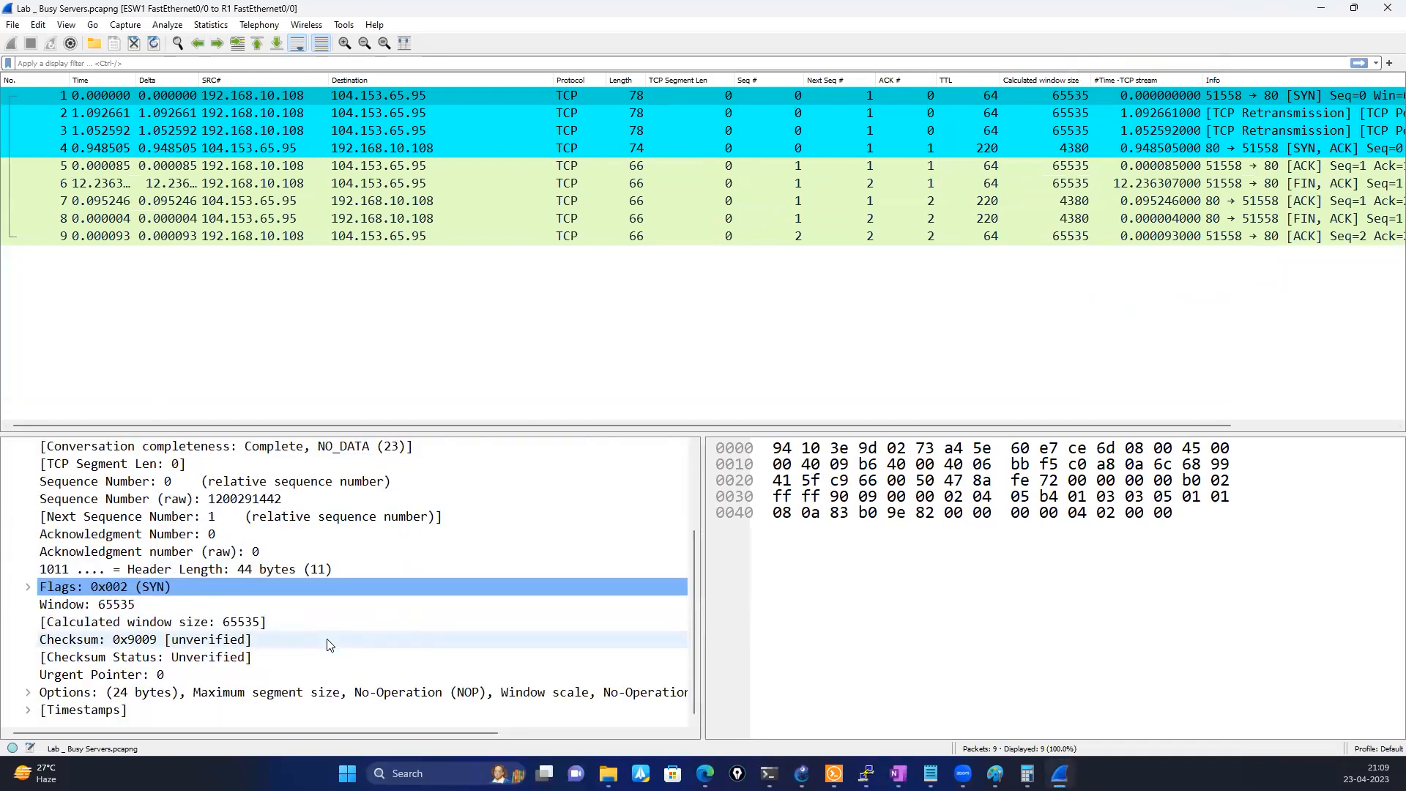
left_click(28, 710)
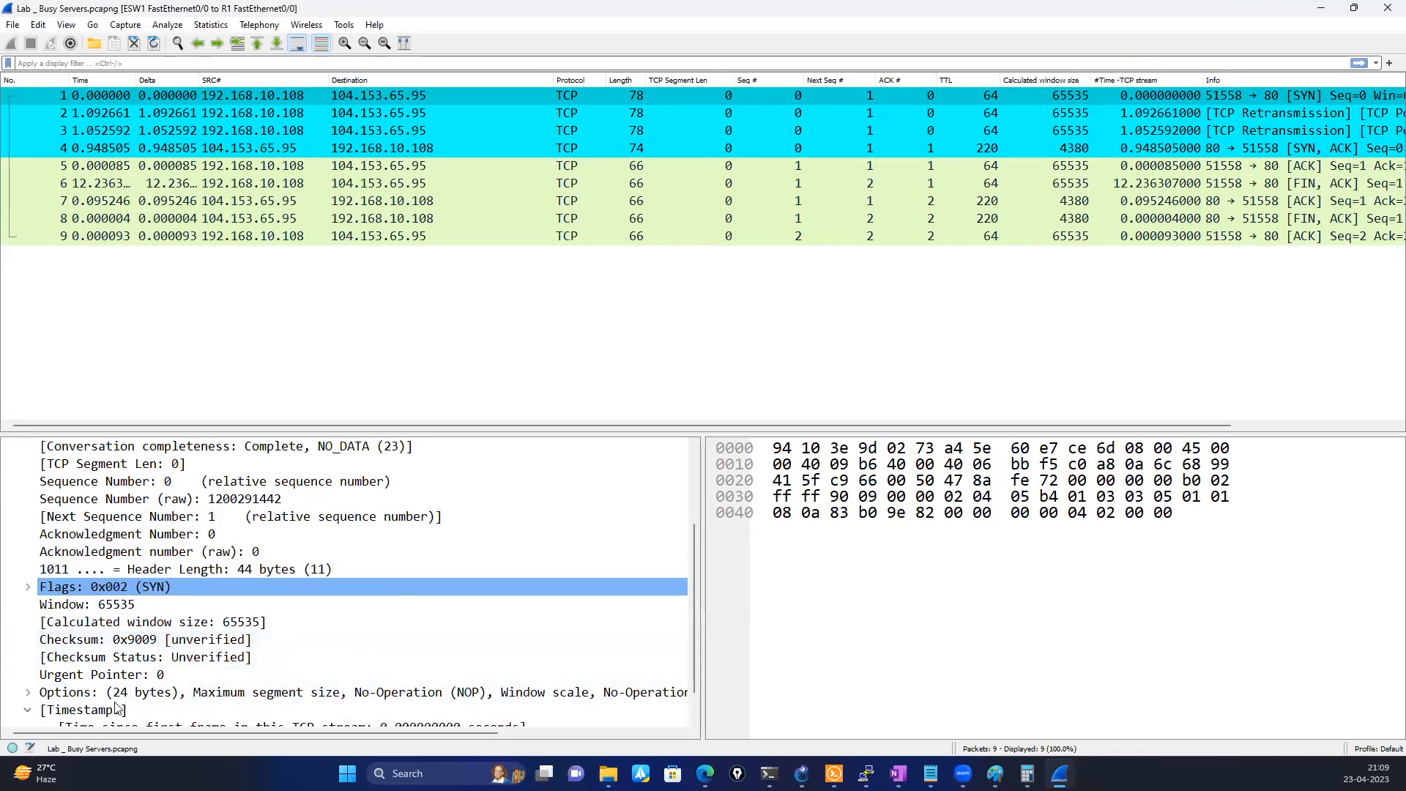
scroll(116, 708, "down", 1)
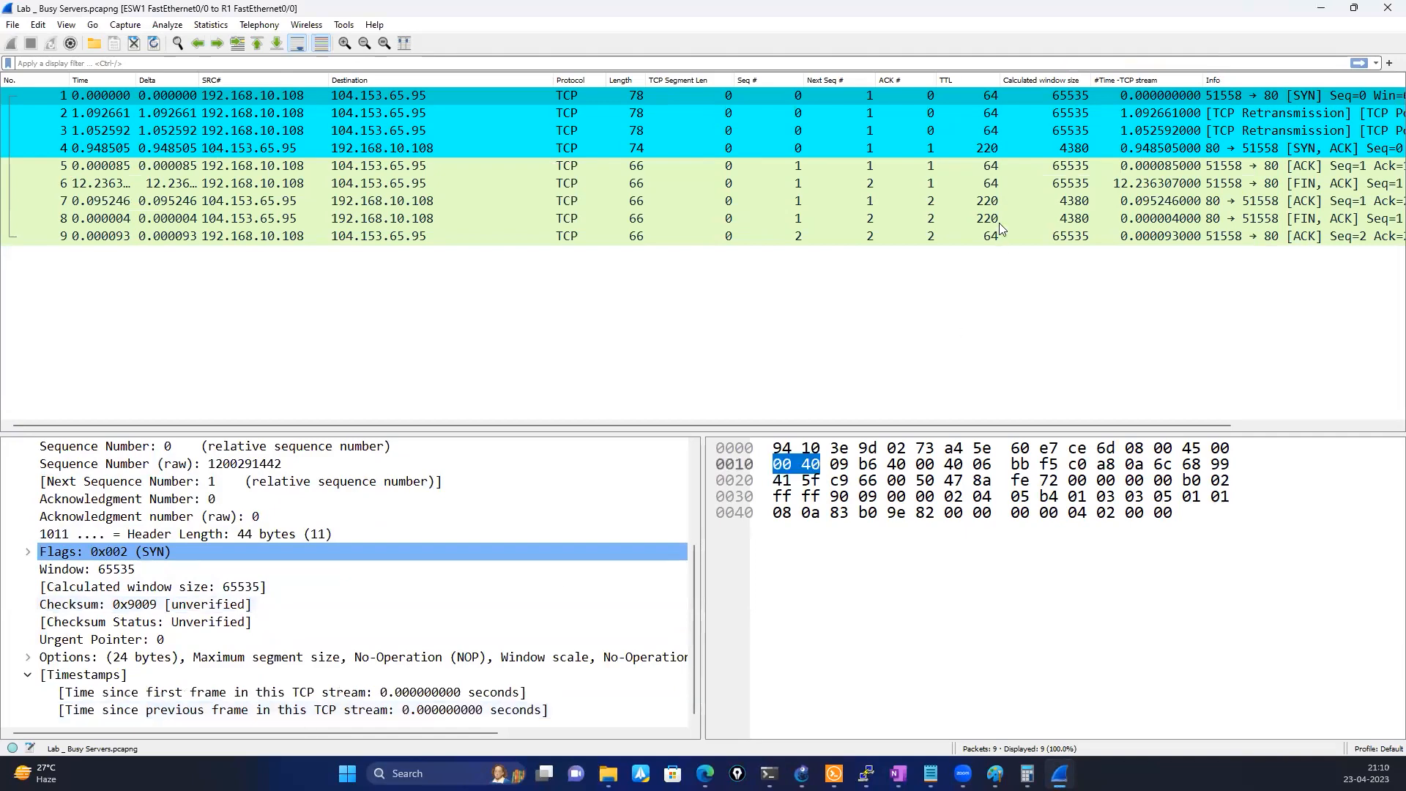
Circle packet 6's time since the previous frame in pink and link it with a line to the #Time -TCP stream column
left_click(944, 183)
scroll(383, 545, "down", 1)
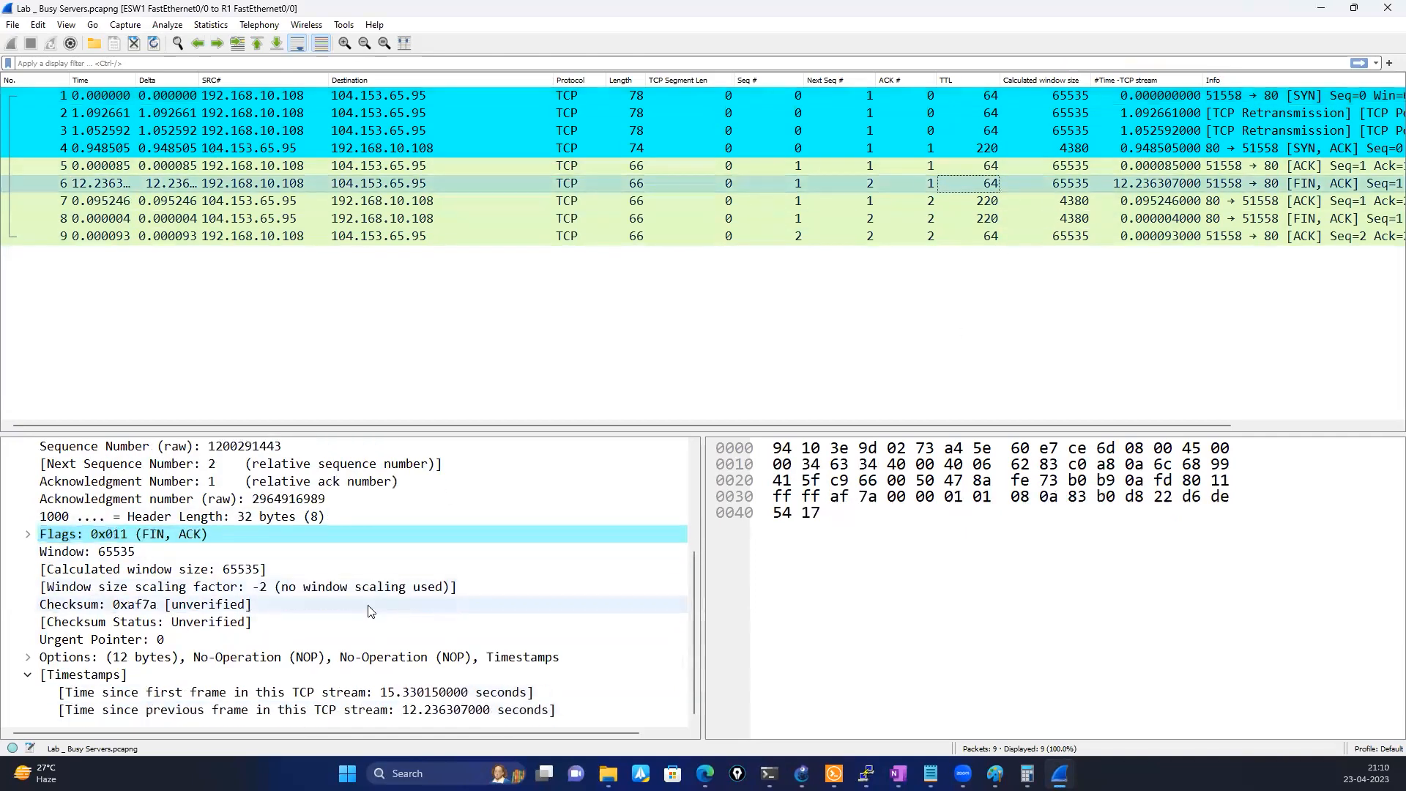
left_click(275, 712)
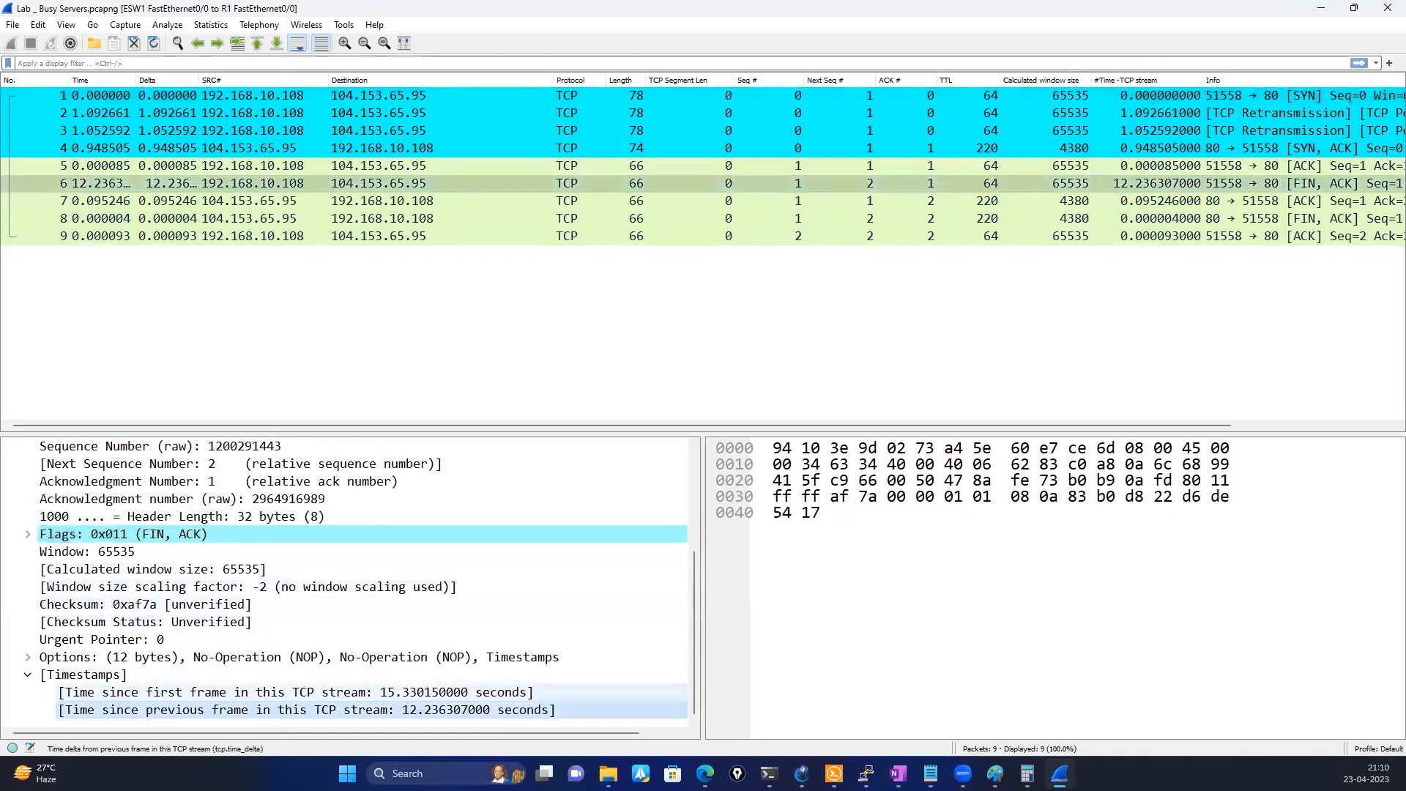
key("ctrl+shift+3")
mouse_move(44, 703)
left_mouse_down()
mouse_move(428, 692)
mouse_move(597, 725)
mouse_move(68, 734)
mouse_move(59, 708)
left_mouse_up()
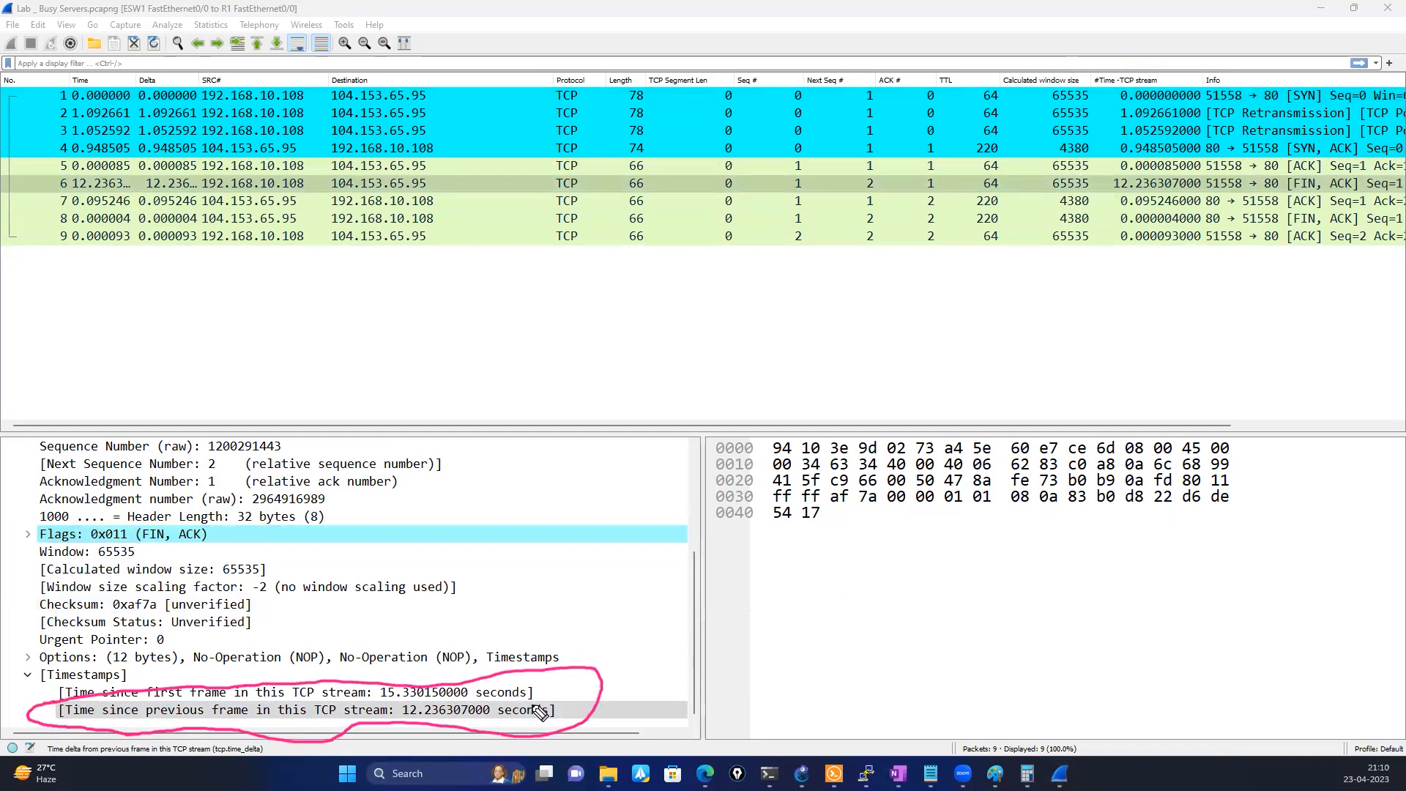
mouse_move(543, 709)
left_mouse_down()
mouse_move(875, 196)
mouse_move(1131, 90)
left_mouse_up()
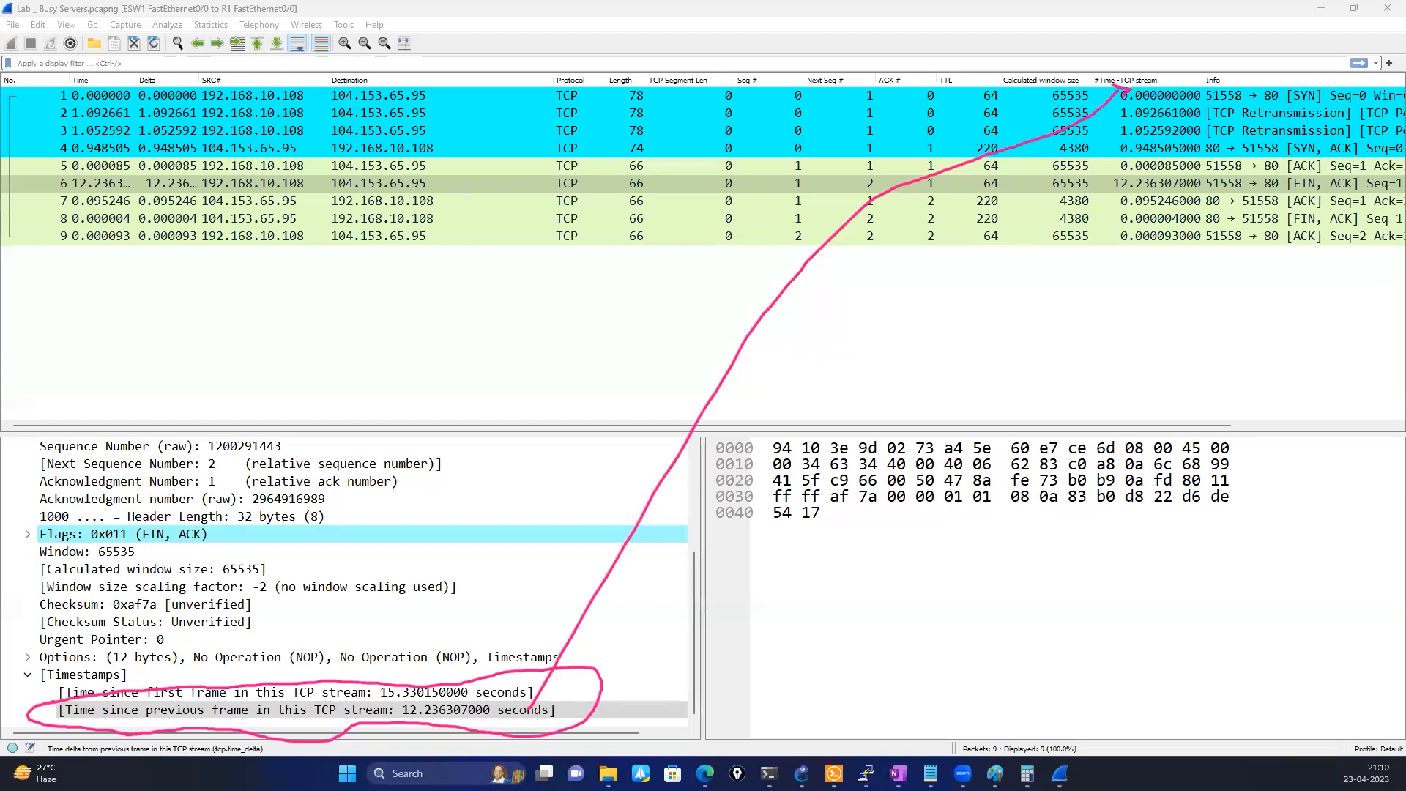
Erase the existing pink marks, circle the packet 3 and packet 6 rows with the on-screen pen, and erase those circles
key("Escape")
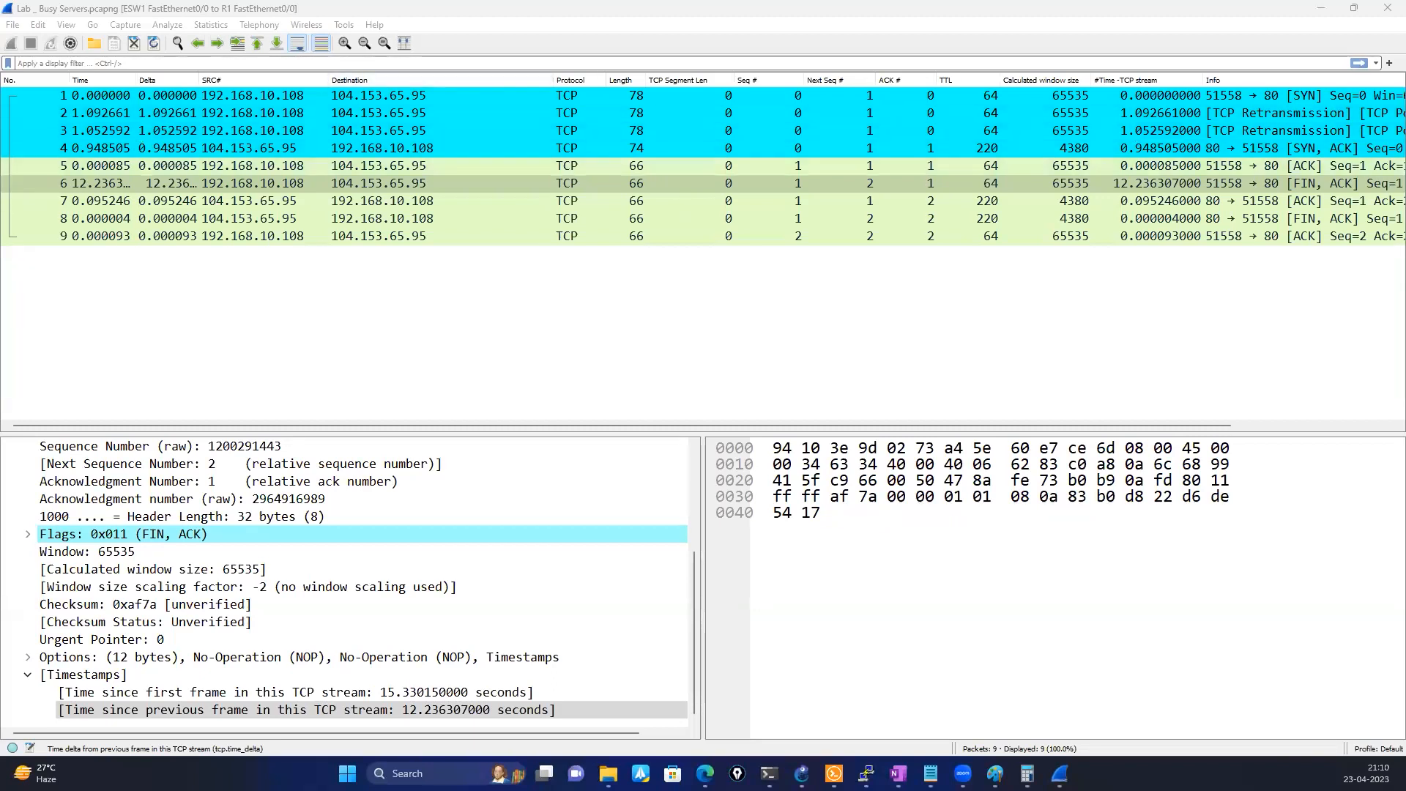
mouse_move(141, 113)
left_mouse_down()
mouse_move(55, 123)
mouse_move(96, 155)
mouse_move(652, 167)
mouse_move(1020, 147)
mouse_move(1164, 156)
mouse_move(1219, 139)
mouse_move(116, 104)
left_mouse_up()
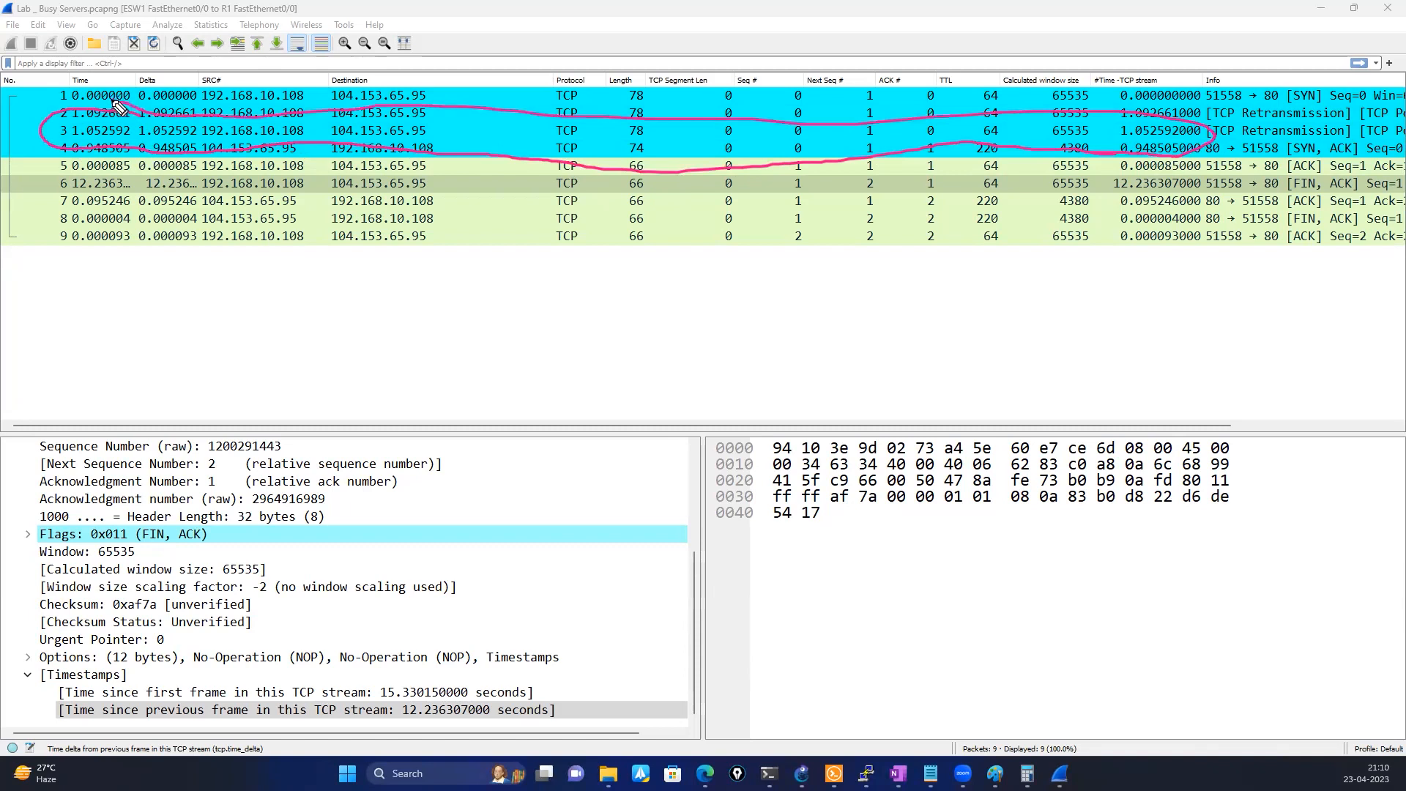
mouse_move(264, 168)
left_mouse_down()
mouse_move(66, 186)
mouse_move(86, 207)
mouse_move(474, 215)
mouse_move(758, 199)
mouse_move(1082, 209)
mouse_move(1259, 179)
mouse_move(765, 143)
mouse_move(234, 145)
left_mouse_up()
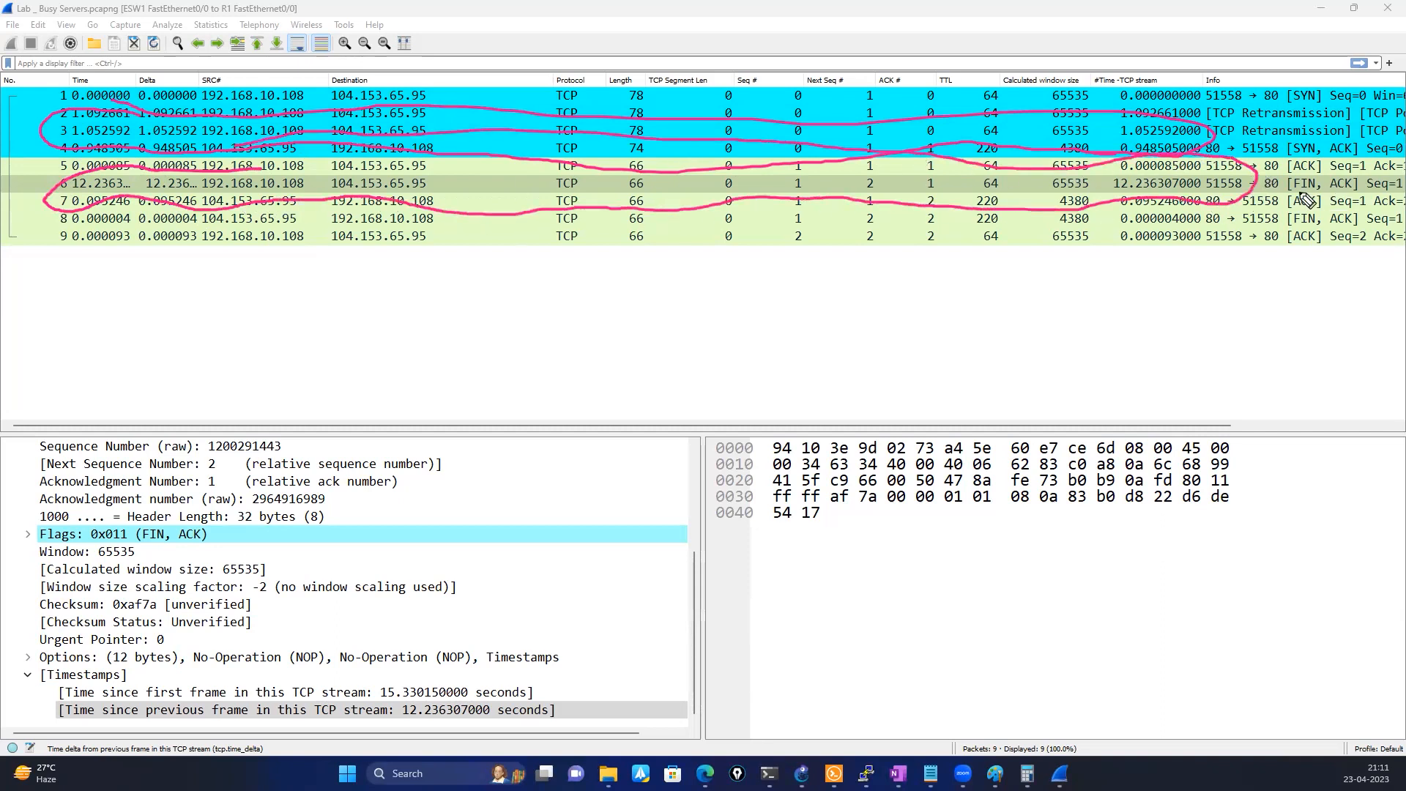
mouse_move(1333, 167)
left_mouse_down()
mouse_move(1279, 180)
mouse_move(845, 154)
mouse_move(553, 192)
mouse_move(659, 208)
mouse_move(1084, 192)
left_mouse_up()
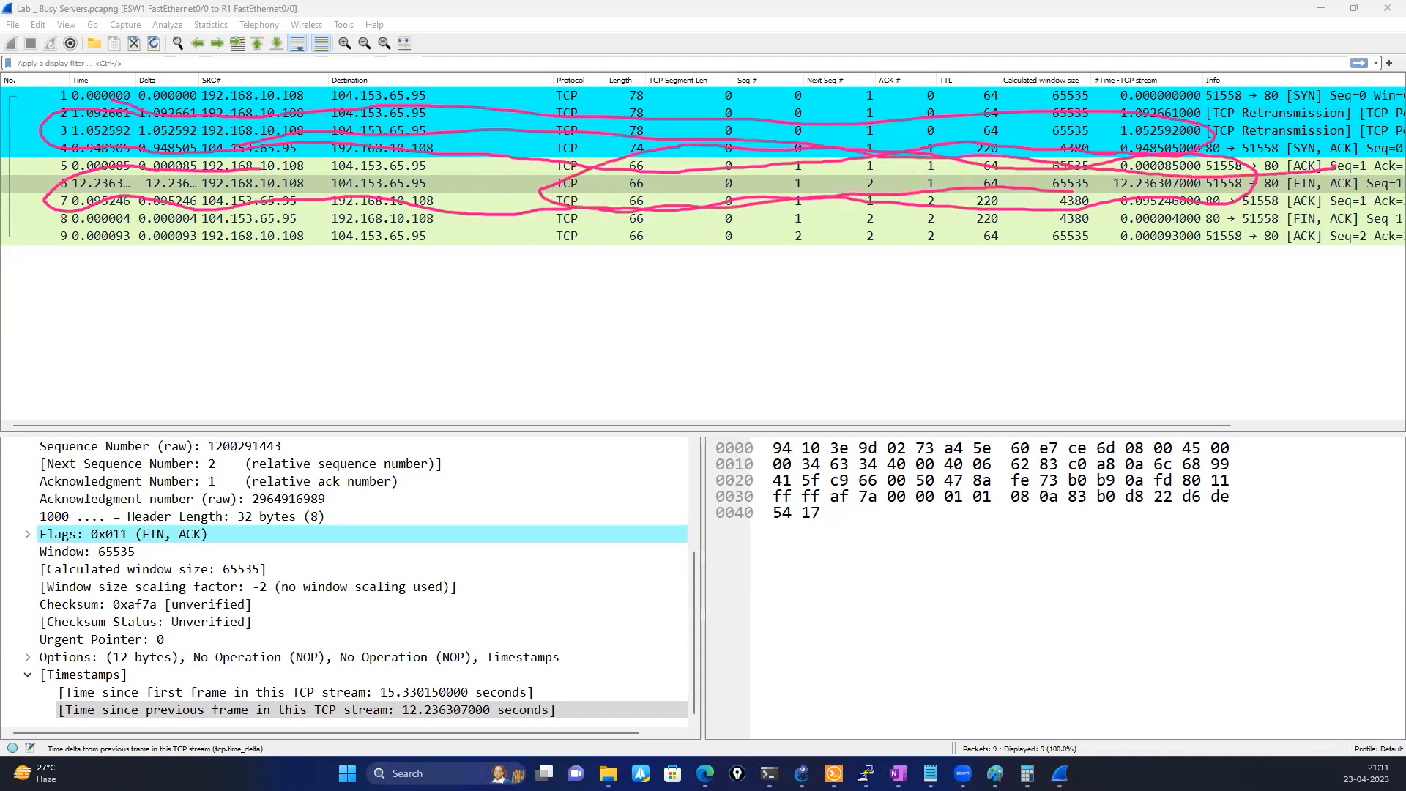
key("Escape")
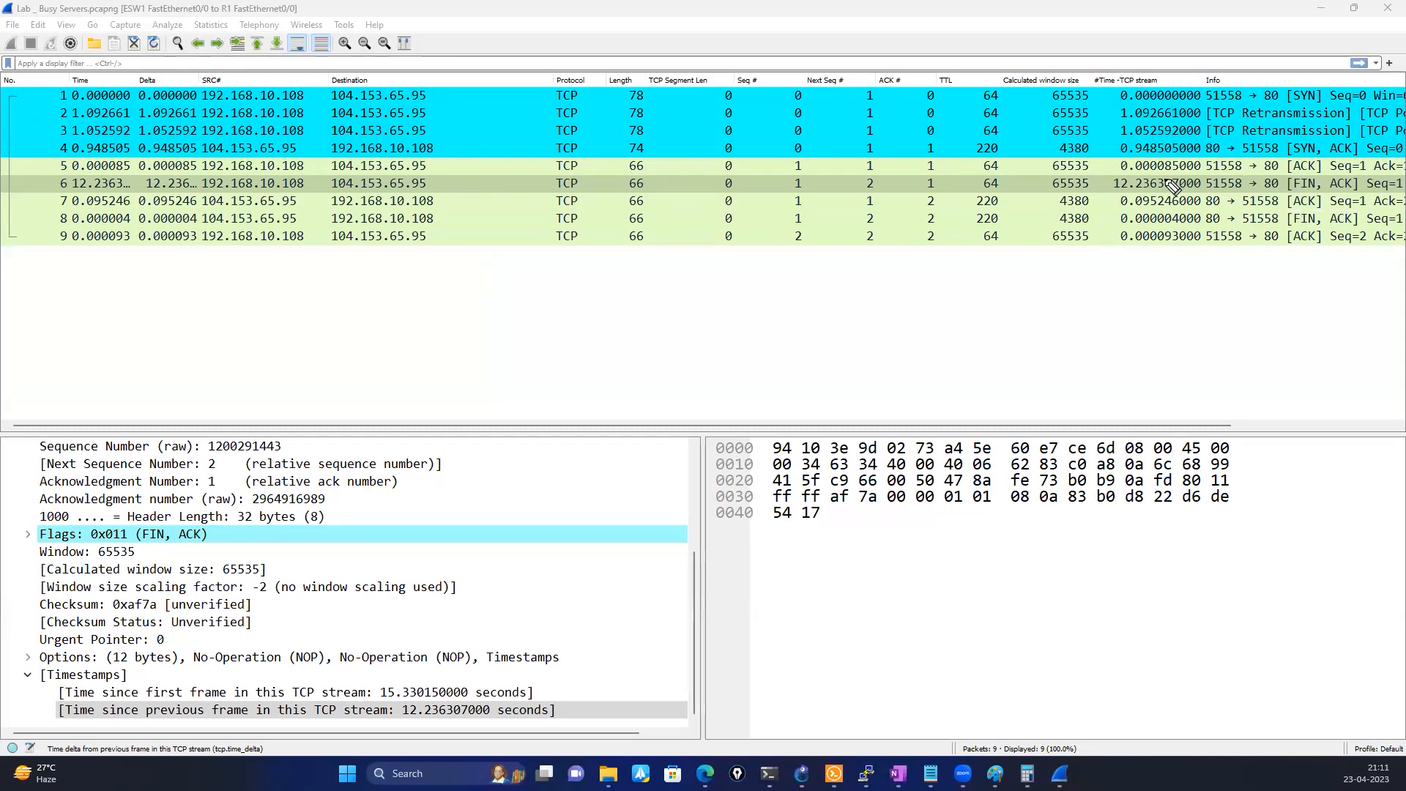
Circle the packet 6 row and the Time column in pink, and sort the packet list by ascending Time
mouse_move(1160, 172)
left_mouse_down()
mouse_move(53, 182)
mouse_move(146, 205)
mouse_move(477, 220)
mouse_move(977, 220)
mouse_move(1210, 206)
mouse_move(1230, 177)
mouse_move(1135, 173)
left_mouse_up()
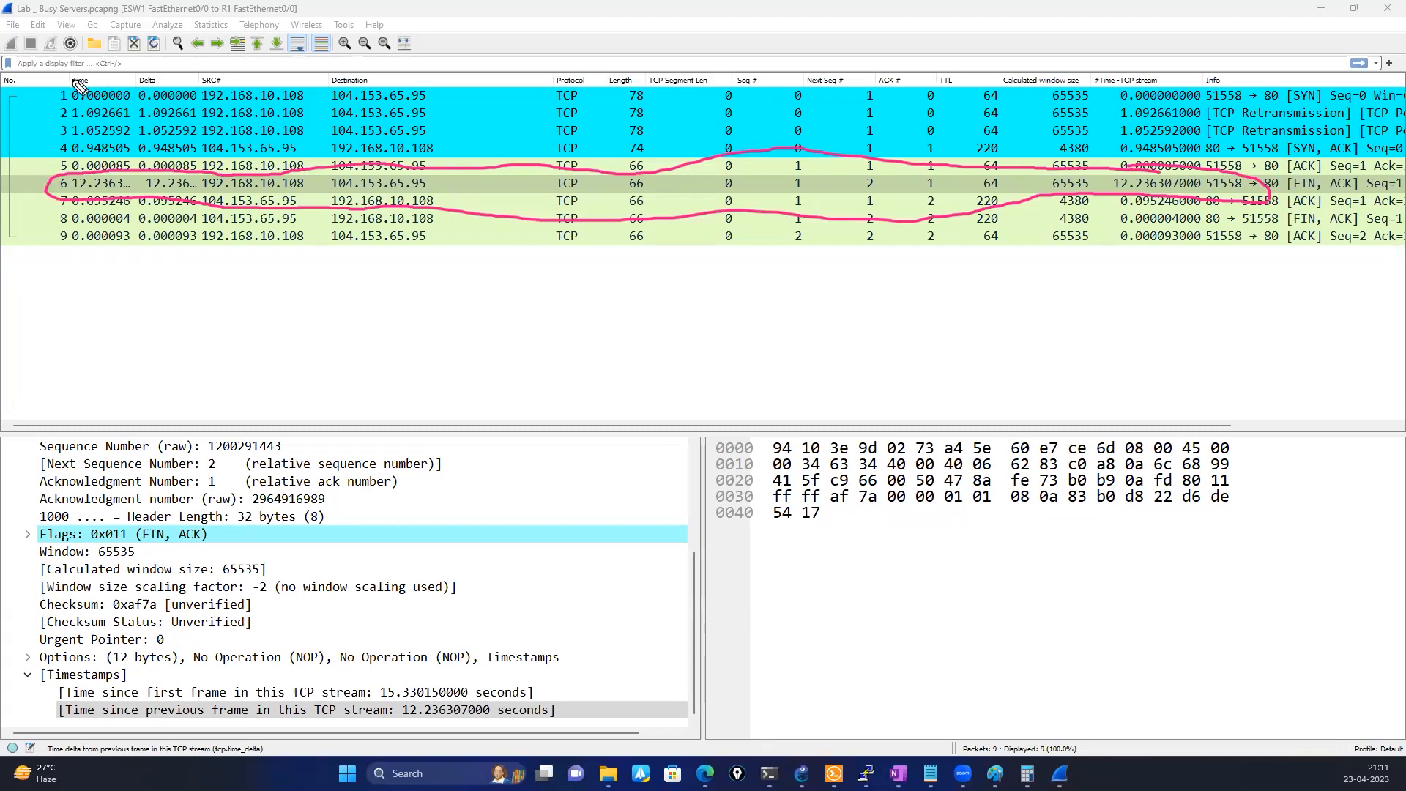
mouse_move(96, 80)
left_mouse_down()
mouse_move(37, 150)
mouse_move(117, 271)
mouse_move(135, 70)
mouse_move(95, 86)
left_mouse_up()
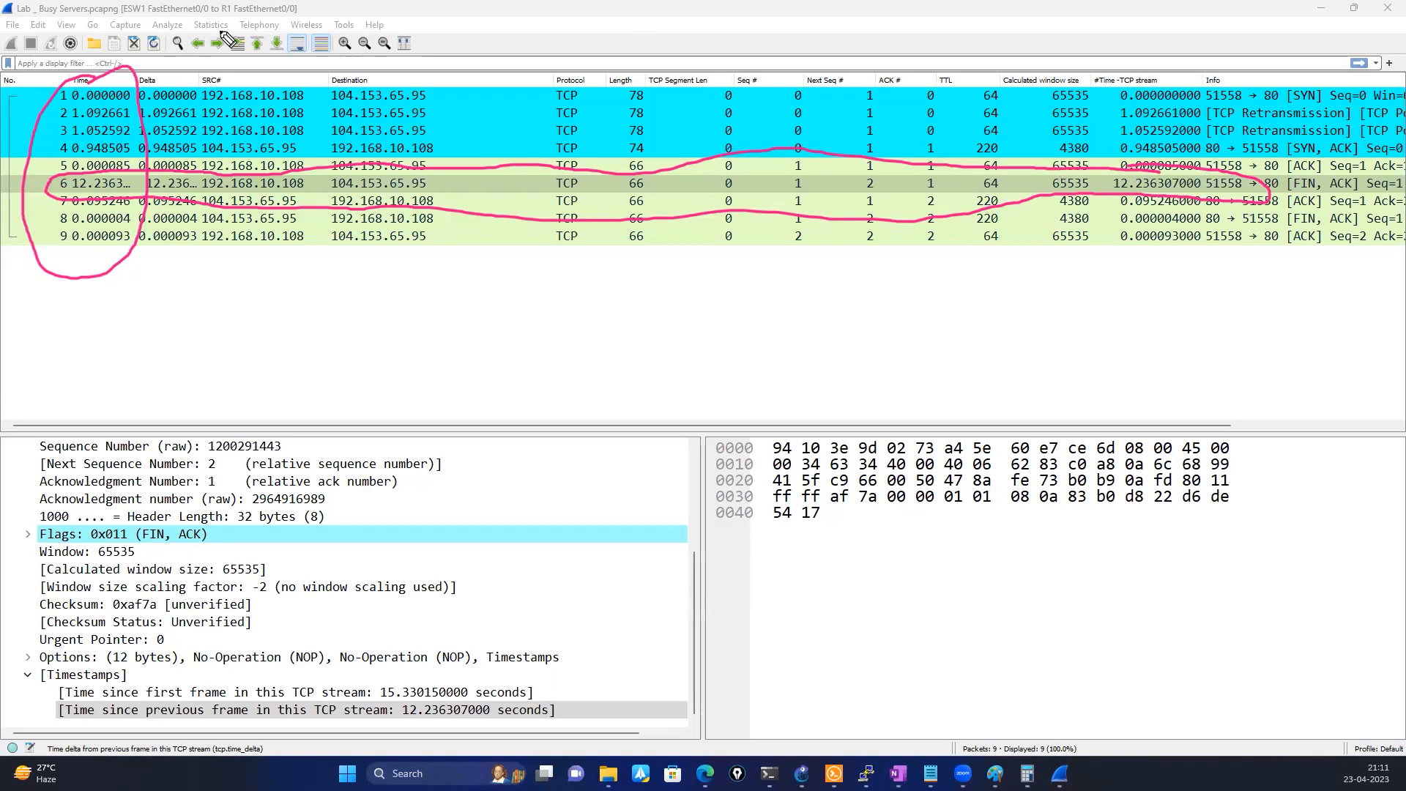
left_click(1051, 80)
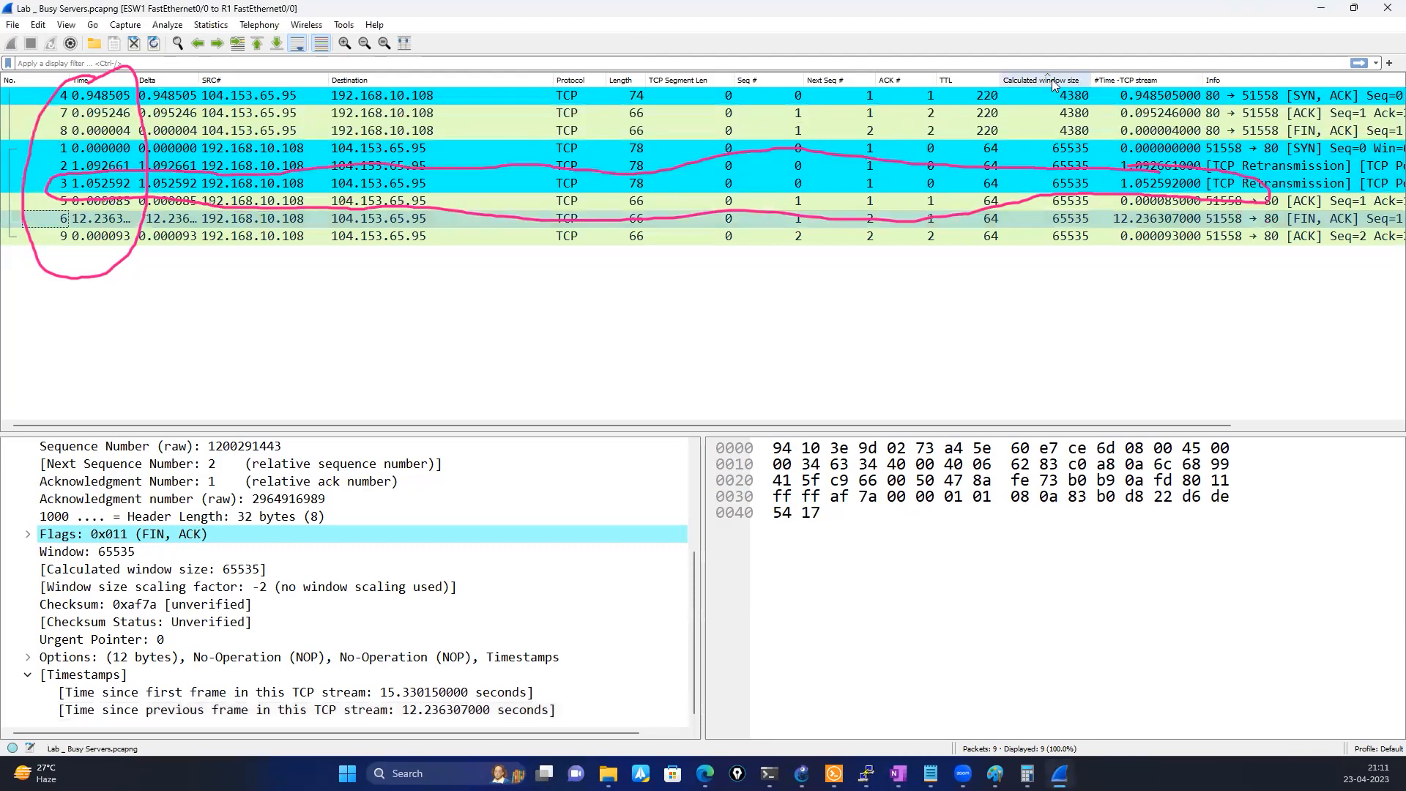
left_click(99, 86)
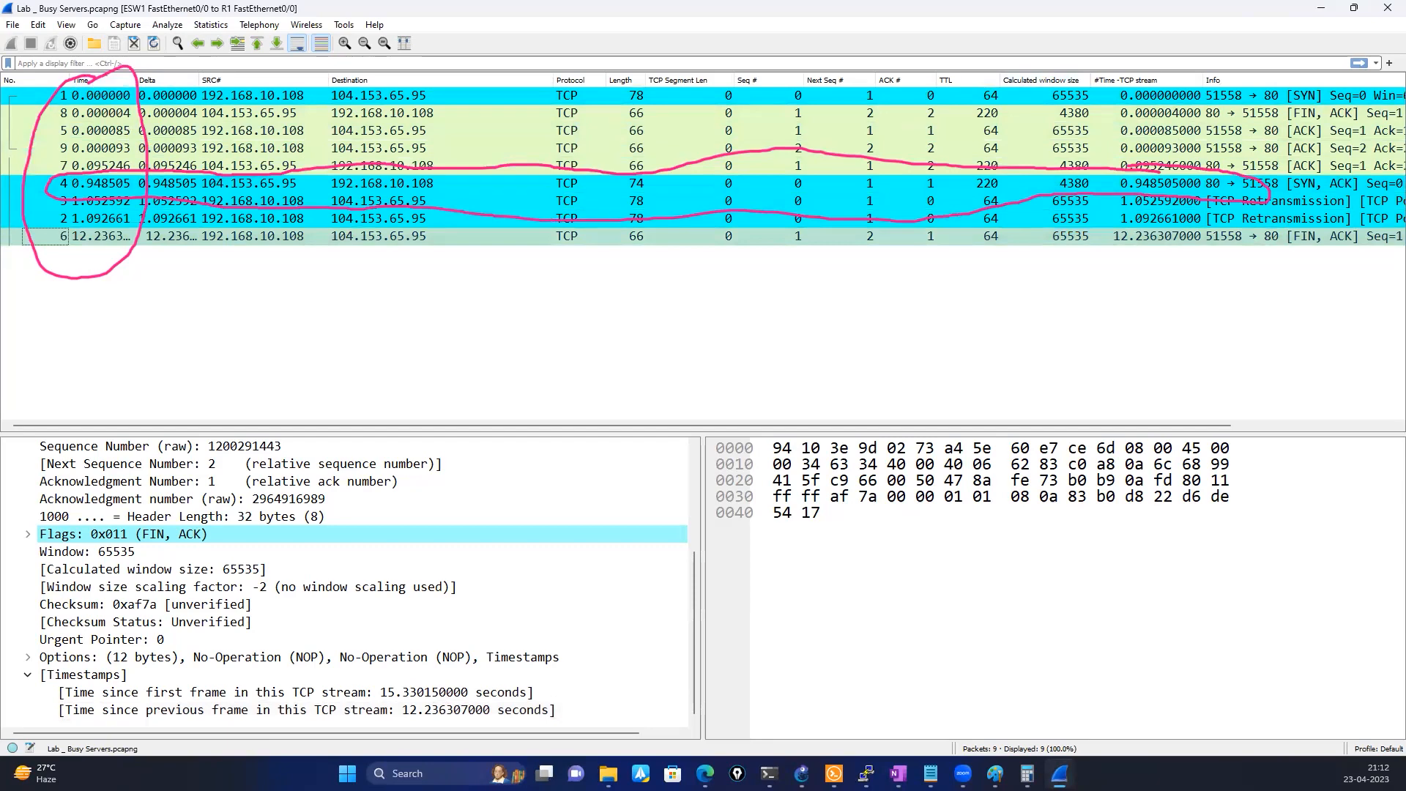
key("Escape")
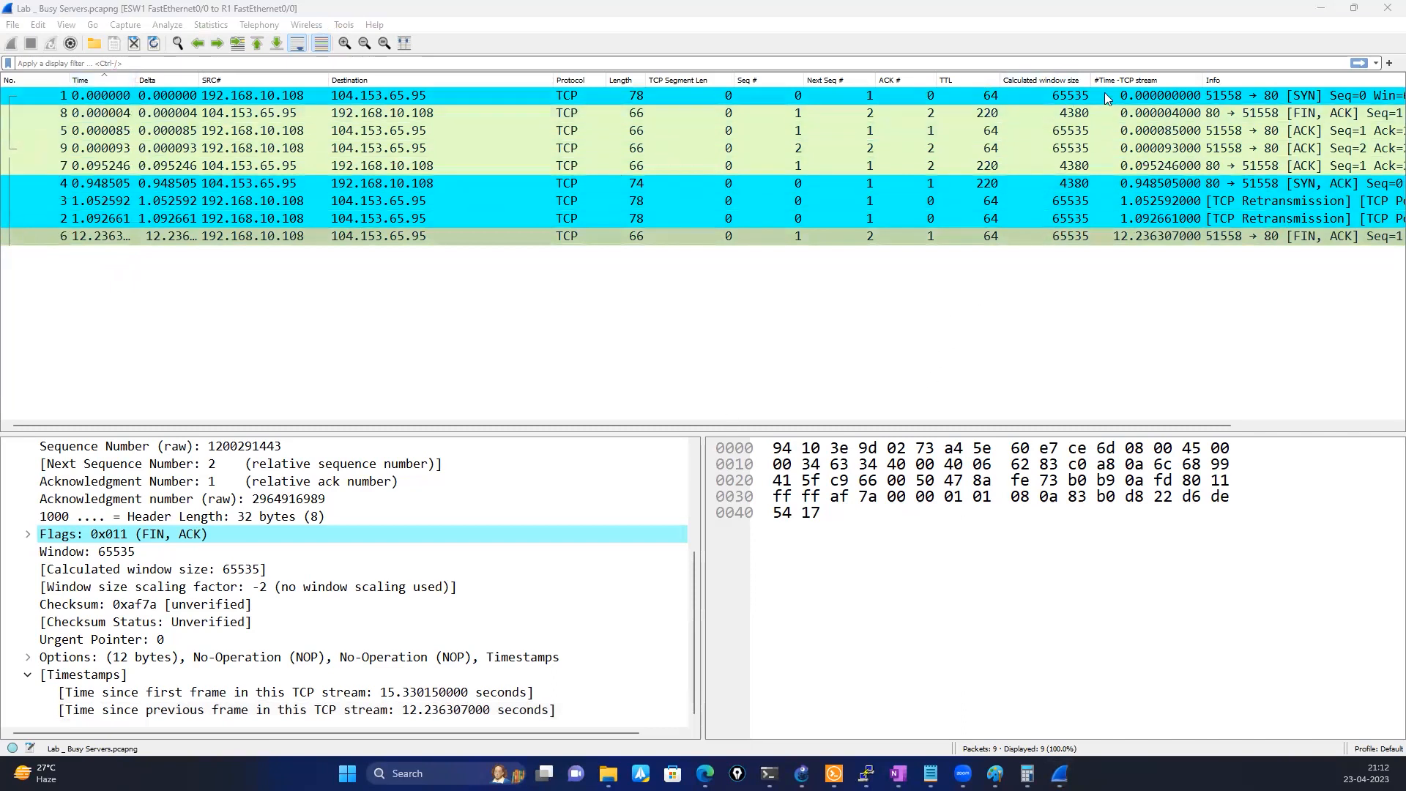
Compare the TCP timestamp details of packets 6, 3, 2, 8 and 9 in the sorted list
left_click(1111, 245)
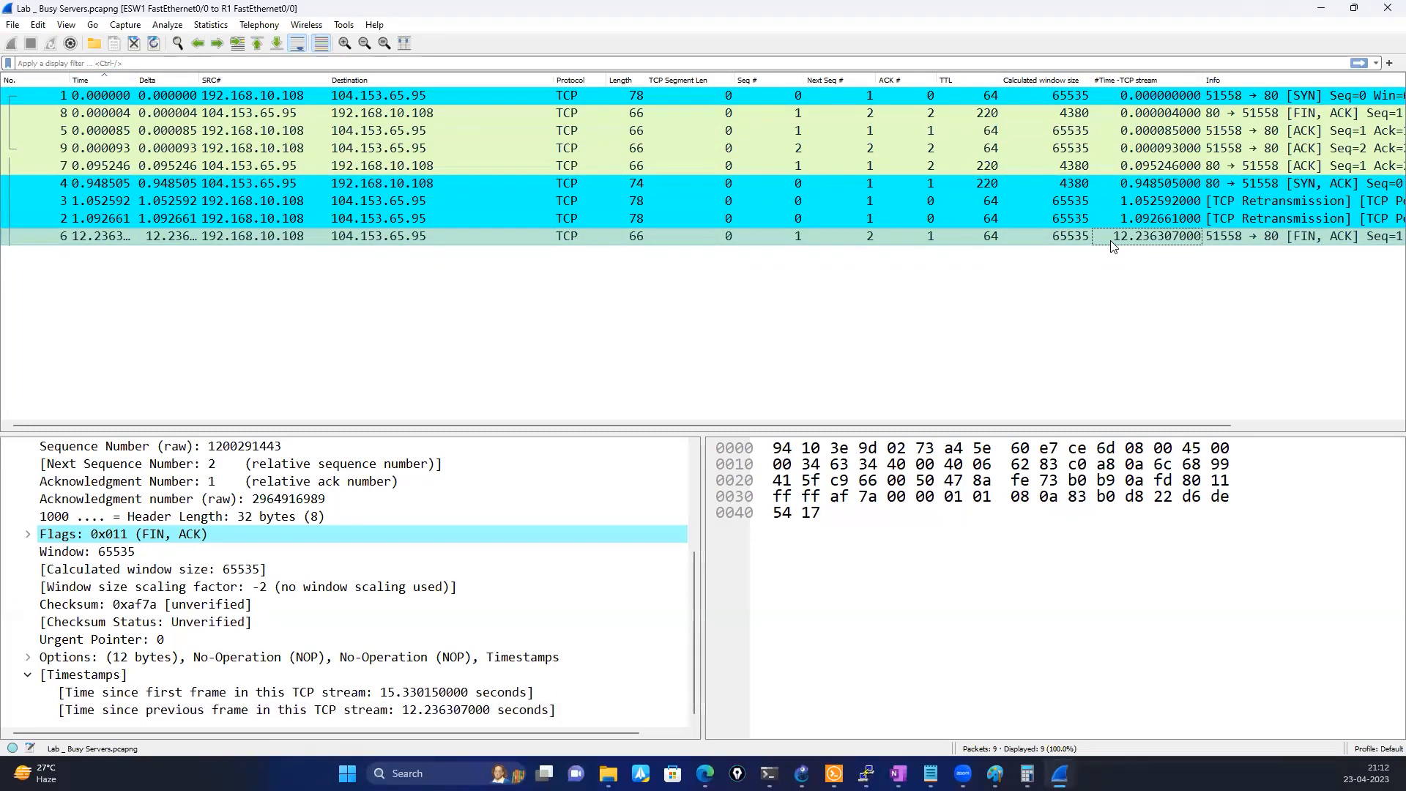
left_click(270, 206)
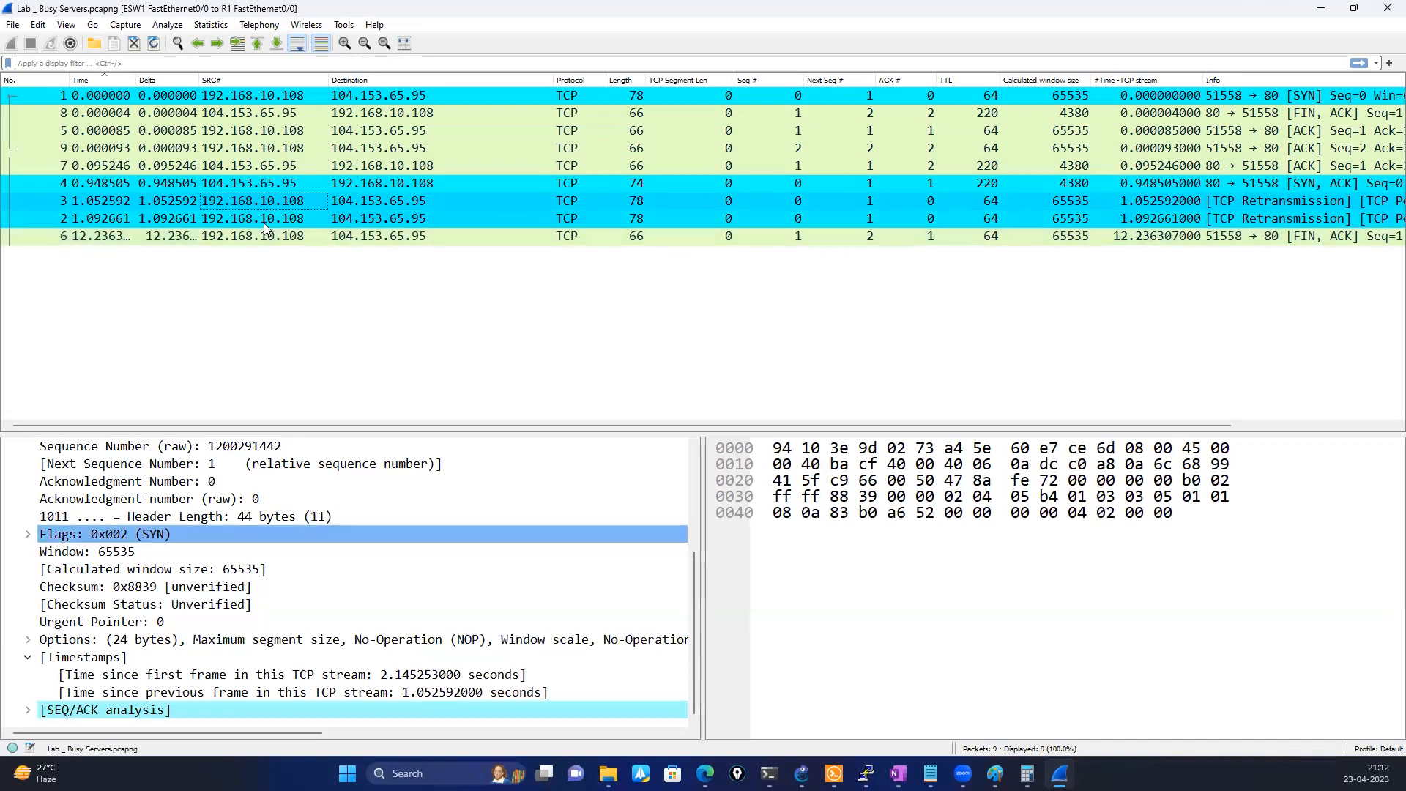
left_click(263, 221)
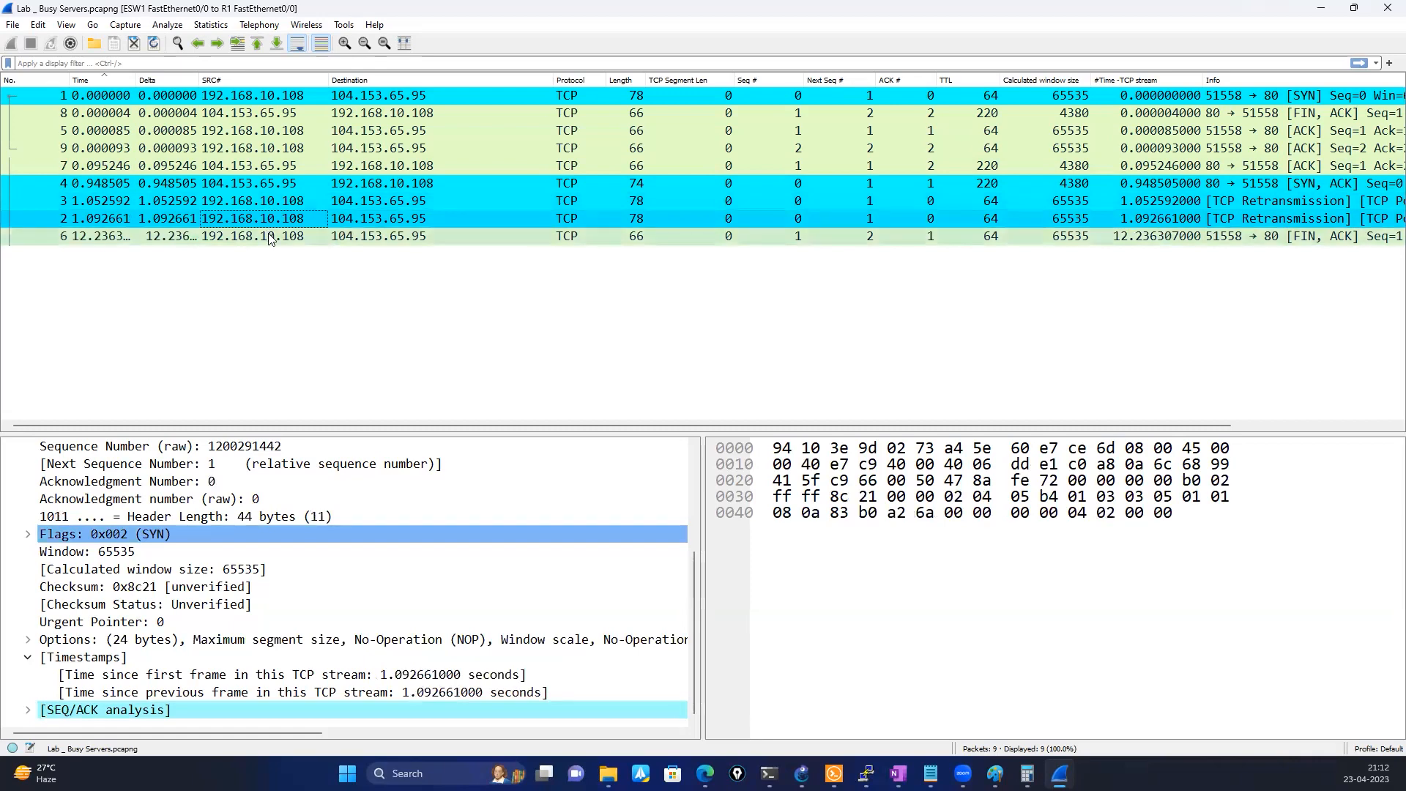
left_click(271, 238)
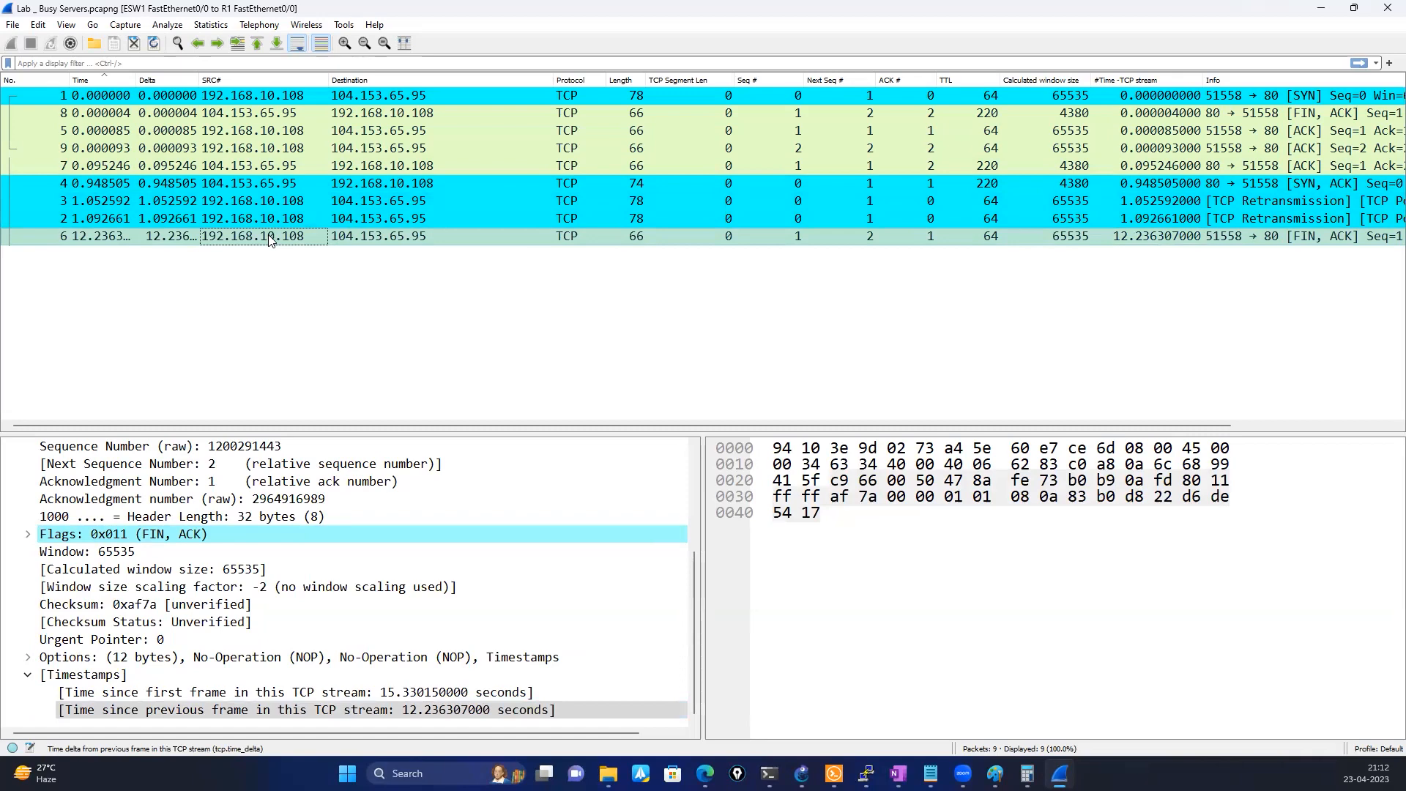
left_click(340, 199)
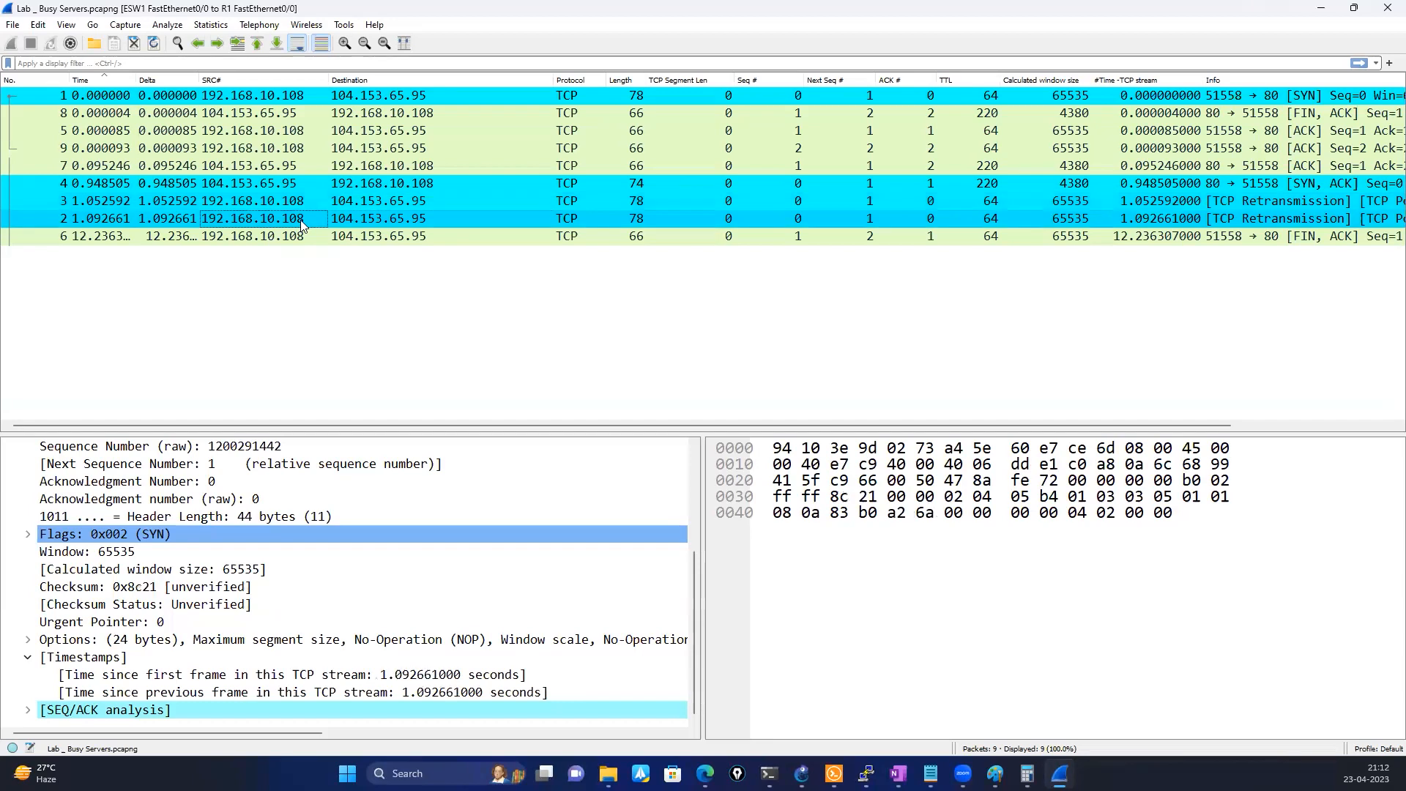
left_click(304, 238)
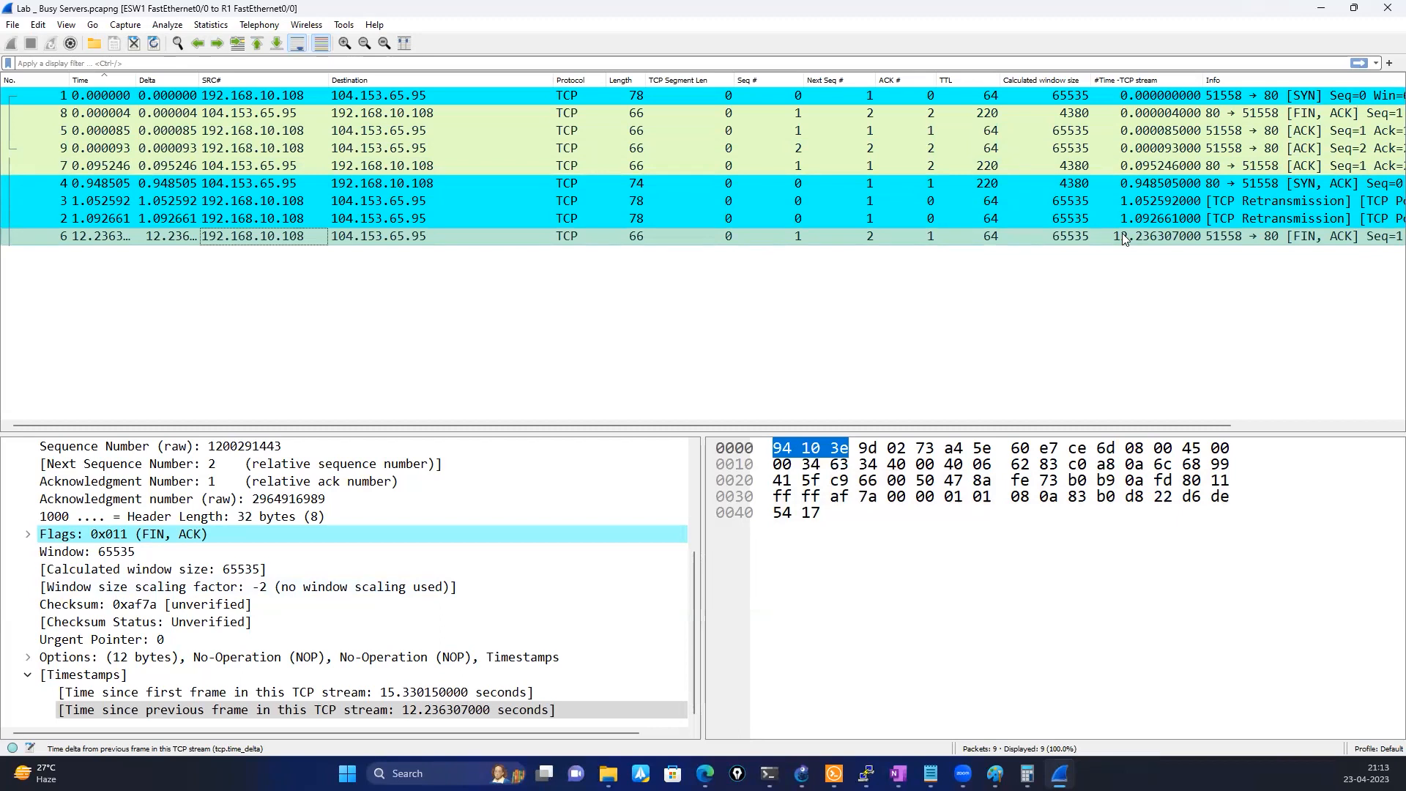
left_click(220, 115)
left_click(217, 150)
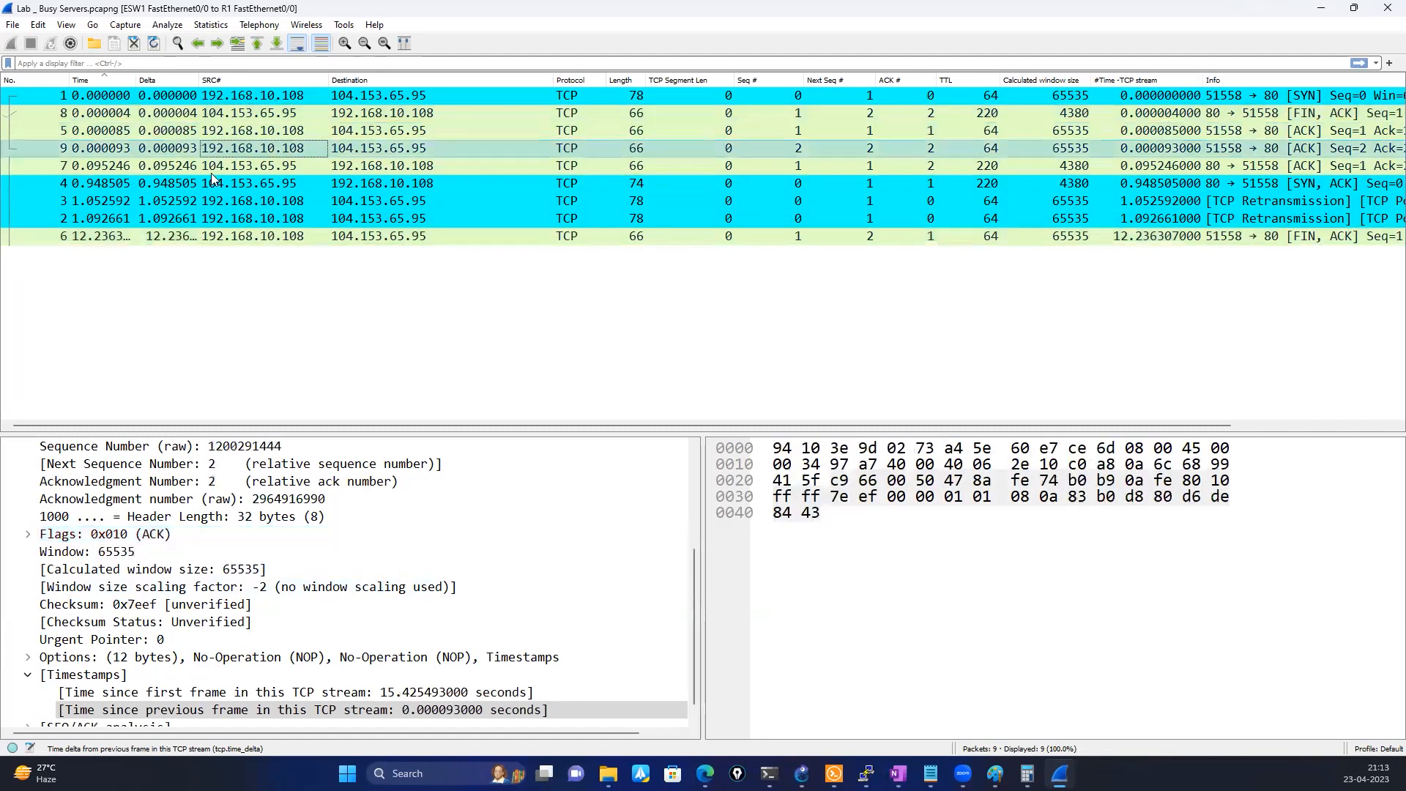
left_click(194, 236)
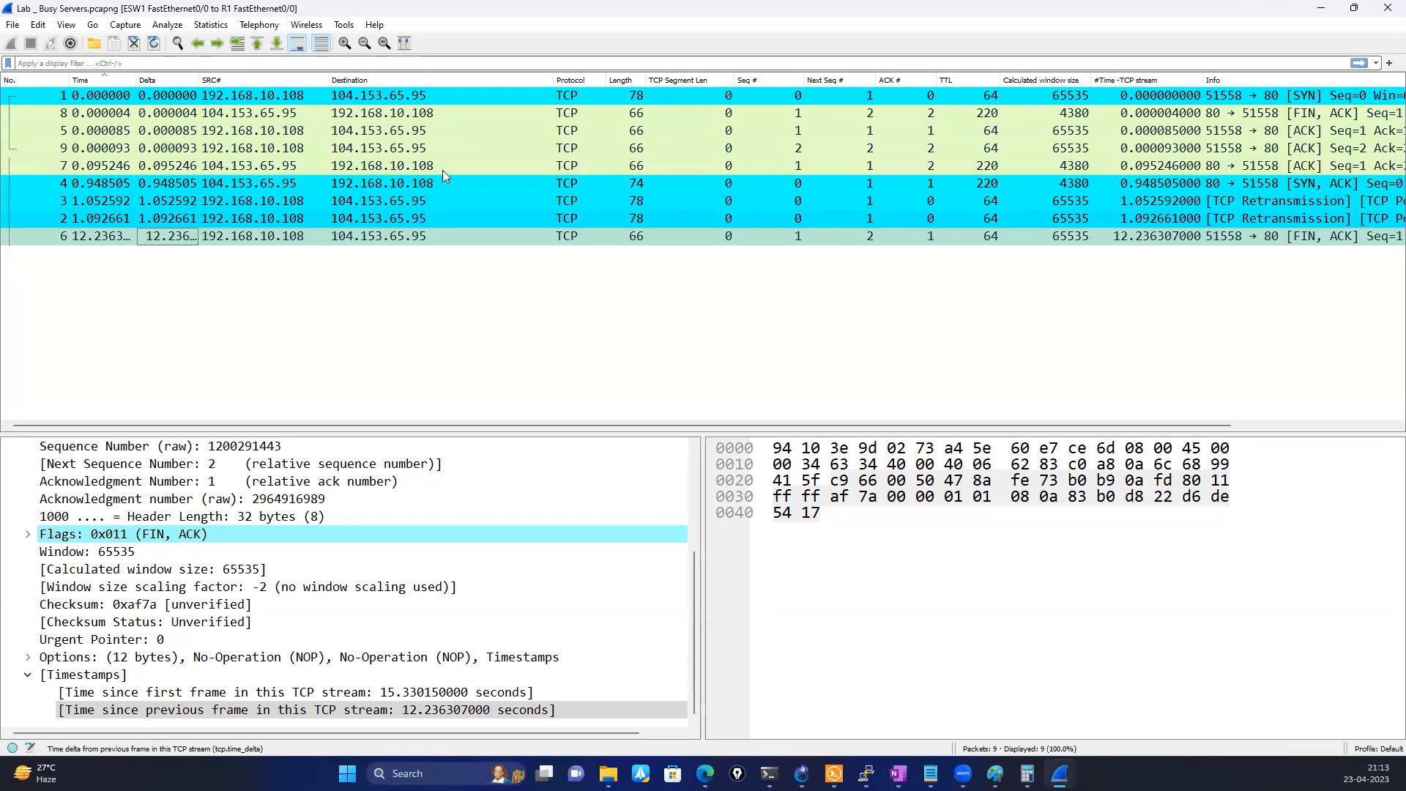
Close the Wireshark capture and clear the whole drawing from the Paint canvas
left_click(1386, 10)
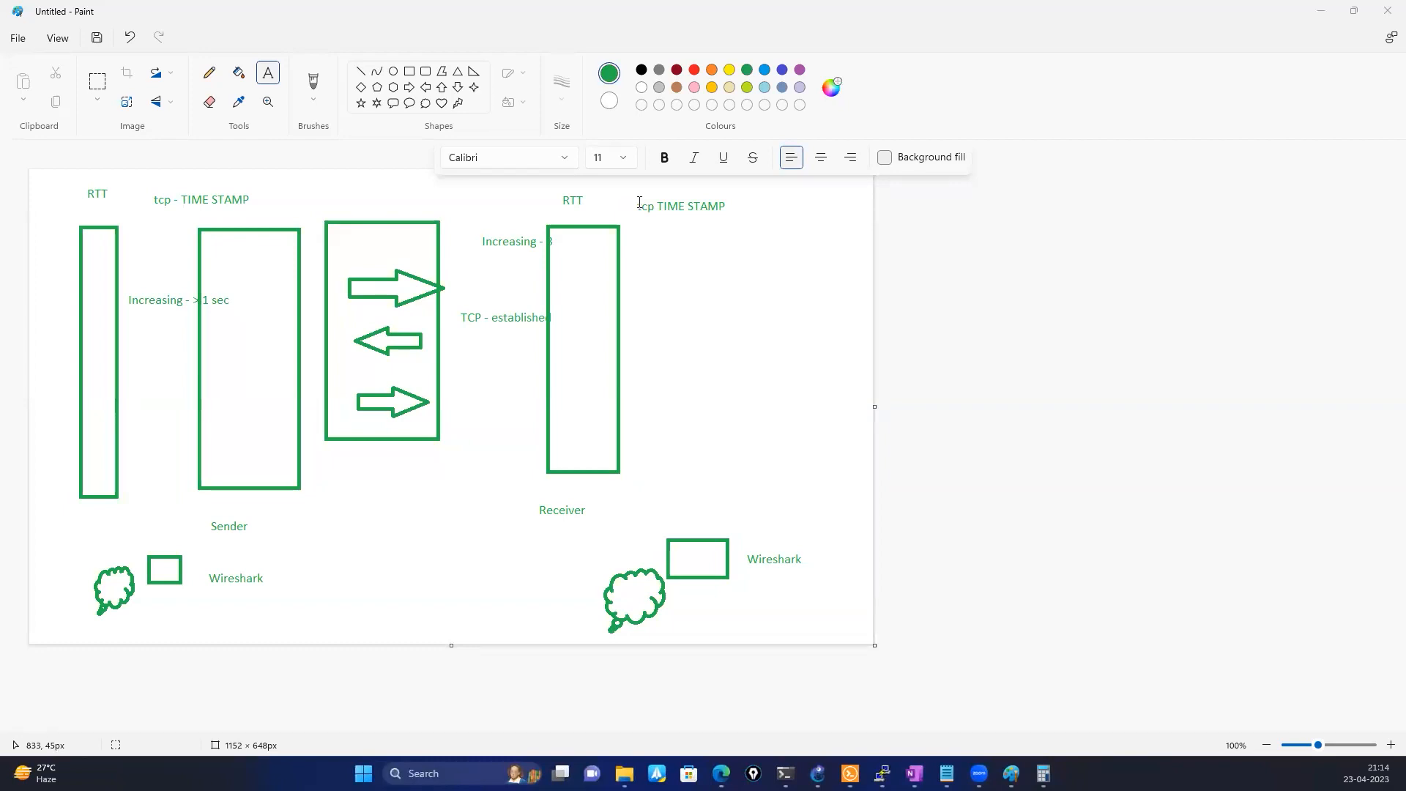
left_click(516, 444)
key("ctrl+a")
key("Delete")
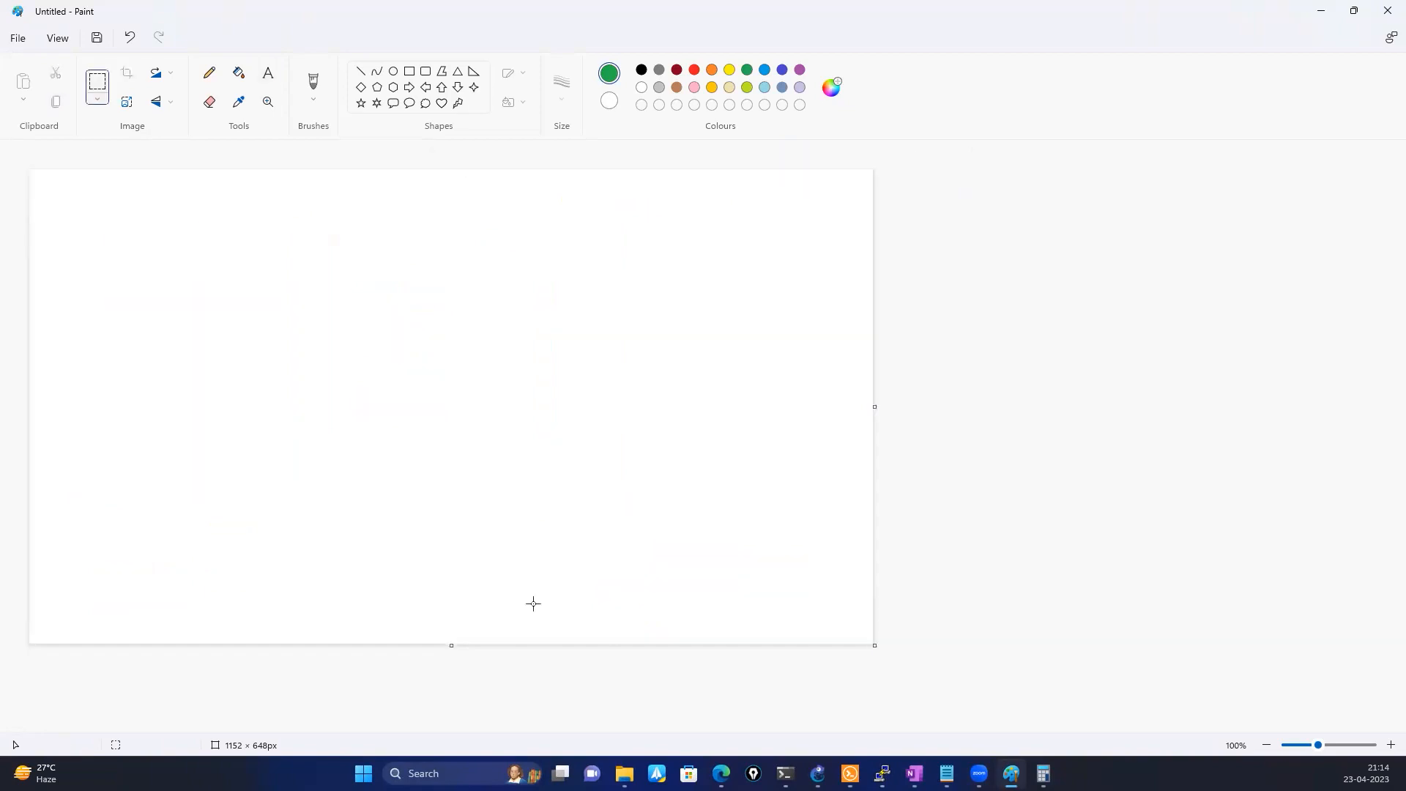
Switch to the Topics list in Notepad and highlight the line "Use cases - Wireshark Images"
left_click(947, 774)
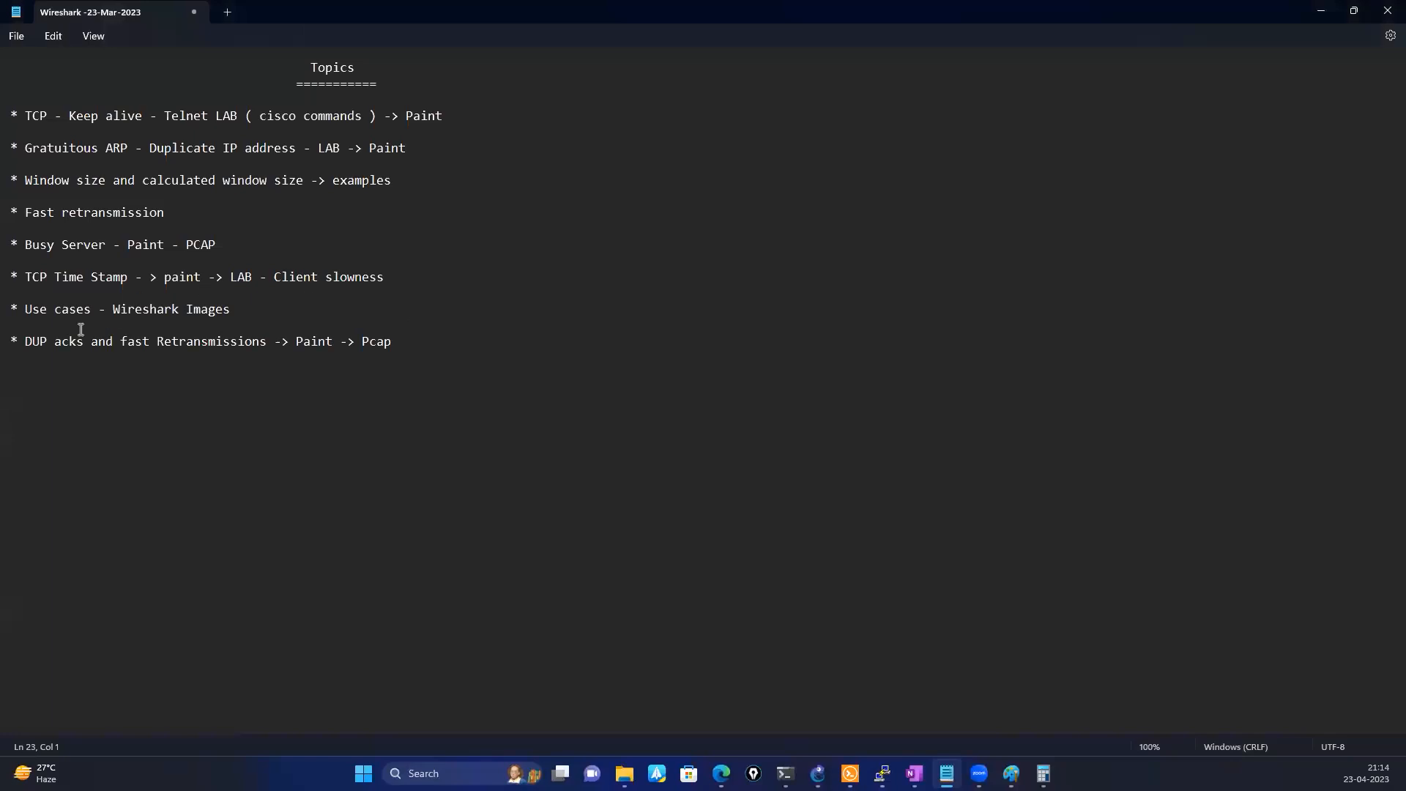
left_click_drag(24, 310, 228, 313)
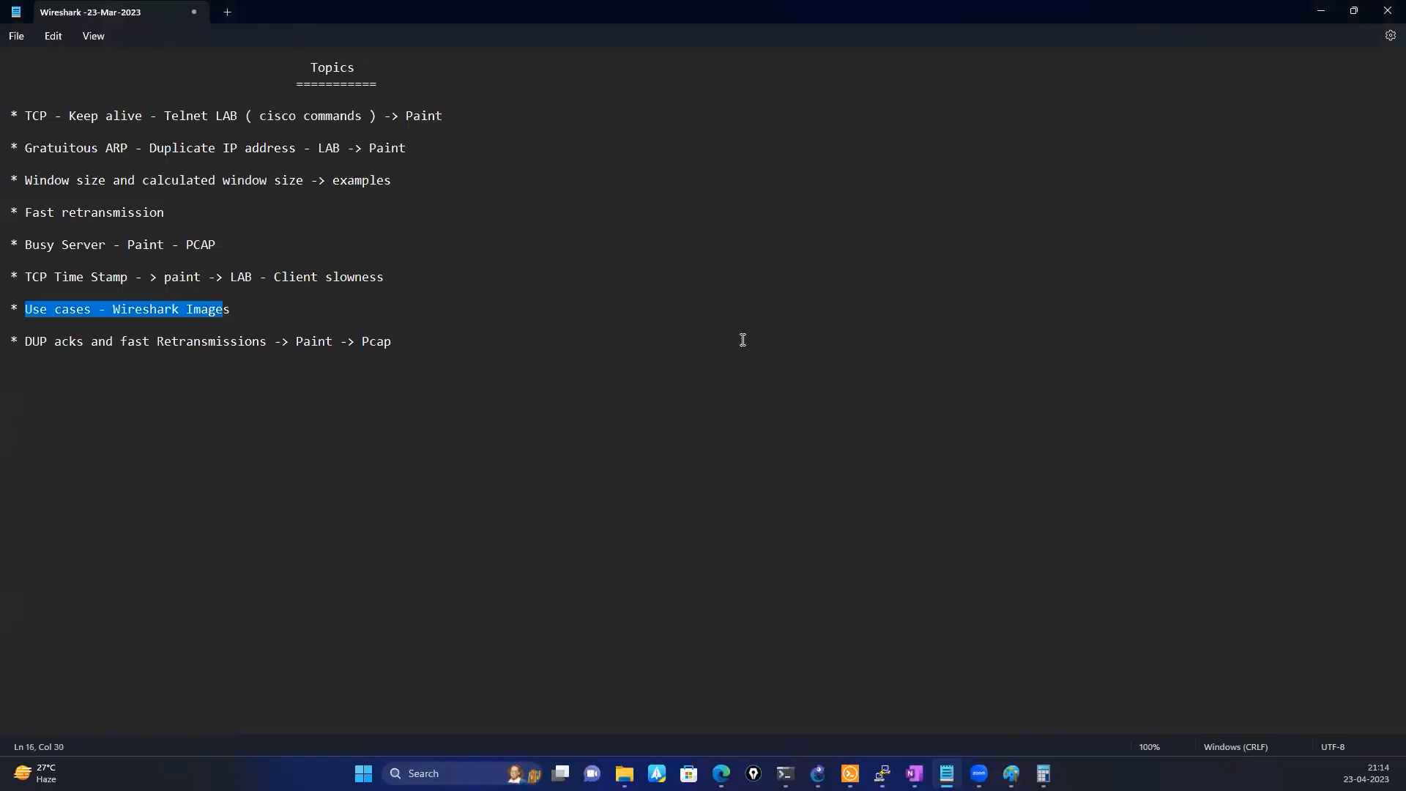
left_click(627, 322)
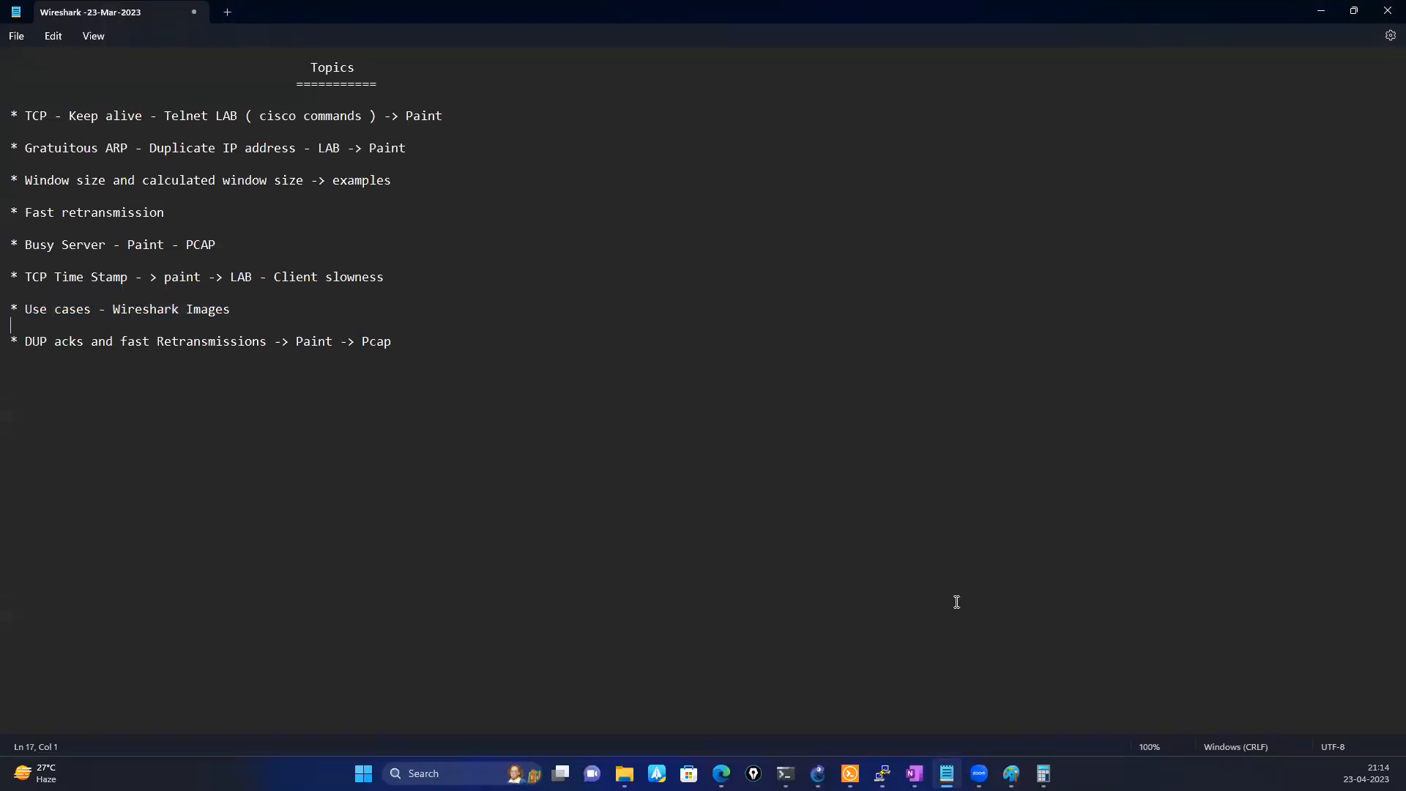
mouse_move(1012, 773)
Switch to OneNote, open the Wireshark images page and find the Retransmissions screenshot
left_click(913, 773)
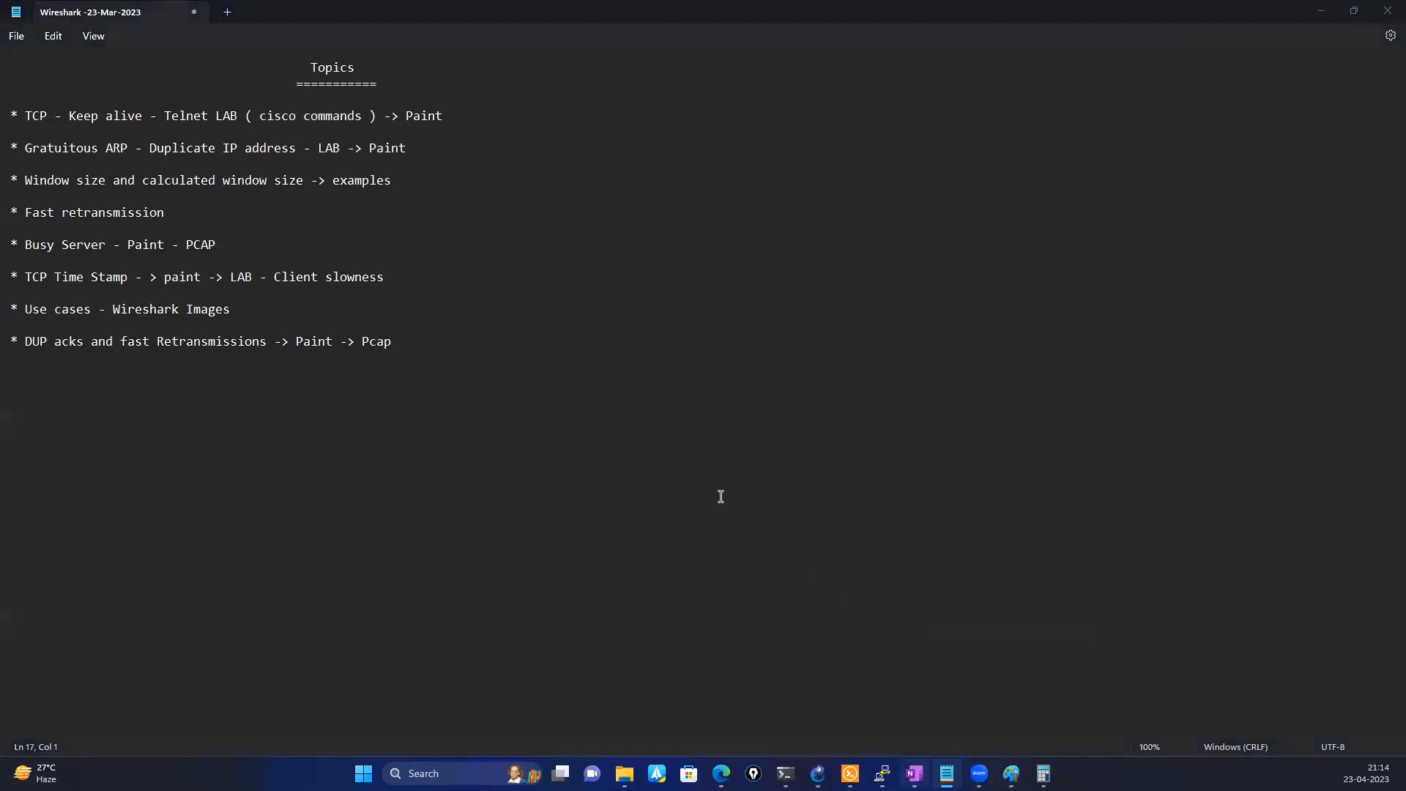
scroll(379, 399, "up", 10)
left_click(1299, 157)
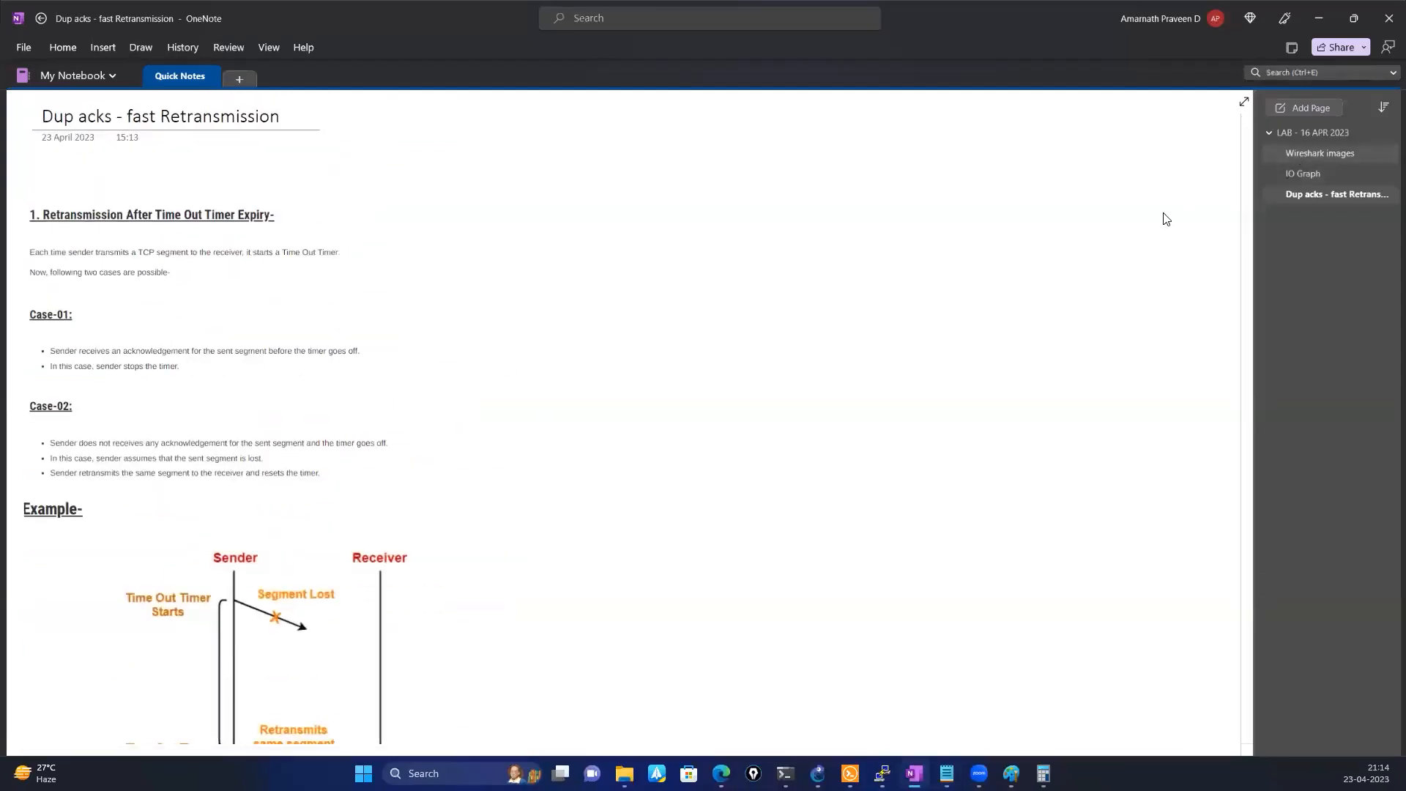
scroll(678, 344, "up", 5)
scroll(678, 367, "up", 10)
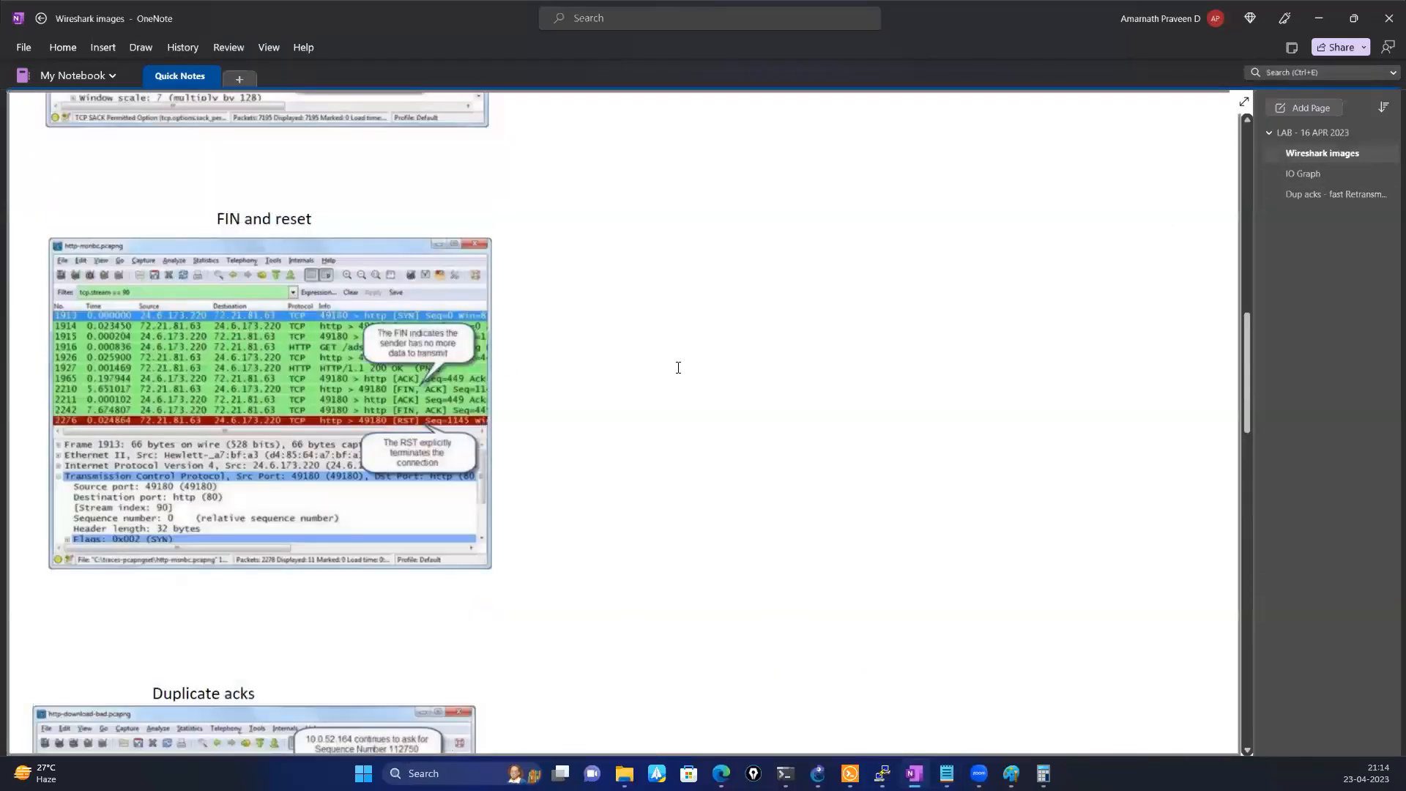
scroll(678, 367, "up", 5)
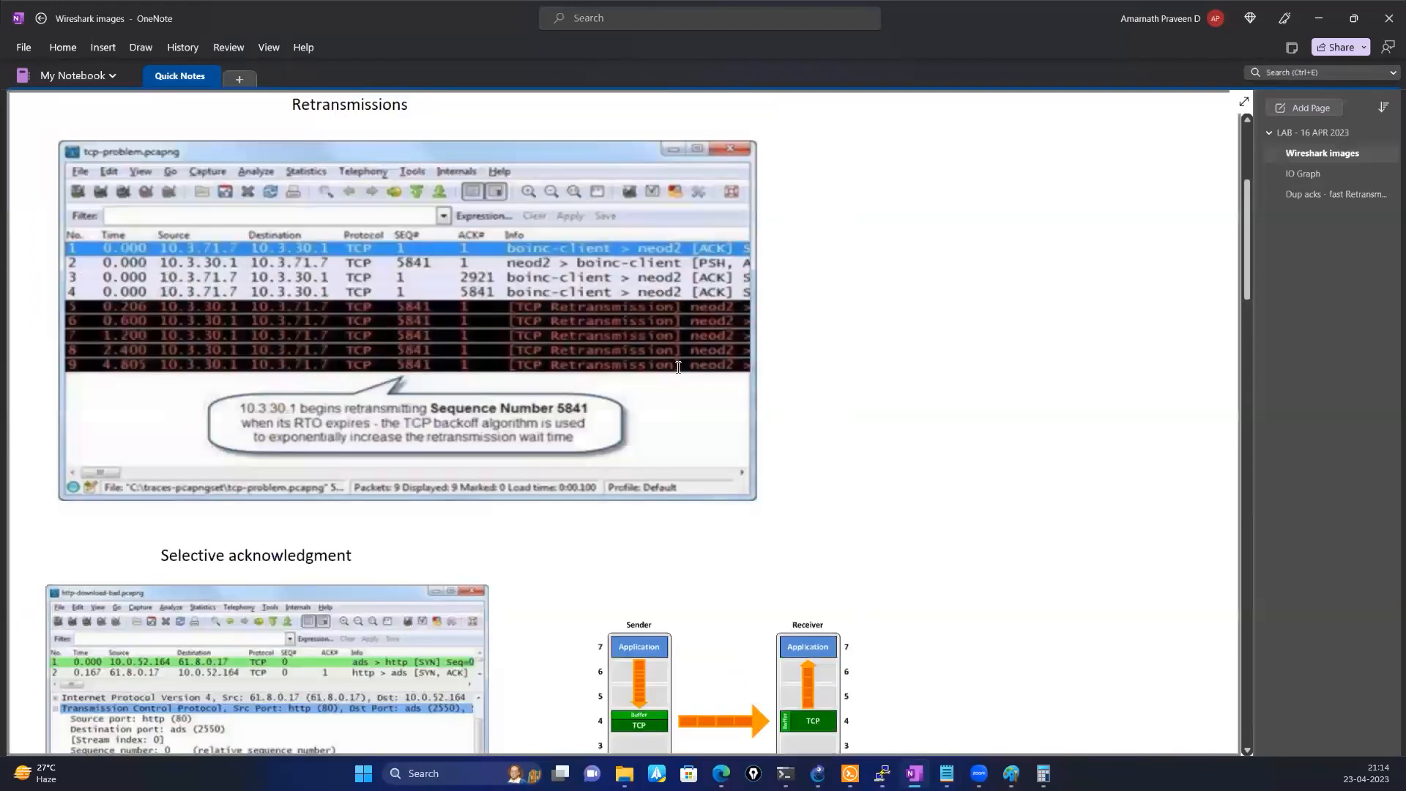
scroll(678, 368, "down", 3)
scroll(678, 367, "down", 1)
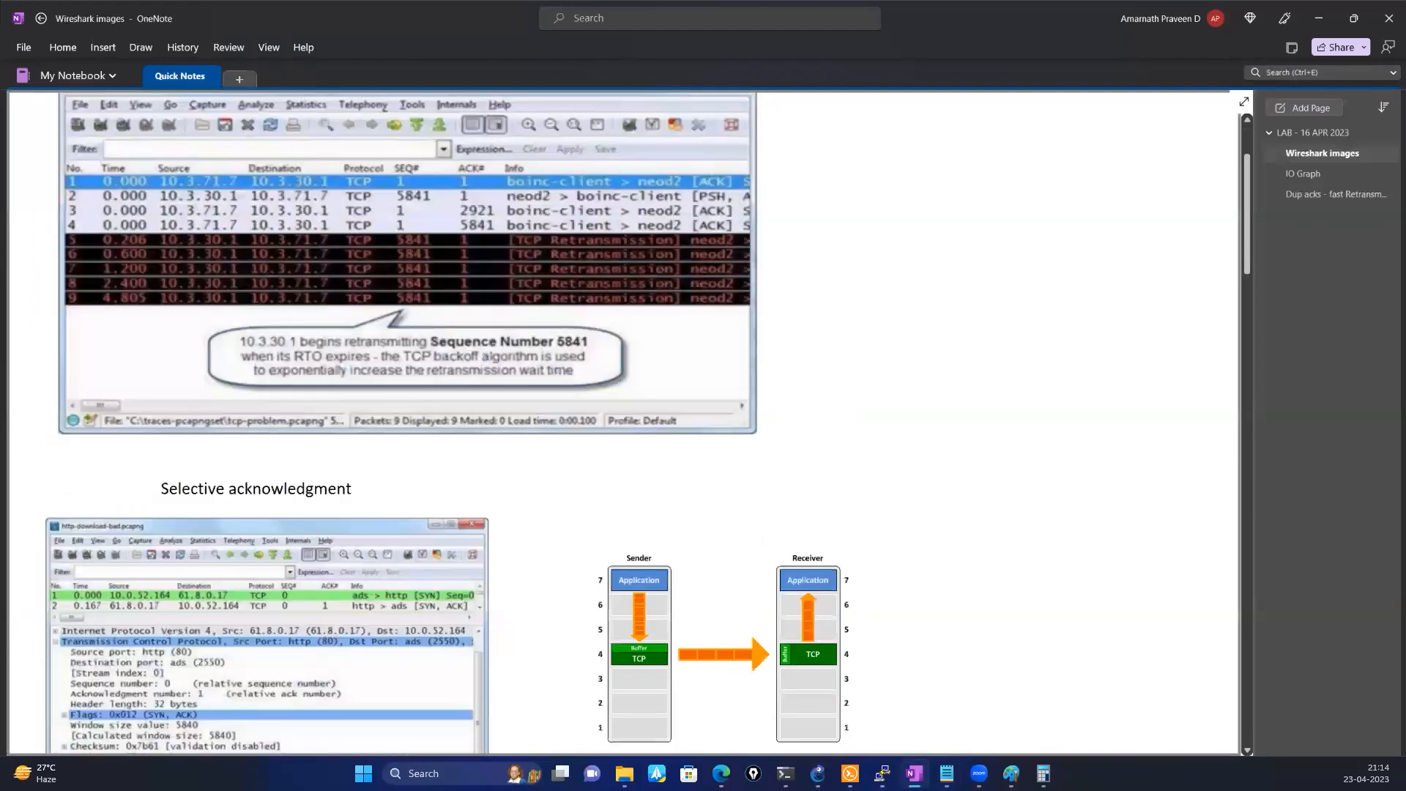
scroll(678, 368, "up", 2)
Go to the Selective acknowledgment section and start marking the sender and receiver layer diagram with the on-screen pen
key("ctrl+shift+3")
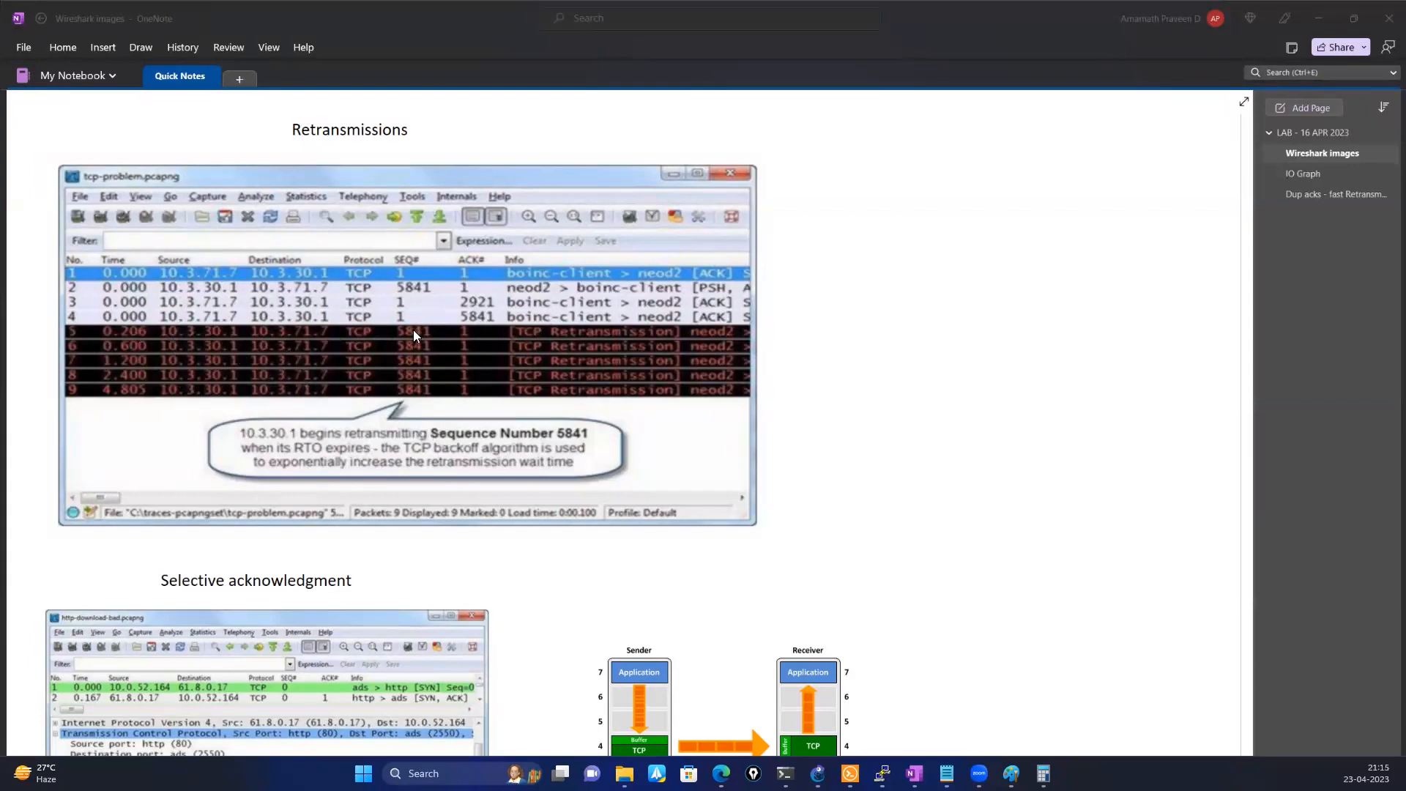
scroll(413, 333, "down", 5)
scroll(412, 329, "down", 4)
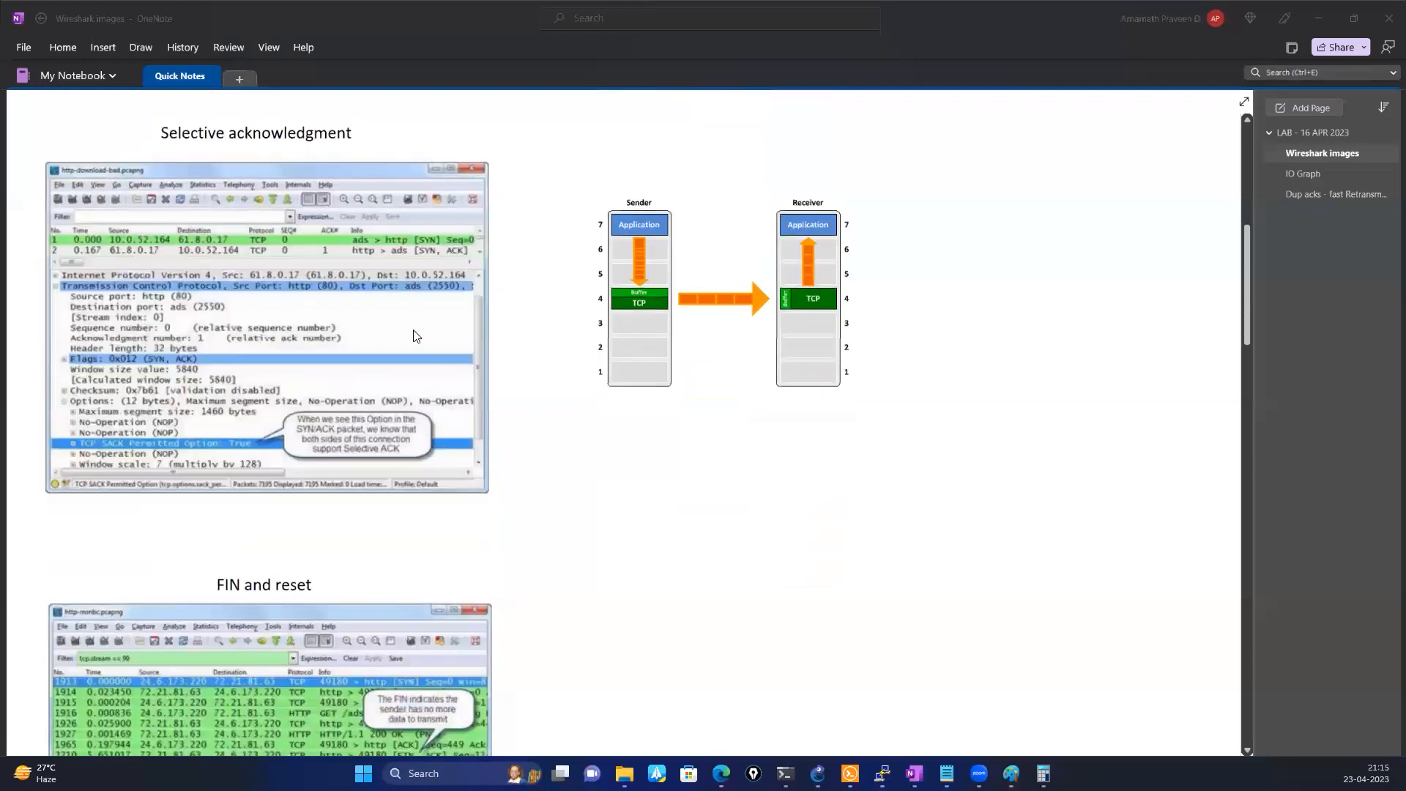
scroll(413, 329, "up", 2)
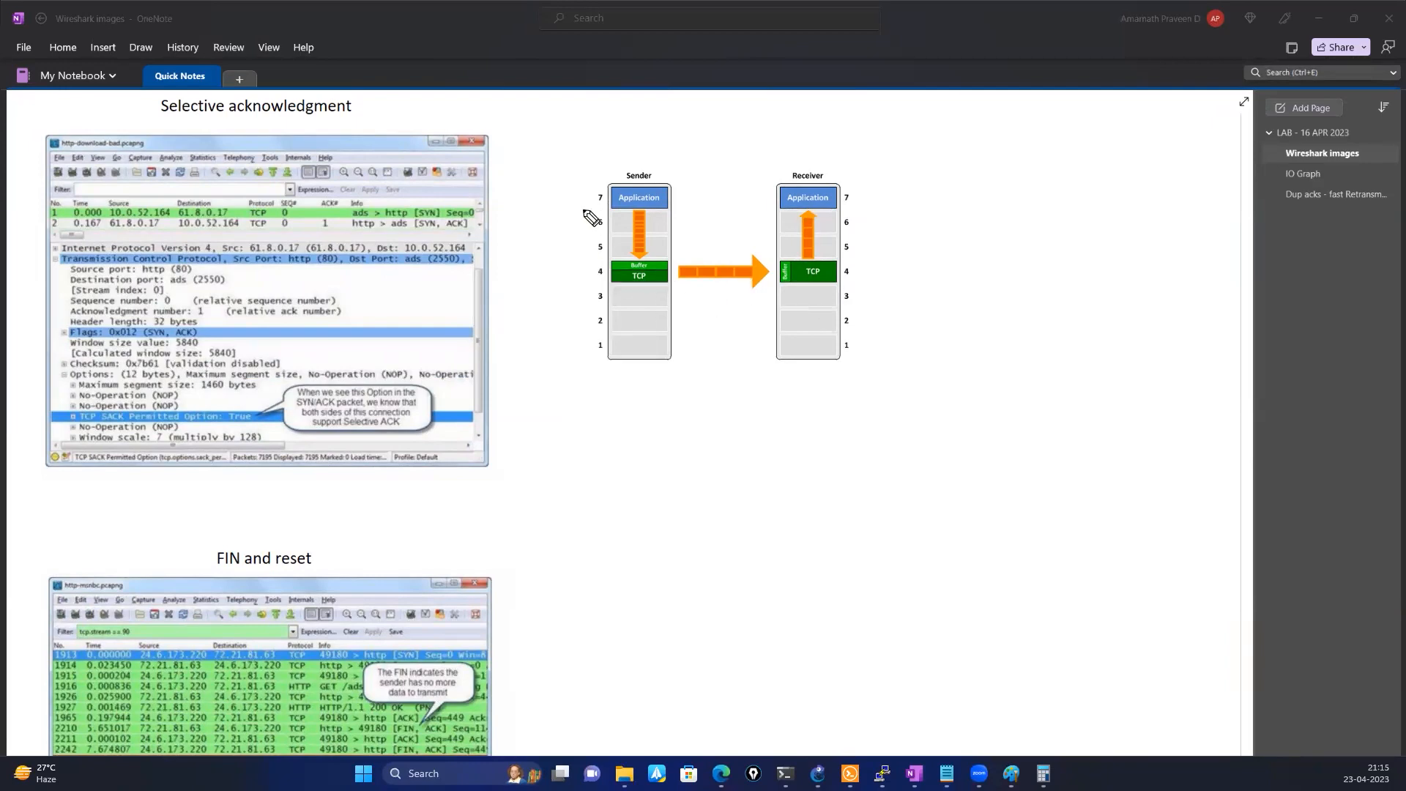
left_click(691, 194)
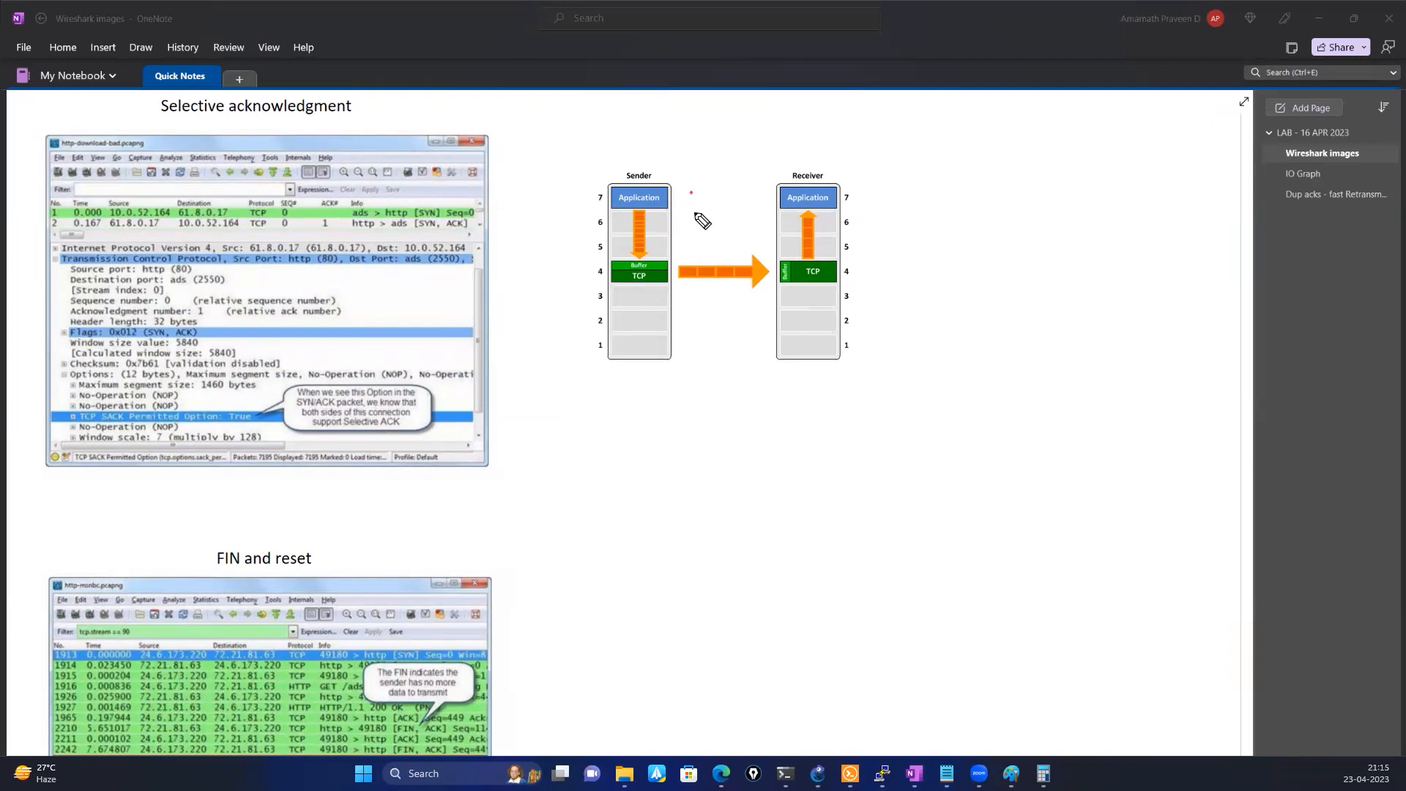
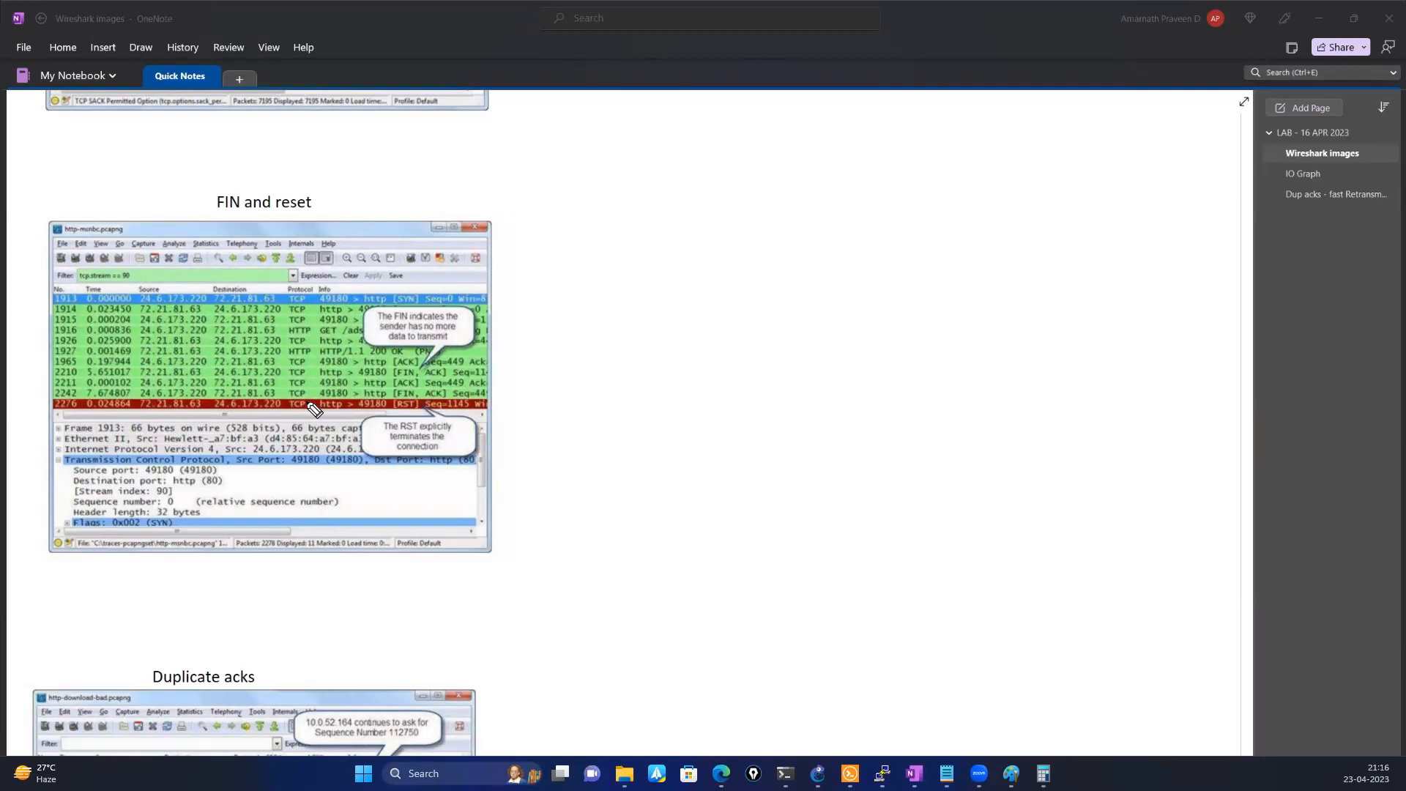
Circle the FIN flag in the FIN and reset screenshot, sketch two opposing arrows inside a frame beside it, and clear the ink
mouse_move(414, 370)
left_mouse_down()
mouse_move(395, 361)
mouse_move(408, 388)
left_mouse_up()
mouse_move(630, 351)
left_mouse_down()
mouse_move(736, 358)
mouse_move(747, 382)
left_mouse_up()
mouse_move(933, 394)
left_mouse_down()
mouse_move(744, 408)
mouse_move(773, 428)
left_mouse_up()
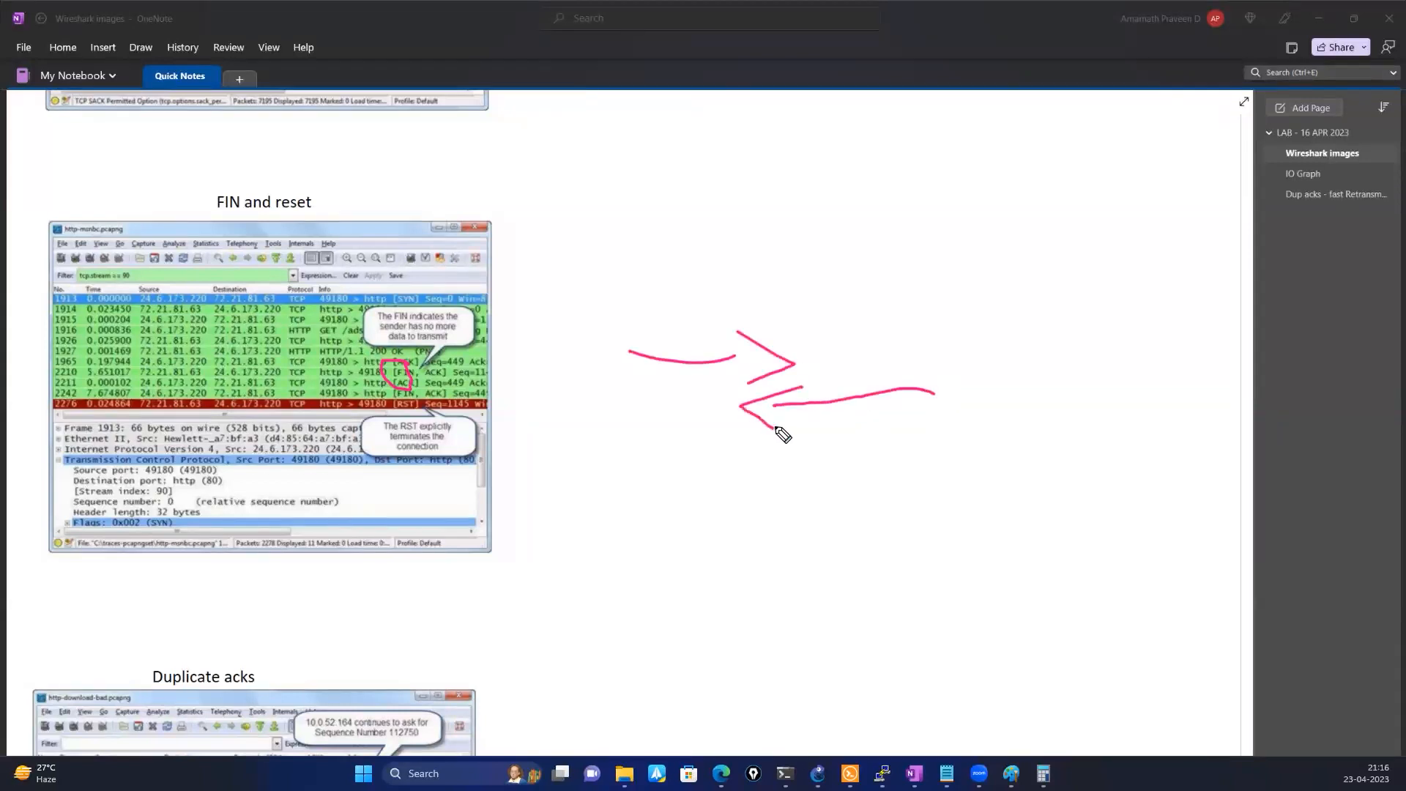
mouse_move(627, 309)
left_mouse_down()
mouse_move(922, 319)
mouse_move(982, 439)
mouse_move(668, 424)
mouse_move(681, 448)
left_mouse_up()
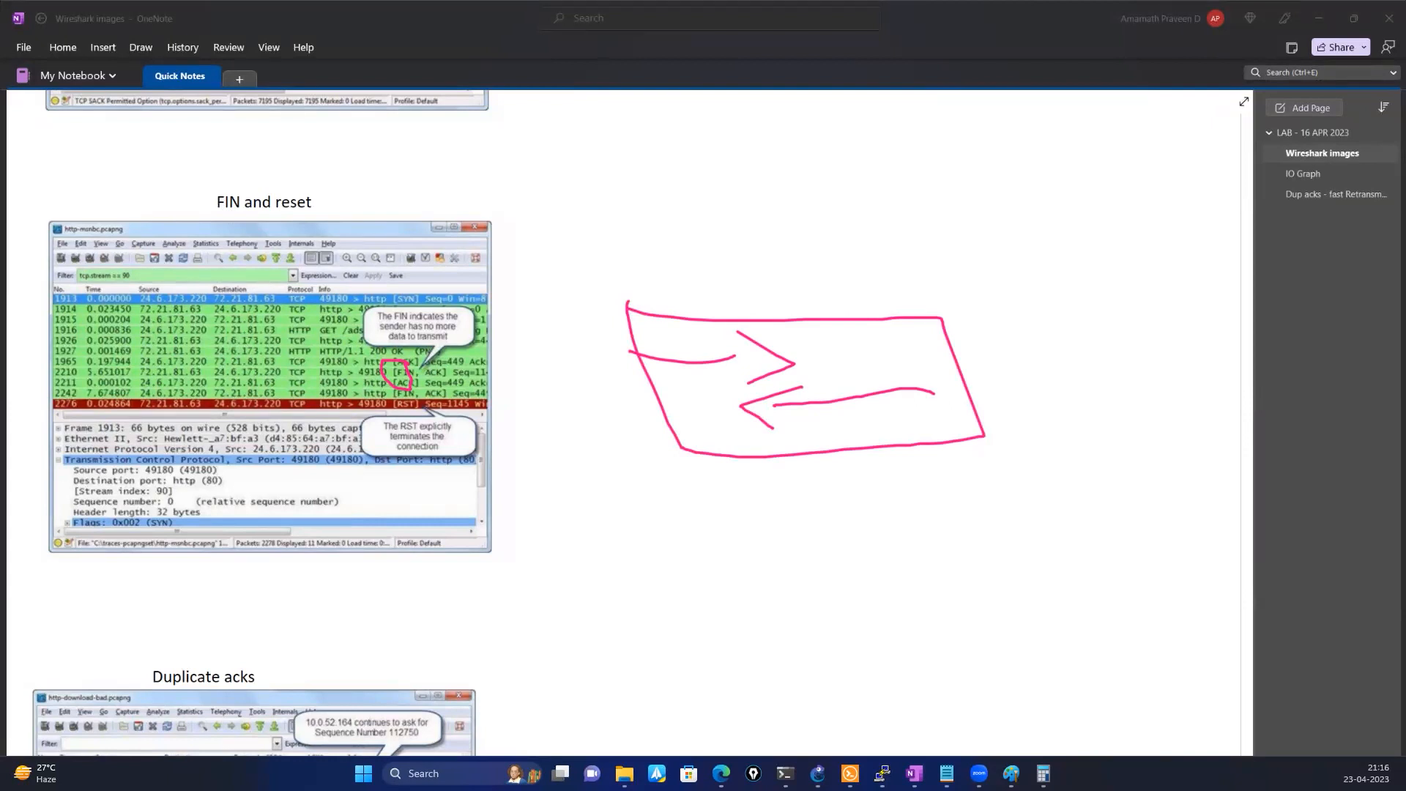
key("e")
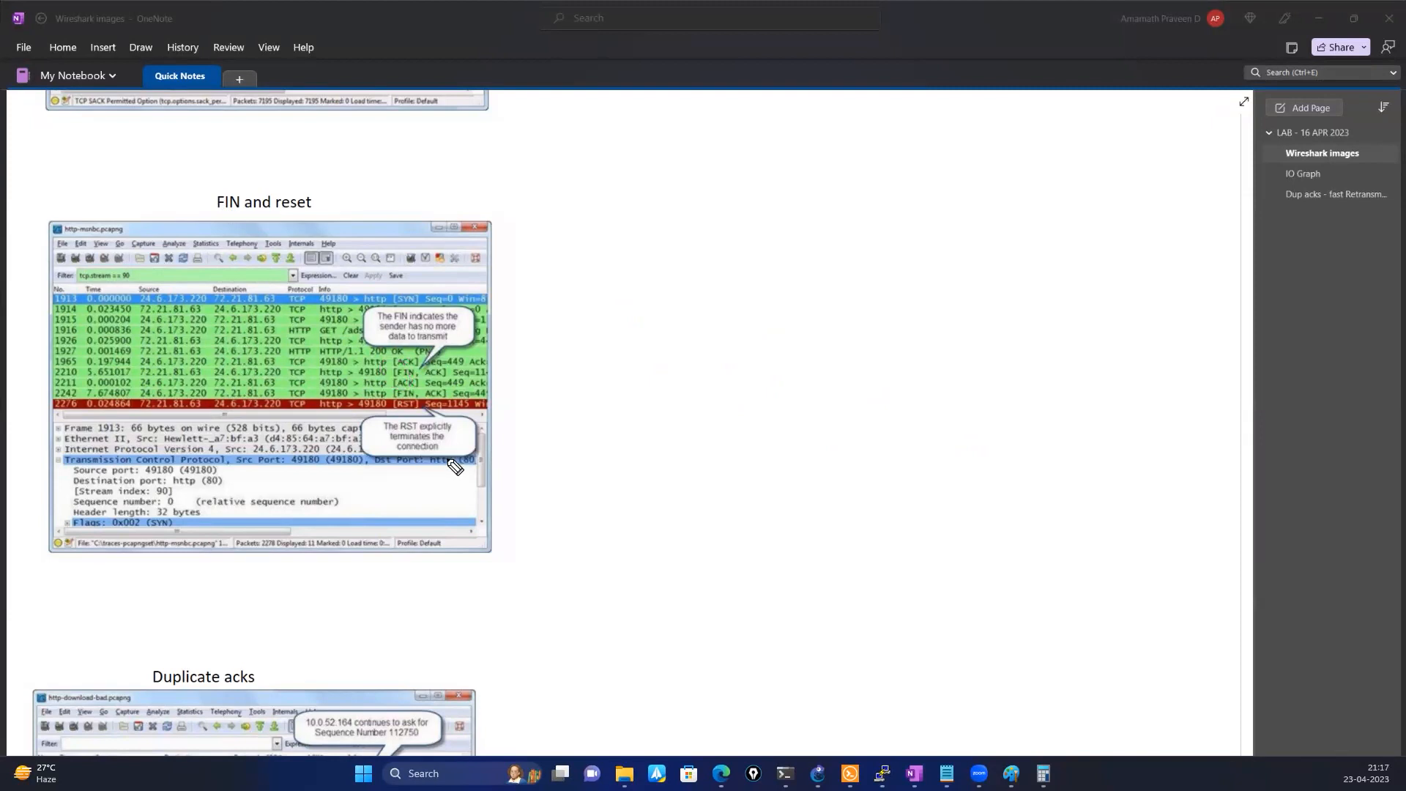
Sketch an arrow ending in a cross beside the FIN and reset screenshot to illustrate an aborted connection
mouse_move(636, 339)
left_mouse_down()
mouse_move(857, 349)
mouse_move(861, 367)
left_mouse_up()
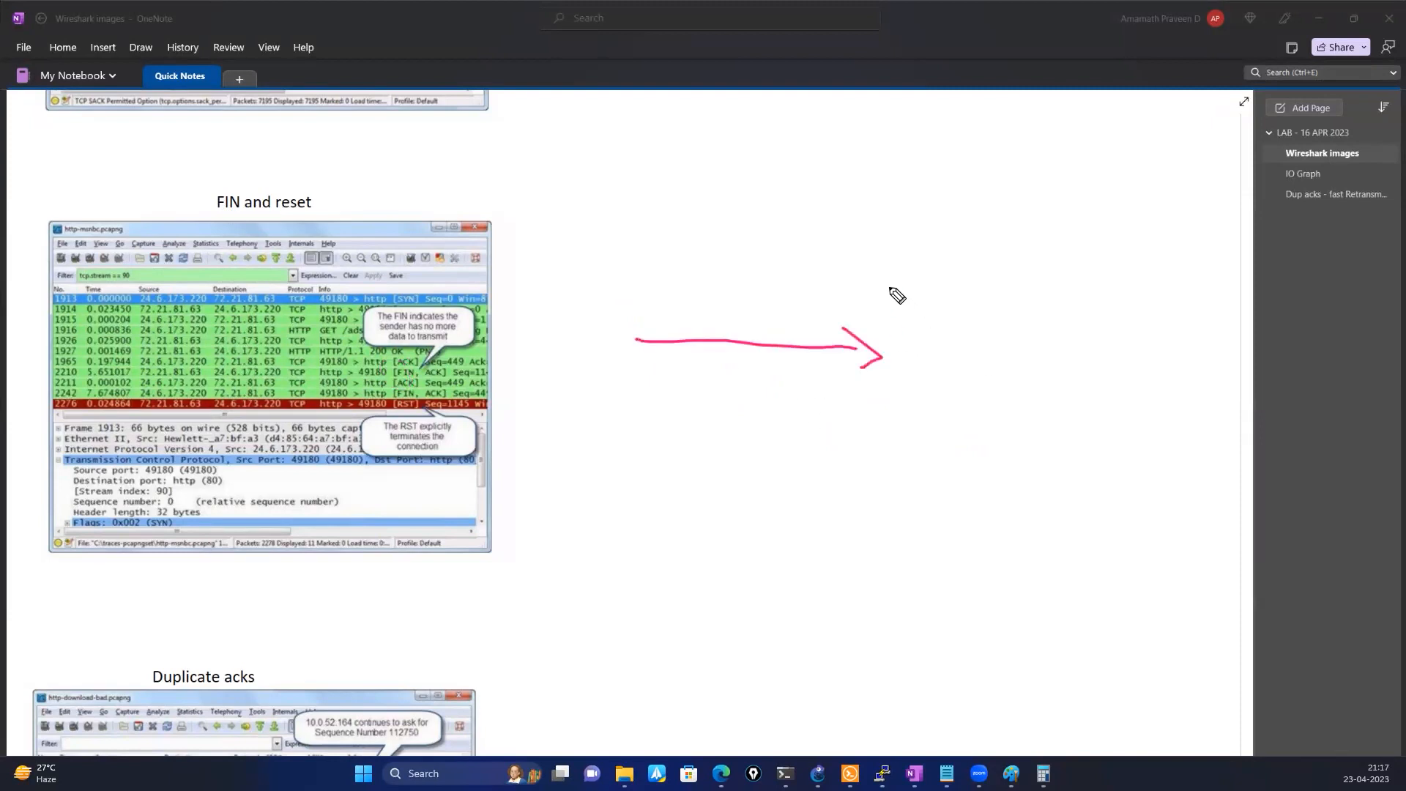
left_click_drag(927, 315, 881, 391)
left_click_drag(842, 328, 937, 387)
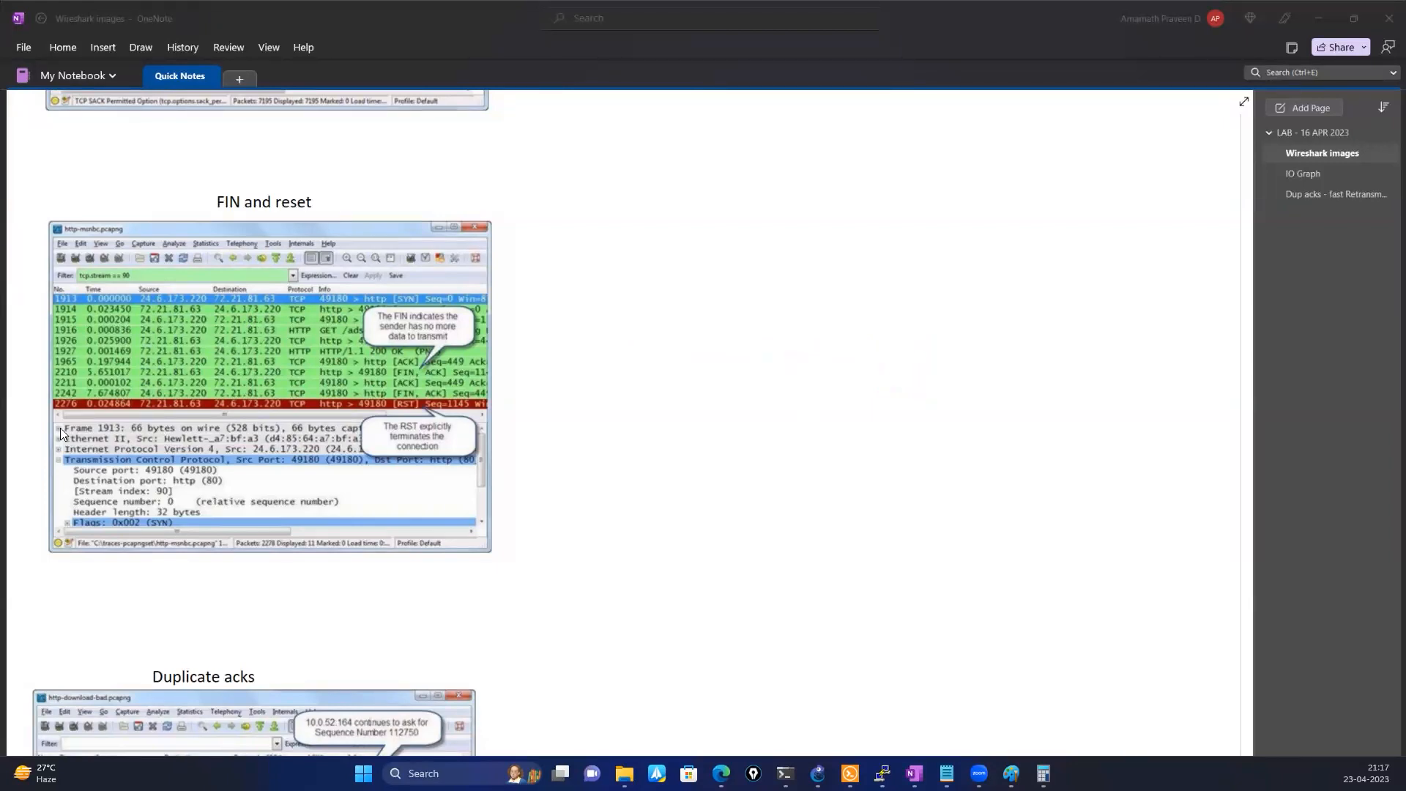
Go to the Duplicate acks section and mark its screenshot with the on-screen pen
scroll(81, 455, "down", 5)
scroll(80, 456, "down", 2)
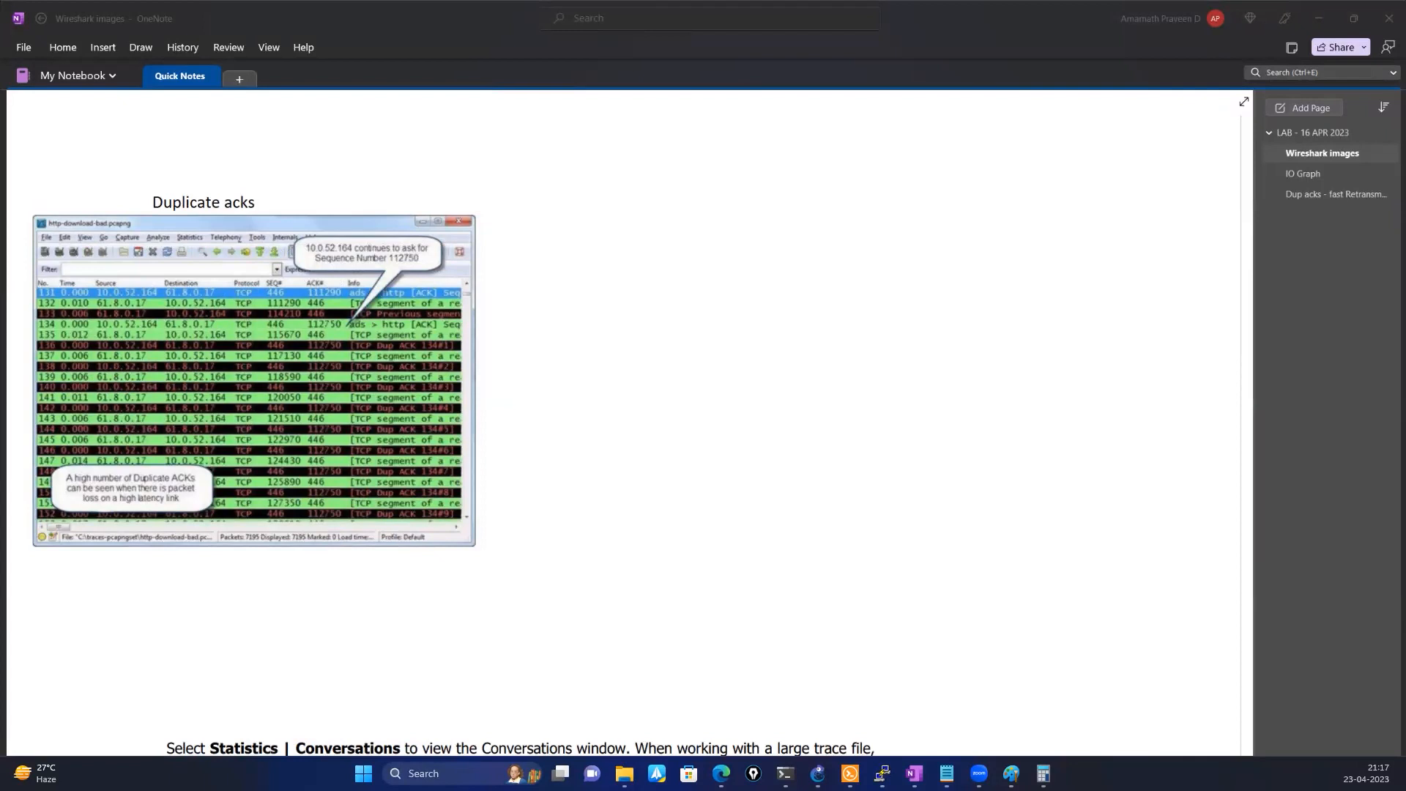
mouse_move(135, 455)
left_mouse_down()
mouse_move(53, 449)
mouse_move(140, 542)
mouse_move(178, 445)
mouse_move(66, 421)
left_mouse_up()
Find the Statistics | Conversations section and enlarge its TCP conversations screenshot
scroll(360, 501, "down", 8)
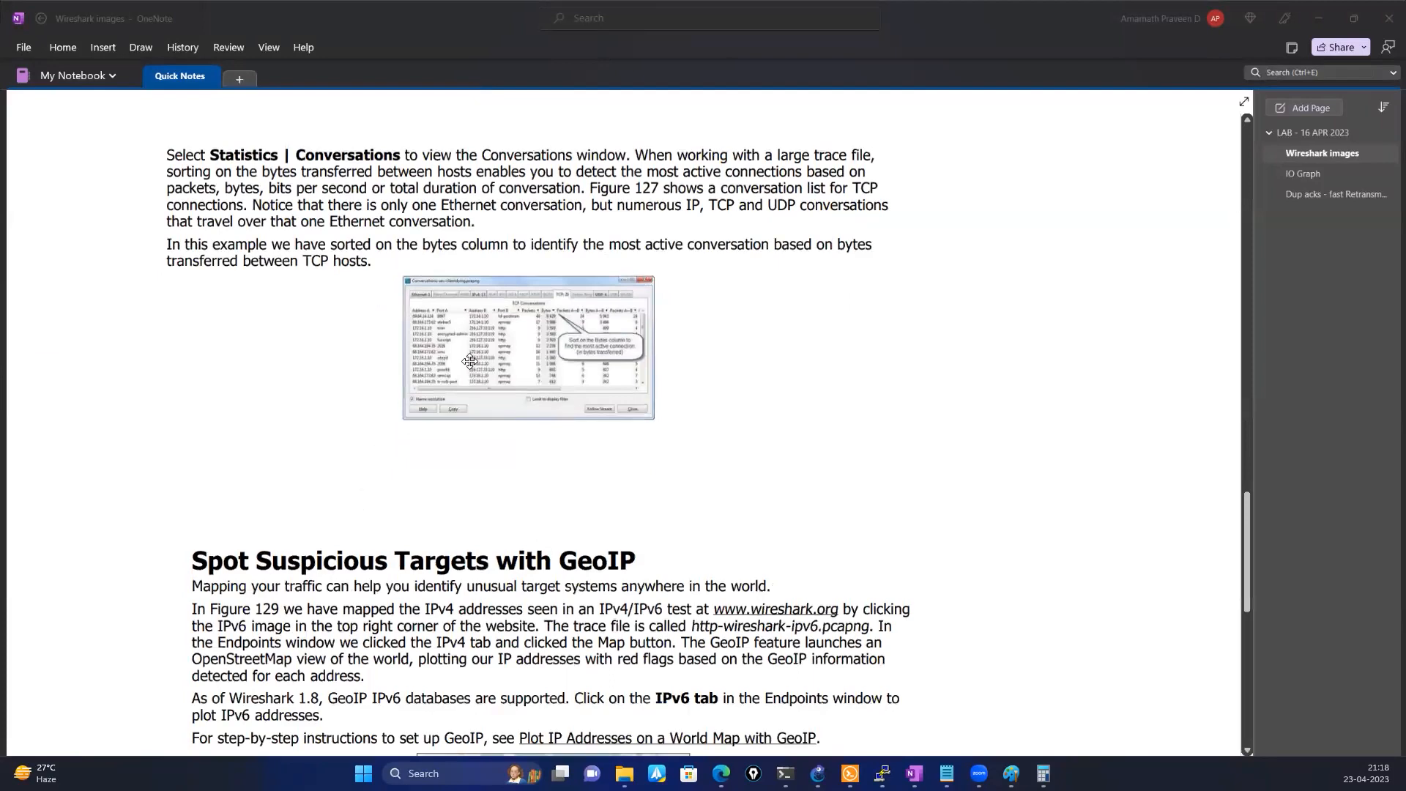
left_click(340, 430)
scroll(338, 431, "down", 10)
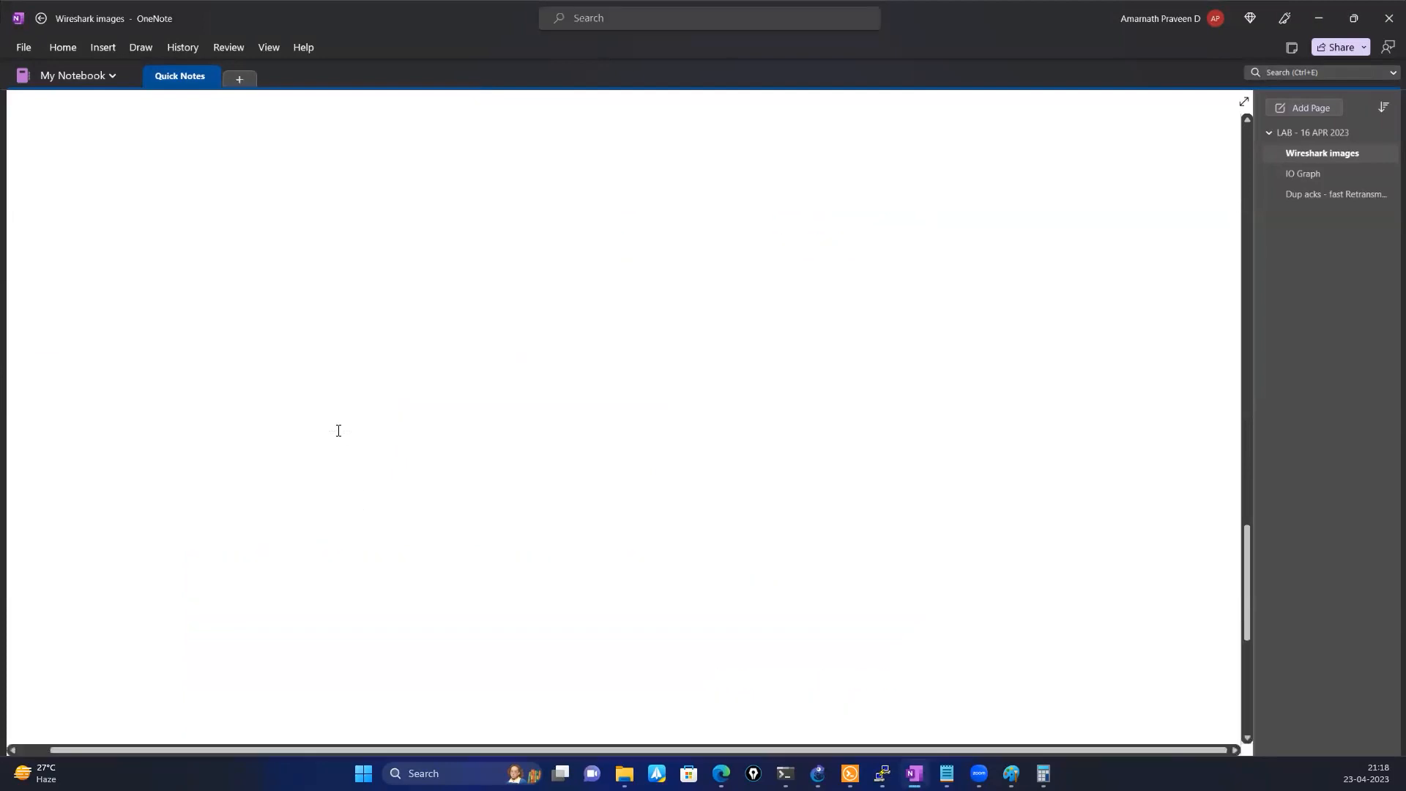
scroll(339, 430, "up", 5)
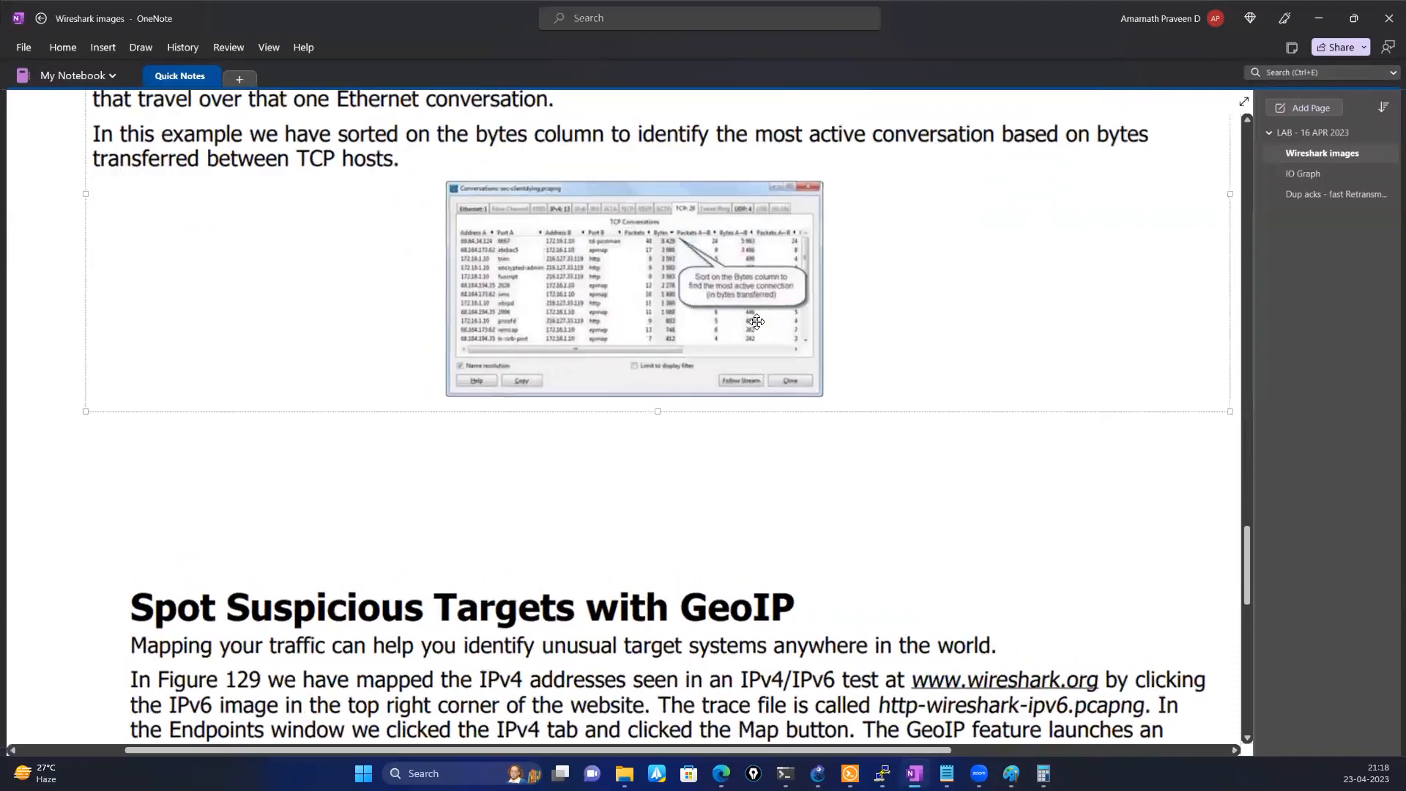
scroll(710, 284, "up", 3)
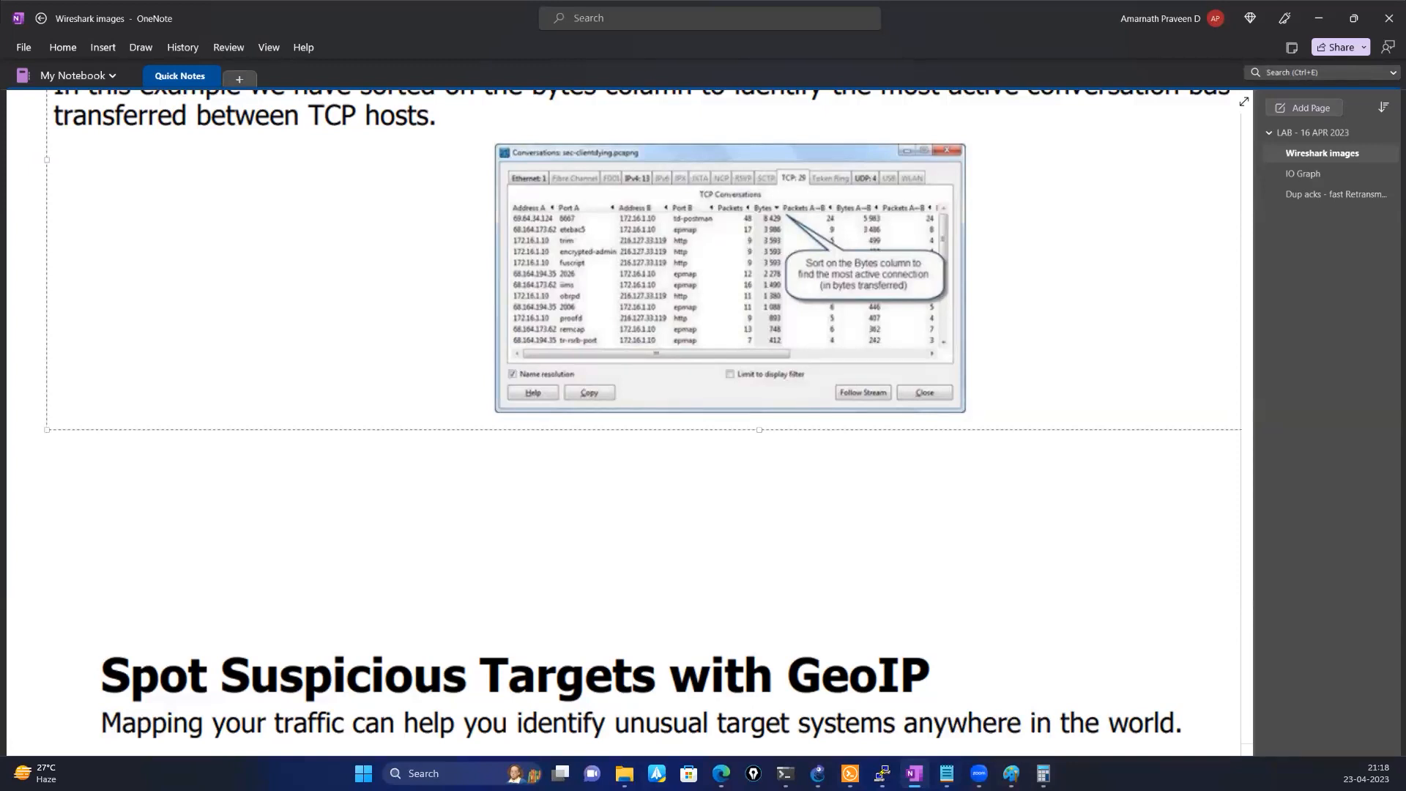
Open Lab _ Busy Servers.pcapng in Wireshark and examine its IPv4 conversation statistics
key("super+e")
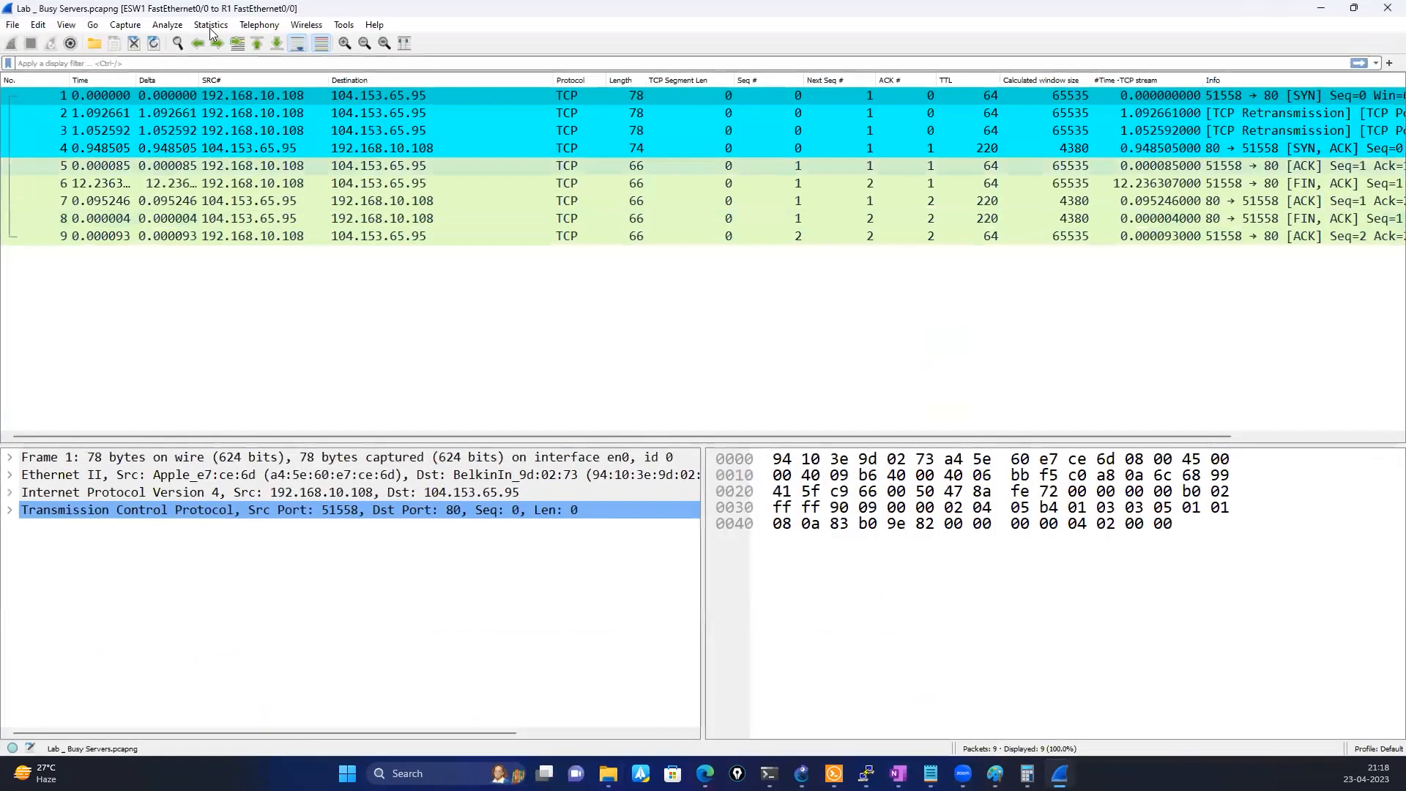
left_click(210, 26)
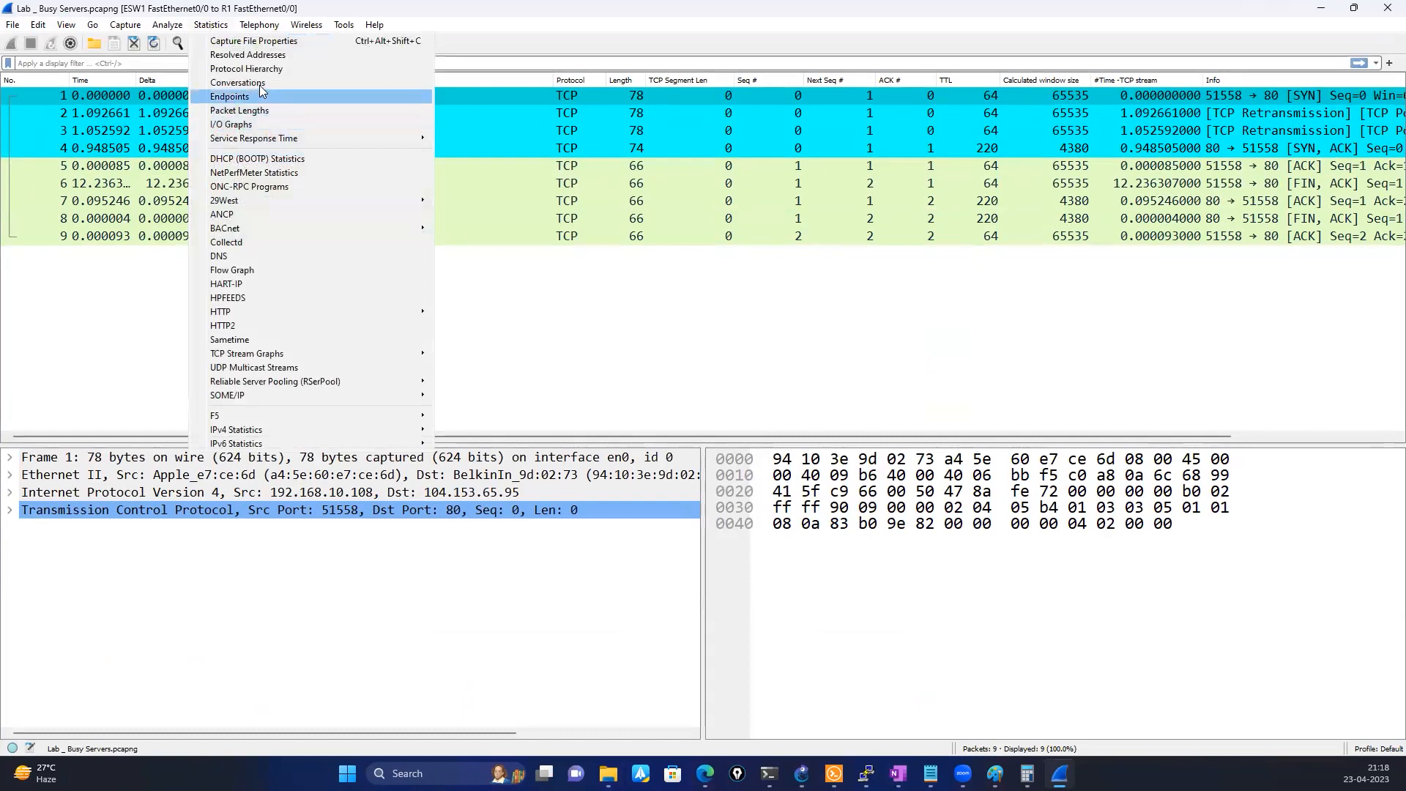
left_click(258, 85)
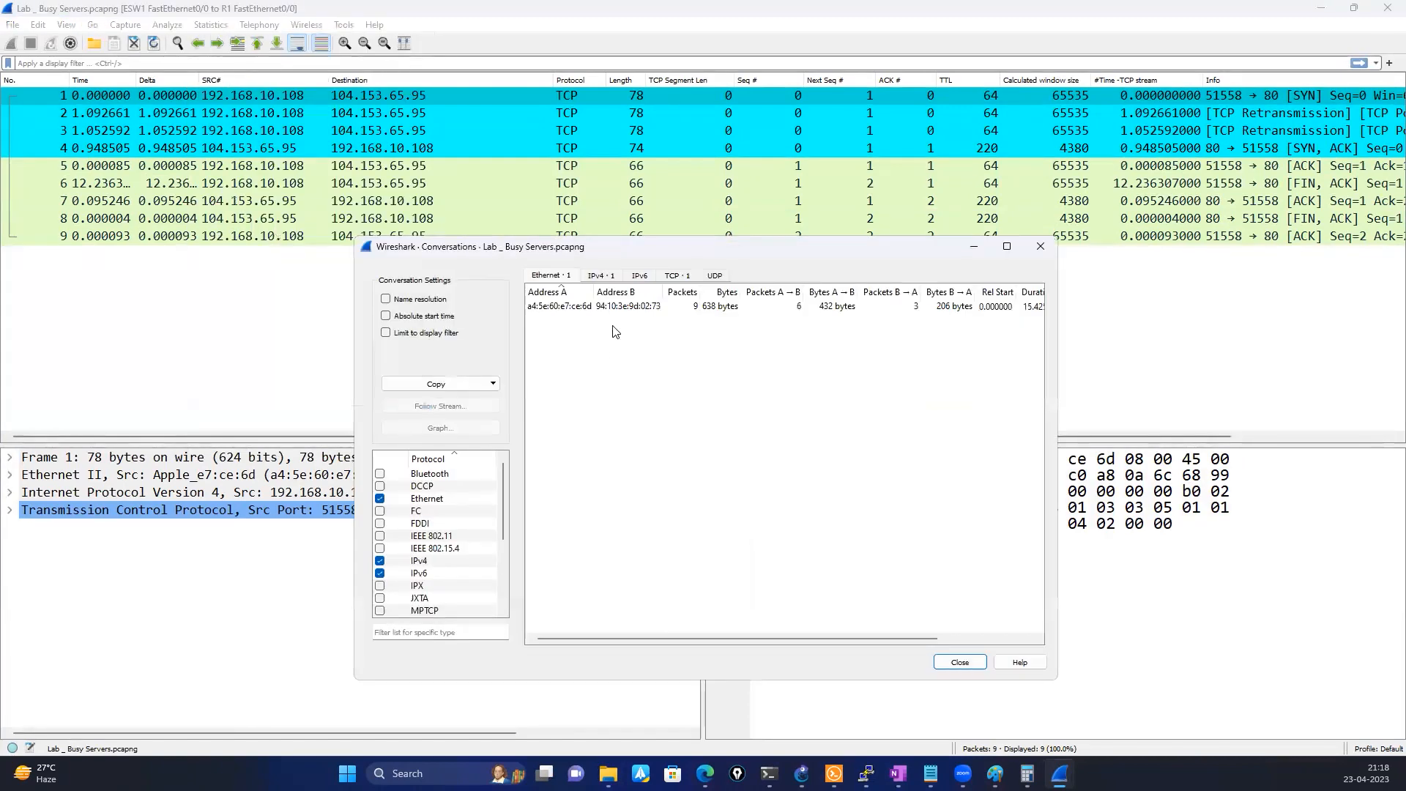
left_click(605, 275)
left_click(807, 306)
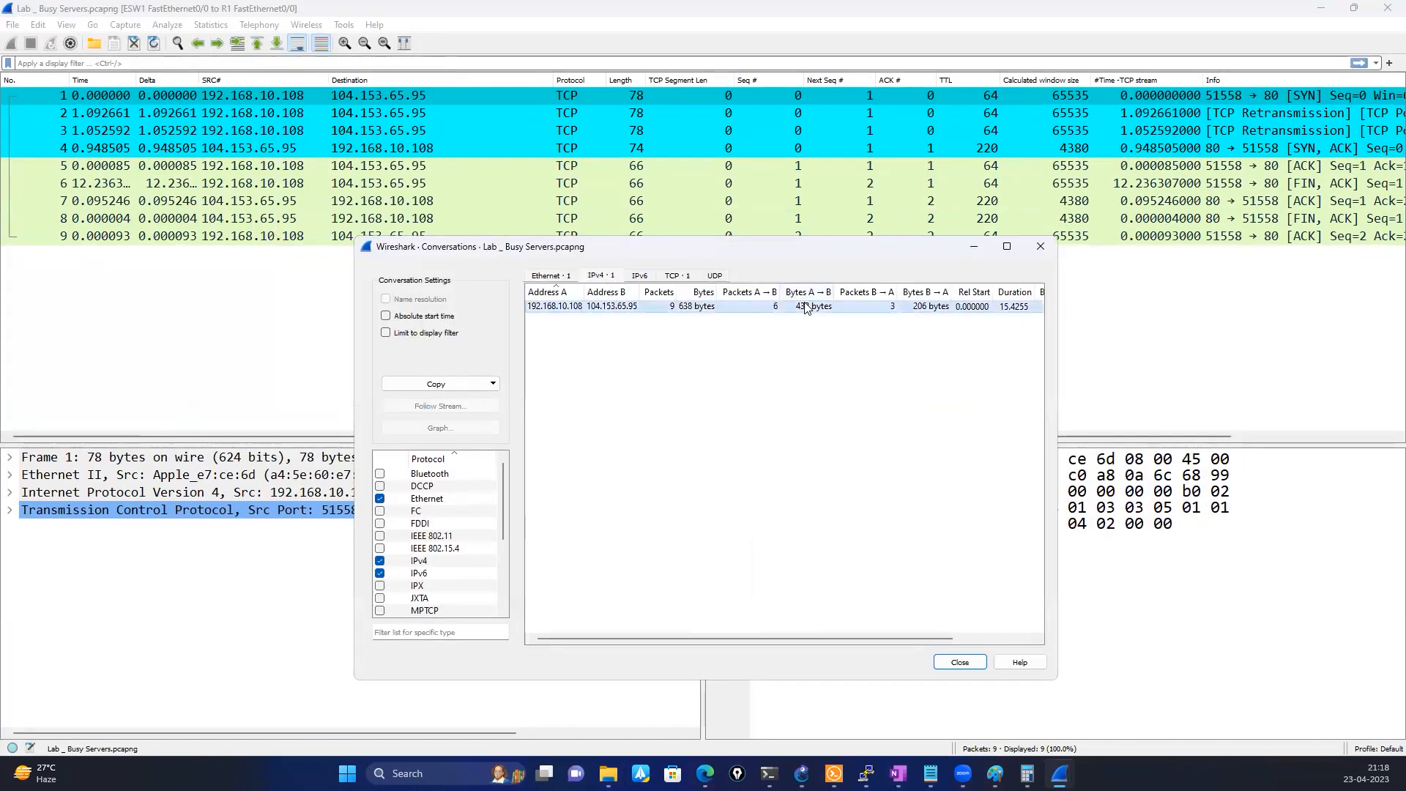
left_click(1050, 251)
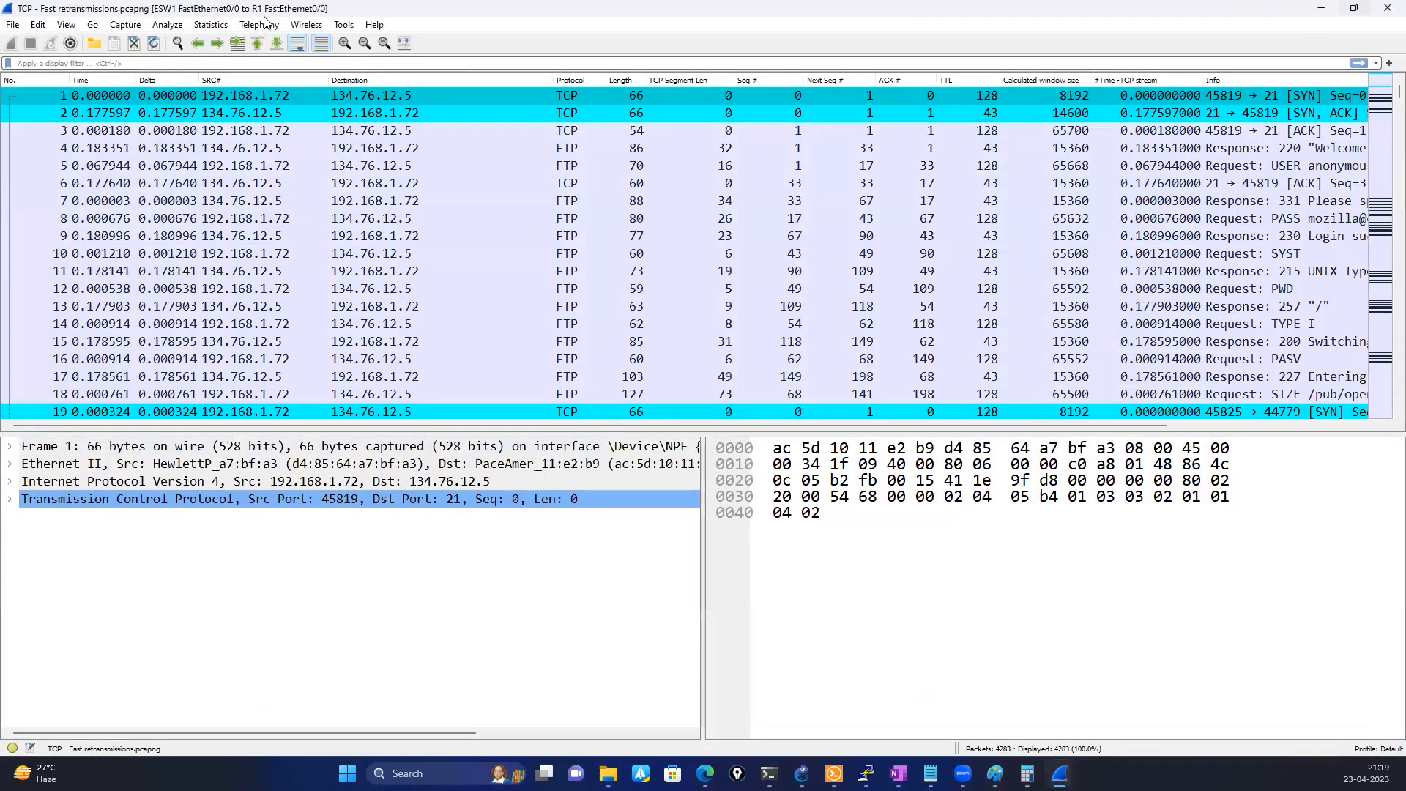
Examine the IPv4 conversation statistics and packet list of the TCP - Fast retransmissions.pcapng capture, and close the Conversations window
left_click(210, 25)
key("Return")
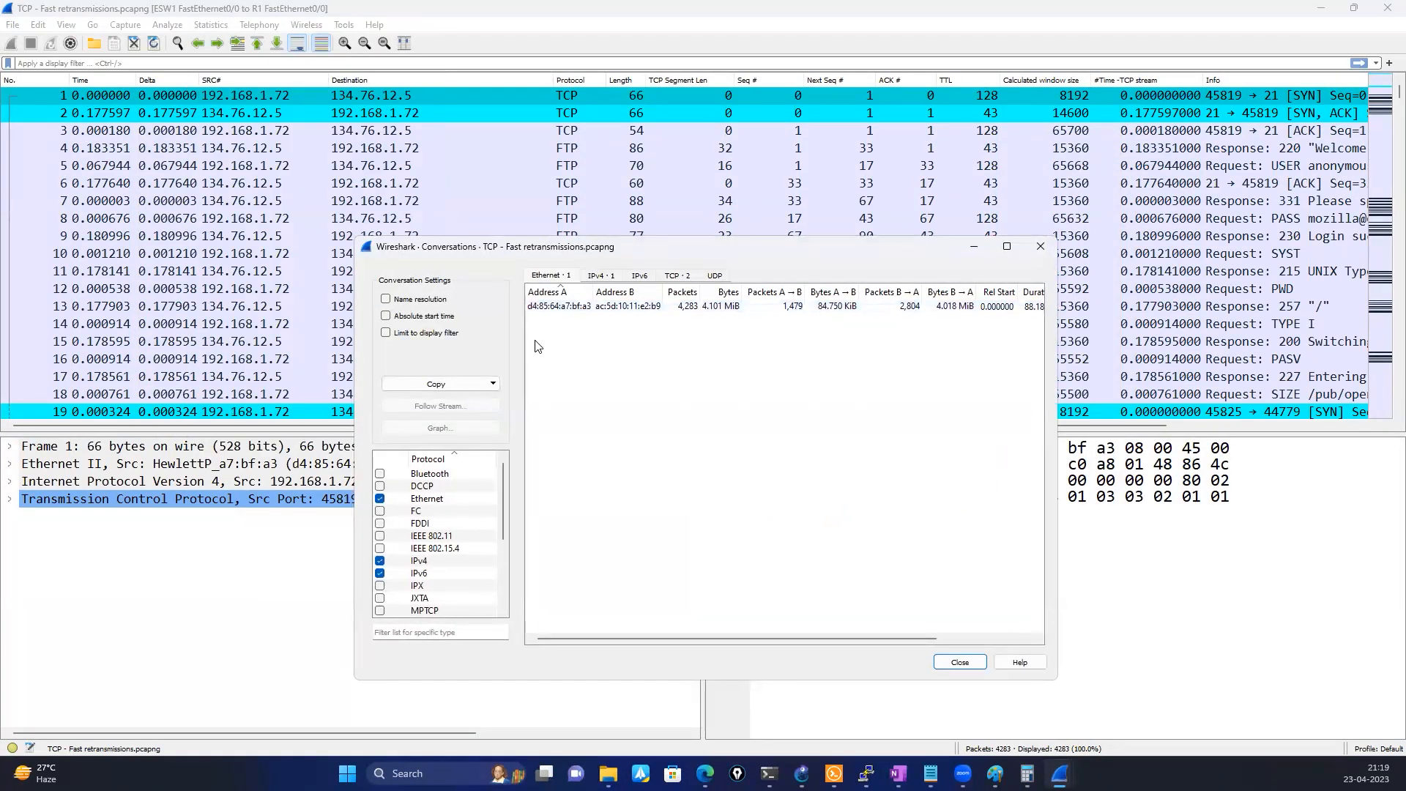
left_click(601, 275)
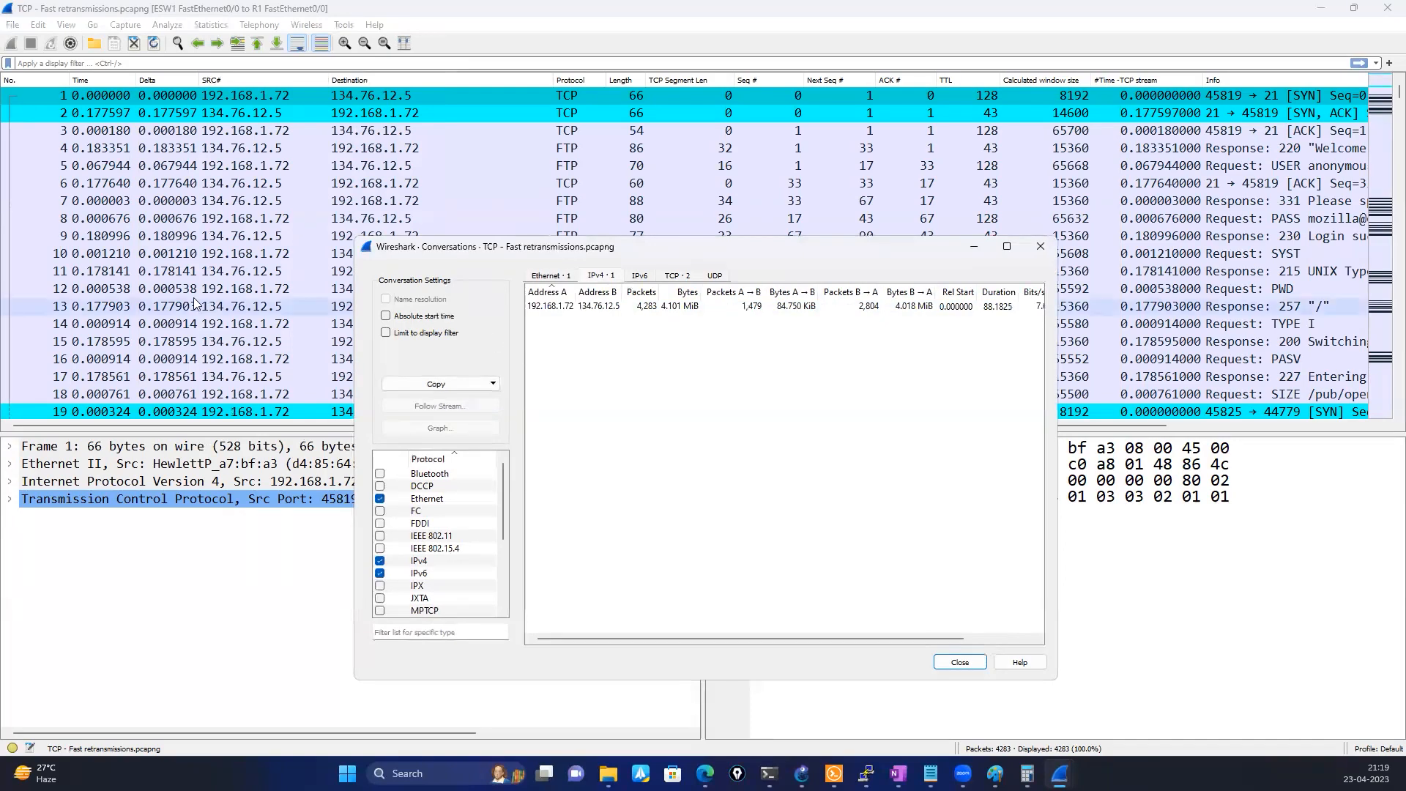
scroll(193, 298, "down", 7)
scroll(193, 297, "down", 16)
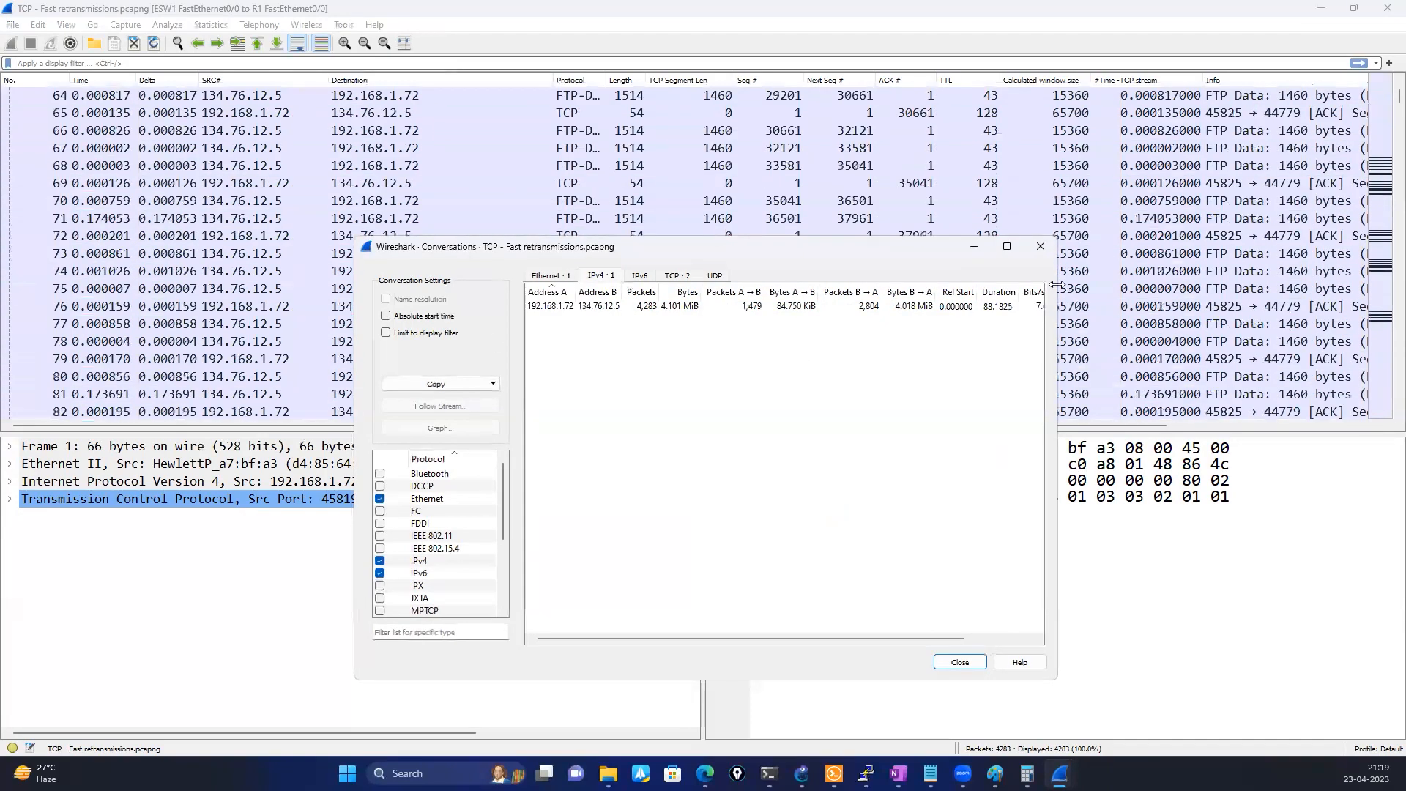
left_click(1040, 246)
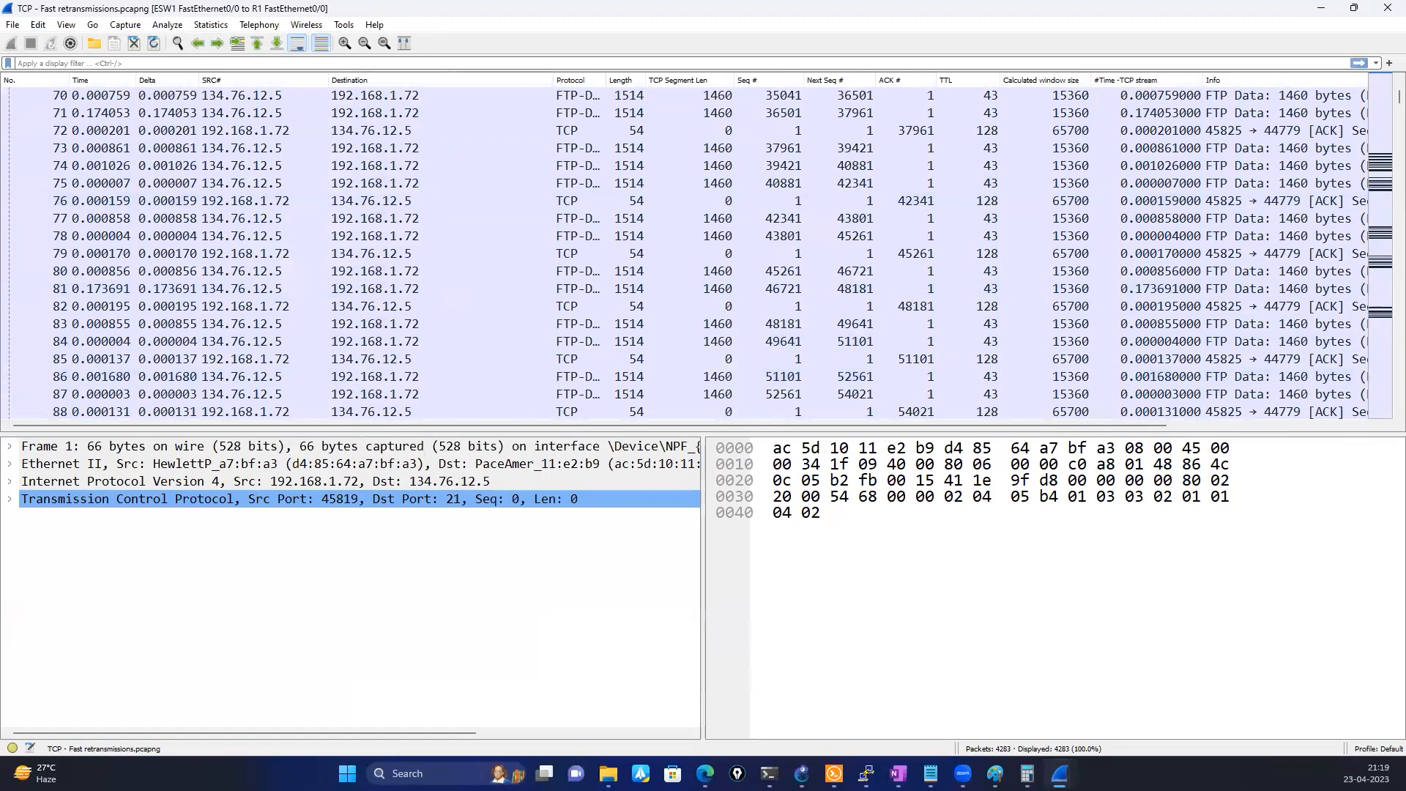
Close the TCP - Fast retransmissions.pcapng capture window
key("super+e")
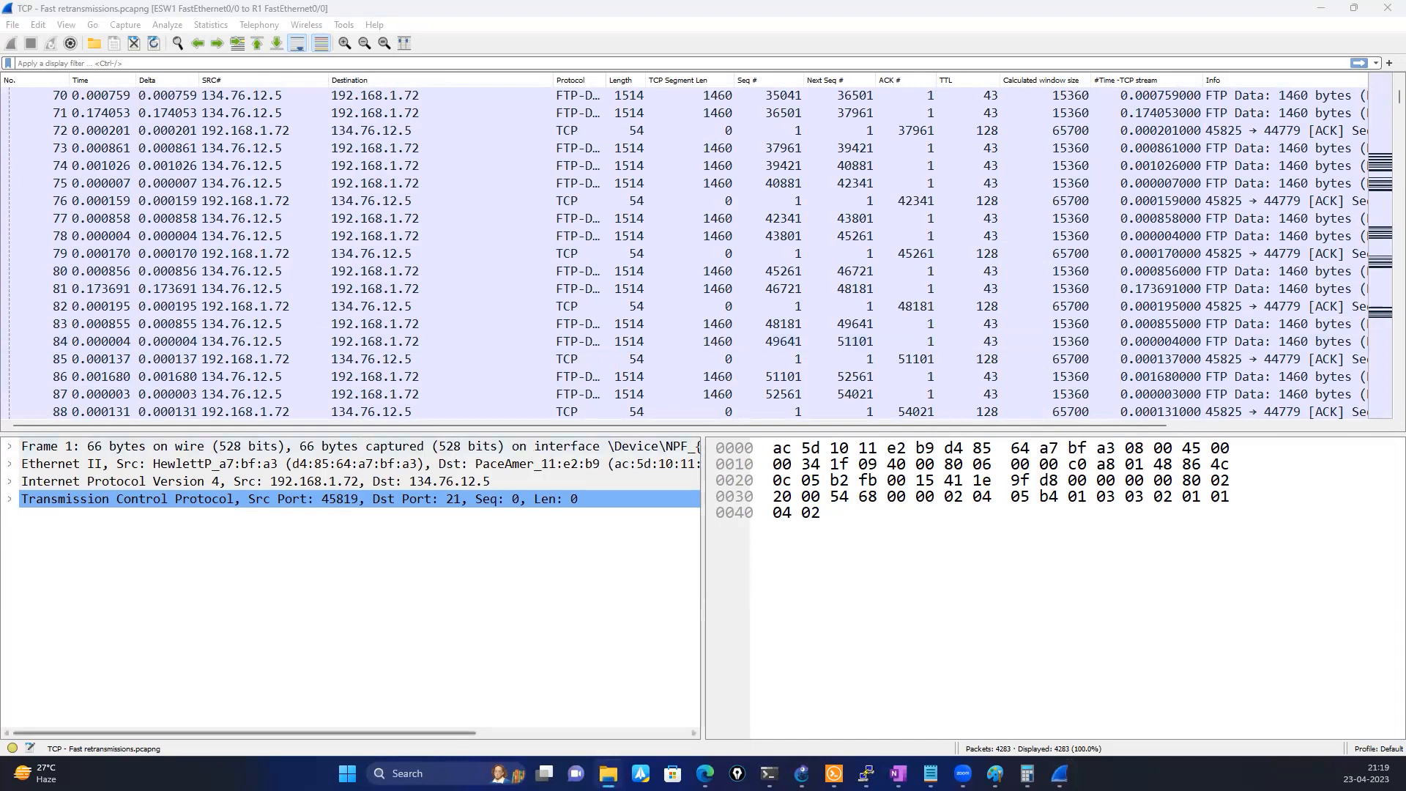
left_click(407, 773)
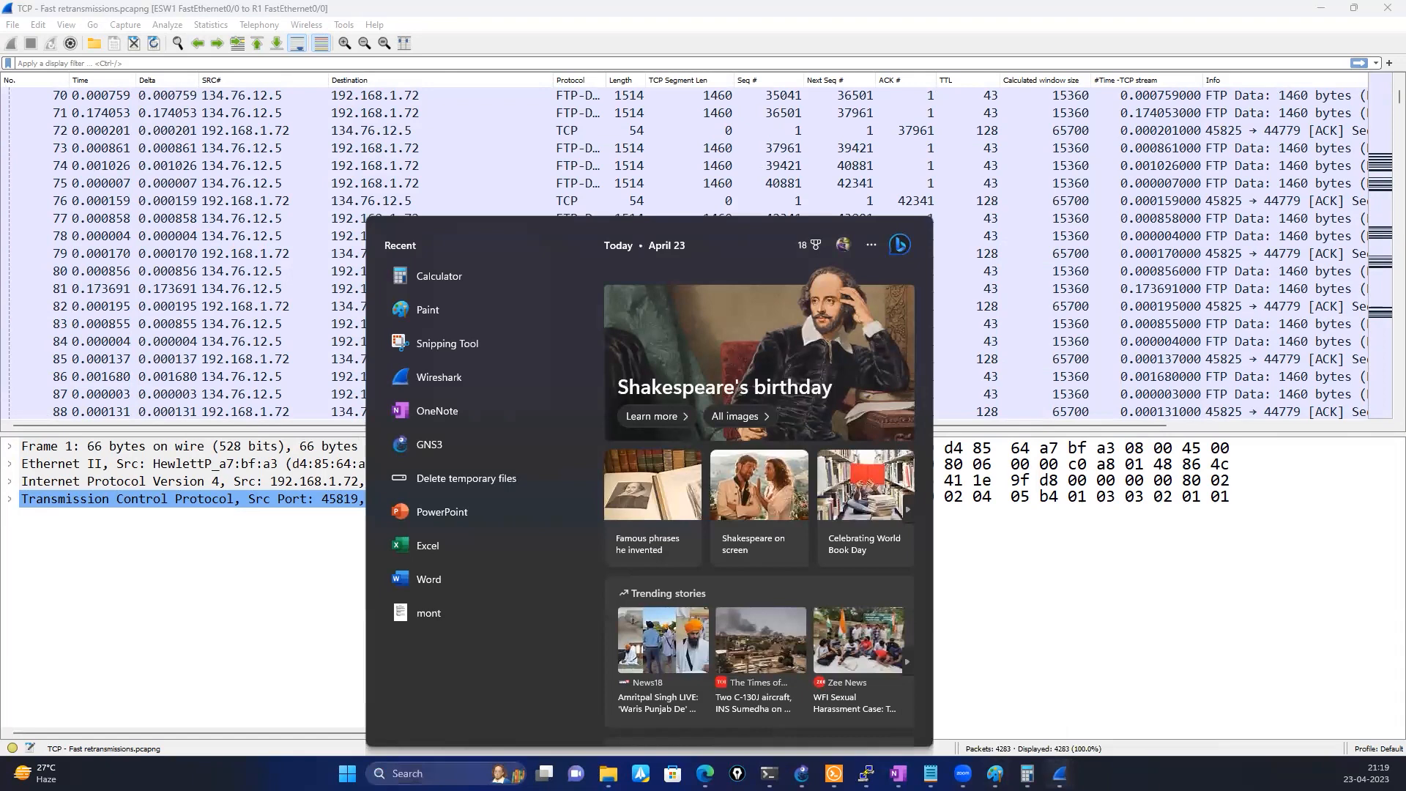
mouse_move(1060, 773)
left_click(1045, 648)
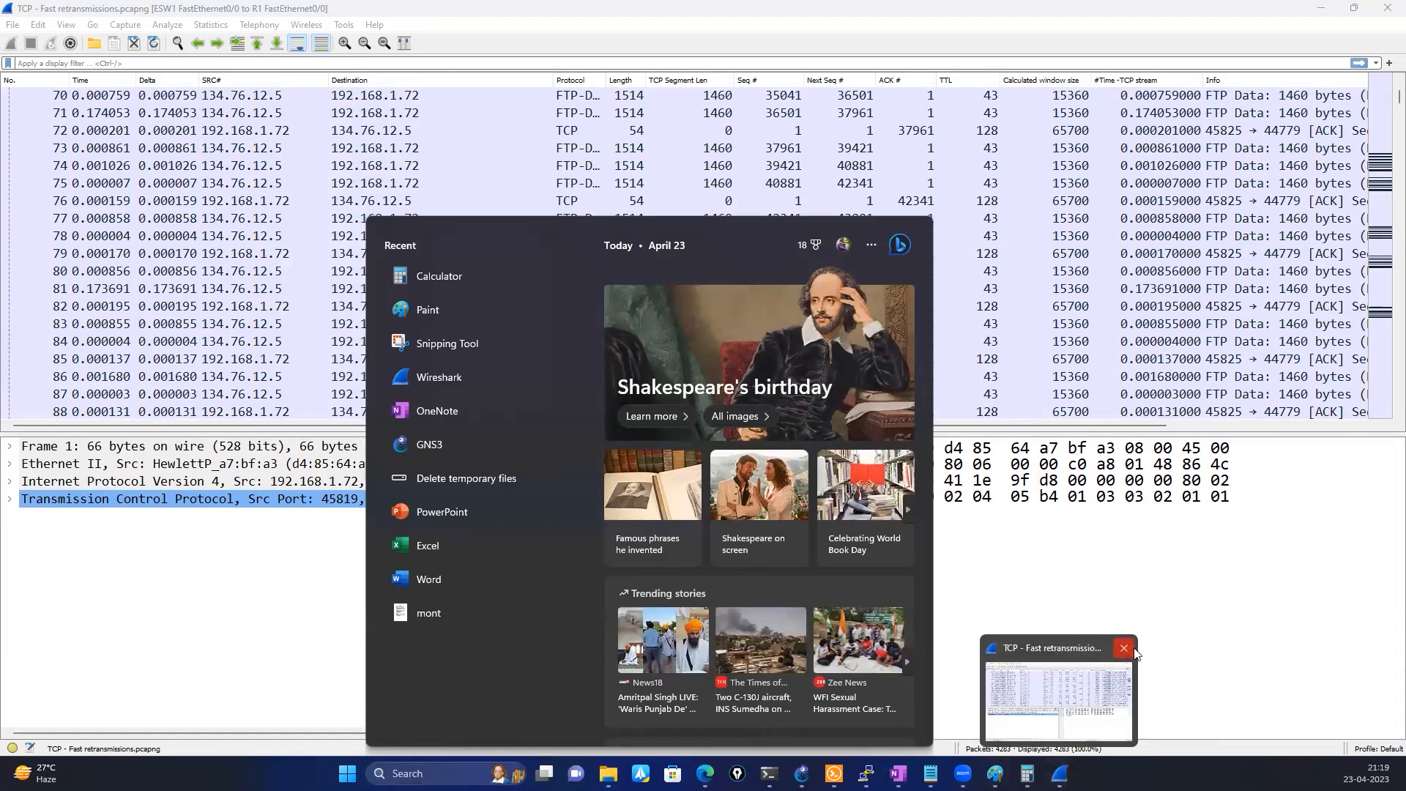
left_click(1124, 648)
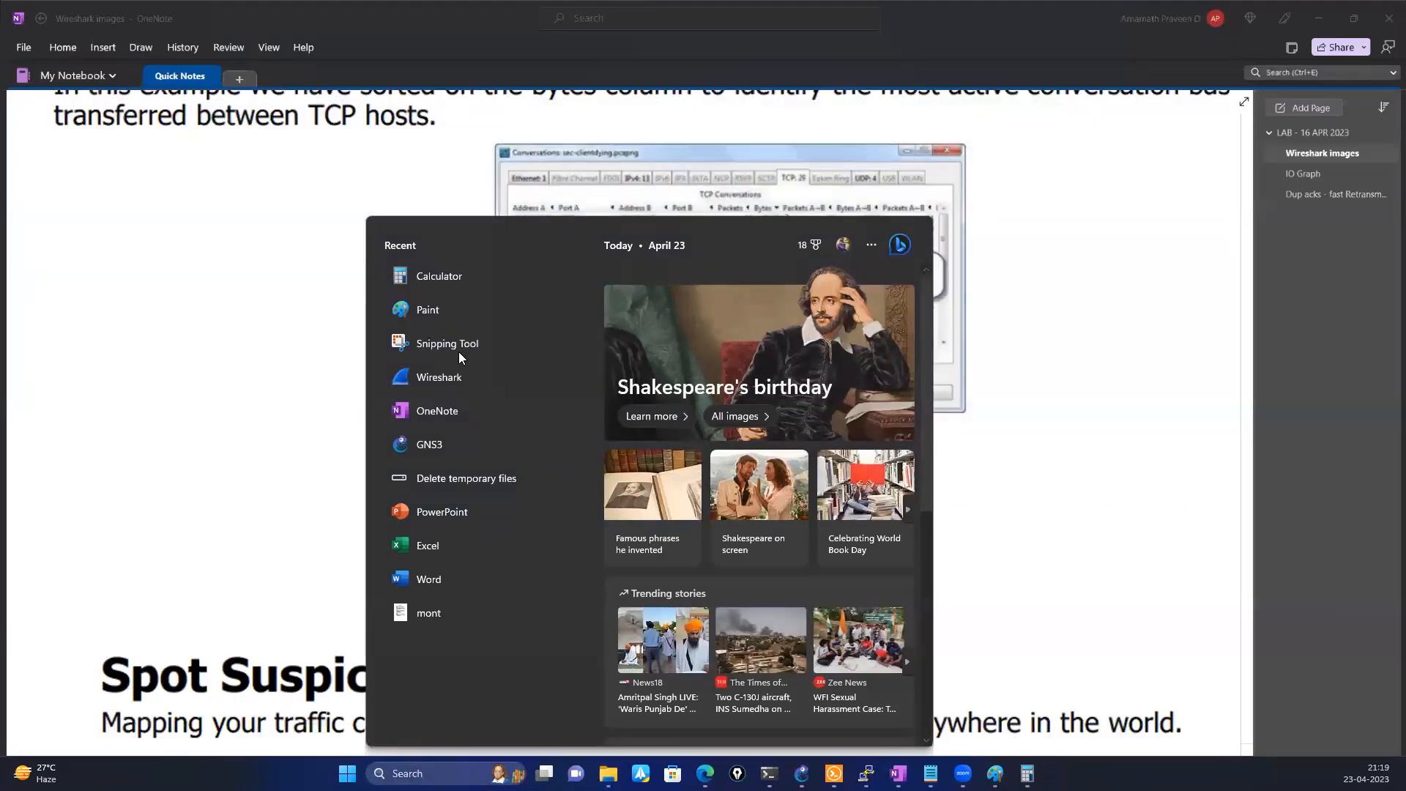
Launch Wireshark again and start a live capture on the Wi-Fi interface
left_click(454, 378)
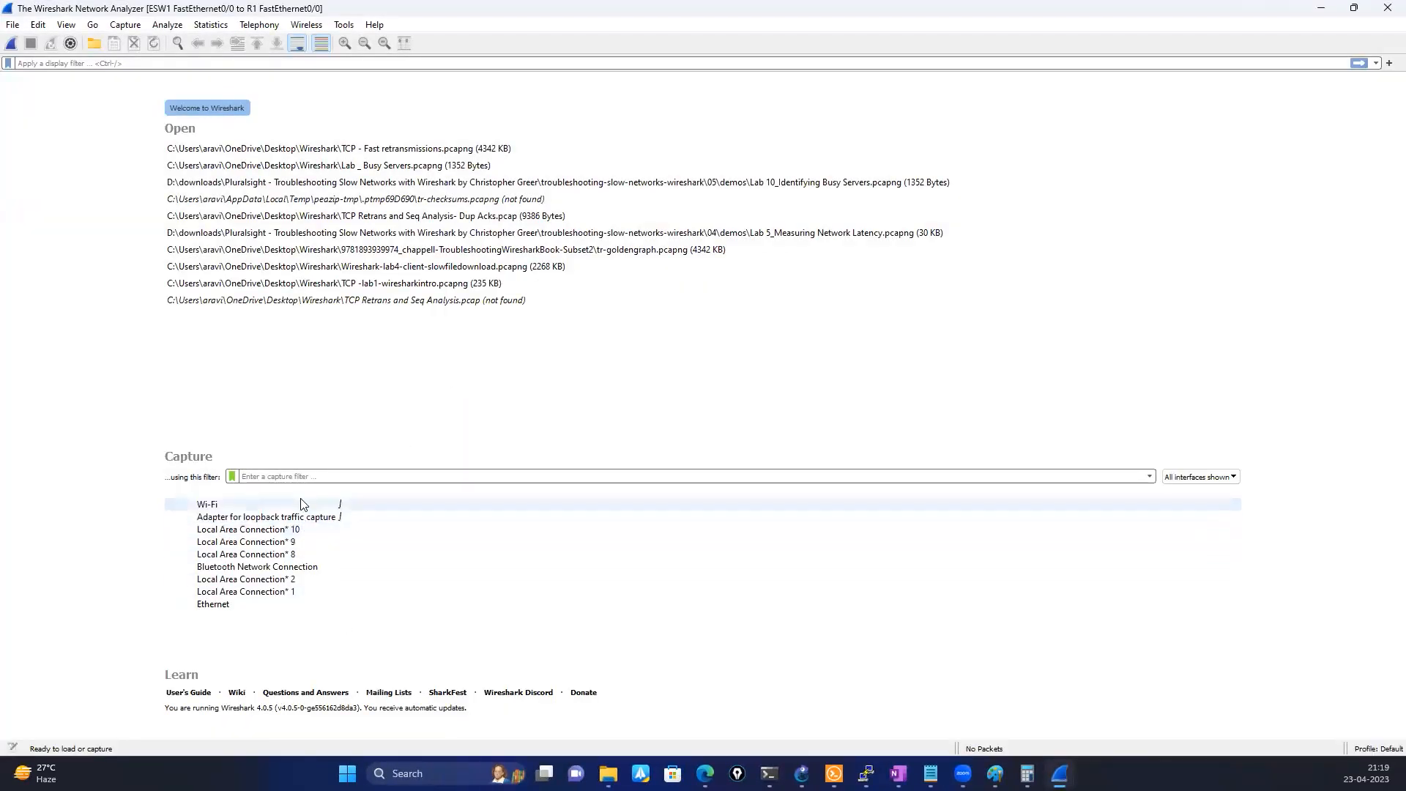
double_click(305, 505)
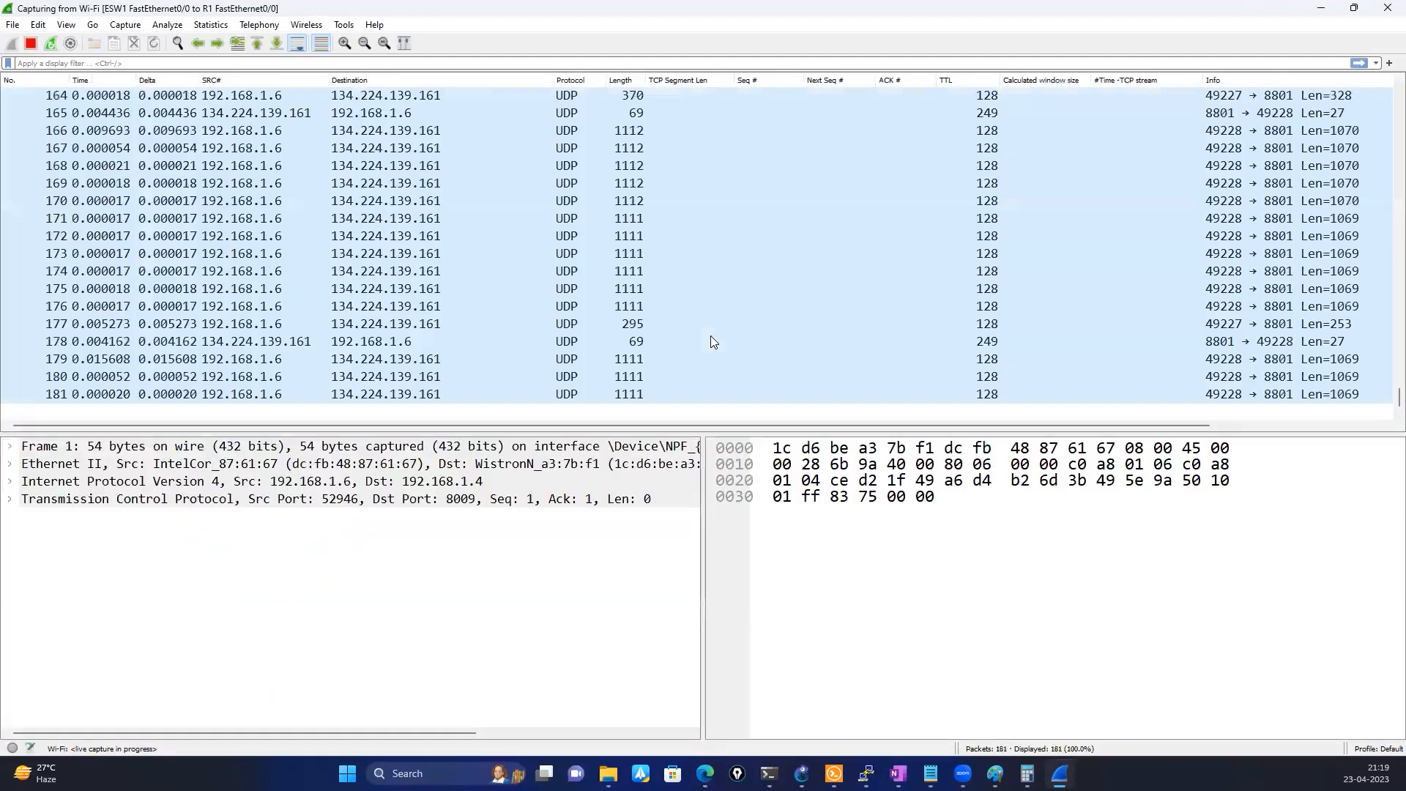
mouse_move(801, 773)
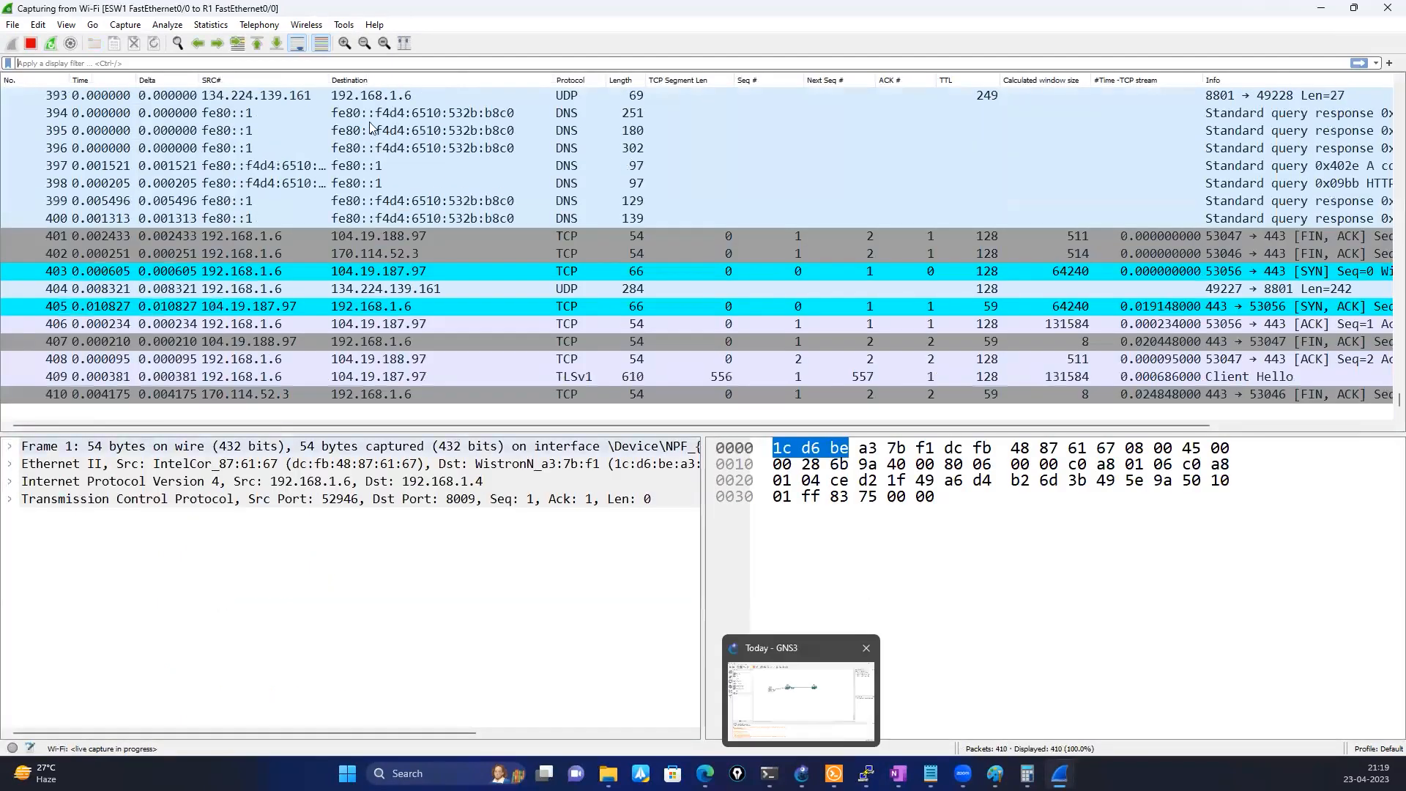
Show the IPv4 conversation statistics of the live Wi-Fi traffic and stop the capture
left_click(204, 28)
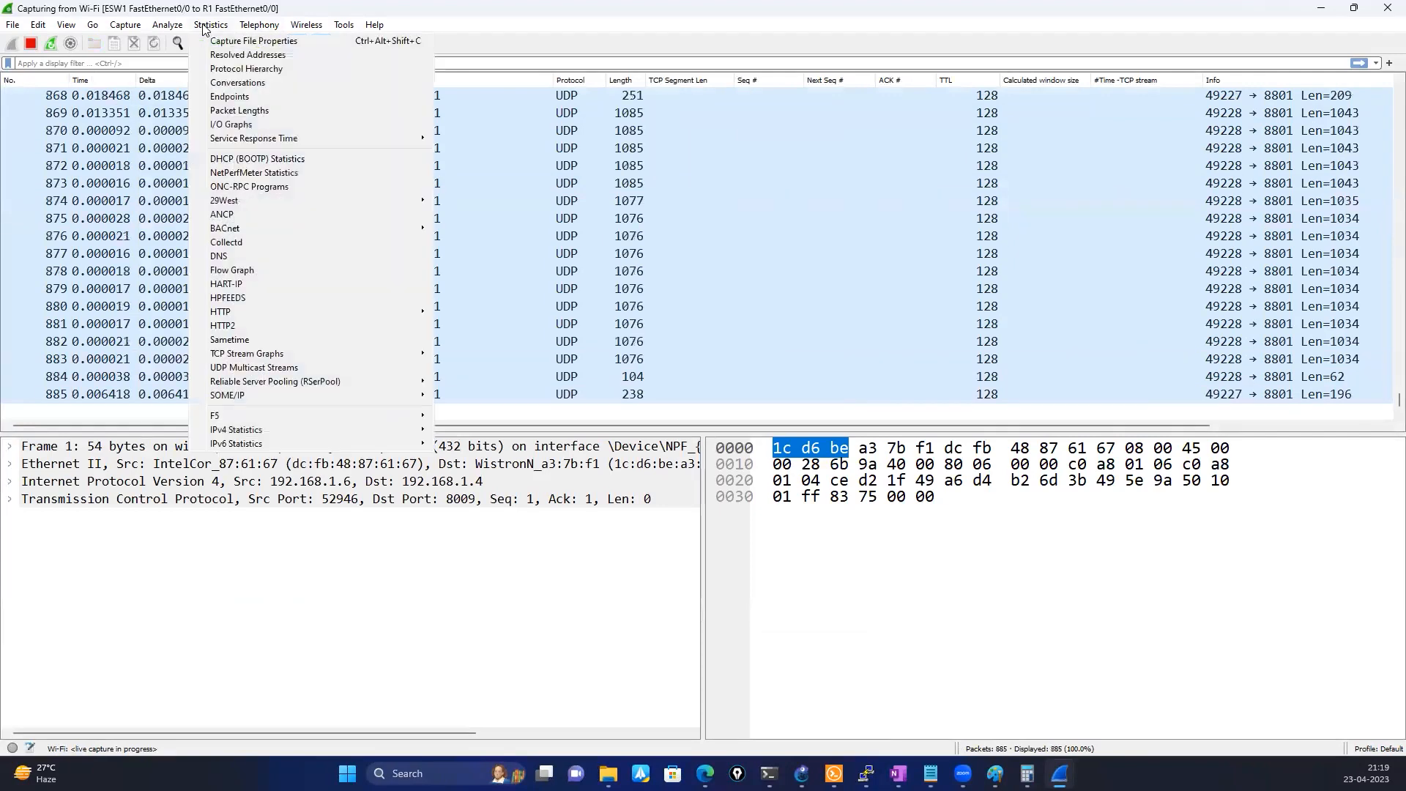
key("Return")
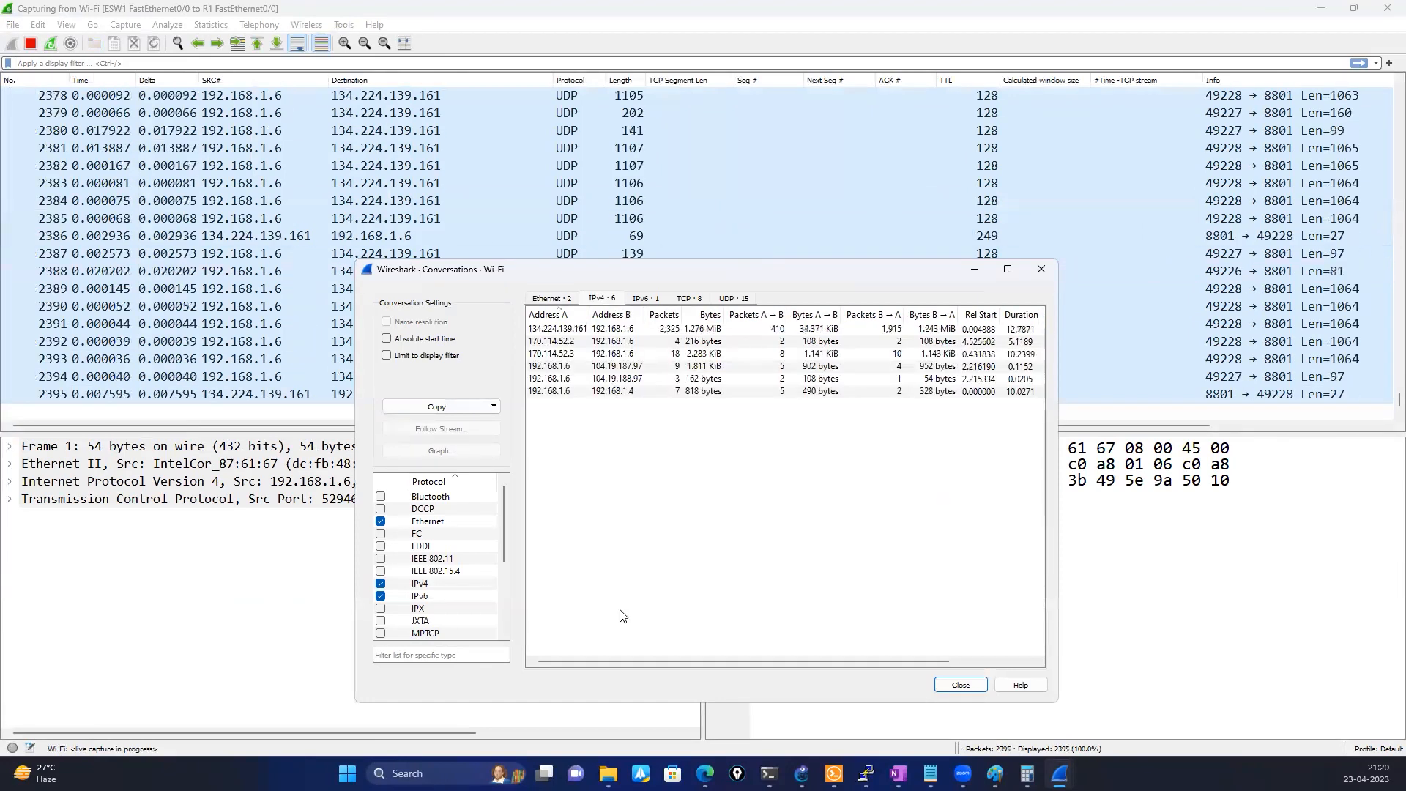
left_click(33, 42)
Return to the Conversations window and sort the IPv4 conversations by Bytes in descending order
mouse_move(1060, 774)
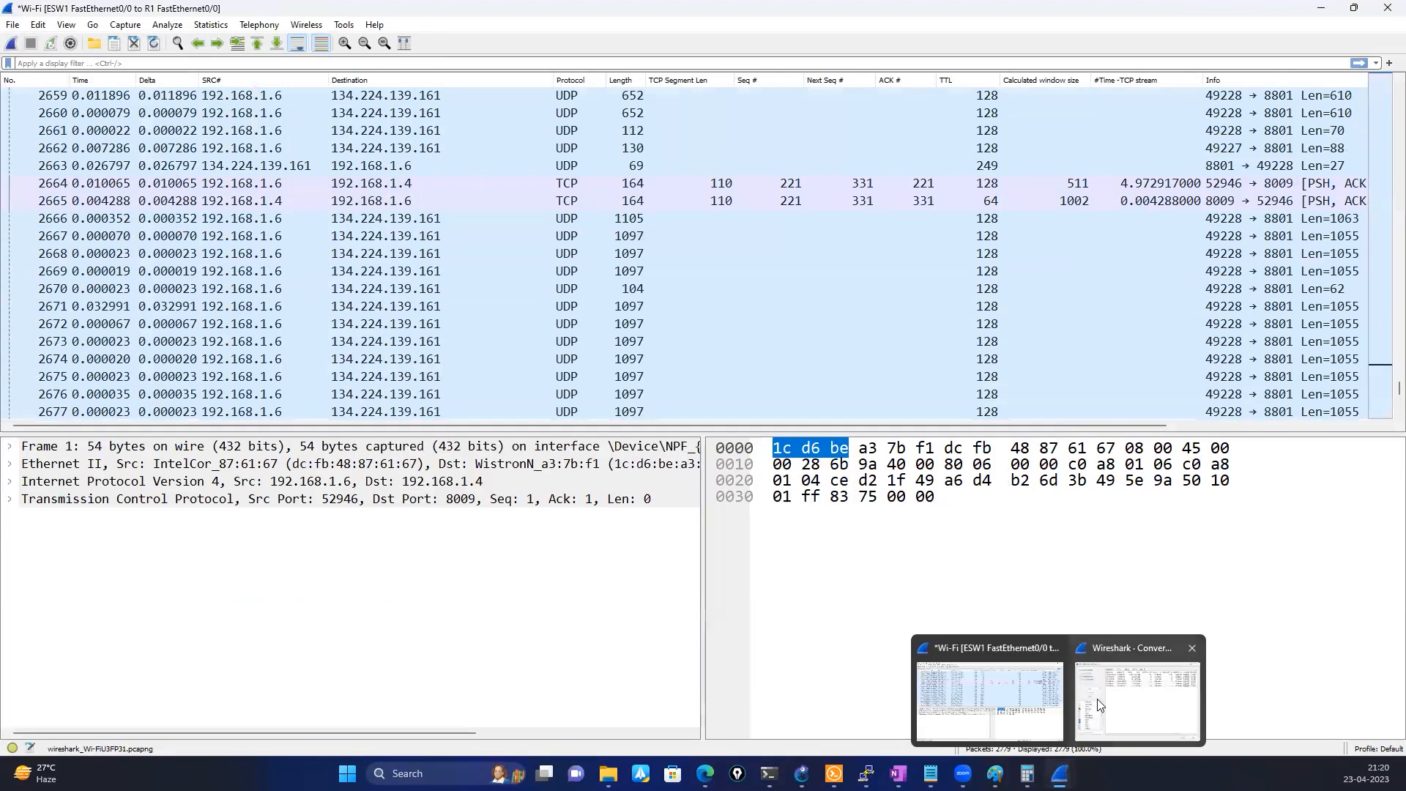
left_click(1106, 703)
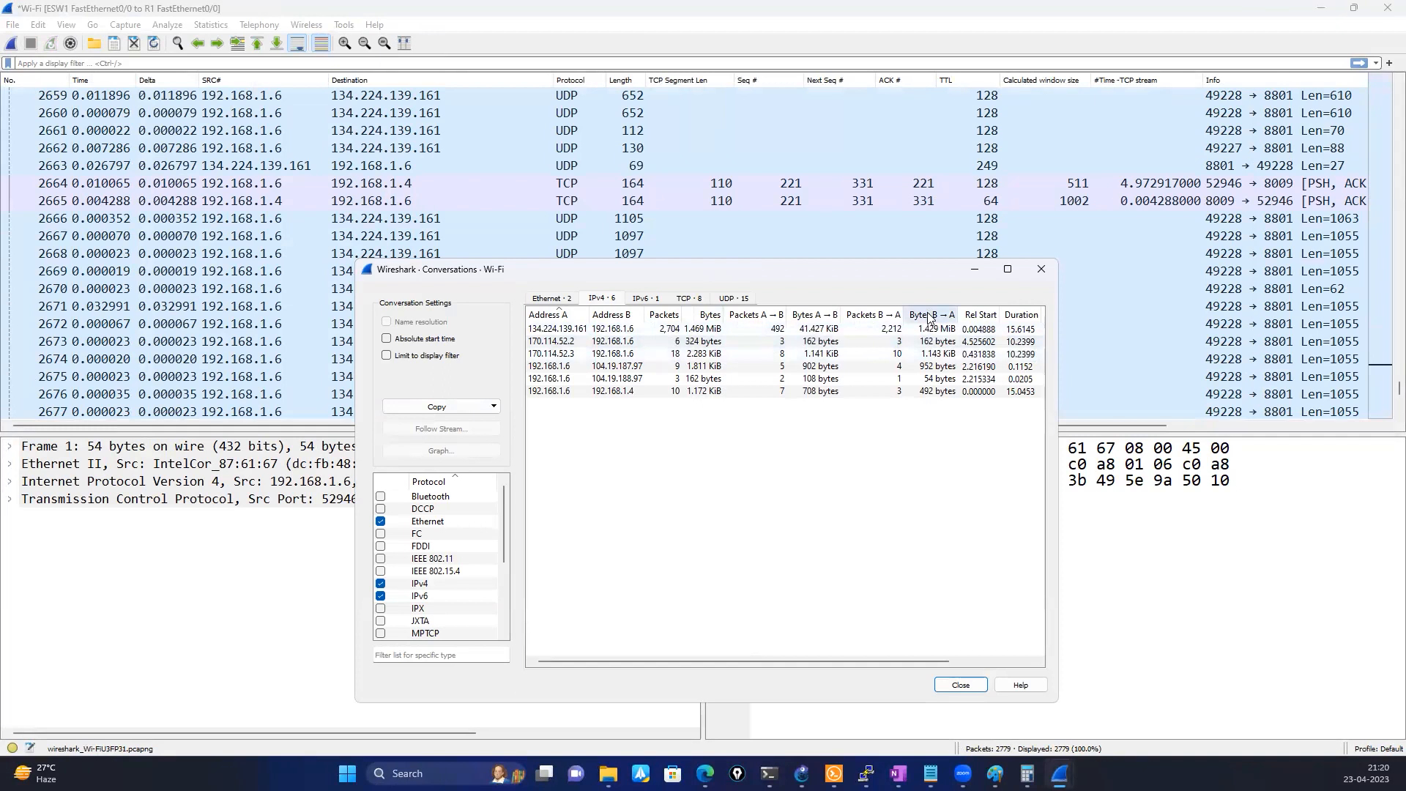
left_click(705, 317)
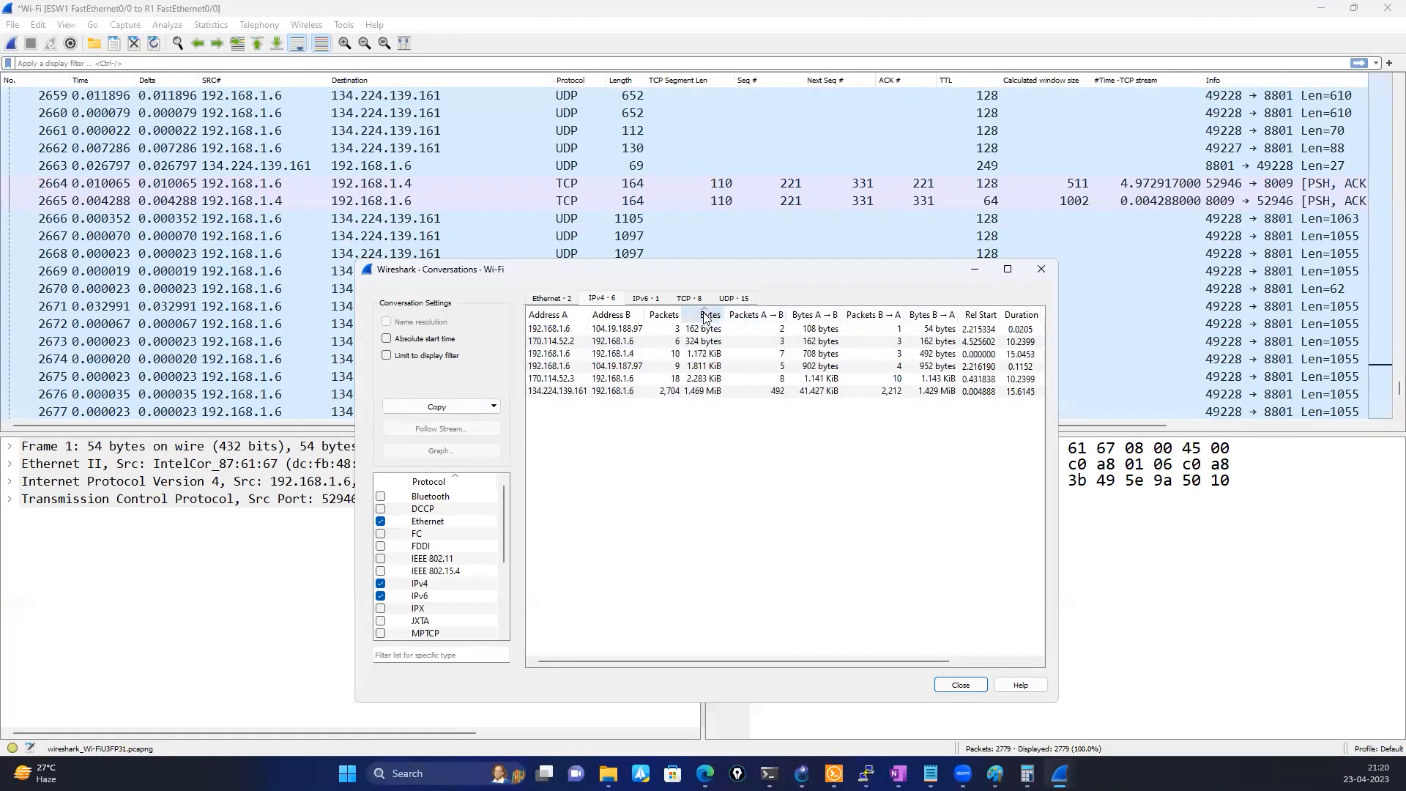
left_click(705, 316)
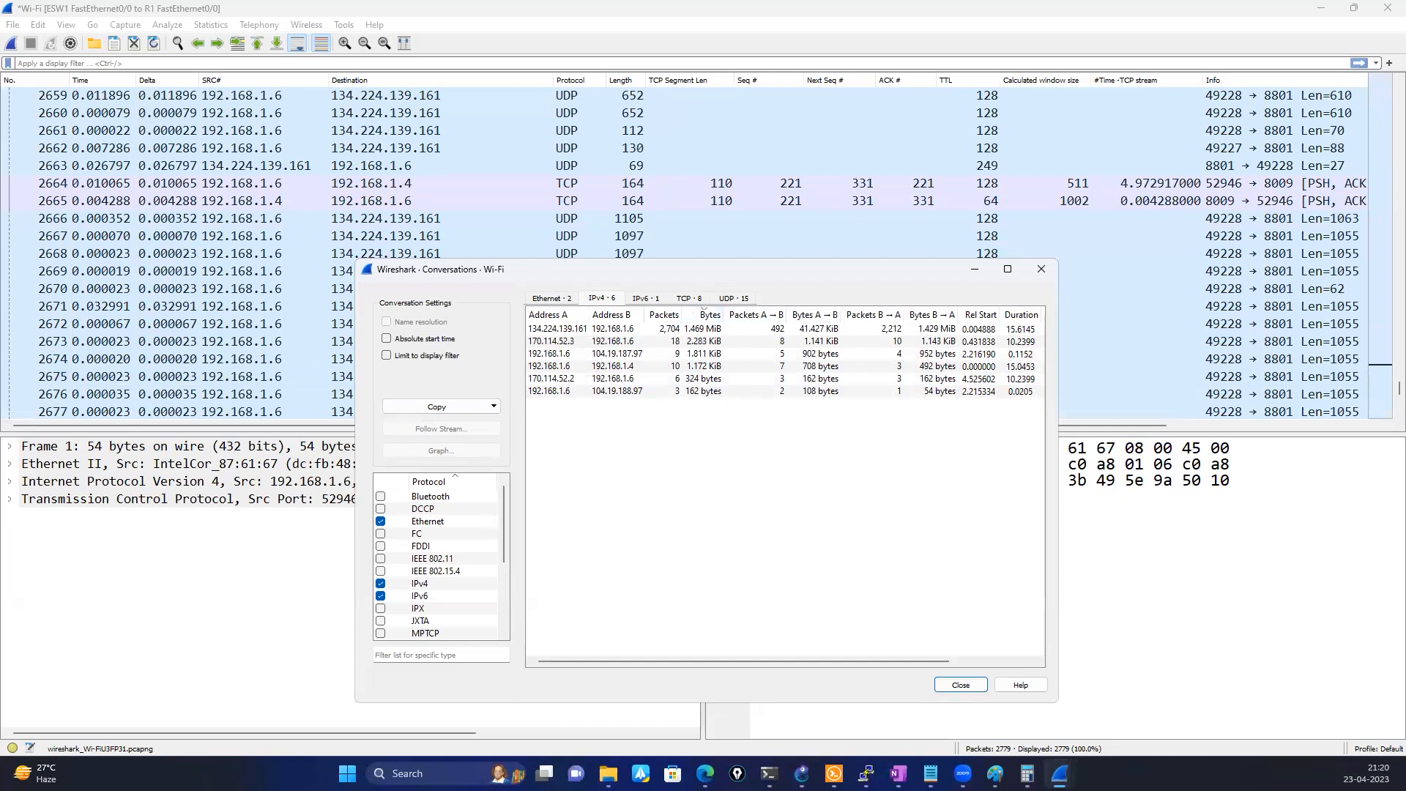
Circle the topmost IPv4 conversations, draw a curved arrow down from the Bytes column, and clear the ink
mouse_move(847, 317)
left_mouse_down()
mouse_move(549, 316)
mouse_move(579, 364)
mouse_move(829, 354)
mouse_move(851, 328)
left_mouse_up()
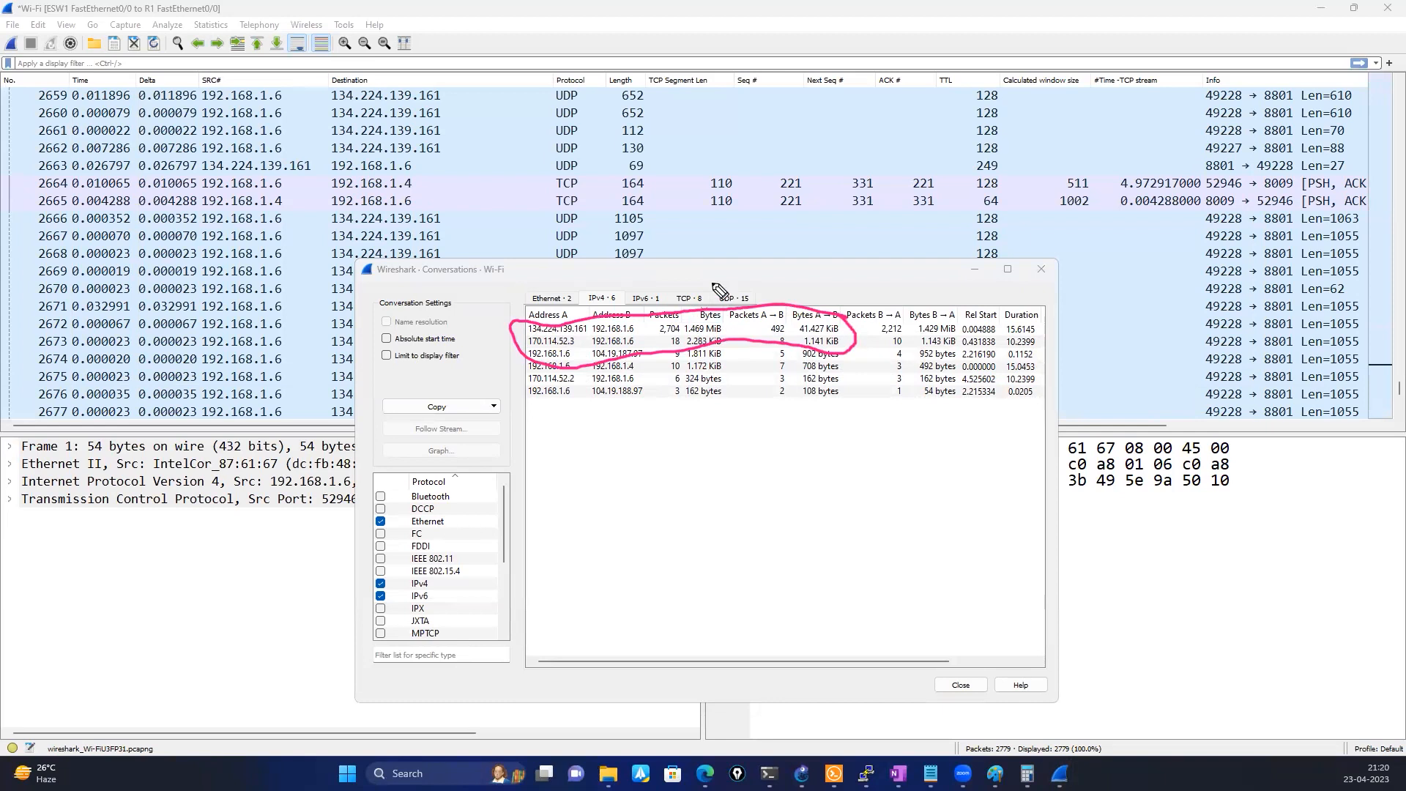
mouse_move(722, 322)
left_mouse_down()
mouse_move(746, 332)
mouse_move(754, 487)
left_mouse_up()
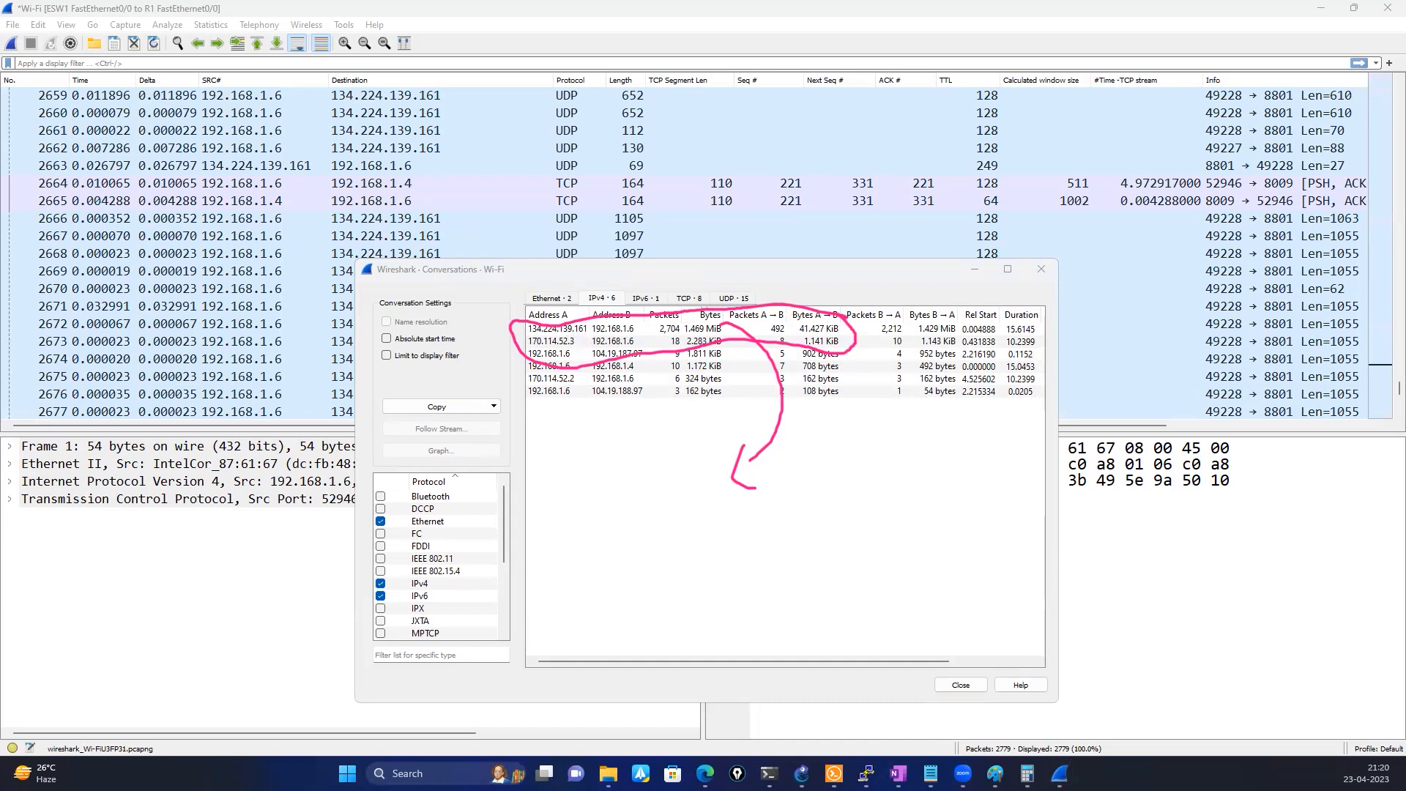
key("Escape")
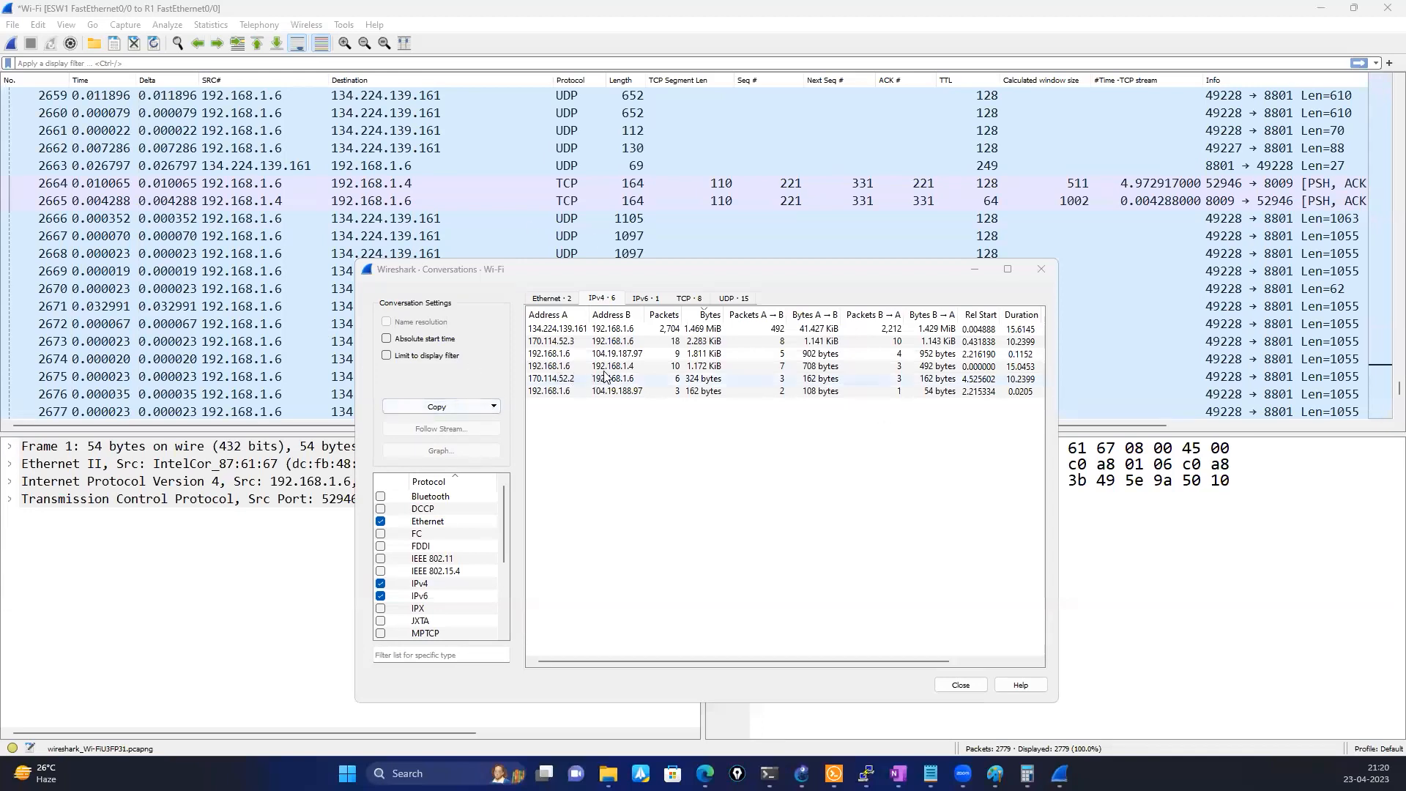
View the TCP conversations of the Wi-Fi capture across all columns and close the Conversations window
left_click(690, 300)
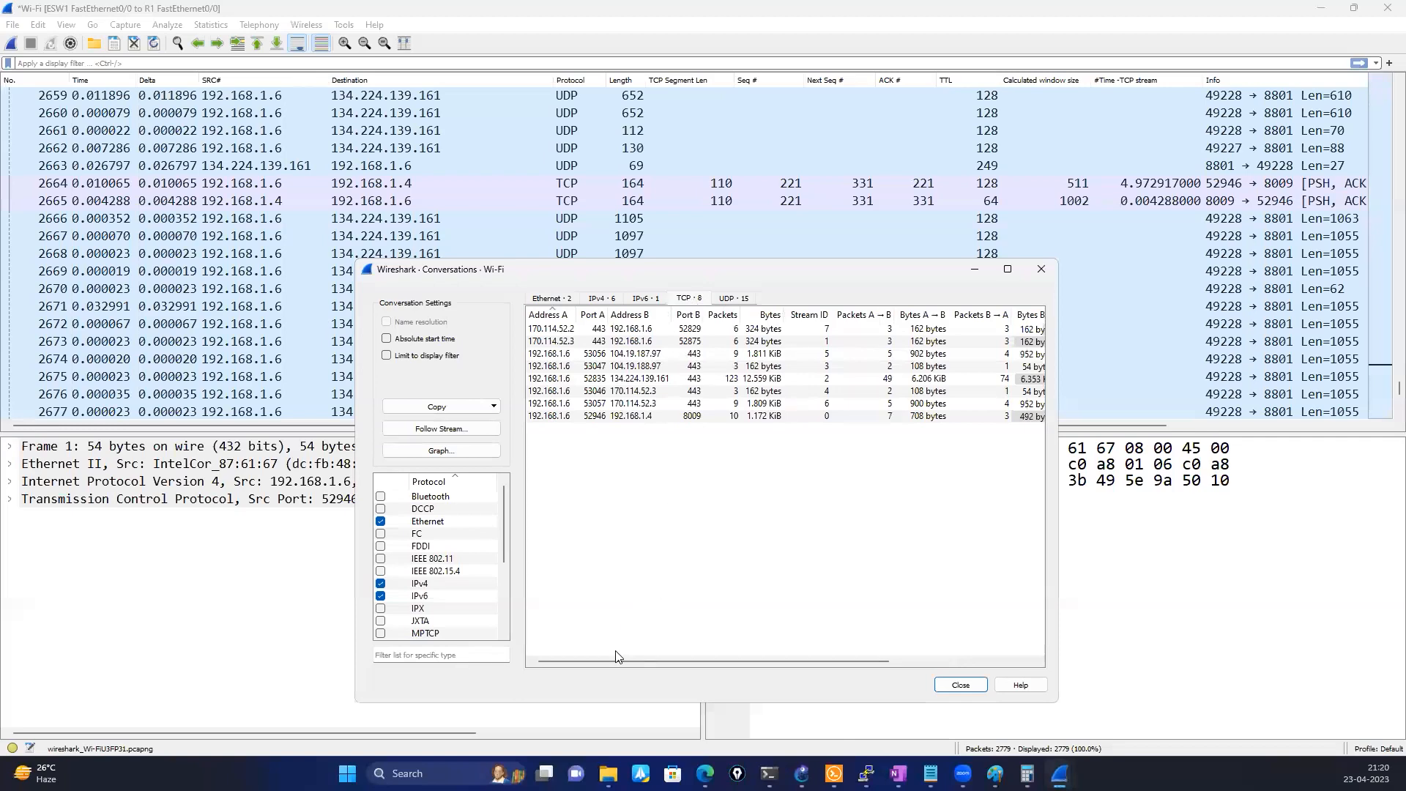
left_click_drag(612, 661, 863, 672)
left_click(1040, 268)
Open the Endpoints statistics, look through the IPv4 columns, select endpoint 134.224.139.161, and minimize the window
left_click(209, 24)
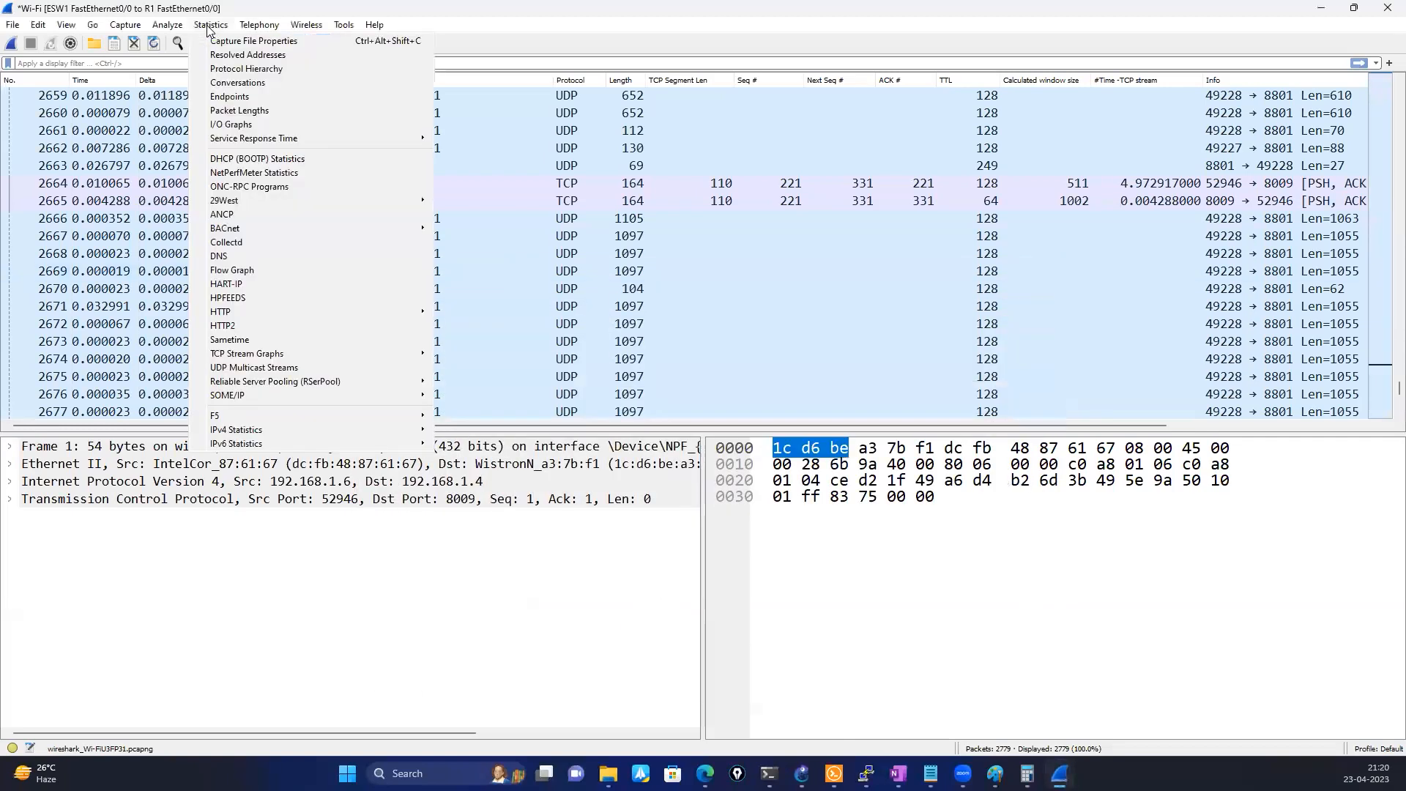
left_click(236, 97)
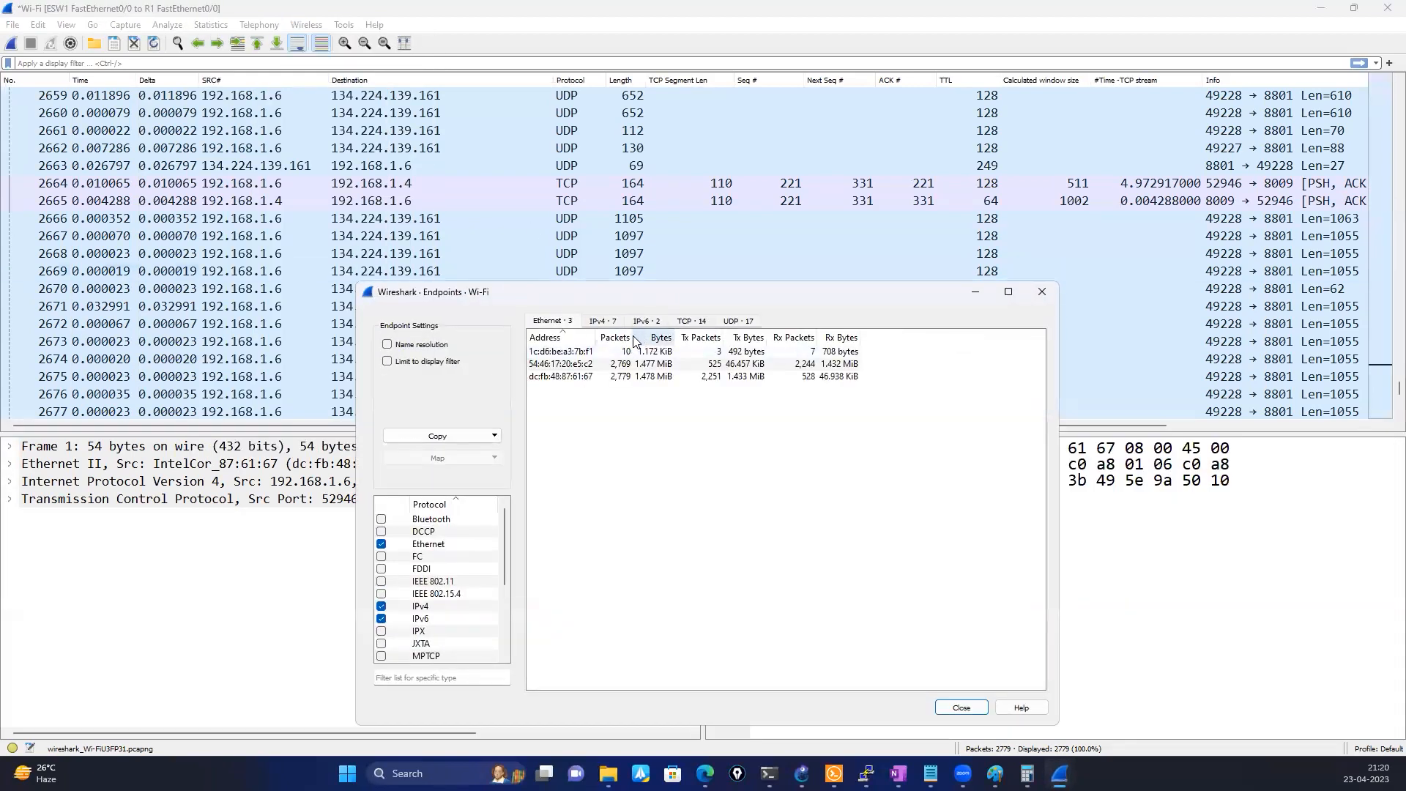
left_click(599, 322)
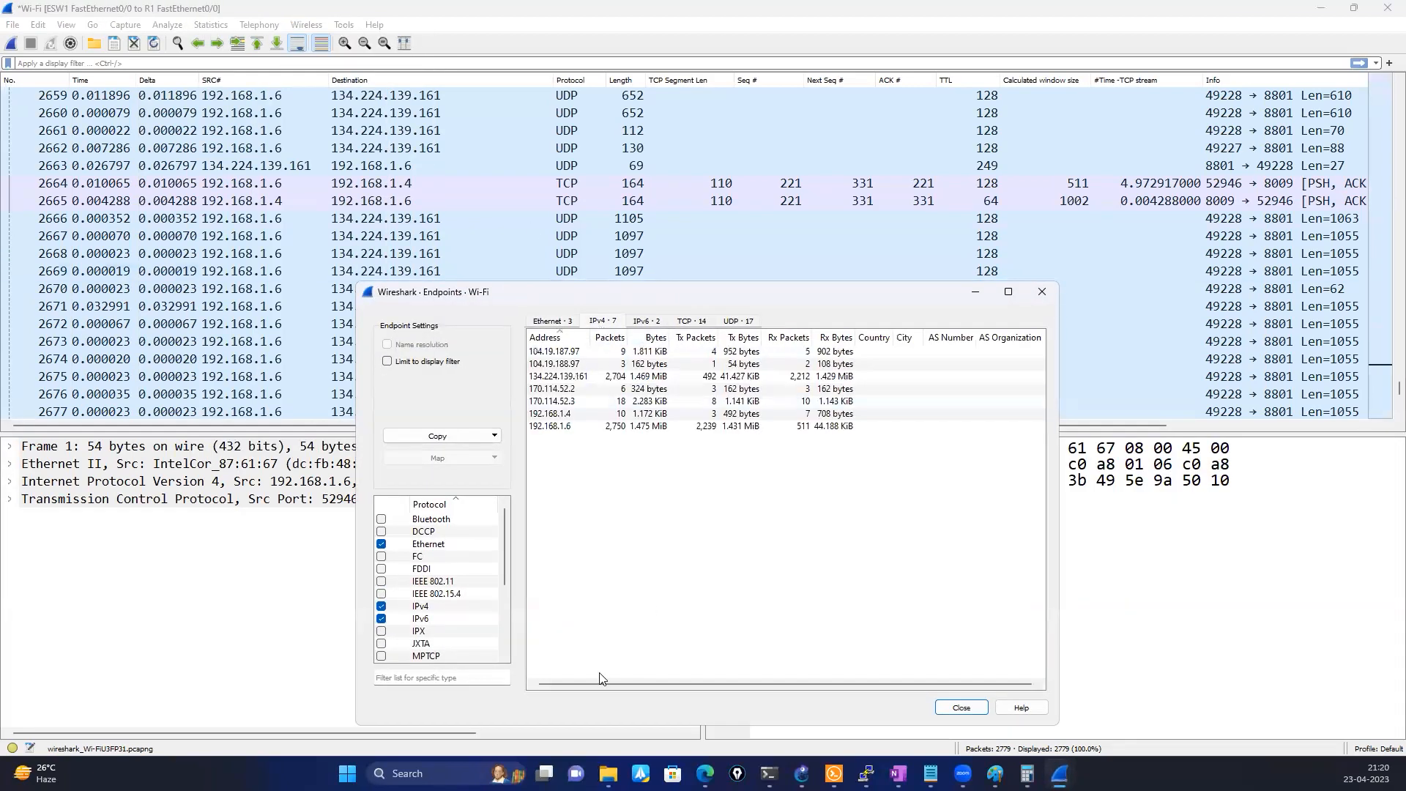
left_click_drag(595, 683, 808, 690)
left_click_drag(621, 669, 503, 645)
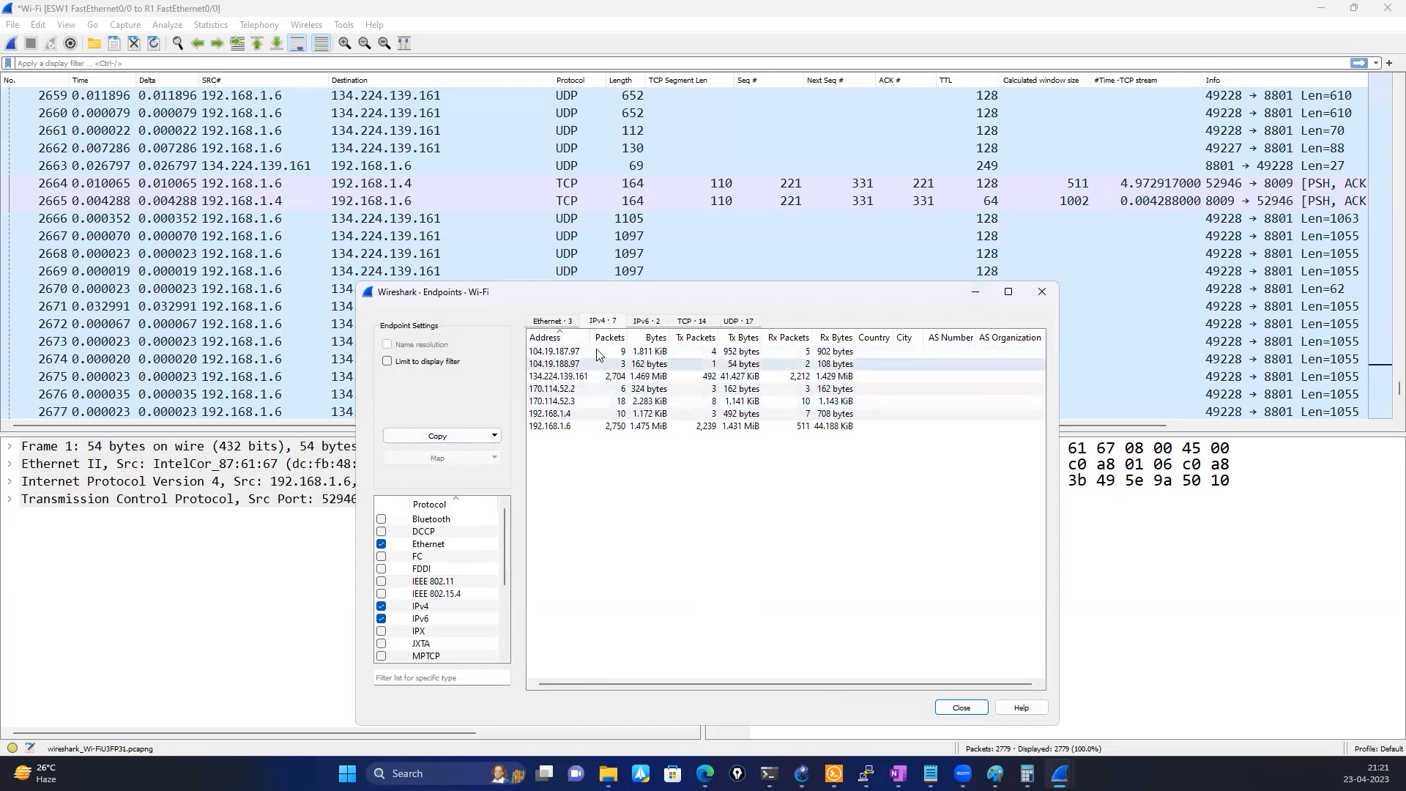
left_click(583, 376)
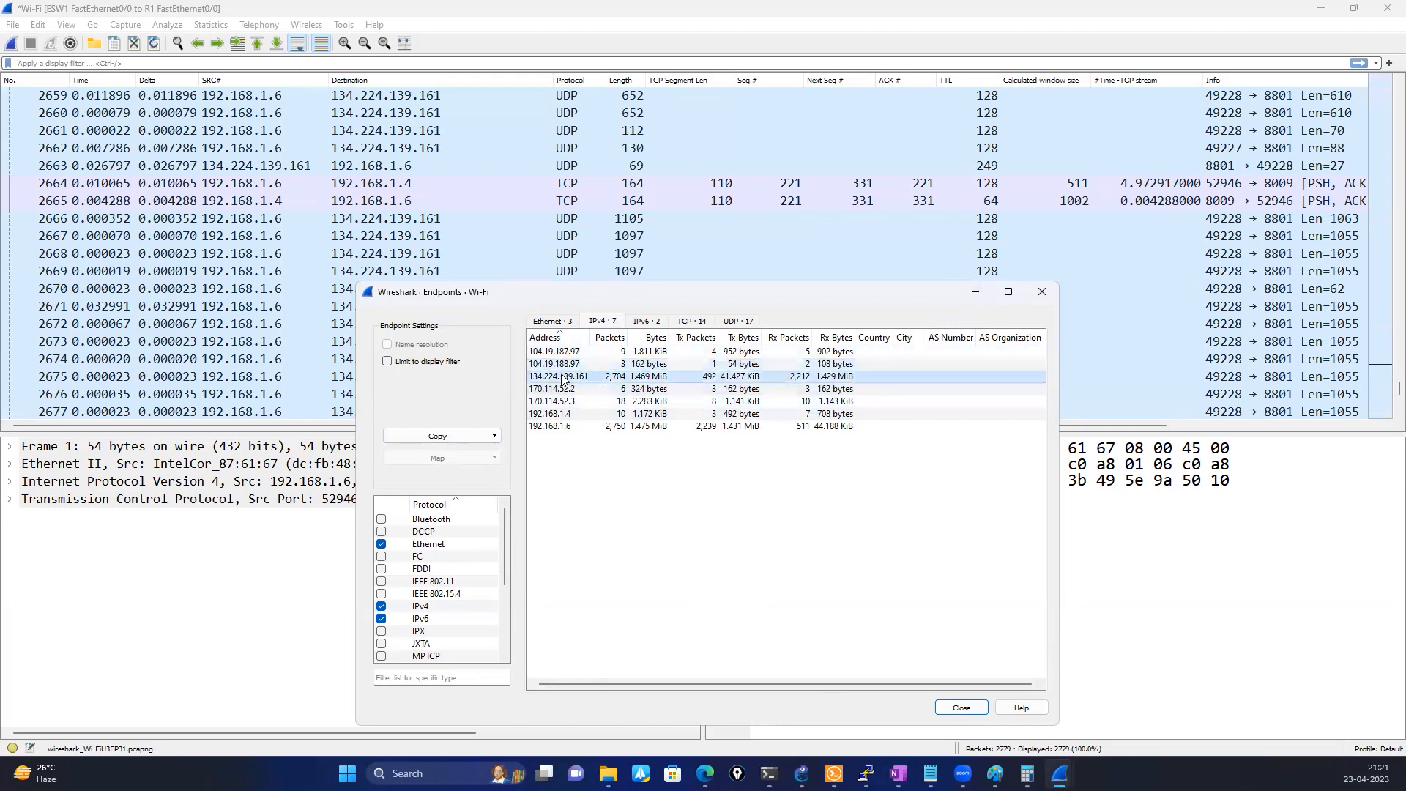
left_click(975, 291)
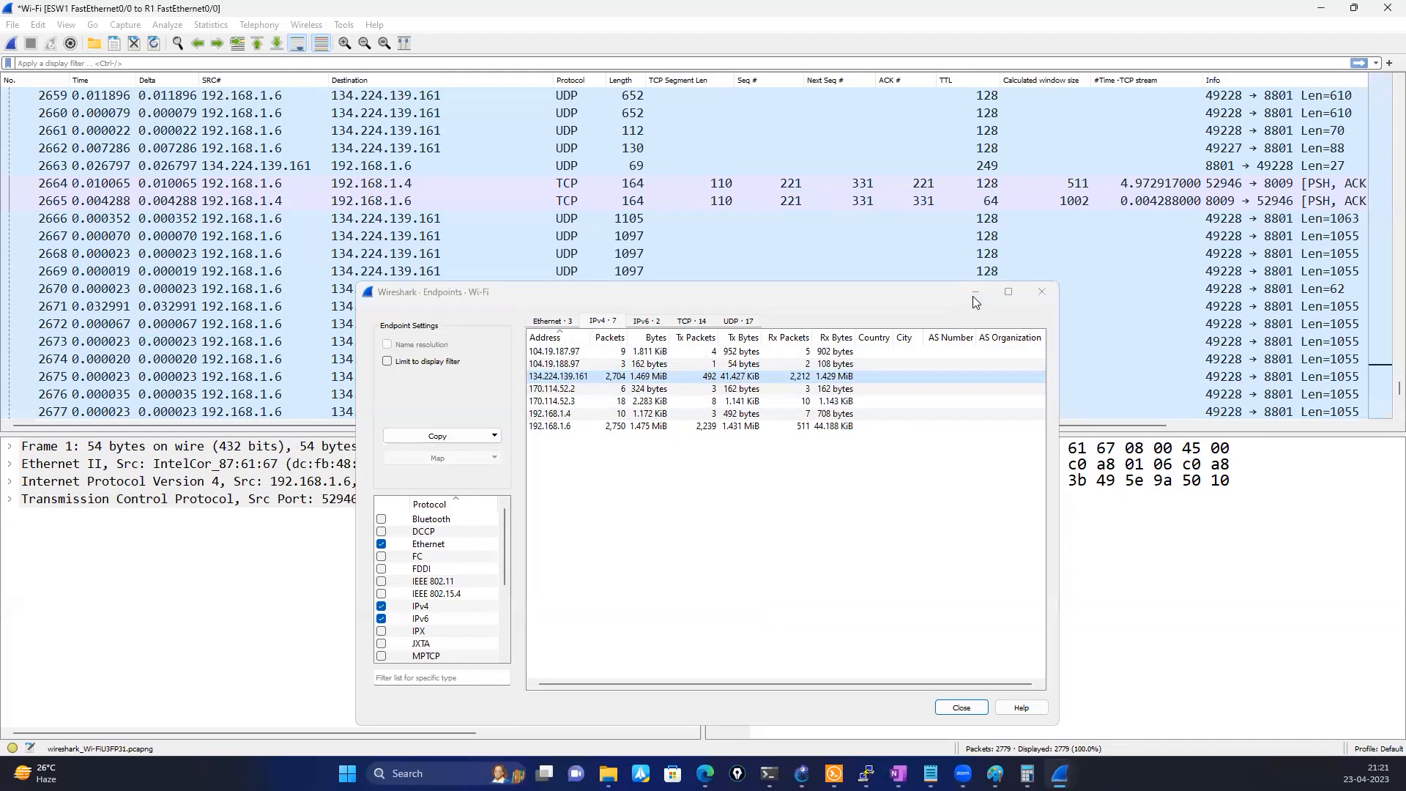
Look over the captured UDP packets, then switch to OneNote and examine the "Spot Suspicious Targets with GeoIP" section and map
scroll(560, 296, "up", 17)
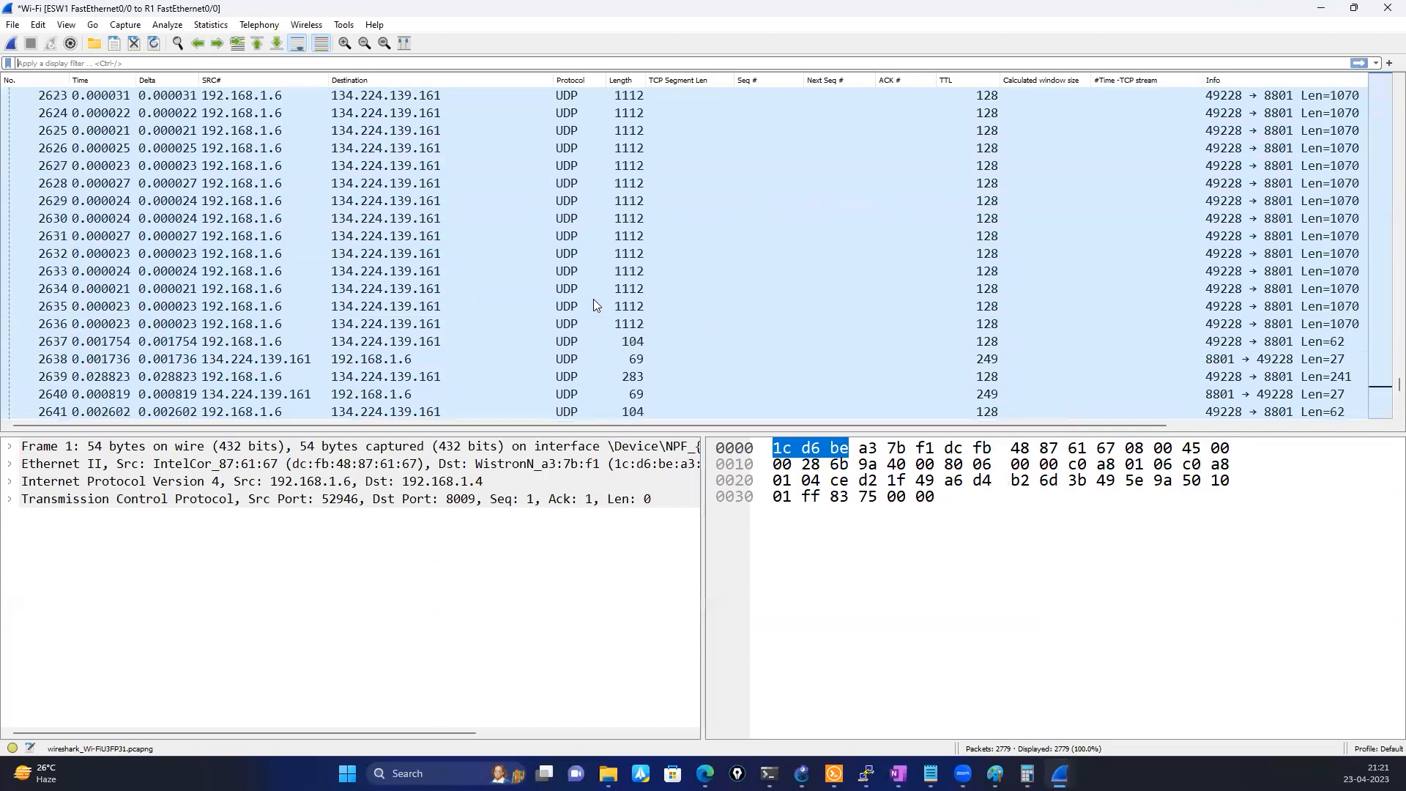
scroll(594, 300, "down", 4)
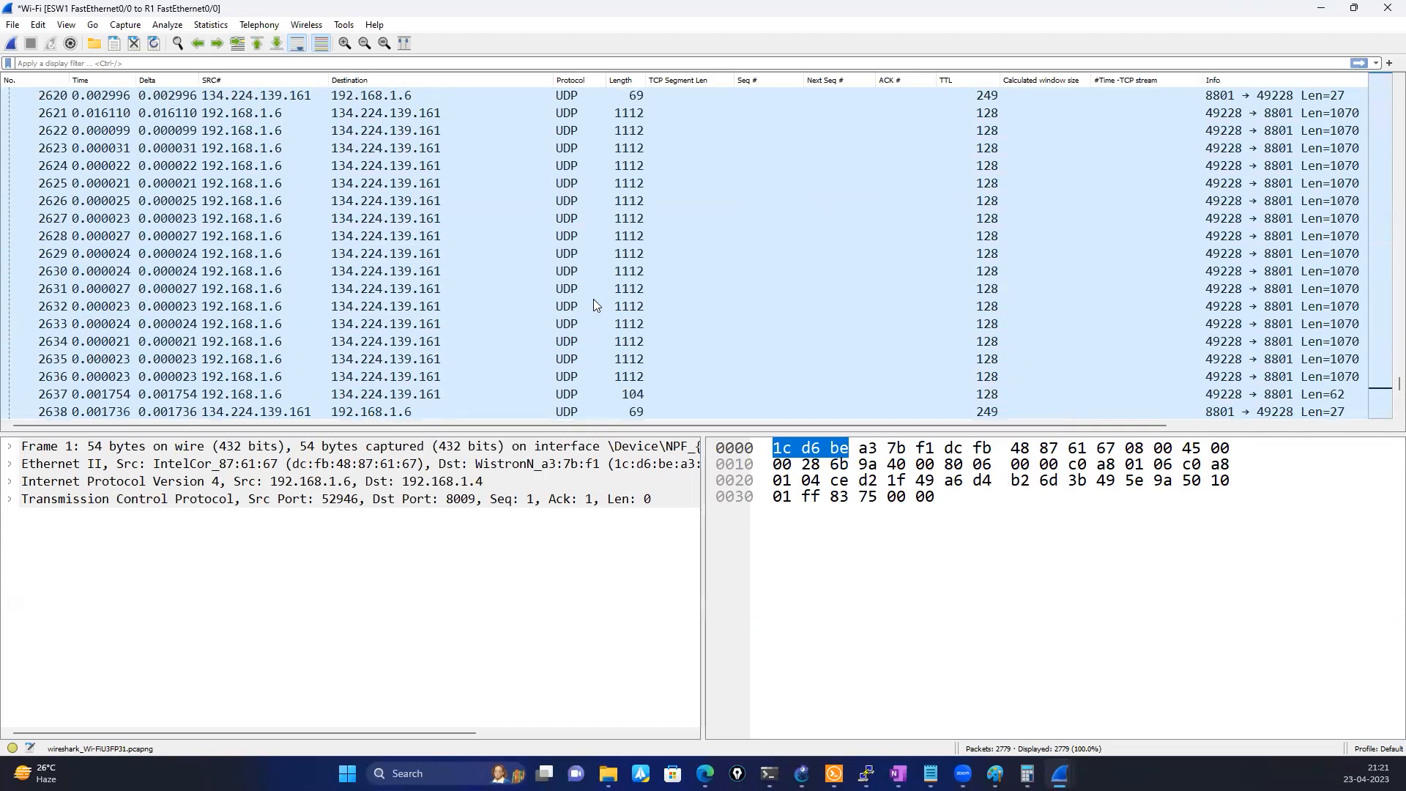
left_click(1321, 9)
scroll(571, 443, "down", 5)
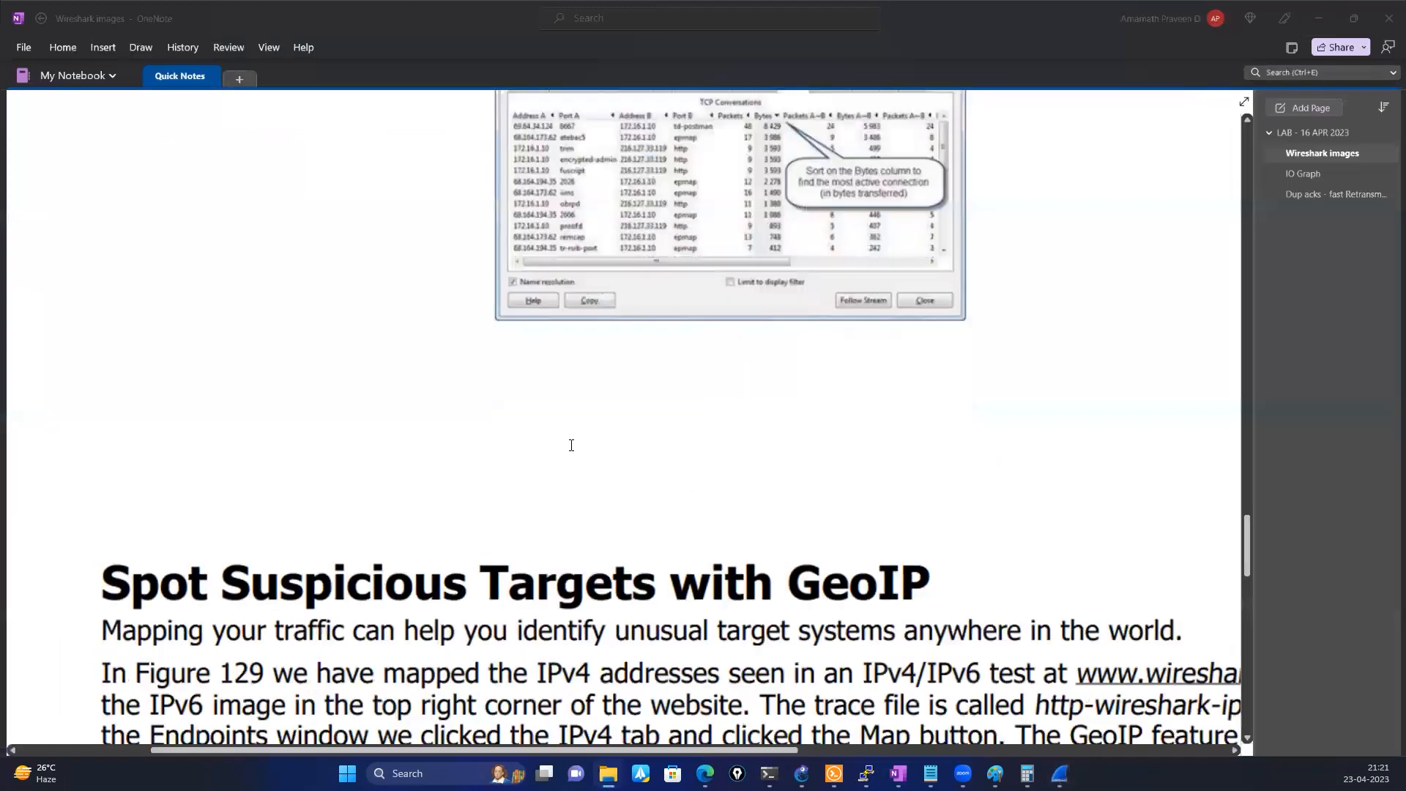
scroll(571, 445, "down", 7)
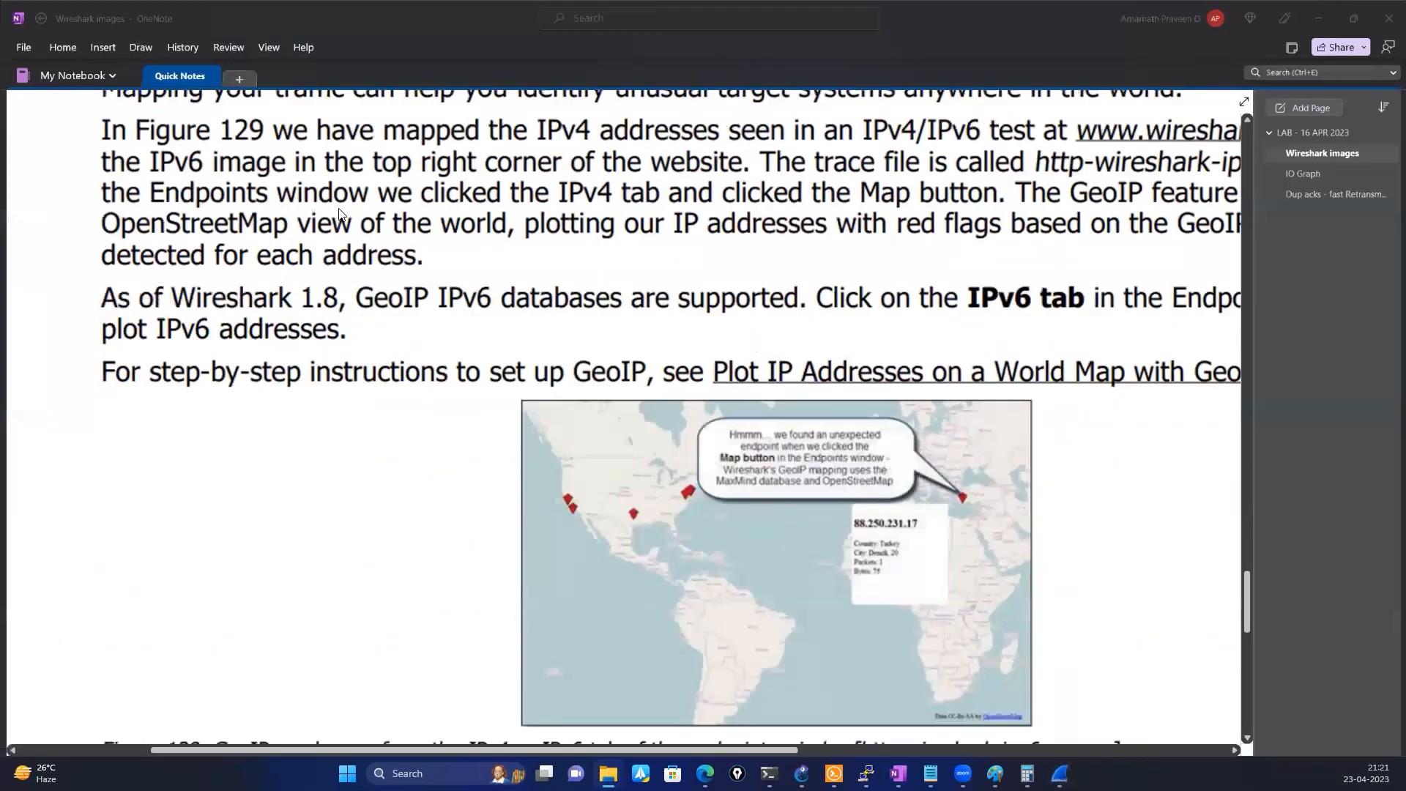
scroll(567, 219, "up", 2)
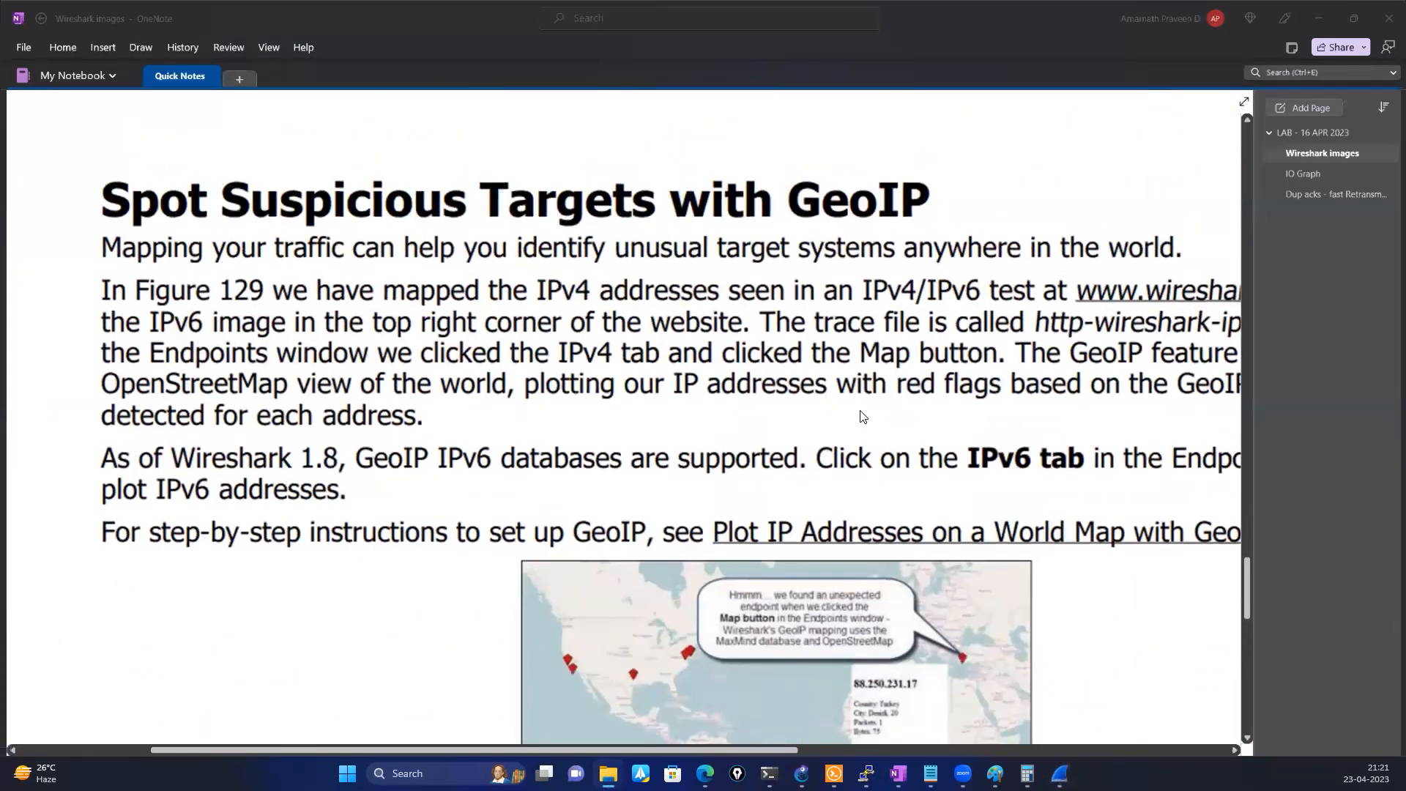
scroll(849, 473, "down", 2)
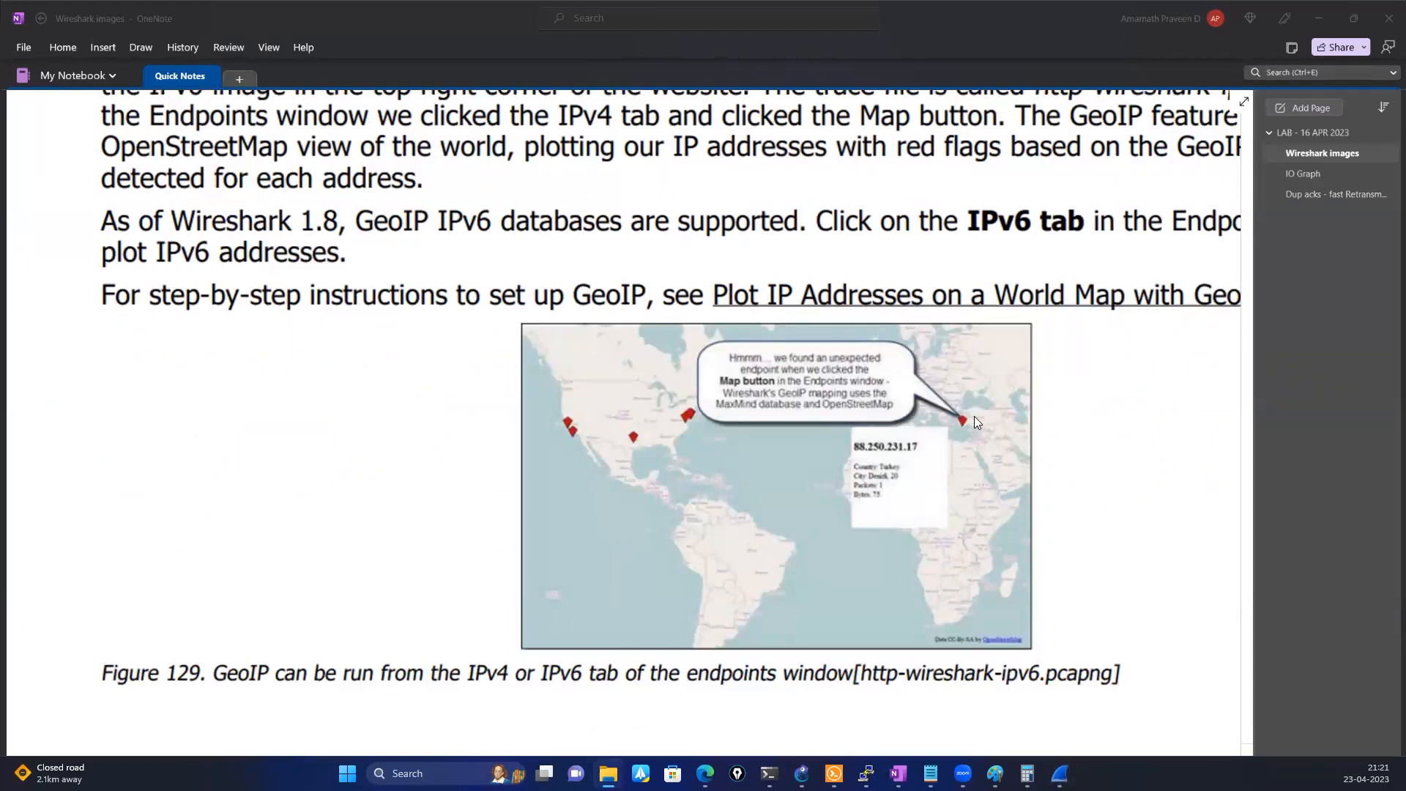
Circle the 802.1Q type value 0x8100 and the VLAN ID 32 line in the vlan-general.pcapng image, and clear the ink
scroll(974, 417, "down", 10)
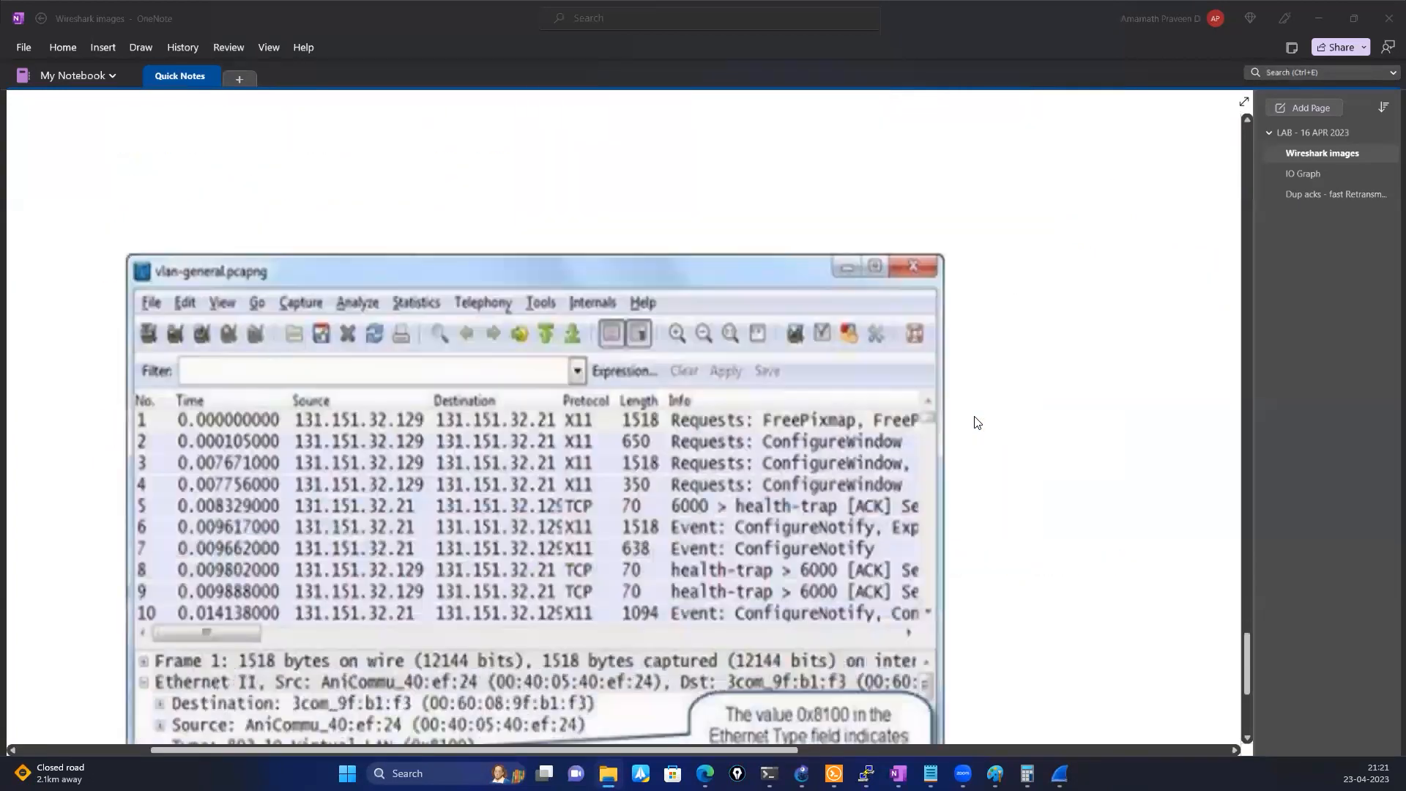
scroll(975, 423, "down", 2)
scroll(975, 422, "down", 3)
scroll(974, 422, "down", 2)
scroll(975, 423, "up", 6)
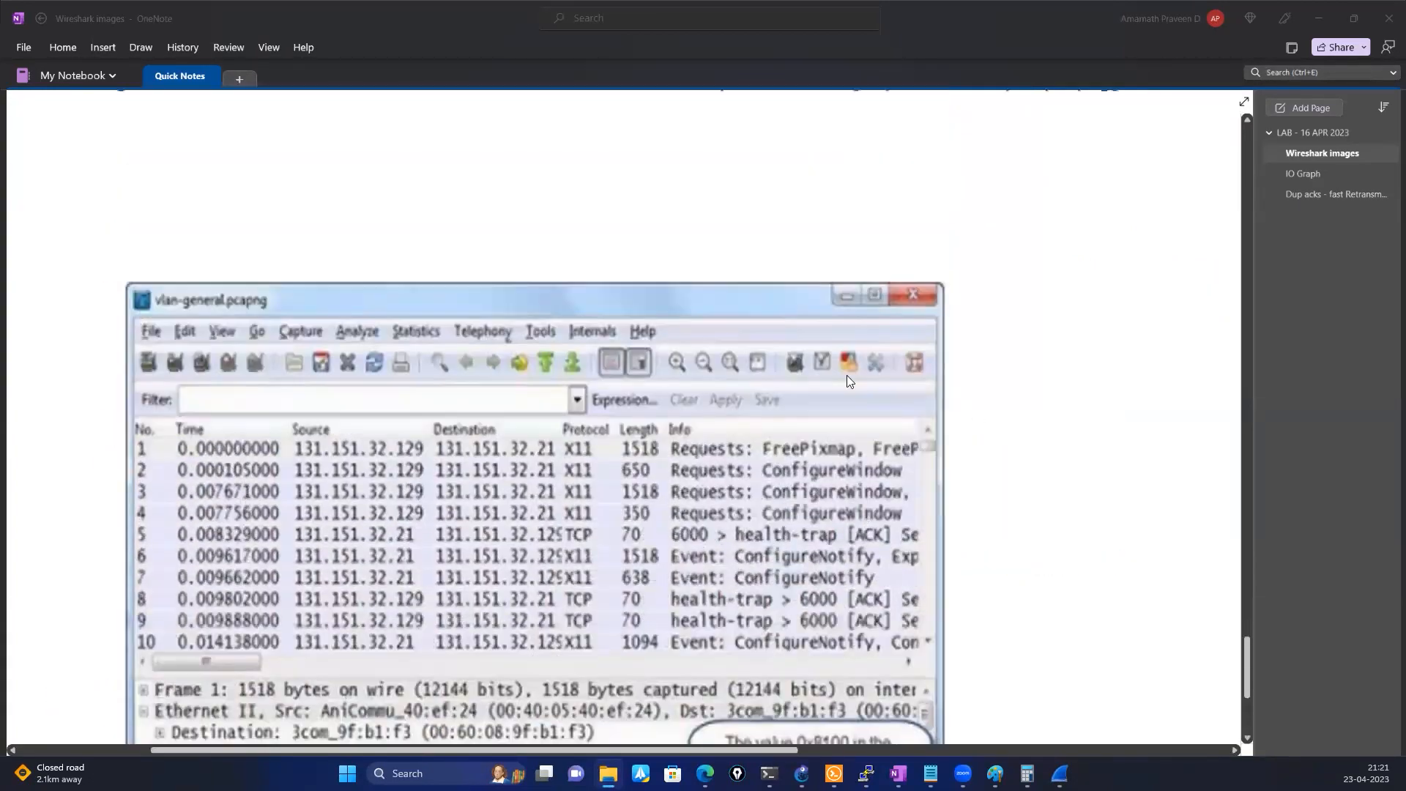
scroll(245, 426, "down", 4)
scroll(256, 428, "down", 2)
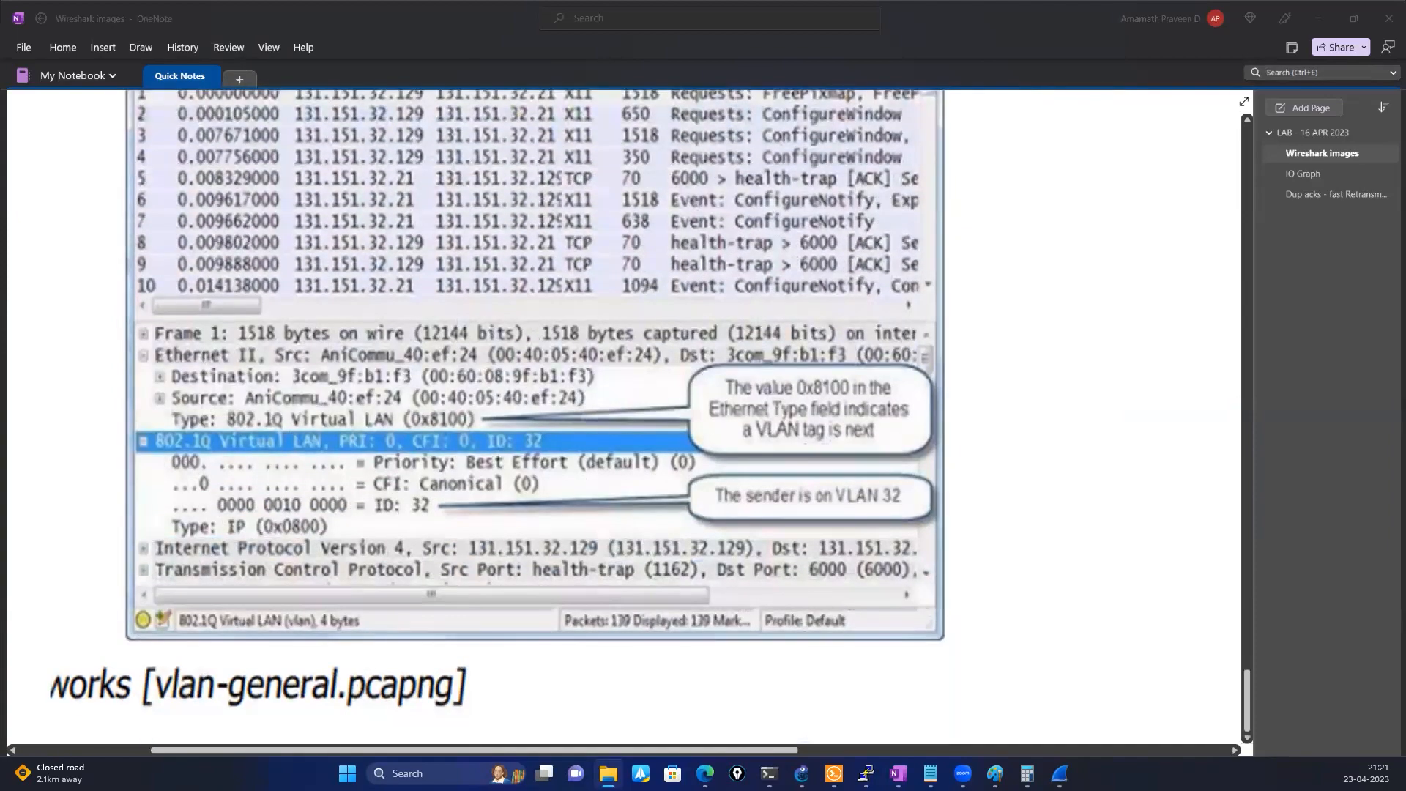
scroll(352, 539, "up", 2)
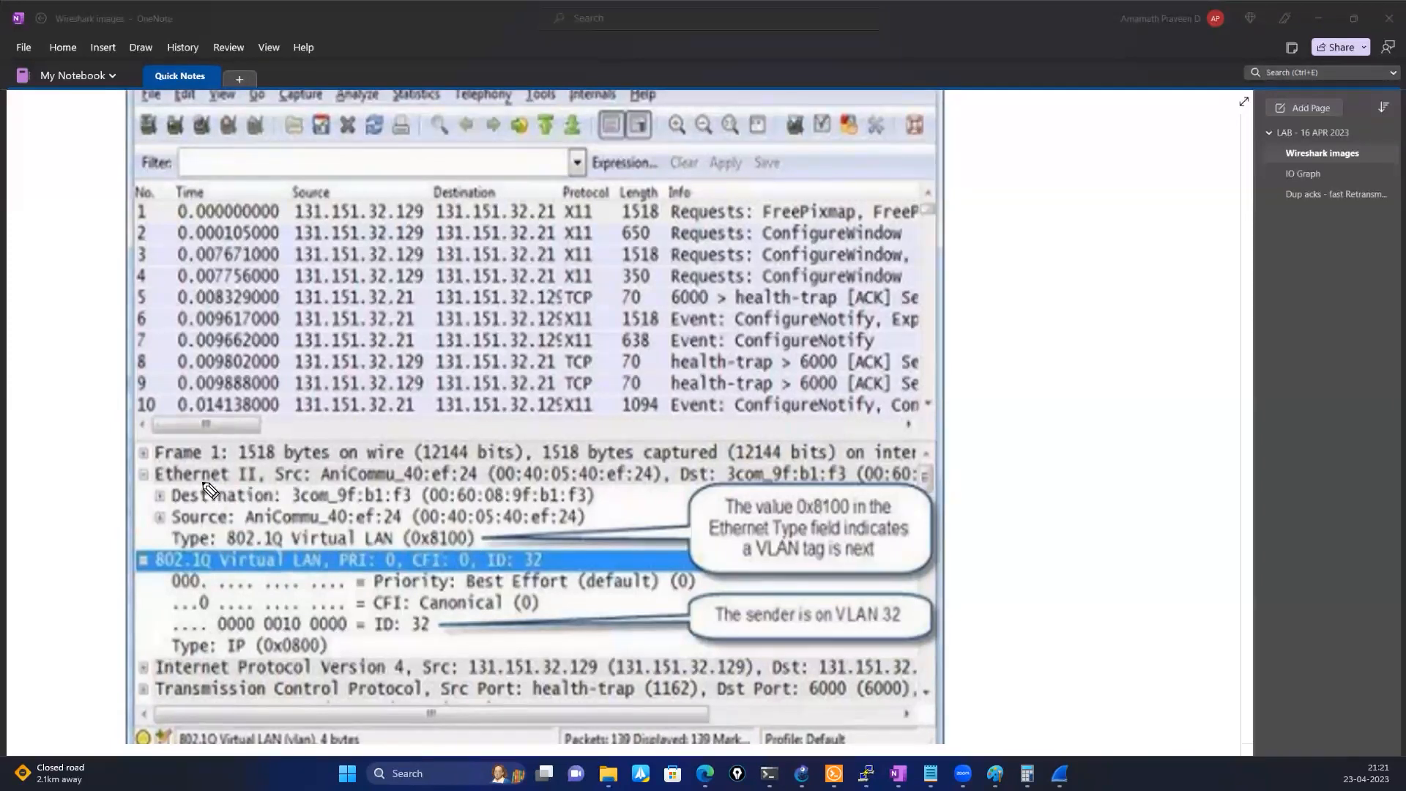
mouse_move(494, 530)
left_mouse_down()
mouse_move(468, 518)
mouse_move(439, 559)
mouse_move(516, 522)
left_mouse_up()
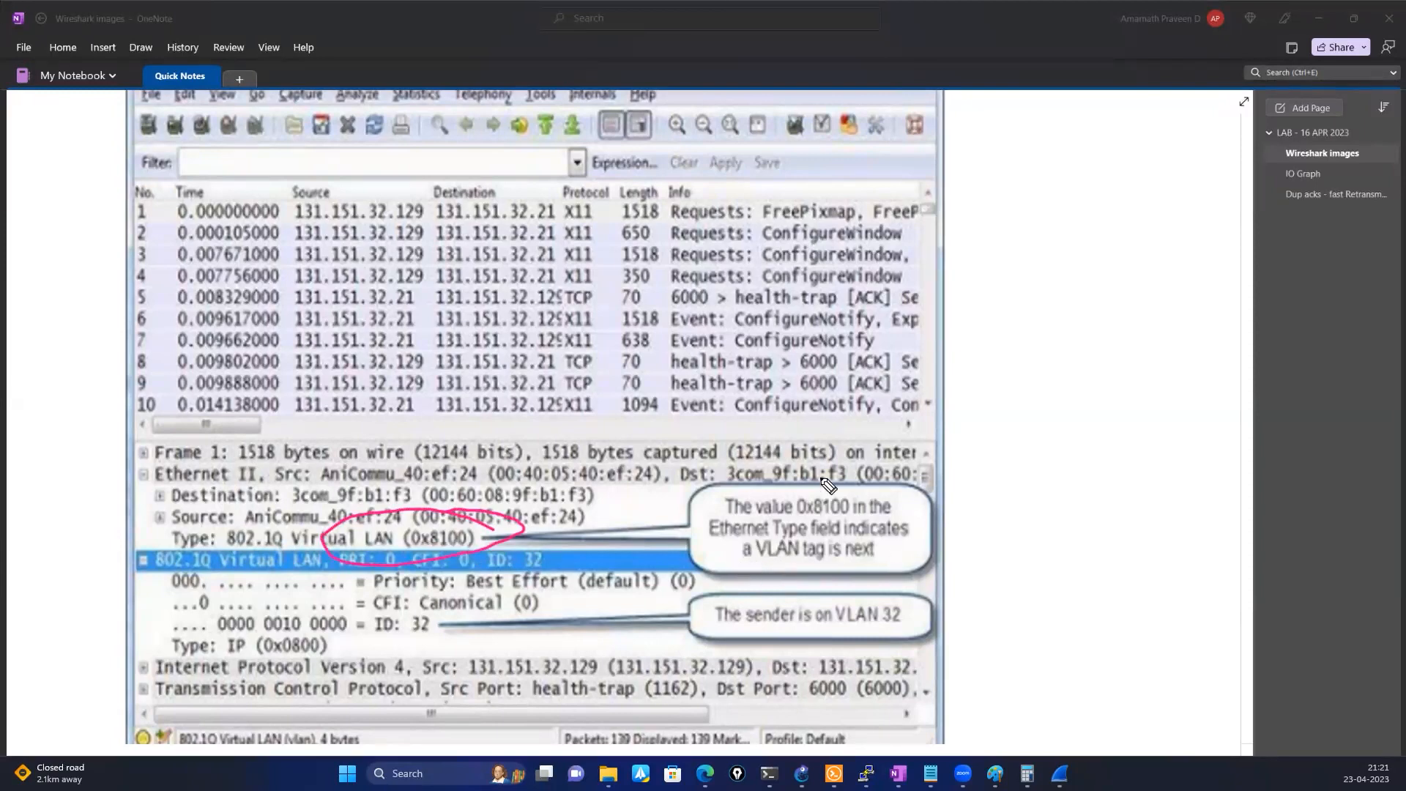
mouse_move(394, 602)
left_mouse_down()
mouse_move(251, 593)
mouse_move(400, 659)
mouse_move(380, 602)
left_mouse_up()
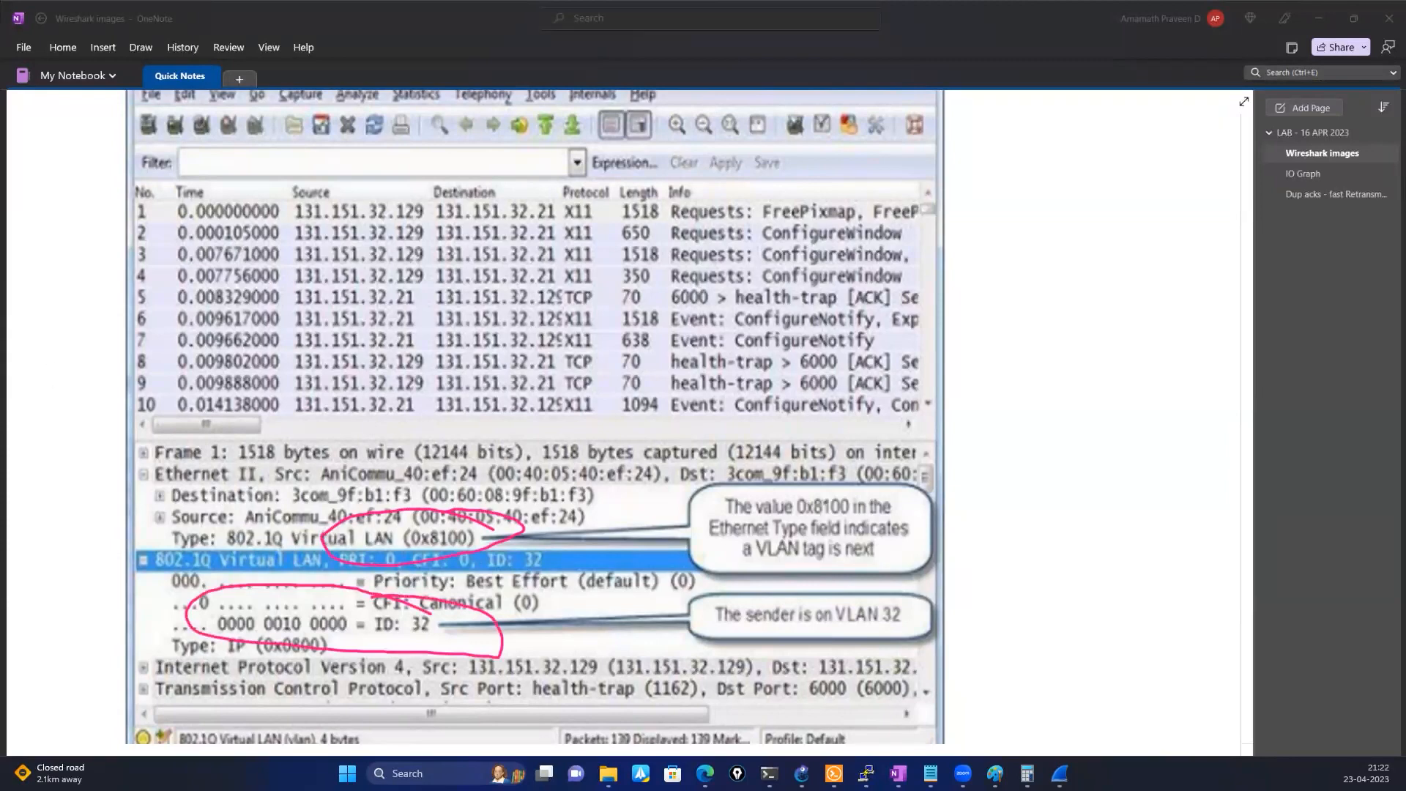
left_click(88, 223)
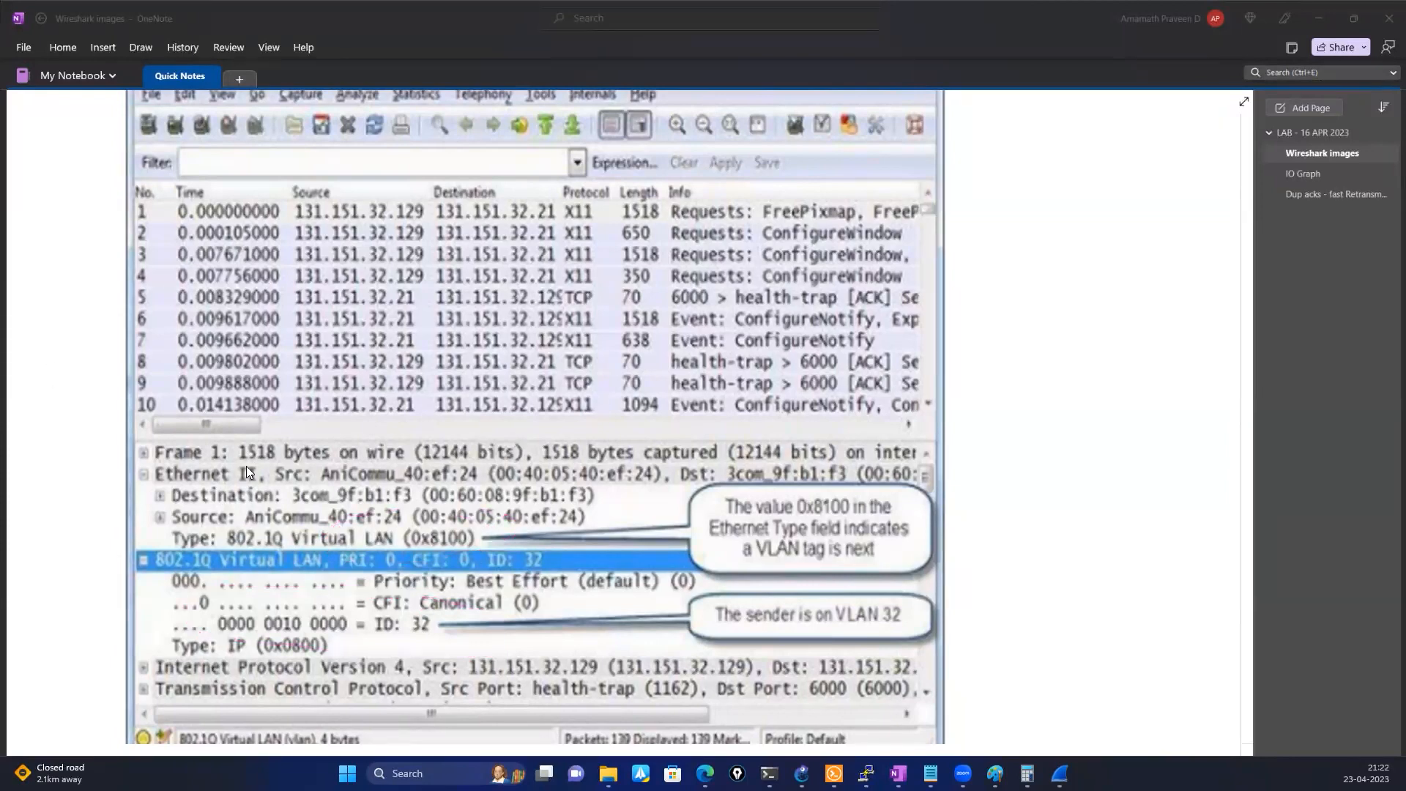
Switch to the Notepad topics list, highlight the "DUP acks and fast Retransmissions" line, and deselect it
scroll(246, 466, "down", 8)
scroll(246, 469, "up", 4)
scroll(246, 467, "up", 7)
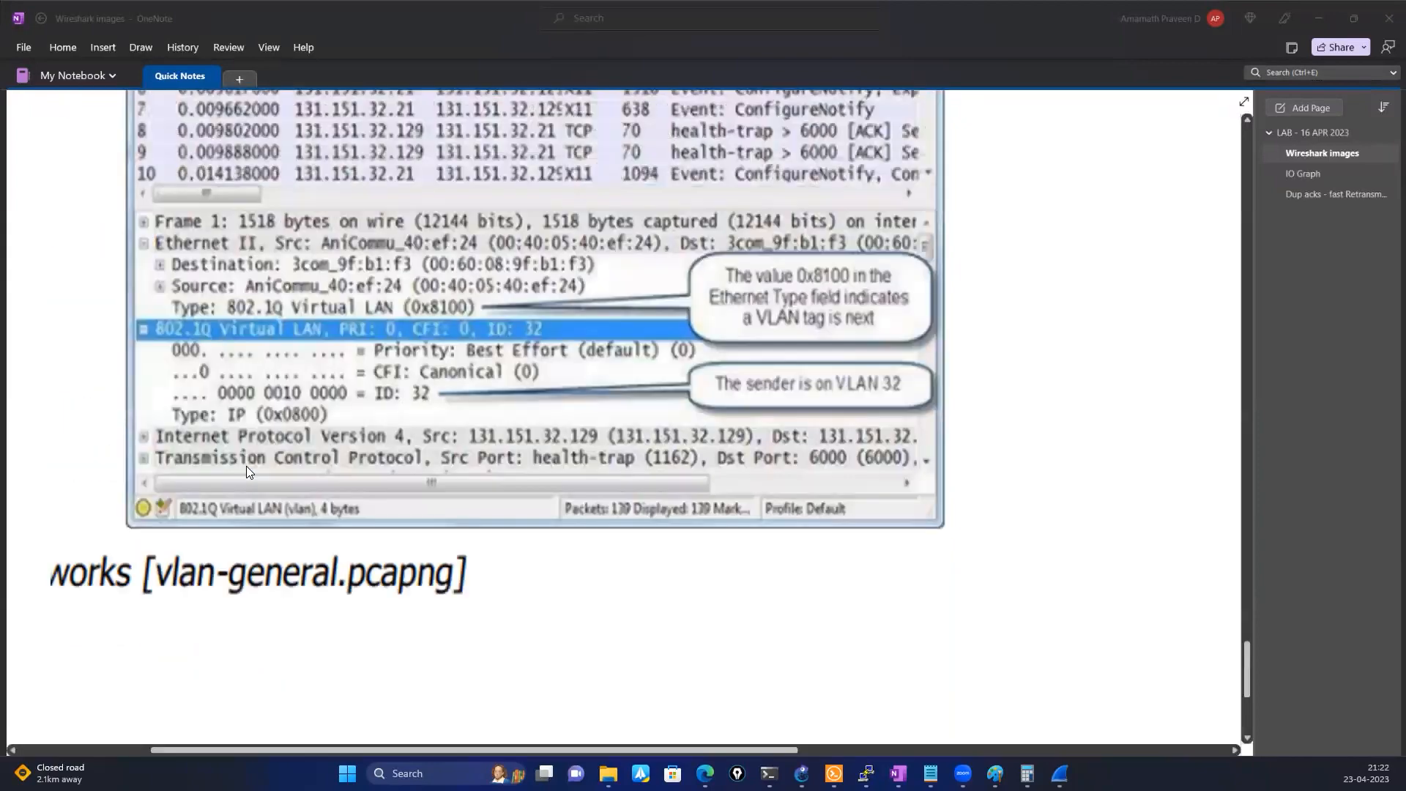
scroll(597, 741, "up", 10)
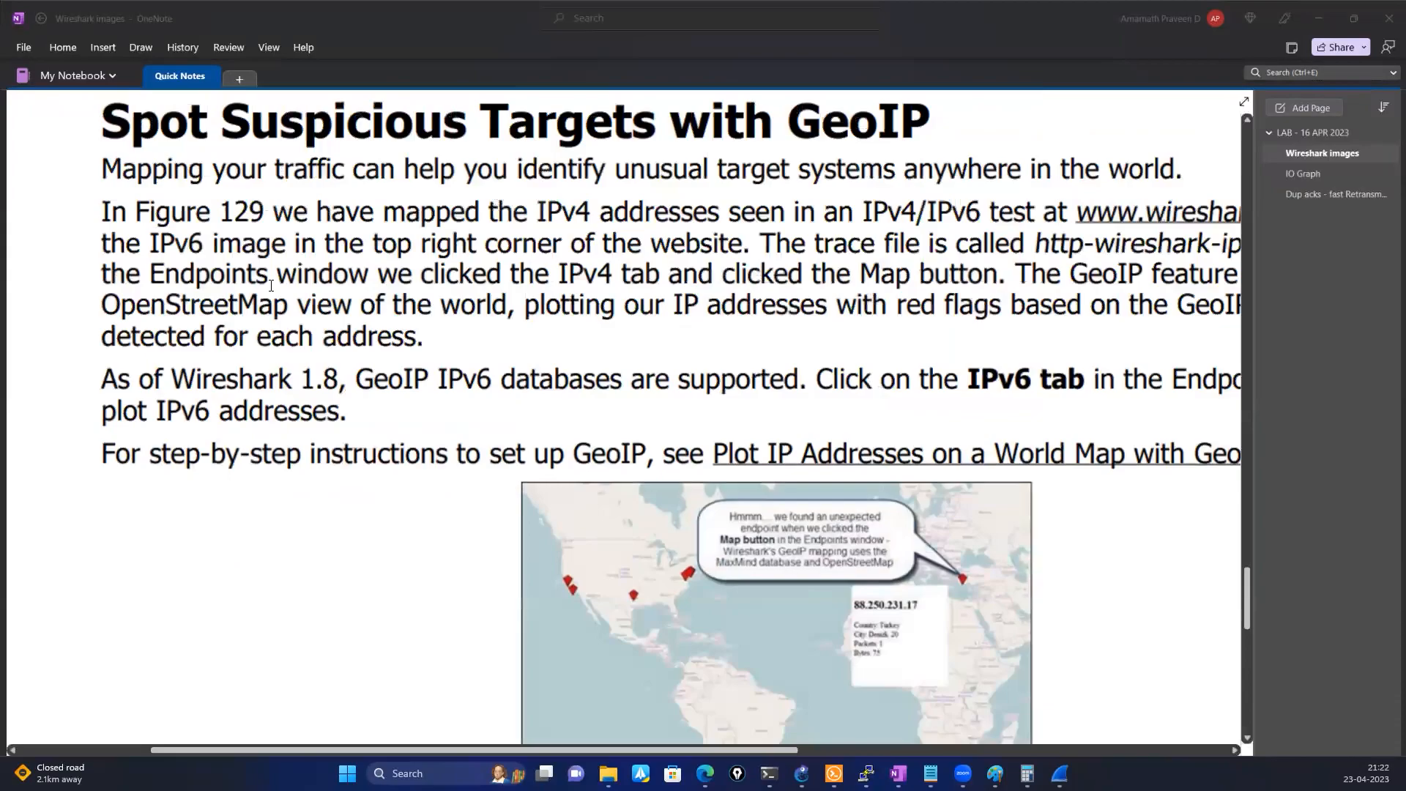
scroll(430, 317, "up", 10)
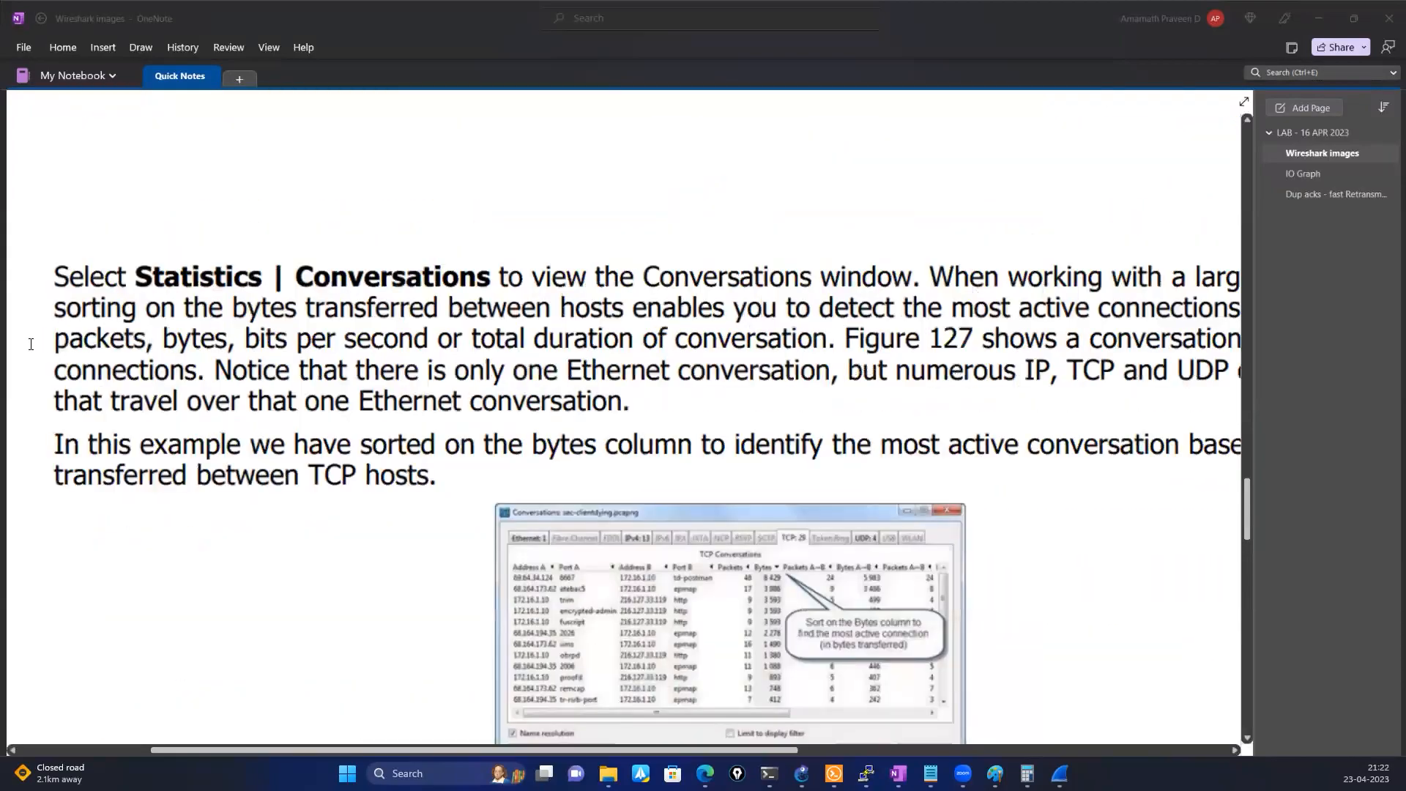
key("alt+Tab")
left_click_drag(20, 342, 364, 366)
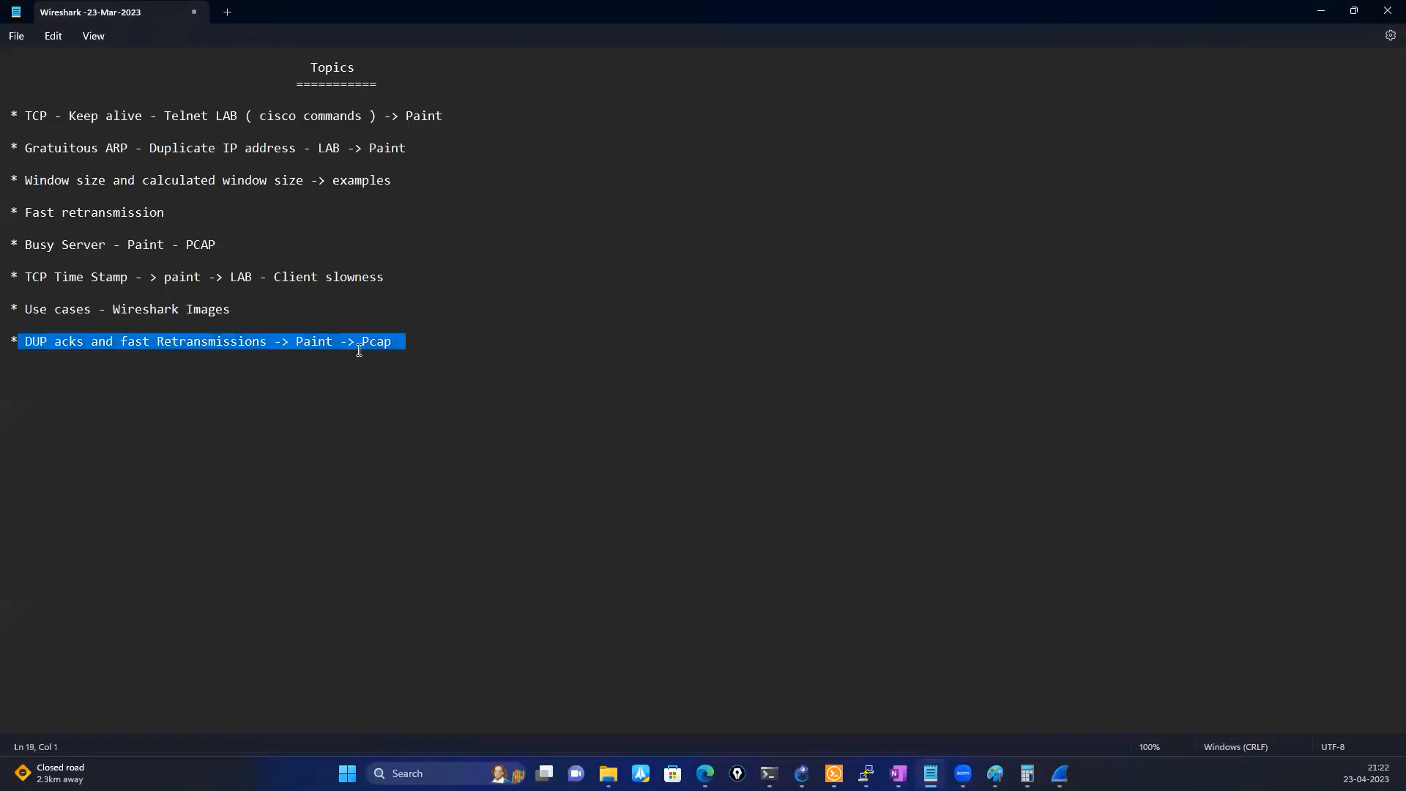
left_click(508, 256)
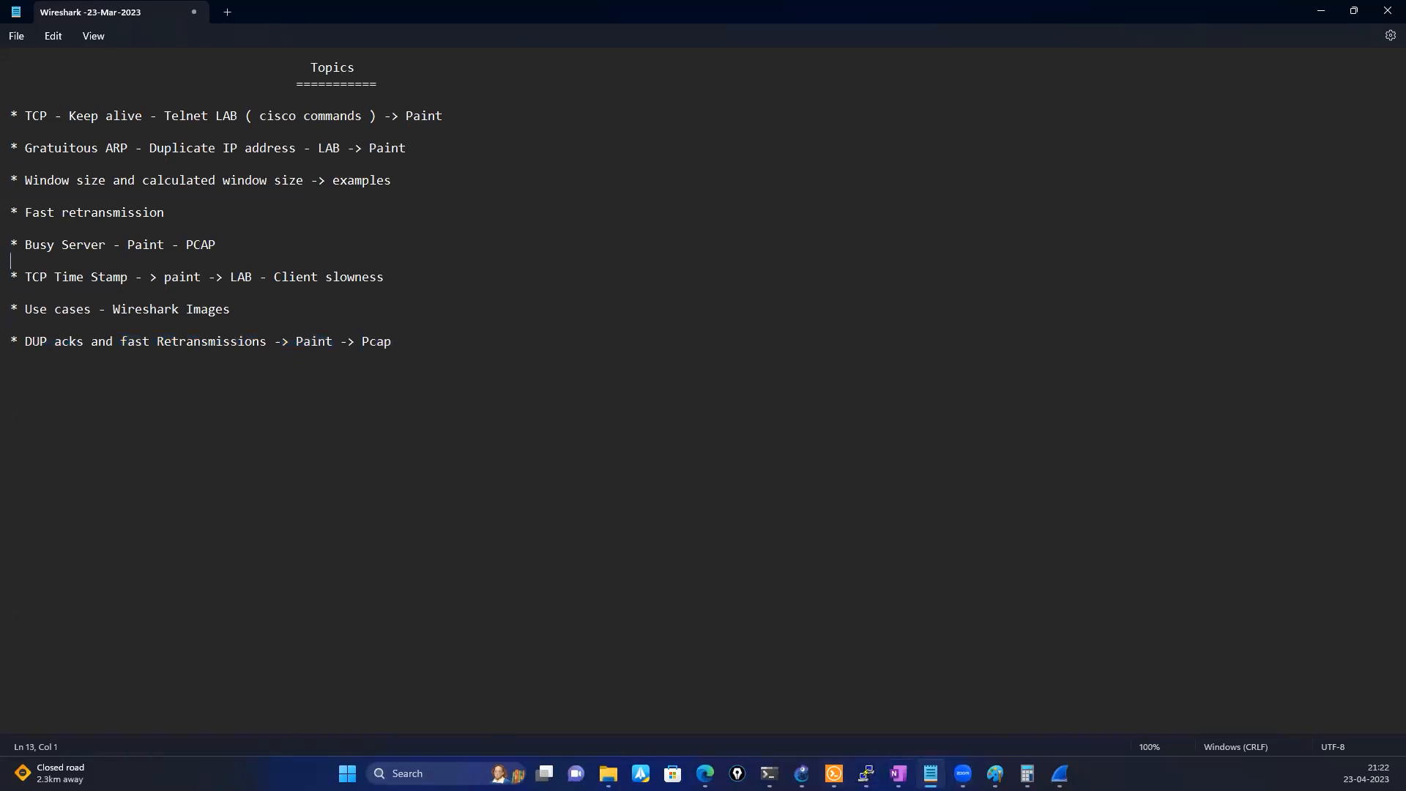
Return to OneNote, look through the duplicate ACKs and fast retransmission page, and minimize OneNote to reveal the topics list
key("alt+Tab")
scroll(400, 446, "up", 20)
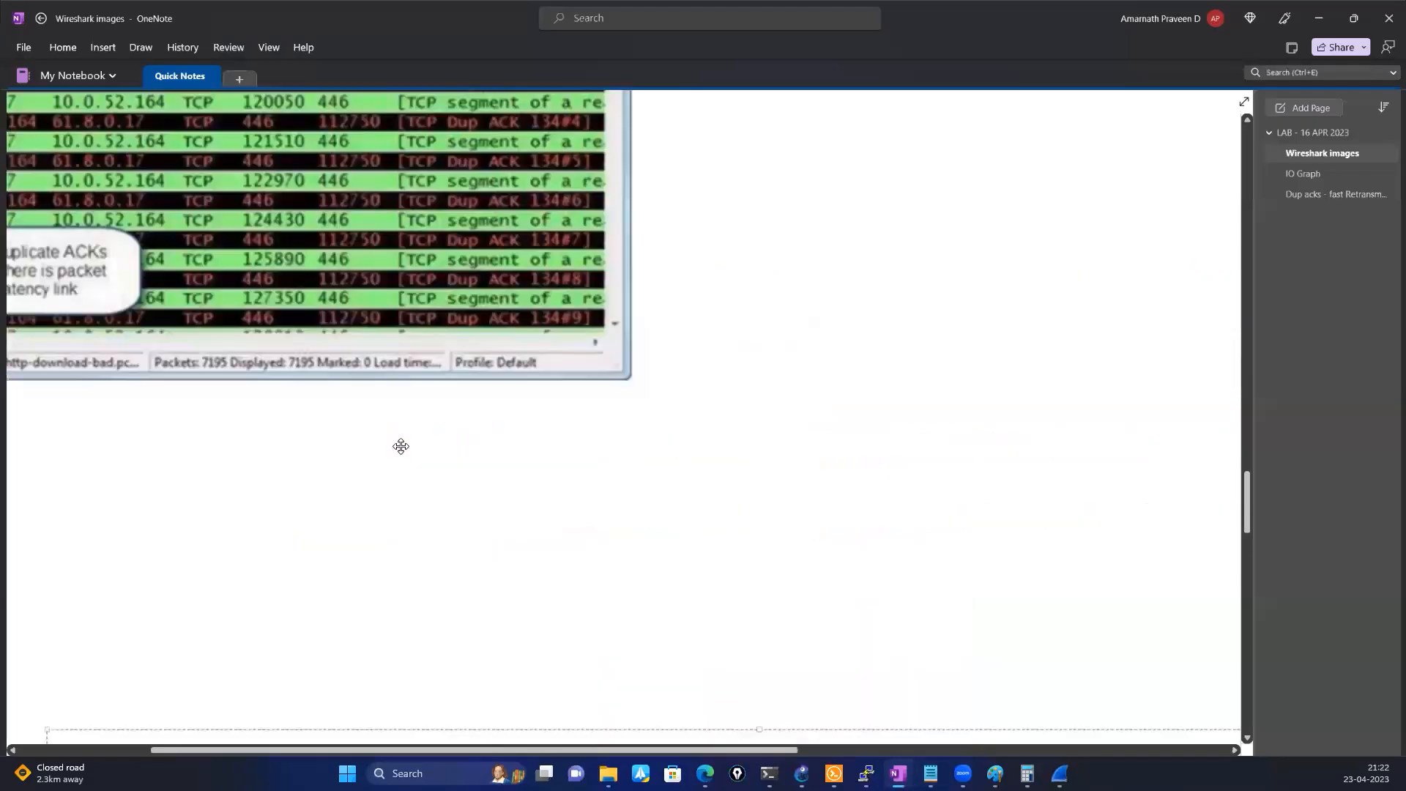
scroll(1251, 202, "up", 15)
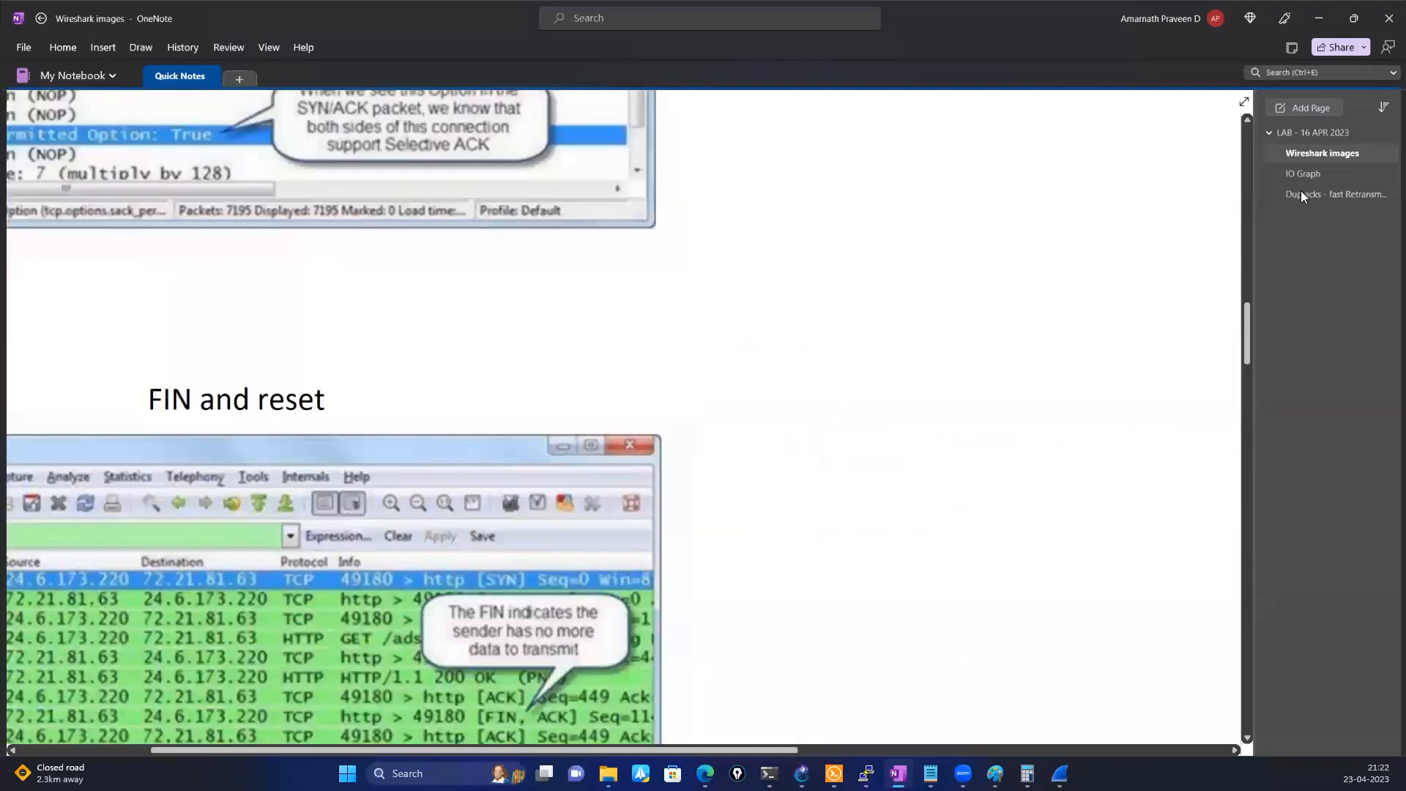
scroll(343, 609, "up", 8)
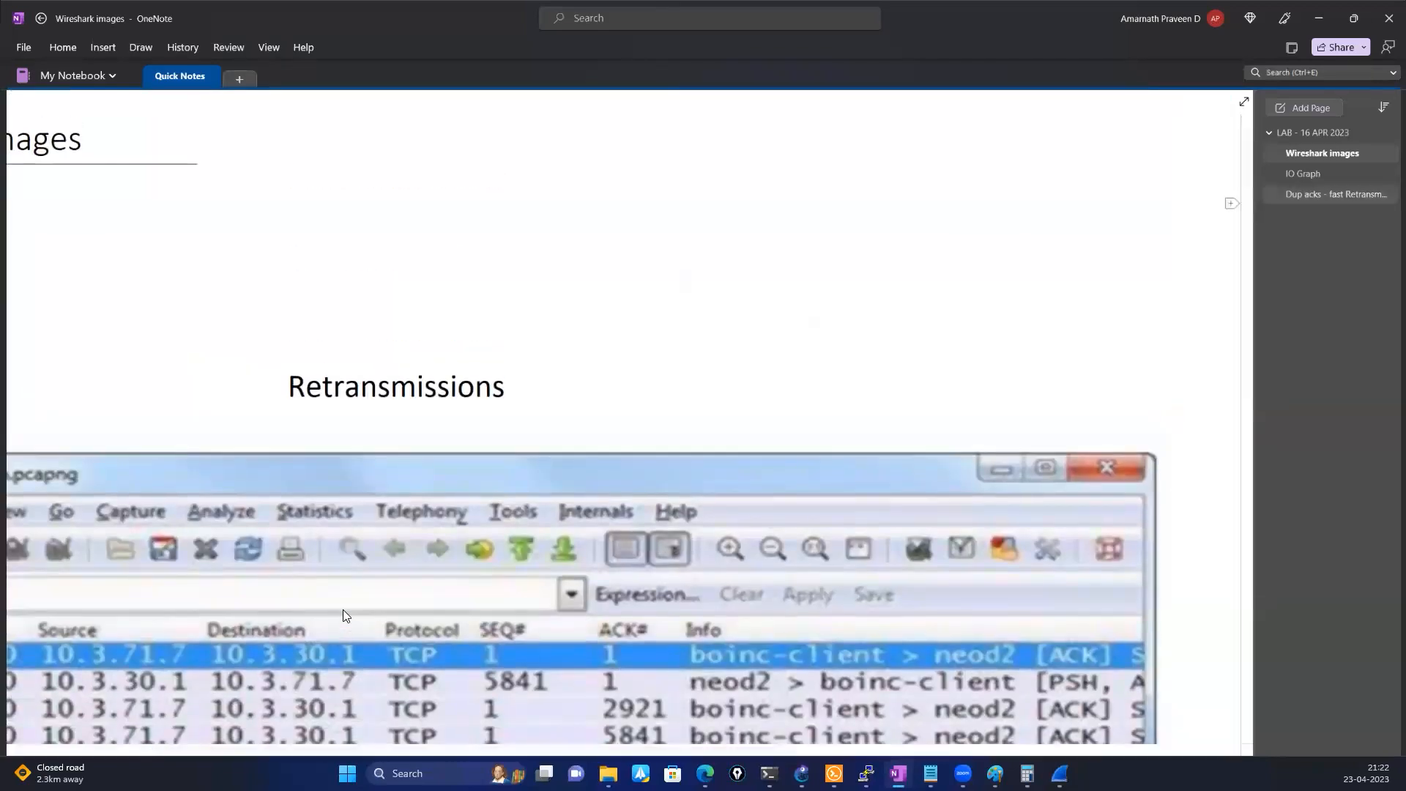
left_click(1336, 194)
scroll(346, 616, "down", 6)
scroll(347, 616, "up", 8)
left_click(1318, 18)
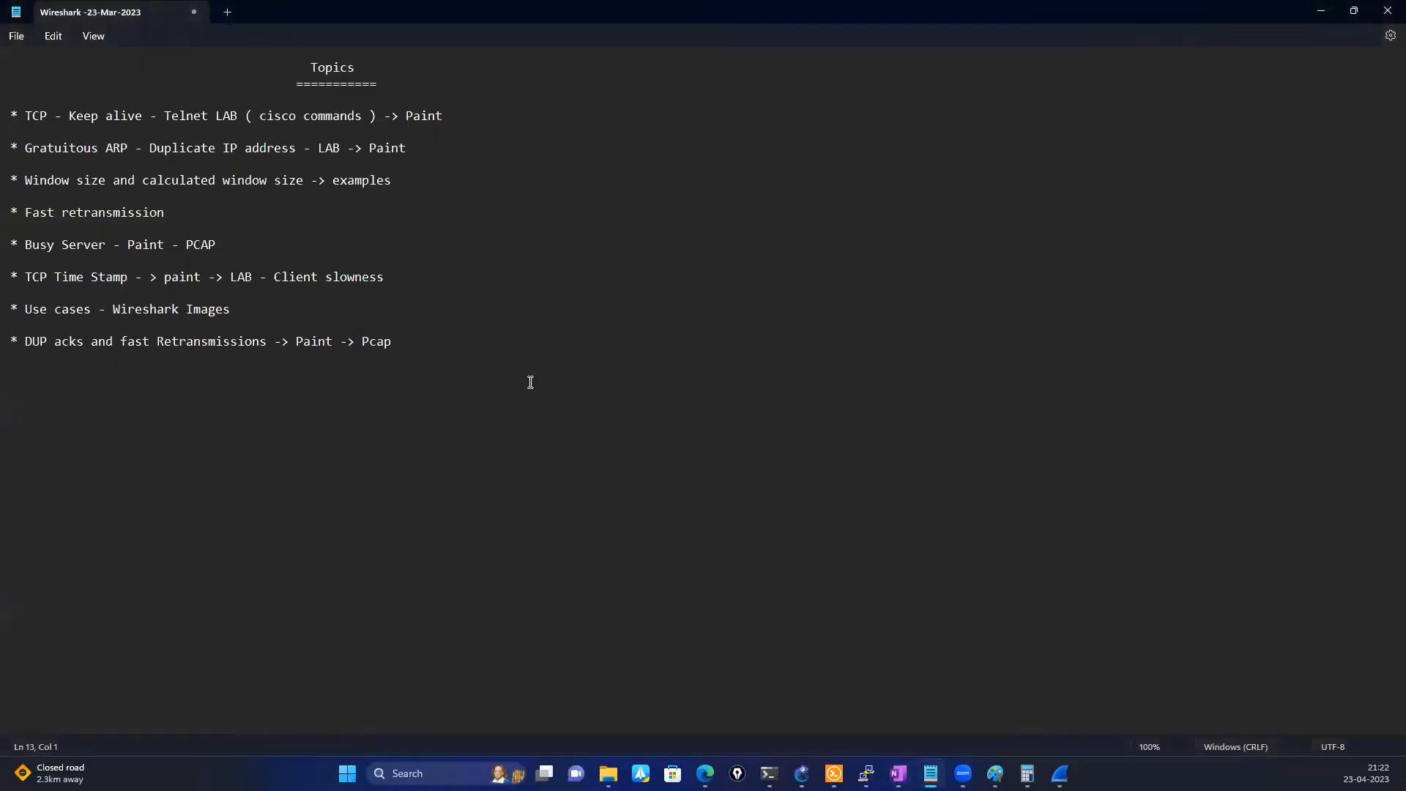